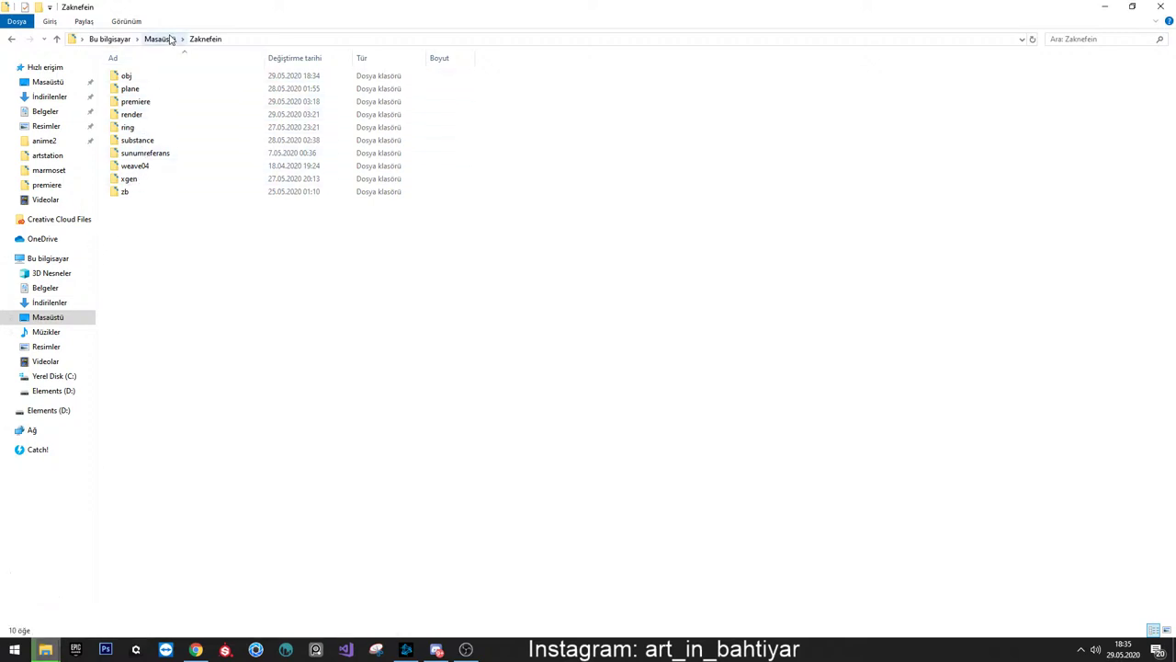
Open the premiere folder and play the Zaknefein MP4 video
double_click(152, 102)
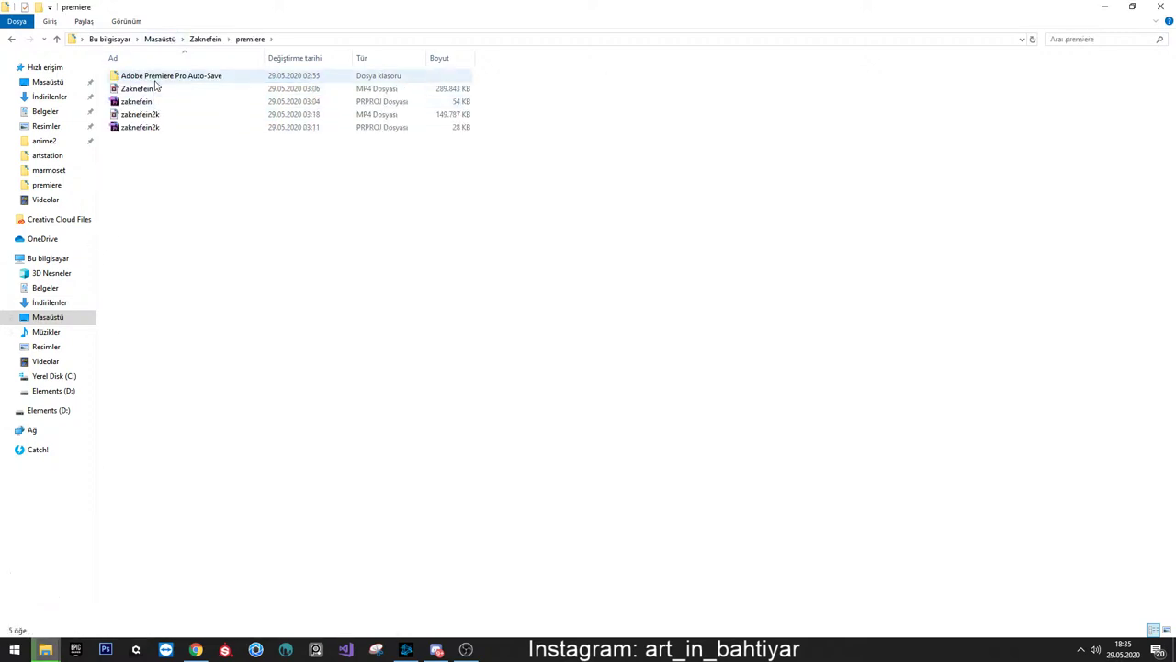
double_click(158, 89)
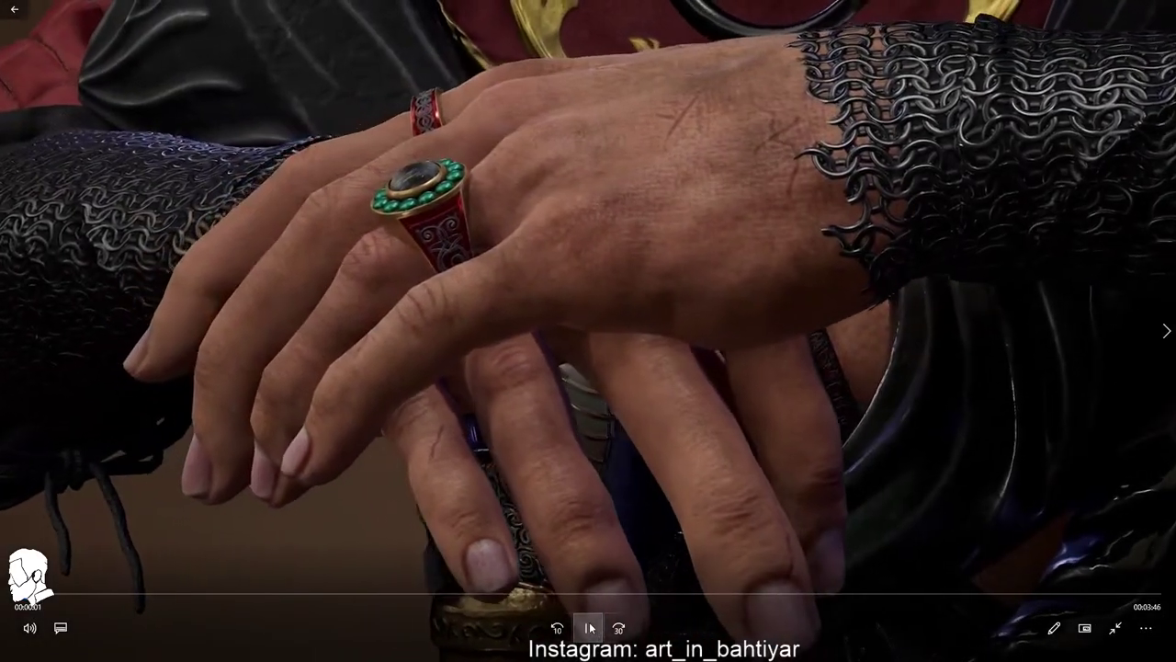
Pause the Zaknefein video, rewind it to 00:00:00, and switch to Discord
left_click(317, 579)
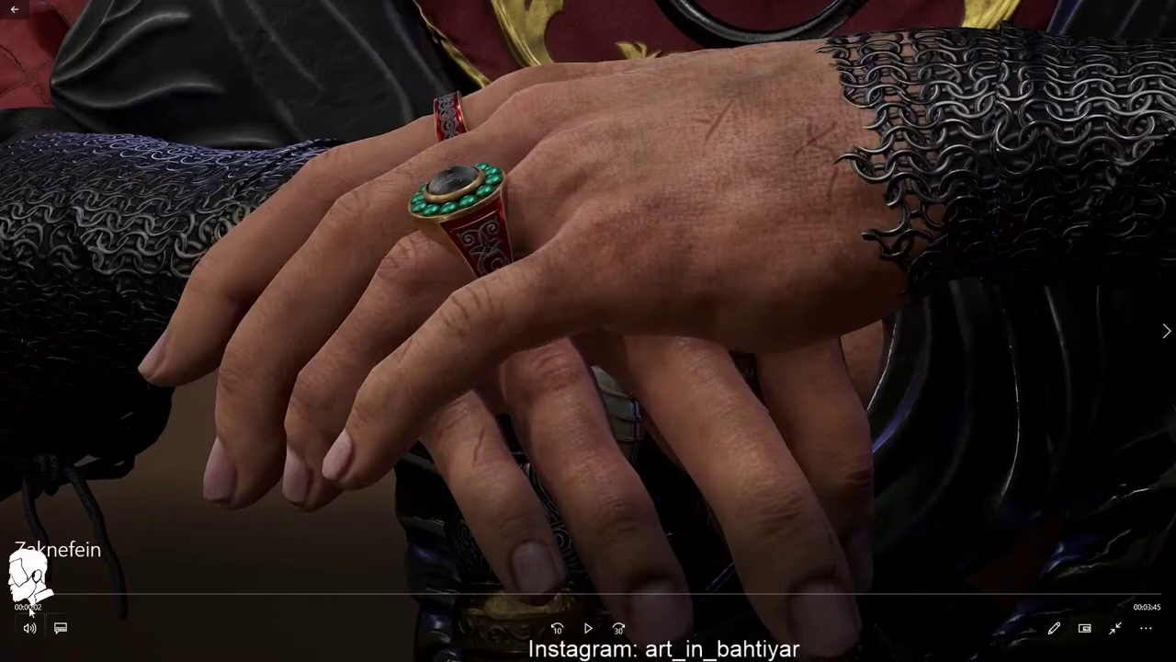
left_click(17, 594)
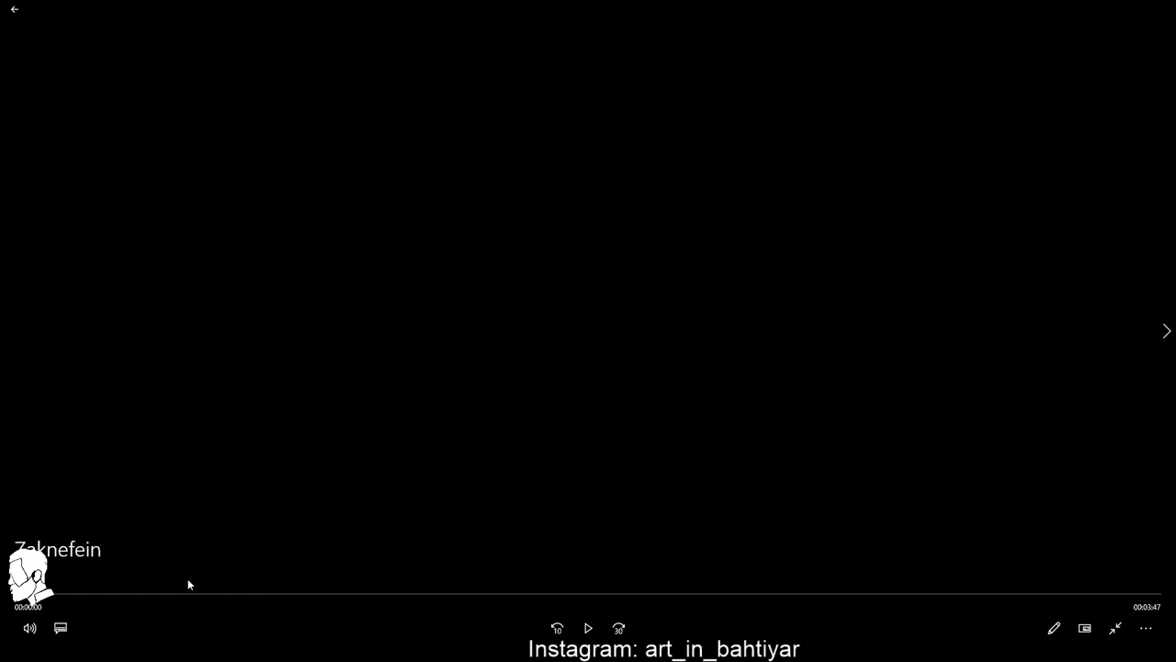
key("alt+Tab")
View Discord's youtube-notifications channel, then return to the Movies & TV player
left_click(640, 402)
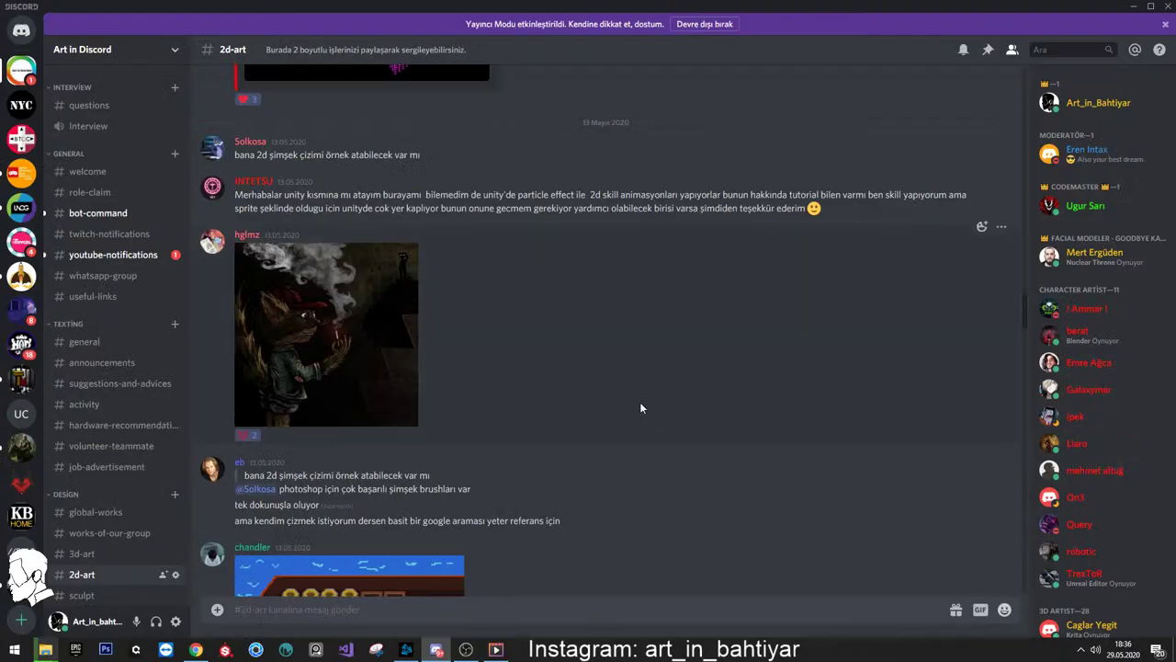
left_click(157, 254)
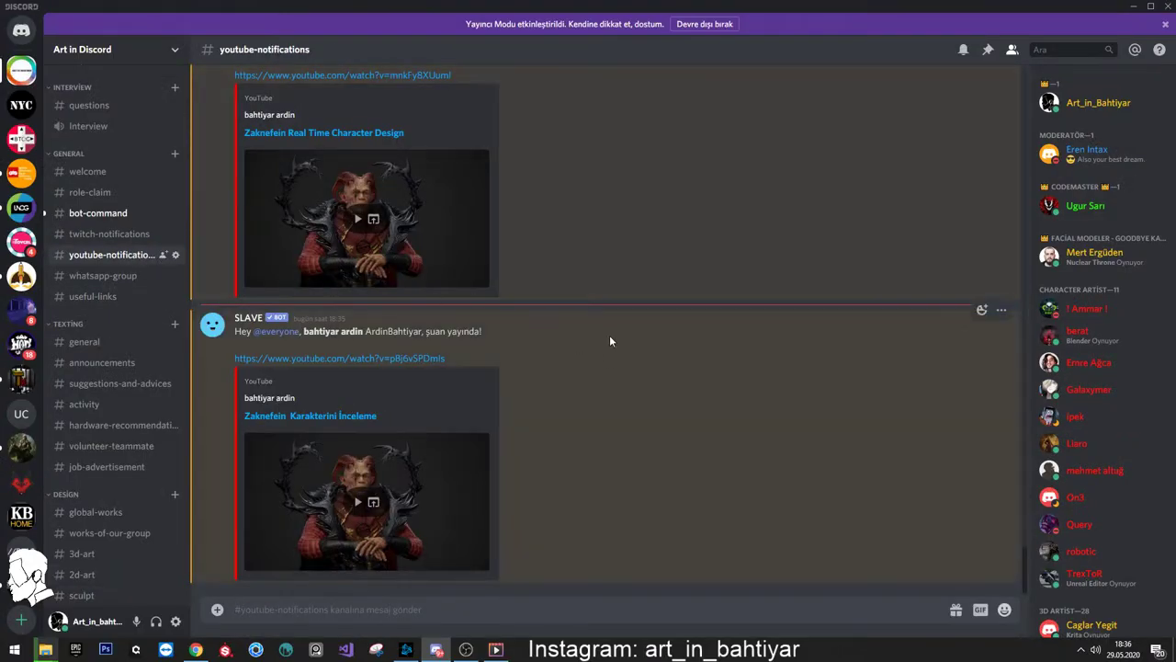
key("alt+Tab")
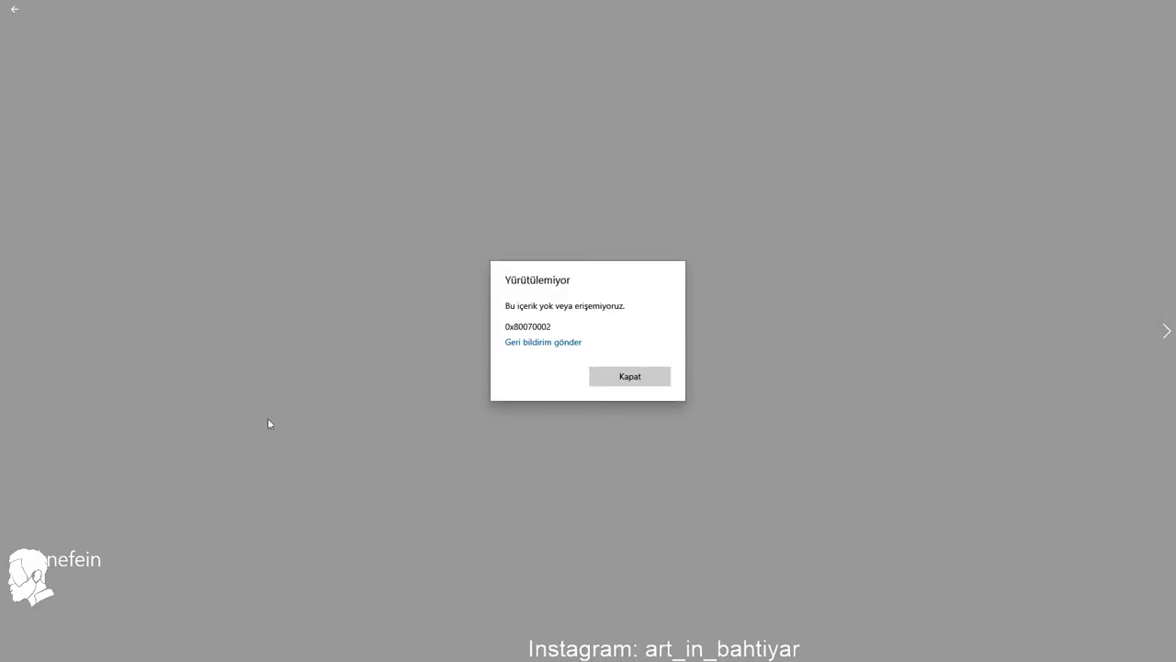
Dismiss the 0x80070002 playback error, exit fullscreen, and close the video player
left_click(610, 382)
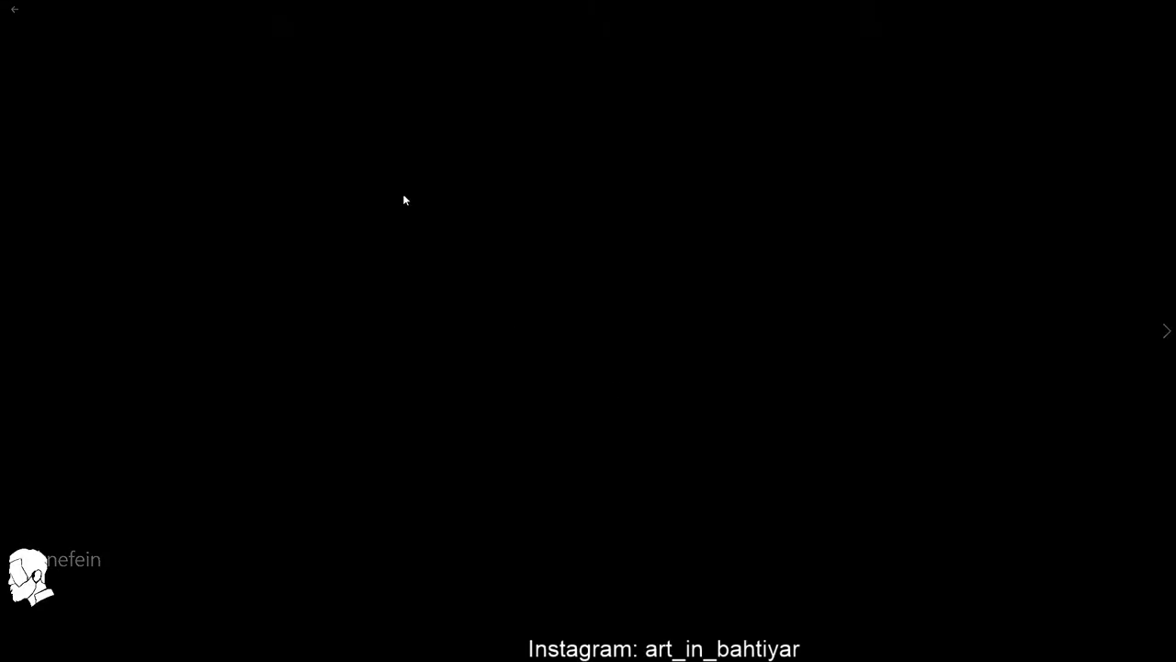
key("Escape")
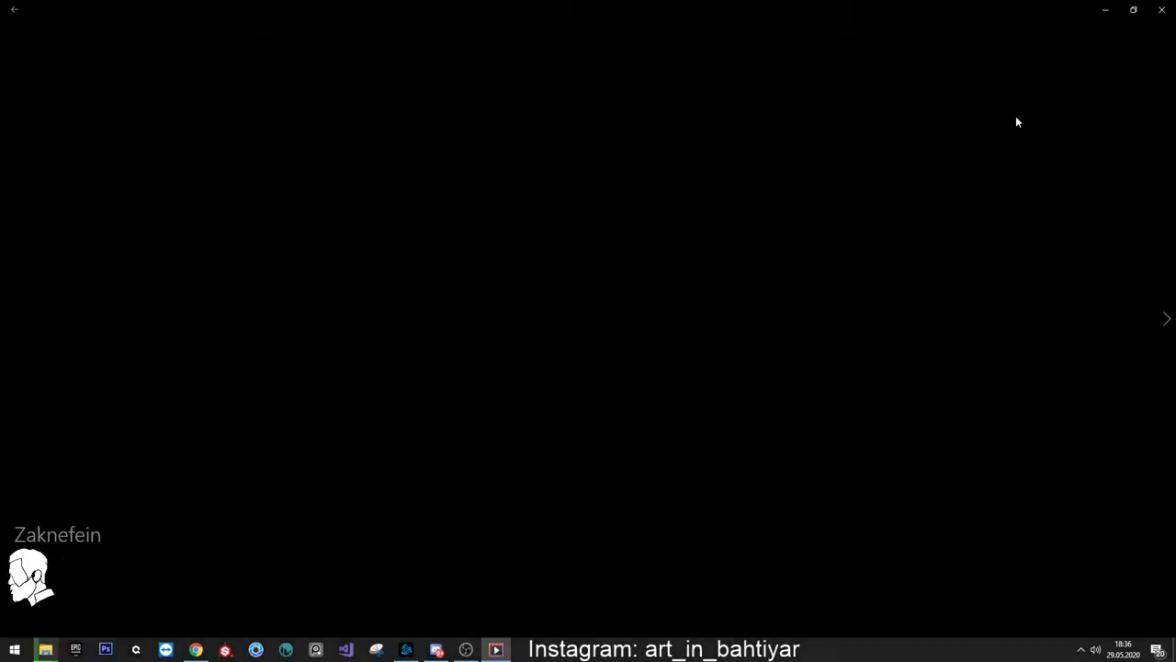
left_click(1163, 9)
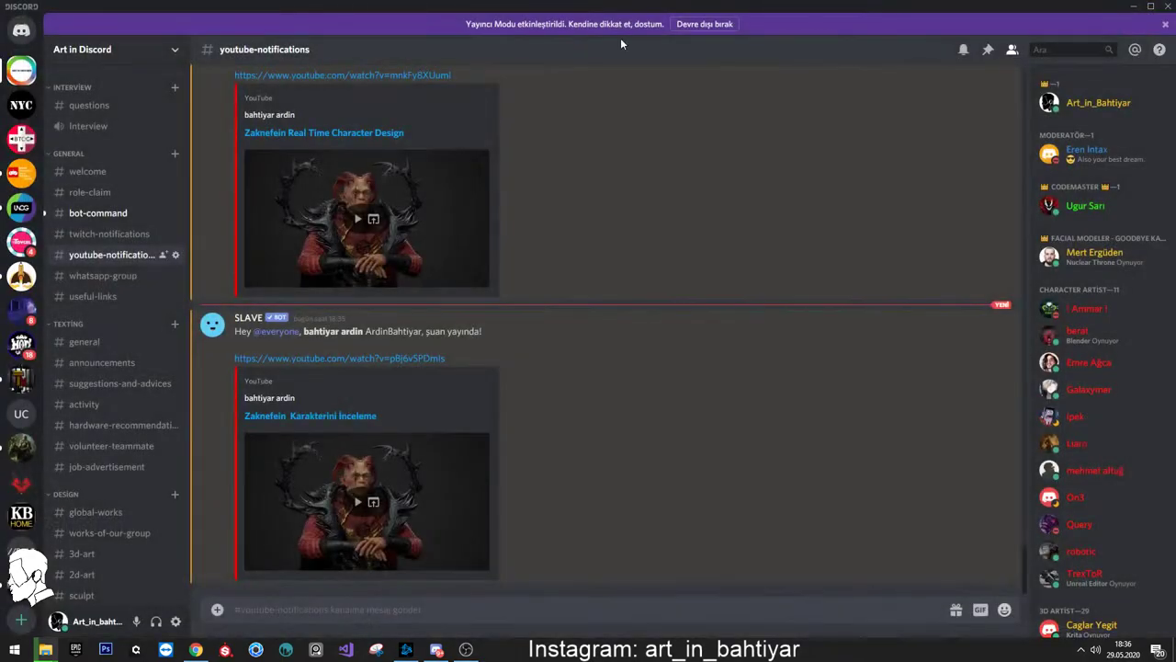
In a new browser tab, search Google for 'vime' to find the artist's Vimeo videos
left_click(196, 649)
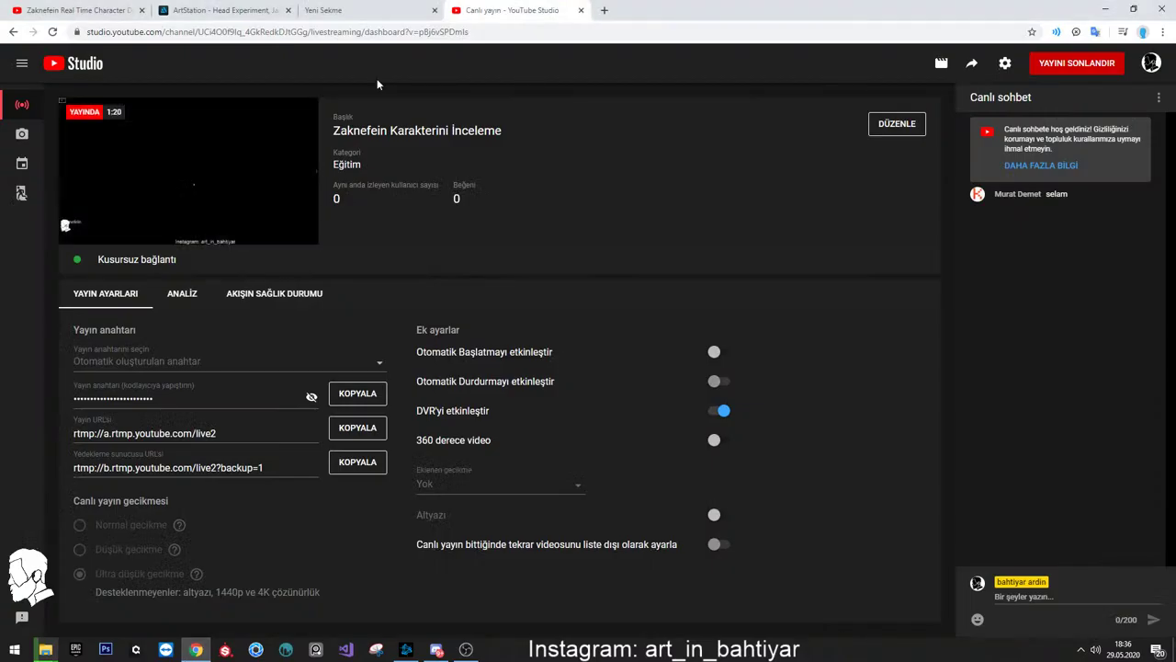
left_click(604, 10)
type("vim")
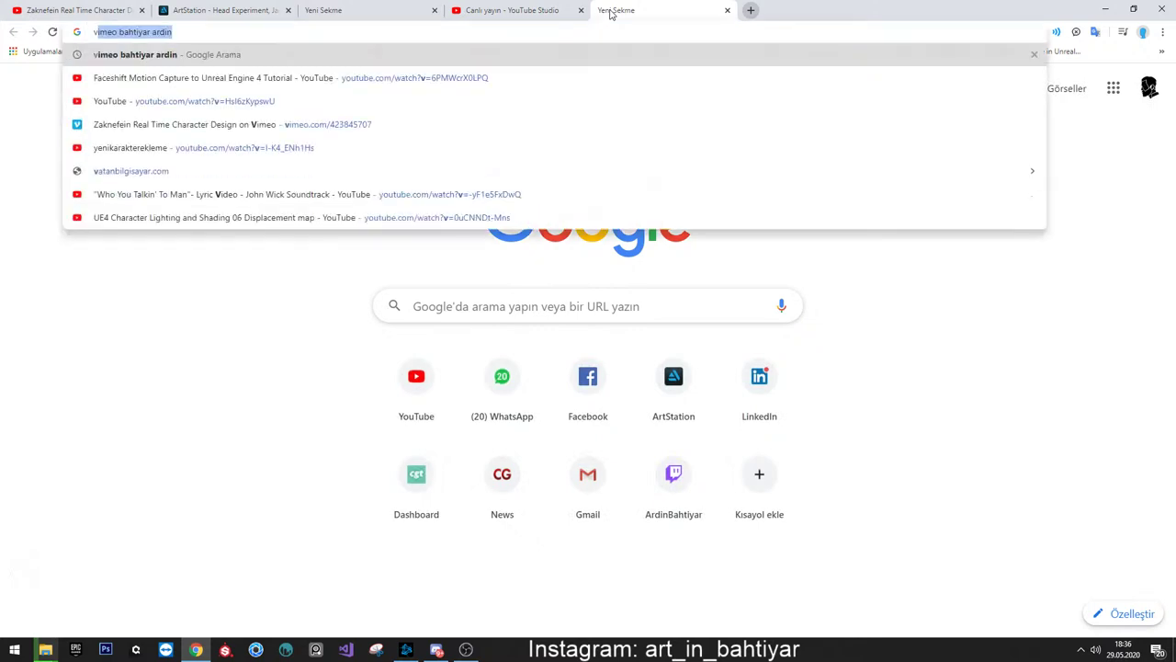
type("e")
key("Return")
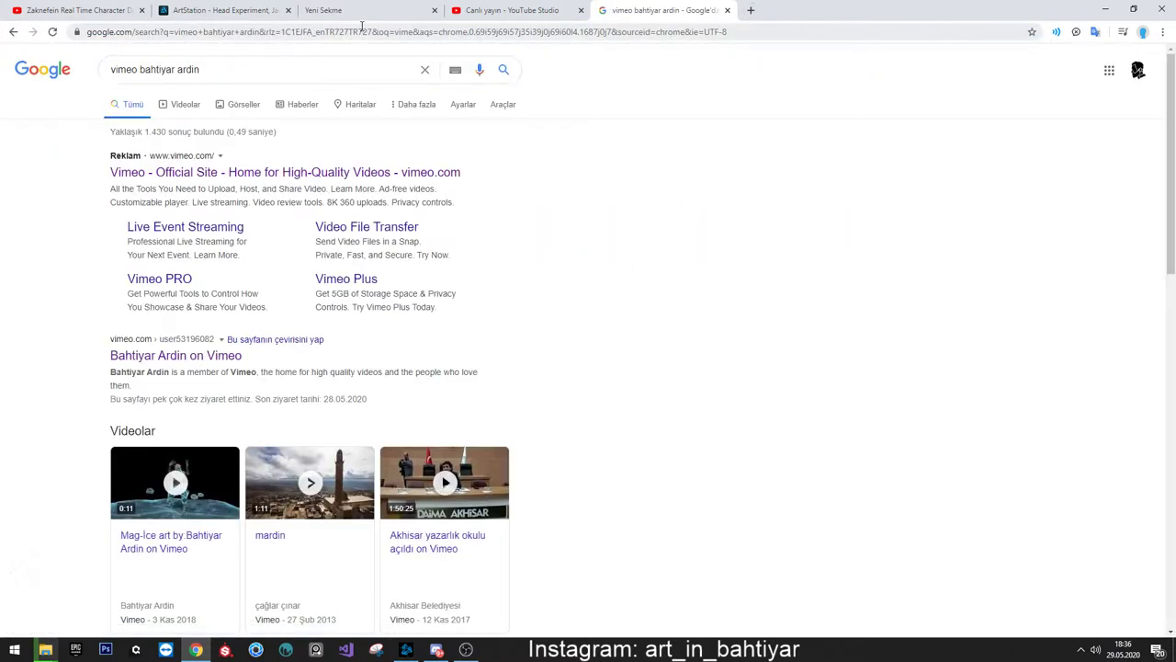
Open the Mağ-İce art video, then the Zaknefein Real Time Character Design video from Activity
left_click(157, 542)
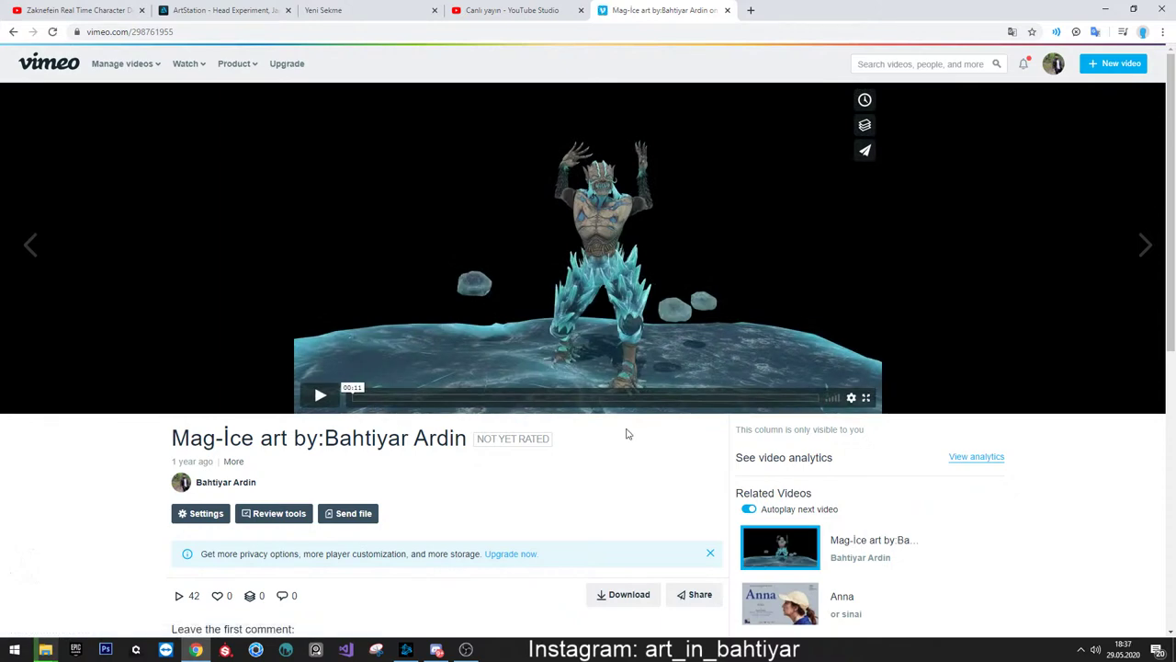
scroll(527, 362, "down", 4)
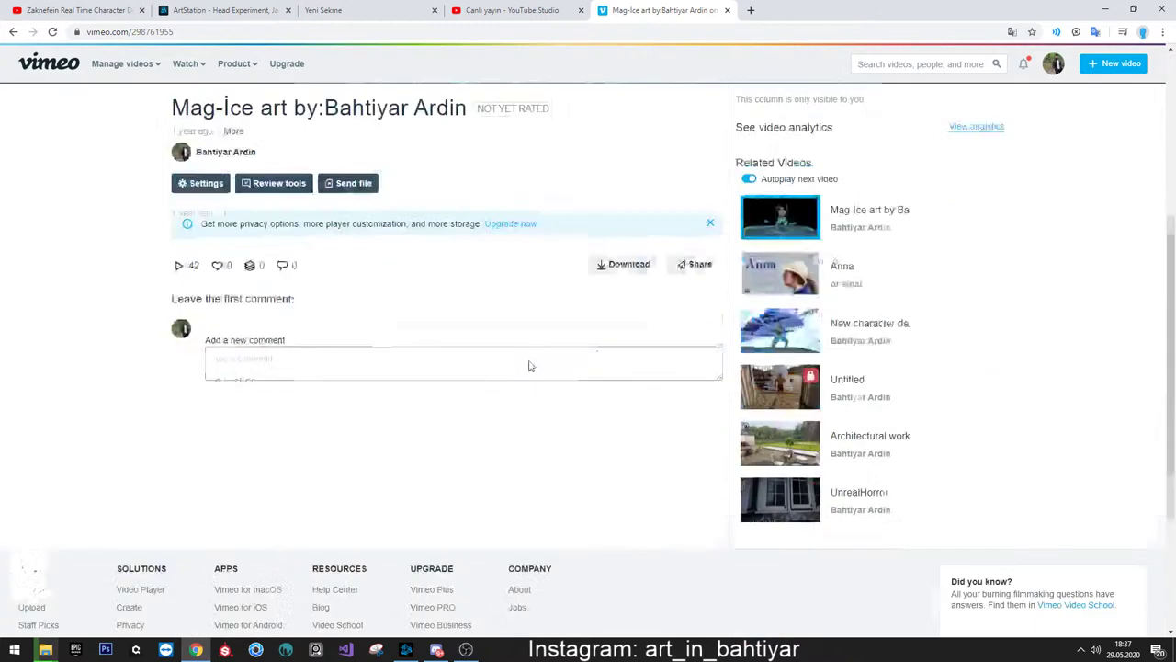
scroll(551, 368, "down", 1)
scroll(551, 367, "up", 5)
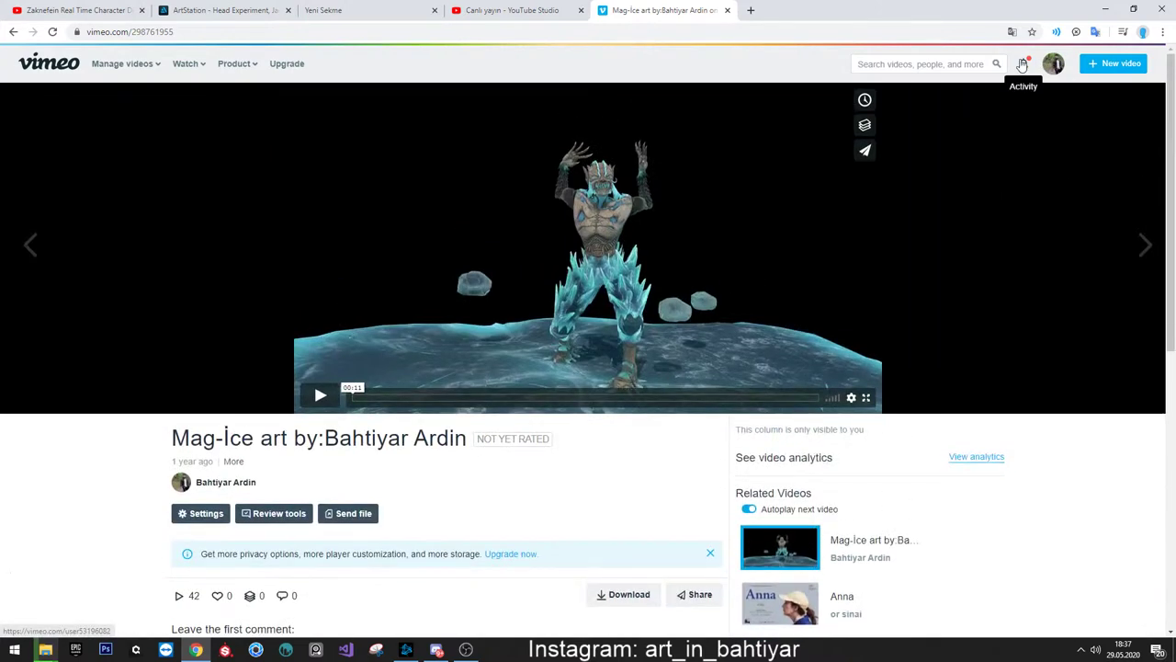
left_click(1023, 64)
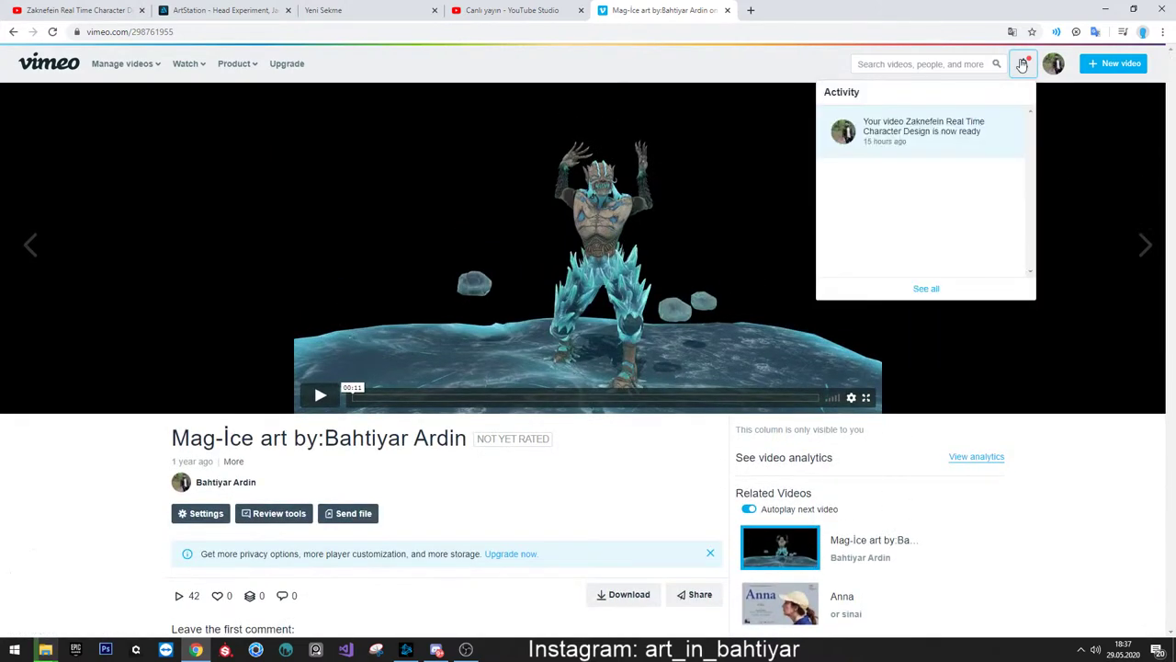
left_click(921, 148)
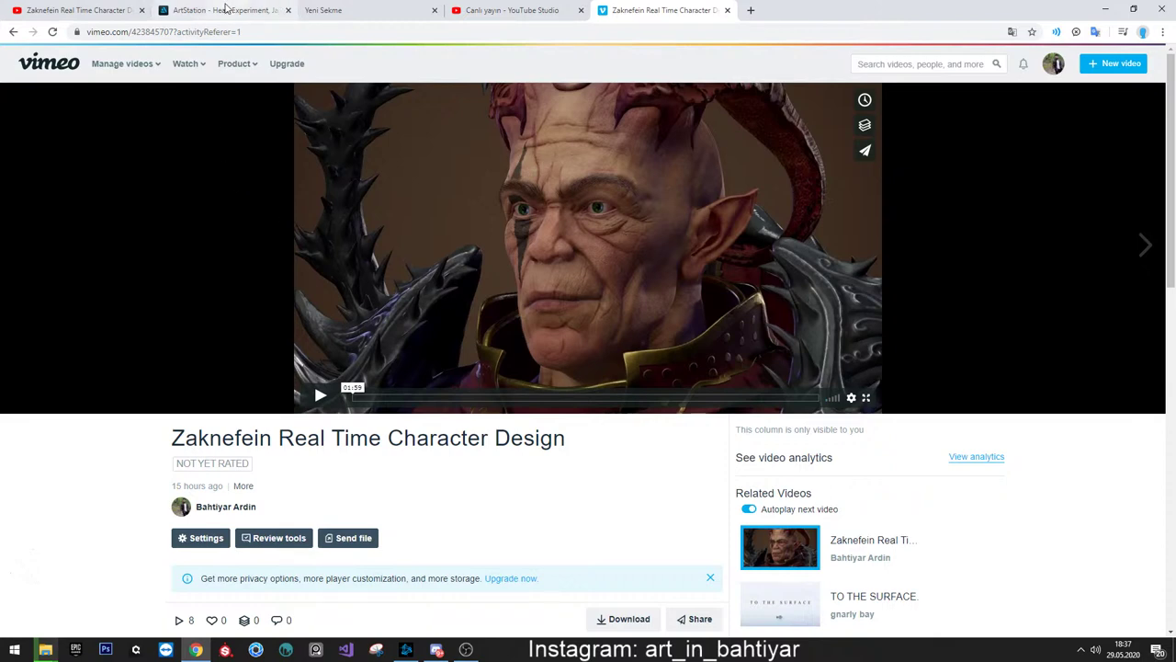
On ArtStation, open the profile's All portfolio and the Zaknefein artwork
left_click(225, 9)
mouse_move(1117, 58)
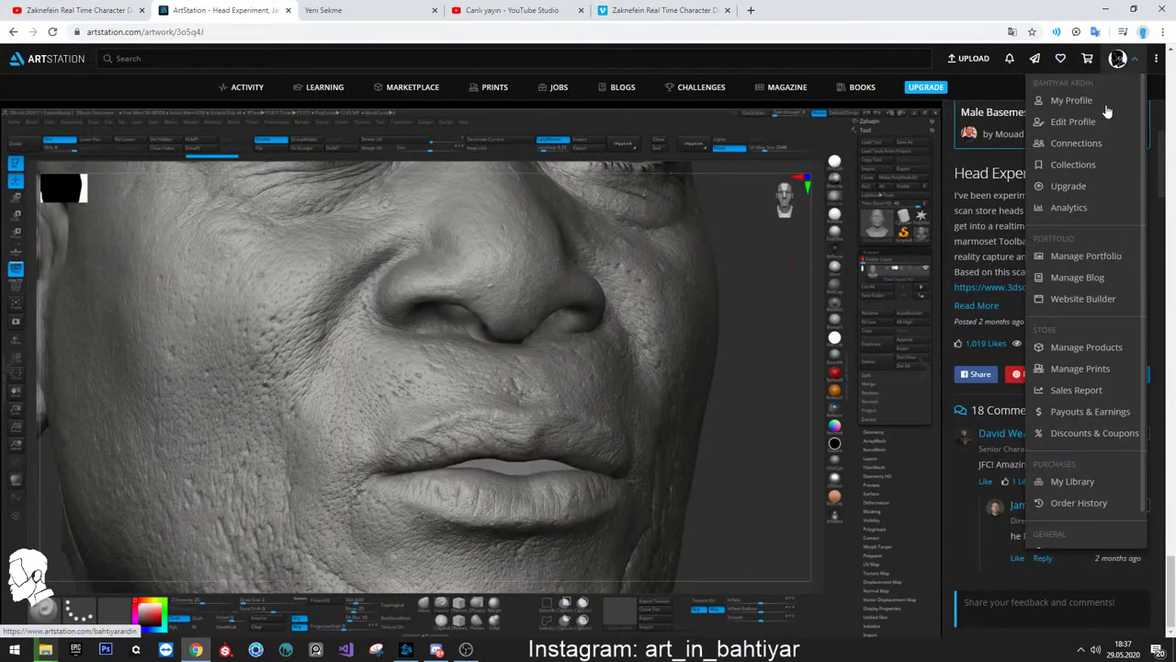
left_click(1097, 101)
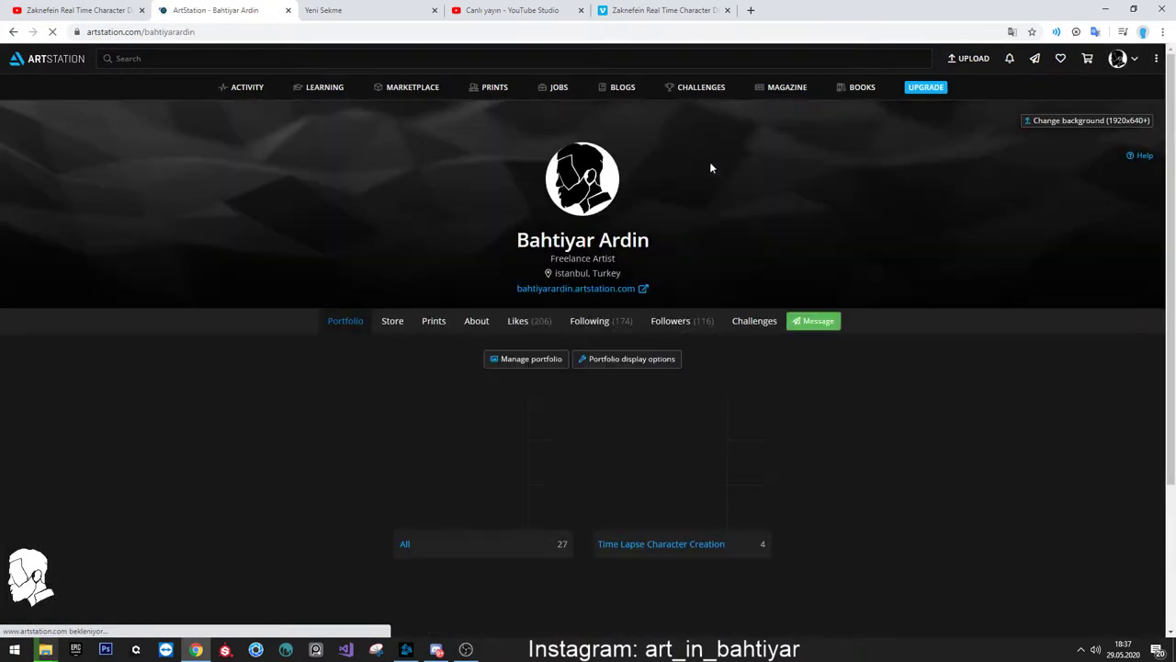
left_click(463, 473)
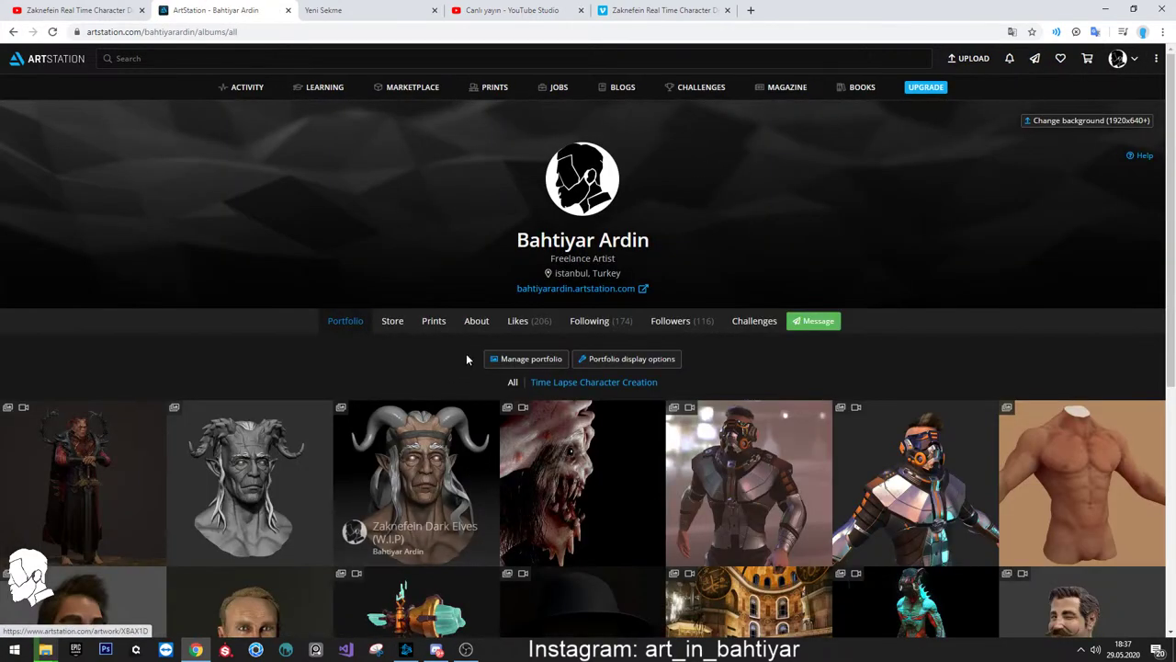
left_click(124, 451)
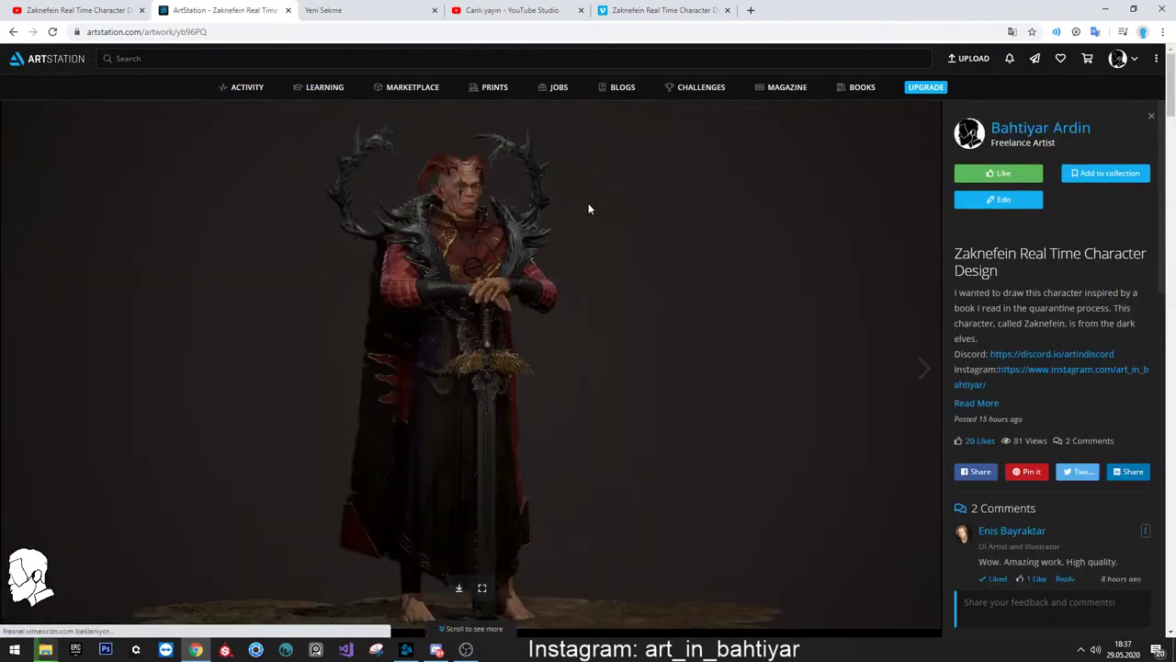
Scroll through the Zaknefein artwork page, then return to the artist's profile
scroll(589, 208, "down", 4)
scroll(589, 208, "down", 4)
scroll(589, 208, "down", 4)
scroll(589, 208, "down", 4)
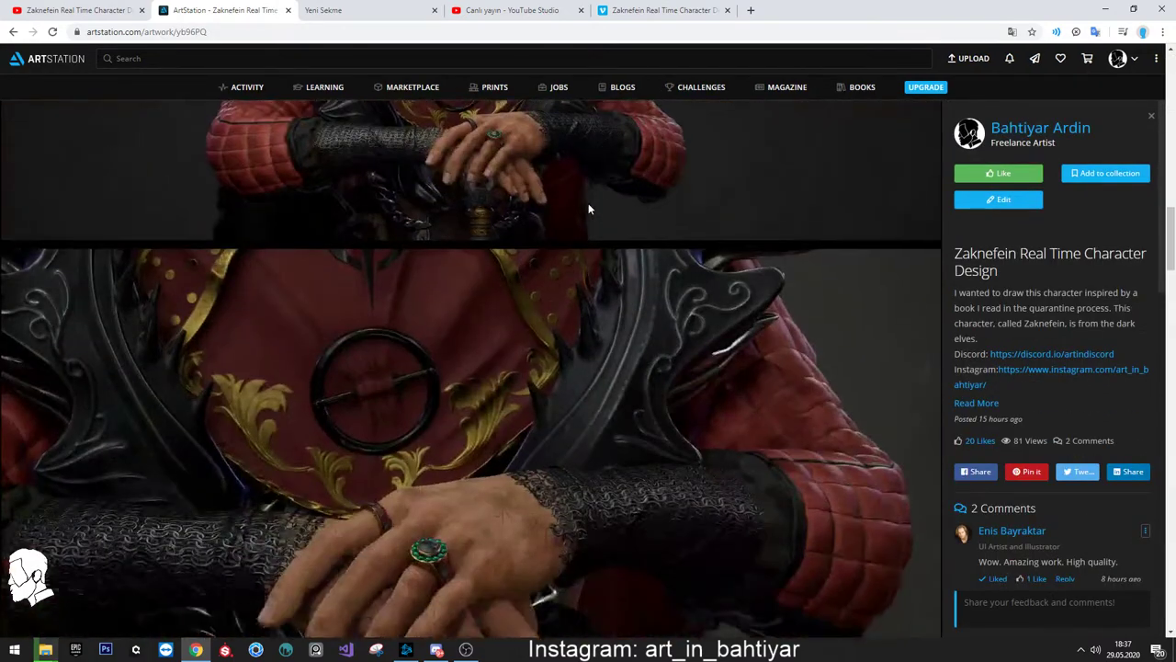
scroll(589, 209, "down", 4)
scroll(589, 209, "down", 4)
scroll(589, 209, "down", 4)
scroll(589, 208, "down", 2)
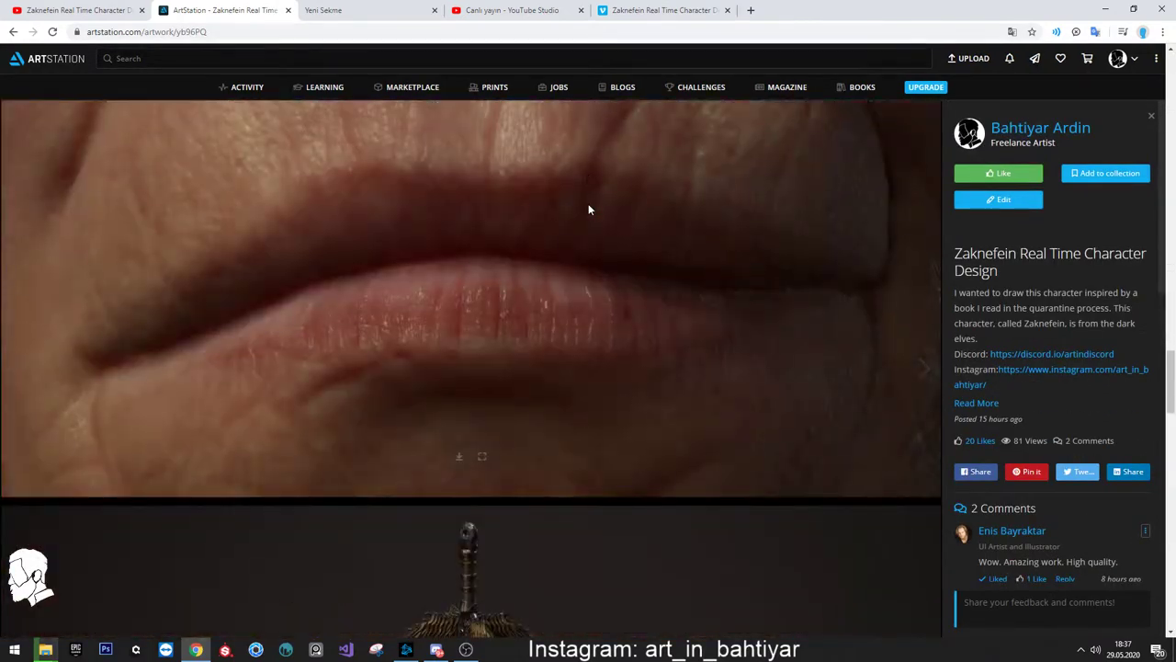
scroll(589, 209, "down", 4)
scroll(589, 208, "down", 4)
scroll(589, 208, "down", 4)
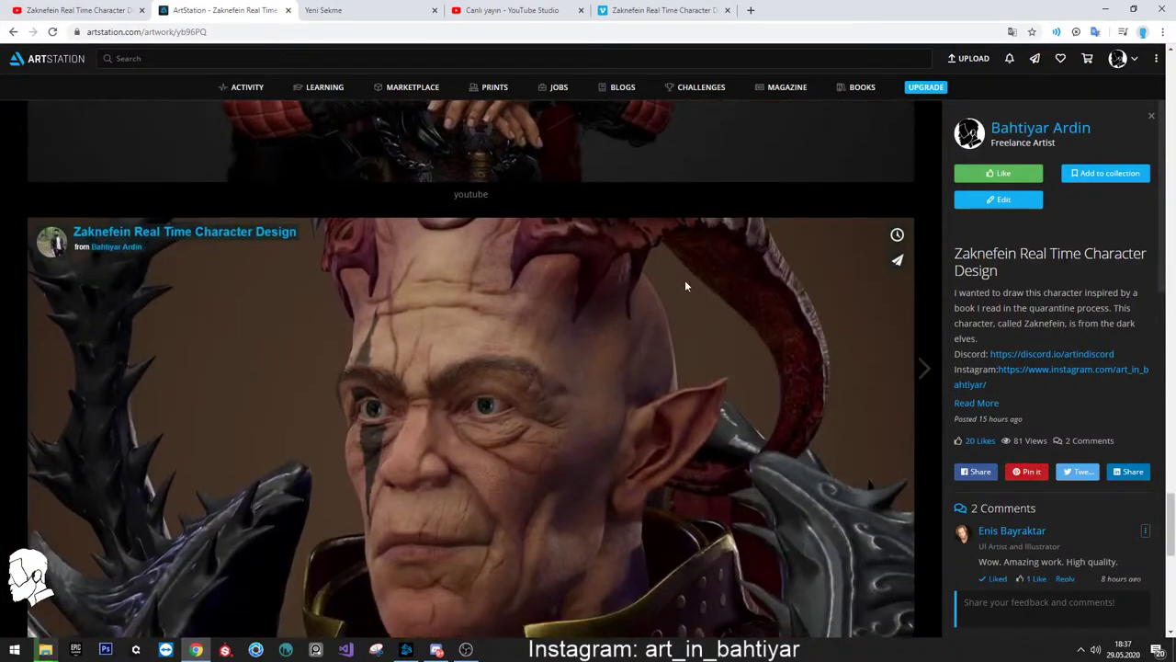
scroll(685, 279, "down", 5)
scroll(685, 279, "down", 2)
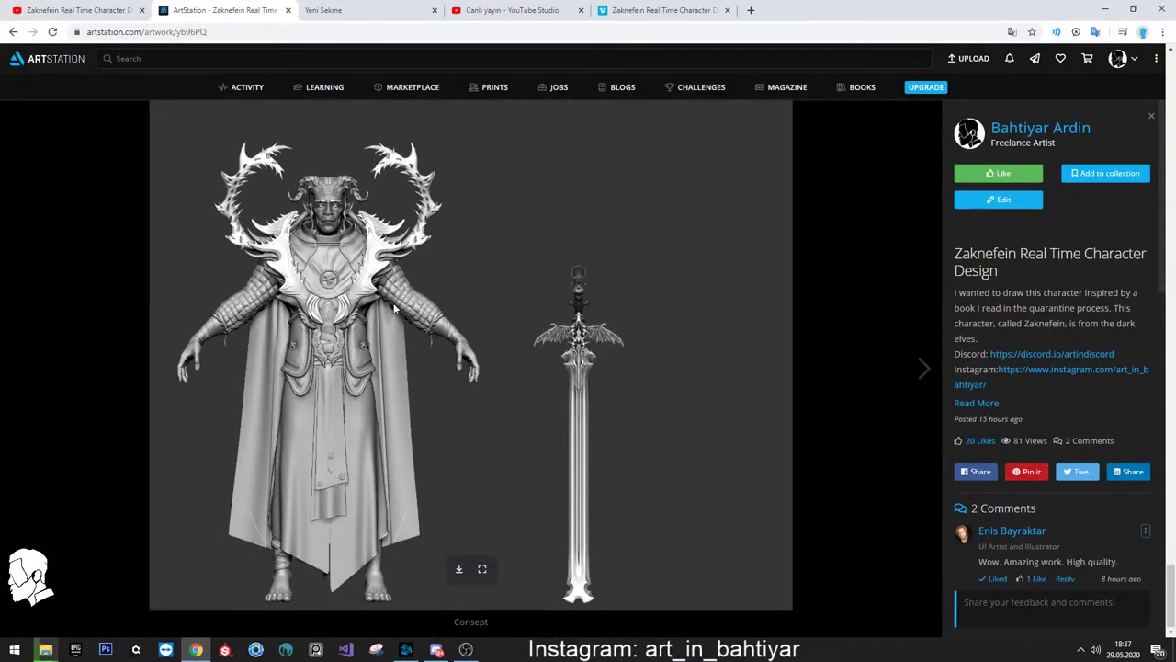
scroll(522, 301, "up", 4)
scroll(523, 302, "down", 4)
scroll(661, 334, "down", 5)
scroll(661, 334, "down", 3)
scroll(662, 334, "up", 1)
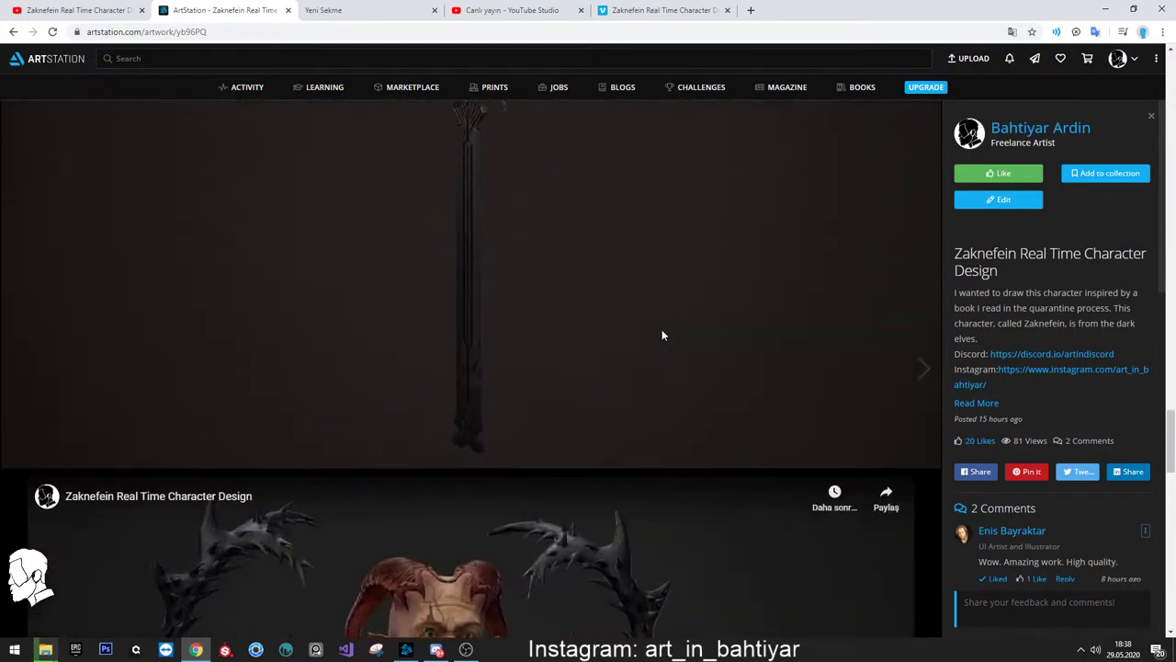
scroll(662, 335, "up", 3)
scroll(661, 335, "up", 3)
scroll(661, 335, "up", 3)
scroll(661, 334, "up", 3)
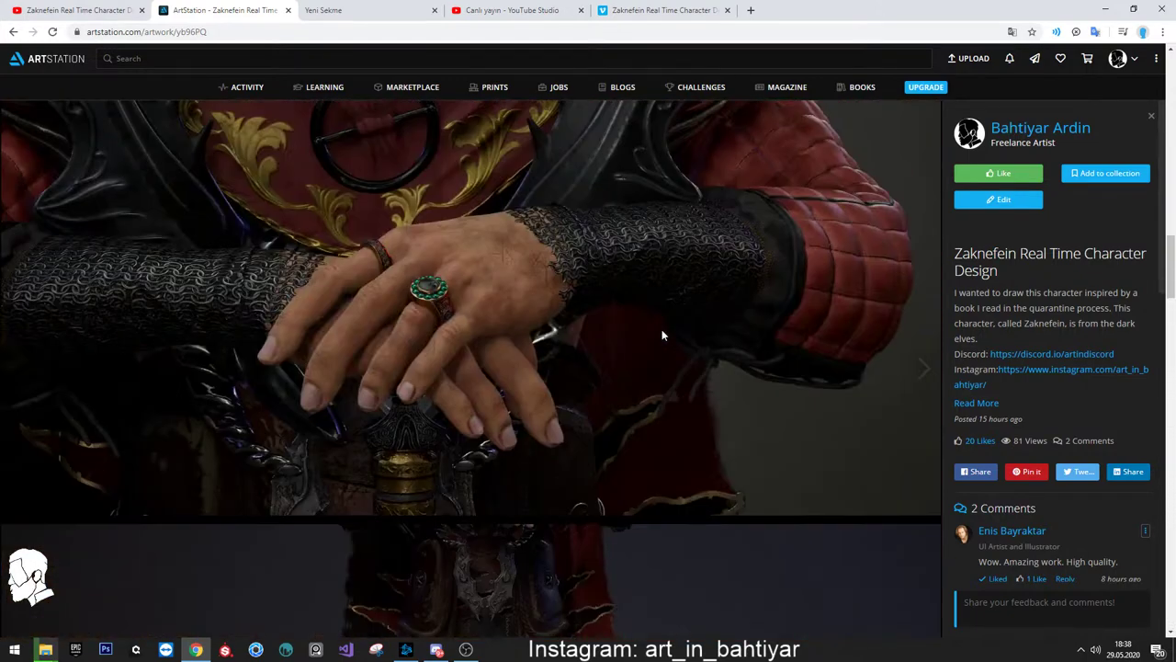
scroll(662, 334, "up", 1)
left_click(1075, 126)
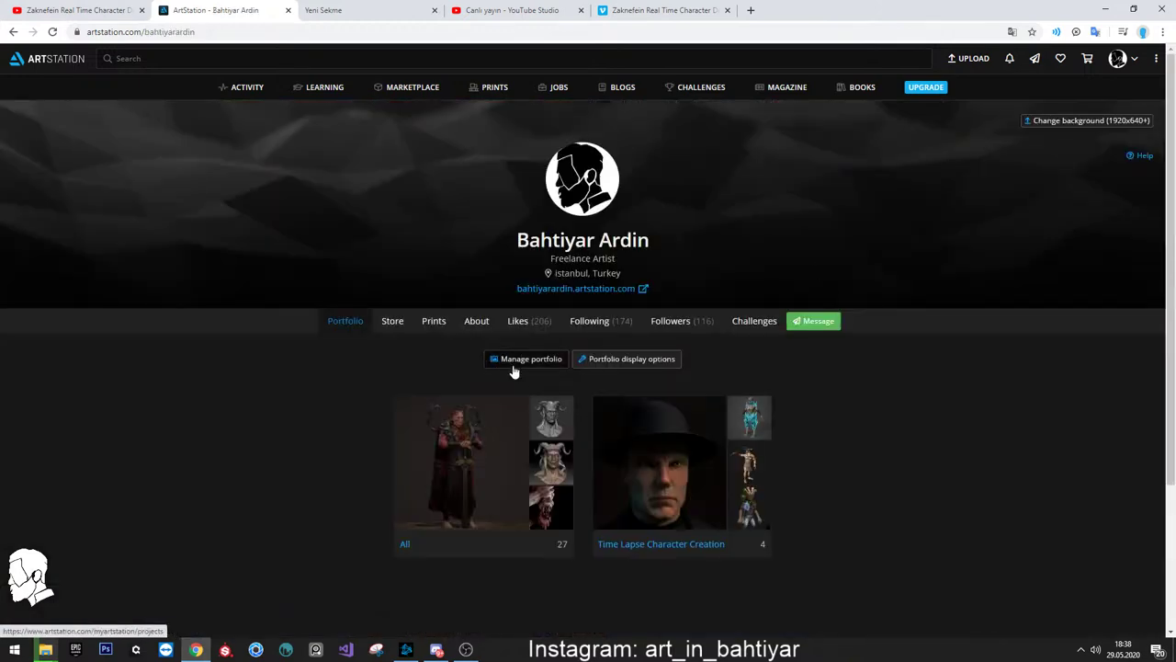
Browse the Time-lapse Cyborg Design artwork and play its time-lapse video until 4:38
left_click(439, 472)
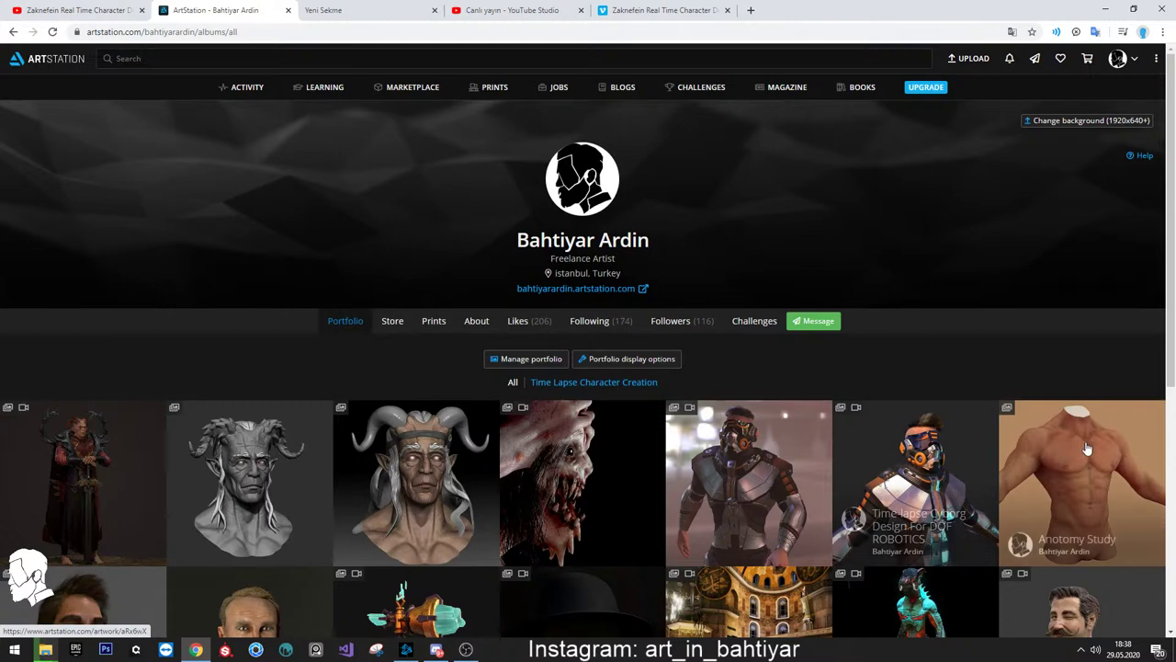
left_click(947, 464)
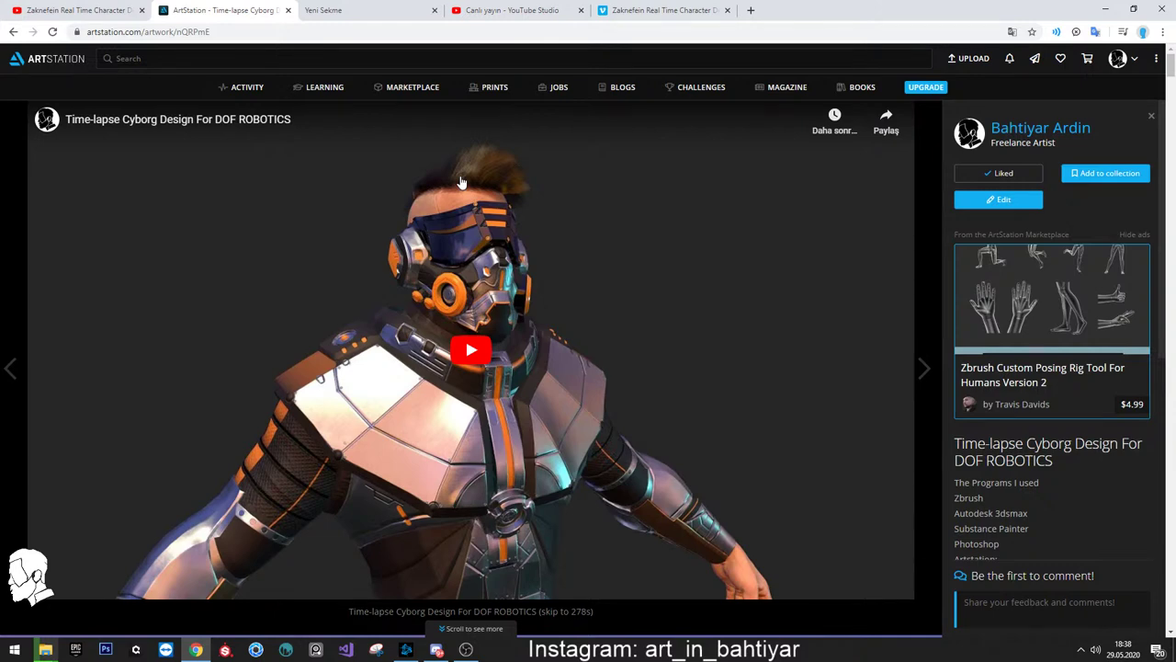
scroll(462, 182, "down", 3)
scroll(462, 182, "down", 2)
scroll(462, 182, "down", 5)
scroll(462, 182, "down", 2)
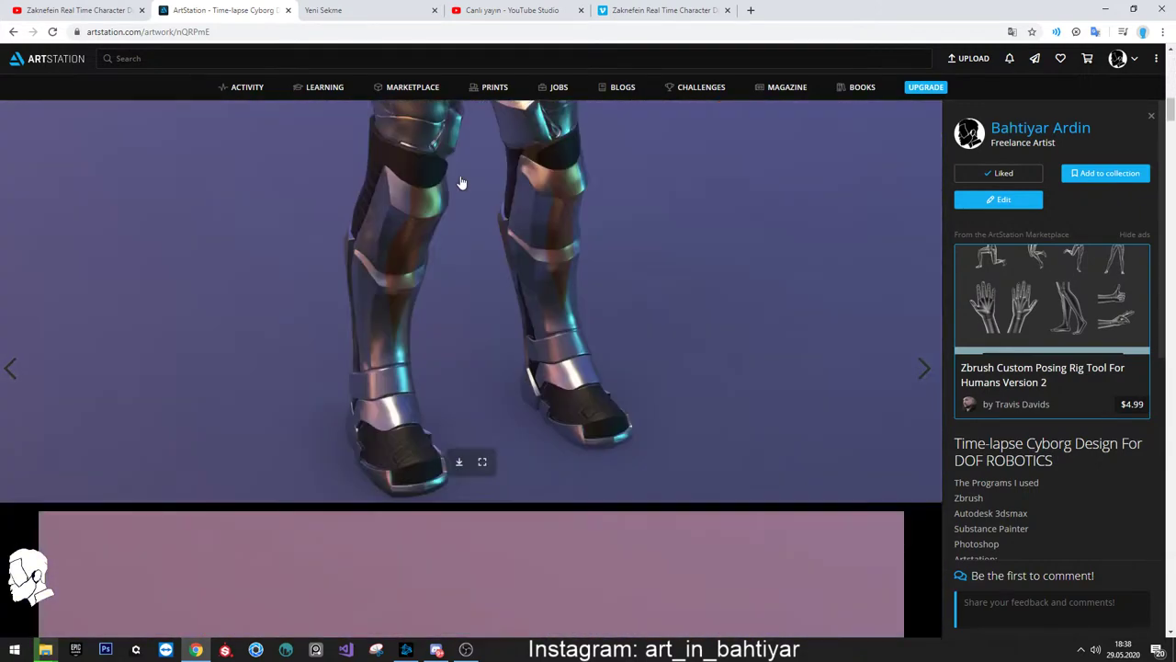
scroll(462, 182, "down", 3)
scroll(462, 182, "down", 5)
scroll(462, 182, "down", 5)
scroll(462, 182, "down", 2)
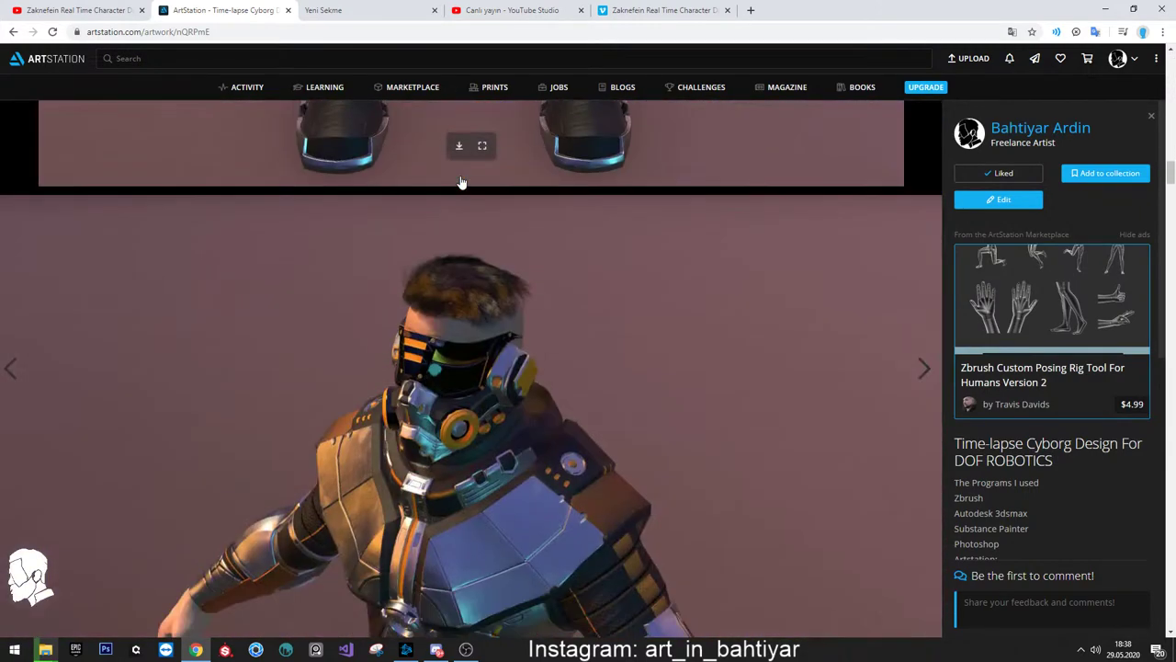
scroll(462, 182, "down", 1)
scroll(463, 182, "down", 5)
scroll(462, 182, "down", 5)
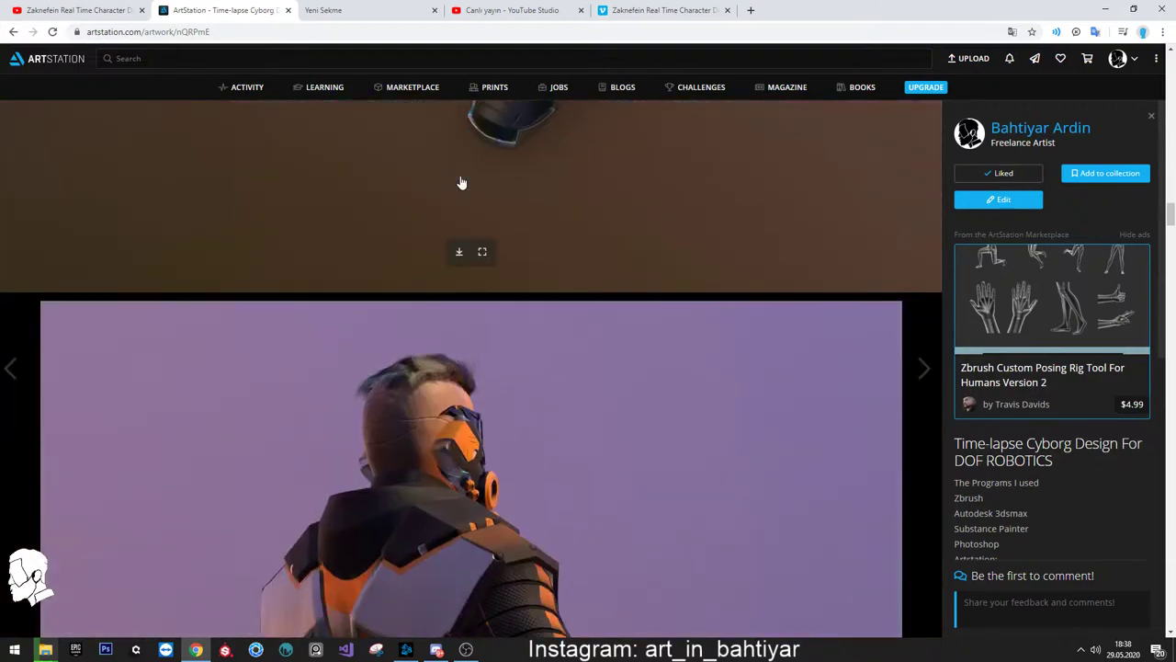
scroll(462, 181, "up", 3)
scroll(462, 182, "down", 4)
scroll(461, 182, "down", 5)
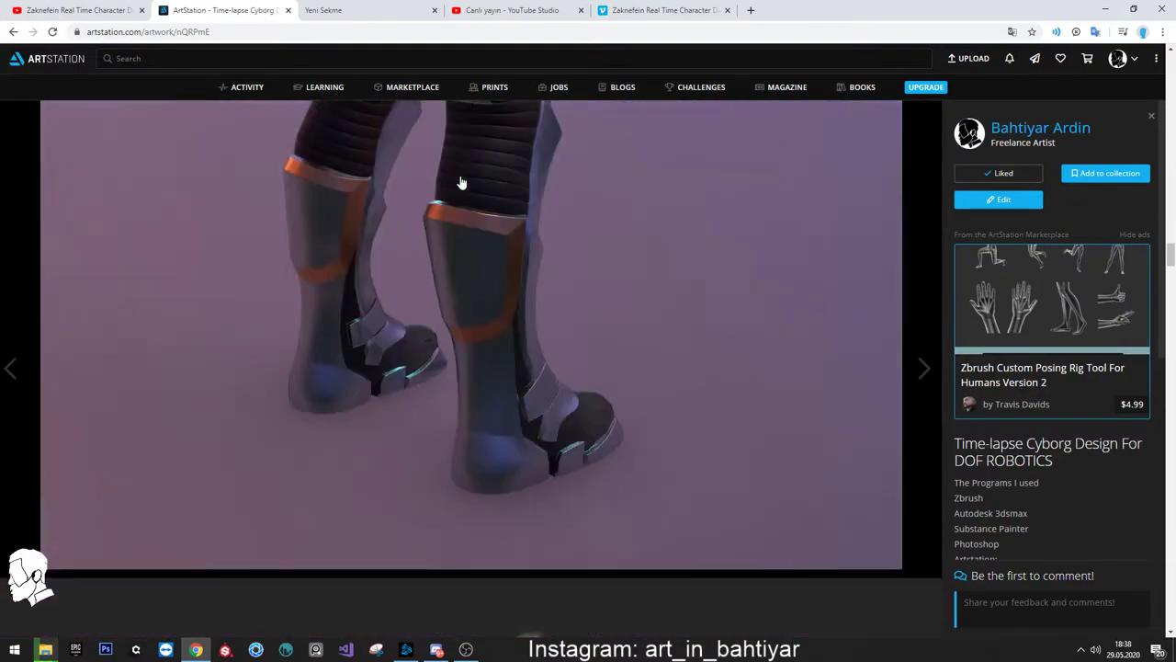
scroll(461, 181, "down", 2)
scroll(461, 182, "down", 4)
scroll(461, 182, "down", 5)
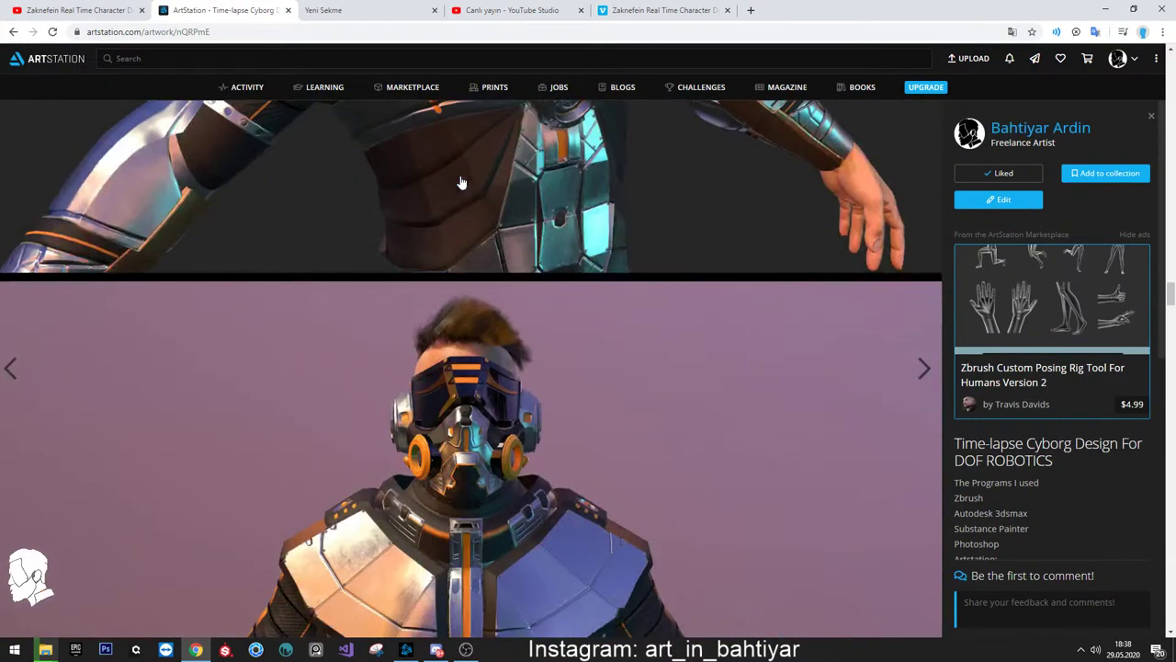
scroll(461, 182, "up", 2)
scroll(463, 180, "down", 1)
scroll(463, 179, "down", 3)
scroll(464, 177, "down", 4)
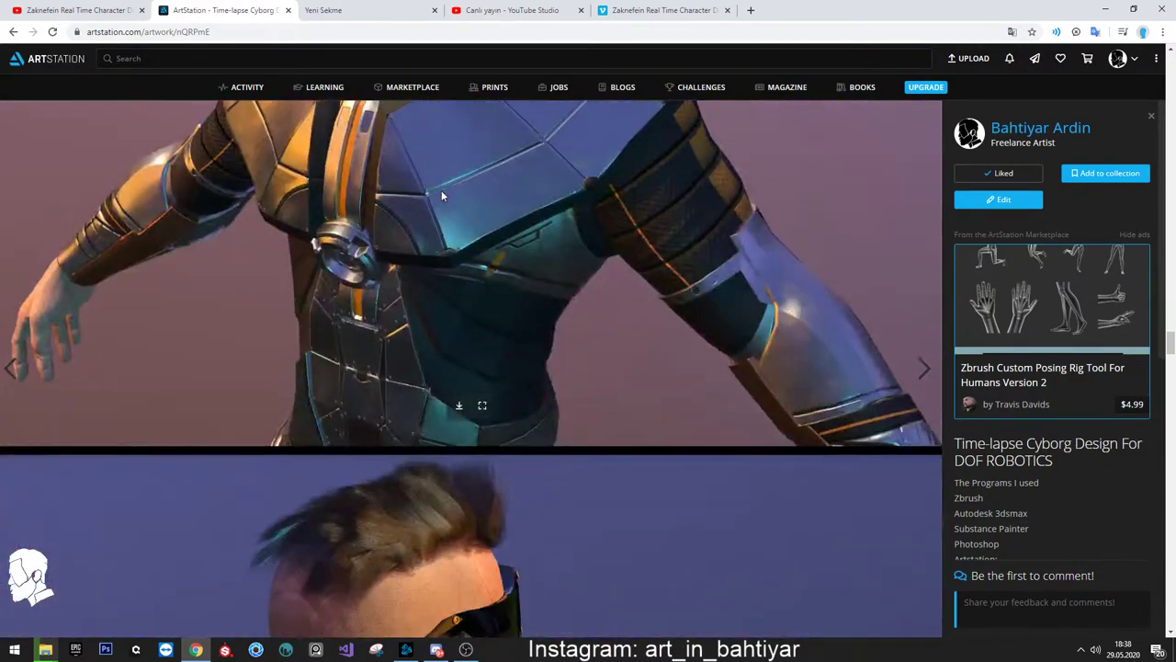
scroll(460, 230, "down", 4)
scroll(463, 333, "down", 6)
scroll(464, 343, "down", 4)
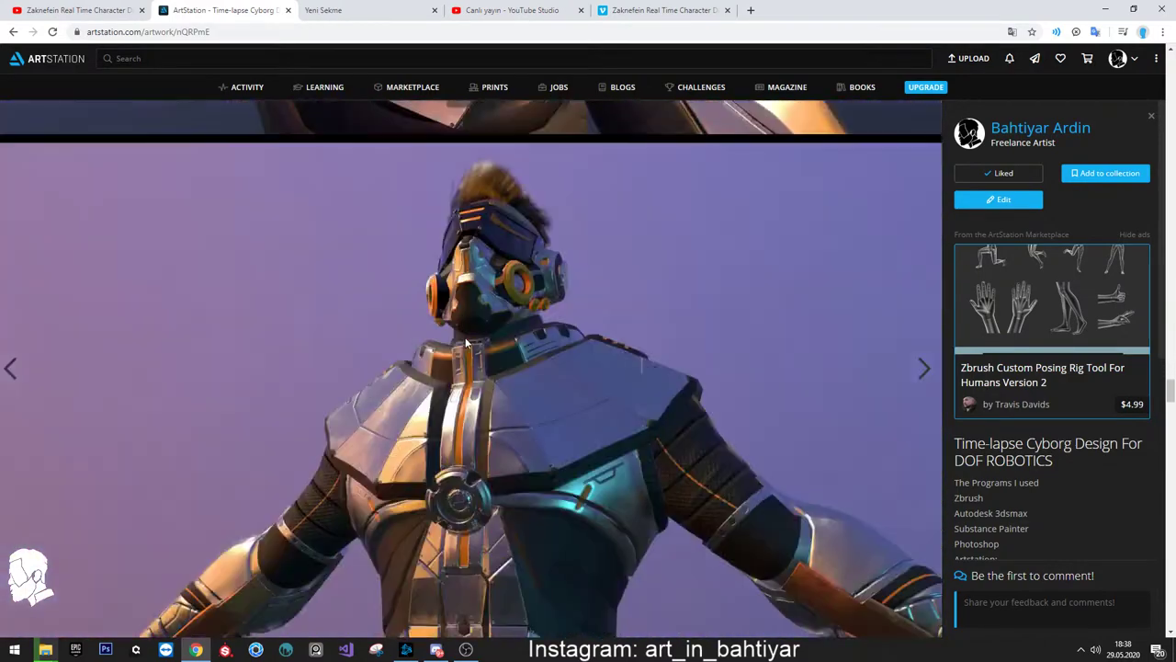
scroll(465, 343, "down", 4)
scroll(465, 343, "up", 5)
scroll(466, 343, "up", 1)
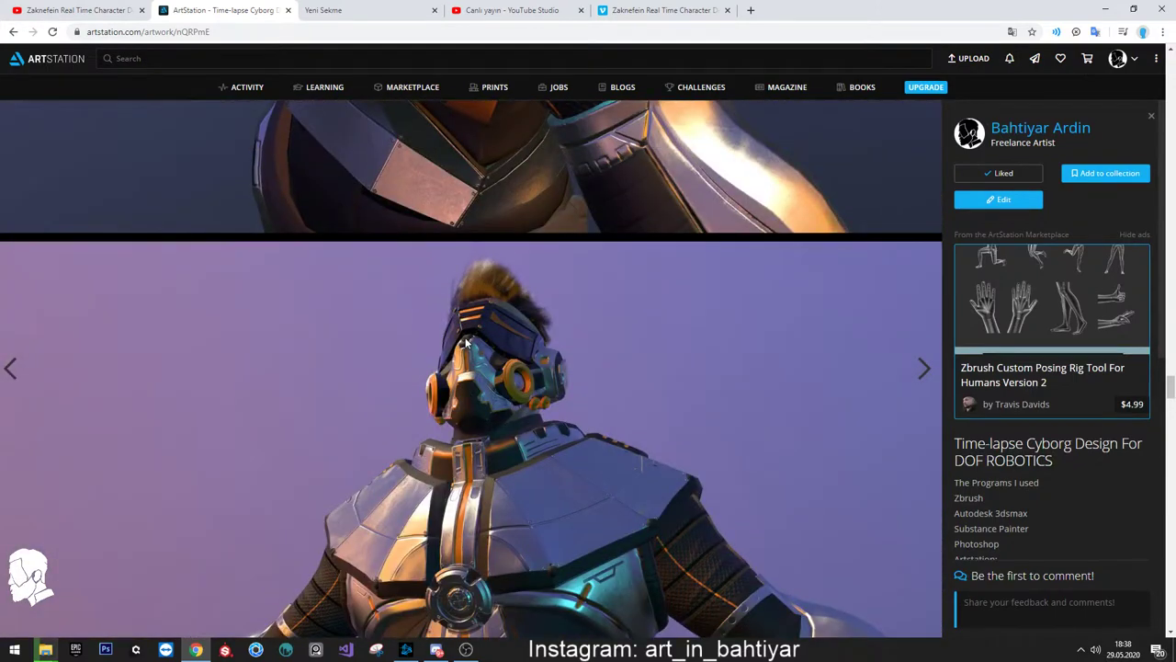
scroll(466, 343, "up", 1)
scroll(466, 342, "up", 5)
scroll(465, 343, "up", 5)
scroll(466, 343, "up", 4)
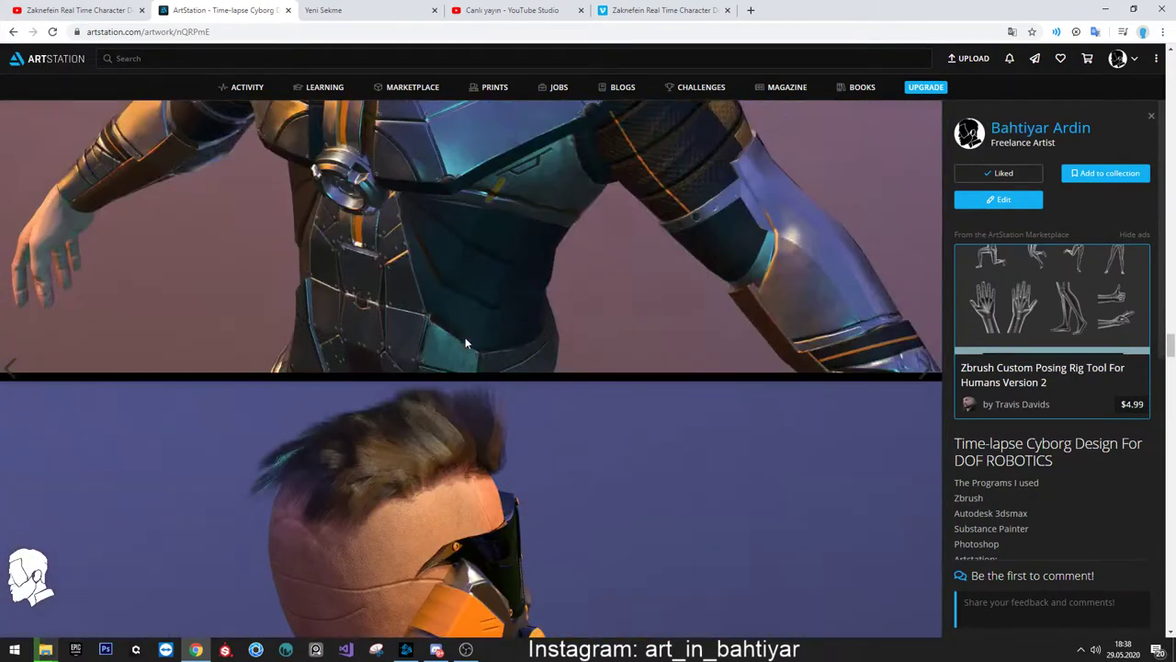
scroll(465, 343, "up", 5)
scroll(465, 342, "up", 5)
scroll(465, 342, "up", 5)
scroll(466, 354, "up", 4)
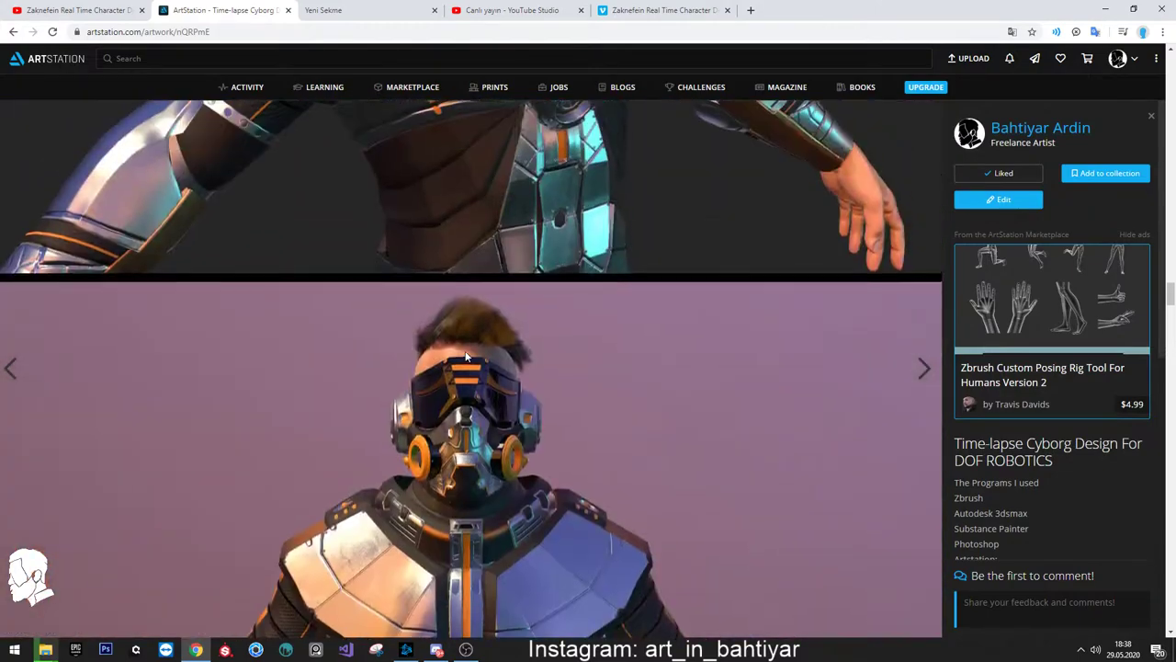
scroll(464, 355, "up", 5)
scroll(465, 354, "up", 5)
scroll(465, 355, "up", 4)
scroll(465, 355, "up", 4)
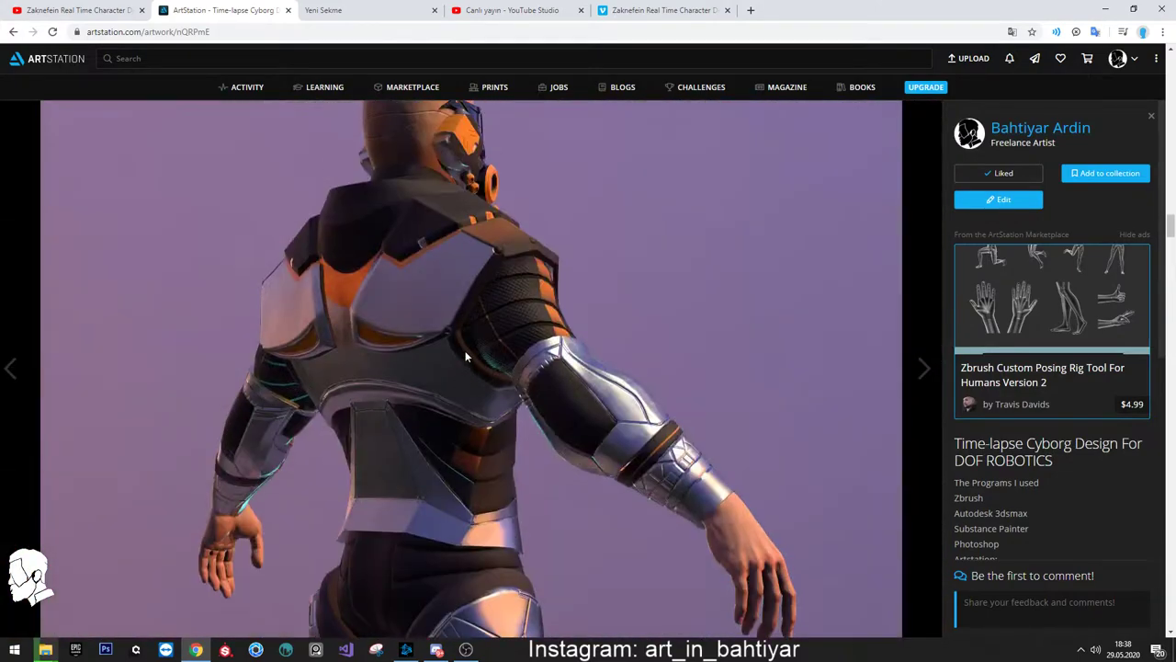
scroll(465, 357, "up", 5)
scroll(465, 356, "up", 5)
scroll(464, 356, "up", 5)
scroll(465, 357, "up", 5)
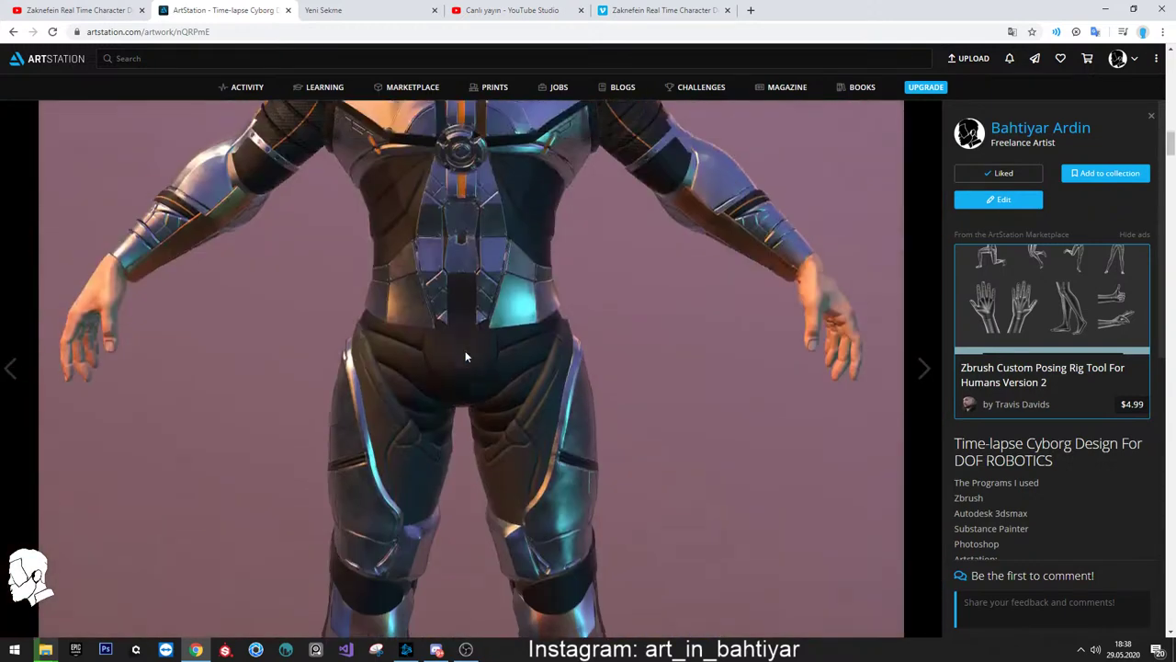
scroll(465, 356, "up", 5)
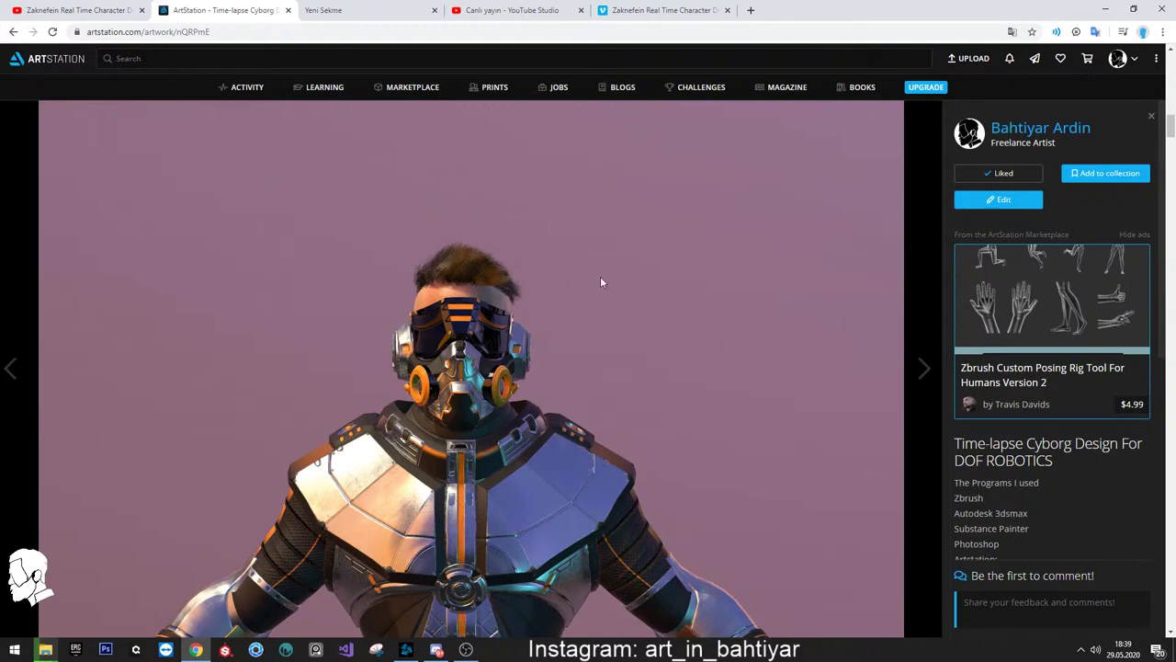
scroll(384, 277, "down", 10)
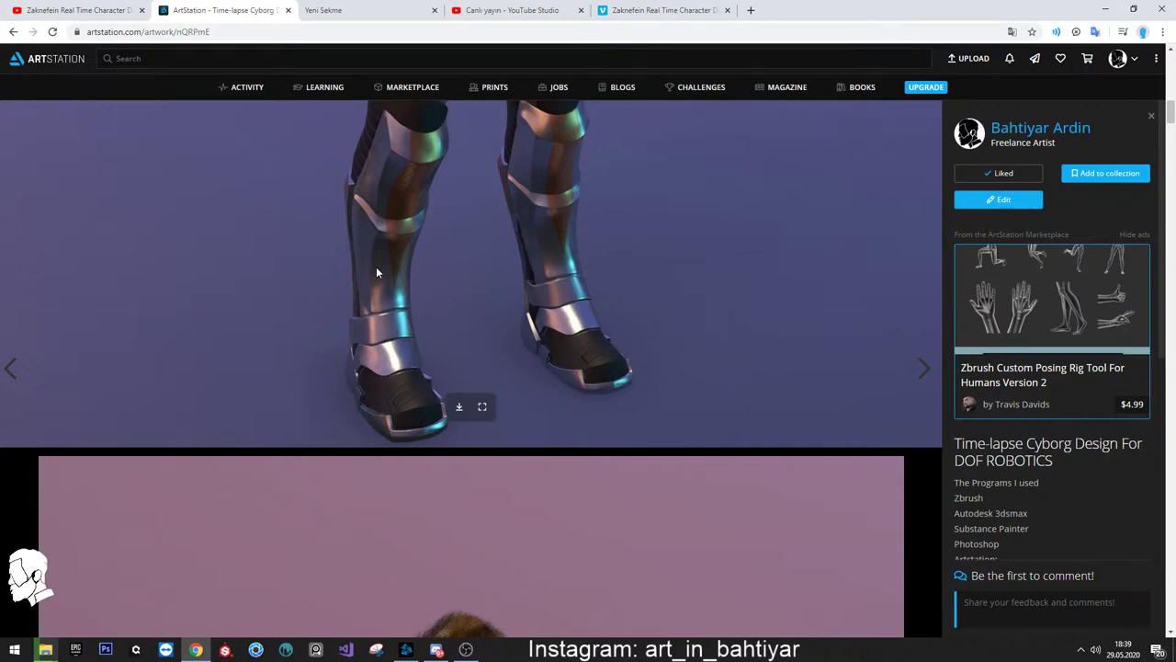
scroll(376, 266, "down", 10)
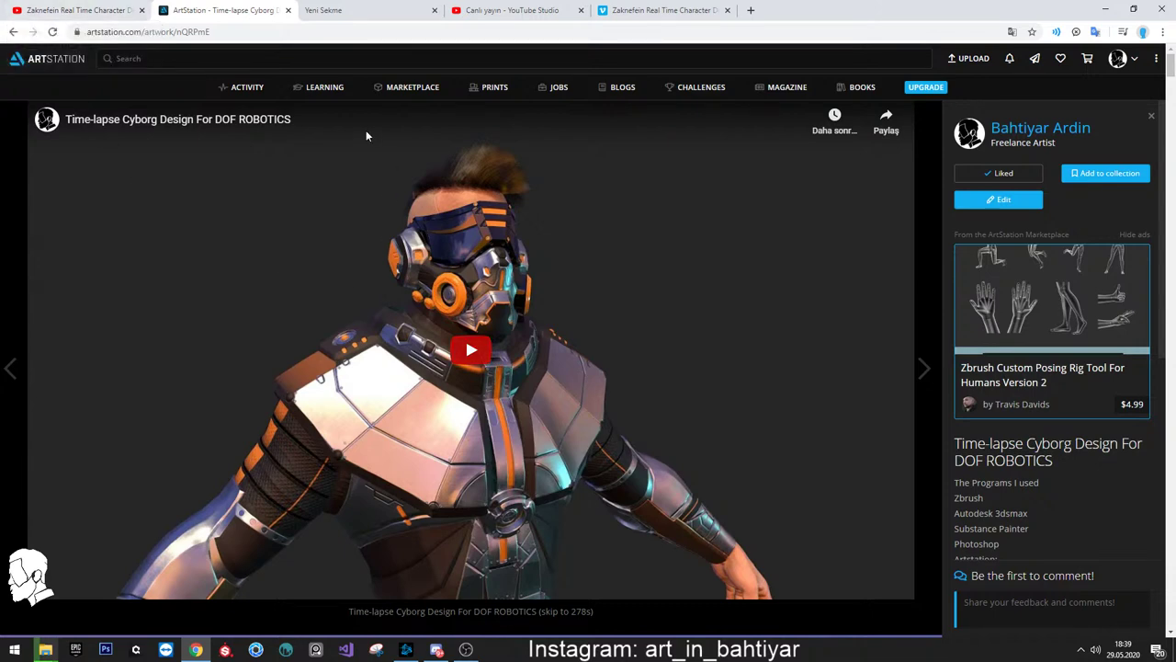
left_click(371, 222)
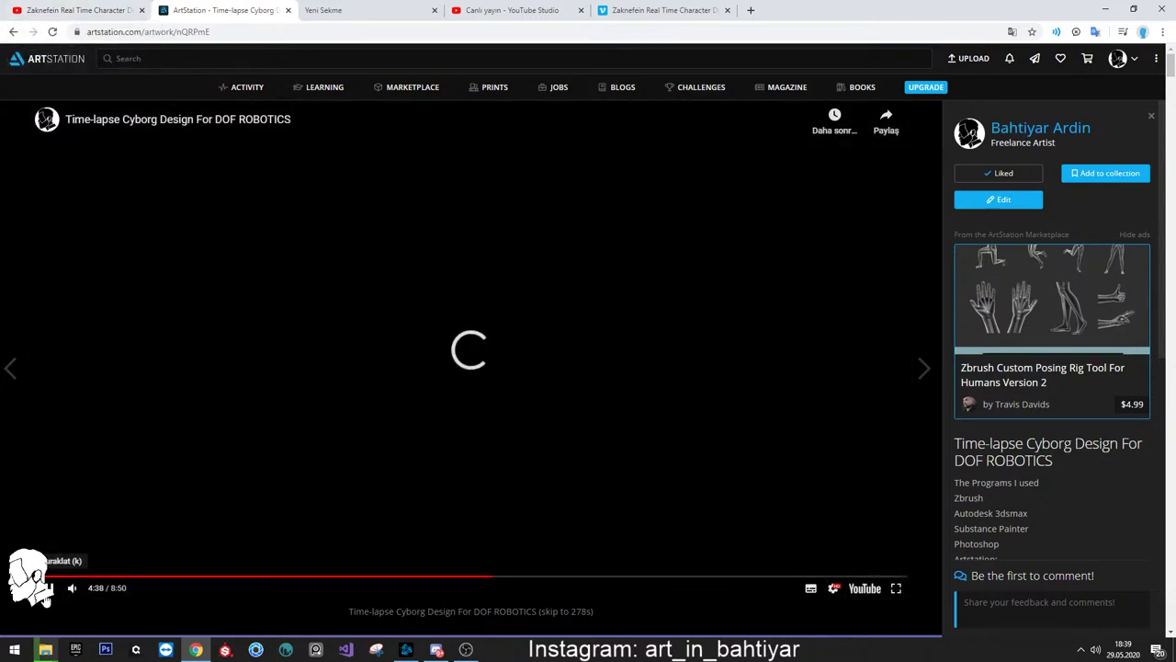
left_click(46, 588)
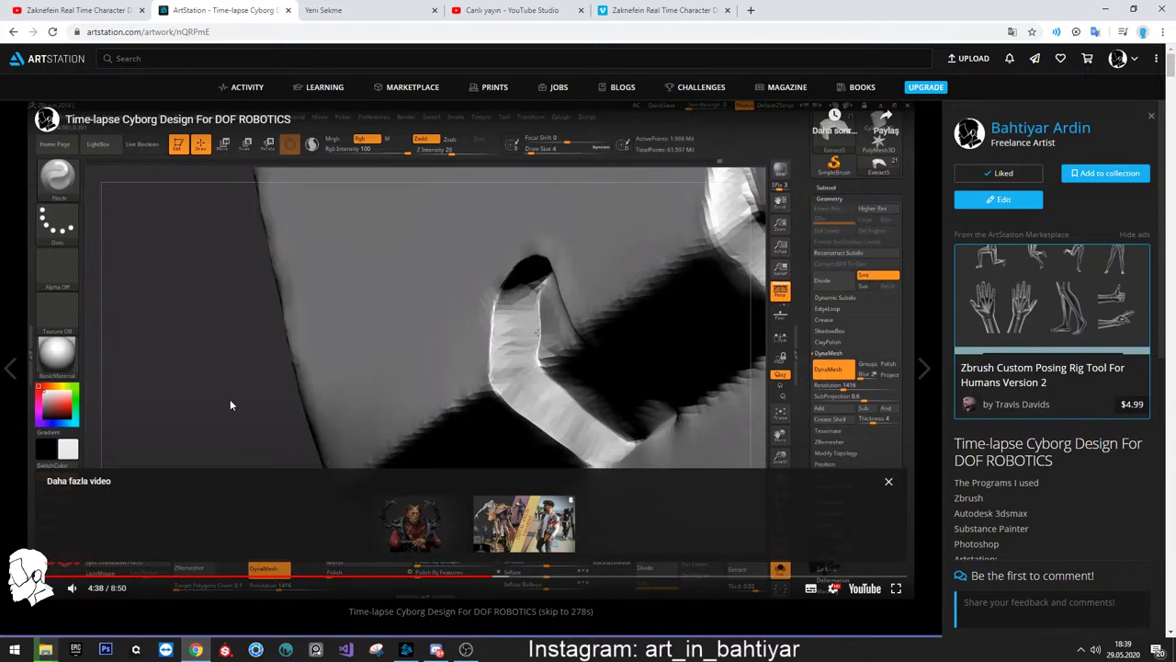
Return to the portfolio and browse the Zaknefein Real Time Character Design artwork
left_click(13, 32)
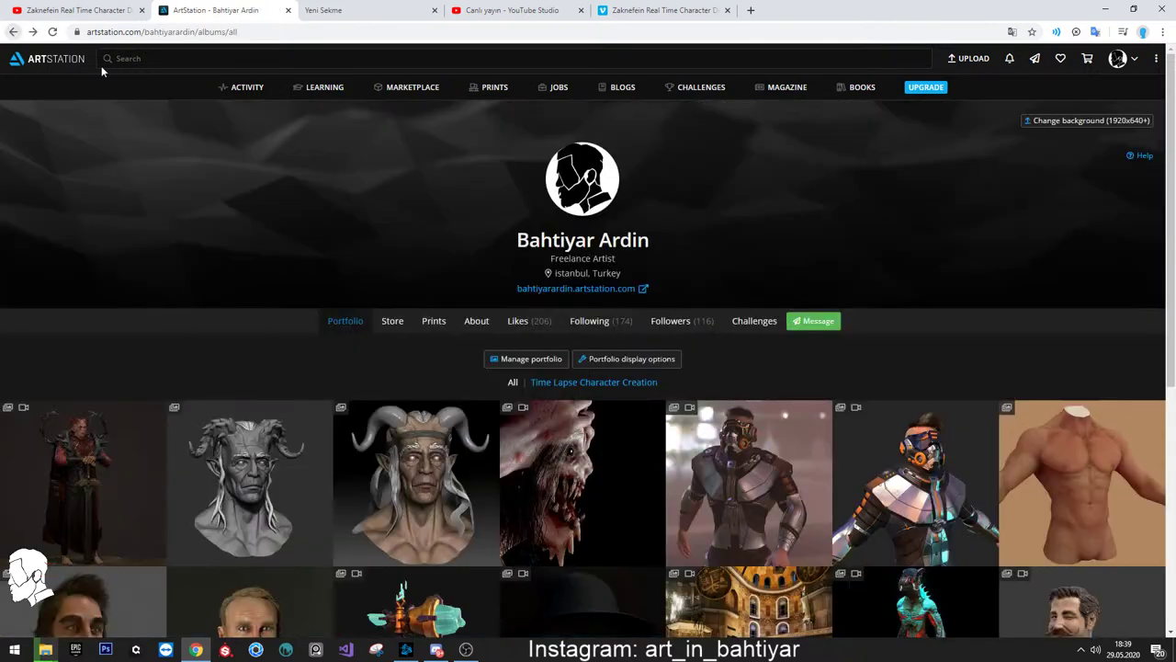
left_click(87, 487)
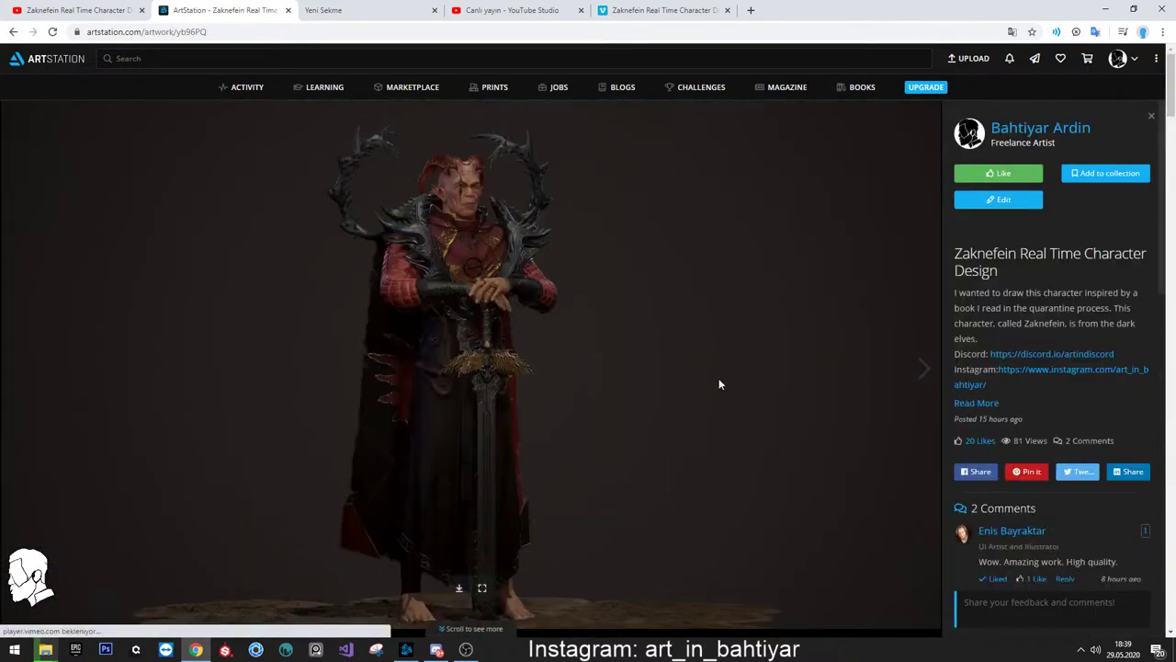
scroll(527, 383, "down", 3)
scroll(527, 382, "down", 3)
scroll(527, 382, "down", 5)
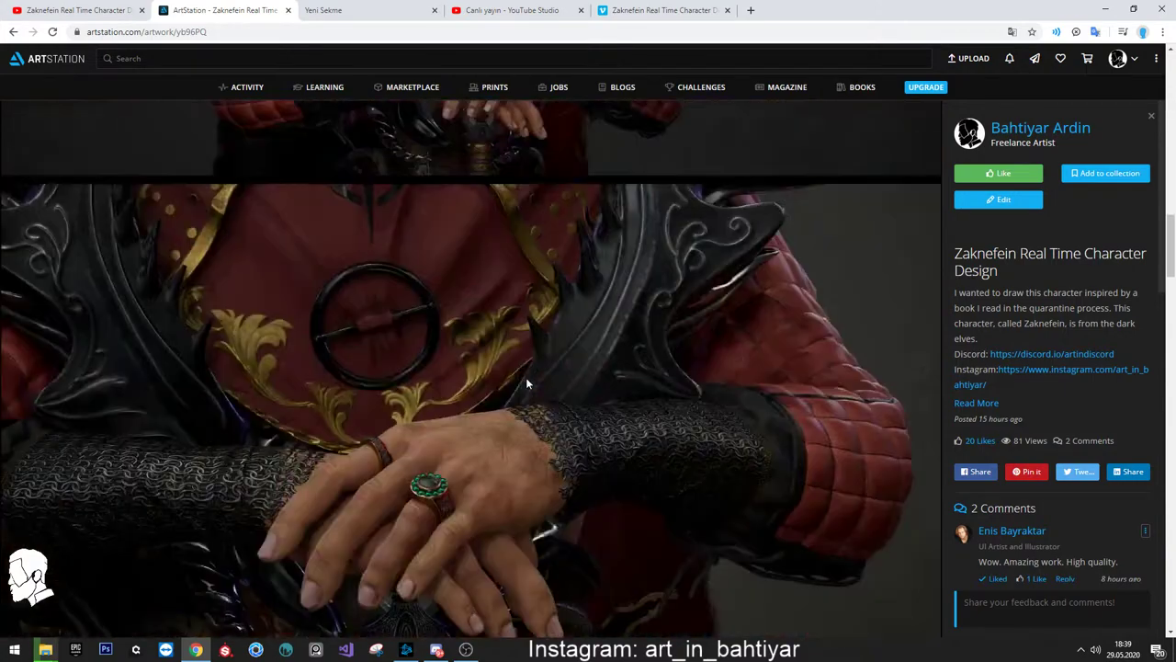
scroll(527, 383, "up", 5)
scroll(526, 383, "up", 3)
scroll(526, 383, "up", 2)
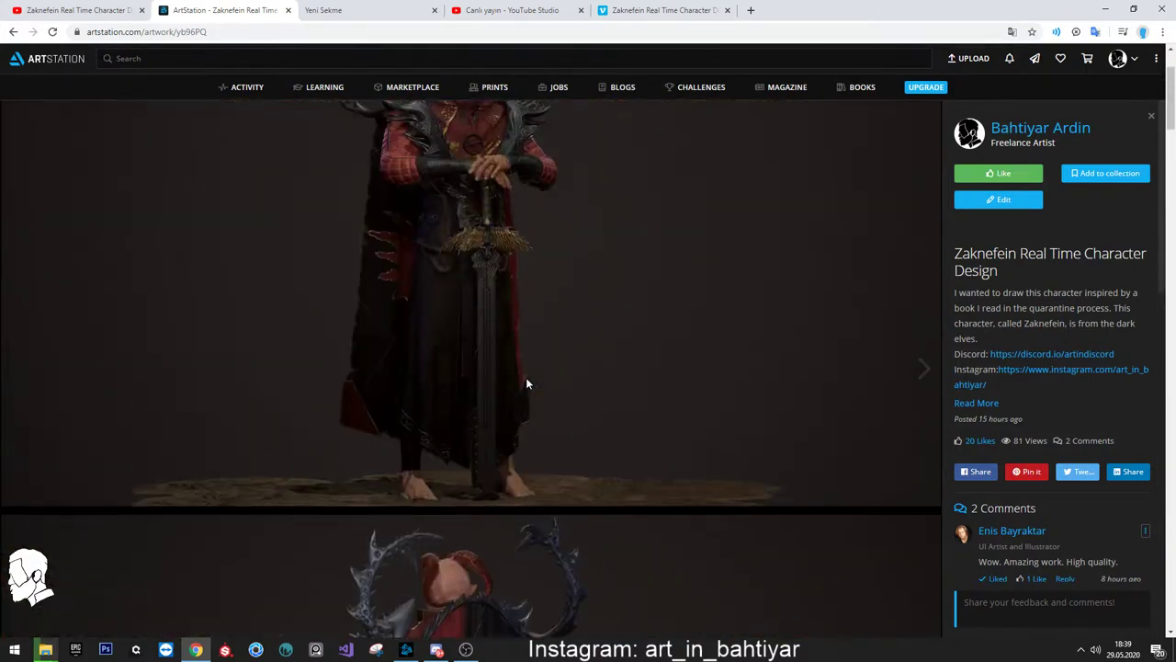
scroll(527, 383, "up", 2)
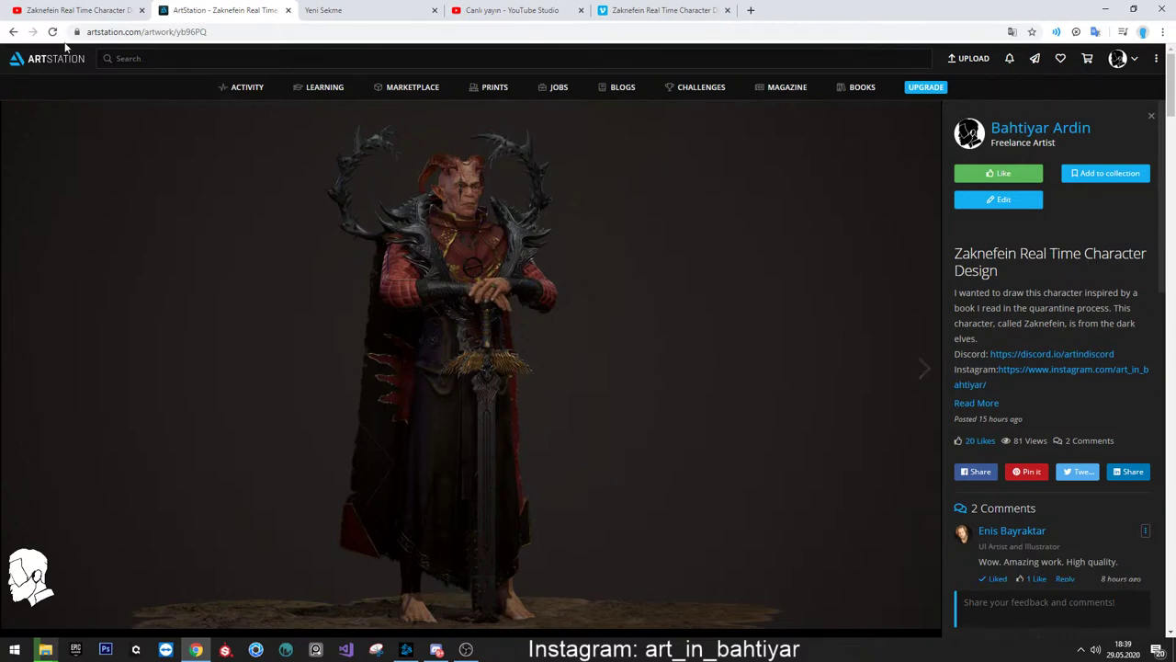
left_click(13, 31)
Back in the portfolio, open the Anotomy Study torso artwork and scroll through its renders
scroll(748, 275, "down", 3)
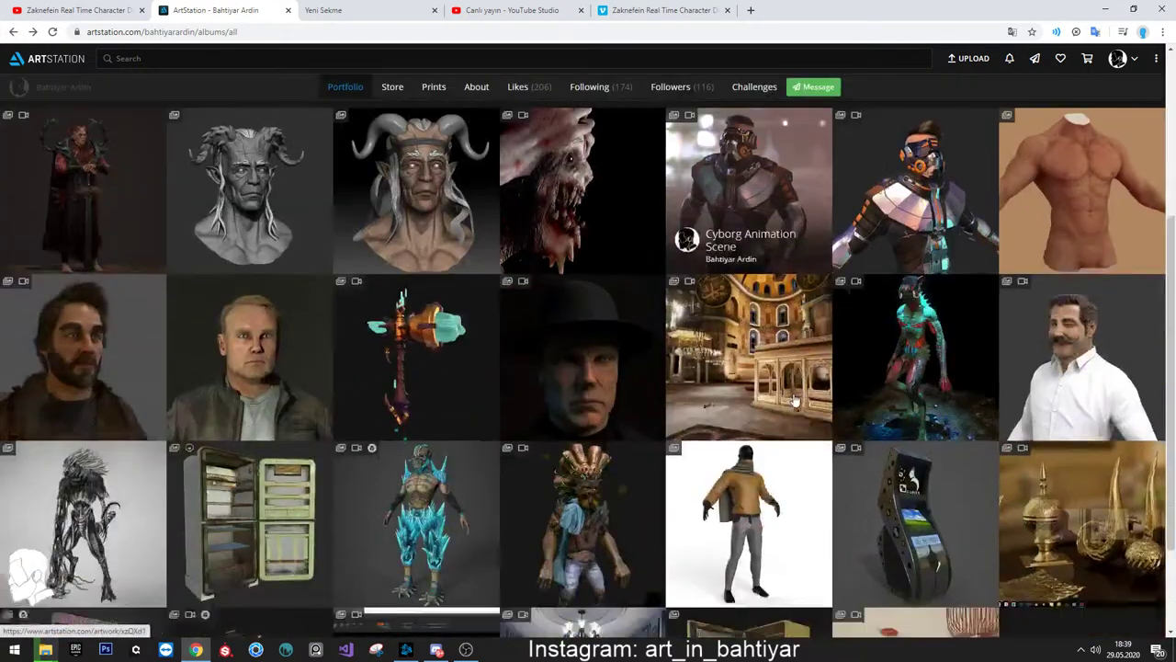
left_click(1079, 197)
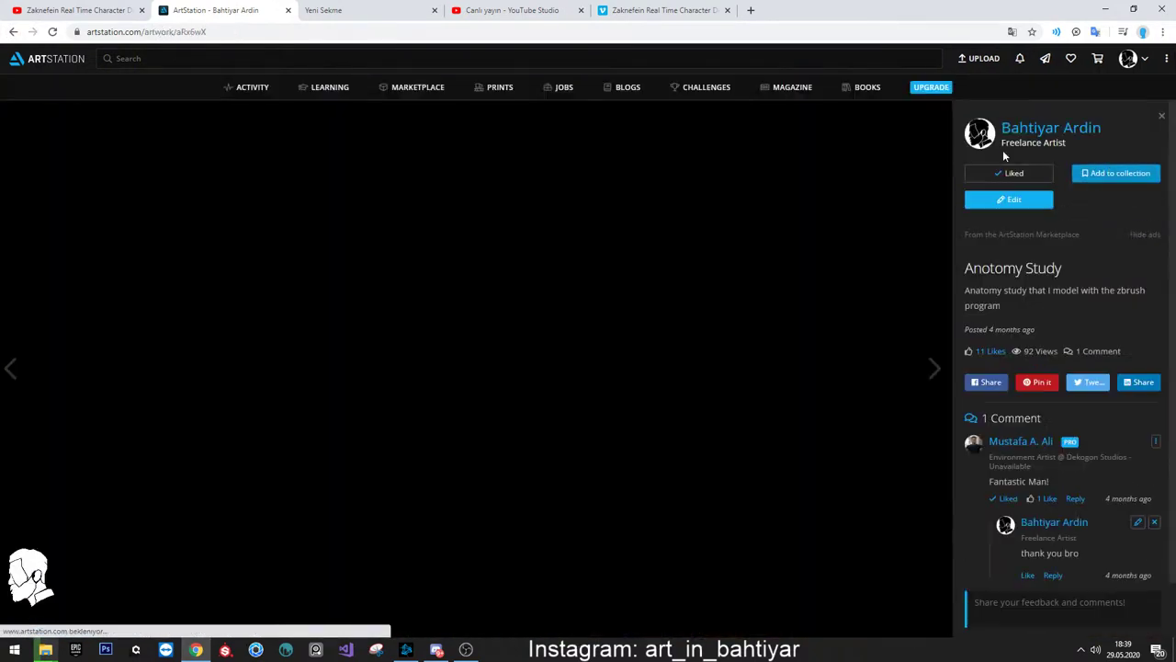
scroll(623, 336, "down", 2)
scroll(623, 336, "down", 3)
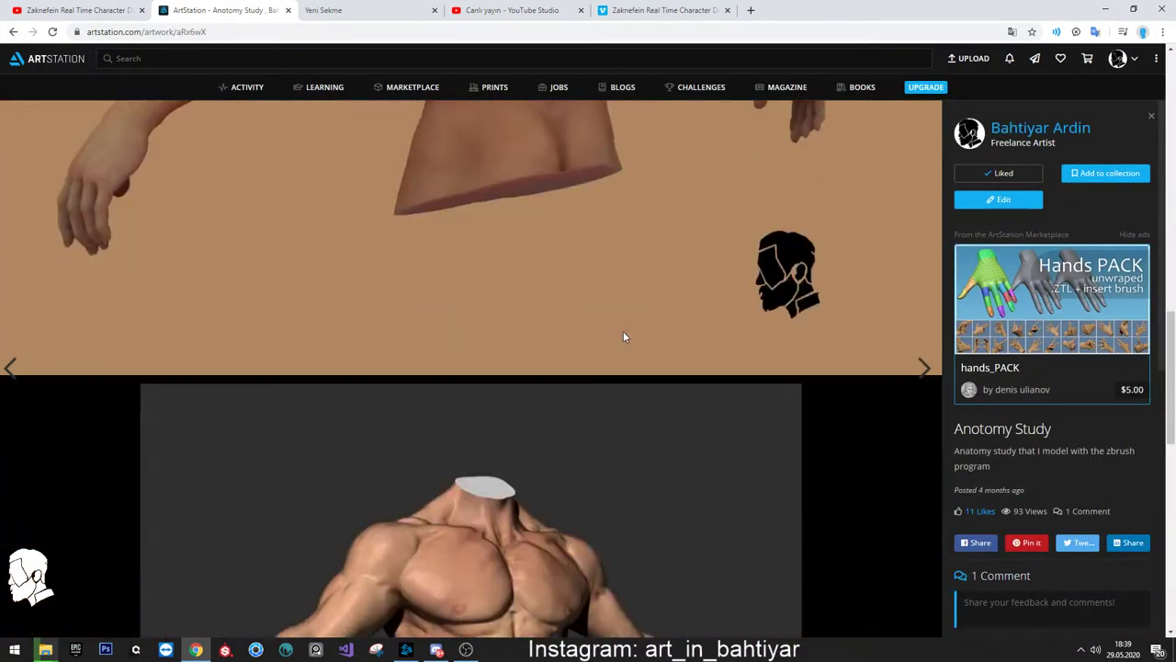
scroll(623, 336, "down", 2)
scroll(652, 430, "down", 2)
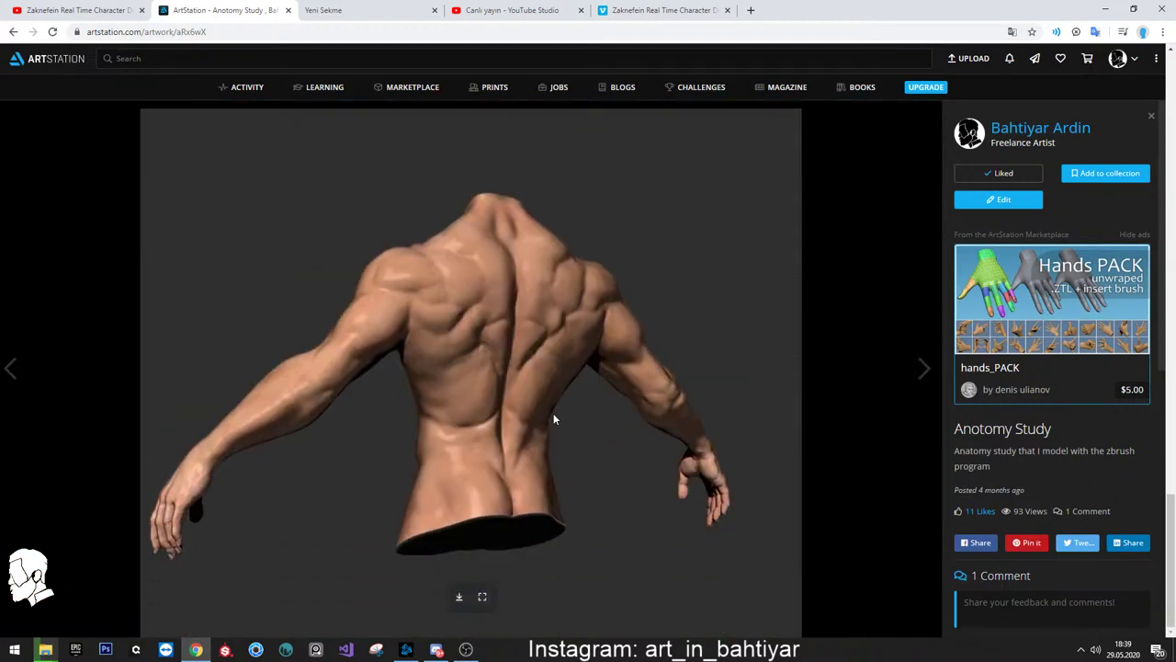
scroll(553, 413, "up", 5)
scroll(553, 414, "up", 1)
scroll(549, 309, "down", 3)
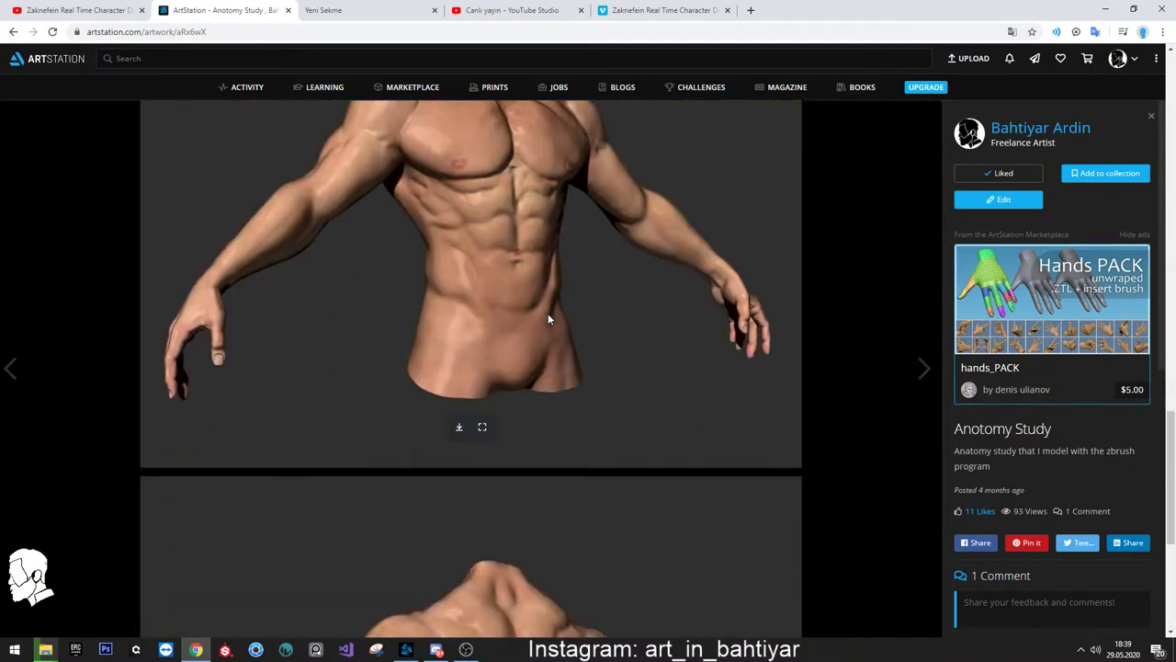
scroll(548, 315, "down", 4)
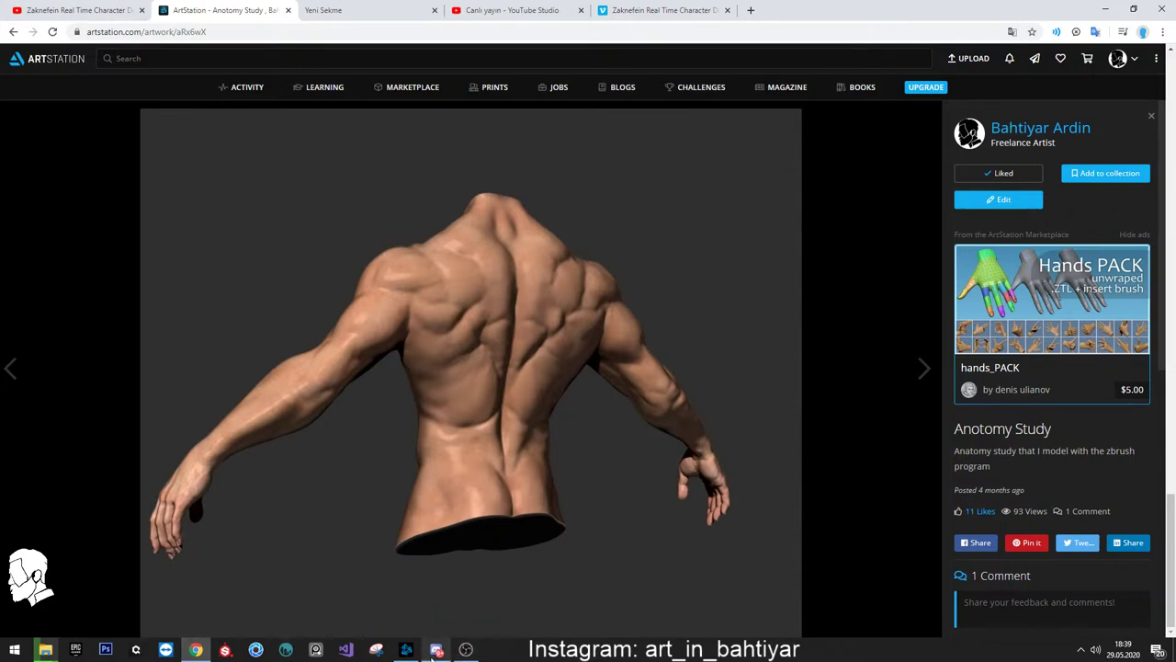
Launch ZBrush 2020 from a Start search for 'zb'
key("super")
type("zb")
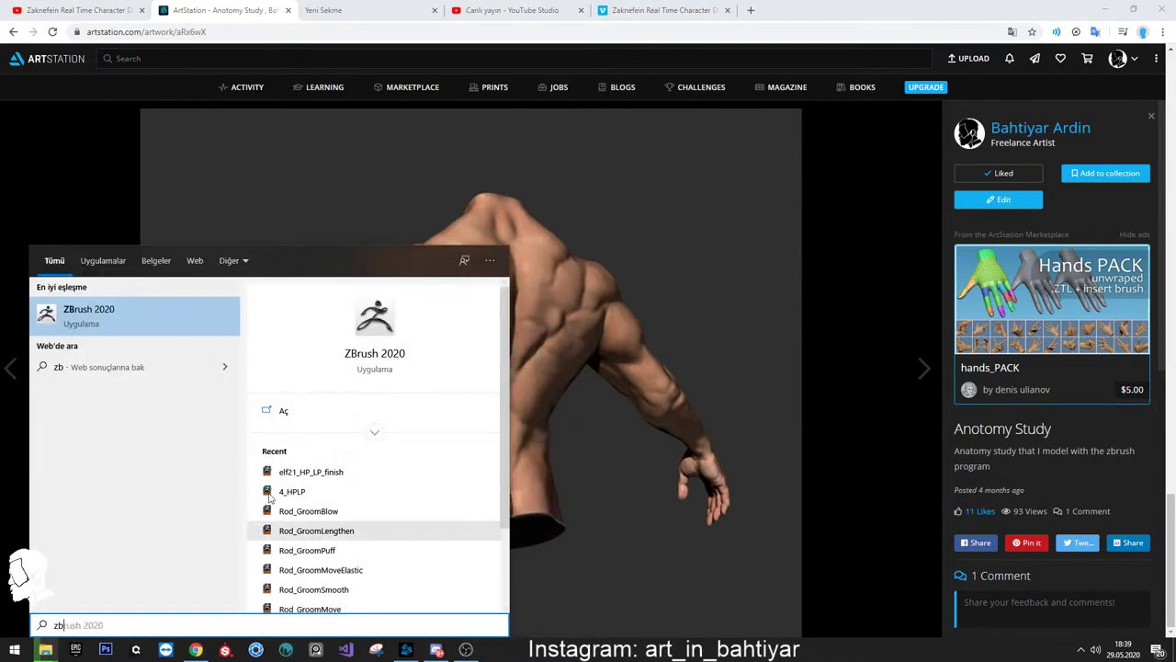
left_click(112, 308)
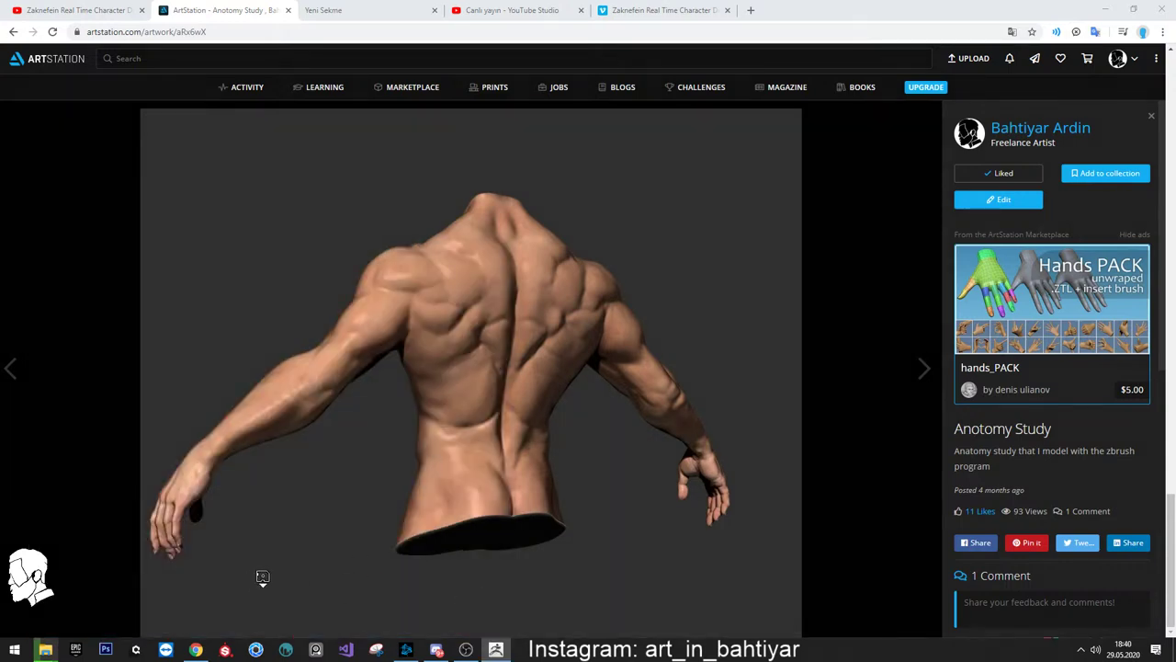
mouse_move(45, 650)
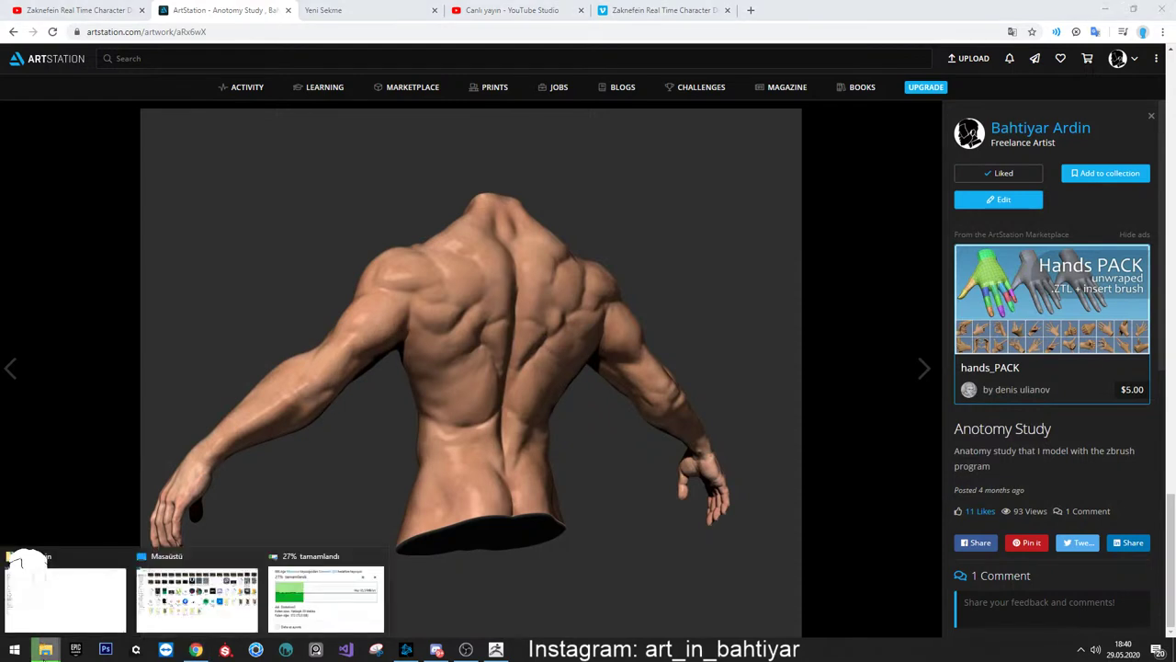
left_click(326, 597)
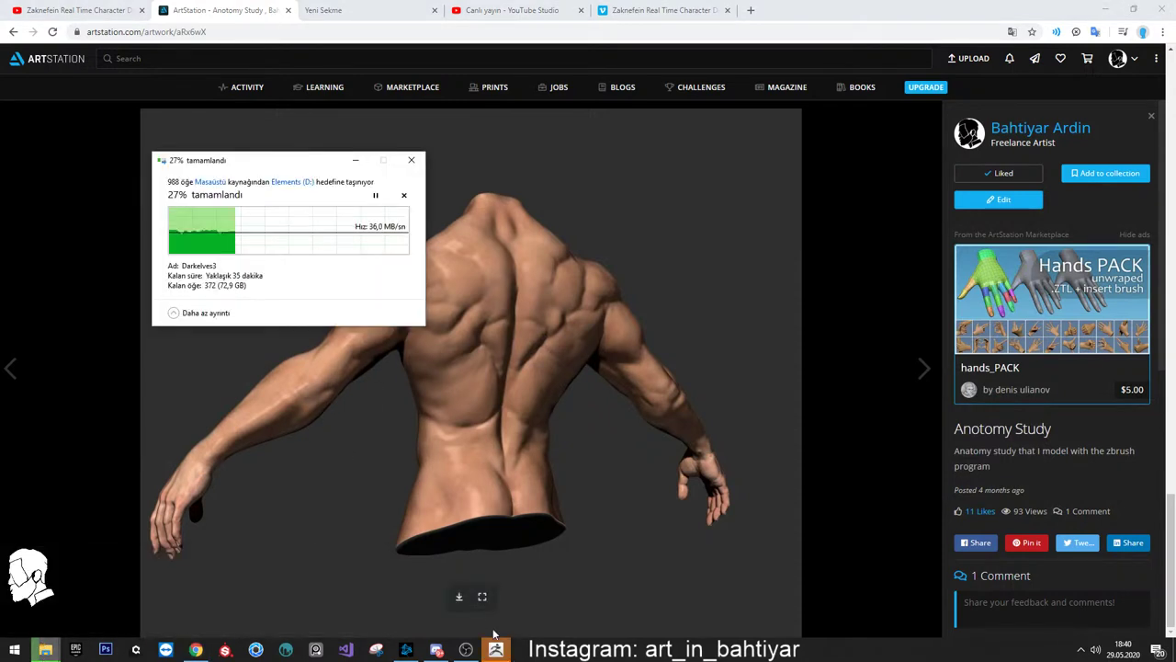
Dismiss the five 'Unable to locate interface item' warnings and minimize the file-copy window
left_click(650, 366)
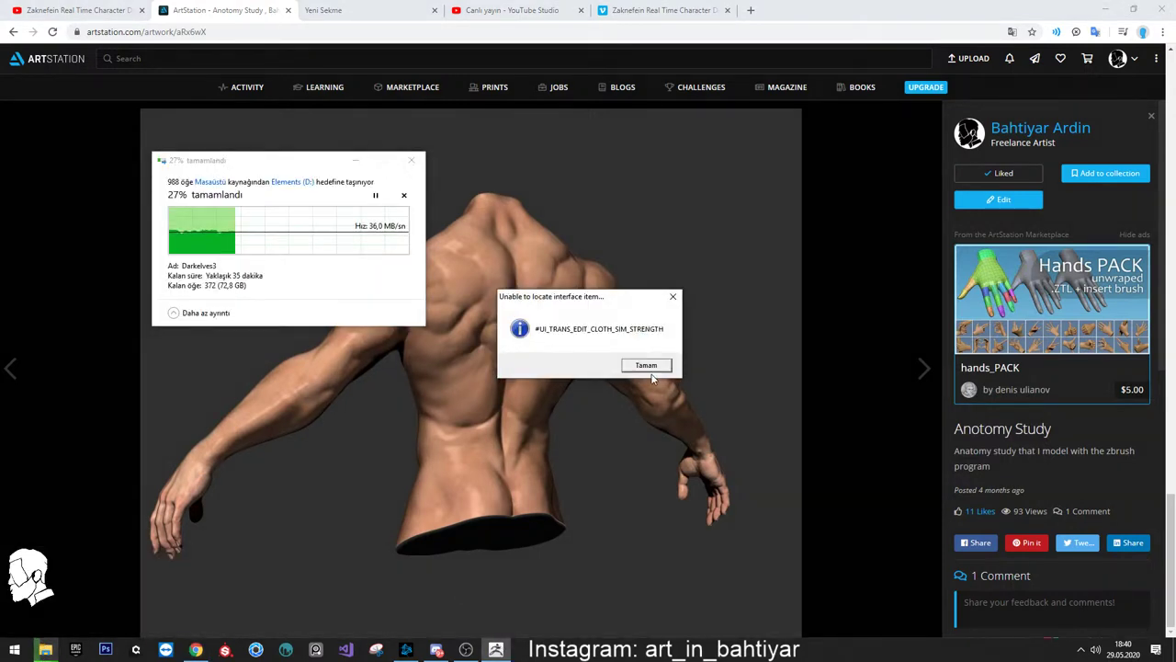
left_click(649, 366)
left_click(665, 365)
left_click(668, 365)
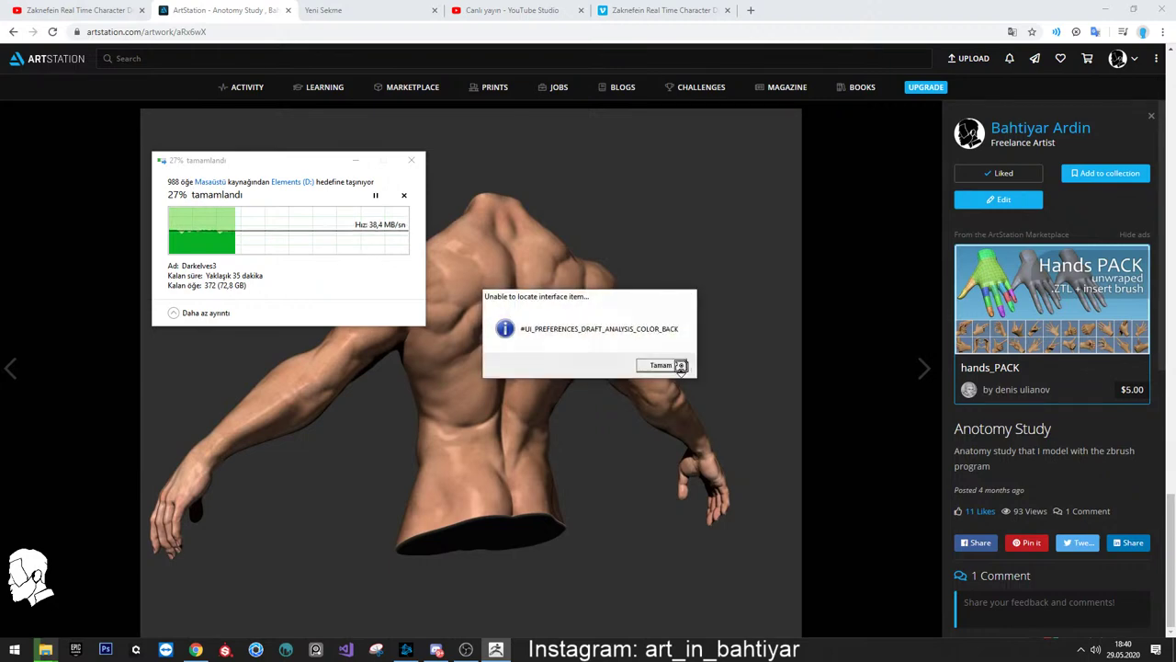
left_click(673, 365)
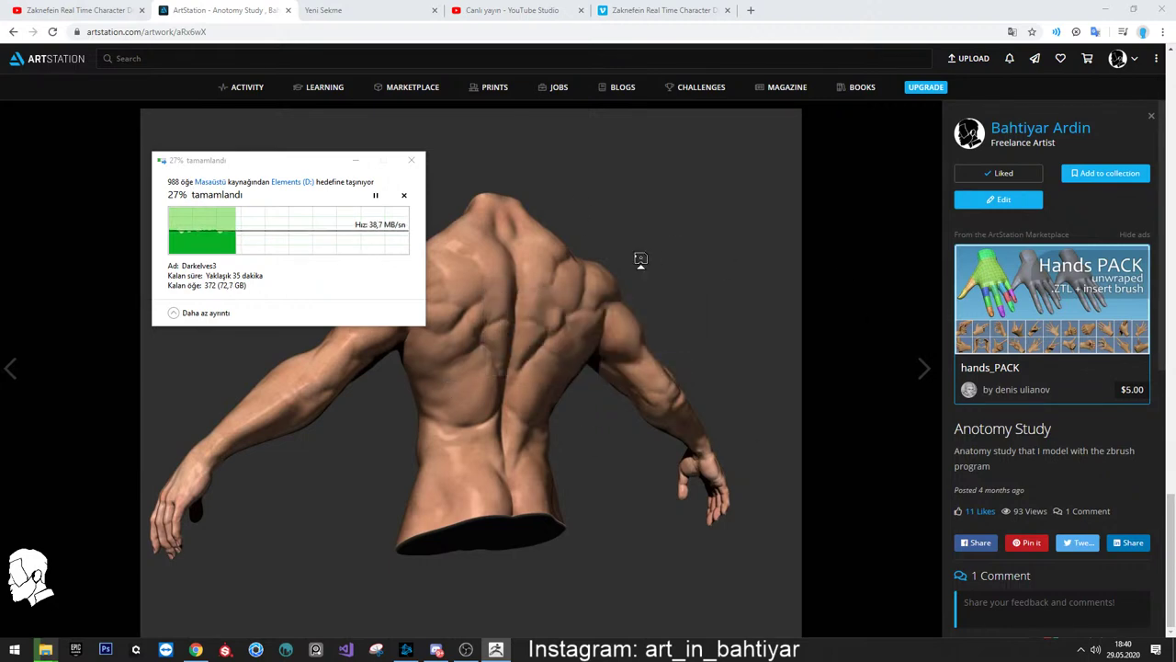
left_click(357, 243)
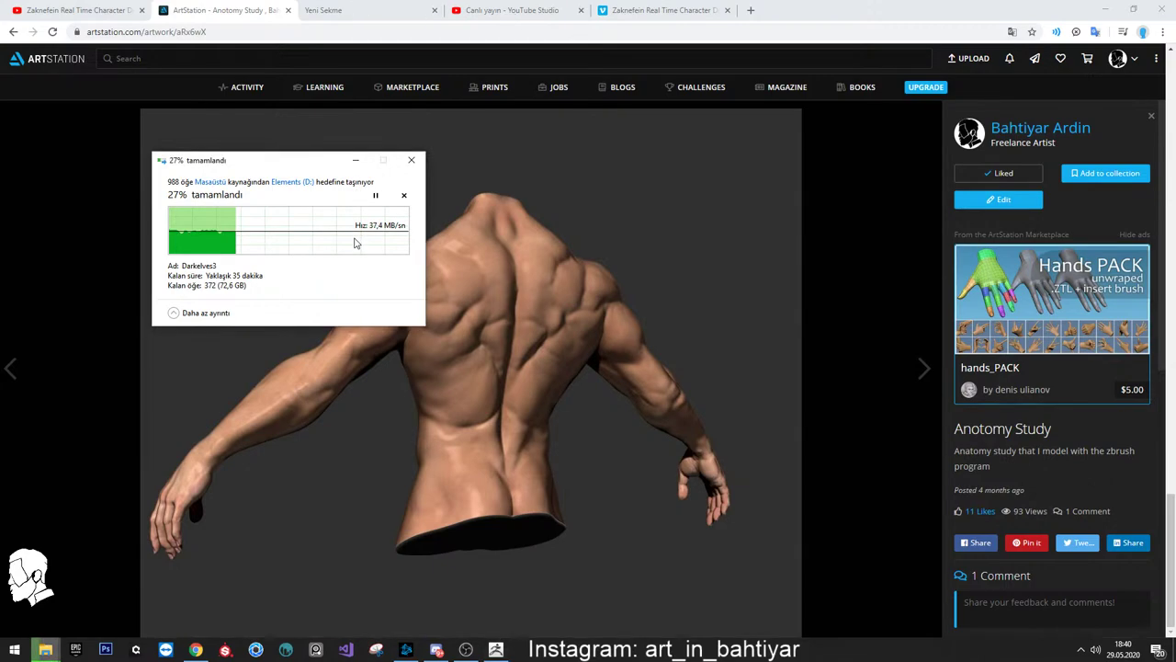
left_click(359, 161)
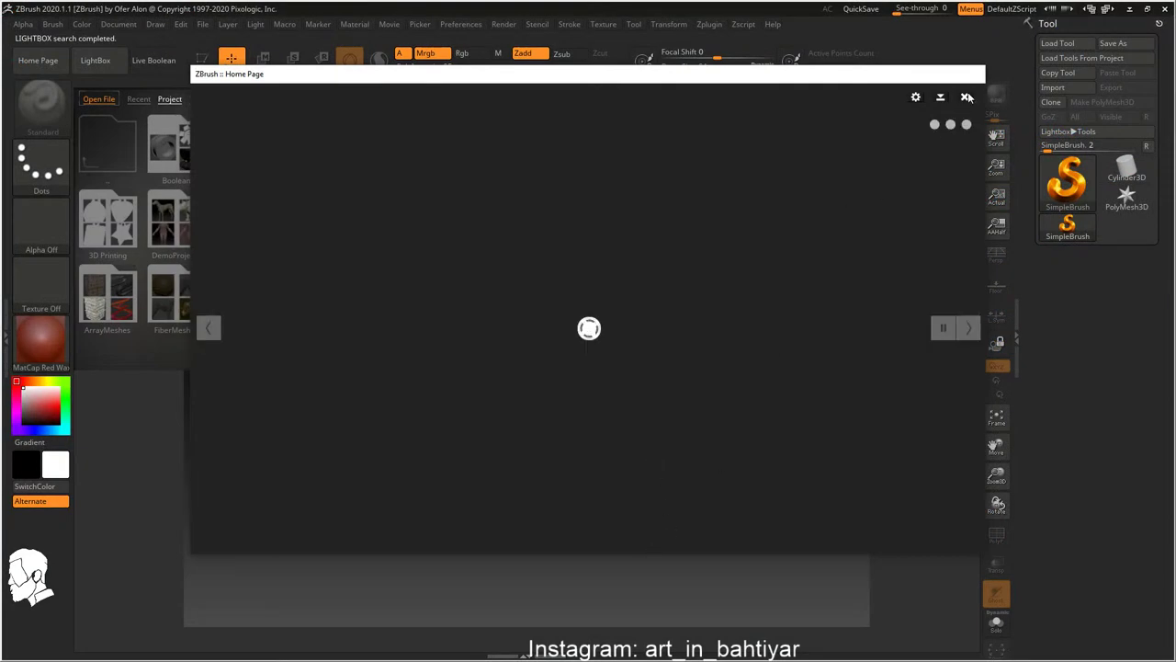
Close the ZBrush start page and LightBox, leaving the default plane drawn on the canvas
left_click(963, 96)
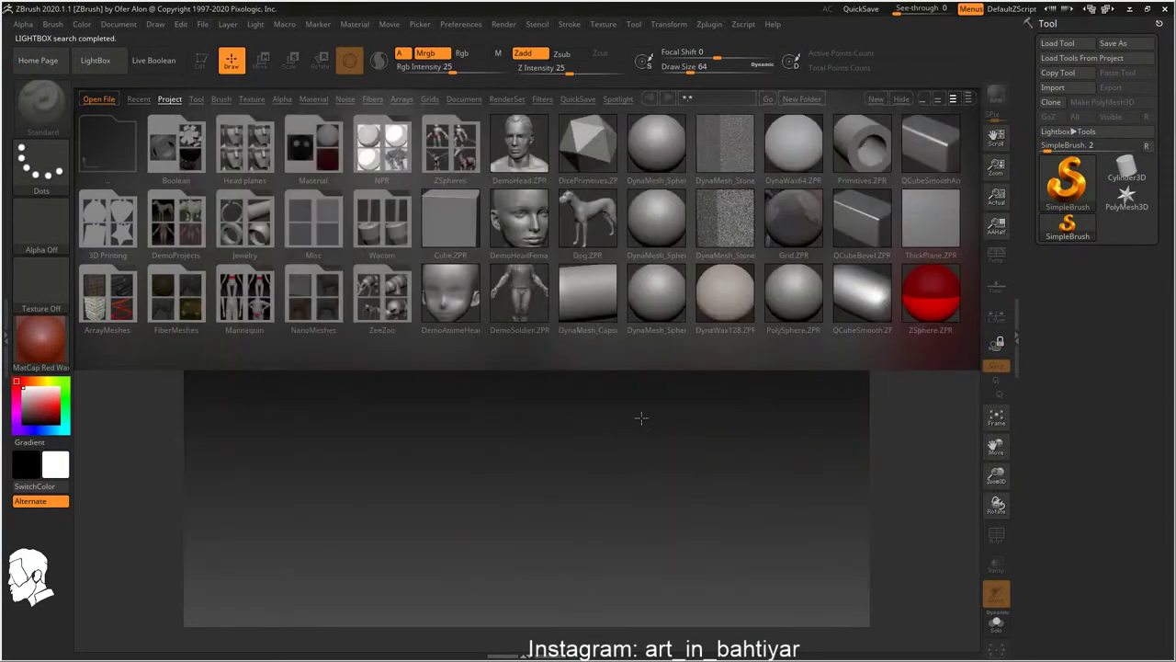
left_click_drag(571, 429, 571, 492)
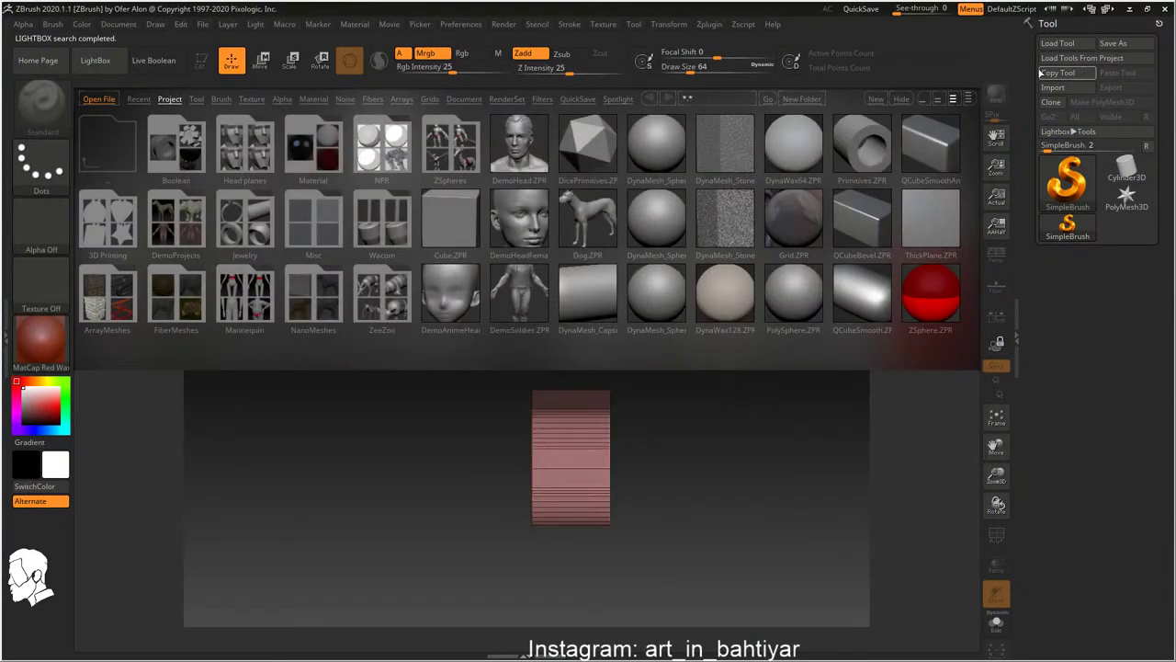
left_click(94, 61)
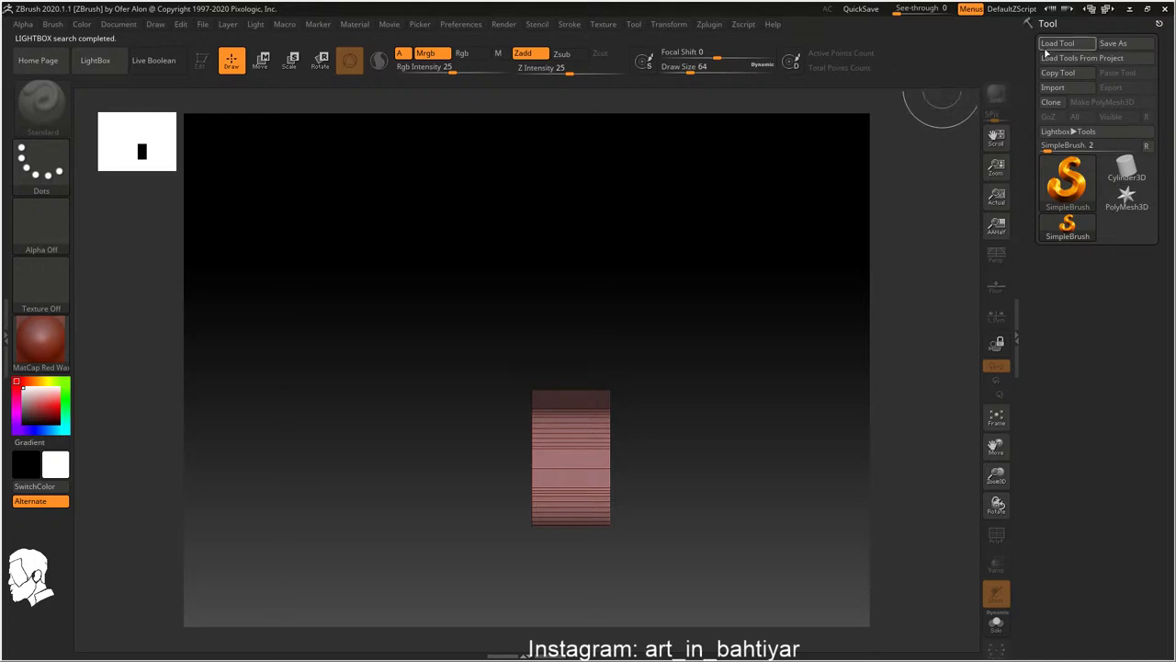
Start Load Tool and try the premiere and artstation quick-access folders, dismissing their unavailable-location errors
left_click(1047, 44)
scroll(202, 257, "up", 2)
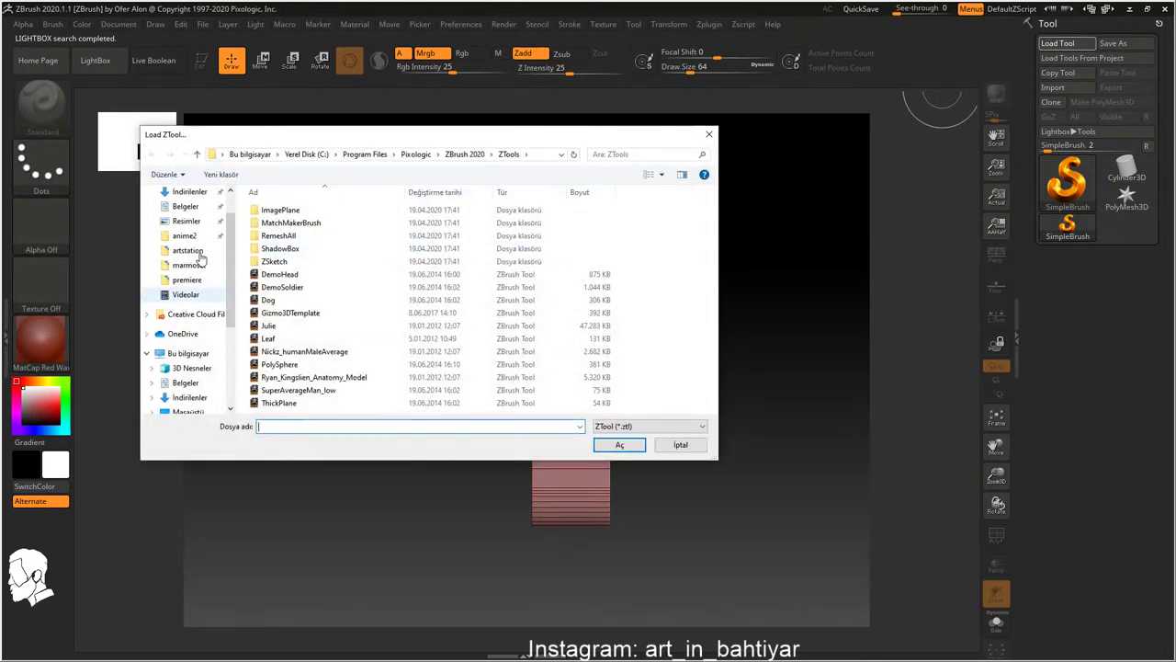
left_click(195, 294)
key("Return")
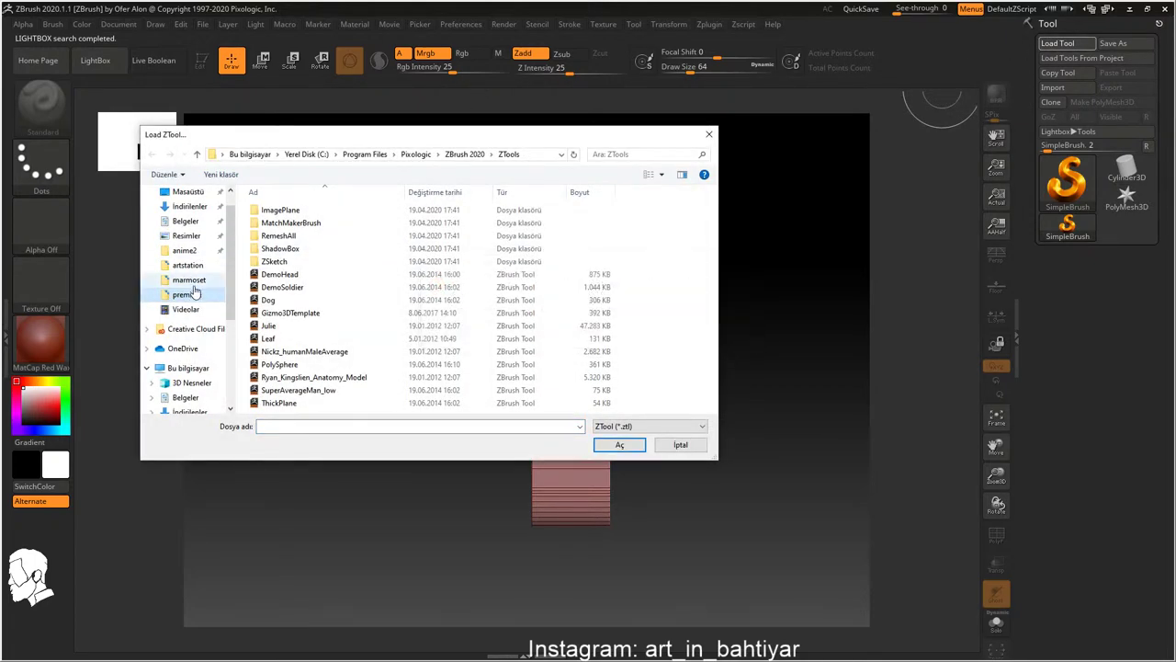
left_click(195, 294)
key("Return")
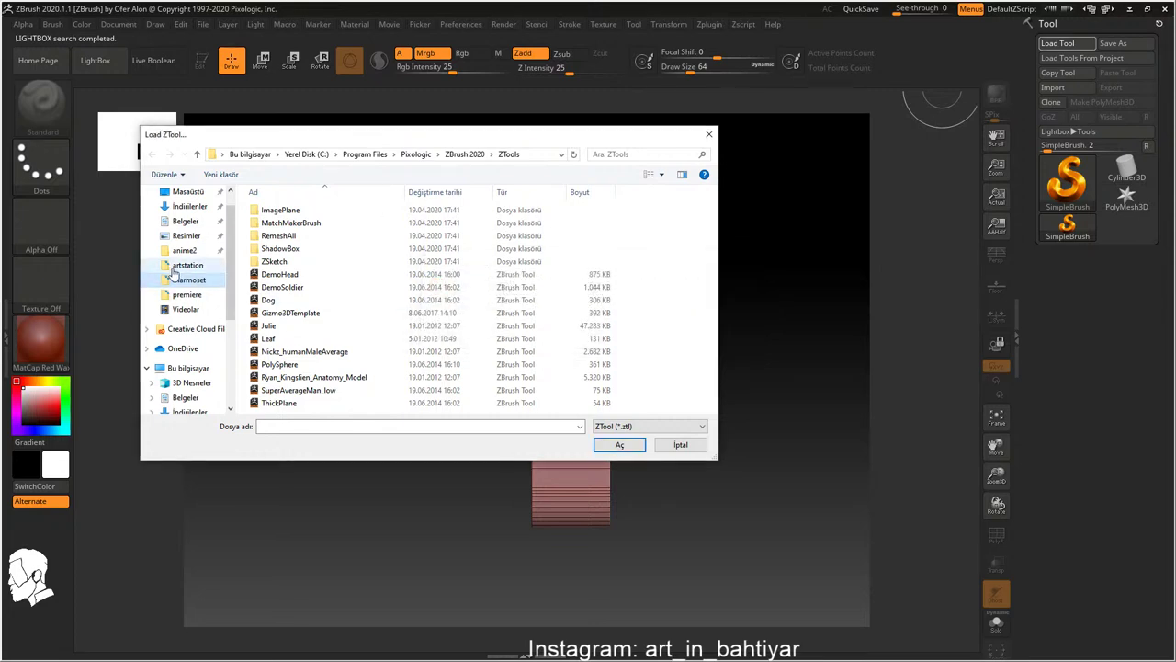
left_click(187, 265)
key("Return")
scroll(189, 239, "up", 1)
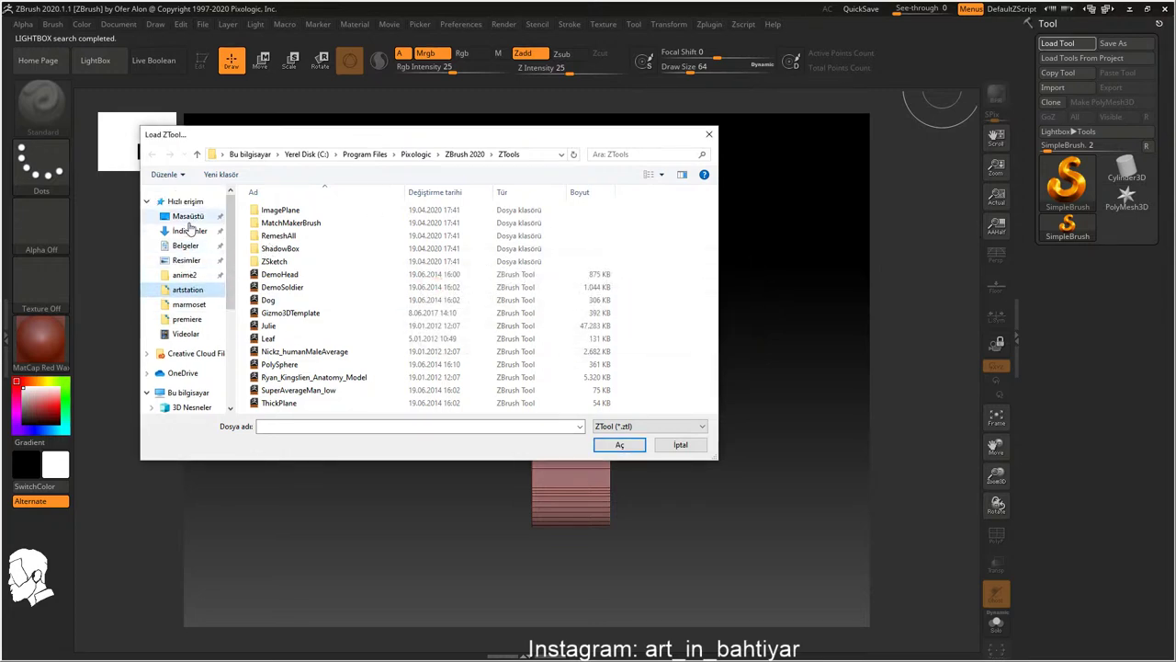
left_click(188, 218)
scroll(499, 274, "down", 1)
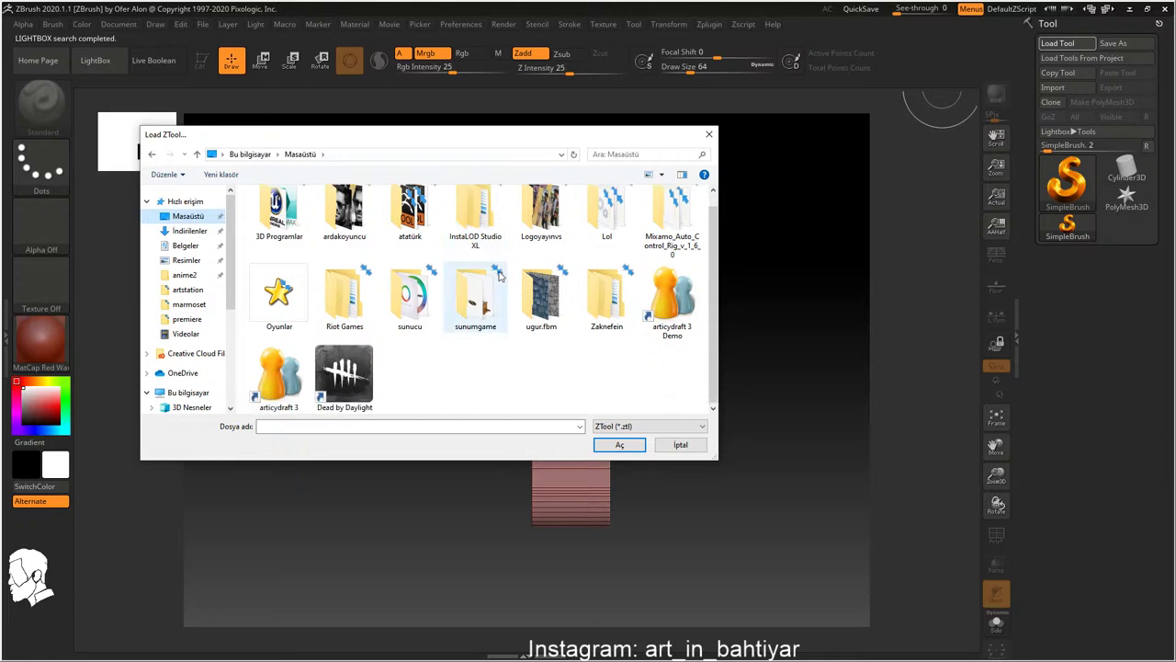
scroll(552, 336, "up", 1)
left_click(173, 393)
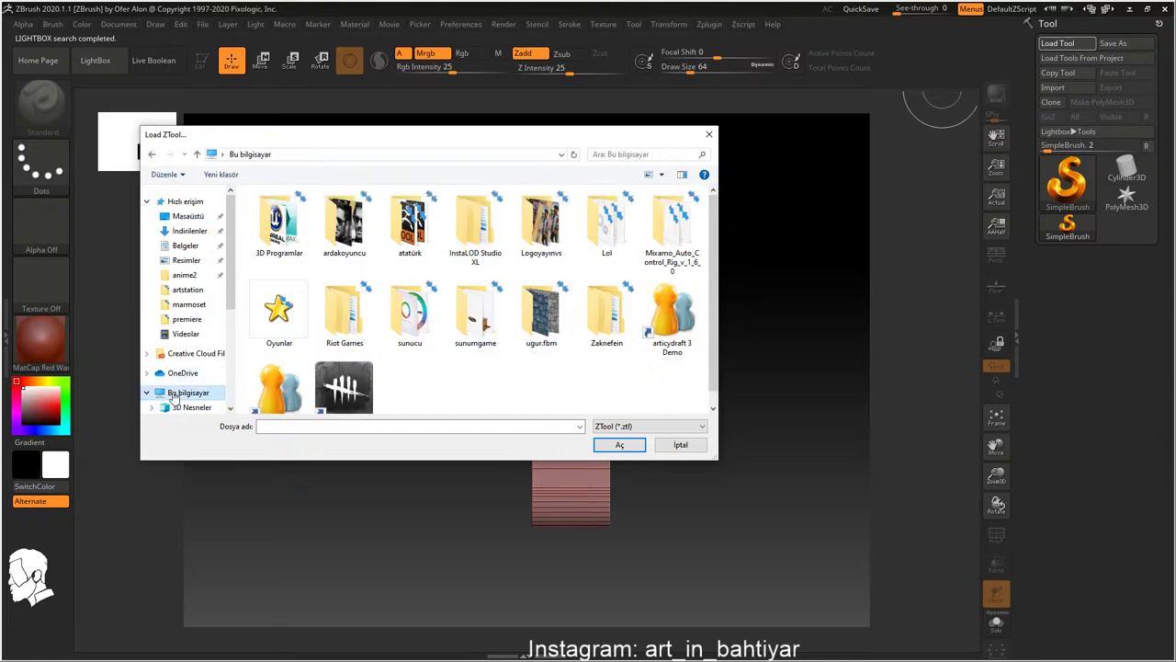
Look through the Zaknefein folder on the Elements (D:) drive
double_click(472, 347)
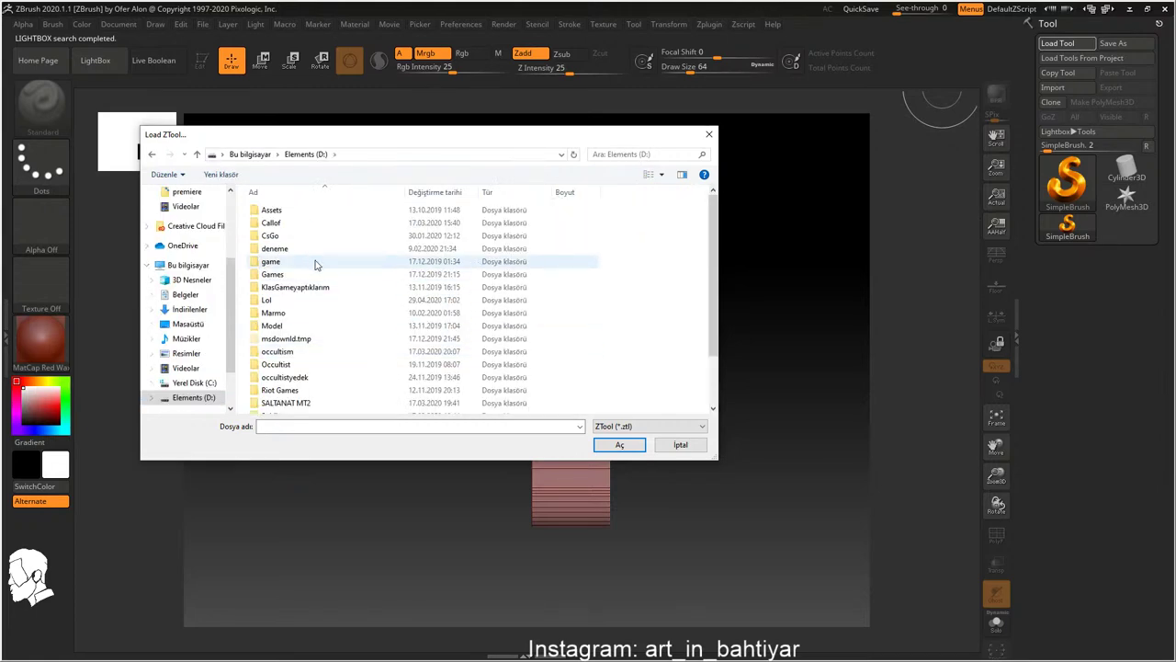
scroll(312, 263, "down", 1)
double_click(293, 373)
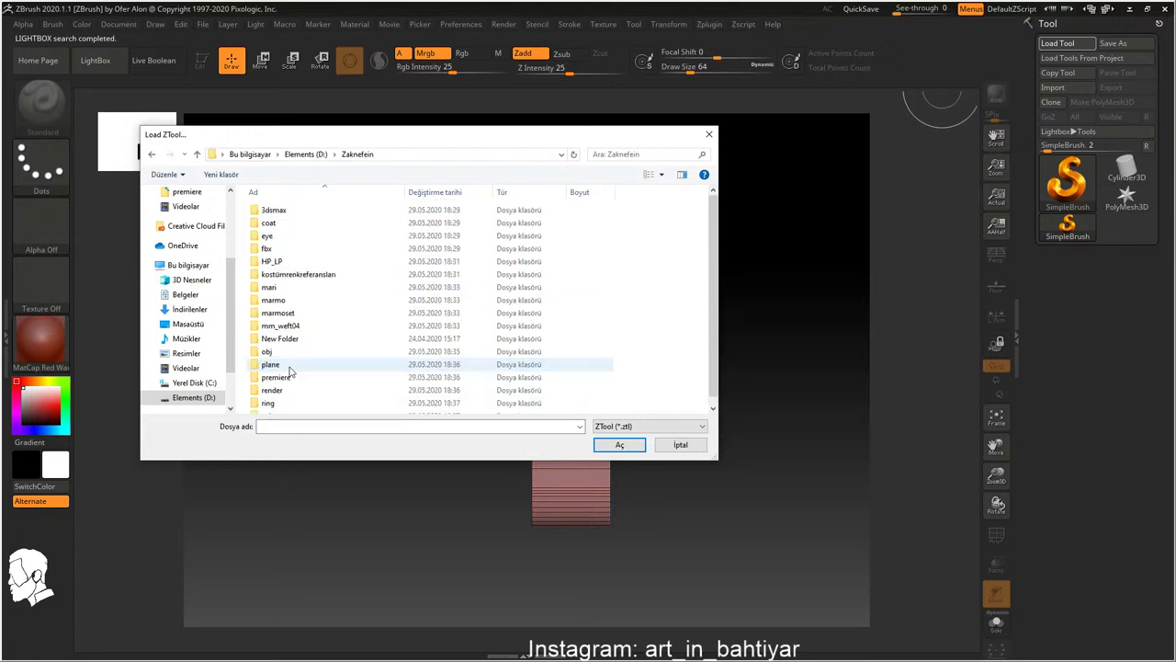
scroll(292, 266, "down", 1)
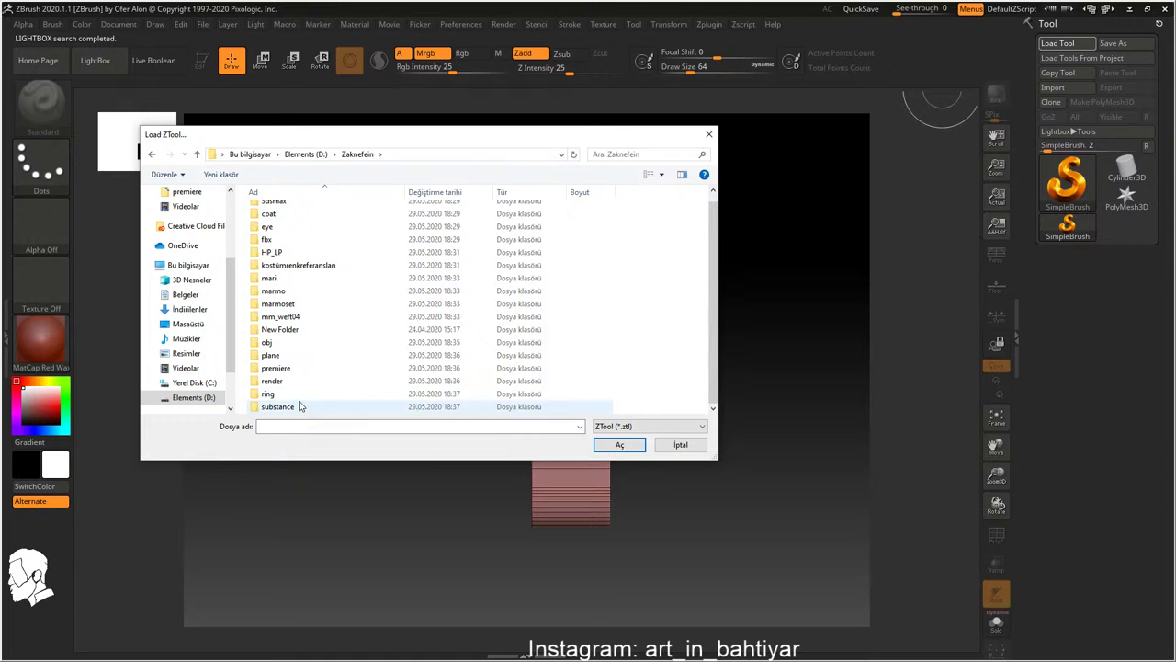
left_click(292, 329)
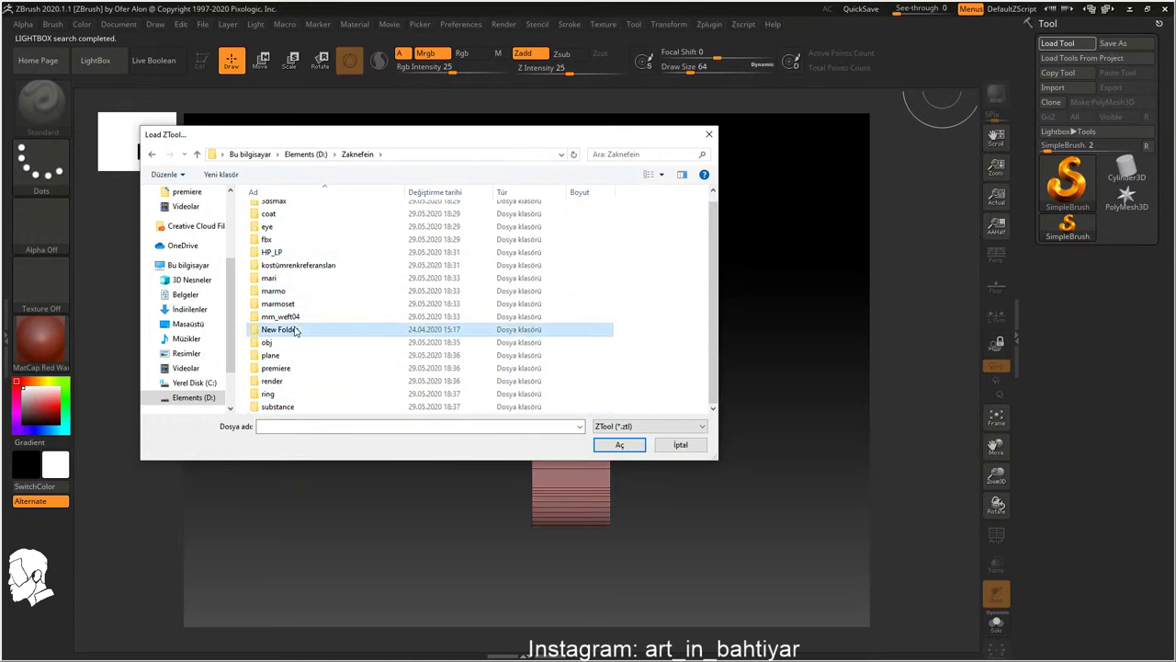
Load base.ztl from Desktop\Zaknefein\zb as the current tool
scroll(302, 351, "up", 1)
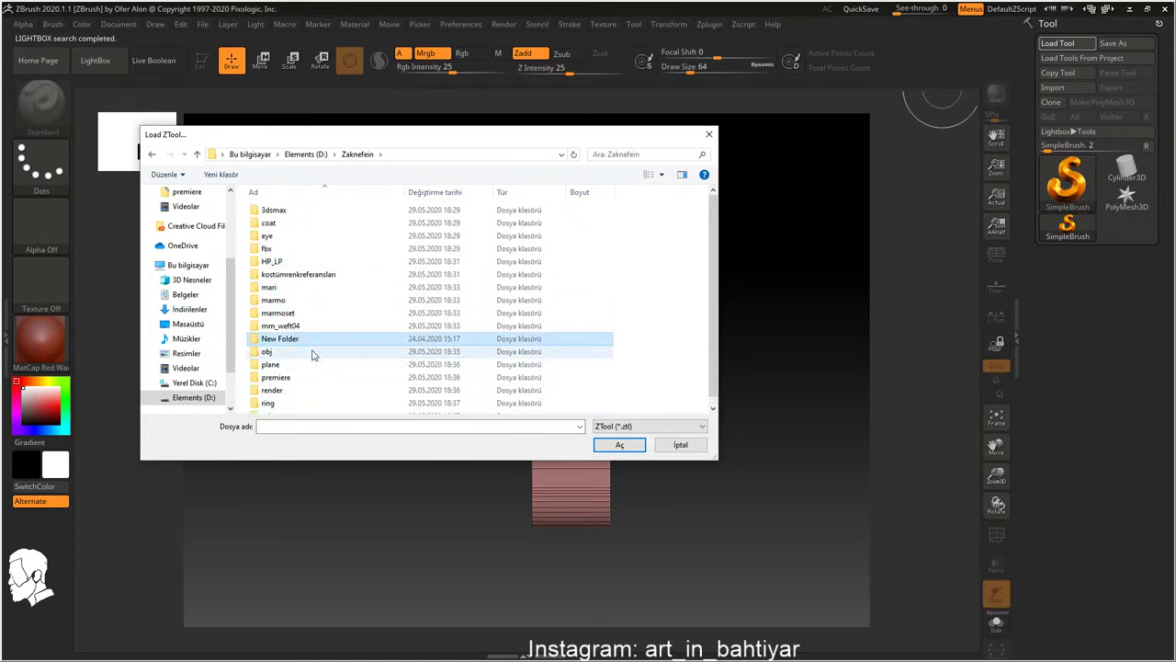
scroll(193, 275, "up", 3)
left_click(187, 215)
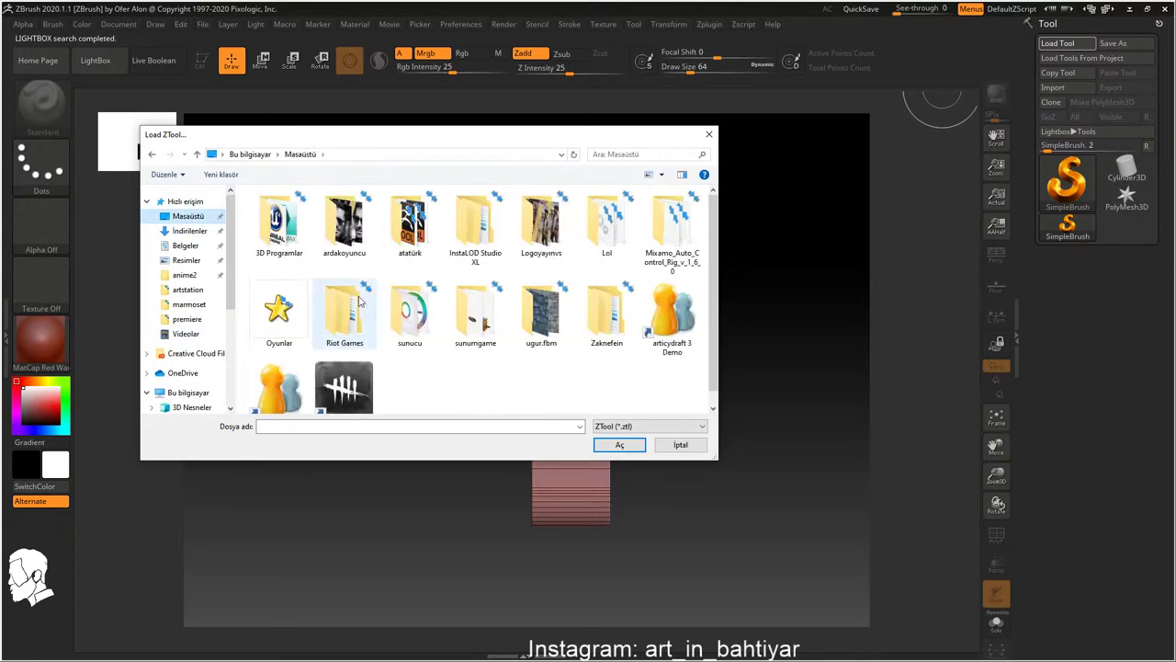
double_click(610, 317)
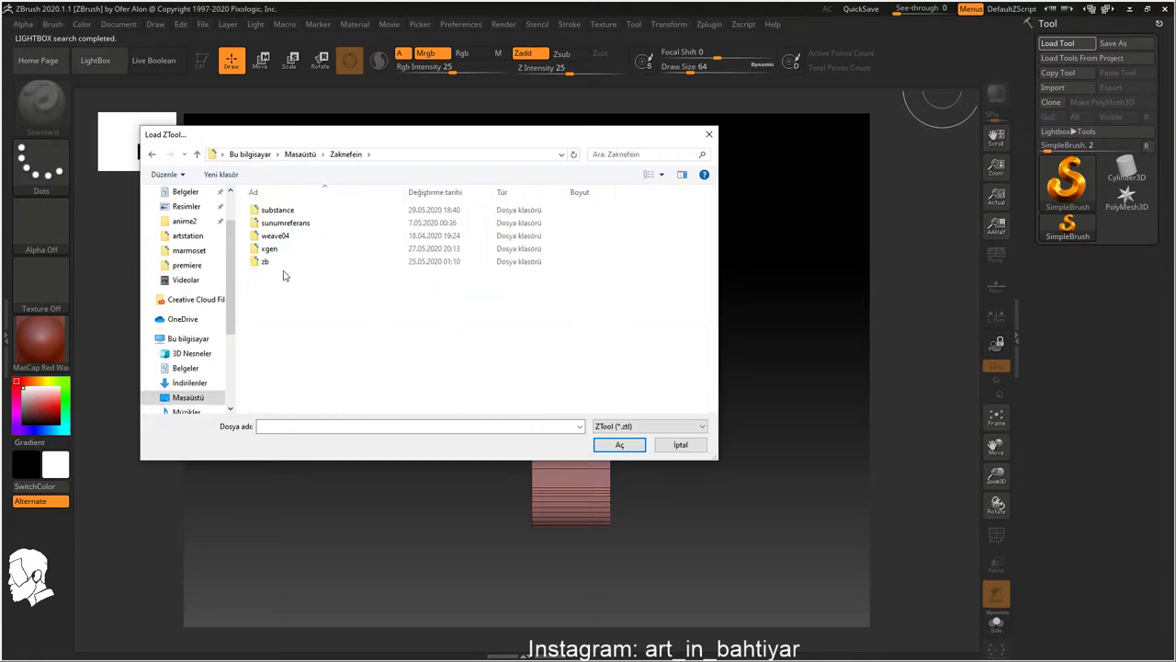
double_click(280, 265)
double_click(292, 223)
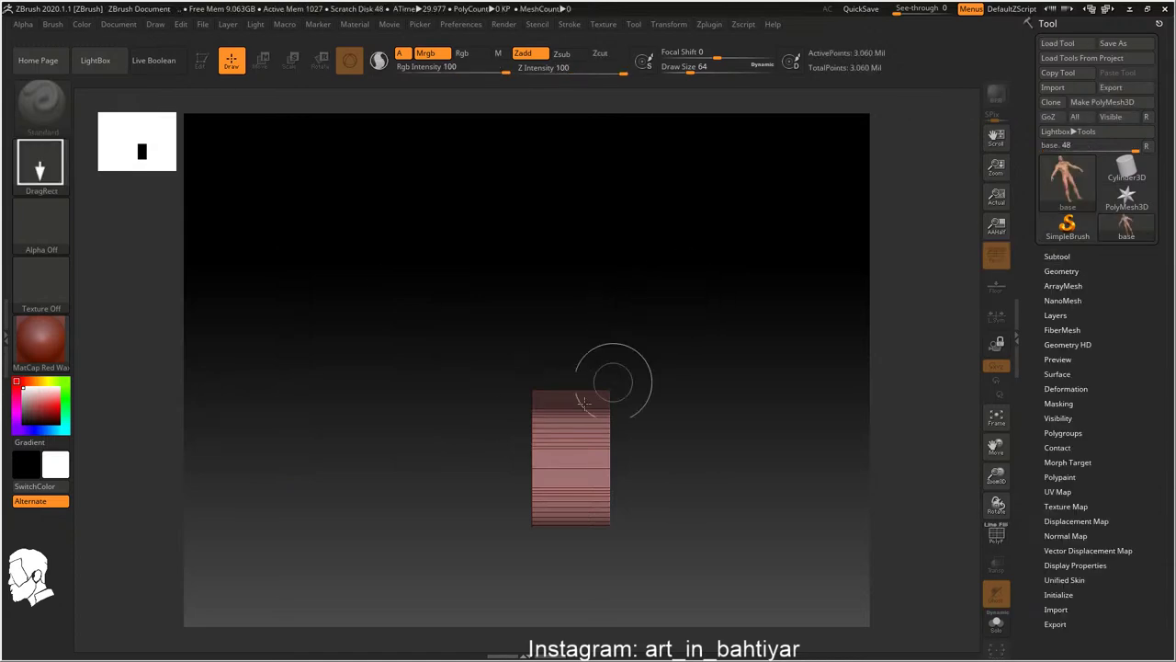
Draw the base figure on the canvas, switch it to edit mode and frame it
left_click_drag(483, 371, 475, 442)
mouse_move(119, 81)
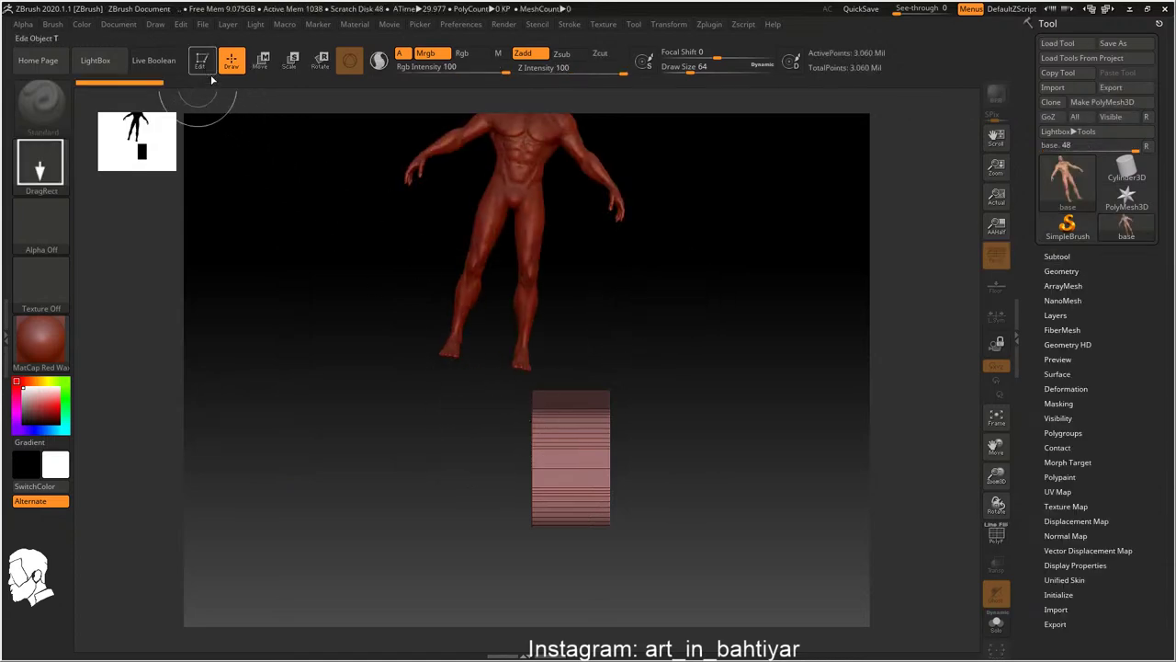
key("t")
key("f")
Apply BasicMaterial to the figure and inspect it up close, including its back
left_click(41, 340)
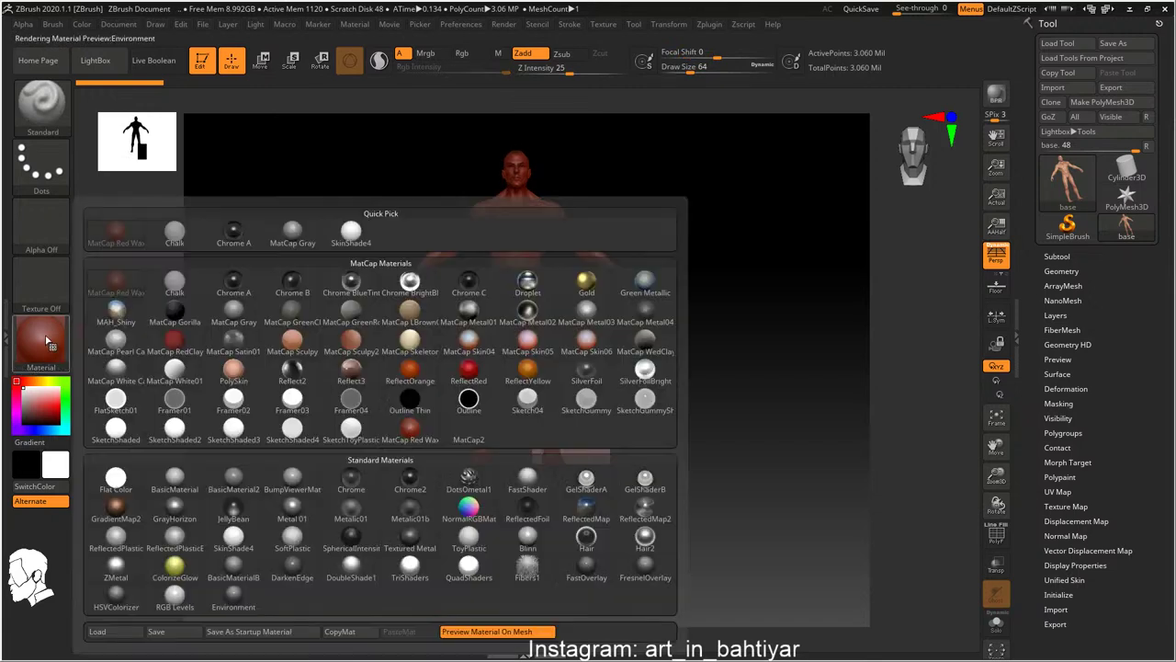
left_click(174, 478)
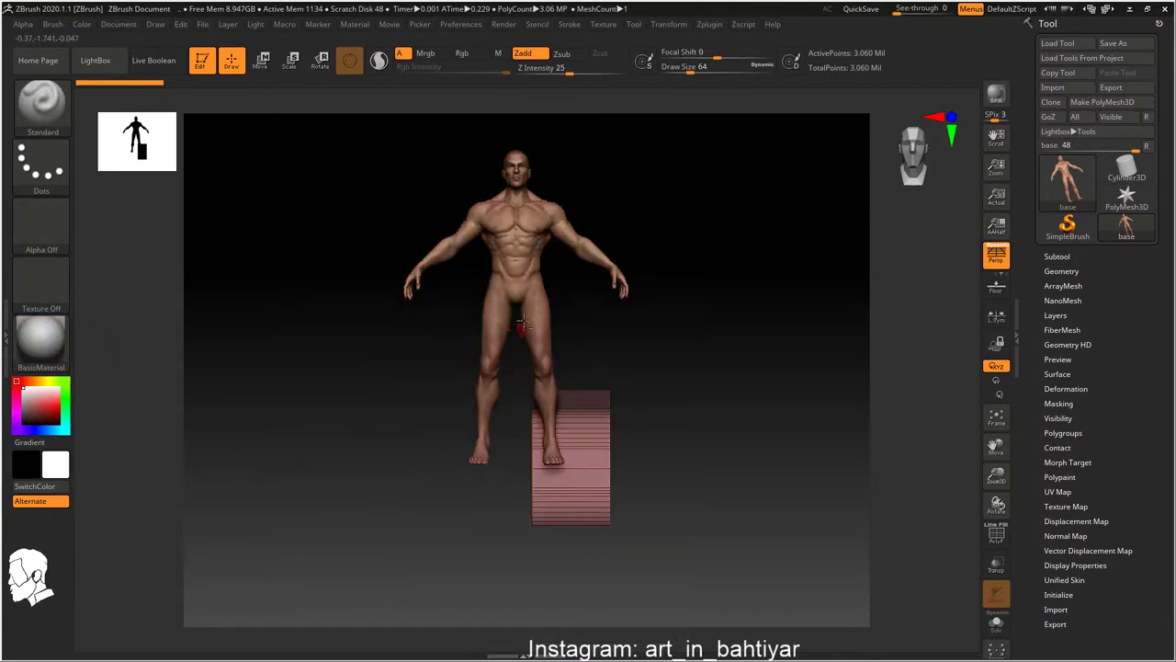
right_click_drag(520, 321, 571, 412, "alt")
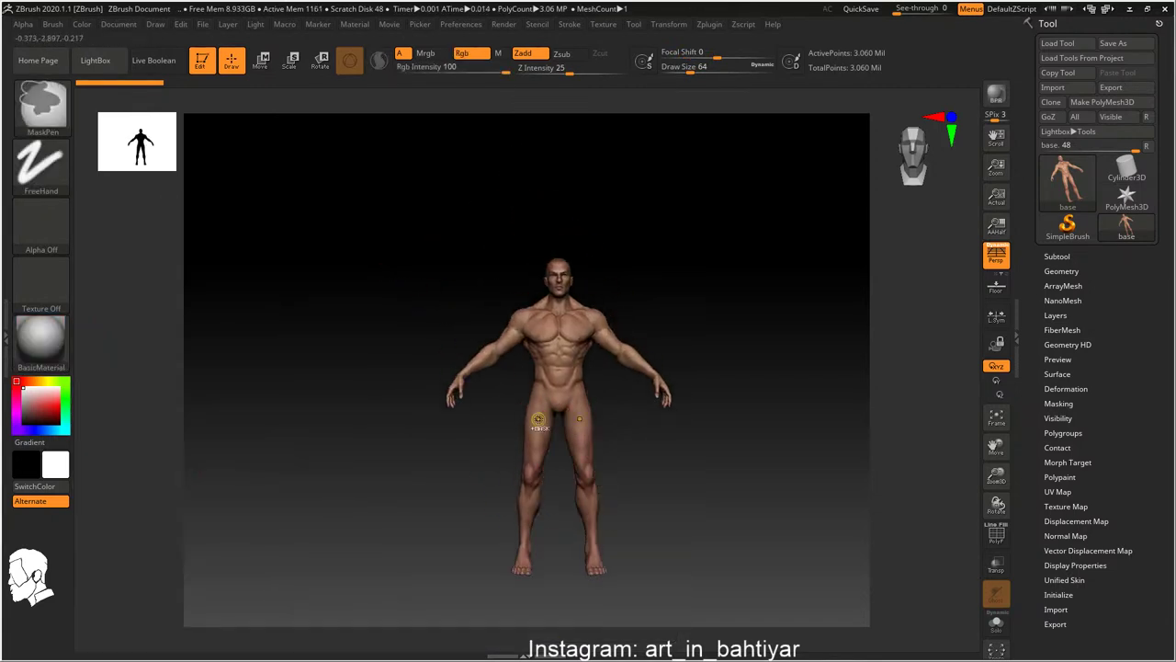
mouse_move(620, 370)
right_mouse_down()
mouse_move(554, 336)
mouse_move(616, 402)
mouse_move(544, 345)
mouse_move(588, 349)
mouse_move(570, 210)
right_mouse_up()
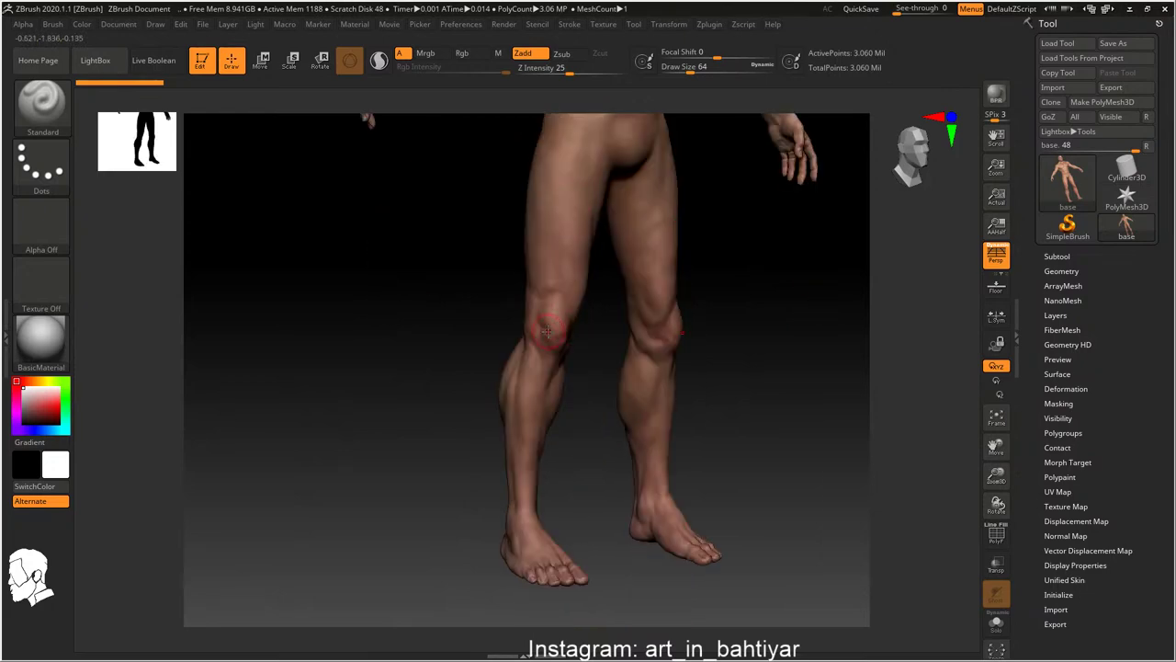
mouse_move(547, 331)
right_mouse_down()
mouse_move(643, 334)
mouse_move(525, 247)
mouse_move(549, 355)
mouse_move(644, 351)
mouse_move(606, 356)
mouse_move(564, 420)
mouse_move(505, 349)
mouse_move(576, 249)
mouse_move(565, 355)
mouse_move(572, 296)
mouse_move(501, 297)
mouse_move(344, 267)
right_mouse_up()
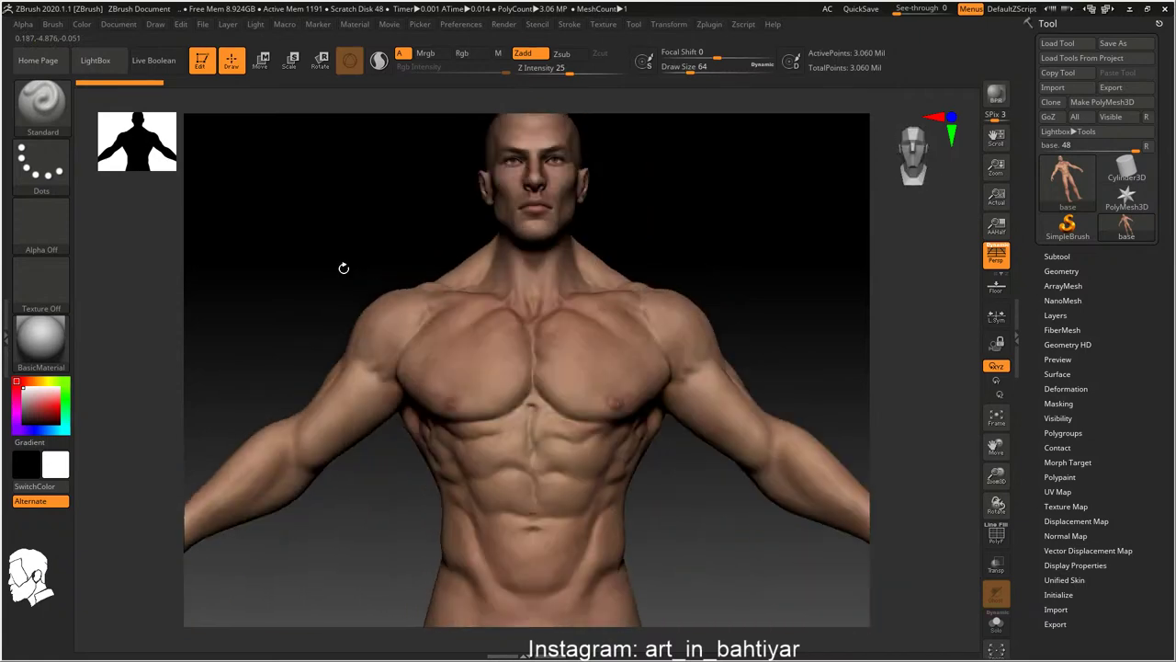
Drop the figure to subdivision level 1 and inspect the low-poly head and torso
left_click(1048, 268)
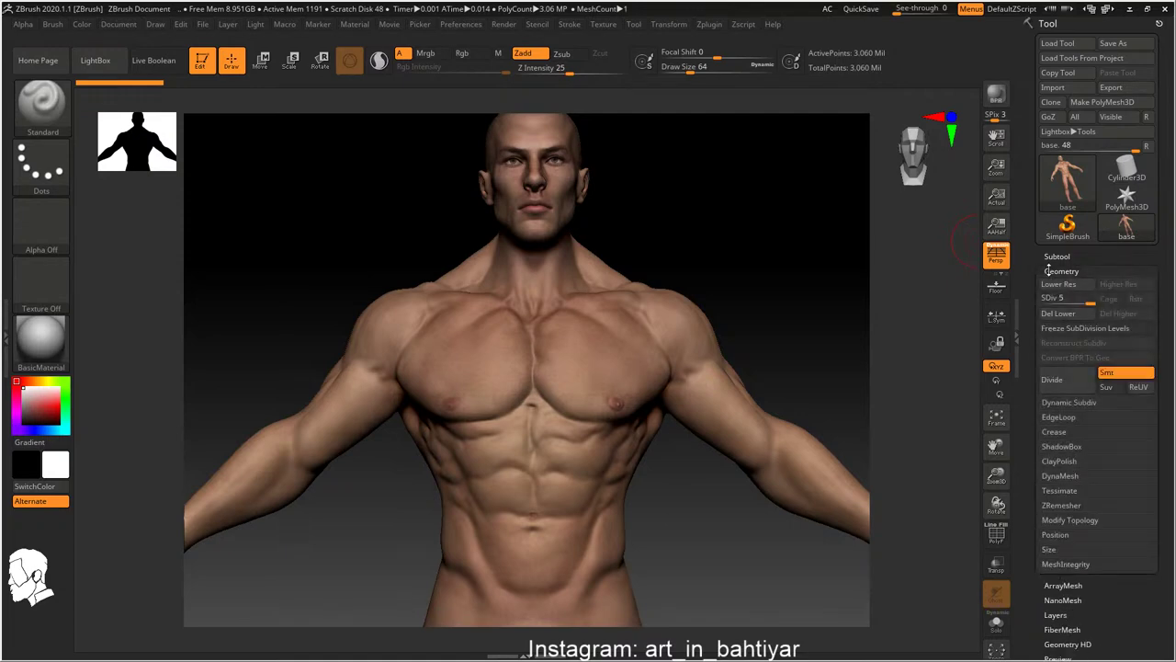
left_click_drag(1047, 298, 1042, 298)
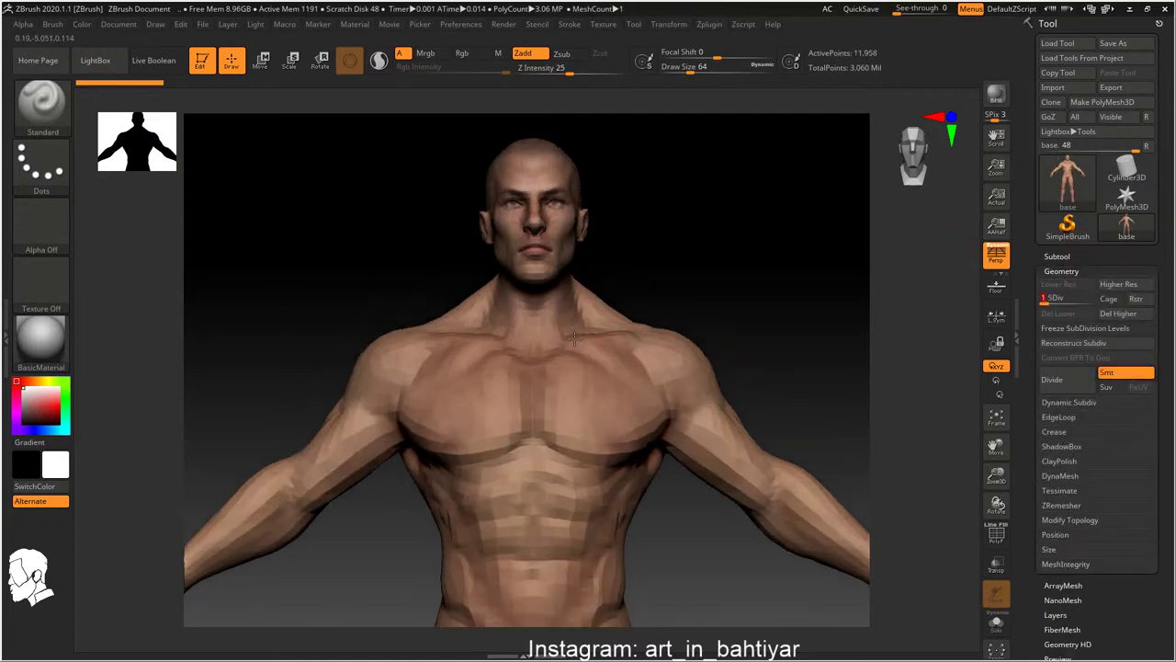
right_click_drag(630, 318, 677, 345, "ctrl")
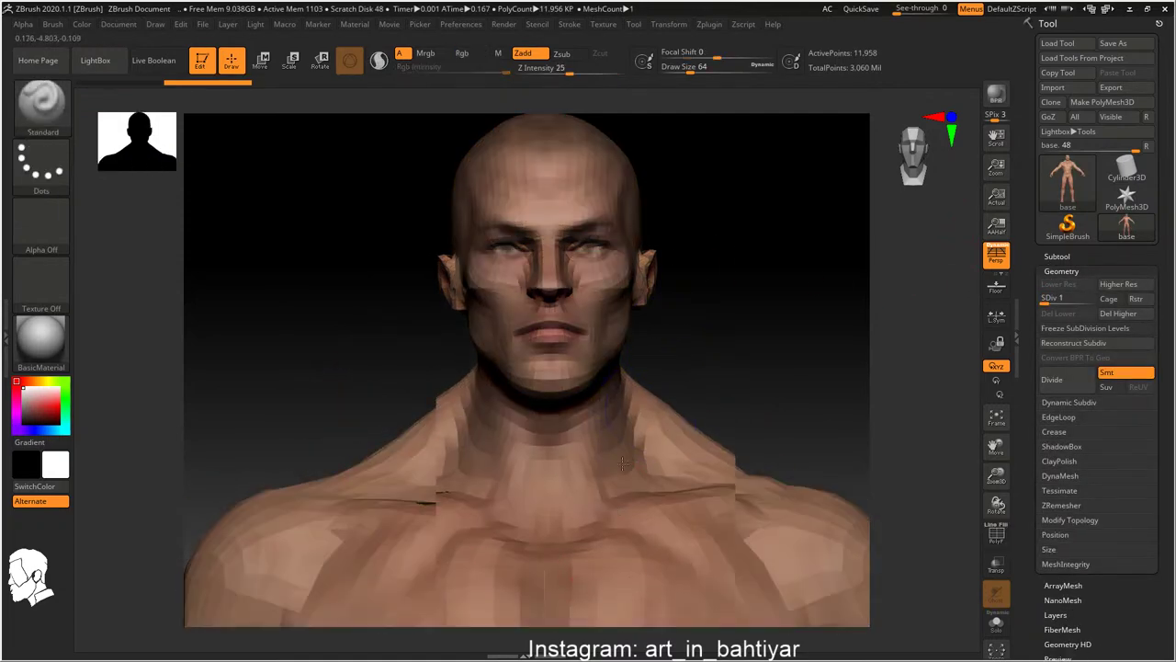
mouse_move(630, 433)
right_mouse_down("ctrl")
mouse_move(622, 554)
mouse_move(552, 472)
mouse_move(574, 429)
right_mouse_up("ctrl")
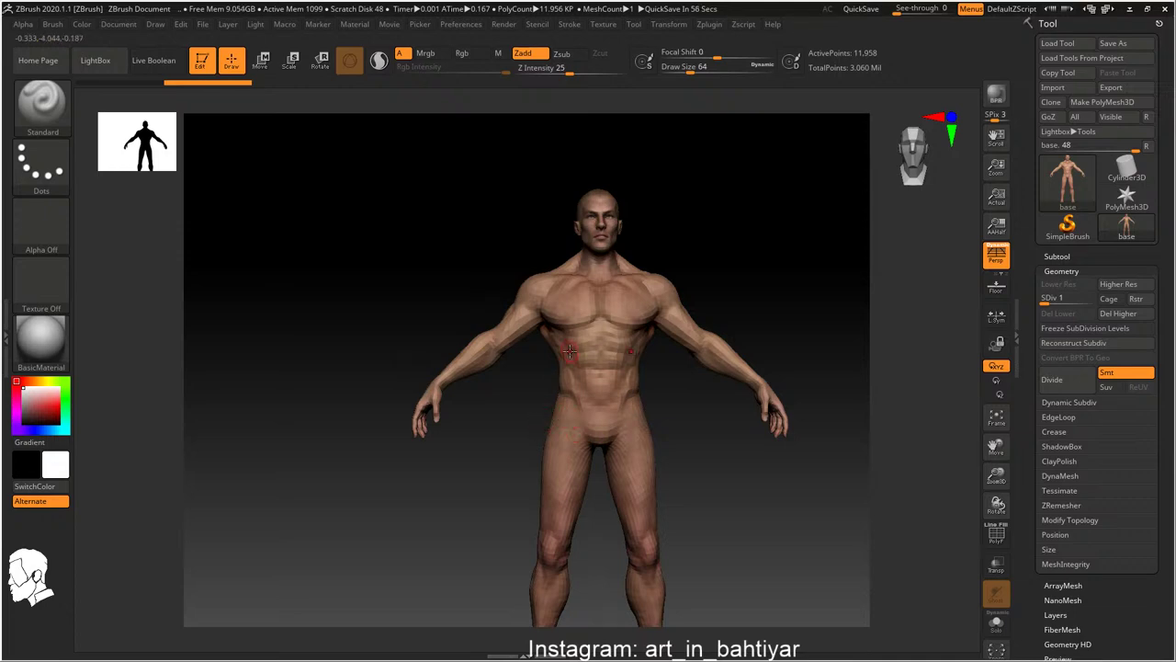
right_click_drag(569, 350, 632, 401)
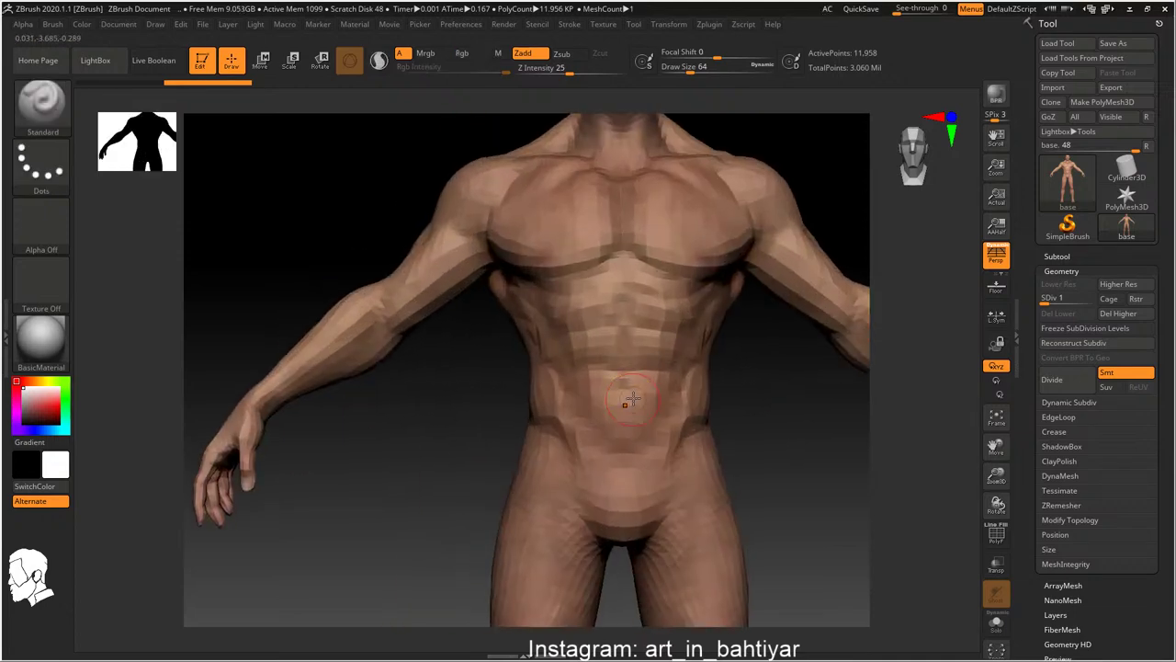
Switch to the Move brush at size 136 and rework the torso and abdomen
key("b")
key("m")
key("v")
key("s")
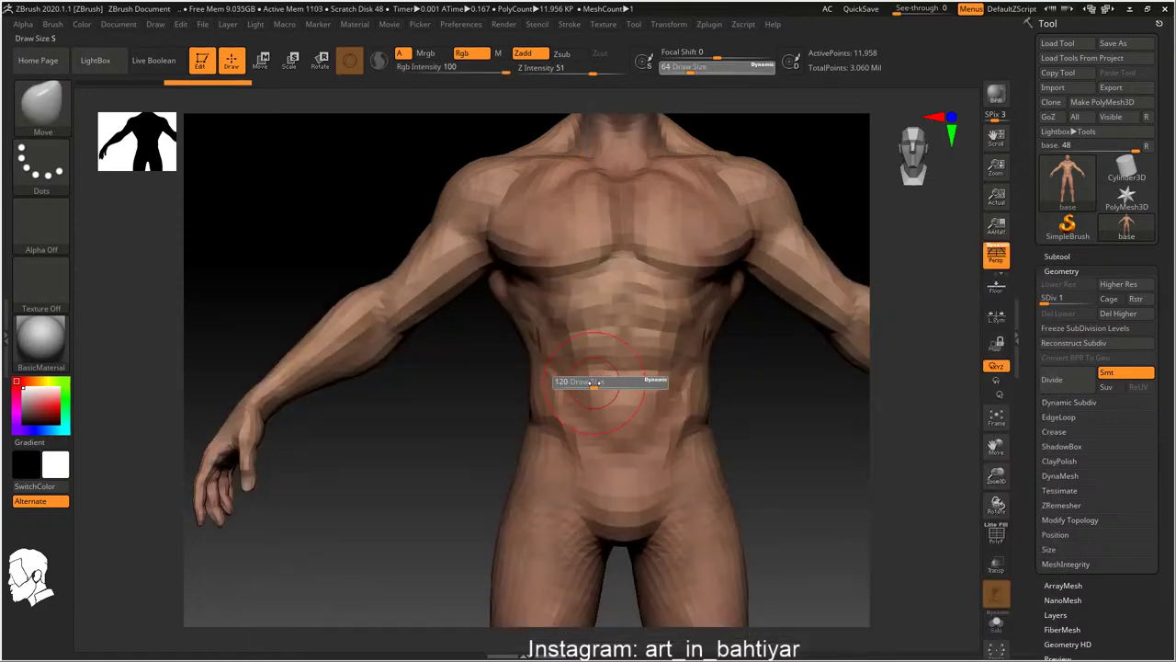
left_click_drag(592, 384, 599, 384)
mouse_move(599, 384)
right_mouse_down()
mouse_move(475, 398)
mouse_move(472, 367)
mouse_move(539, 379)
mouse_move(515, 340)
mouse_move(563, 366)
right_mouse_up()
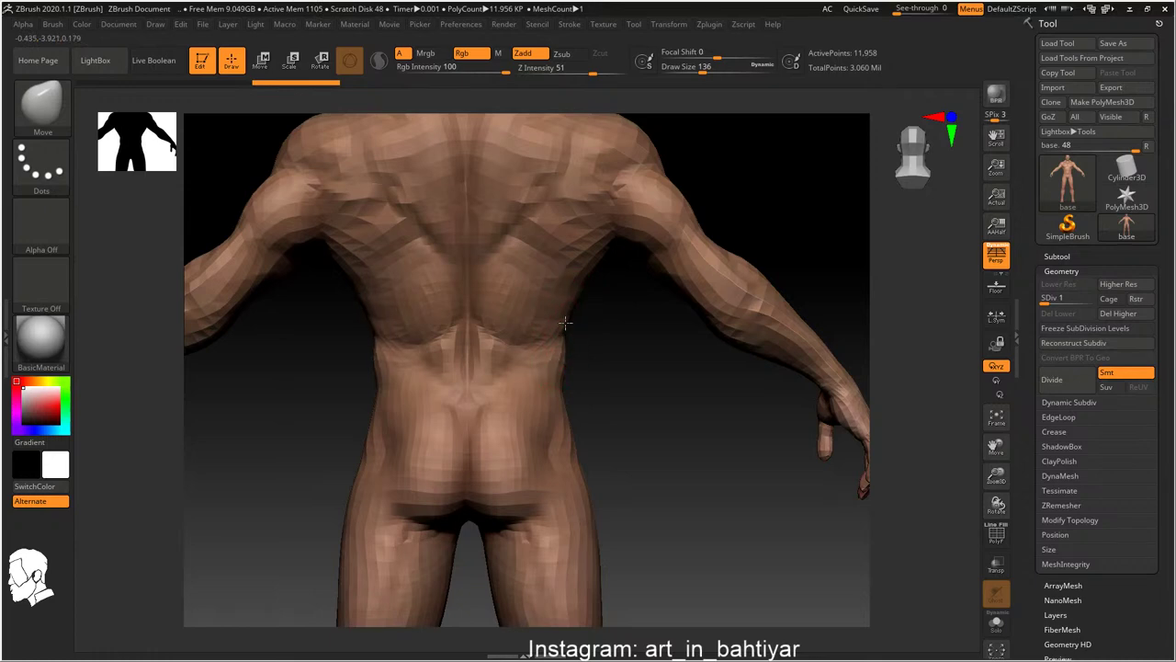
right_click_drag(560, 321, 636, 314)
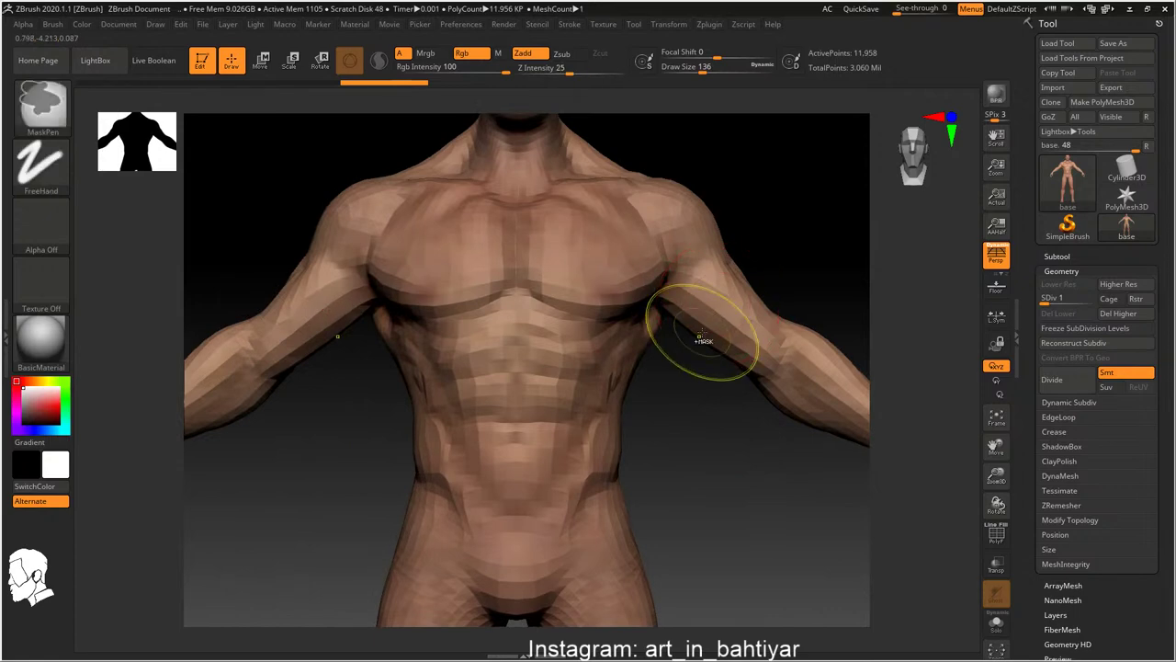
mouse_move(556, 305)
right_mouse_down("ctrl")
mouse_move(557, 318)
mouse_move(538, 315)
right_mouse_up("ctrl")
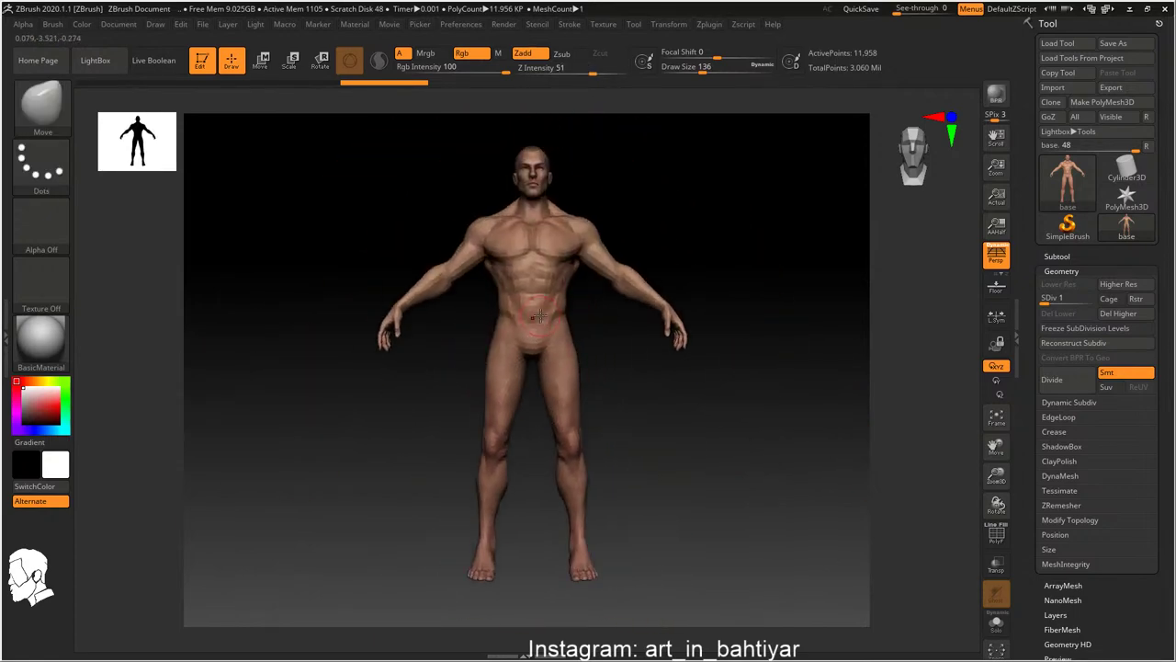
right_click_drag(571, 358, 529, 287, "ctrl")
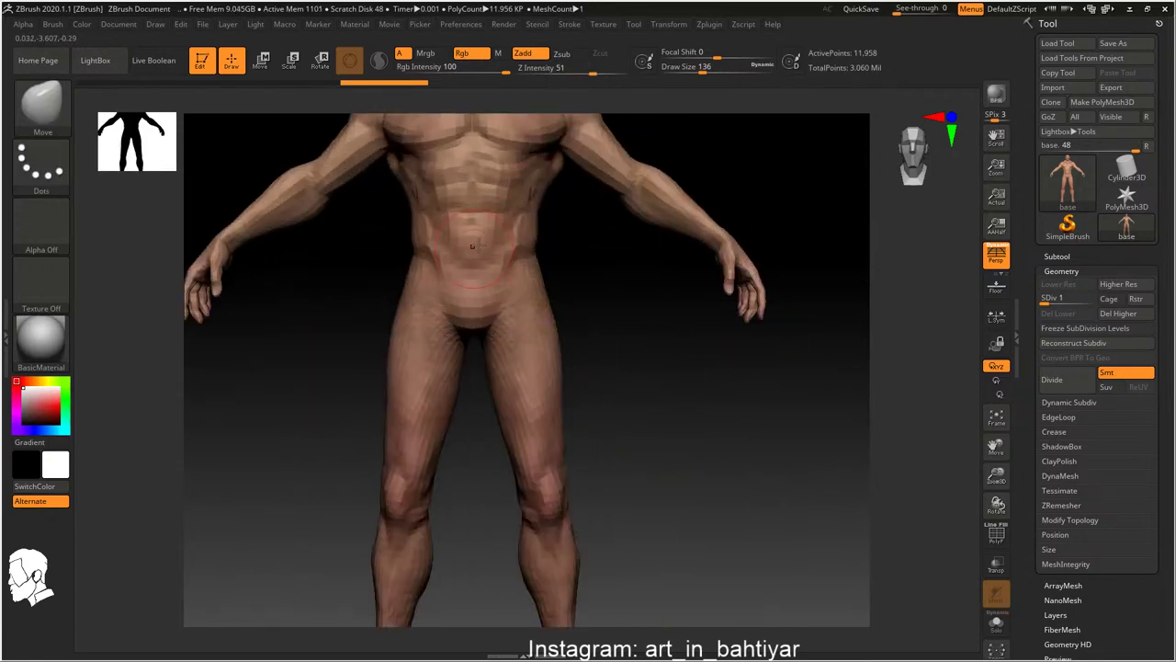
mouse_move(473, 207)
right_mouse_down("ctrl")
mouse_move(487, 239)
mouse_move(515, 184)
mouse_move(669, 276)
mouse_move(801, 249)
mouse_move(538, 341)
mouse_move(611, 512)
mouse_move(599, 466)
mouse_move(640, 307)
mouse_move(719, 251)
mouse_move(762, 368)
mouse_move(640, 307)
mouse_move(519, 411)
right_mouse_up("ctrl")
Step the figure up one subdivision level and check the chest from the front
key("ctrl+d")
key("ctrl+d")
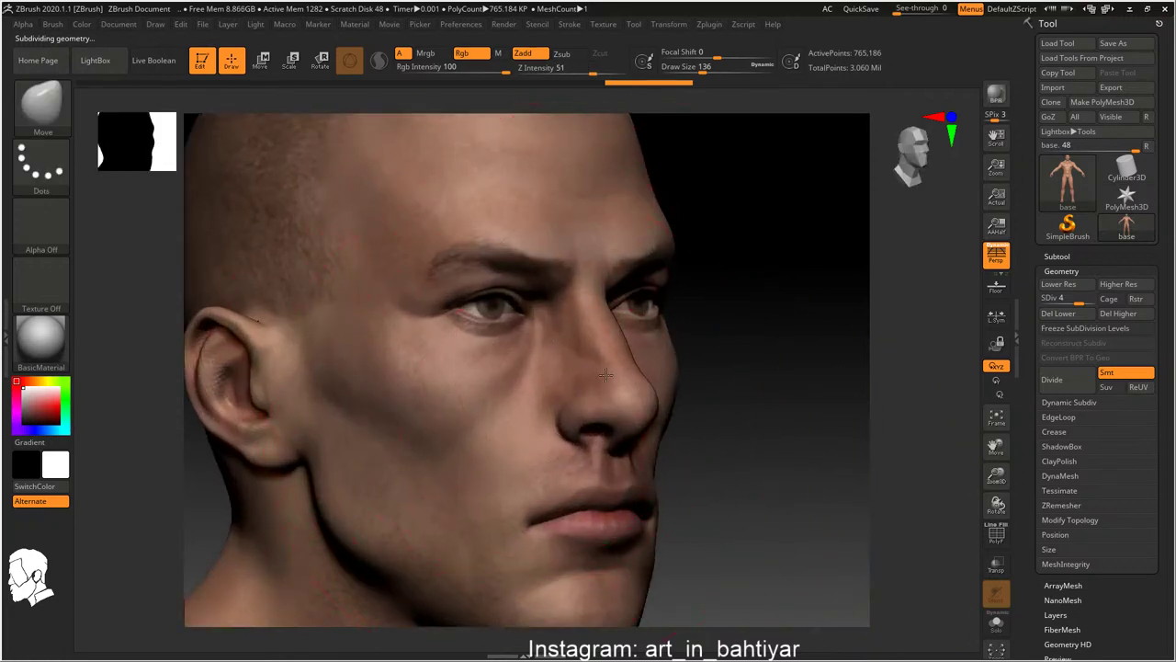
right_click_drag(606, 374, 594, 354)
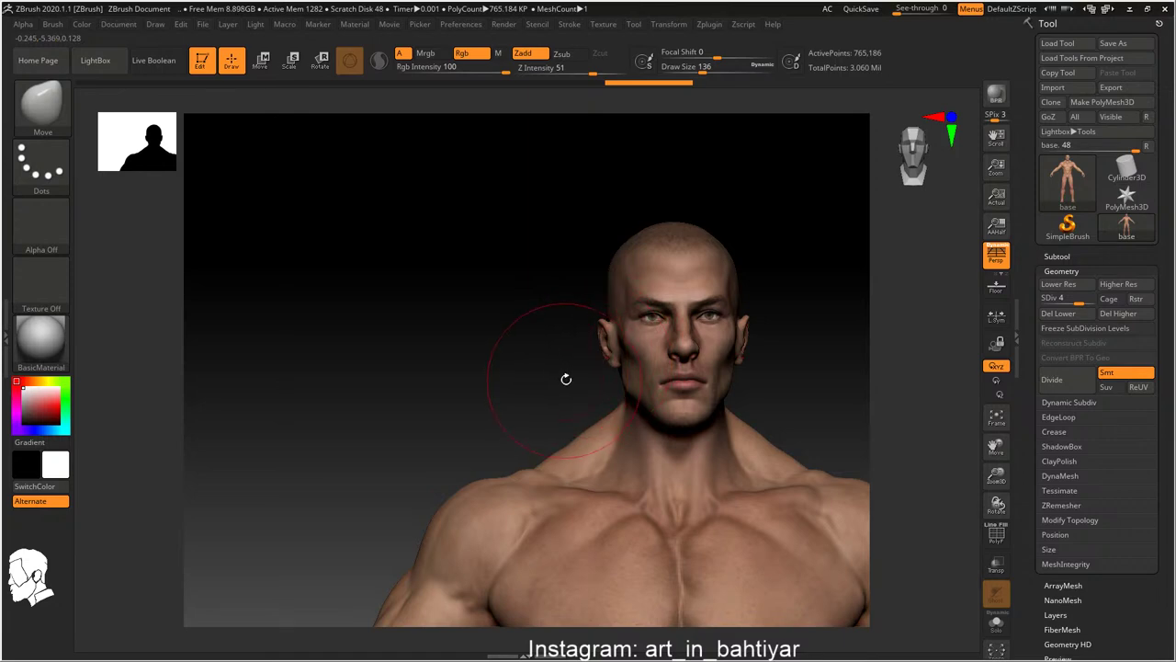
mouse_move(590, 394)
right_mouse_down("alt")
mouse_move(679, 305)
mouse_move(638, 336)
right_mouse_up("alt")
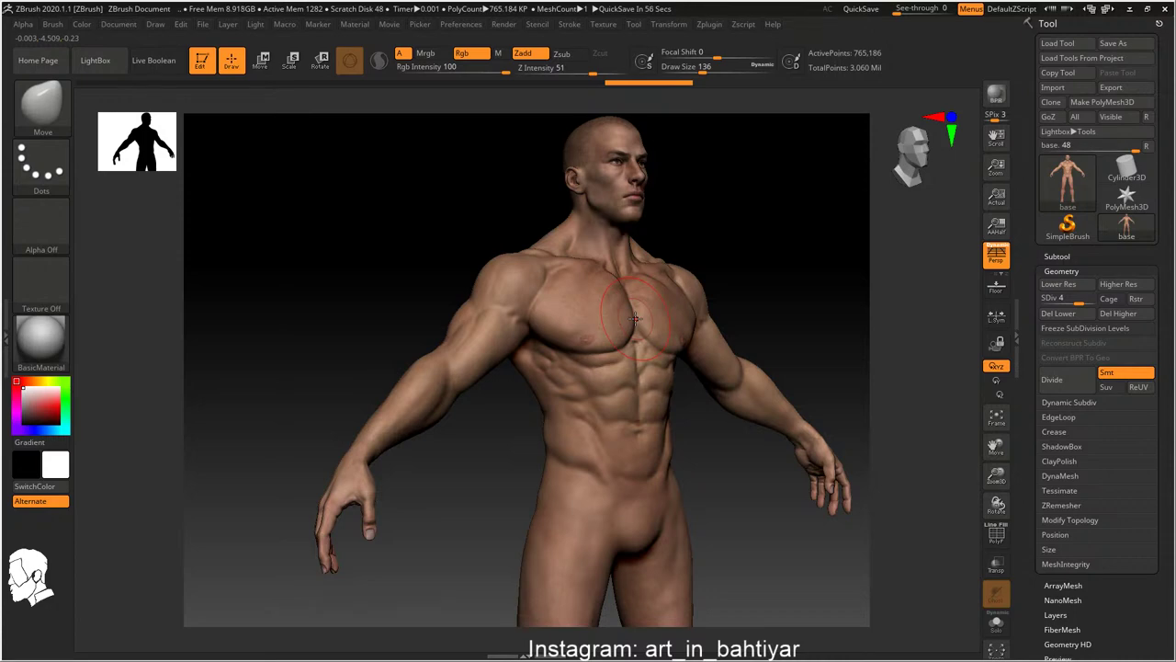
mouse_move(627, 385)
right_mouse_down("shift")
mouse_move(629, 312)
mouse_move(668, 265)
mouse_move(616, 302)
mouse_move(538, 262)
mouse_move(499, 315)
mouse_move(591, 306)
right_mouse_up("shift")
mouse_move(693, 318)
right_mouse_down()
mouse_move(643, 294)
mouse_move(775, 271)
right_mouse_up()
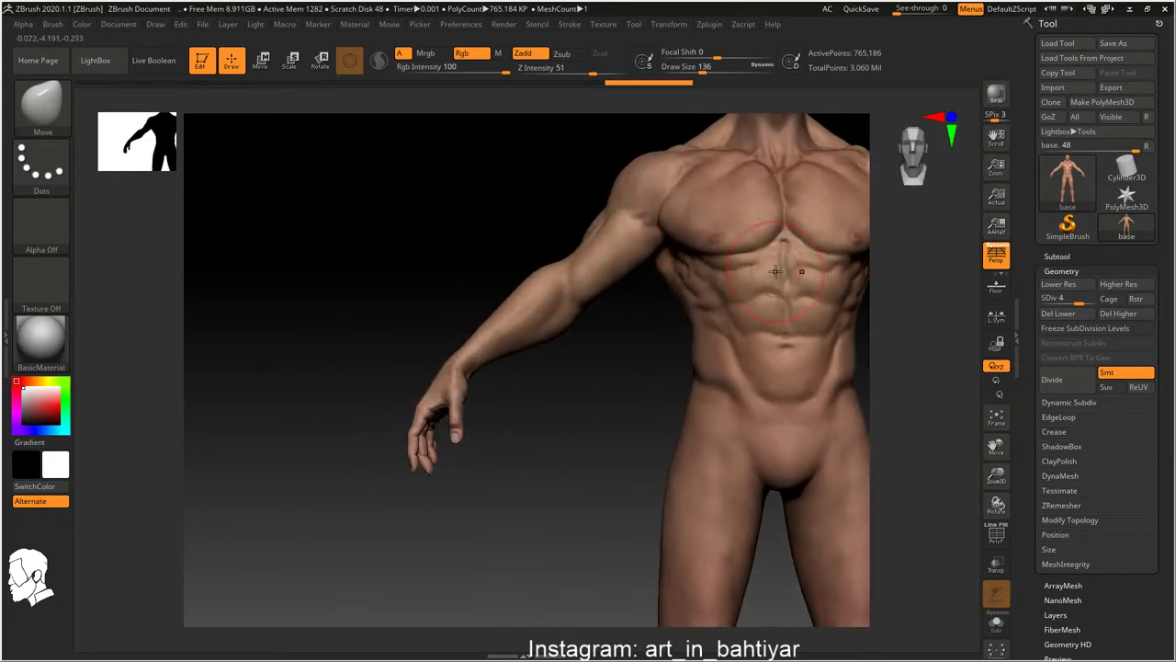
Raise the figure to subdivision level 5 and set the brush stroke to Dots
key("d")
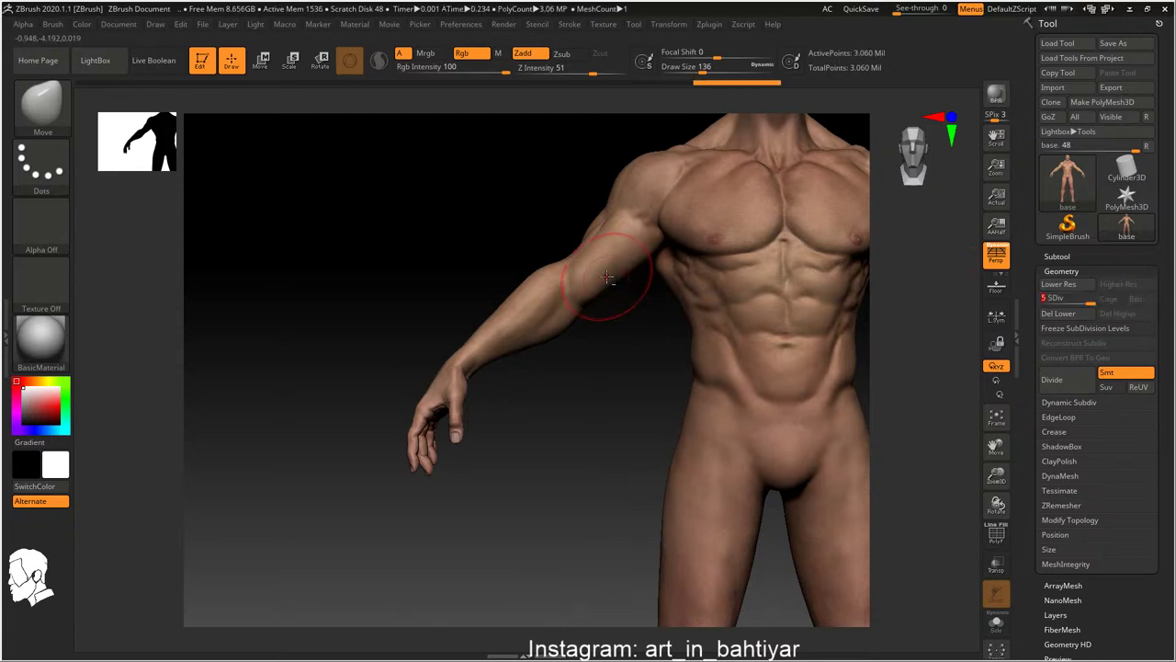
key("ctrl")
left_click(52, 160)
left_click(221, 202)
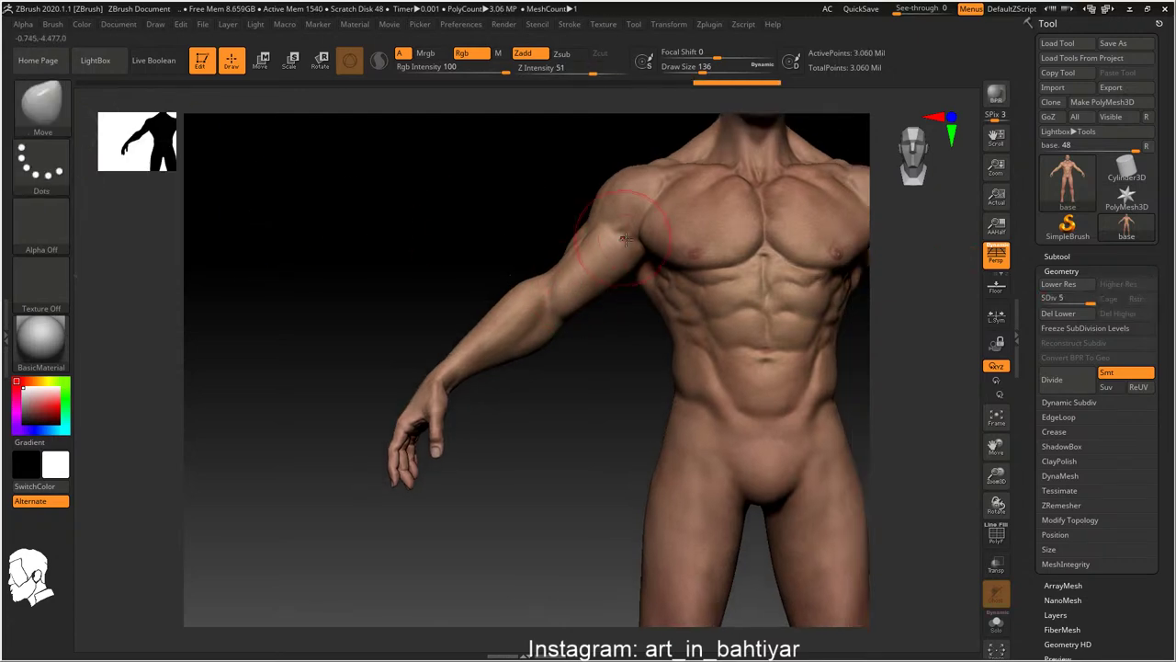
key("f")
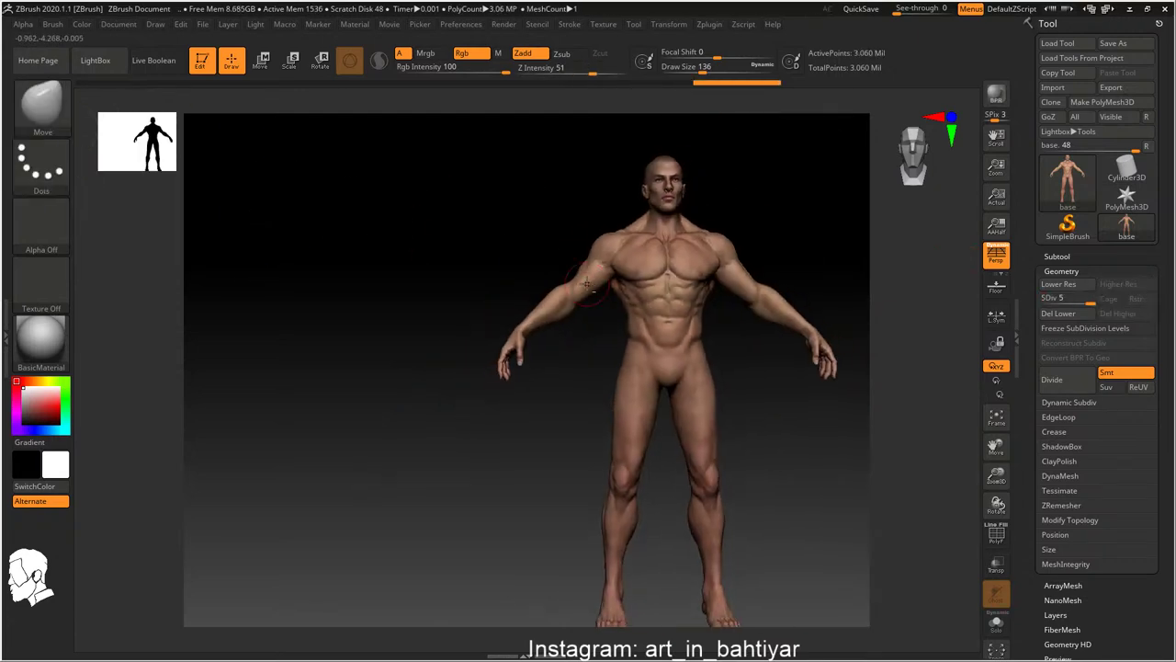
left_click_drag(577, 315, 341, 393, "ctrl")
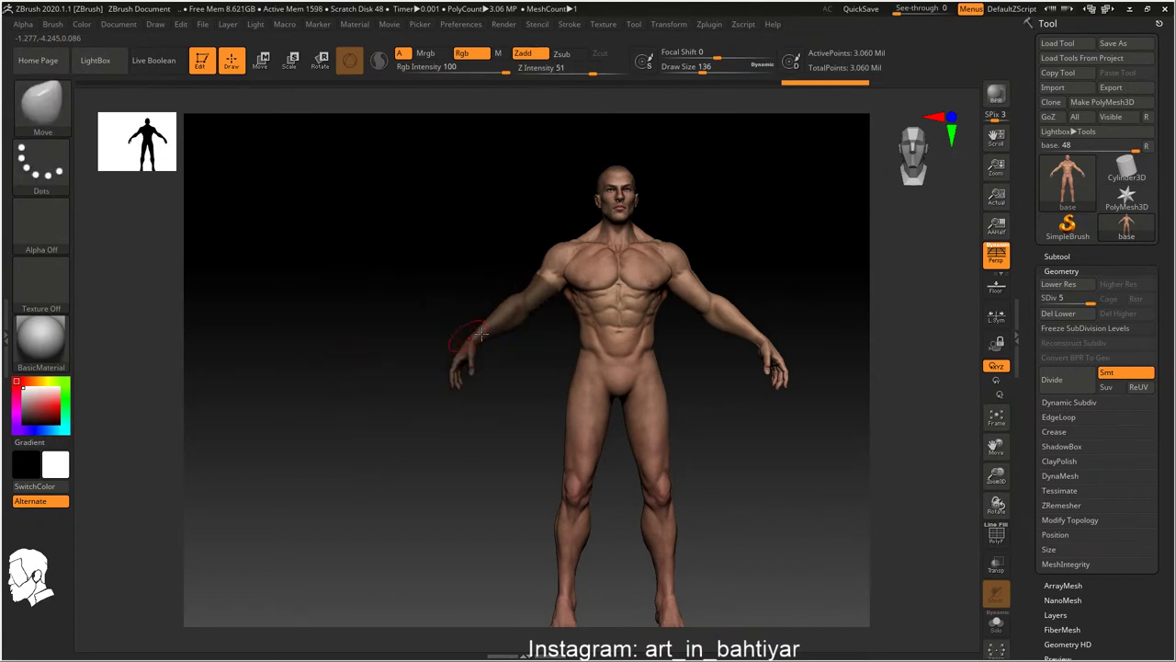
left_click_drag(537, 278, 358, 413, "ctrl")
Bring up the Subtool split options, briefly checking the subdivision settings
left_click(1056, 256)
scroll(1020, 577, "down", 2)
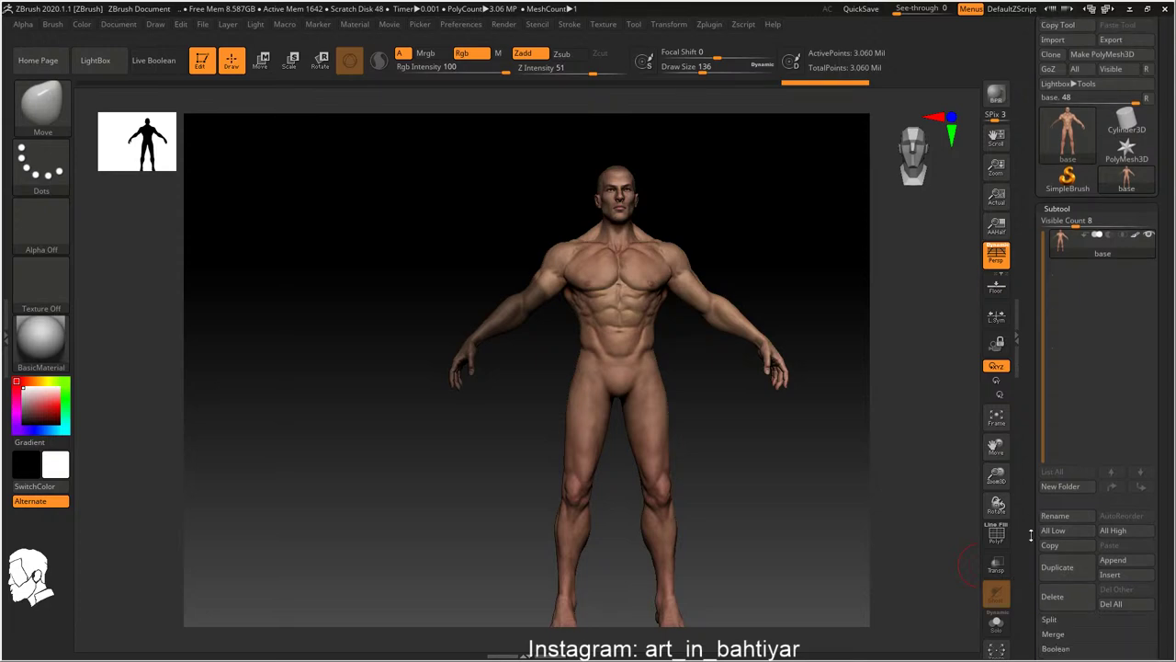
scroll(1037, 487, "down", 3)
left_click(1068, 451)
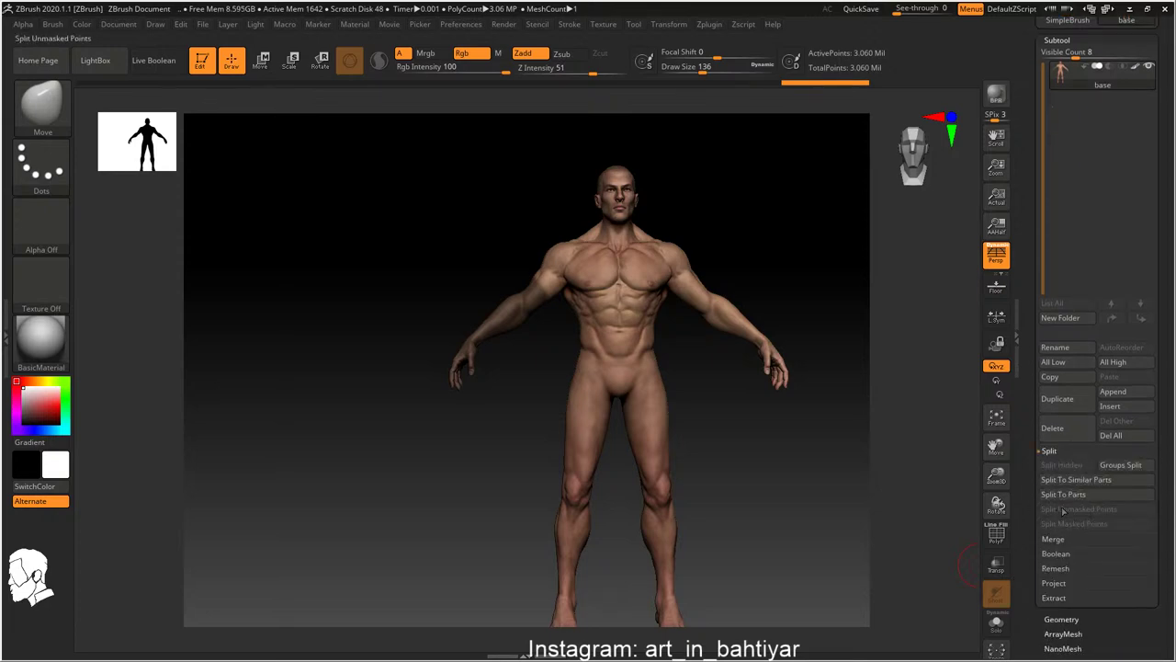
left_click(1082, 40)
left_click(1061, 54)
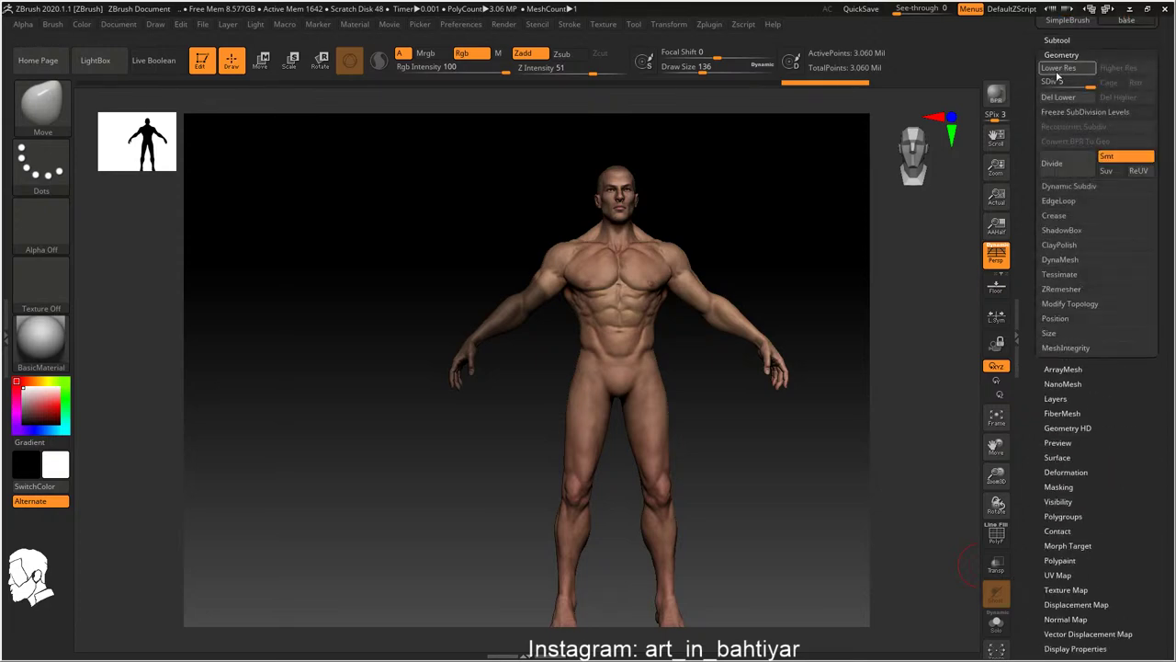
left_click(1056, 40)
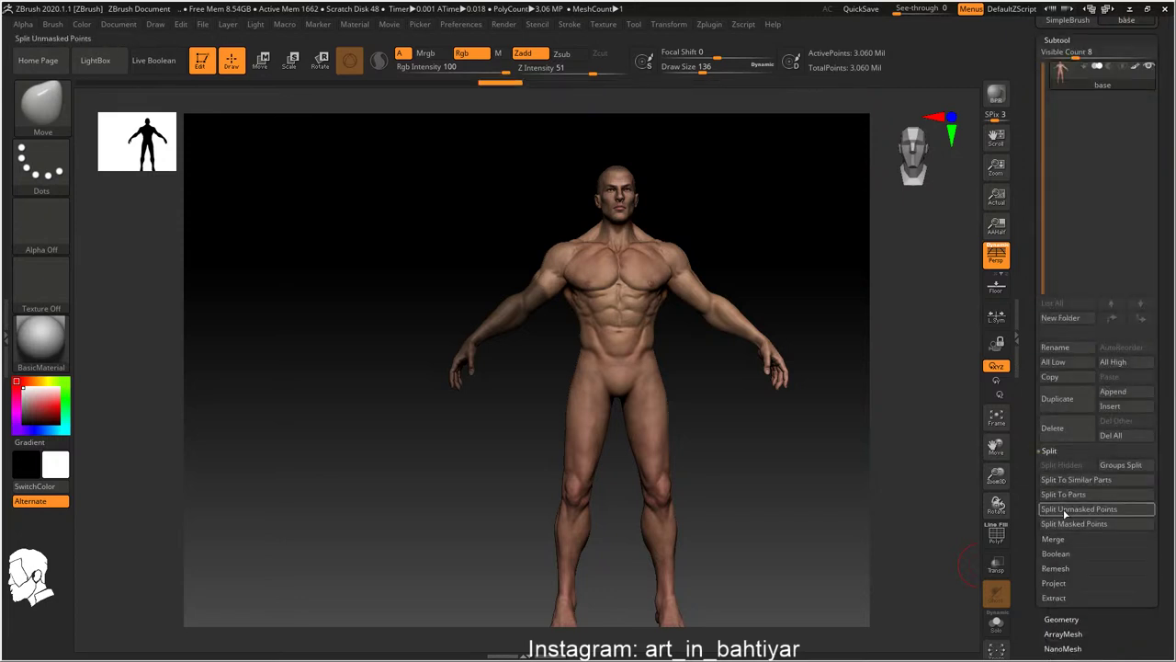
Split the unmasked arm into its own subtool and delete the body subtool
left_click(1078, 509)
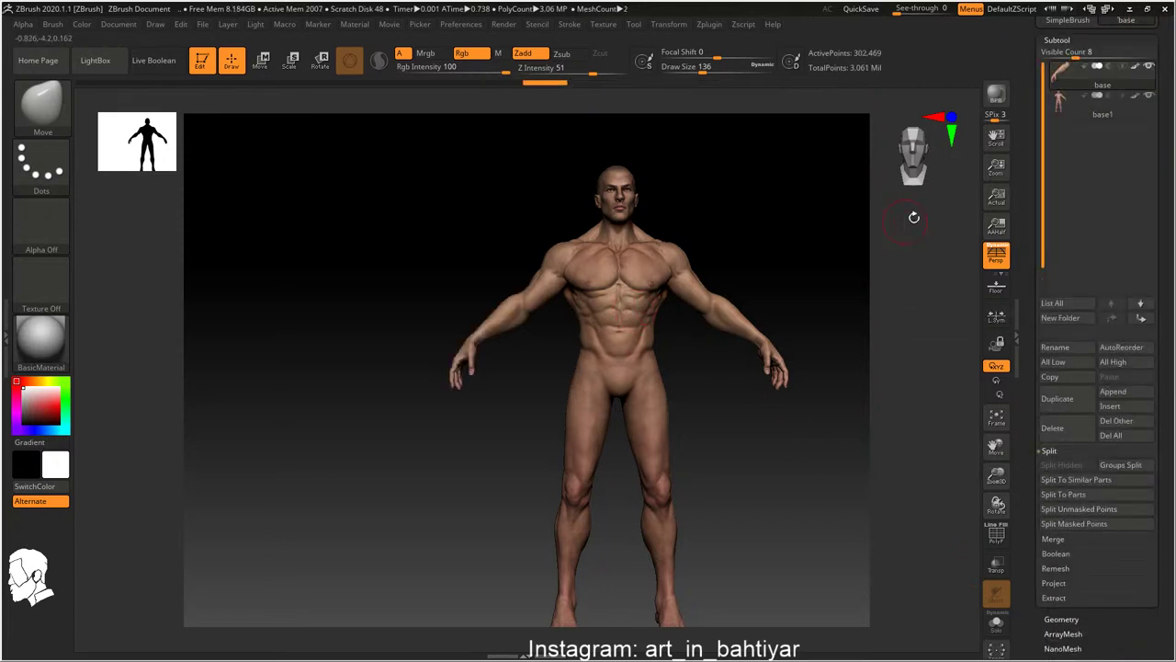
left_click(1065, 426)
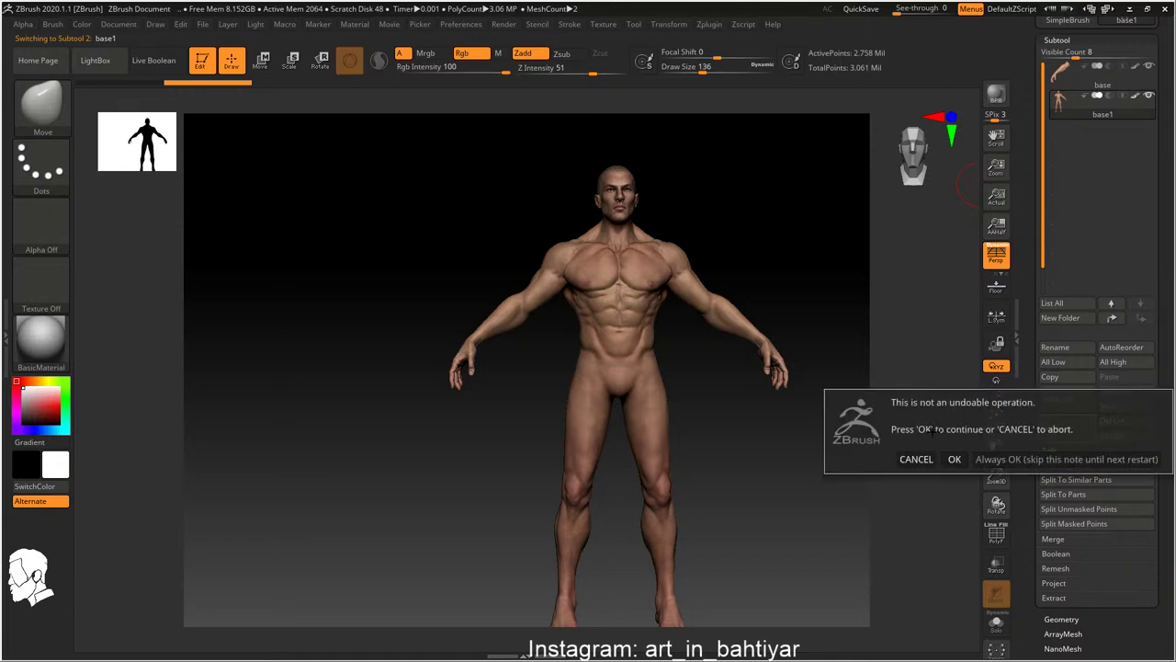
left_click(955, 458)
mouse_move(514, 295)
left_mouse_down()
mouse_move(609, 376)
mouse_move(609, 315)
mouse_move(566, 302)
mouse_move(552, 272)
left_mouse_up()
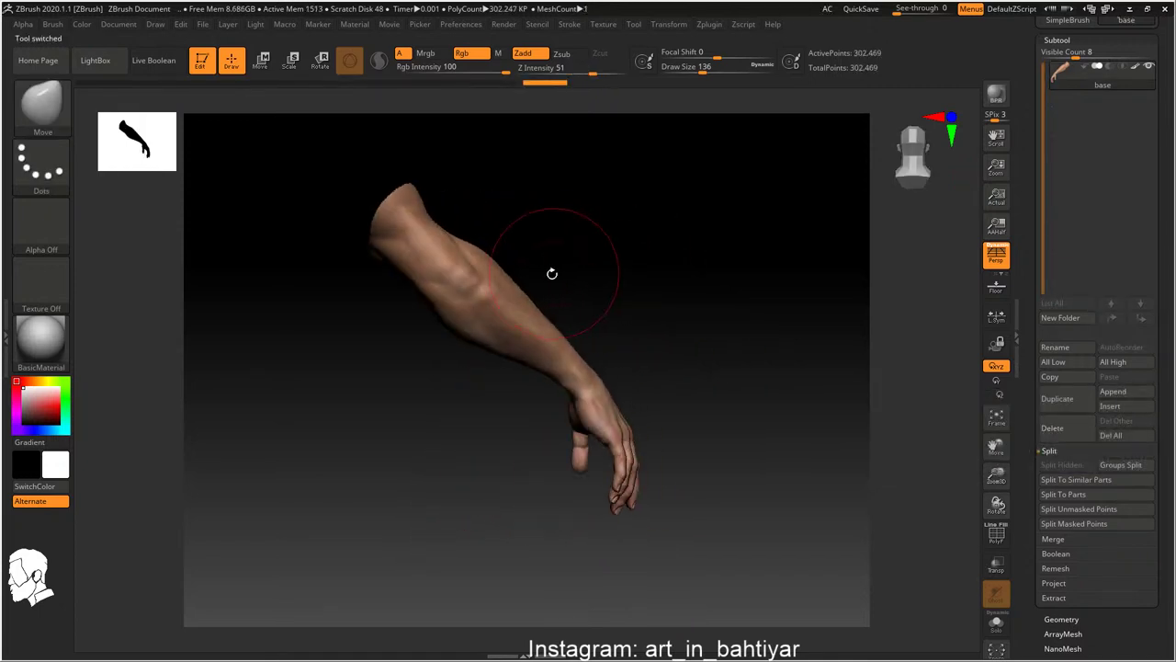
mouse_move(477, 314)
left_mouse_down()
mouse_move(601, 287)
mouse_move(445, 320)
left_mouse_up()
mouse_move(577, 297)
left_mouse_down()
mouse_move(583, 362)
mouse_move(580, 229)
mouse_move(552, 275)
mouse_move(579, 261)
mouse_move(495, 349)
left_mouse_up()
In a new browser tab, search 'pinterest' and go to Pinterest Türkiye
key("alt+Tab")
key("alt+Tab")
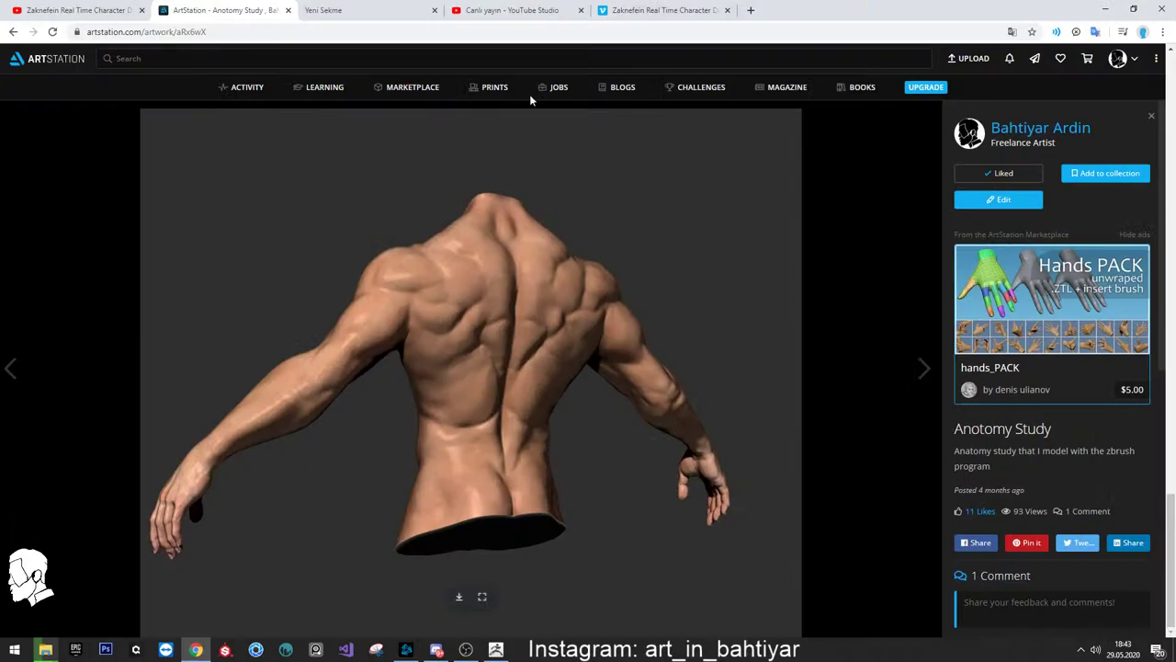
left_click(752, 10)
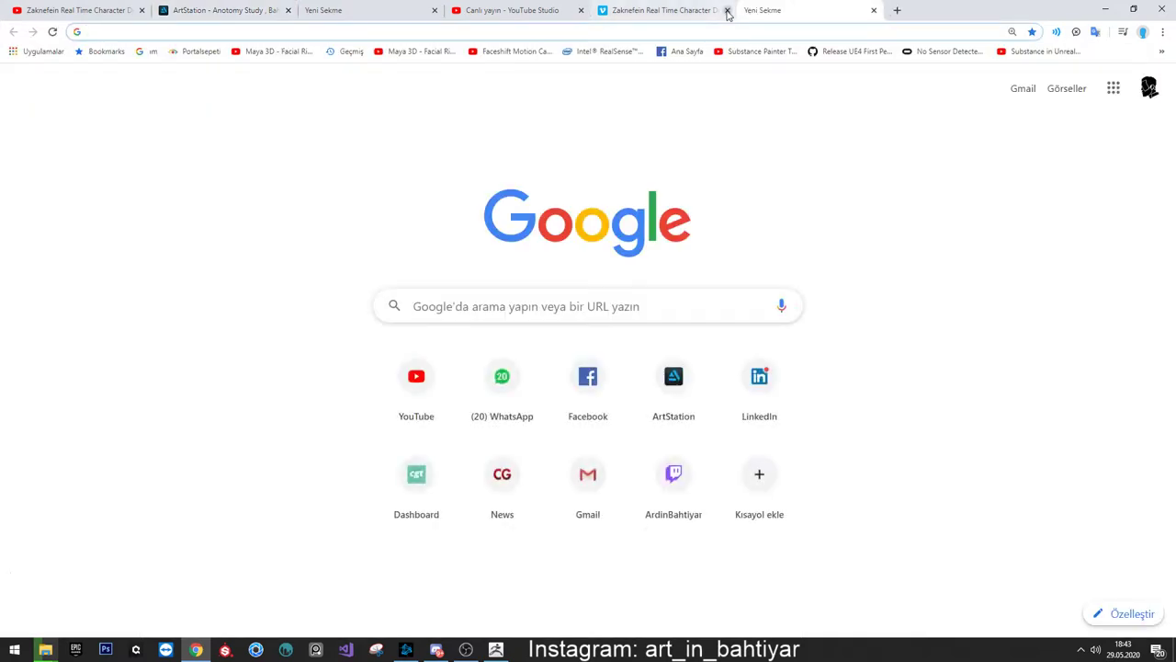
type("pintere")
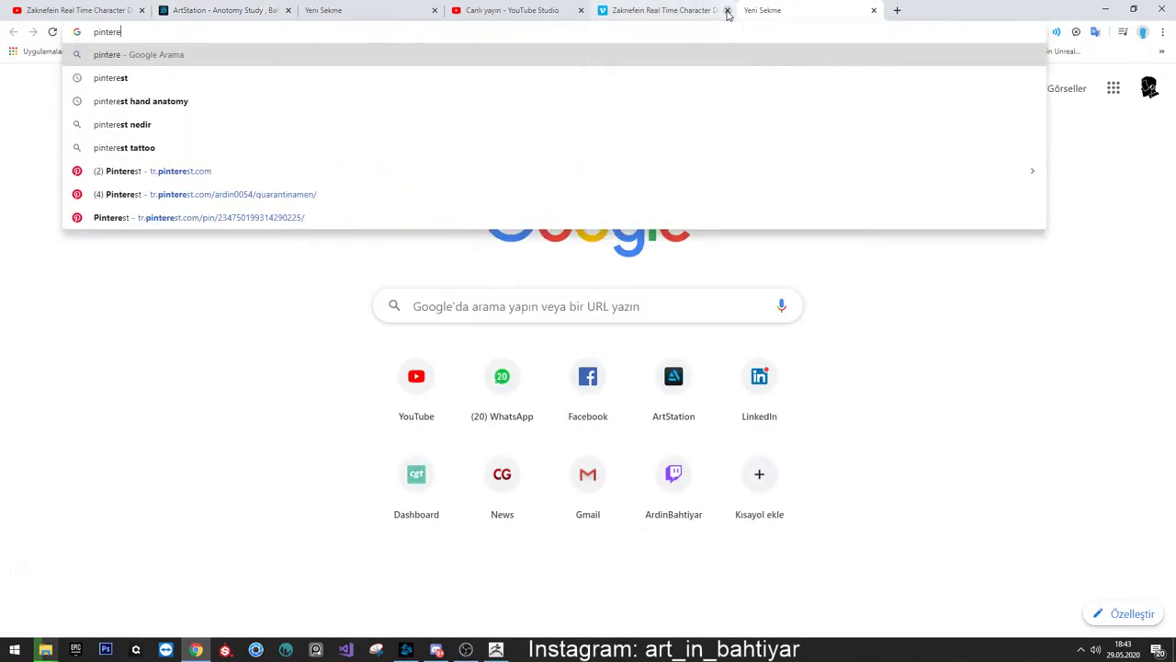
type("st")
key("Return")
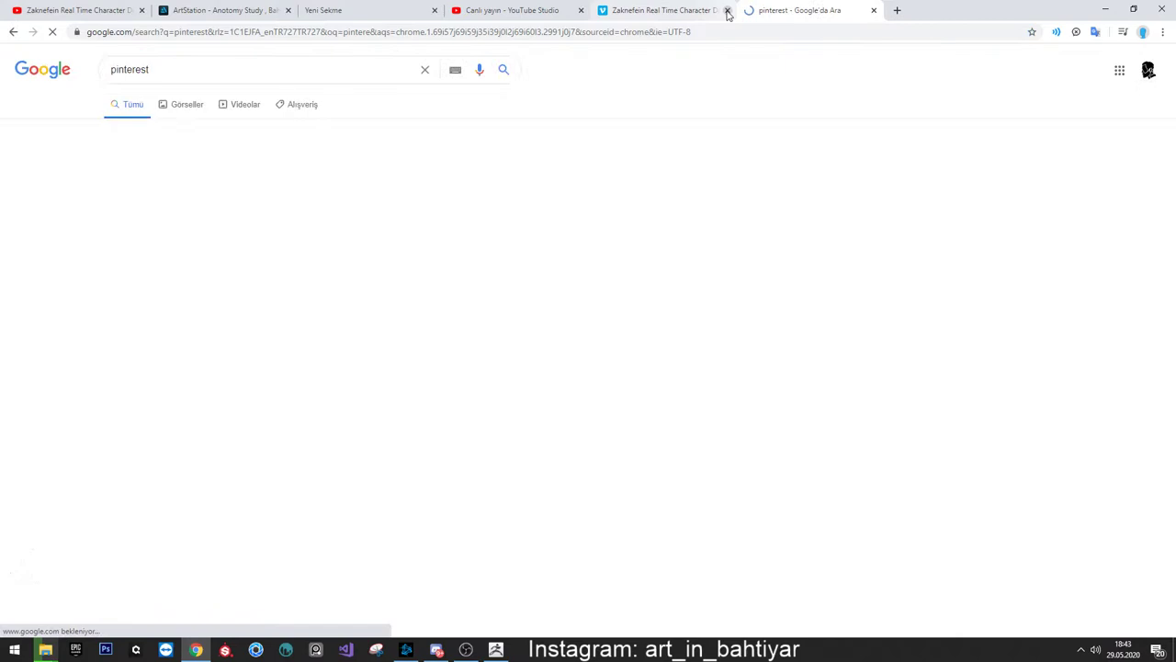
left_click(158, 171)
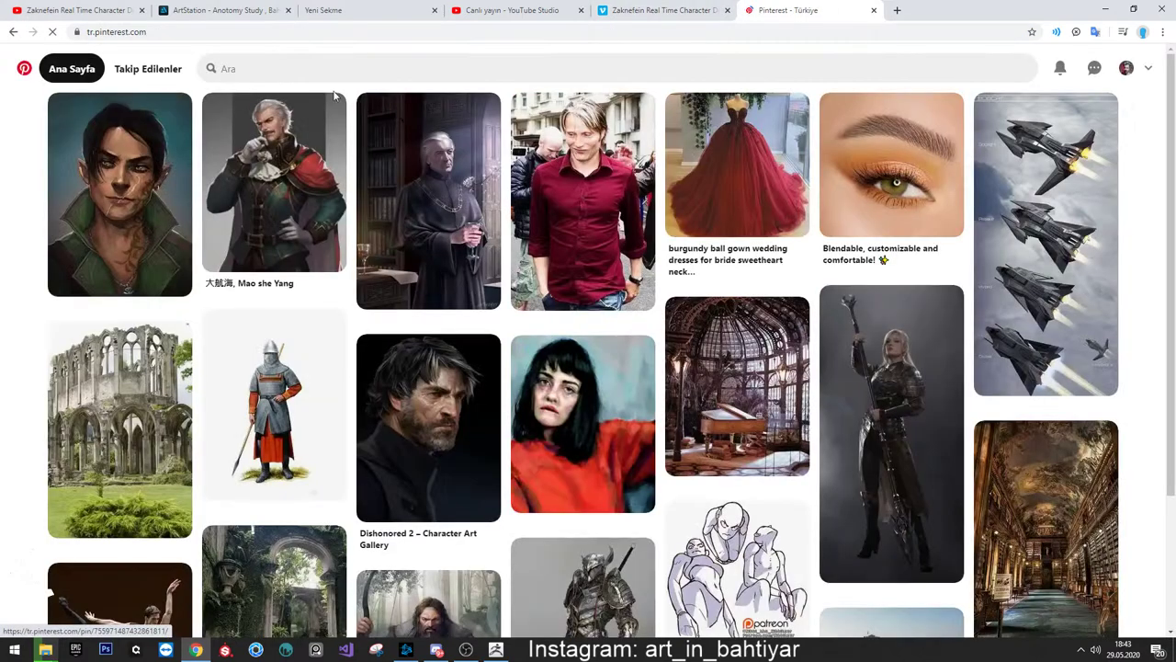
Search Pinterest for 'arm anatomy', open the Arm Study, charles campello pin, and launch PureRef
left_click(268, 66)
type("art")
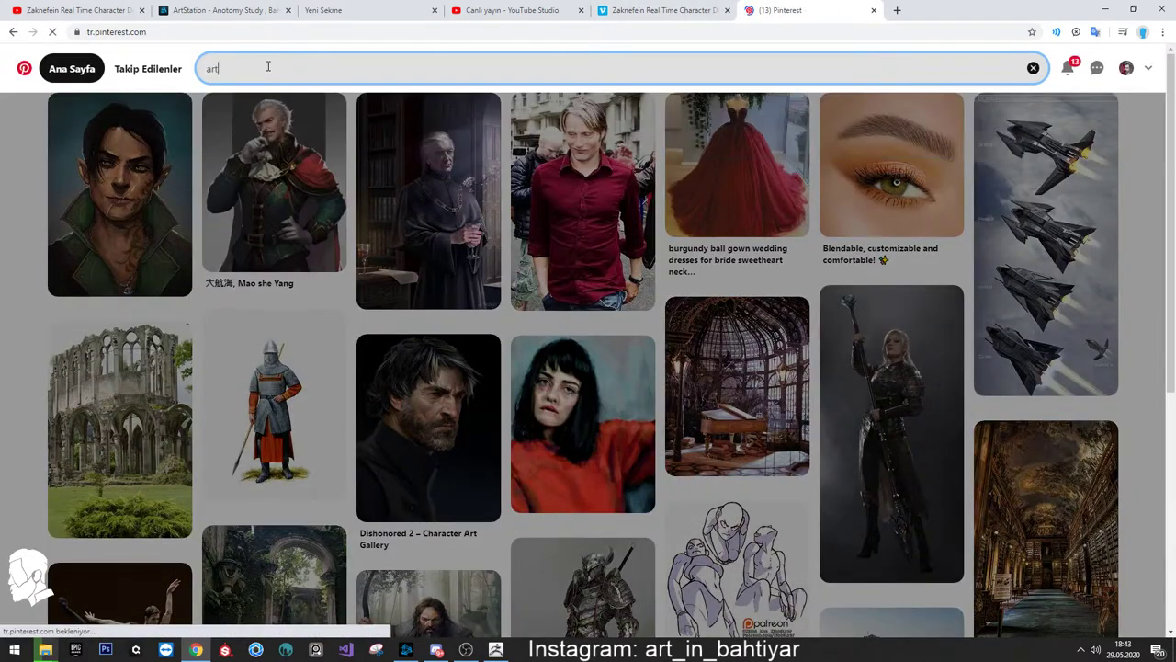
type("m an")
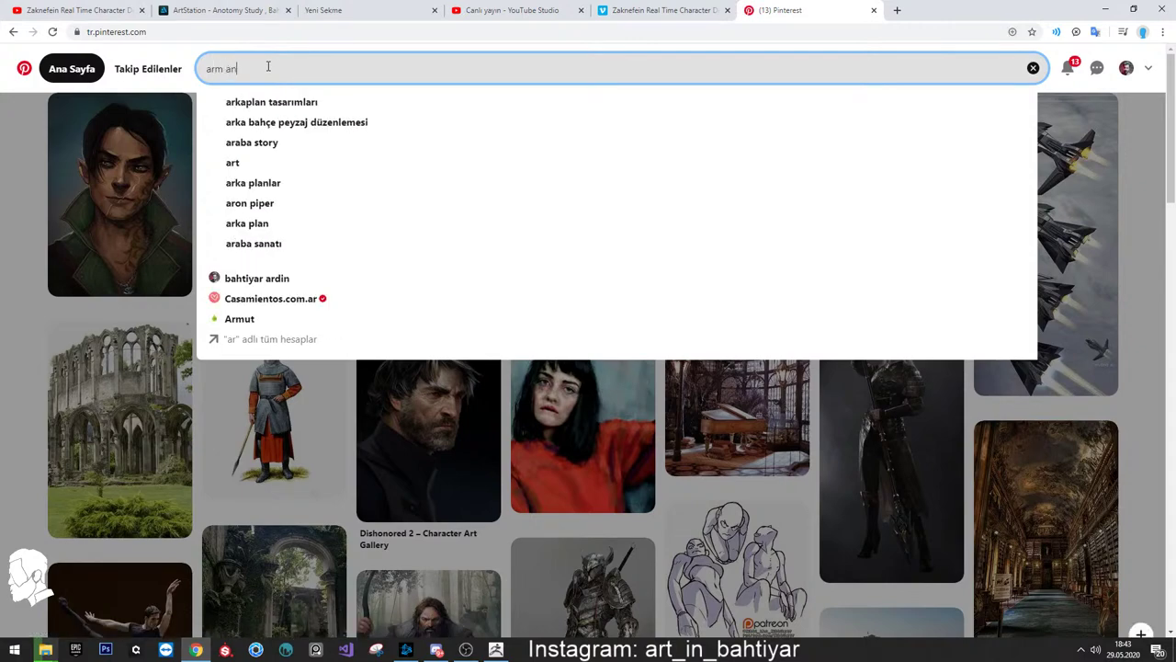
type("a")
key("Down")
key("Return")
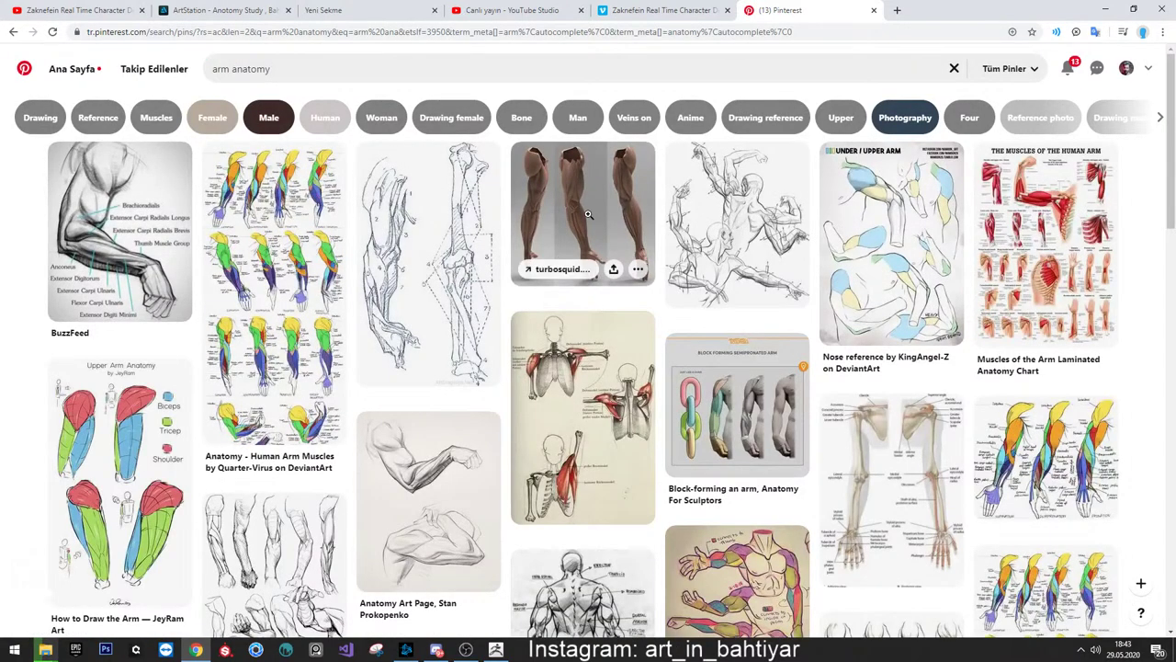
left_click(590, 218)
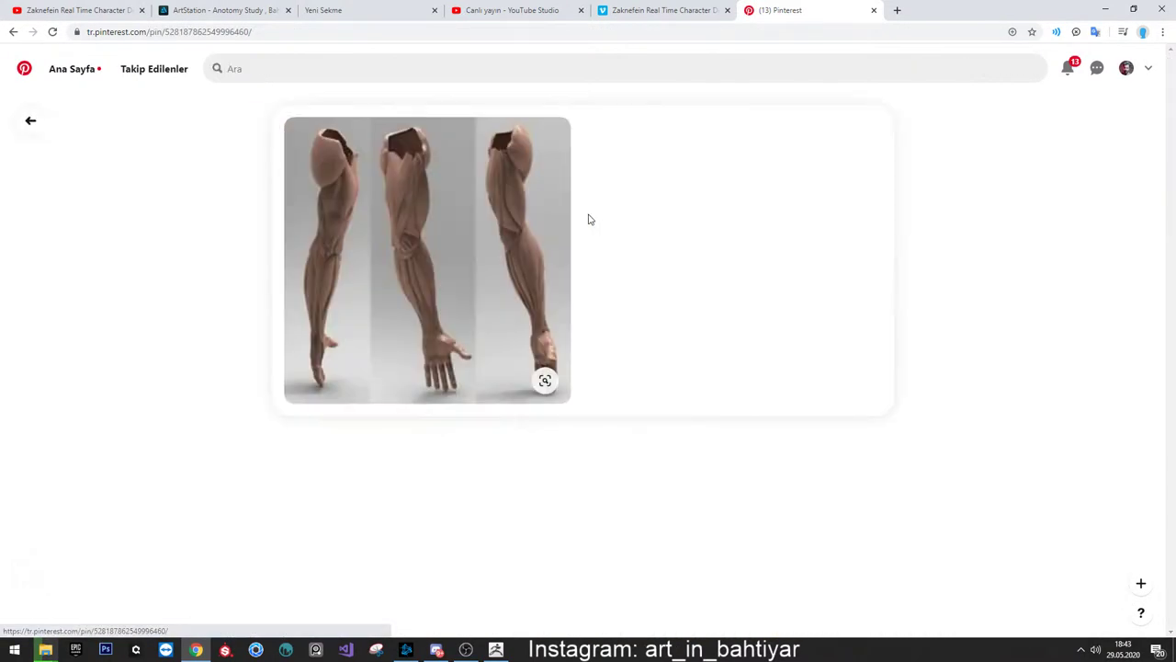
scroll(485, 263, "down", 3)
scroll(411, 438, "up", 3)
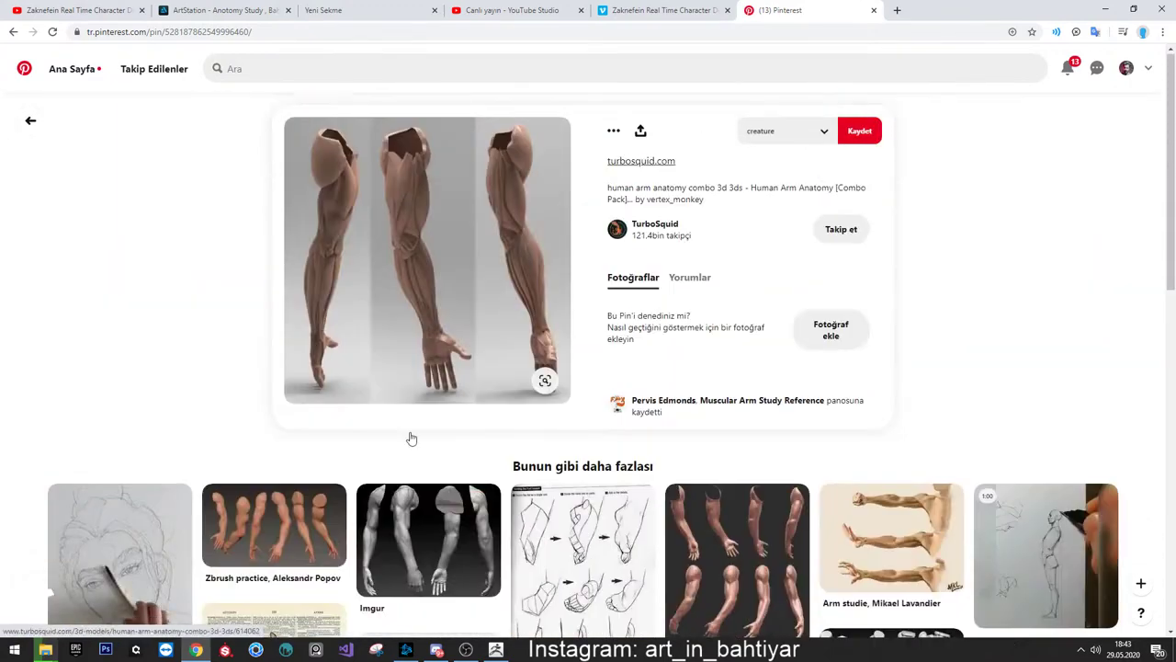
scroll(726, 407, "down", 2)
scroll(632, 272, "down", 3)
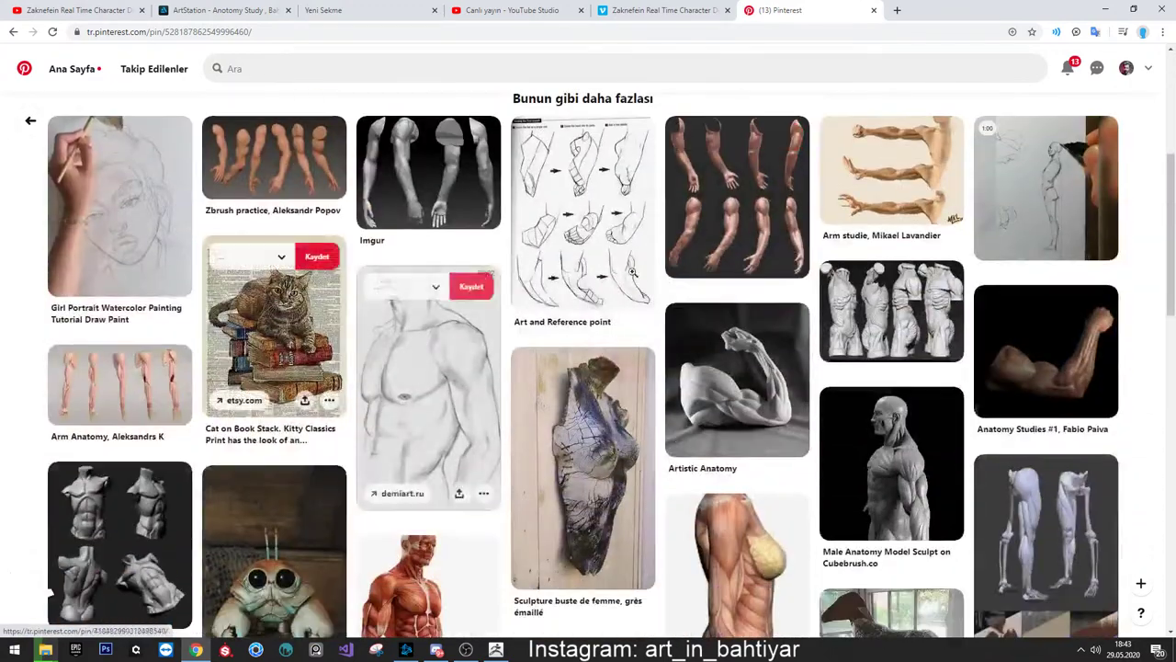
scroll(753, 386, "down", 3)
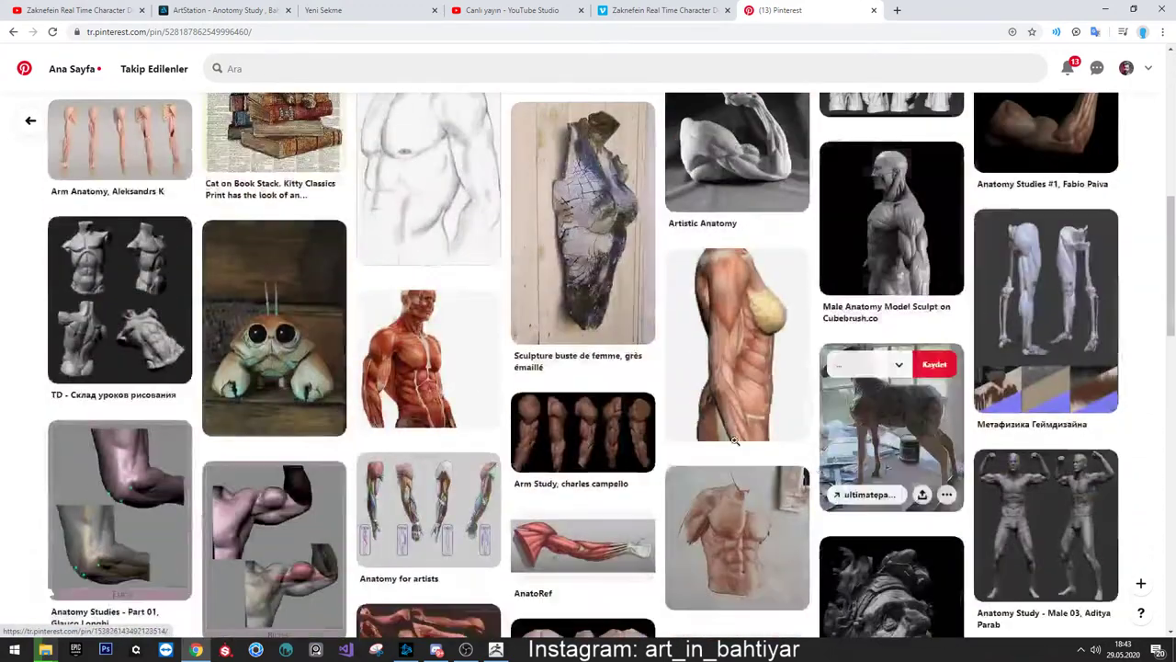
left_click(603, 450)
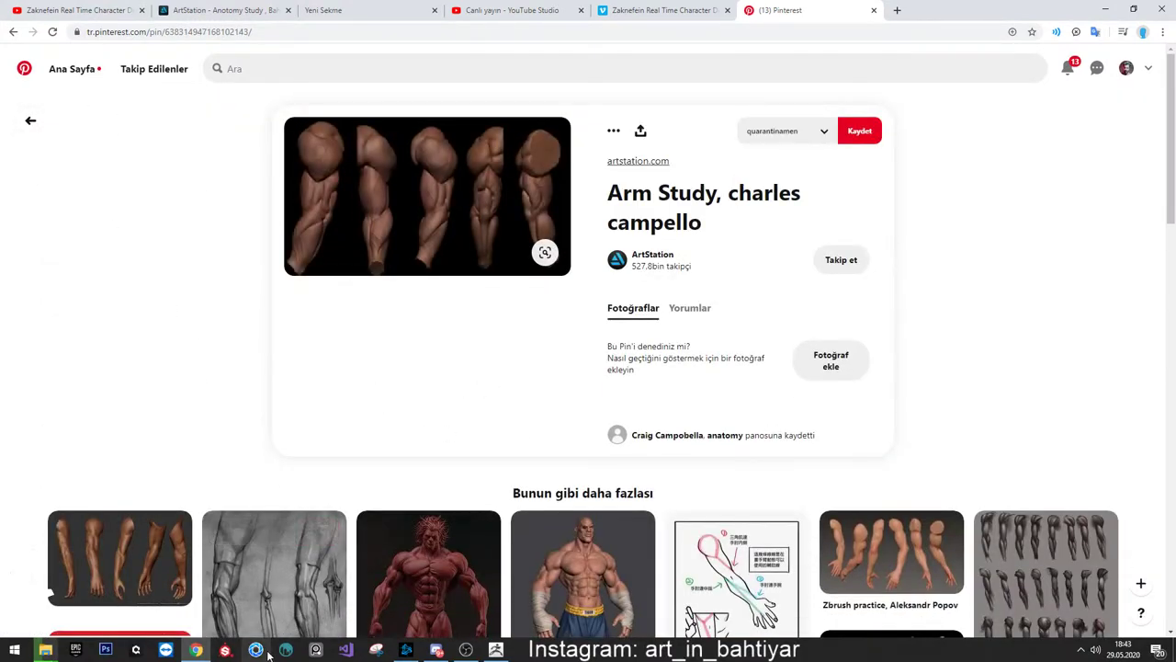
left_click(315, 648)
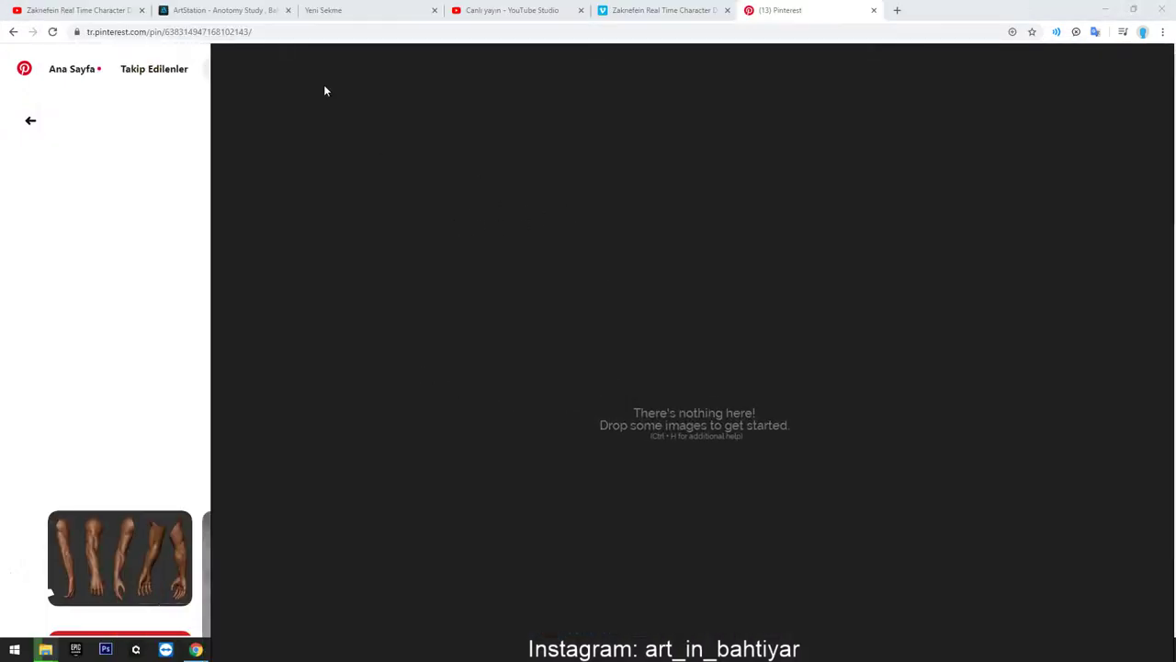
Shrink the PureRef board to the page's right side and browse related arm pins
mouse_move(210, 43)
left_mouse_down()
mouse_move(331, 94)
mouse_move(625, 297)
mouse_move(669, 263)
left_mouse_up()
left_click_drag(794, 428, 781, 204)
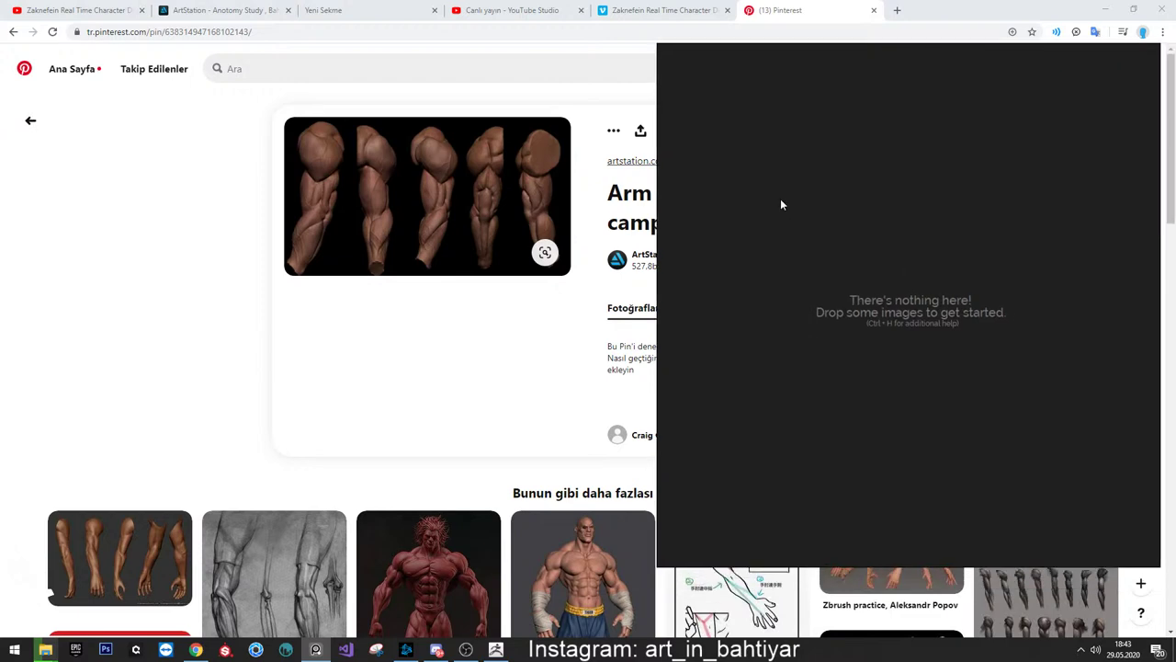
left_click(200, 255)
scroll(336, 226, "down", 6)
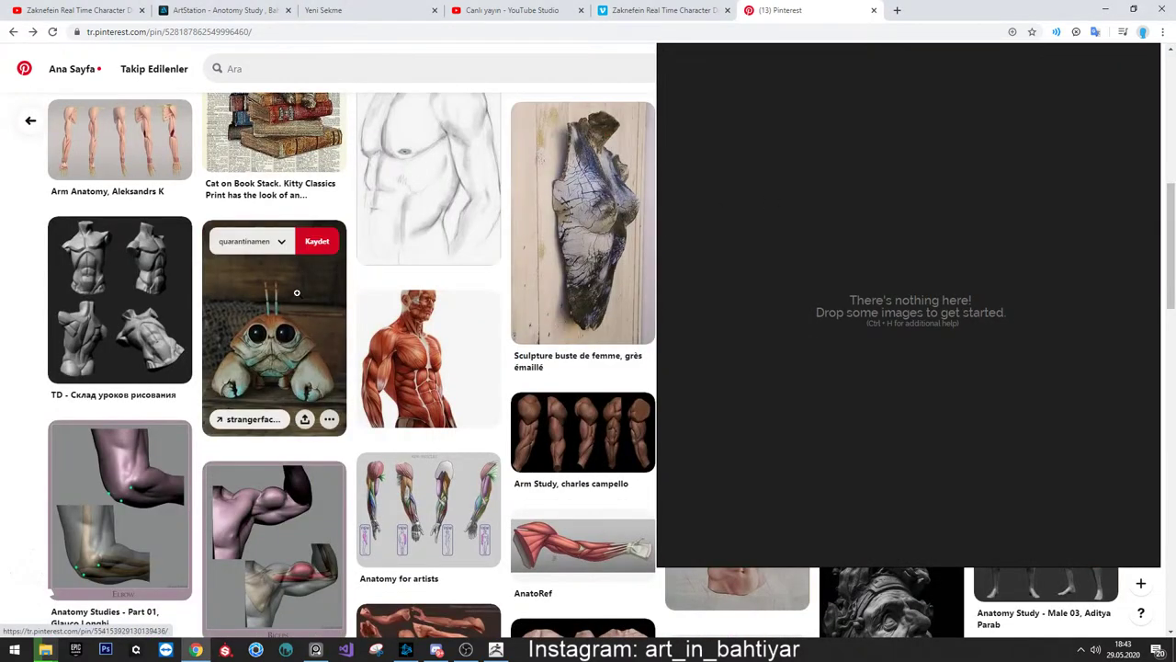
left_click(101, 275)
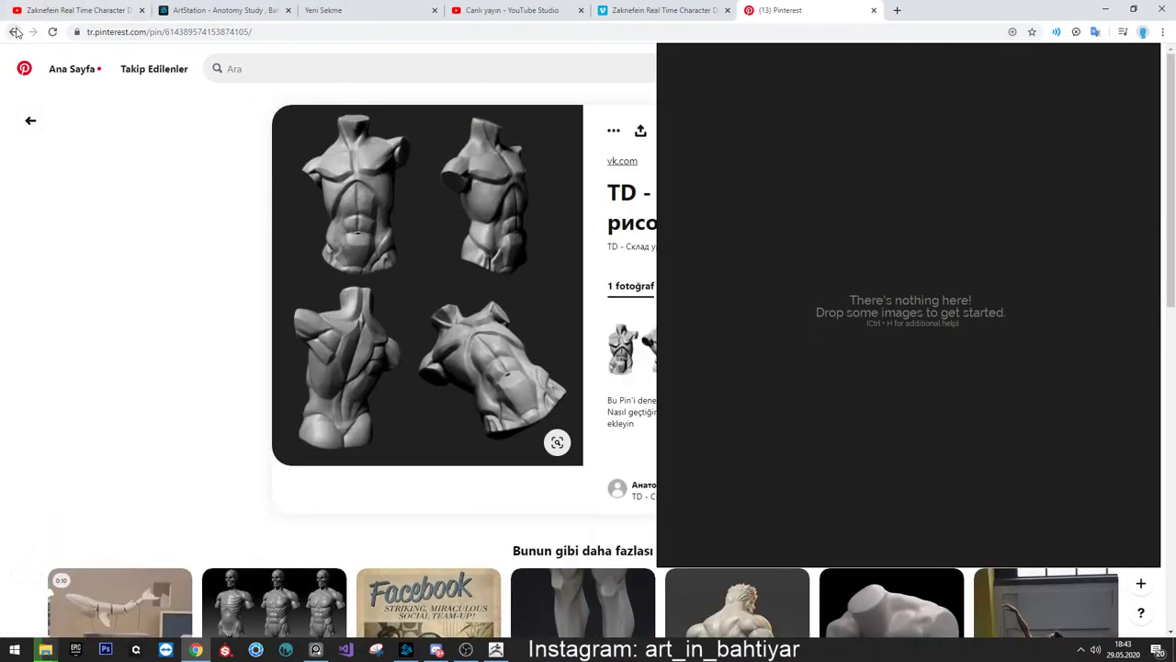
left_click(14, 32)
scroll(128, 294, "up", 2)
scroll(200, 311, "up", 3)
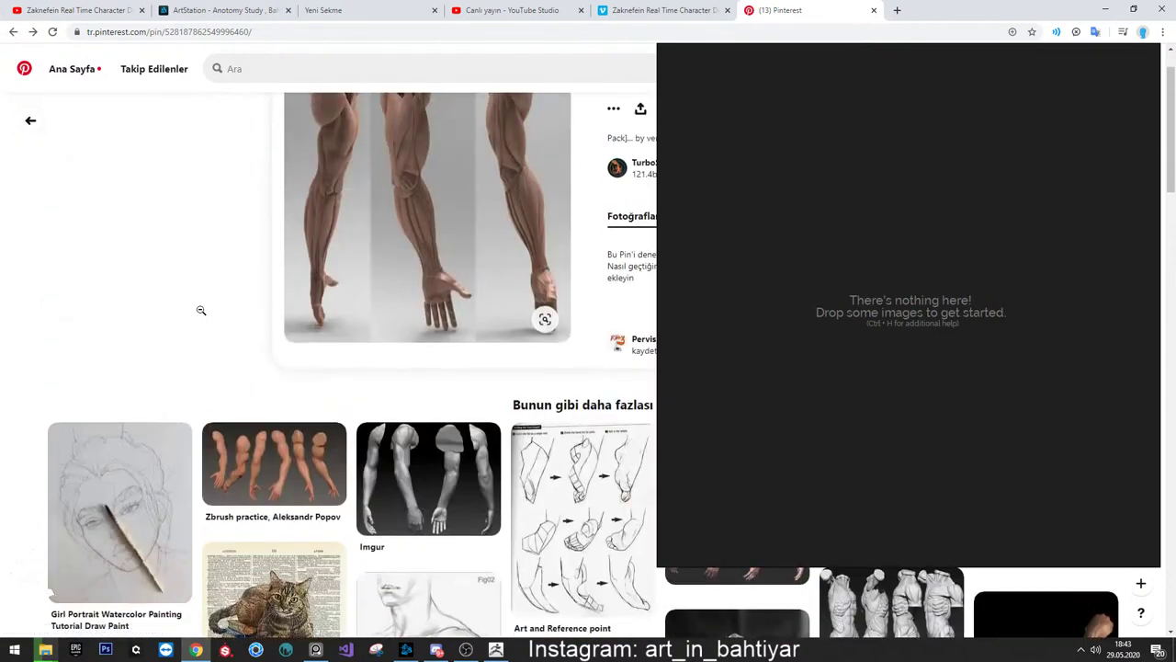
Open the Aleksandr Popov practice pin, then the Hand exercise, Qiaofeng Chen pin
left_click(274, 464)
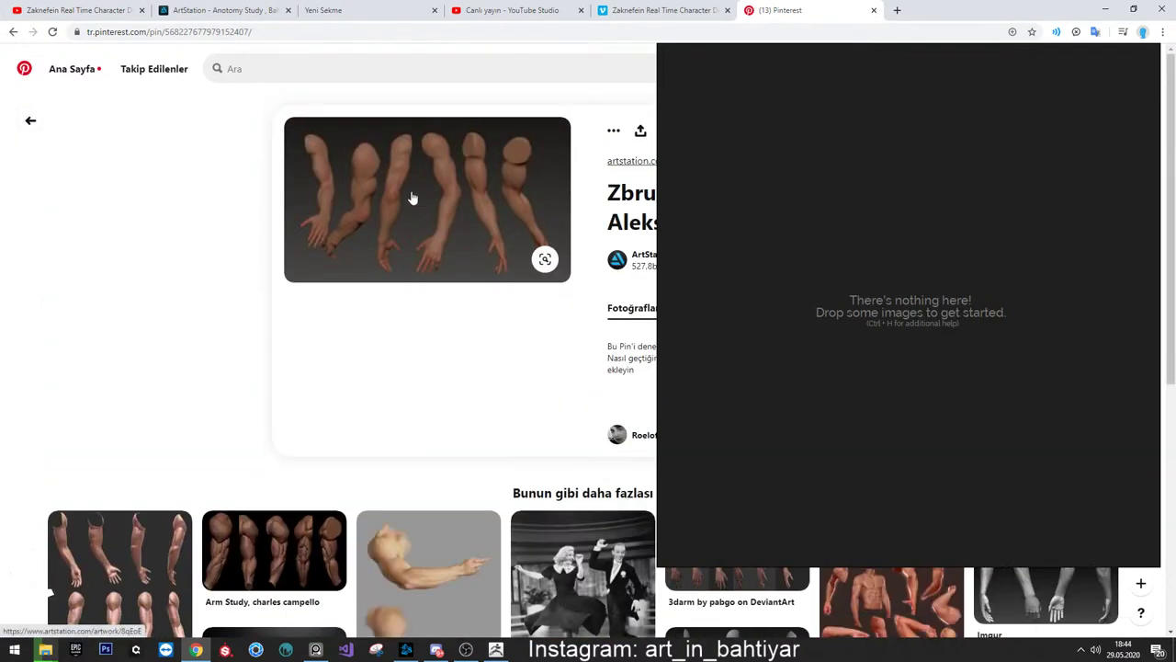
left_click(545, 259)
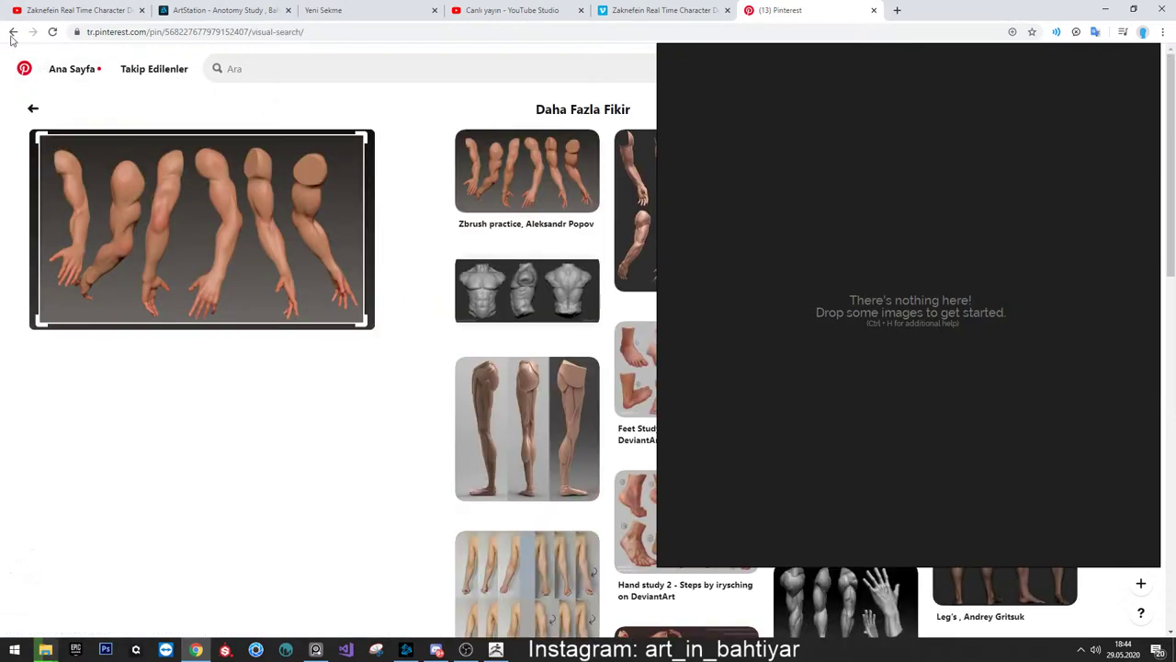
key("Escape")
scroll(358, 429, "down", 2)
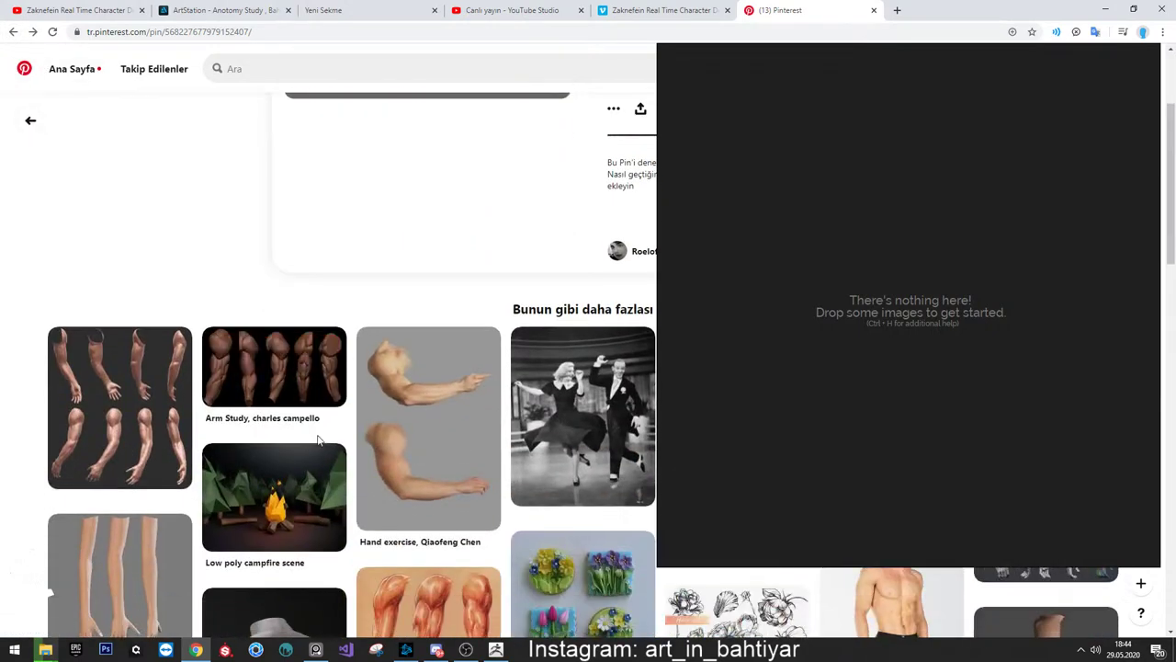
left_click(451, 419)
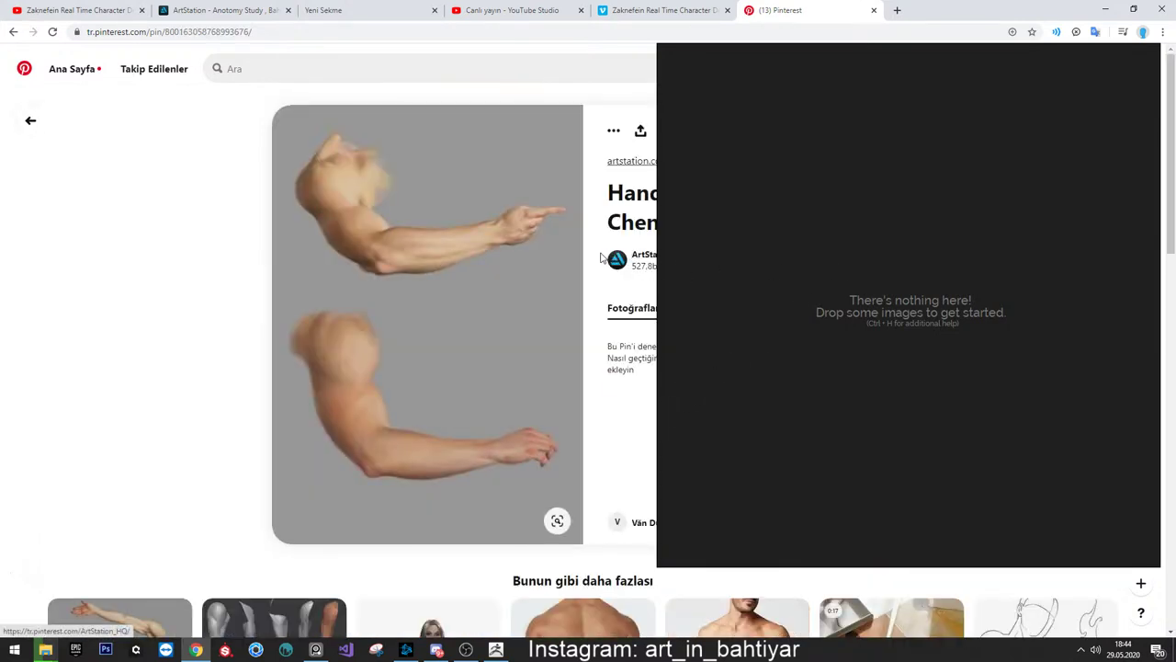
Capture the Hand exercise pin and paste it into PureRef, zooming in on it
key("ctrl+shift+i")
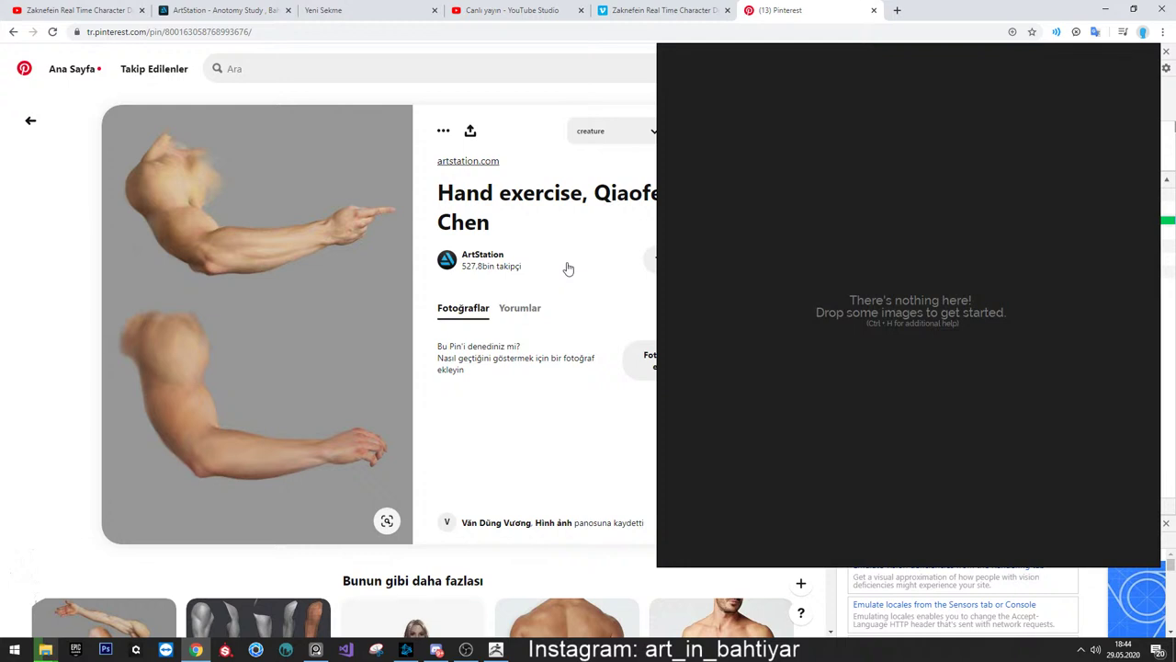
key("ctrl+v")
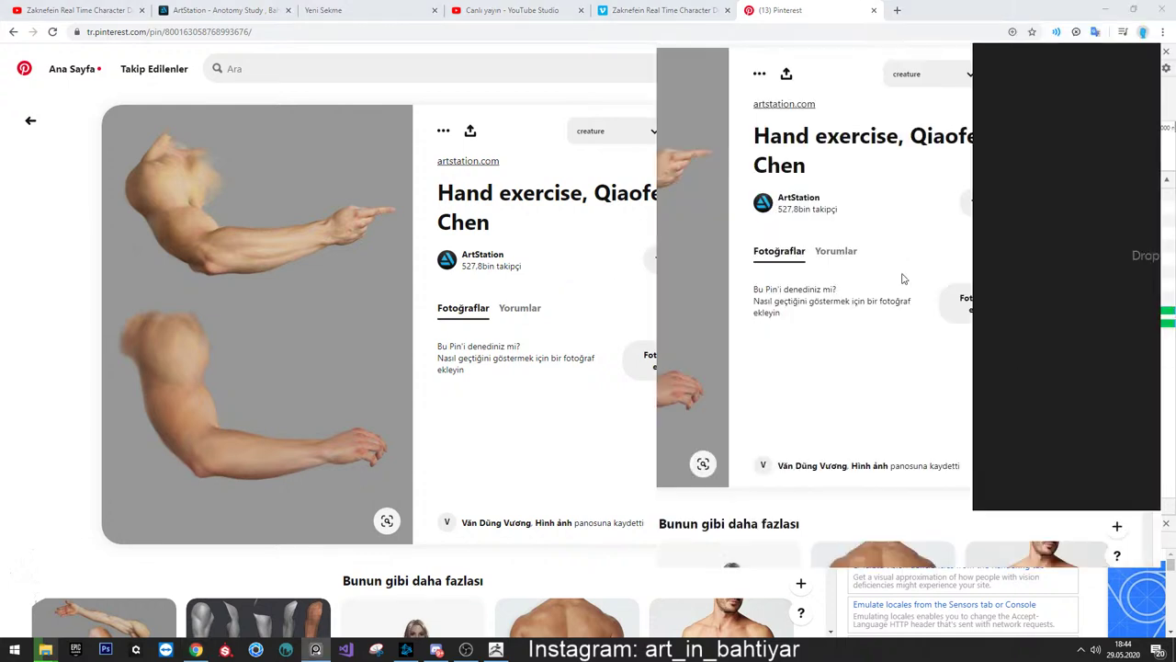
scroll(864, 296, "up", 2)
scroll(833, 288, "up", 2)
scroll(944, 261, "up", 2)
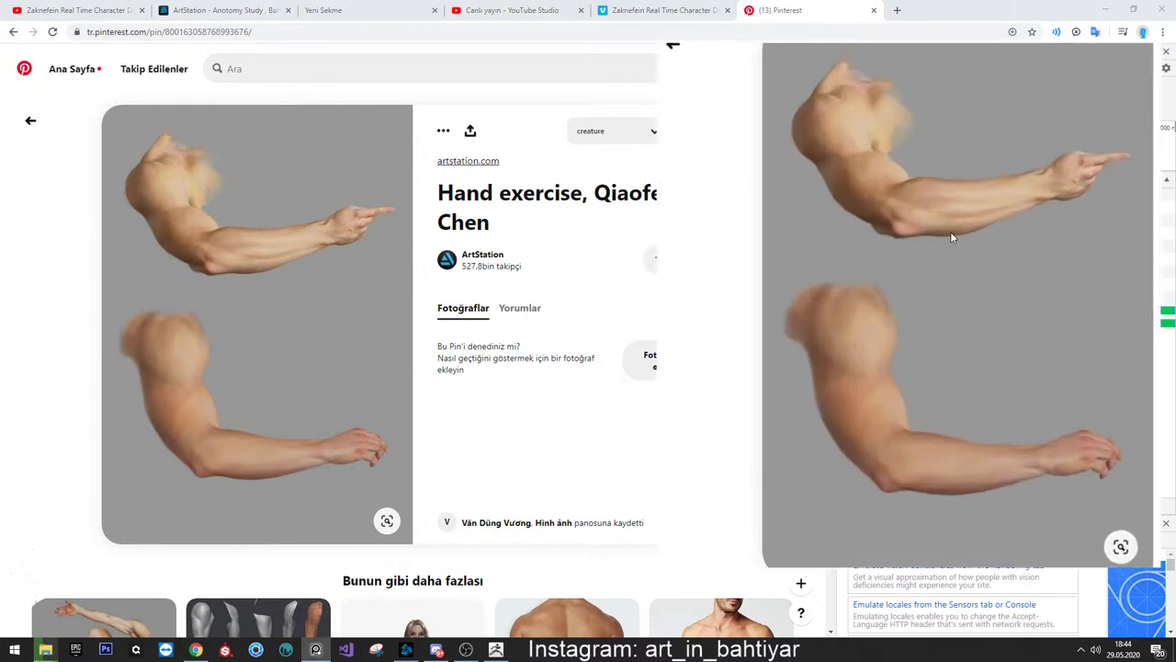
scroll(950, 239, "up", 2)
scroll(950, 242, "down", 2)
scroll(863, 234, "down", 1)
Back in ZBrush, trial-mask the forearm and clear it while reposing the arm view
key("alt+Tab")
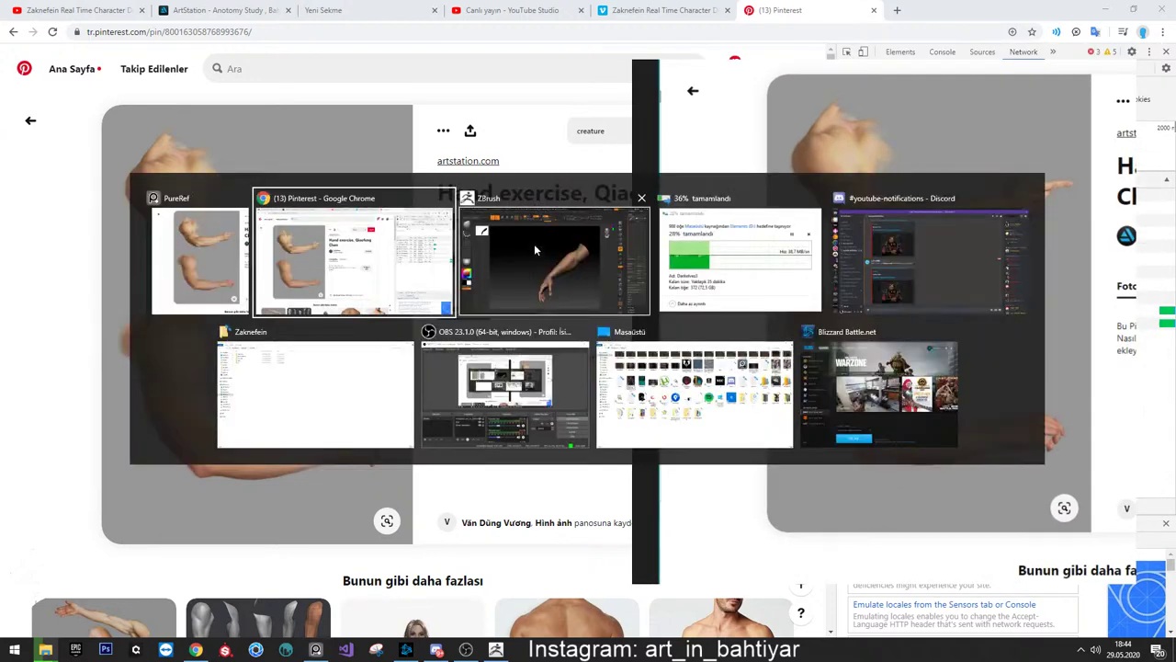
mouse_move(561, 301)
left_mouse_down()
mouse_move(357, 203)
mouse_move(408, 258)
mouse_move(402, 328)
left_mouse_up()
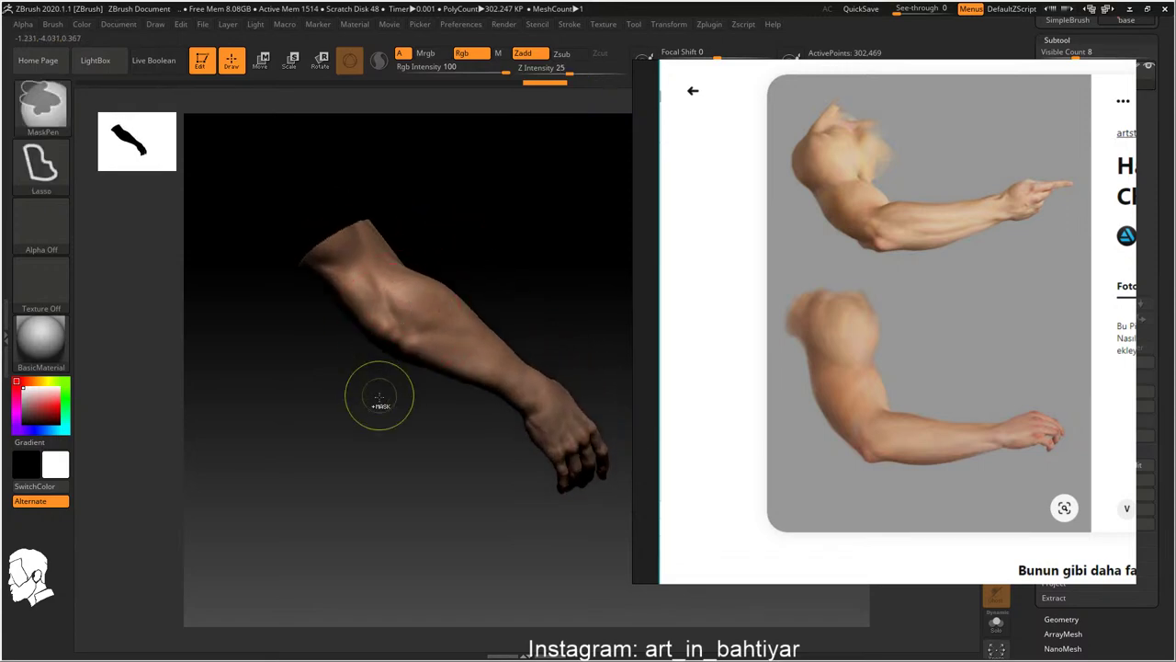
left_click_drag(414, 264, 569, 464, "ctrl")
left_click(499, 552, "ctrl")
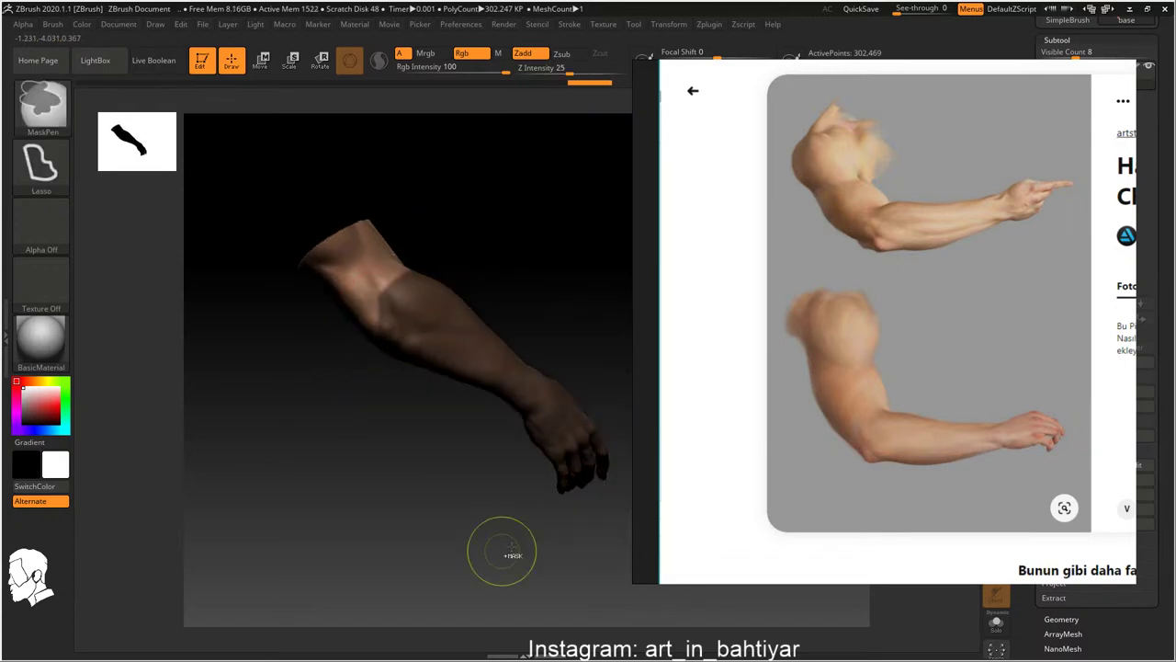
mouse_move(533, 275)
left_mouse_down()
mouse_move(470, 279)
mouse_move(530, 325)
left_mouse_up()
left_click(530, 326, "ctrl")
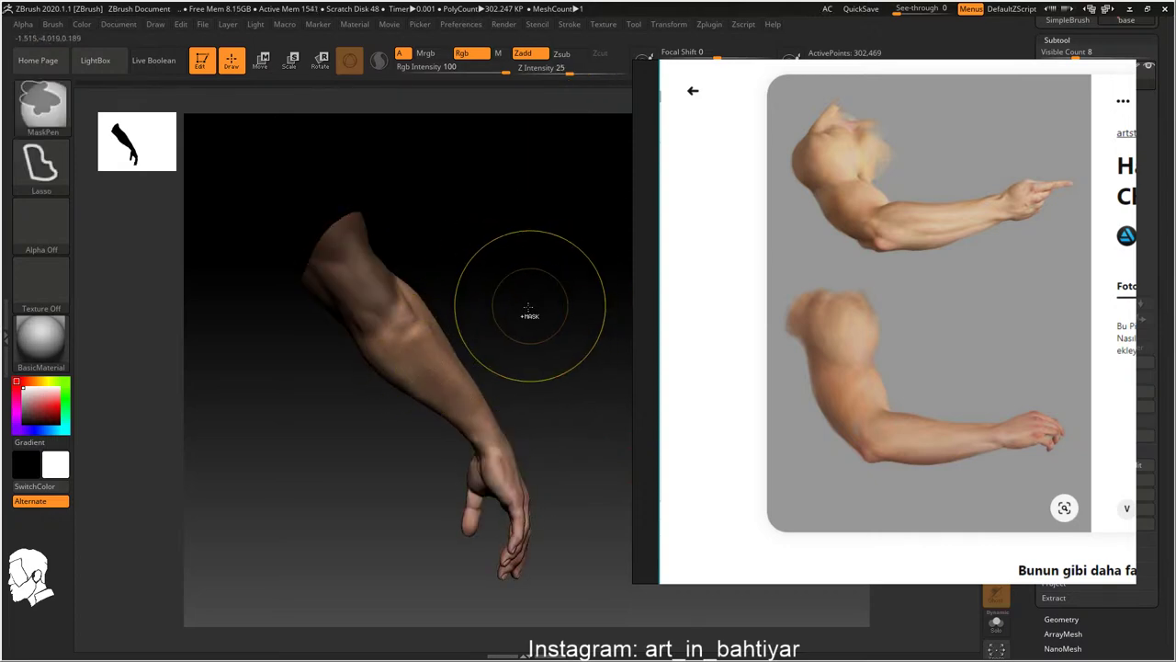
left_click(490, 321, "ctrl")
mouse_move(436, 331)
left_mouse_down()
mouse_move(445, 293)
mouse_move(524, 249)
mouse_move(515, 299)
mouse_move(406, 301)
left_mouse_up()
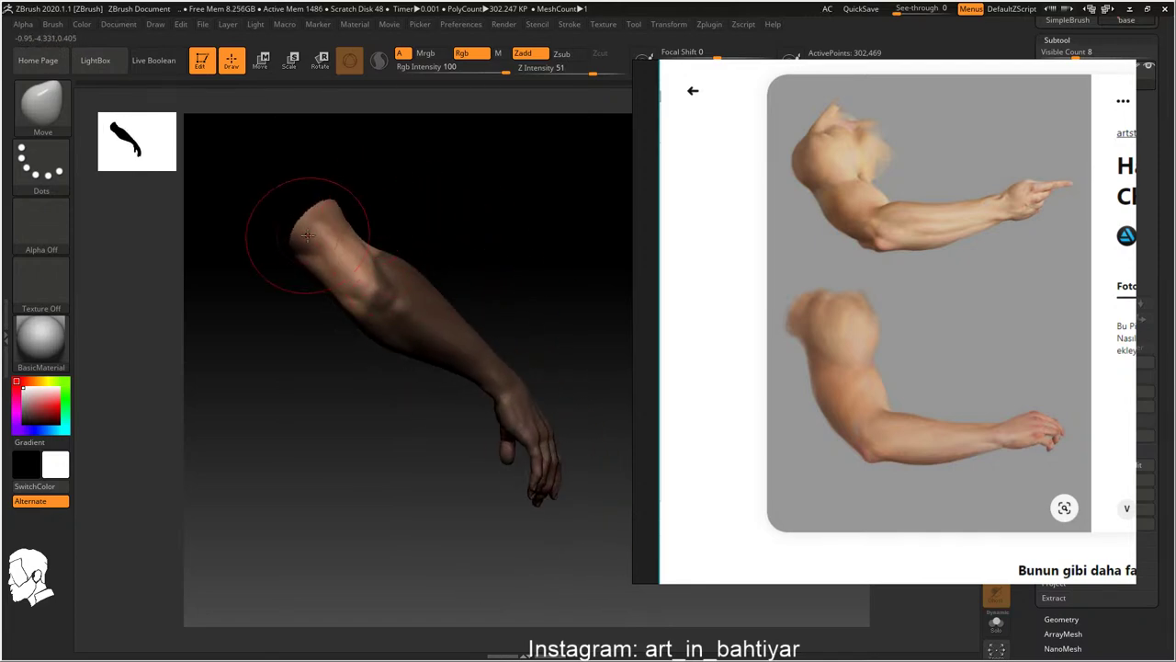
Orbit around the forearm and hand to inspect the fingers and elbow
left_click_drag(370, 265, 353, 253)
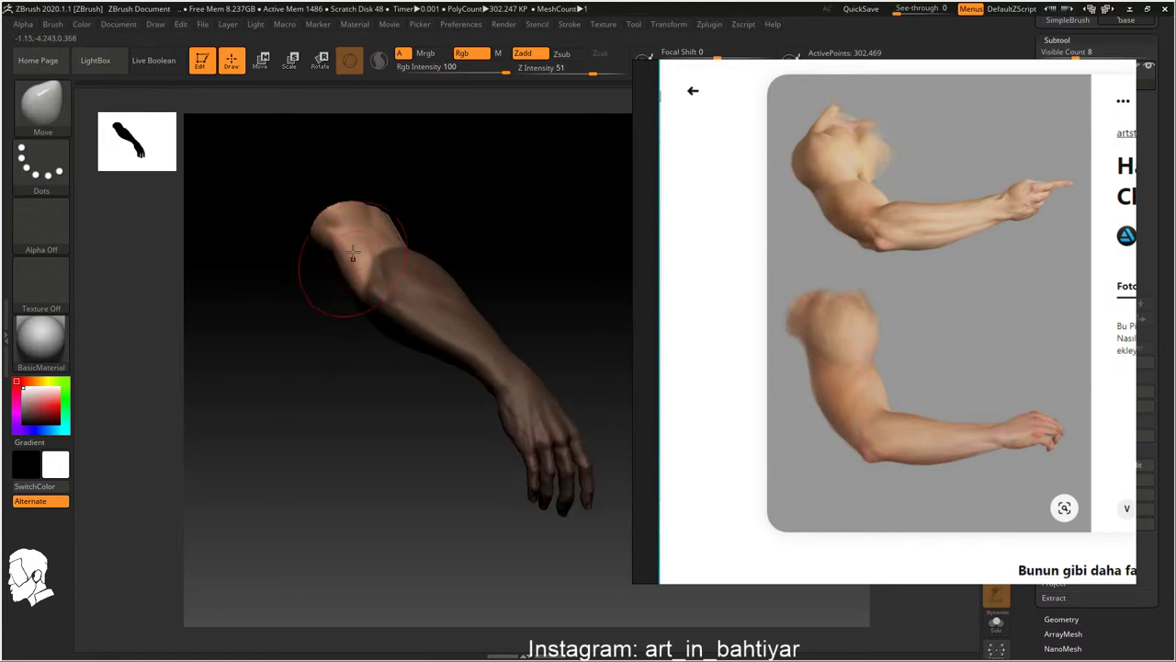
mouse_move(526, 413)
left_mouse_down()
mouse_move(336, 341)
mouse_move(401, 396)
left_mouse_up()
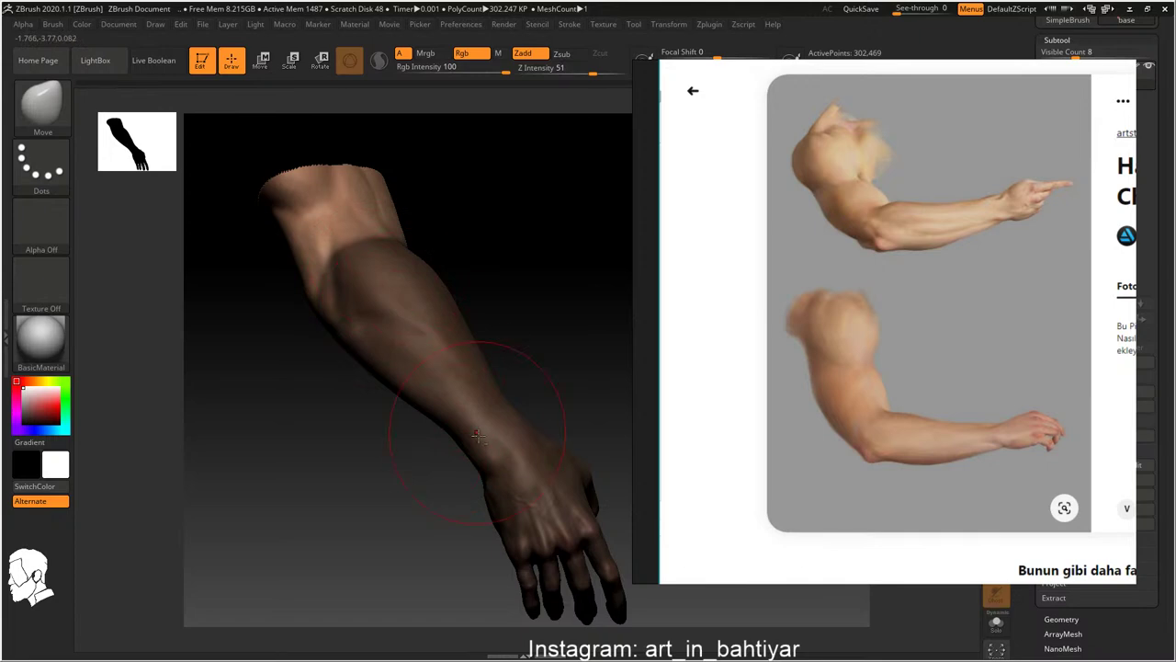
mouse_move(477, 436)
left_mouse_down()
mouse_move(407, 284)
mouse_move(393, 187)
left_mouse_up()
mouse_move(507, 258)
left_mouse_down()
mouse_move(380, 223)
mouse_move(429, 327)
left_mouse_up()
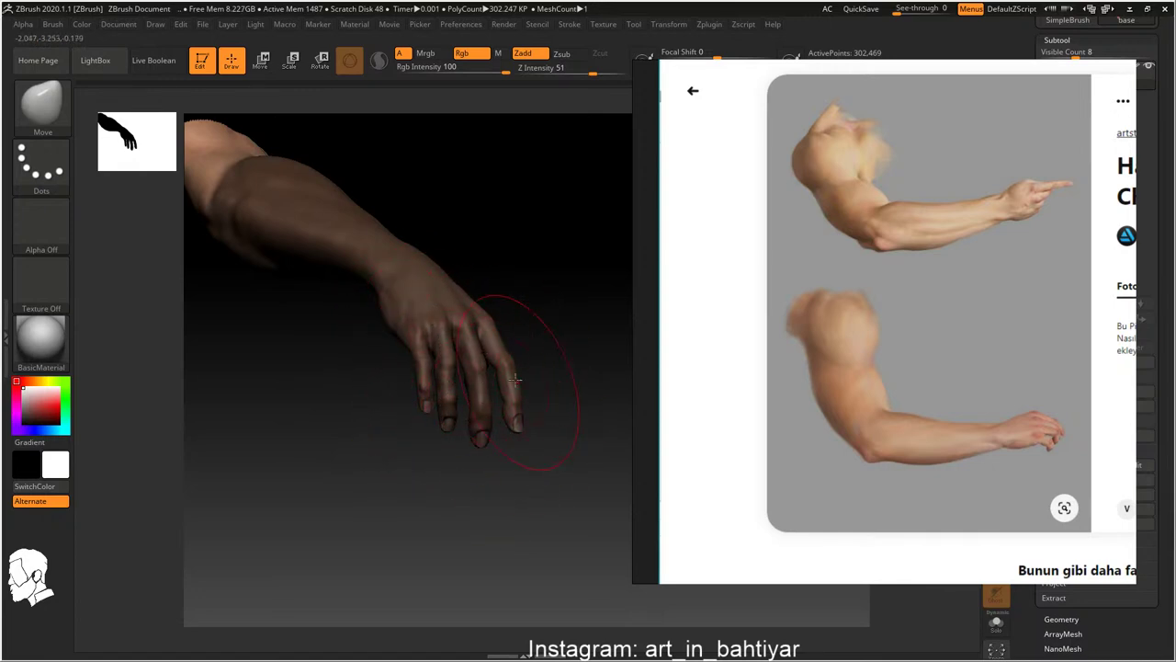
left_click_drag(516, 379, 502, 366)
right_click_drag(522, 414, 522, 405, "ctrl")
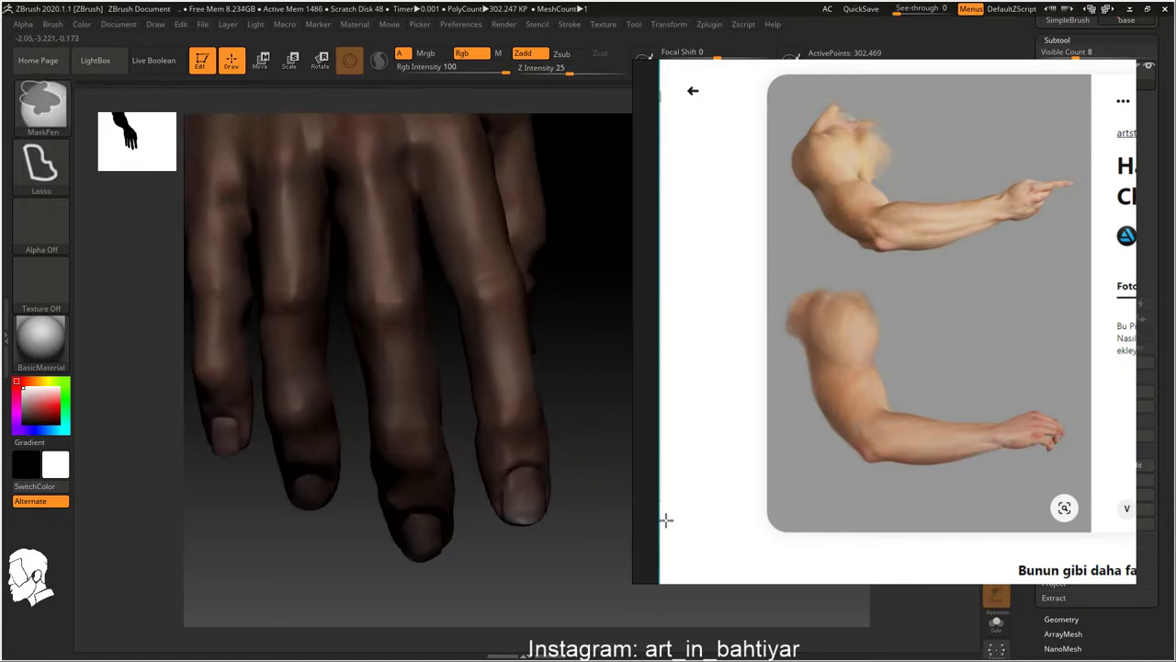
right_click_drag(467, 339, 441, 321)
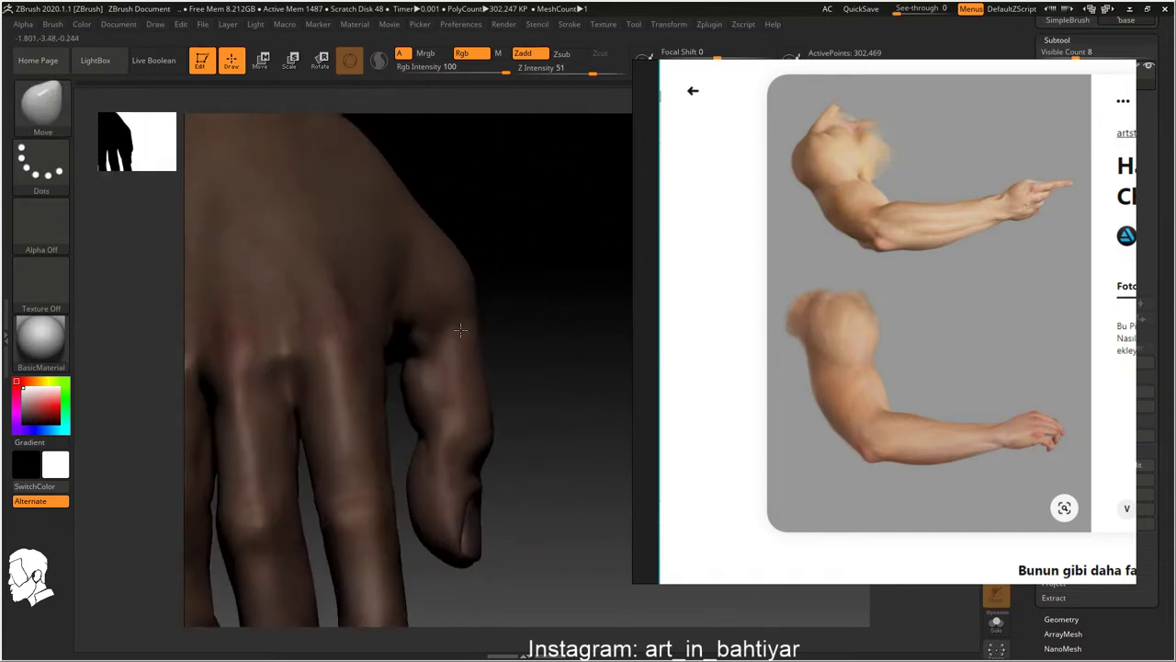
mouse_move(487, 466)
right_mouse_down()
mouse_move(455, 390)
mouse_move(467, 426)
mouse_move(421, 367)
mouse_move(432, 368)
mouse_move(423, 394)
mouse_move(431, 318)
mouse_move(489, 382)
right_mouse_up()
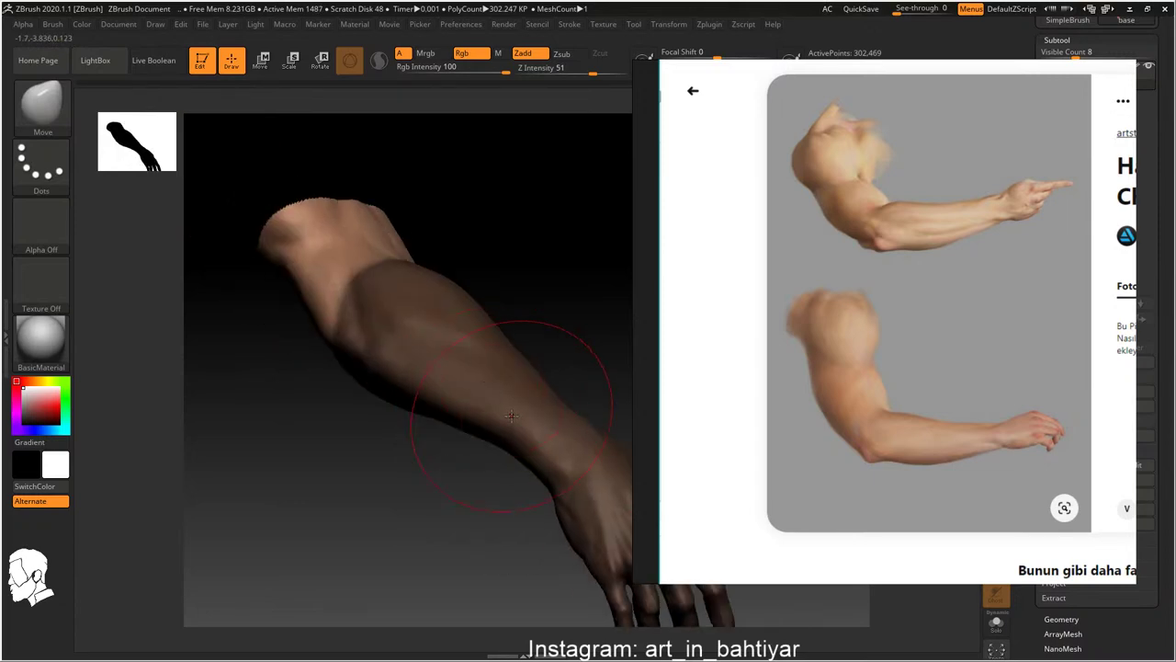
mouse_move(474, 340)
right_mouse_down()
mouse_move(432, 339)
mouse_move(349, 281)
mouse_move(435, 326)
right_mouse_up()
mouse_move(455, 381)
right_mouse_down()
mouse_move(477, 258)
mouse_move(559, 291)
right_mouse_up()
right_click_drag(497, 401, 396, 328, "alt")
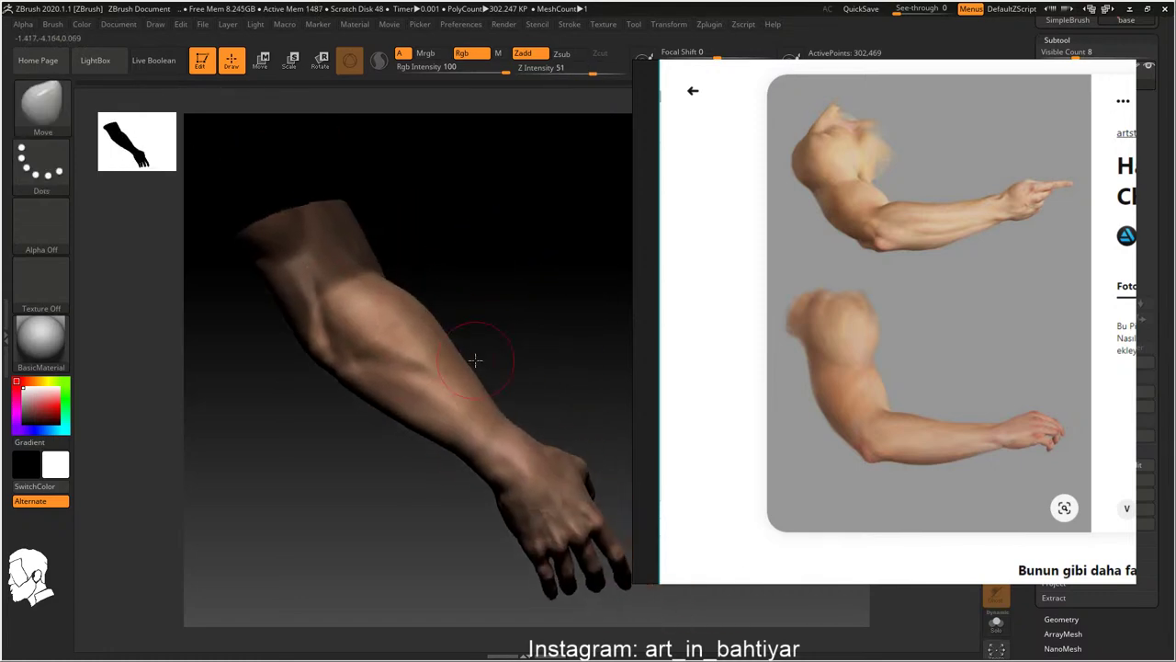
Mask the forearm and hand, invert the mask, and switch to Transpose Move
left_click(550, 262, "ctrl")
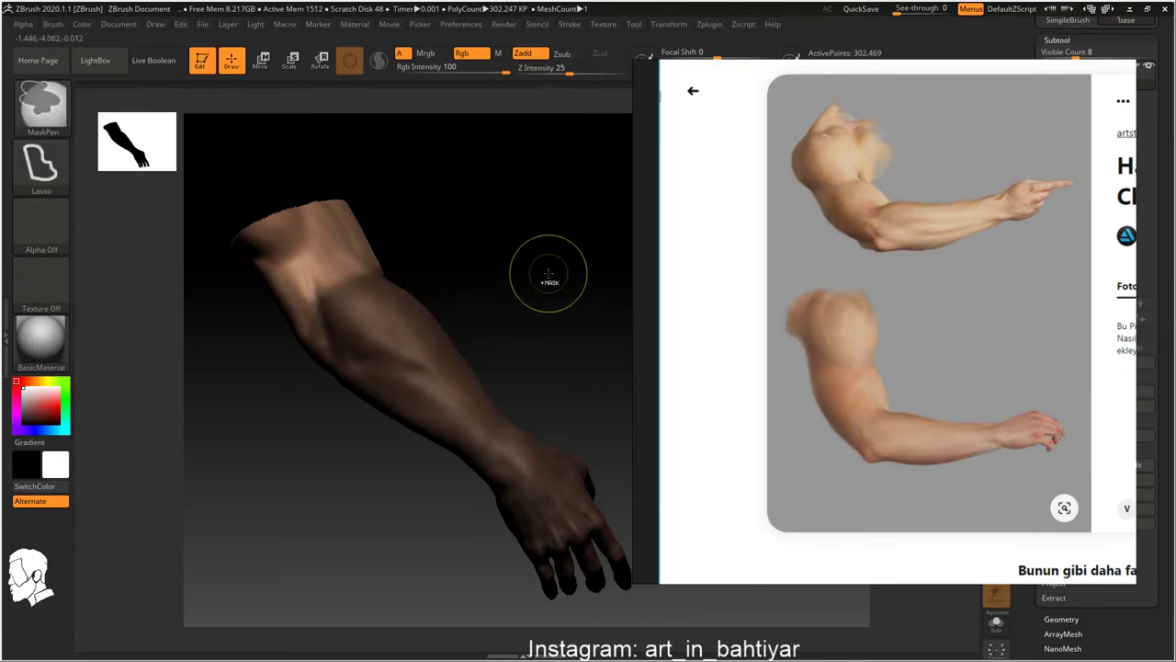
left_click(486, 309, "ctrl")
key("w")
left_click_drag(499, 303, 449, 294)
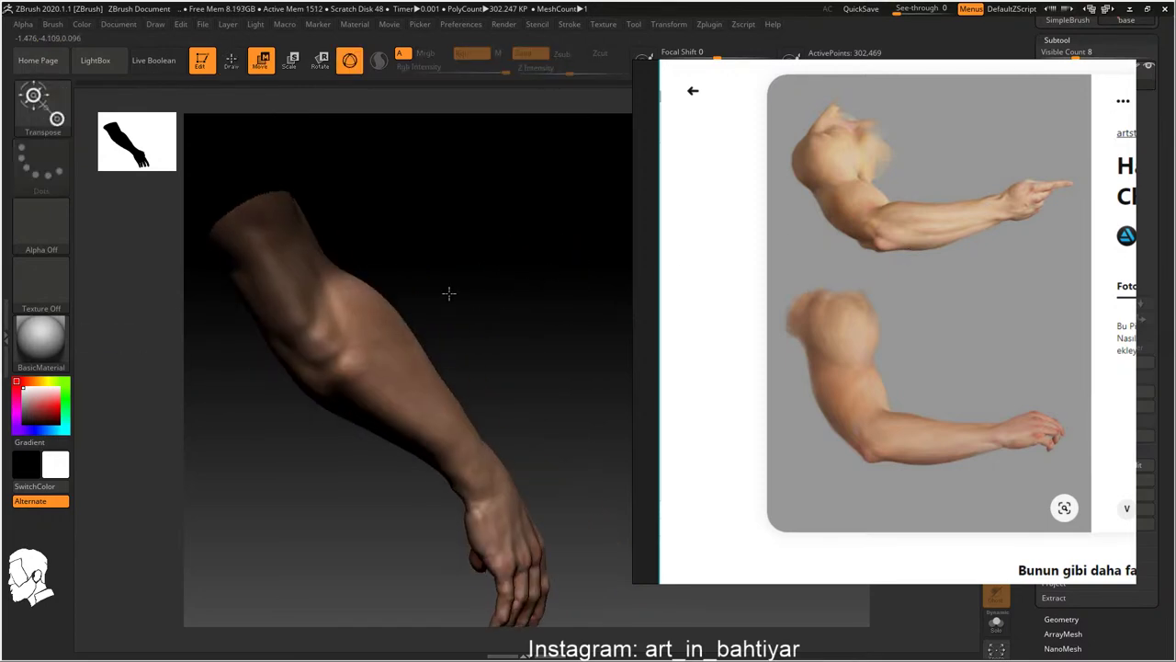
Rotate the forearm at the elbow with the Transpose gizmo until horizontal, then resume sculpting
left_click(317, 333)
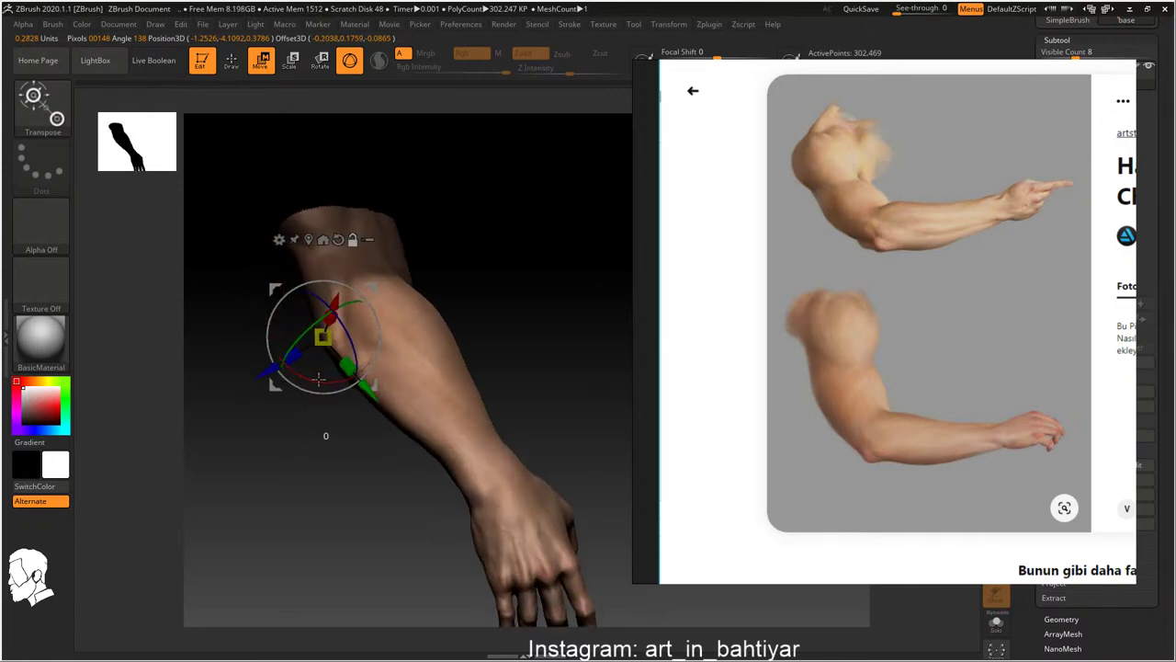
mouse_move(308, 378)
left_mouse_down()
mouse_move(379, 377)
mouse_move(386, 285)
mouse_move(367, 327)
left_mouse_up()
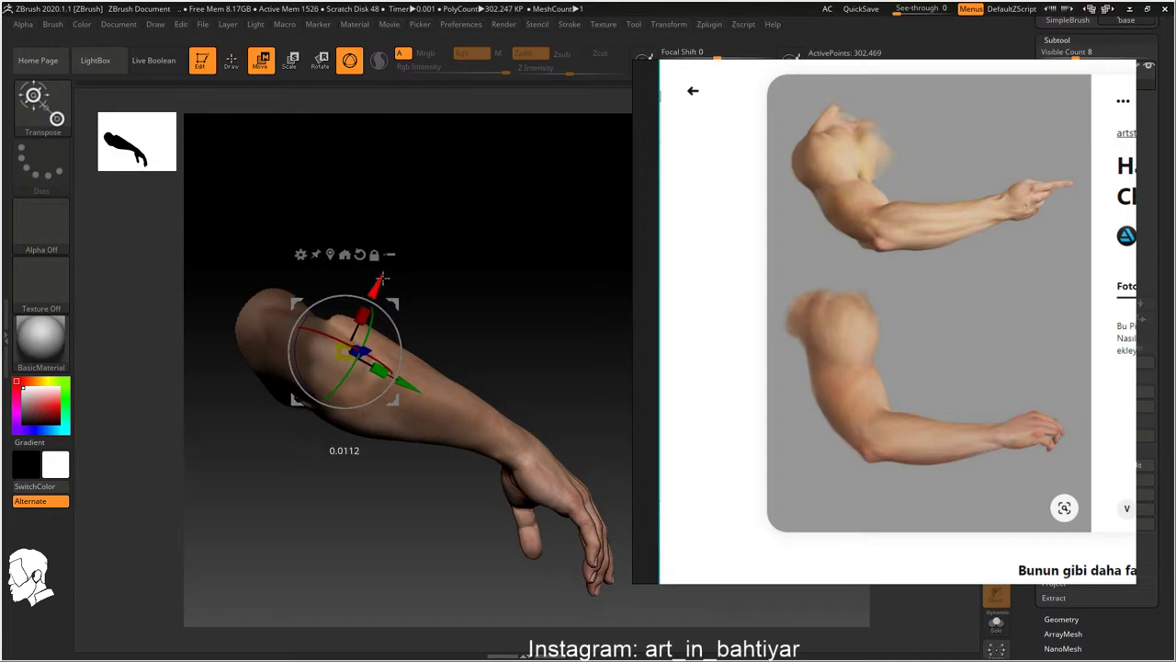
key("q")
mouse_move(367, 326)
right_mouse_down()
mouse_move(337, 309)
mouse_move(385, 312)
mouse_move(449, 342)
mouse_move(512, 401)
mouse_move(478, 368)
mouse_move(306, 321)
right_mouse_up()
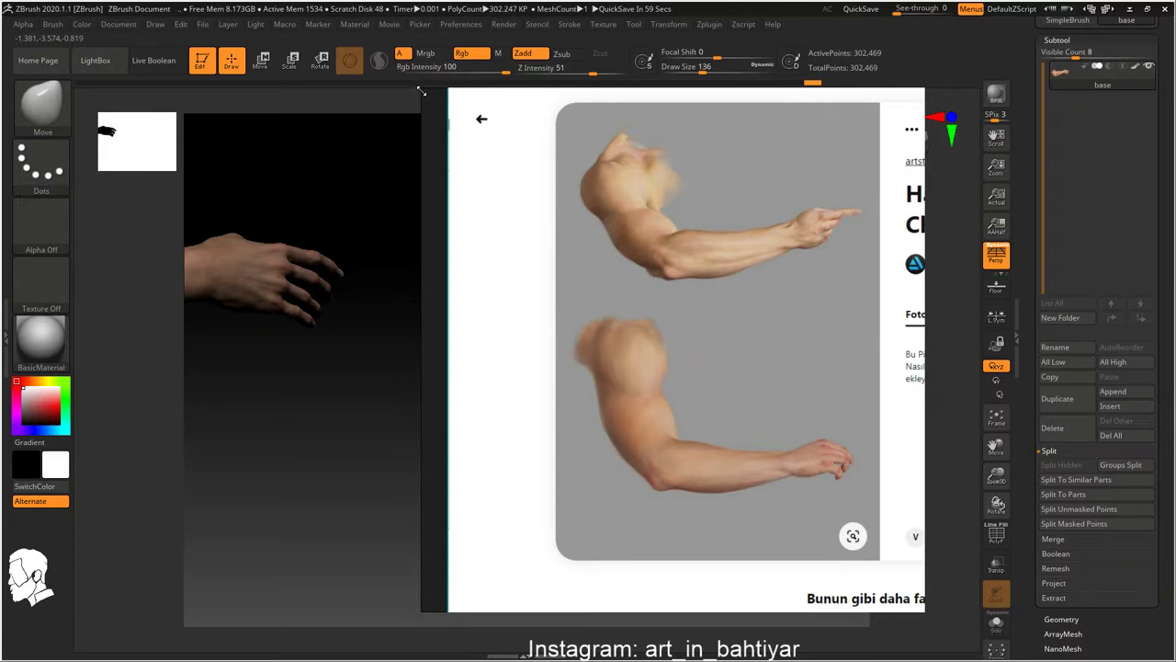
Shrink the PureRef board so the two arm photos sit beside the sculpt, and hide the subtool list
left_click_drag(421, 91, 579, 221)
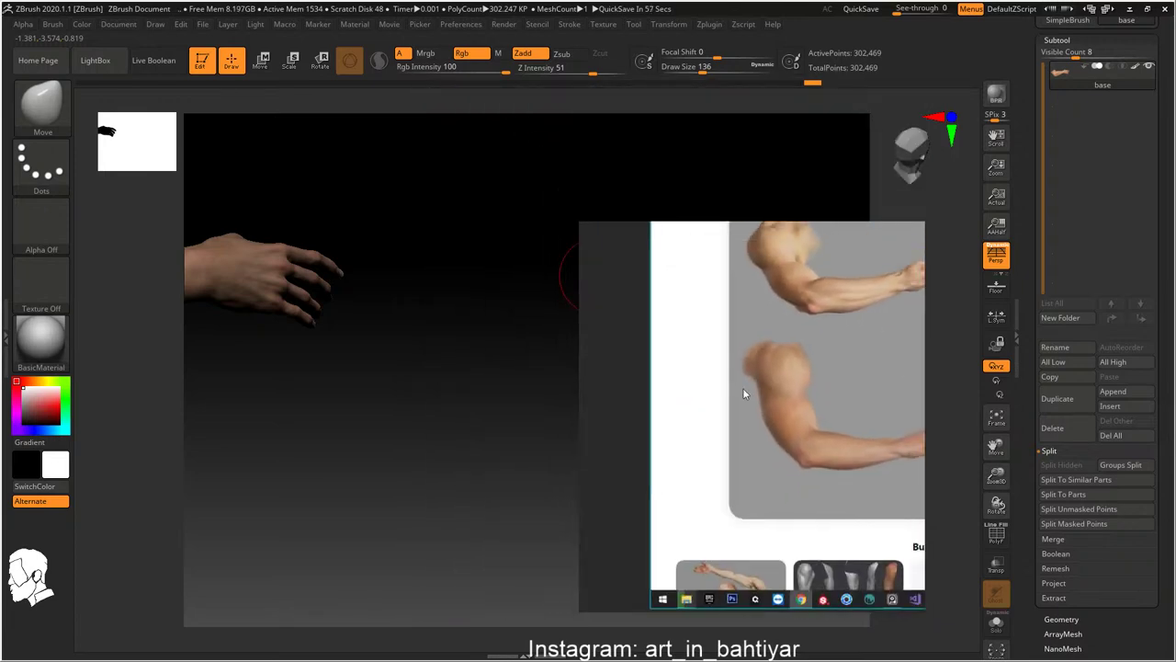
left_click_drag(583, 226, 644, 296)
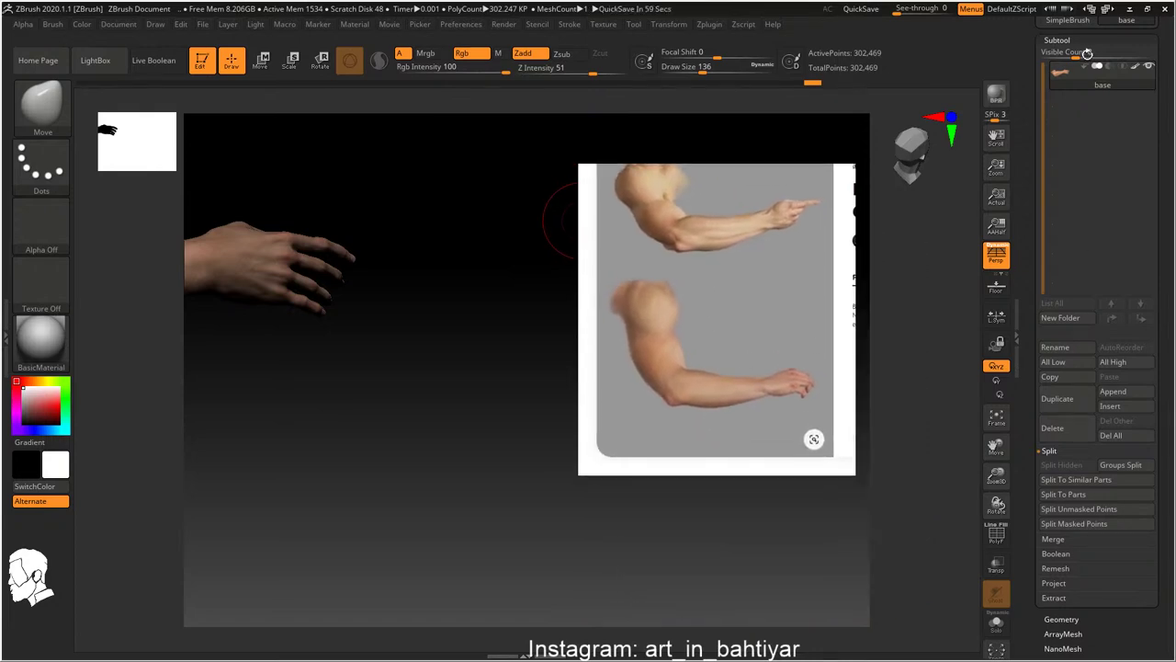
left_click(1057, 39)
mouse_move(402, 260)
left_mouse_down()
mouse_move(415, 293)
mouse_move(446, 266)
left_mouse_up()
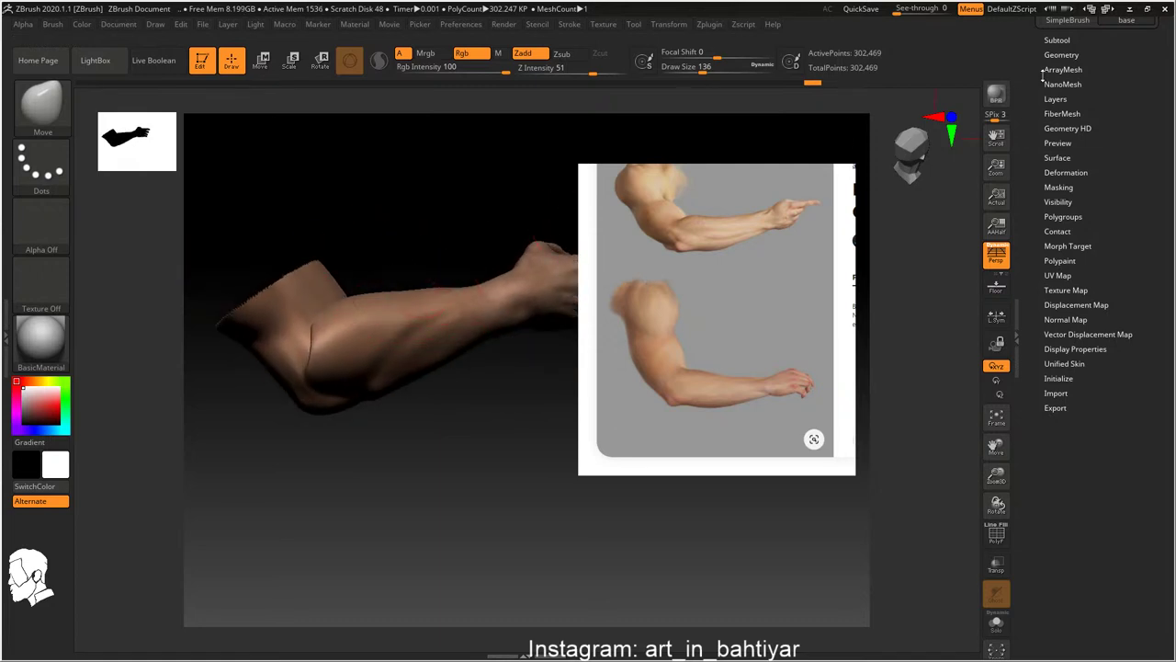
DynaMesh the arm at resolution 384, bringing it to 52,890 active points
left_click(1061, 54)
left_click(1059, 259)
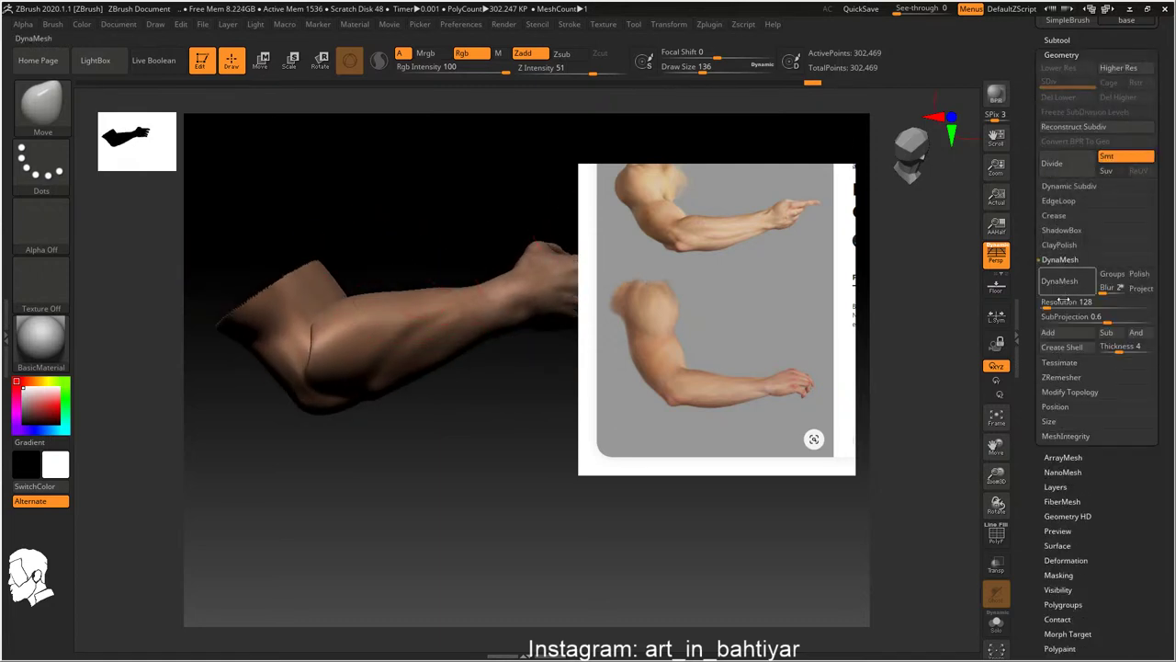
left_click(1061, 285)
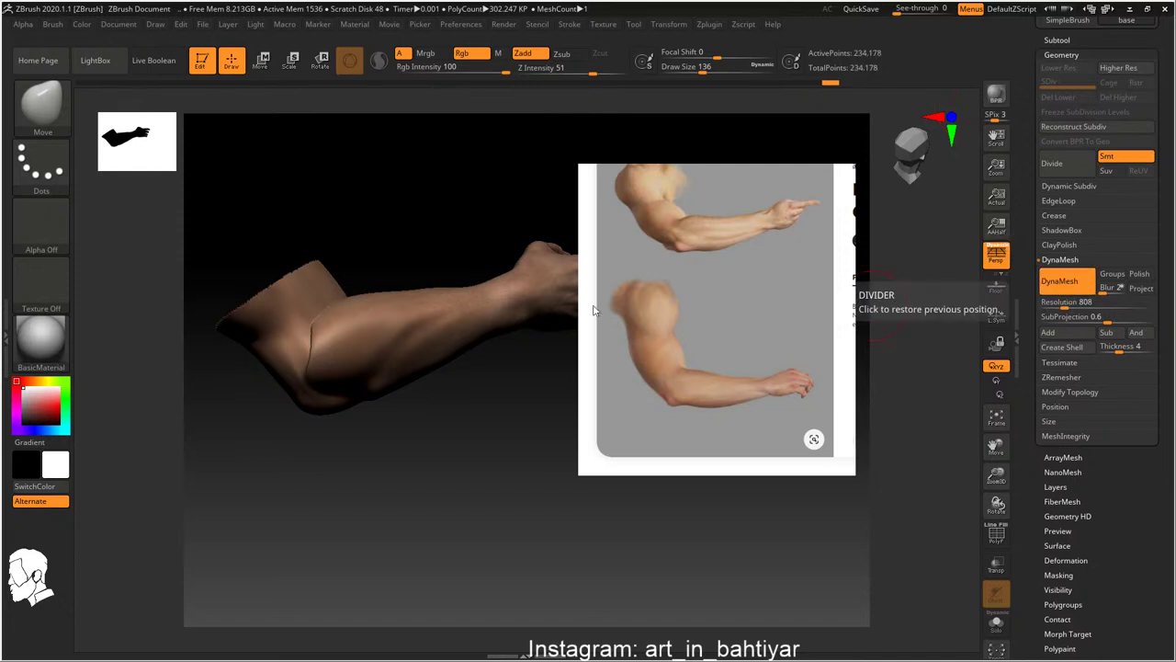
left_click(1061, 289)
left_click(1057, 303)
type("384")
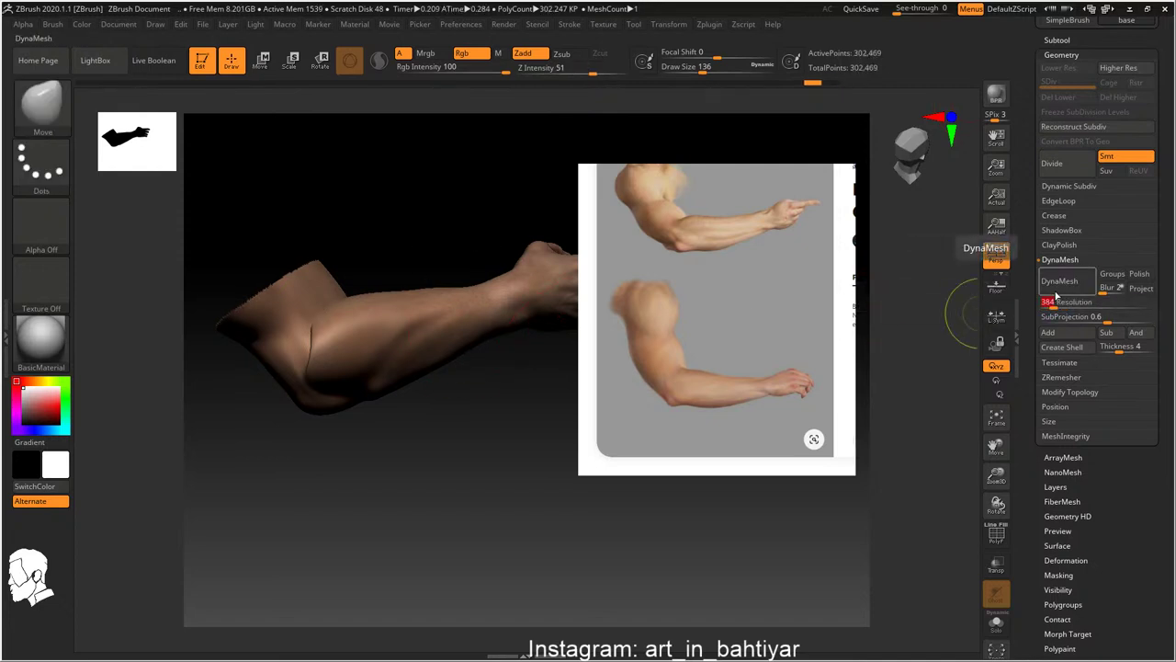
left_click(1060, 280)
mouse_move(478, 414)
left_mouse_down()
mouse_move(363, 294)
mouse_move(399, 305)
mouse_move(358, 303)
left_mouse_up()
Switch to the Move brush, adjust its size and zoom in on the cut end
key("b")
key("m")
key("v")
key("s")
mouse_move(397, 345)
left_mouse_down()
mouse_move(340, 288)
mouse_move(368, 318)
left_mouse_up()
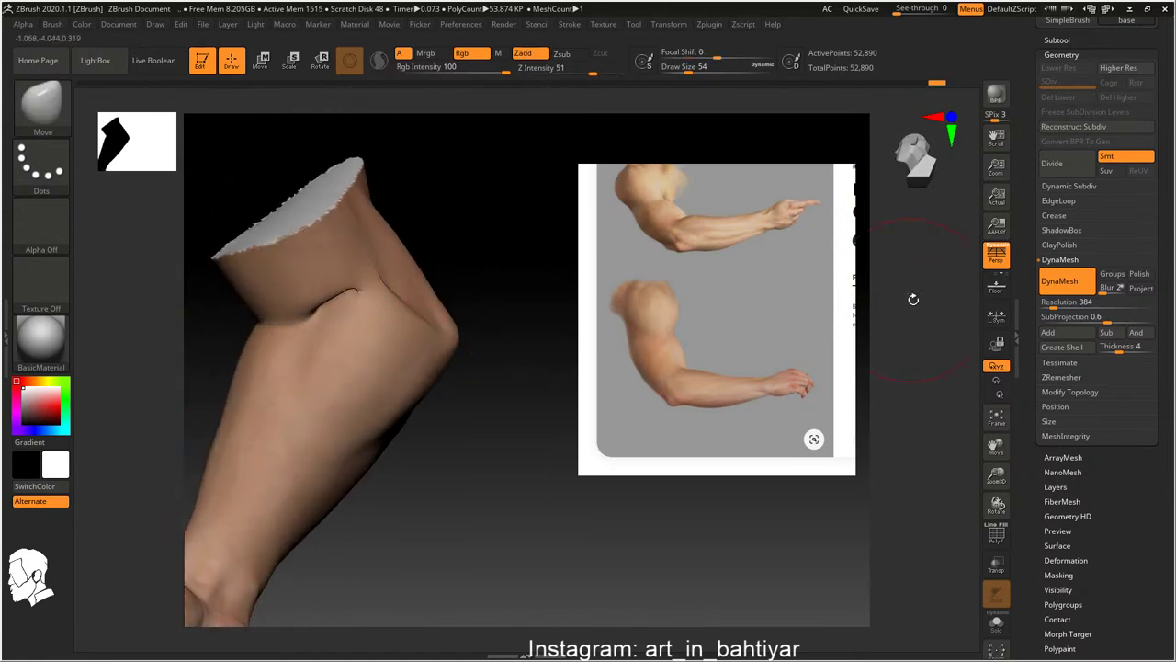
Pull the elbow into shape and re-DynaMesh the arm to even out the mesh
left_click(1059, 280)
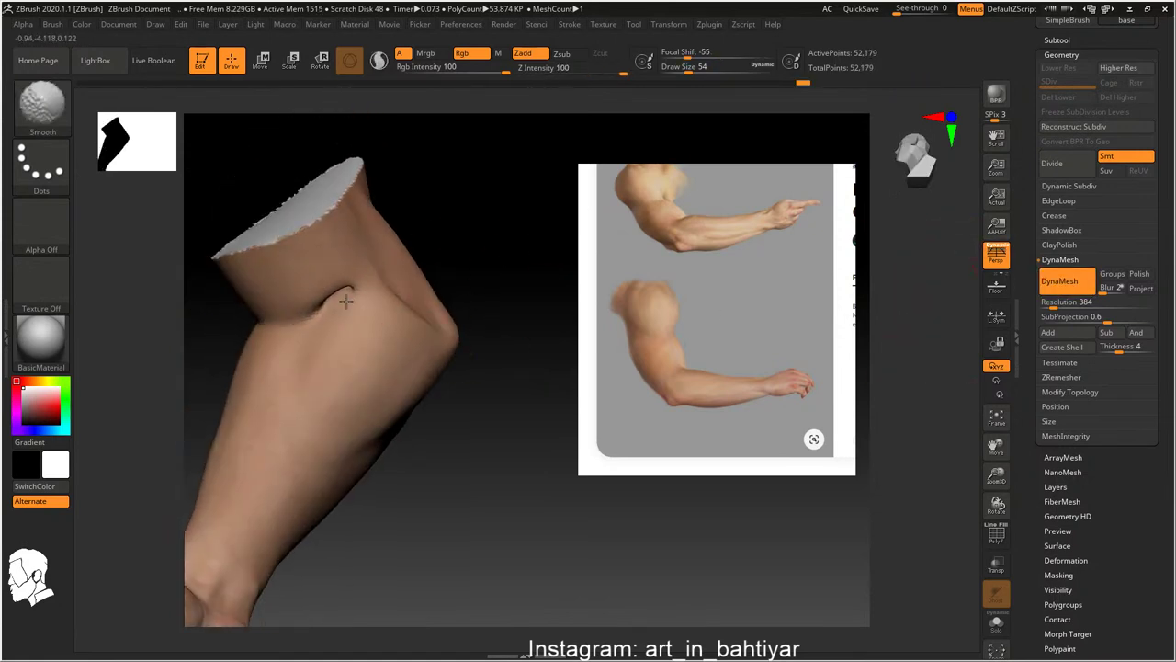
left_click(1060, 281)
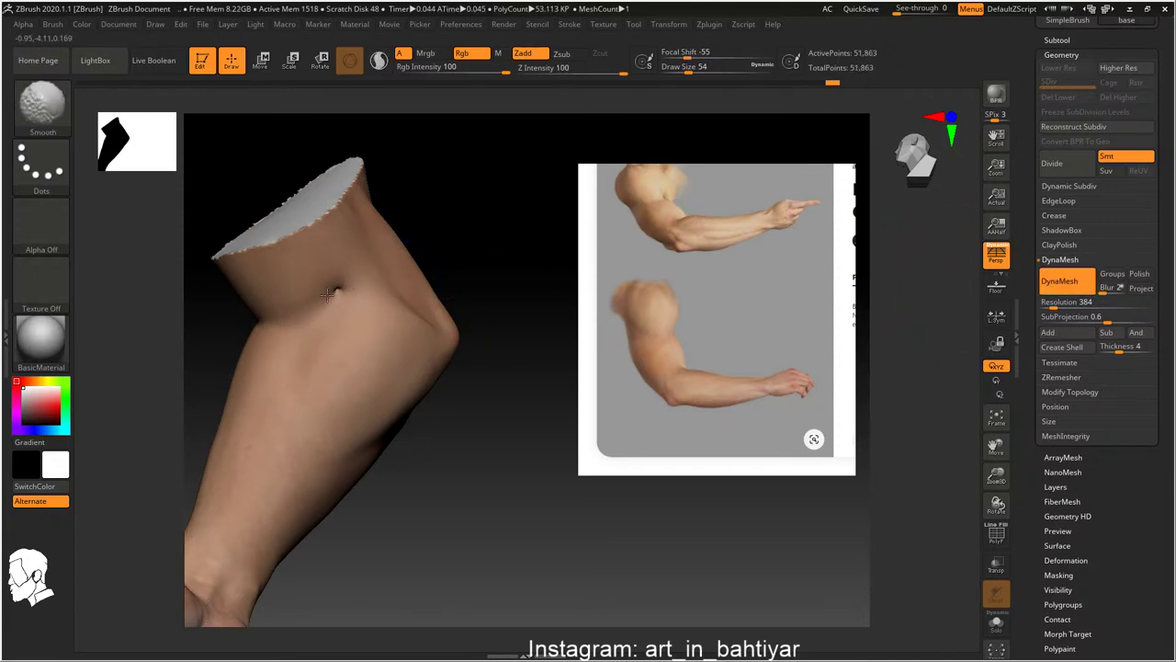
mouse_move(487, 303)
left_mouse_down()
mouse_move(420, 288)
mouse_move(441, 303)
mouse_move(542, 292)
left_mouse_up()
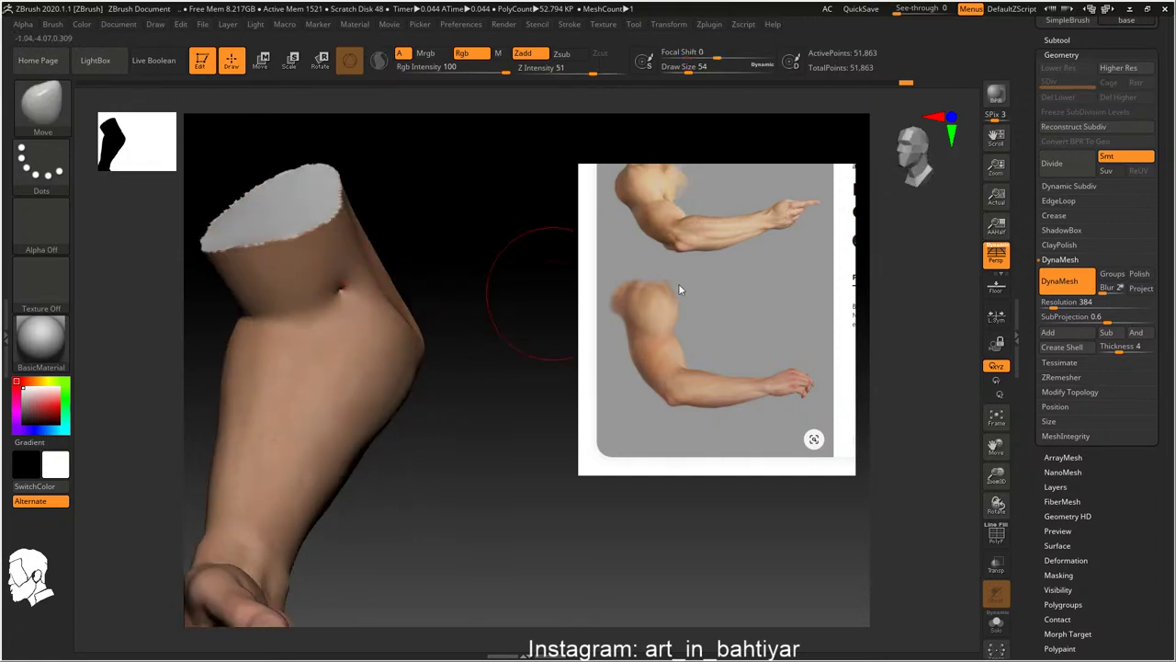
left_click(1060, 280)
mouse_move(453, 270)
left_mouse_down()
mouse_move(434, 287)
mouse_move(436, 334)
left_mouse_up()
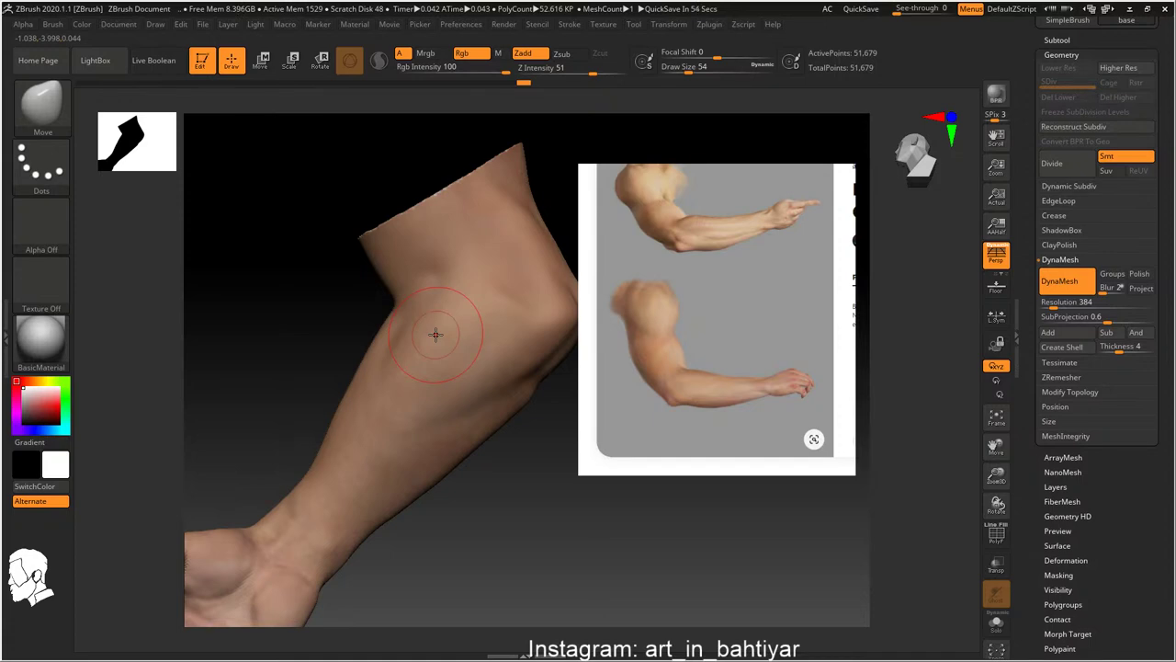
Move in closer on the arm and select the ClayBuildup brush
right_click_drag(435, 334, 429, 305)
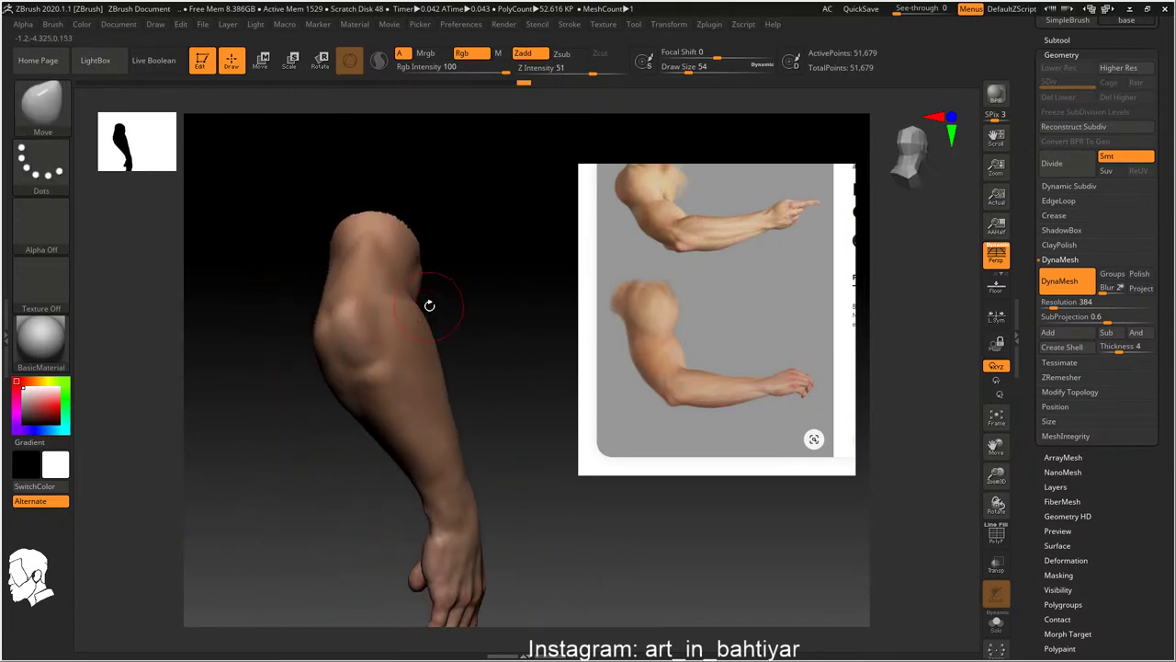
right_click_drag(429, 305, 381, 322)
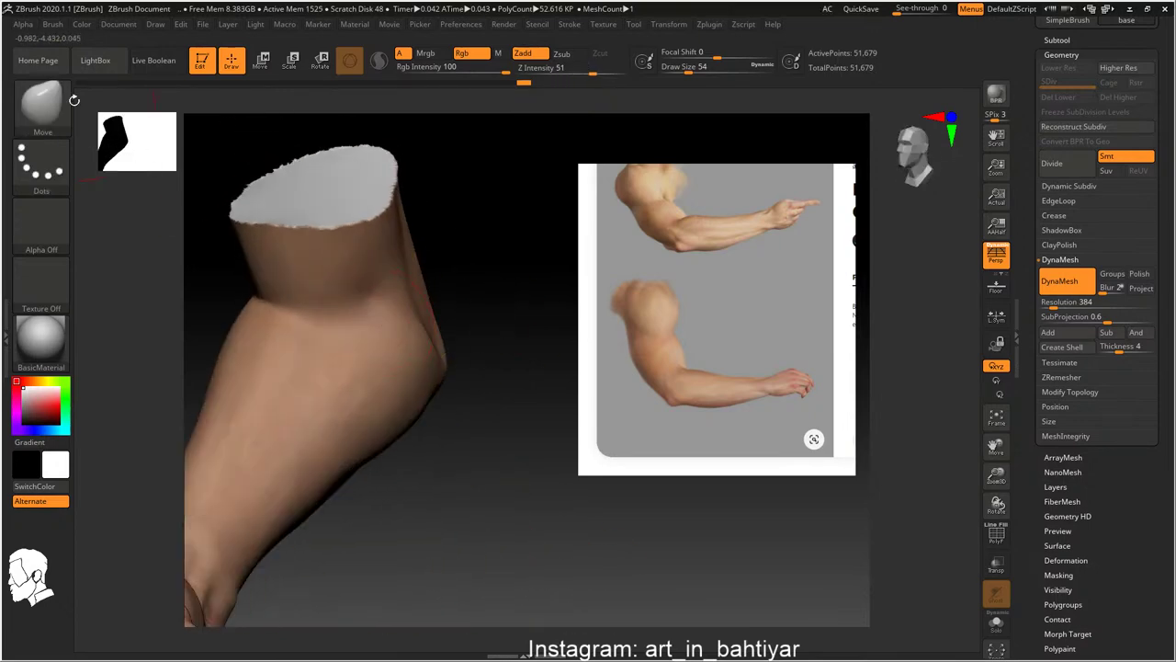
left_click(42, 101)
left_click(105, 136)
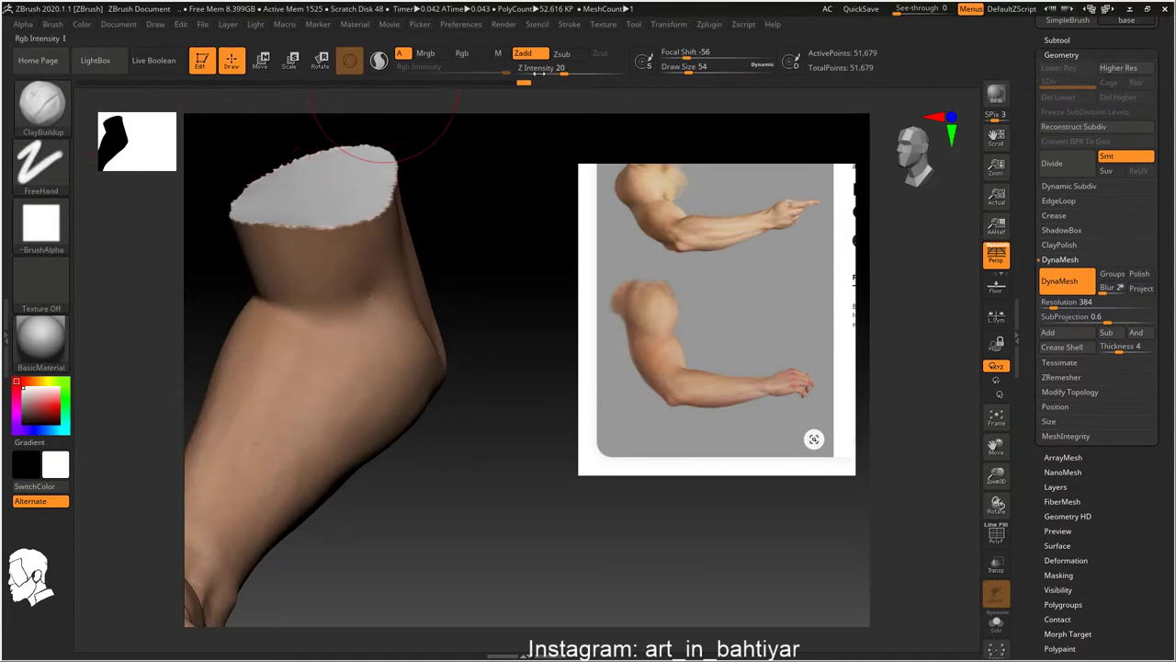
Lower the ClayBuildup Z Intensity to 4, turning the arm to a side-on view
left_click_drag(540, 73, 520, 71)
right_click_drag(413, 330, 405, 285)
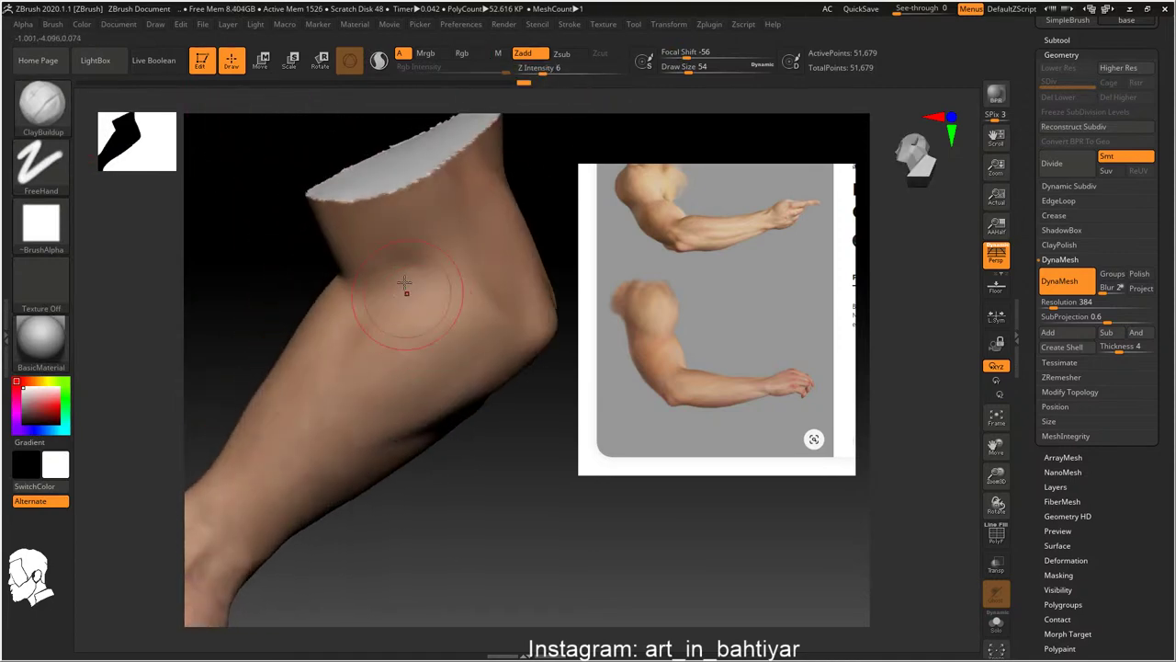
left_click_drag(524, 81, 518, 81)
mouse_move(528, 132)
right_mouse_down()
mouse_move(456, 154)
mouse_move(459, 283)
mouse_move(518, 269)
mouse_move(451, 215)
mouse_move(524, 223)
mouse_move(558, 269)
mouse_move(371, 268)
mouse_move(329, 344)
right_mouse_up()
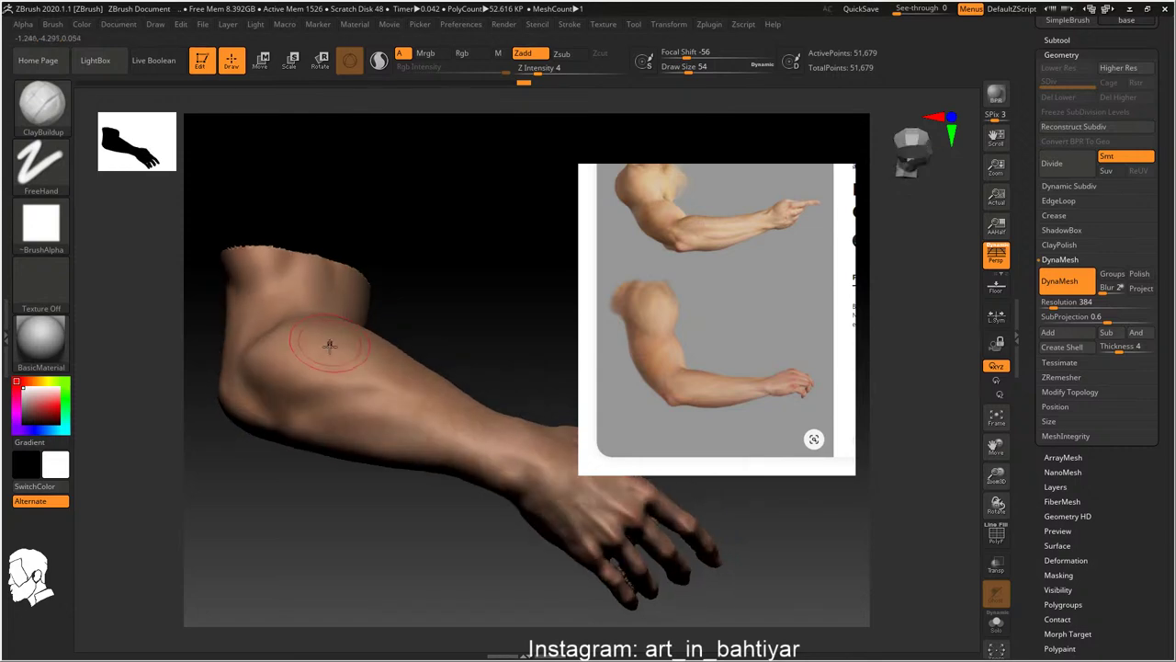
mouse_move(394, 420)
right_mouse_down("shift")
mouse_move(431, 368)
mouse_move(407, 345)
mouse_move(330, 321)
mouse_move(349, 304)
mouse_move(340, 317)
mouse_move(355, 329)
mouse_move(315, 301)
mouse_move(324, 394)
mouse_move(389, 334)
mouse_move(318, 303)
mouse_move(349, 310)
mouse_move(376, 345)
mouse_move(372, 378)
mouse_move(389, 386)
right_mouse_up("shift")
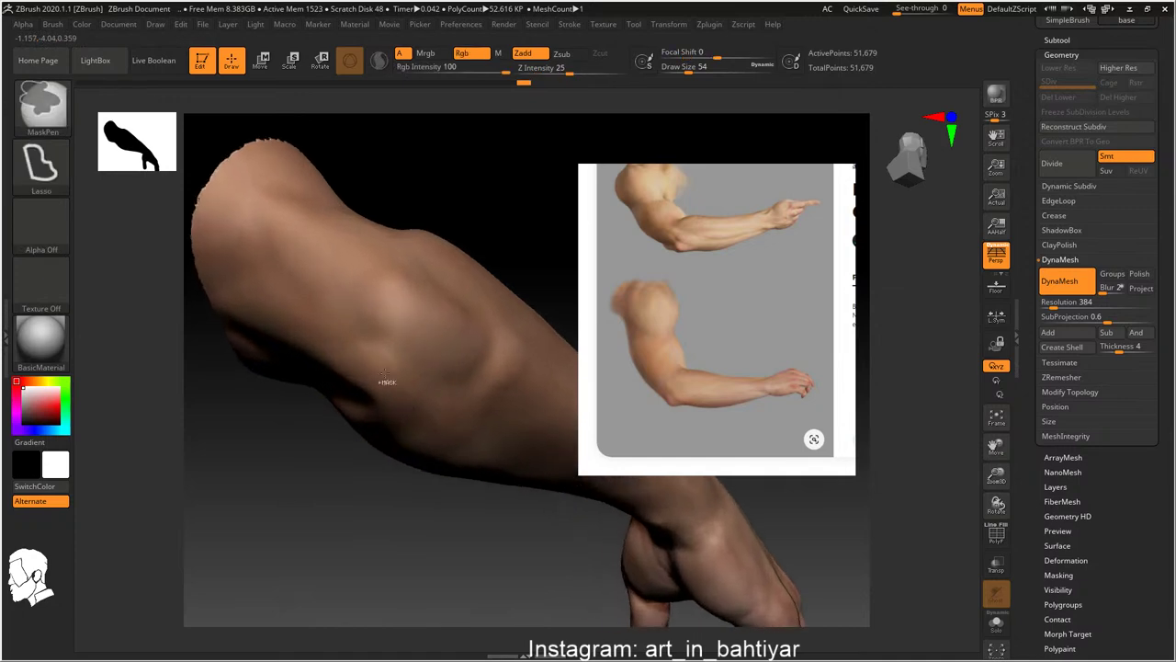
Set the brush draw size to 18 and build up and smooth the elbow forms
key("s")
mouse_move(376, 376)
left_mouse_down()
mouse_move(363, 377)
mouse_move(372, 383)
left_mouse_up()
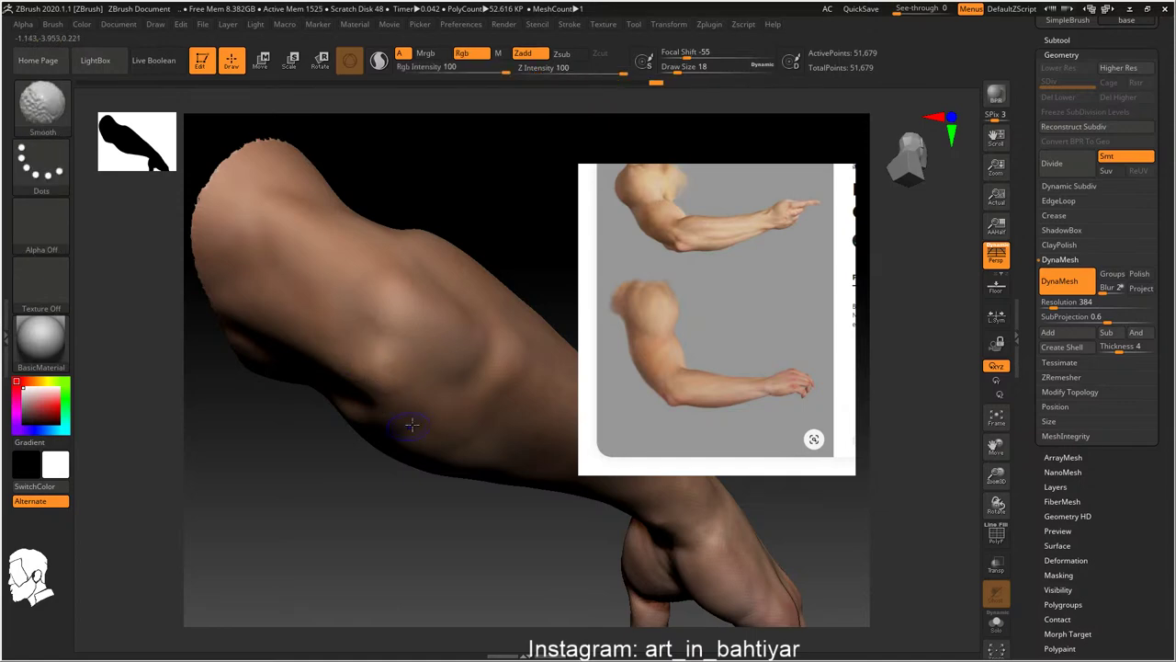
left_click_drag(410, 425, 423, 331)
key("b")
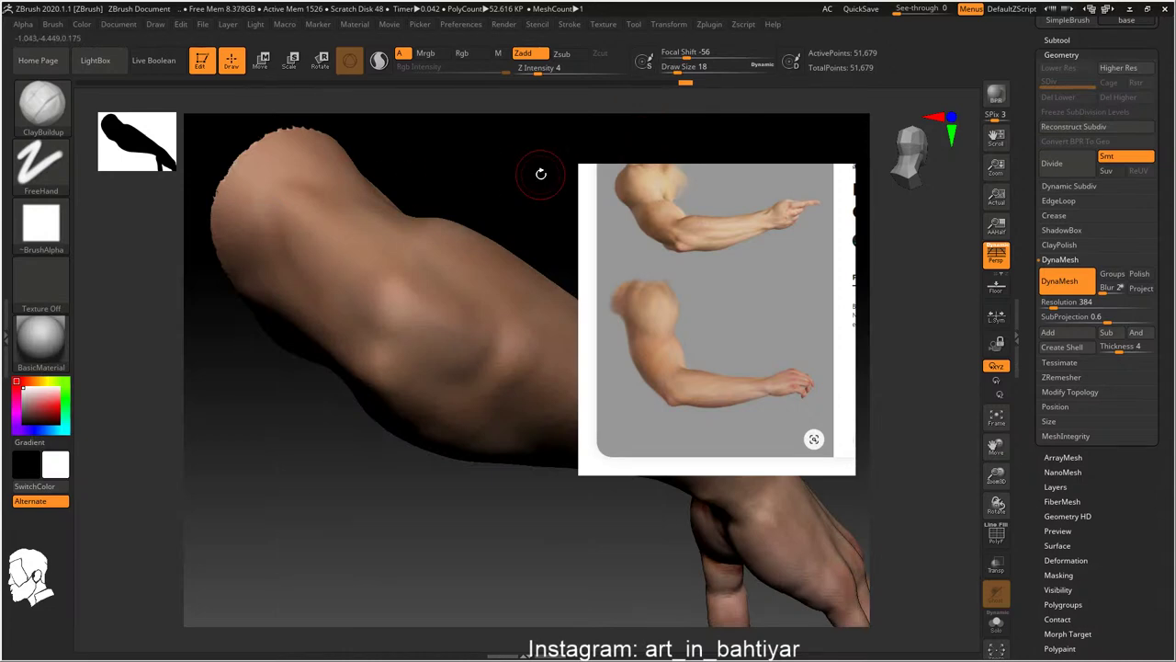
mouse_move(479, 235)
left_mouse_down()
mouse_move(401, 230)
mouse_move(394, 248)
mouse_move(480, 273)
mouse_move(669, 236)
left_mouse_up()
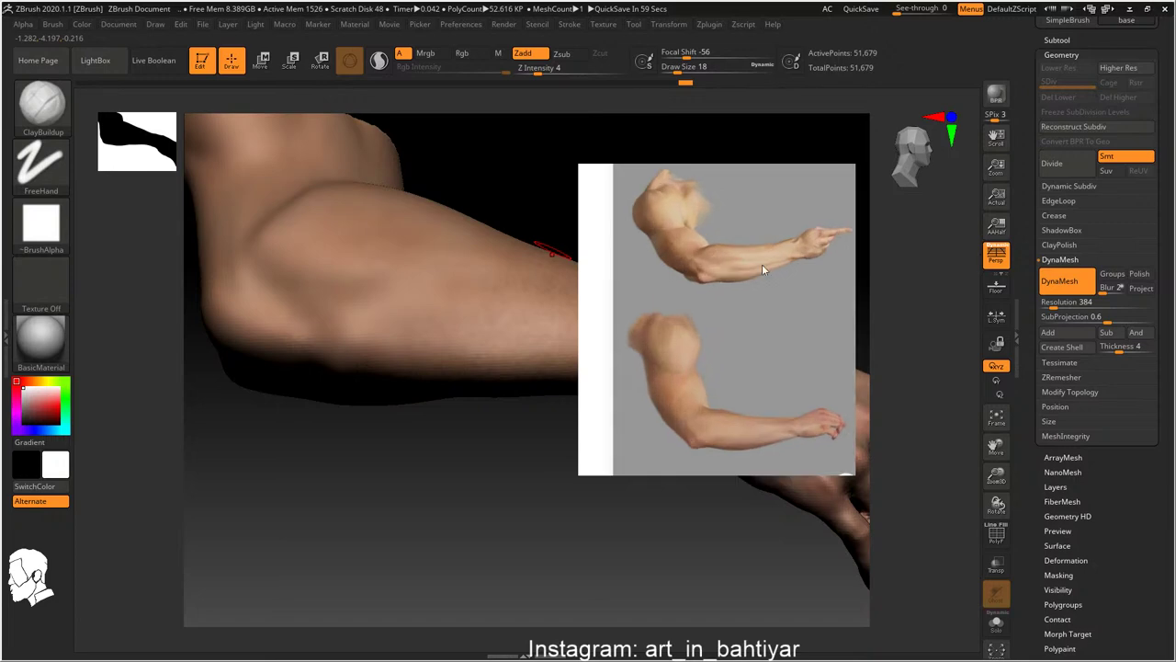
Select the DamStandard brush and orbit the arm to reveal the hand
right_click_drag(300, 250, 438, 241)
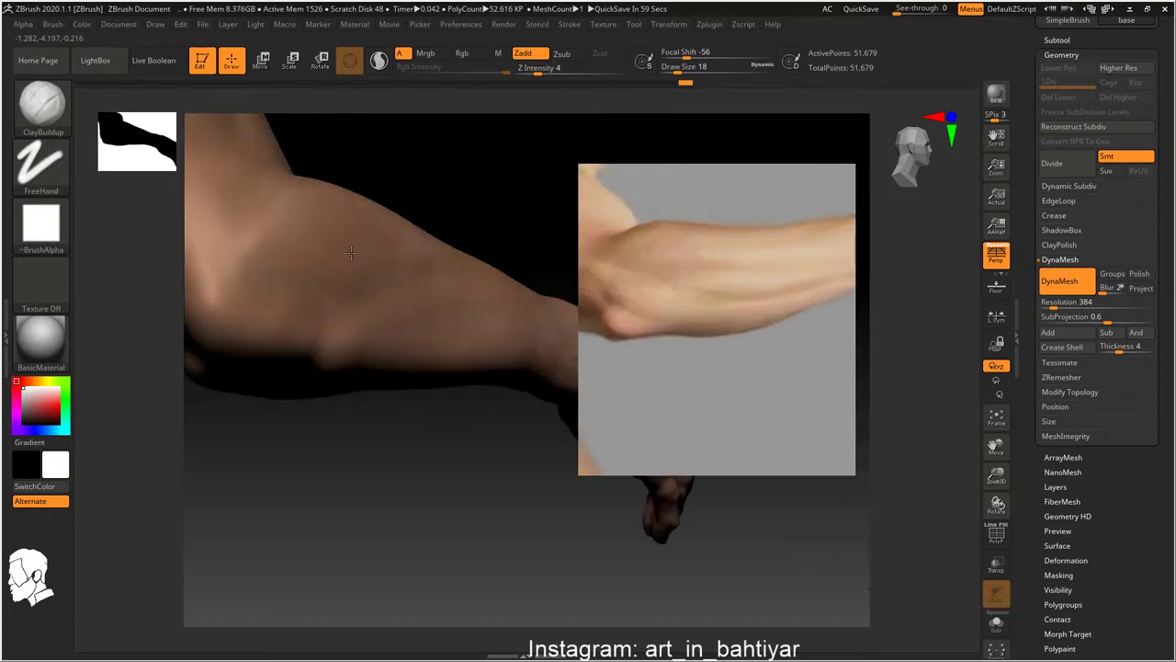
key("b")
key("d")
key("s")
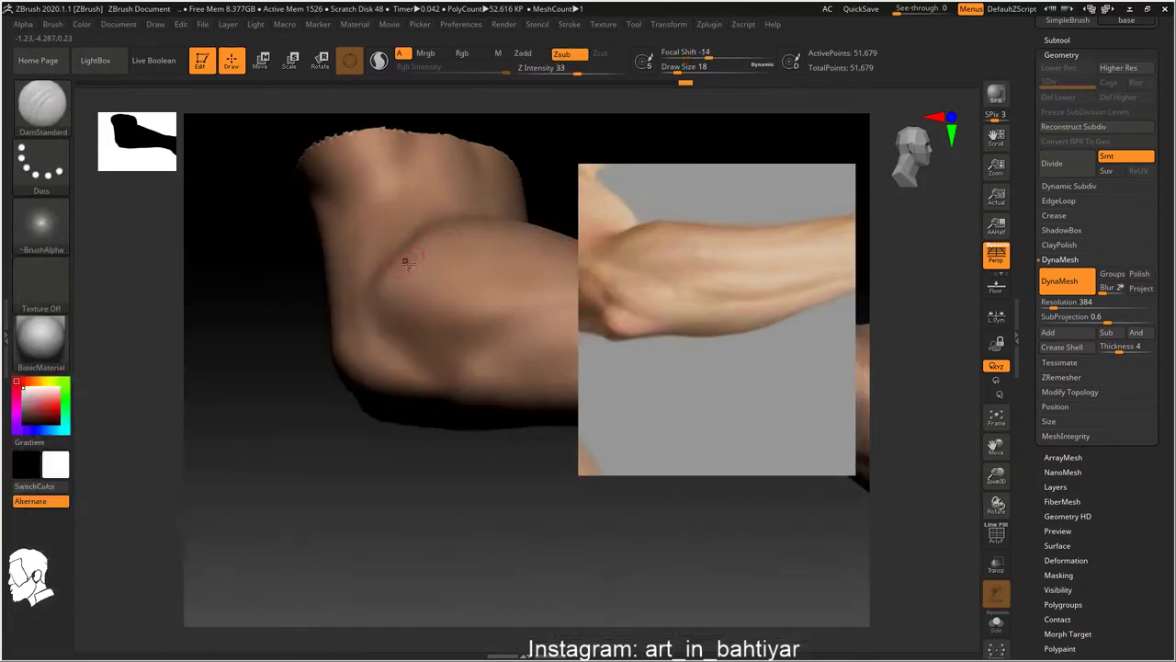
left_click_drag(515, 532, 551, 515)
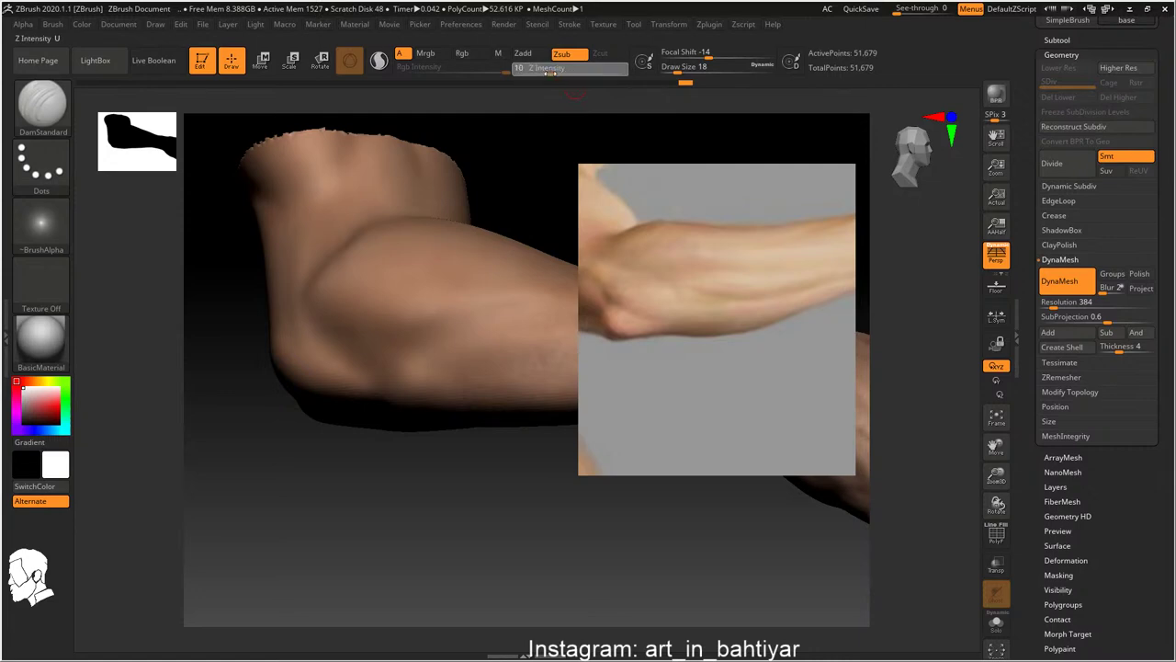
key("b")
key("Escape")
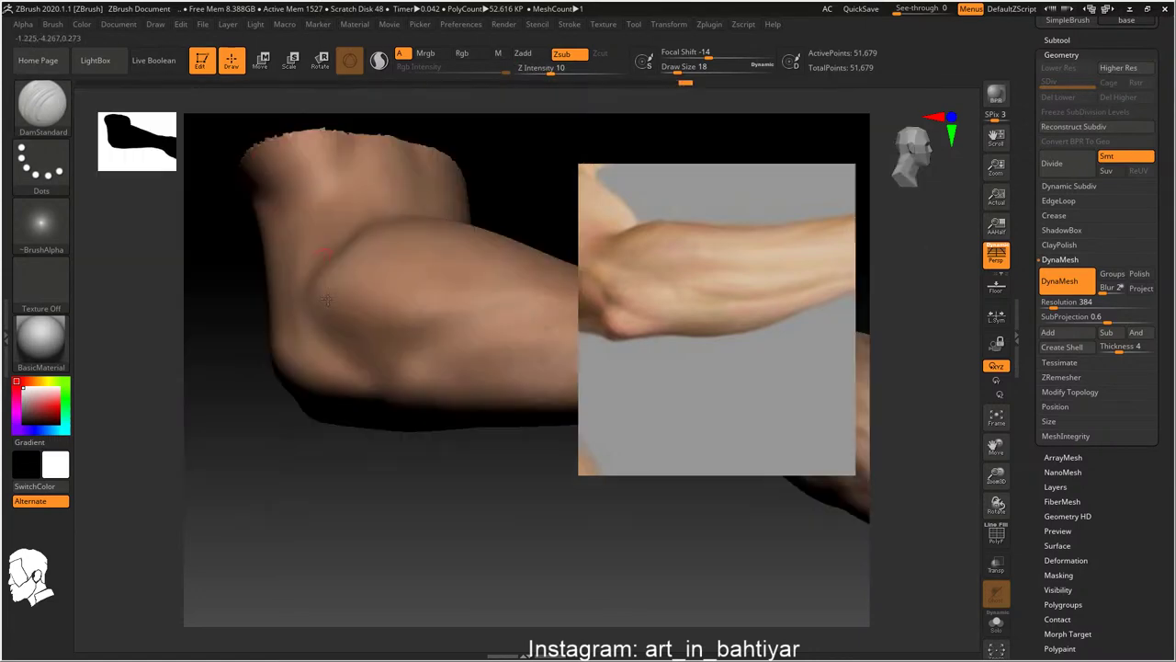
key("b")
key("Escape")
left_click_drag(405, 447, 309, 350)
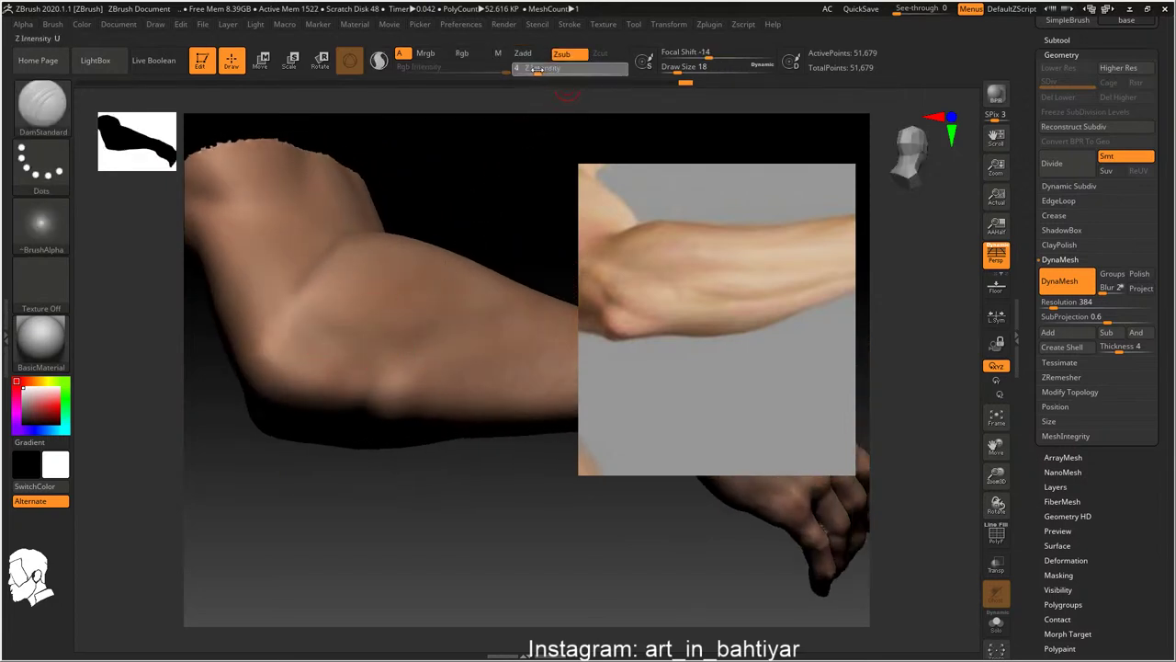
Set Z Intensity to 4 and refine the bicep and smooth the forearm surface
left_click(517, 68)
key("Return")
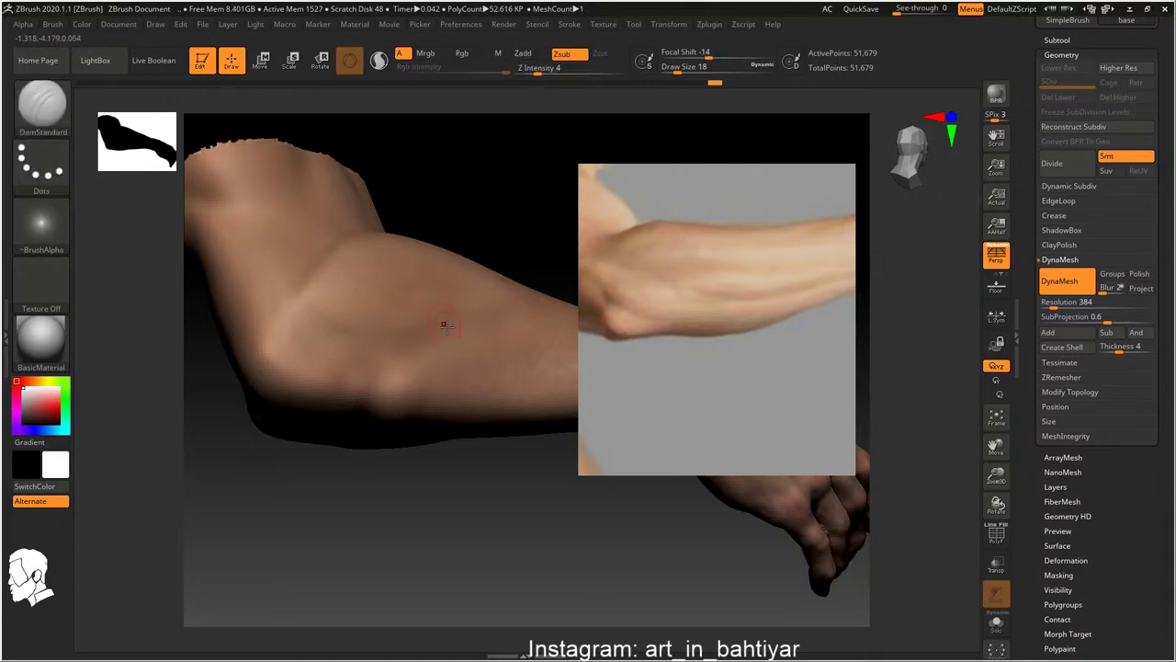
right_click_drag(427, 322, 240, 242)
right_click_drag(393, 306, 296, 308)
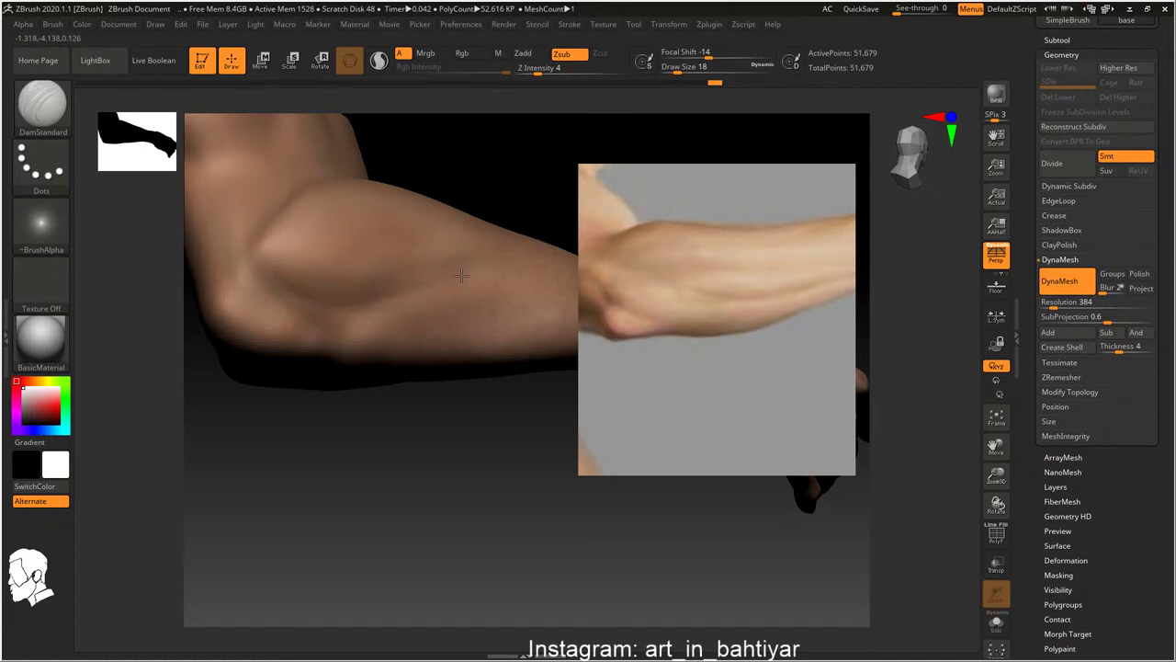
right_click_drag(395, 294, 381, 289)
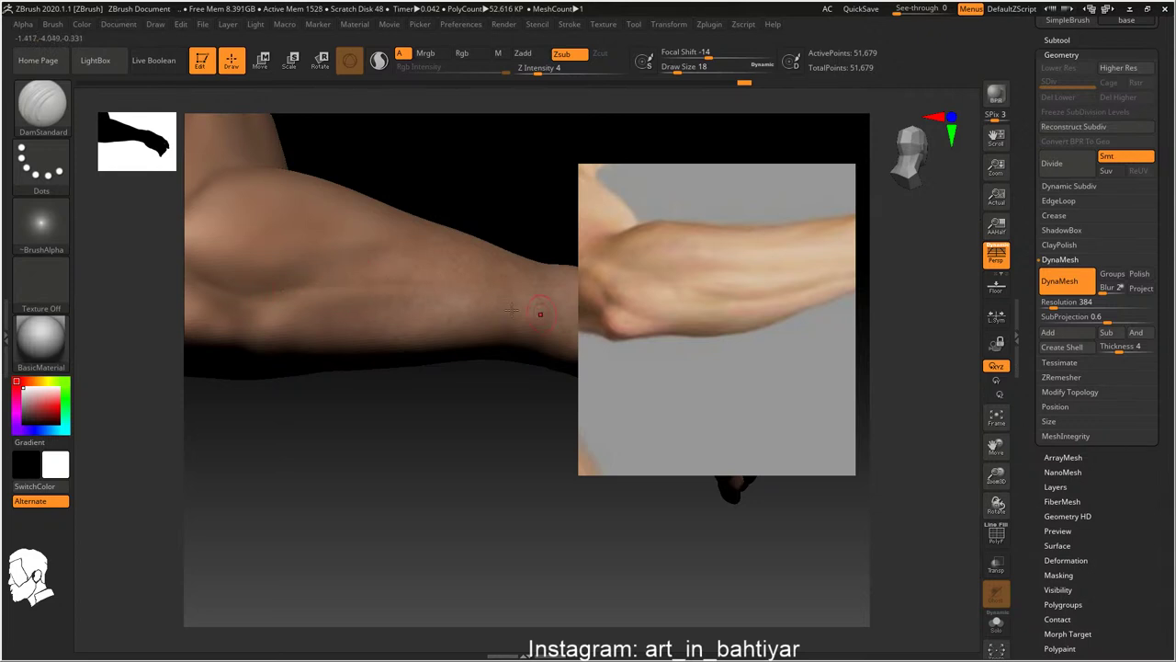
right_click_drag(408, 292, 291, 277)
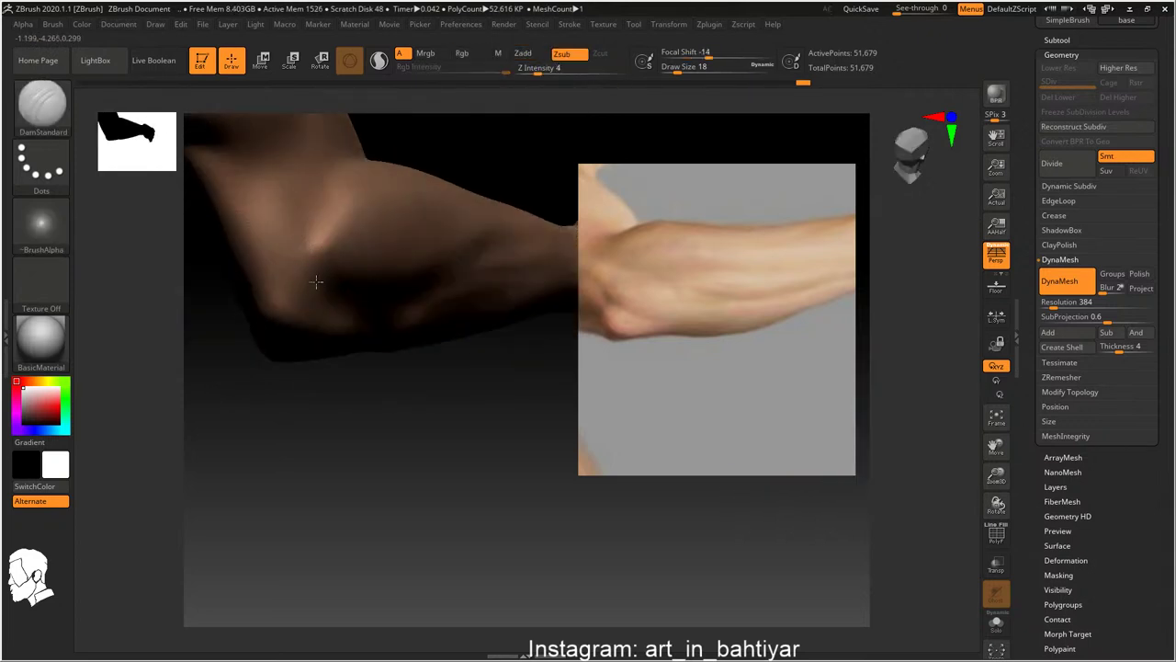
right_click_drag(324, 302, 276, 184, "ctrl")
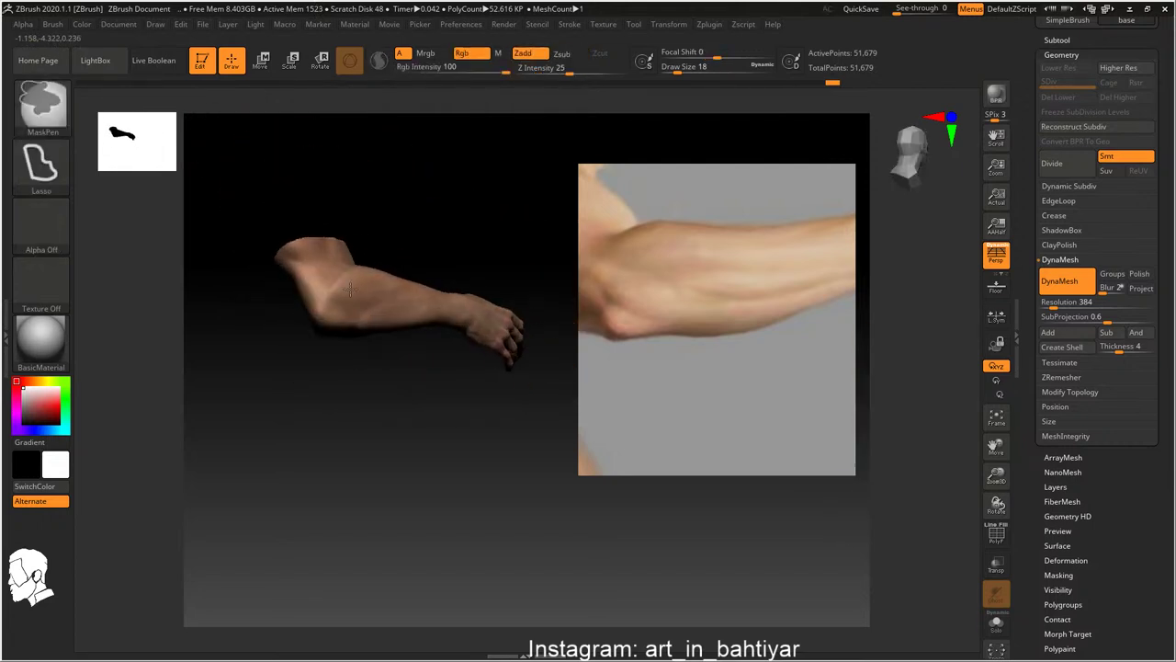
Continue shaping the forearm and upper arm with DamStandard
mouse_move(342, 254)
right_mouse_down("ctrl")
mouse_move(357, 307)
mouse_move(471, 365)
mouse_move(350, 374)
mouse_move(304, 257)
mouse_move(407, 302)
right_mouse_up("ctrl")
mouse_move(384, 249)
right_mouse_down()
mouse_move(463, 332)
mouse_move(420, 270)
mouse_move(444, 328)
right_mouse_up()
mouse_move(468, 267)
right_mouse_down("ctrl")
mouse_move(427, 305)
mouse_move(395, 242)
mouse_move(289, 226)
mouse_move(378, 264)
right_mouse_up("ctrl")
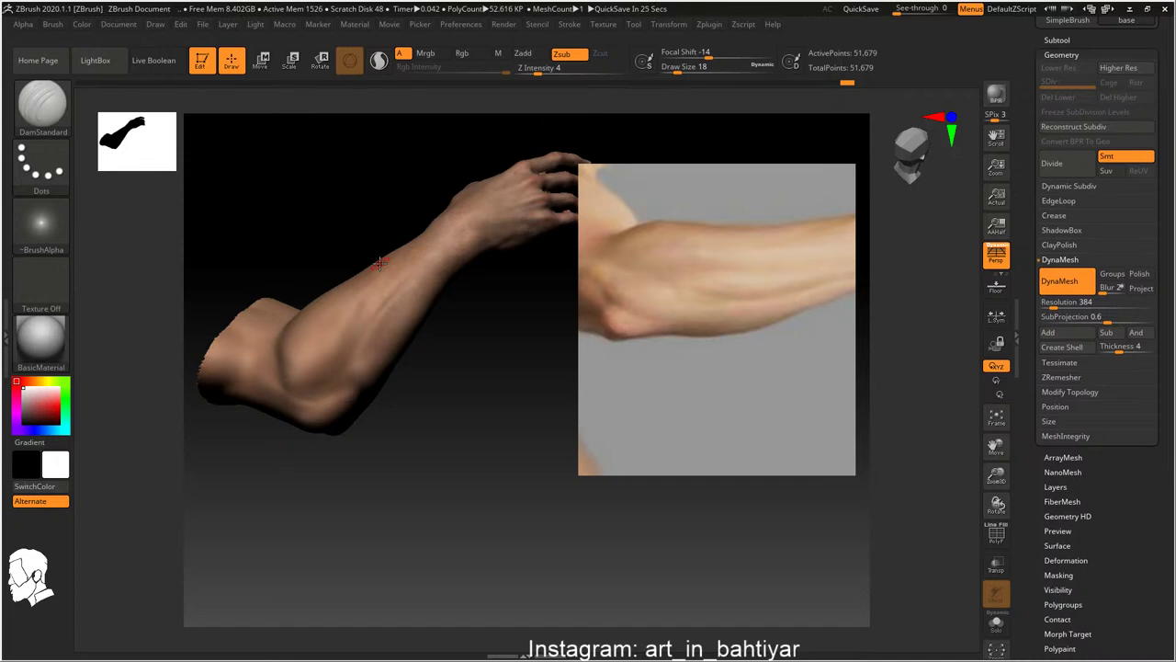
right_click_drag(388, 325, 399, 328)
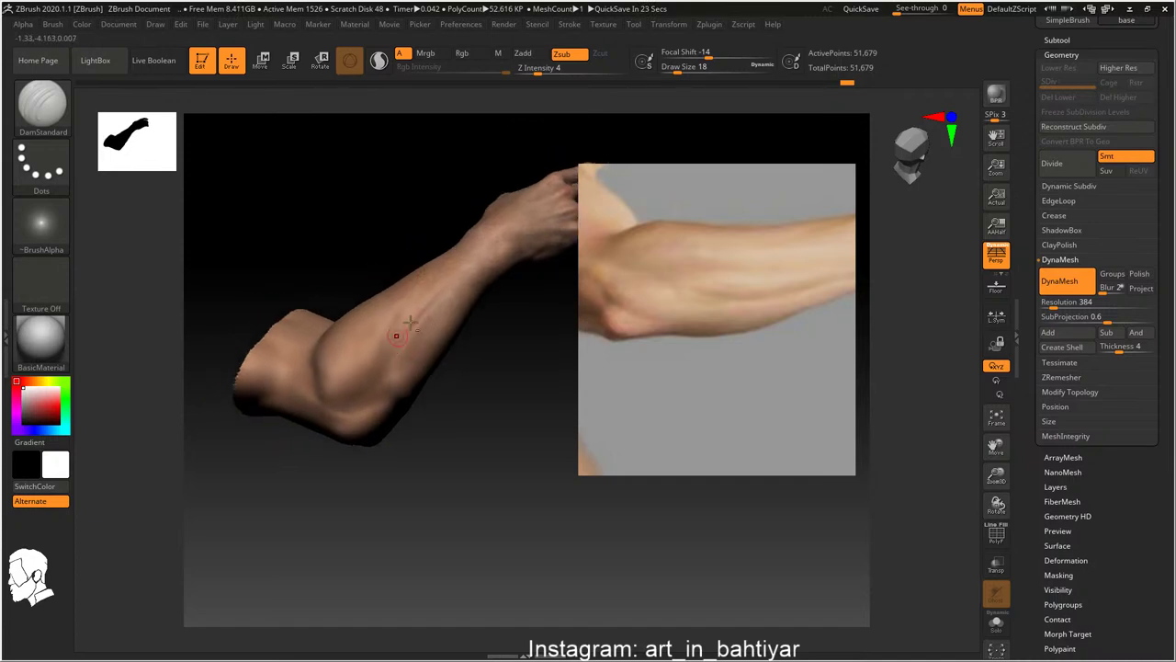
right_click_drag(514, 228, 445, 255)
left_click_drag(434, 260, 656, 134)
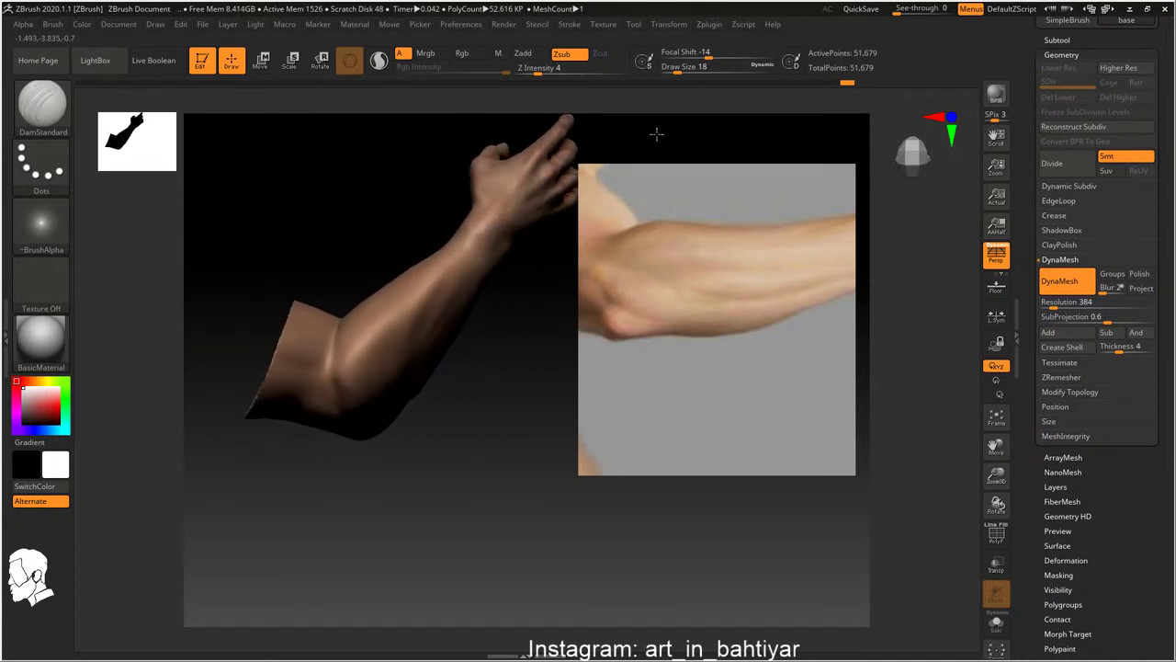
Show the subtool list with the lone 'base' subtool and its append options
left_click(1055, 38)
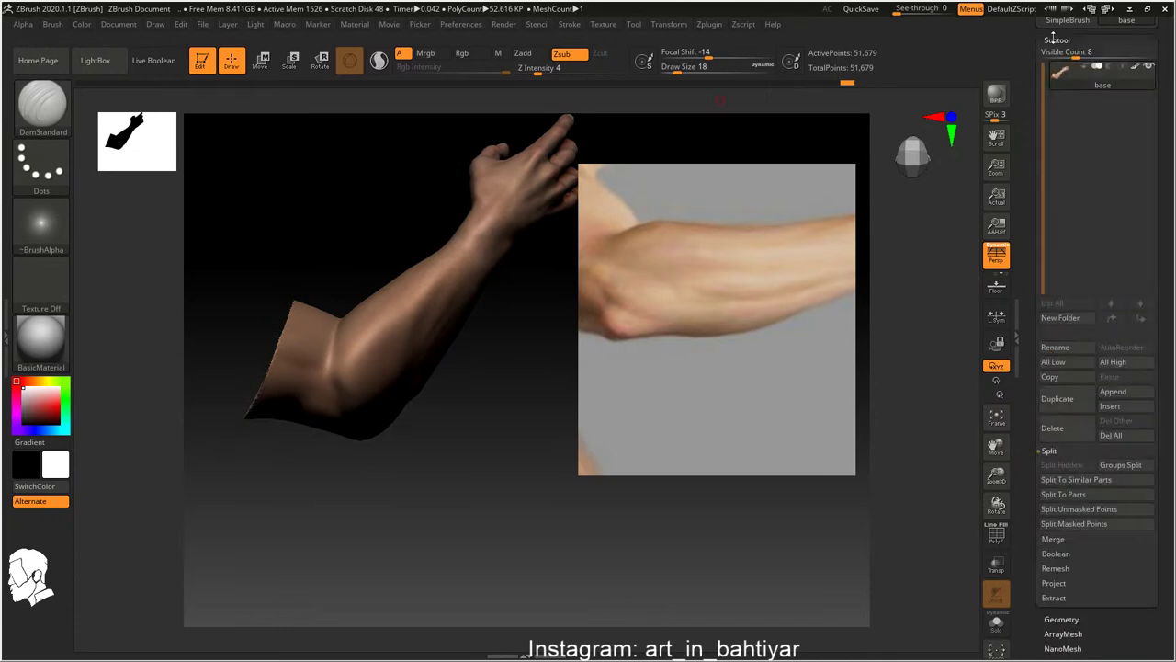
left_click(1118, 394)
left_click(929, 420)
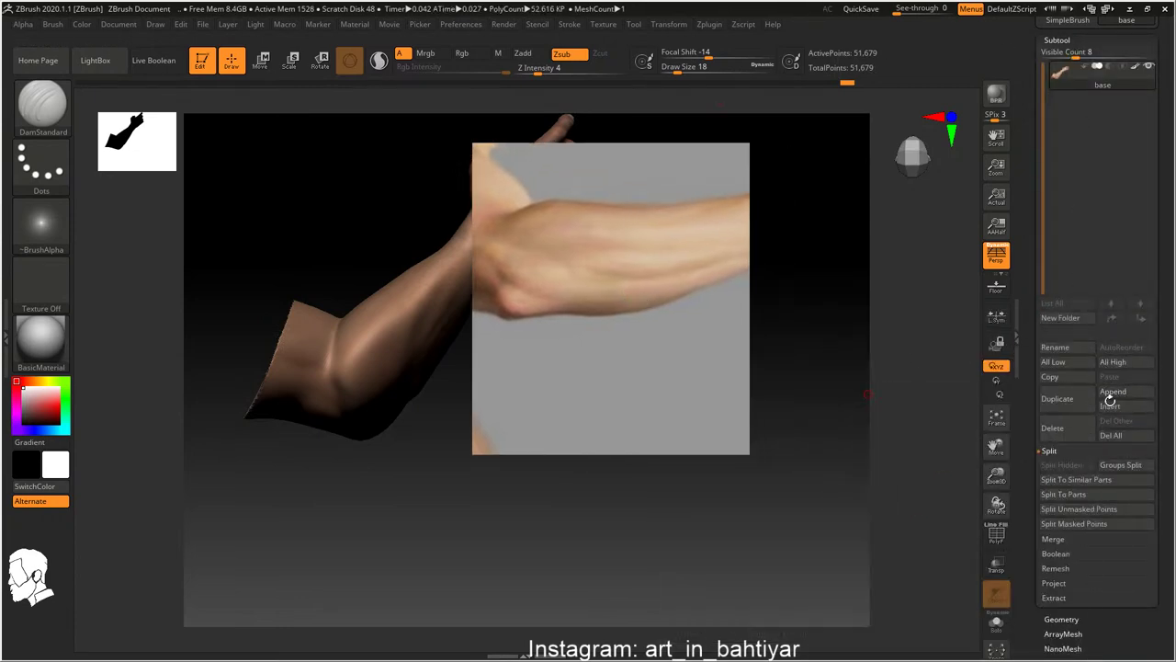
Append a Cylinder3D subtool and shrink the PureRef image to uncover it
left_click(1113, 392)
left_click(1113, 393)
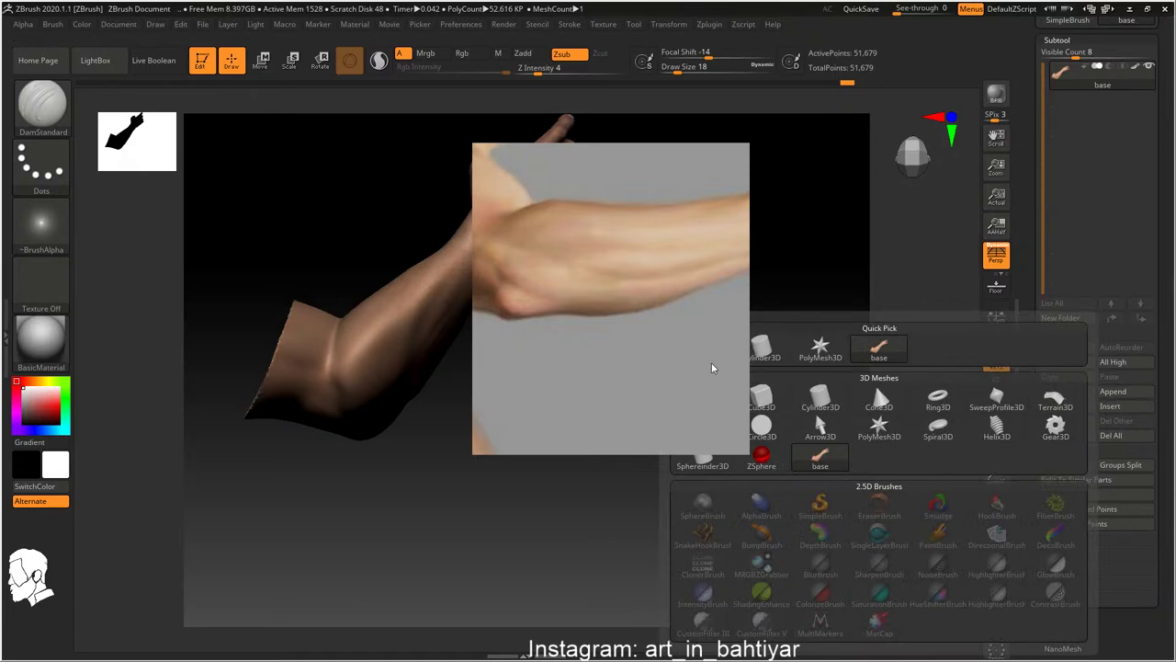
left_click(819, 398)
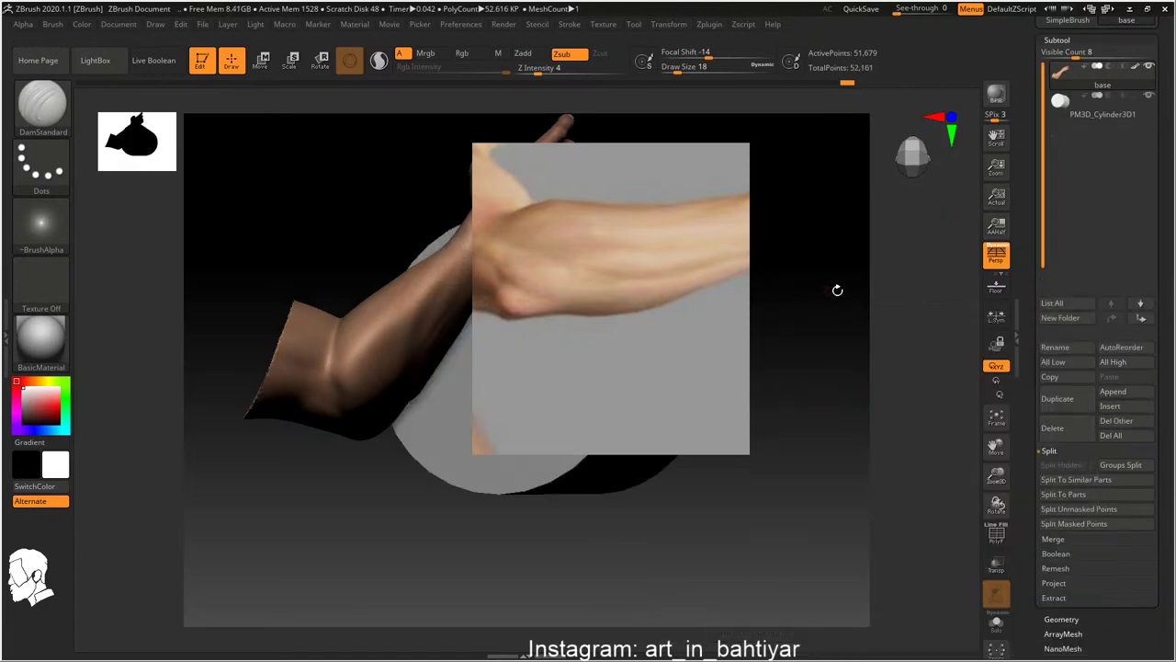
mouse_move(646, 260)
left_mouse_down()
mouse_move(458, 253)
mouse_move(435, 270)
left_mouse_up()
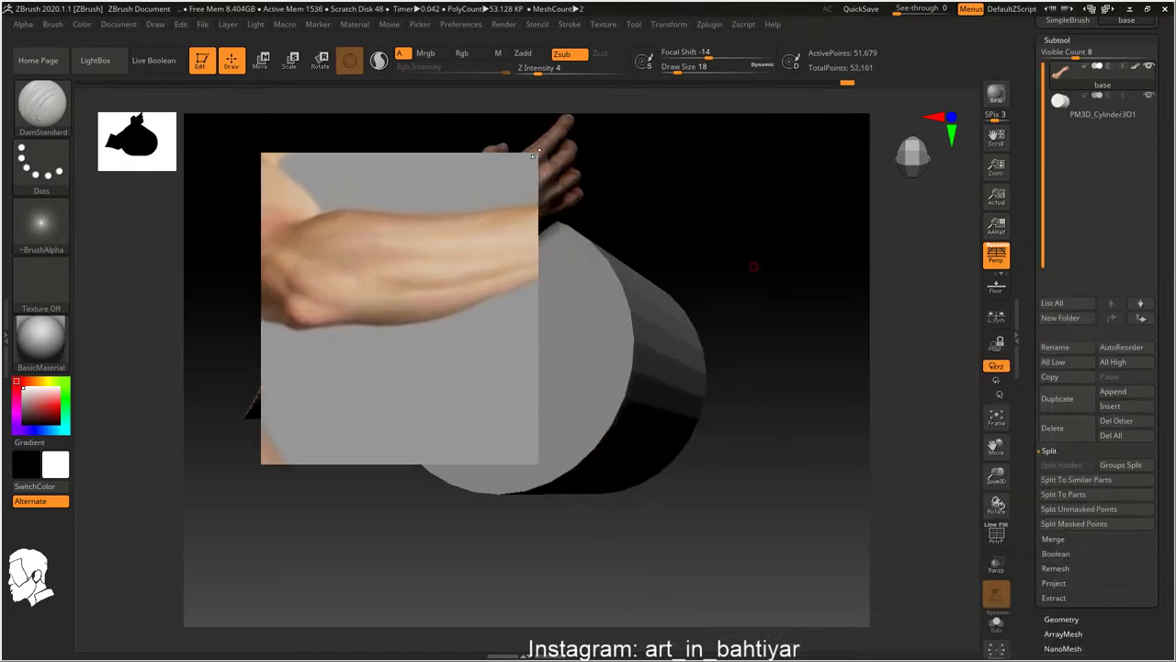
mouse_move(532, 156)
left_mouse_down()
mouse_move(441, 173)
mouse_move(438, 214)
left_mouse_up()
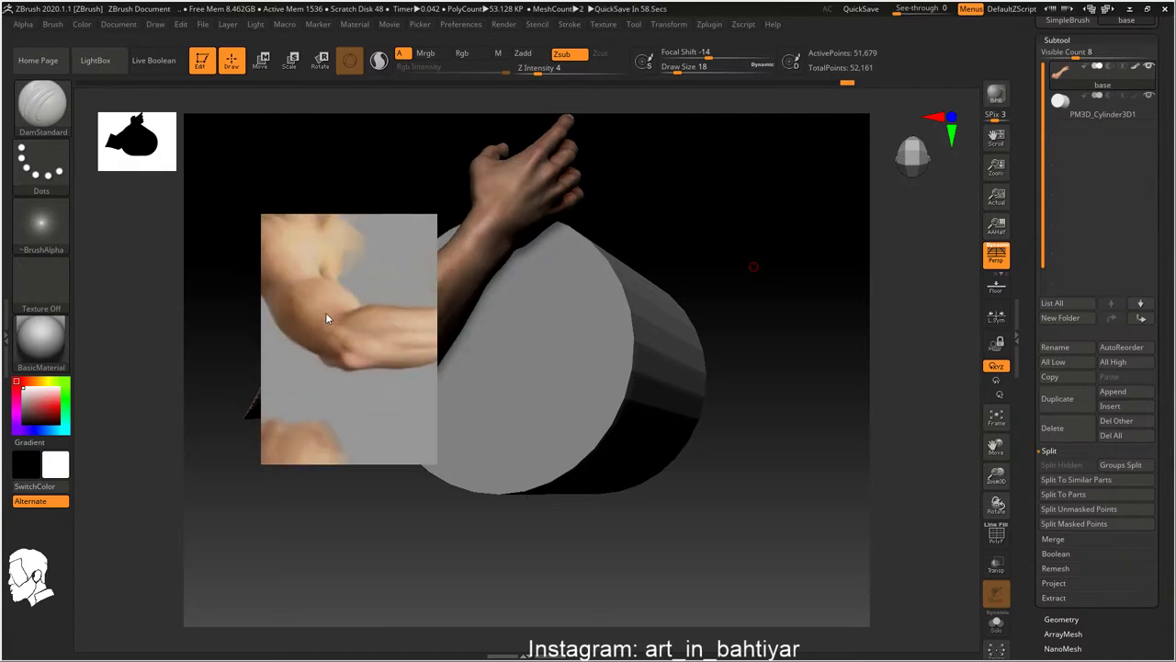
scroll(325, 313, "up", 3)
left_click(41, 101)
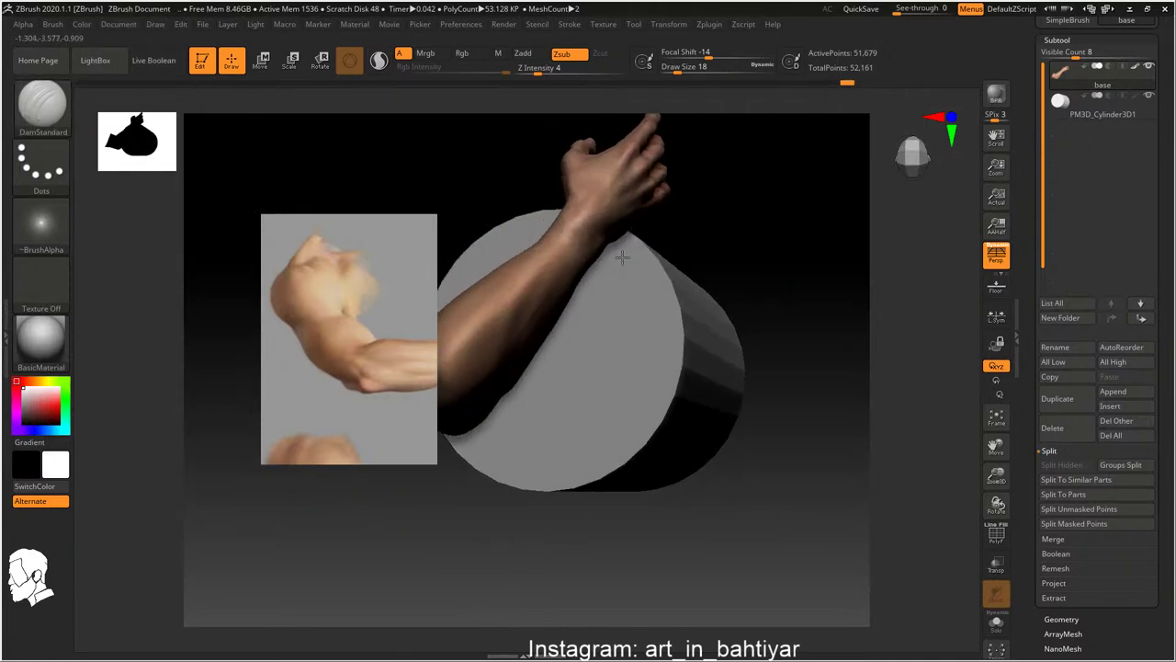
Scale and elongate the cylinder with the Gizmo, keeping its larger tilted size
mouse_move(622, 258)
left_mouse_down()
mouse_move(637, 340)
mouse_move(698, 210)
mouse_move(670, 253)
mouse_move(682, 257)
mouse_move(616, 310)
mouse_move(652, 294)
mouse_move(620, 296)
mouse_move(617, 281)
left_mouse_up()
left_click(670, 253, "alt")
key("w")
key("r")
key("q")
key("ctrl+z")
key("w")
key("ctrl+z")
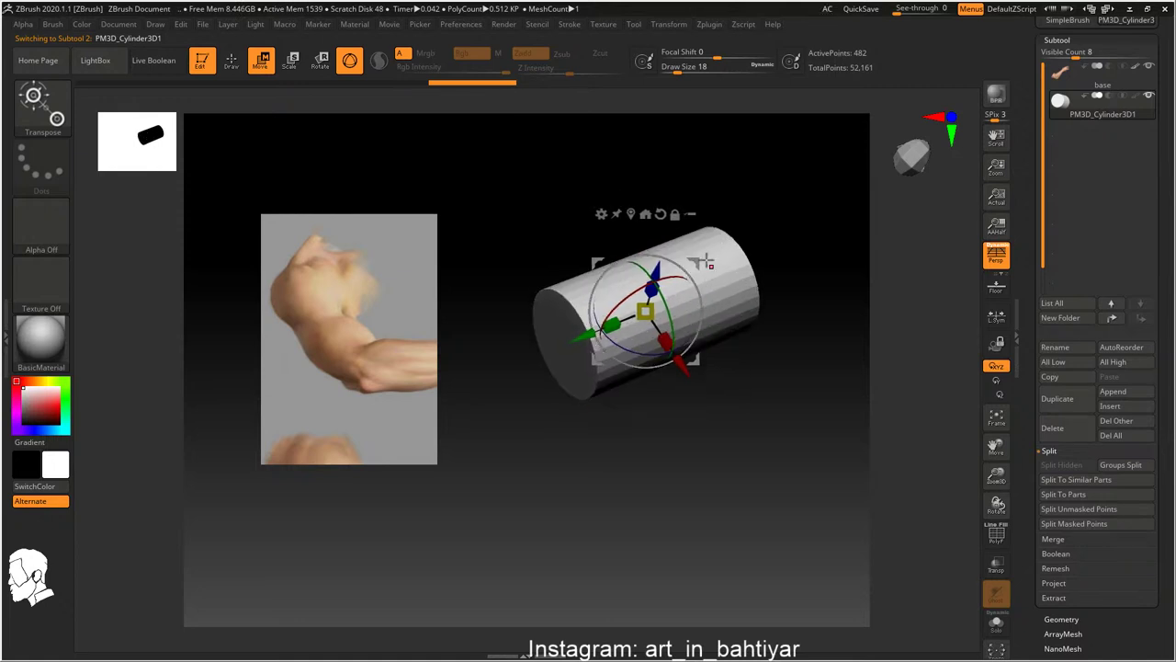
key("ctrl+z")
key("ctrl+z")
Duplicate the cylinder and place the copy end to end up-right of the first
left_click_drag(675, 289, 827, 244, "ctrl")
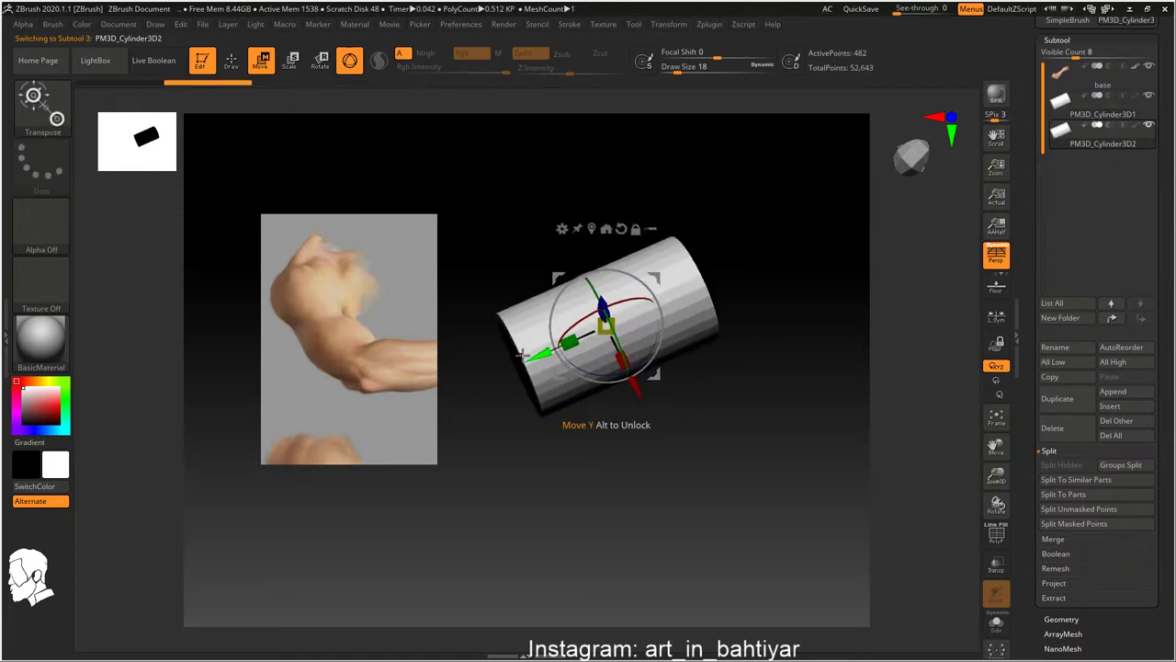
left_click_drag(650, 312, 884, 247)
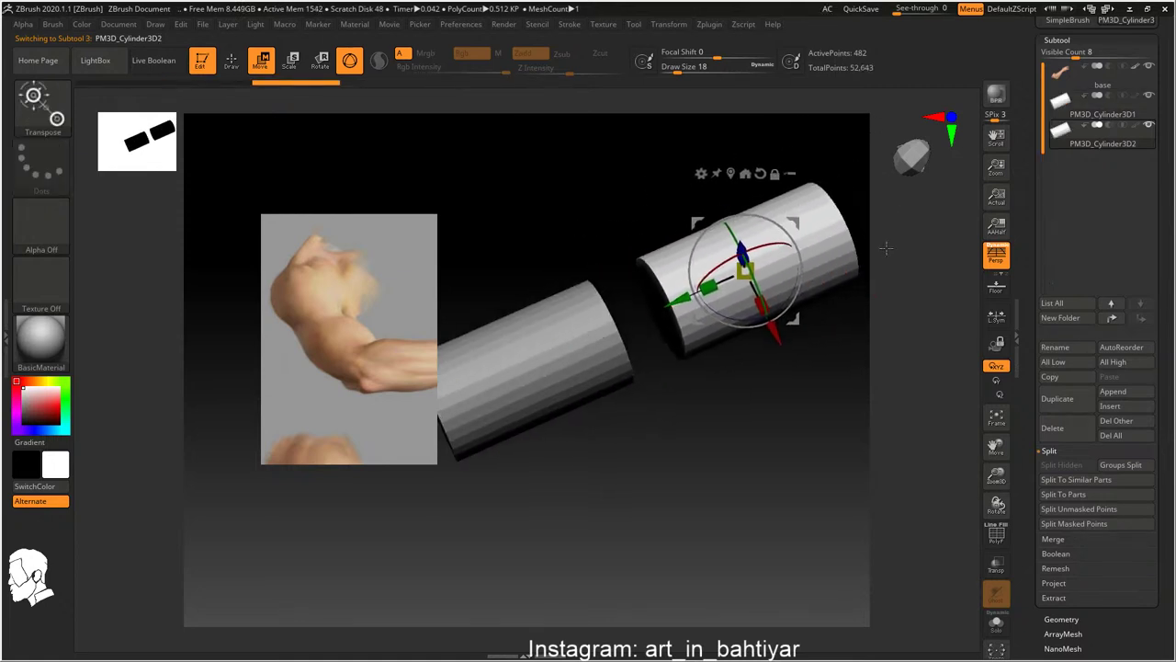
left_click(1111, 391)
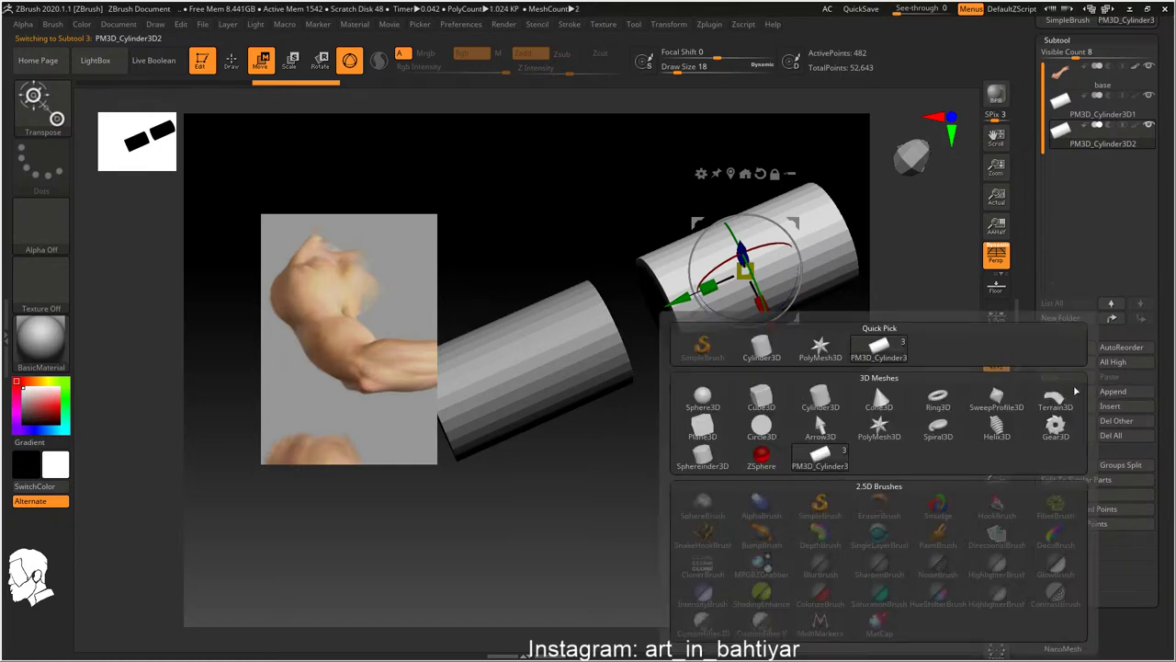
Append a Sphere3D, scale it down and place it between the two cylinders
left_click(703, 399)
left_click(606, 340)
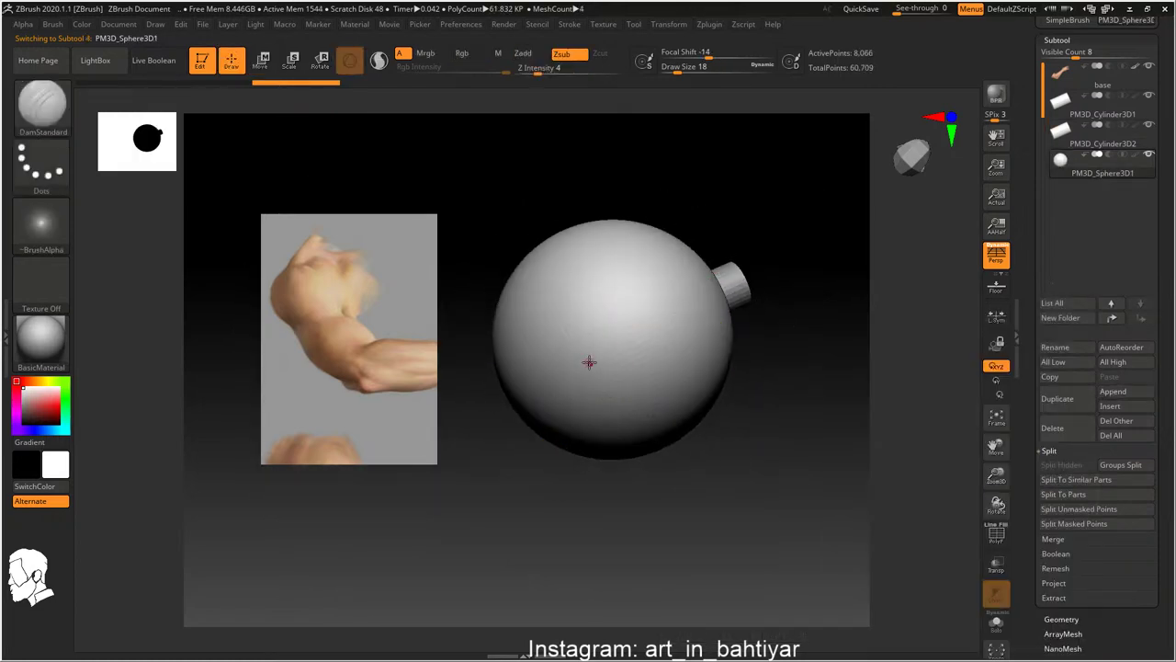
mouse_move(603, 353)
left_mouse_down()
mouse_move(315, 236)
mouse_move(754, 331)
left_mouse_up()
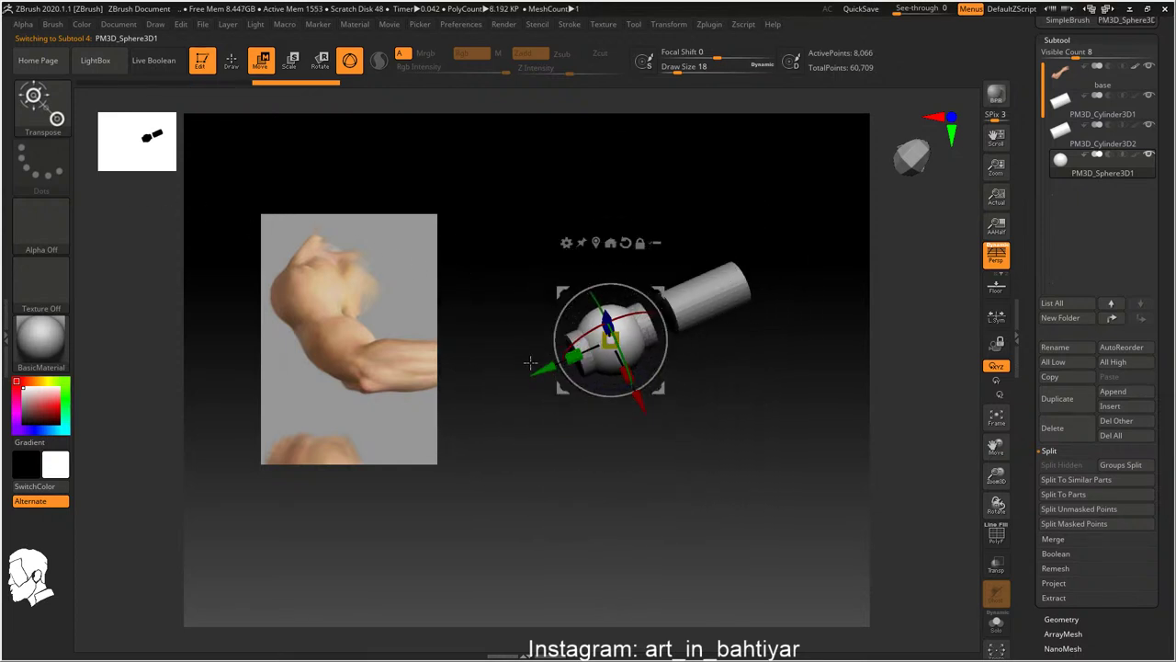
left_click_drag(527, 368, 723, 375)
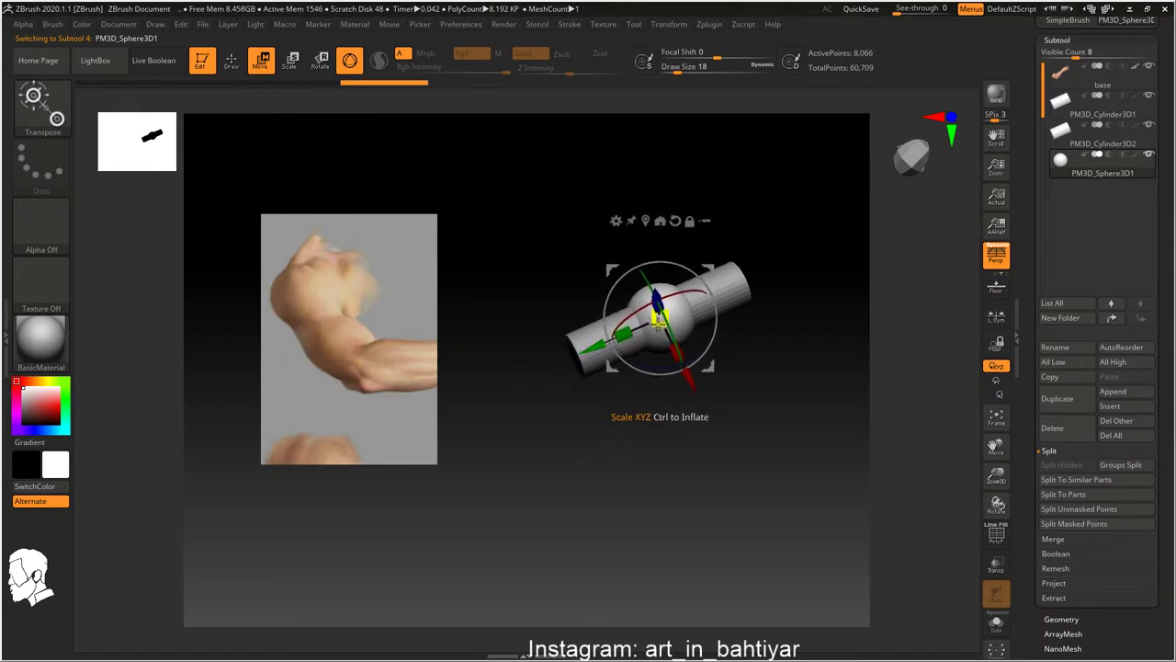
key("q")
left_click(1074, 114)
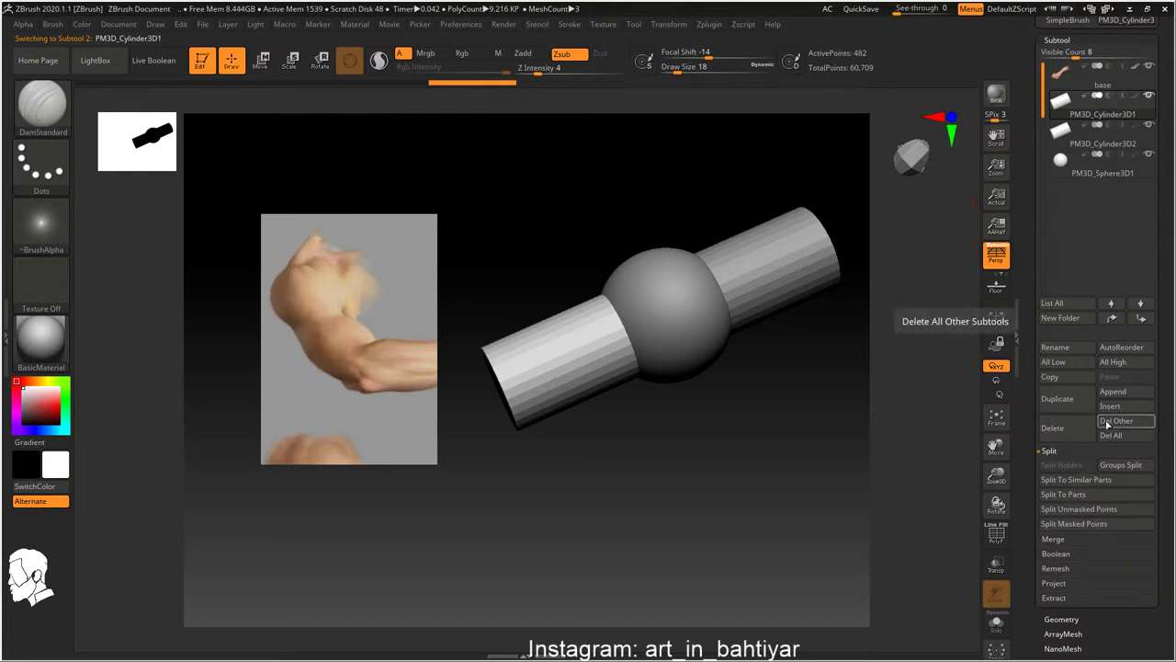
MergeDown the cylinders and sphere into a single subtool, confirming the merge
scroll(1057, 395, "down", 3)
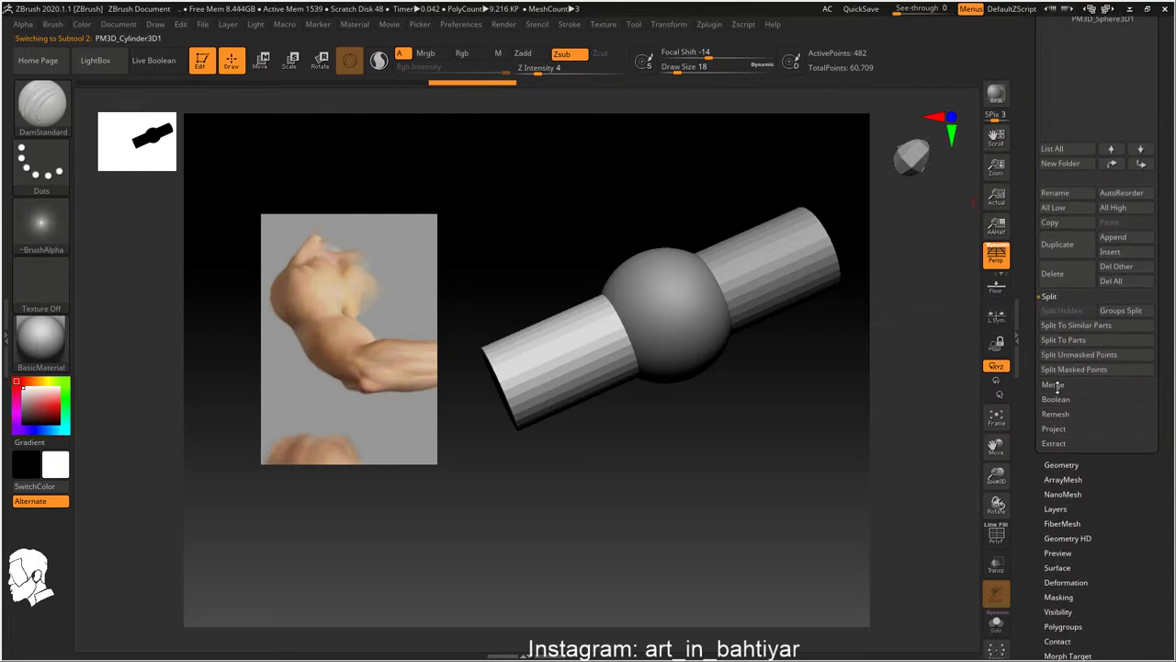
left_click(1058, 386)
left_click(1061, 326)
key("Return")
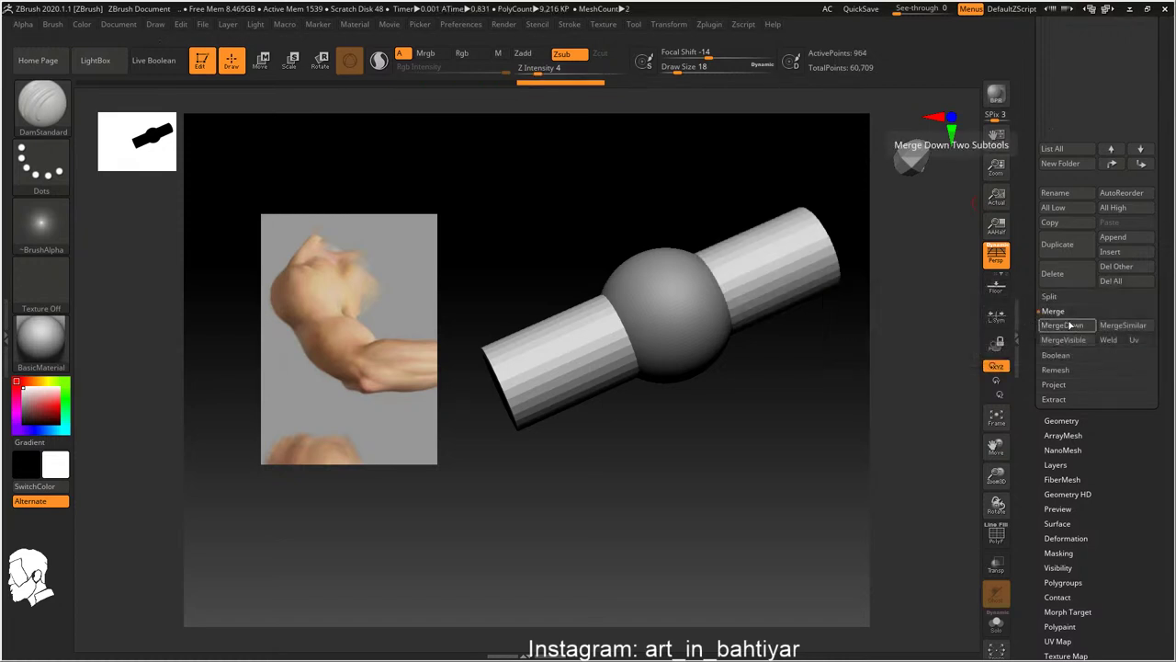
DynaMesh the merged mesh at resolution 128, giving 9,012 active points
left_click(1057, 421)
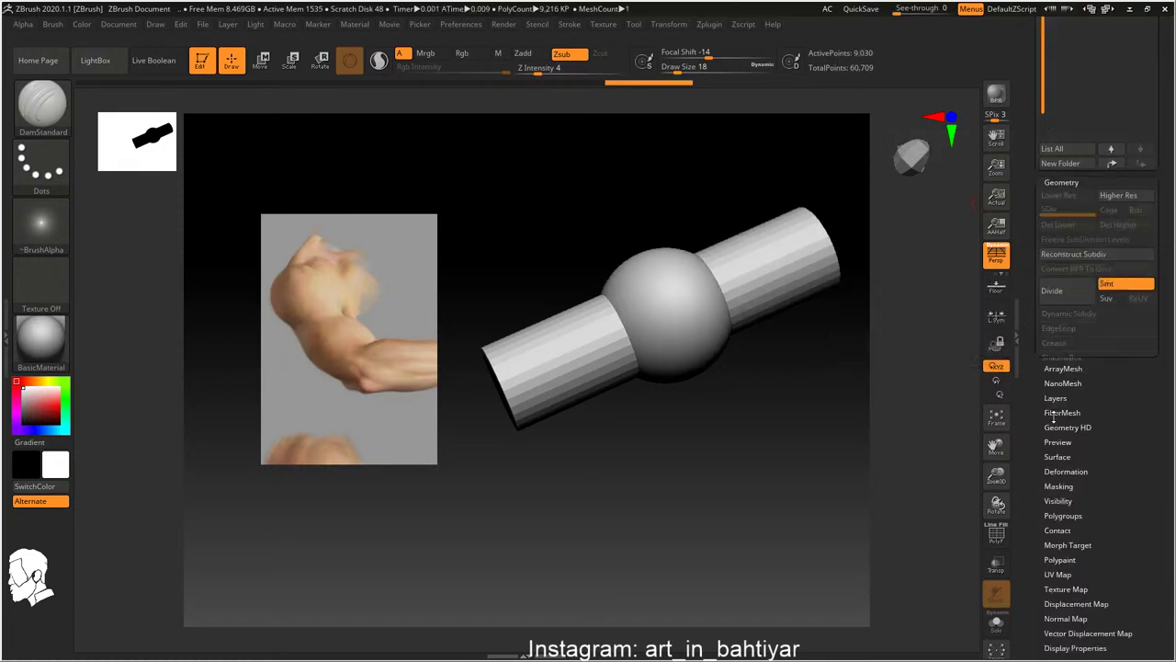
left_click(1059, 126)
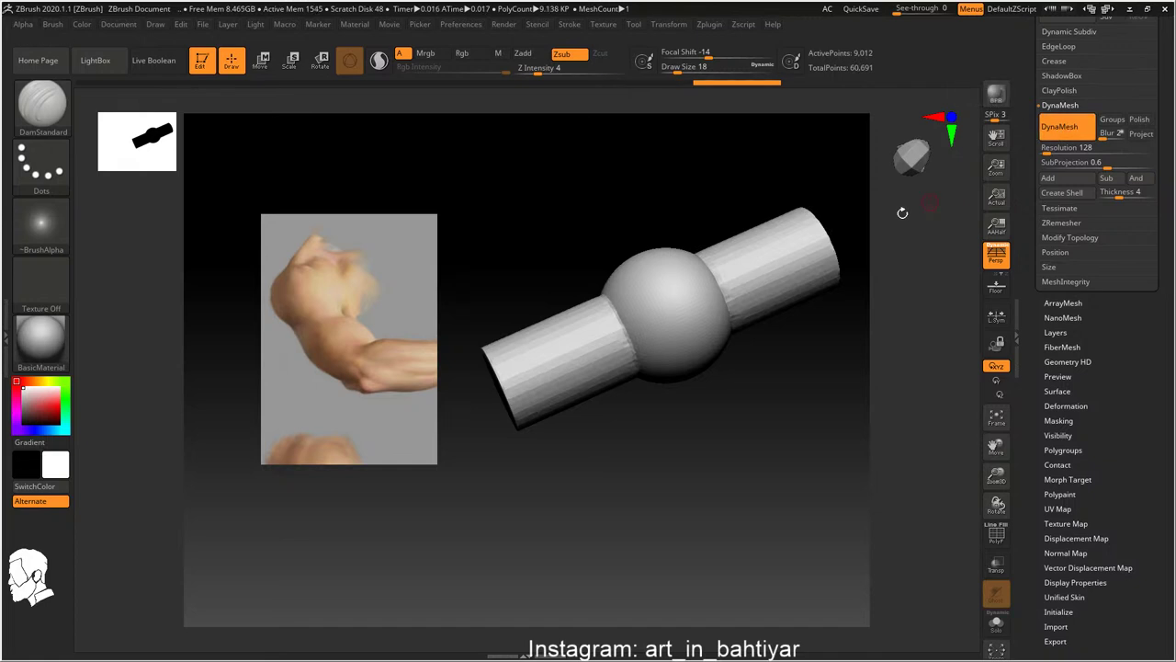
left_click_drag(588, 432, 612, 281)
Smooth the seams where the ball meets the cylinders
key("s")
left_click_drag(695, 292, 719, 291)
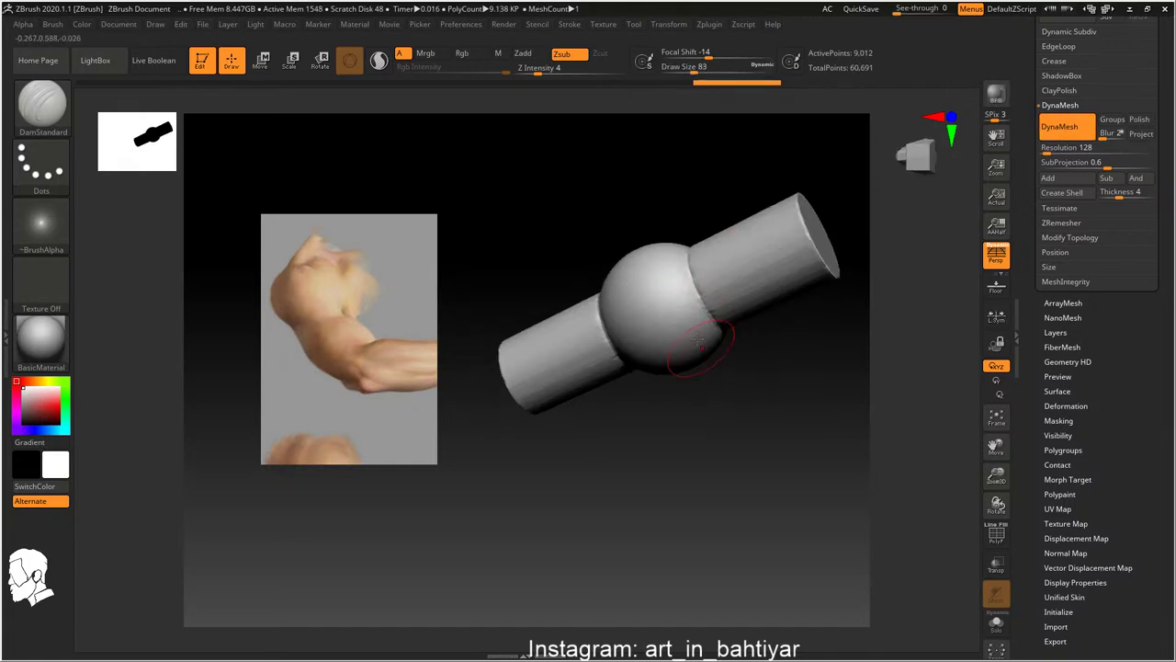
left_click_drag(643, 275, 591, 285)
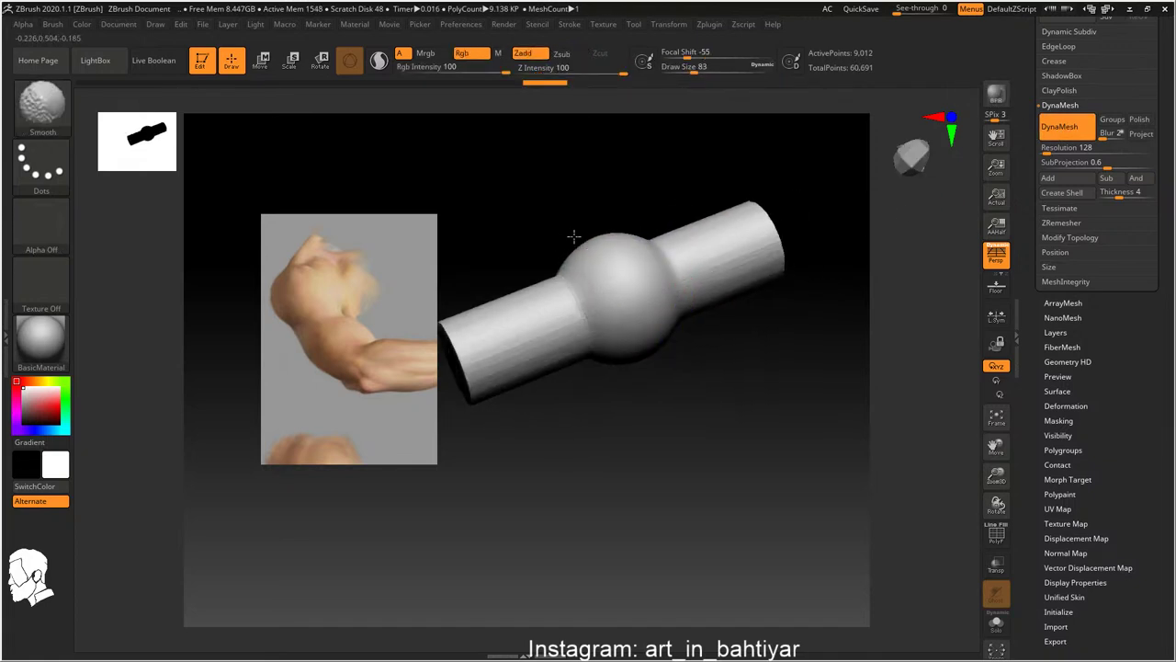
left_click_drag(598, 243, 586, 258)
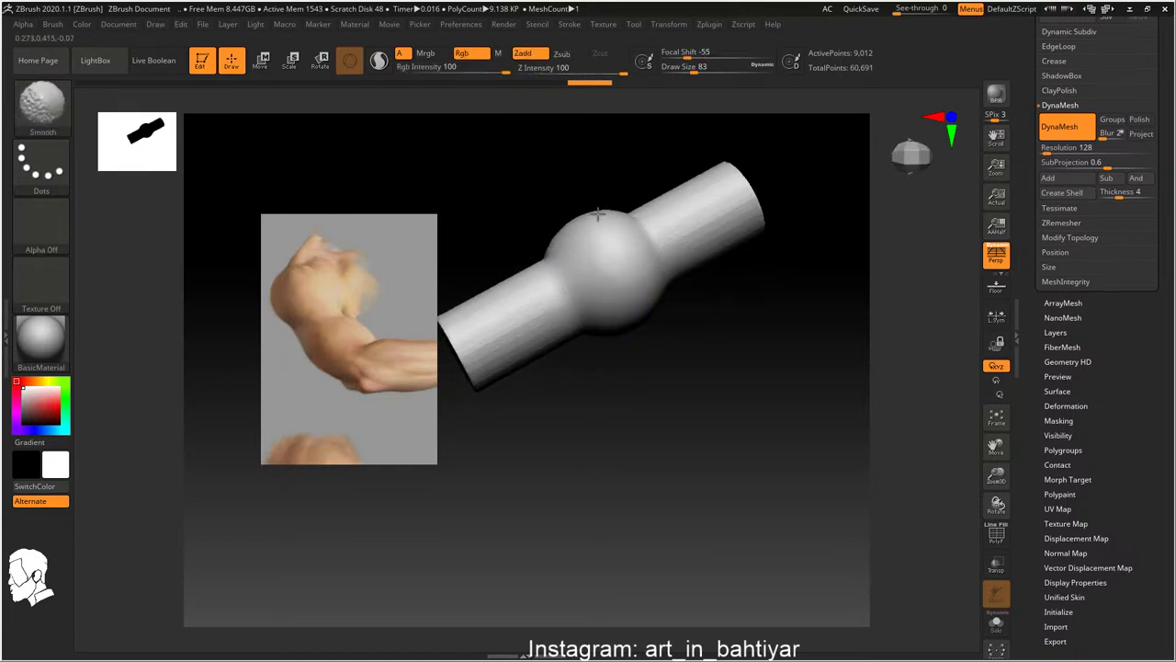
Switch to DamStandard at size about 149 and smooth the top of the ball joint
key("b")
key("d")
key("s")
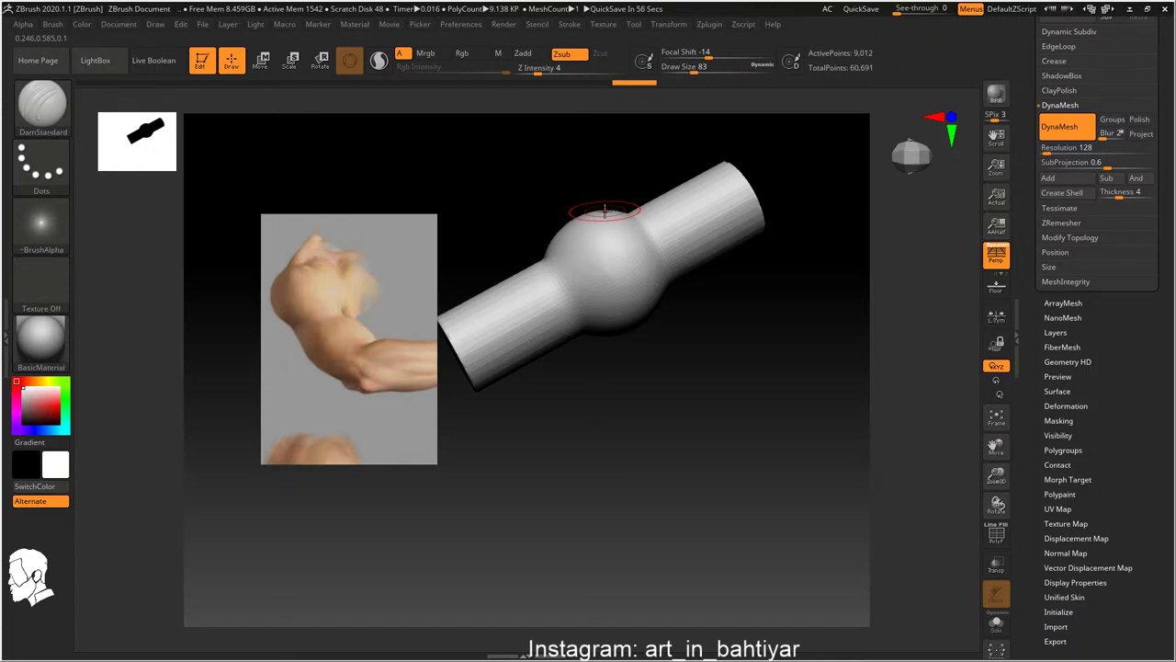
mouse_move(726, 338)
left_mouse_down()
mouse_move(631, 276)
mouse_move(572, 275)
mouse_move(639, 365)
left_mouse_up()
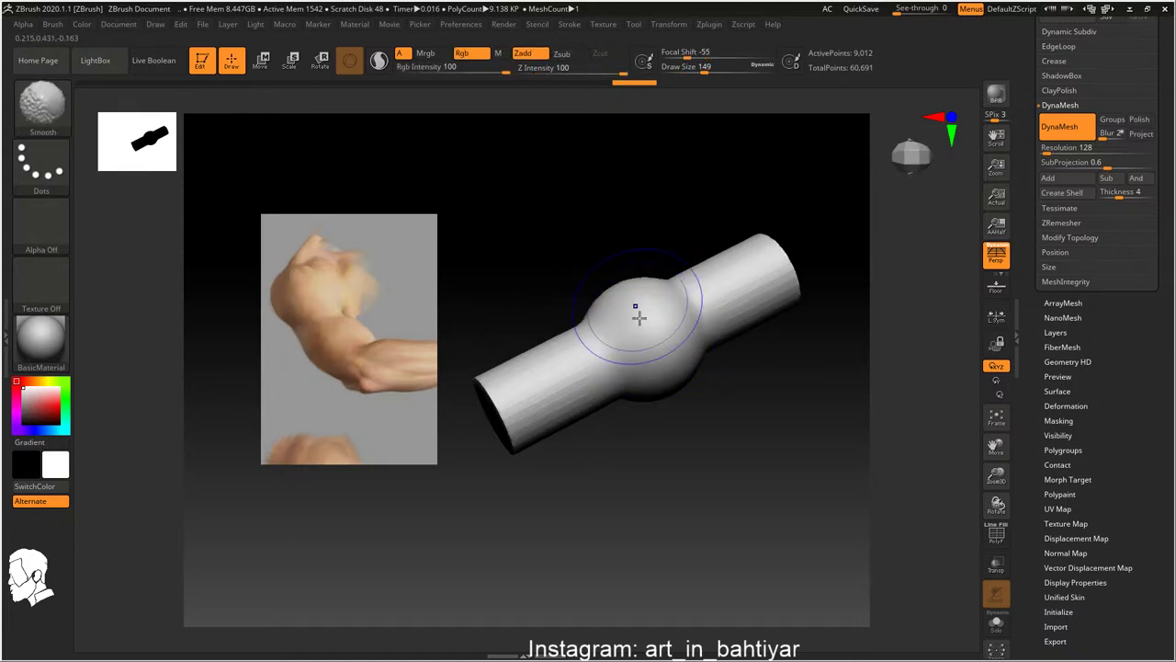
left_click_drag(639, 316, 603, 306, "shift")
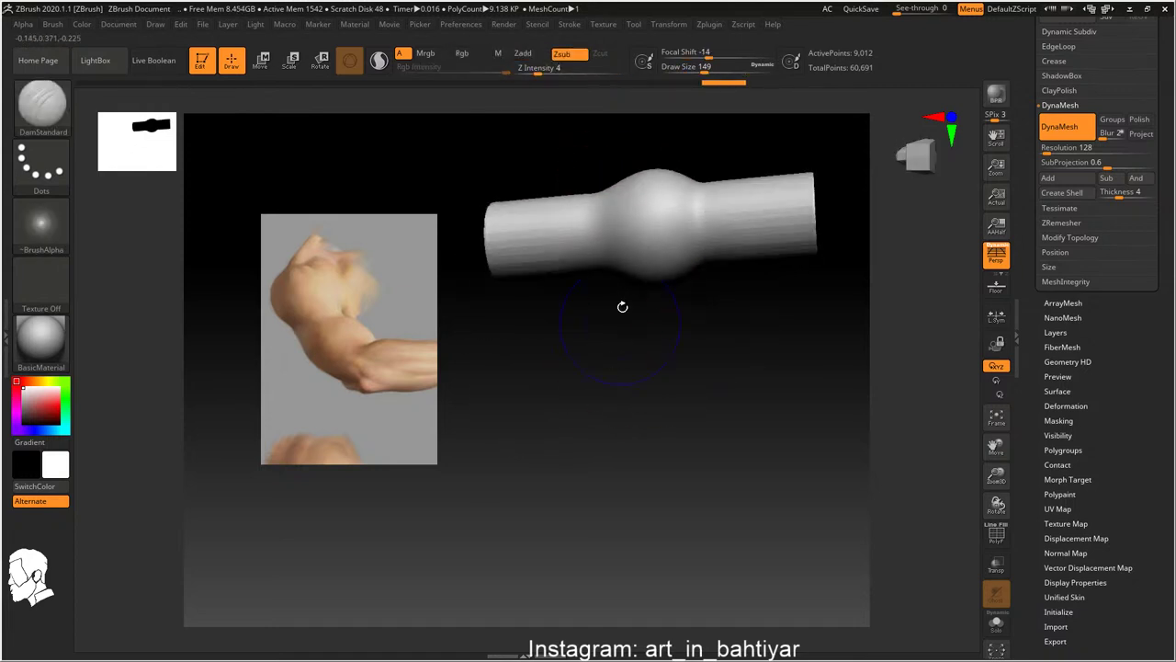
mouse_move(643, 236)
left_mouse_down()
mouse_move(627, 288)
mouse_move(673, 314)
left_mouse_up()
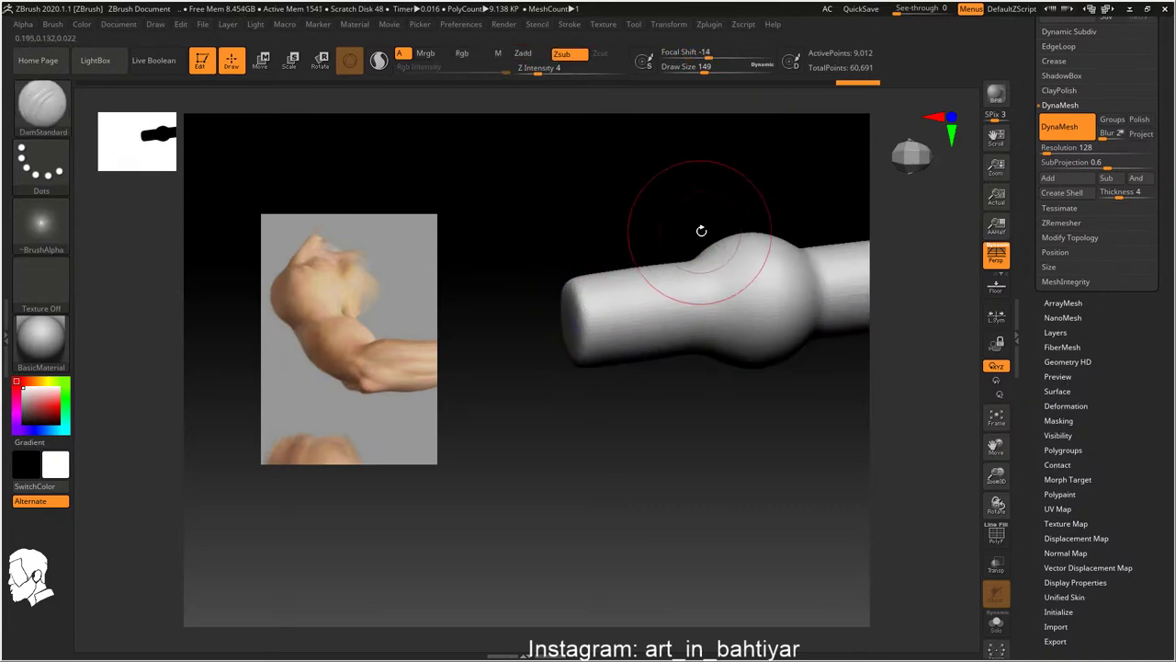
Reshape and round the left cylinder end with the Move brush at size about 80
key("b")
key("m")
key("v")
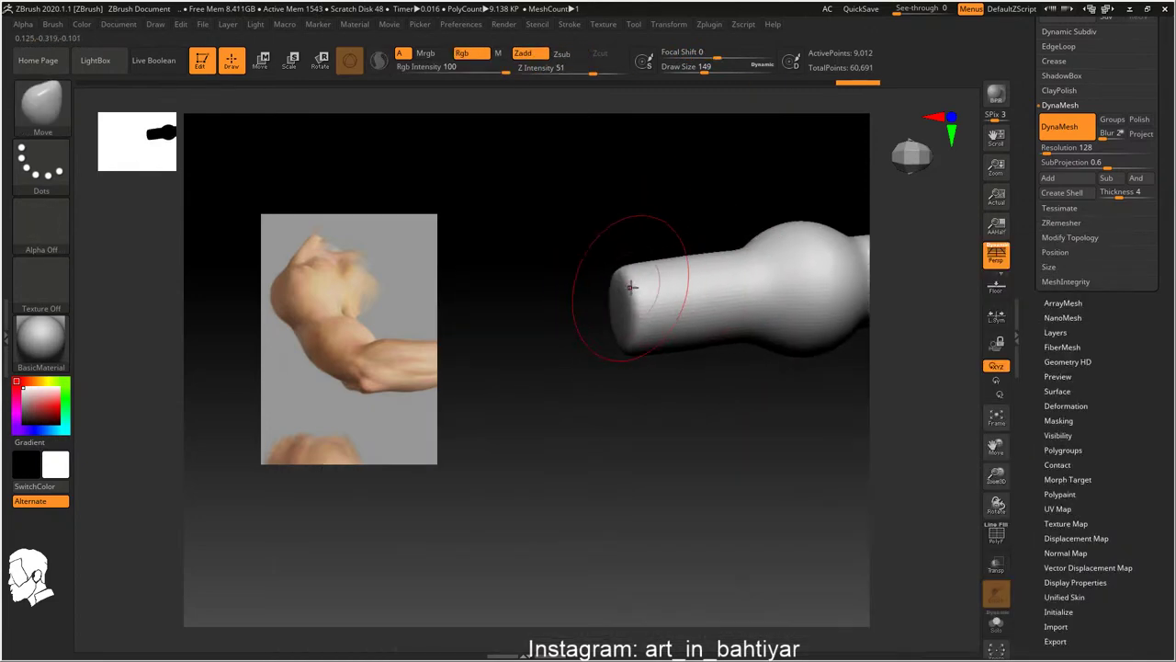
right_click_drag(625, 293, 609, 290)
key("[")
key("[")
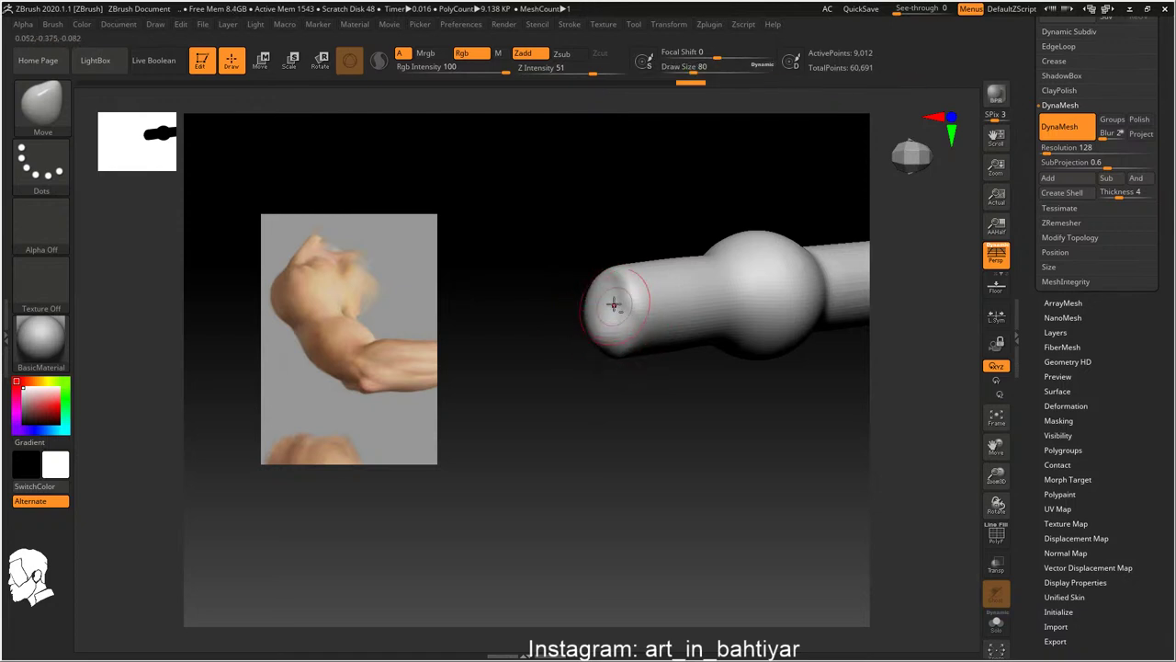
left_click_drag(619, 319, 645, 324, "shift")
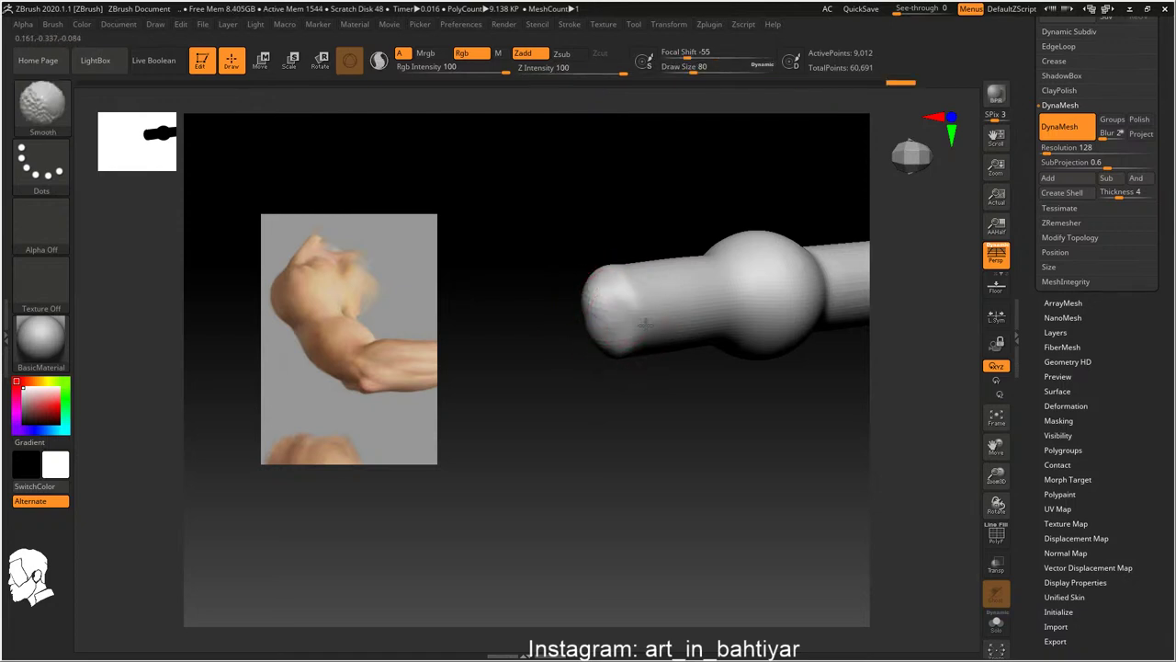
mouse_move(615, 313)
right_mouse_down()
mouse_move(588, 346)
mouse_move(630, 380)
right_mouse_up()
Flatten the cylinder end cap with TrimDynamic at size 145 and smooth the ball
key("b")
key("t")
key("d")
key("s")
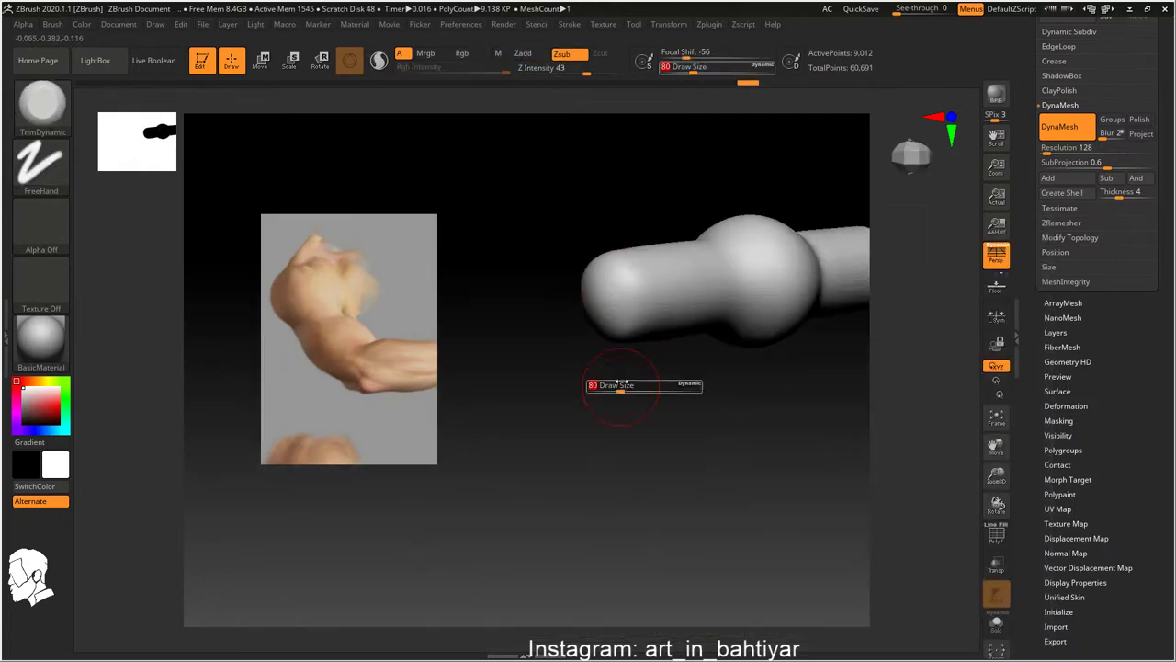
left_click_drag(630, 380, 636, 381)
mouse_move(617, 266)
left_mouse_down()
mouse_move(635, 307)
mouse_move(619, 307)
left_mouse_up()
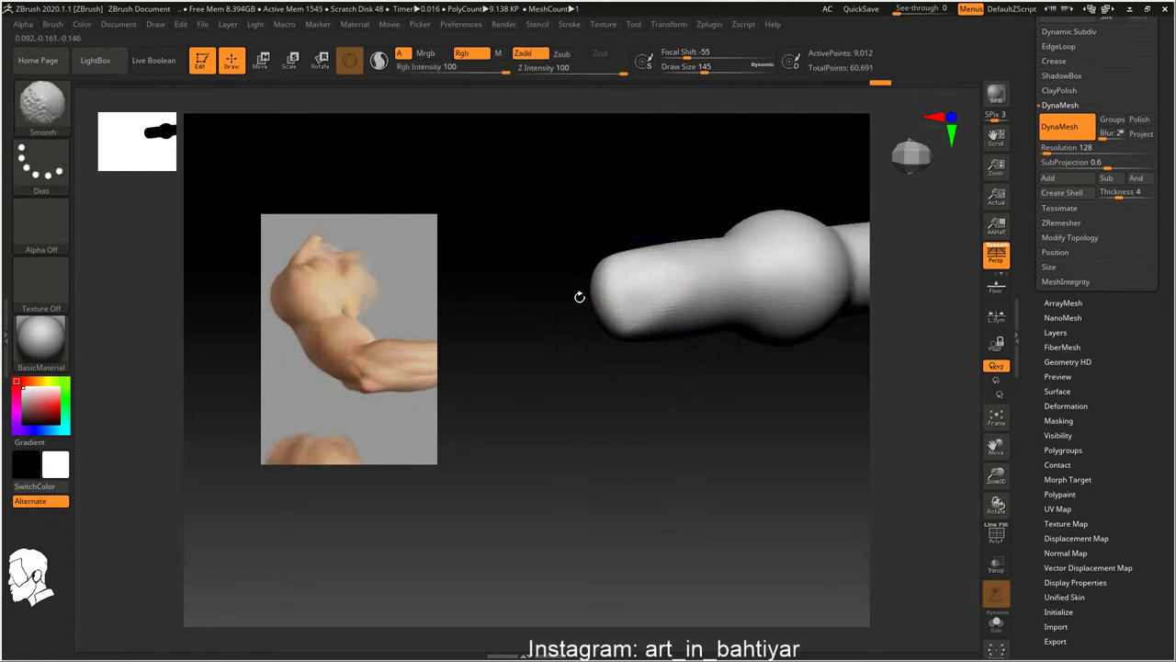
mouse_move(579, 297)
right_mouse_down()
mouse_move(598, 276)
mouse_move(638, 282)
right_mouse_up()
left_click_drag(643, 235, 610, 218, "shift")
Smooth the joint bulge from several upright and tilted angles
right_click_drag(609, 218, 636, 299)
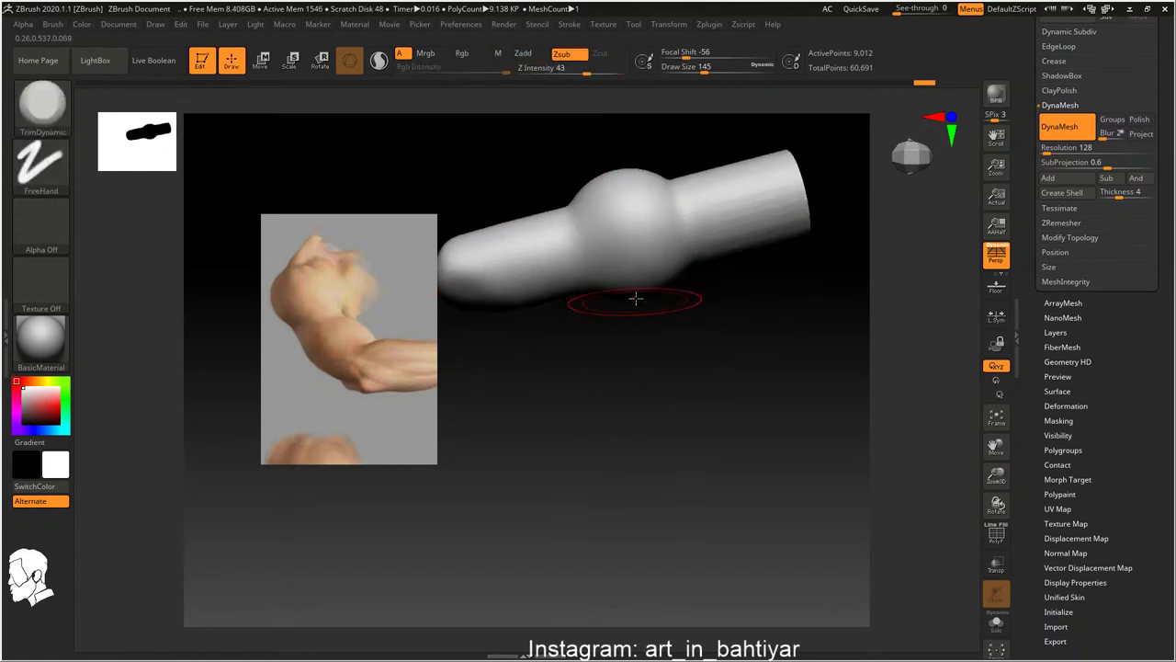
mouse_move(634, 221)
left_mouse_down("shift")
mouse_move(655, 197)
mouse_move(601, 205)
left_mouse_up("shift")
mouse_move(601, 204)
right_mouse_down()
mouse_move(634, 163)
mouse_move(590, 270)
mouse_move(622, 268)
right_mouse_up()
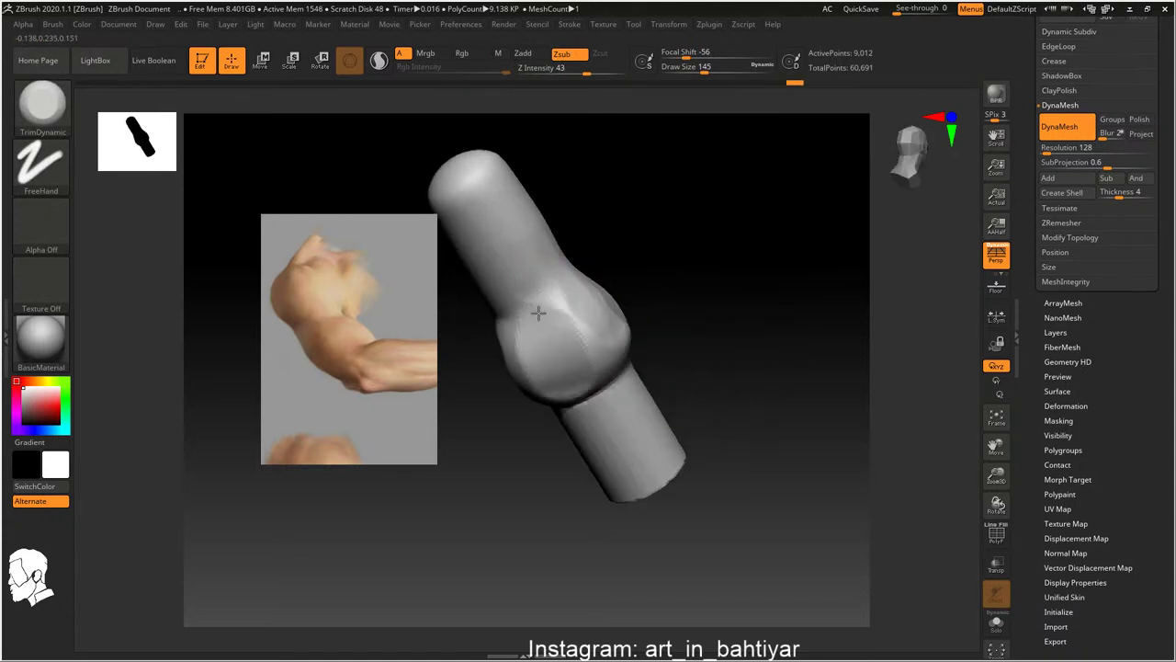
right_click_drag(538, 313, 528, 340)
left_click_drag(519, 349, 524, 386, "shift")
right_click_drag(524, 386, 609, 349)
left_click_drag(609, 349, 614, 392, "shift")
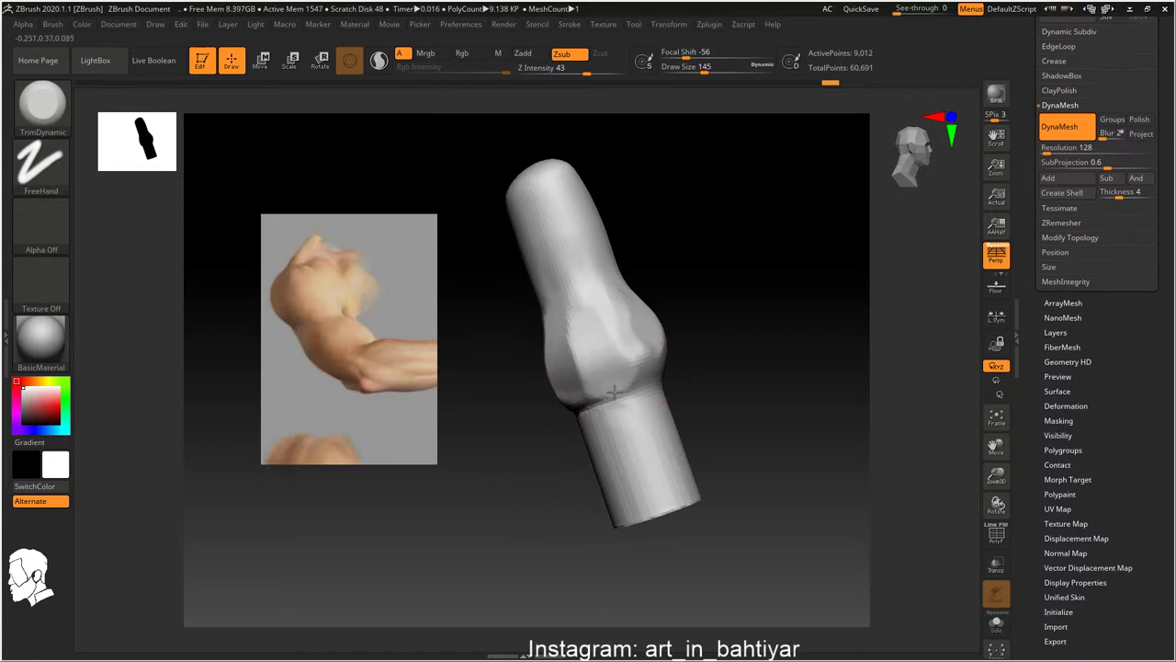
mouse_move(614, 392)
right_mouse_down()
mouse_move(609, 281)
mouse_move(625, 385)
right_mouse_up()
left_click_drag(625, 386, 632, 394, "shift")
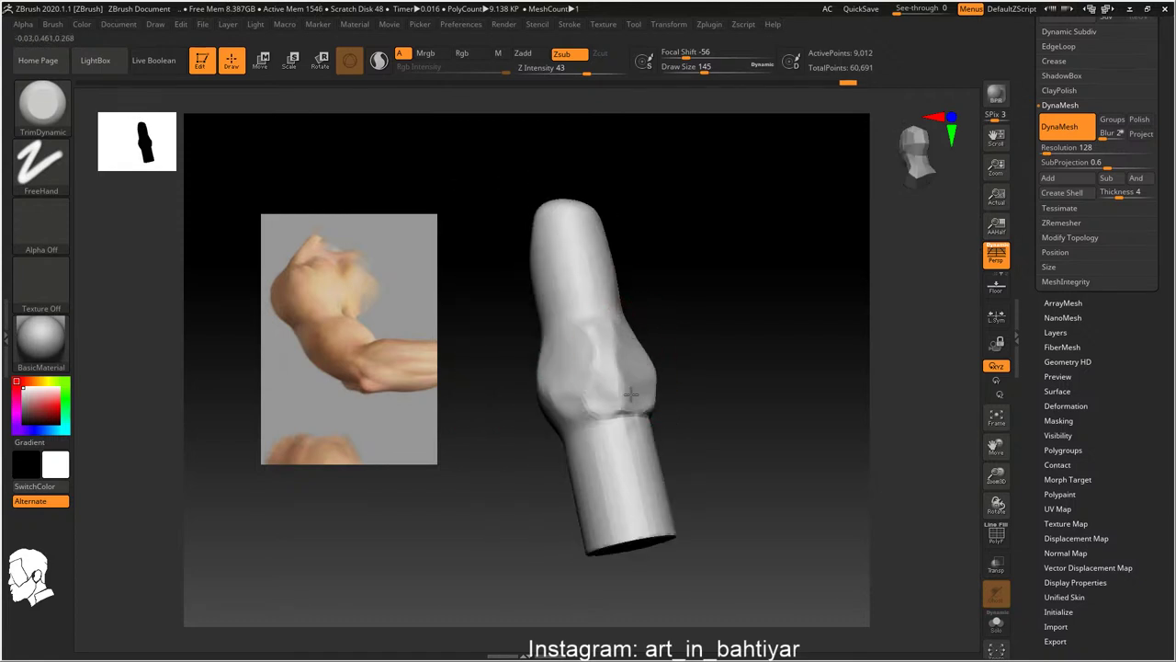
right_click_drag(632, 394, 631, 380)
mouse_move(630, 380)
left_mouse_down("shift")
mouse_move(641, 328)
mouse_move(649, 389)
left_mouse_up("shift")
mouse_move(648, 389)
right_mouse_down()
mouse_move(650, 344)
mouse_move(688, 342)
right_mouse_up()
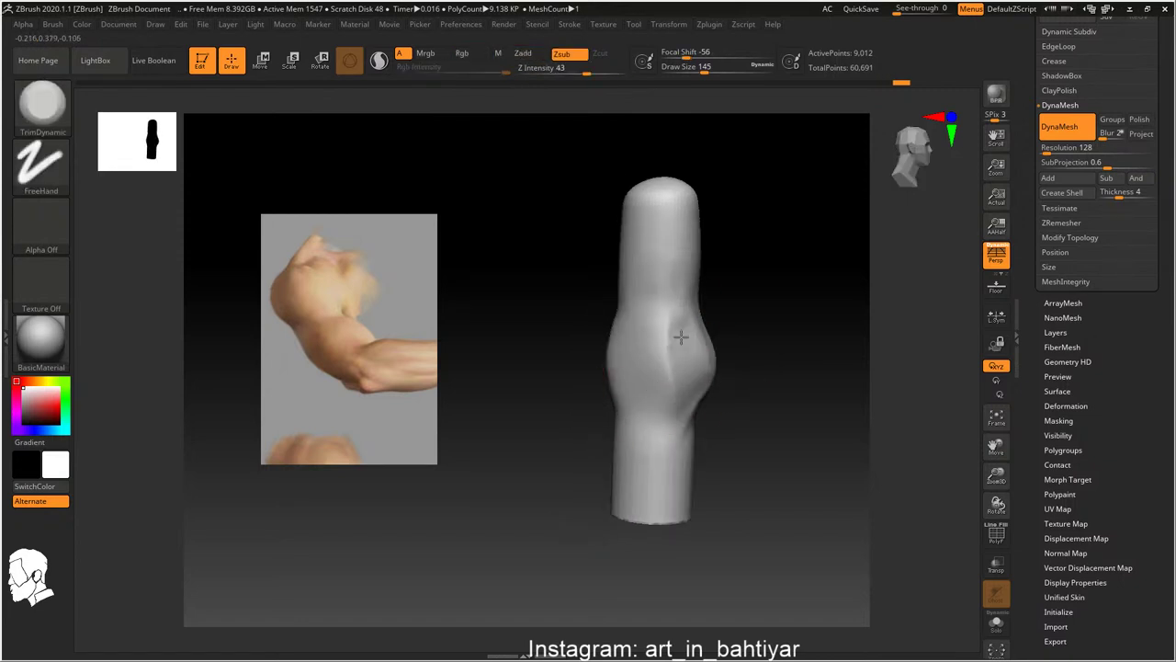
Flatten the bulge's sides with TrimDynamic and Shift-Smooth, checking side and front views
right_click_drag(578, 367, 656, 370, "alt")
left_click_drag(656, 370, 704, 276, "shift")
mouse_move(704, 289)
right_mouse_down()
mouse_move(770, 396)
mouse_move(726, 368)
mouse_move(659, 357)
right_mouse_up()
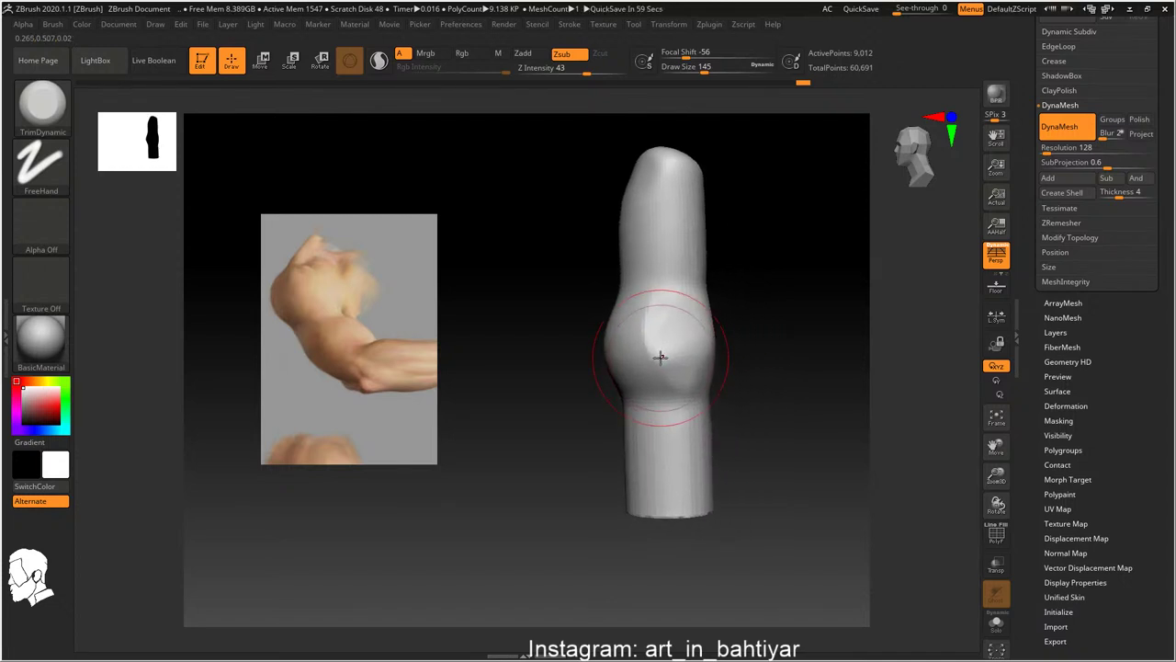
mouse_move(659, 356)
right_mouse_down()
mouse_move(631, 315)
mouse_move(702, 301)
mouse_move(622, 307)
mouse_move(677, 318)
mouse_move(588, 315)
right_mouse_up()
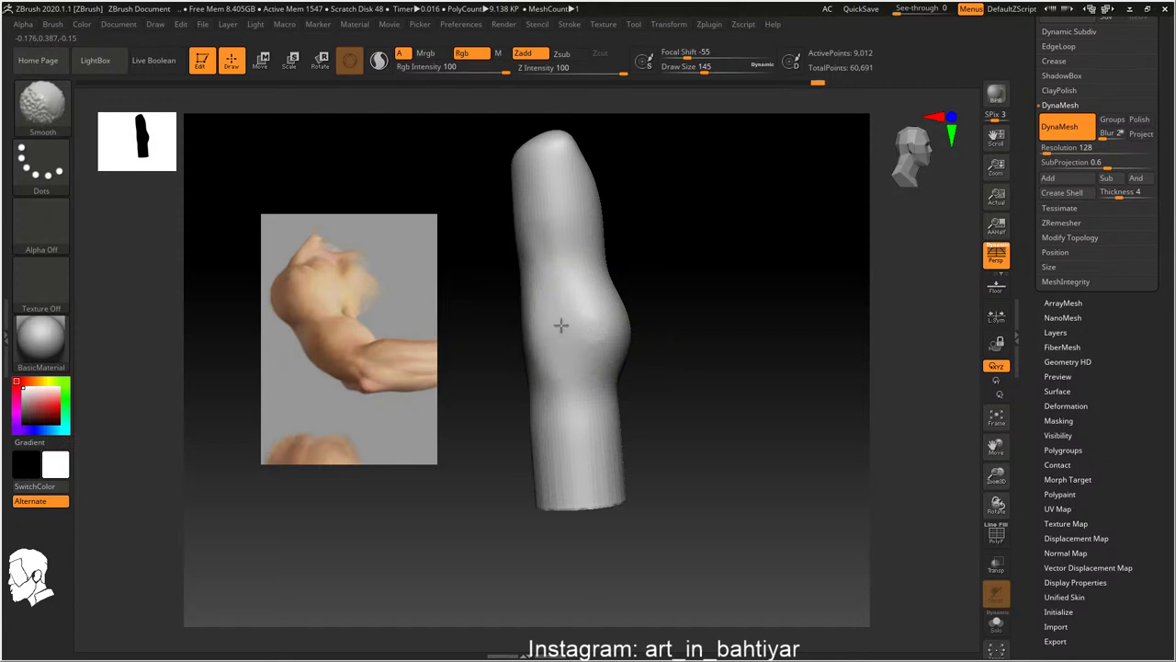
right_click_drag(601, 368, 541, 357)
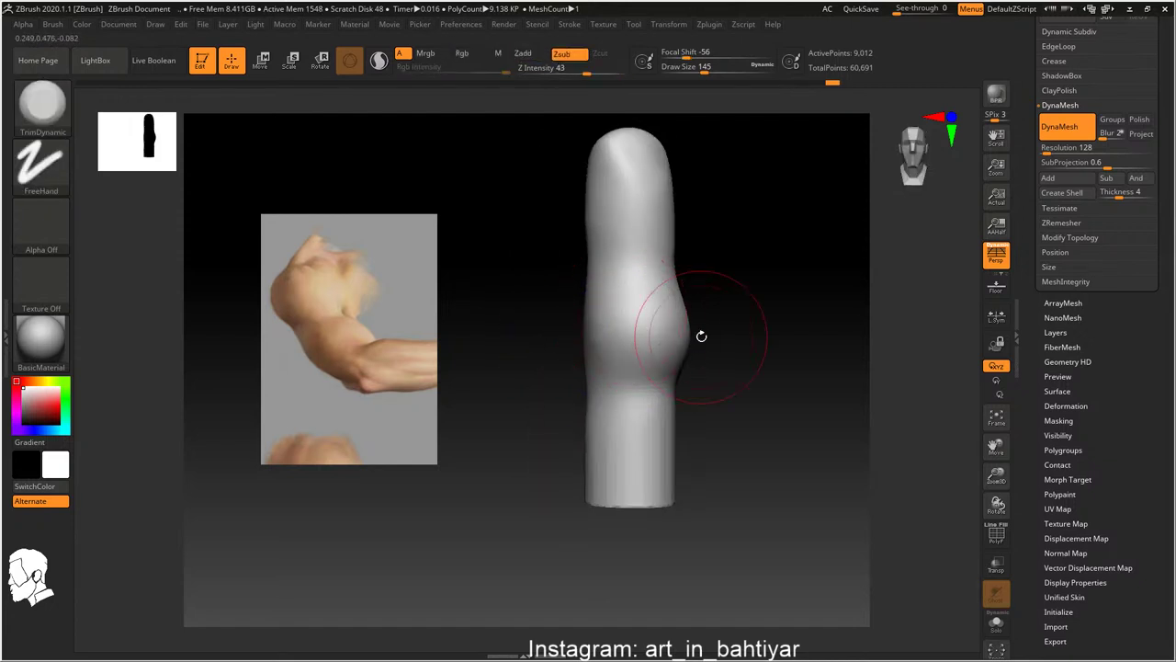
right_click_drag(701, 336, 656, 341)
key("shift")
mouse_move(743, 343)
right_mouse_down()
mouse_move(741, 326)
mouse_move(630, 315)
right_mouse_up()
mouse_move(673, 350)
right_mouse_down()
mouse_move(644, 348)
mouse_move(667, 323)
right_mouse_up()
mouse_move(607, 347)
right_mouse_down()
mouse_move(719, 332)
mouse_move(729, 347)
right_mouse_up()
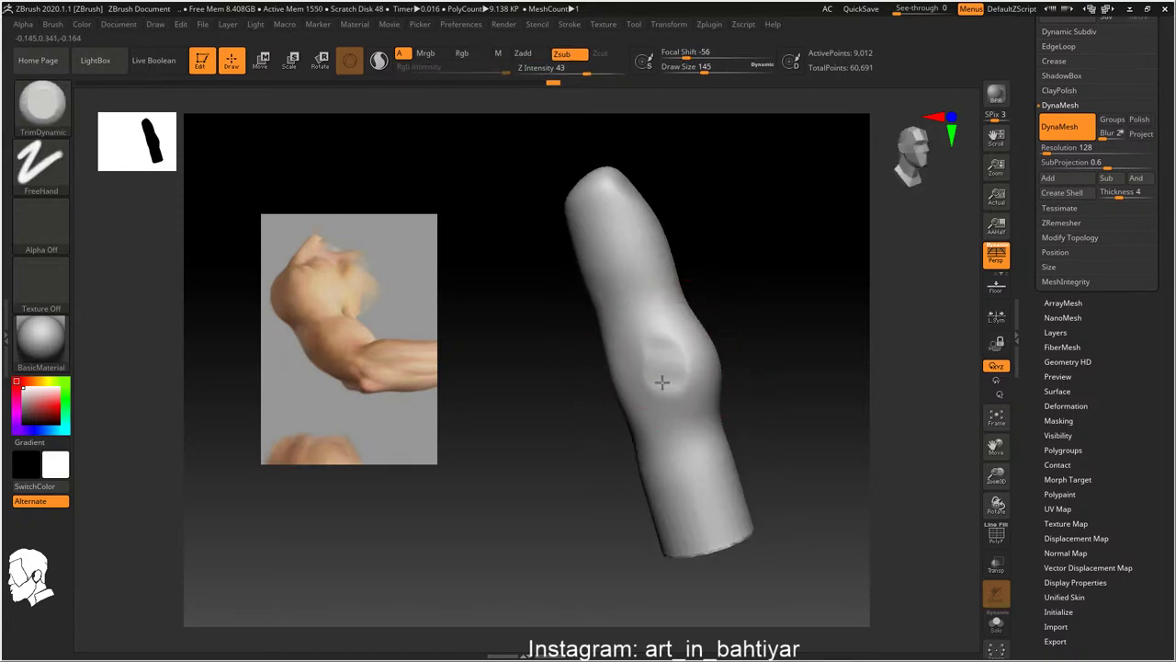
key("shift")
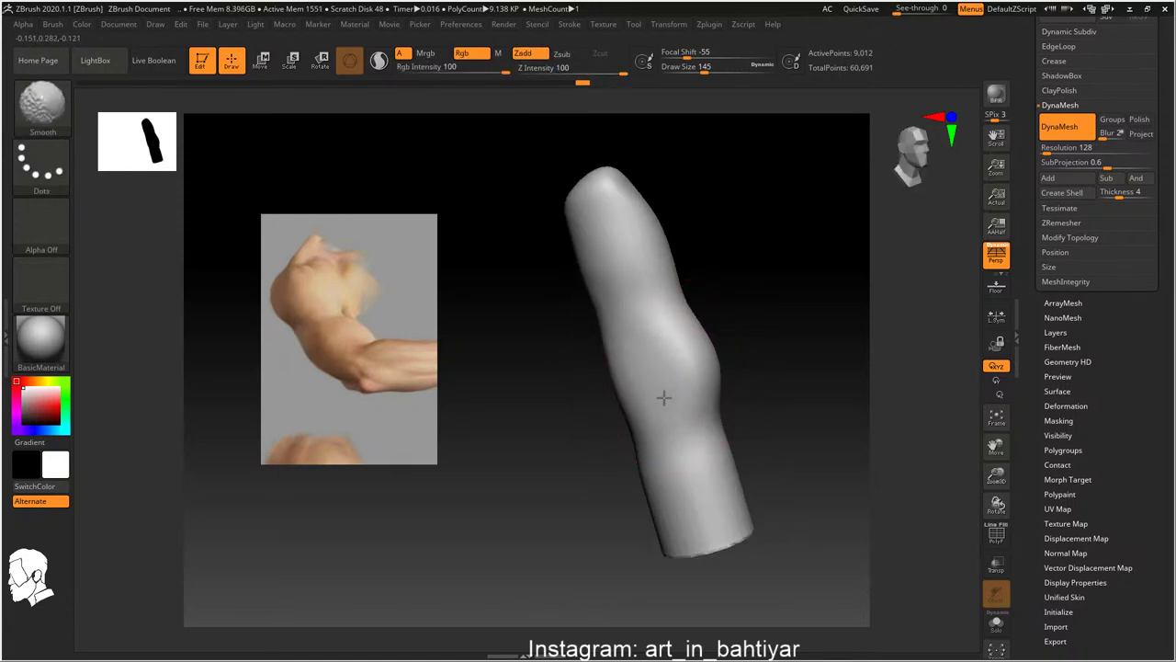
right_click_drag(663, 397, 683, 383, "shift")
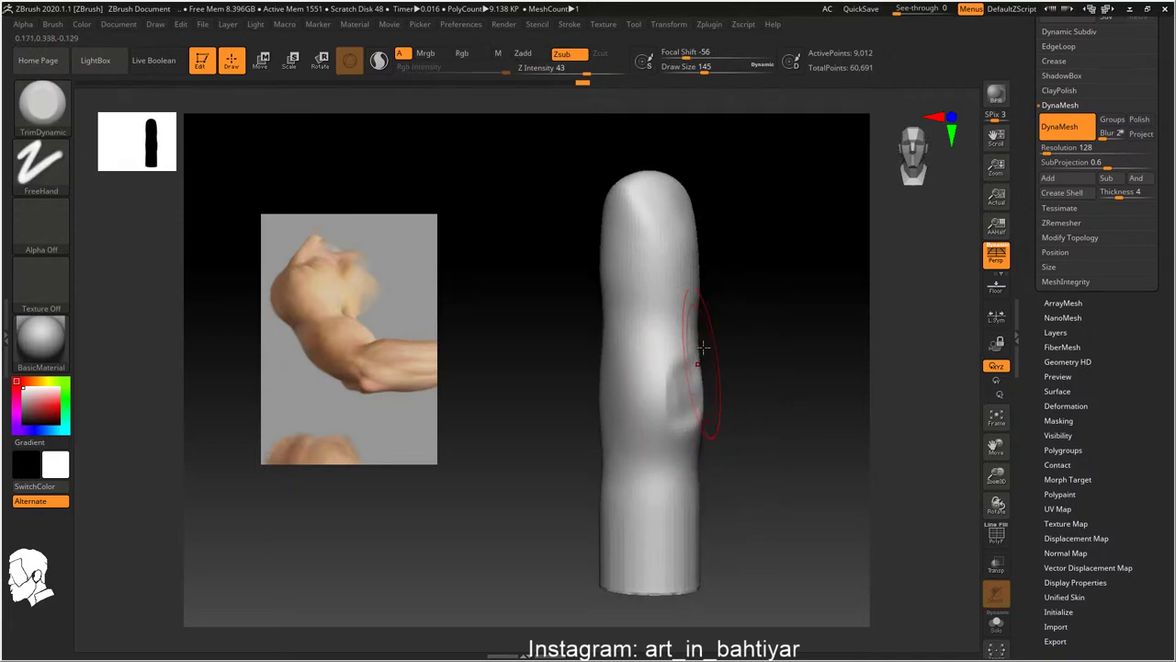
Smooth out the bumps on the fingertip, then stand the finger upright
mouse_move(643, 420)
right_mouse_down()
mouse_move(637, 380)
mouse_move(675, 373)
right_mouse_up()
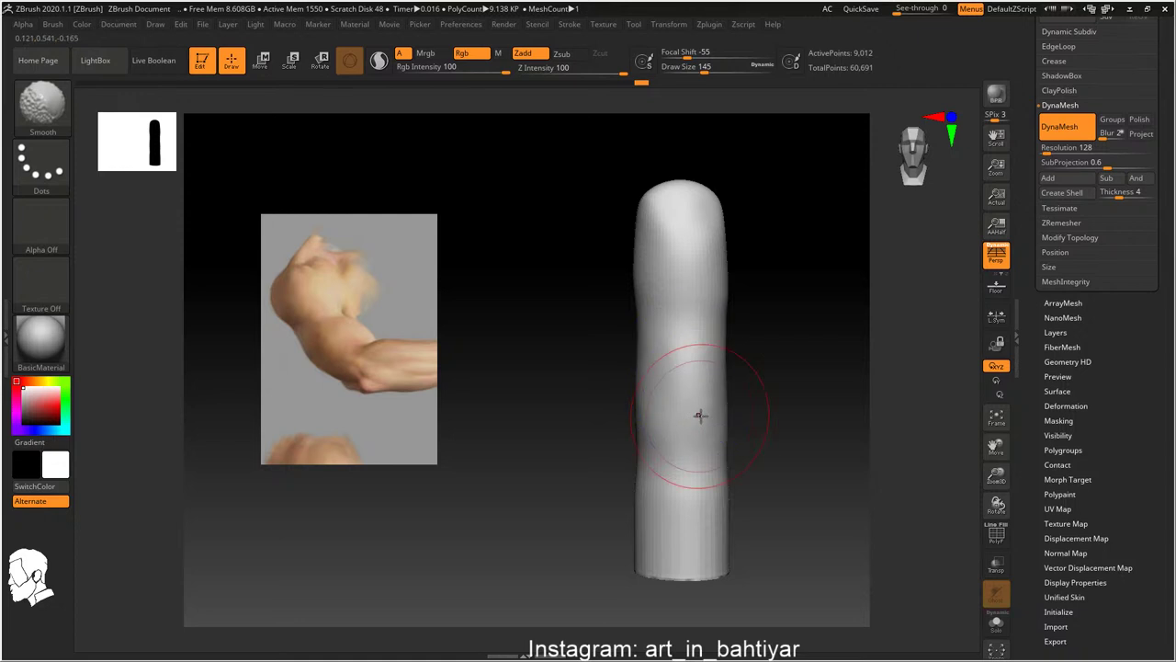
mouse_move(698, 415)
right_mouse_down()
mouse_move(615, 398)
mouse_move(677, 367)
mouse_move(759, 397)
mouse_move(727, 419)
mouse_move(692, 368)
mouse_move(685, 318)
right_mouse_up()
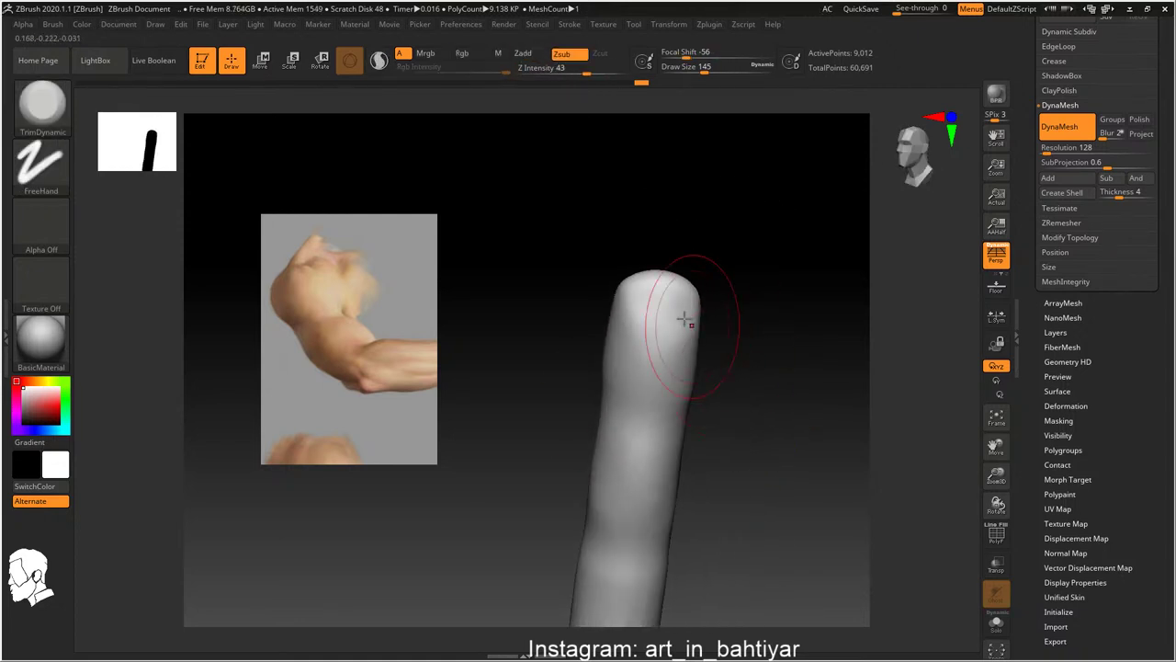
left_click_drag(696, 336, 657, 296, "shift")
mouse_move(663, 303)
right_mouse_down()
mouse_move(664, 333)
mouse_move(643, 312)
mouse_move(677, 342)
mouse_move(685, 394)
right_mouse_up()
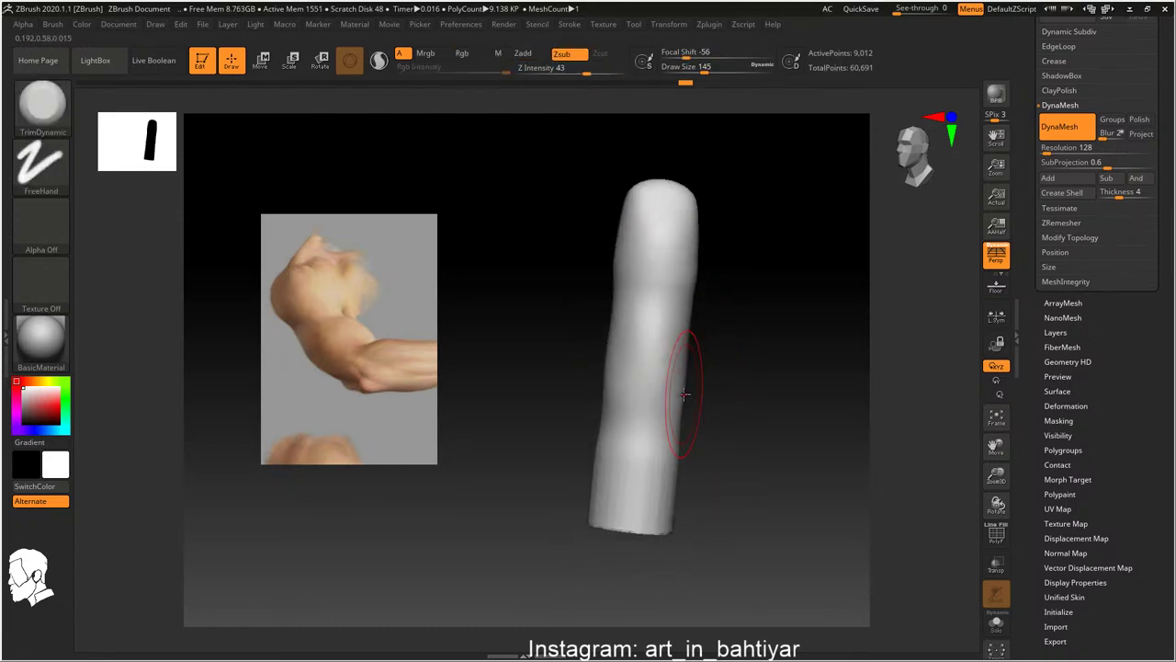
Switch to DamStandard with draw size 49 and Z Intensity 12 for carving joint creases
key("b")
key("d")
key("s")
key("s")
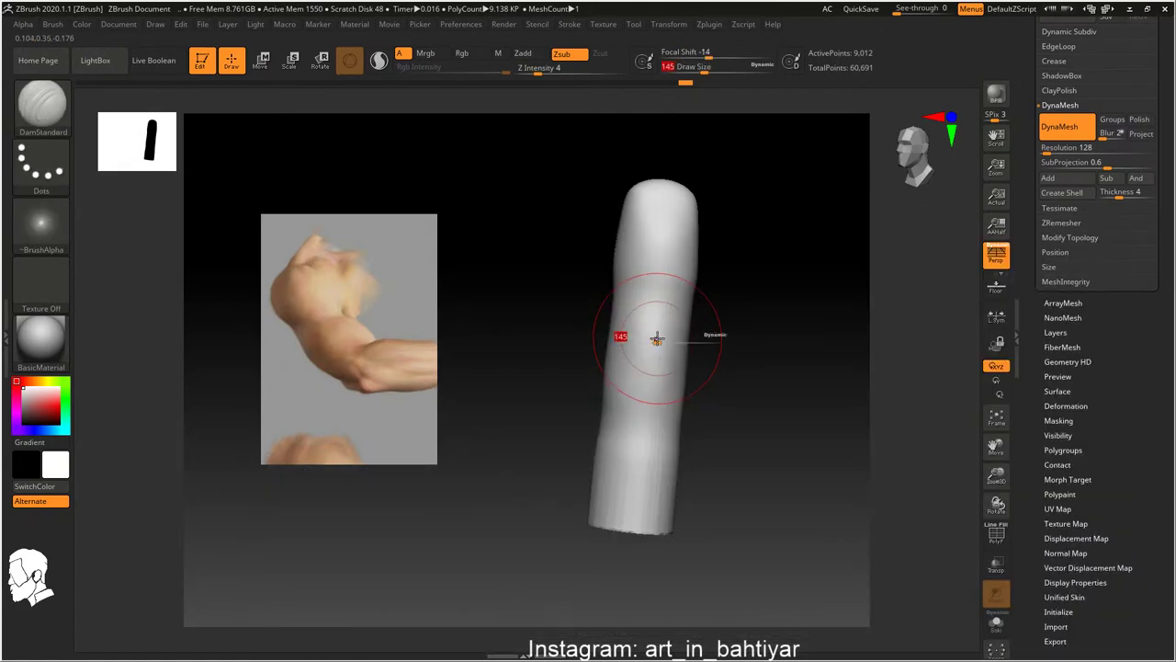
left_click_drag(662, 337, 629, 340)
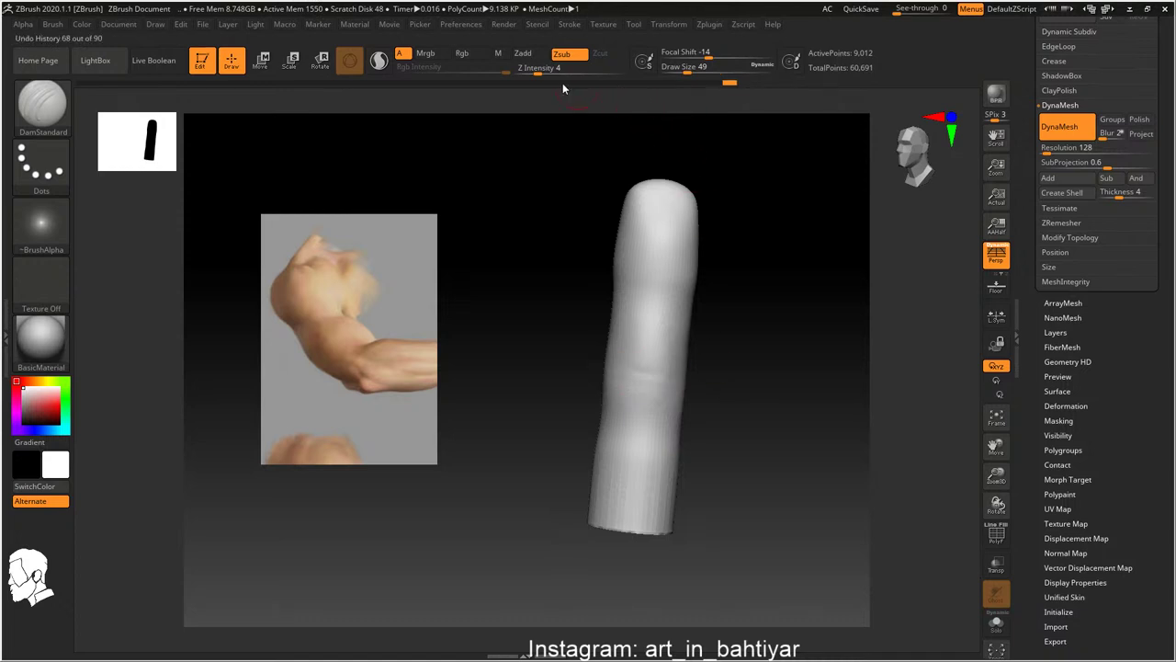
left_click_drag(538, 71, 552, 71)
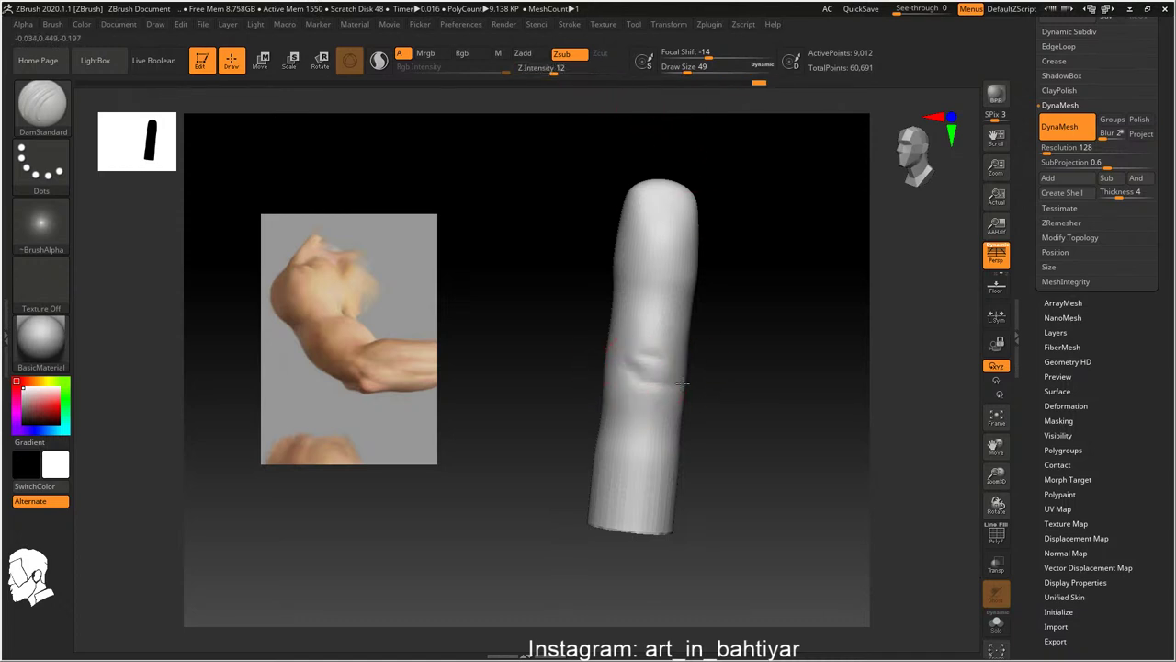
mouse_move(611, 368)
left_mouse_down()
mouse_move(619, 359)
mouse_move(578, 389)
mouse_move(630, 394)
left_mouse_up()
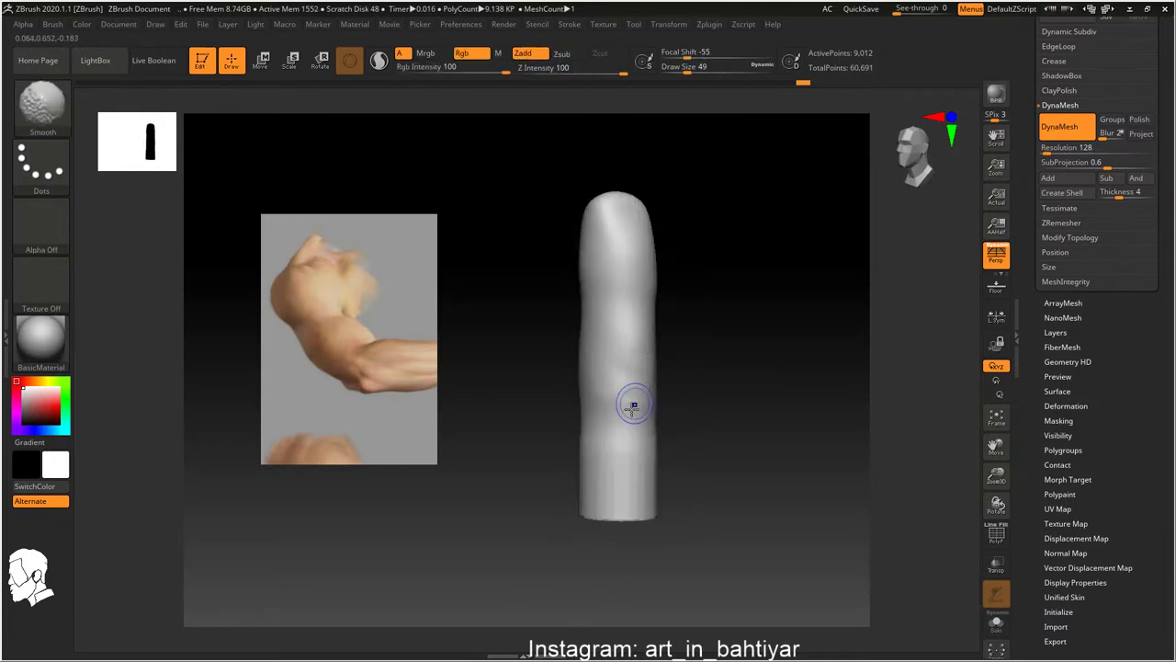
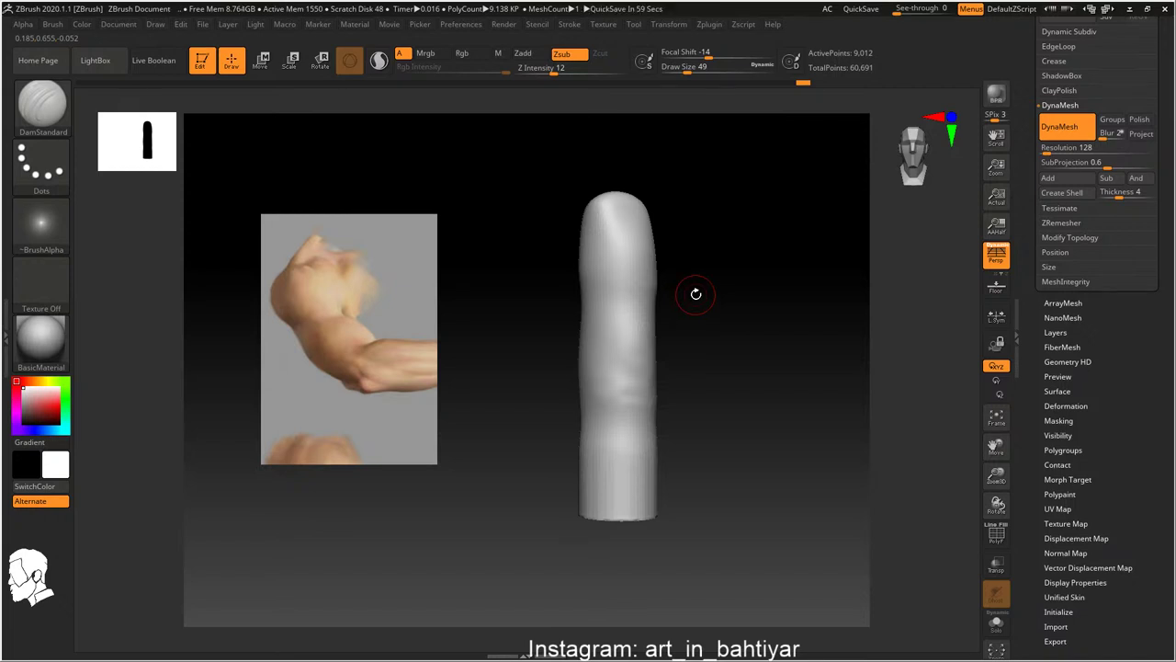
Carve a DamStandard crease across the finger's middle knuckle, orbiting to check it
mouse_move(616, 355)
right_mouse_down()
mouse_move(680, 349)
mouse_move(562, 305)
mouse_move(517, 272)
mouse_move(548, 341)
mouse_move(554, 263)
mouse_move(512, 273)
mouse_move(559, 316)
mouse_move(598, 304)
mouse_move(656, 334)
mouse_move(622, 302)
mouse_move(580, 312)
mouse_move(535, 351)
right_mouse_up()
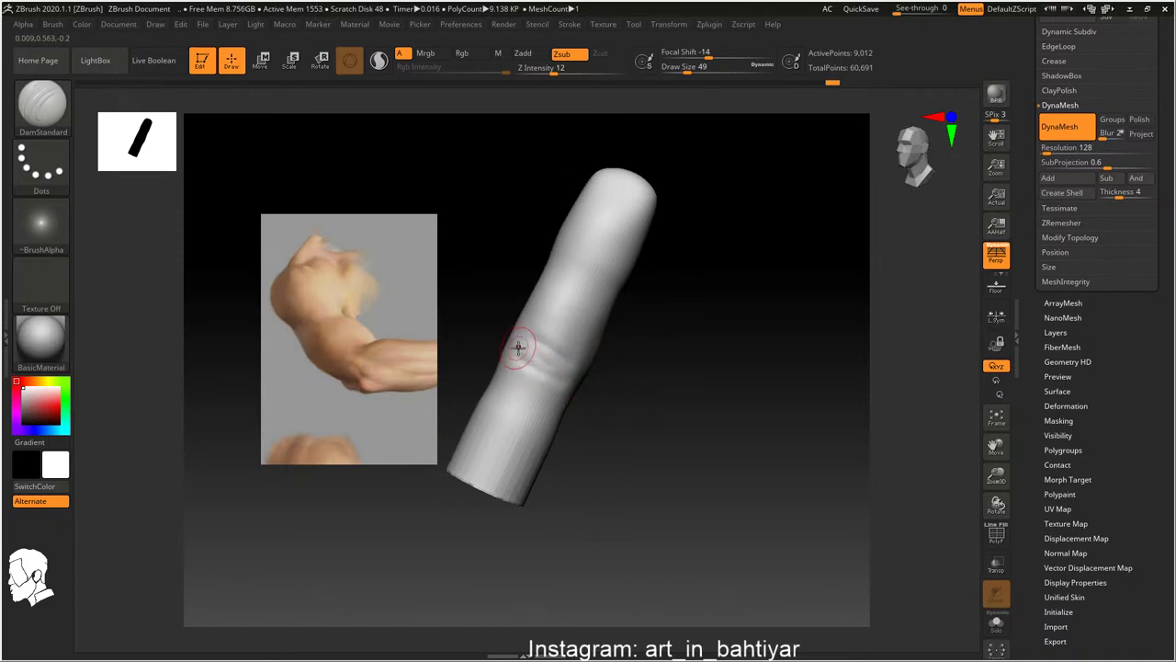
left_click_drag(517, 347, 571, 389)
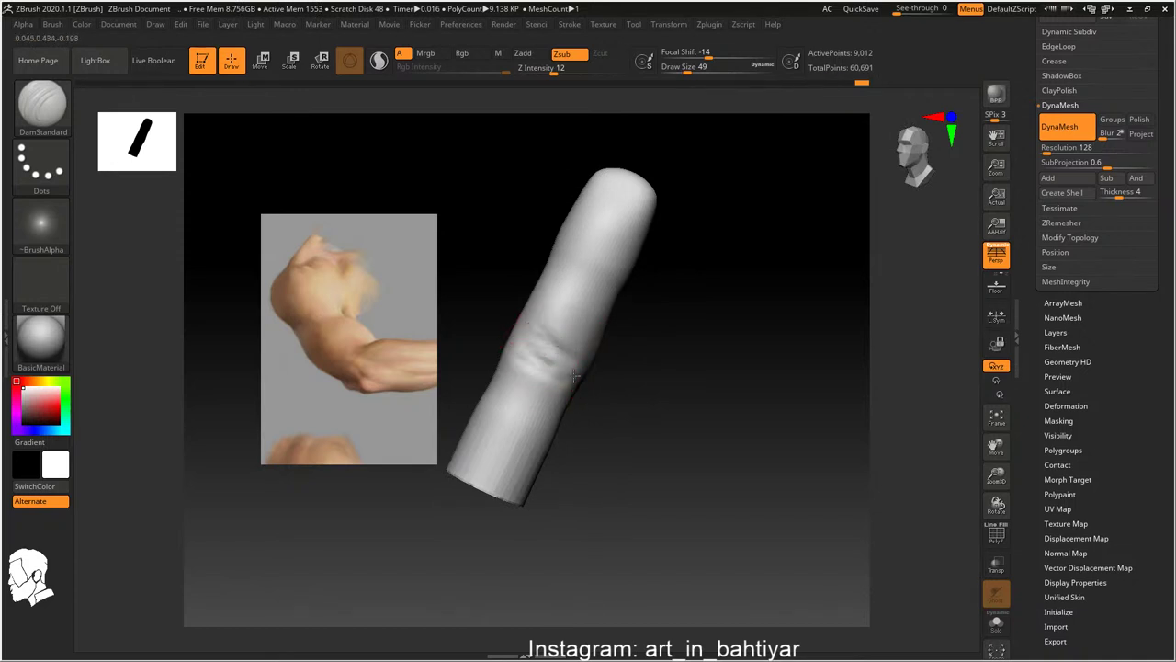
mouse_move(552, 361)
right_mouse_down()
mouse_move(617, 407)
mouse_move(631, 349)
mouse_move(651, 340)
right_mouse_up()
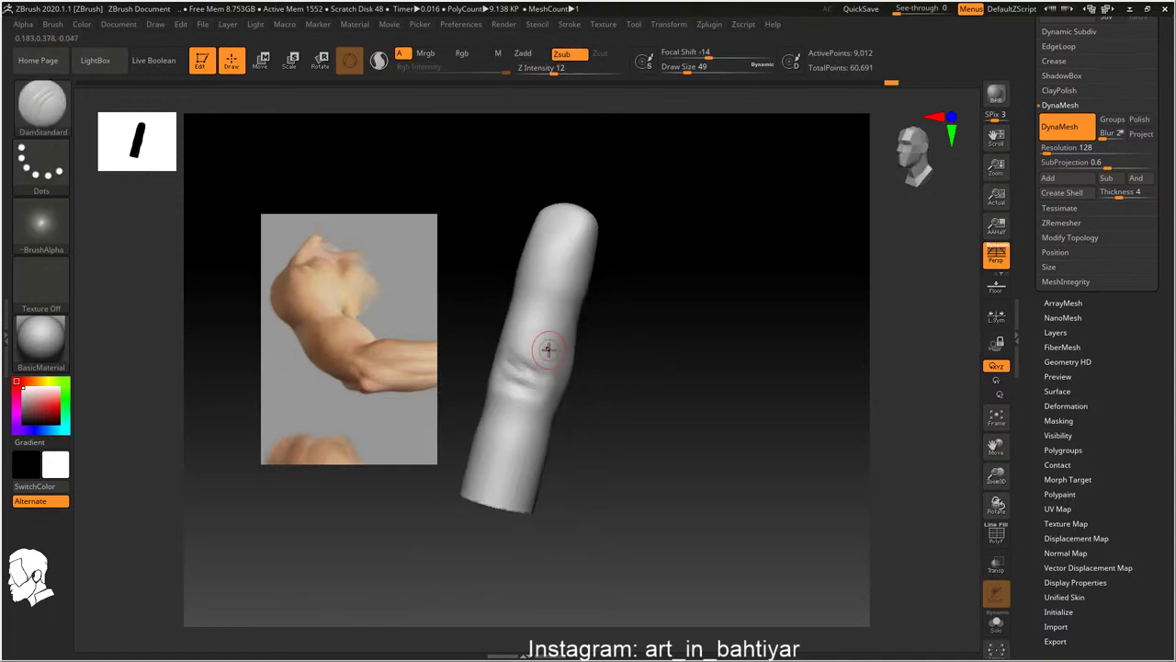
mouse_move(547, 348)
right_mouse_down()
mouse_move(538, 315)
mouse_move(605, 331)
mouse_move(635, 367)
mouse_move(590, 249)
mouse_move(638, 417)
mouse_move(573, 343)
right_mouse_up()
mouse_move(659, 334)
right_mouse_down("alt")
mouse_move(632, 395)
mouse_move(623, 365)
mouse_move(643, 352)
right_mouse_up("alt")
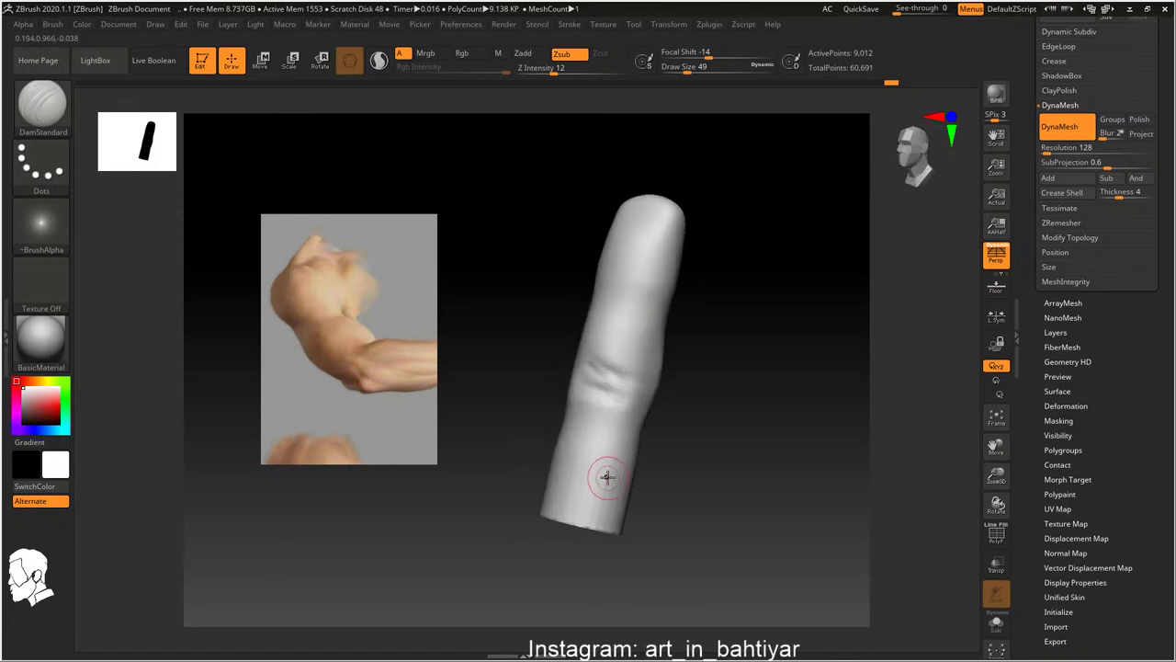
Smooth the fingertip's flat end round and reposition the finger in view
right_click_drag(606, 476, 595, 458)
key("s")
key("shift")
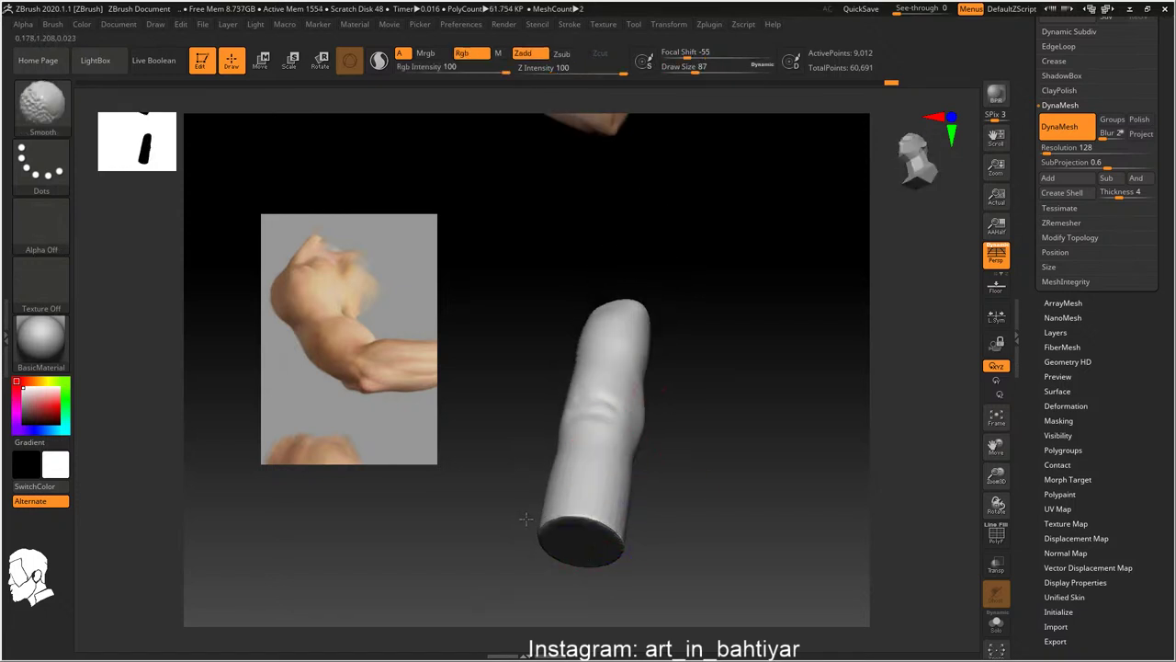
right_click_drag(722, 504, 688, 486)
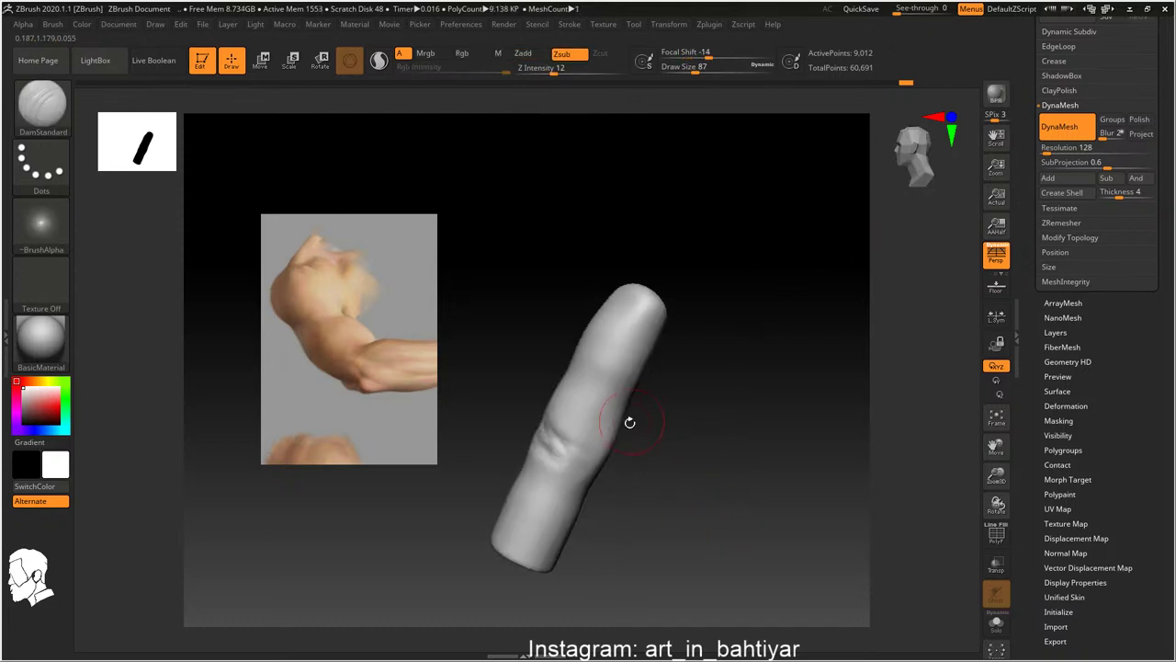
mouse_move(630, 420)
right_mouse_down()
mouse_move(668, 463)
mouse_move(577, 438)
mouse_move(695, 388)
right_mouse_up()
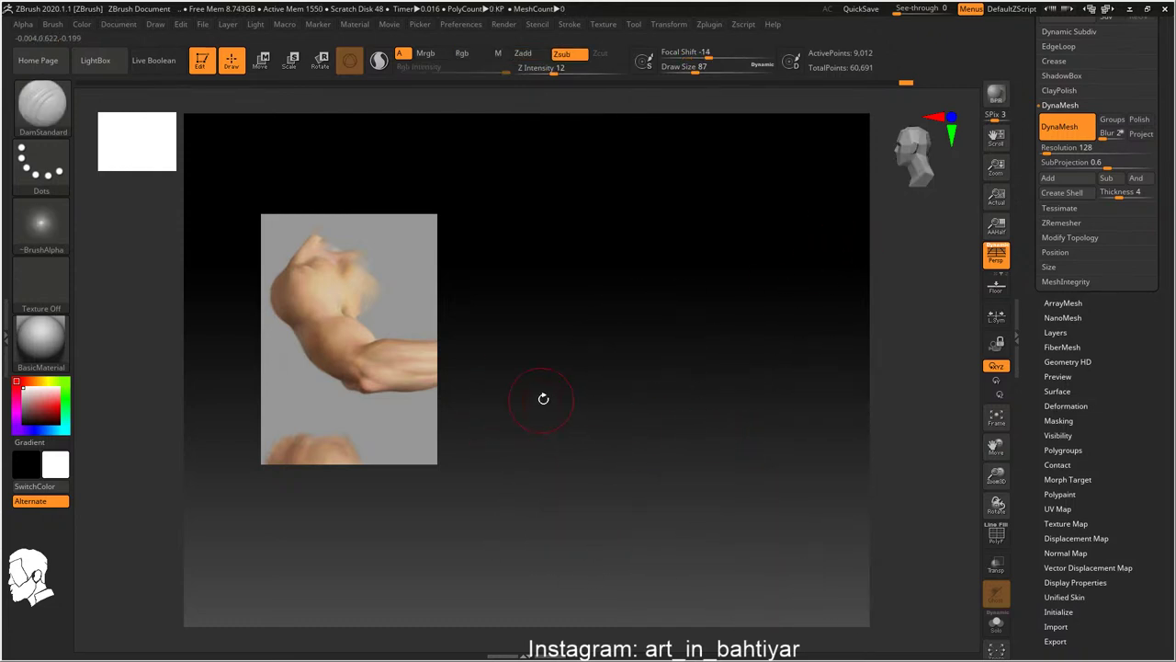
mouse_move(541, 399)
right_mouse_down("alt")
mouse_move(413, 352)
mouse_move(598, 336)
right_mouse_up("alt")
Ctrl-mask the fingertip and invert the mask to protect the lower finger
key("w")
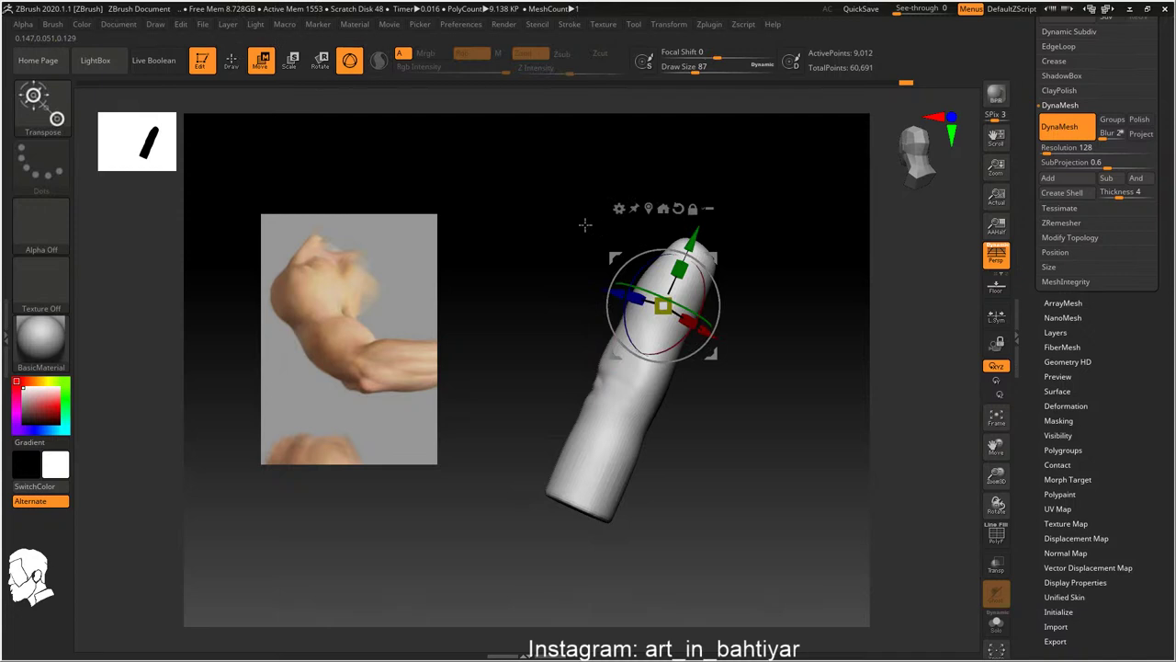
key("q")
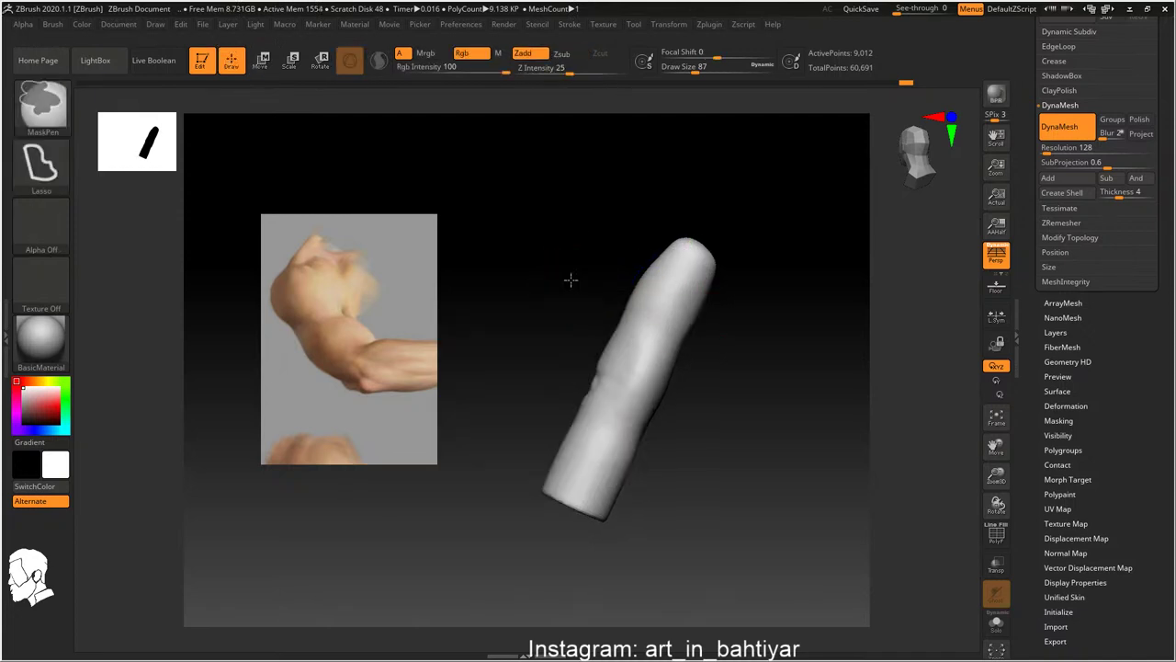
left_click_drag(569, 278, 625, 312, "ctrl")
left_click(739, 411, "ctrl")
left_click_drag(740, 413, 723, 402)
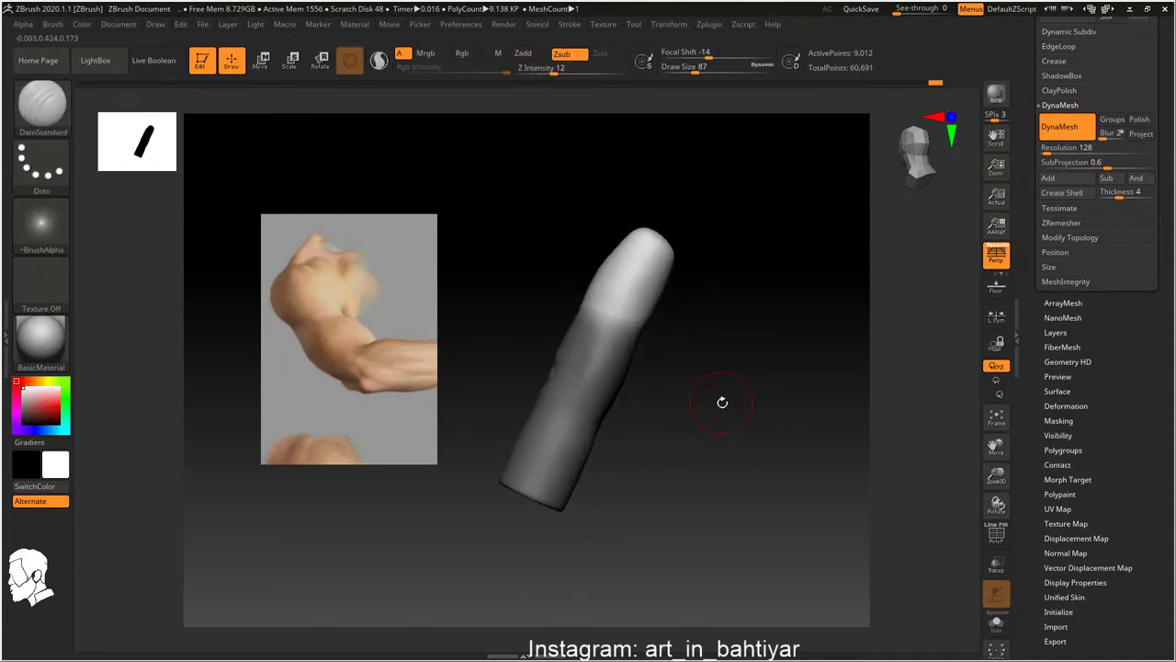
Bend the fingertip forward at the upper joint to about -34 degrees with Transpose
key("w")
left_click_drag(643, 275, 625, 304)
key("q")
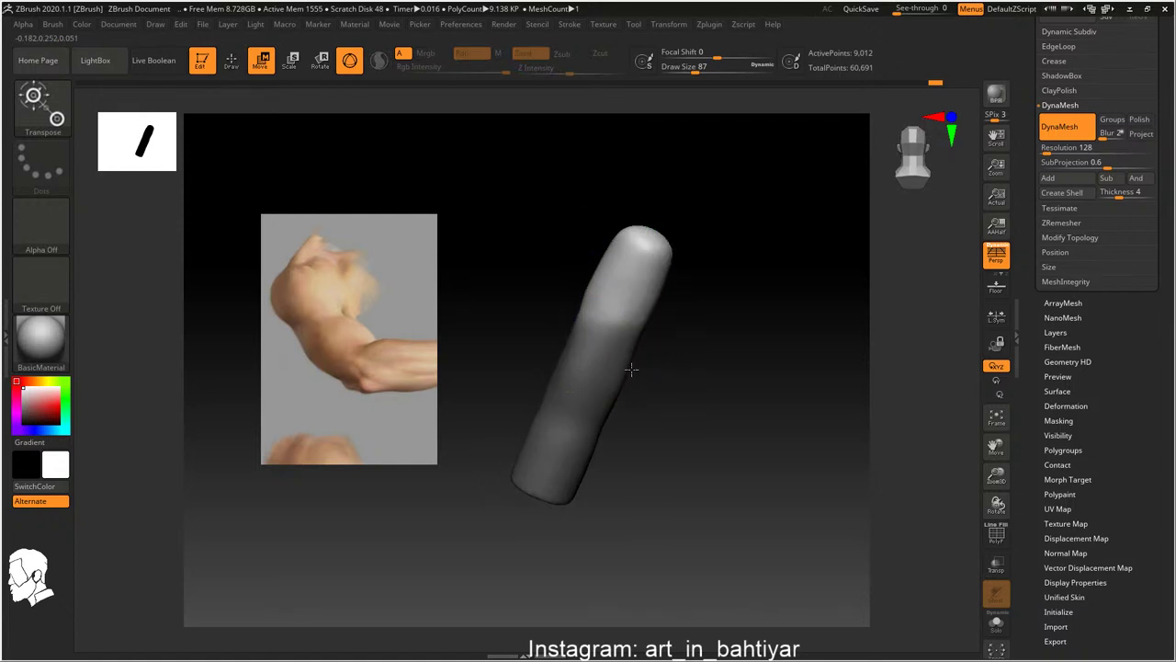
left_click(735, 414, "ctrl")
key("w")
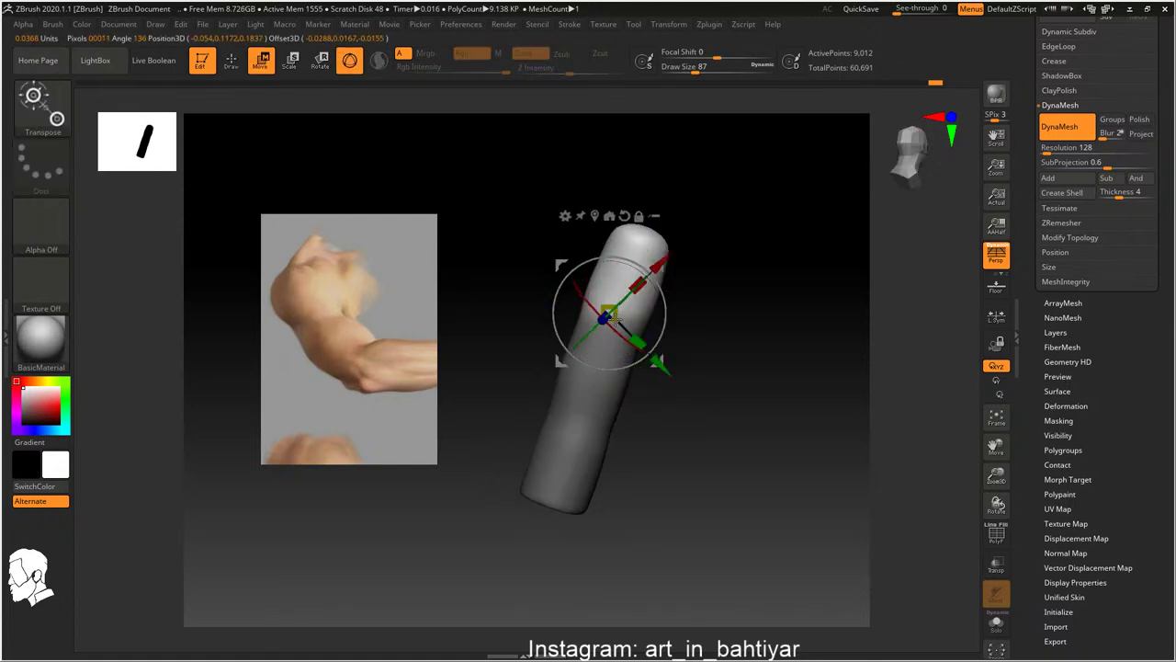
left_click_drag(634, 265, 651, 286)
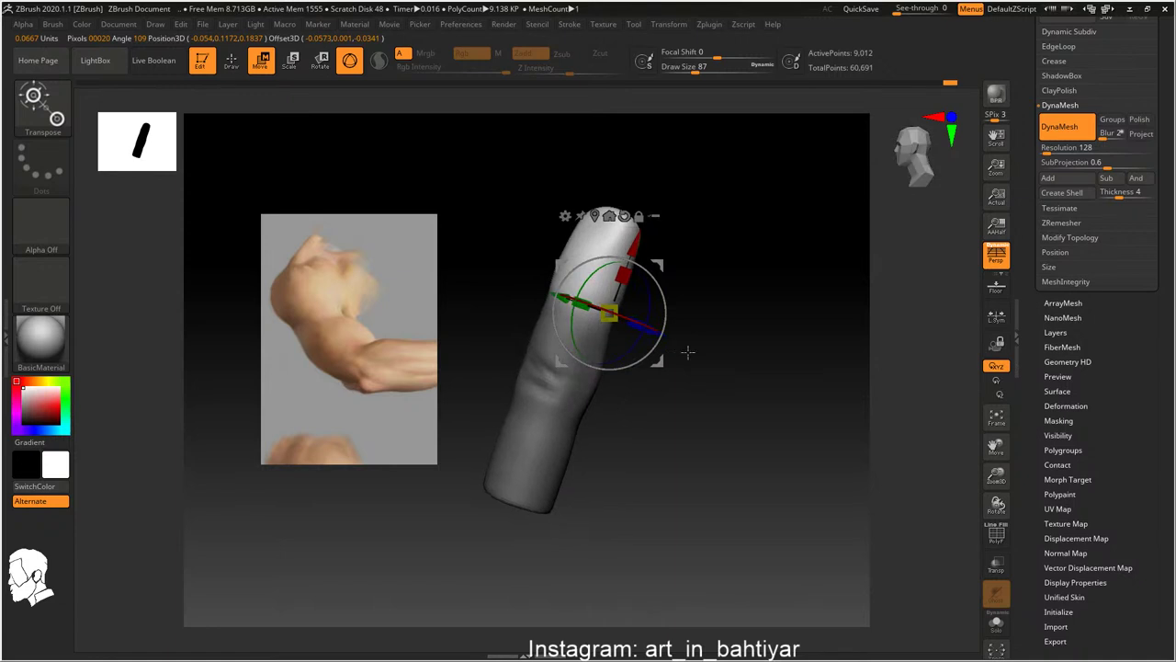
mouse_move(706, 342)
left_mouse_down()
mouse_move(651, 321)
mouse_move(633, 264)
left_mouse_up()
Undo the last change and select the ClayBuildup brush with B, C, B
key("q")
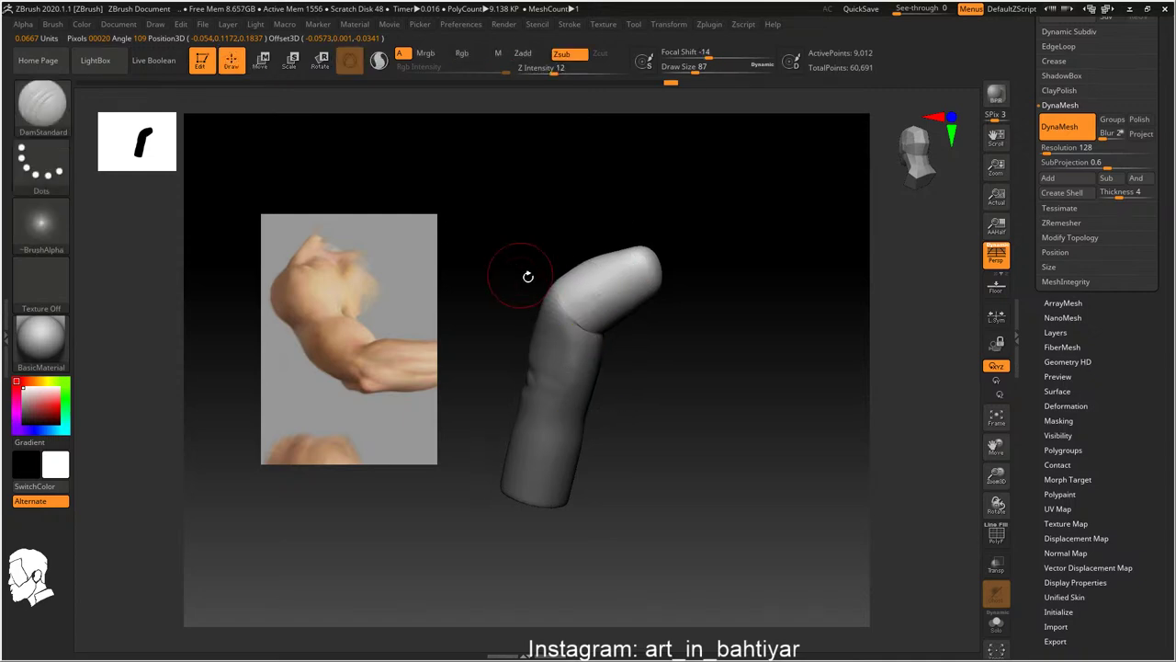
key("ctrl+z")
key("ctrl+z")
mouse_move(775, 413)
left_mouse_down("ctrl")
mouse_move(551, 648)
mouse_move(526, 295)
left_mouse_up("ctrl")
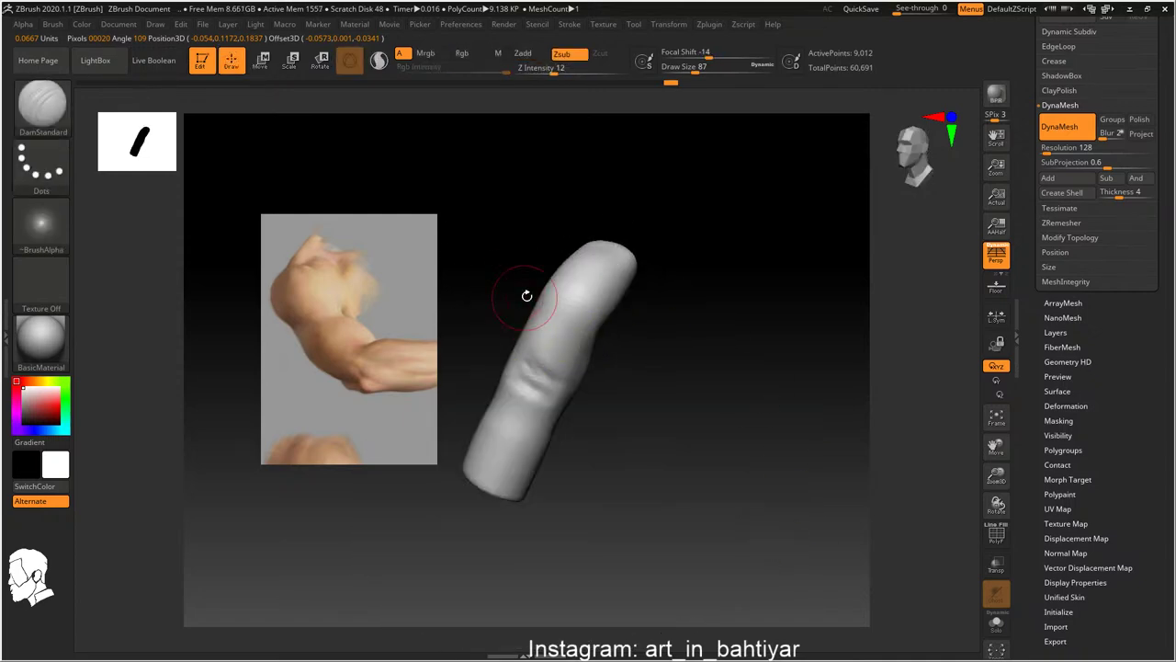
key("b")
key("c")
key("b")
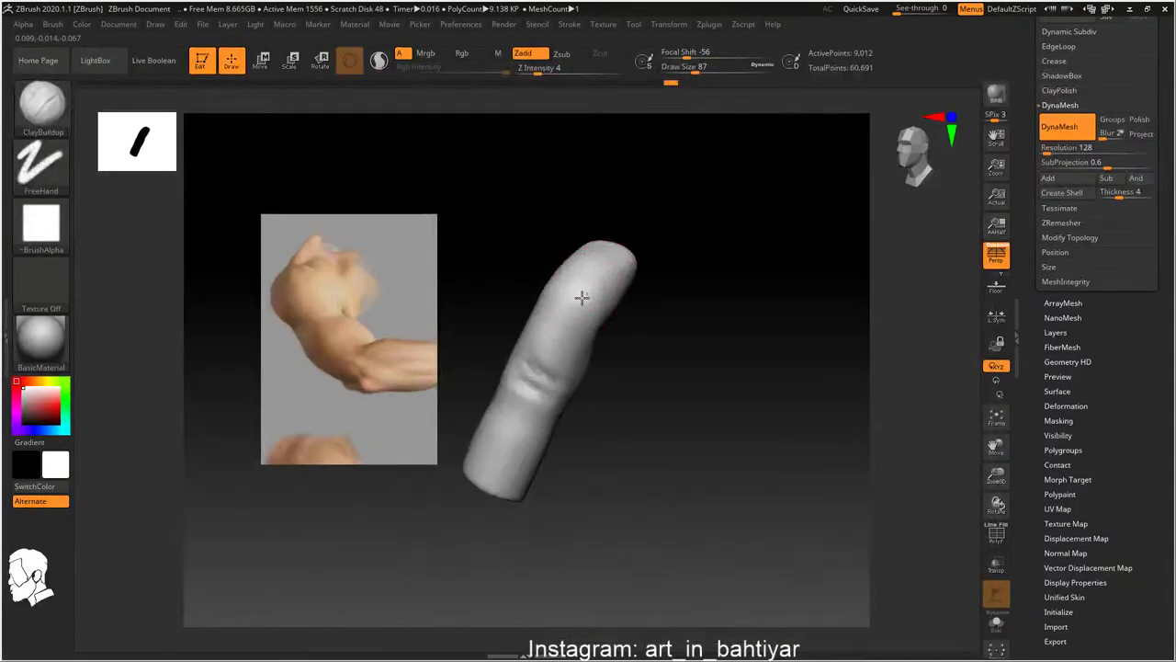
Orbit and zoom out around the bent finger, smoothing the knuckle folds along the way
left_click_drag(567, 339, 617, 386)
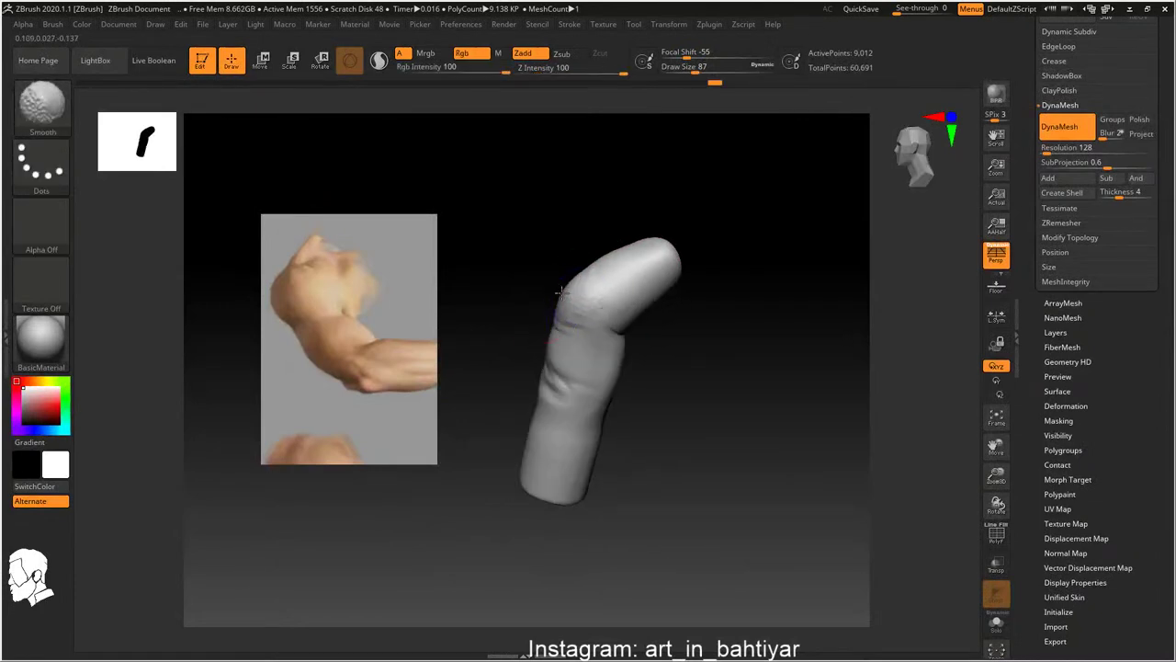
mouse_move(583, 281)
left_mouse_down()
mouse_move(652, 428)
mouse_move(634, 423)
left_mouse_up()
key("shift")
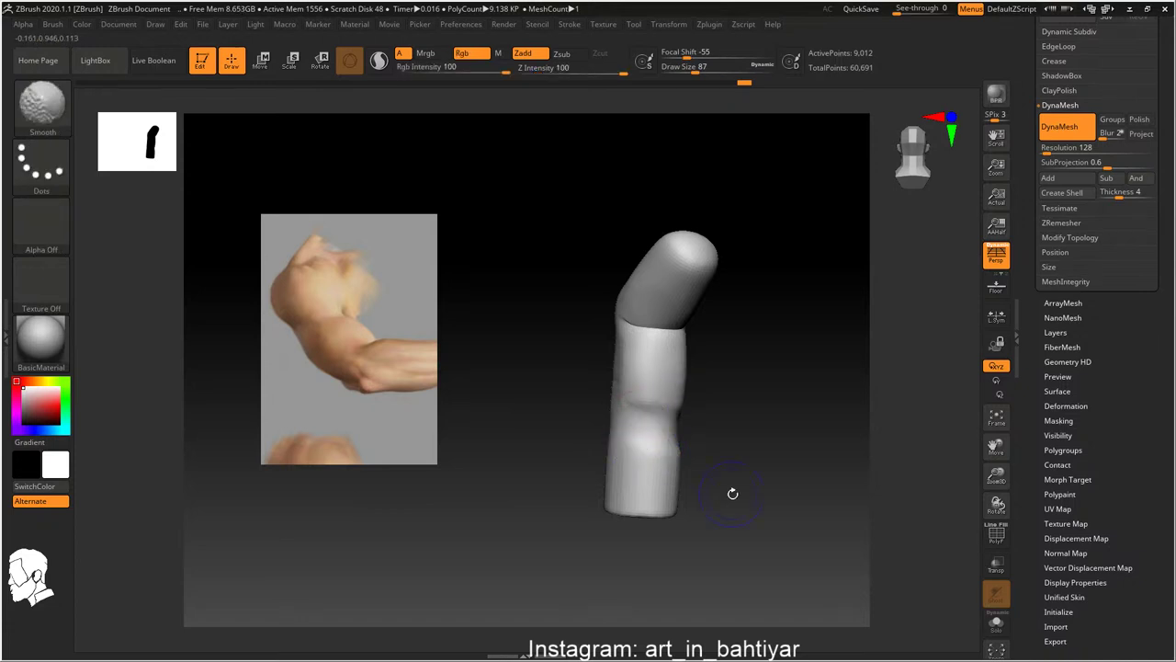
mouse_move(632, 428)
left_mouse_down()
mouse_move(632, 413)
mouse_move(658, 404)
mouse_move(567, 406)
mouse_move(588, 431)
mouse_move(552, 397)
mouse_move(622, 396)
mouse_move(616, 407)
left_mouse_up()
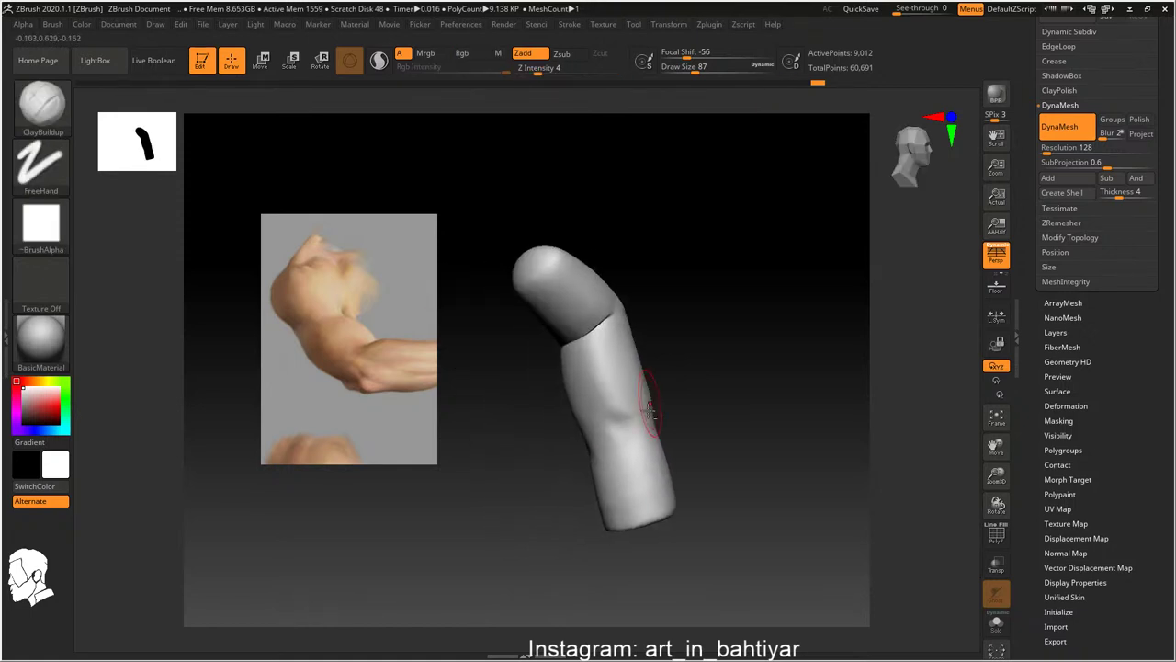
left_click_drag(652, 331, 633, 364)
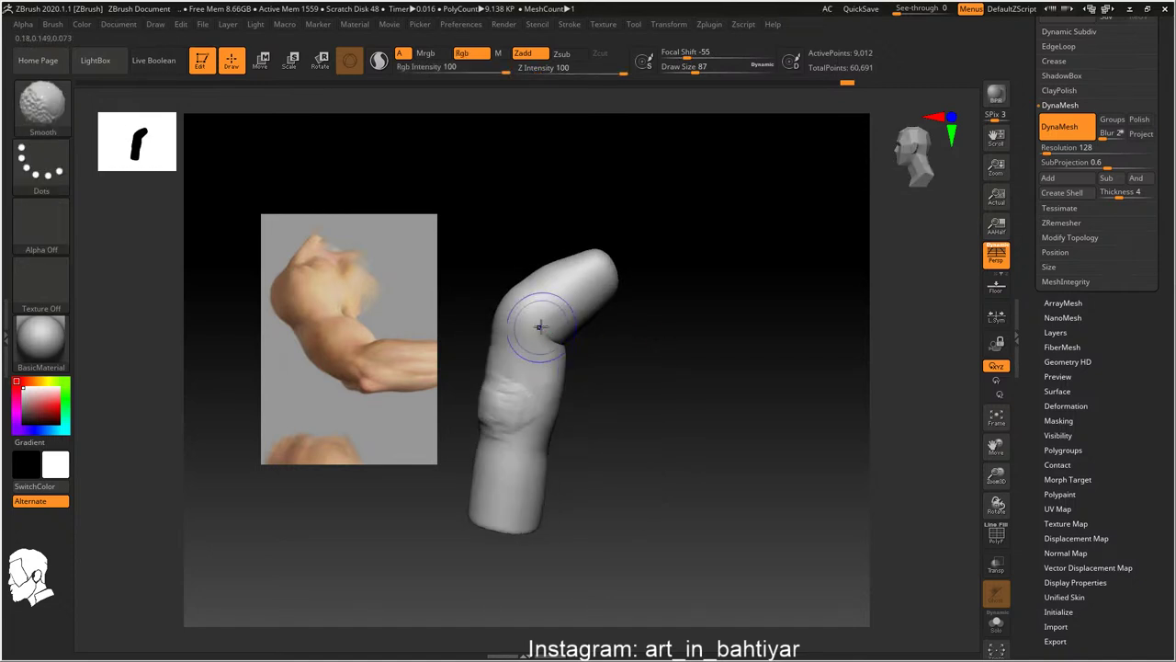
mouse_move(539, 321)
left_mouse_down("alt")
mouse_move(533, 307)
mouse_move(704, 332)
left_mouse_up("alt")
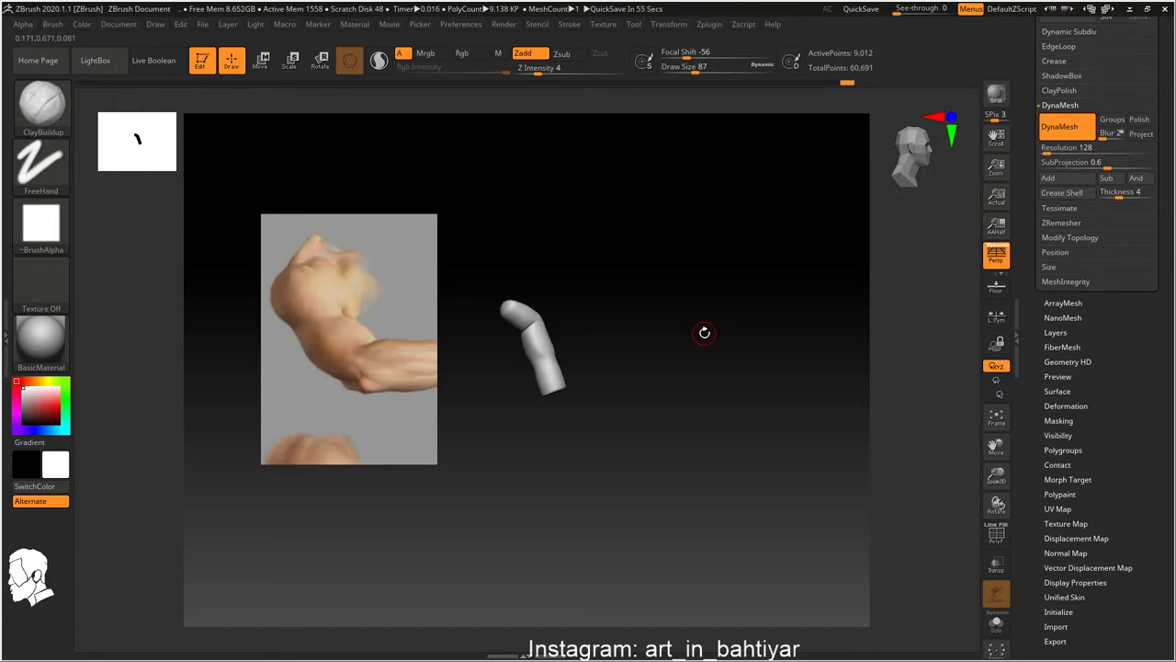
mouse_move(644, 330)
left_mouse_down()
mouse_move(599, 314)
mouse_move(677, 267)
mouse_move(659, 370)
mouse_move(606, 340)
left_mouse_up()
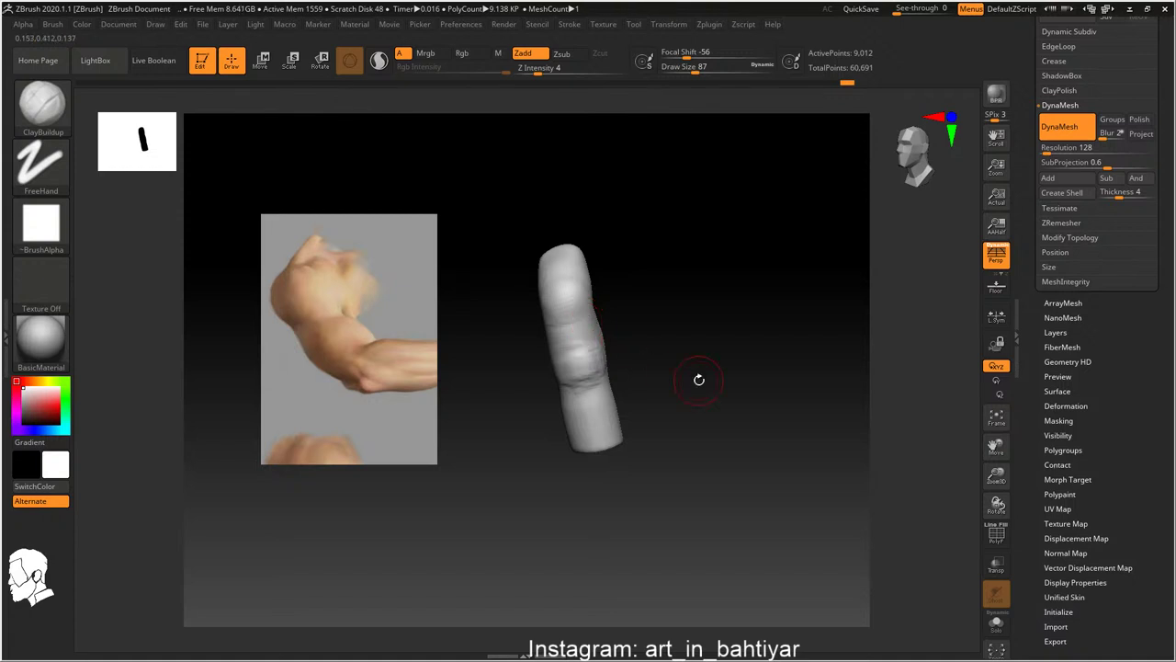
mouse_move(645, 404)
left_mouse_down()
mouse_move(655, 425)
mouse_move(585, 367)
mouse_move(631, 306)
left_mouse_up()
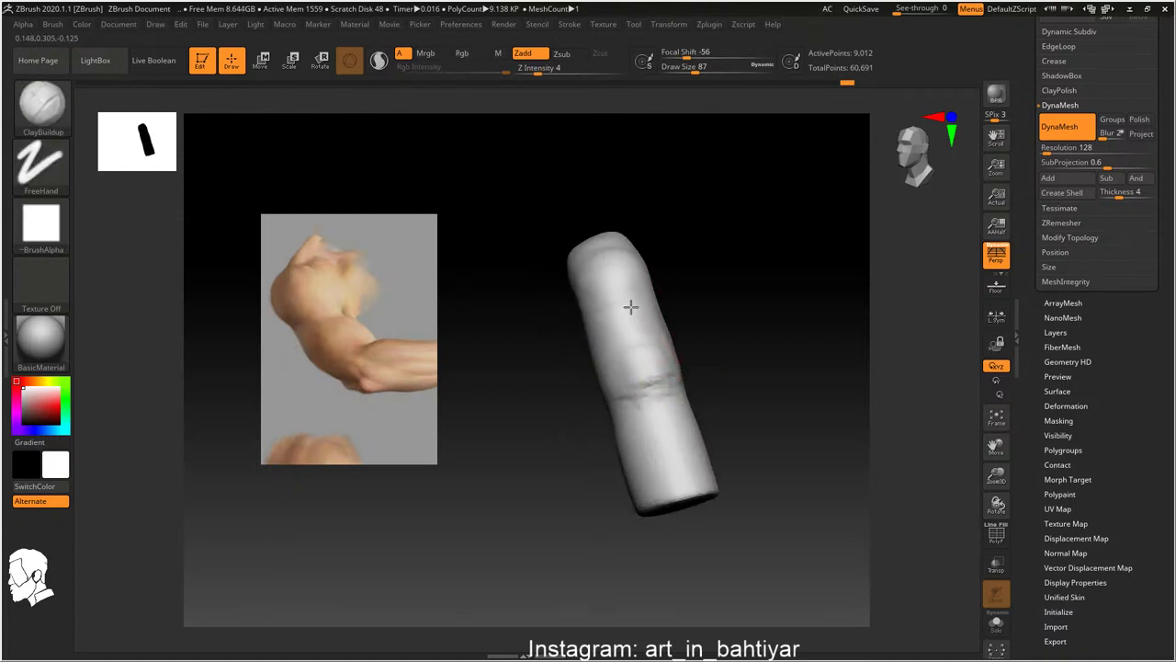
mouse_move(634, 374)
left_mouse_down()
mouse_move(619, 394)
mouse_move(662, 370)
left_mouse_up()
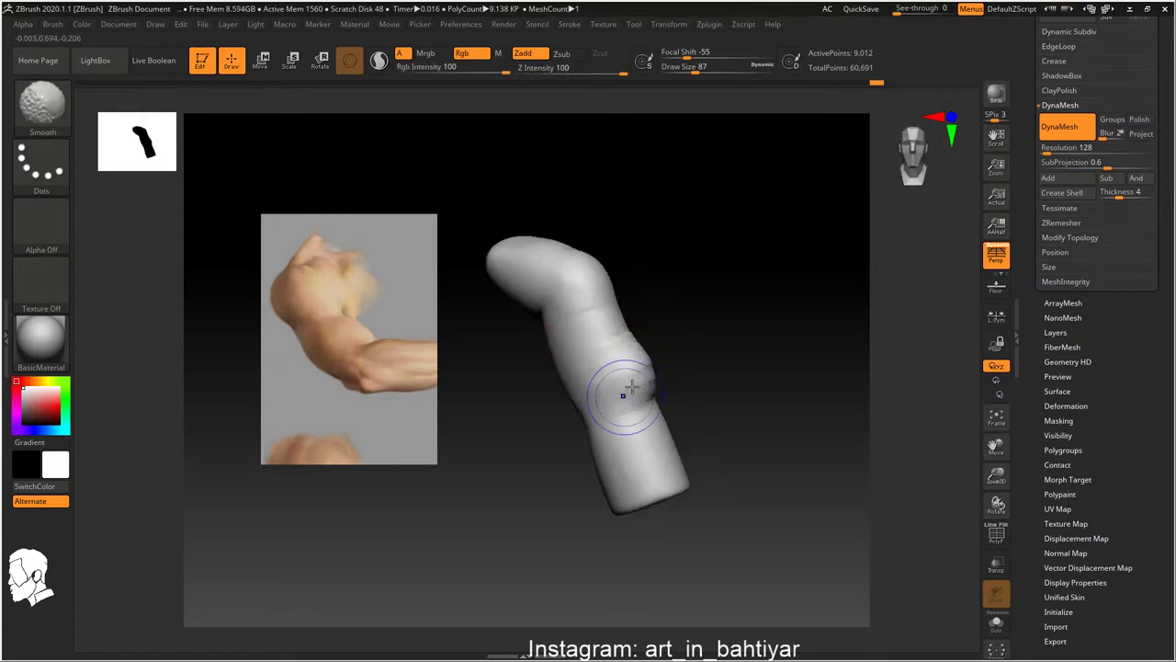
right_click_drag(642, 365, 643, 394)
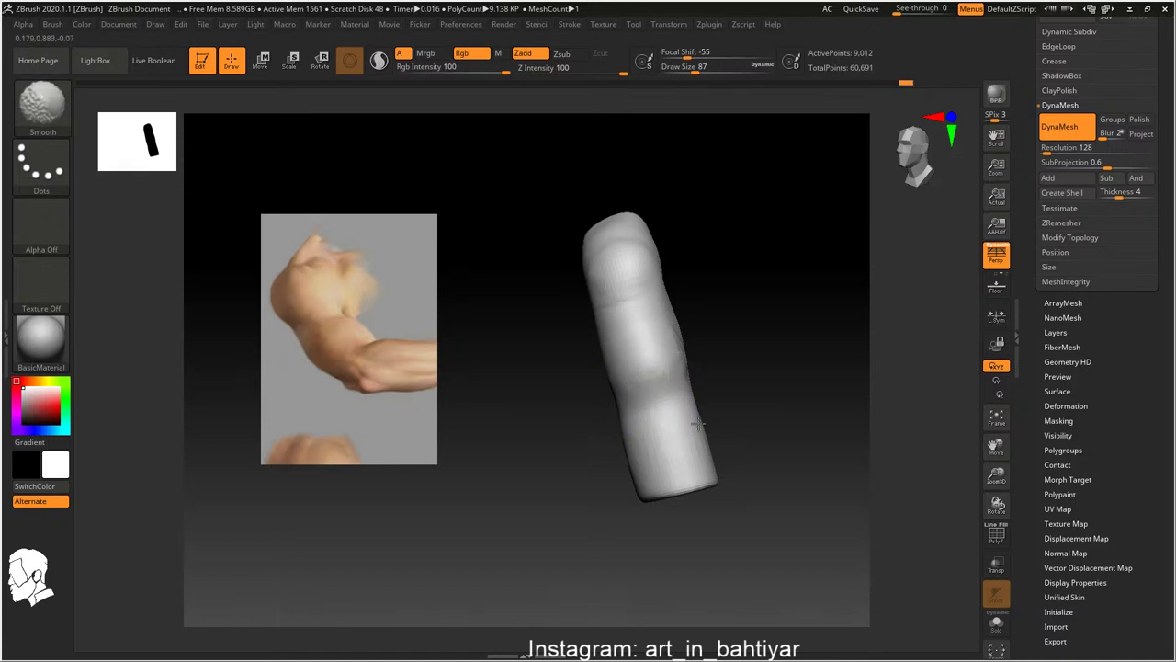
mouse_move(695, 441)
right_mouse_down()
mouse_move(687, 402)
mouse_move(686, 430)
mouse_move(599, 415)
mouse_move(628, 416)
right_mouse_up()
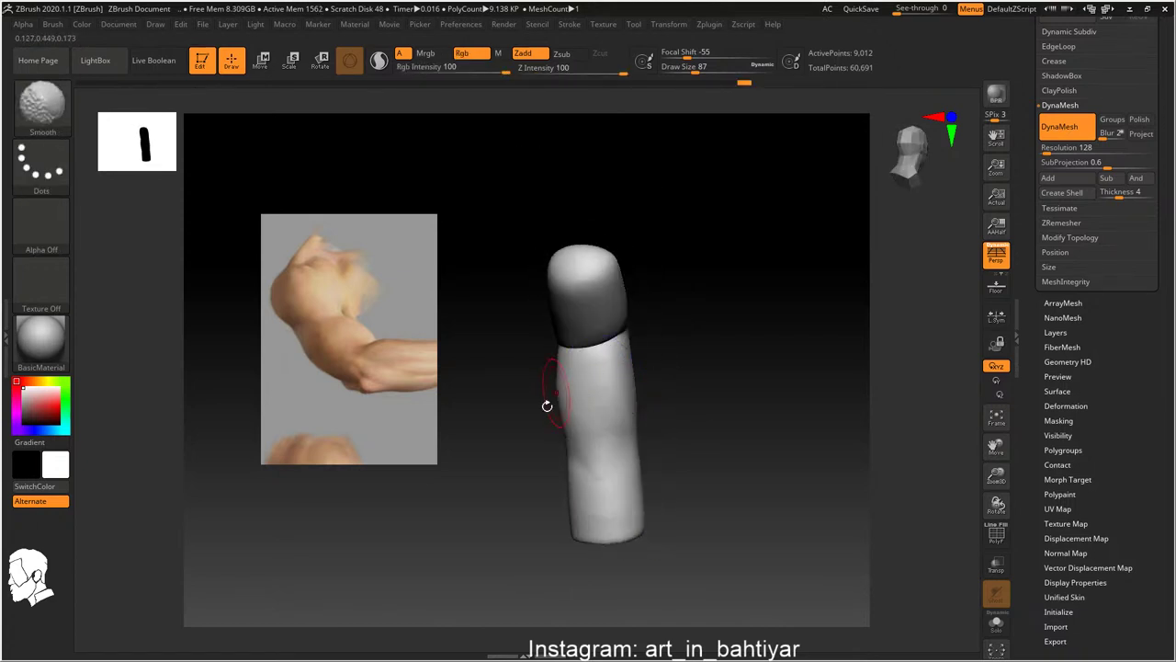
right_click_drag(547, 405, 562, 378, "shift")
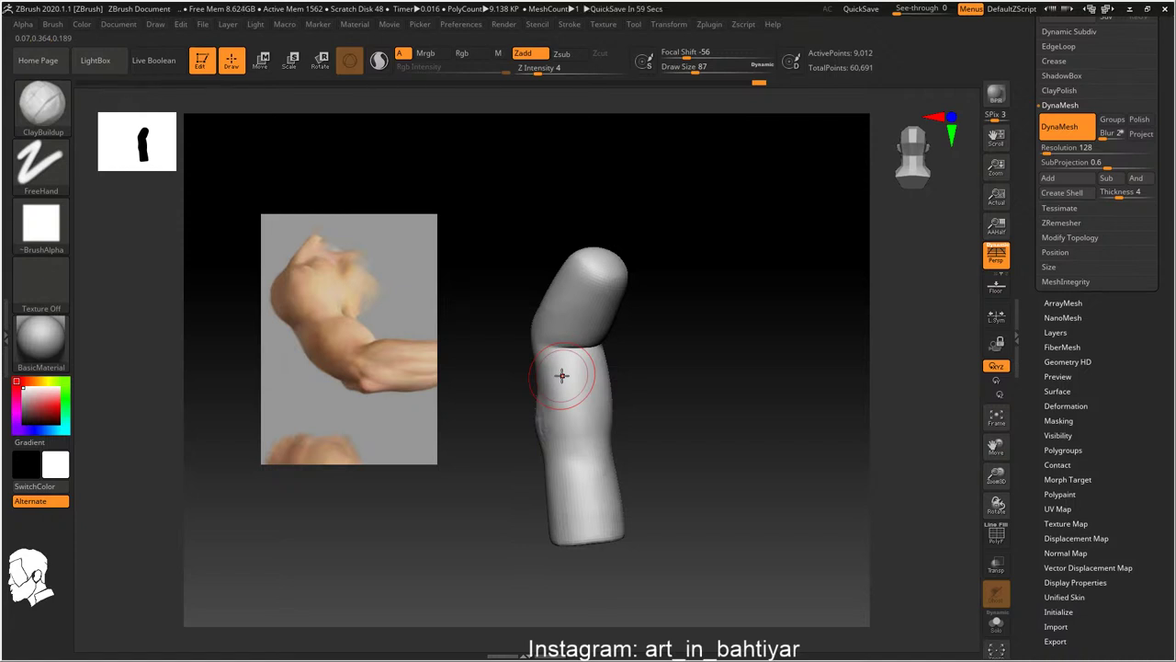
mouse_move(605, 360)
right_mouse_down()
mouse_move(627, 281)
mouse_move(609, 244)
right_mouse_up()
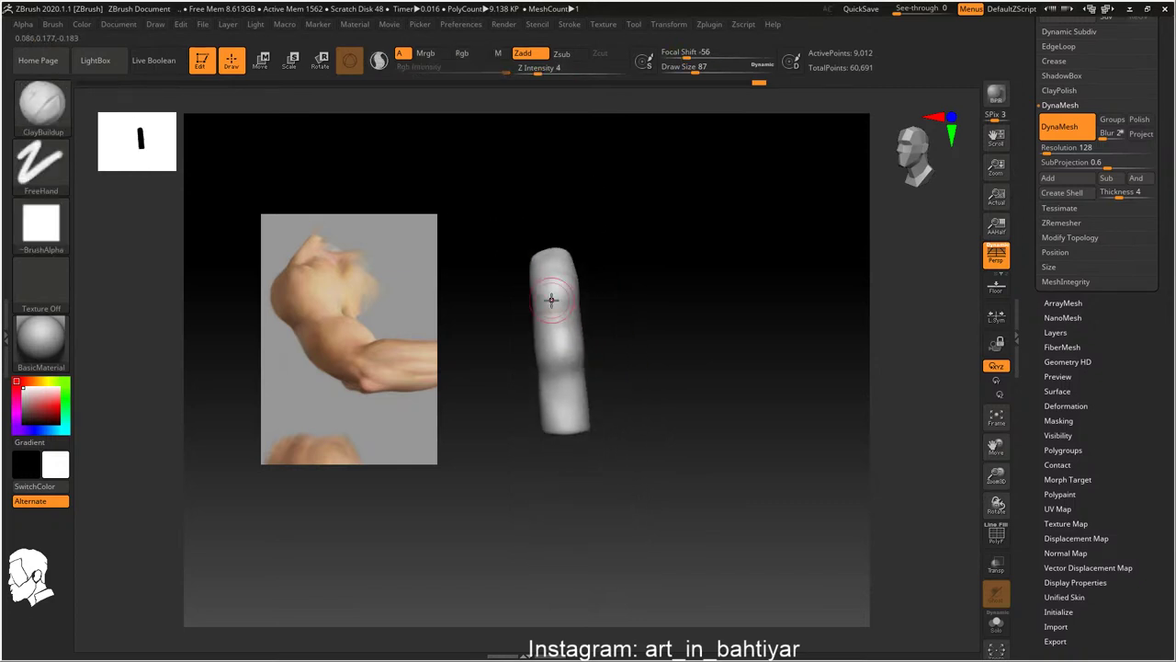
mouse_move(595, 326)
right_mouse_down("ctrl")
mouse_move(558, 223)
mouse_move(573, 310)
mouse_move(575, 296)
right_mouse_up("ctrl")
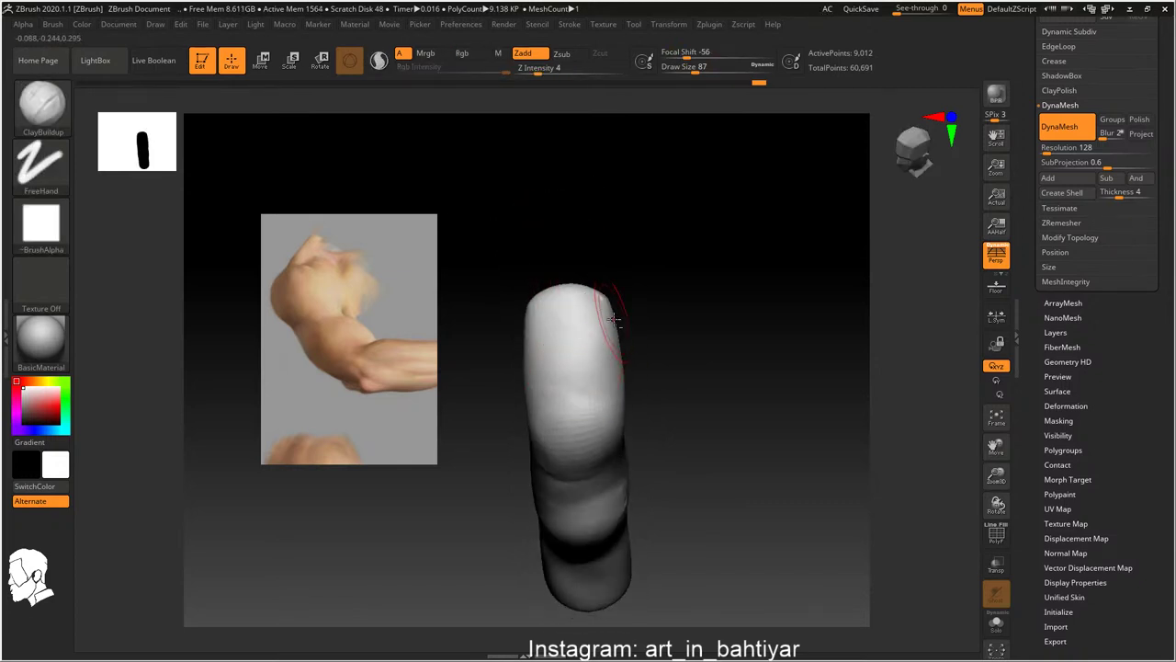
key("ctrl")
mouse_move(622, 353)
left_mouse_down("ctrl")
mouse_move(572, 328)
mouse_move(598, 375)
left_mouse_up("ctrl")
mouse_move(598, 375)
right_mouse_down()
mouse_move(611, 237)
mouse_move(669, 355)
mouse_move(628, 421)
mouse_move(648, 415)
mouse_move(596, 391)
mouse_move(606, 389)
mouse_move(575, 398)
mouse_move(646, 412)
mouse_move(658, 400)
mouse_move(571, 347)
right_mouse_up()
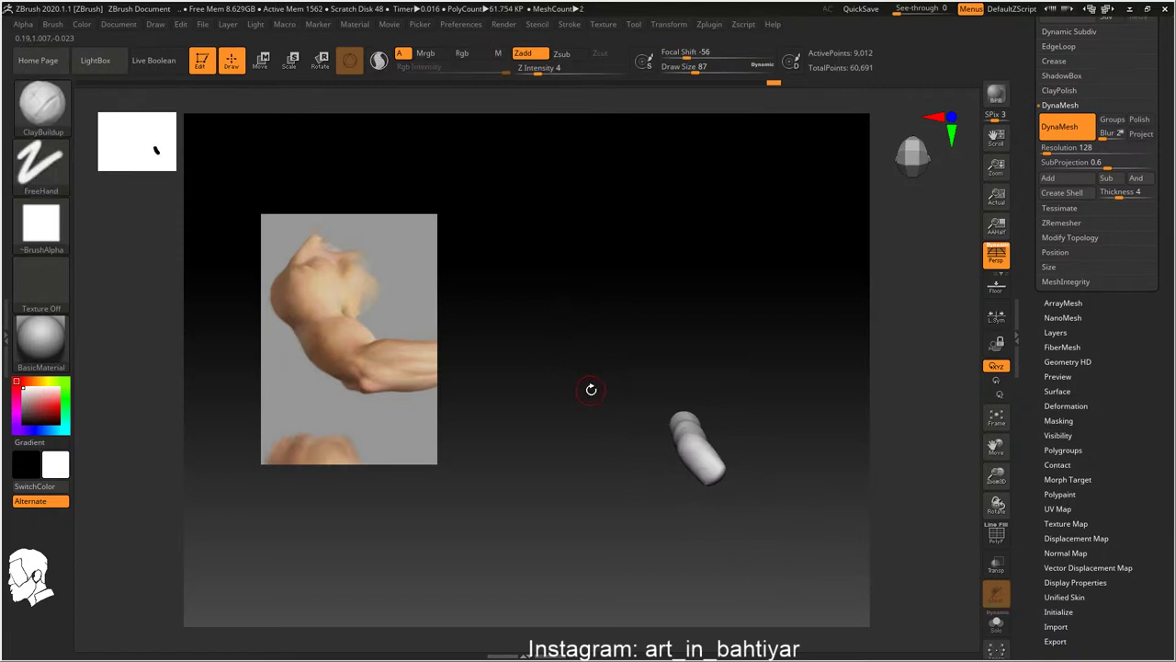
mouse_move(591, 389)
right_mouse_down()
mouse_move(572, 315)
mouse_move(670, 242)
mouse_move(685, 258)
mouse_move(651, 295)
mouse_move(651, 331)
mouse_move(704, 359)
mouse_move(740, 243)
mouse_move(709, 212)
right_mouse_up()
Load DemoHead.ZPR from LightBox's Project tab, discarding changes to the finger scene
mouse_move(648, 179)
right_mouse_down()
mouse_move(638, 196)
mouse_move(634, 147)
right_mouse_up()
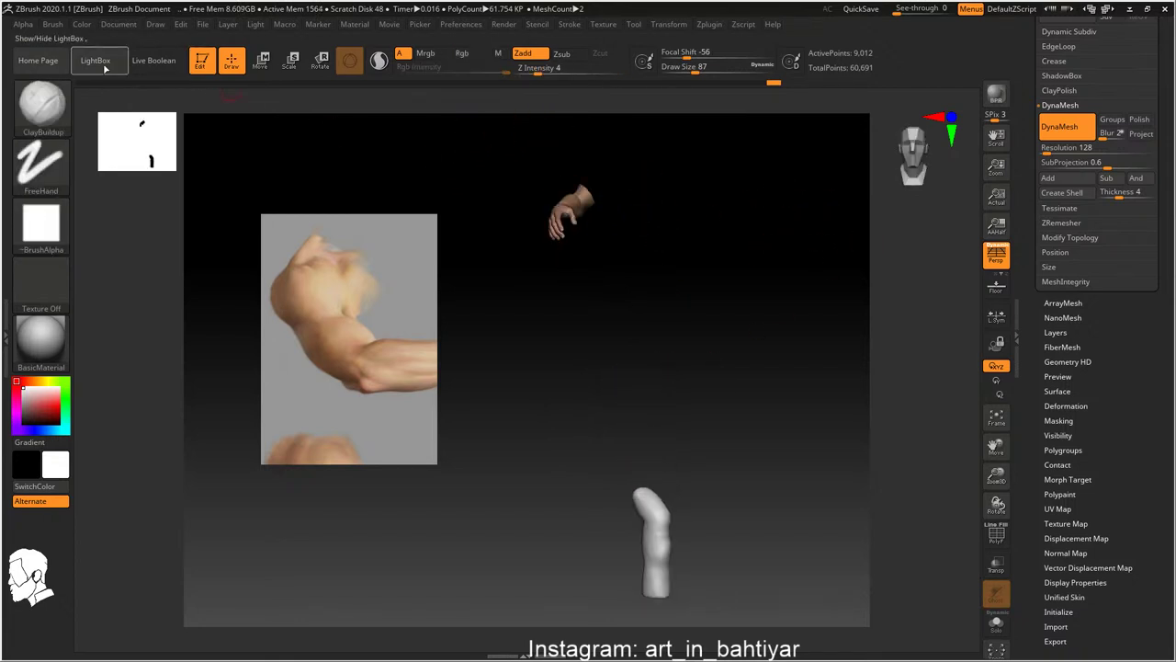
left_click(95, 61)
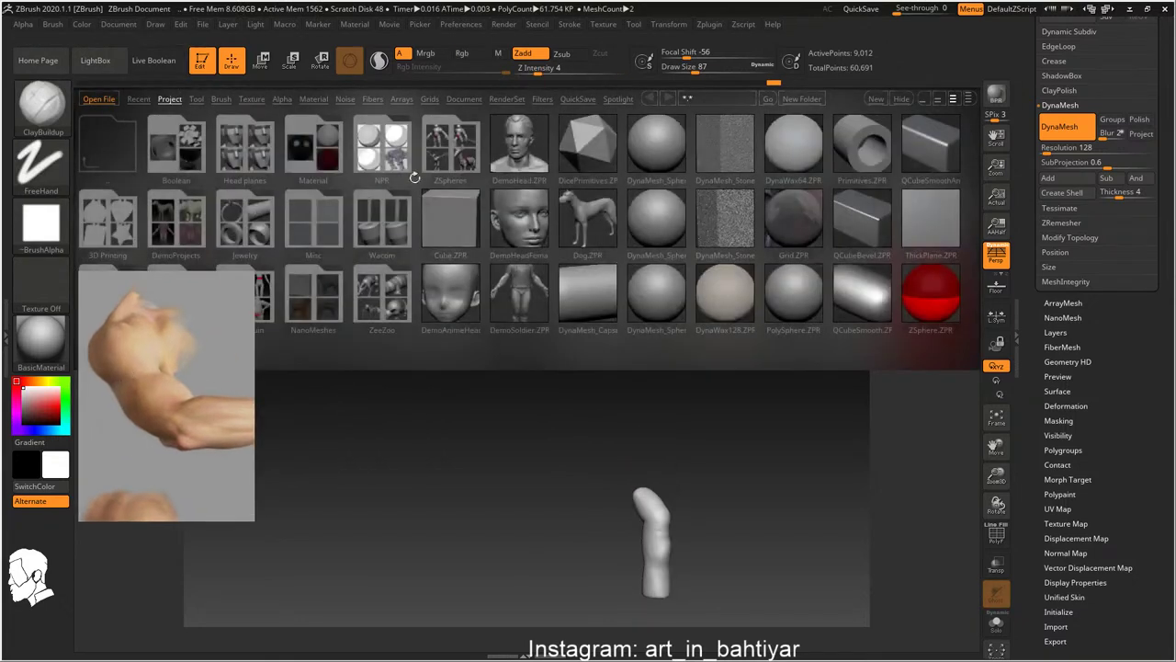
double_click(518, 153)
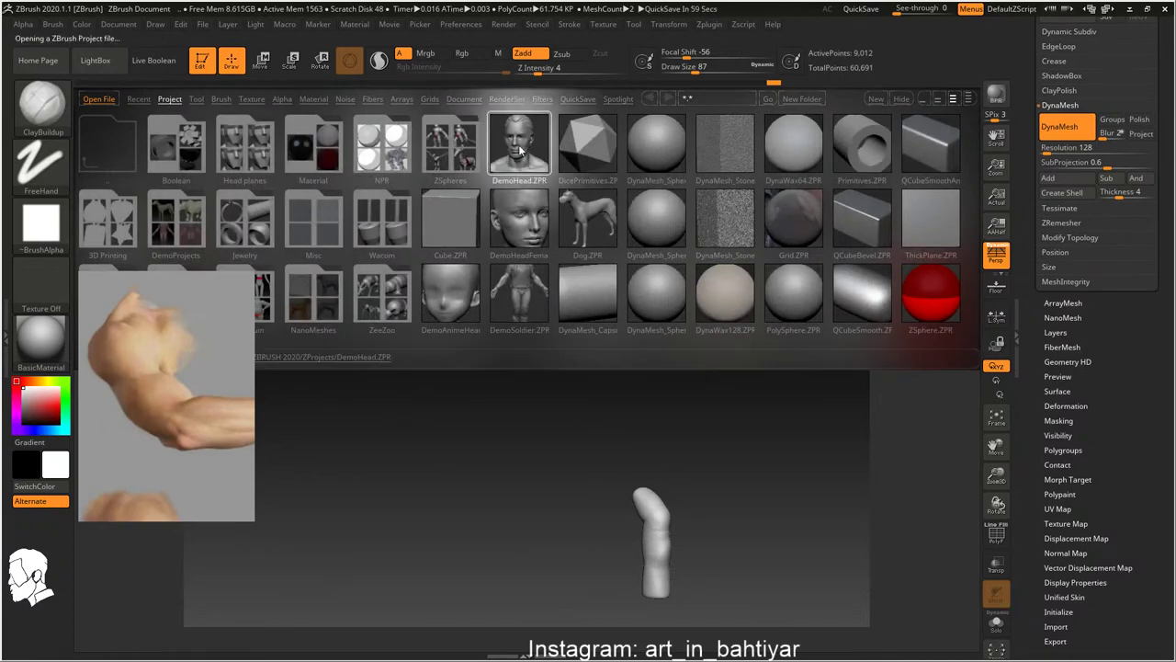
left_click(622, 365)
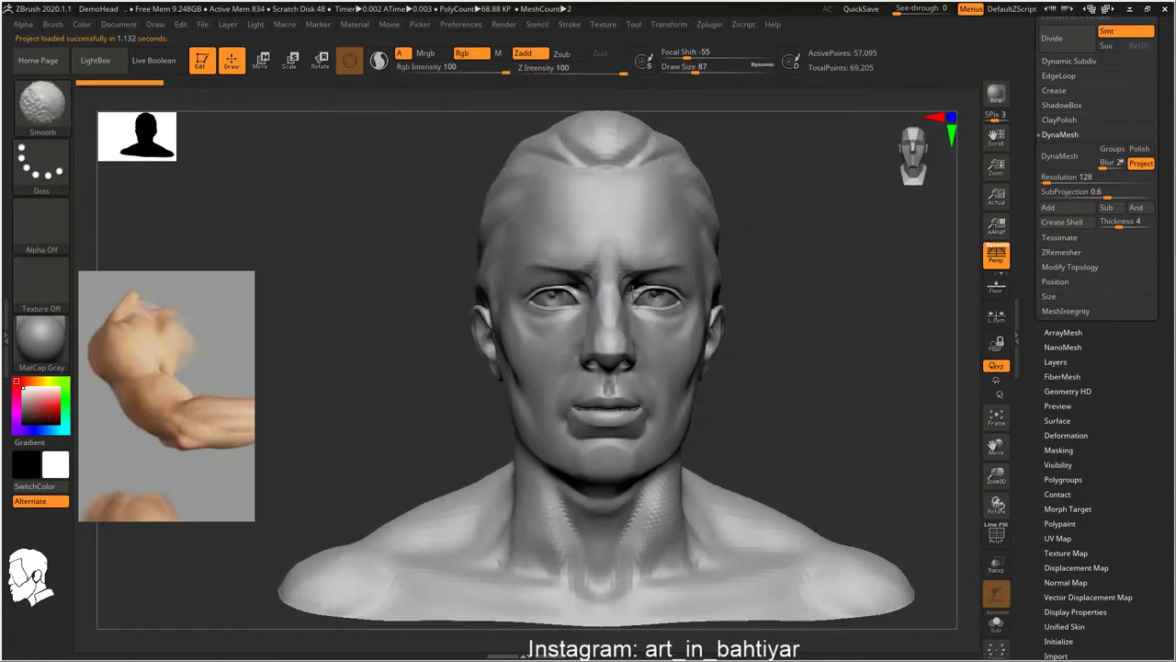
DynaMesh the bust at resolution 16, answering the freeze-subdivision prompt
left_click(995, 627)
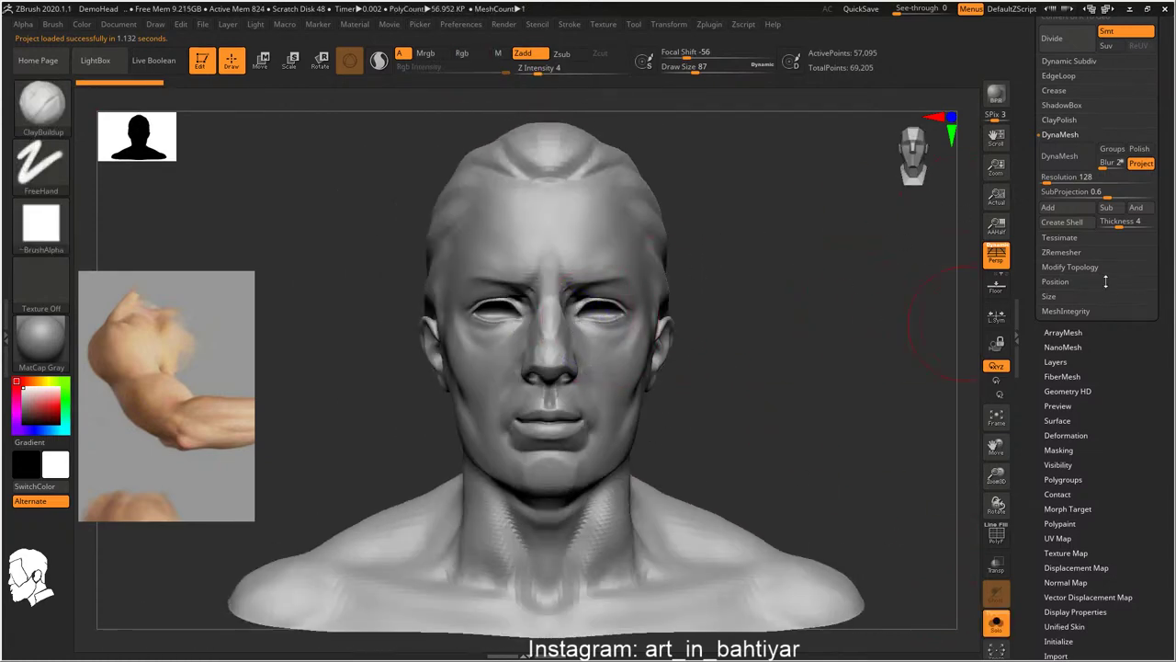
left_click(1070, 154)
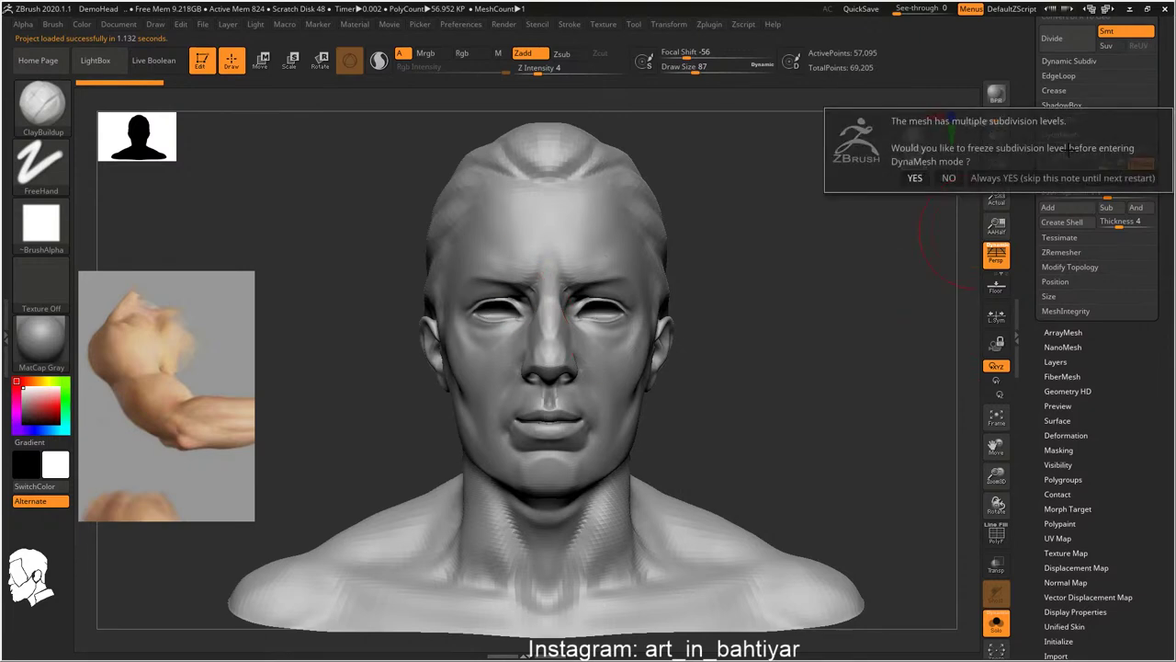
left_click(951, 177)
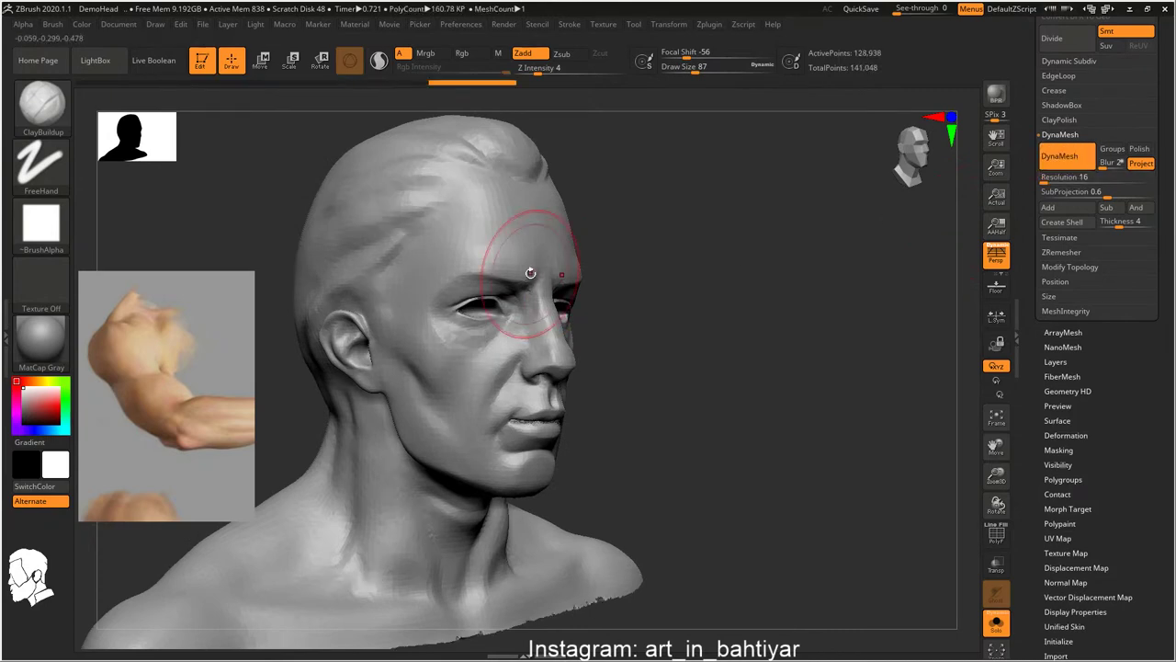
Smooth away the eyes, nose, mouth, cheek and the ridge on top of the head
mouse_move(477, 306)
left_mouse_down("shift")
mouse_move(574, 311)
mouse_move(515, 287)
left_mouse_up("shift")
mouse_move(542, 359)
left_mouse_down("shift")
mouse_move(533, 418)
mouse_move(576, 401)
left_mouse_up("shift")
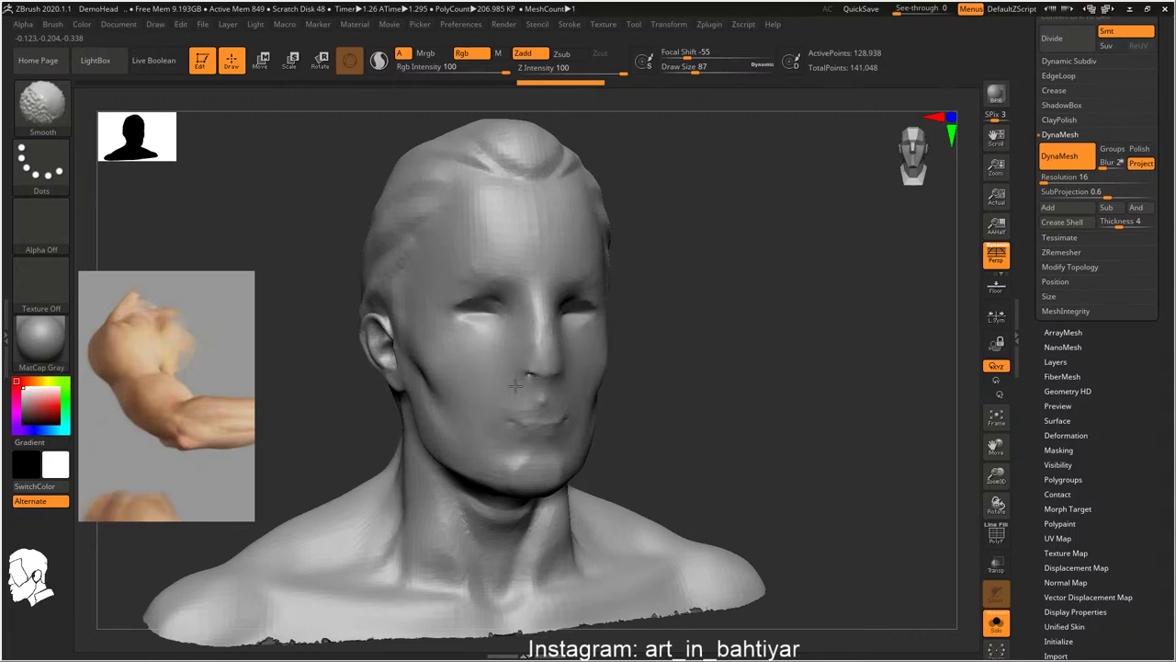
mouse_move(444, 315)
left_mouse_down()
mouse_move(460, 328)
mouse_move(330, 340)
left_mouse_up()
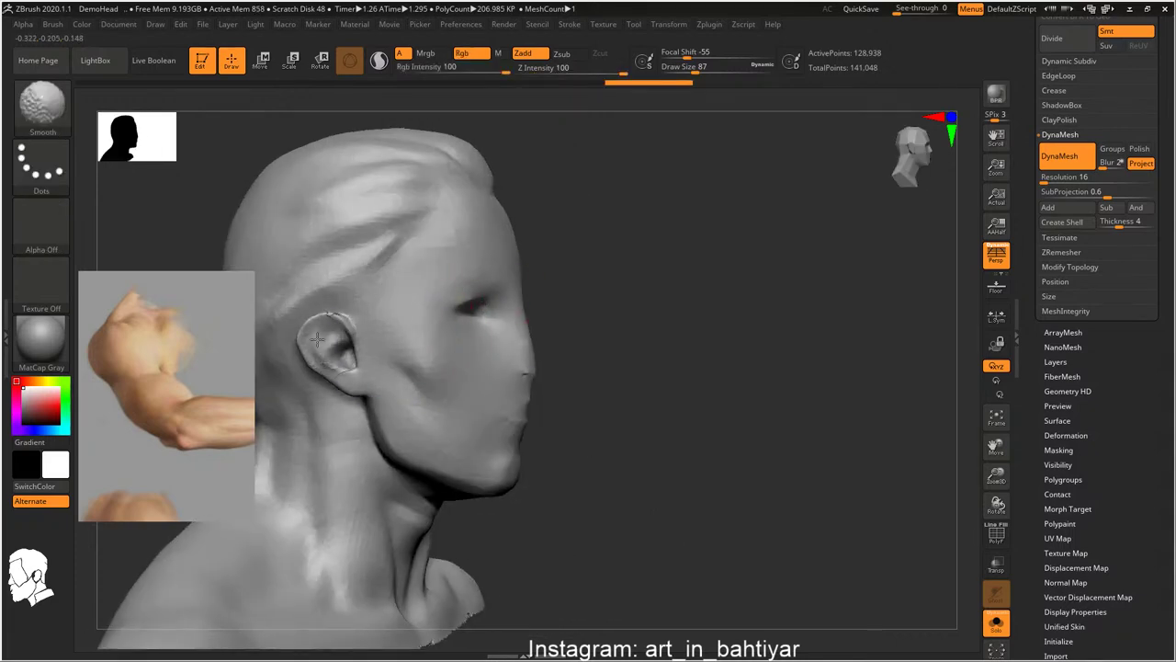
mouse_move(394, 275)
left_mouse_down()
mouse_move(466, 323)
mouse_move(514, 276)
left_mouse_up()
left_click_drag(634, 220, 714, 153, "shift")
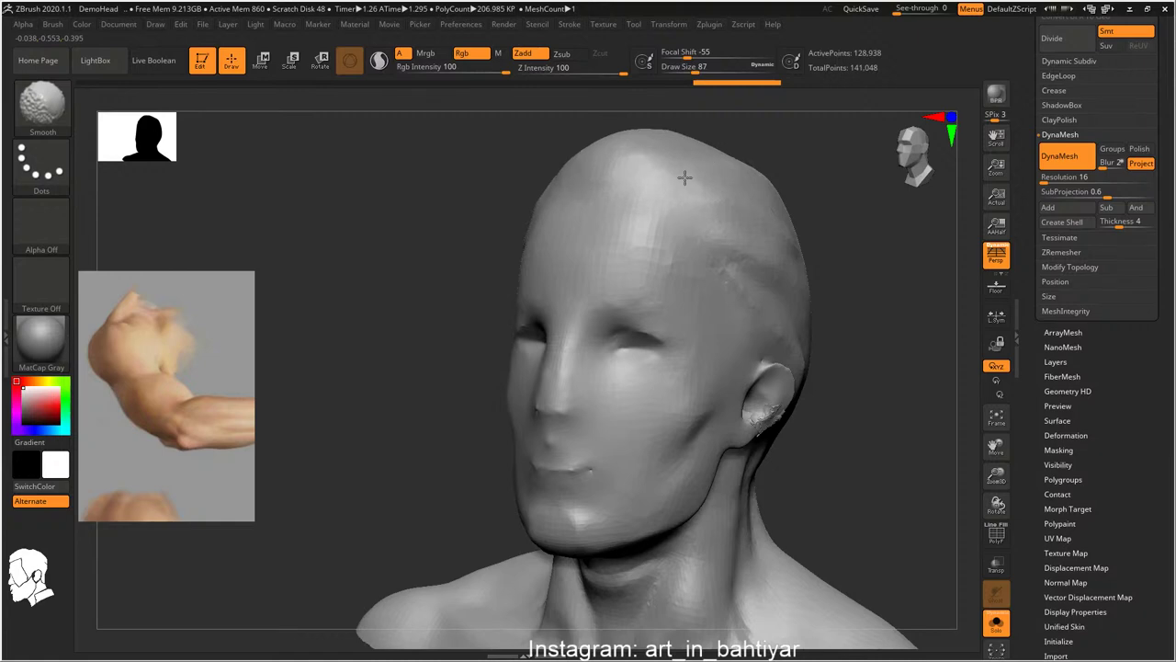
Rotate around the head, smoothing the sides, back and ear area into a blank form
left_click_drag(781, 283, 538, 302)
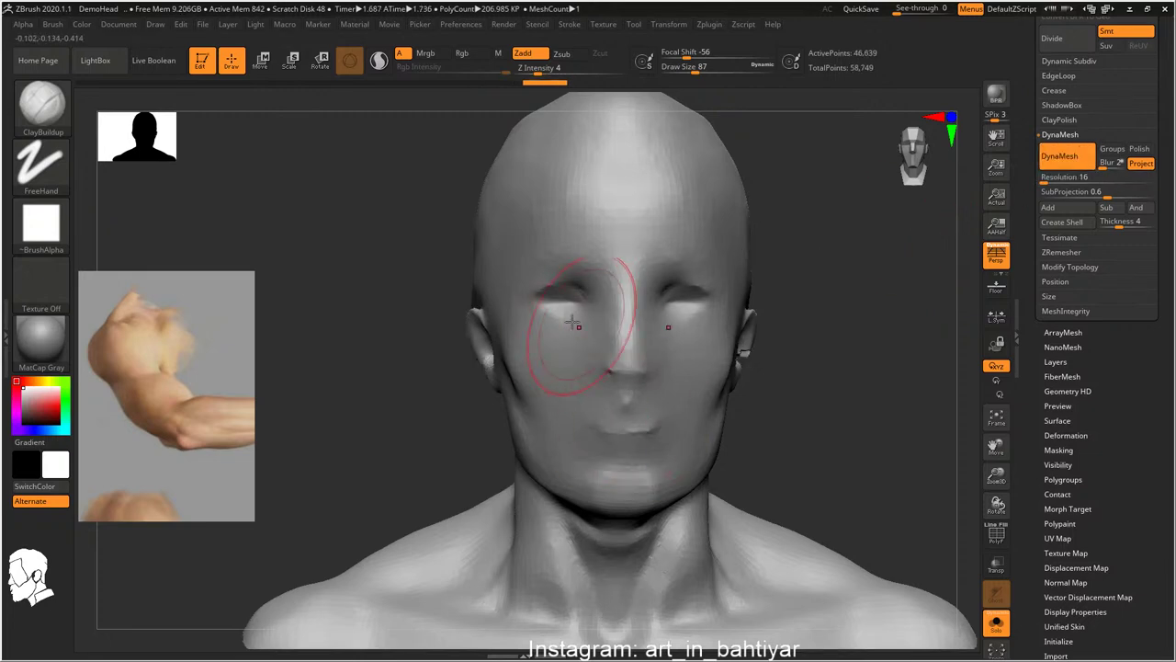
key("shift")
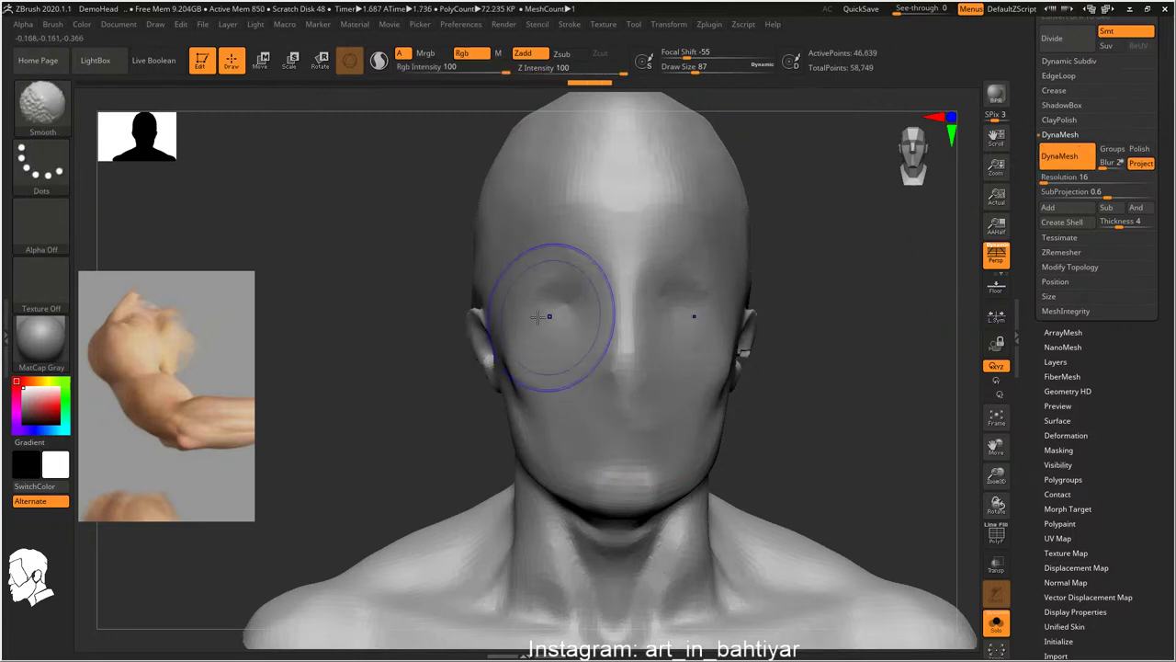
right_click_drag(538, 316, 420, 340)
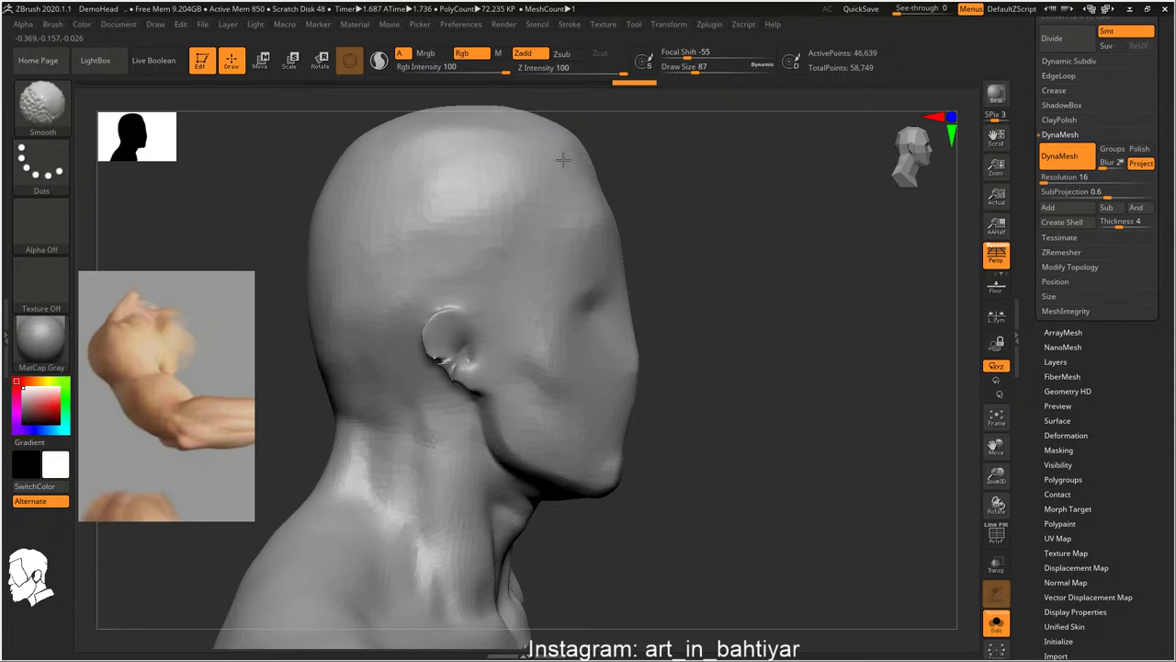
mouse_move(507, 144)
right_mouse_down()
mouse_move(594, 238)
mouse_move(630, 337)
mouse_move(625, 181)
right_mouse_up()
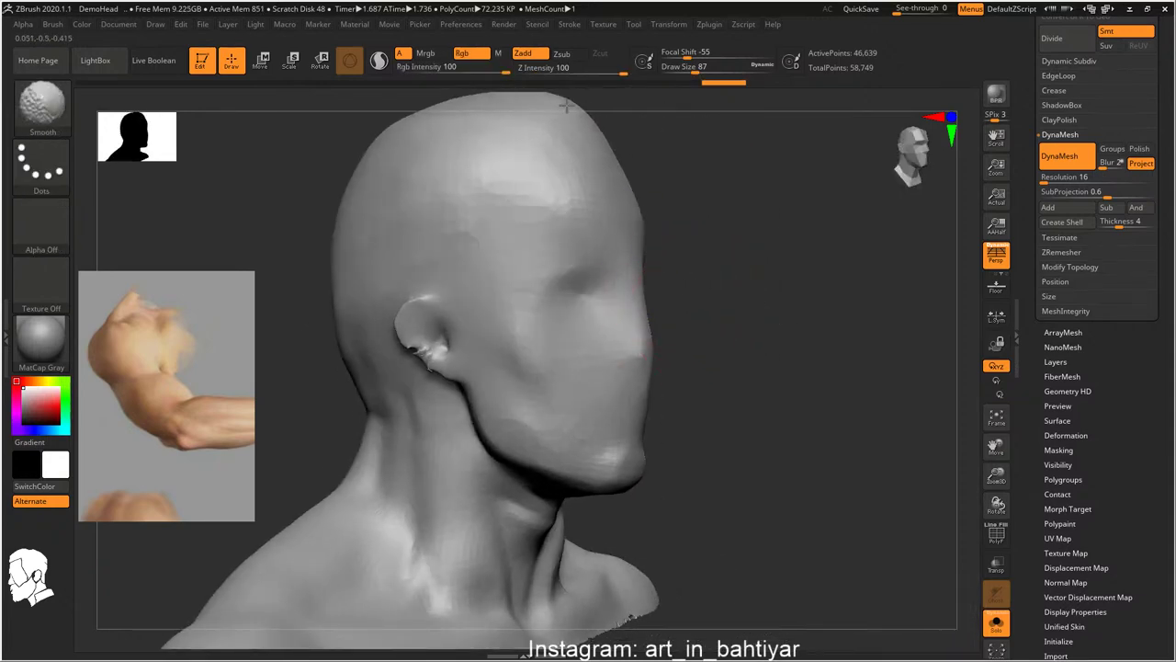
mouse_move(567, 108)
right_mouse_down()
mouse_move(567, 312)
mouse_move(569, 274)
mouse_move(525, 226)
mouse_move(444, 312)
mouse_move(499, 231)
right_mouse_up()
key("shift")
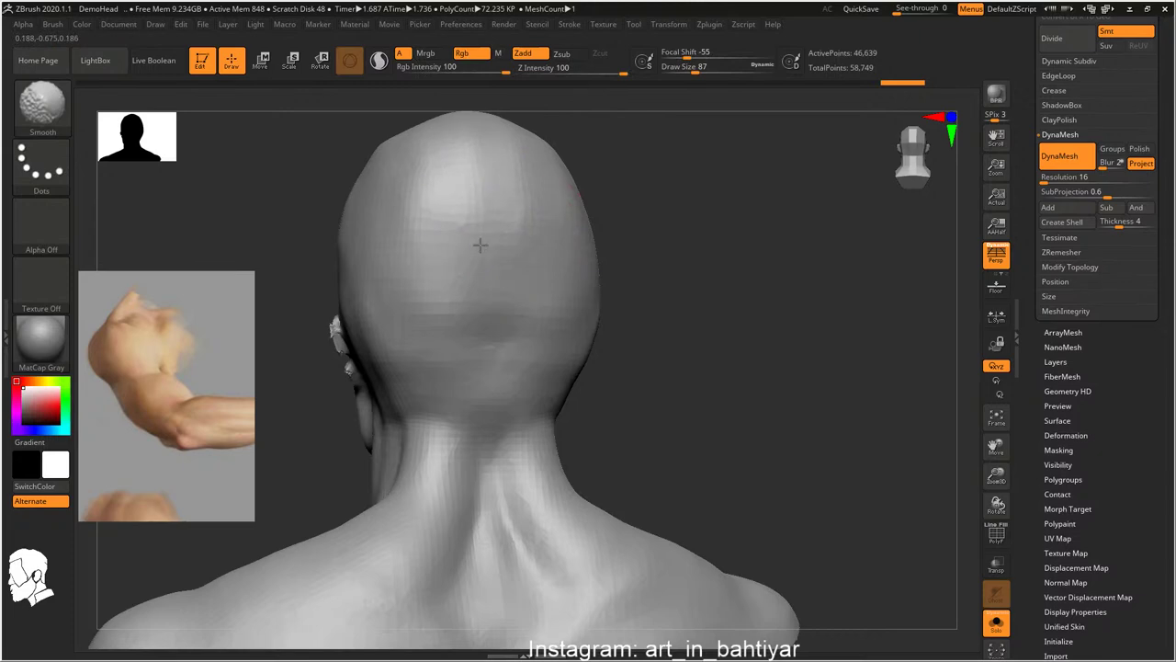
mouse_move(459, 307)
right_mouse_down()
mouse_move(670, 321)
mouse_move(395, 267)
mouse_move(459, 284)
mouse_move(460, 313)
right_mouse_up()
key("shift")
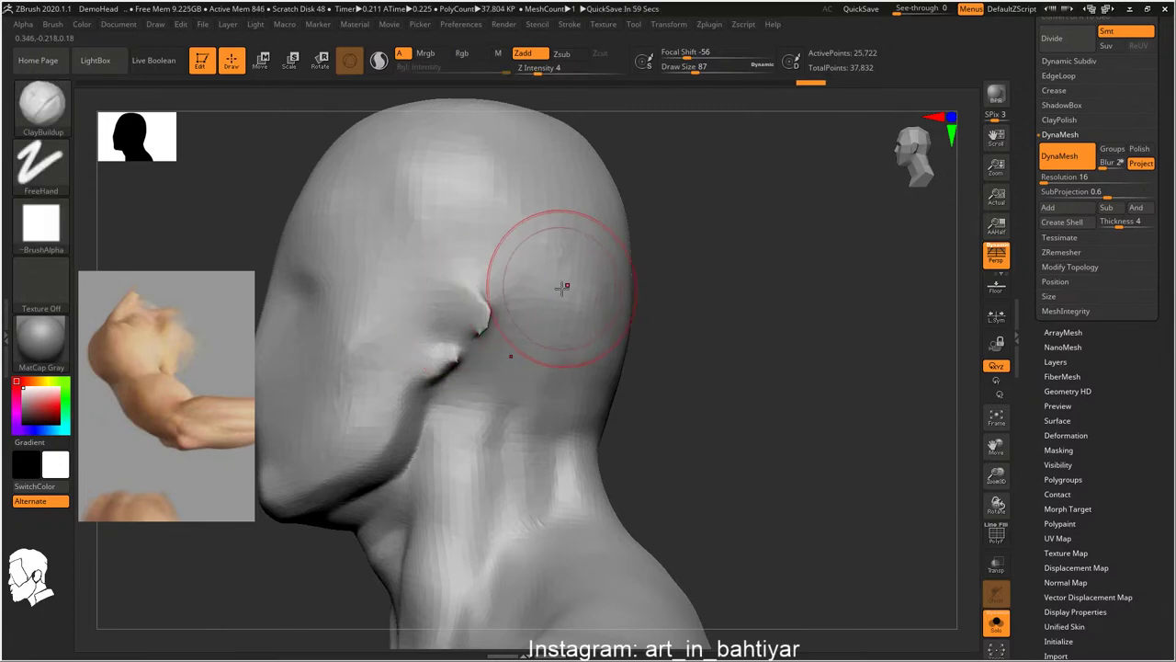
right_click_drag(556, 266, 612, 333, "shift")
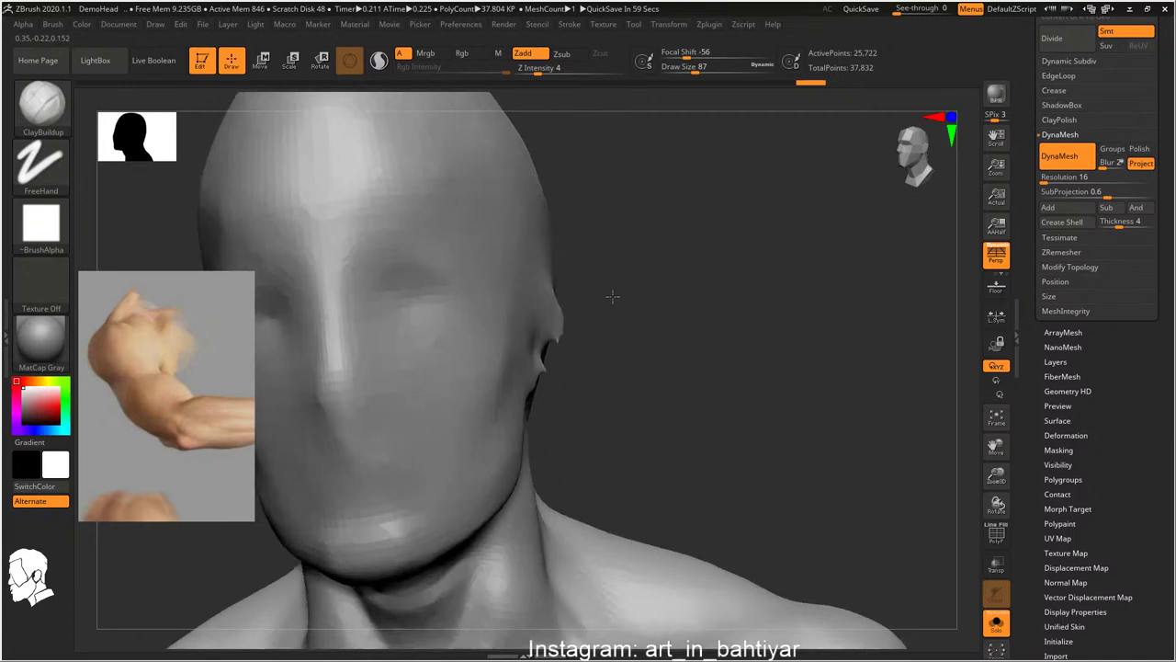
Append a Sphere3D subtool to the DemoHead bust
key("f")
key("b")
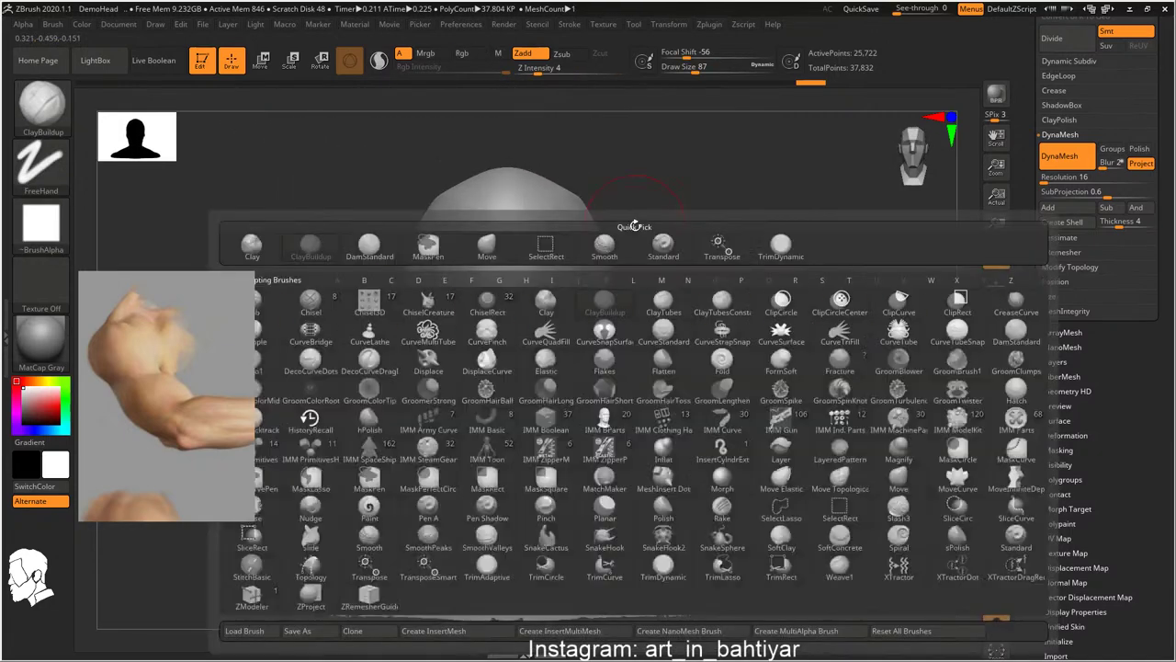
key("b")
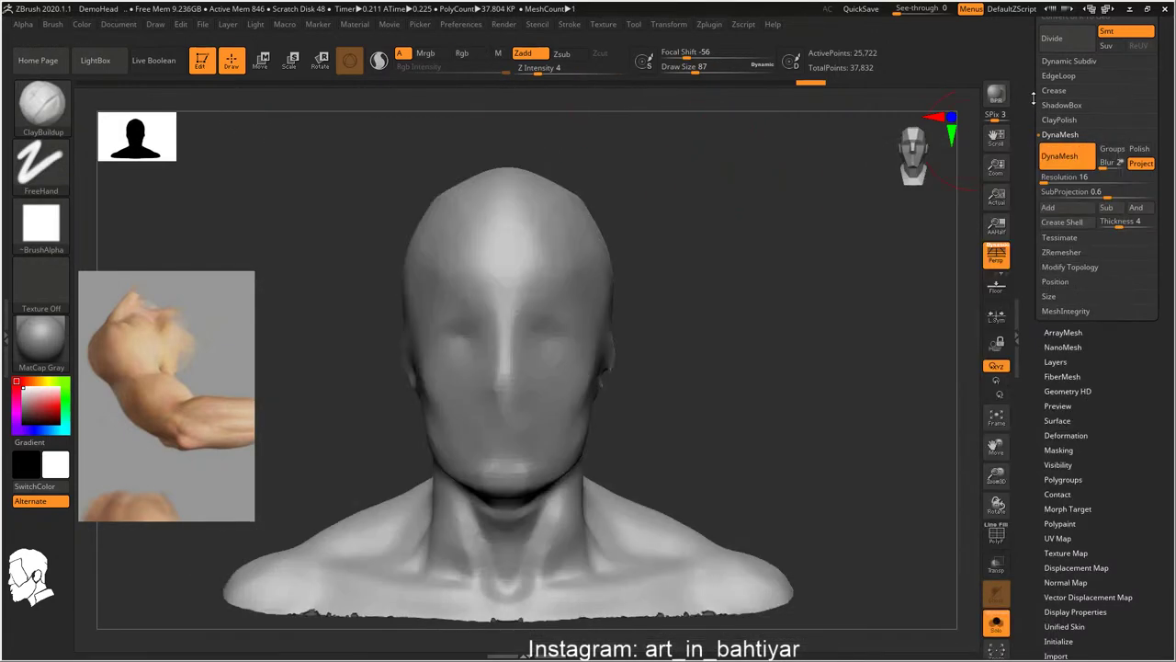
scroll(1048, 190, "up", 5)
left_click(1050, 266)
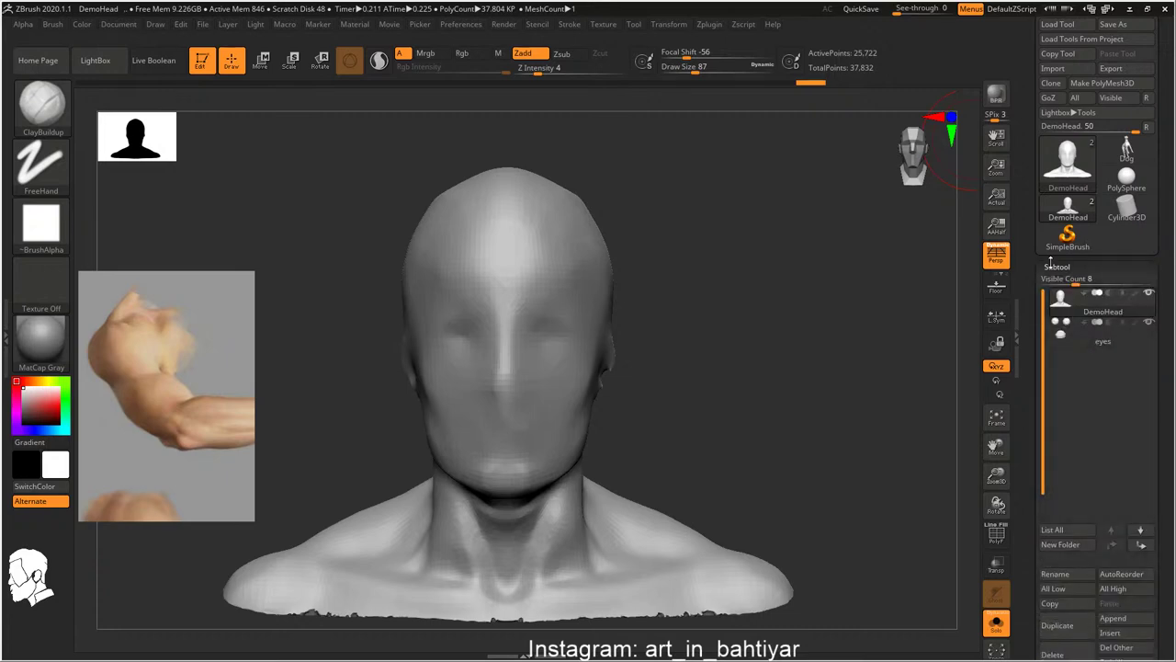
left_click(1116, 621)
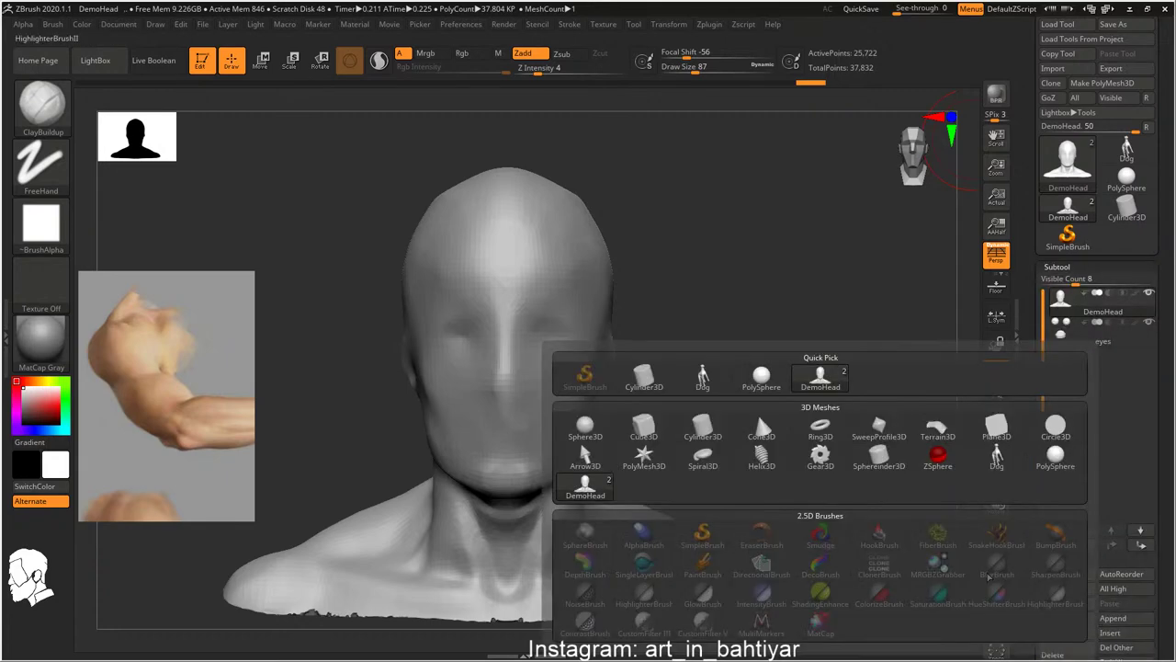
left_click(589, 429)
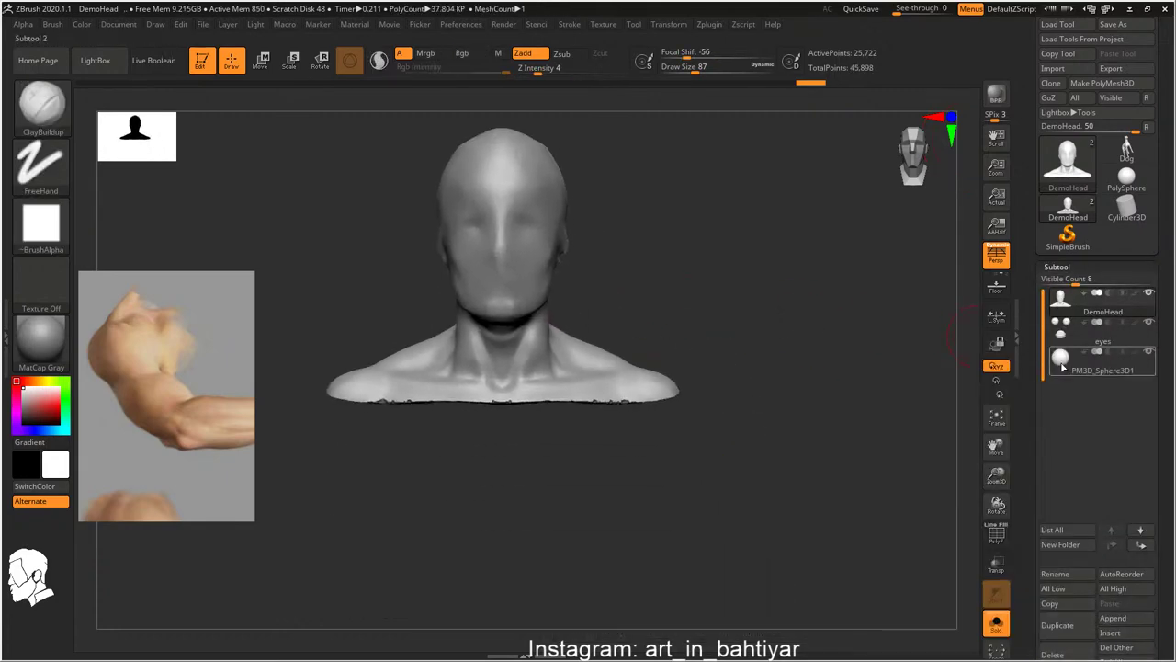
Select the sphere subtool and convert it with Make PolyMesh3D into PM3D_Sphere3D1_1
left_click(1061, 366)
left_click_drag(755, 338, 816, 372, "alt")
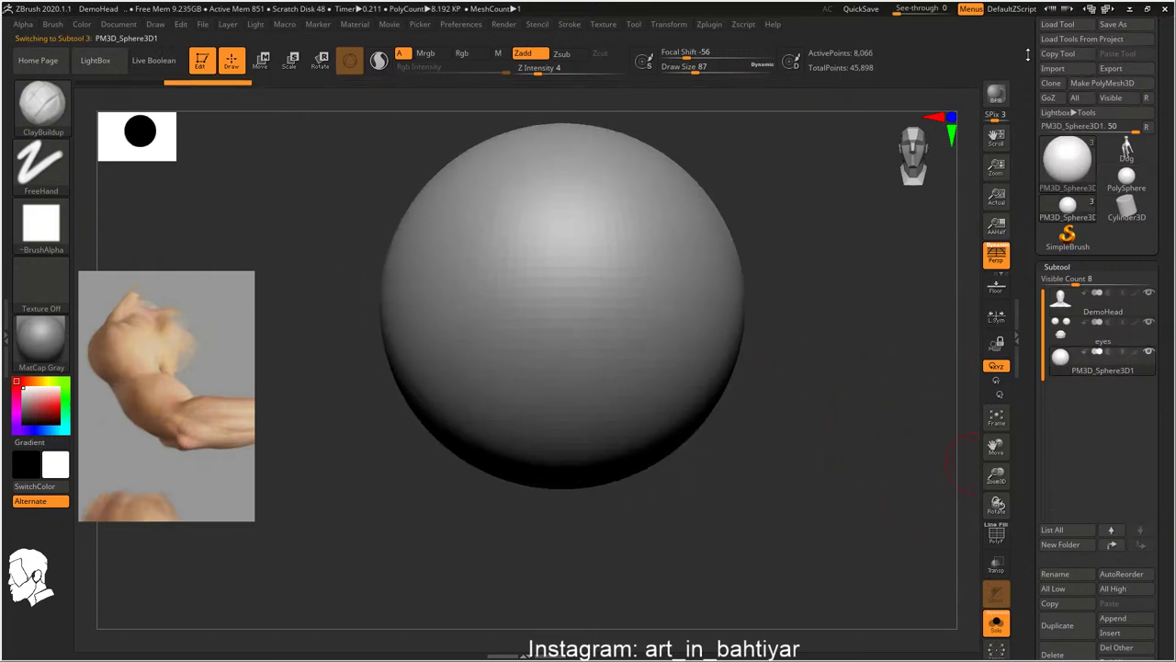
left_click_drag(1027, 55, 1058, 87)
left_click(1088, 103)
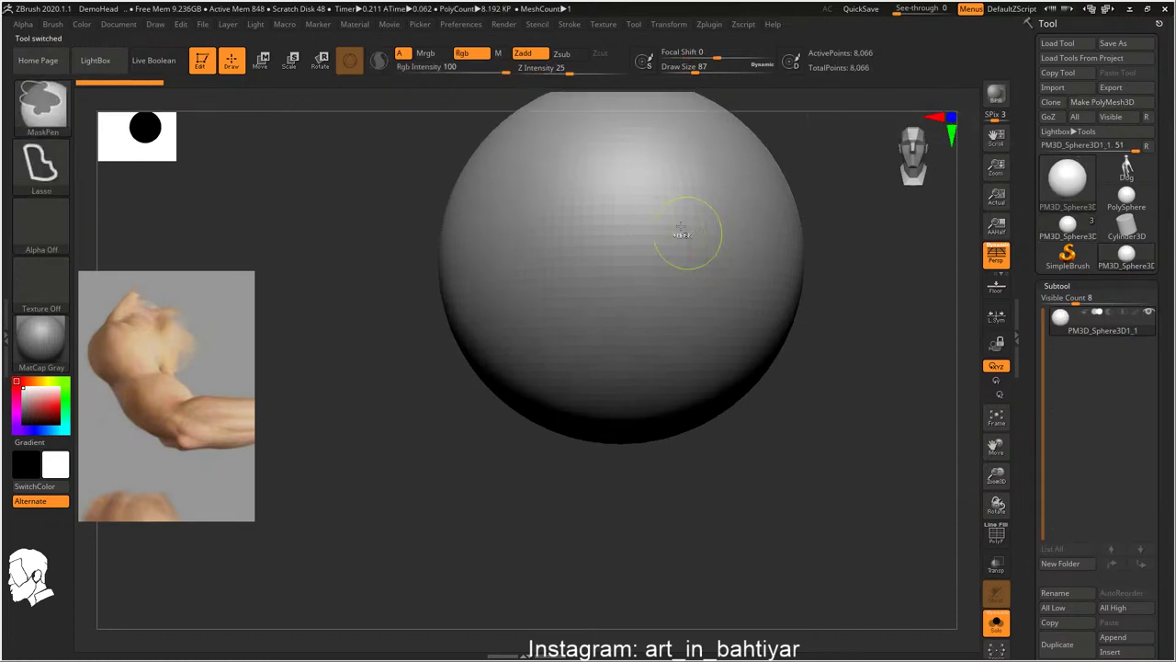
Enlarge the brush to size 128, then frame and zoom in on the sphere
key("s")
left_click_drag(673, 265, 699, 265)
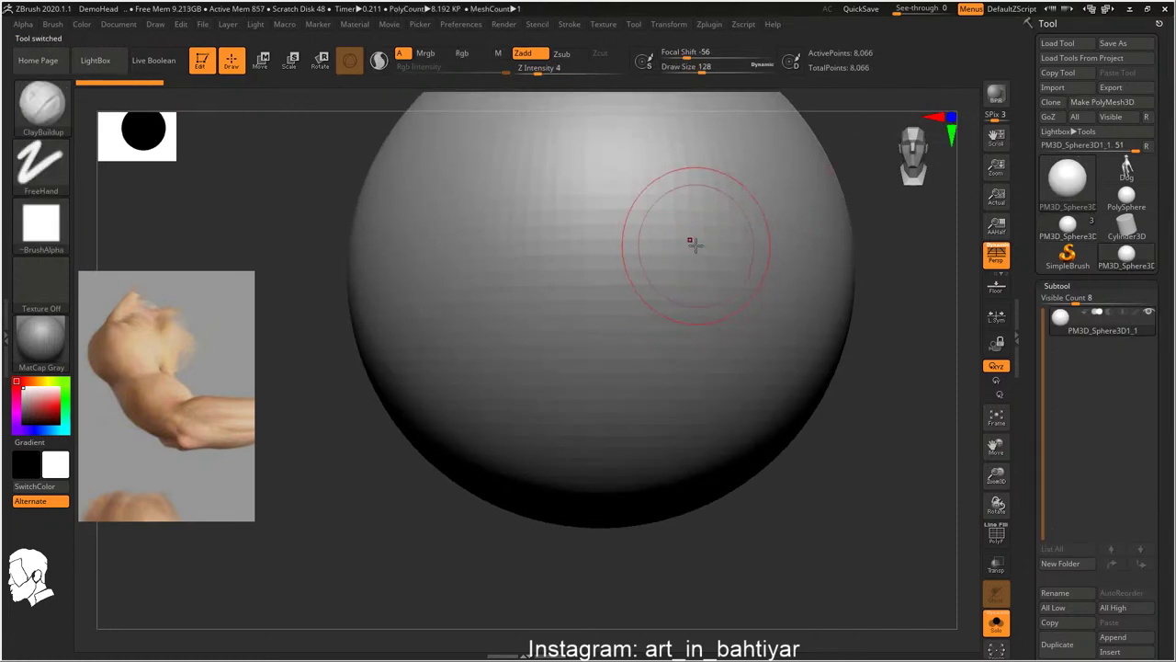
key("f")
scroll(579, 289, "up", 1)
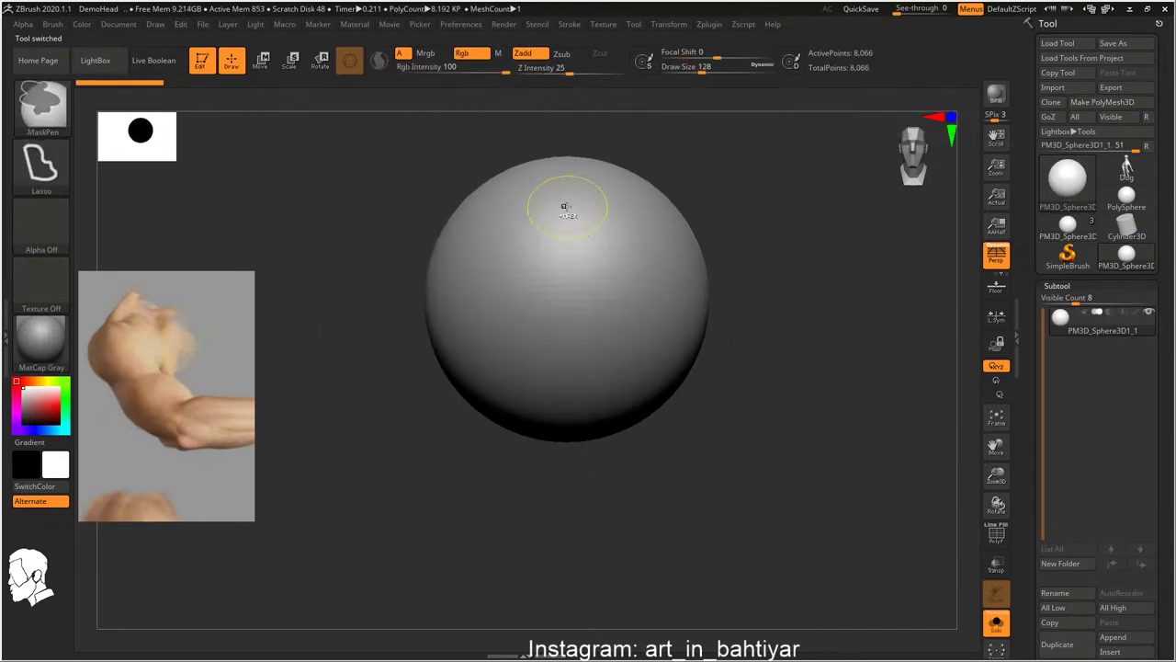
scroll(569, 230, "up", 1)
scroll(634, 276, "up", 1)
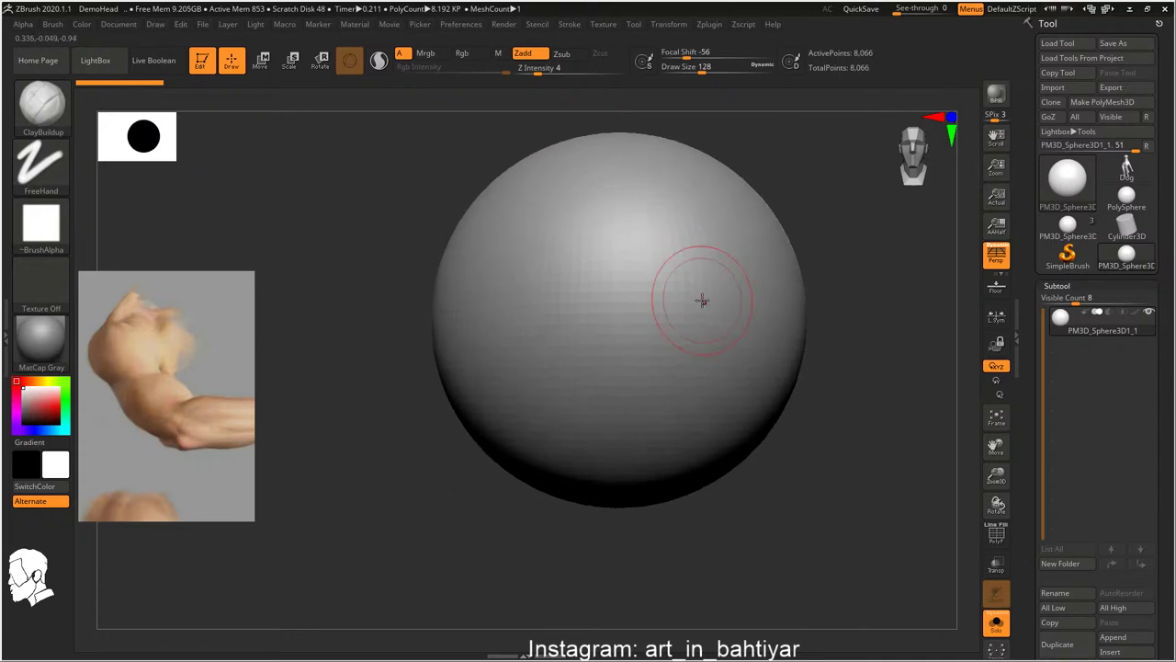
key("s")
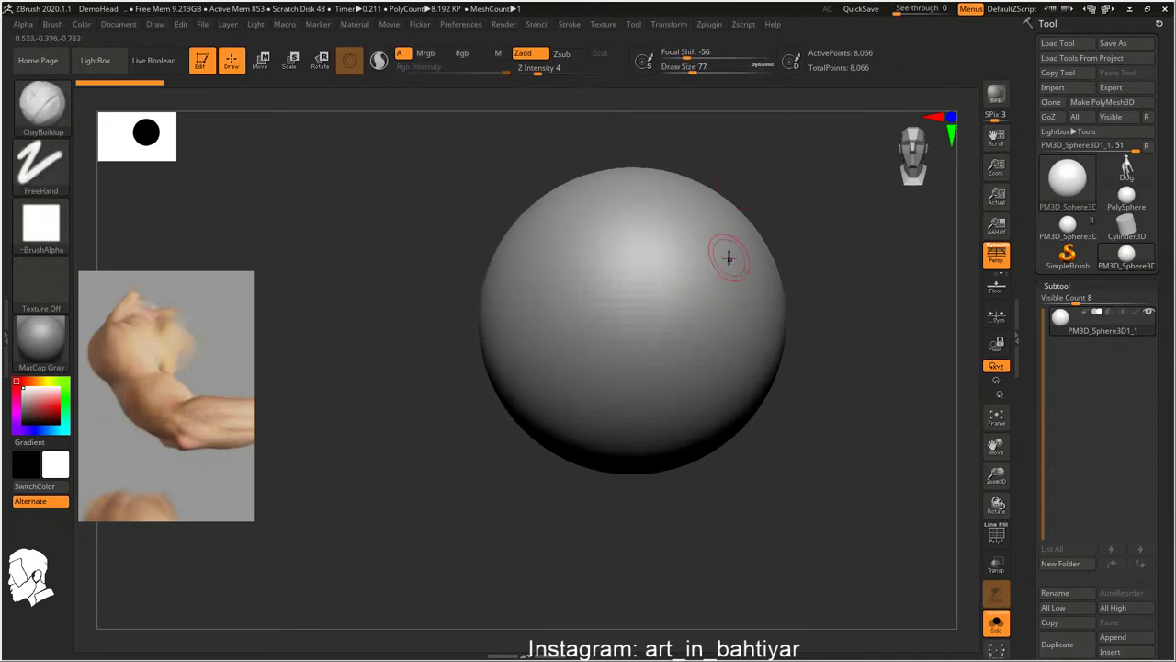
right_click_drag(722, 264, 677, 302, "ctrl")
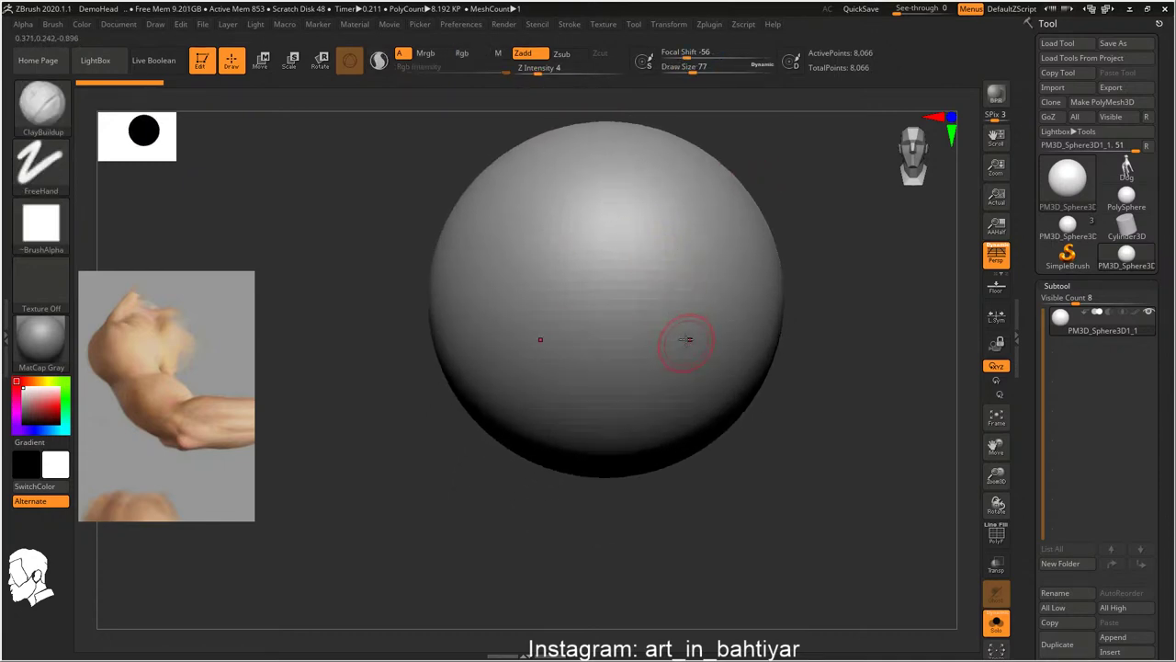
With the Move brush at size 445, push in the sphere's sides and pull it taller
key("b")
key("m")
key("v")
key("s")
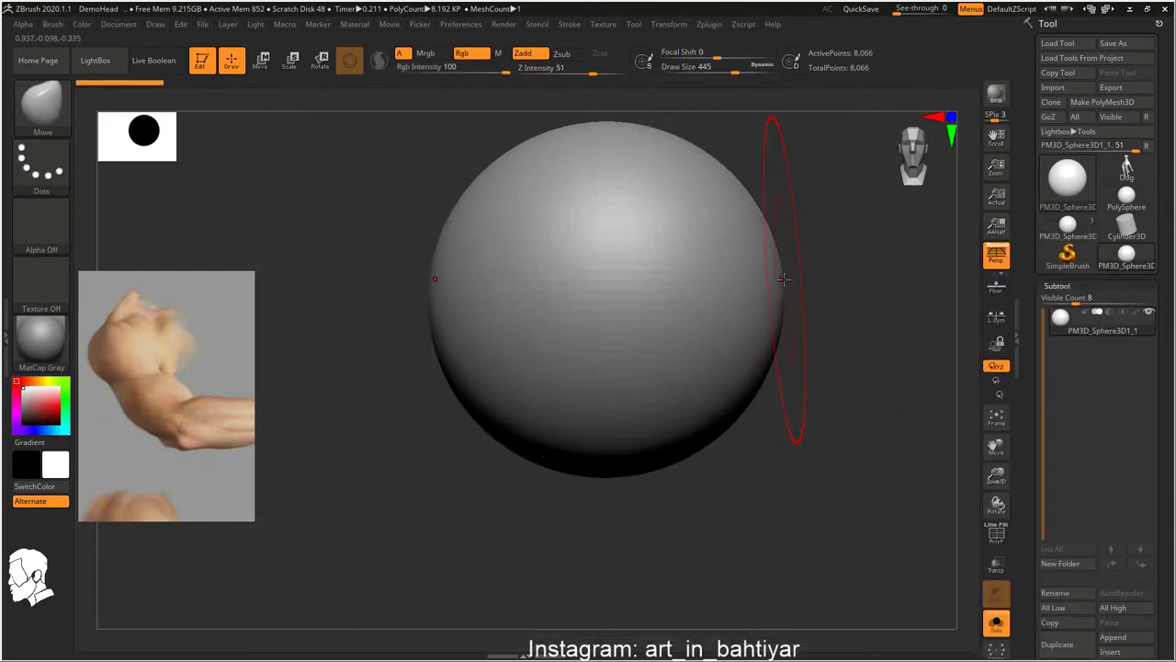
left_click_drag(783, 278, 770, 281)
mouse_move(719, 393)
left_mouse_down()
mouse_move(704, 306)
mouse_move(665, 312)
mouse_move(747, 212)
left_mouse_up()
right_click_drag(747, 211, 634, 368, "ctrl")
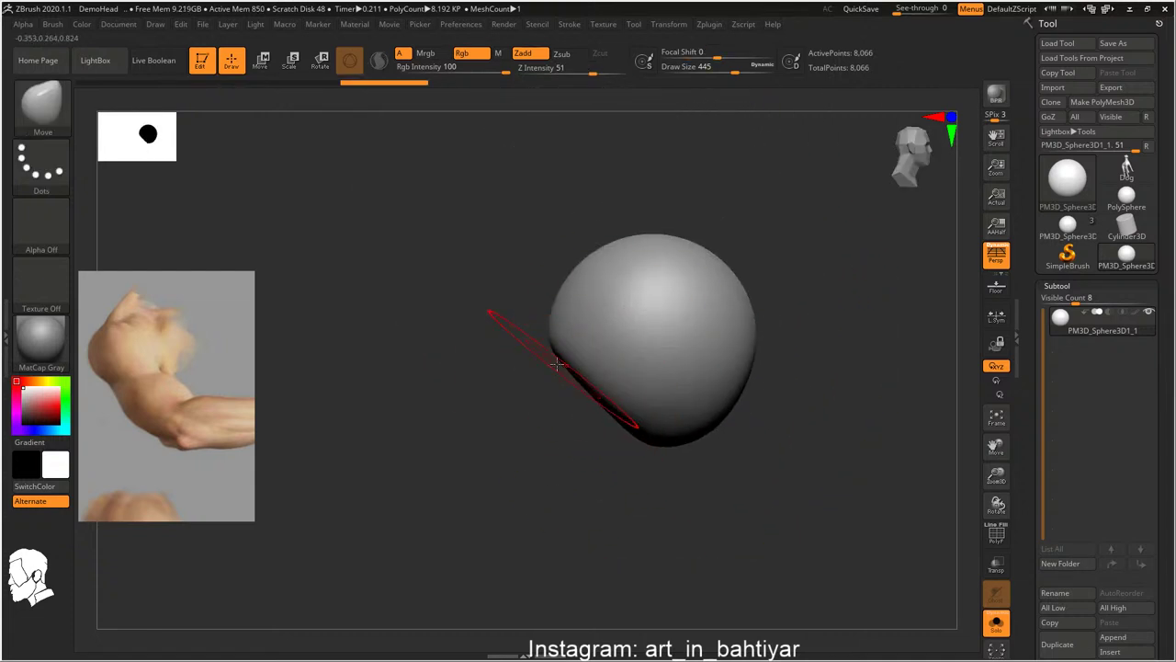
left_click_drag(561, 336, 1010, 296)
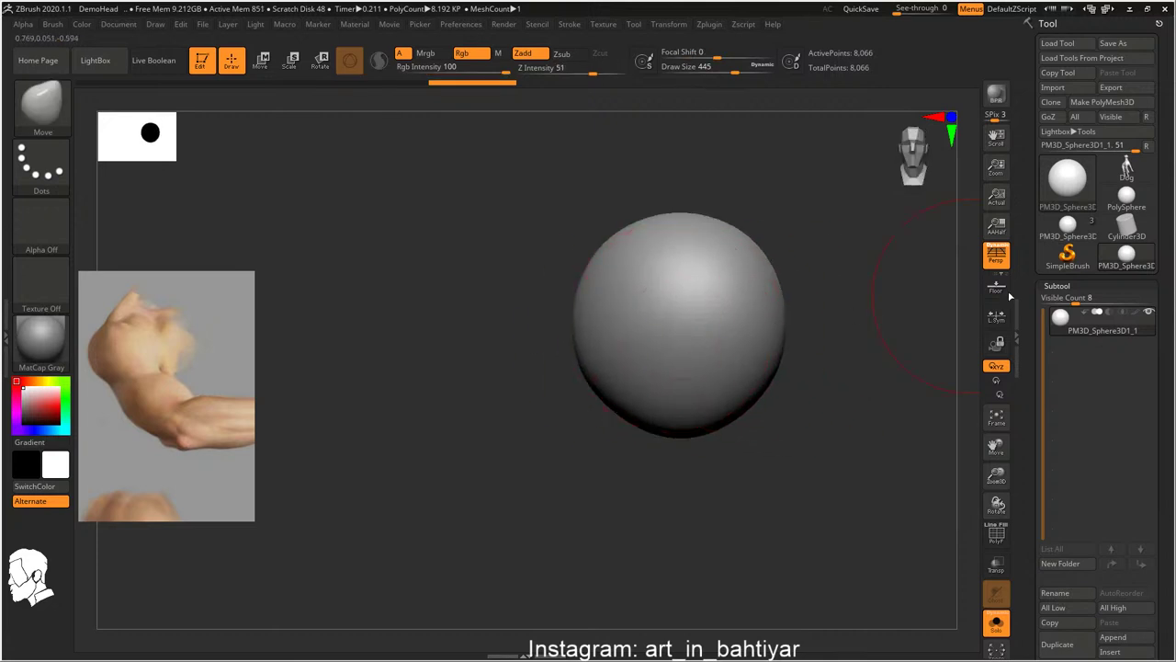
Start ZRemesher on the sphere with target polygons 0.42996 from Geometry settings
left_click(1057, 285)
left_click(1061, 300)
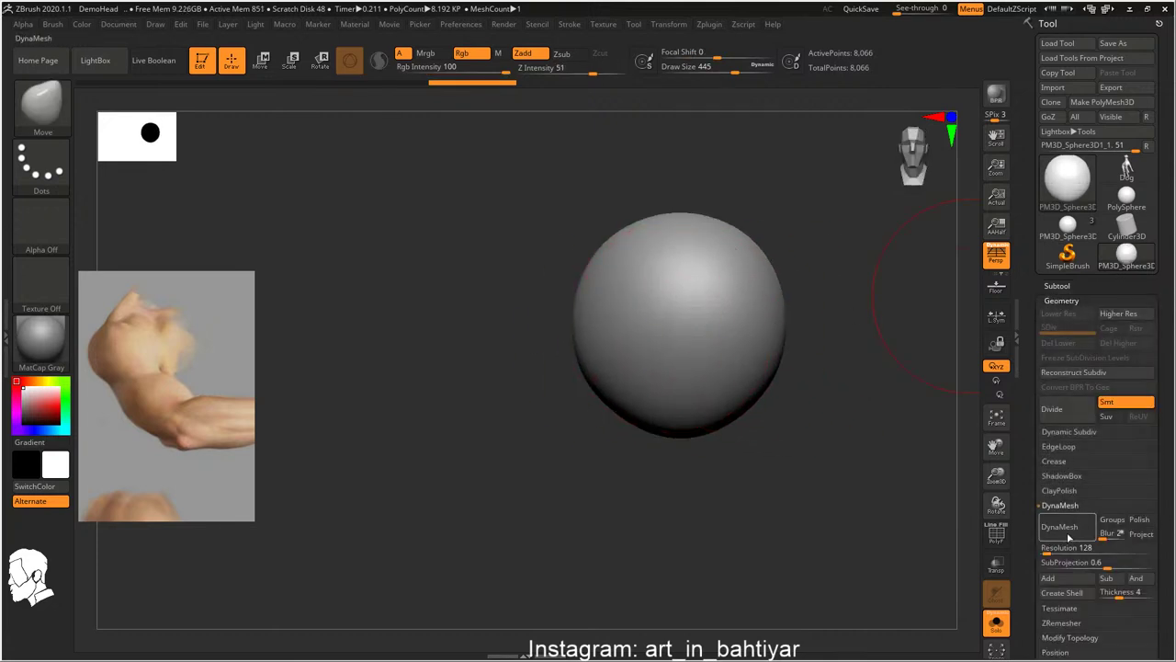
left_click(1057, 623)
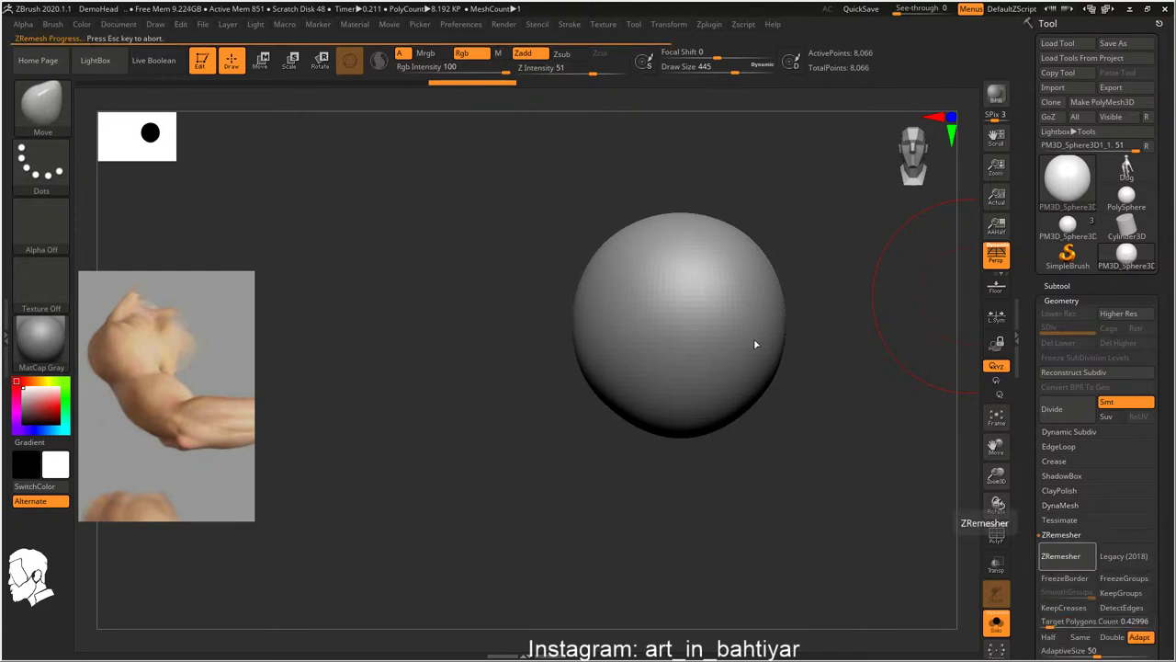
Scale the sphere along X into a tall egg, then Move-shape its top and bottom
right_click_drag(727, 328, 608, 274, "alt")
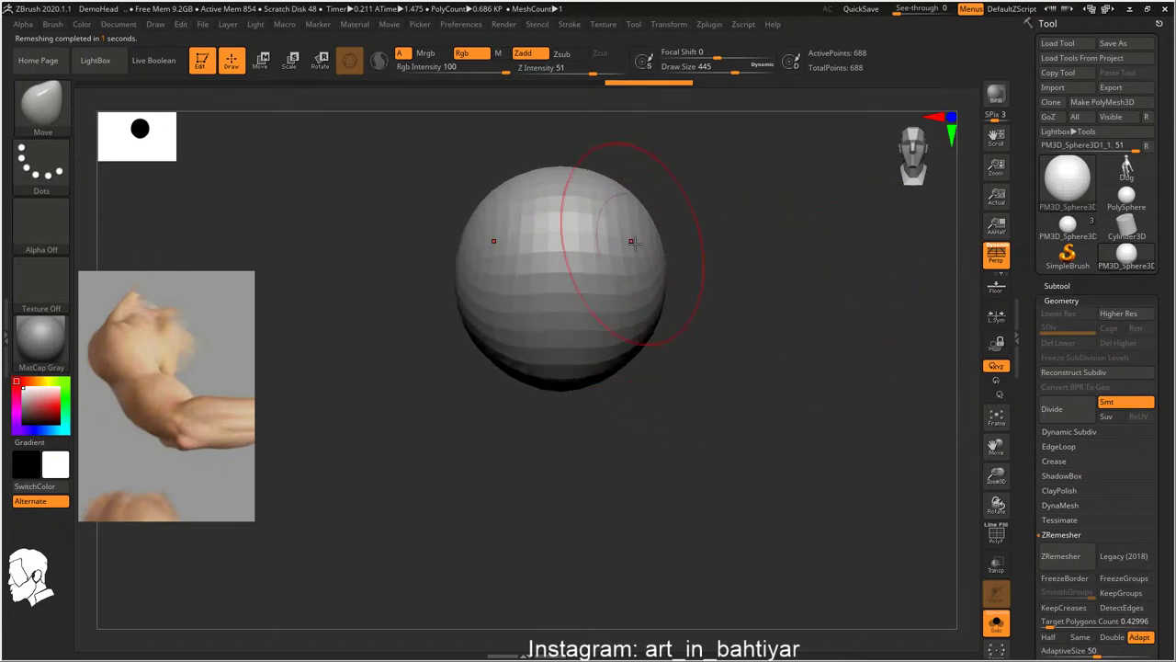
key("w")
left_click_drag(517, 269, 538, 274)
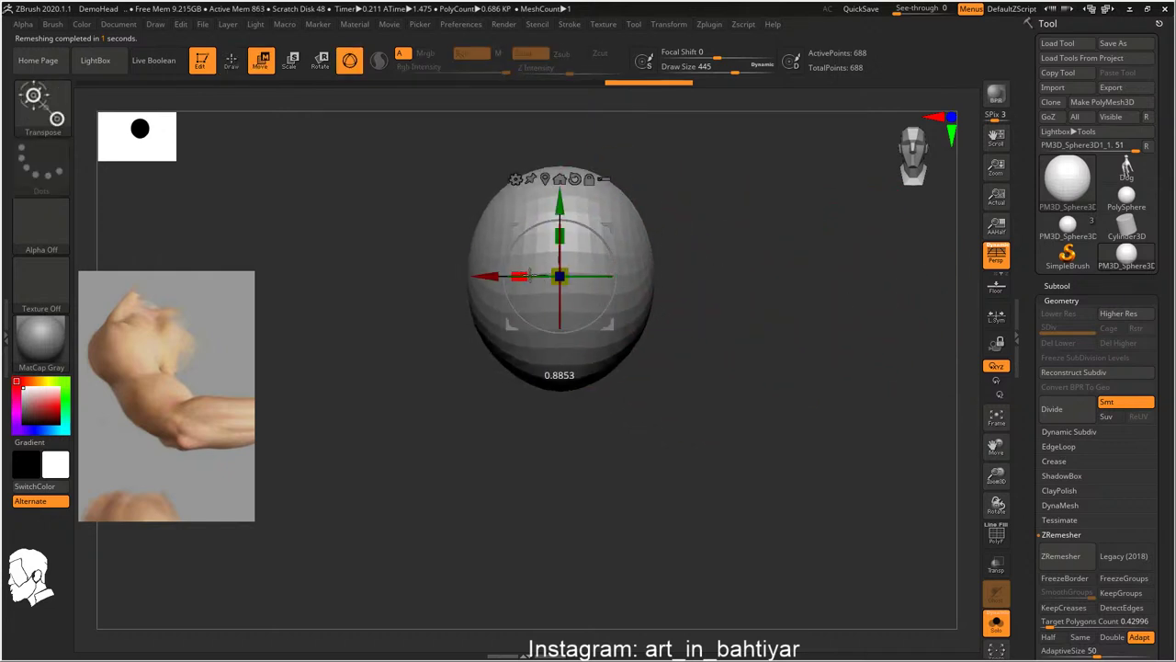
key("q")
mouse_move(572, 221)
left_mouse_down()
mouse_move(658, 270)
mouse_move(491, 315)
left_mouse_up()
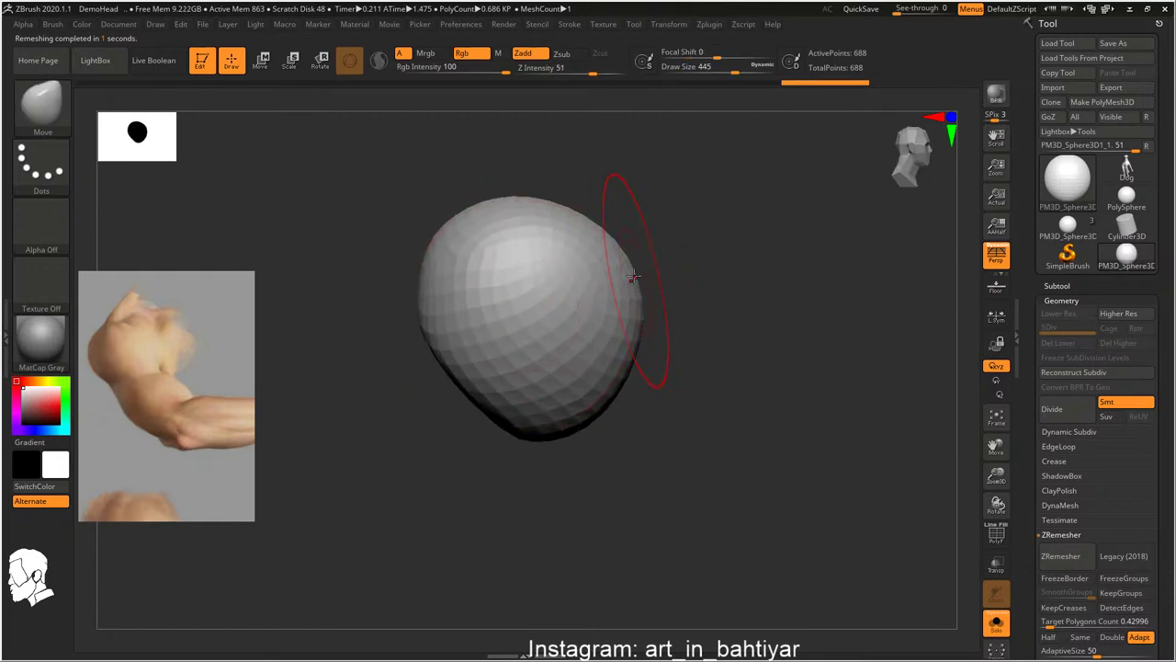
mouse_move(617, 263)
left_mouse_down()
mouse_move(597, 214)
mouse_move(590, 231)
mouse_move(596, 222)
mouse_move(514, 231)
left_mouse_up()
left_click_drag(513, 354, 535, 347)
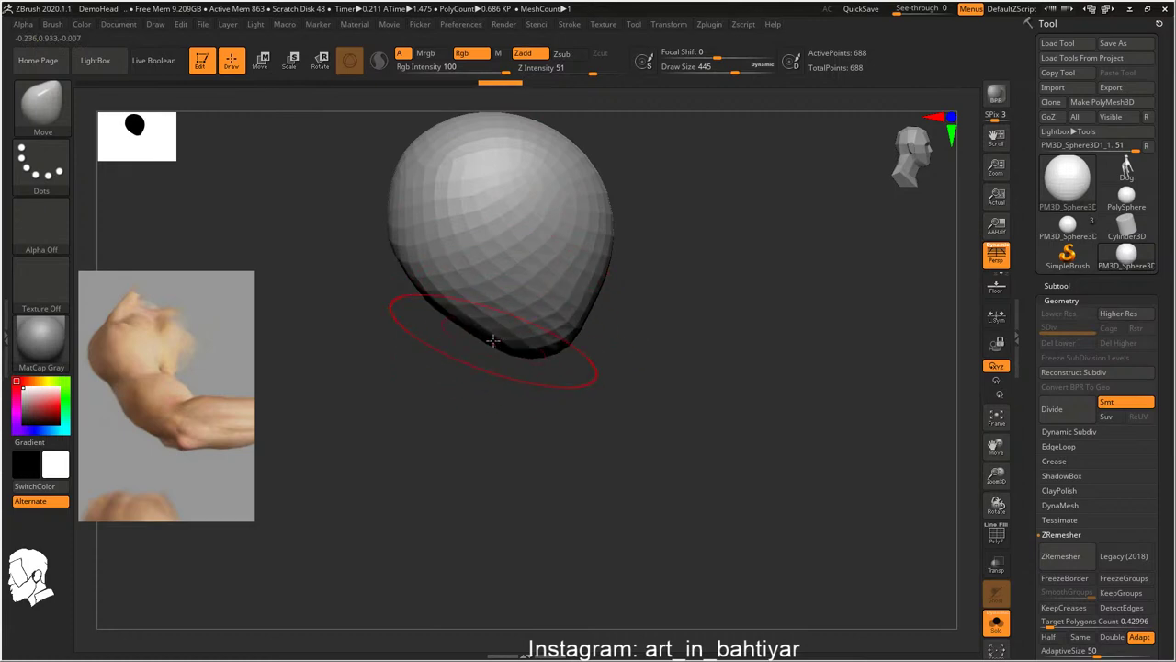
Switch to the DamStandard brush and shrink it to size 197
key("b")
key("d")
key("s")
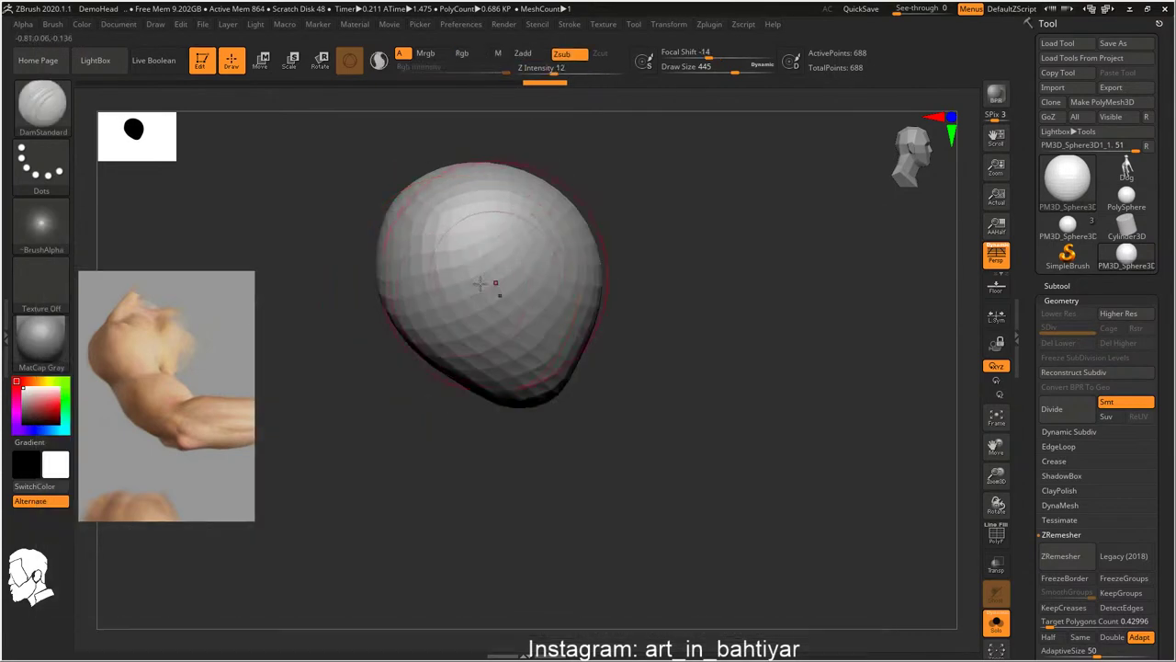
right_click_drag(499, 284, 486, 312, "alt")
key("s")
left_click_drag(467, 310, 457, 311)
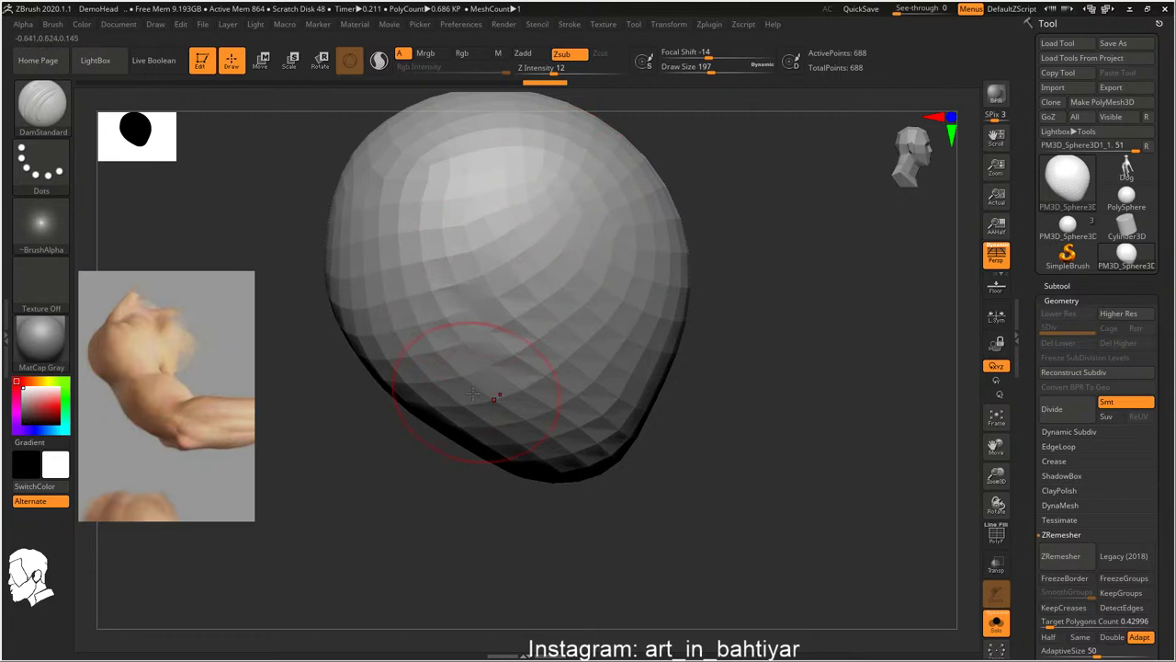
Orbit the egg-shaped head, lightly smooth its top and surface, then frame it
right_click_drag(644, 340, 472, 230)
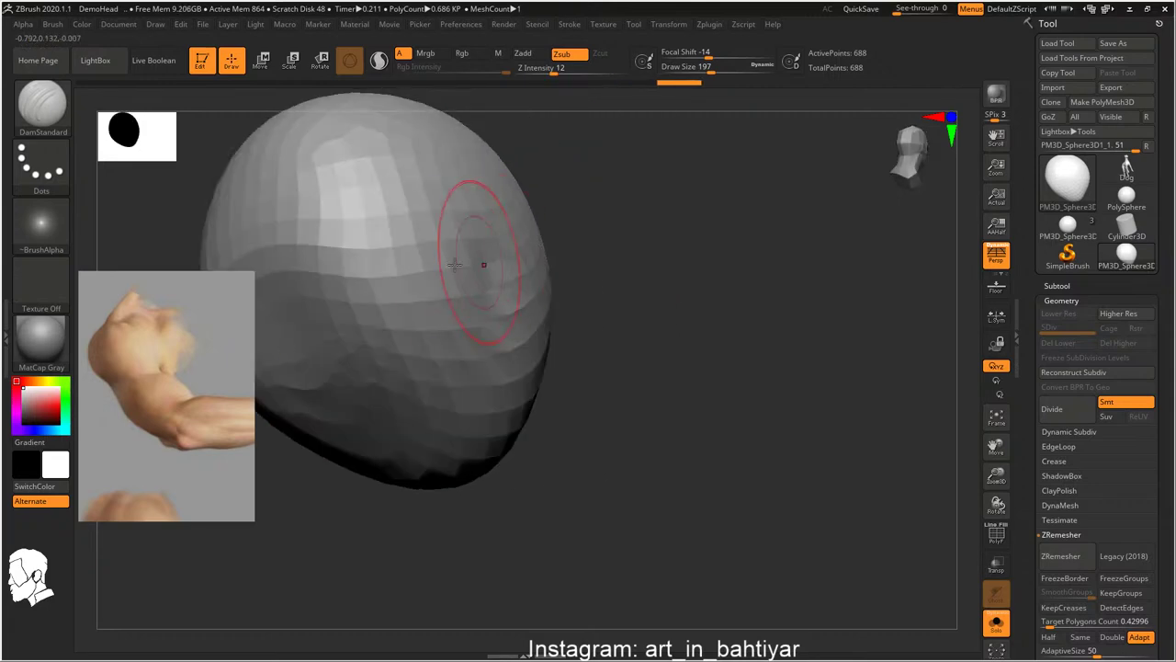
mouse_move(394, 263)
right_mouse_down()
mouse_move(534, 263)
mouse_move(735, 74)
right_mouse_up()
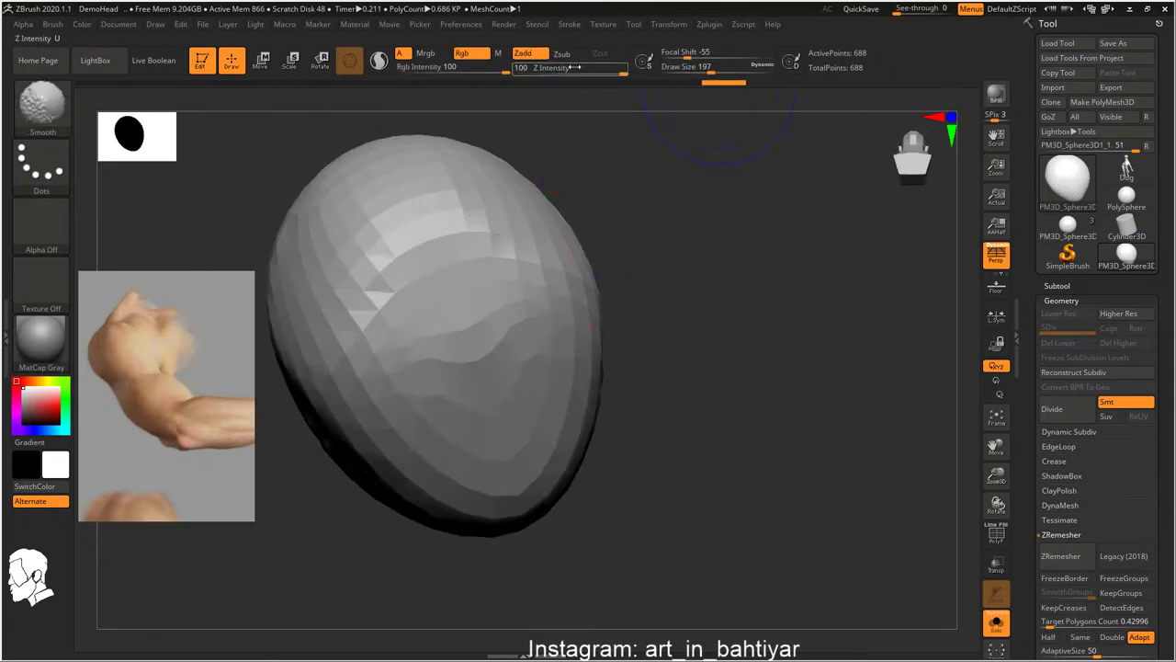
mouse_move(392, 462)
right_mouse_down()
mouse_move(568, 313)
mouse_move(588, 311)
right_mouse_up()
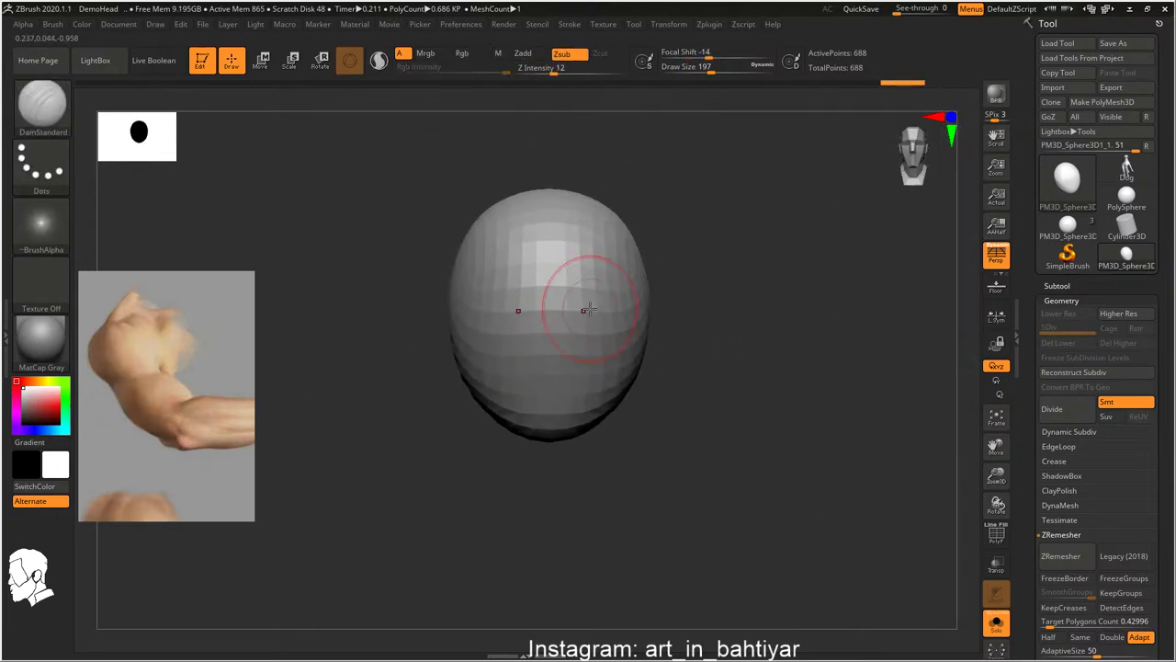
mouse_move(582, 257)
left_mouse_down("shift")
mouse_move(561, 369)
mouse_move(593, 323)
left_mouse_up("shift")
right_click_drag(593, 323, 717, 306)
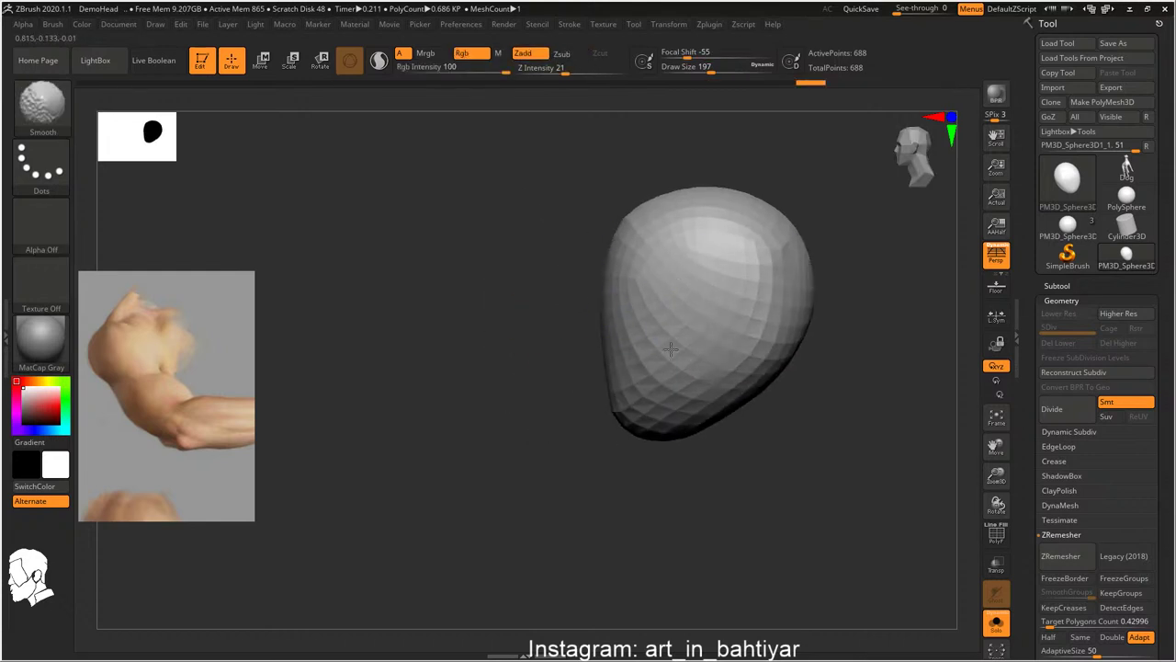
mouse_move(661, 313)
right_mouse_down()
mouse_move(722, 304)
mouse_move(623, 317)
mouse_move(612, 372)
mouse_move(588, 331)
right_mouse_up()
key("f")
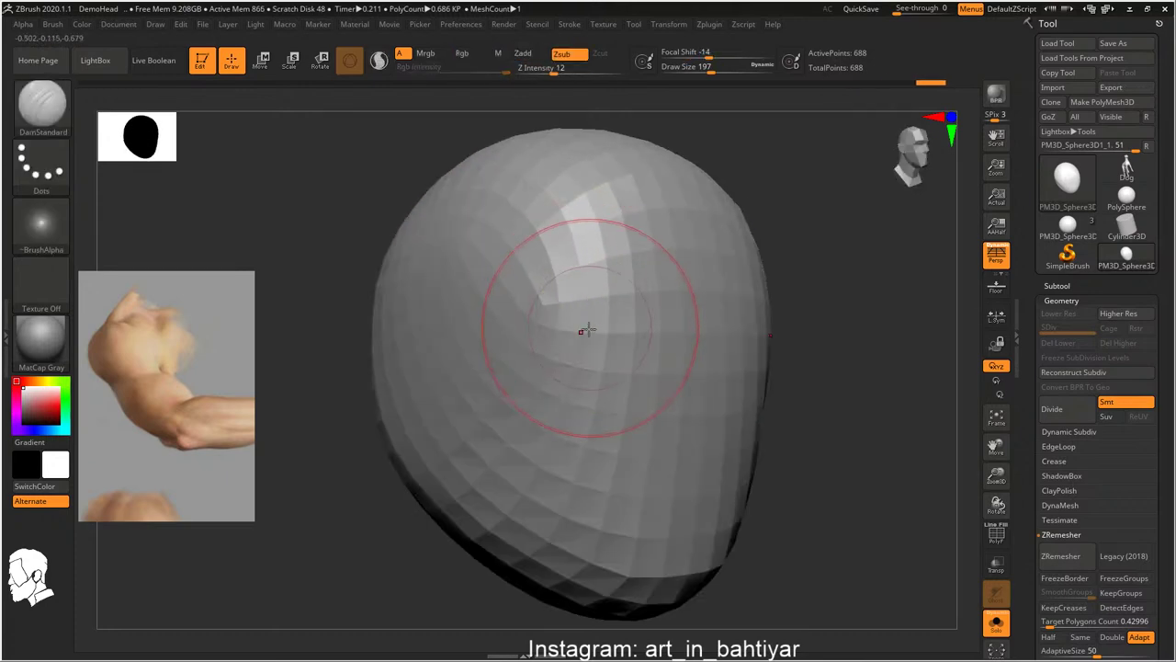
key("b")
key("c")
key("b")
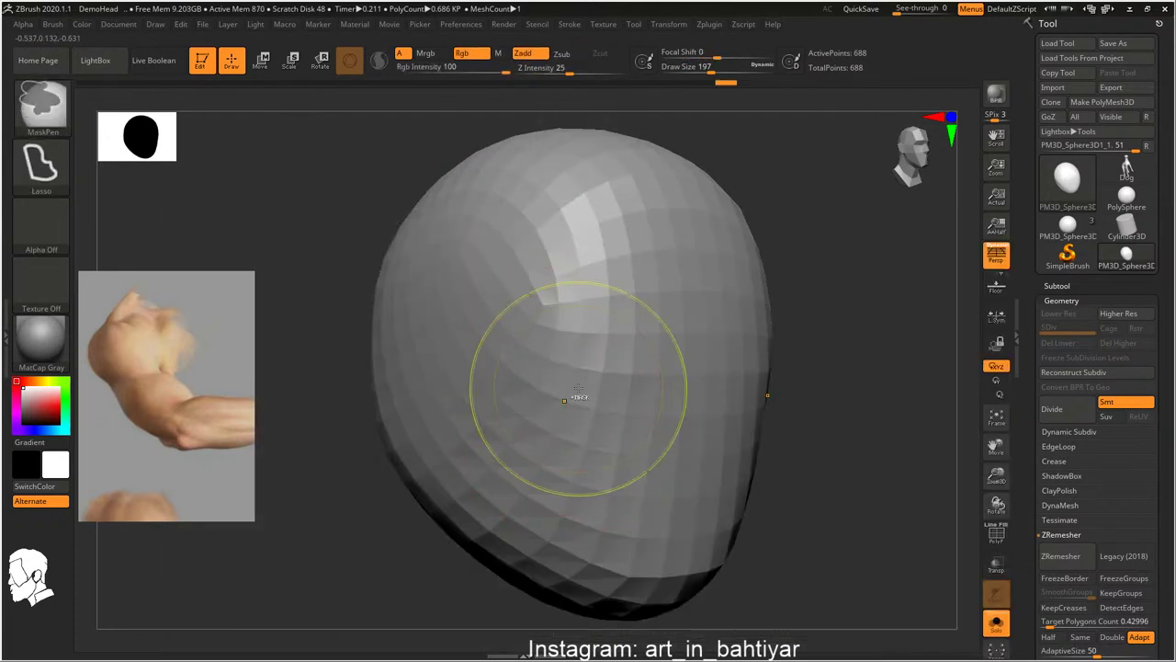
DynaMesh the head at resolution 80, undoing an overly dense first remesh
left_click(1060, 507)
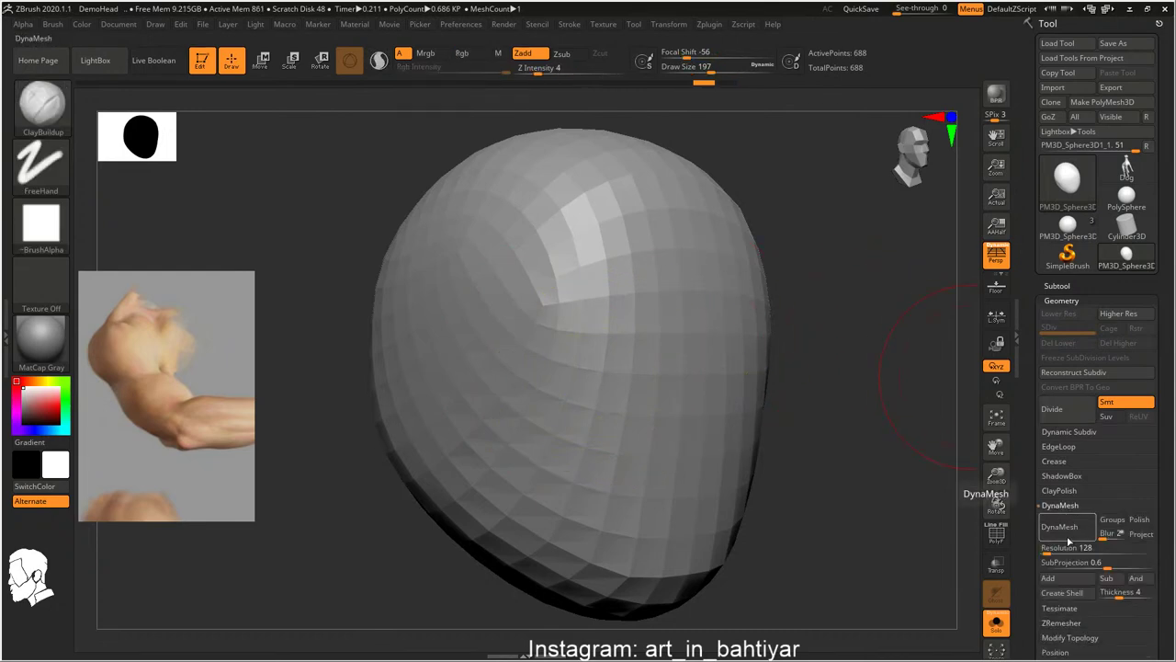
left_click(1060, 527)
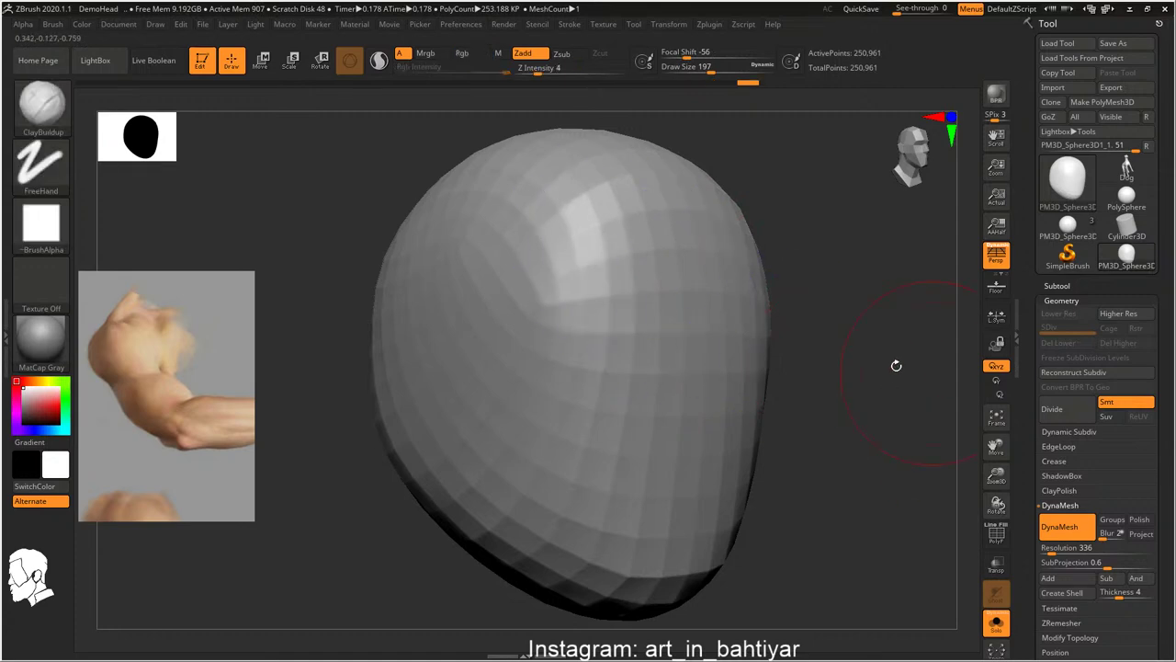
key("ctrl+z")
type("80")
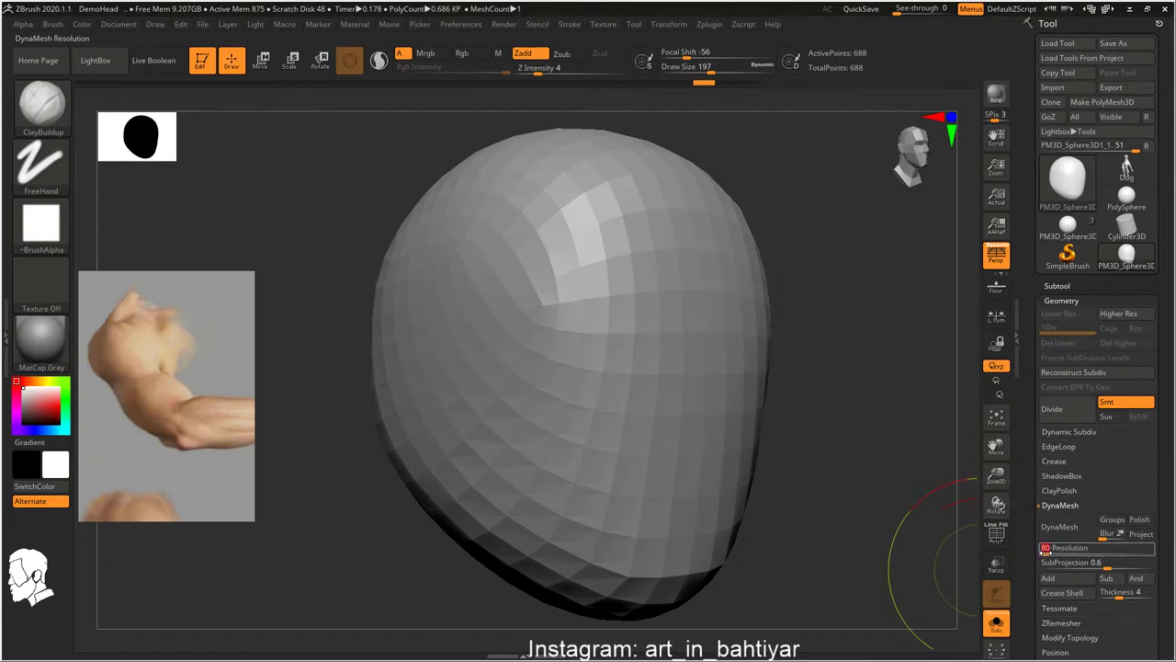
left_click(1059, 526)
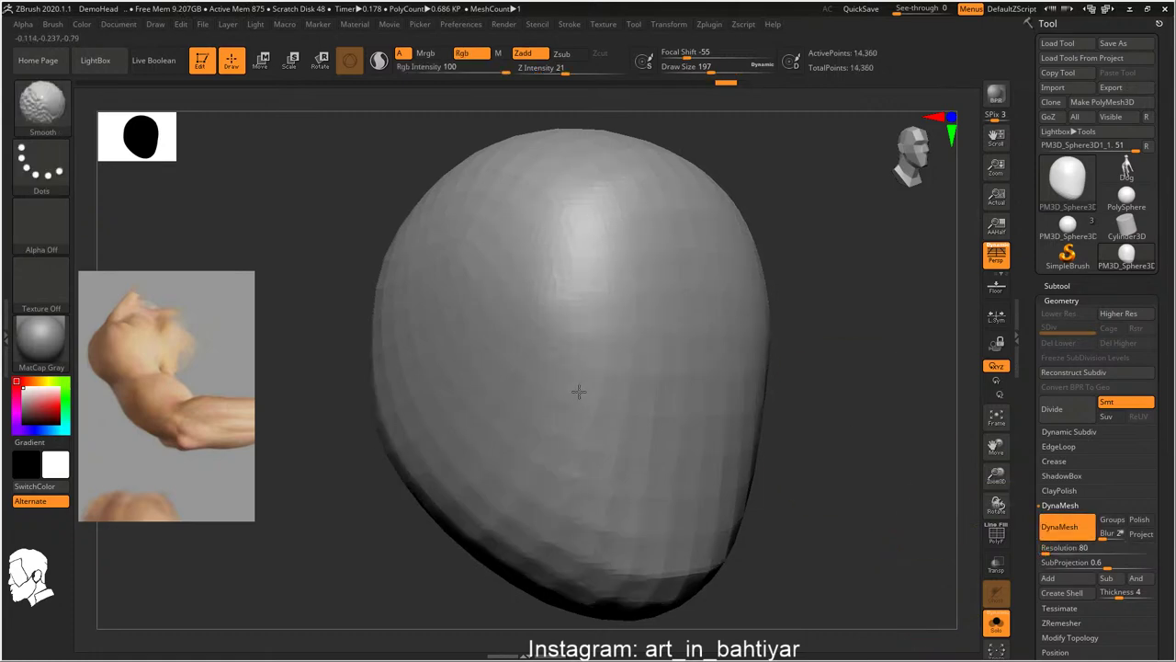
Build clay at the face centre and carve around the right eye socket and temple with brush size 97
left_click_drag(599, 359, 622, 317, "alt")
mouse_move(624, 313)
right_mouse_down()
mouse_move(677, 273)
mouse_move(649, 265)
right_mouse_up()
mouse_move(649, 266)
left_mouse_down()
mouse_move(586, 281)
mouse_move(610, 289)
mouse_move(570, 284)
left_mouse_up()
key("s")
mouse_move(664, 270)
left_mouse_down()
mouse_move(631, 304)
mouse_move(630, 332)
mouse_move(585, 294)
left_mouse_up()
left_click_drag(686, 305, 726, 390)
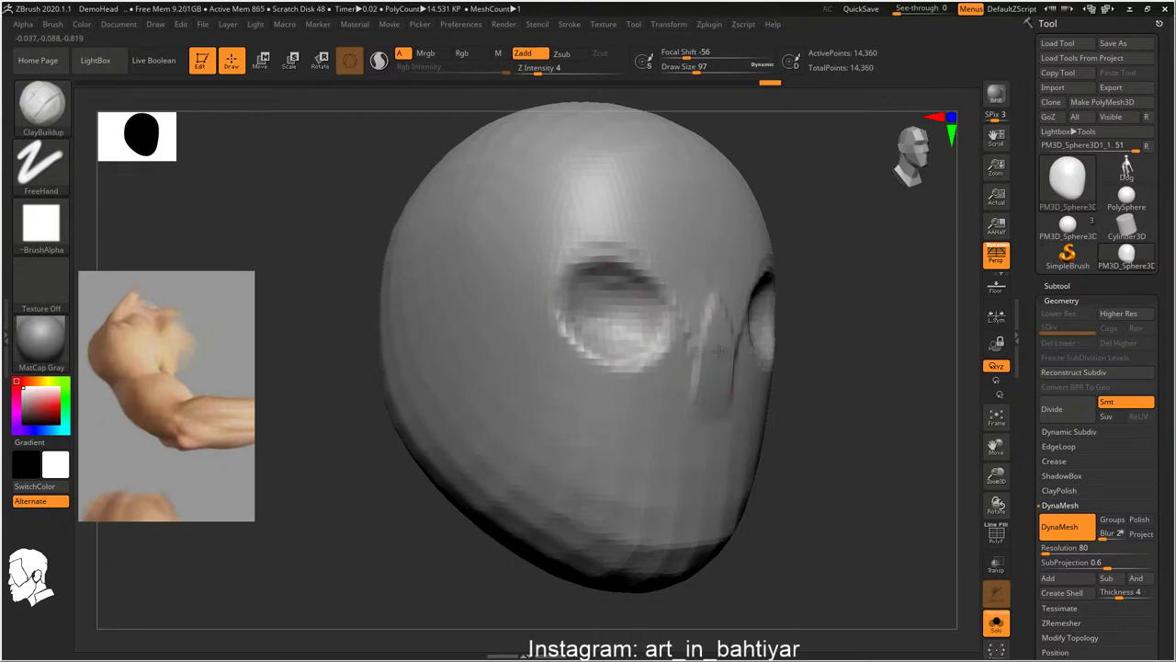
left_click_drag(703, 303, 730, 395)
mouse_move(698, 331)
left_mouse_down()
mouse_move(714, 293)
mouse_move(730, 386)
mouse_move(682, 350)
left_mouse_up()
Build and smooth a crease under the eye socket, adding clay near the eye
left_click_drag(578, 362, 643, 350)
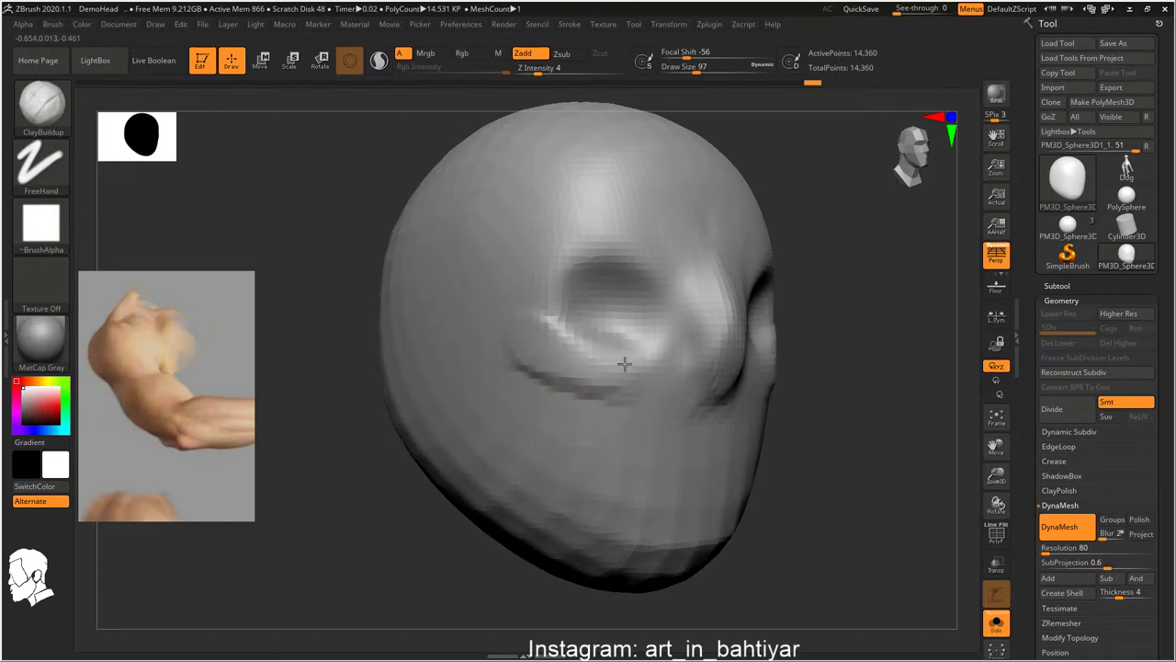
mouse_move(532, 386)
left_mouse_down()
mouse_move(624, 404)
mouse_move(542, 309)
mouse_move(630, 296)
mouse_move(539, 359)
mouse_move(533, 283)
left_mouse_up()
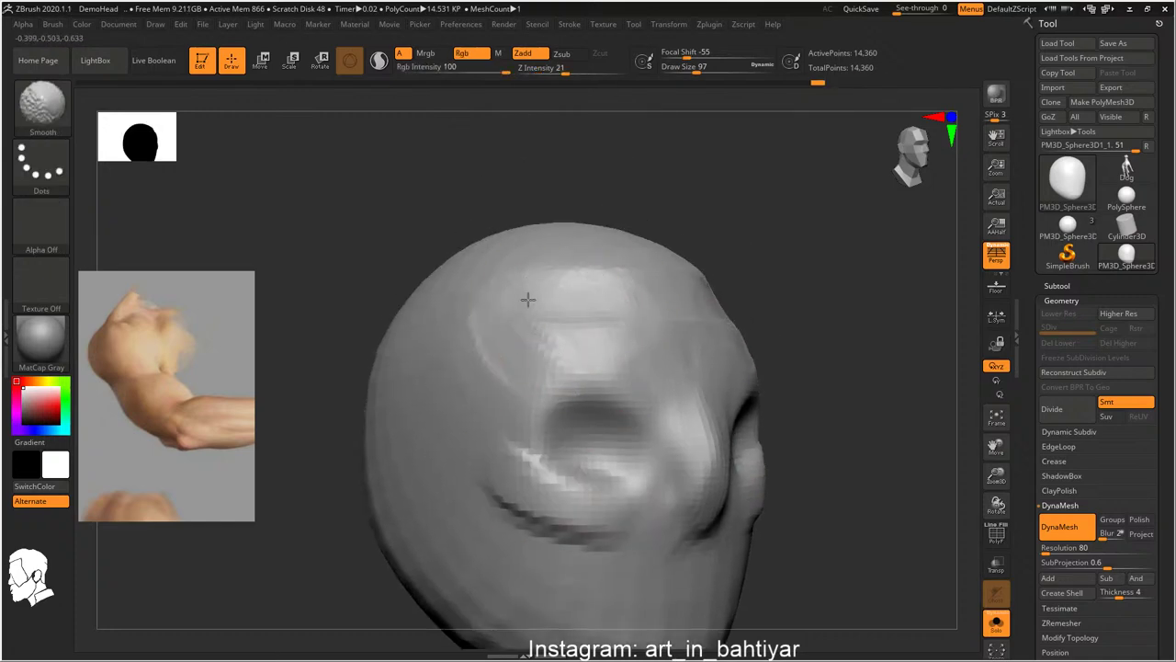
mouse_move(604, 511)
left_mouse_down()
mouse_move(499, 381)
mouse_move(472, 386)
mouse_move(559, 462)
left_mouse_up()
right_click_drag(558, 462, 525, 376)
left_click_drag(524, 375, 614, 415)
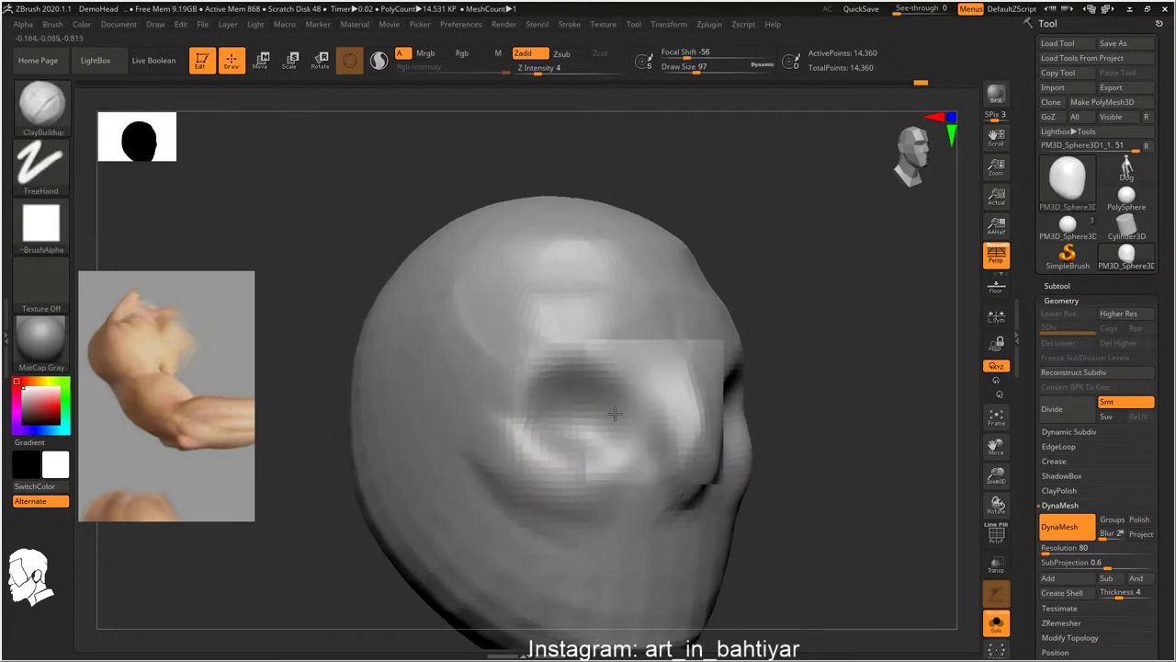
Build up the nose ridge and tip, smoothing the side of the nose
right_click_drag(615, 415, 677, 413)
mouse_move(677, 413)
left_mouse_down()
mouse_move(662, 420)
mouse_move(689, 386)
mouse_move(659, 418)
mouse_move(699, 339)
left_mouse_up()
right_click_drag(699, 340, 665, 302)
left_click_drag(665, 302, 669, 312, "shift")
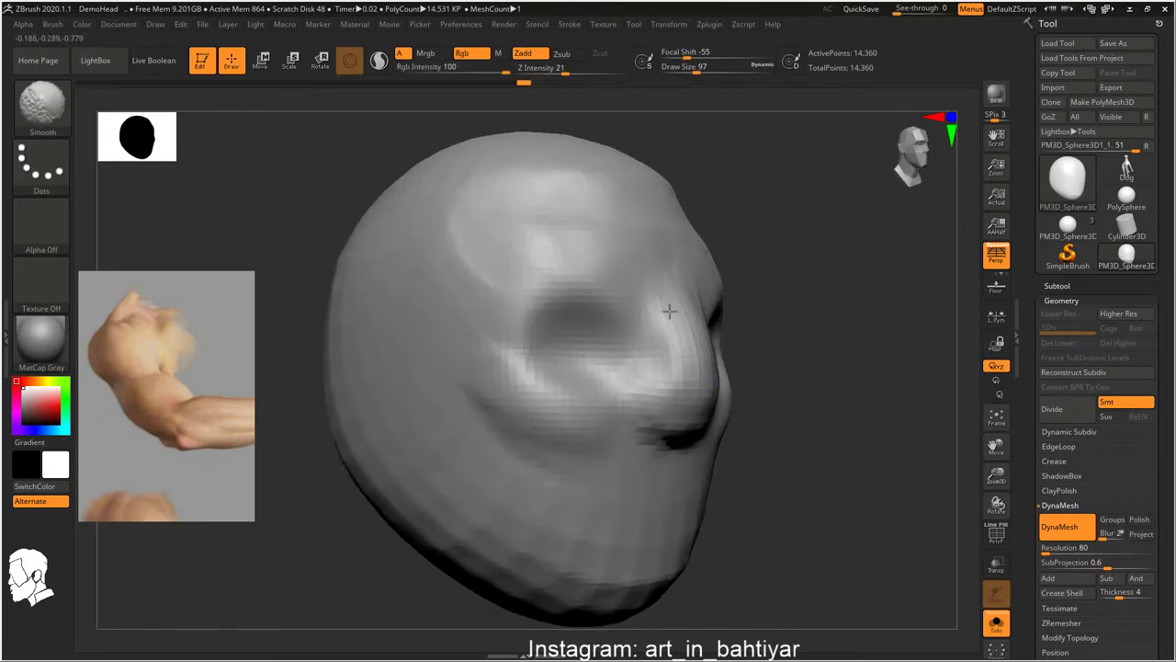
right_click_drag(668, 313, 585, 260, "shift")
mouse_move(617, 210)
right_mouse_down("alt")
mouse_move(593, 356)
mouse_move(669, 249)
mouse_move(604, 316)
right_mouse_up("alt")
Reshape the sides of the head with the Move brush at size 132
key("b")
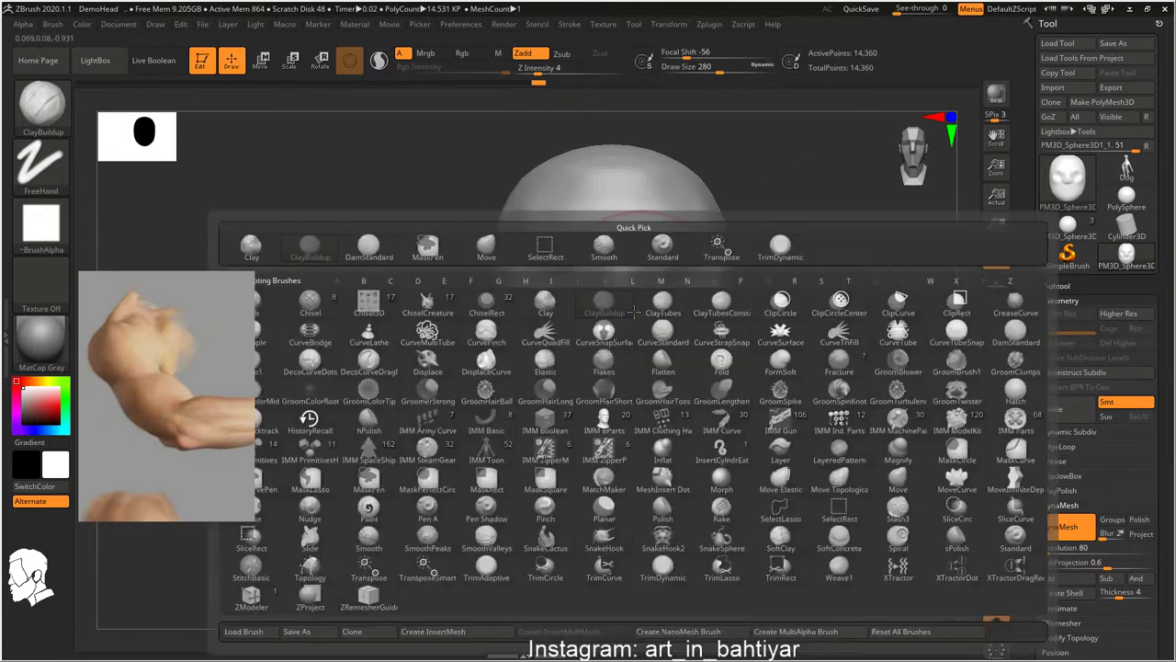
key("m")
key("v")
right_click_drag(512, 429, 502, 395)
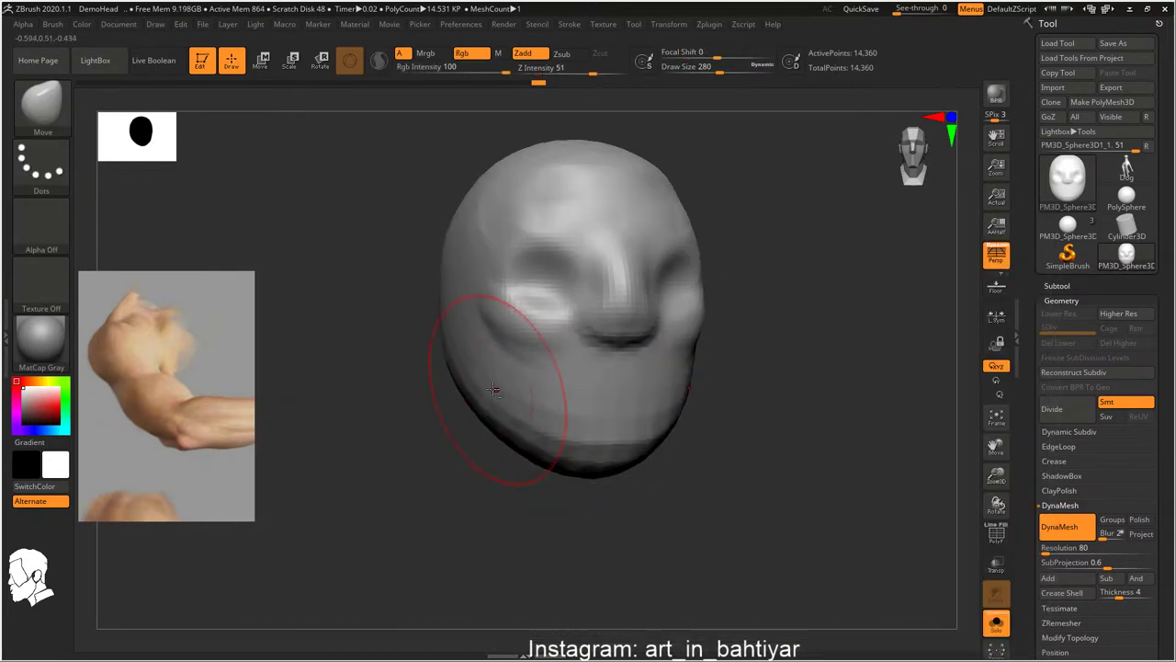
right_click_drag(573, 420, 524, 459)
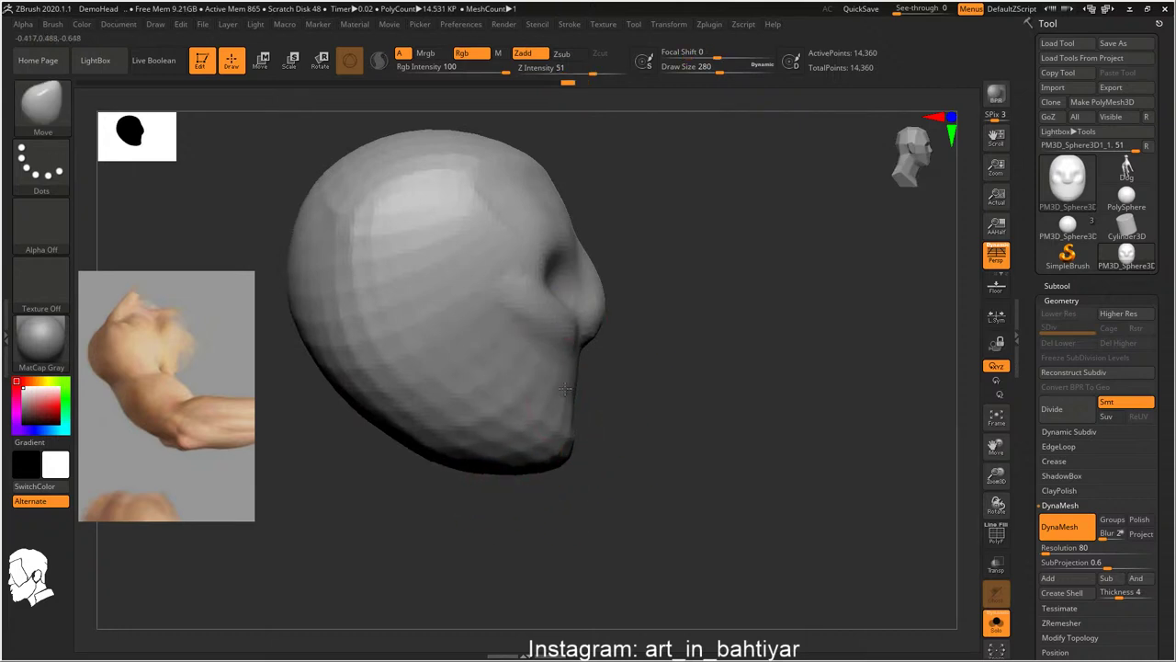
key("shift")
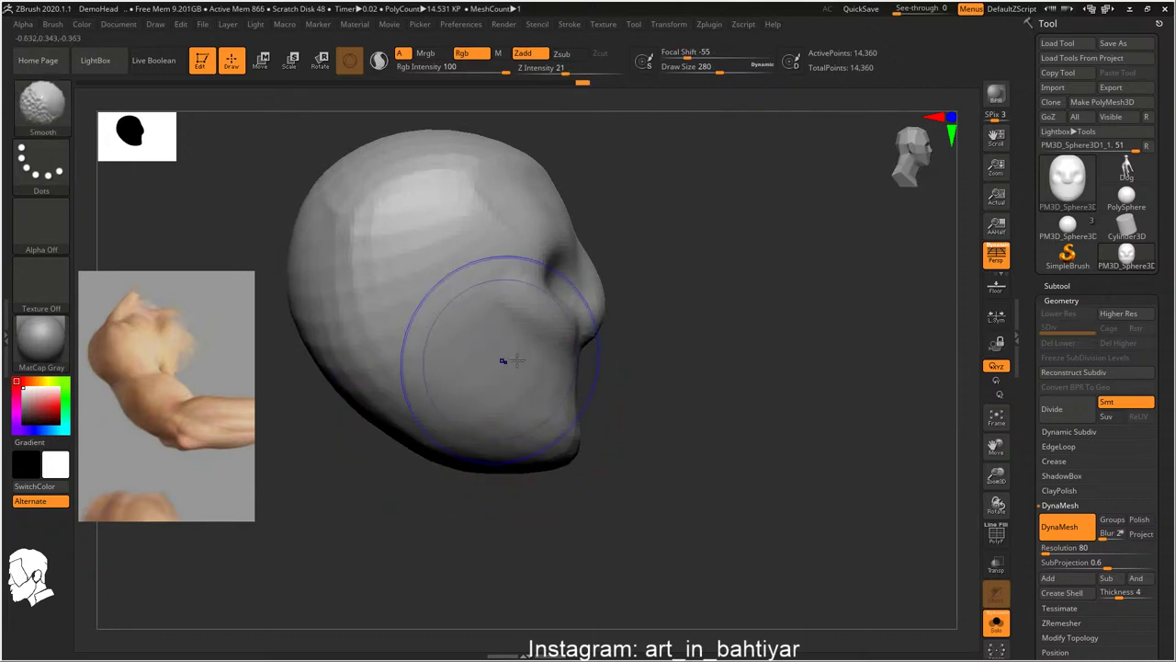
mouse_move(501, 355)
right_mouse_down()
mouse_move(616, 341)
mouse_move(678, 374)
mouse_move(660, 368)
mouse_move(676, 333)
right_mouse_up()
key("f")
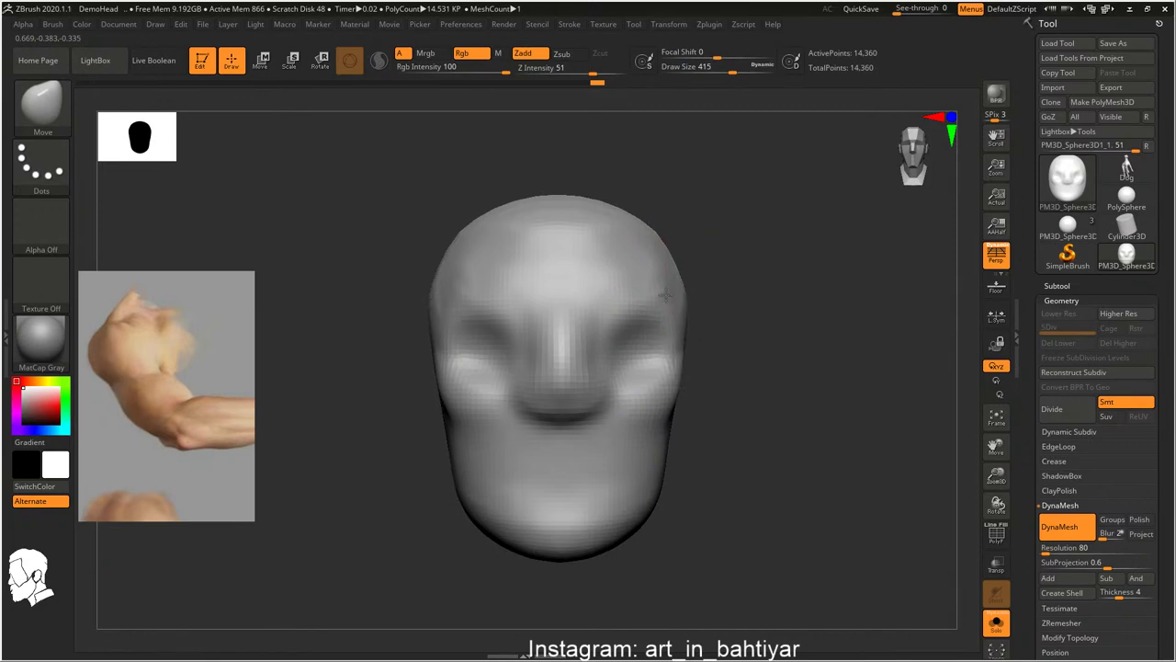
left_click_drag(676, 334, 630, 289)
key("s")
left_click_drag(634, 336, 609, 337)
Deepen the eye sockets with ClayBuildup at brush size 74
key("b")
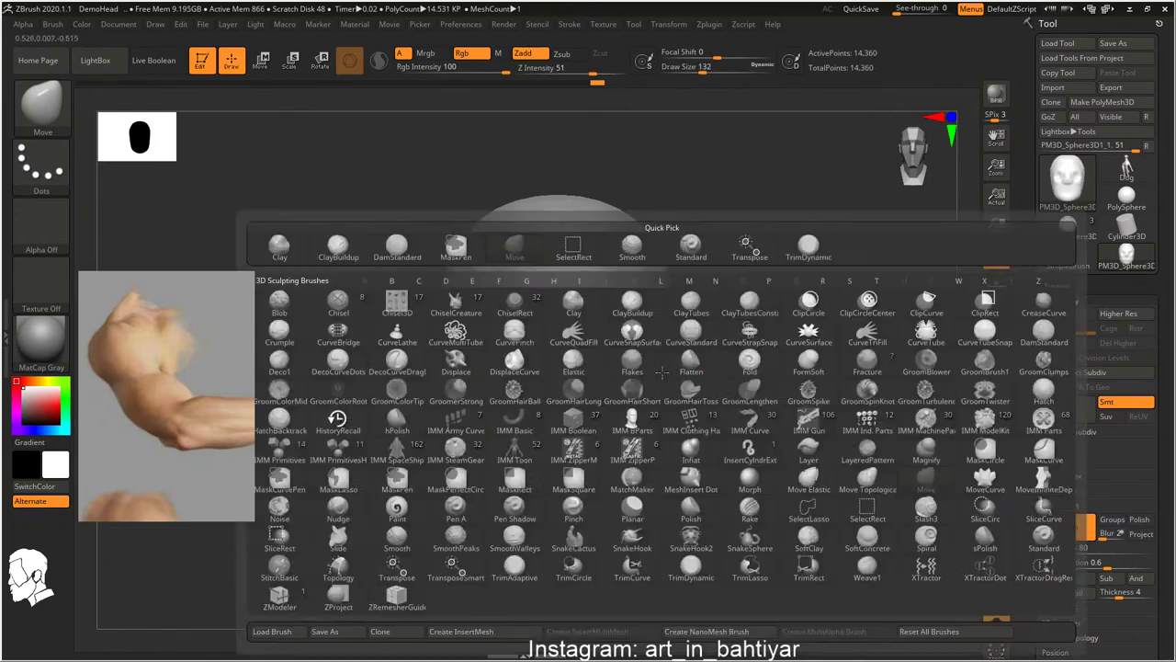
key("s")
key("t")
right_click_drag(590, 447, 602, 487, "alt")
key("b")
key("c")
key("b")
key("s")
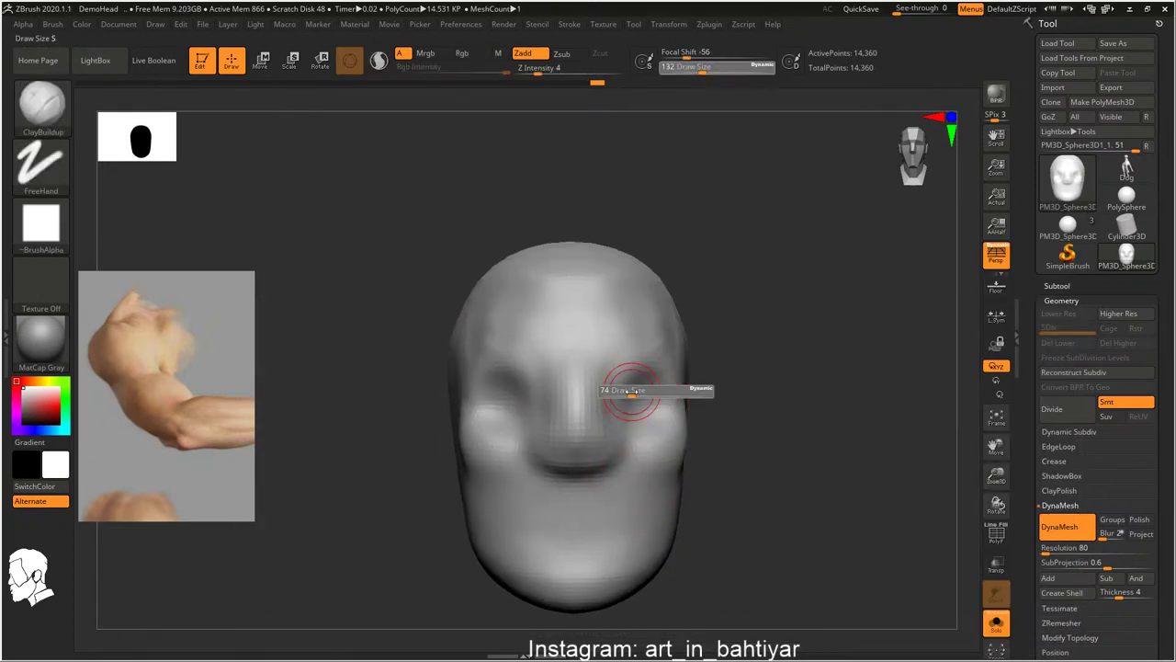
left_click_drag(628, 389, 610, 388)
right_click_drag(634, 395, 622, 395)
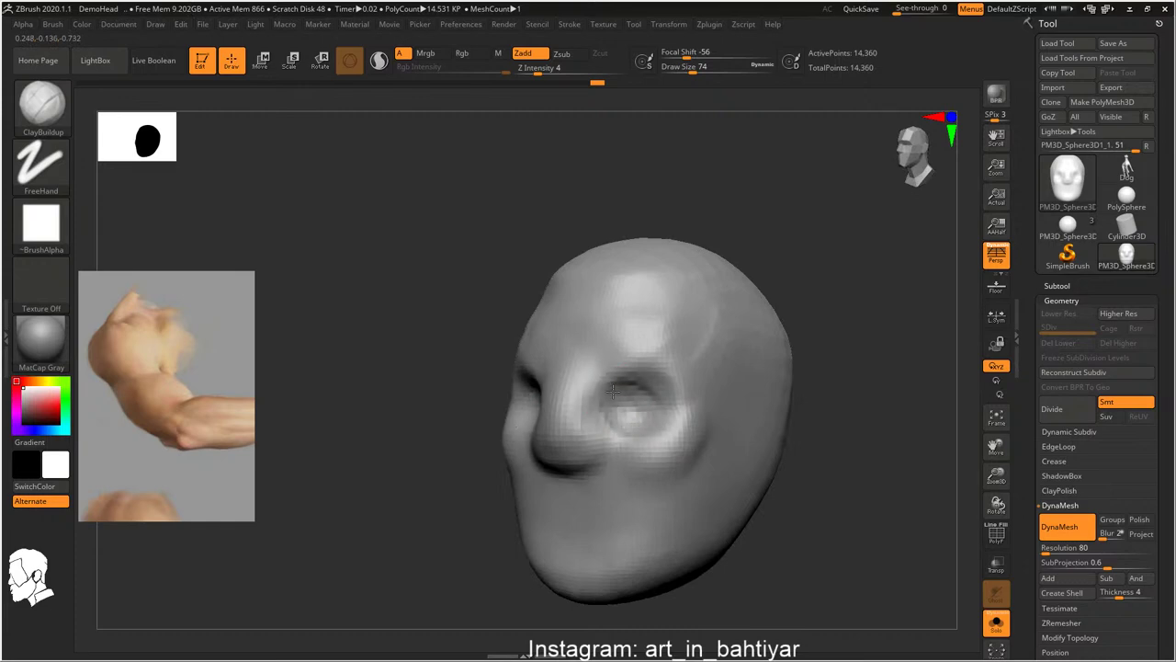
mouse_move(586, 393)
left_mouse_down()
mouse_move(538, 377)
mouse_move(603, 407)
left_mouse_up()
Add clay to the chin and the cheek below the eye, smoothing the eye area
right_click_drag(604, 407, 623, 375, "shift")
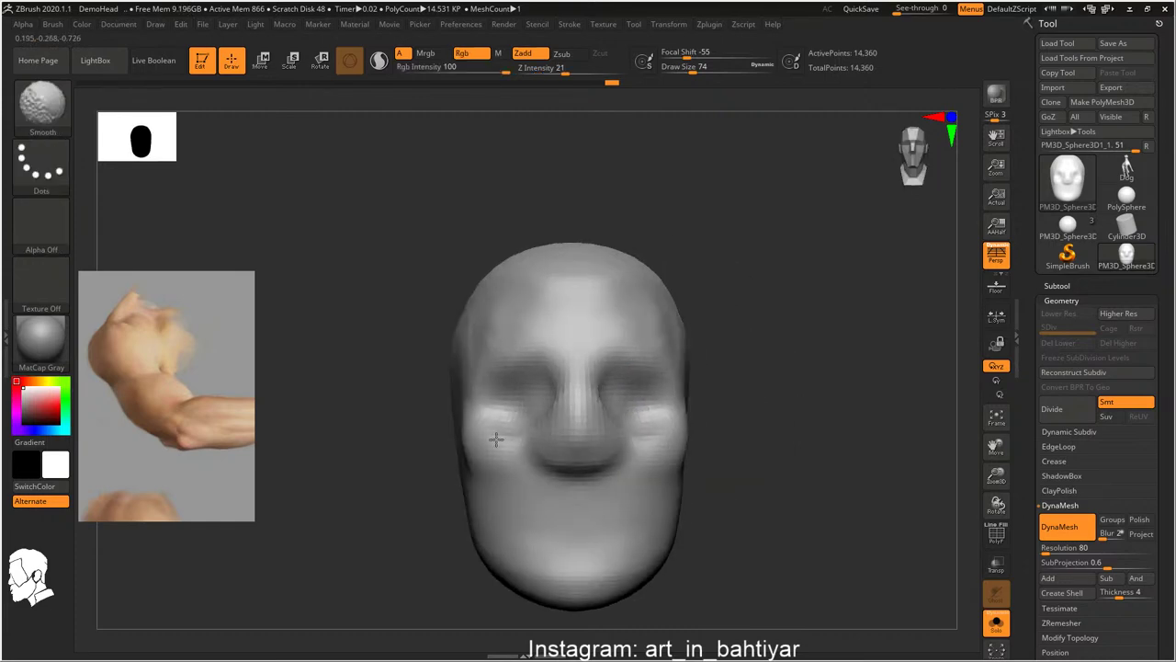
right_click_drag(553, 402, 631, 426)
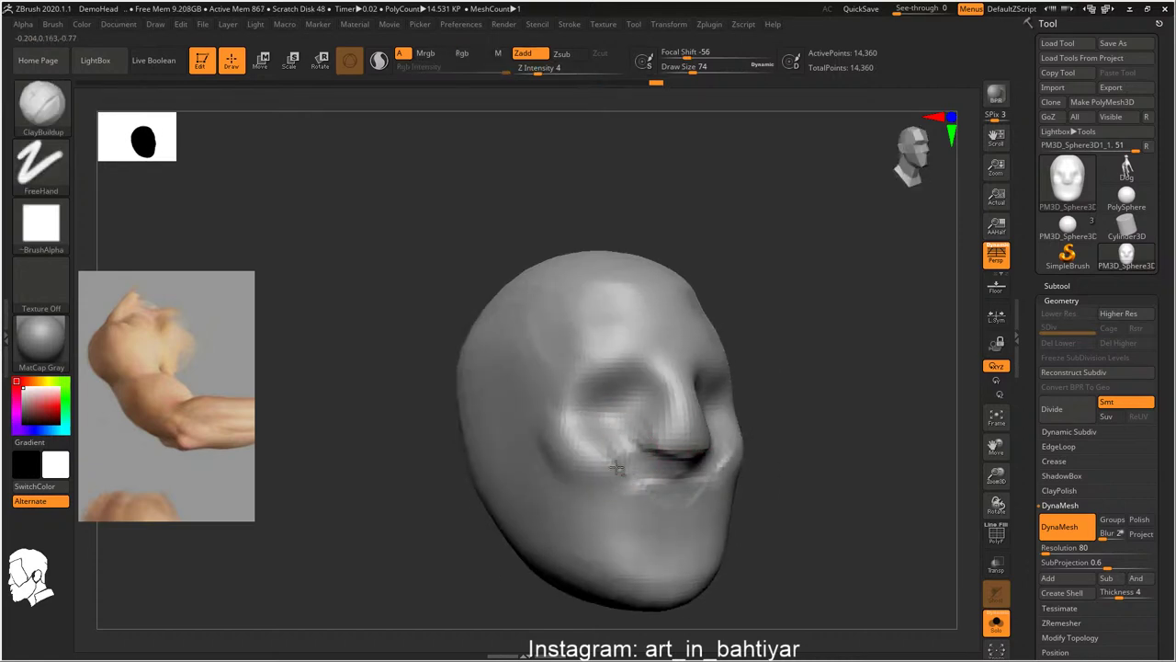
left_click_drag(656, 541, 686, 528)
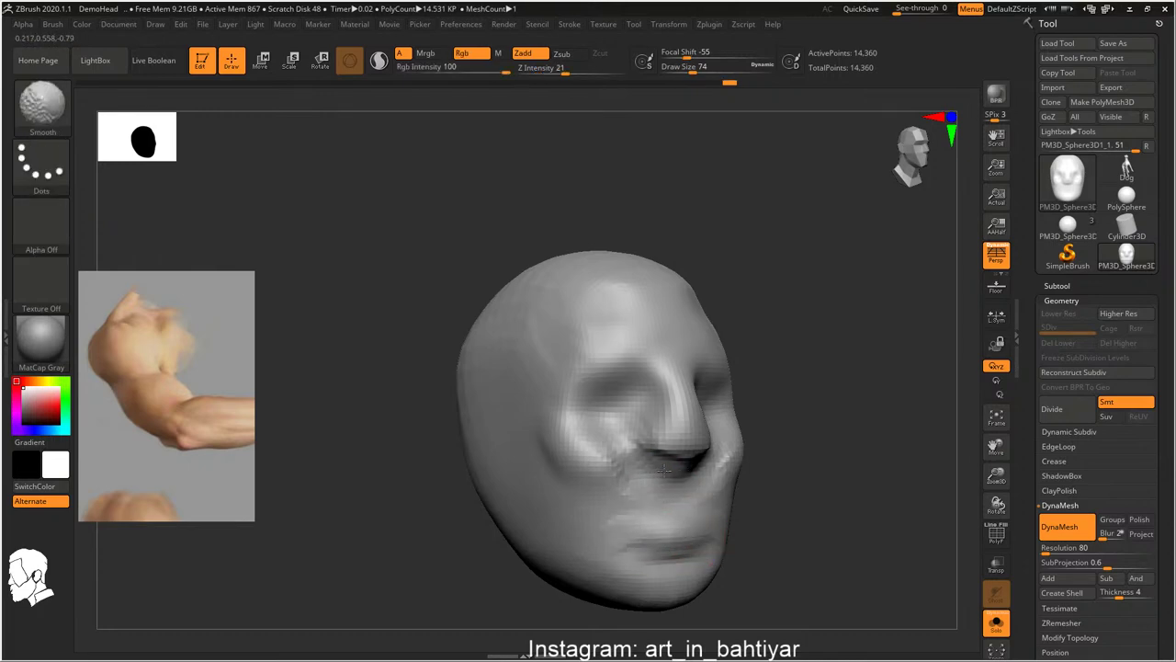
left_click_drag(697, 384, 551, 362, "shift")
right_click_drag(551, 362, 589, 416)
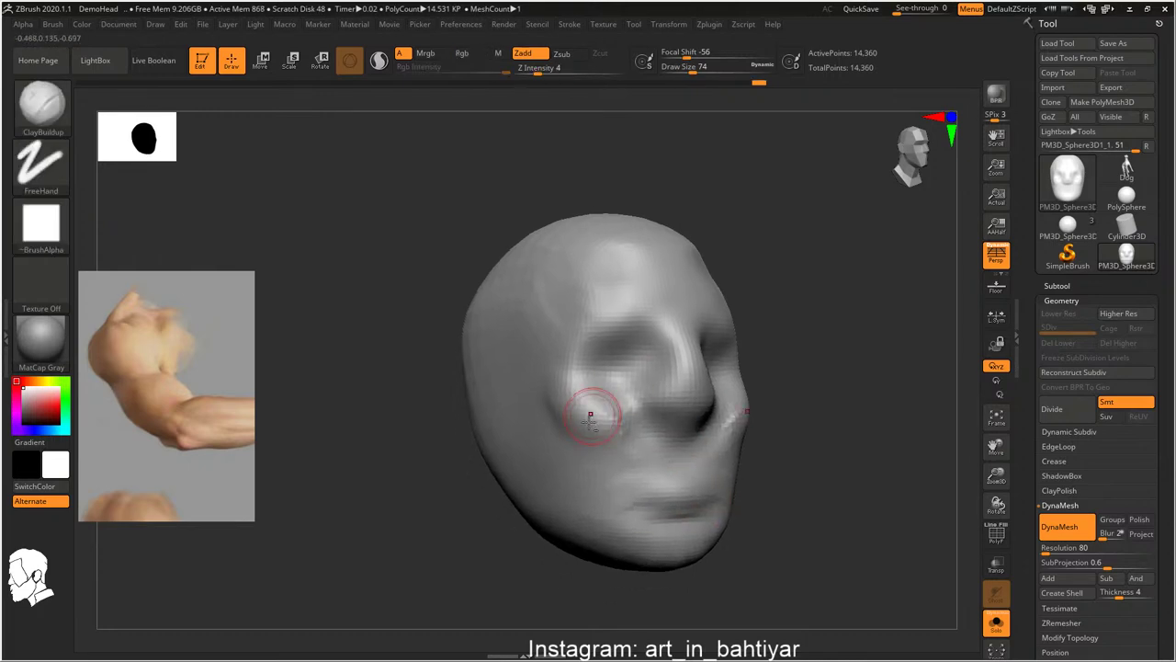
mouse_move(625, 433)
left_mouse_down()
mouse_move(557, 398)
mouse_move(598, 423)
left_mouse_up()
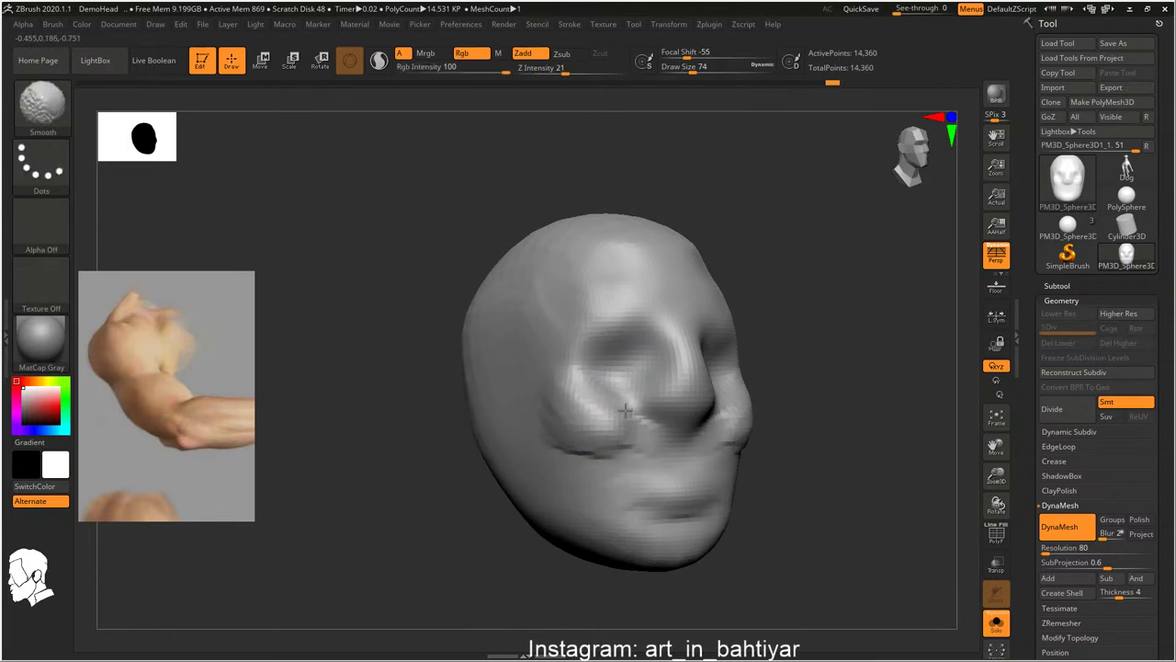
mouse_move(624, 410)
right_mouse_down()
mouse_move(598, 360)
mouse_move(651, 317)
right_mouse_up()
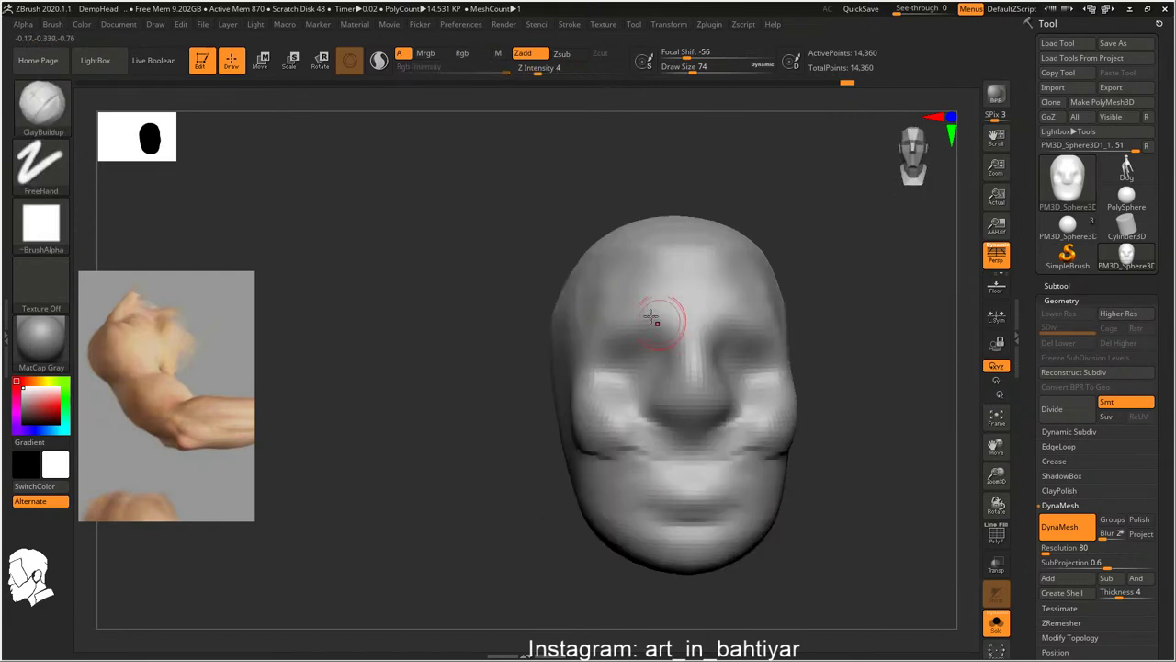
left_click_drag(558, 345, 616, 333, "shift")
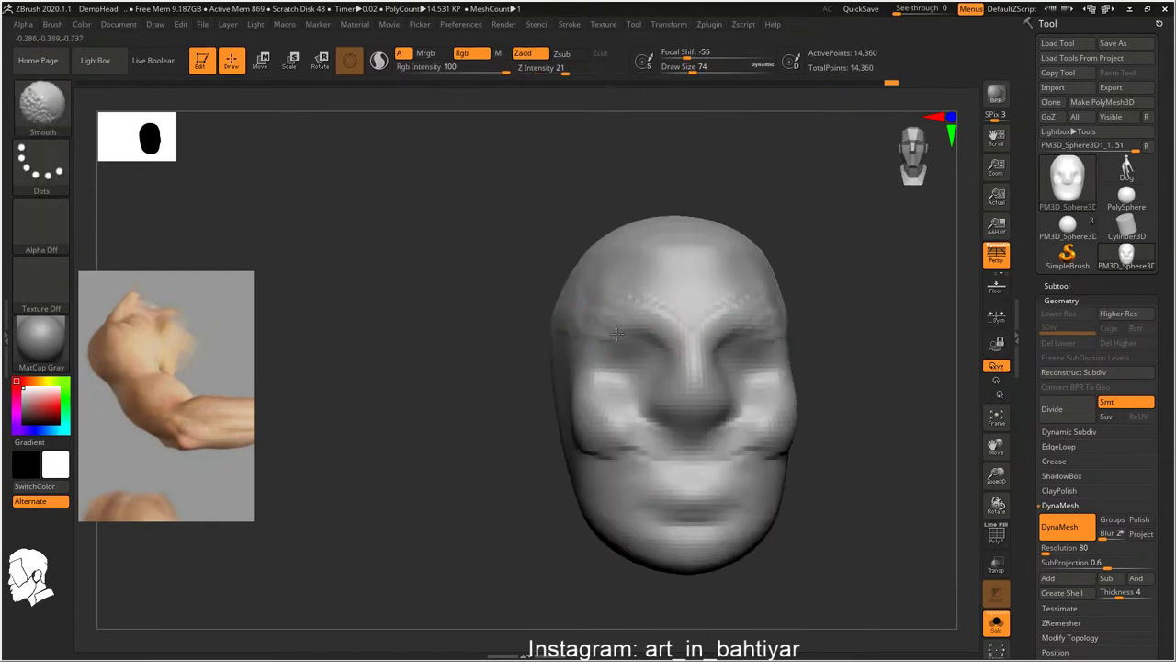
mouse_move(646, 377)
right_mouse_down()
mouse_move(533, 362)
mouse_move(581, 342)
mouse_move(512, 368)
right_mouse_up()
Paint a freehand mask spot on the lower back of the head
key("s")
left_click_drag(499, 402, 482, 401)
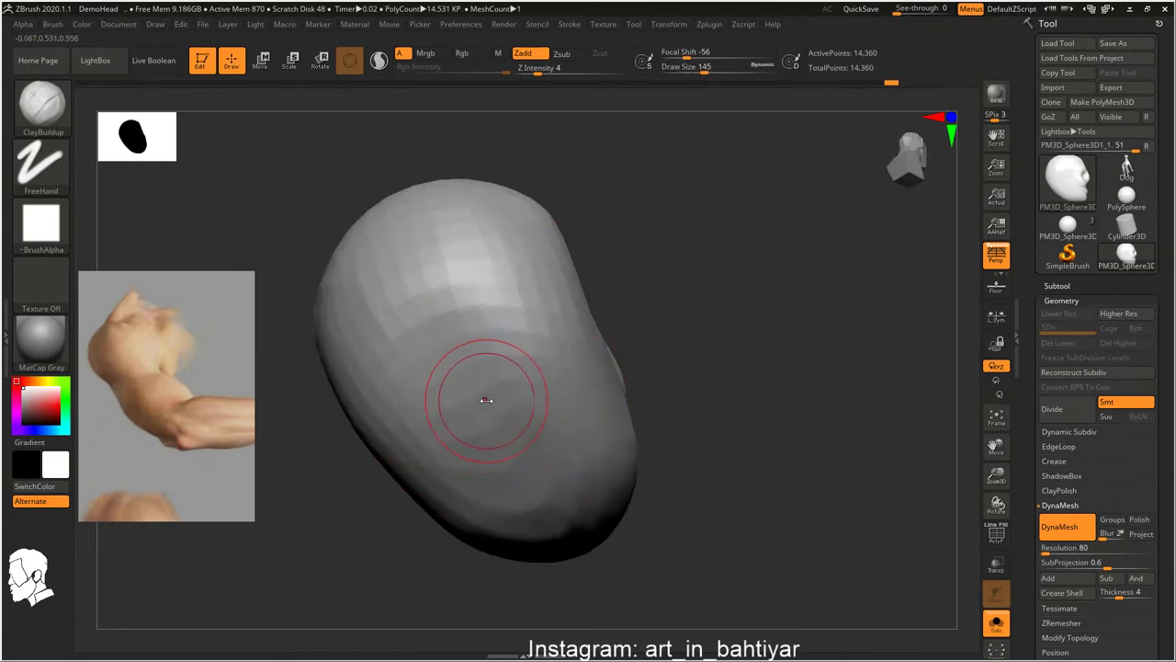
left_click(40, 165)
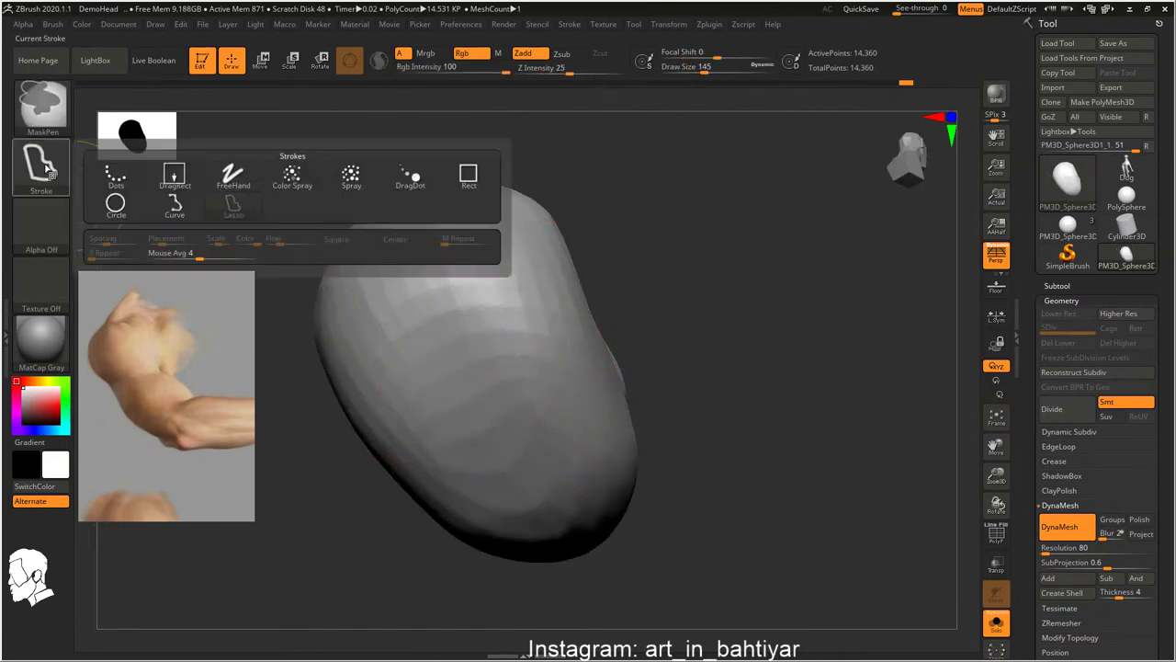
left_click(221, 176)
left_click_drag(478, 397, 508, 402, "ctrl")
Invert the mask, pull the spot out into a neck stub with the Move gizmo, then clear the mask
left_click(701, 365, "ctrl")
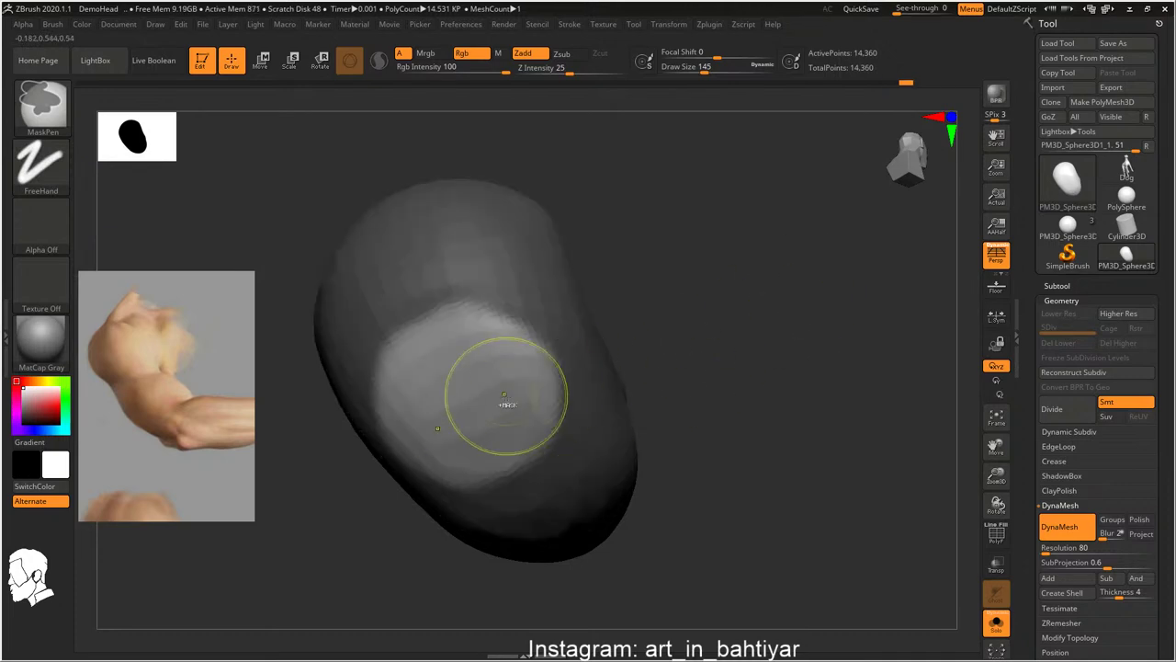
left_click(754, 326, "ctrl")
left_click(811, 342, "ctrl")
key("w")
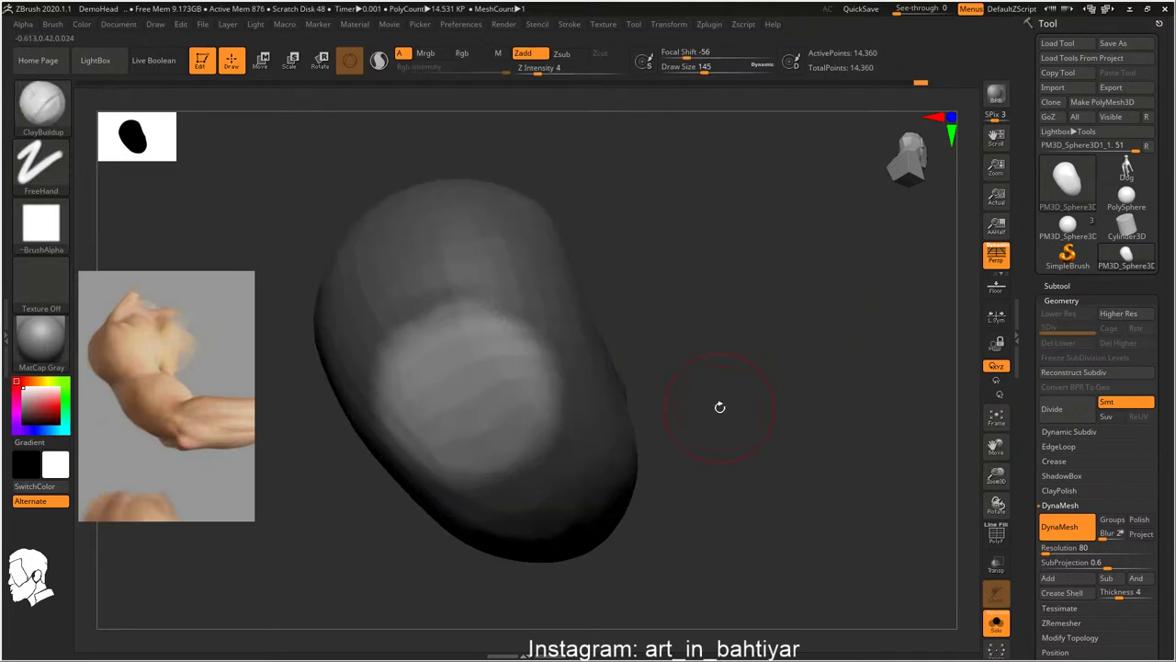
mouse_move(583, 384)
left_mouse_down()
mouse_move(454, 415)
mouse_move(341, 478)
left_mouse_up()
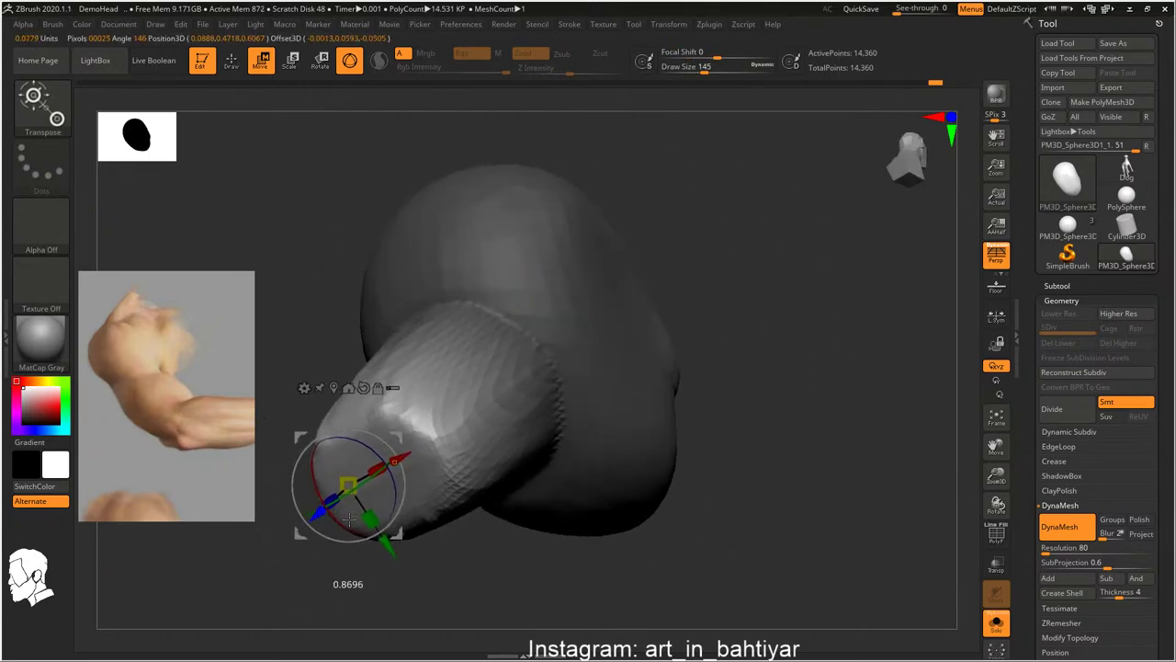
mouse_move(331, 365)
left_mouse_down()
mouse_move(519, 361)
mouse_move(604, 393)
mouse_move(643, 439)
mouse_move(598, 493)
left_mouse_up()
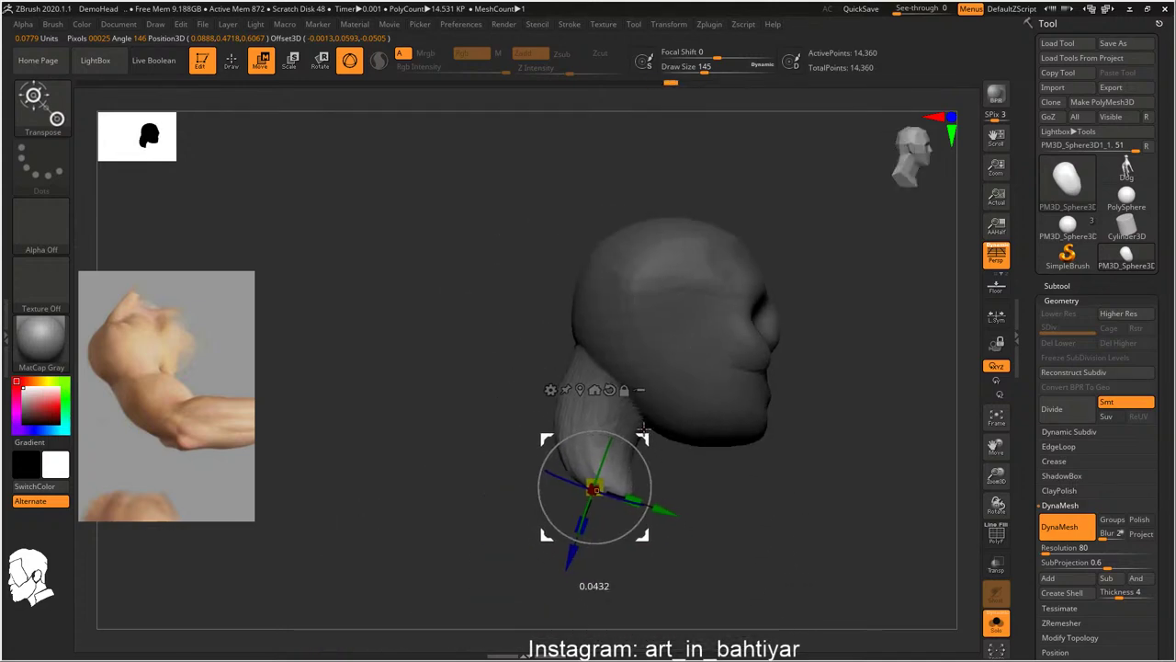
key("q")
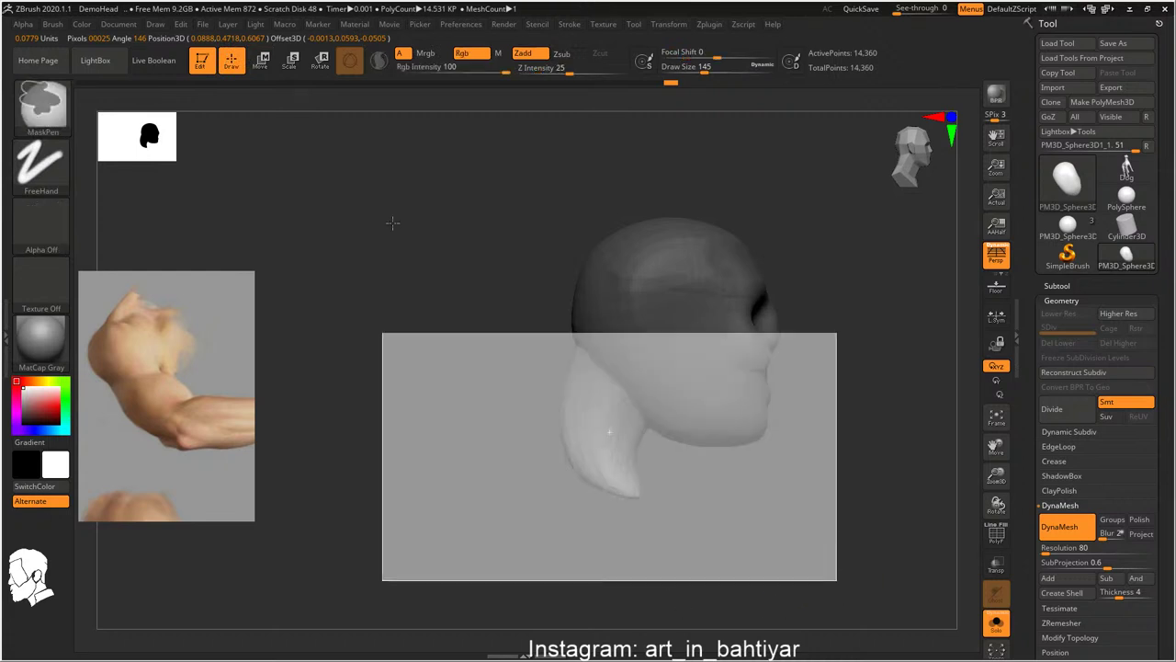
left_click_drag(840, 588, 473, 157, "ctrl")
DynaMesh the head and neck into one mesh and zoom in on them
left_click(1079, 531)
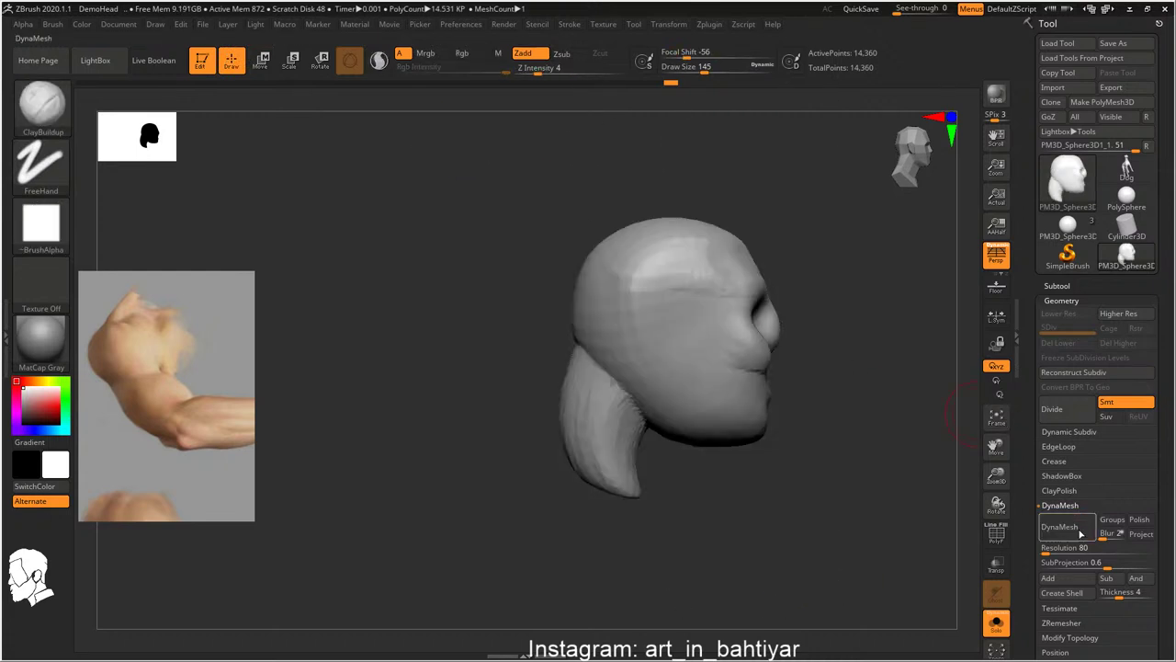
key("bracketright")
key("bracketright")
key("bracketright")
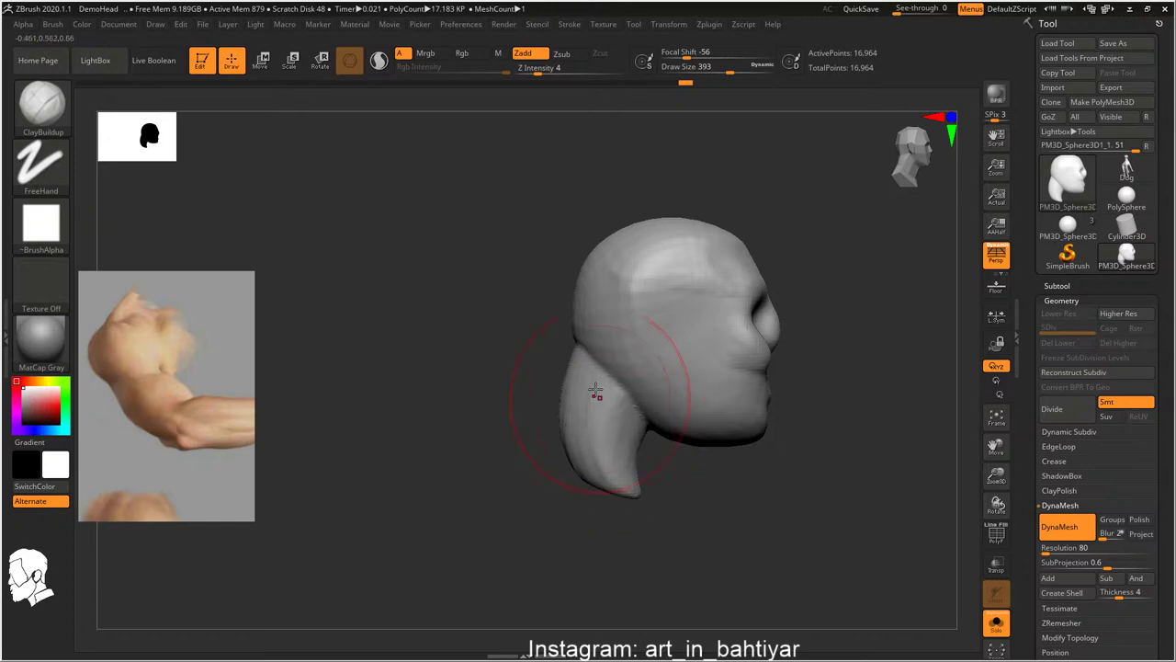
left_click_drag(617, 499, 144, 215, "alt")
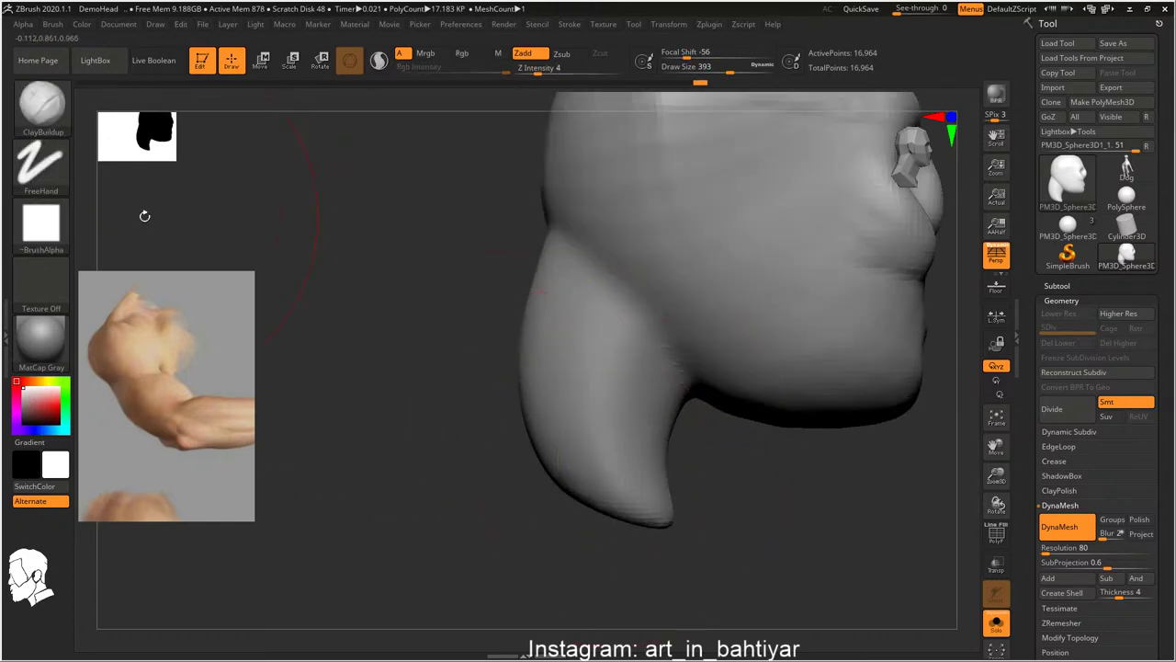
With the Move brush, fill the neck's notch and pull its tip down into a thicker column
key("b")
key("m")
key("v")
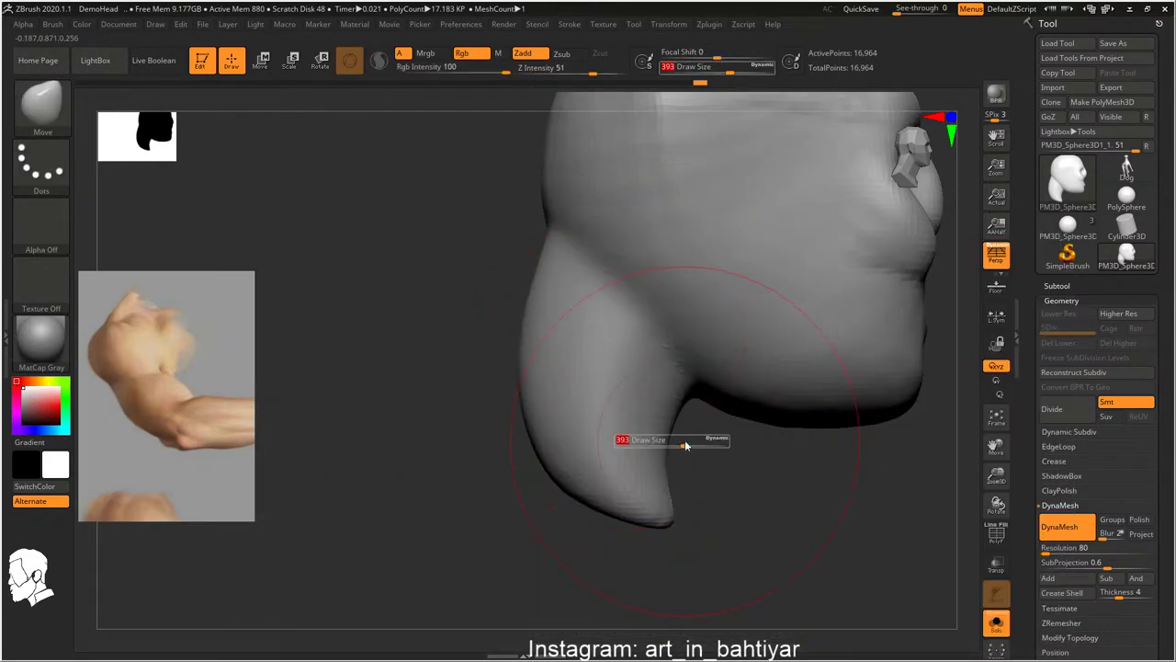
mouse_move(684, 445)
left_mouse_down()
mouse_move(654, 444)
mouse_move(675, 436)
left_mouse_up()
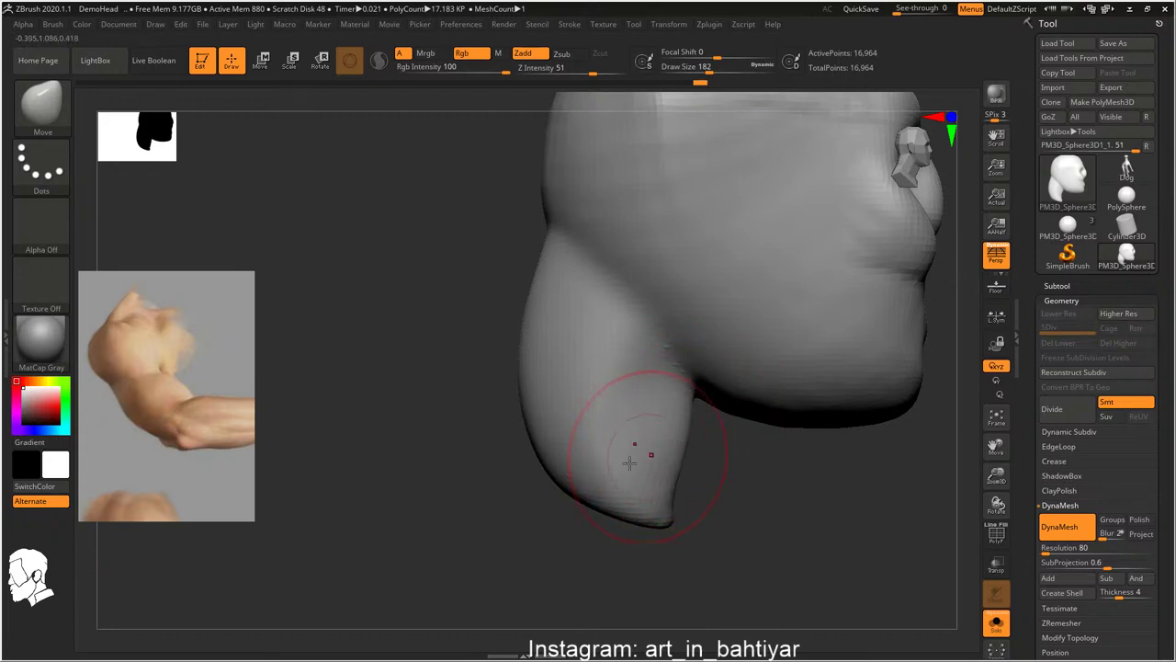
mouse_move(459, 459)
left_mouse_down()
mouse_move(514, 413)
mouse_move(482, 459)
left_mouse_up()
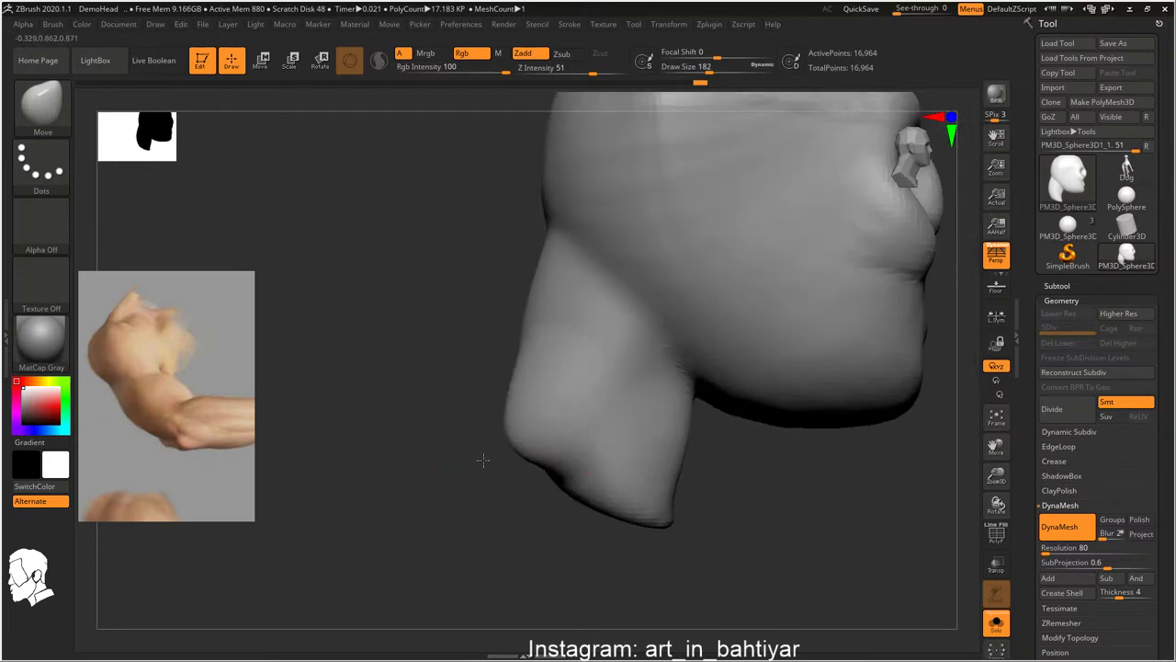
mouse_move(552, 496)
left_mouse_down()
mouse_move(521, 361)
mouse_move(505, 441)
left_mouse_up()
left_click_drag(394, 460, 513, 432)
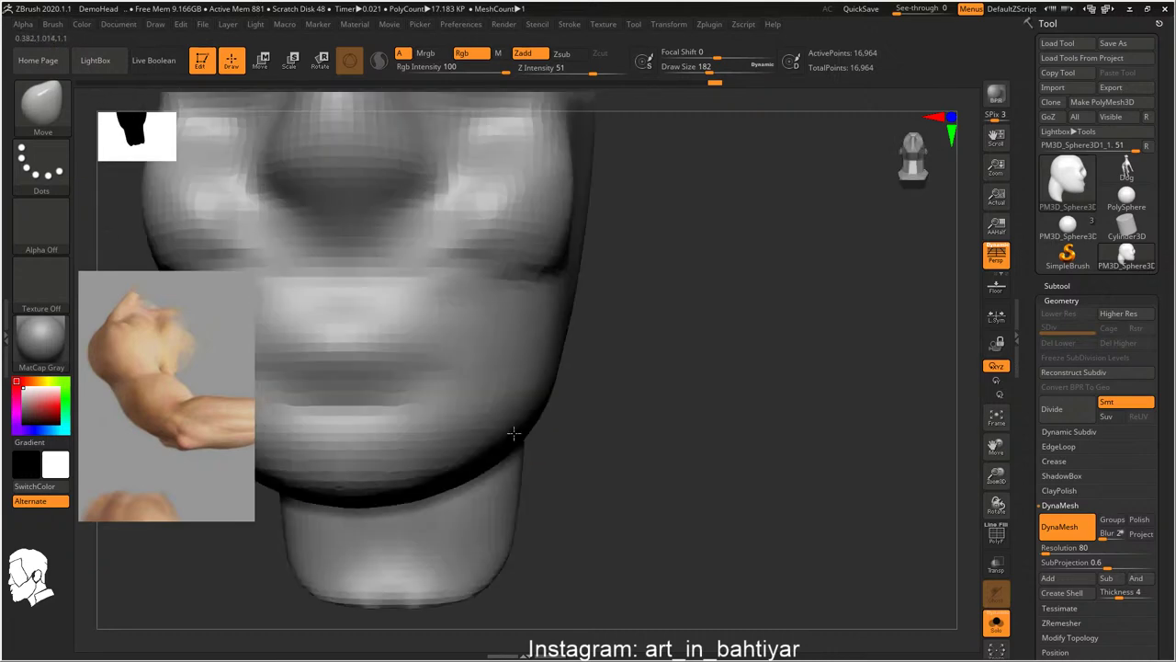
left_click_drag(512, 499, 543, 460, "alt")
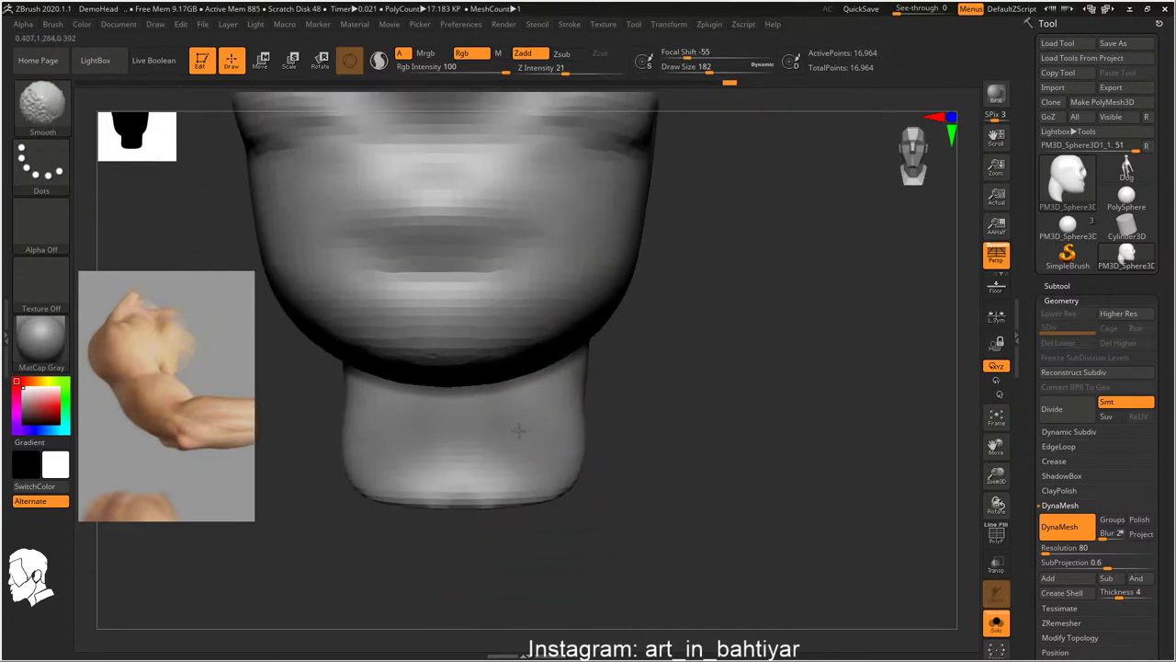
left_click_drag(637, 446, 689, 430)
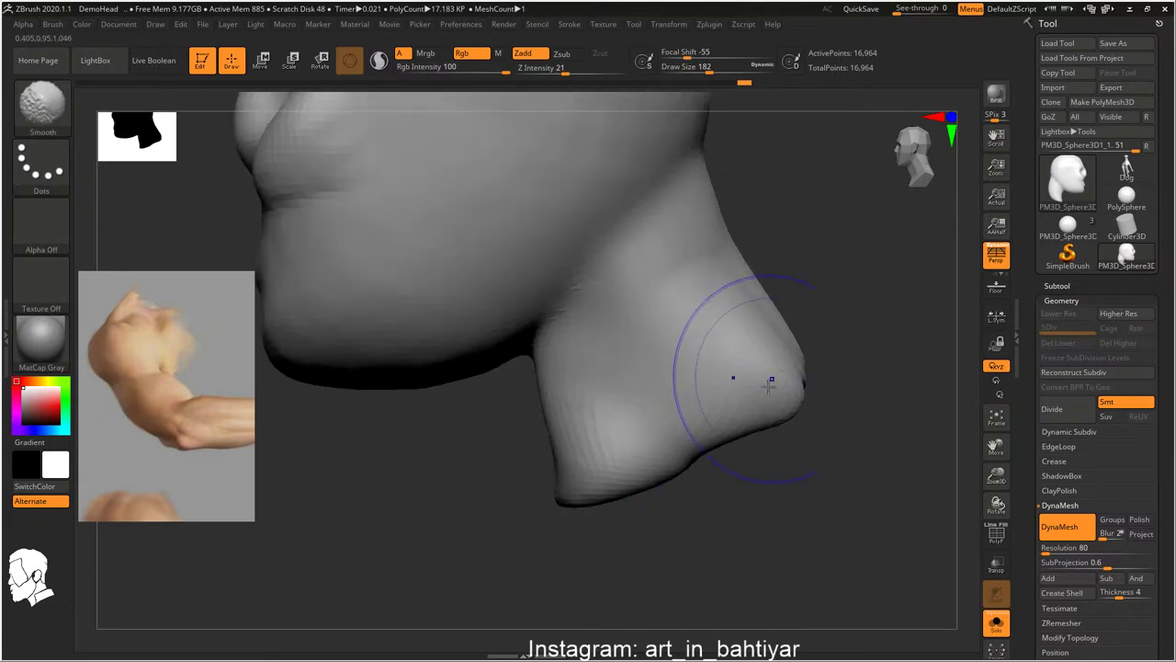
Carve a sharper jaw-to-neck line with DamStandard and reduce the brush size to 128
key("f")
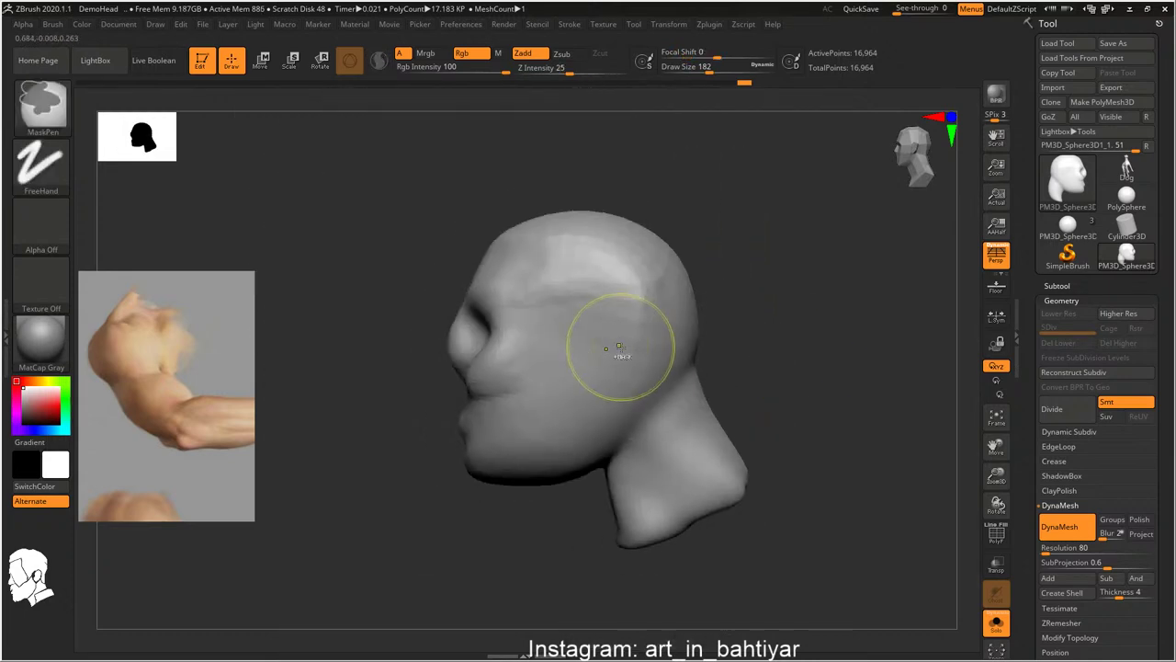
mouse_move(583, 336)
left_mouse_down()
mouse_move(635, 344)
mouse_move(623, 451)
left_mouse_up()
key("b")
key("d")
key("s")
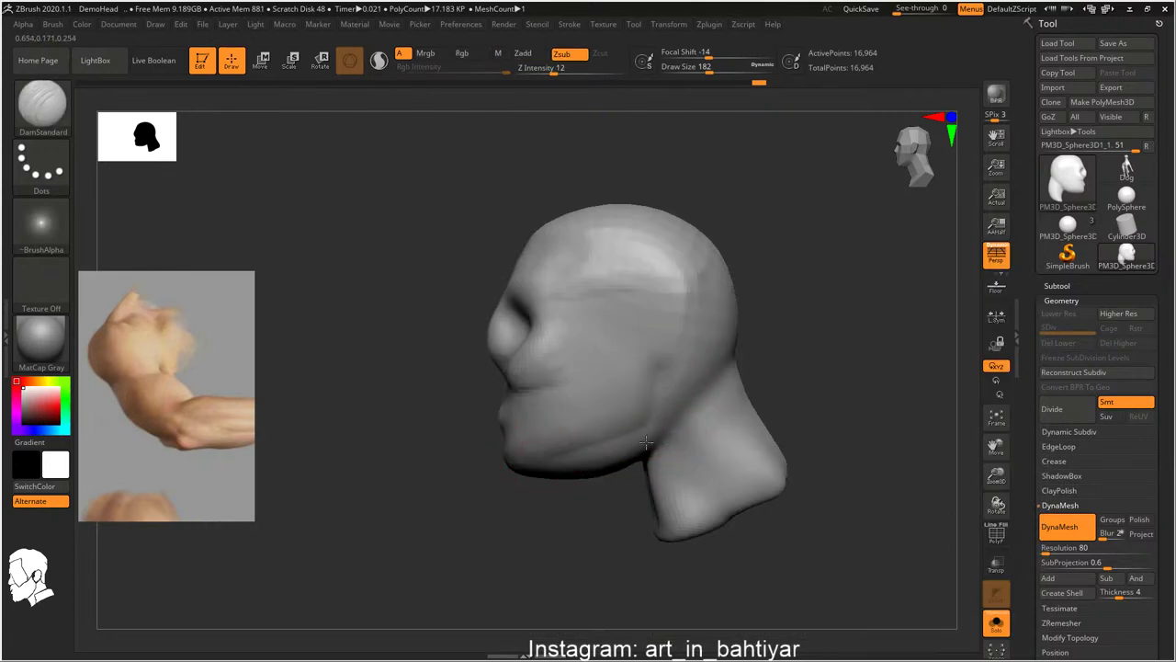
left_click_drag(646, 442, 479, 470)
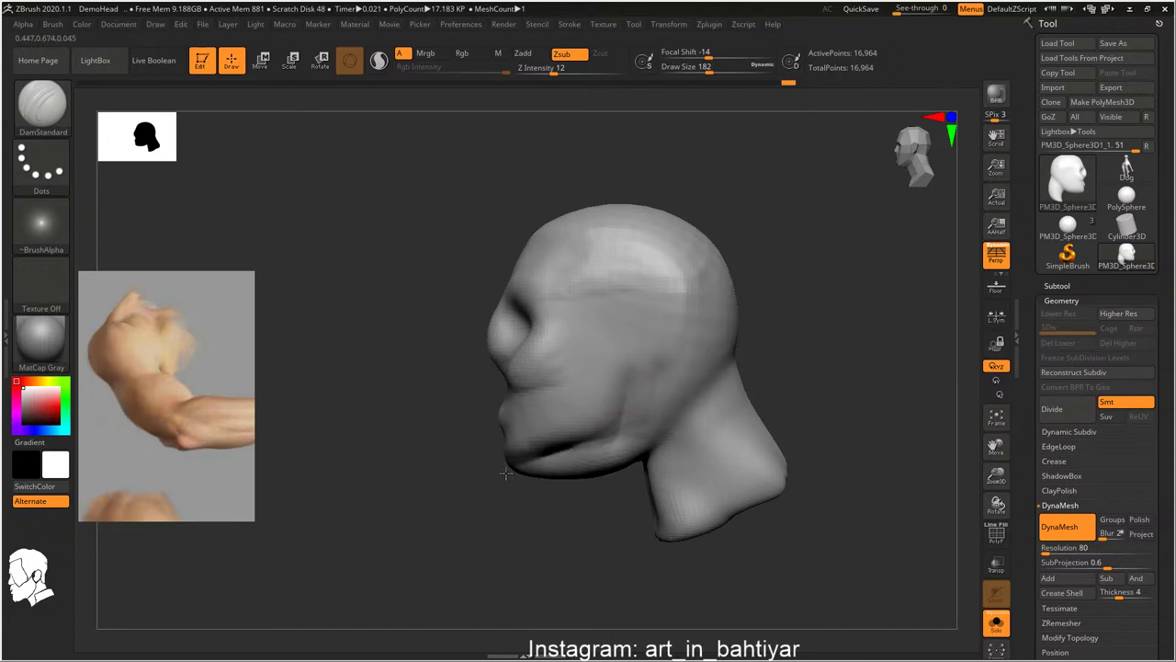
mouse_move(505, 473)
left_mouse_down()
mouse_move(600, 451)
mouse_move(588, 464)
mouse_move(617, 488)
mouse_move(501, 510)
mouse_move(533, 504)
left_mouse_up()
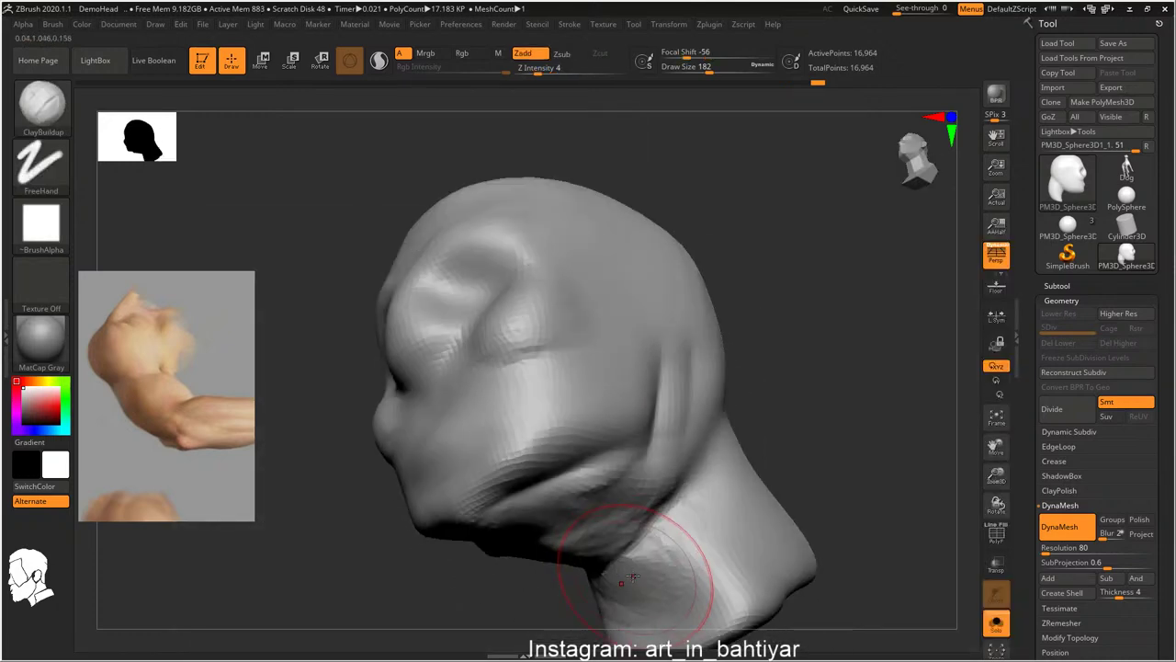
key("s")
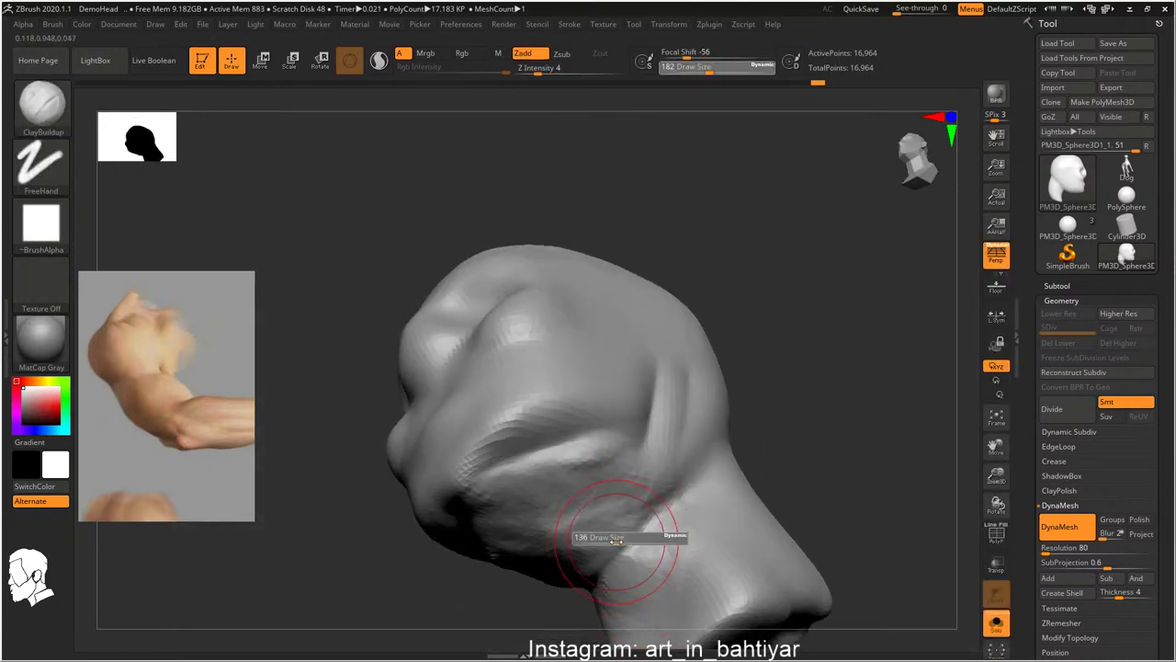
left_click_drag(615, 540, 610, 540)
Smooth the skull, cheeks and jaw into rounder forms from side and front views
right_click_drag(643, 512, 644, 498)
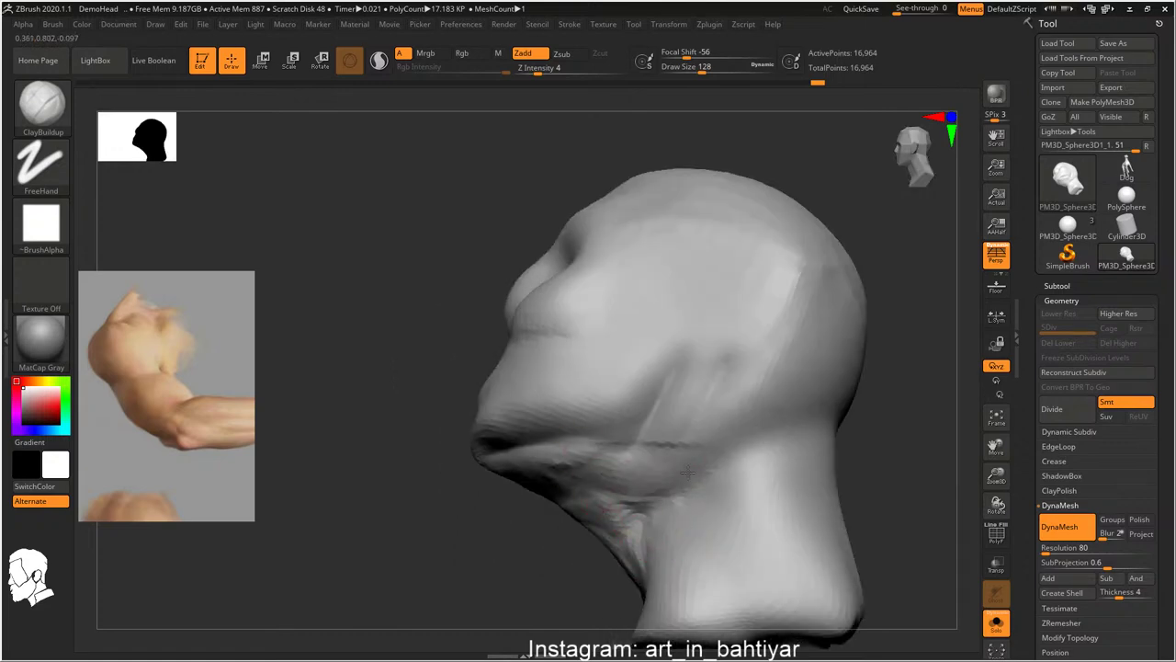
right_click_drag(708, 413, 632, 469)
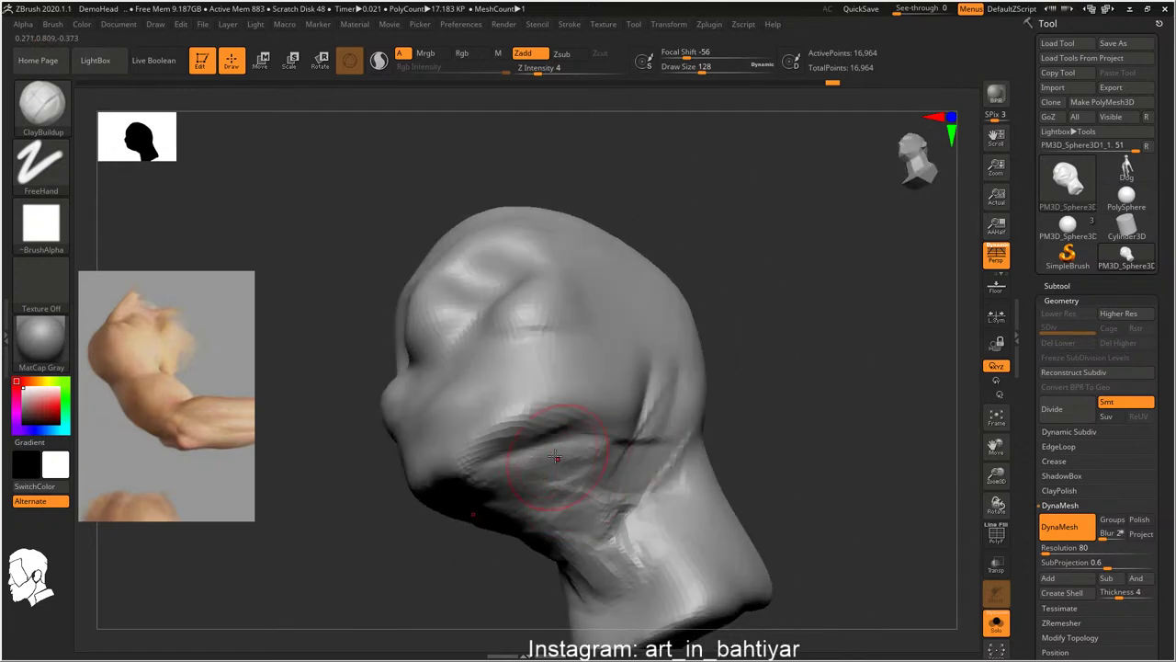
mouse_move(499, 450)
right_mouse_down()
mouse_move(478, 427)
mouse_move(662, 418)
mouse_move(634, 432)
mouse_move(643, 512)
mouse_move(631, 500)
mouse_move(669, 485)
mouse_move(657, 451)
right_mouse_up()
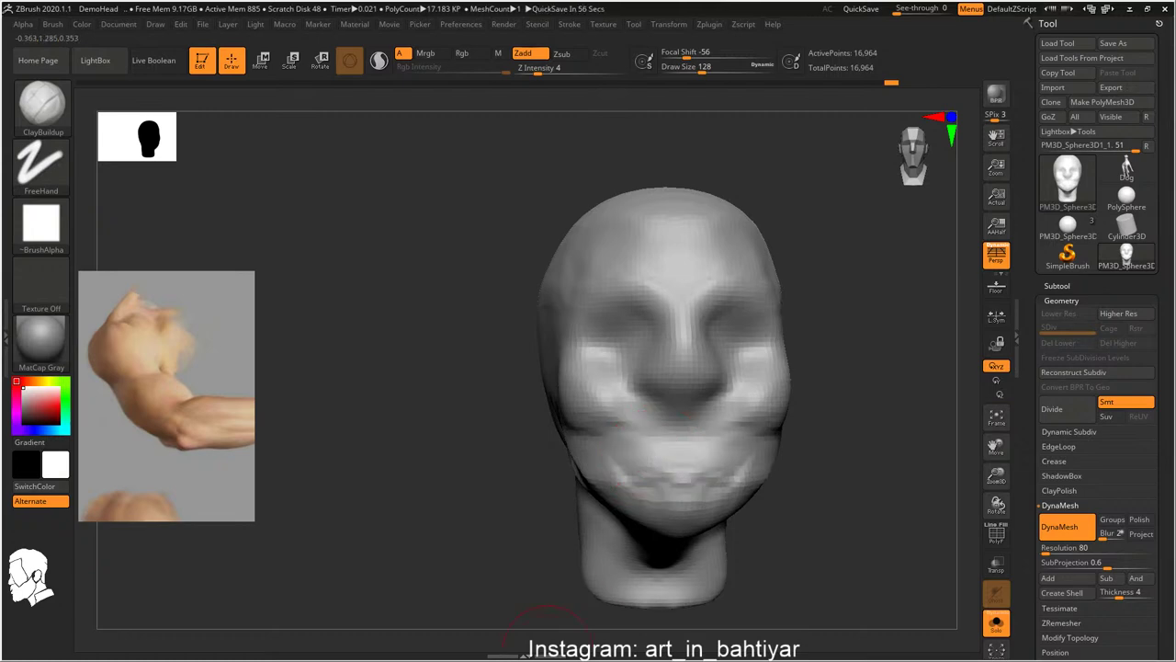
mouse_move(586, 401)
right_mouse_down("alt")
mouse_move(516, 334)
mouse_move(581, 325)
mouse_move(573, 336)
right_mouse_up("alt")
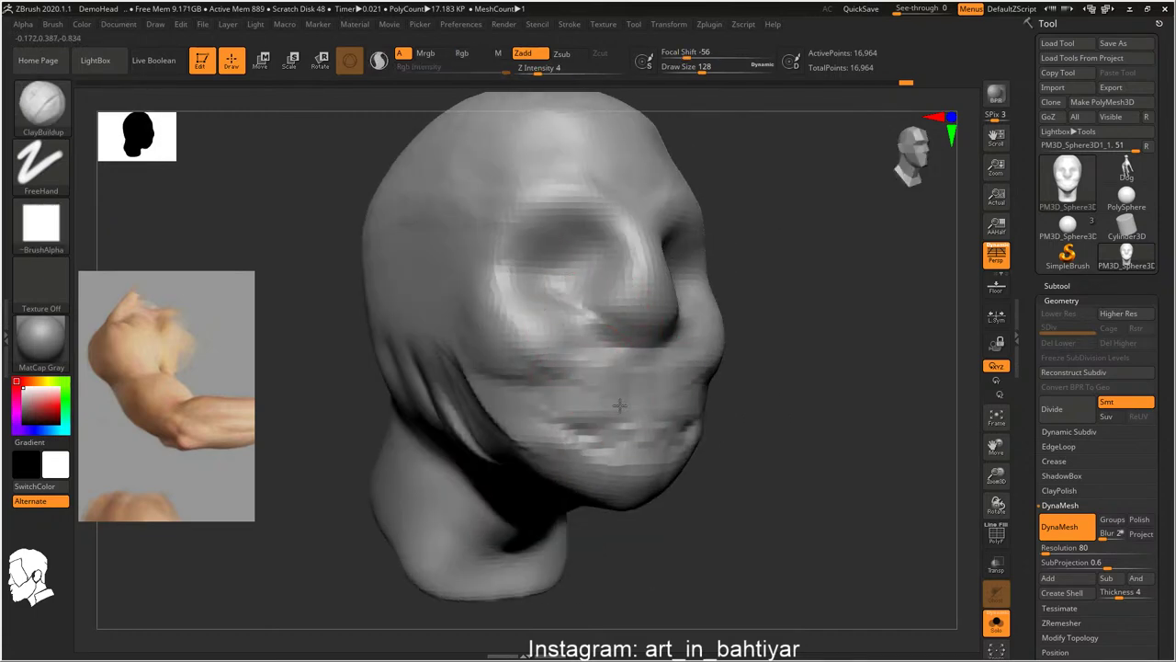
right_click_drag(652, 383, 695, 434)
key("shift")
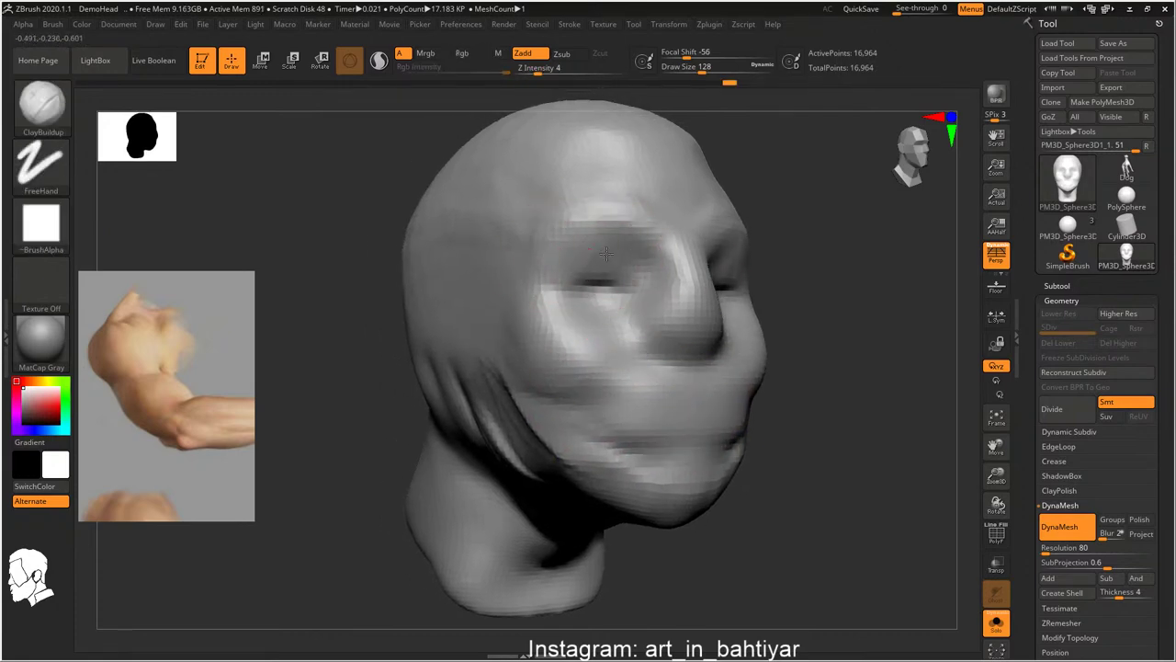
key("shift")
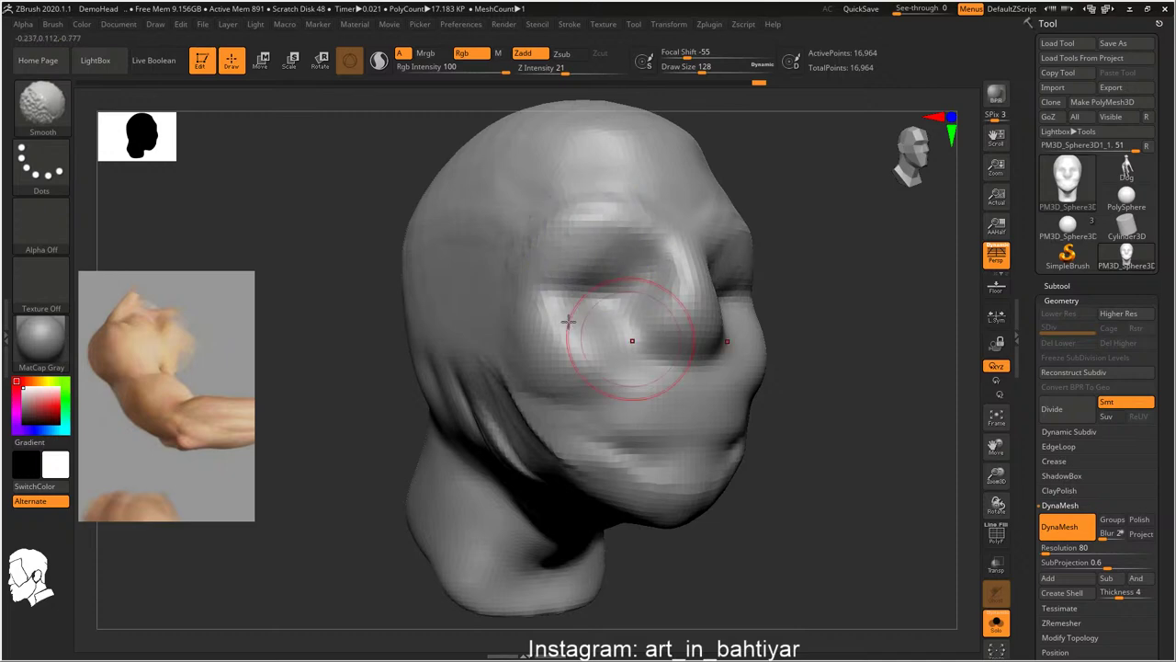
right_click_drag(567, 321, 571, 415)
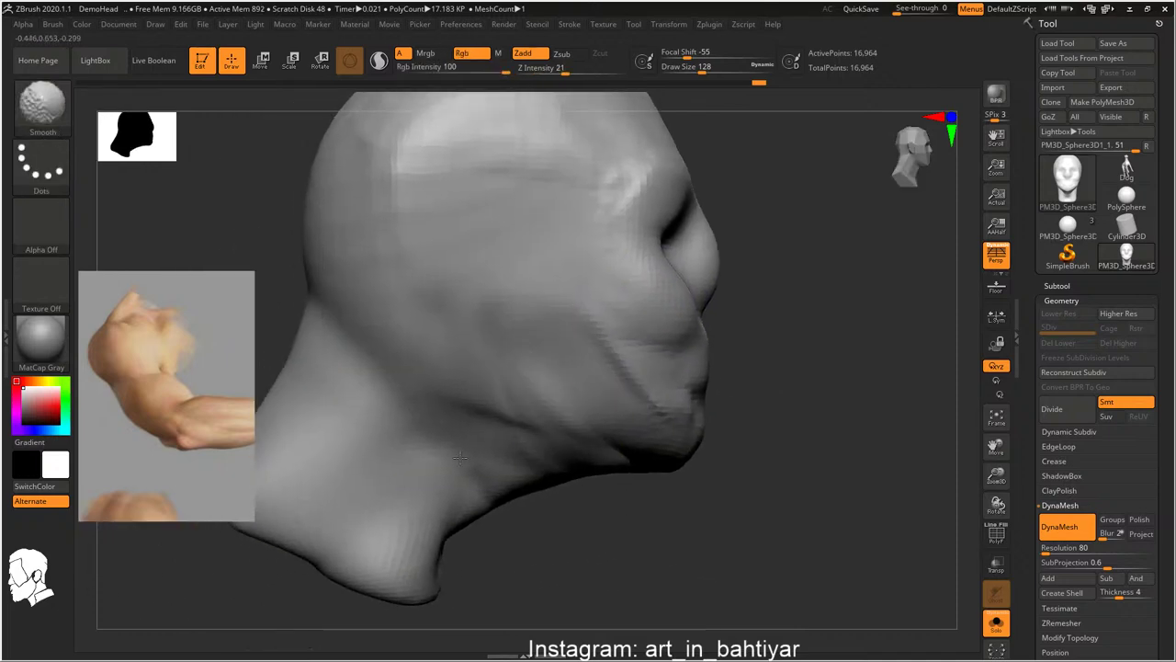
mouse_move(459, 456)
right_mouse_down("alt")
mouse_move(532, 399)
mouse_move(488, 393)
right_mouse_up("alt")
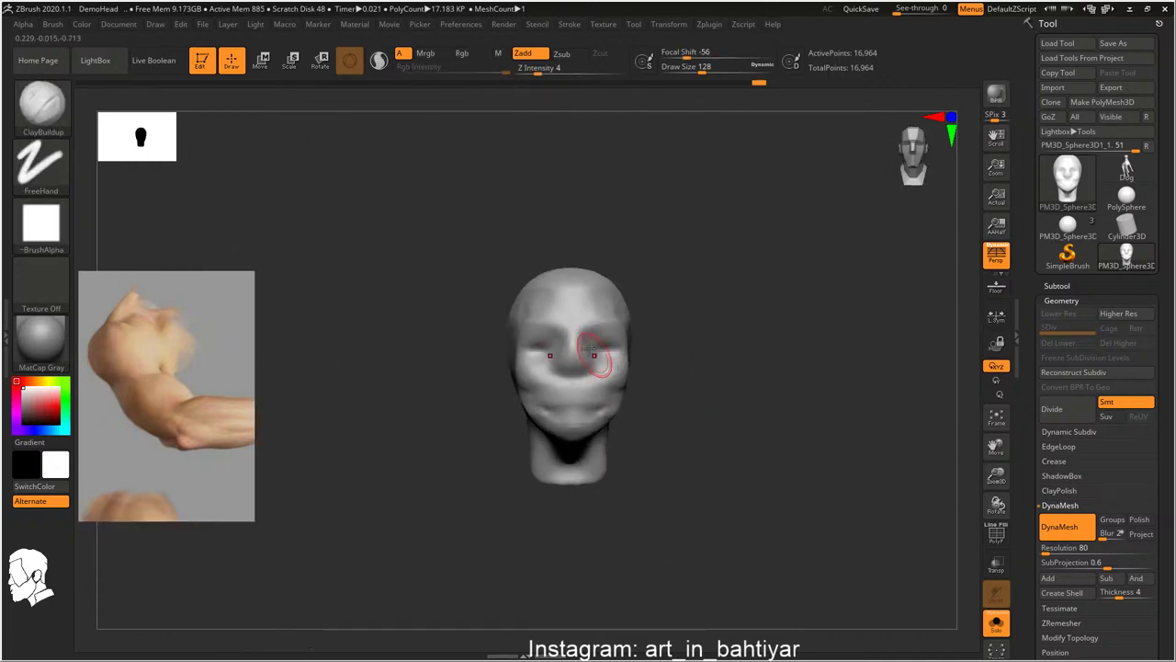
right_click_drag(594, 354, 633, 329, "ctrl")
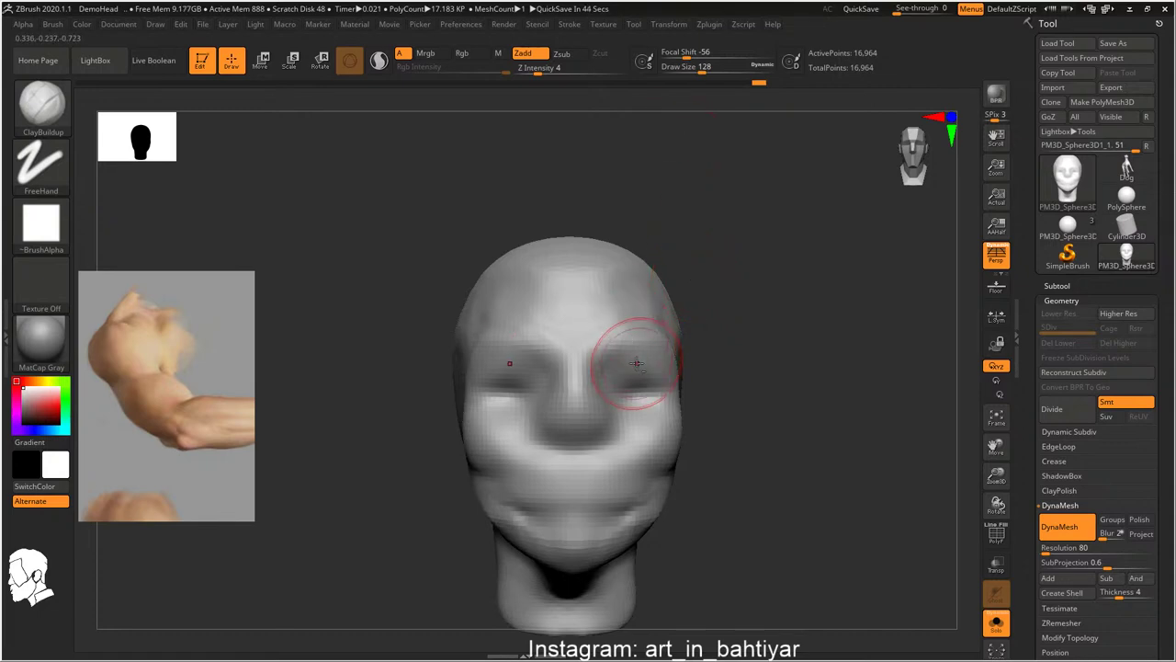
mouse_move(675, 185)
left_mouse_down("alt")
mouse_move(641, 232)
mouse_move(603, 241)
mouse_move(477, 354)
left_mouse_up("alt")
mouse_move(459, 364)
right_mouse_down()
mouse_move(438, 343)
mouse_move(481, 223)
right_mouse_up()
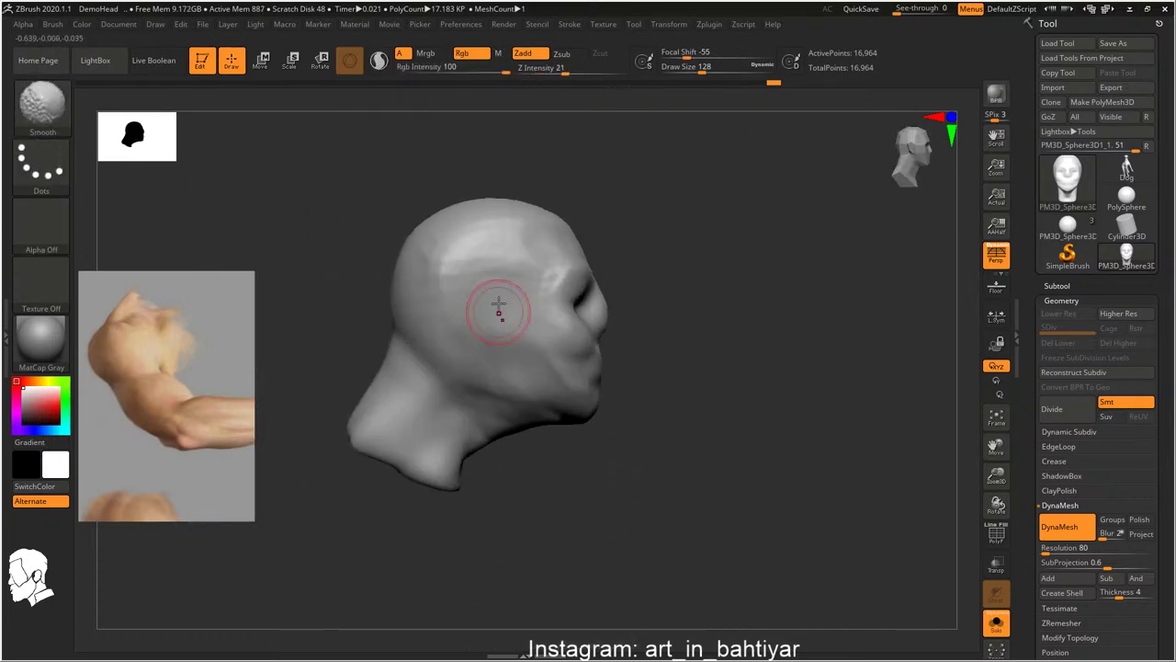
left_click_drag(481, 223, 441, 200, "shift")
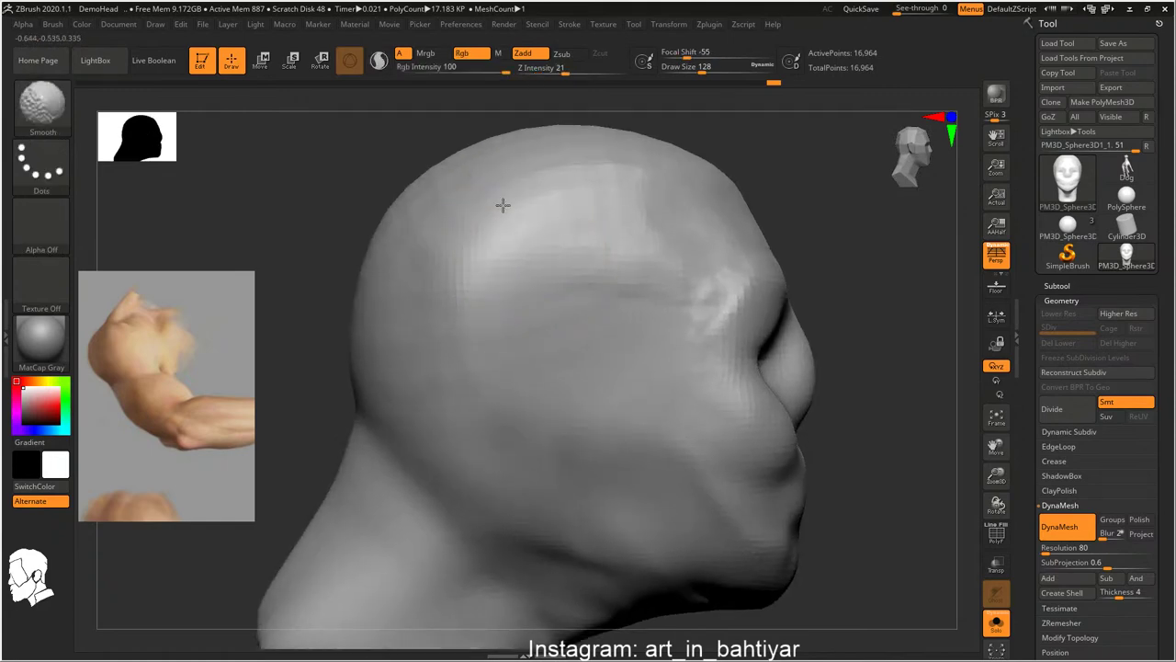
Smooth the forehead, build a nose bridge from it, and define the nose tip
right_click_drag(578, 270, 566, 244)
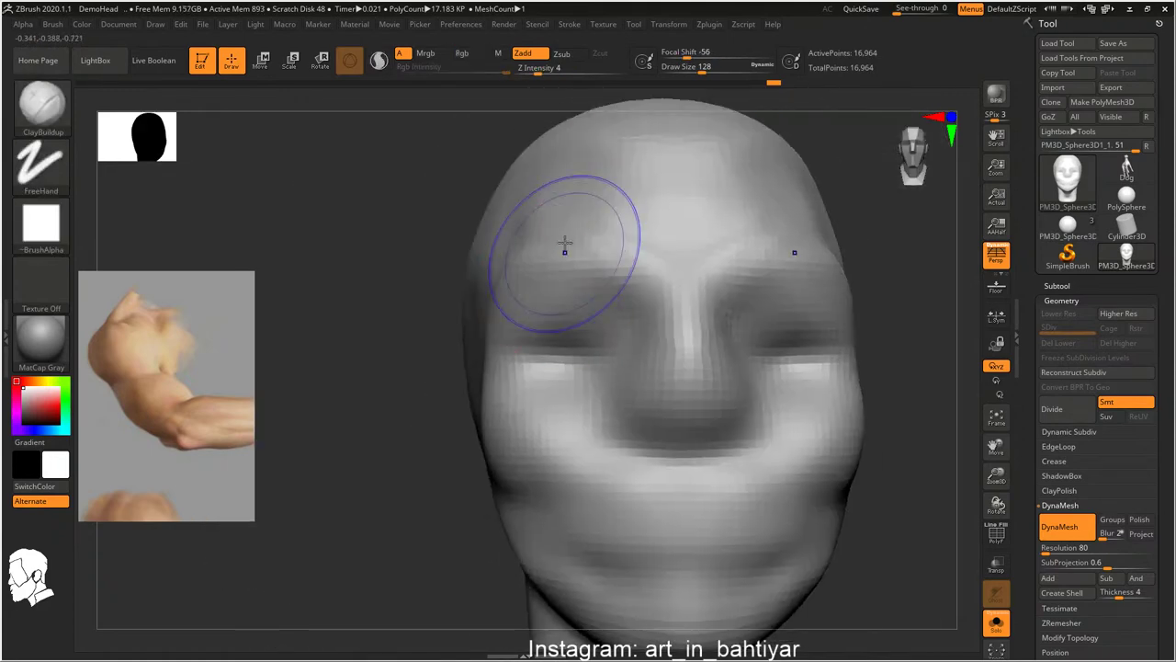
left_click_drag(565, 244, 515, 225, "shift")
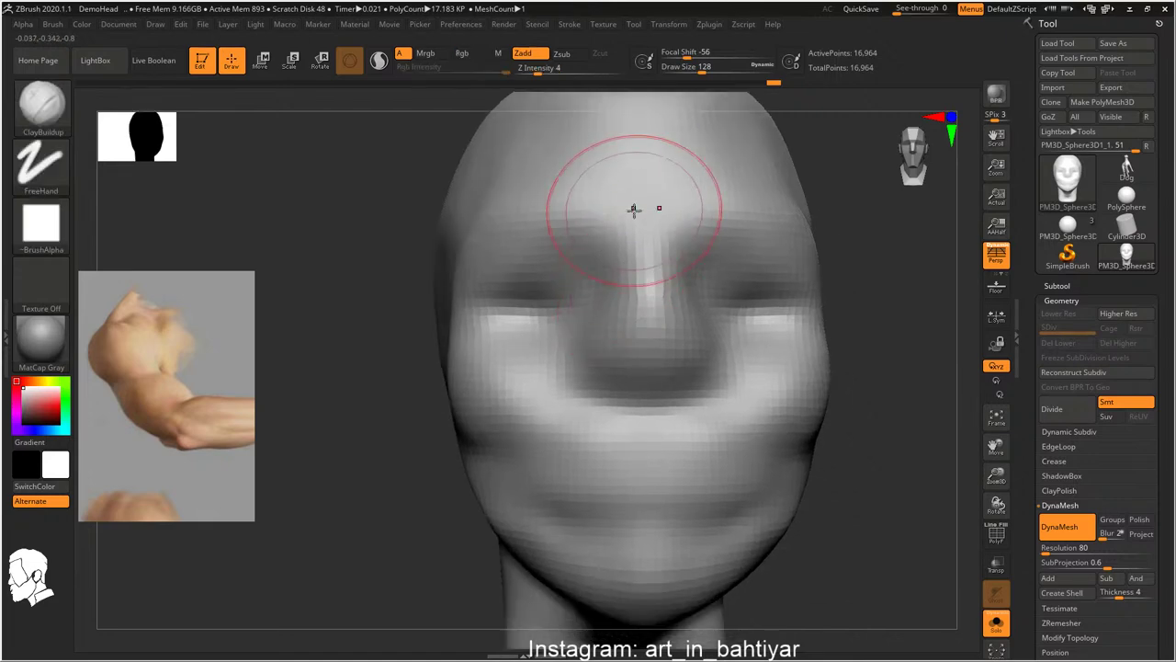
mouse_move(637, 211)
left_mouse_down()
mouse_move(662, 310)
mouse_move(640, 294)
left_mouse_up()
key("s")
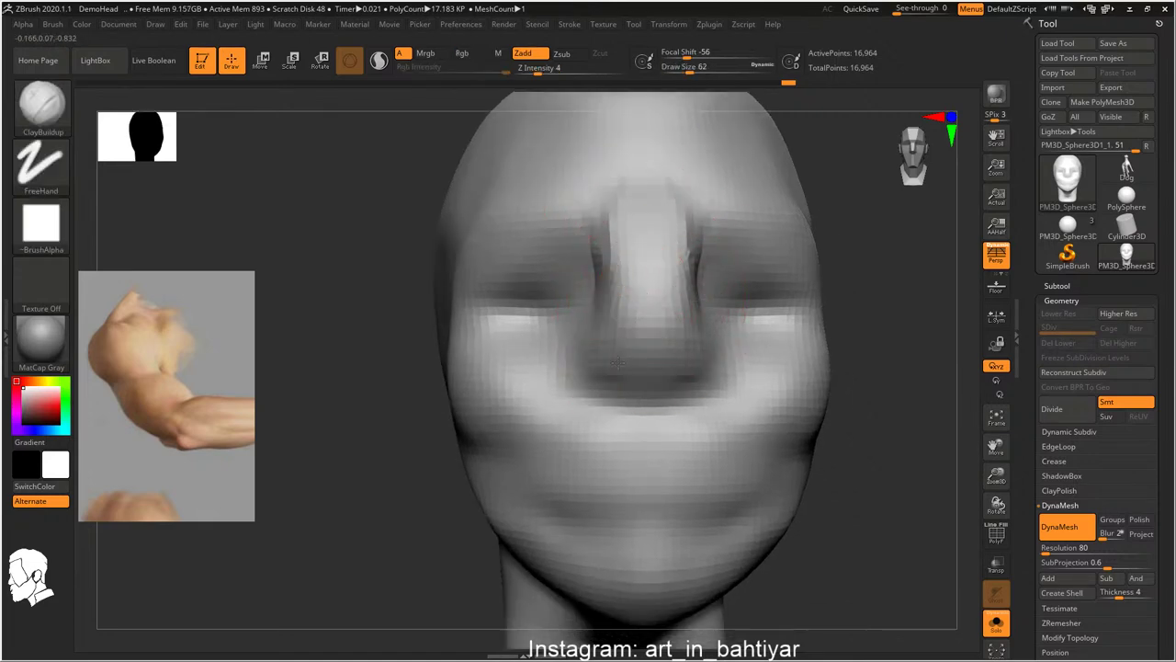
mouse_move(617, 362)
left_mouse_down()
mouse_move(604, 376)
mouse_move(643, 340)
left_mouse_up()
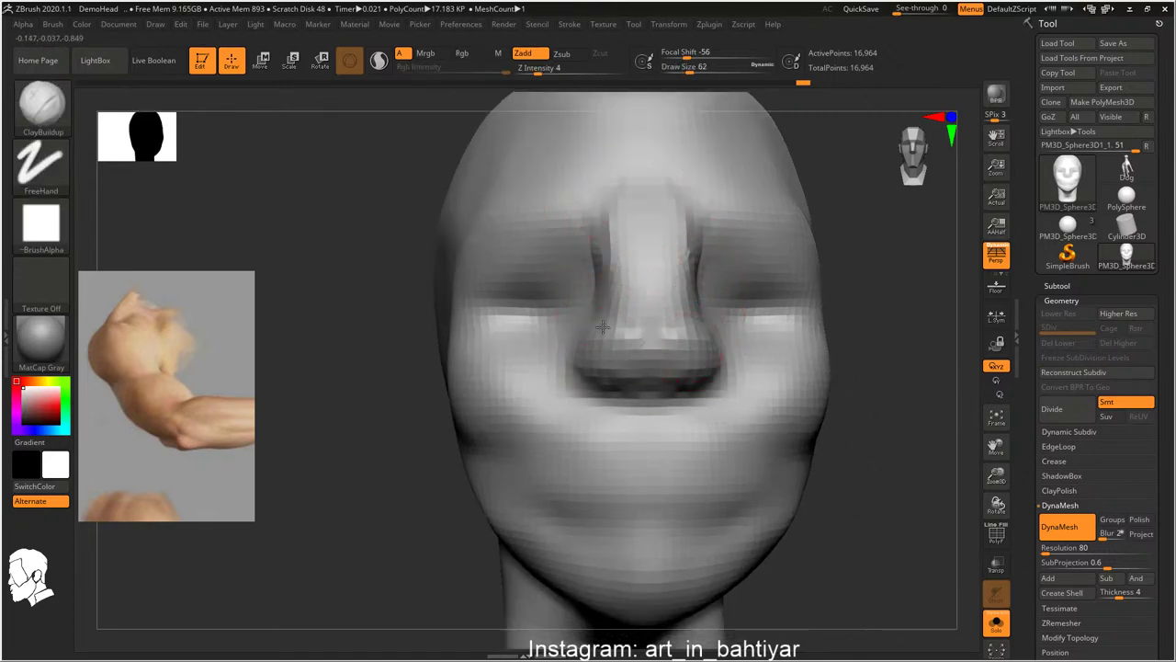
mouse_move(414, 349)
left_mouse_down("shift")
mouse_move(604, 304)
mouse_move(594, 239)
left_mouse_up("shift")
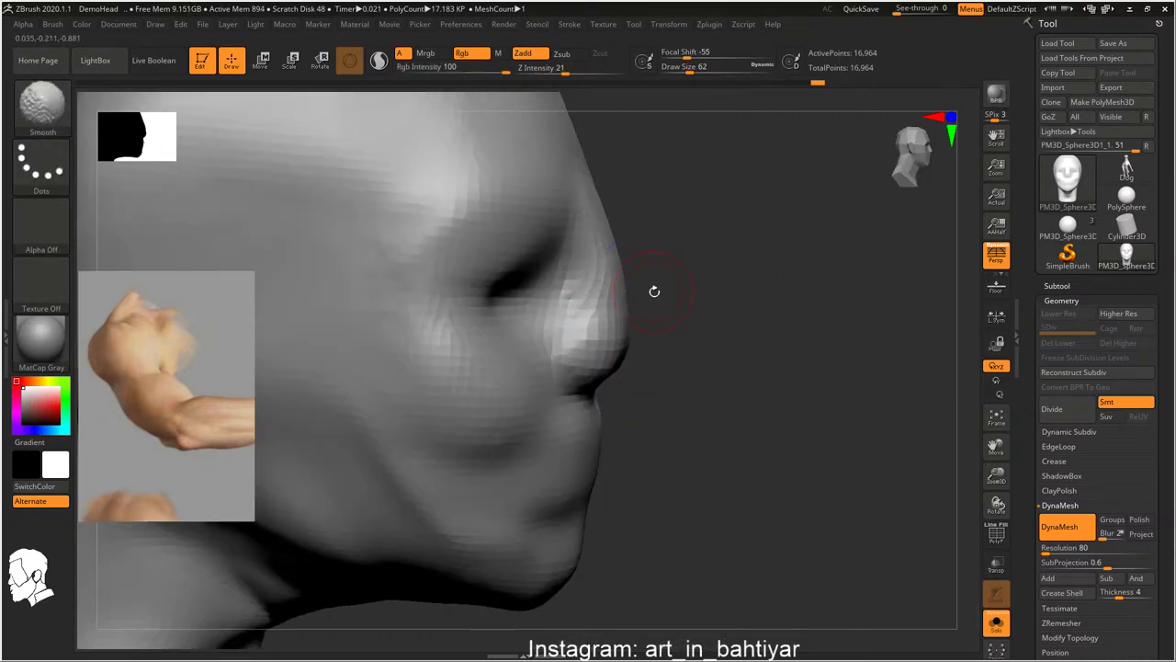
Build up and smooth the brow ridges, then switch to the browser
left_click_drag(654, 291, 639, 252, "shift")
left_click_drag(414, 230, 487, 239)
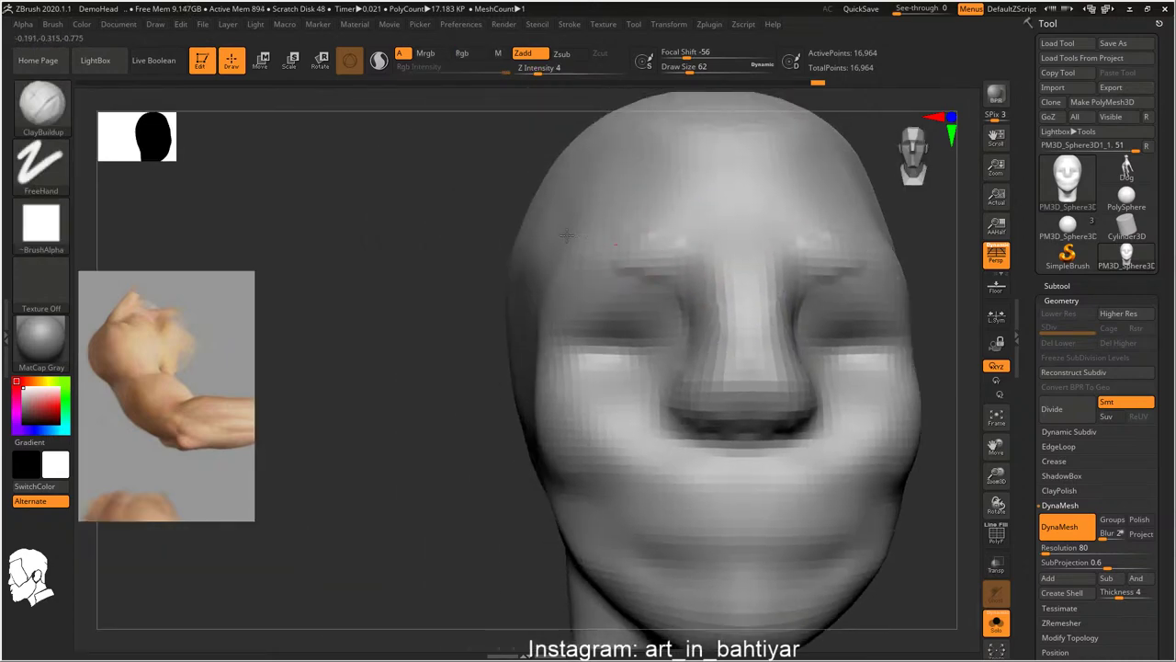
left_click_drag(698, 267, 560, 263)
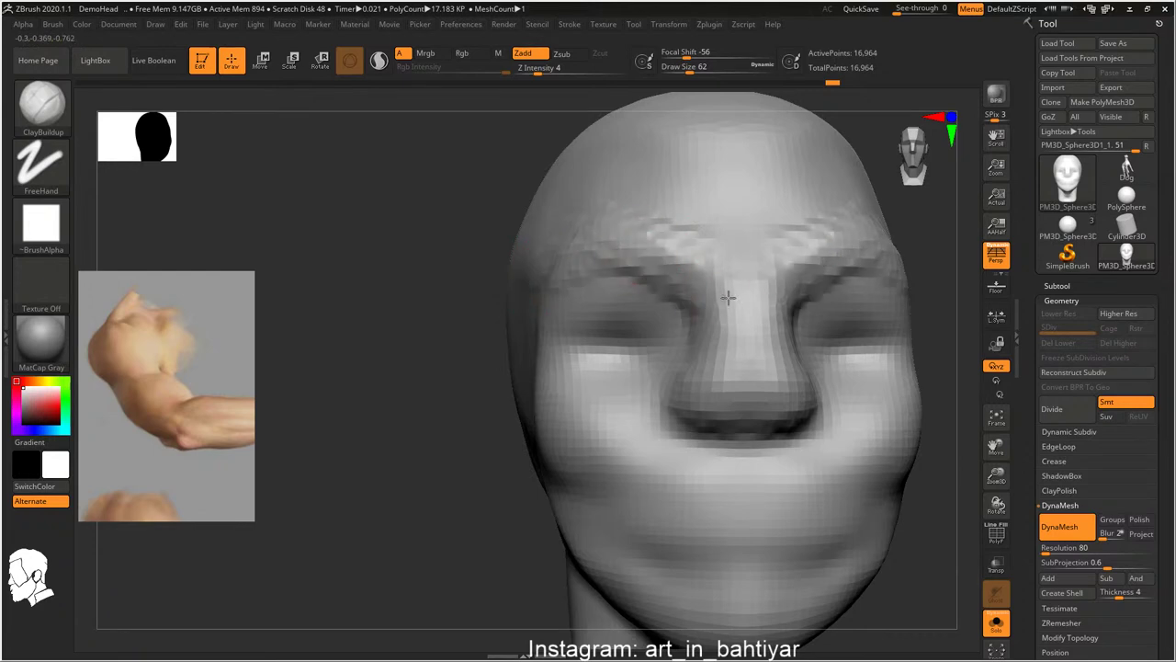
left_click_drag(634, 250, 827, 267)
left_click_drag(827, 368, 656, 246, "alt")
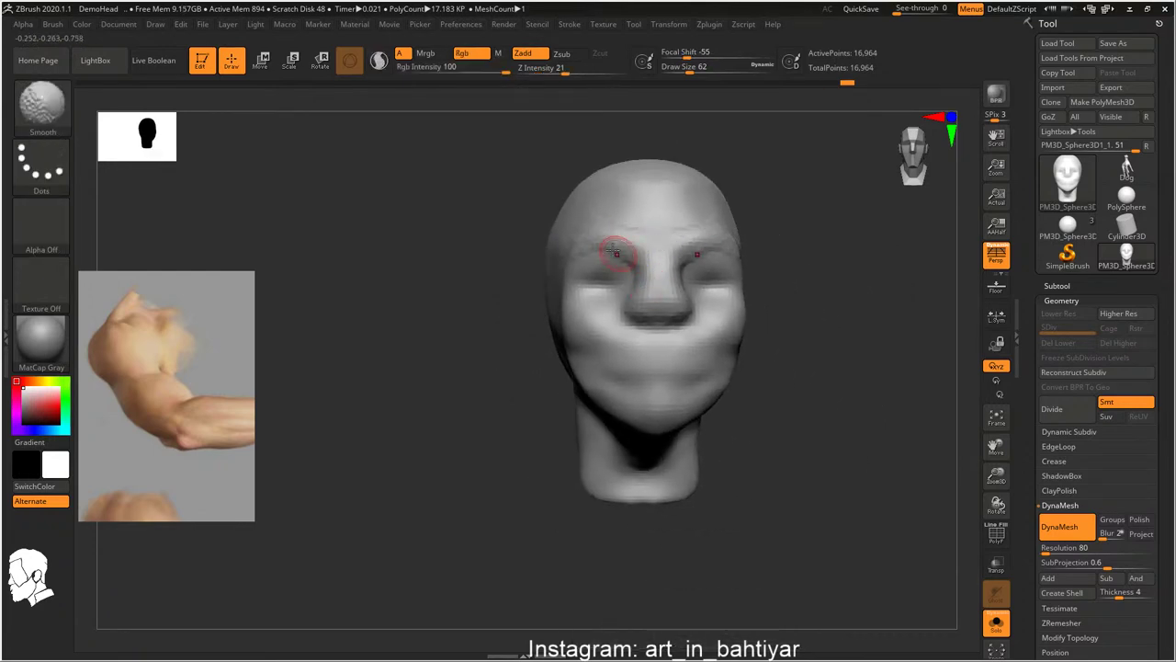
right_click_drag(615, 252, 650, 276)
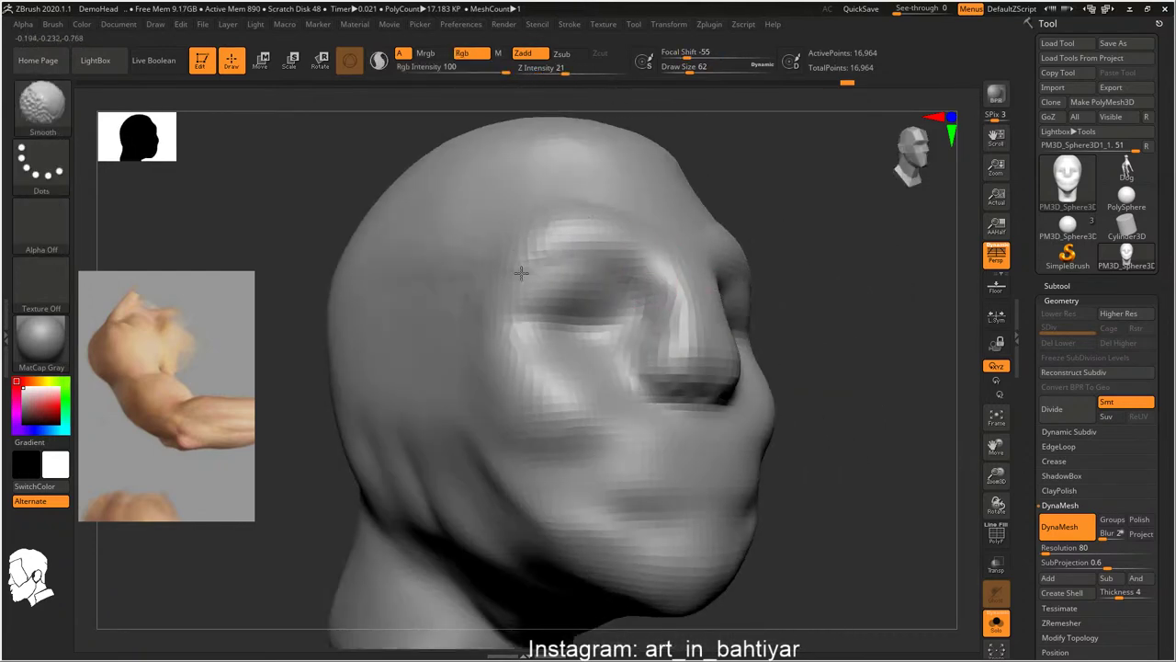
mouse_move(520, 273)
right_mouse_down()
mouse_move(617, 249)
mouse_move(612, 258)
mouse_move(683, 284)
mouse_move(623, 294)
mouse_move(598, 349)
right_mouse_up()
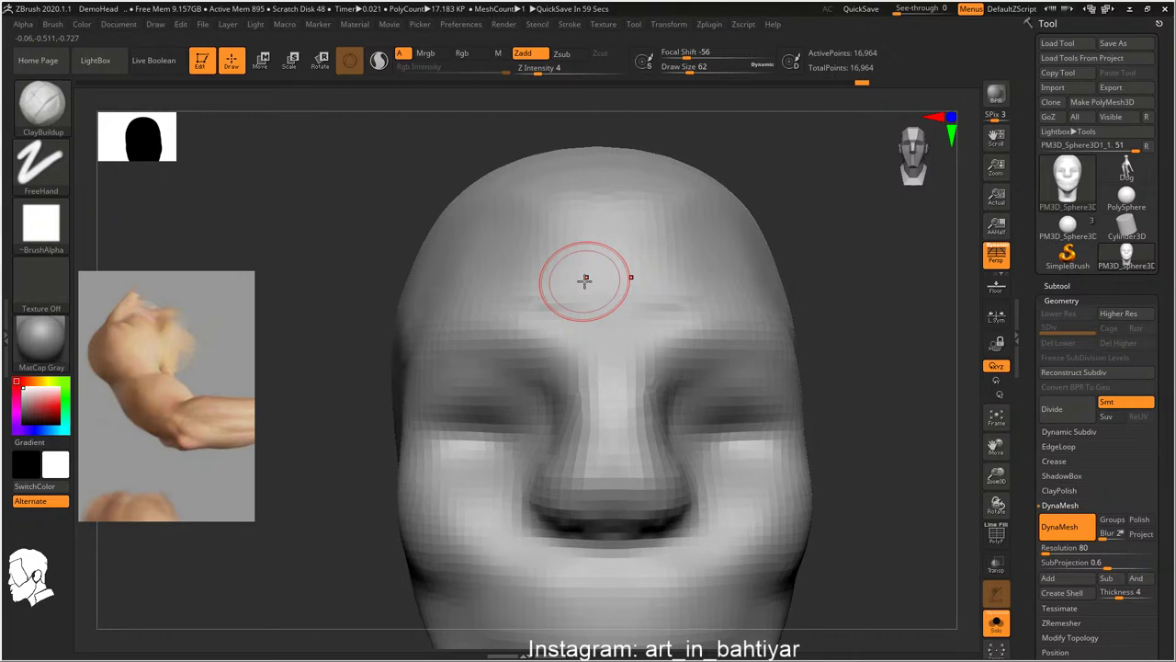
key("super")
Search Pinterest for '3d topology'
left_click(196, 649)
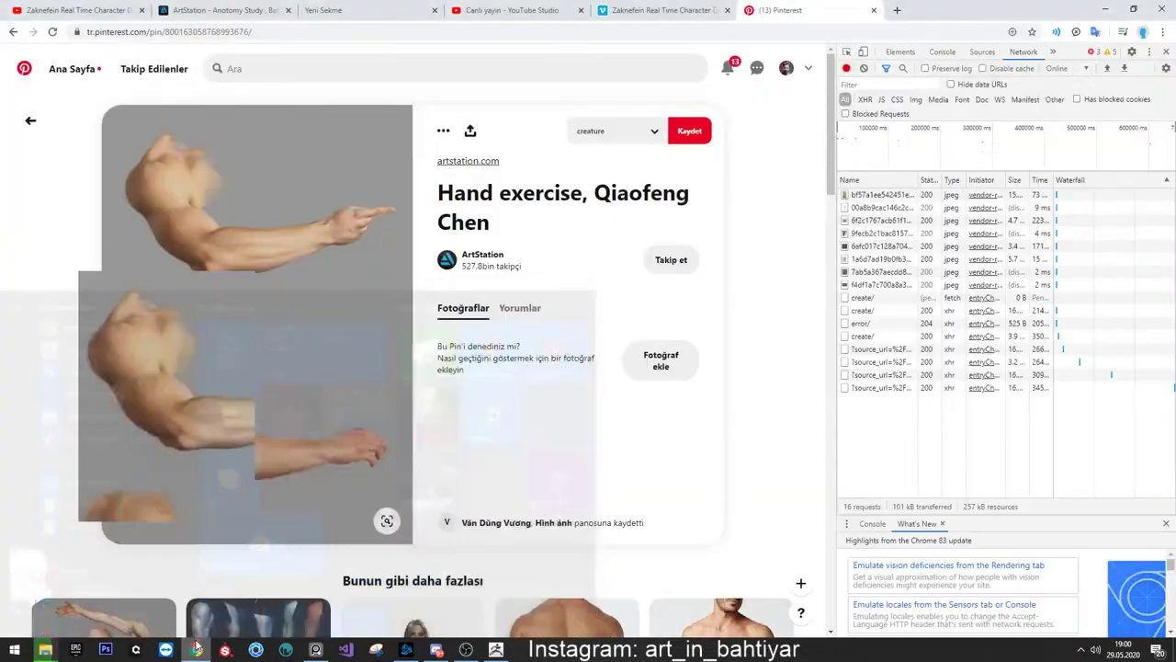
left_click(313, 63)
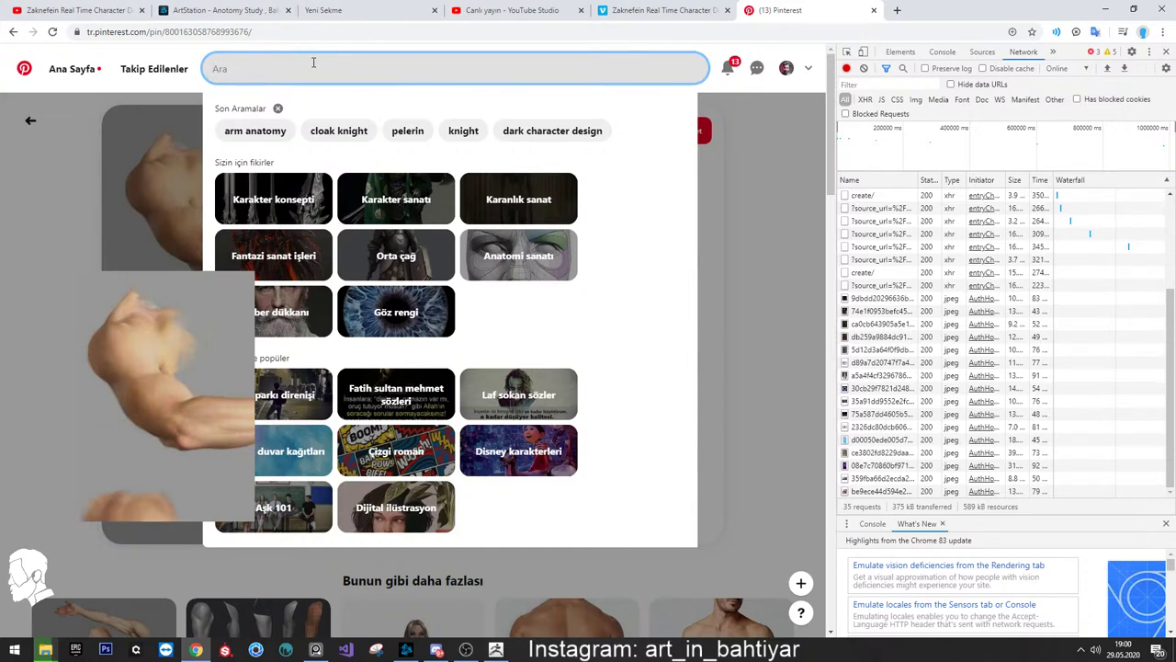
type("3d topol")
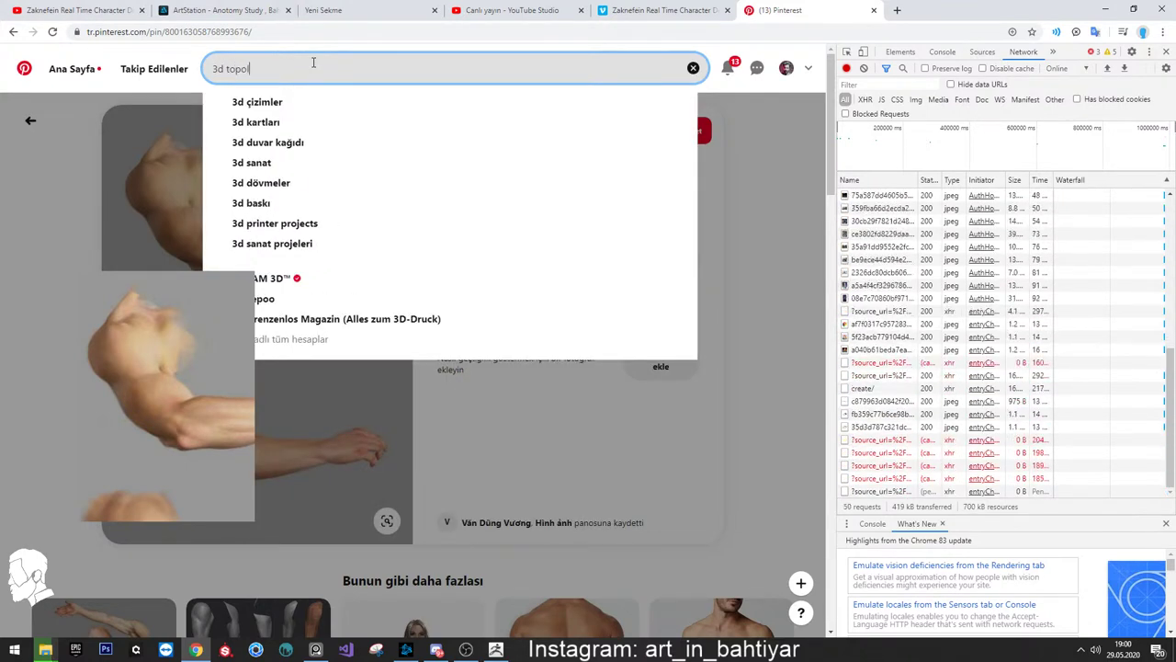
type("ogy")
key("Return")
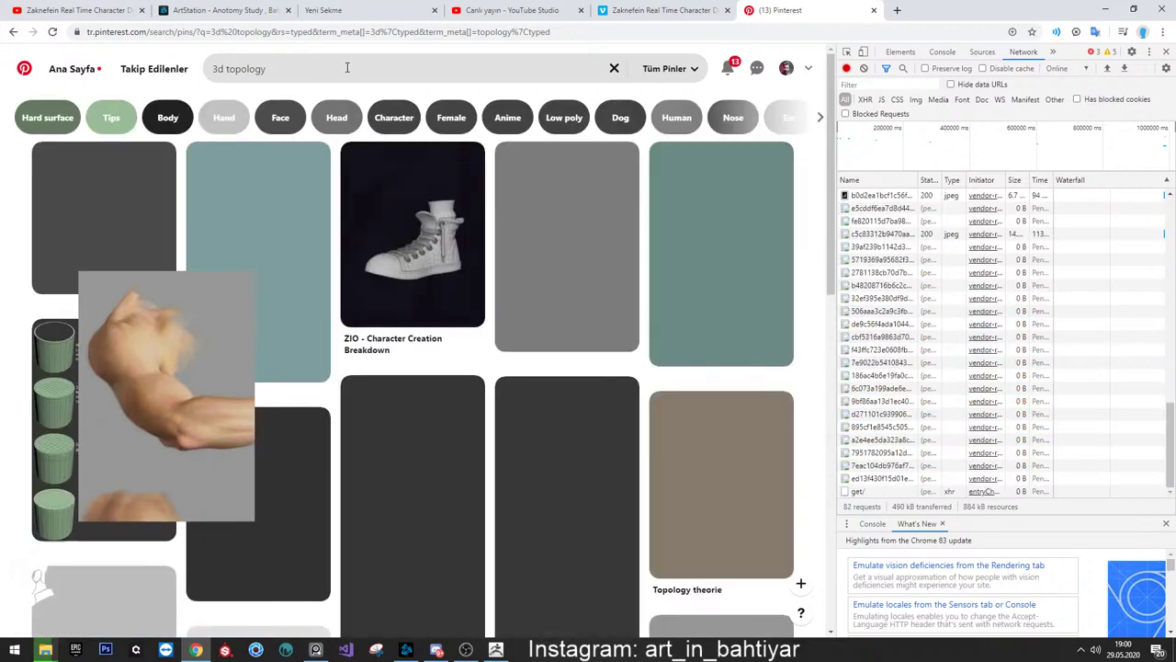
Browse the ZIO - Character Creation Breakdown and Shoes cartoonV03 pins, closing developer tools
left_click(411, 366)
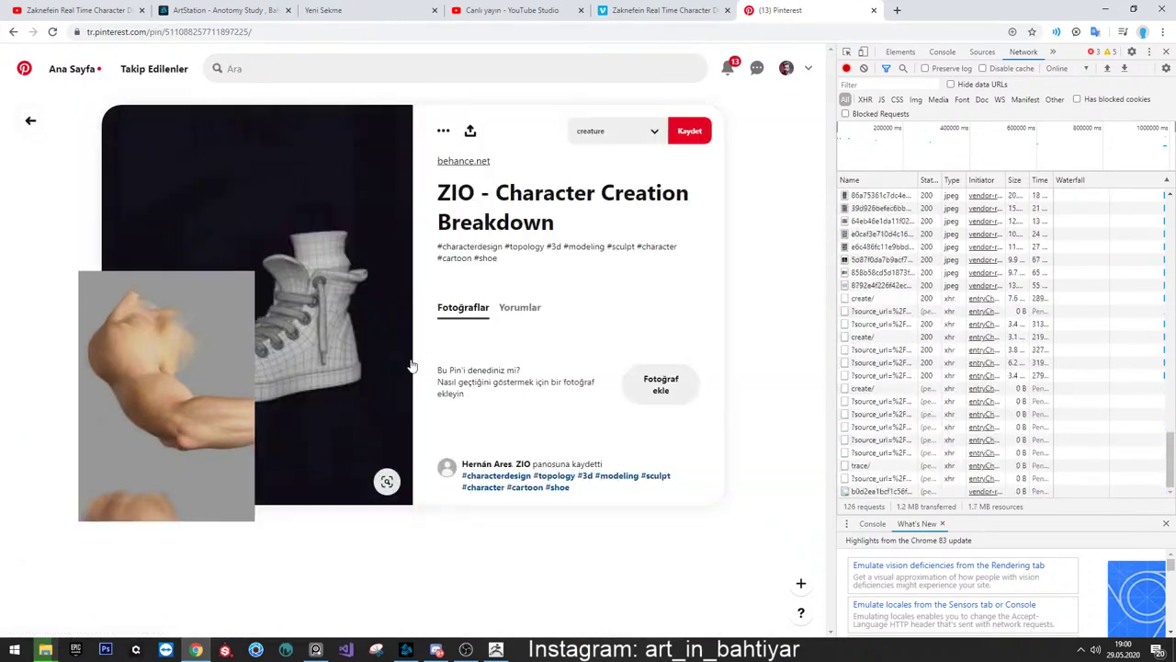
scroll(406, 340, "down", 3)
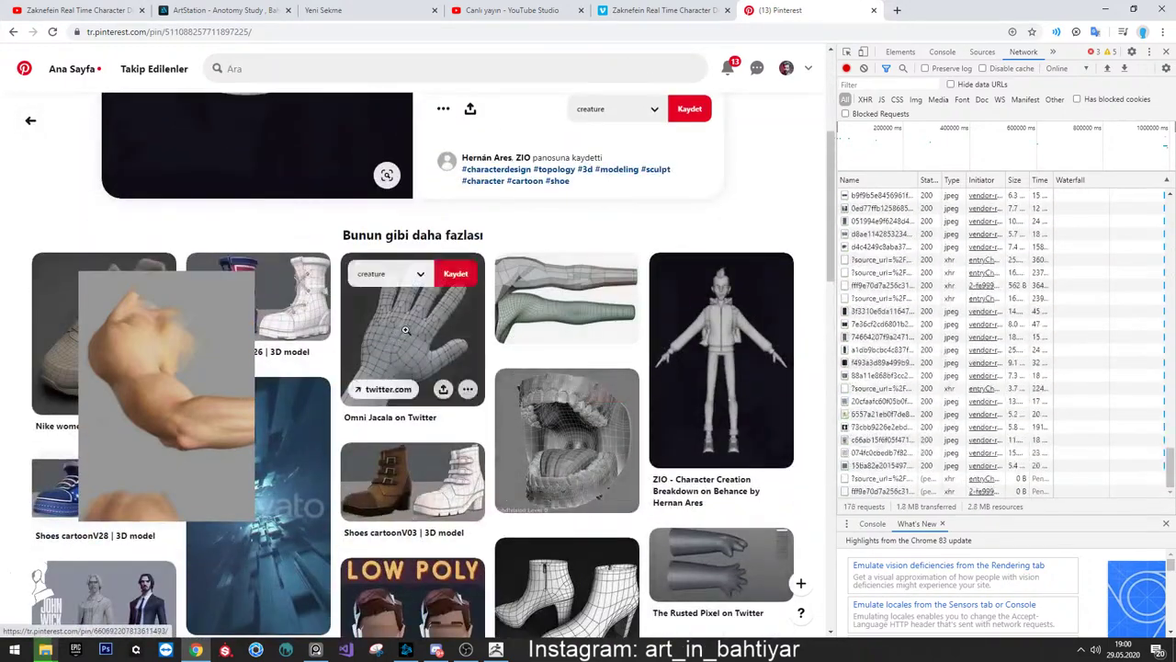
scroll(551, 335, "down", 3)
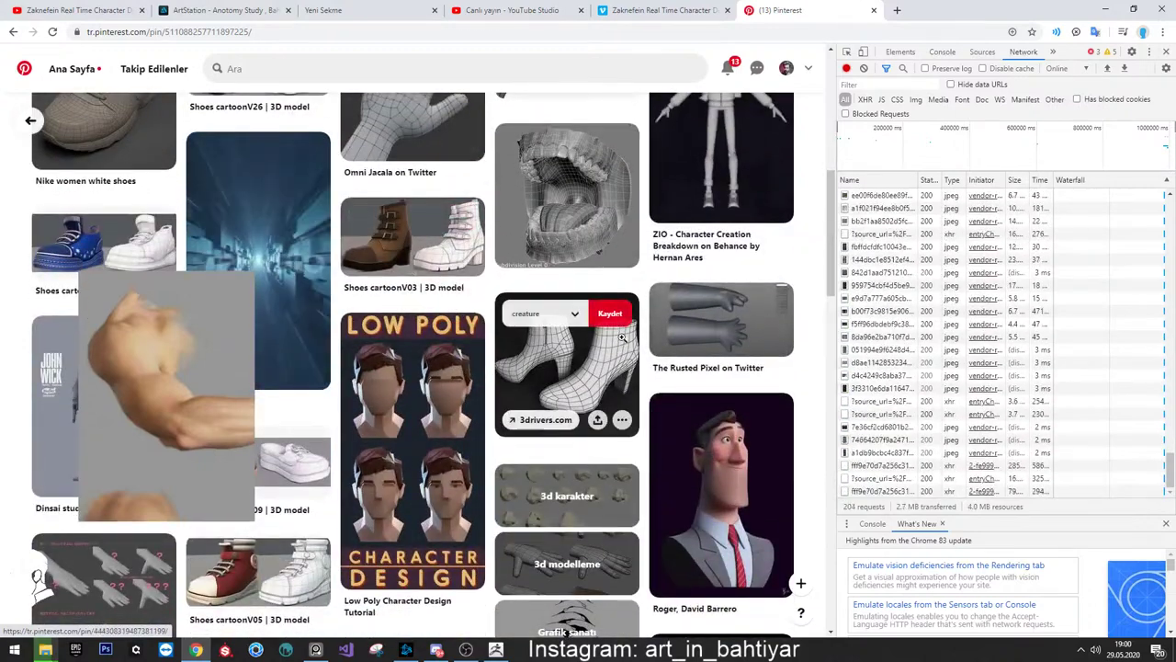
scroll(606, 368, "down", 1)
scroll(594, 215, "up", 1)
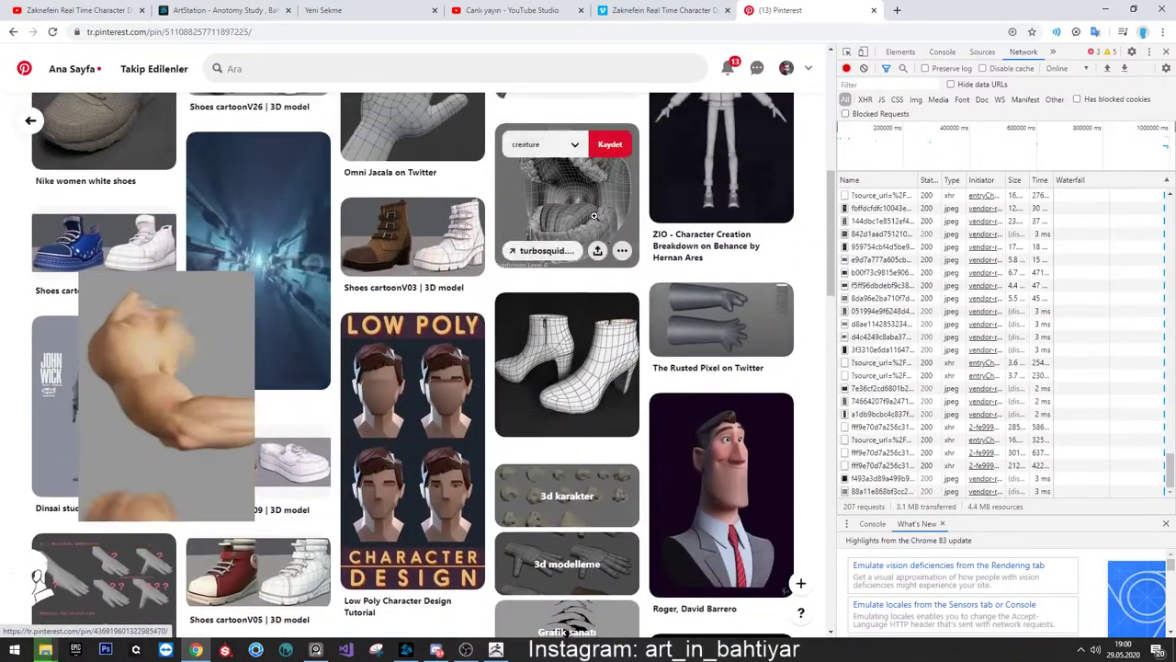
left_click(419, 254)
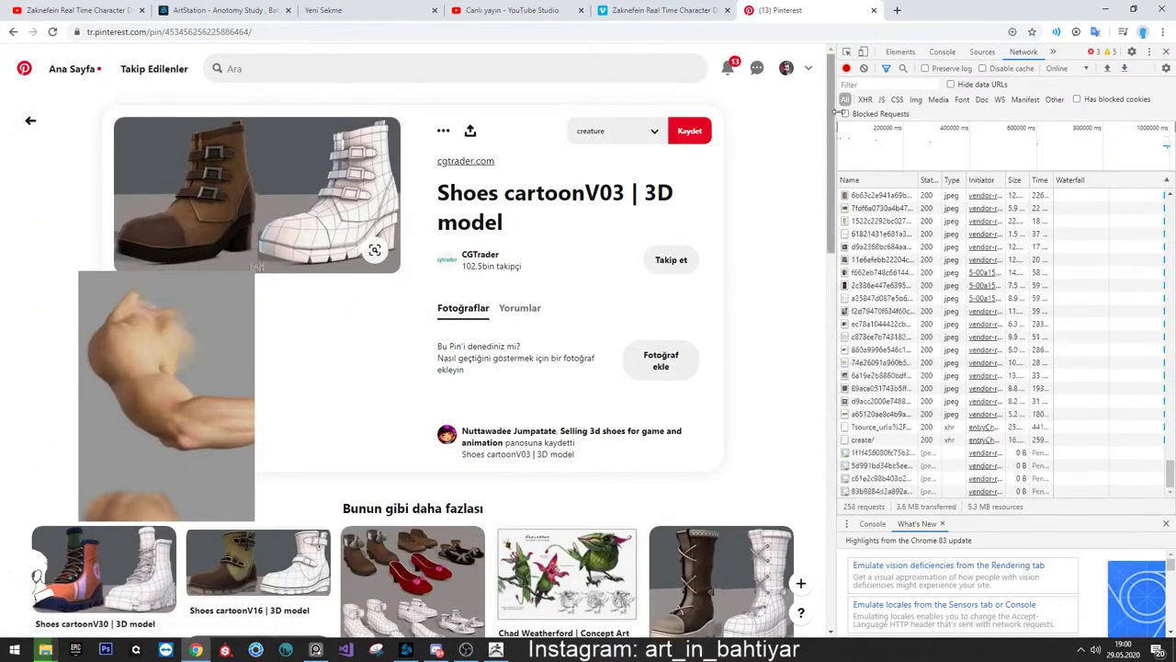
left_click(1166, 51)
scroll(515, 285, "down", 2)
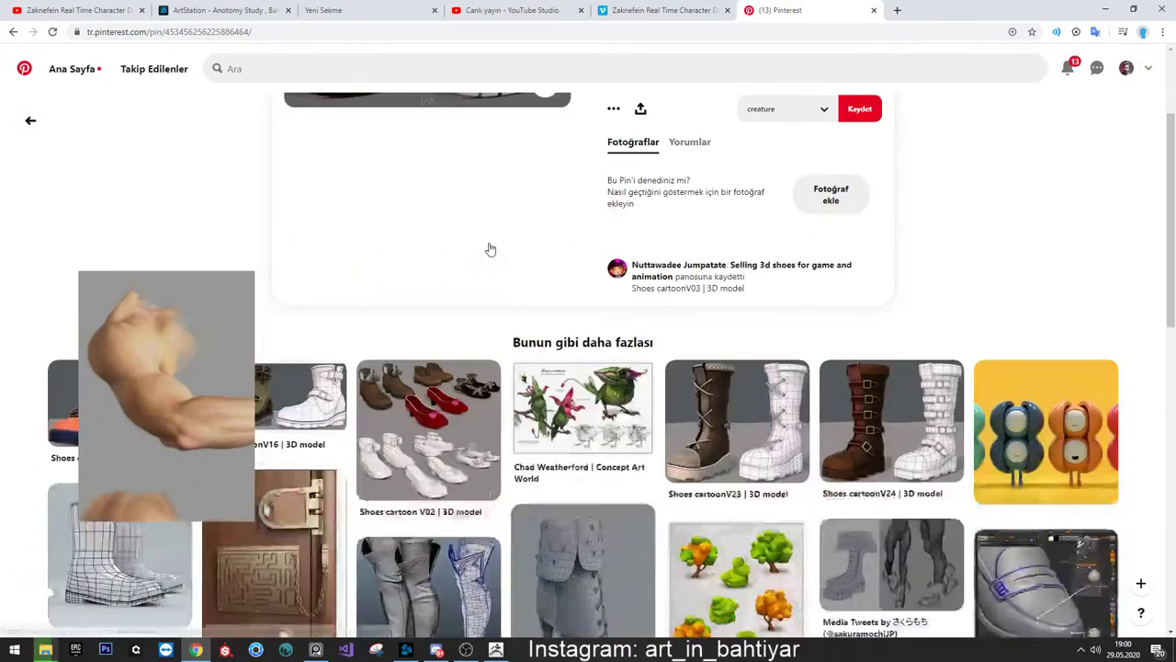
scroll(491, 249, "down", 3)
scroll(628, 265, "up", 3)
scroll(628, 264, "down", 1)
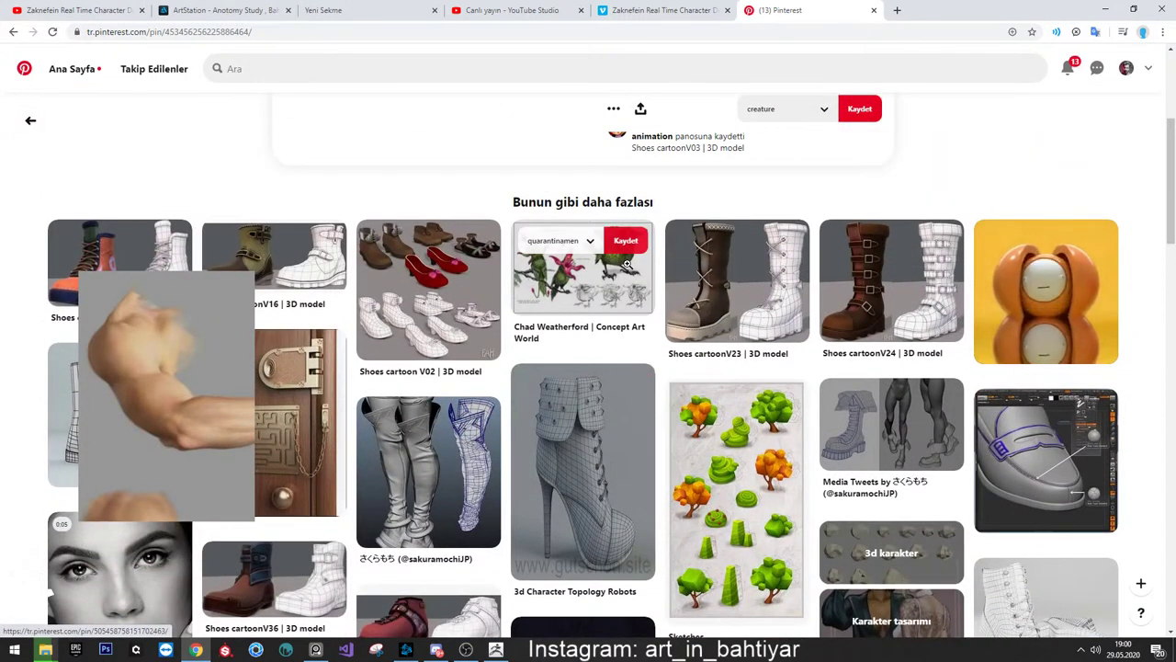
Open the Shoes cartoonV23 | 3D model pin, then return to ZBrush
left_click_drag(208, 343, 285, 362)
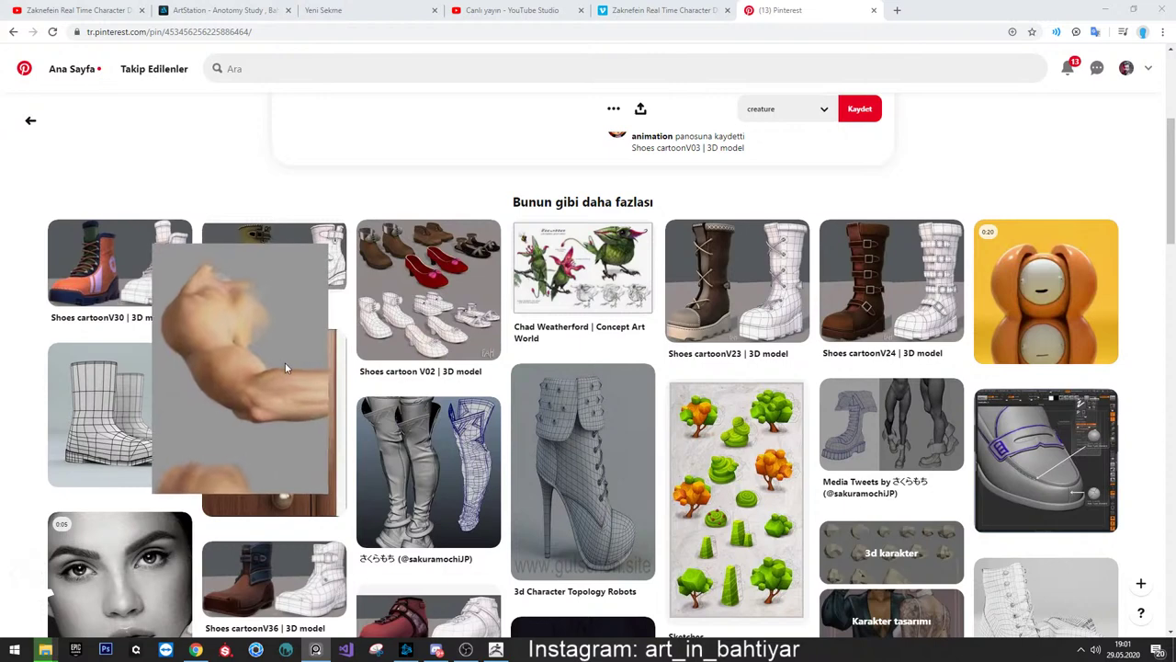
mouse_move(737, 280)
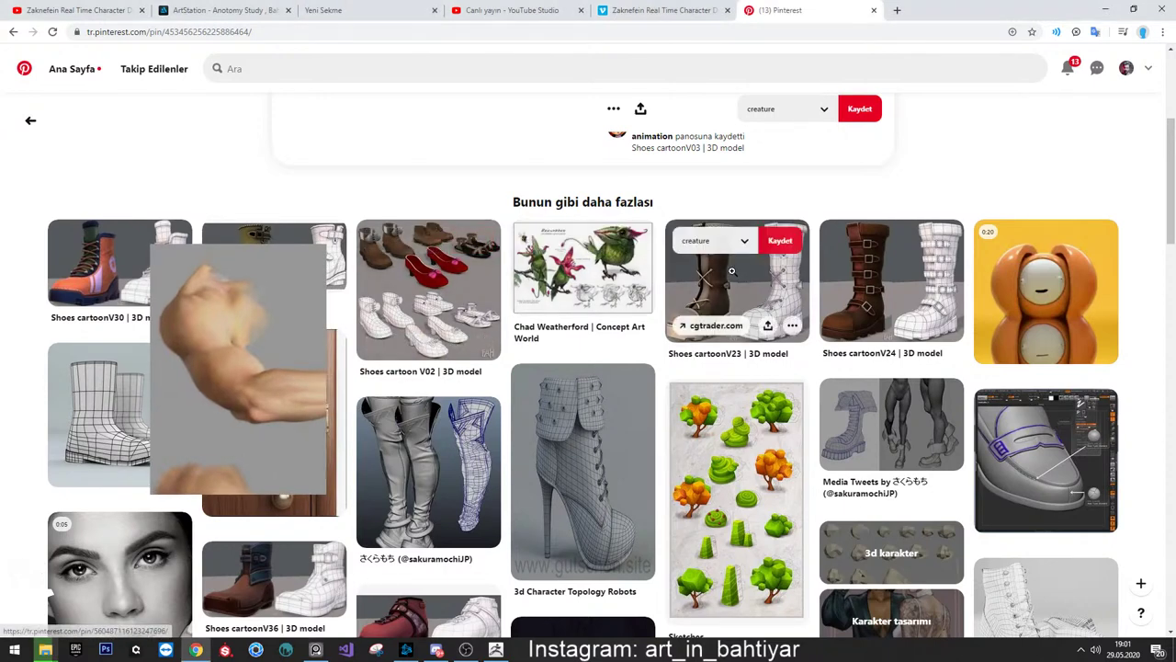
left_click(730, 275)
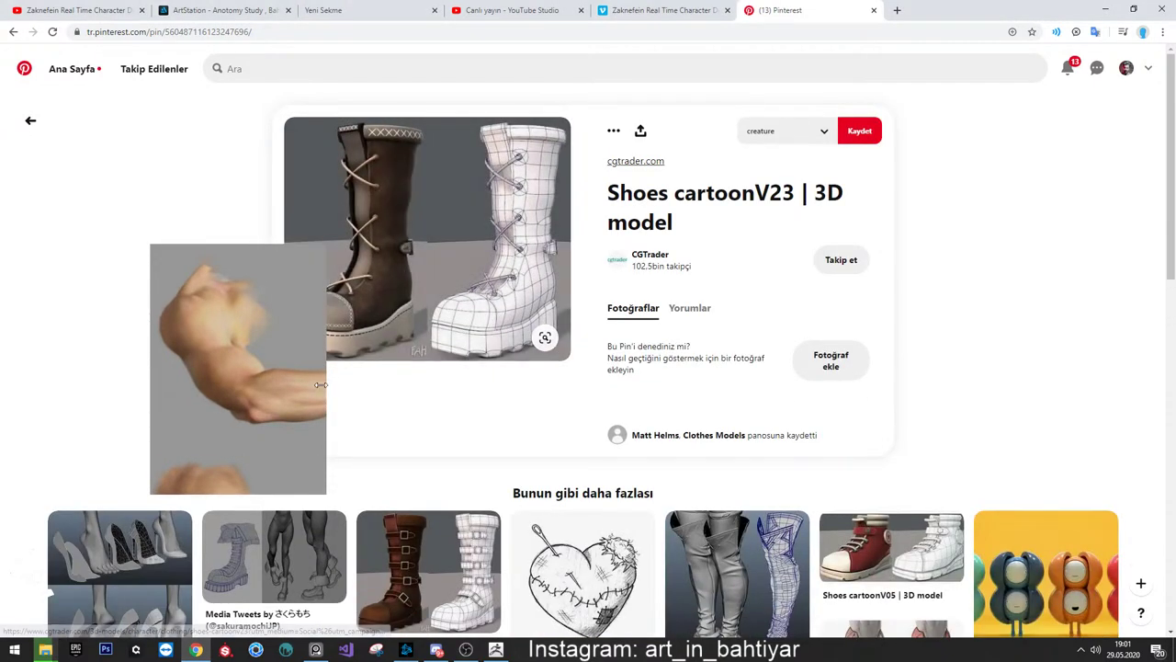
left_click(230, 287)
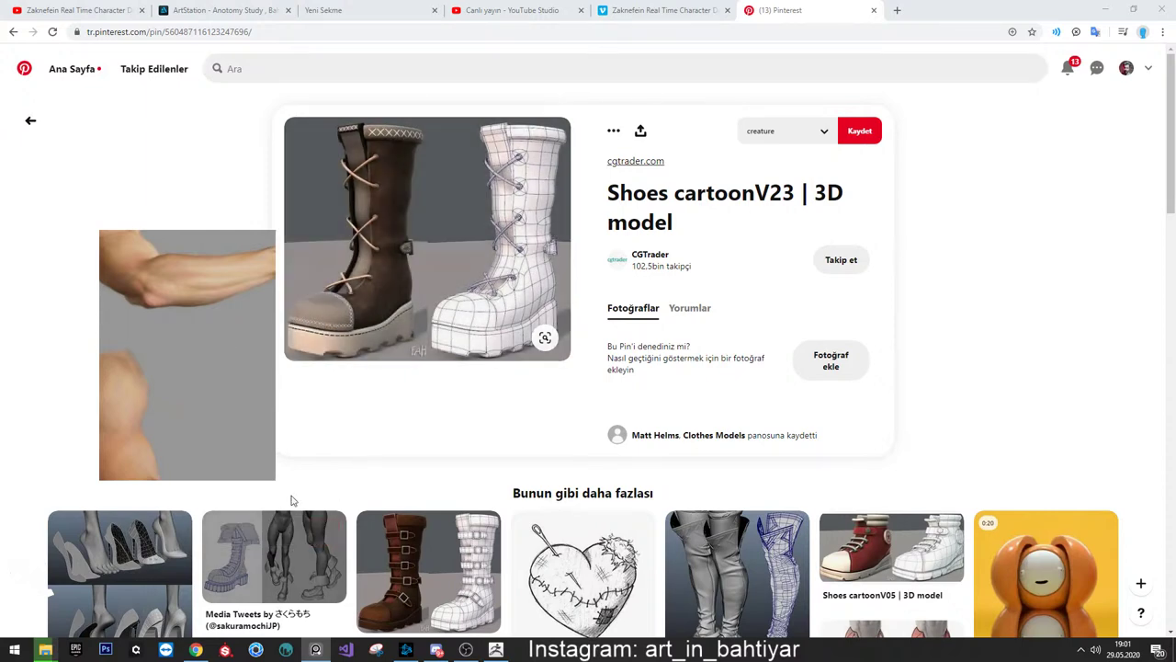
left_click(495, 652)
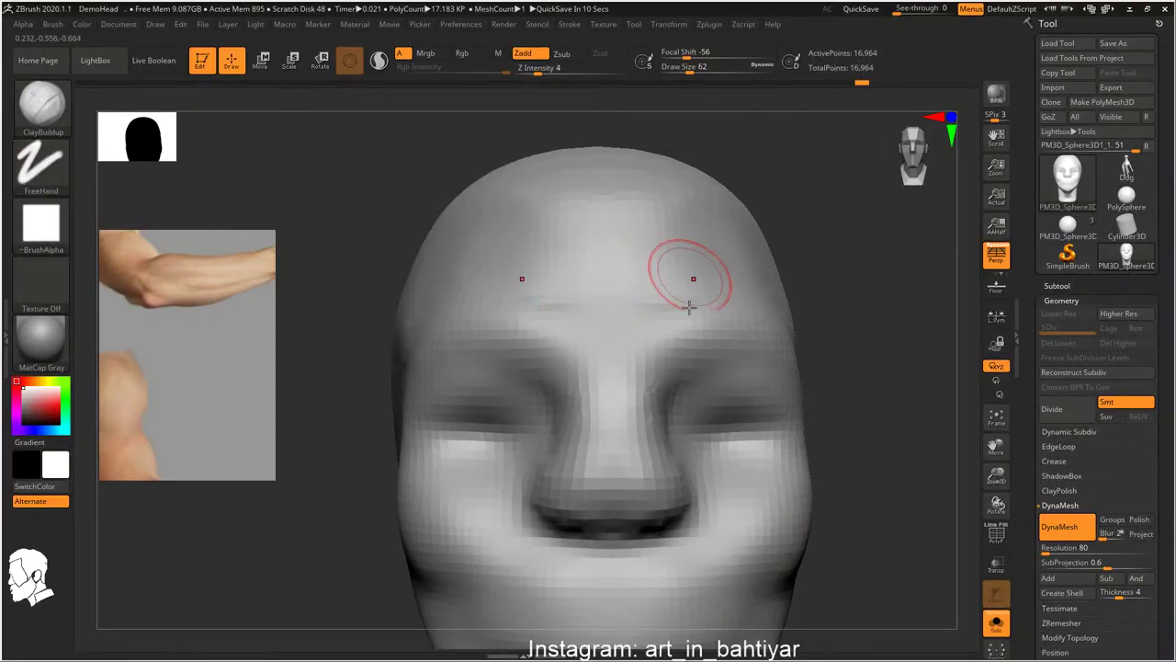
Subdivide the head to 273,162 points and duplicate it as subtool PM3D_Sphere3D1_2
key("ctrl+d")
key("ctrl+d")
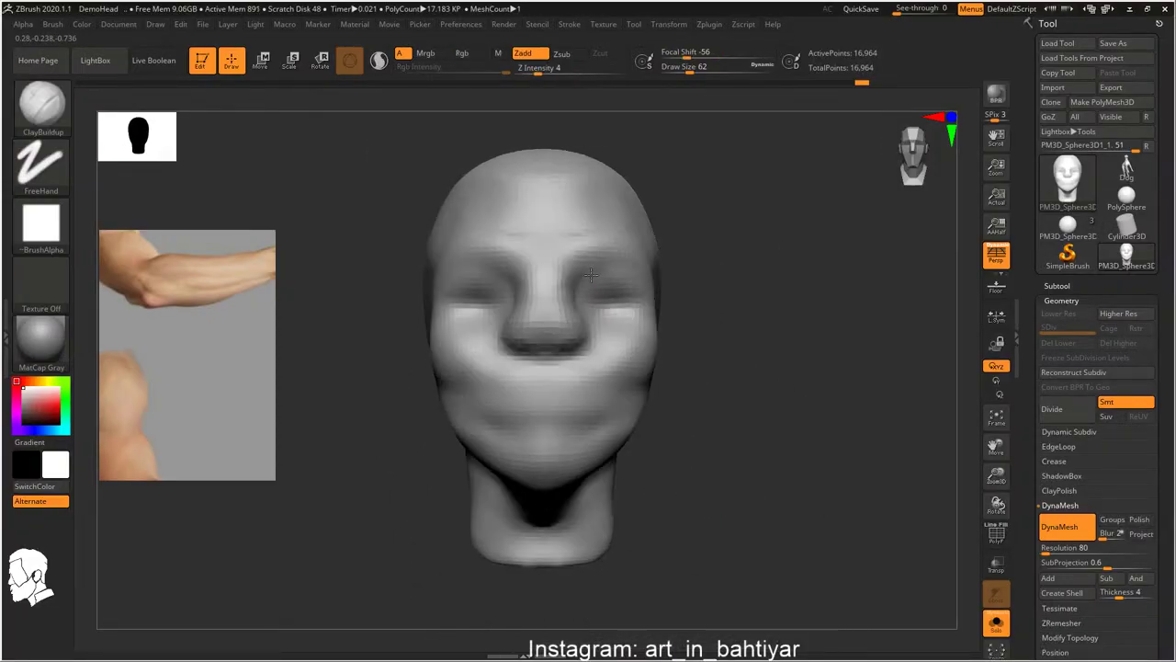
key("b")
key("c")
key("b")
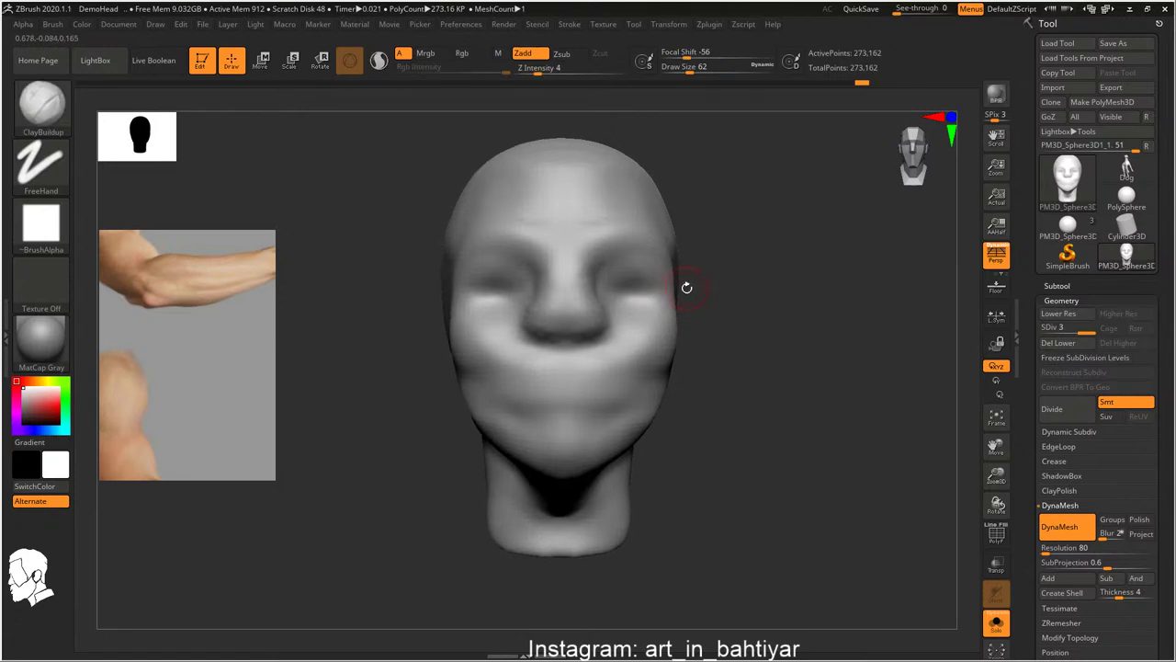
key("ctrl+shift+d")
left_click(1057, 285)
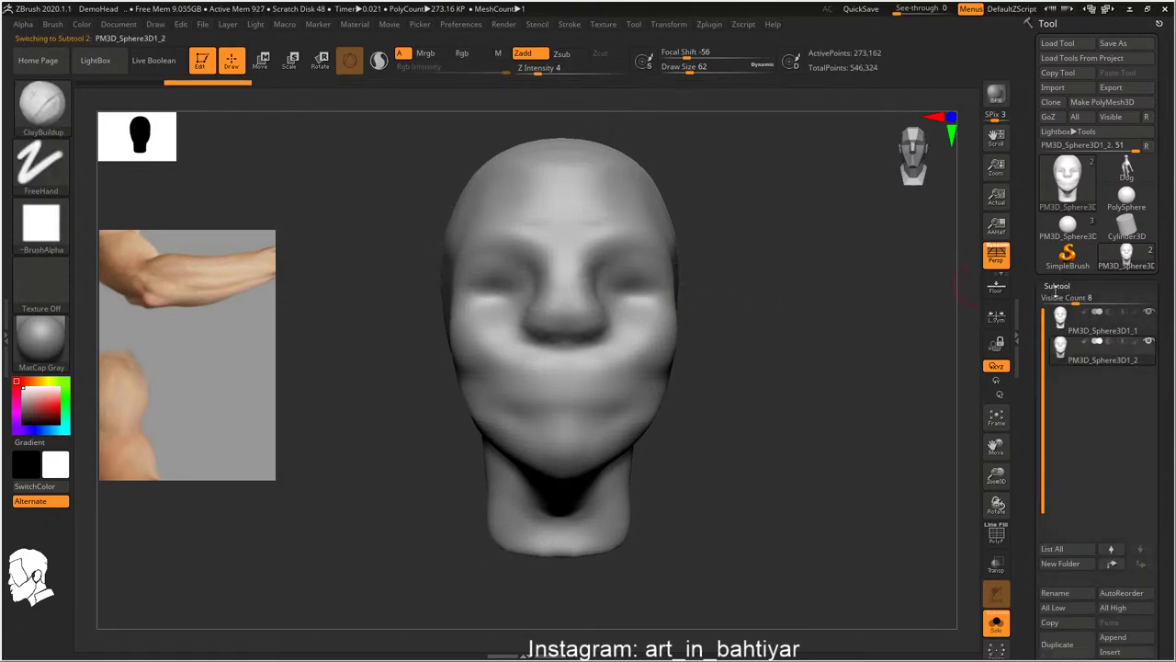
scroll(1094, 367, "down", 2)
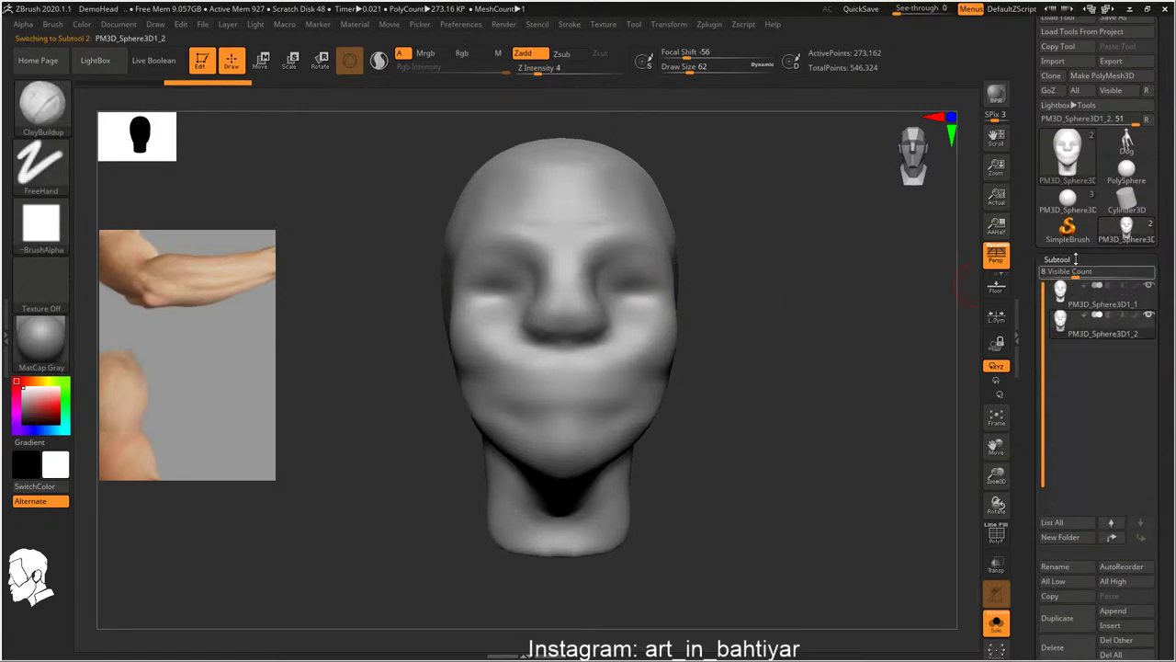
left_click(1057, 260)
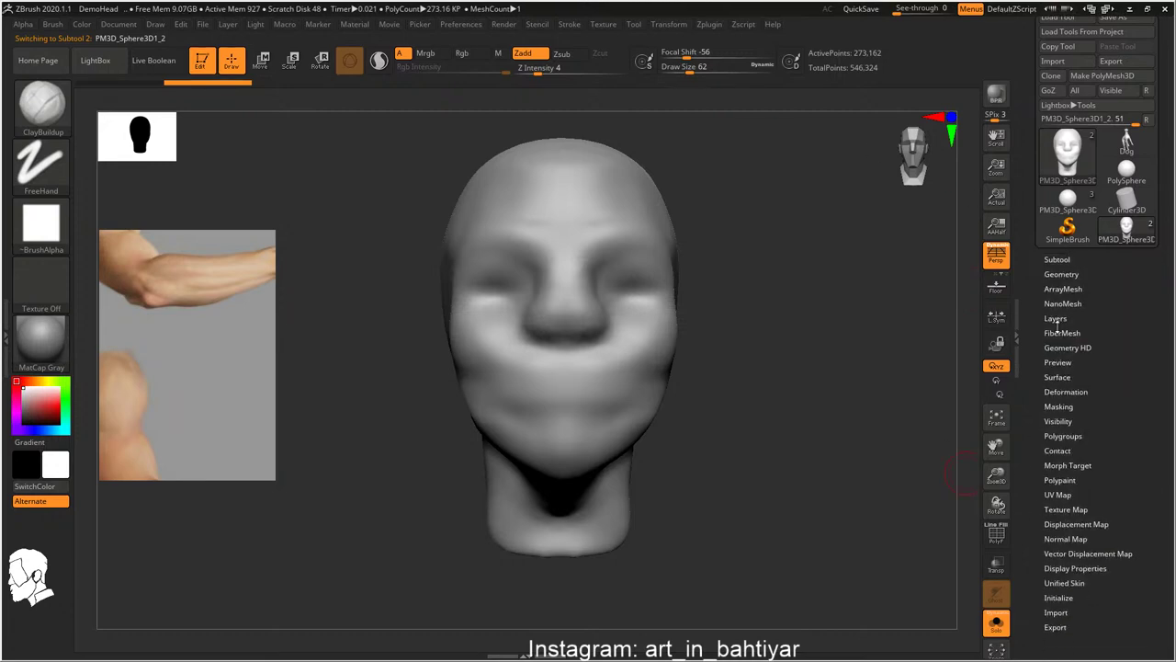
Zoom onto the forehead and set the brush Draw Size to 8
left_click_drag(902, 330, 628, 277)
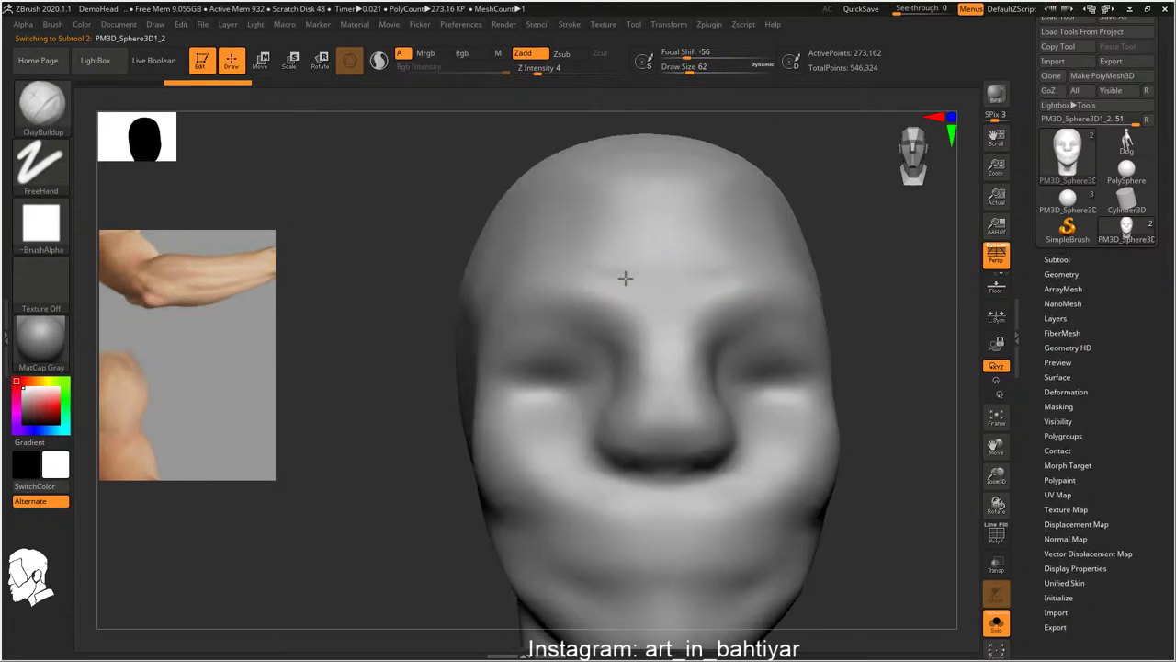
key("b")
key("Escape")
type("s")
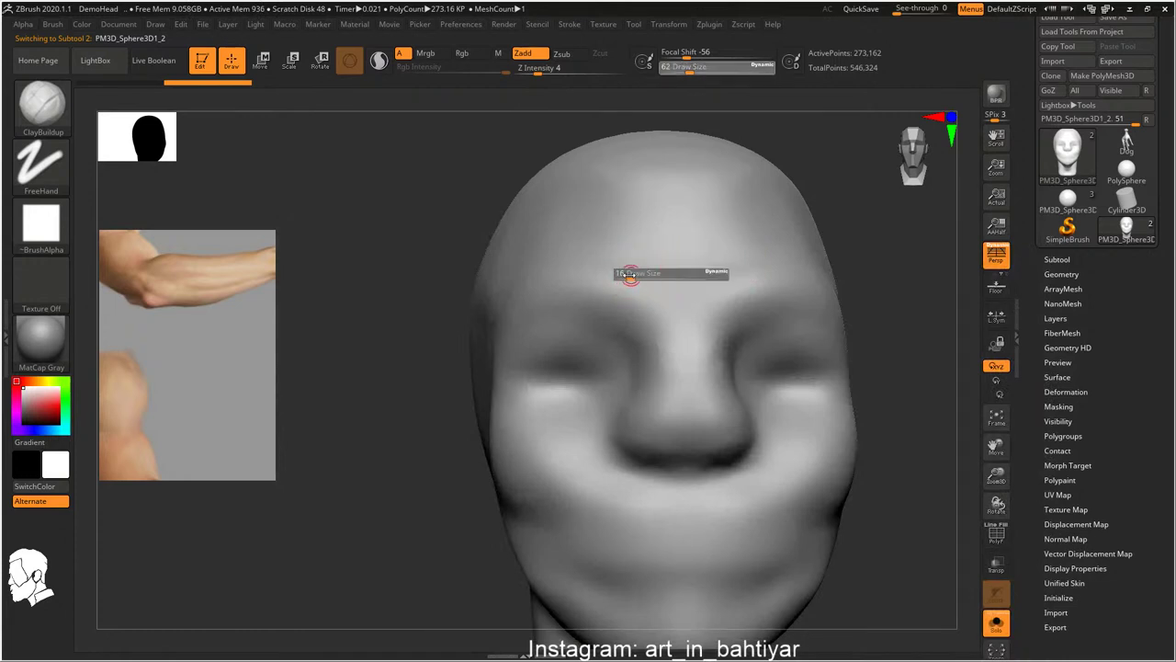
type("8")
key("Return")
Draw symmetric mask lines on the forehead, around the chin and mouth, and up the nose
key("ctrl")
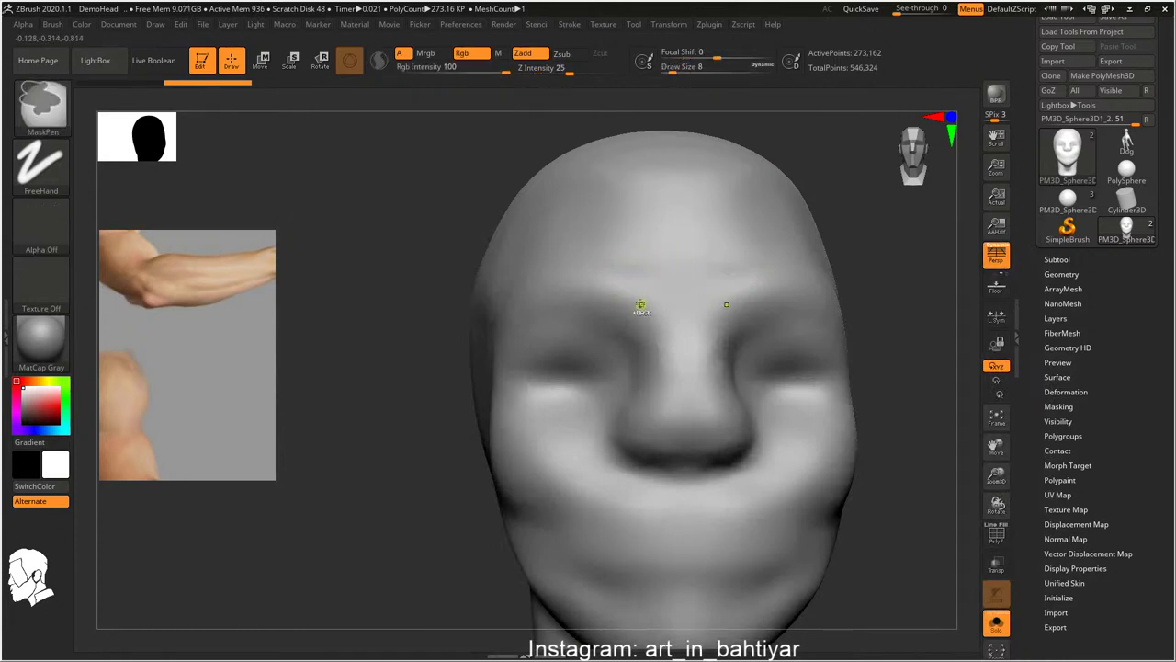
left_click_drag(609, 297, 656, 318, "ctrl")
mouse_move(610, 259)
left_mouse_down("ctrl")
mouse_move(671, 276)
mouse_move(654, 317)
left_mouse_up("ctrl")
left_click_drag(632, 230, 588, 297, "ctrl")
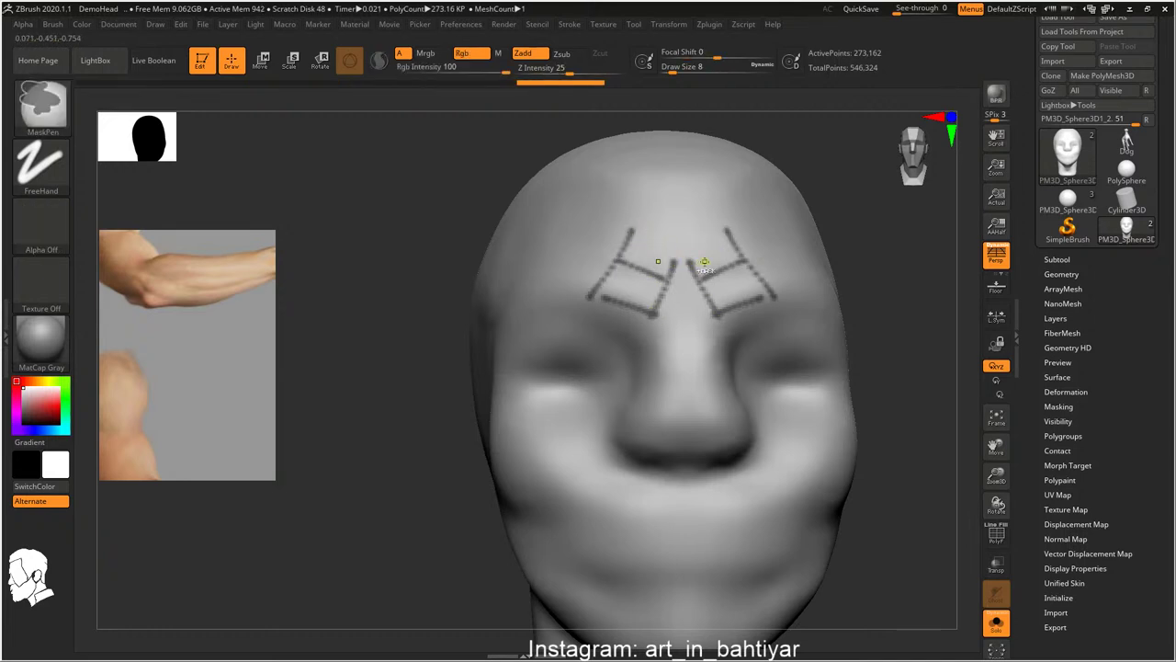
key("ctrl+z")
key("ctrl+z")
key("ctrl+z")
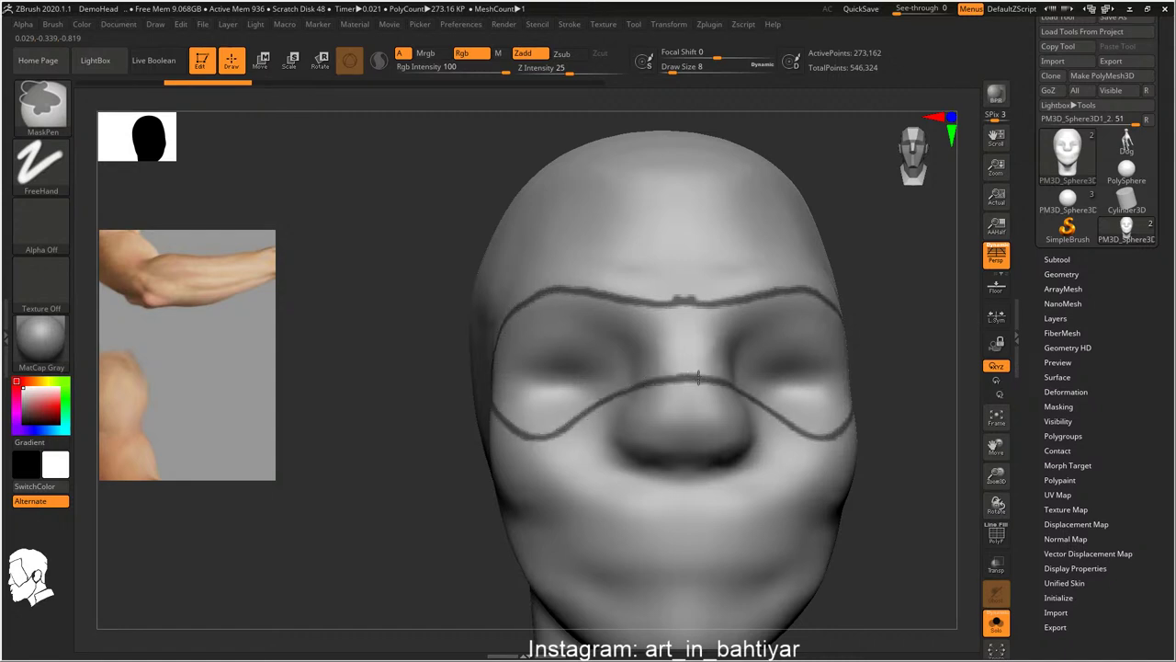
mouse_move(698, 376)
right_mouse_down()
mouse_move(675, 386)
mouse_move(670, 316)
mouse_move(704, 252)
right_mouse_up()
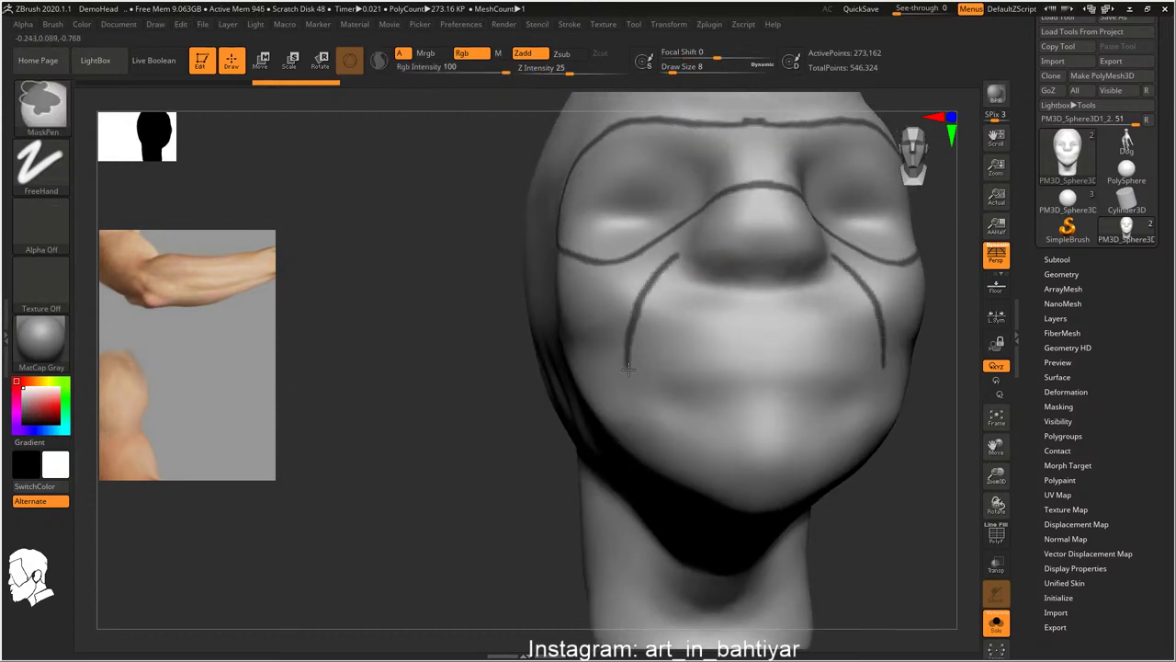
left_click_drag(661, 425, 768, 456, "ctrl")
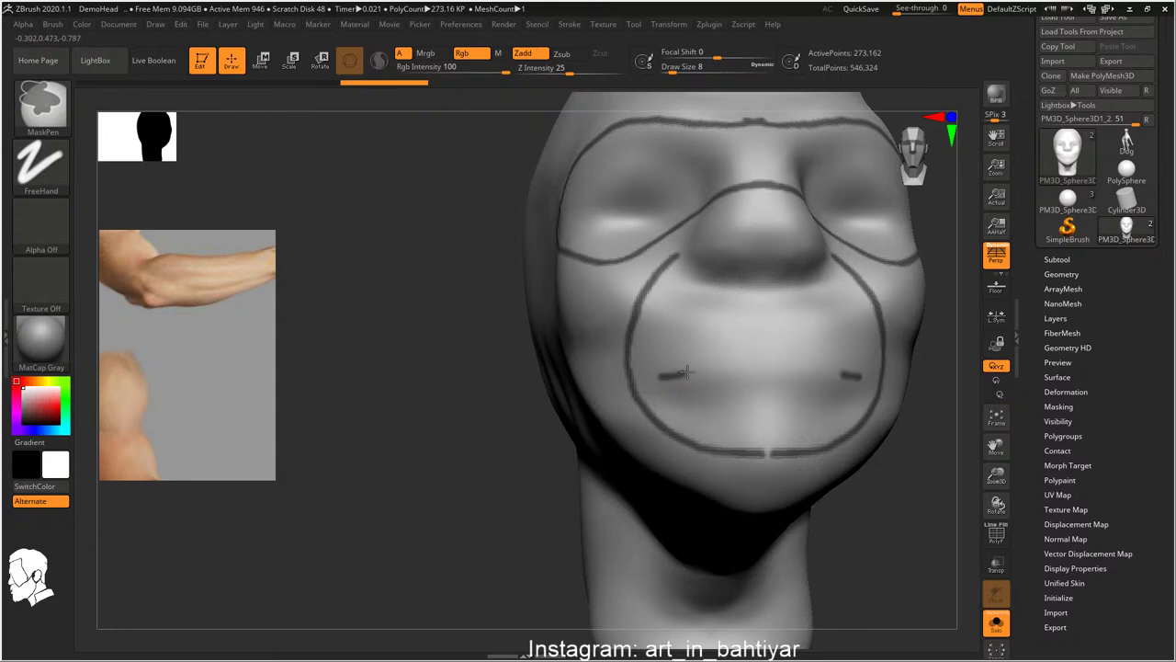
left_click_drag(752, 379, 663, 367, "ctrl")
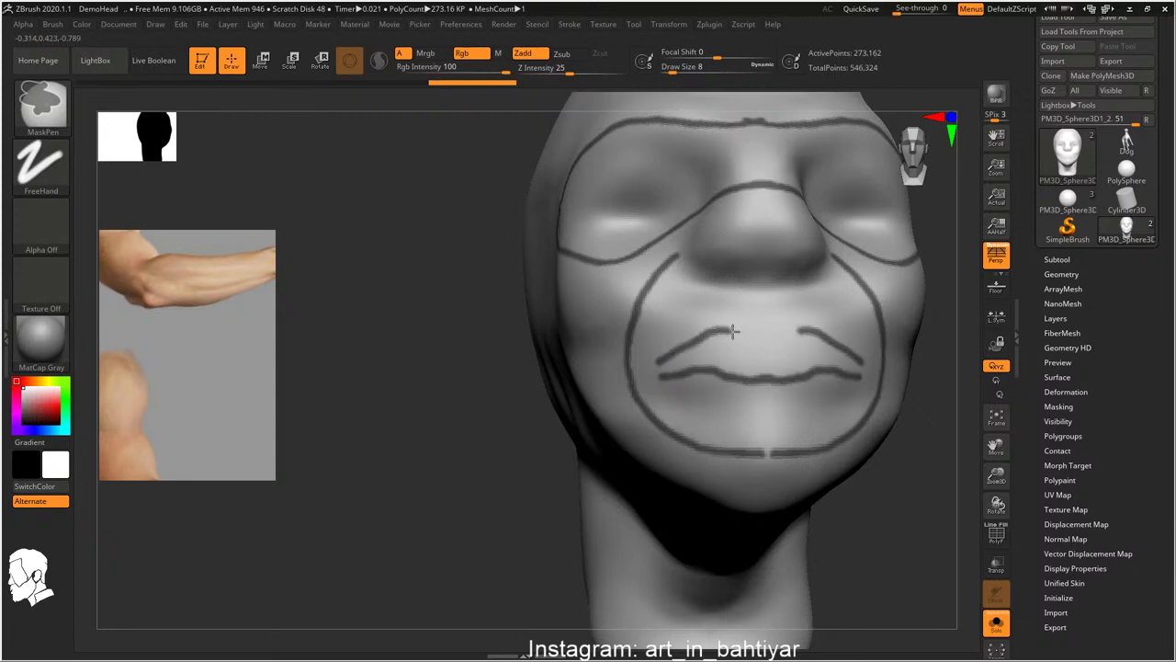
left_click(763, 338, "ctrl")
left_click_drag(729, 360, 713, 319, "ctrl")
Mask lines down and across the cheeks toward the jaw, under the eyes and down the forehead
right_click_drag(689, 337, 572, 336)
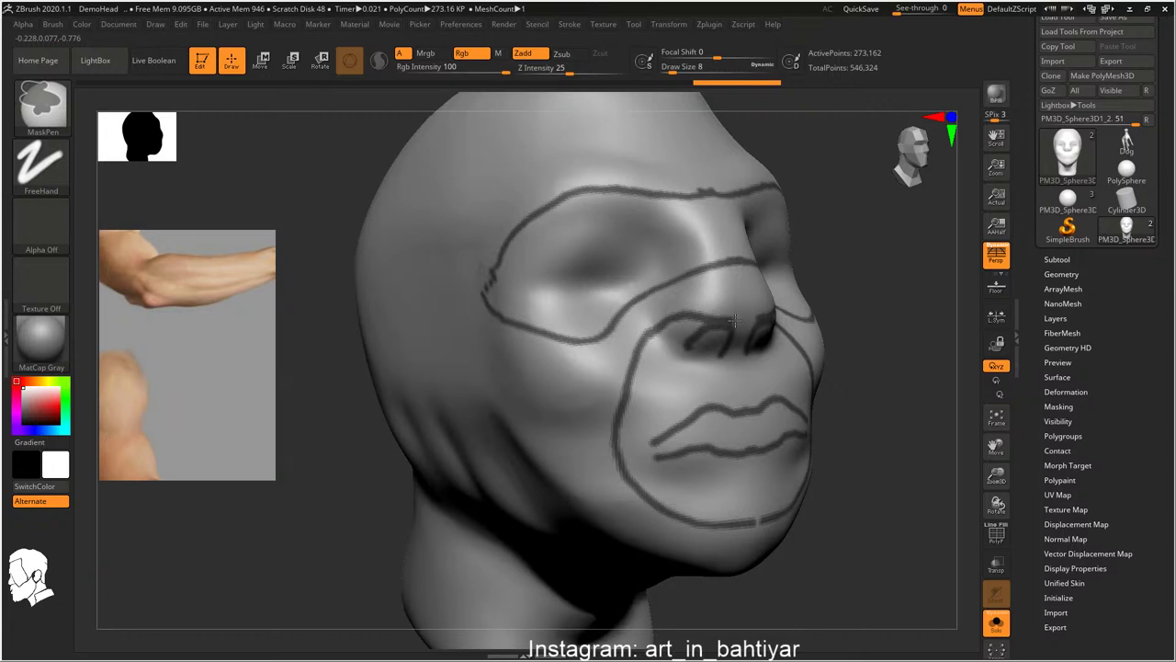
right_click_drag(734, 319, 654, 391, "shift")
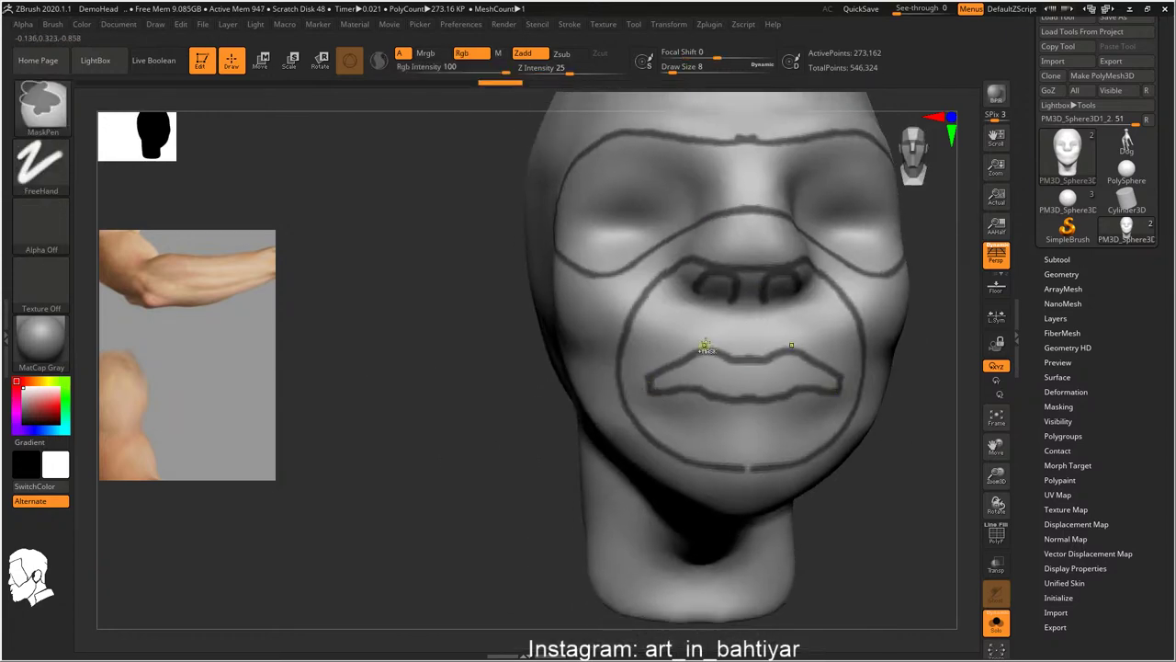
right_click_drag(663, 329, 728, 287)
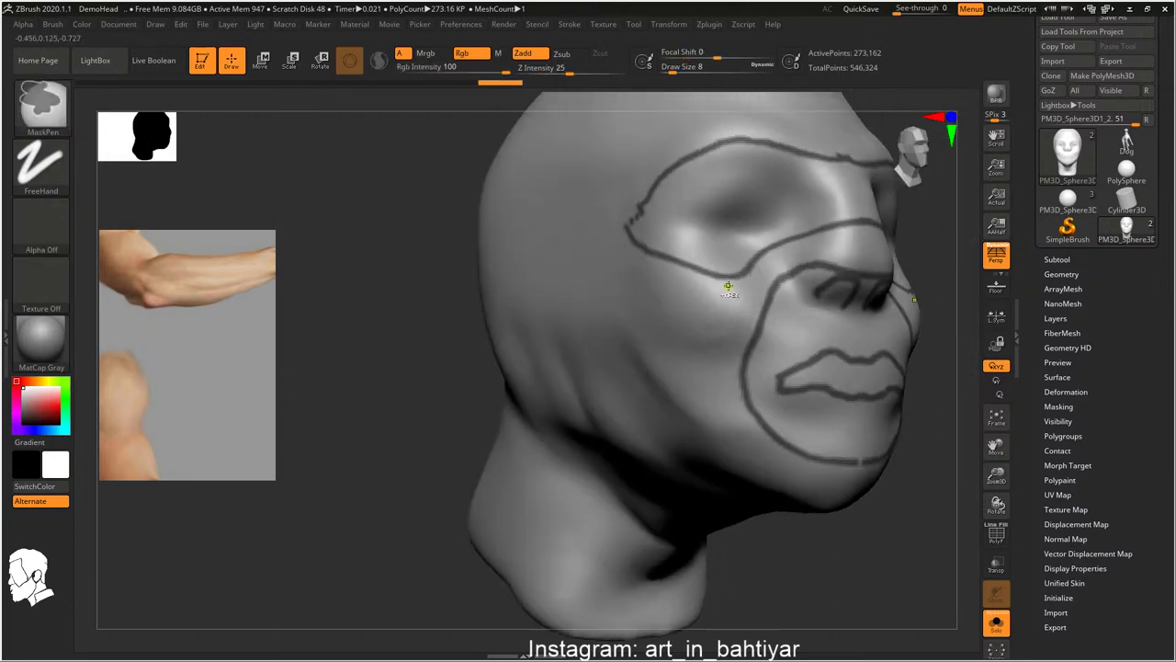
mouse_move(727, 272)
left_mouse_down("ctrl")
mouse_move(708, 288)
mouse_move(748, 352)
left_mouse_up("ctrl")
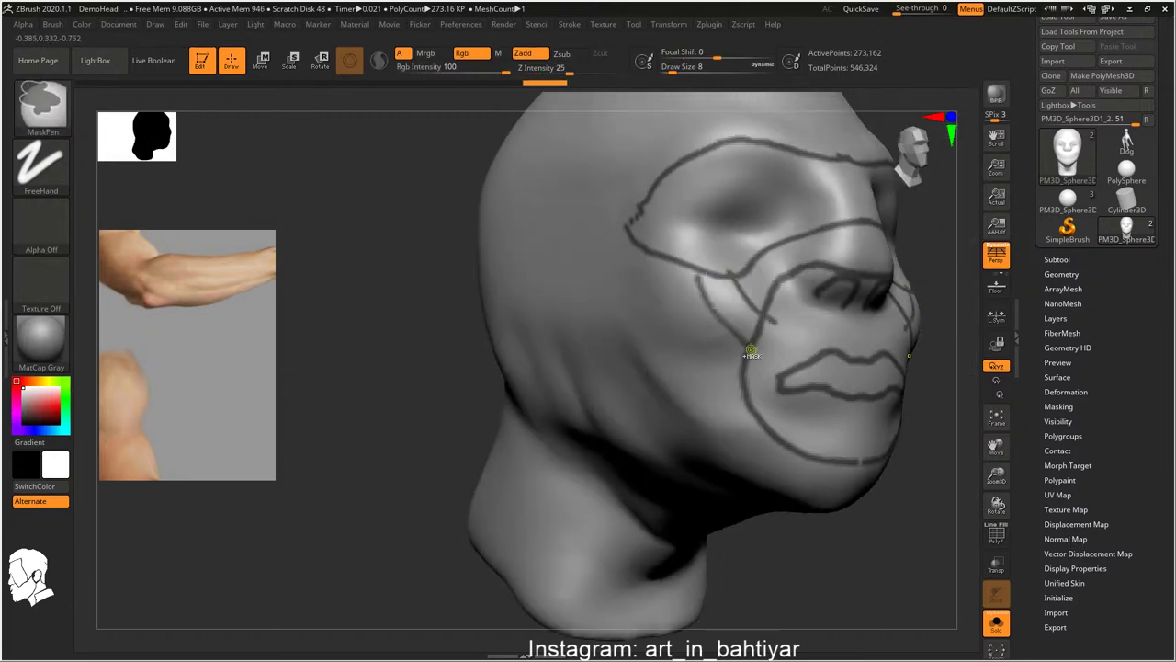
left_click_drag(658, 261, 717, 358, "ctrl")
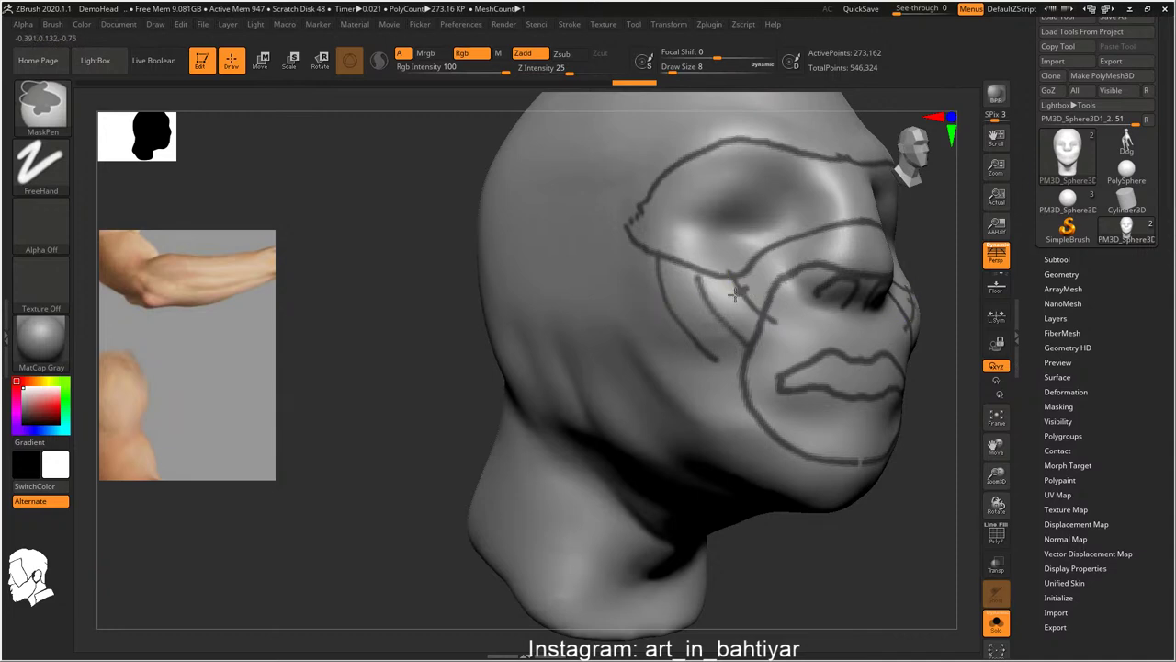
left_click_drag(735, 293, 624, 306, "ctrl")
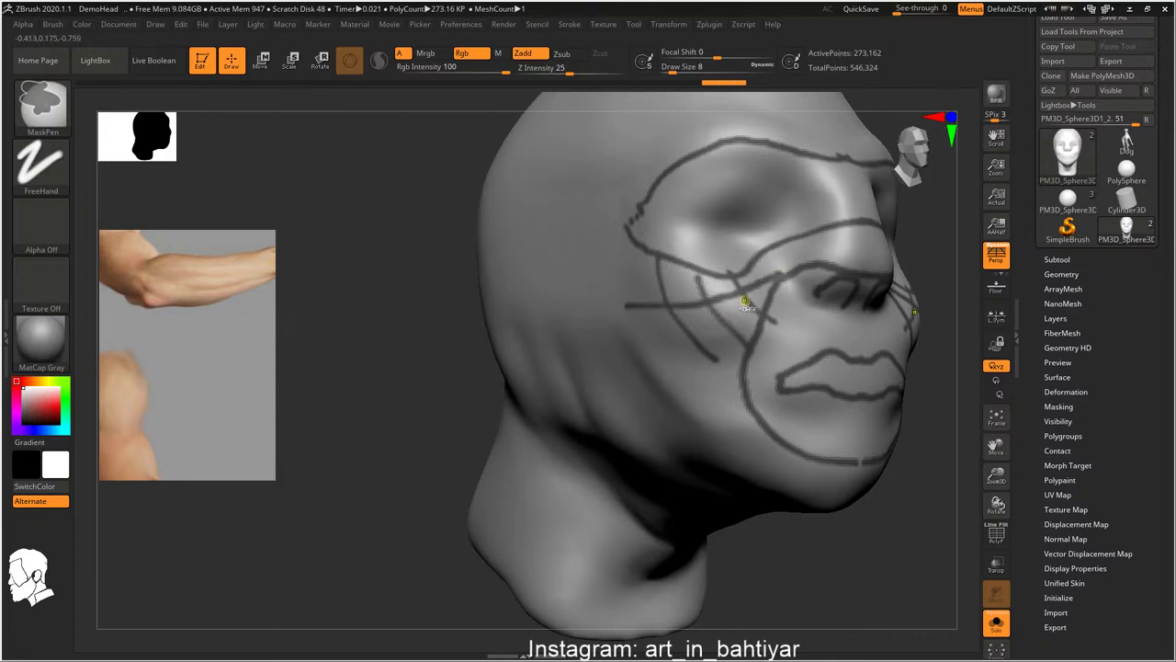
left_click_drag(751, 306, 662, 424, "ctrl")
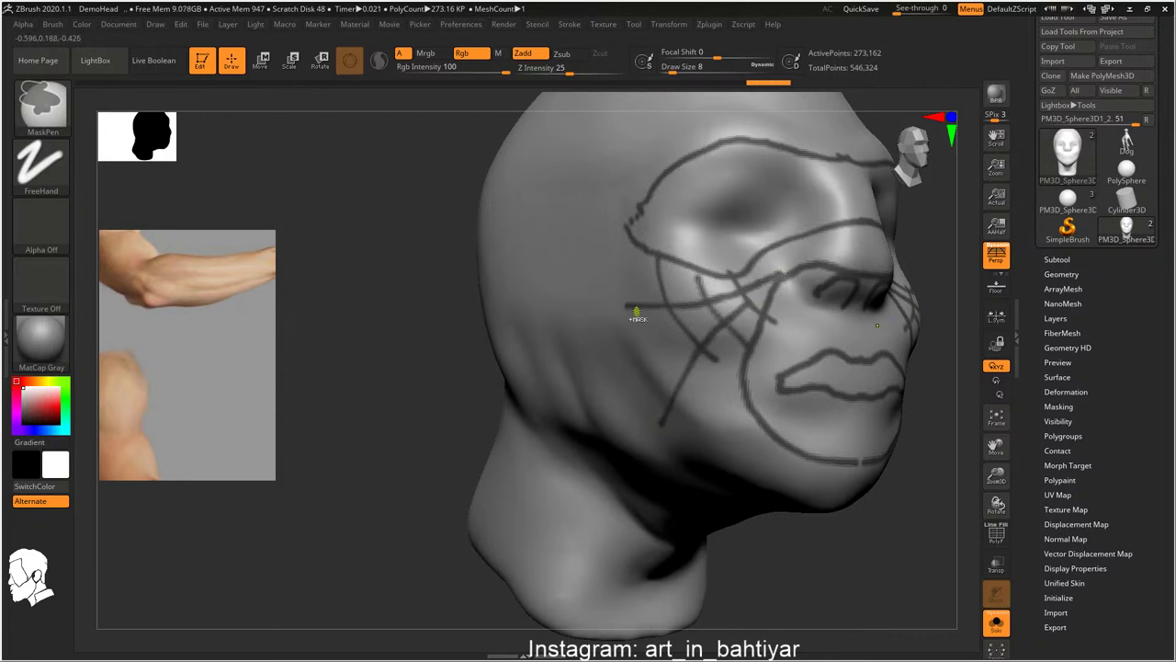
left_click_drag(636, 313, 575, 309, "ctrl")
left_click_drag(670, 394, 788, 307)
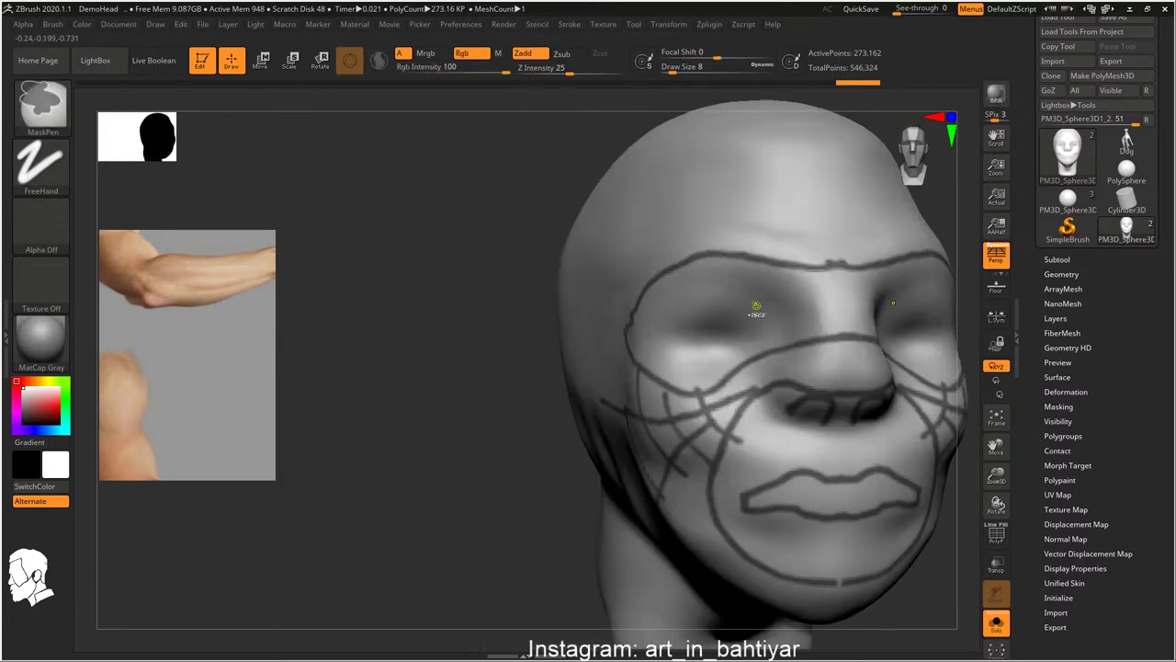
left_click_drag(675, 345, 742, 338, "ctrl")
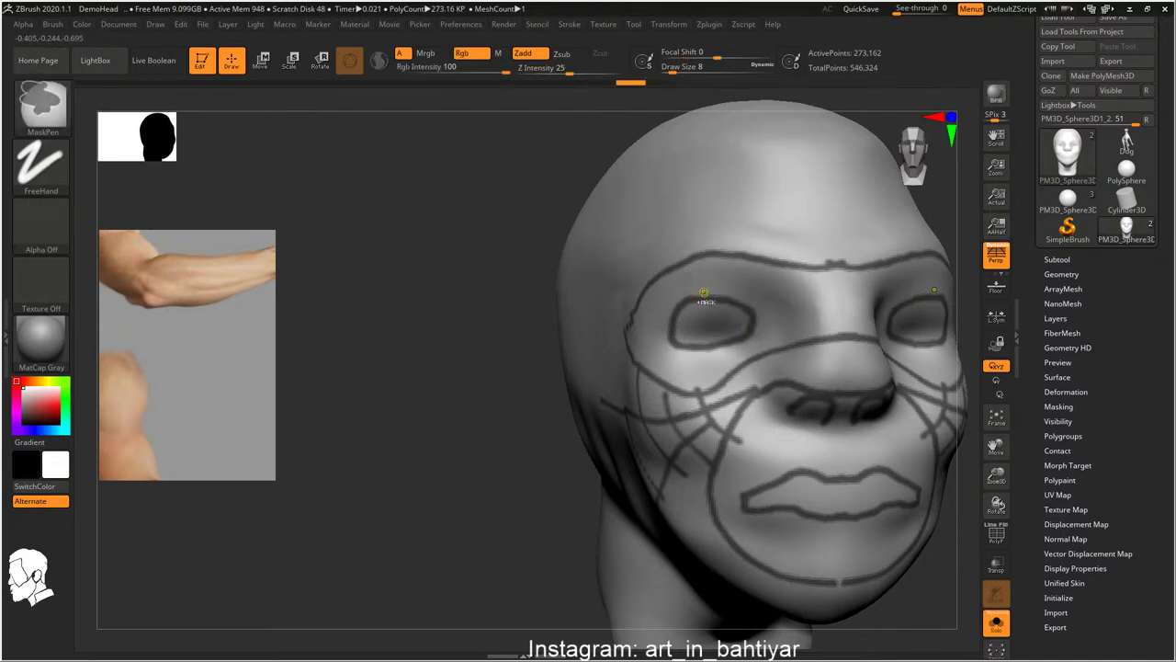
left_click_drag(691, 221, 691, 276, "ctrl")
right_click_drag(671, 326, 672, 324)
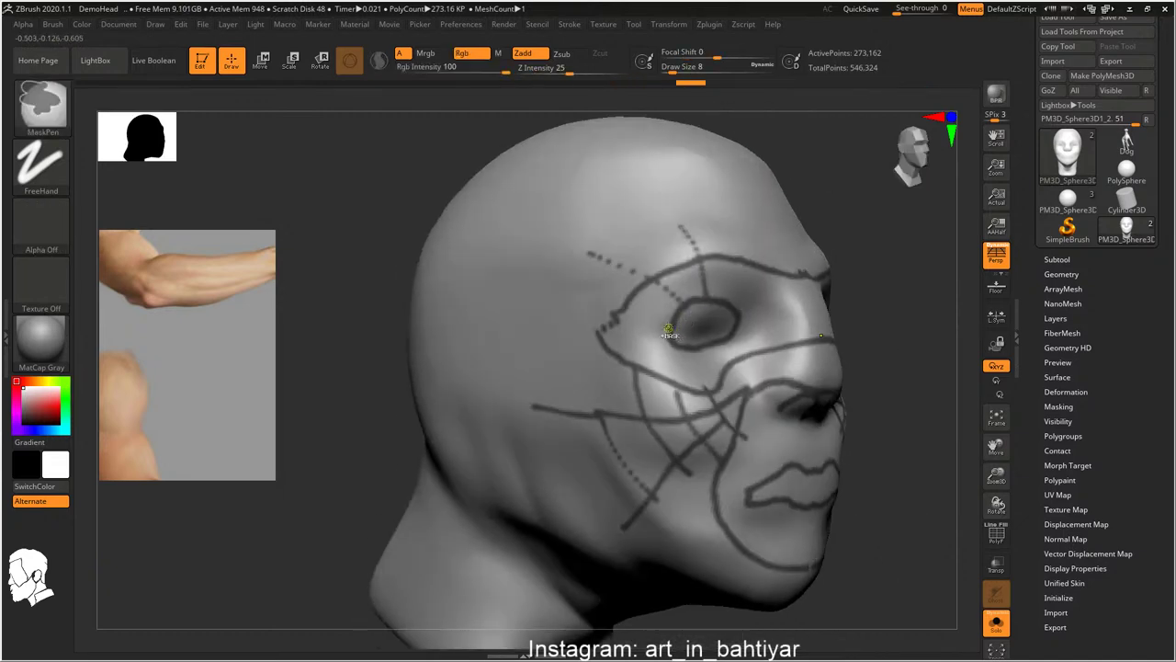
Add mask strokes around the cheeks, lower eyes, nose sides and from nostrils to upper lip
left_click_drag(671, 323, 643, 363, "ctrl")
right_click_drag(643, 363, 678, 349)
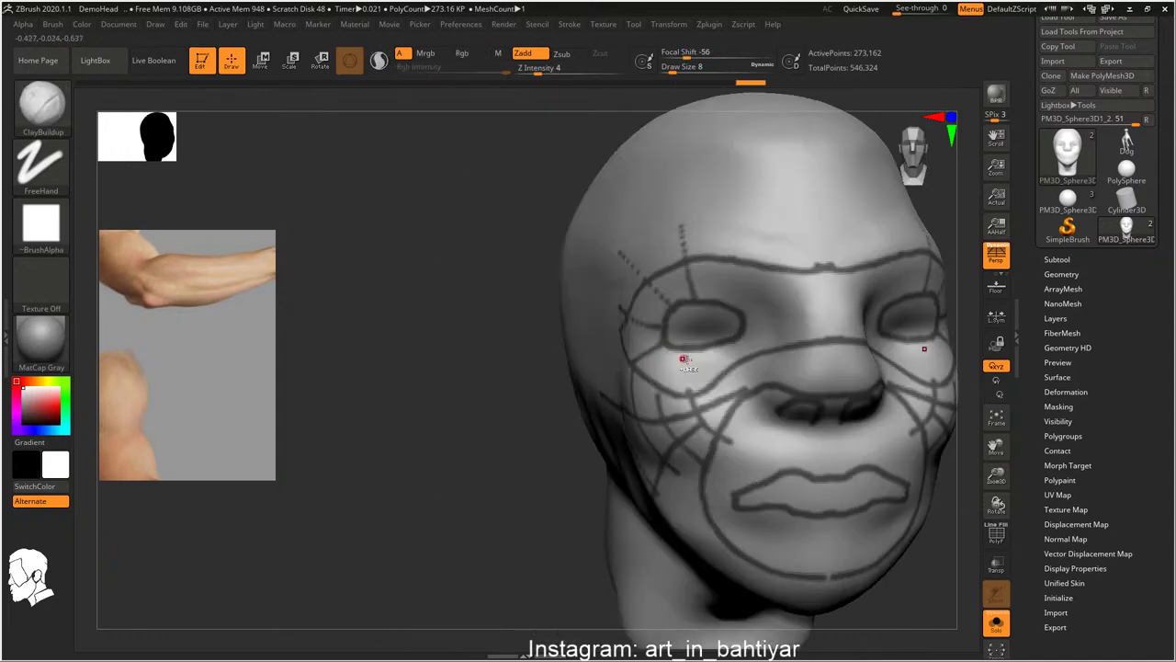
mouse_move(679, 351)
left_mouse_down("ctrl")
mouse_move(648, 395)
mouse_move(702, 405)
mouse_move(723, 355)
mouse_move(762, 389)
left_mouse_up("ctrl")
left_click_drag(735, 327, 761, 366, "ctrl")
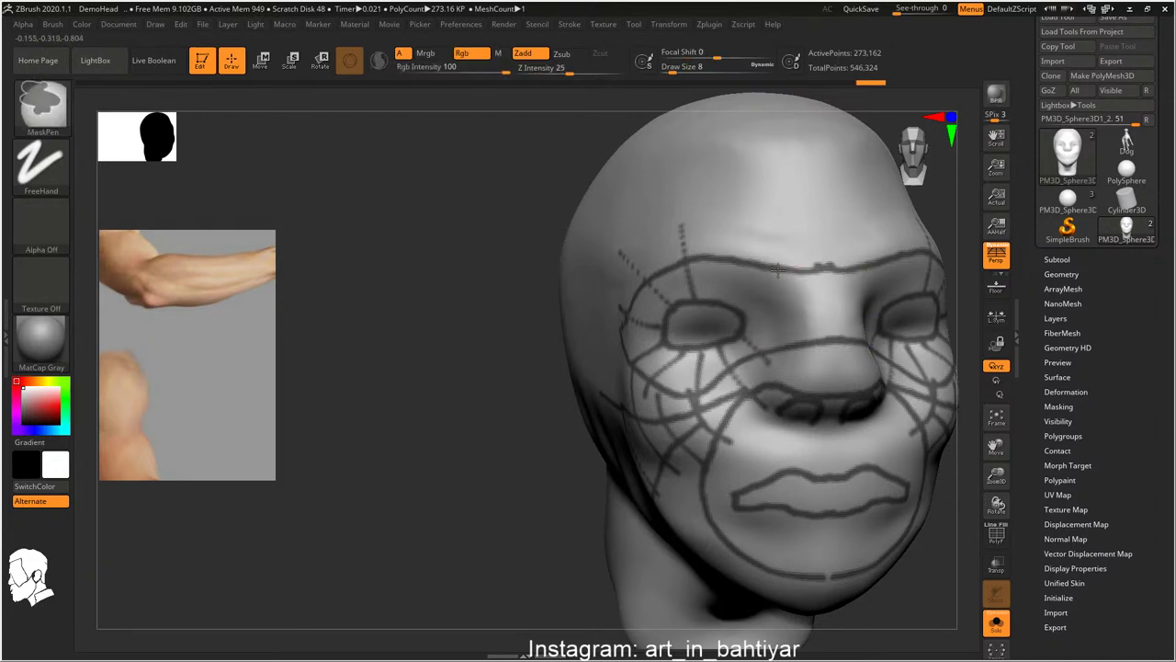
left_click_drag(801, 315, 806, 348, "ctrl")
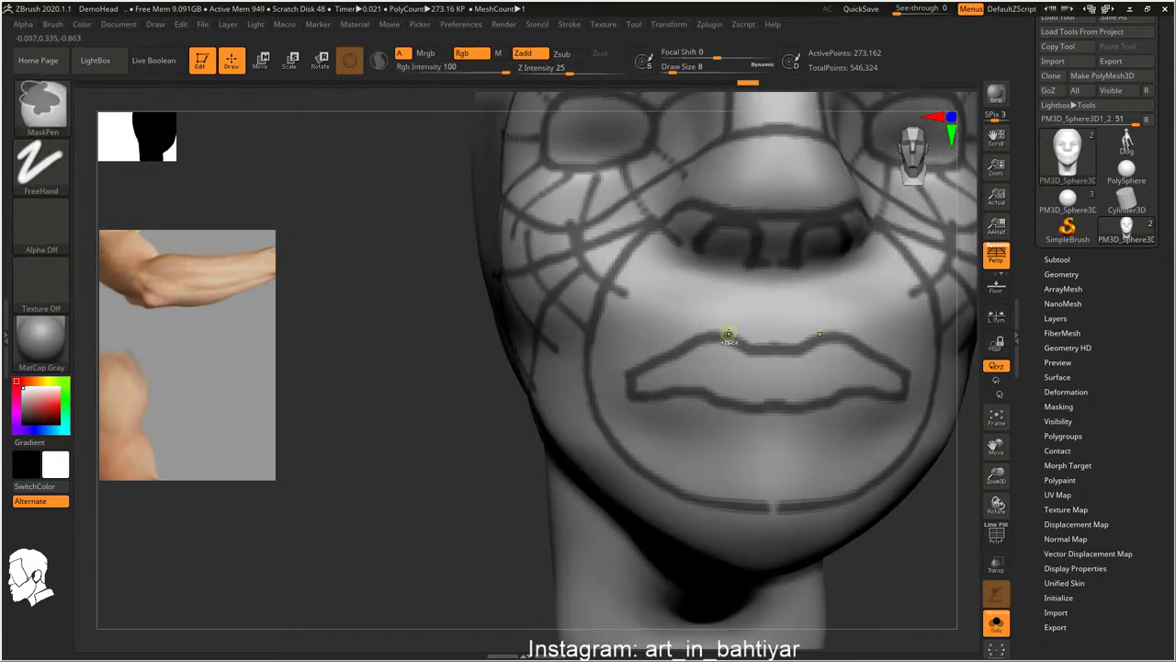
left_click_drag(729, 337, 761, 266)
left_click_drag(690, 336, 702, 232)
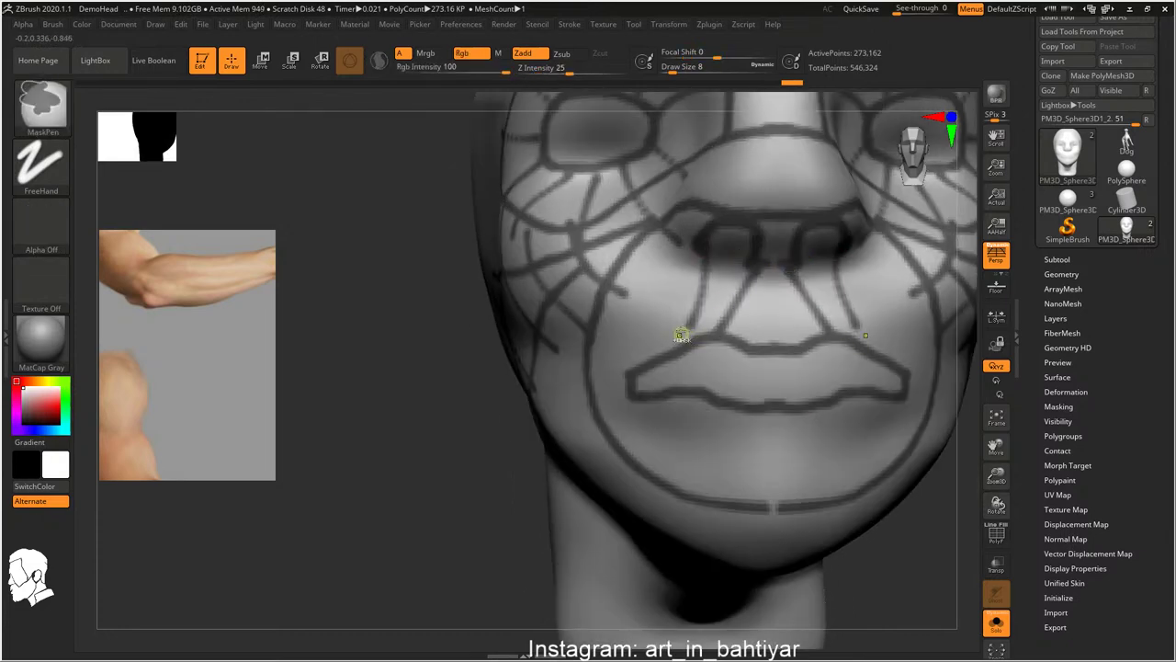
left_click_drag(774, 348, 771, 276)
left_click_drag(741, 316, 772, 294, "ctrl")
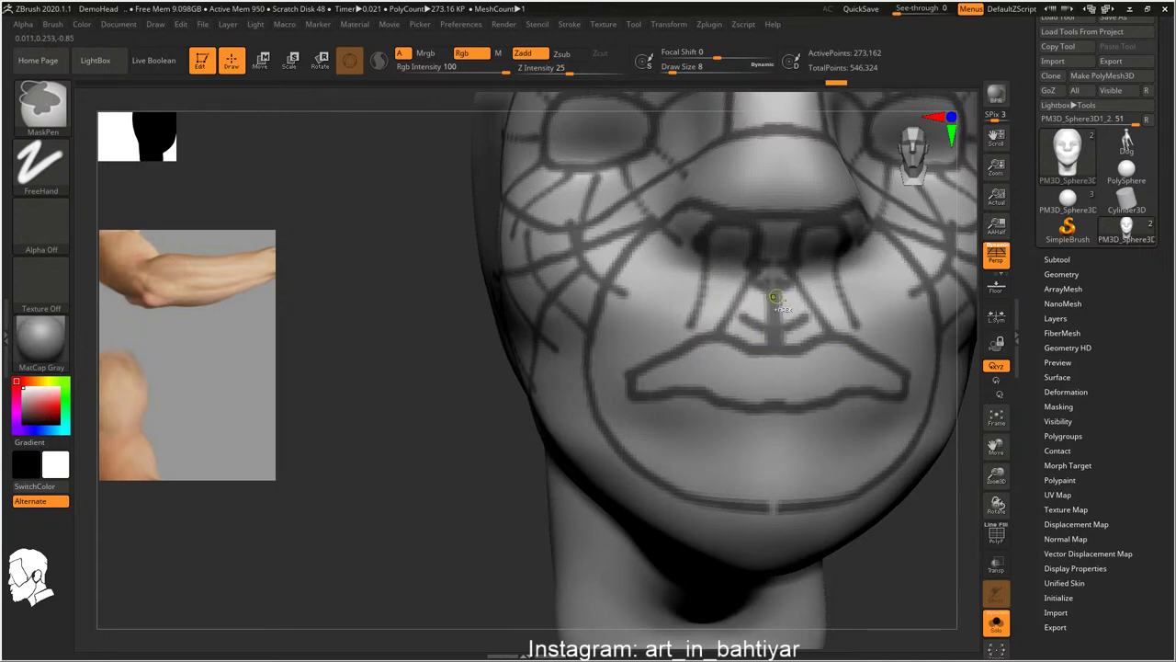
Mask a circular line around the chin
right_click_drag(754, 365, 723, 261, "alt")
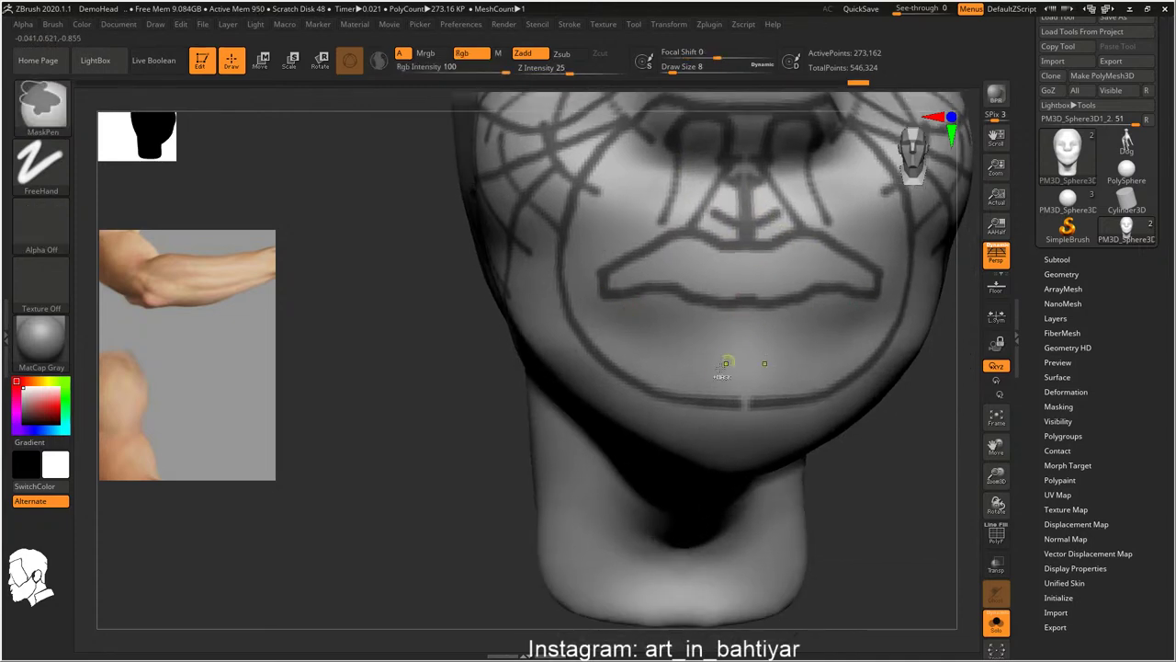
right_click_drag(679, 371, 708, 349)
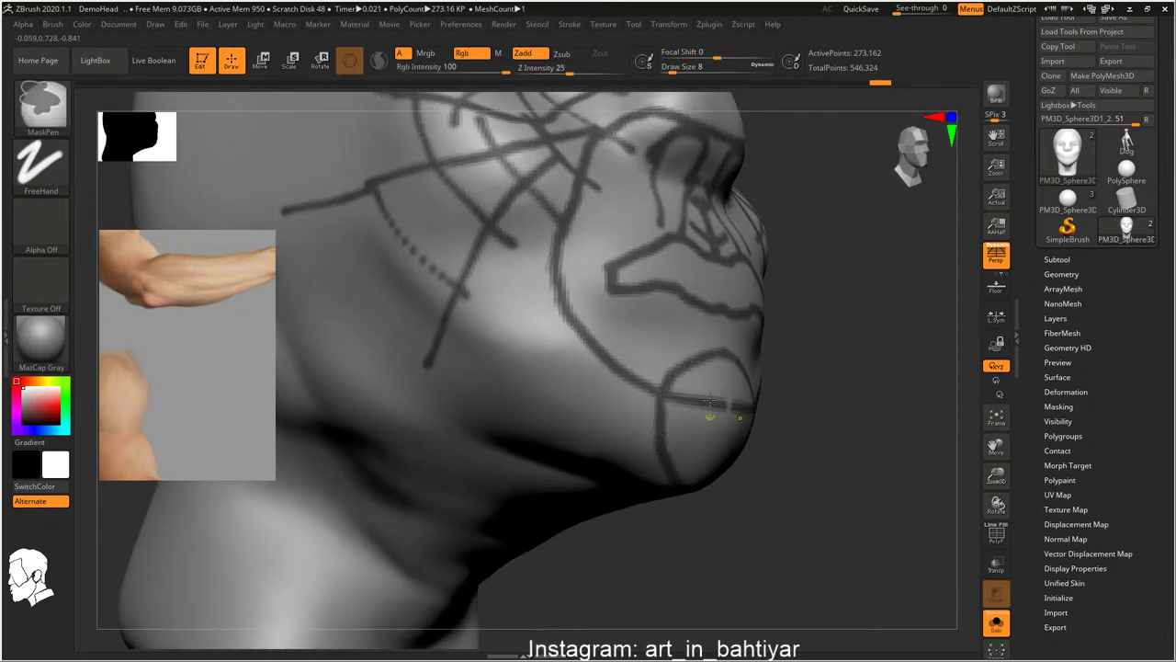
right_click_drag(671, 474, 689, 443, "shift")
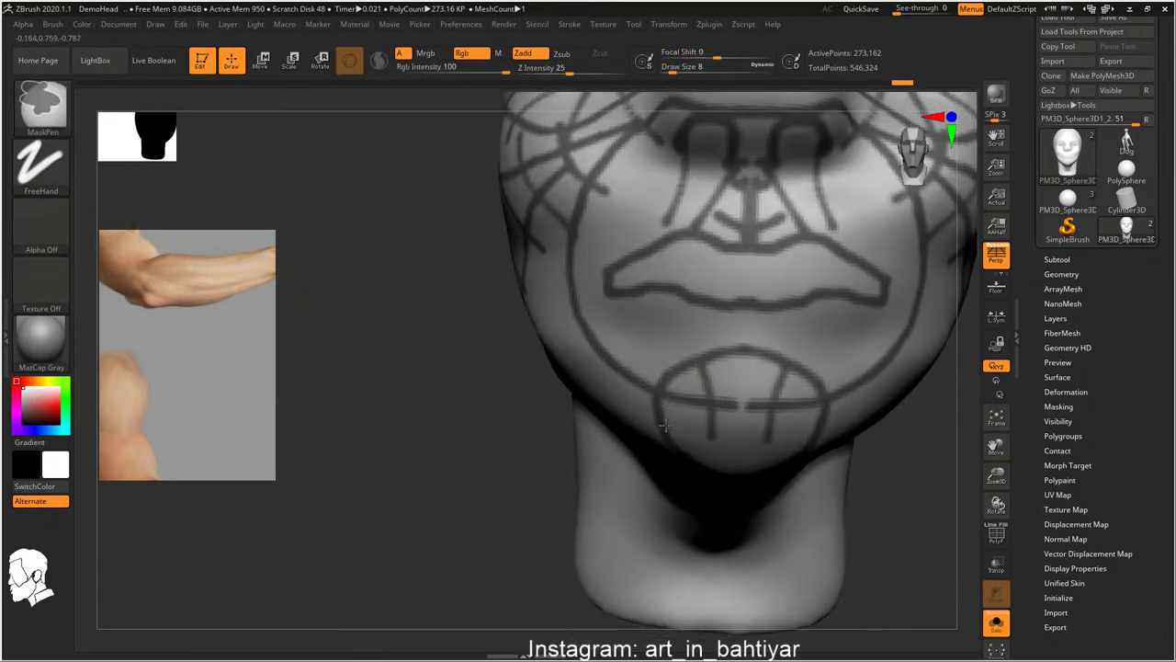
left_click_drag(688, 443, 787, 449, "ctrl")
right_click_drag(788, 449, 729, 334, "alt")
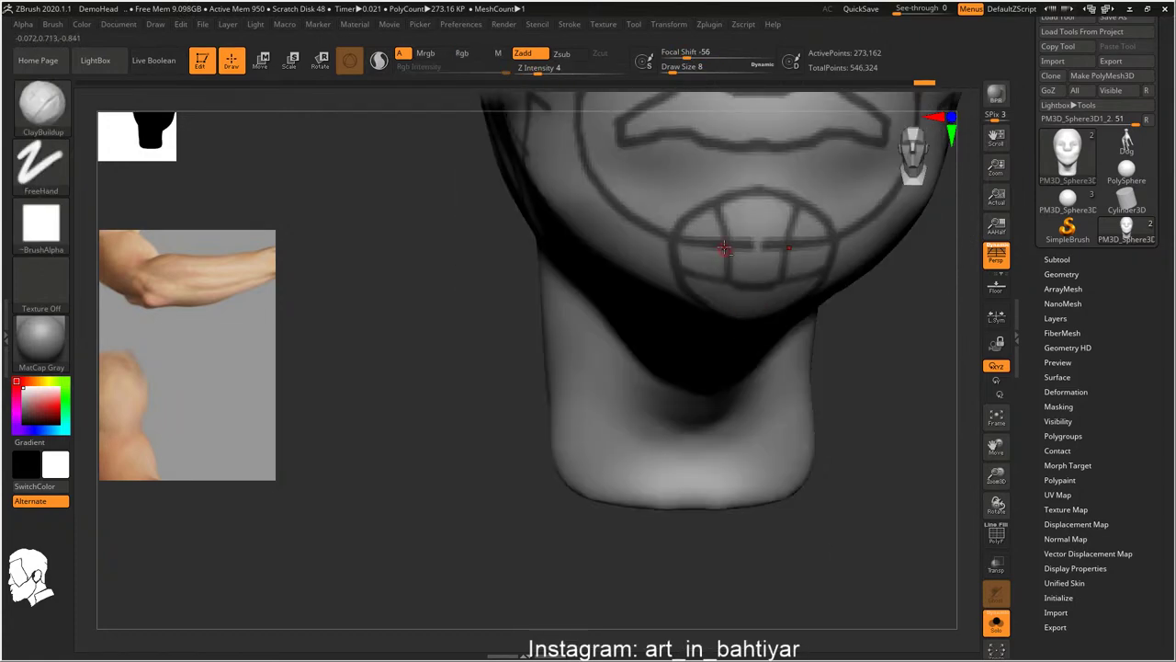
Clear all mask lines, leaving the head plain and recentred
right_click_drag(725, 248, 712, 281, "ctrl")
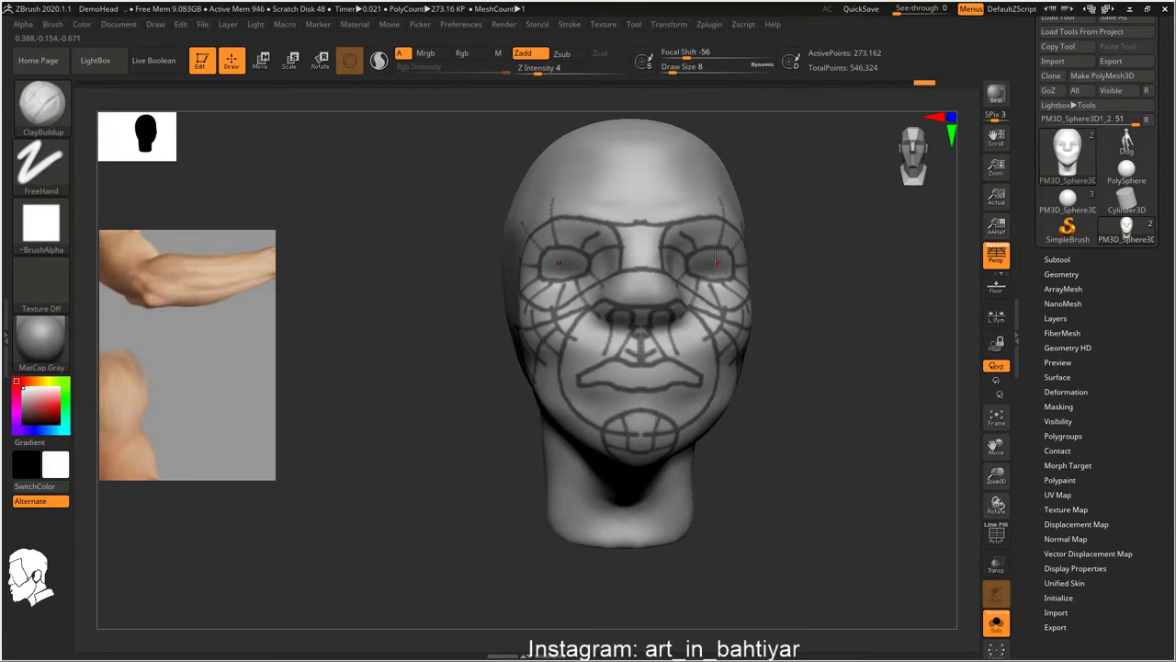
left_click_drag(817, 552, 781, 524, "ctrl")
mouse_move(723, 338)
right_mouse_down("alt")
mouse_move(703, 310)
mouse_move(917, 326)
right_mouse_up("alt")
Delete lower subdivisions and ZRemesh the head with Target Polygons Count 0.31117
left_click(1066, 273)
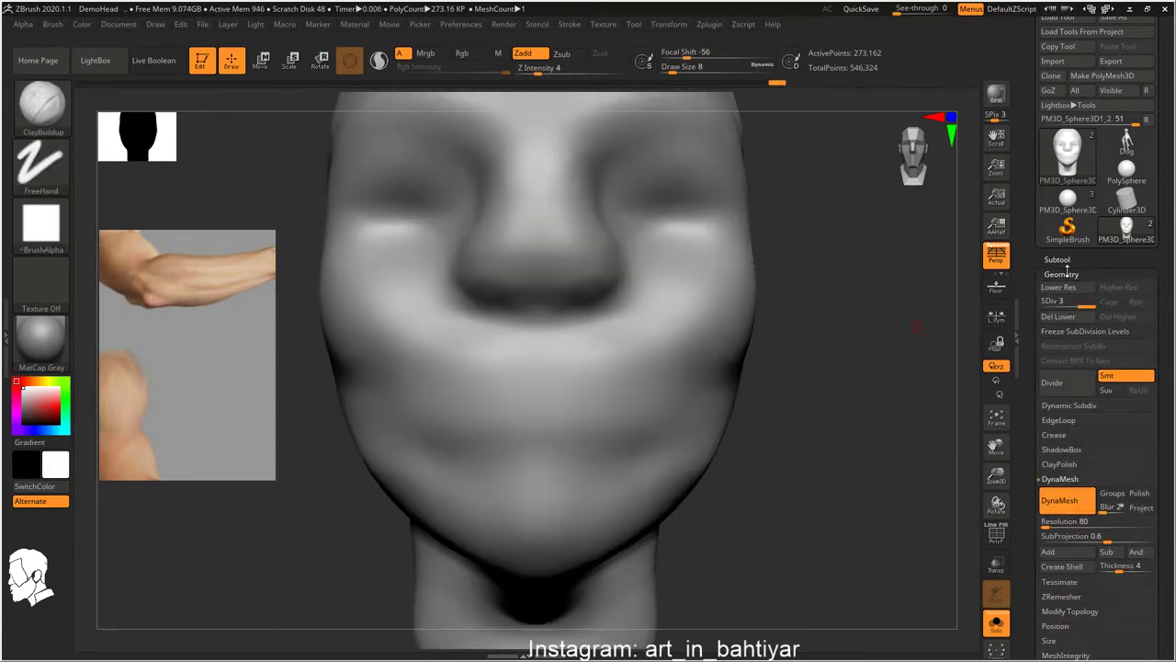
left_click(1071, 317)
left_click(1061, 596)
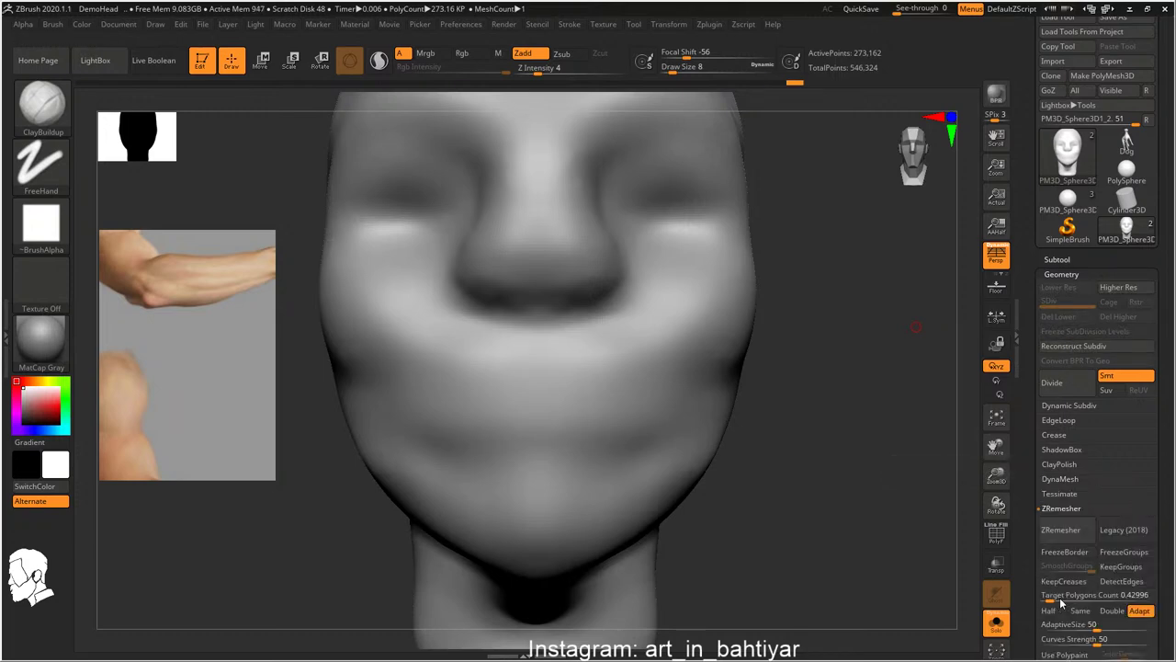
left_click_drag(1056, 596, 1047, 595)
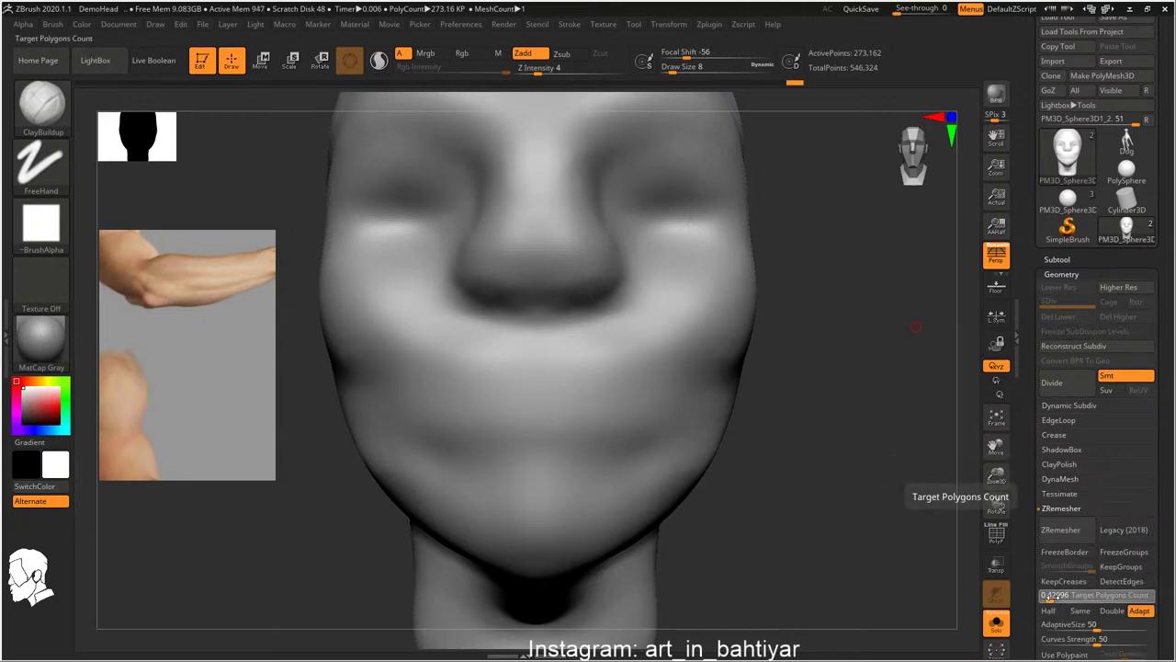
left_click(1062, 530)
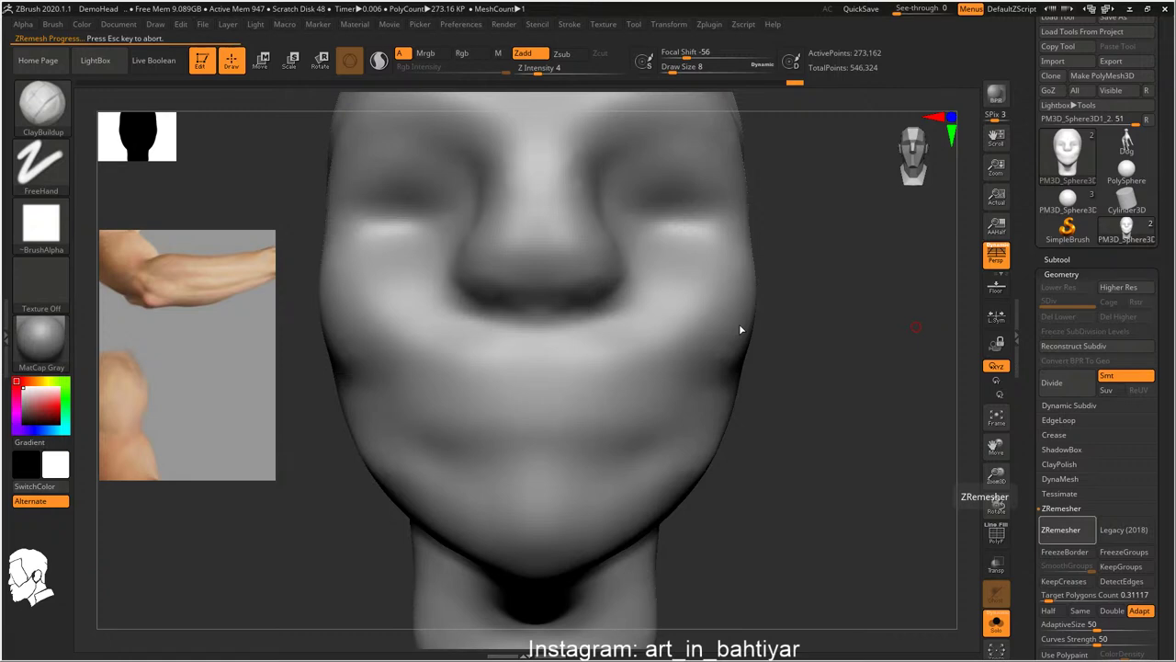
Frame and orbit the 740-point remeshed head and reduce the brush size to 49
key("super")
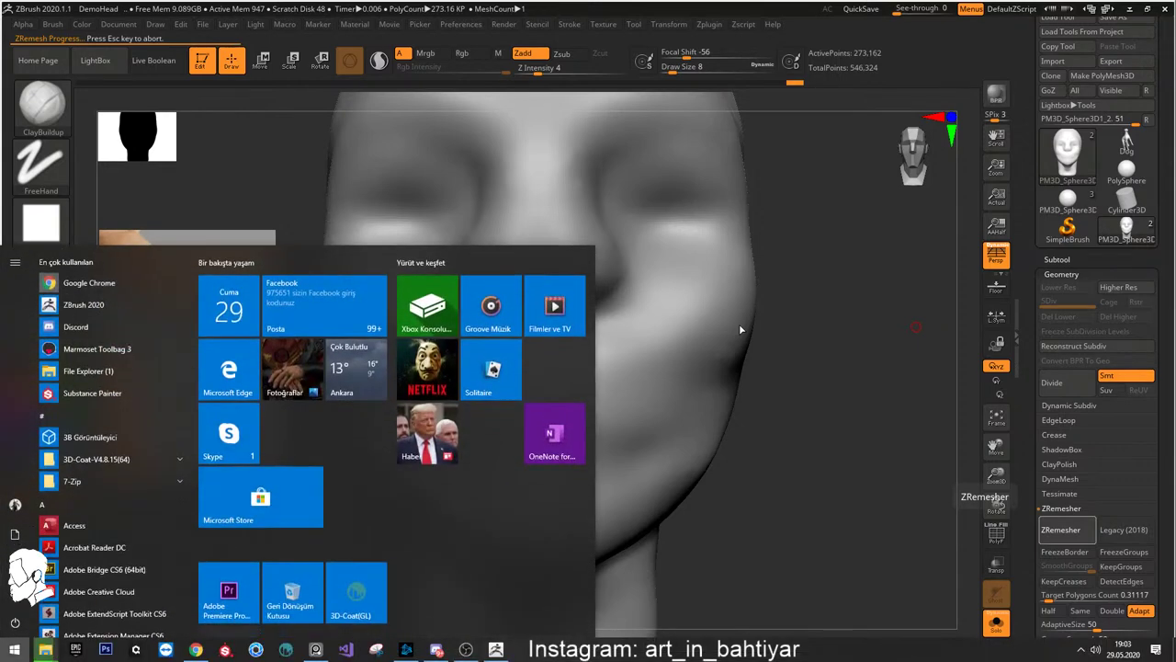
key("super")
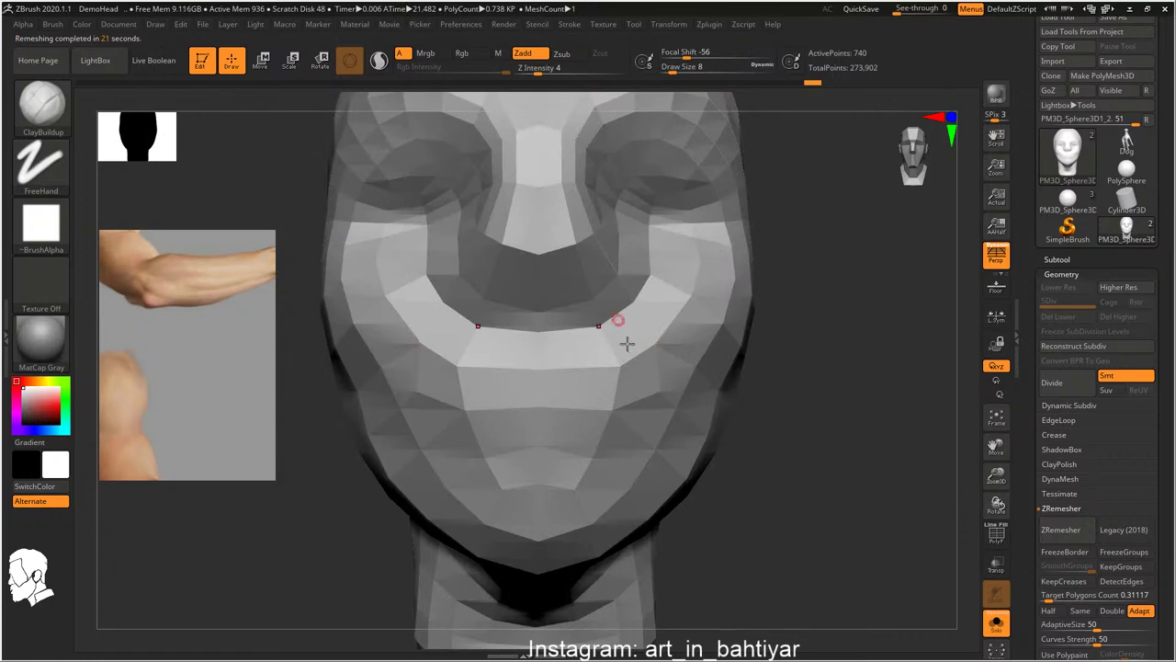
key("f")
mouse_move(626, 342)
left_mouse_down()
mouse_move(639, 263)
mouse_move(672, 281)
mouse_move(619, 218)
mouse_move(630, 223)
left_mouse_up()
key("s")
left_click_drag(708, 184, 662, 271, "alt")
key("shift")
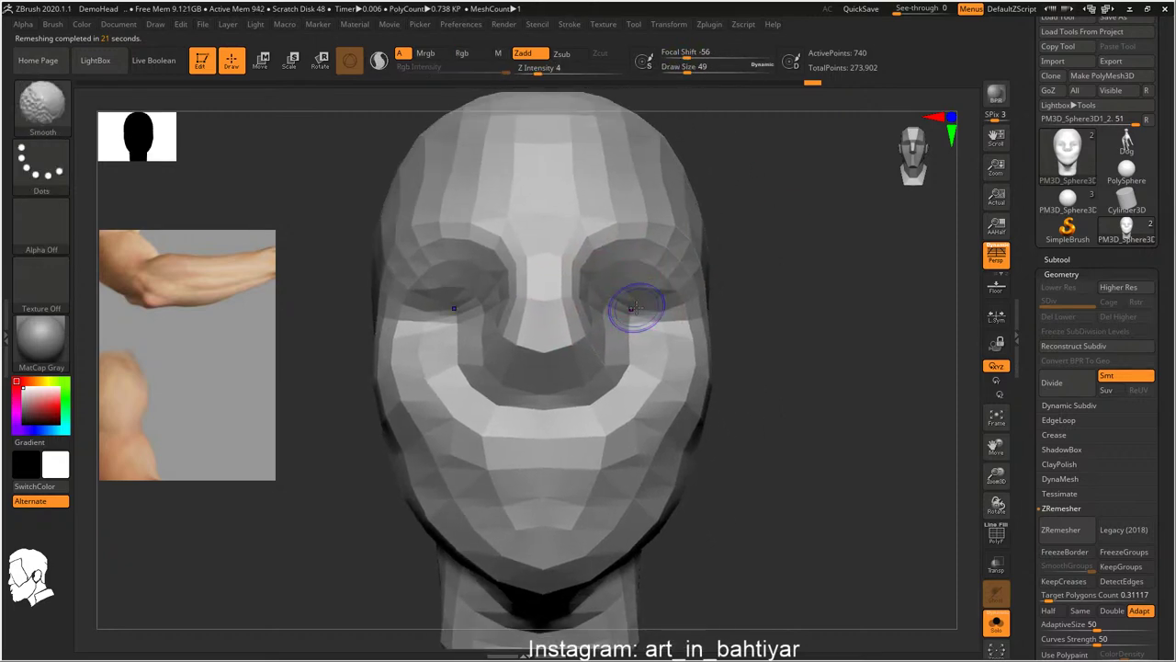
left_click_drag(918, 312, 941, 305, "alt")
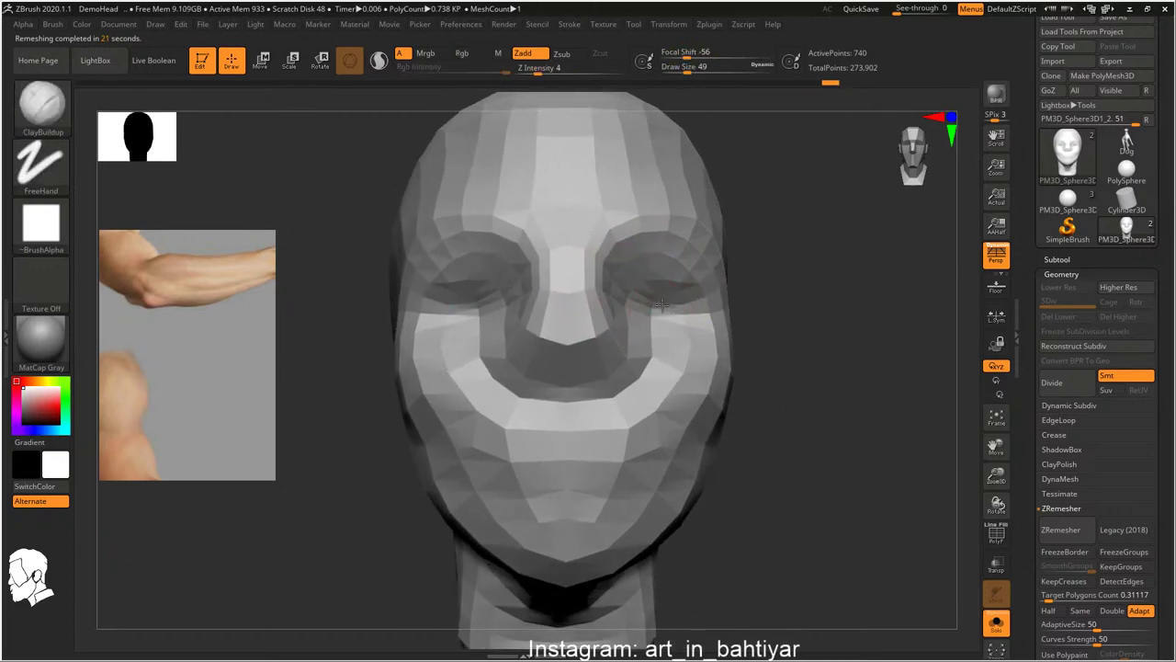
left_click(1056, 259)
Select PM3D_Sphere3D1_1 and bake Surface Noise at scale about 22.3 into its mesh
left_click(1103, 301)
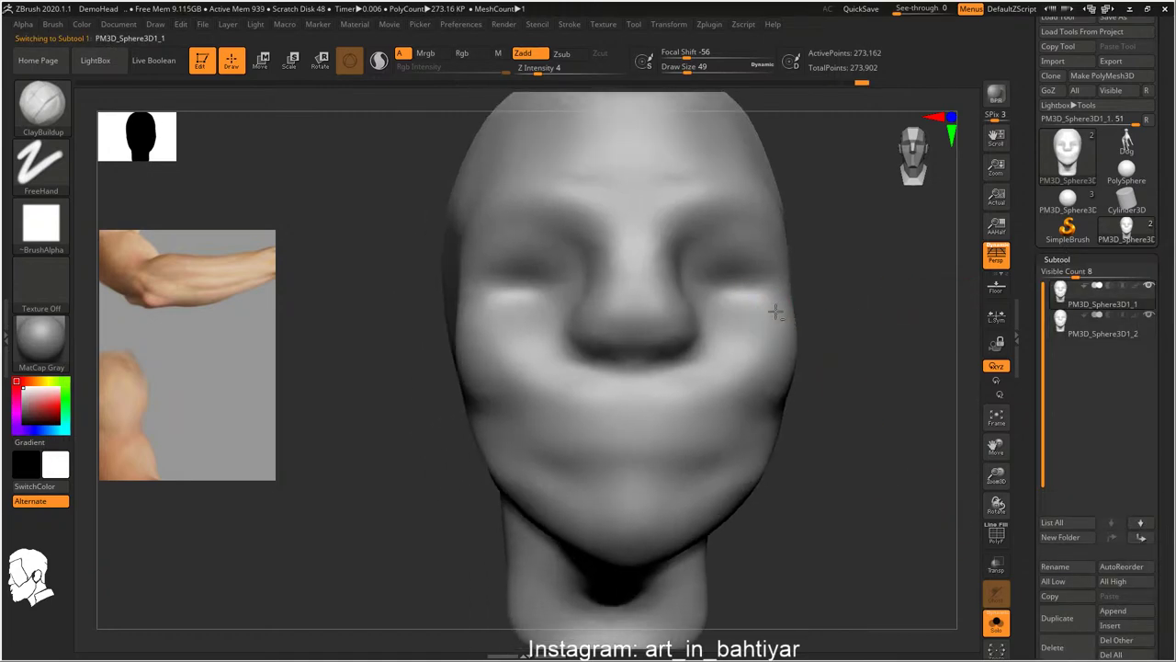
right_click_drag(776, 313, 708, 276)
left_click(1056, 259)
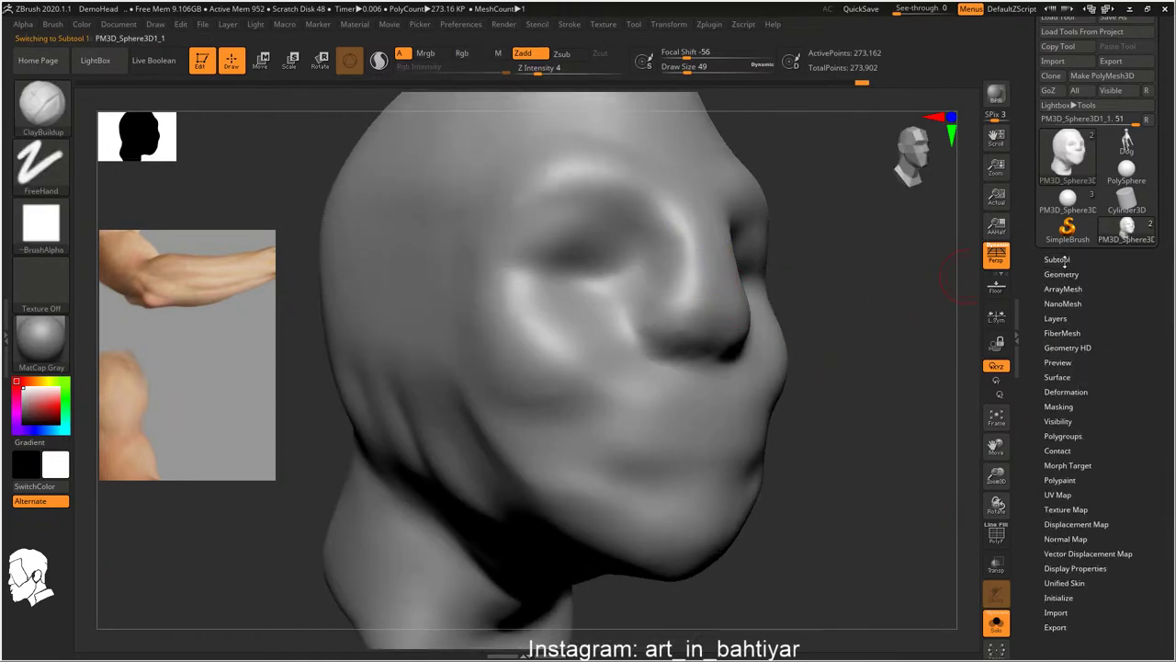
left_click(1057, 377)
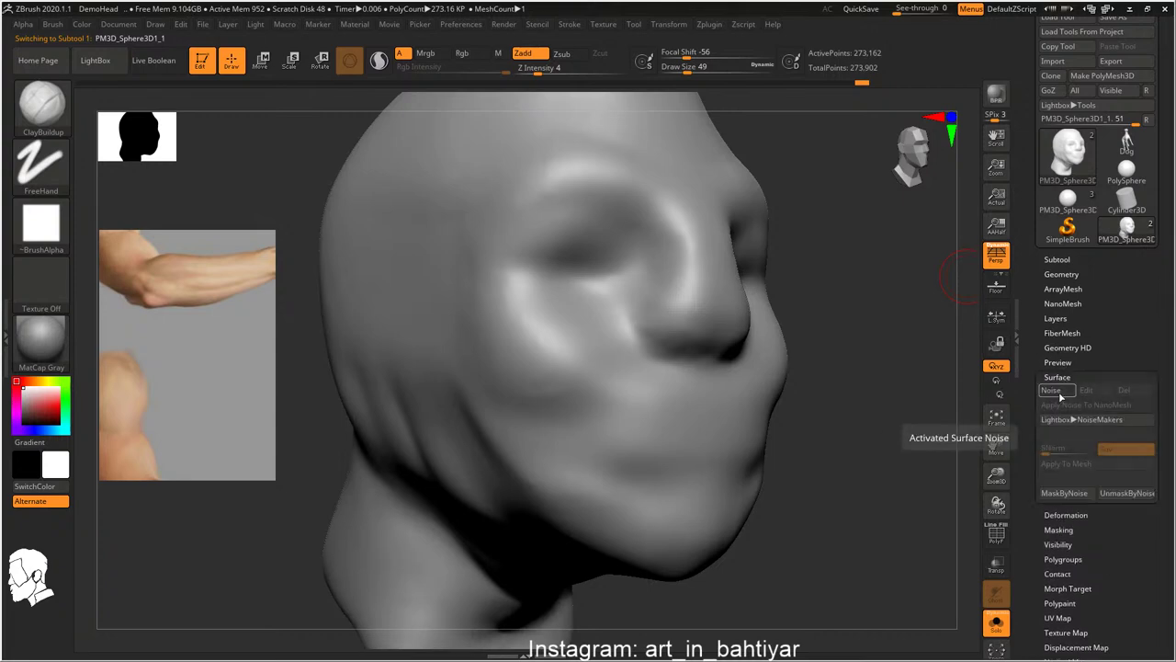
left_click(1059, 395)
scroll(825, 440, "up", 5)
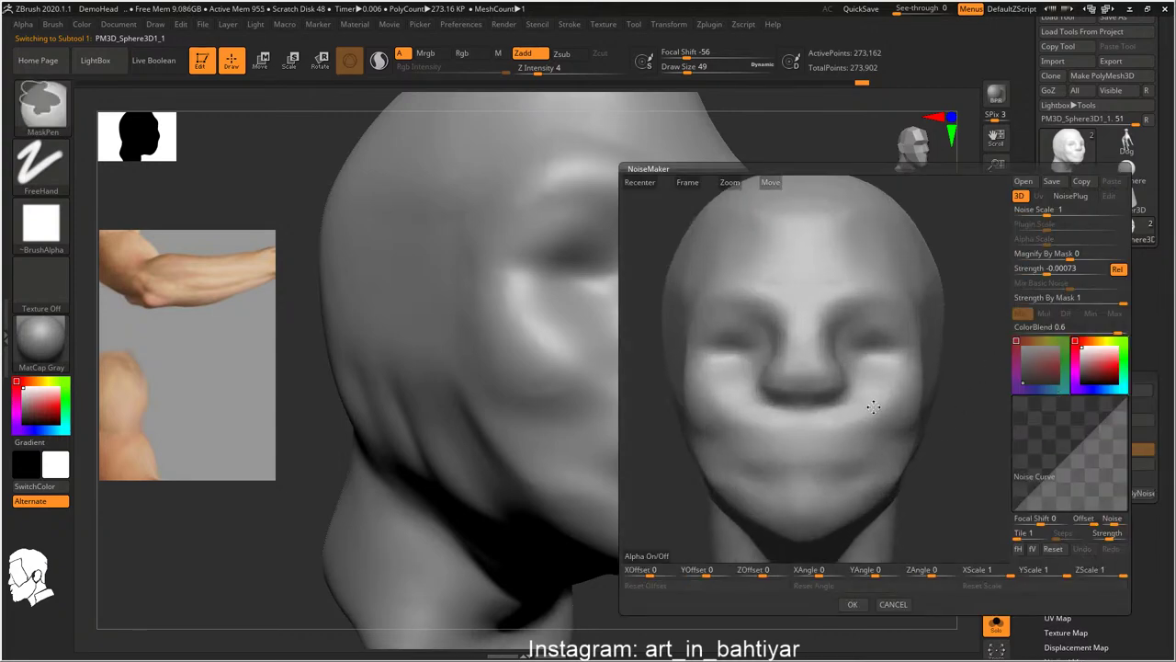
left_click_drag(1047, 210, 1082, 210)
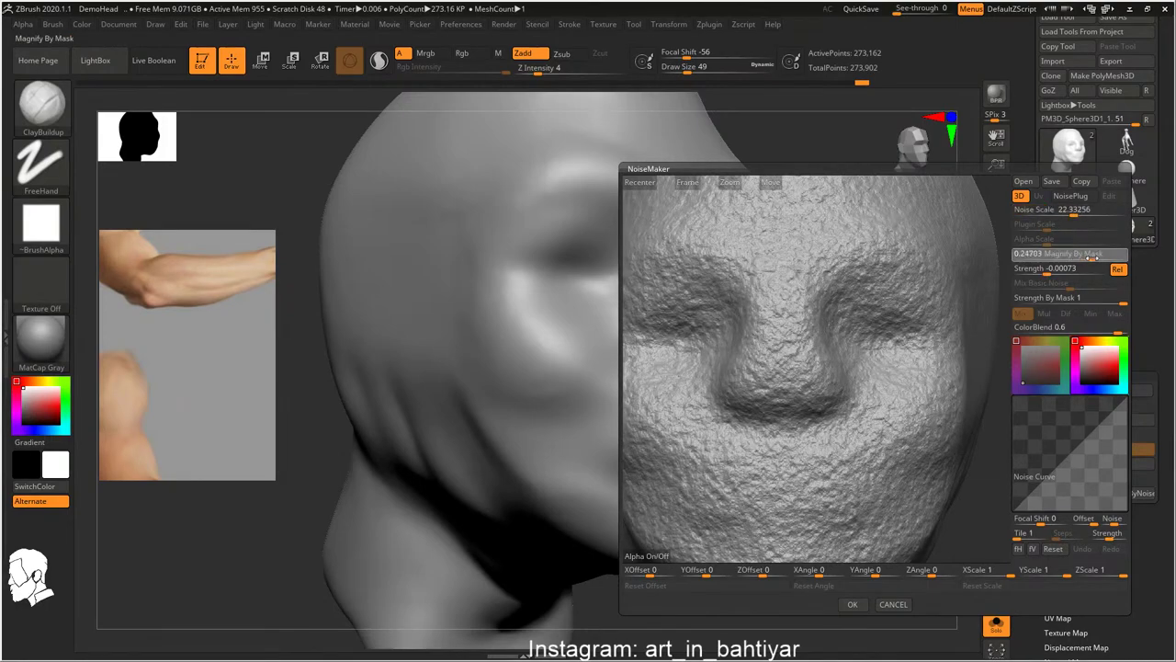
left_click(854, 605)
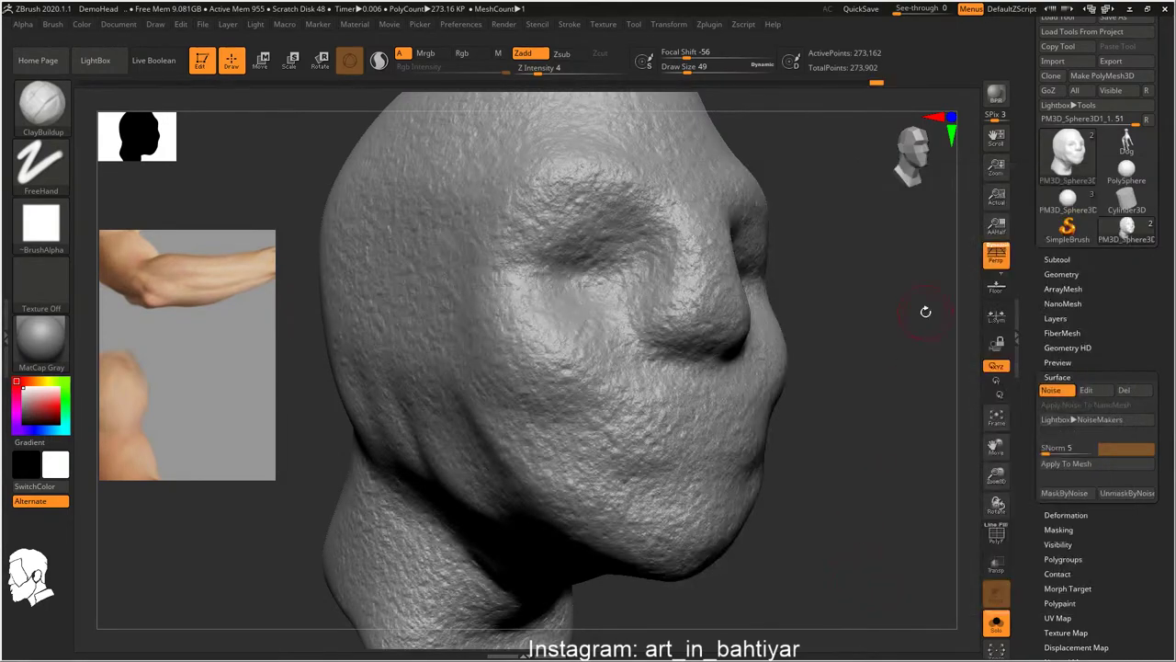
left_click(1068, 466)
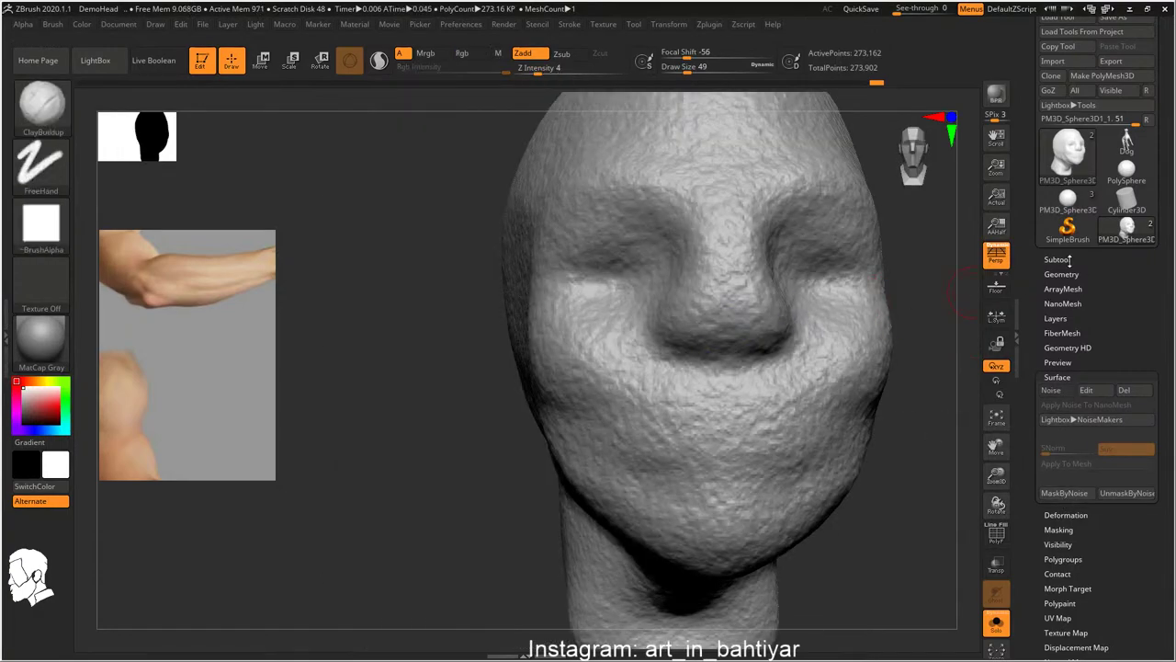
Select the low-poly PM3D_Sphere3D1_2 subtool and zoom and pan so the whole head fits
left_click(1057, 259)
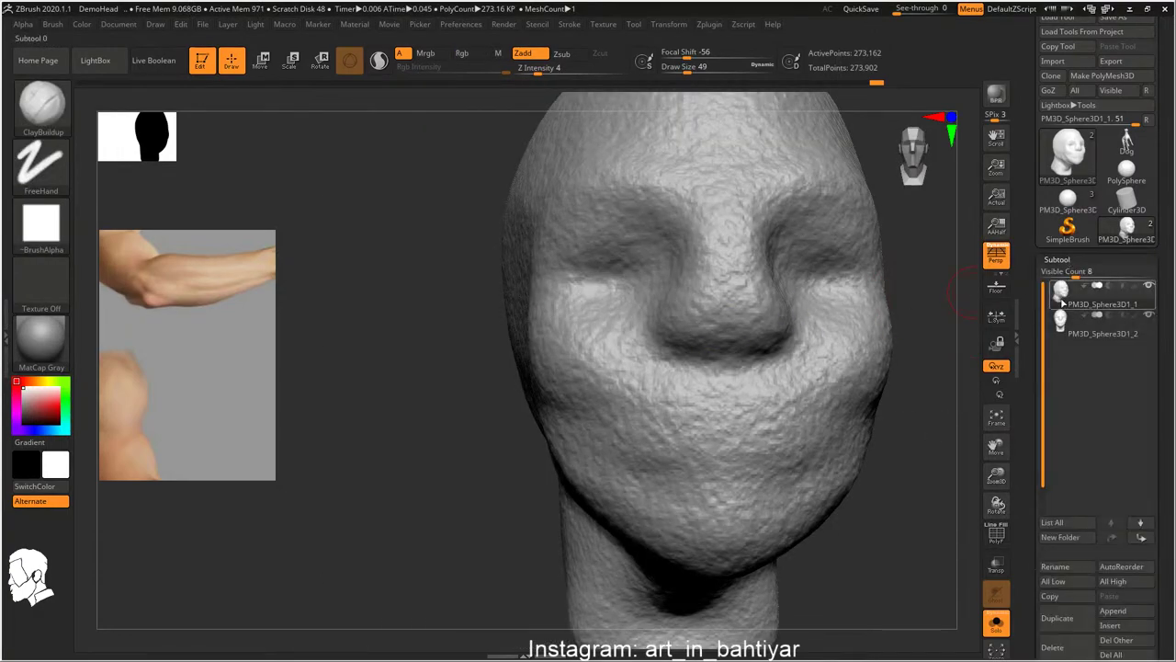
left_click(1060, 329)
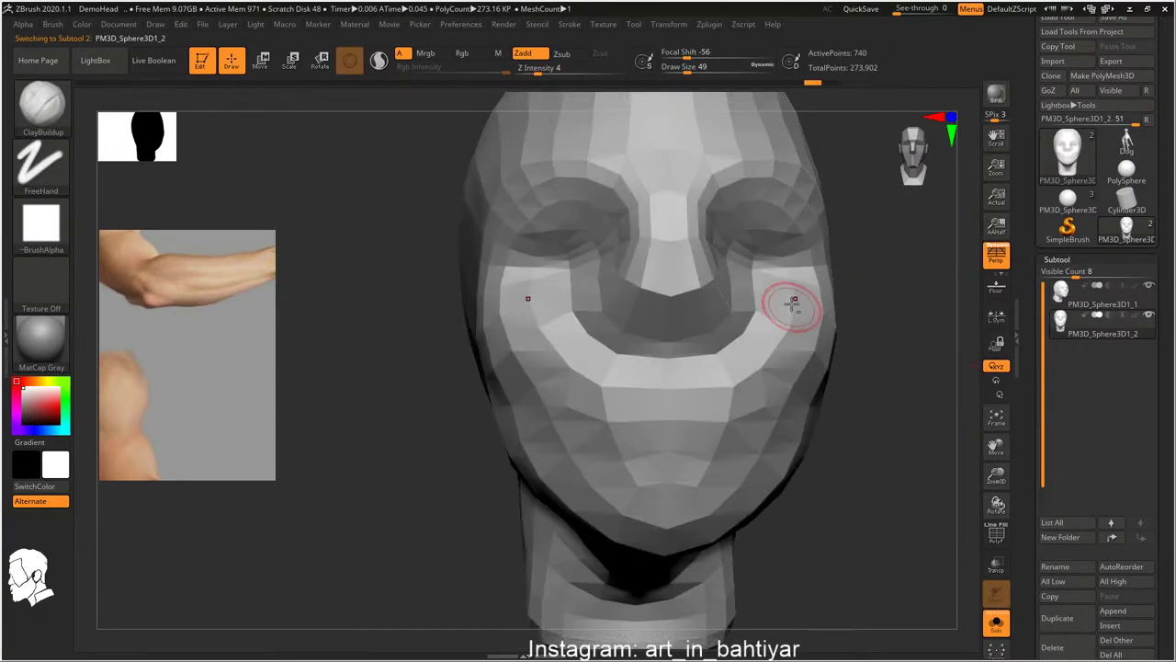
mouse_move(793, 302)
right_mouse_down("ctrl")
mouse_move(677, 263)
mouse_move(688, 241)
mouse_move(695, 270)
mouse_move(634, 312)
mouse_move(588, 304)
mouse_move(643, 283)
mouse_move(661, 323)
right_mouse_up("ctrl")
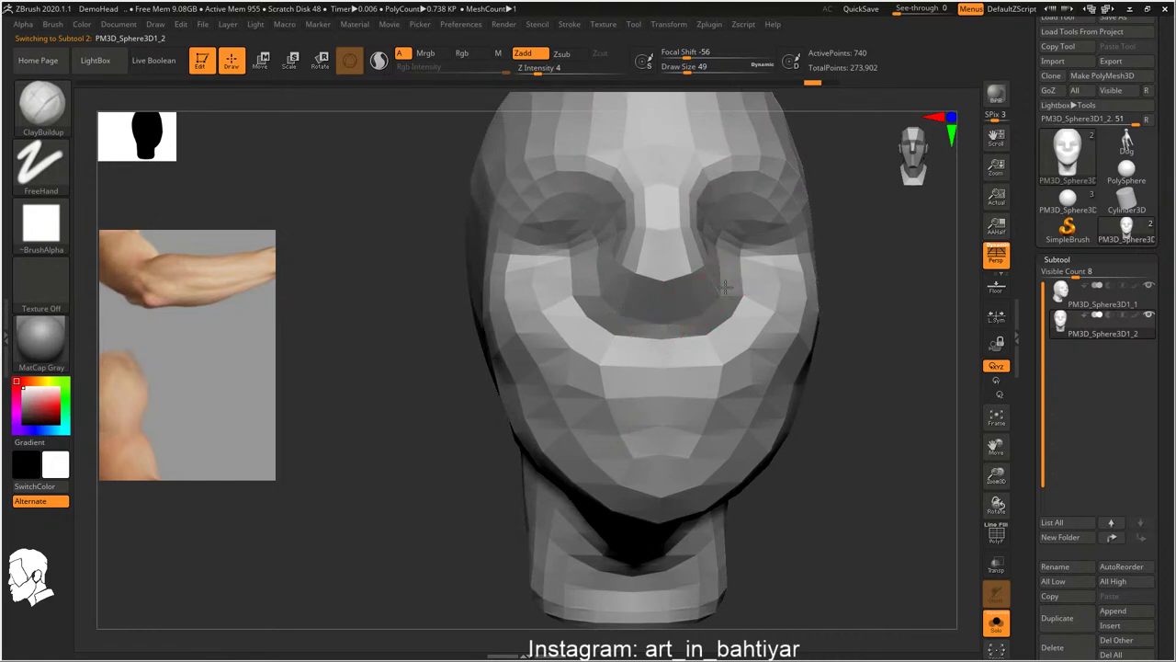
right_click_drag(725, 288, 663, 349, "ctrl")
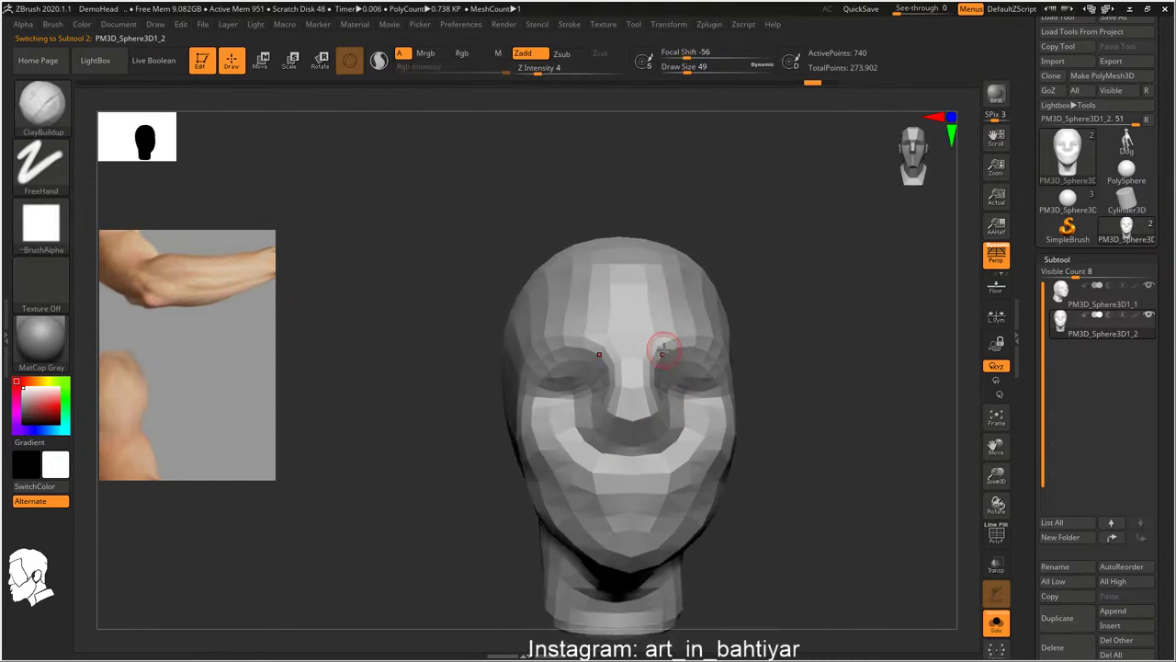
mouse_move(663, 350)
right_mouse_down("alt")
mouse_move(693, 274)
mouse_move(787, 273)
right_mouse_up("alt")
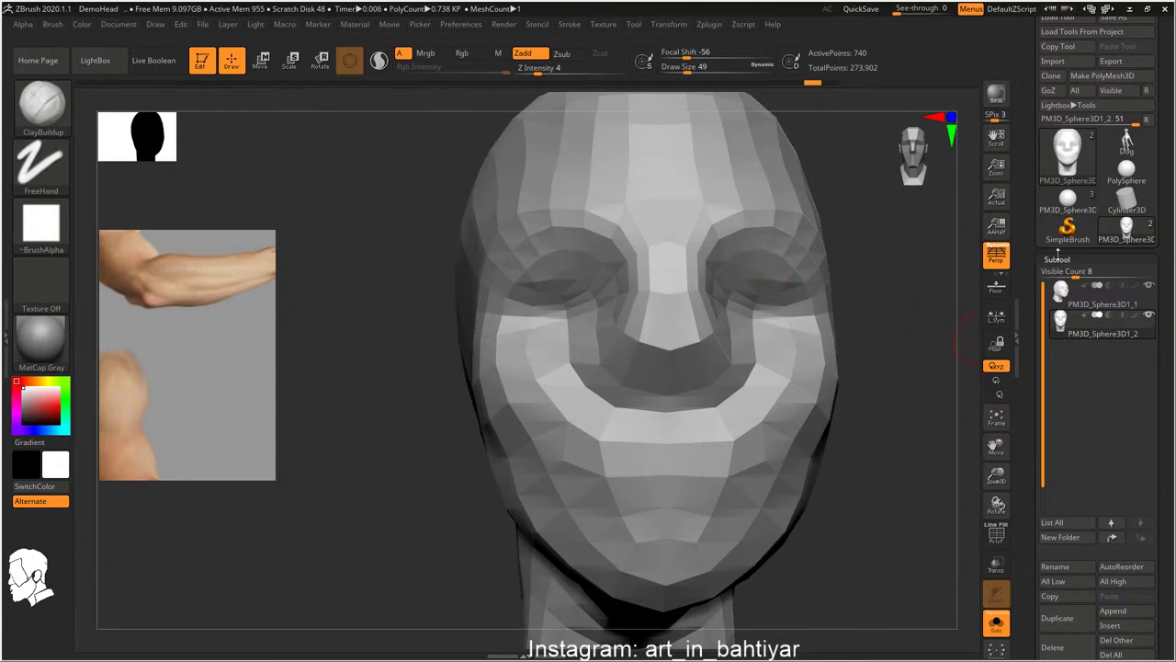
Expand the UV Map settings for the low-poly head and orbit it back to front view
left_click(1059, 259)
scroll(1047, 221, "down", 5)
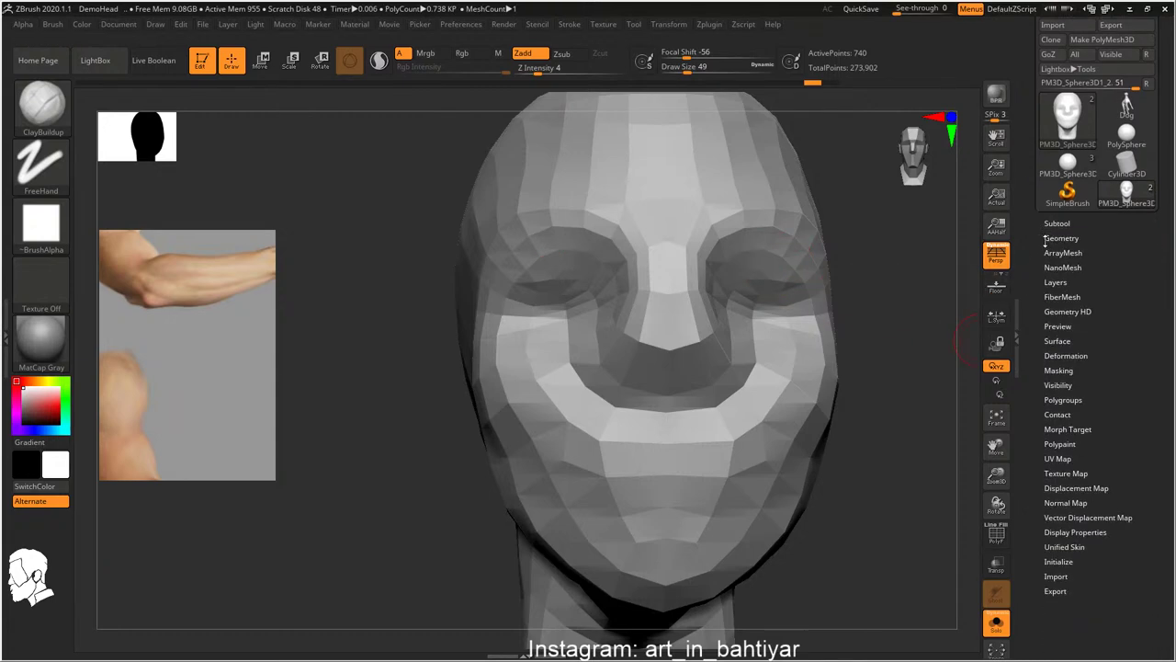
left_click(1055, 336)
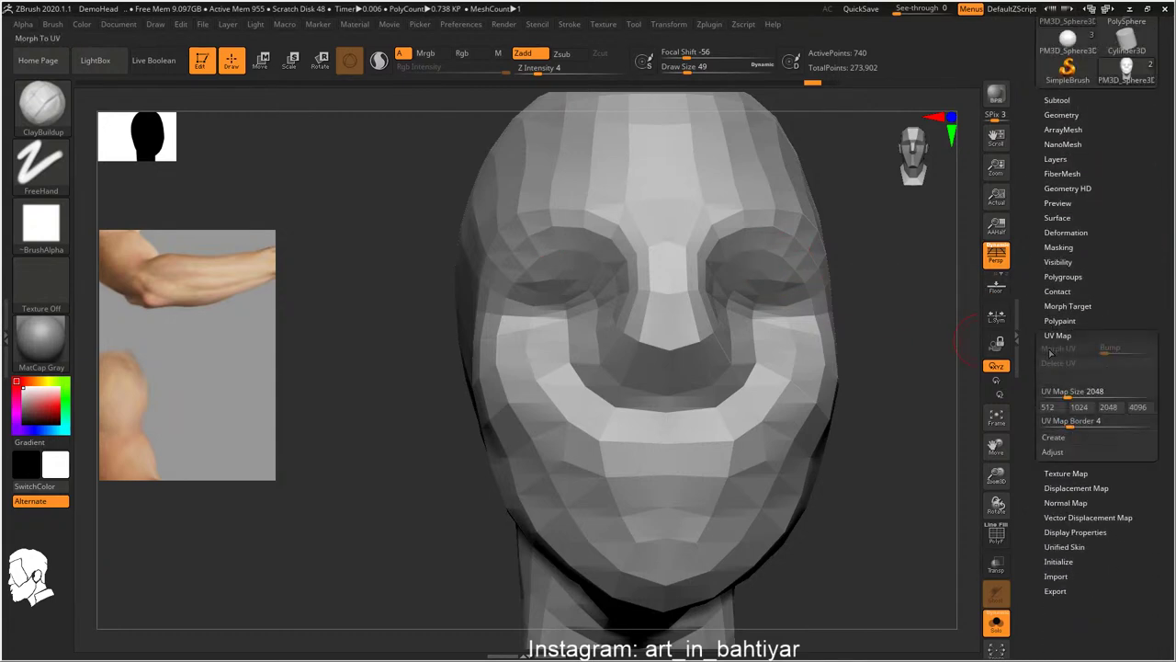
mouse_move(817, 274)
right_mouse_down("alt")
mouse_move(662, 274)
mouse_move(714, 255)
mouse_move(722, 260)
mouse_move(683, 288)
mouse_move(662, 202)
right_mouse_up("alt")
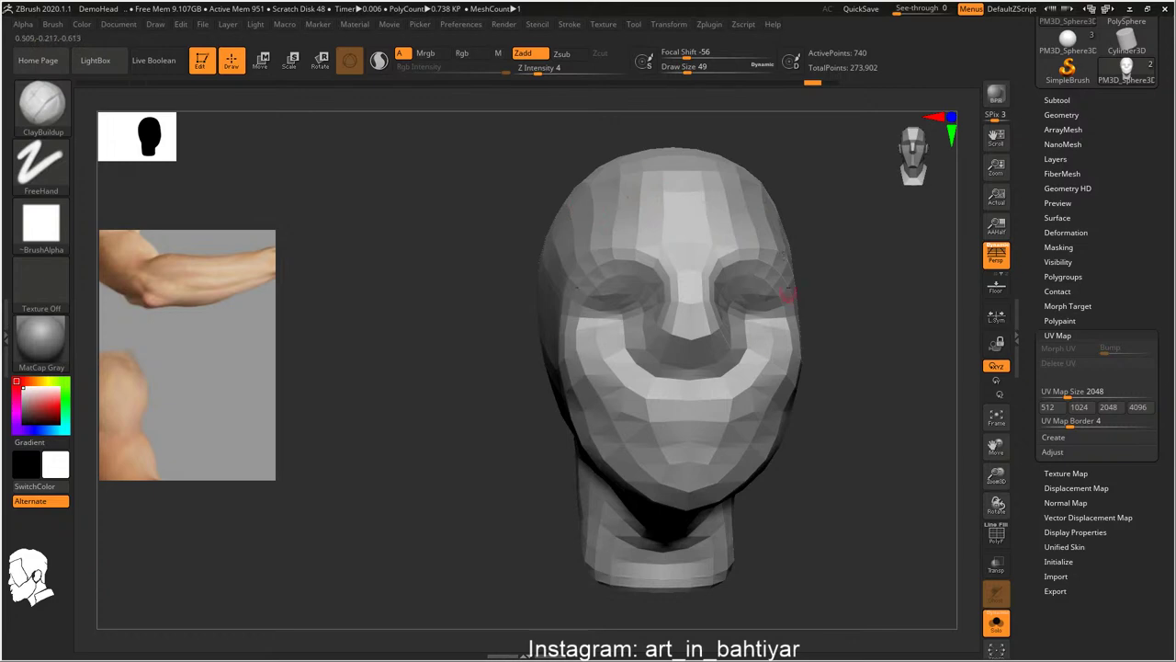
mouse_move(786, 281)
right_mouse_down("alt")
mouse_move(649, 283)
mouse_move(693, 242)
mouse_move(680, 267)
mouse_move(524, 221)
right_mouse_up("alt")
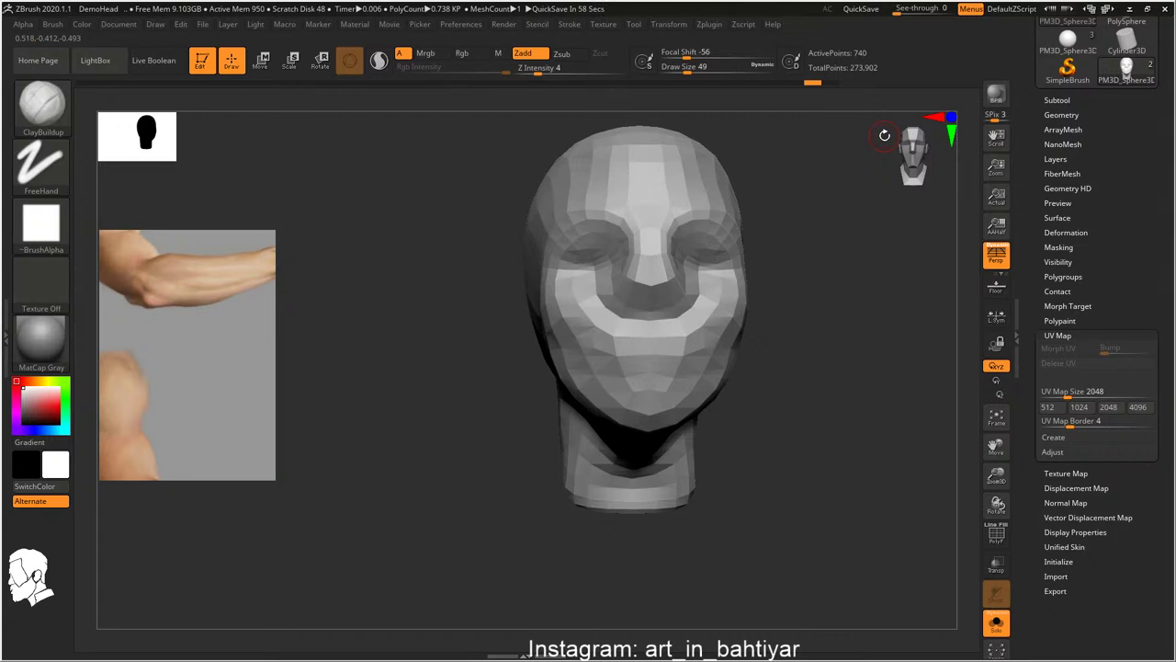
Briefly view PM3D_Sphere3D1_1, then reselect the low-poly PM3D_Sphere3D1_2 subtool
left_click(1068, 103)
left_click(1098, 140)
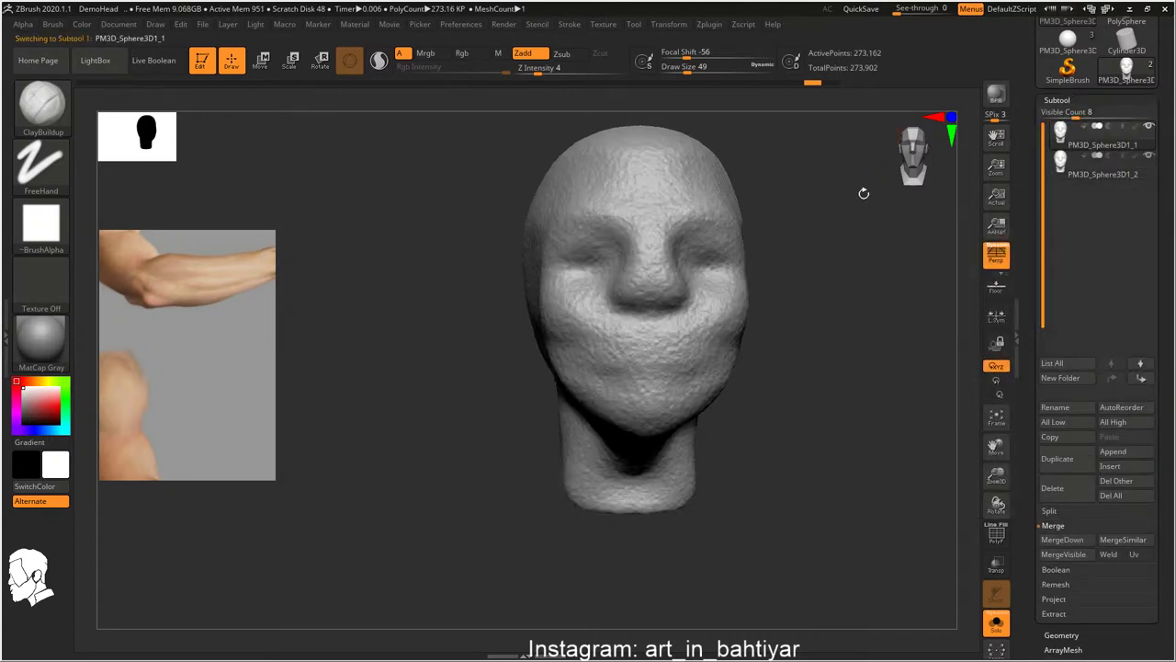
right_click_drag(611, 264, 637, 236)
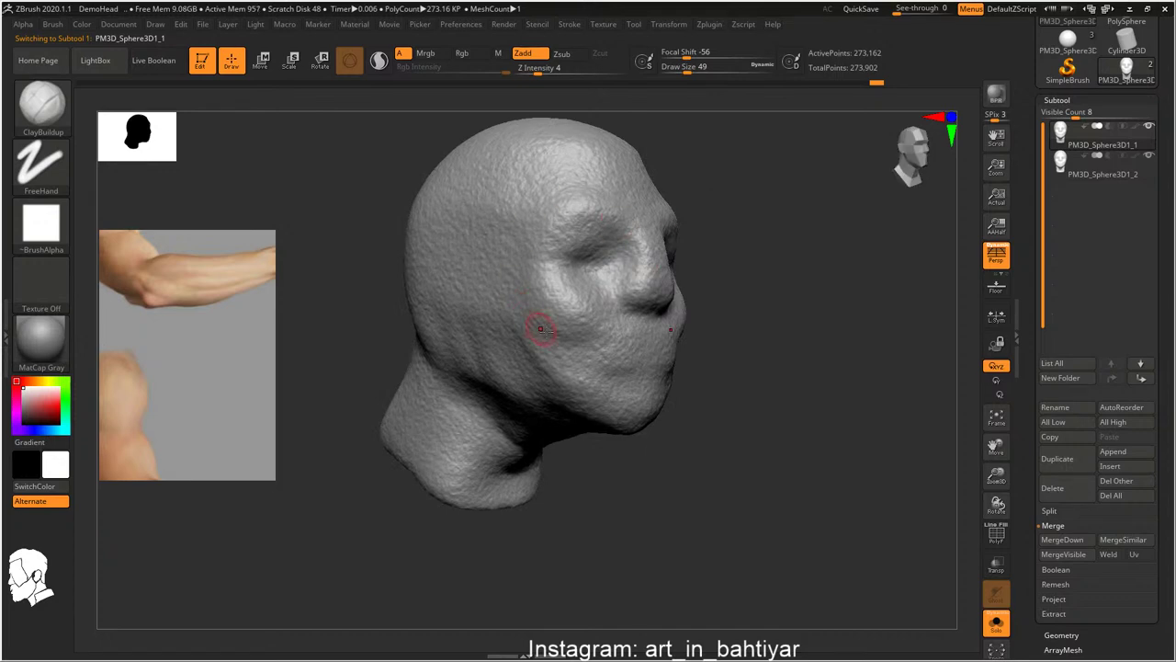
right_click_drag(535, 332, 958, 188)
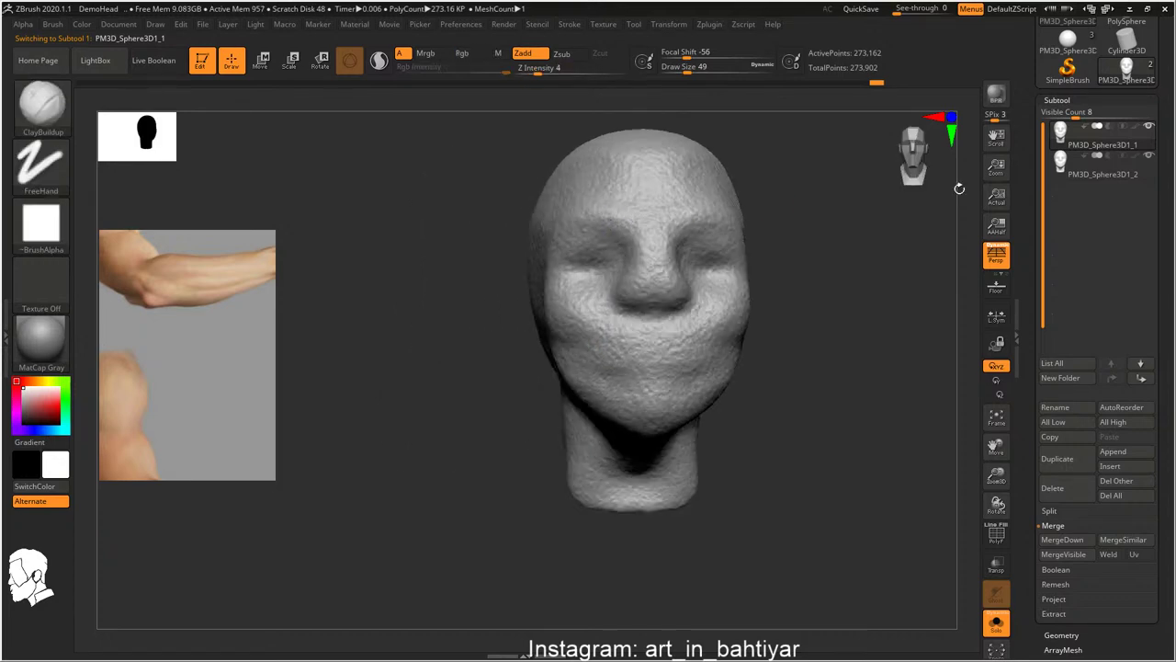
left_click(1060, 161)
scroll(709, 237, "up", 3)
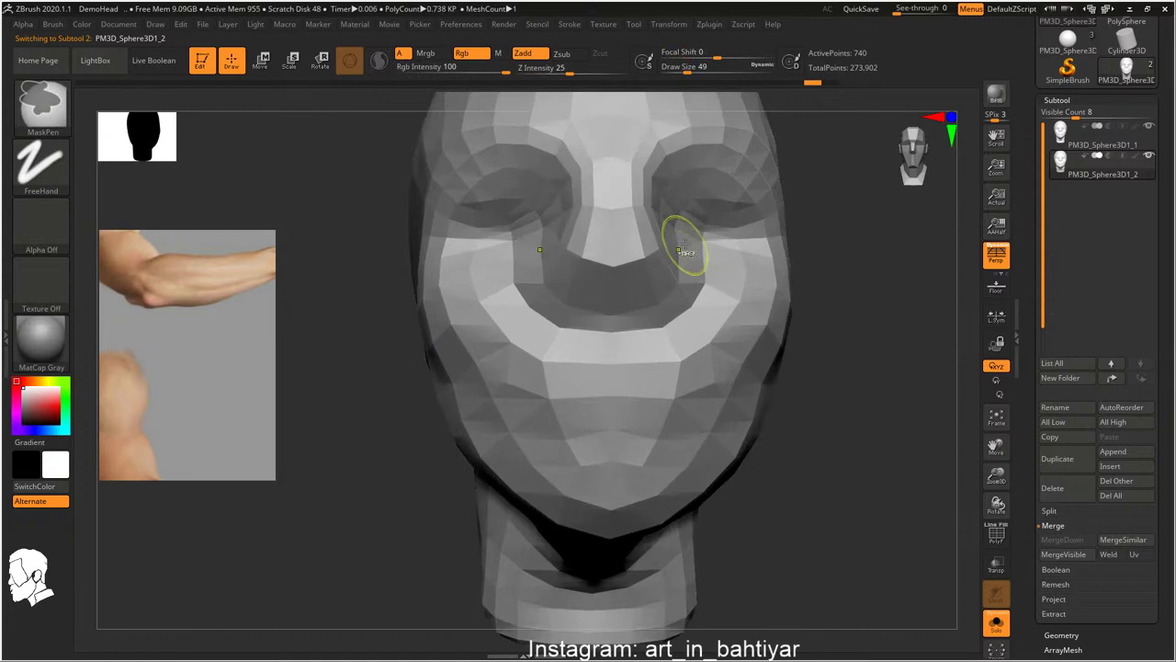
scroll(709, 246, "up", 3)
scroll(703, 238, "down", 5)
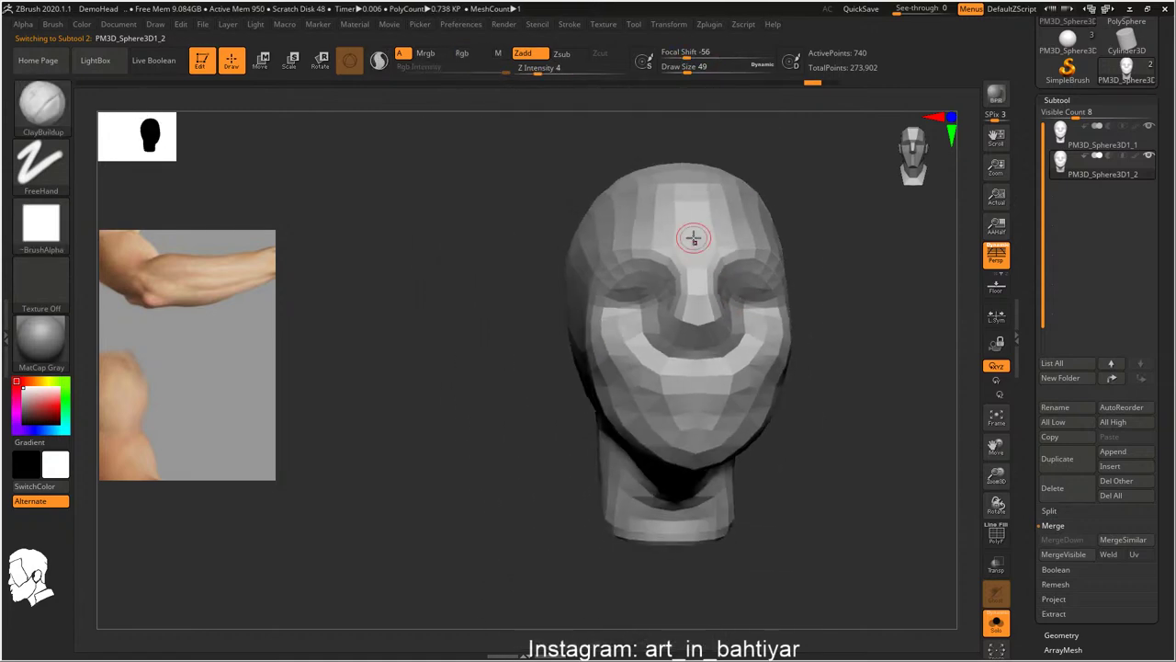
Orbit the 740-point low-poly head to inspect its chin, sides and top
mouse_move(693, 237)
right_mouse_down("alt")
mouse_move(661, 220)
mouse_move(603, 233)
mouse_move(682, 210)
right_mouse_up("alt")
right_click_drag(707, 161, 807, 87)
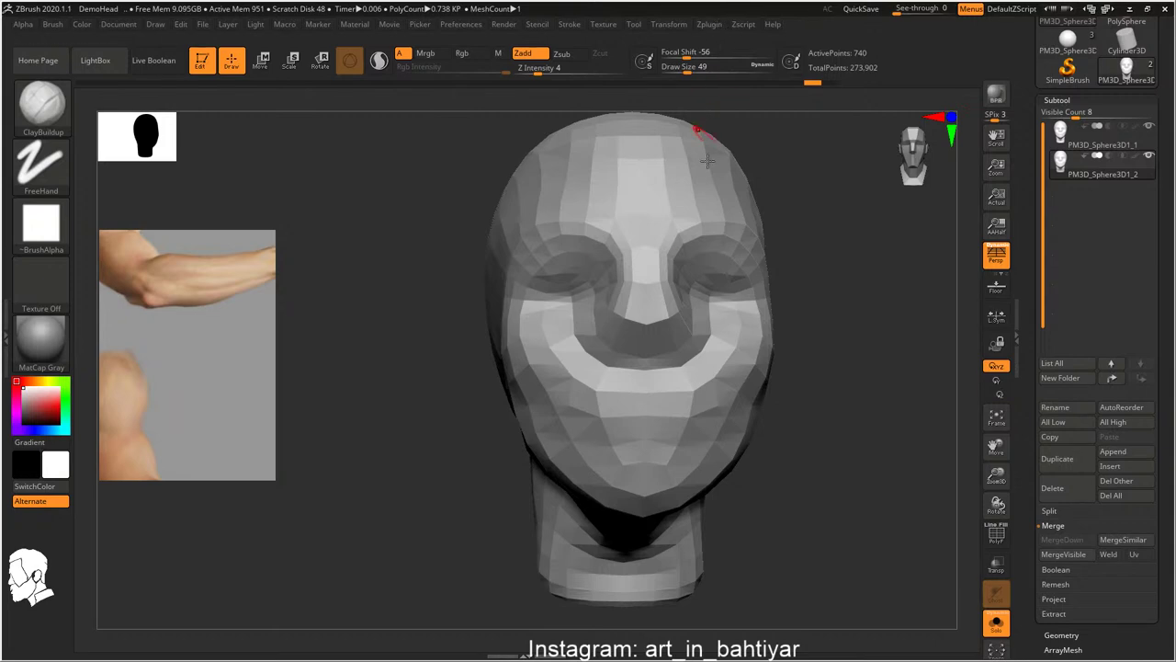
mouse_move(708, 160)
right_mouse_down()
mouse_move(695, 204)
mouse_move(781, 189)
mouse_move(674, 211)
mouse_move(683, 249)
right_mouse_up()
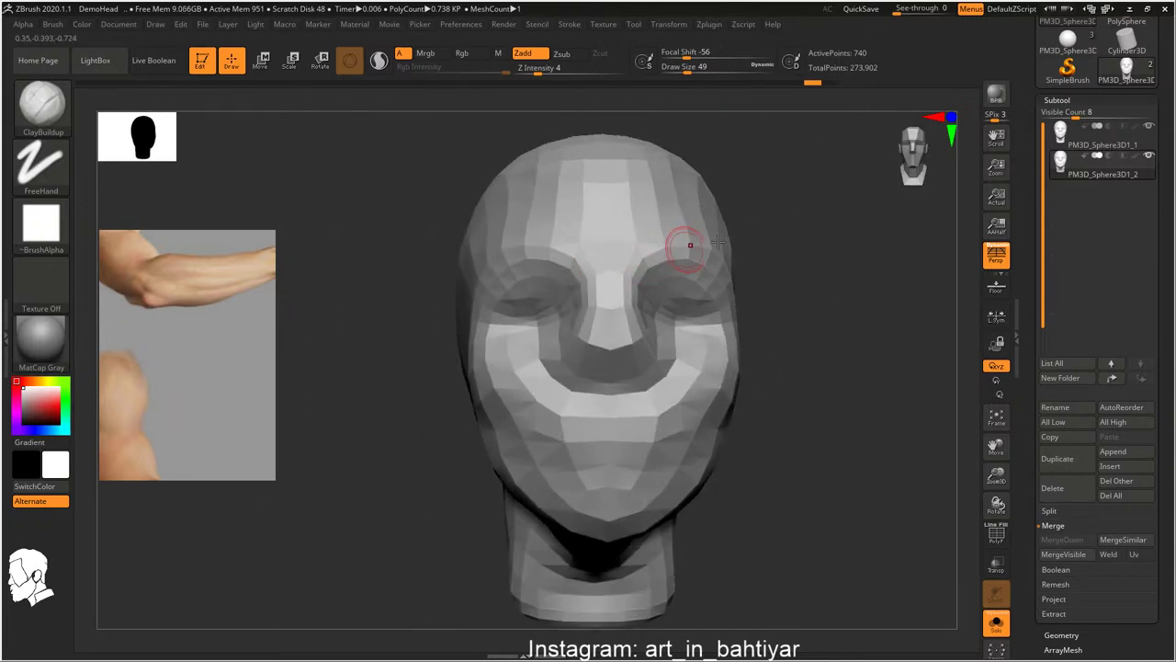
left_click(707, 24)
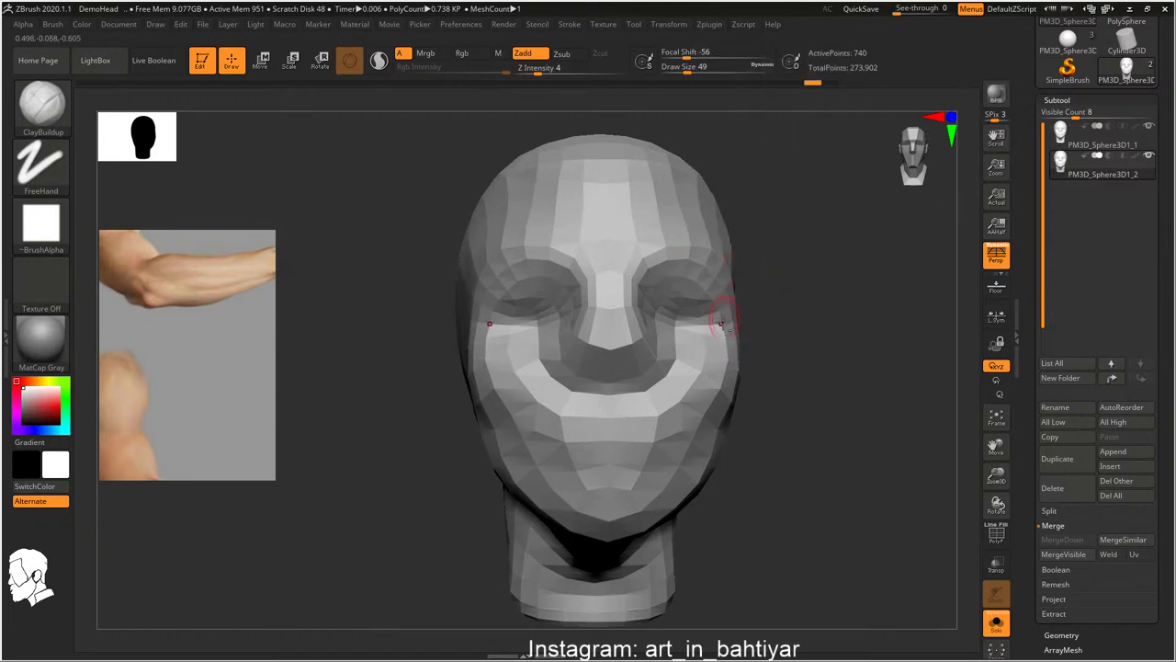
mouse_move(714, 315)
right_mouse_down()
mouse_move(729, 263)
mouse_move(790, 257)
mouse_move(714, 246)
right_mouse_up()
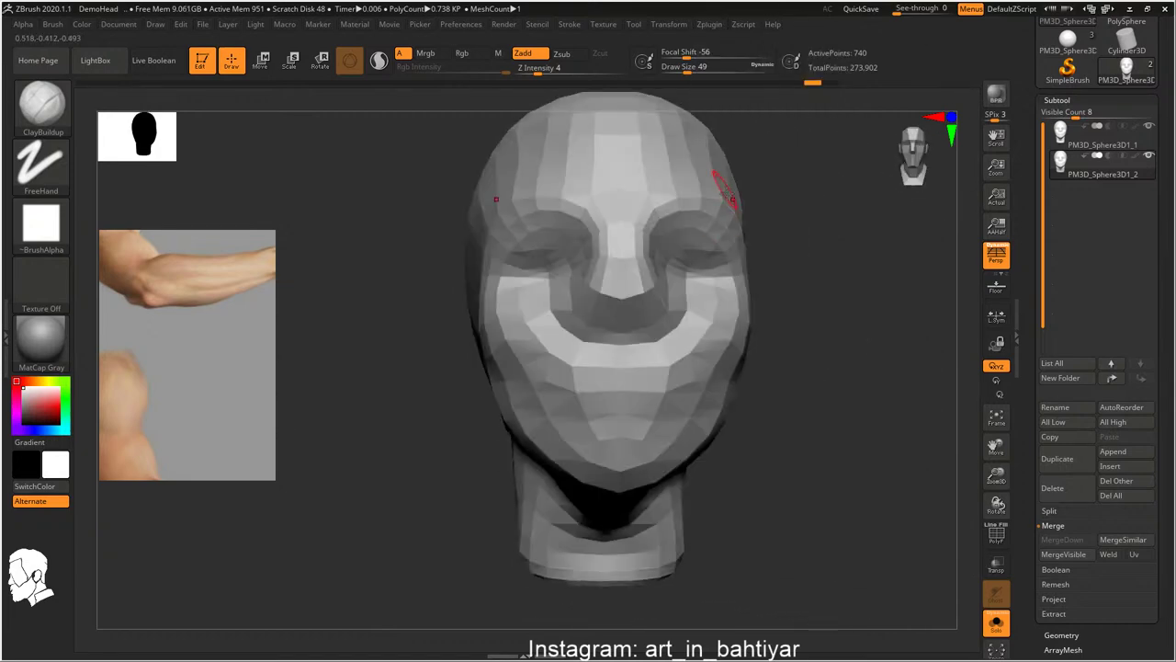
right_click_drag(722, 197, 735, 225)
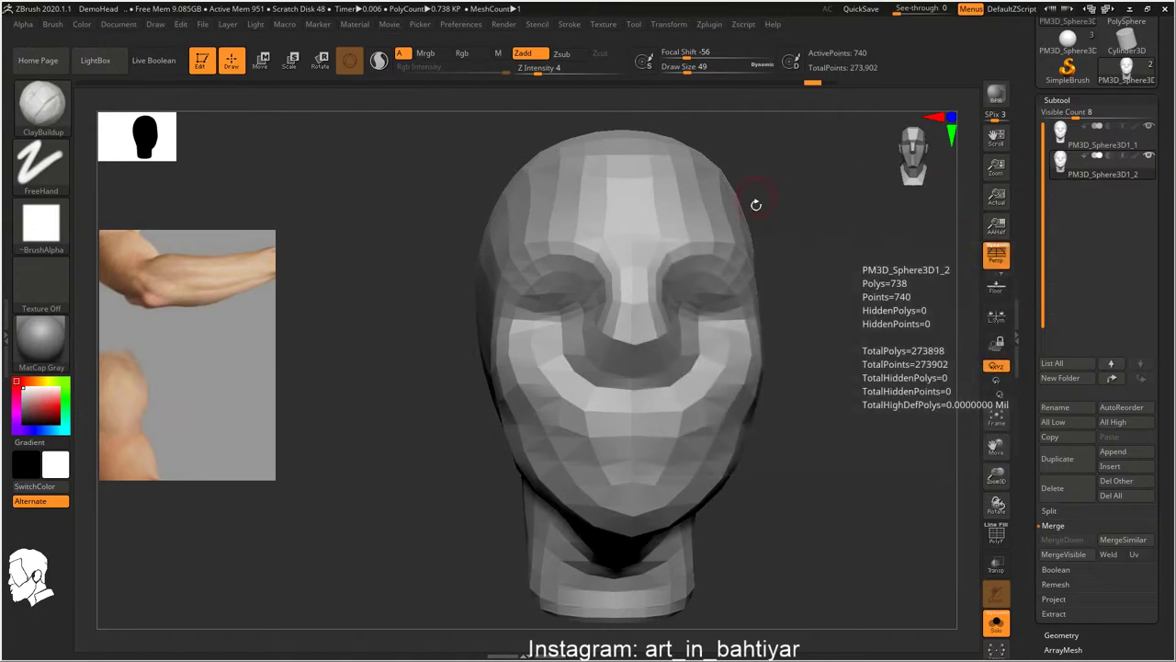
left_click_drag(756, 210, 724, 310)
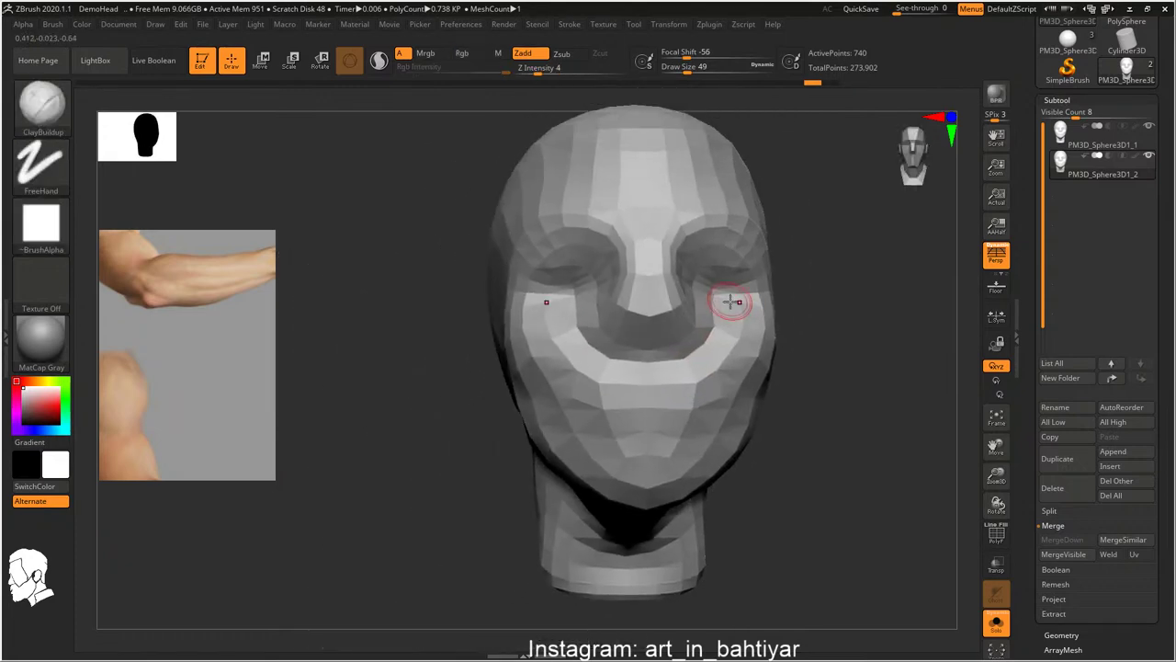
right_click_drag(708, 309, 781, 275)
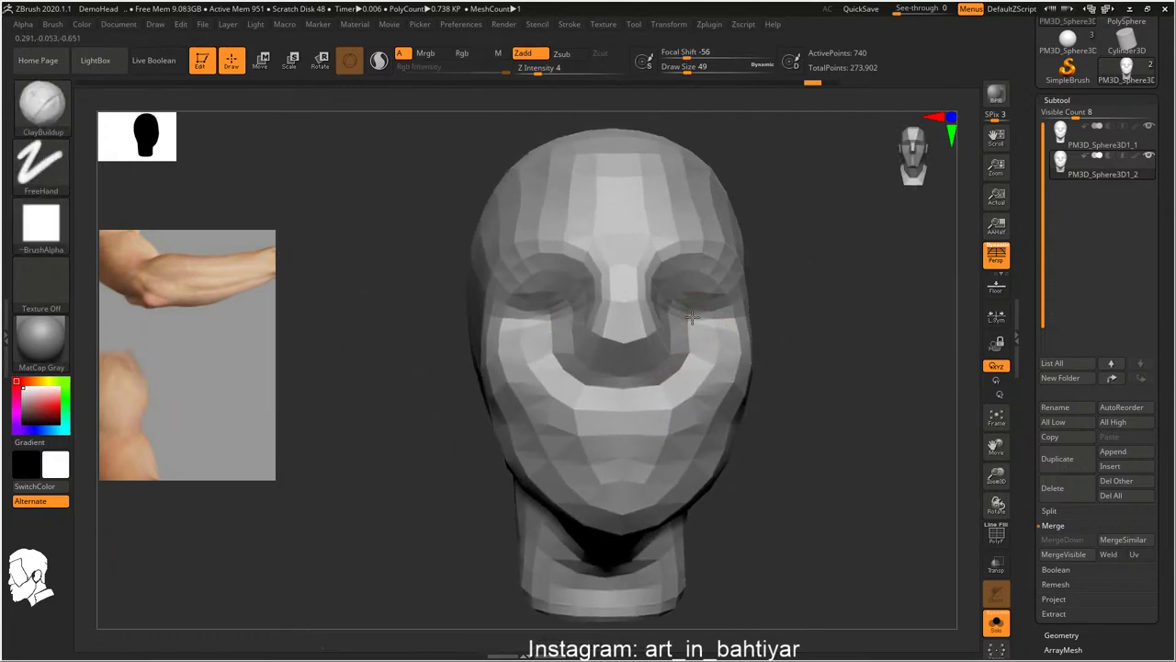
Rename the low-poly subtool to head_LP
left_click(1078, 159)
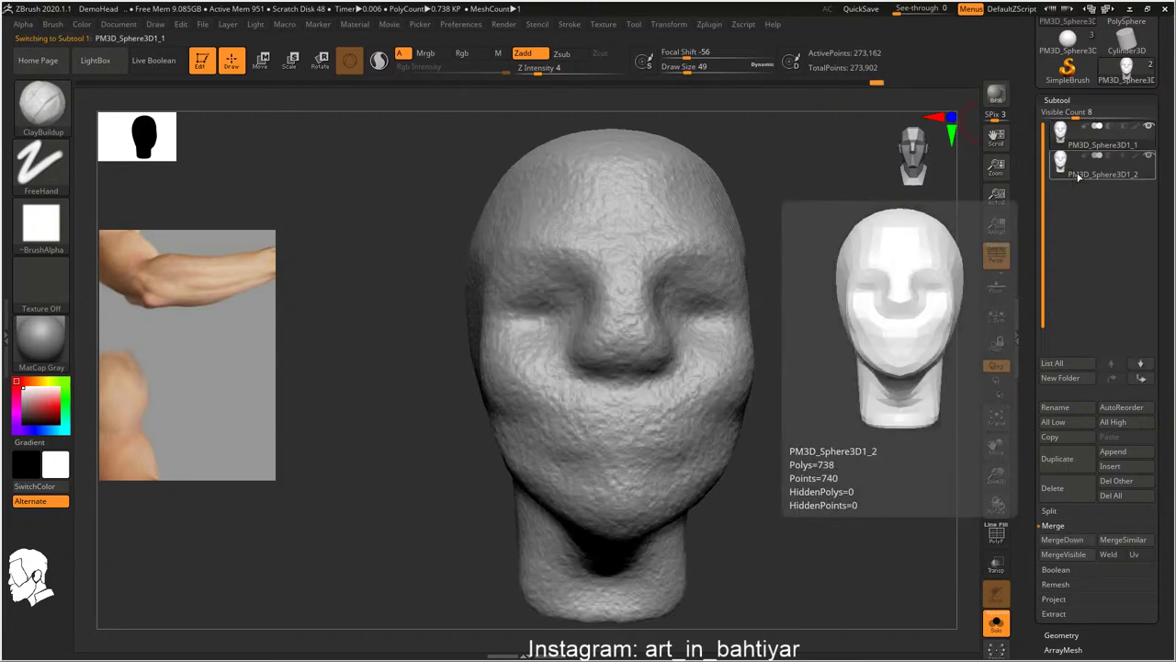
left_click(1078, 174)
left_click(1060, 409)
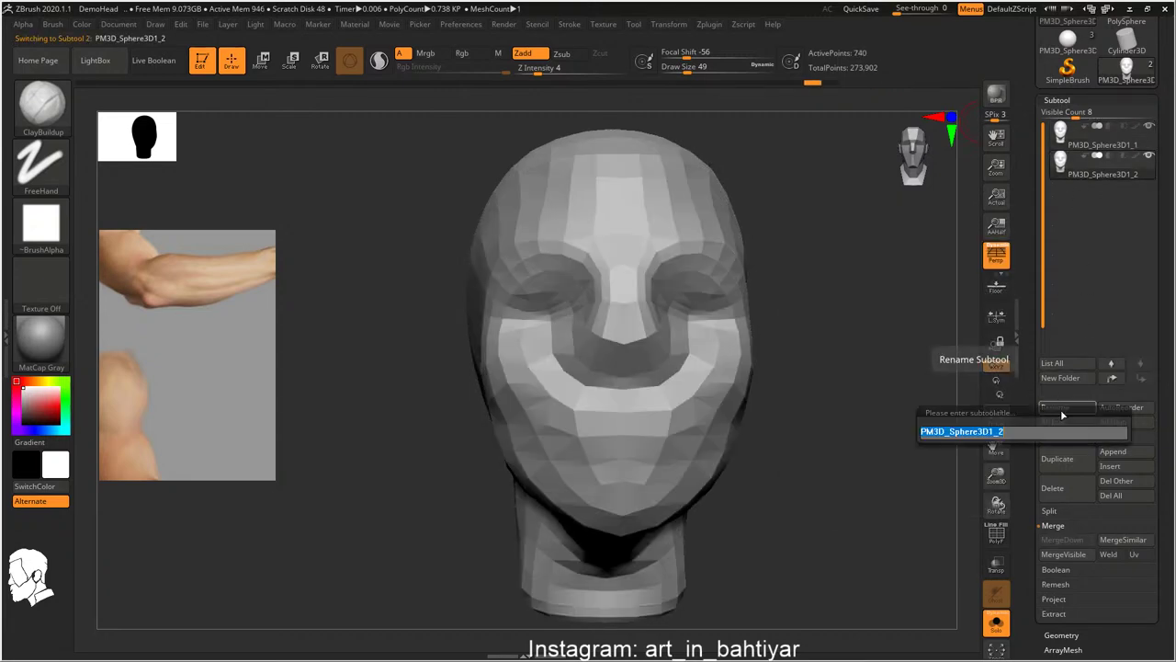
type("head")
type("_LP")
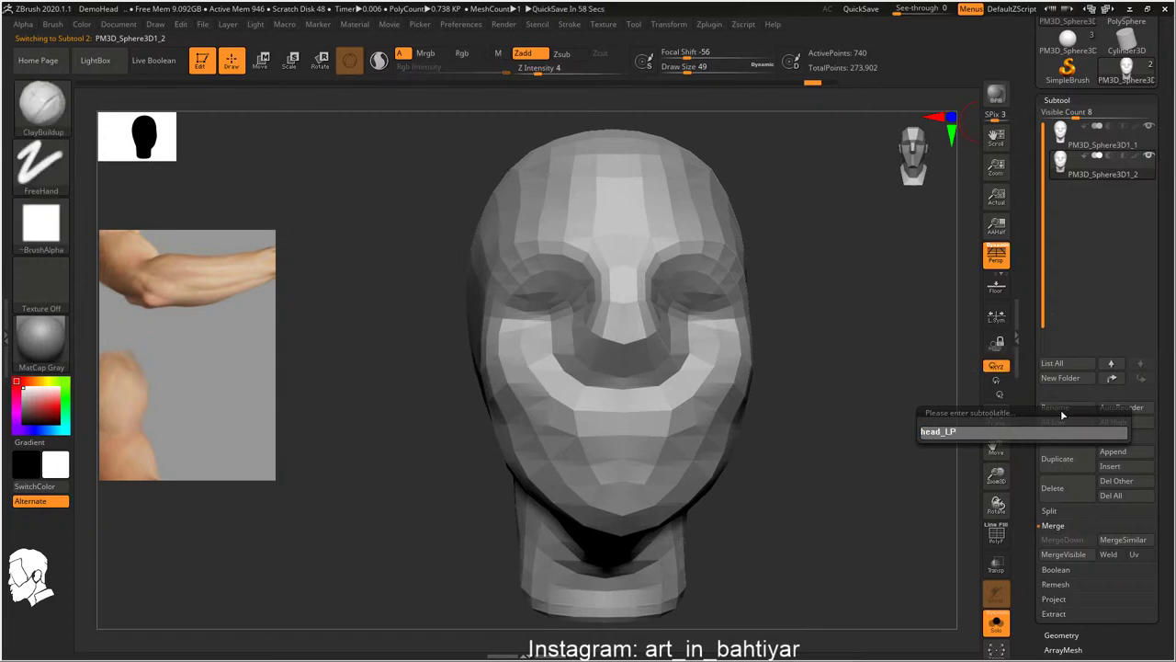
key("Return")
Rename the detailed subtool to head_HP and reselect head_LP
left_click(1073, 140)
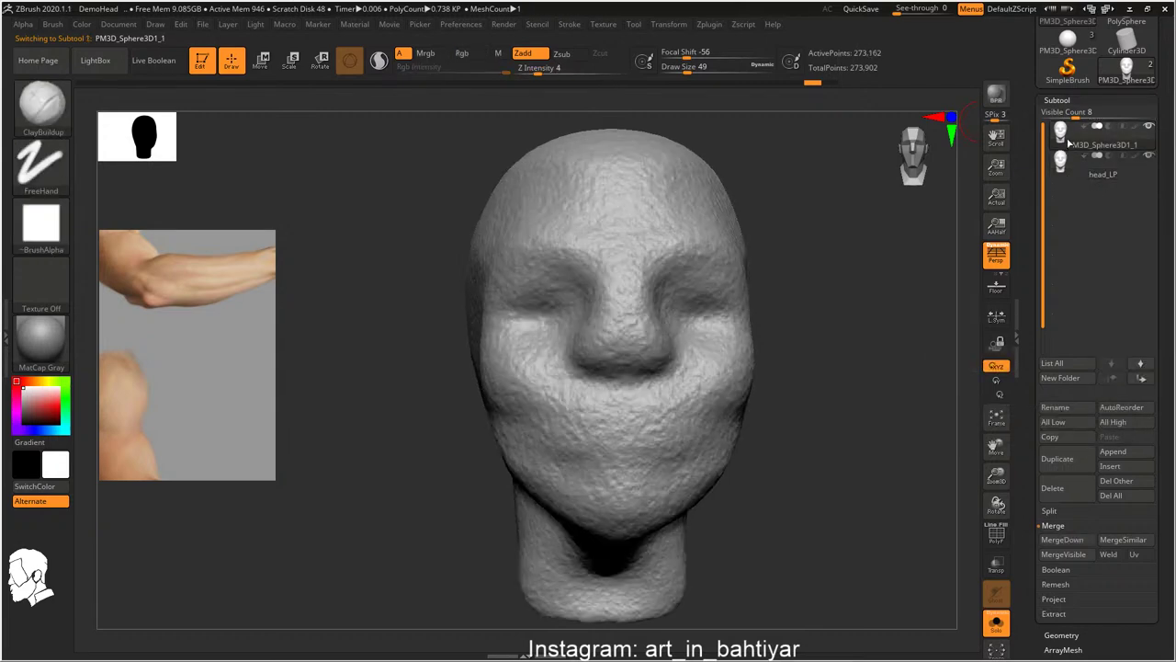
left_click(1081, 405)
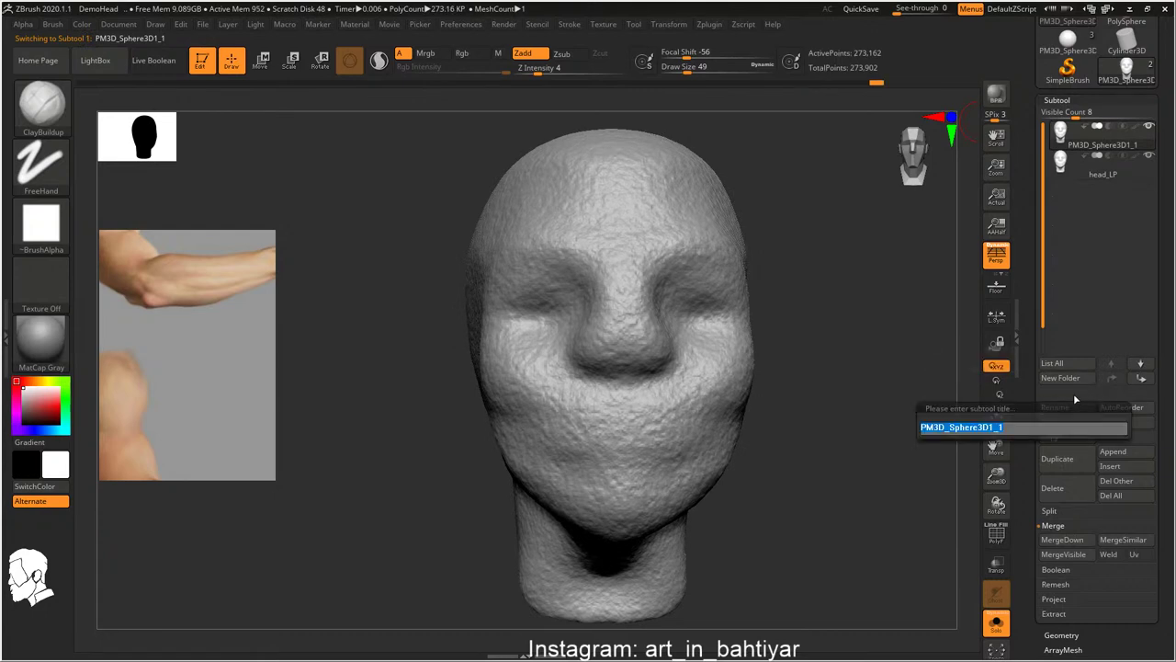
type("head_HP")
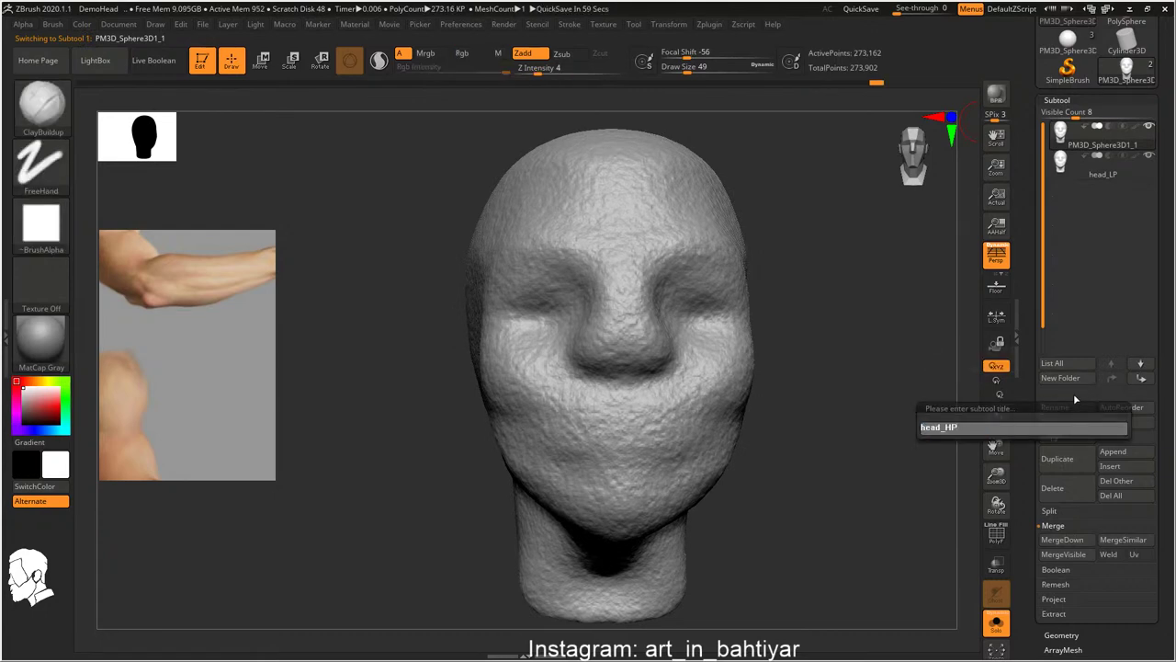
key("Return")
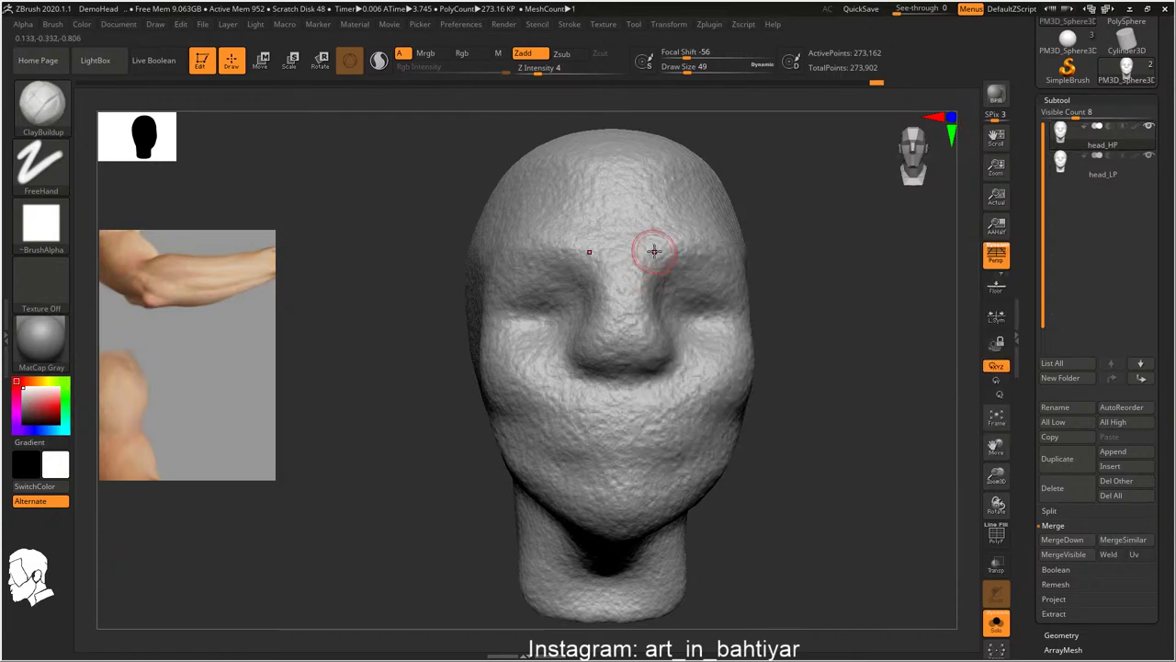
key("alt+Down")
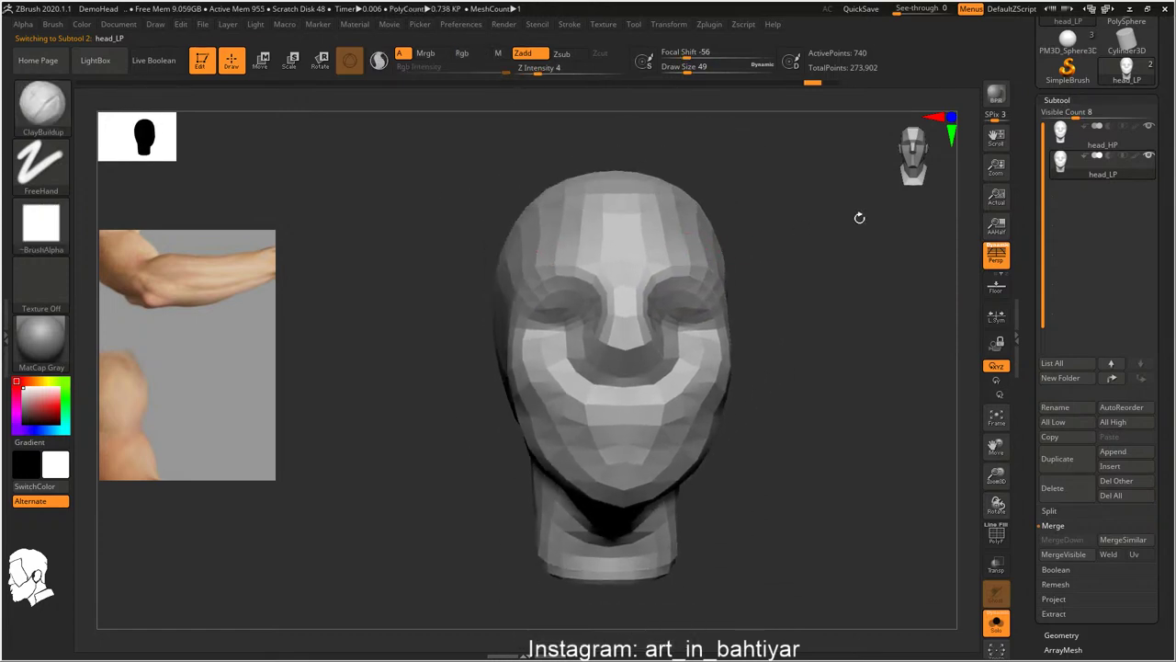
left_click_drag(763, 325, 737, 300, "alt")
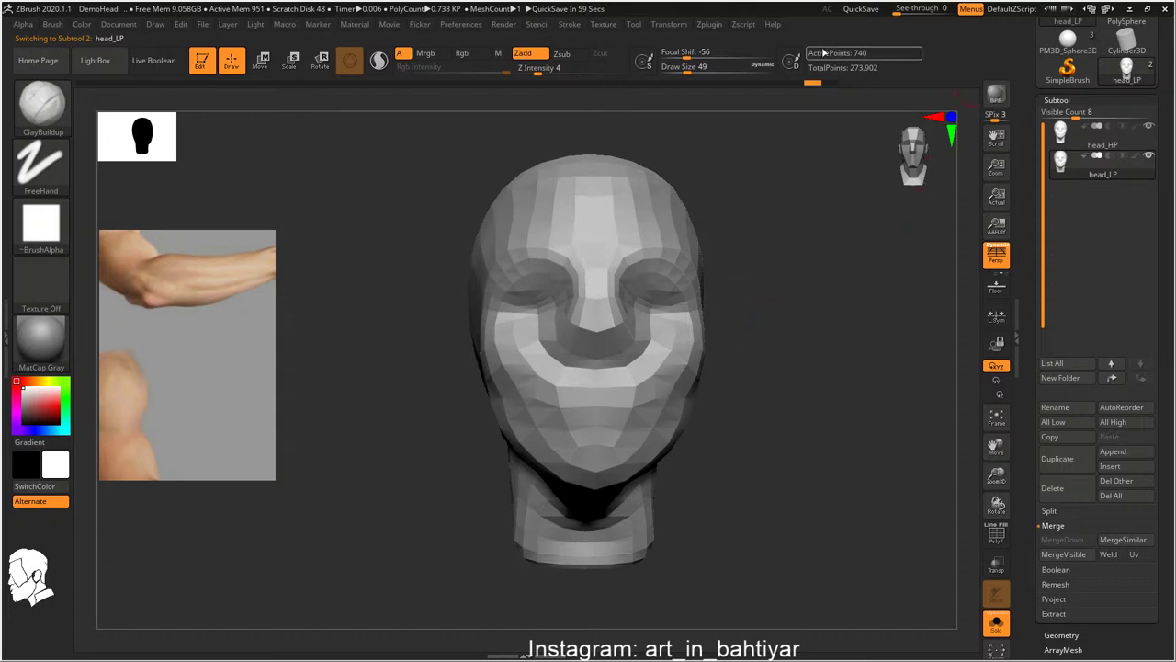
Start the FBX export of head_LP and create a deneme folder on the Desktop
left_click(715, 28)
left_click(748, 166)
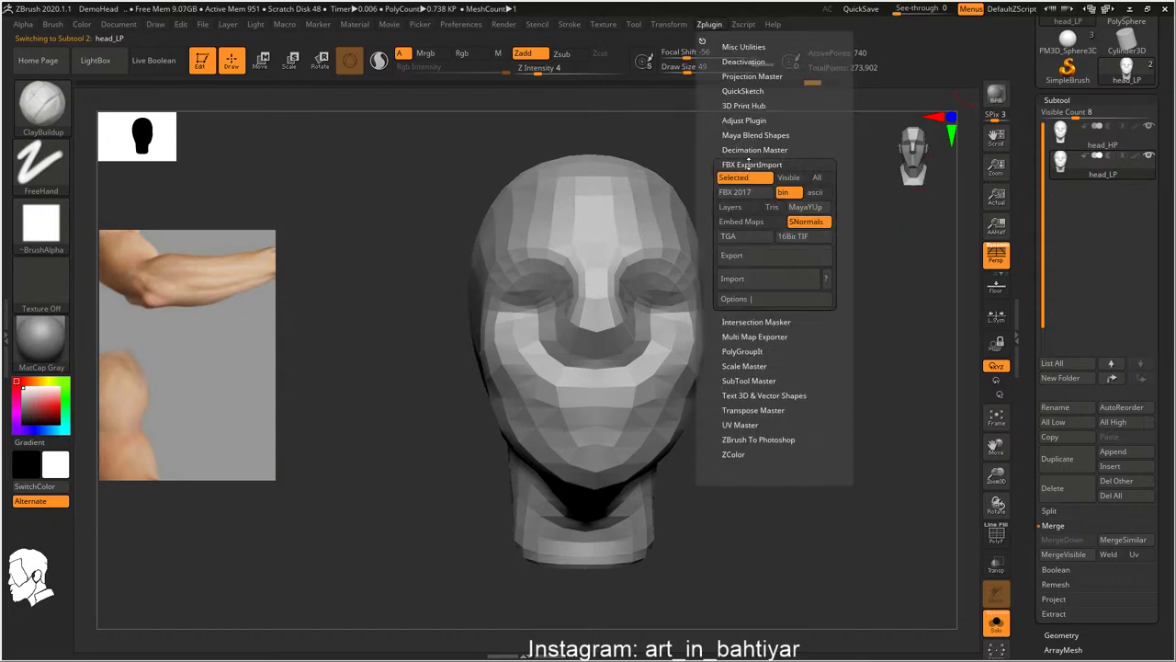
left_click(756, 257)
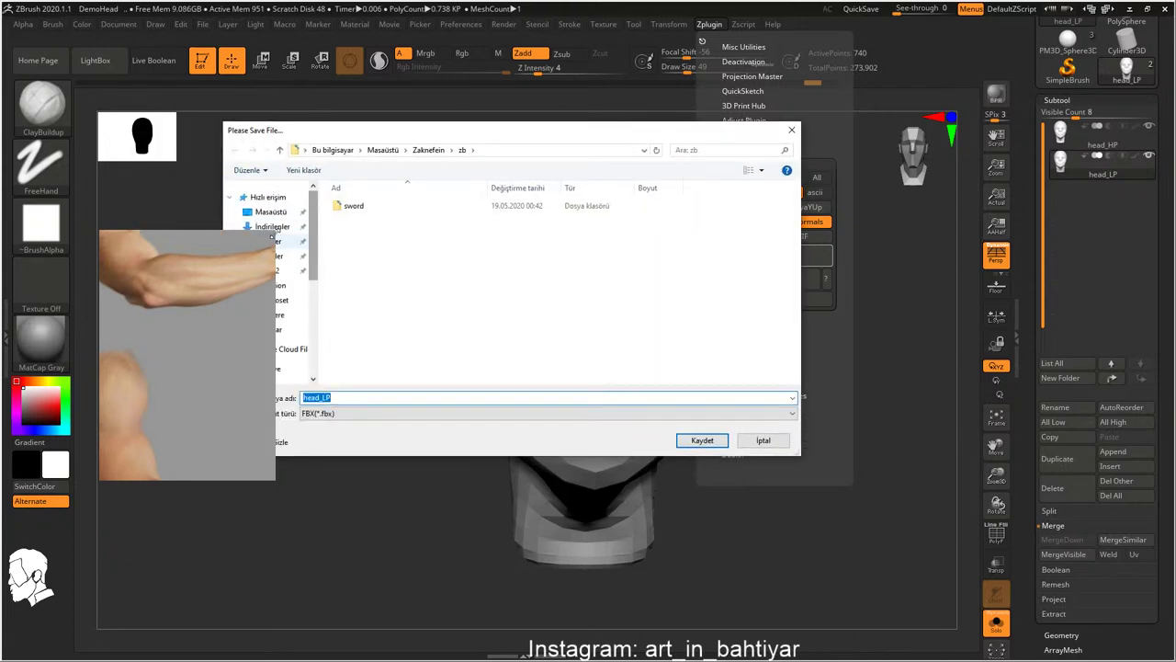
left_click(270, 212)
right_click(433, 372)
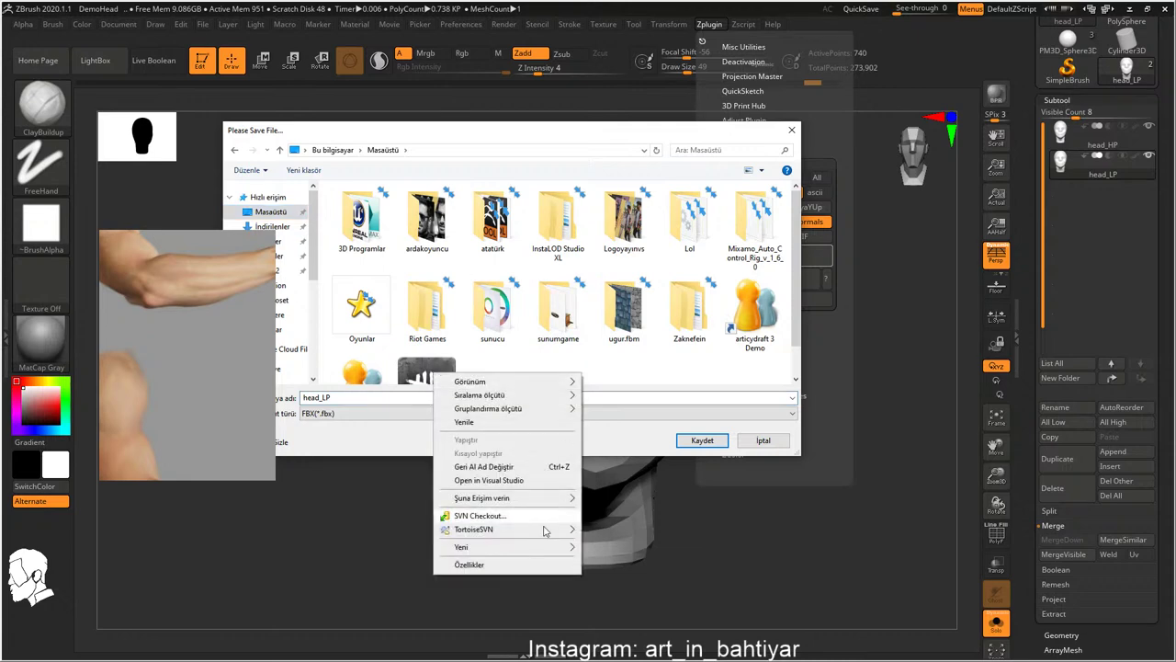
mouse_move(507, 547)
left_click(619, 370)
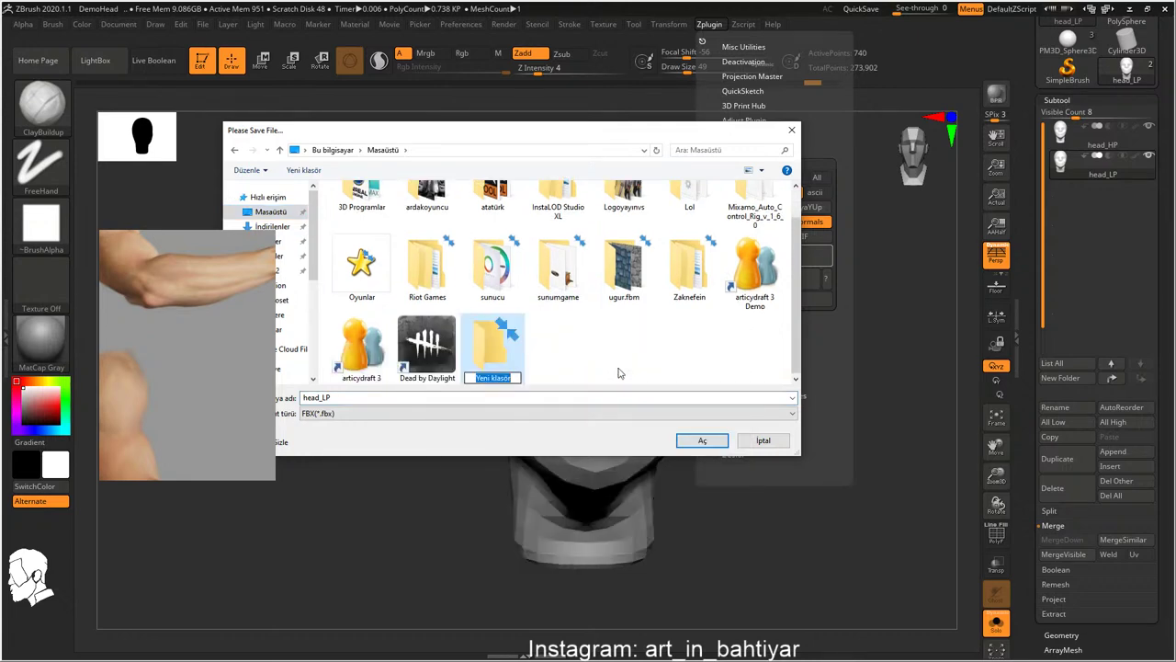
type("deneme")
key("Return")
key("Return")
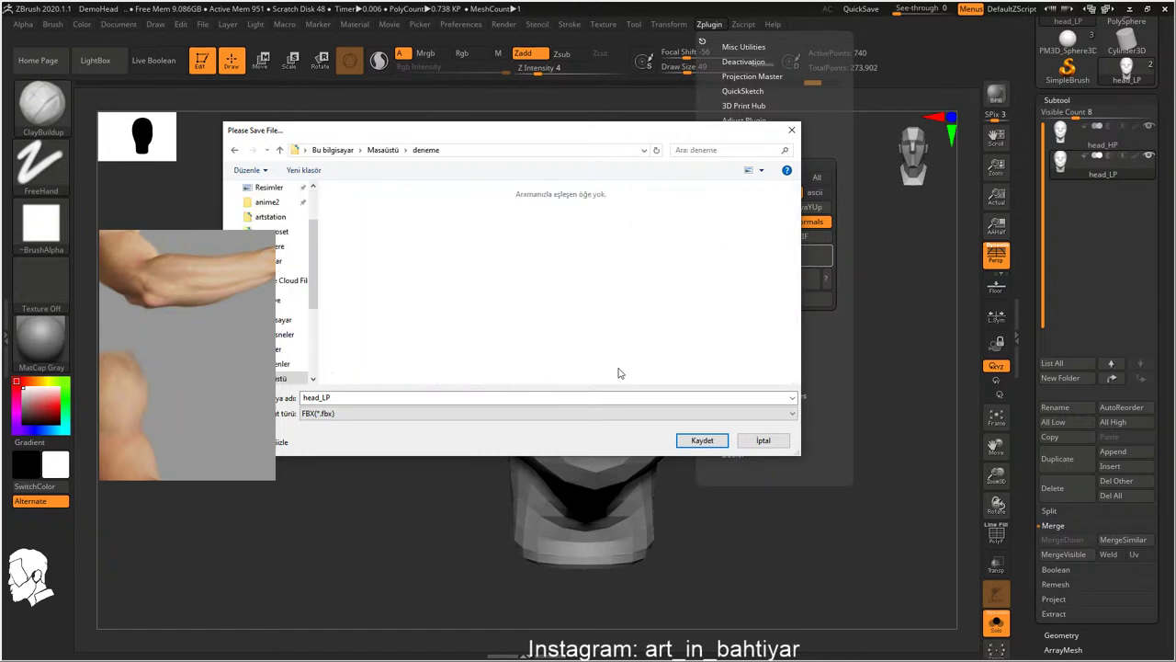
Create an FBX folder inside deneme, save head_LP.fbx there, and select head_HP
right_click(361, 236)
mouse_move(241, 409)
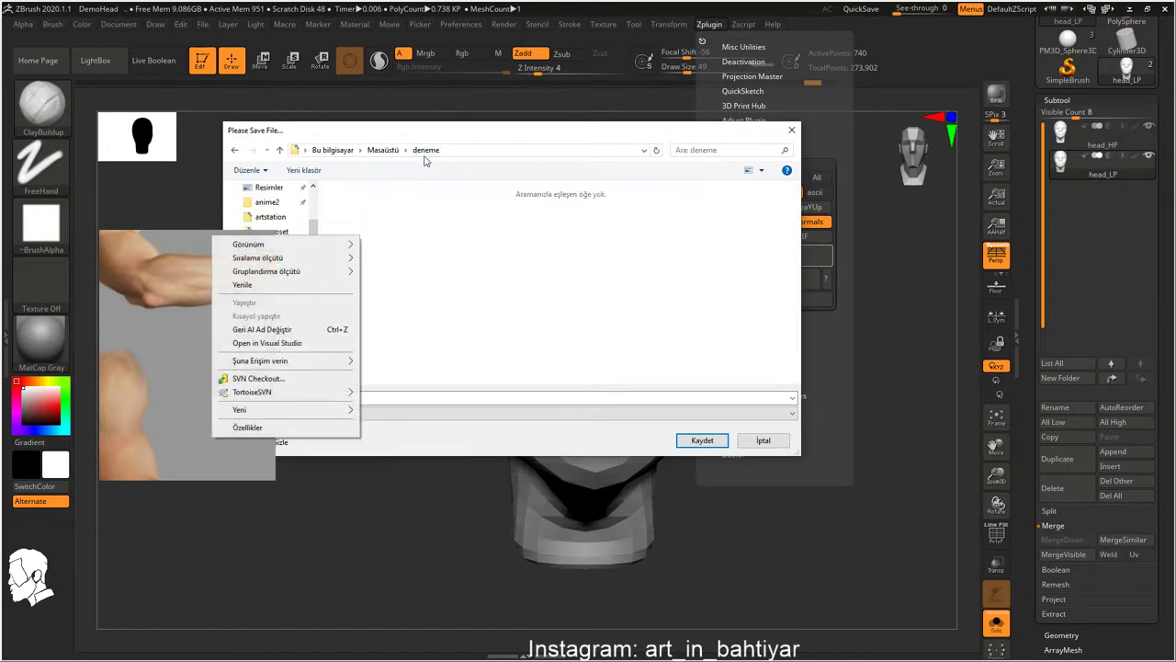
left_click(387, 411)
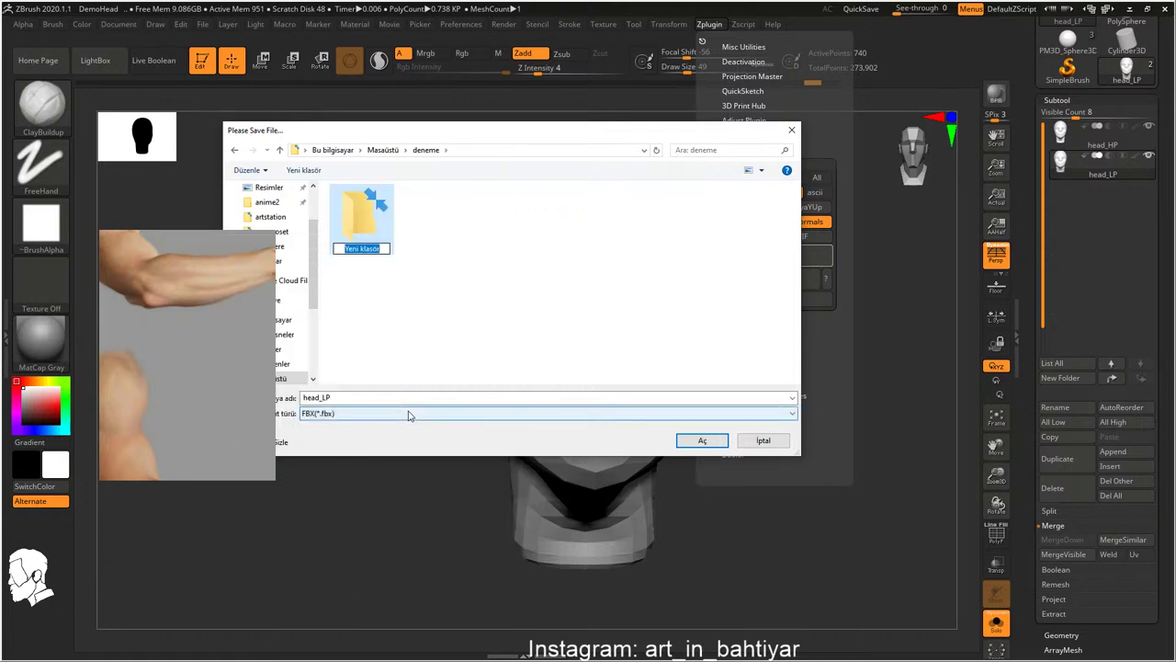
type("FBX")
key("Return")
key("Return")
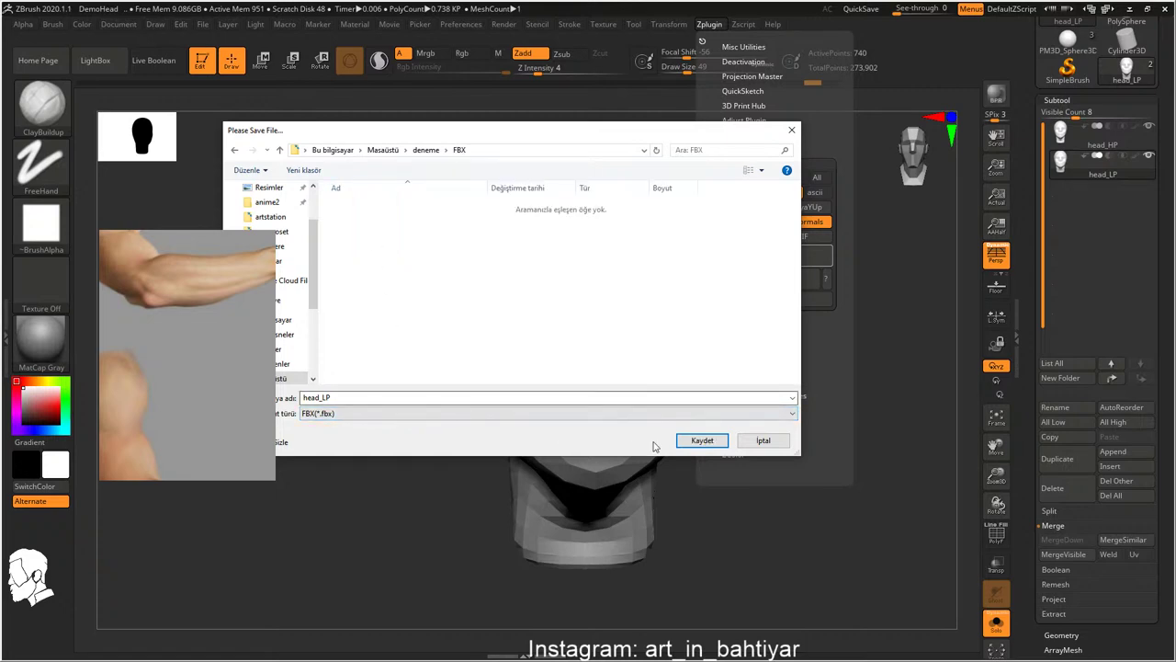
left_click(685, 441)
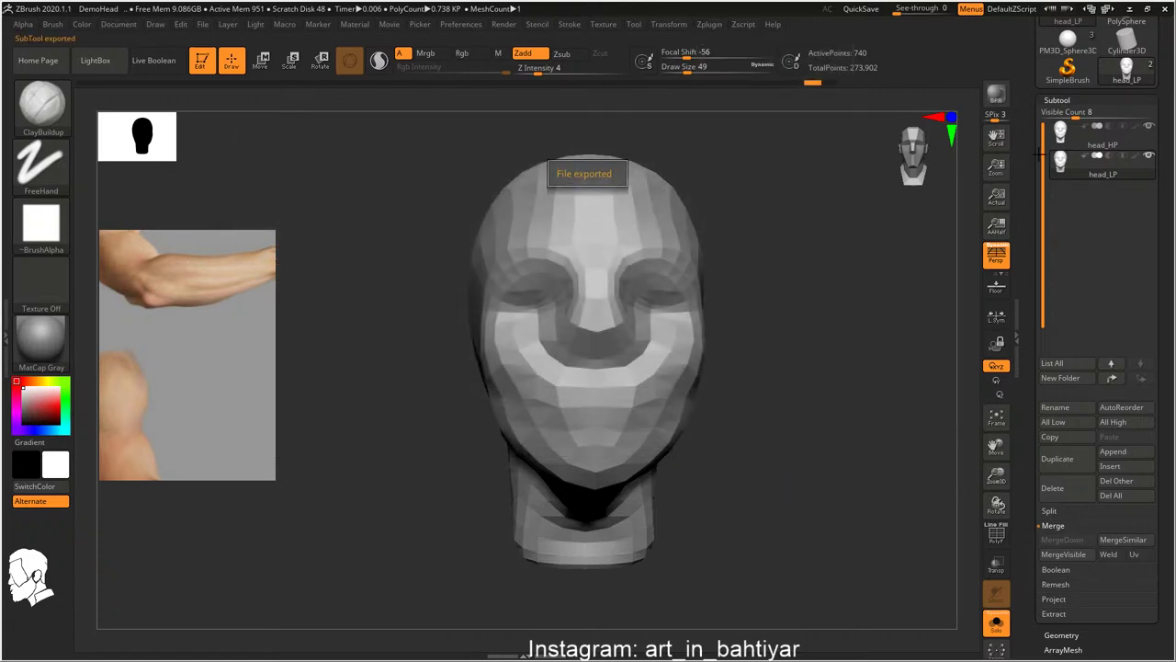
left_click(1064, 139)
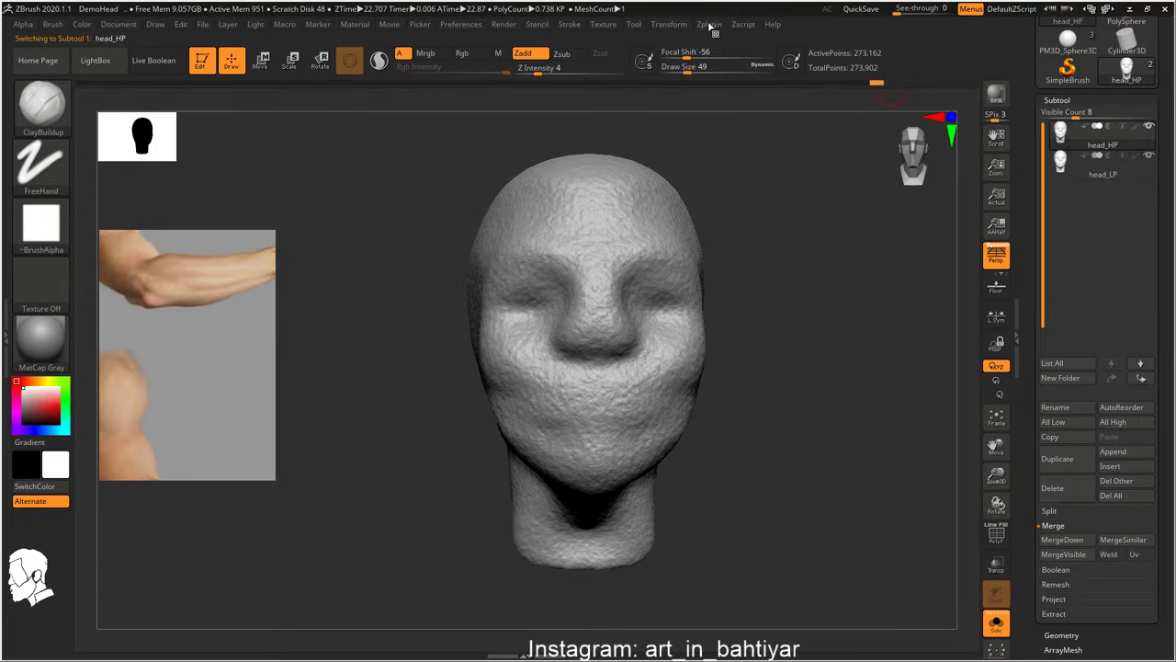
Export head_HP as head_HP.fbx into the FBX folder beside head_LP, then open the Windows Start menu
left_click(709, 25)
left_click(755, 255)
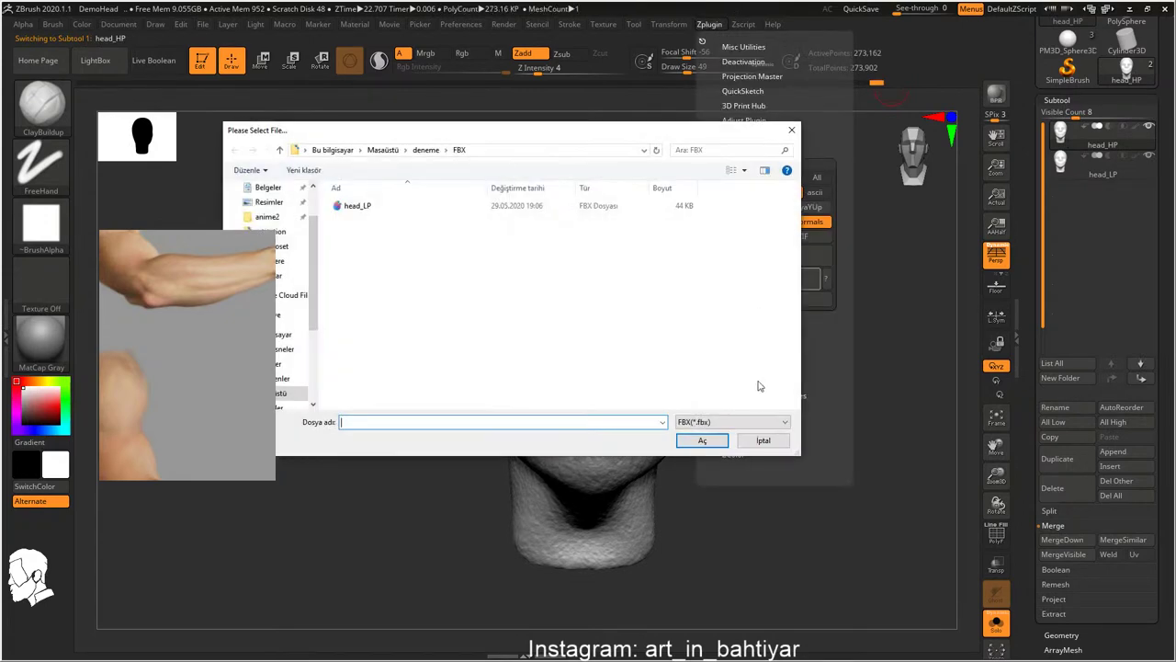
key("Escape")
left_click(757, 254)
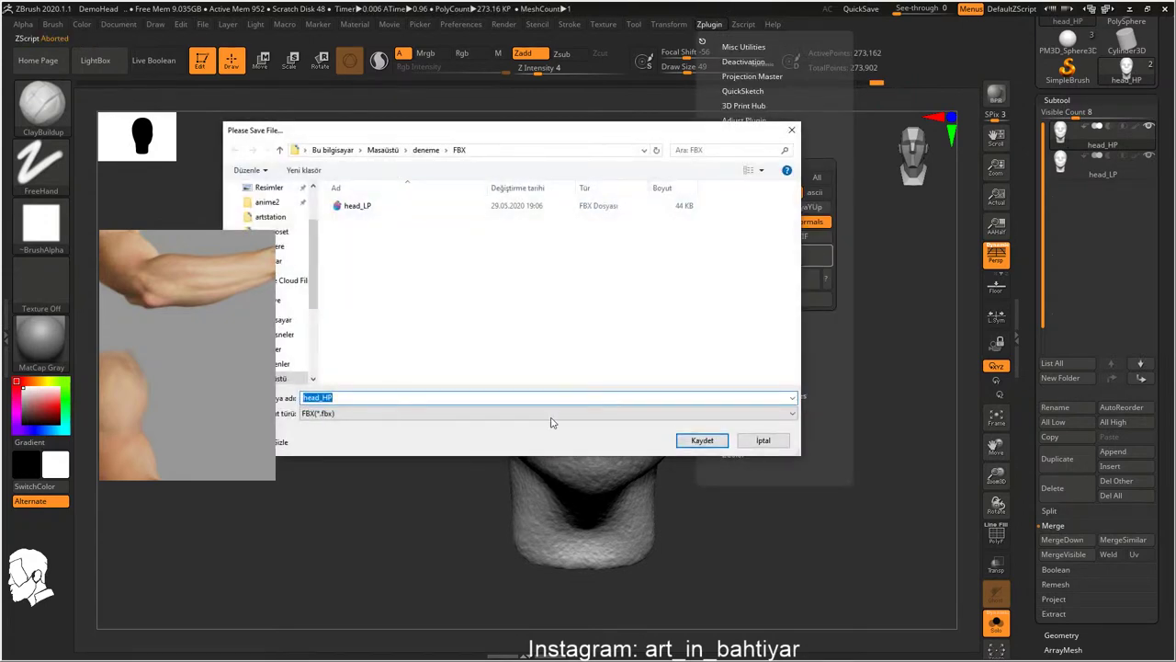
left_click(703, 441)
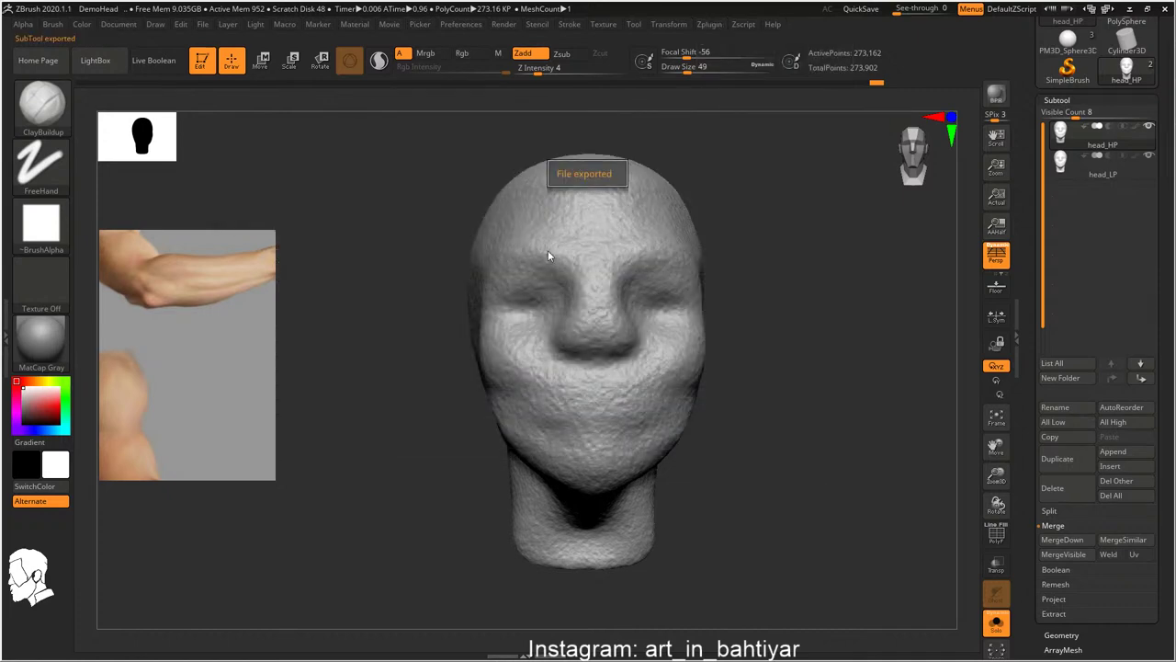
key("super")
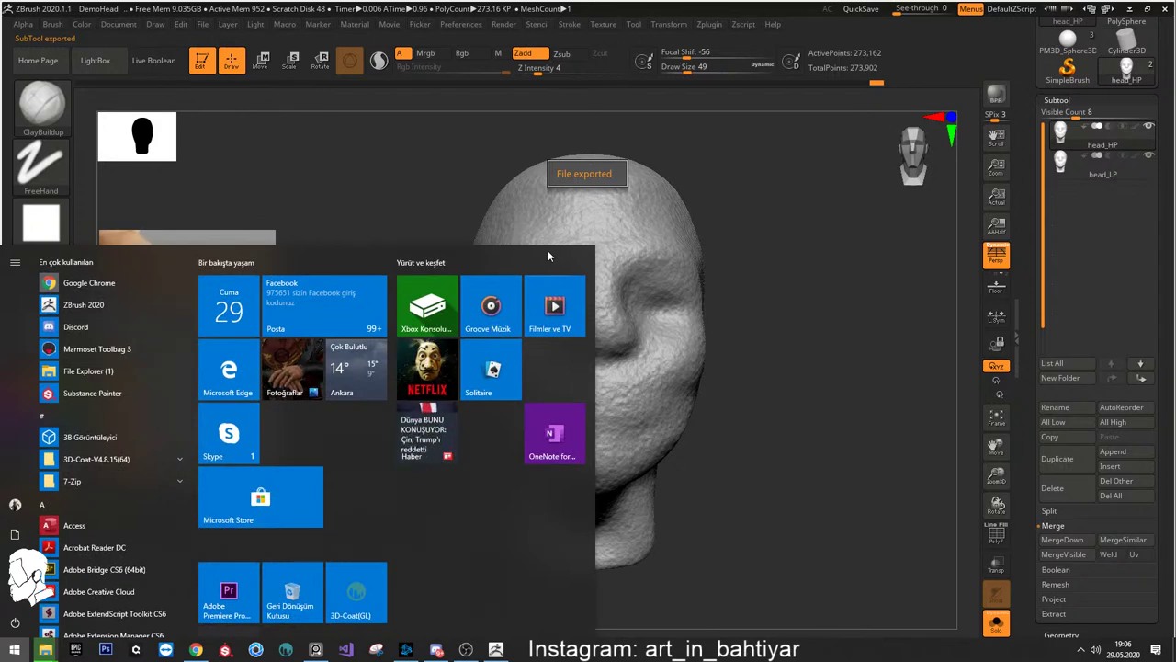
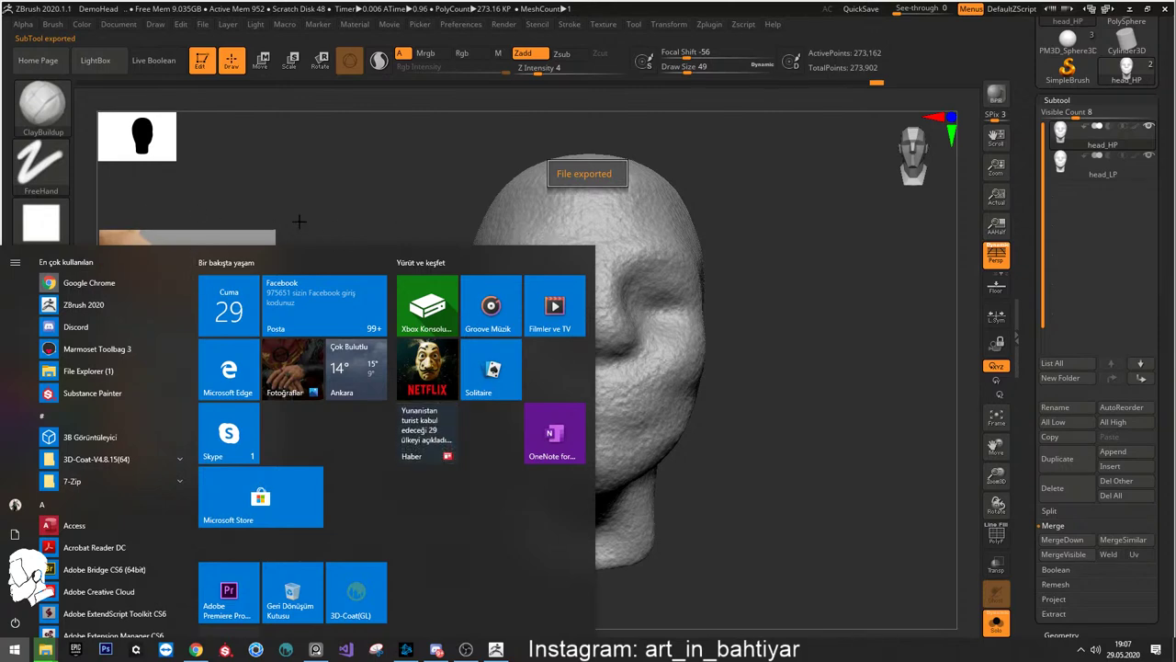
Launch 3ds Max 2019 from the Start menu by searching for '3d'
type("3d")
key("Escape")
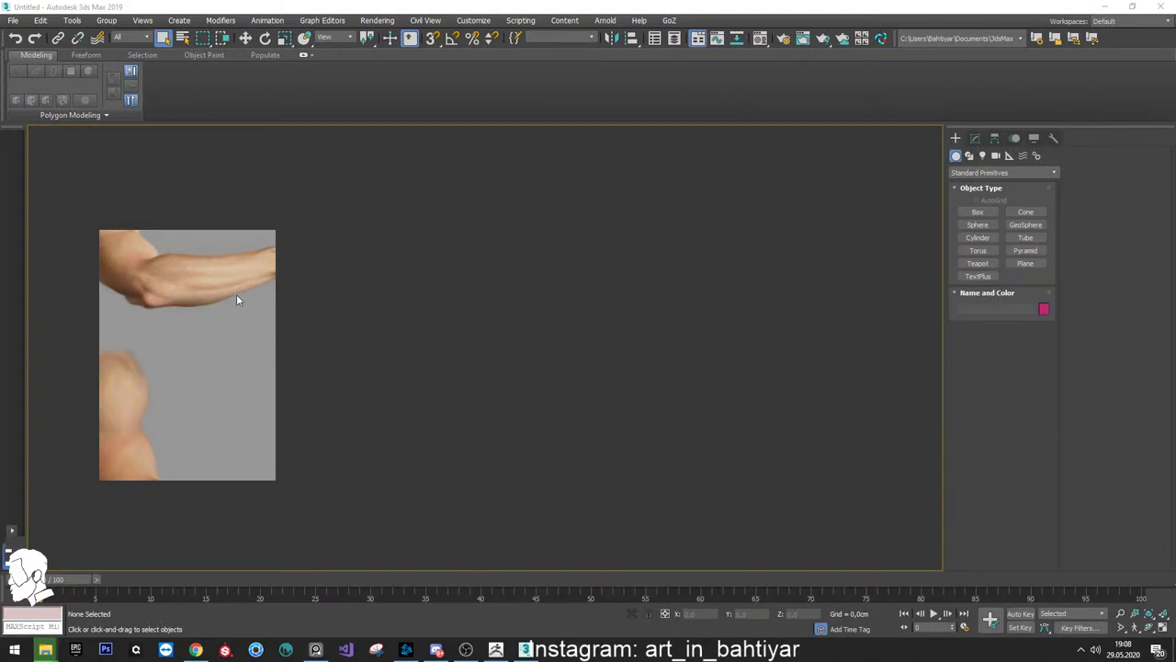
Move the floating reference image aside and close the MAXScript editor window
left_click_drag(236, 296, 259, 242)
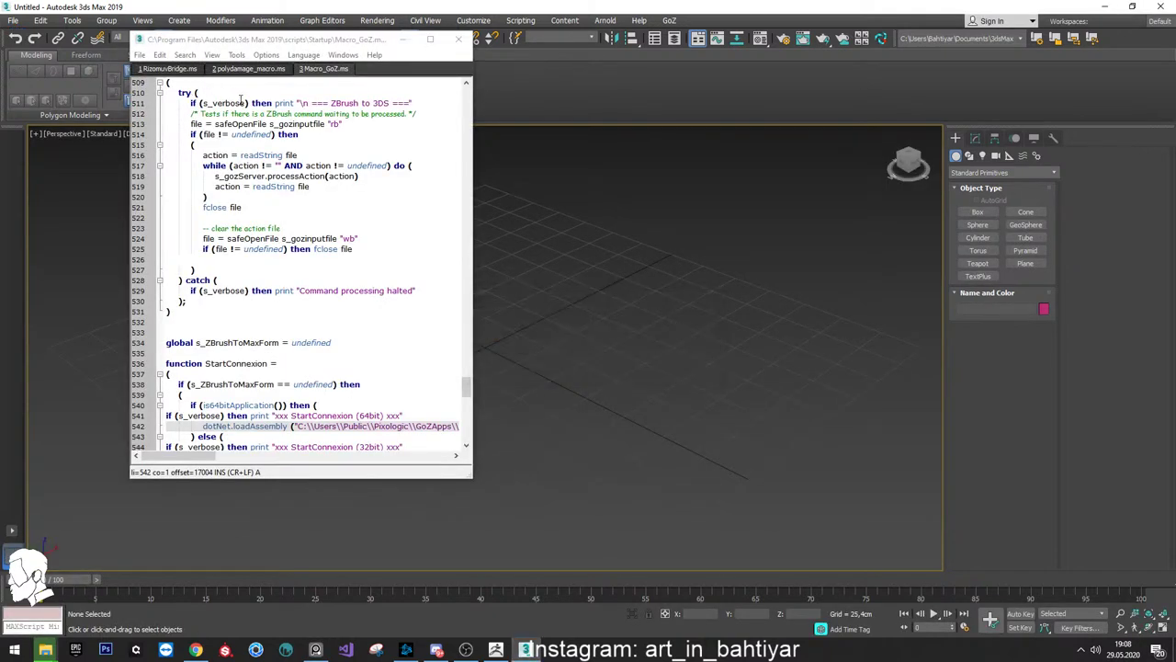
left_click(458, 39)
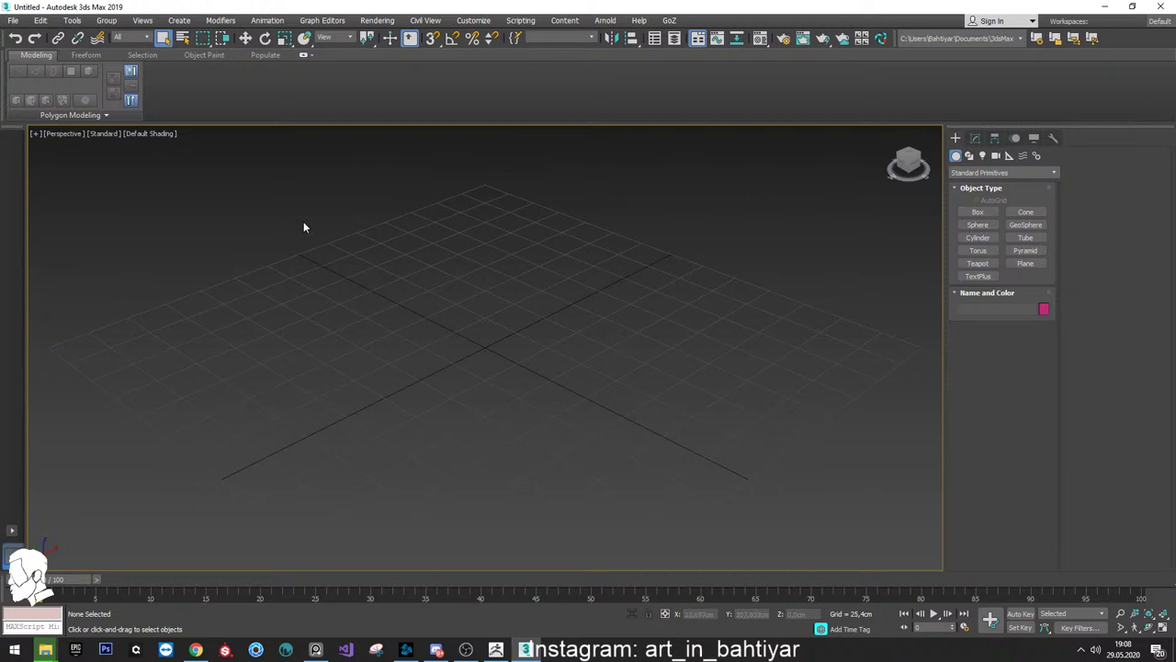
Open head_LP.fbx from Desktop > deneme > FBX, showing All files as the file type
left_click(13, 23)
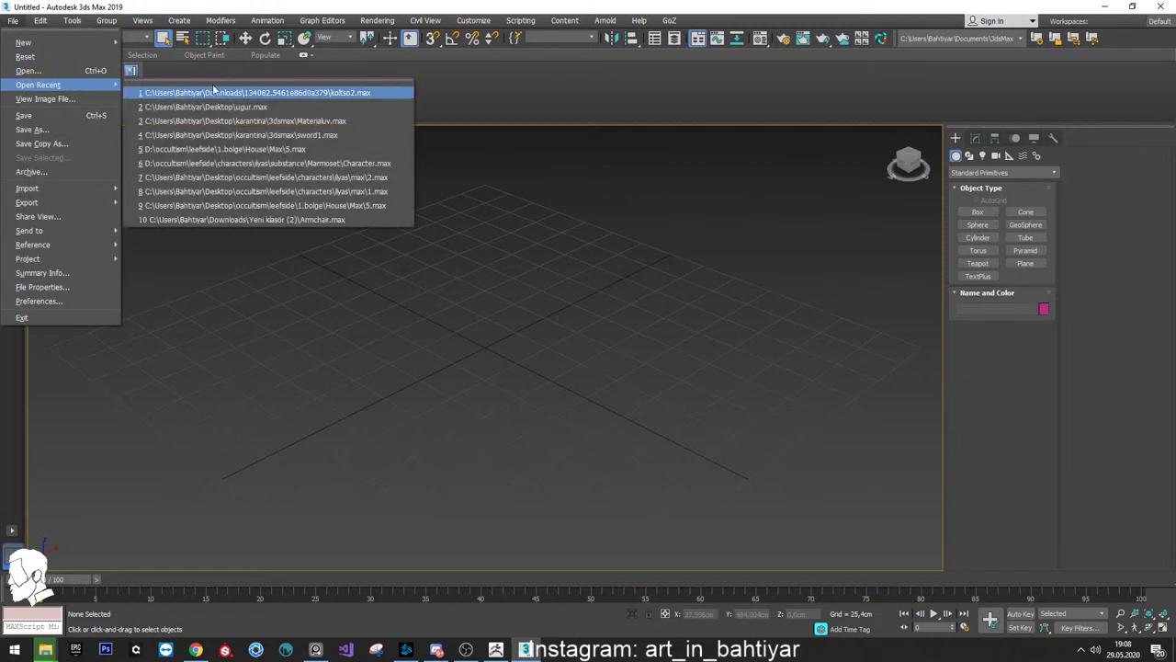
left_click(57, 69)
left_click(35, 132)
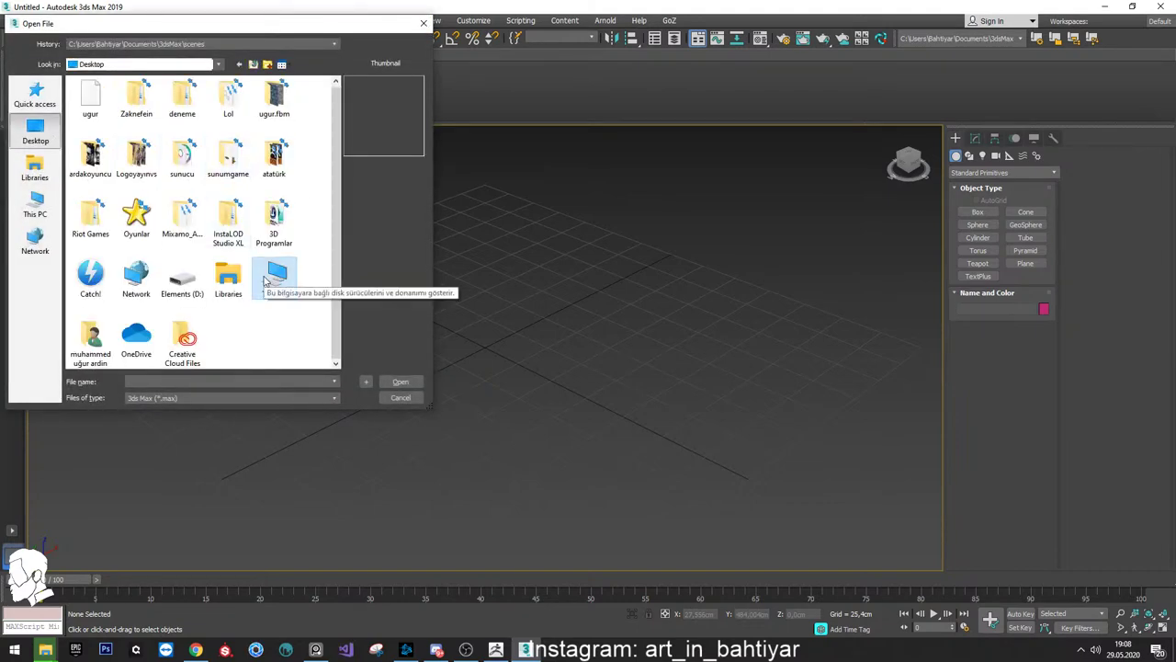
double_click(182, 96)
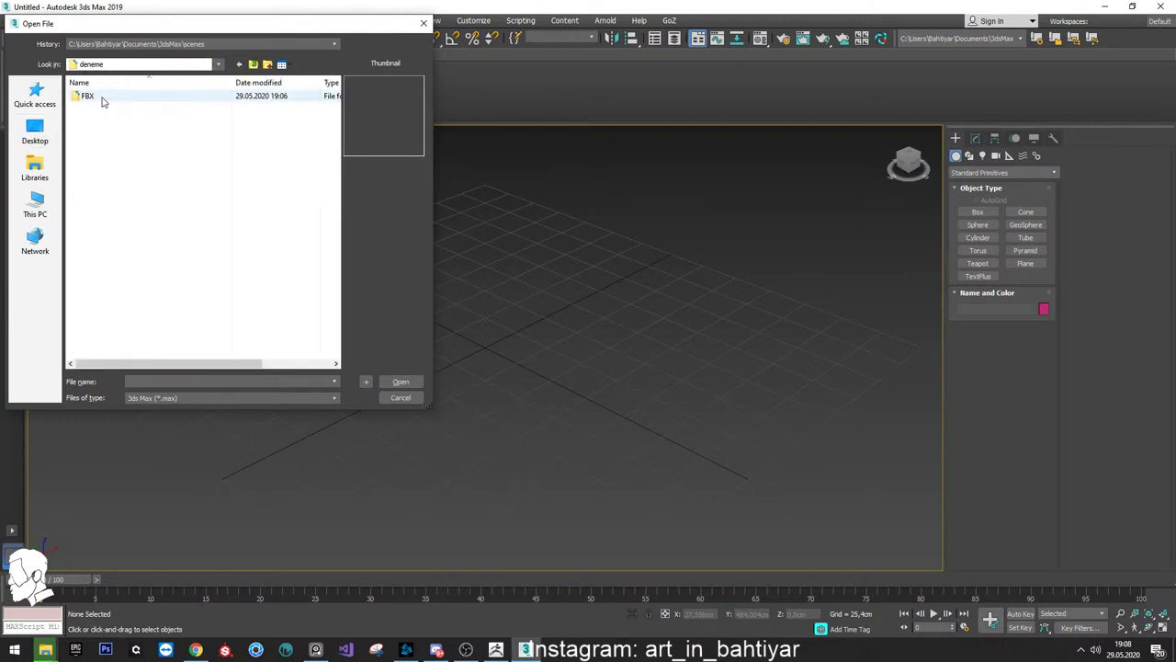
double_click(98, 98)
left_click(145, 399)
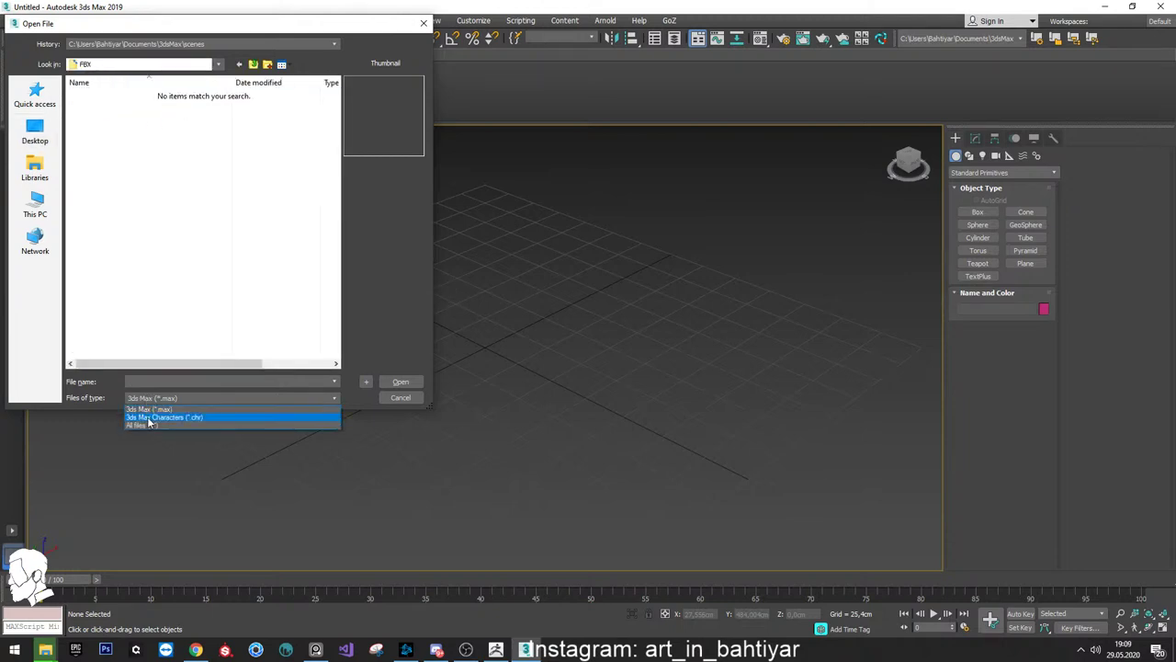
left_click(150, 425)
left_click(118, 108)
double_click(118, 107)
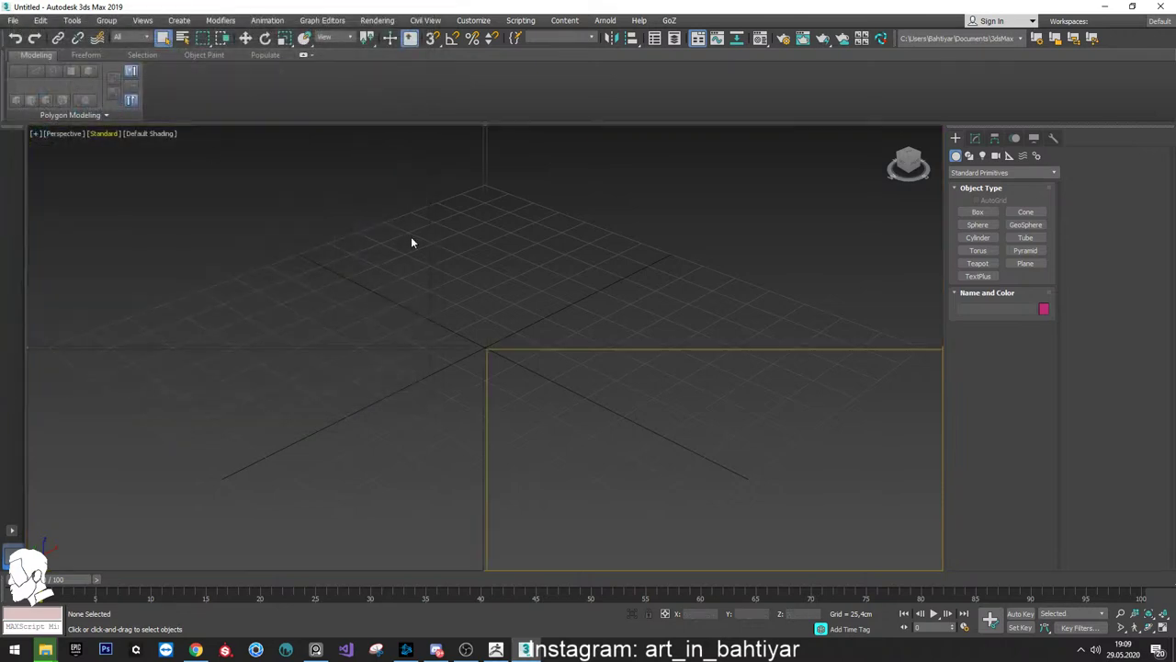
Confirm the FBX import of head_LP, orbit around the head, and turn on Edged Faces
left_click(662, 484)
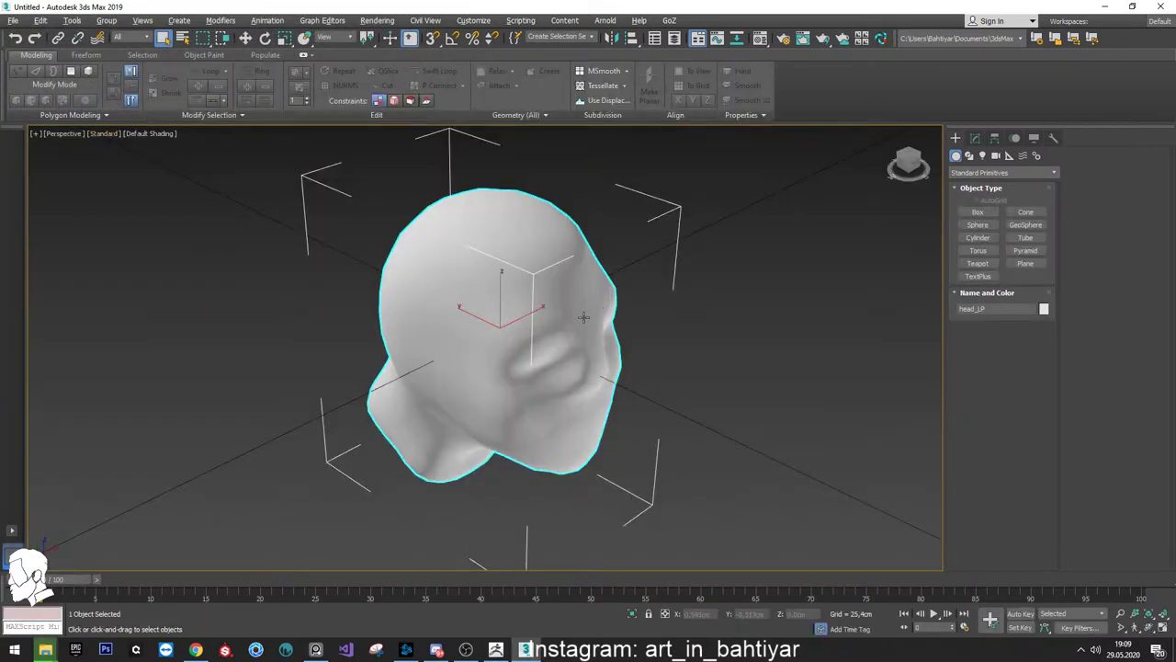
middle_click_drag(588, 317, 543, 284, "alt")
middle_click_drag(552, 350, 561, 338, "alt")
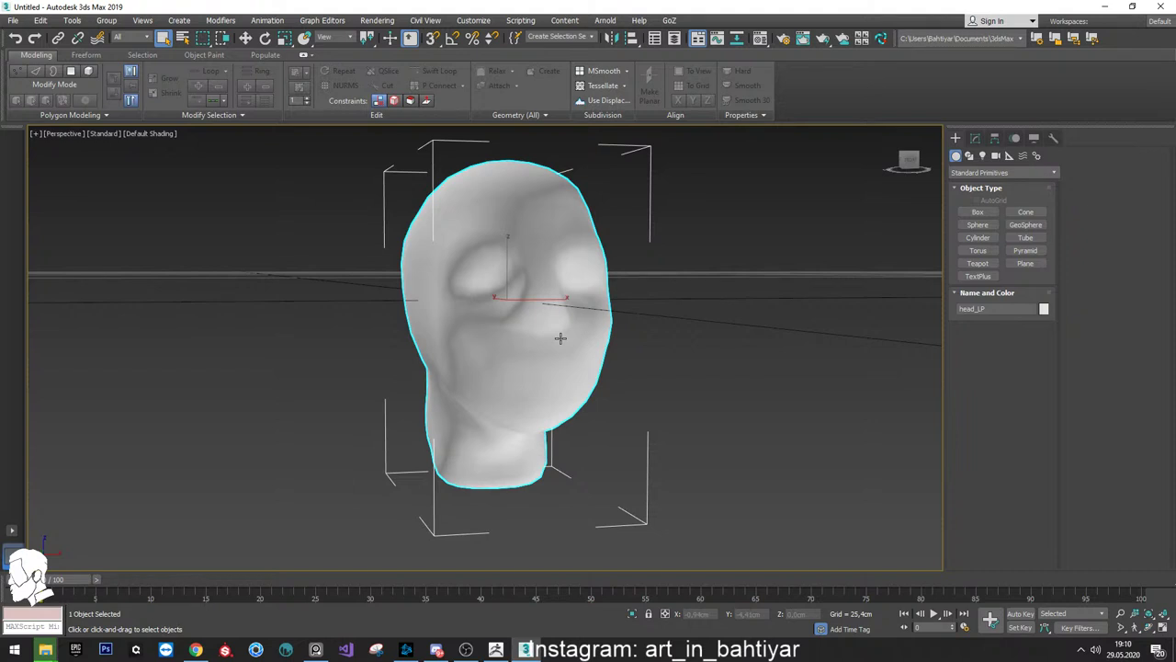
mouse_move(534, 381)
middle_mouse_down("alt")
mouse_move(574, 291)
mouse_move(538, 328)
mouse_move(745, 273)
middle_mouse_up("alt")
key("F4")
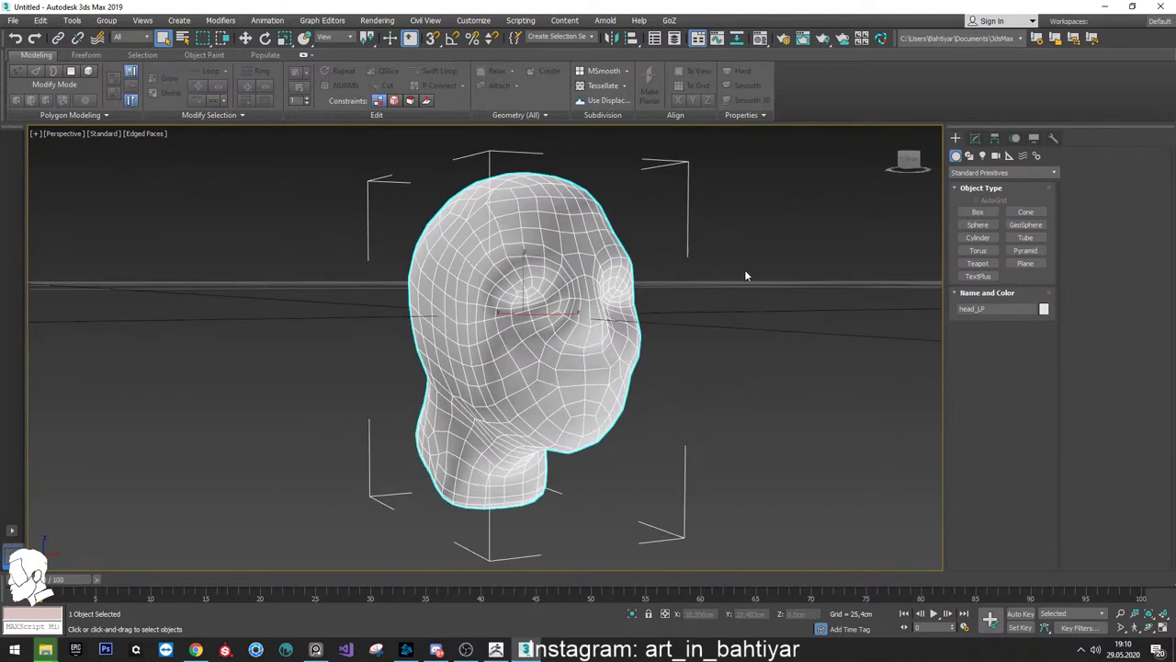
Add an Unwrap UVW modifier to head_LP in the Modify panel
left_click(976, 139)
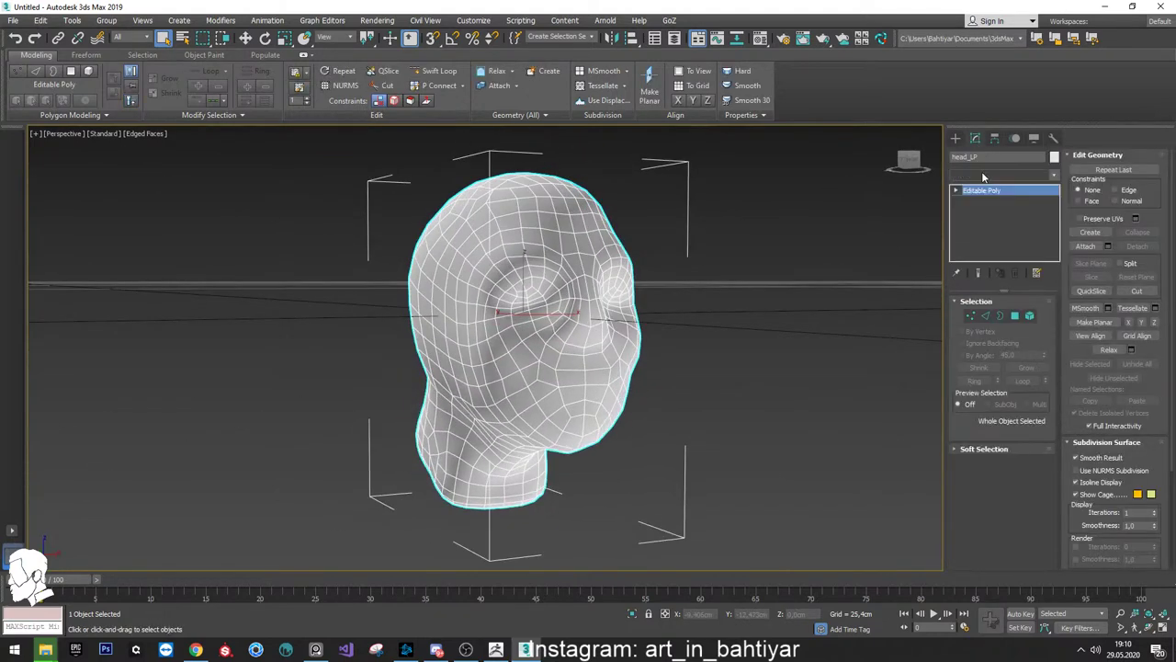
left_click(981, 175)
type("u")
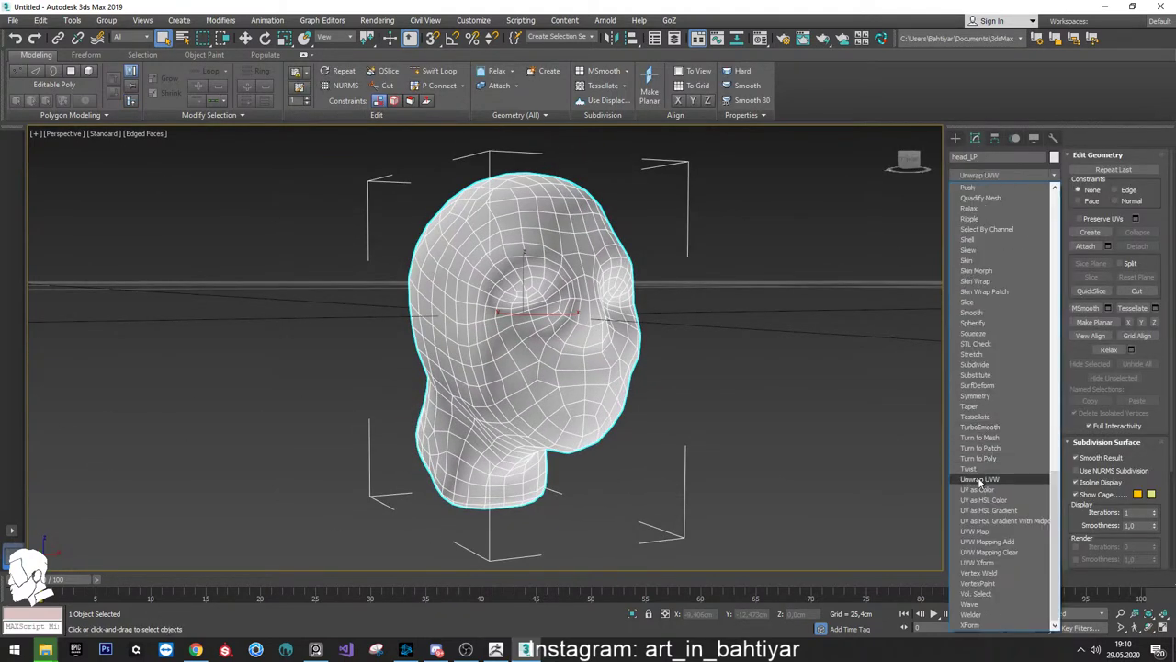
left_click(980, 479)
middle_click_drag(602, 320, 589, 334, "alt")
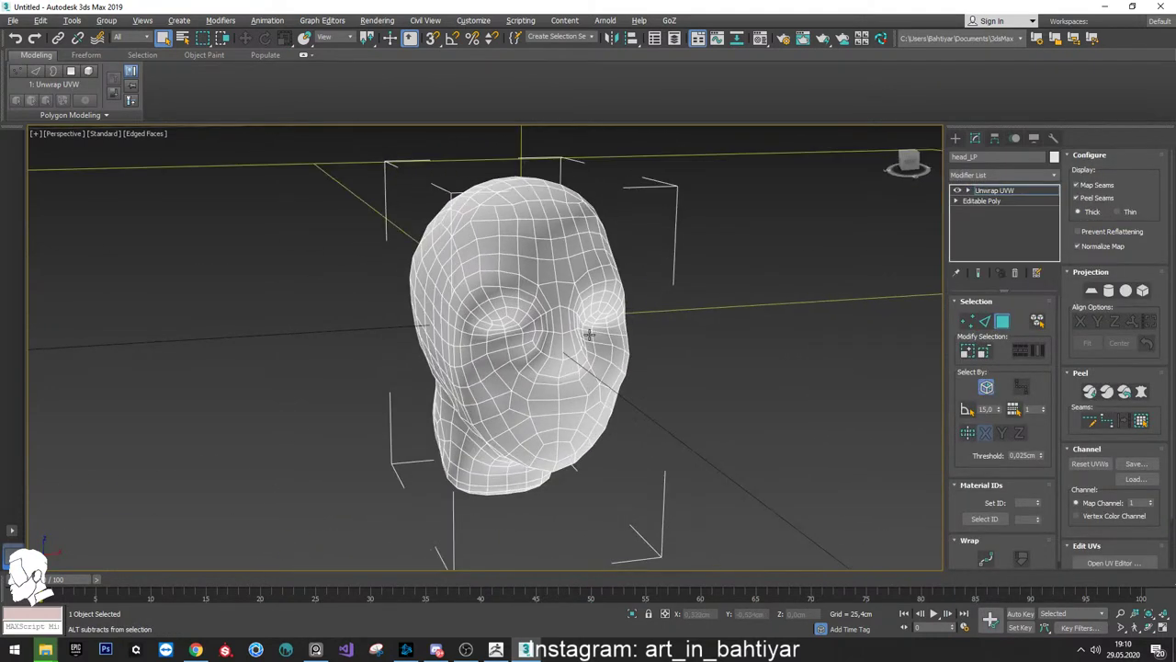
left_click(586, 333)
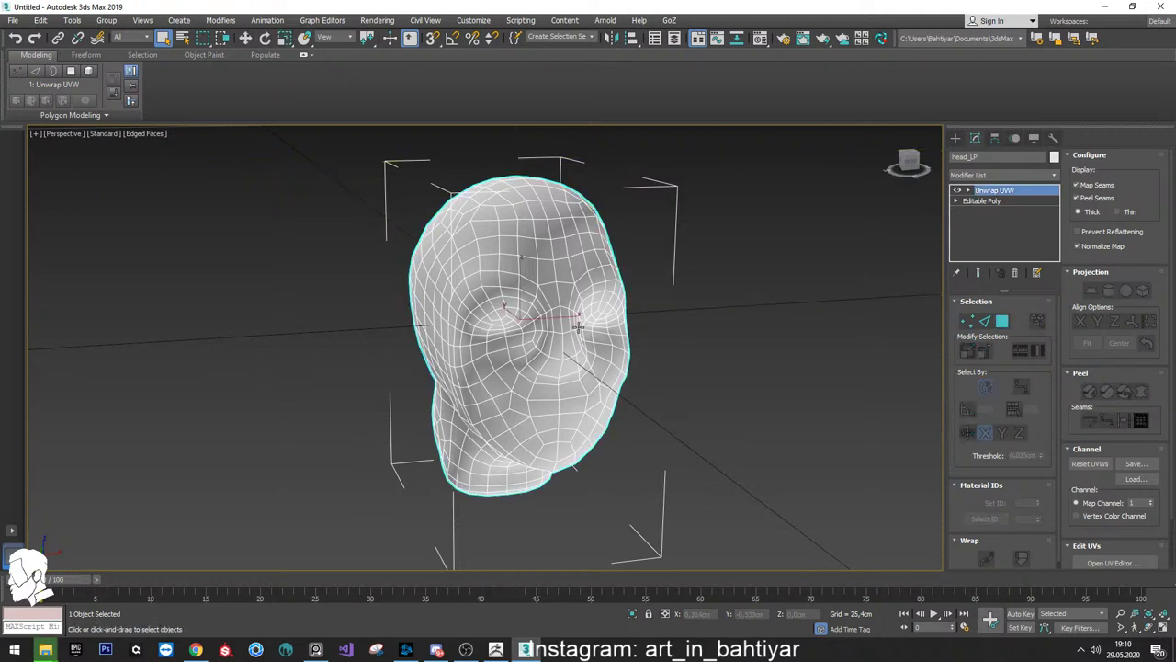
Select all head faces and apply a planar map aligned to the vertical axis
left_click(546, 271)
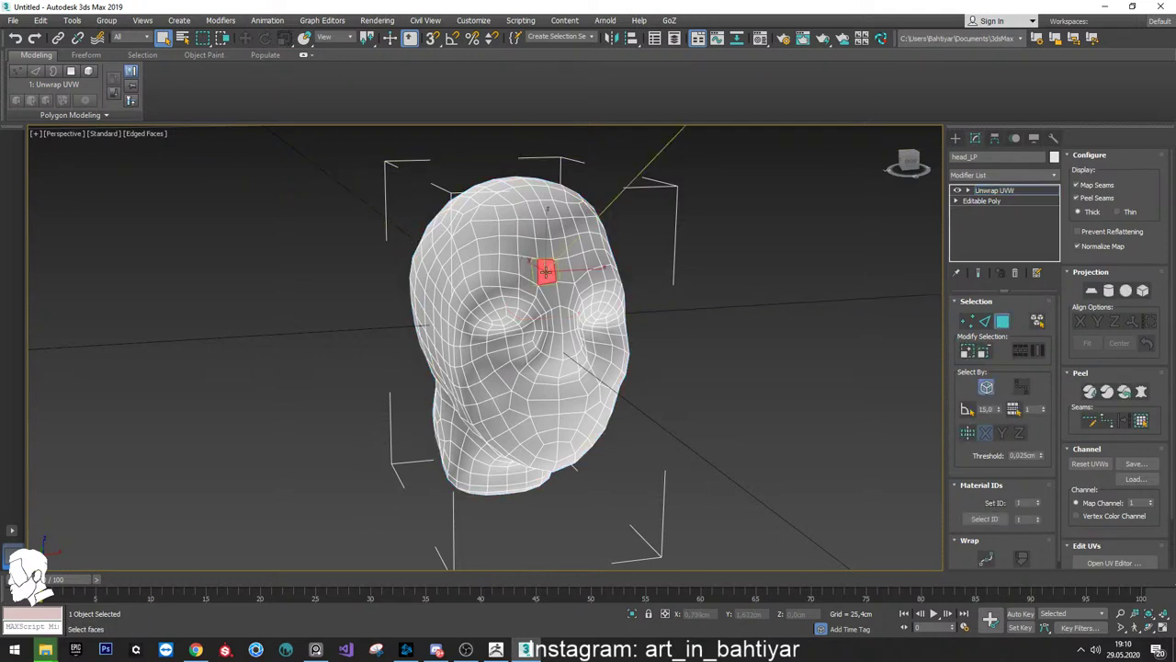
key("ctrl+a")
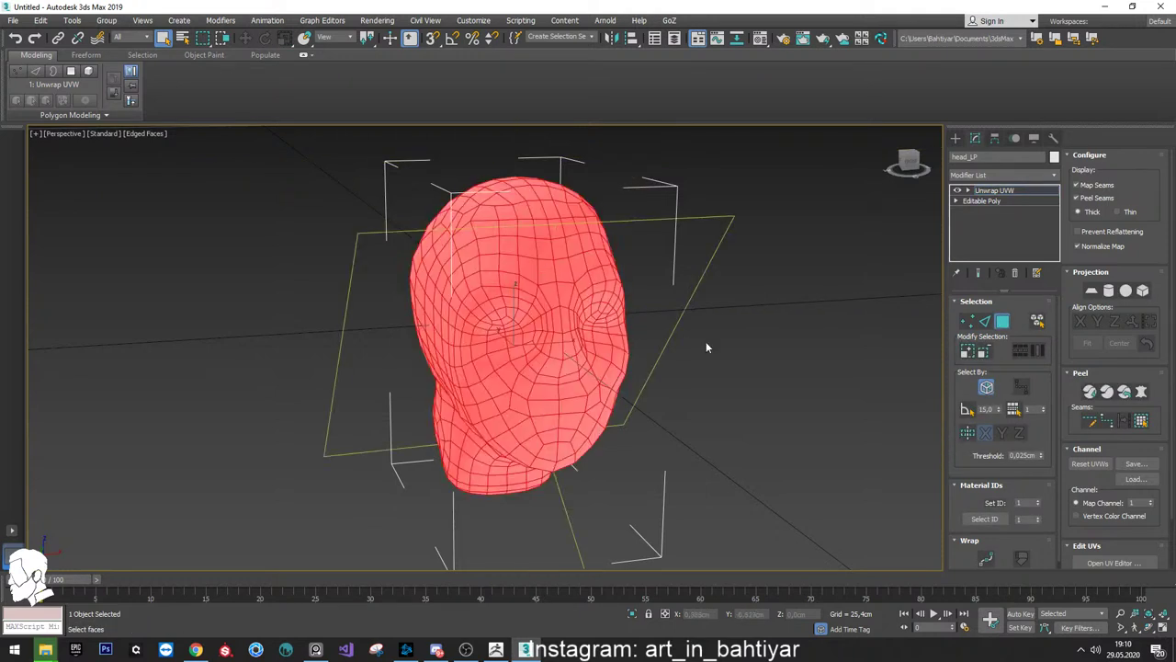
left_click(1091, 291)
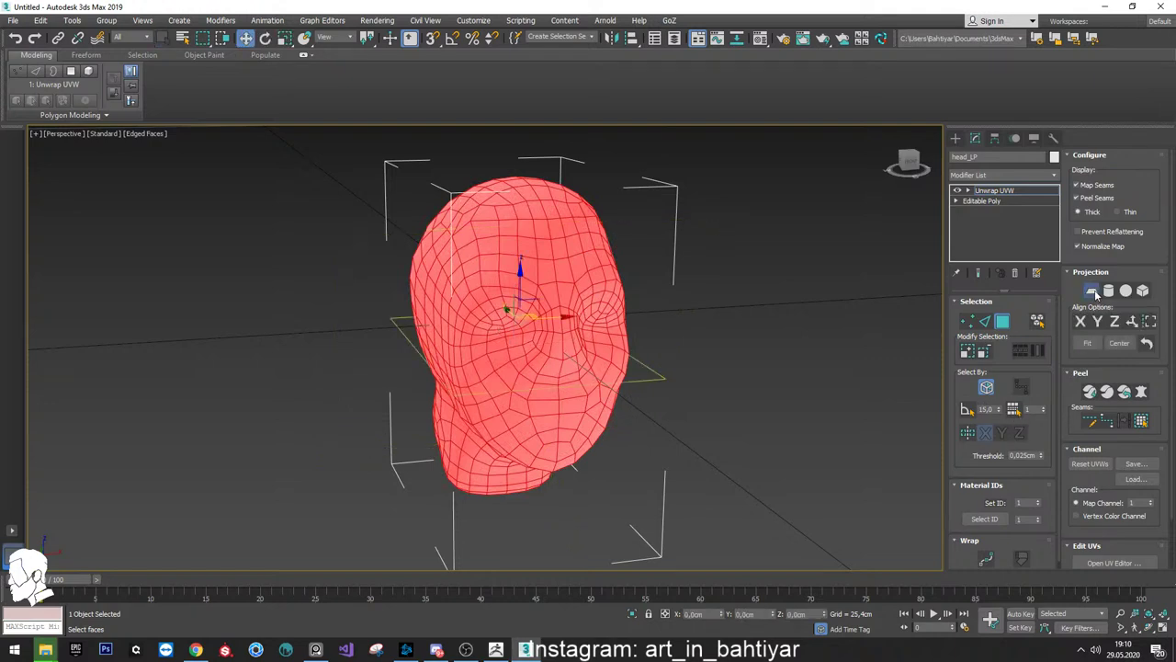
mouse_move(684, 316)
middle_mouse_down("alt")
mouse_move(659, 328)
mouse_move(695, 333)
middle_mouse_up("alt")
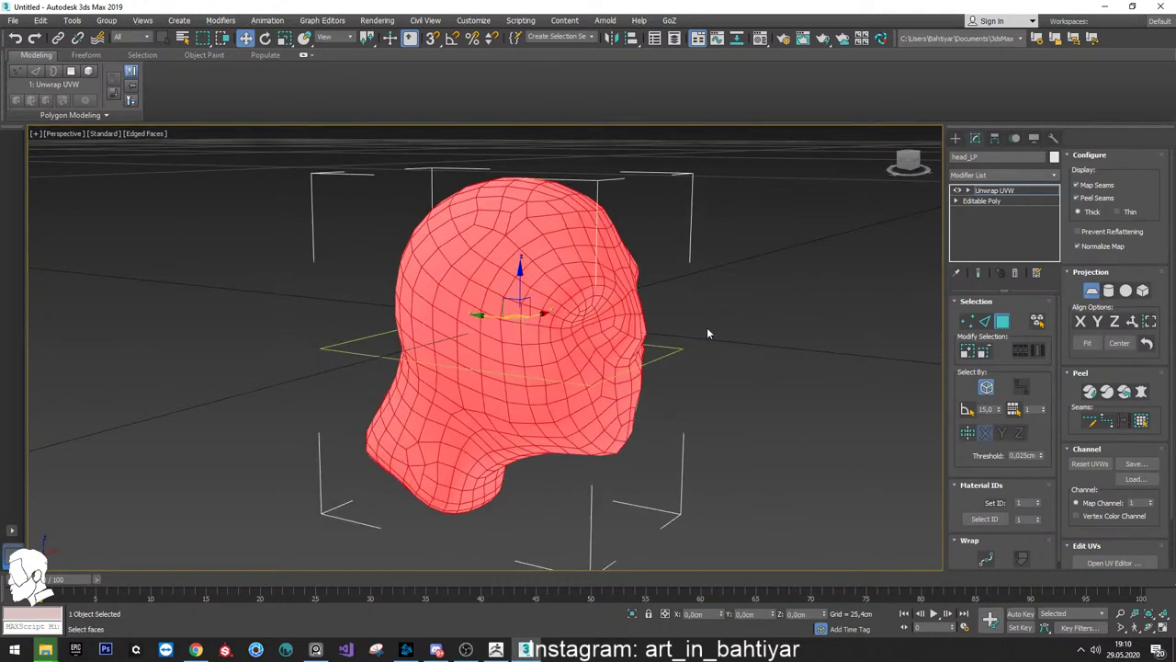
left_click(1081, 322)
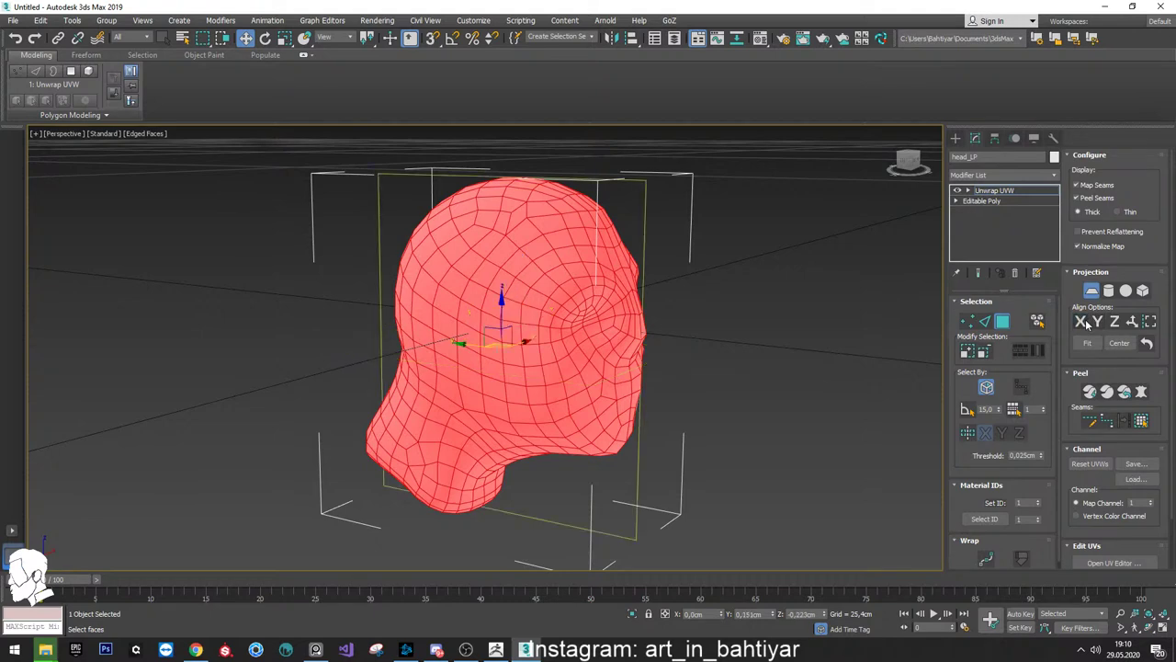
middle_click_drag(739, 298, 653, 298, "alt")
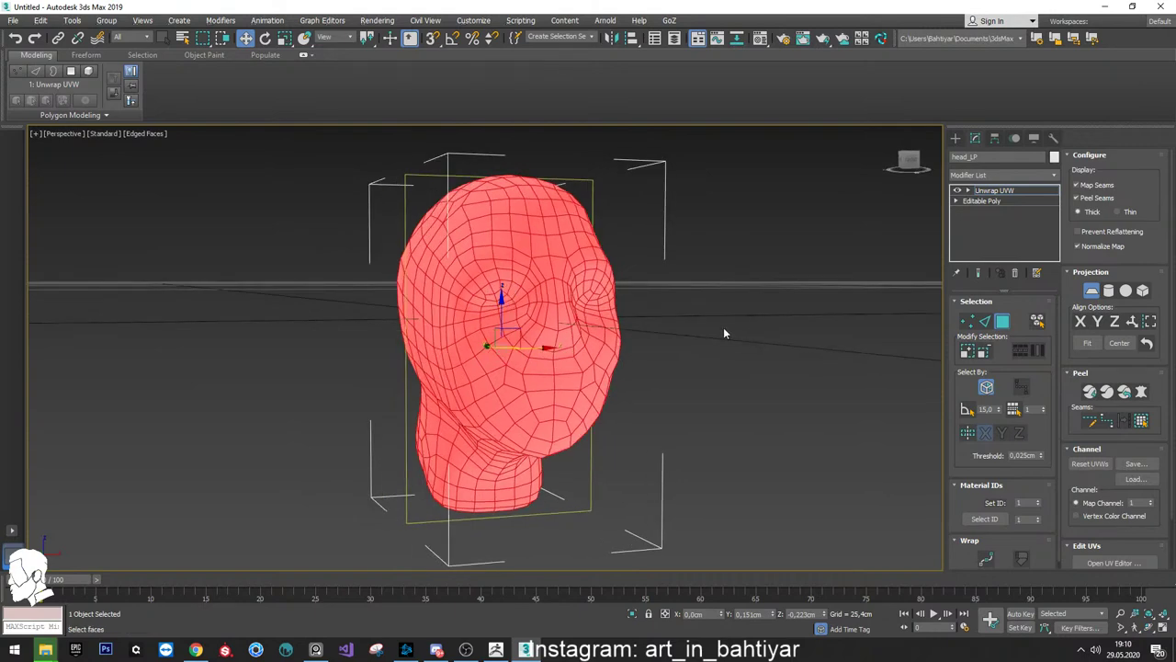
mouse_move(583, 315)
middle_mouse_down("alt")
mouse_move(671, 324)
mouse_move(572, 320)
mouse_move(632, 317)
mouse_move(583, 331)
mouse_move(680, 345)
mouse_move(585, 327)
mouse_move(651, 314)
mouse_move(649, 328)
middle_mouse_up("alt")
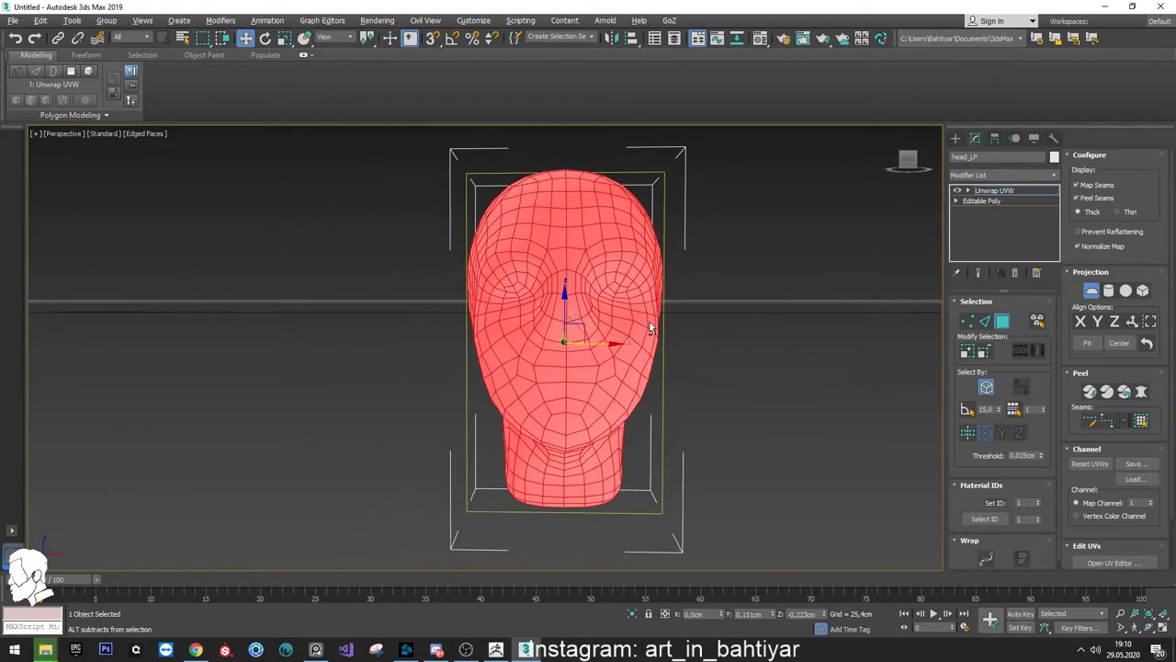
Open the Edit UVWs editor, then switch to edge selection with nothing selected
left_click(1073, 562)
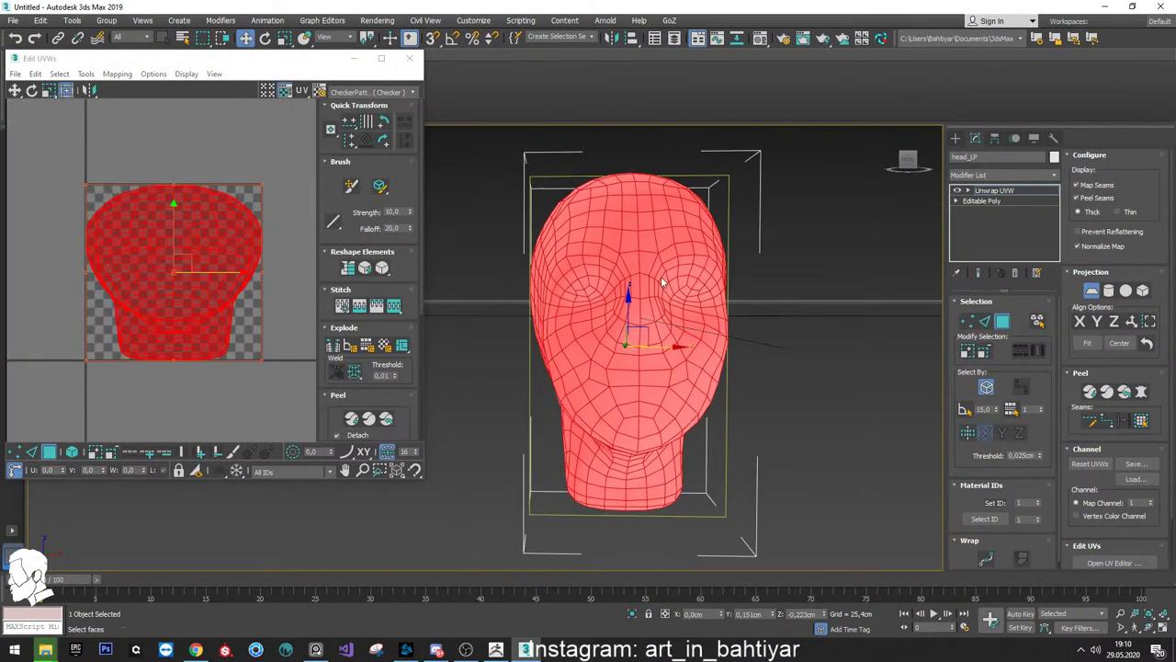
mouse_move(638, 282)
middle_mouse_down("alt")
mouse_move(712, 293)
mouse_move(638, 292)
middle_mouse_up("alt")
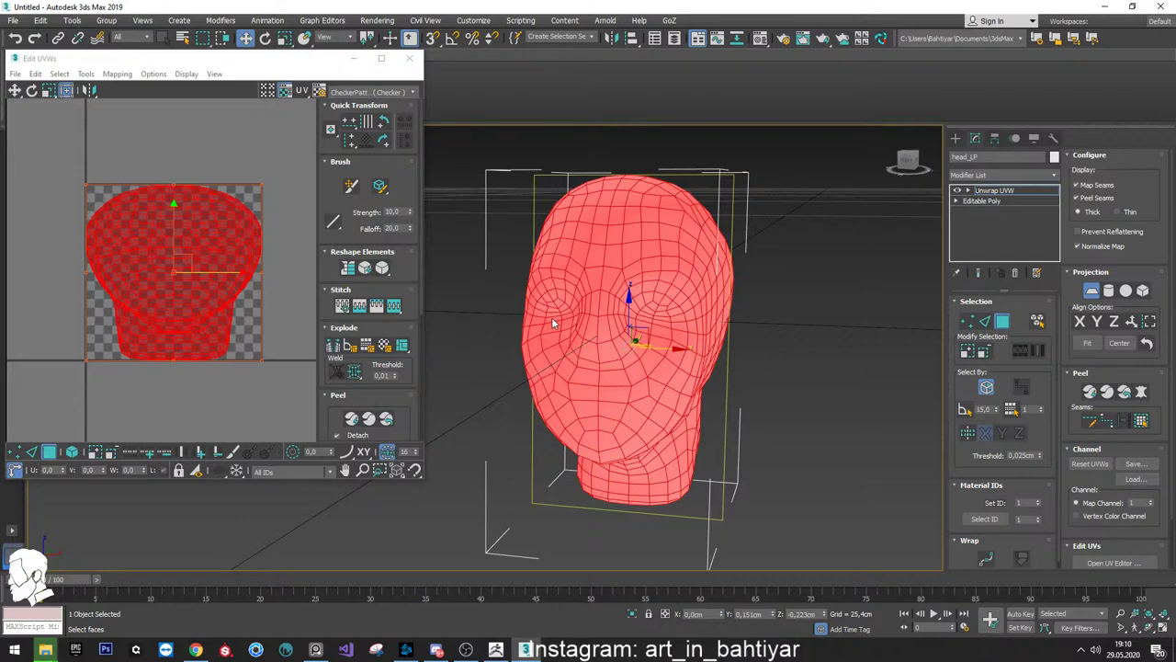
mouse_move(556, 323)
middle_mouse_down("alt")
mouse_move(615, 309)
mouse_move(631, 268)
mouse_move(611, 273)
mouse_move(619, 308)
mouse_move(646, 285)
mouse_move(641, 274)
mouse_move(688, 267)
middle_mouse_up("alt")
key("2")
key("q")
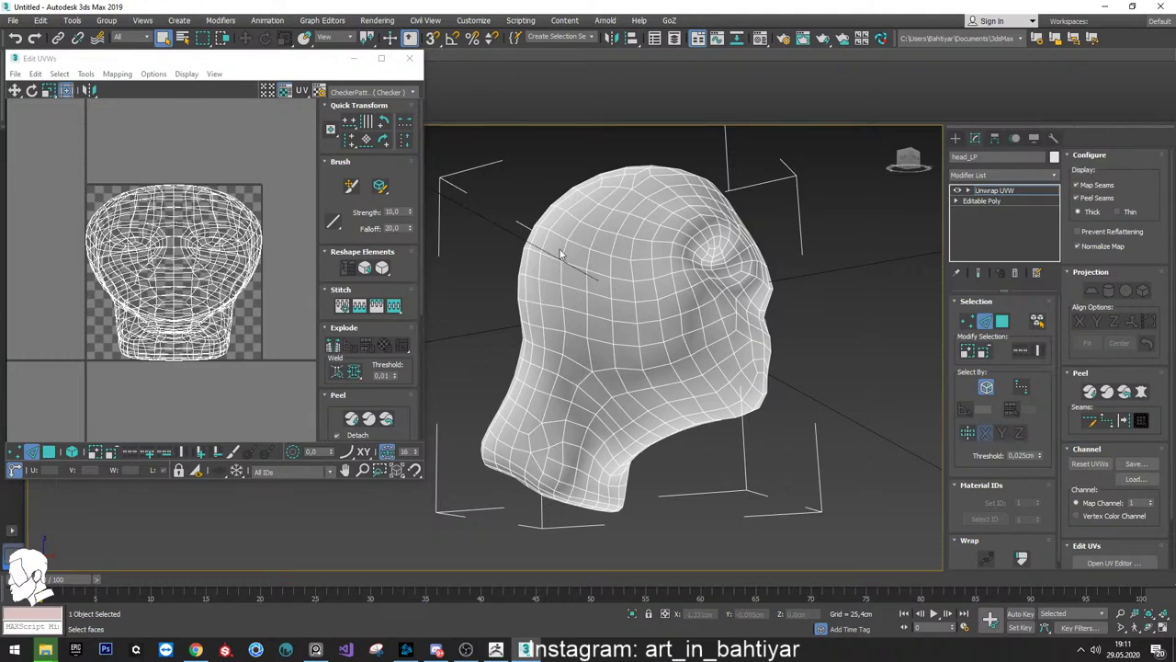
Select the edge loop at the bottom of the neck and convert it to a seam
middle_click_drag(561, 254, 606, 323, "alt")
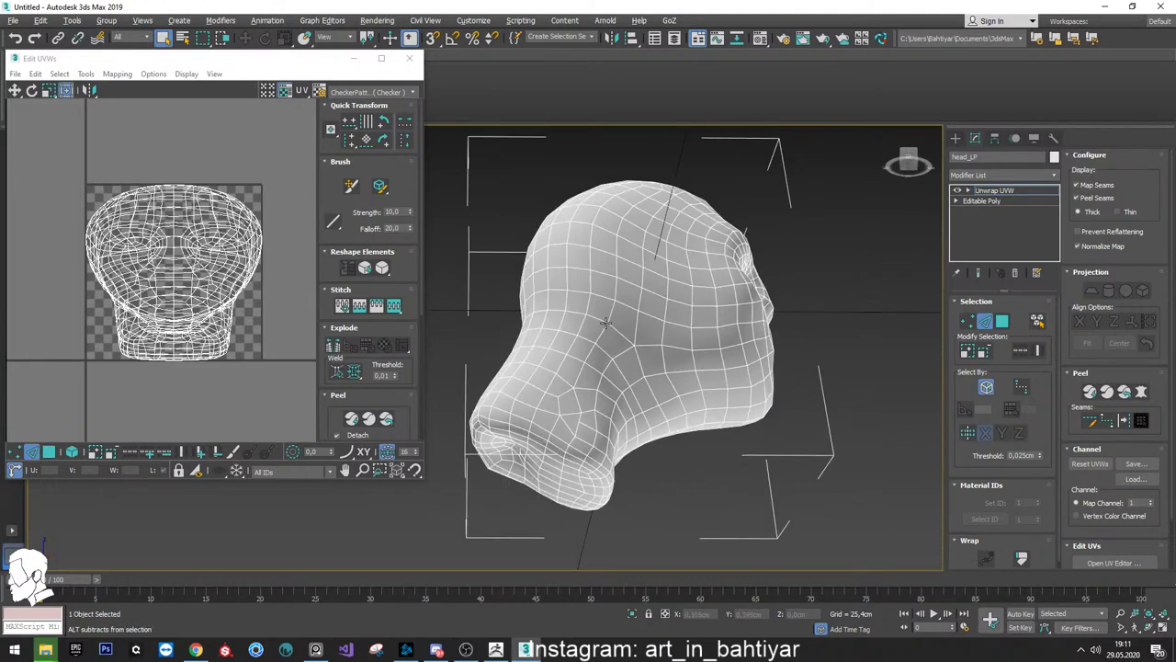
left_click(544, 430)
left_click(551, 433, "shift")
mouse_move(551, 434)
middle_mouse_down("alt")
mouse_move(606, 452)
mouse_move(480, 445)
middle_mouse_up("alt")
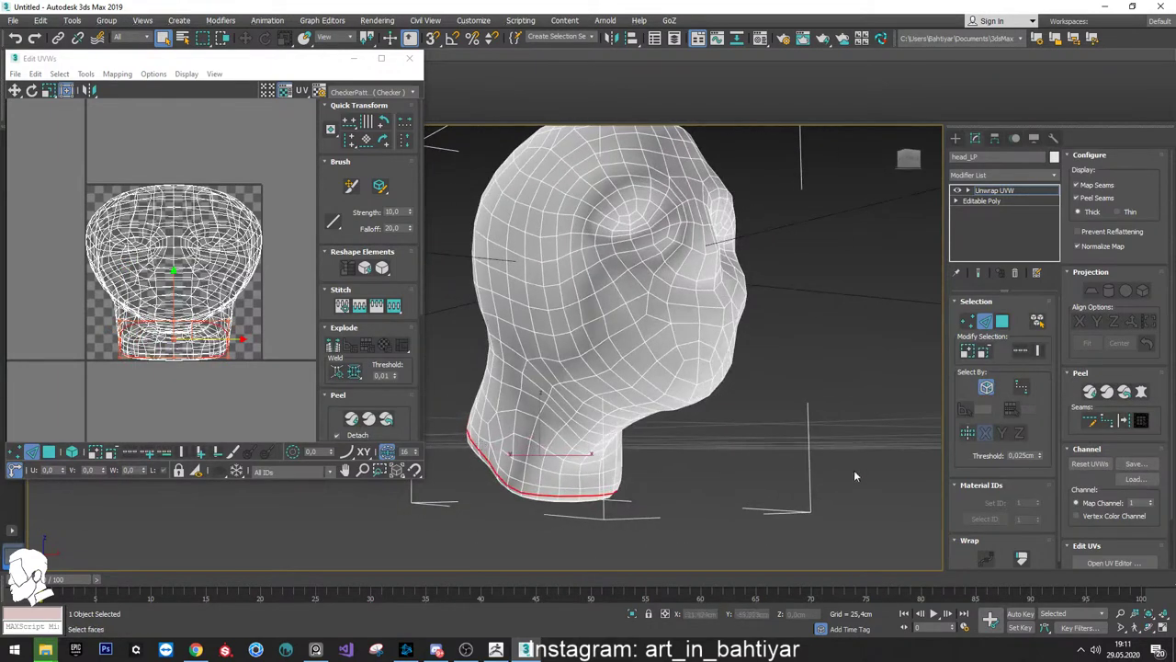
left_click(1108, 422)
Mark the neck edge loop as a seam and select vertical edges on the front of the neck
mouse_move(651, 376)
middle_mouse_down("alt")
mouse_move(679, 343)
mouse_move(655, 334)
middle_mouse_up("alt")
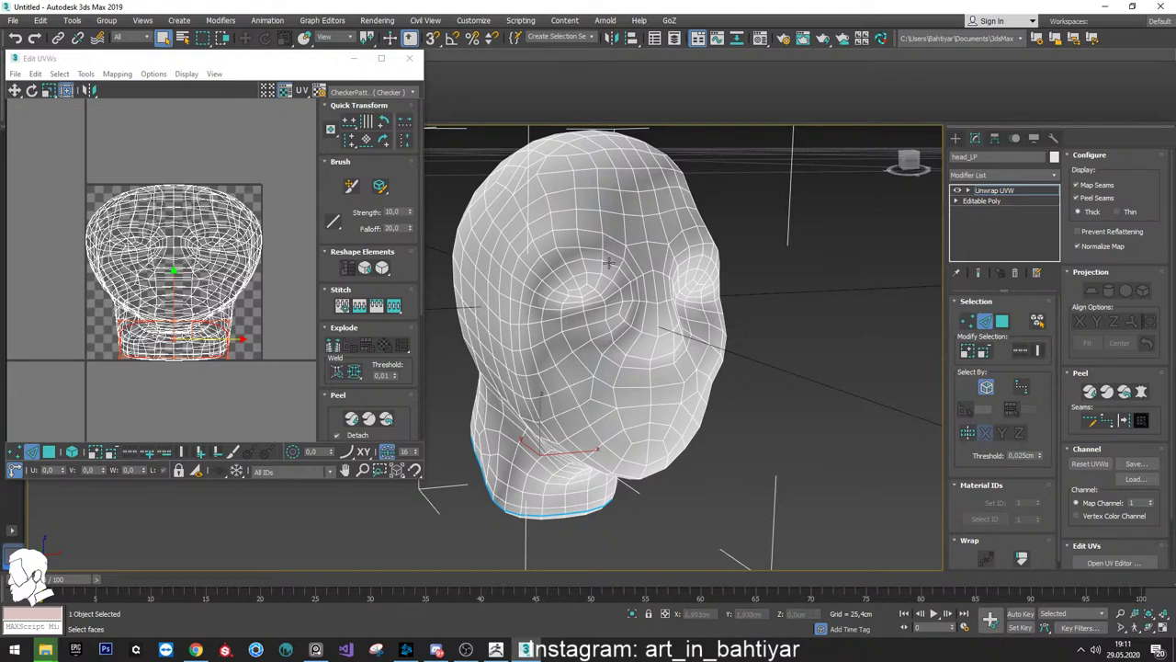
mouse_move(608, 263)
middle_mouse_down("alt")
mouse_move(650, 261)
mouse_move(611, 257)
mouse_move(646, 250)
mouse_move(656, 276)
mouse_move(664, 266)
mouse_move(627, 300)
middle_mouse_up("alt")
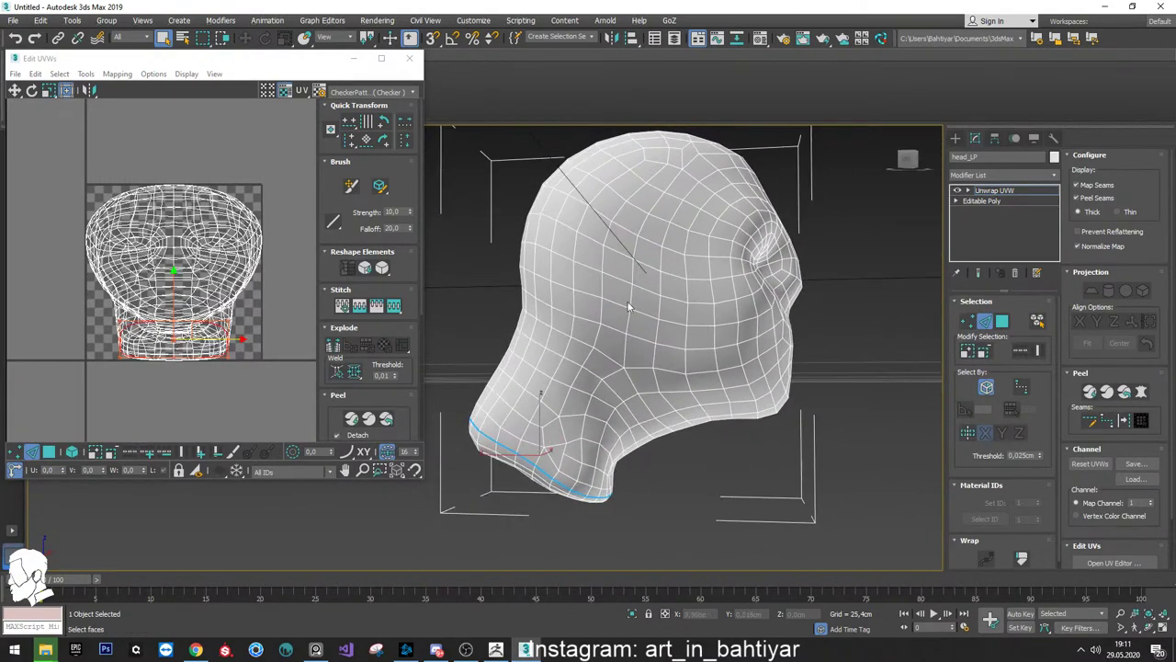
double_click(569, 360)
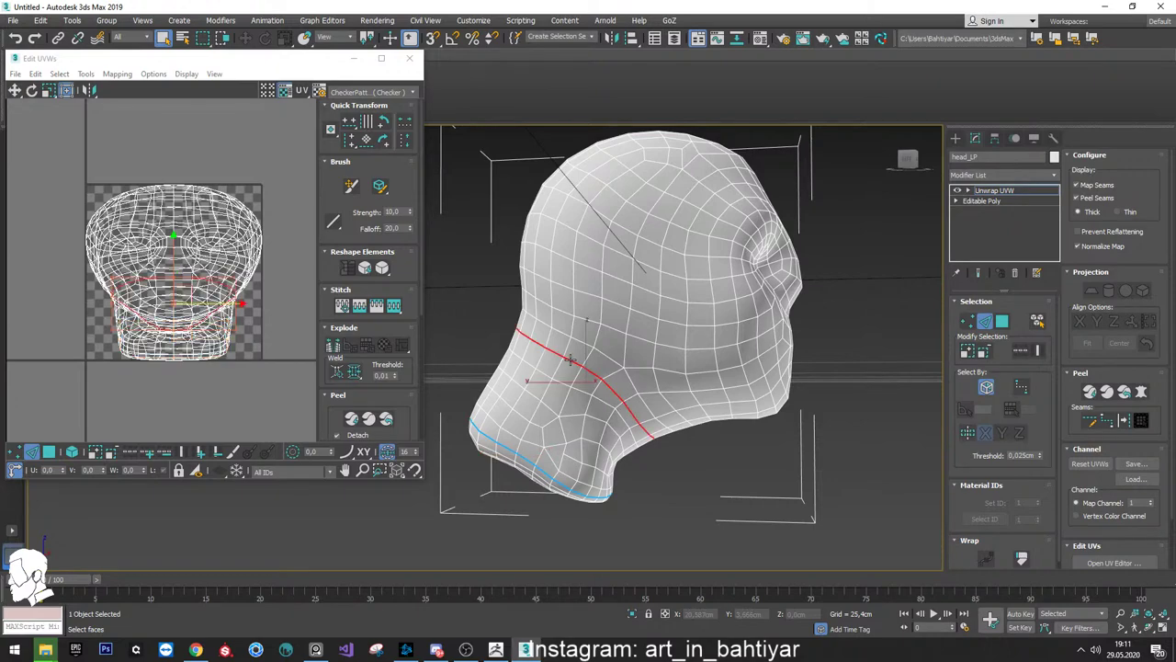
left_click(1123, 420)
mouse_move(725, 391)
middle_mouse_down("alt")
mouse_move(625, 365)
mouse_move(840, 406)
middle_mouse_up("alt")
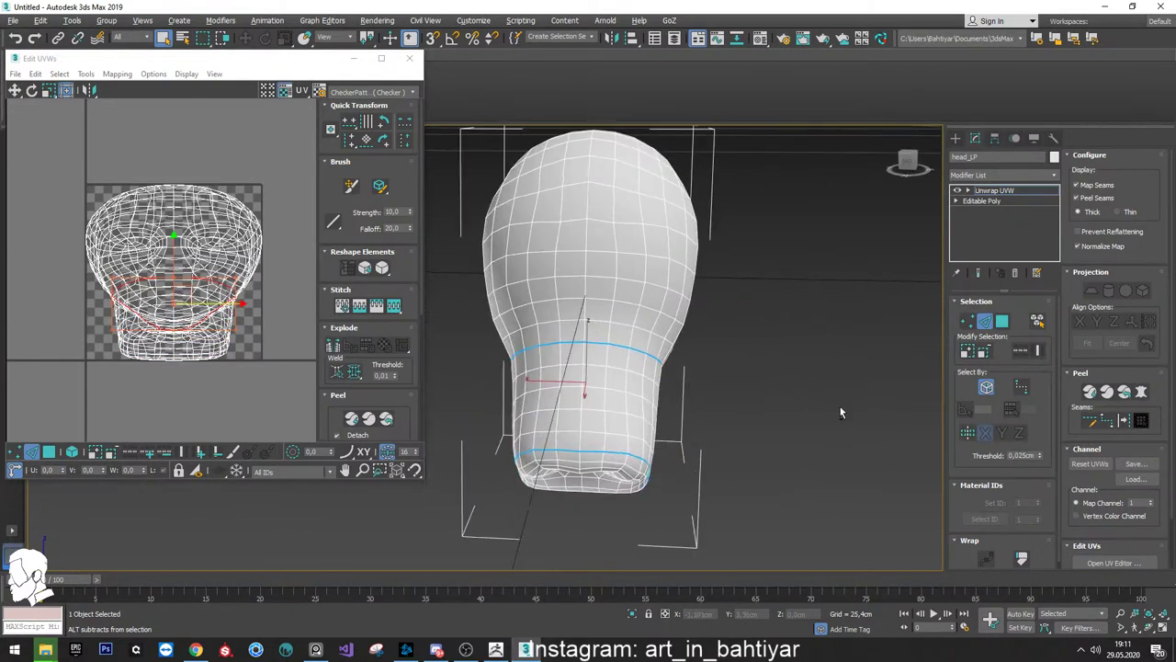
left_click(579, 439)
left_click(581, 414, "ctrl")
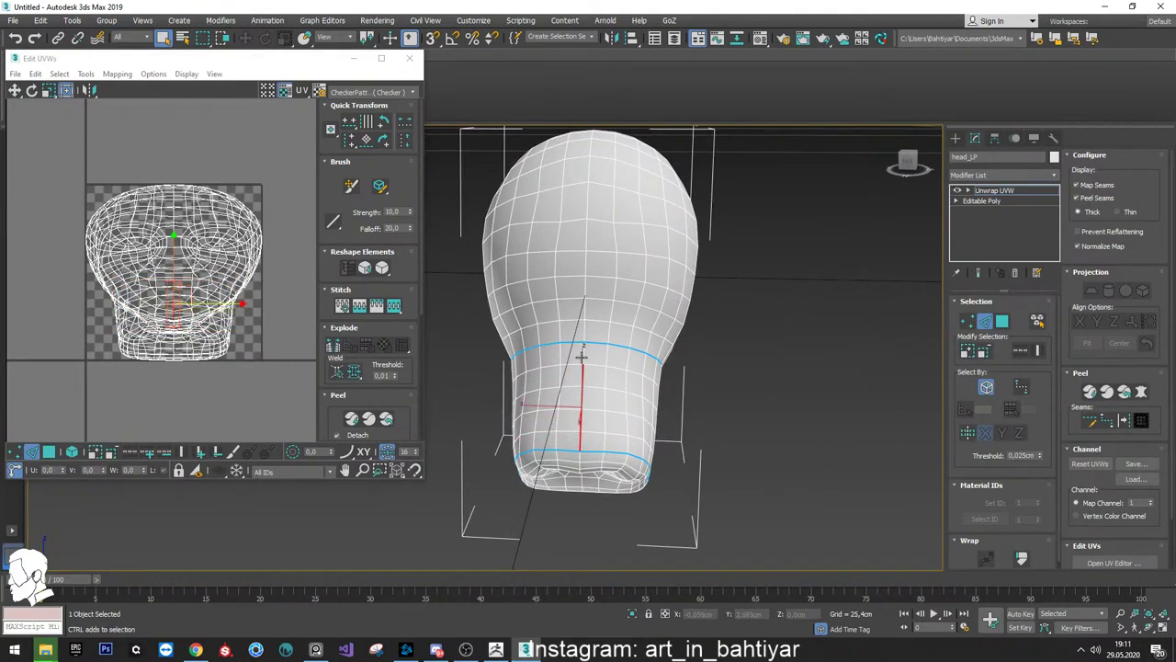
Trace a point-to-point seam from the forehead down the face, then undo the last two segments
mouse_move(622, 359)
middle_mouse_down("alt")
mouse_move(481, 383)
mouse_move(698, 345)
middle_mouse_up("alt")
mouse_move(594, 325)
middle_mouse_down("alt")
mouse_move(561, 318)
mouse_move(624, 367)
mouse_move(675, 352)
mouse_move(634, 340)
middle_mouse_up("alt")
scroll(561, 318, "down", 5)
scroll(634, 340, "up", 6)
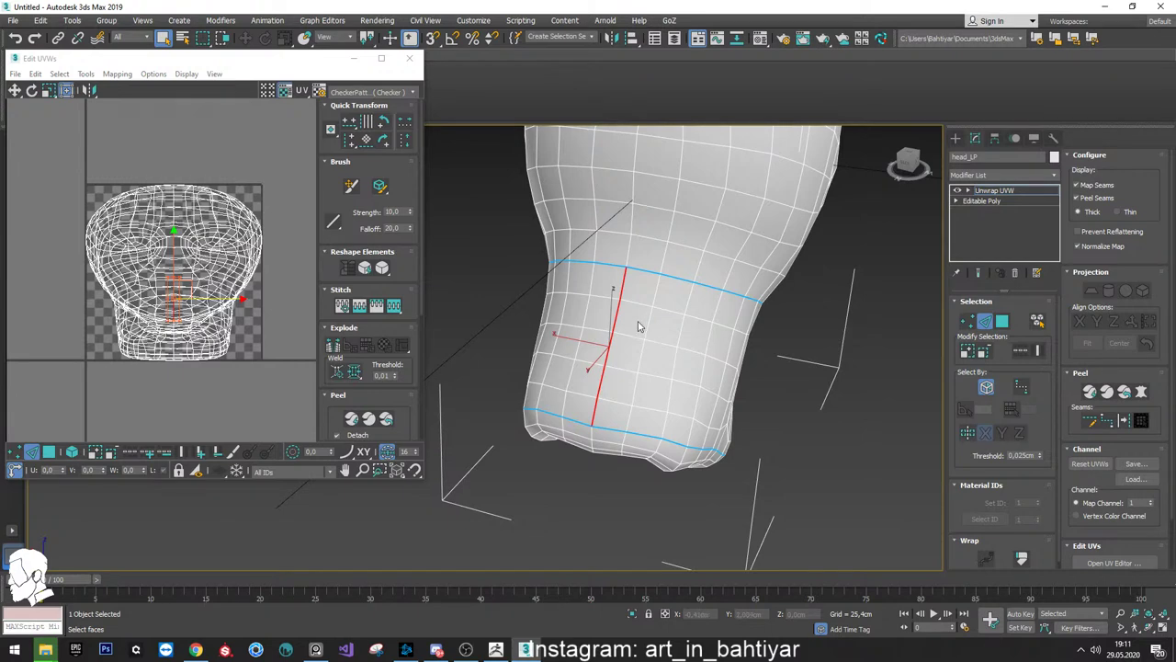
middle_click_drag(643, 288, 644, 287, "alt")
scroll(643, 288, "down", 2)
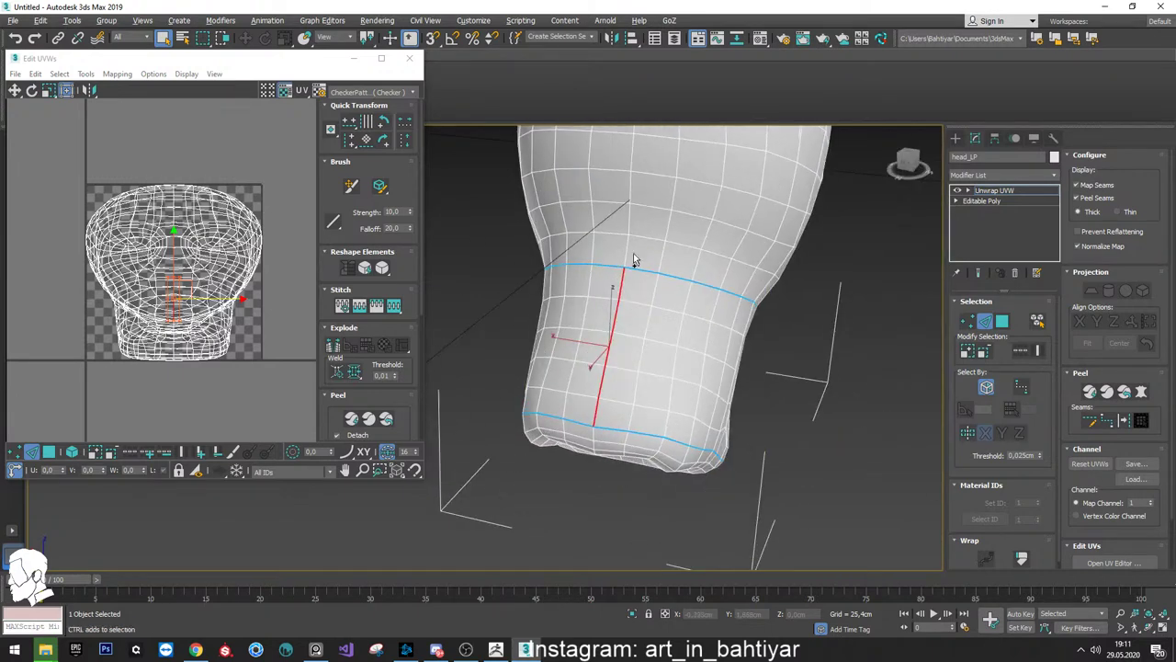
scroll(633, 252, "down", 3)
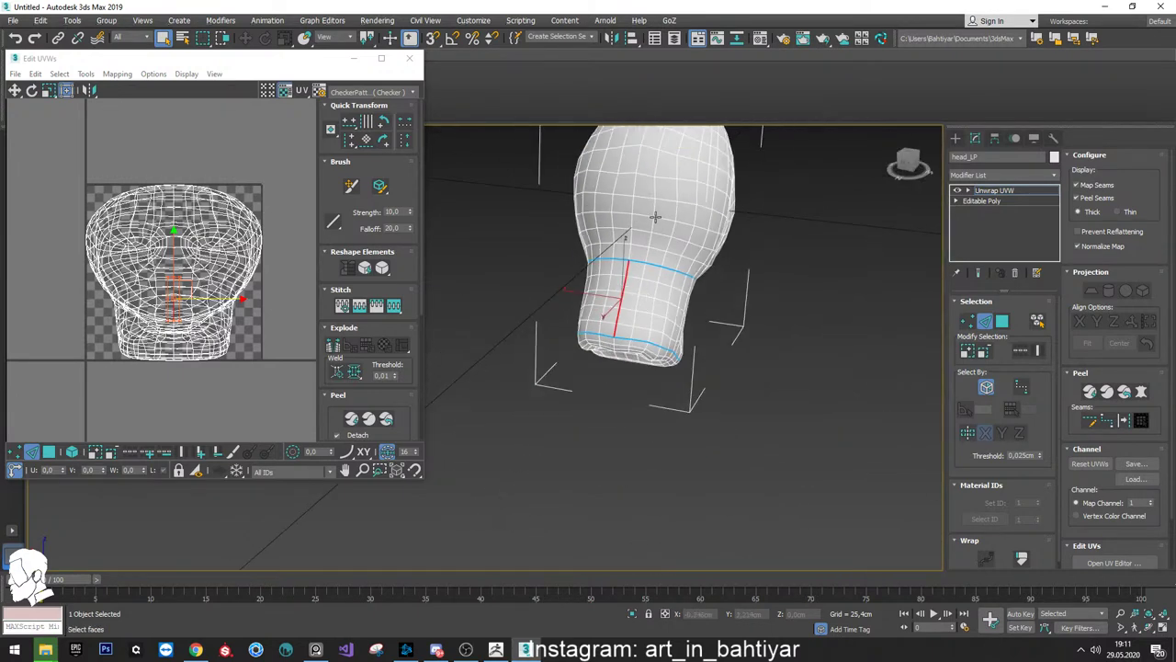
mouse_move(640, 262)
middle_mouse_down("alt")
mouse_move(452, 227)
mouse_move(600, 303)
mouse_move(646, 267)
middle_mouse_up("alt")
scroll(600, 303, "up", 2)
scroll(600, 302, "up", 3)
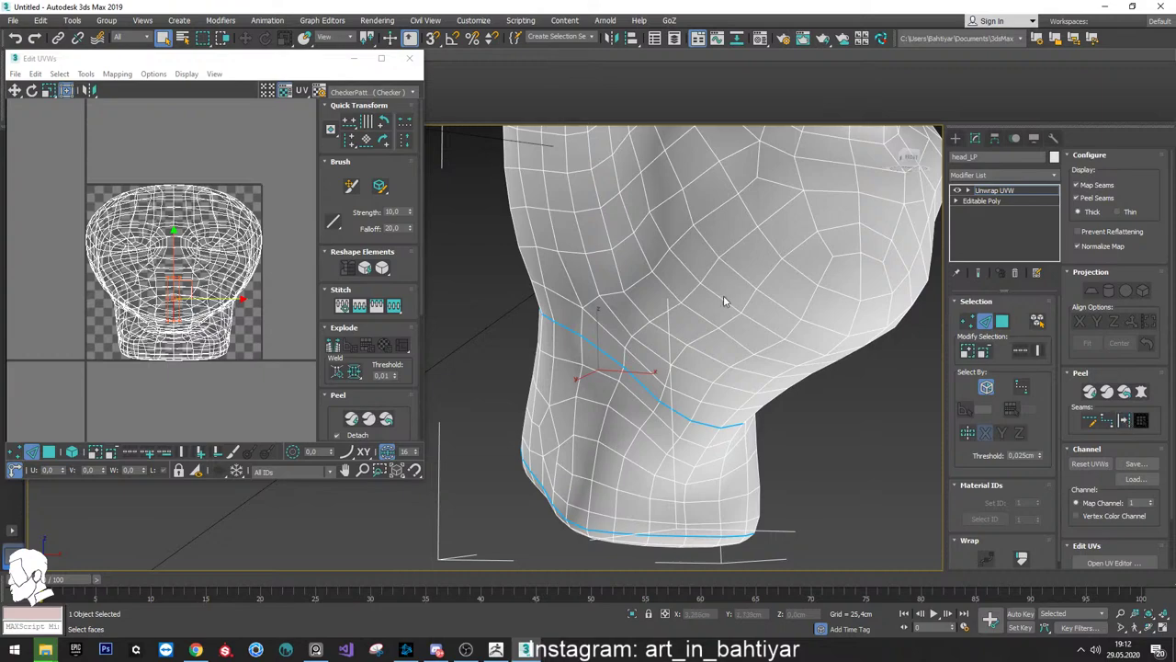
mouse_move(725, 297)
middle_mouse_down("alt")
mouse_move(704, 284)
mouse_move(748, 306)
mouse_move(738, 310)
middle_mouse_up("alt")
scroll(738, 311, "down", 3)
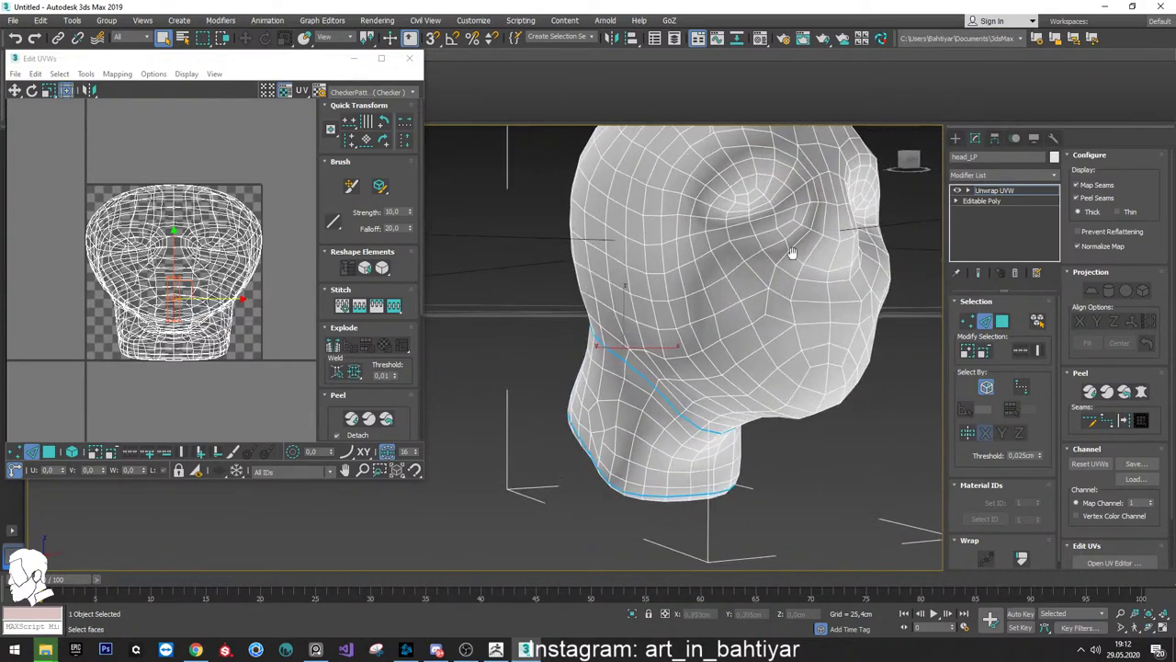
mouse_move(785, 252)
middle_mouse_down("alt")
mouse_move(735, 276)
mouse_move(664, 258)
middle_mouse_up("alt")
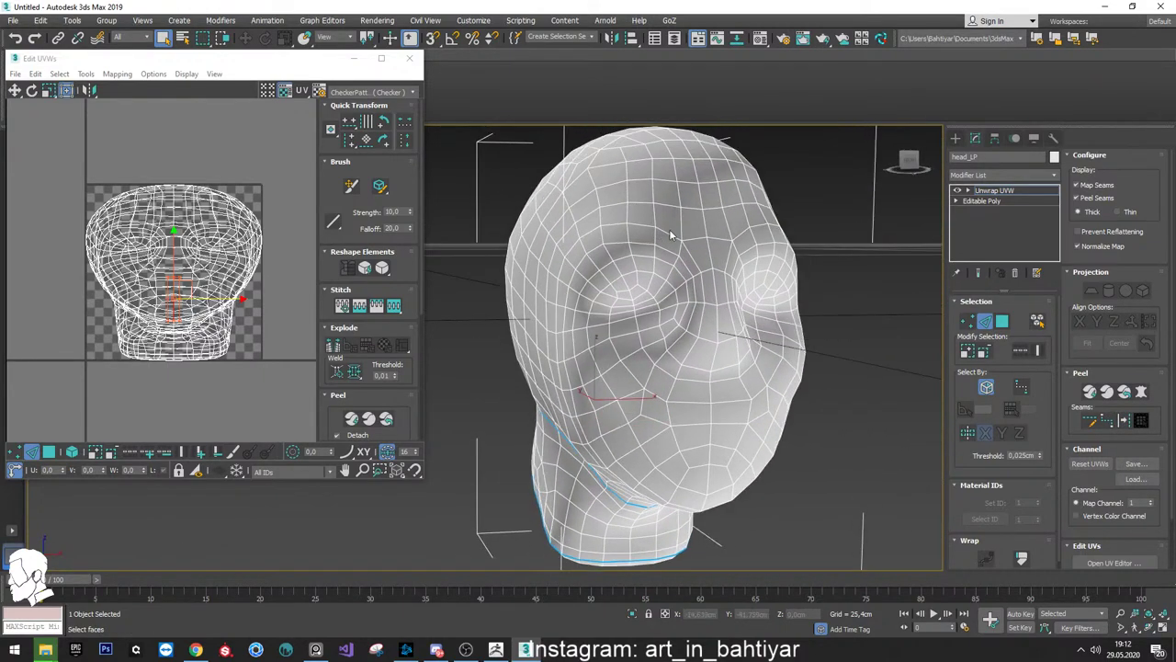
left_click(1018, 390)
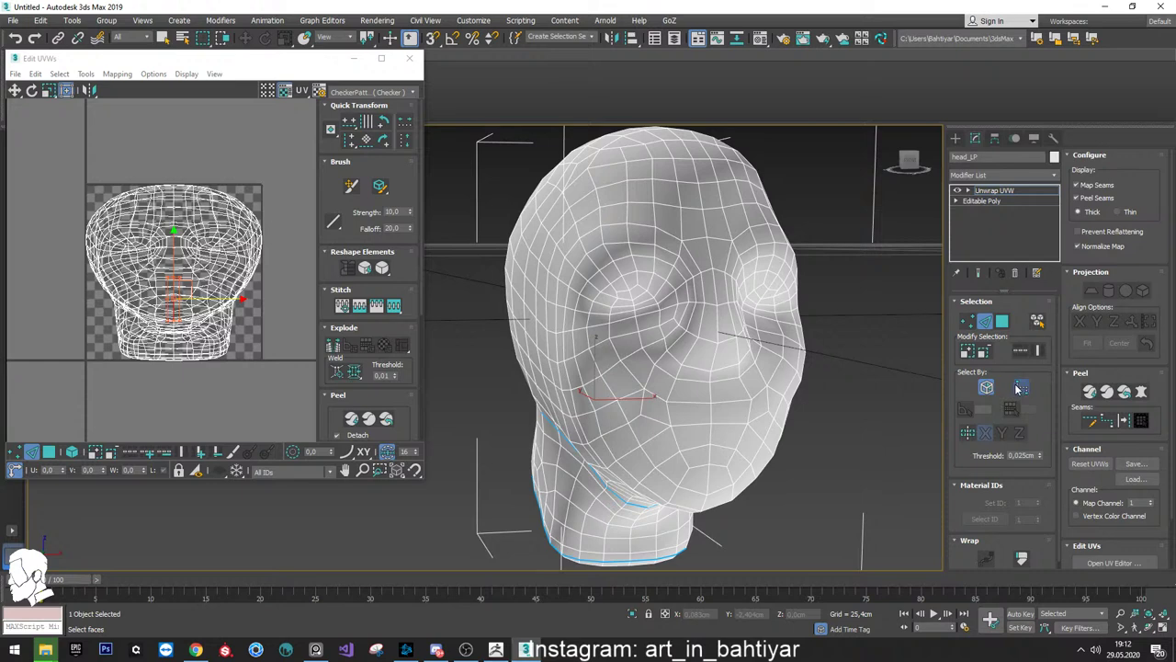
left_click(672, 236)
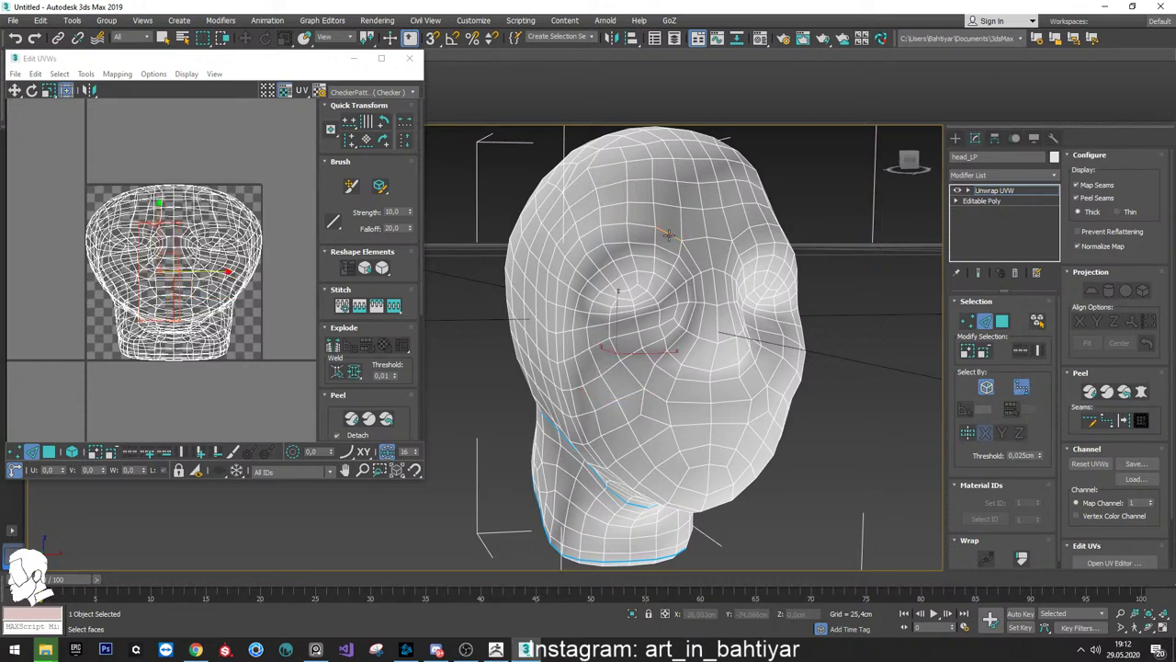
left_click(556, 296)
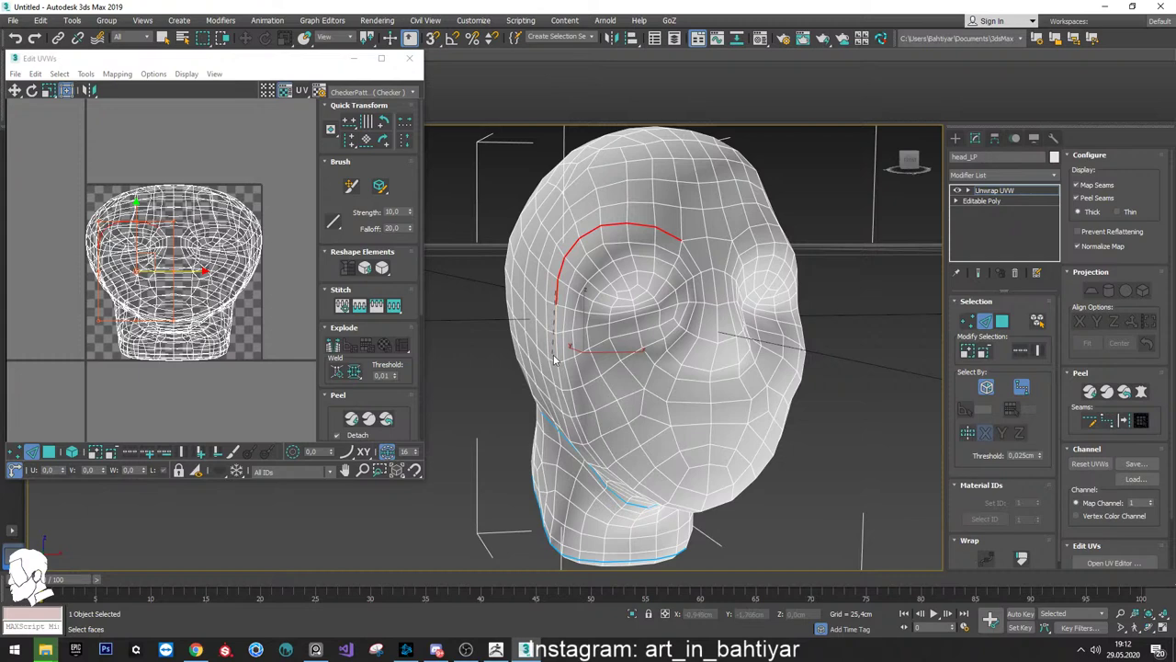
left_click(557, 341)
left_click(558, 385)
left_click(674, 331)
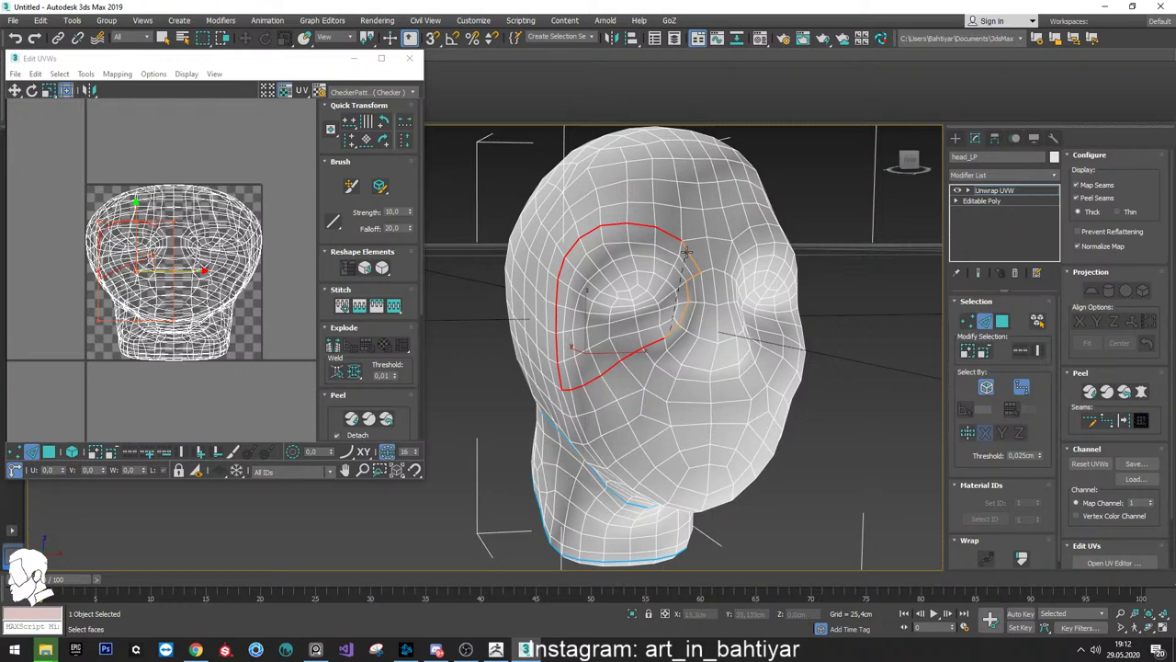
right_click(687, 251)
key("ctrl+z")
key("ctrl+z")
key("ctrl+z")
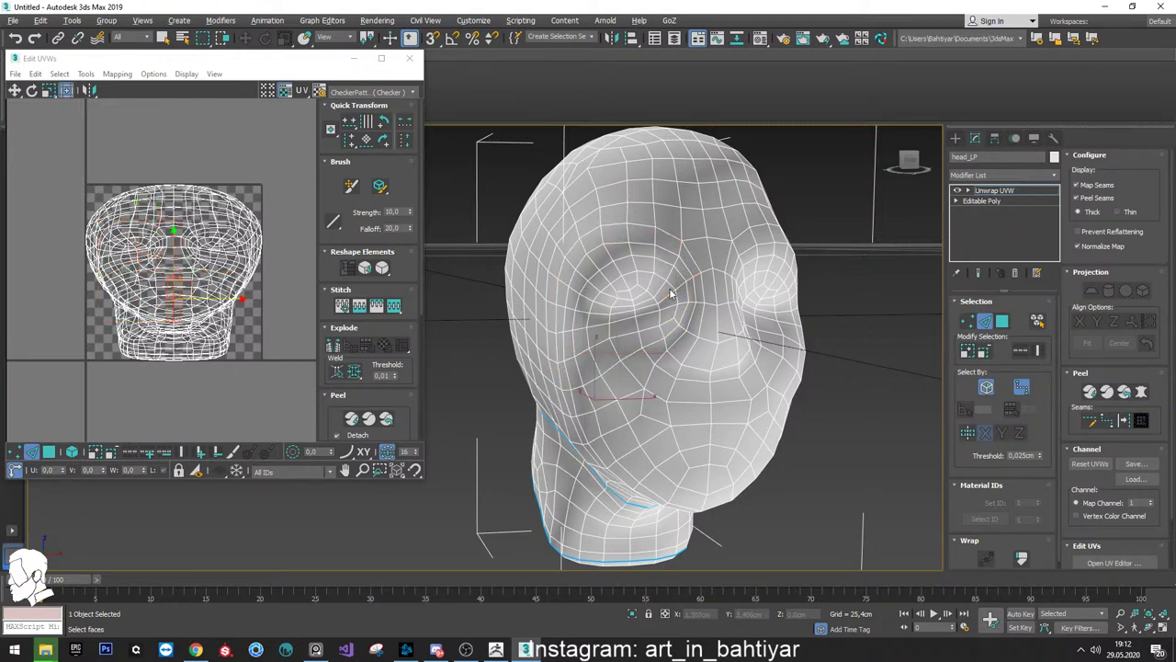
Trace a seam arc over the first eye socket down to the lower cheek
middle_click_drag(669, 294, 682, 281, "alt")
left_click(709, 224)
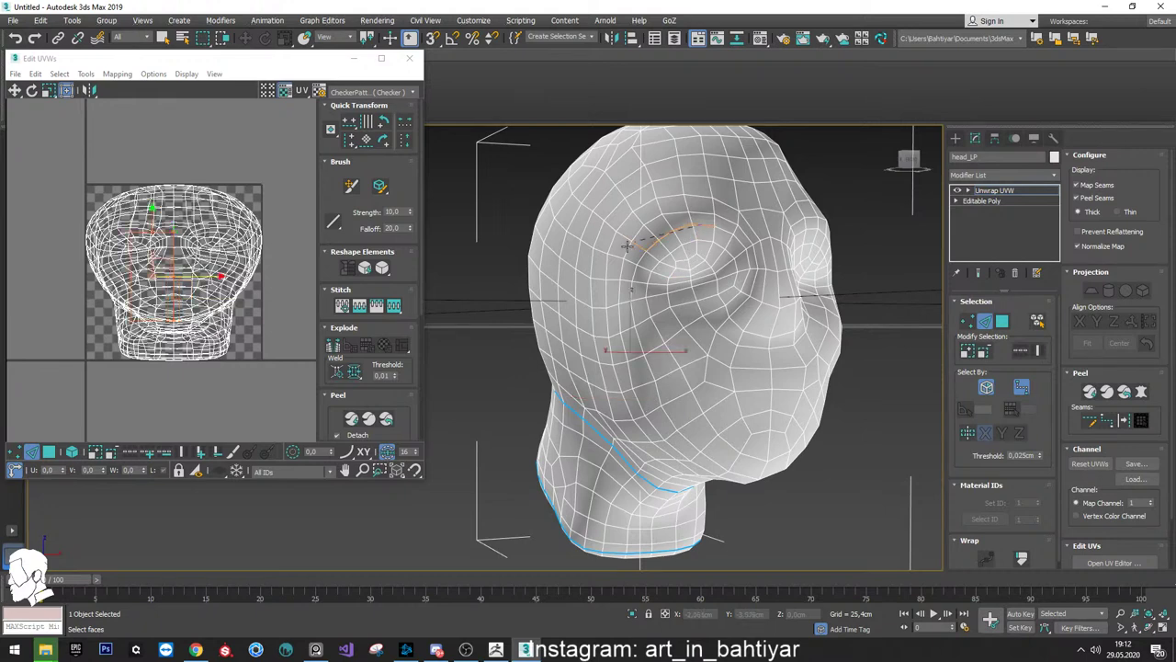
left_click(638, 268)
left_click(633, 306)
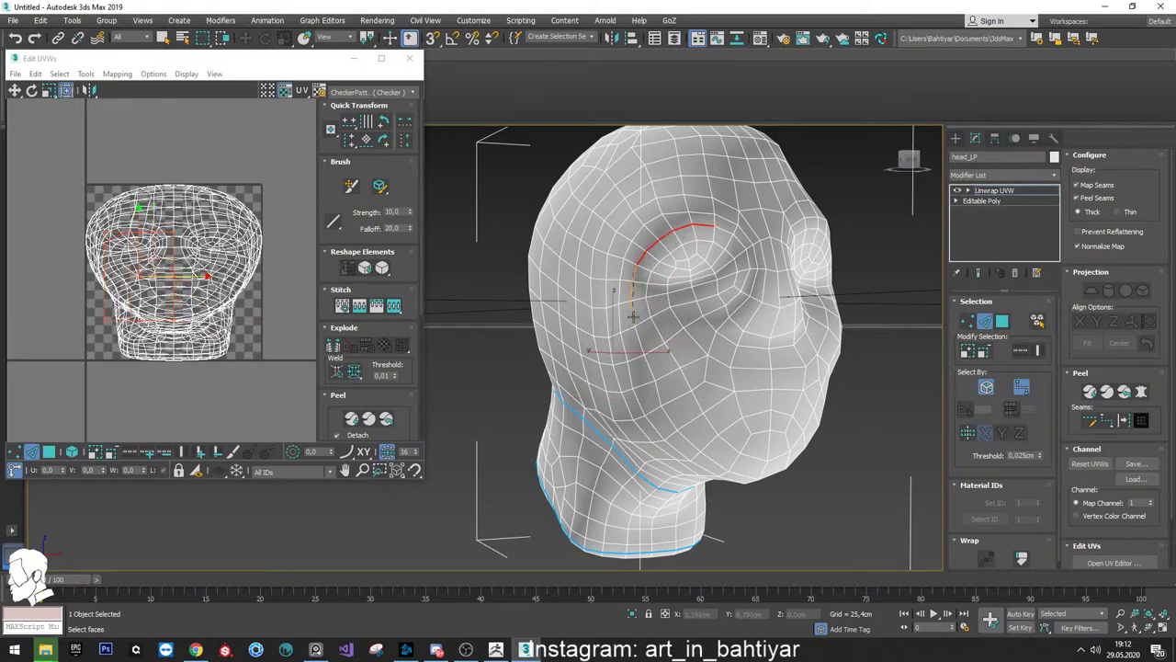
left_click(736, 284)
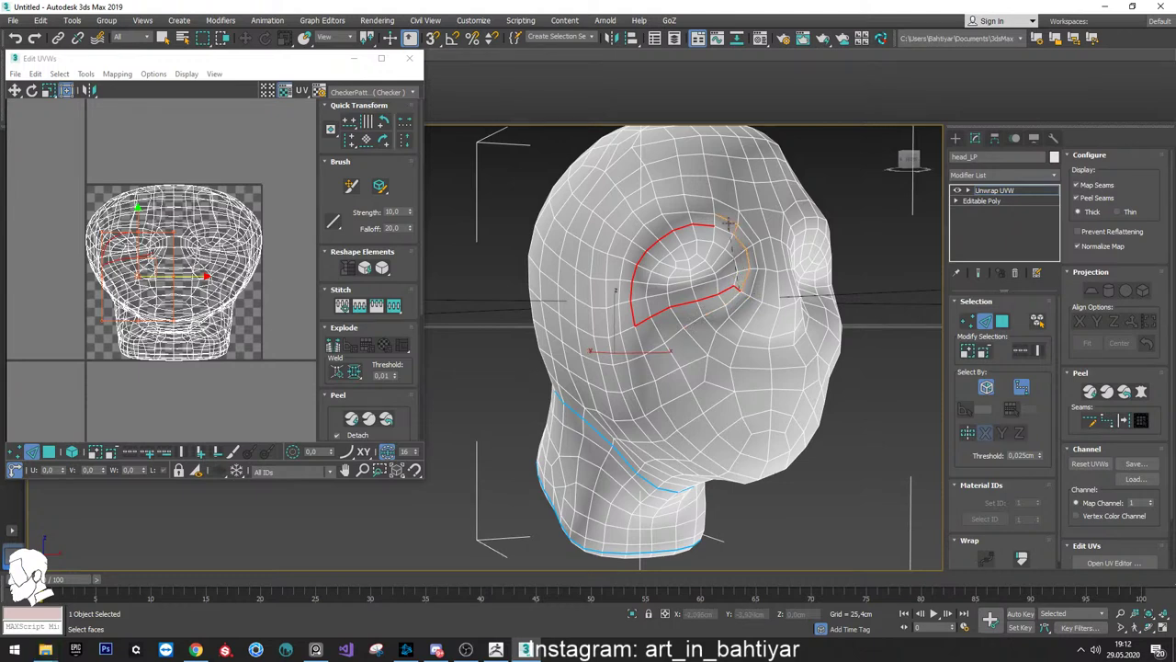
Trace a seam over the right eye socket, closing it at the eye's inner corner
mouse_move(726, 229)
middle_mouse_down("alt")
mouse_move(732, 263)
mouse_move(688, 265)
mouse_move(668, 283)
mouse_move(714, 281)
middle_mouse_up("alt")
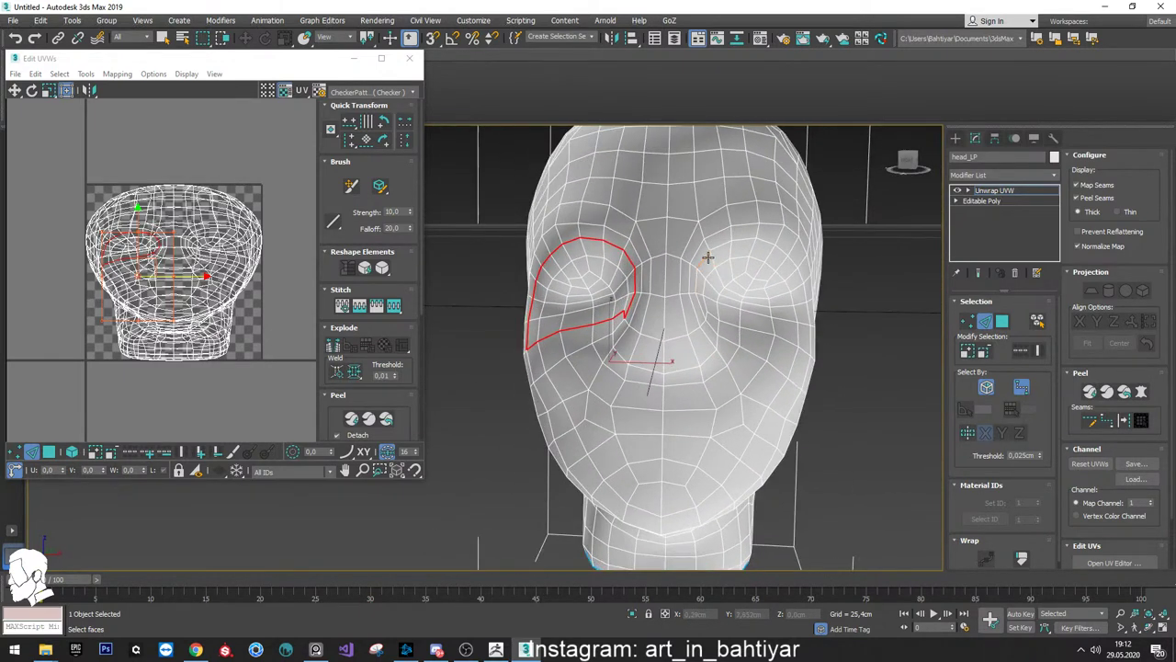
left_click(703, 257)
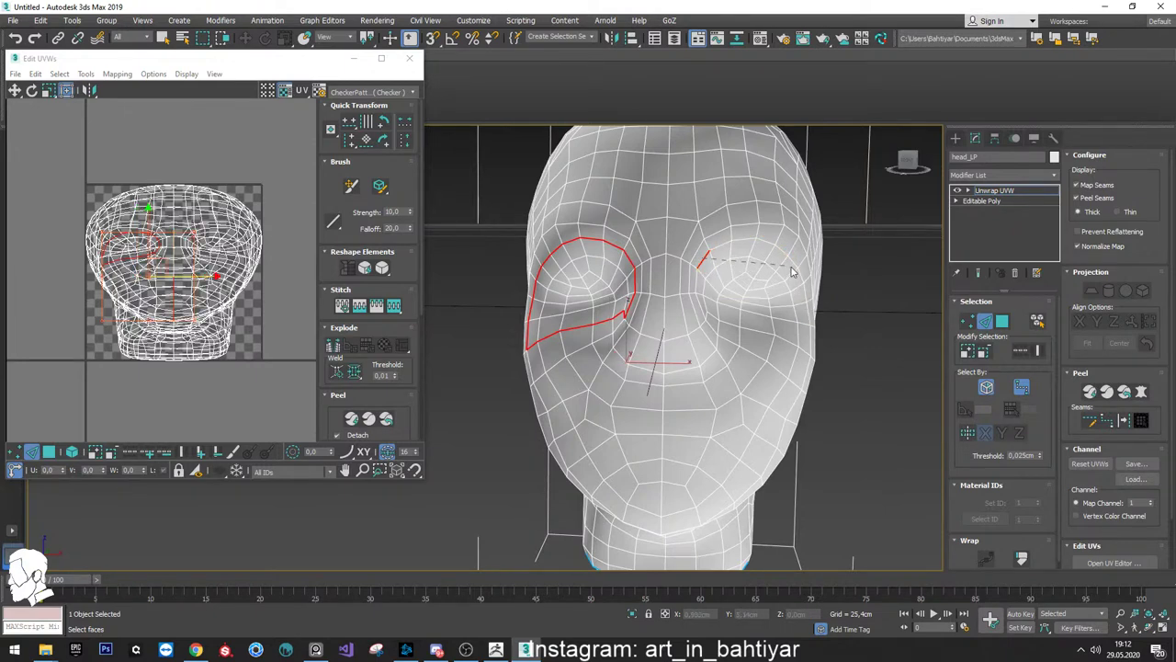
left_click(790, 260)
middle_click_drag(790, 260, 735, 363, "alt")
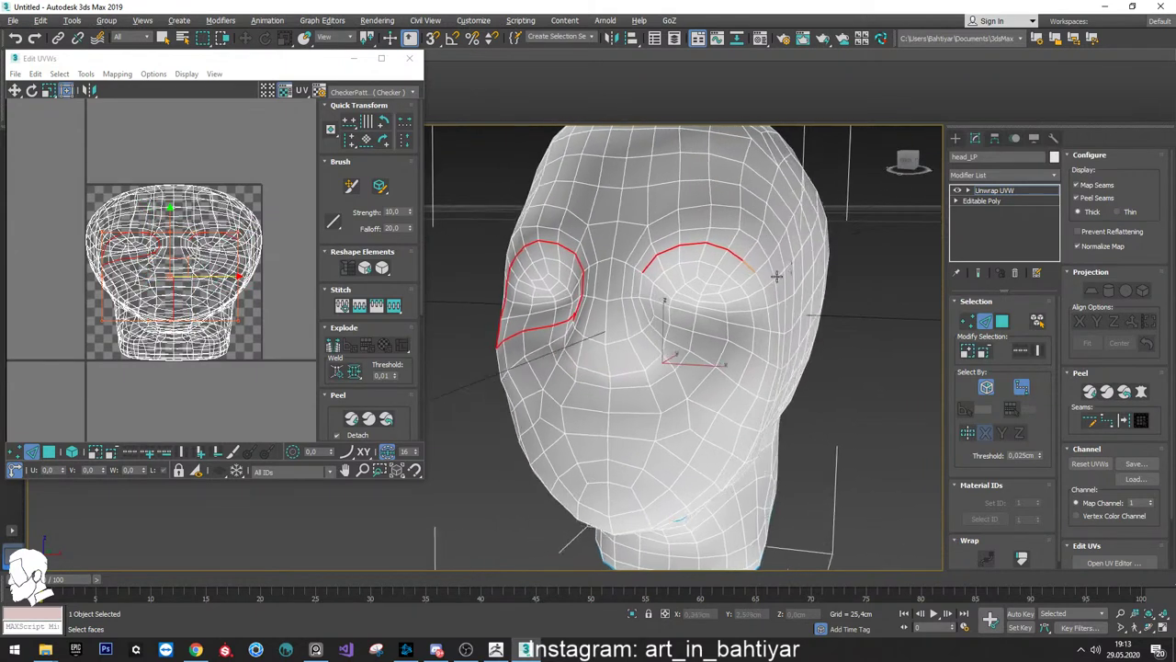
left_click(714, 327)
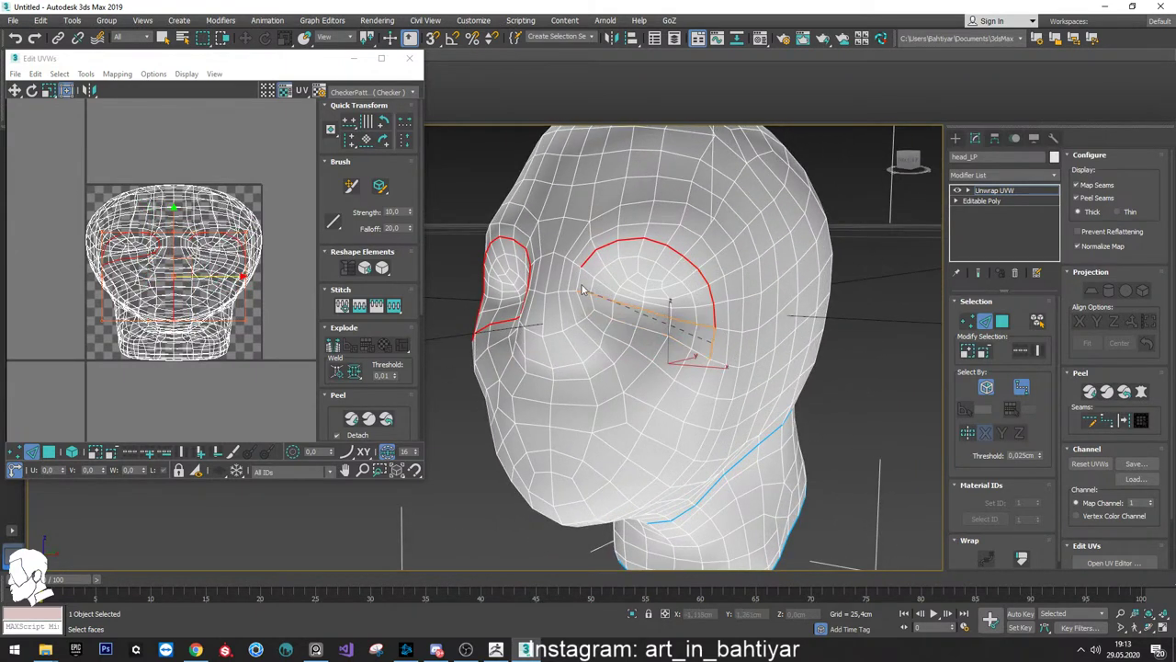
mouse_move(597, 301)
middle_mouse_down("alt")
mouse_move(686, 315)
mouse_move(649, 315)
middle_mouse_up("alt")
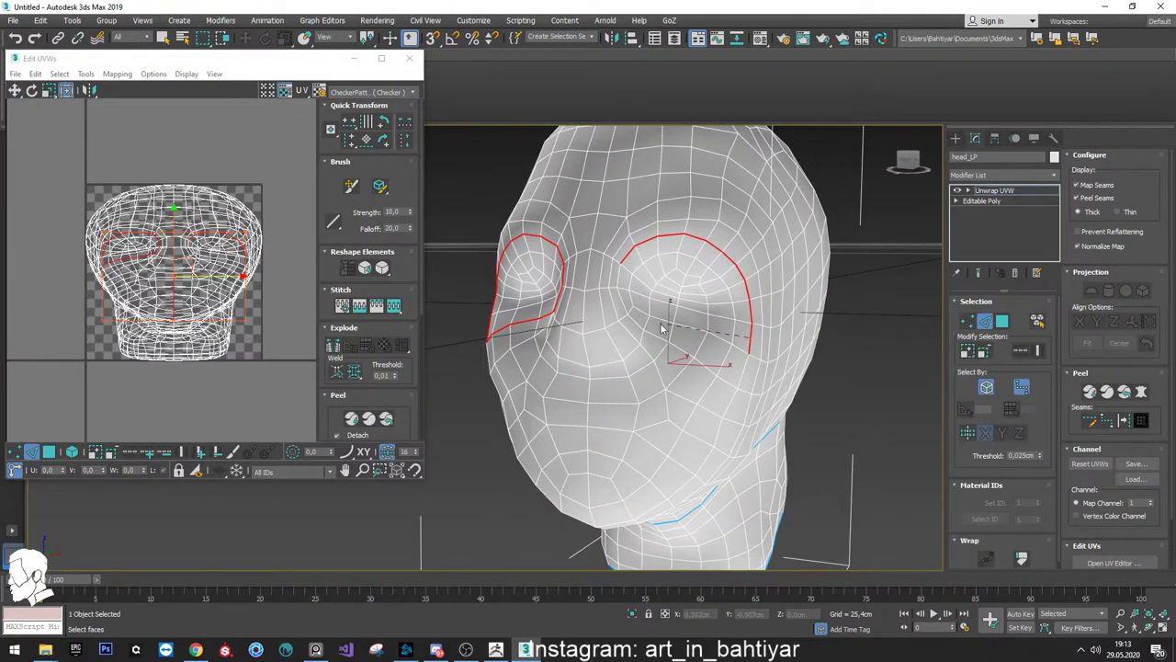
left_click(631, 297)
Convert the traced eye edge paths into map seams
scroll(688, 263, "down", 3)
mouse_move(688, 263)
middle_mouse_down("alt")
mouse_move(749, 290)
mouse_move(752, 258)
mouse_move(741, 258)
middle_mouse_up("alt")
left_click(1125, 422)
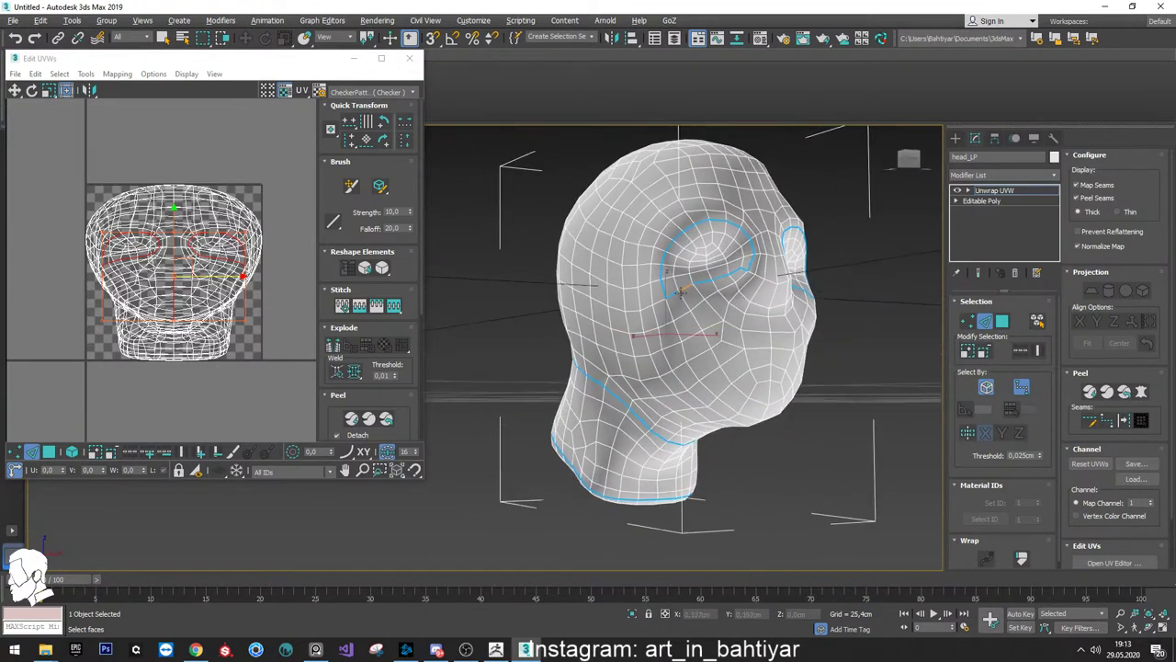
mouse_move(692, 288)
middle_mouse_down("alt")
mouse_move(680, 267)
mouse_move(735, 316)
mouse_move(708, 296)
mouse_move(674, 298)
middle_mouse_up("alt")
Select the edges running under the nose that link the two eye-socket seams
left_click(653, 291)
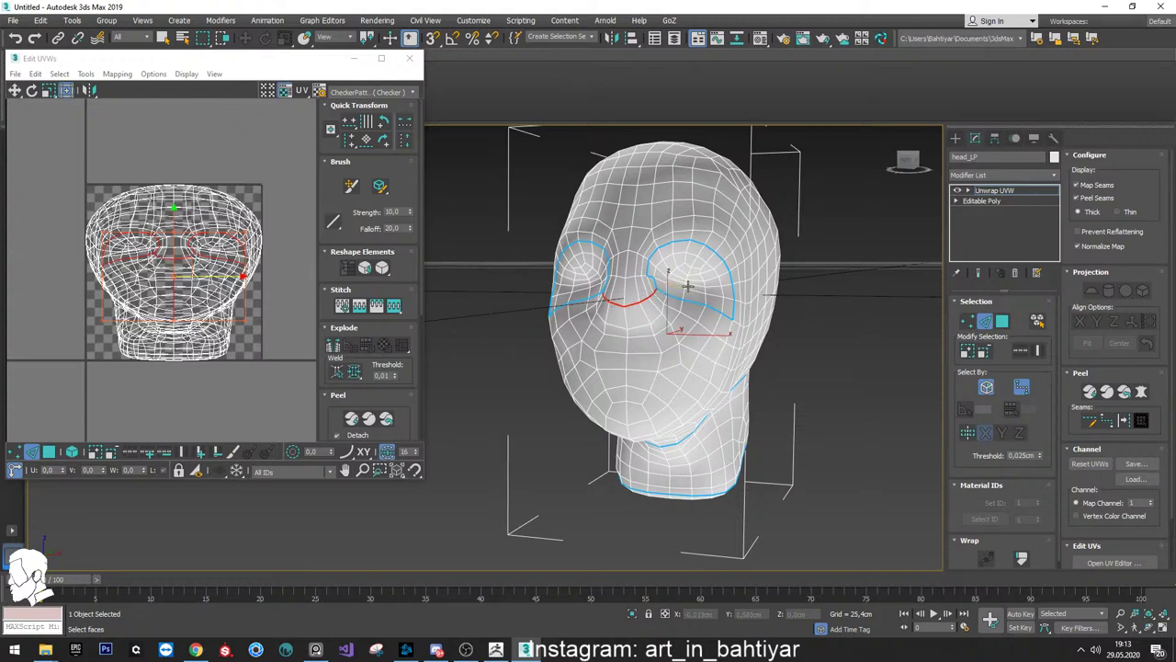
mouse_move(668, 260)
middle_mouse_down("alt")
mouse_move(671, 269)
mouse_move(643, 260)
mouse_move(666, 242)
middle_mouse_up("alt")
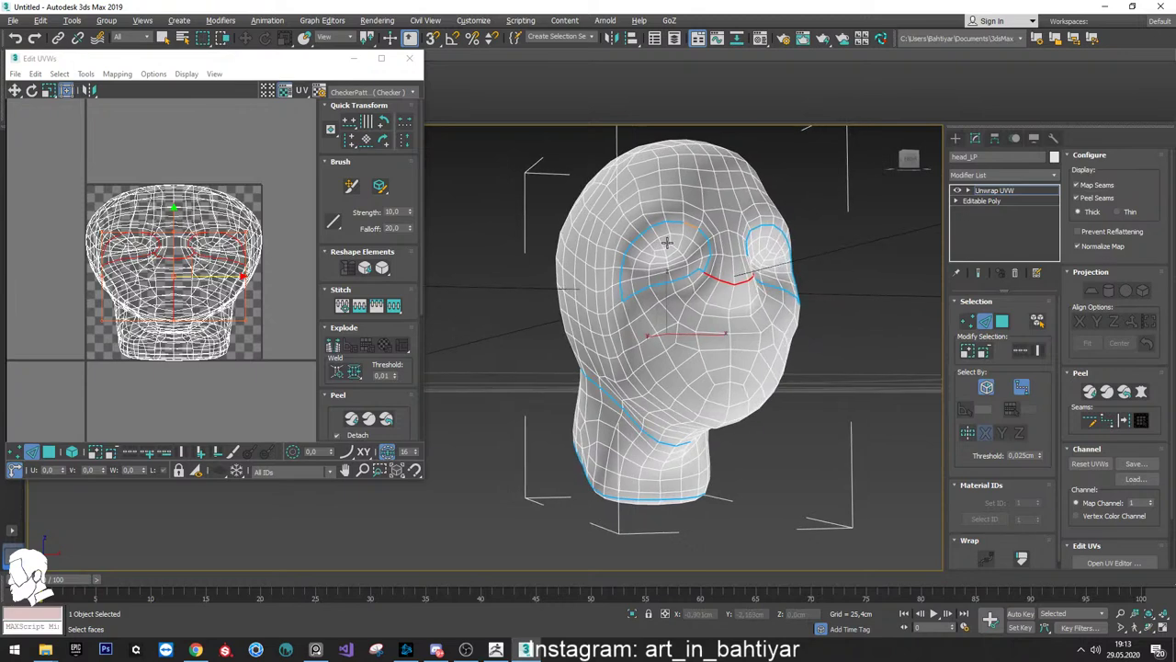
key("ctrl+z")
key("q")
left_click(689, 282)
key("shift+z")
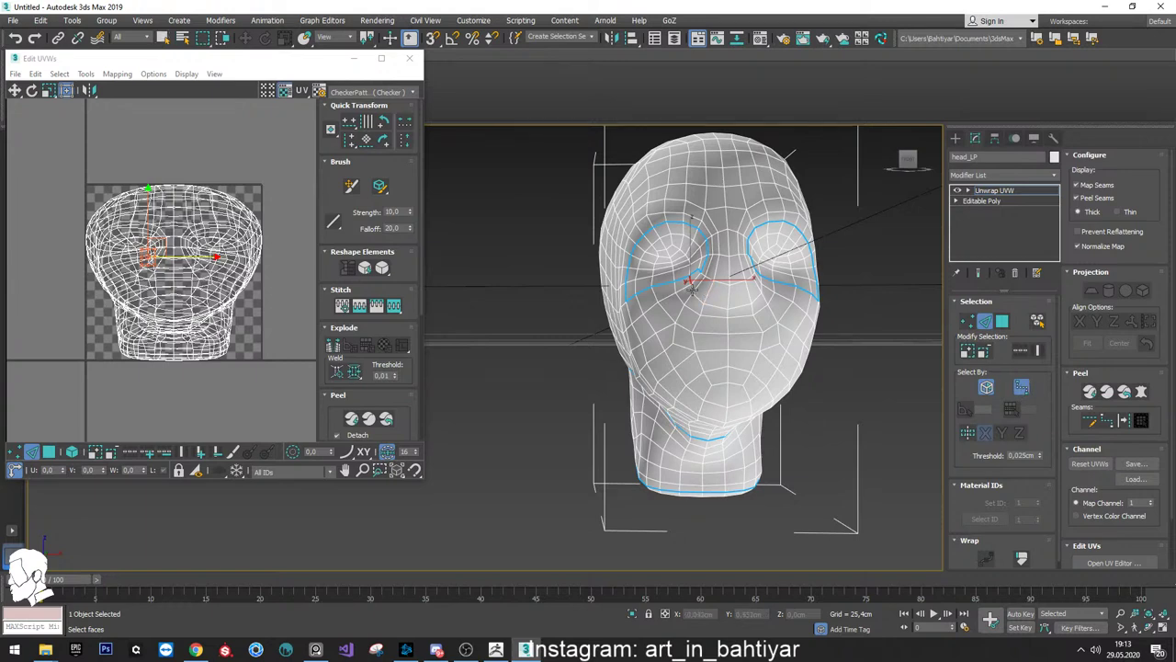
left_click(756, 297, "ctrl")
mouse_move(756, 297)
middle_mouse_down("alt")
mouse_move(726, 292)
mouse_move(732, 282)
middle_mouse_up("alt")
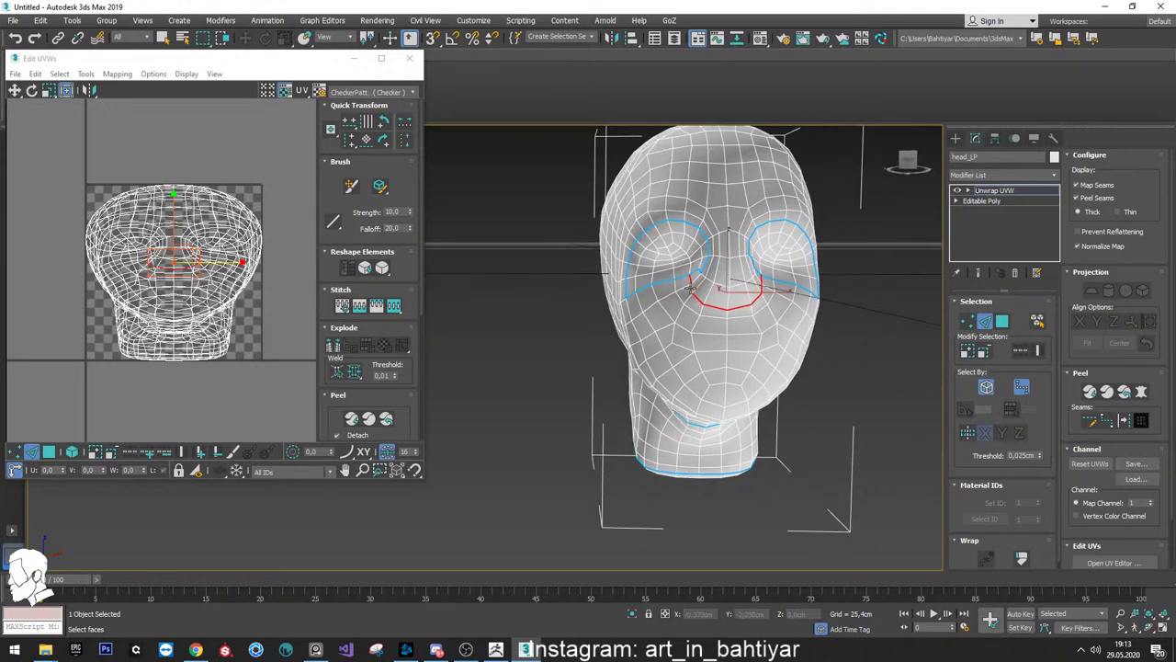
scroll(691, 289, "down", 2)
scroll(684, 286, "down", 1)
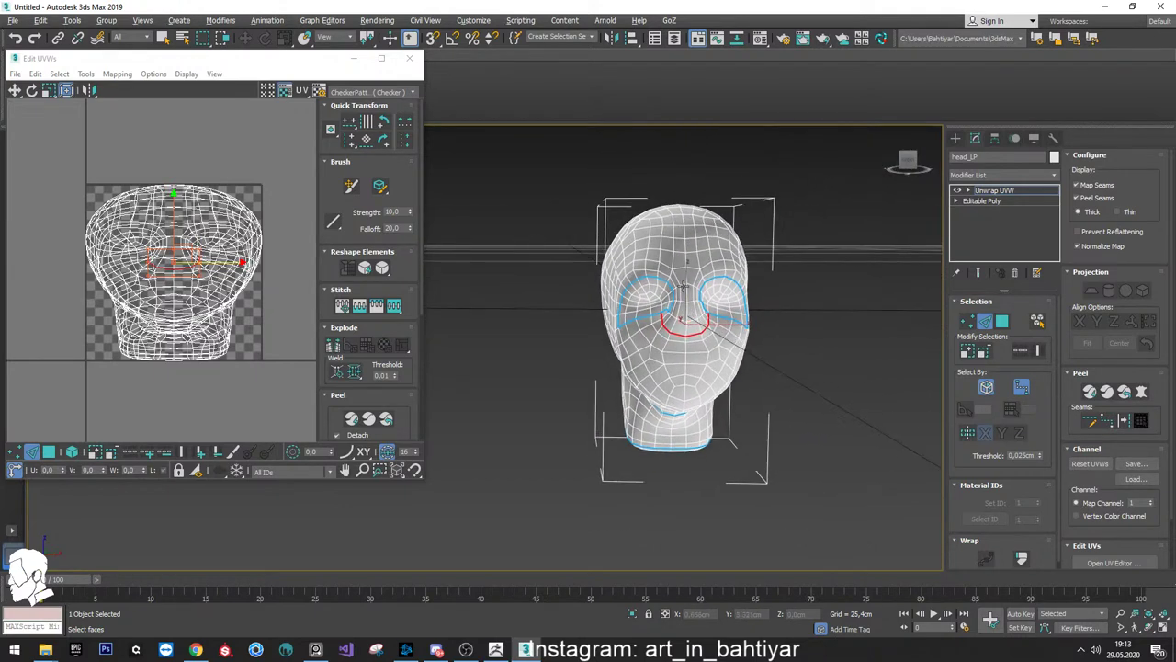
mouse_move(685, 286)
middle_mouse_down("alt")
mouse_move(643, 284)
mouse_move(746, 246)
mouse_move(809, 273)
mouse_move(784, 258)
mouse_move(743, 275)
mouse_move(719, 305)
mouse_move(735, 286)
mouse_move(679, 268)
middle_mouse_up("alt")
scroll(680, 276, "up", 3)
scroll(673, 267, "down", 3)
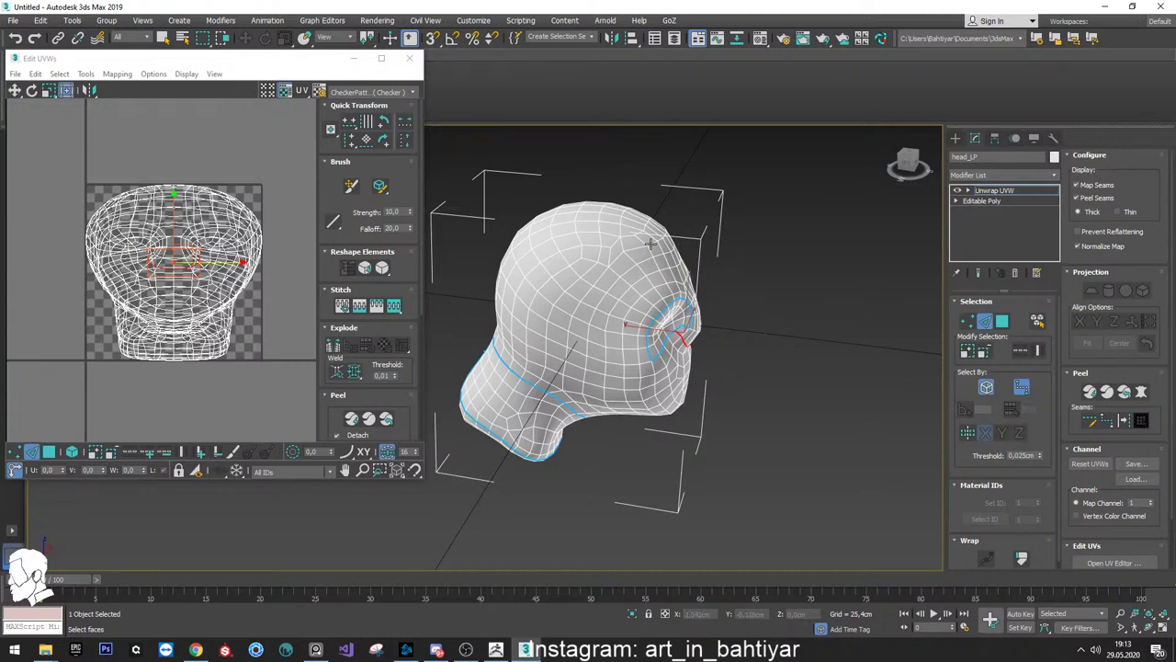
Trace a point-to-point seam from the top of the head over the crown and down the side
left_click(651, 243)
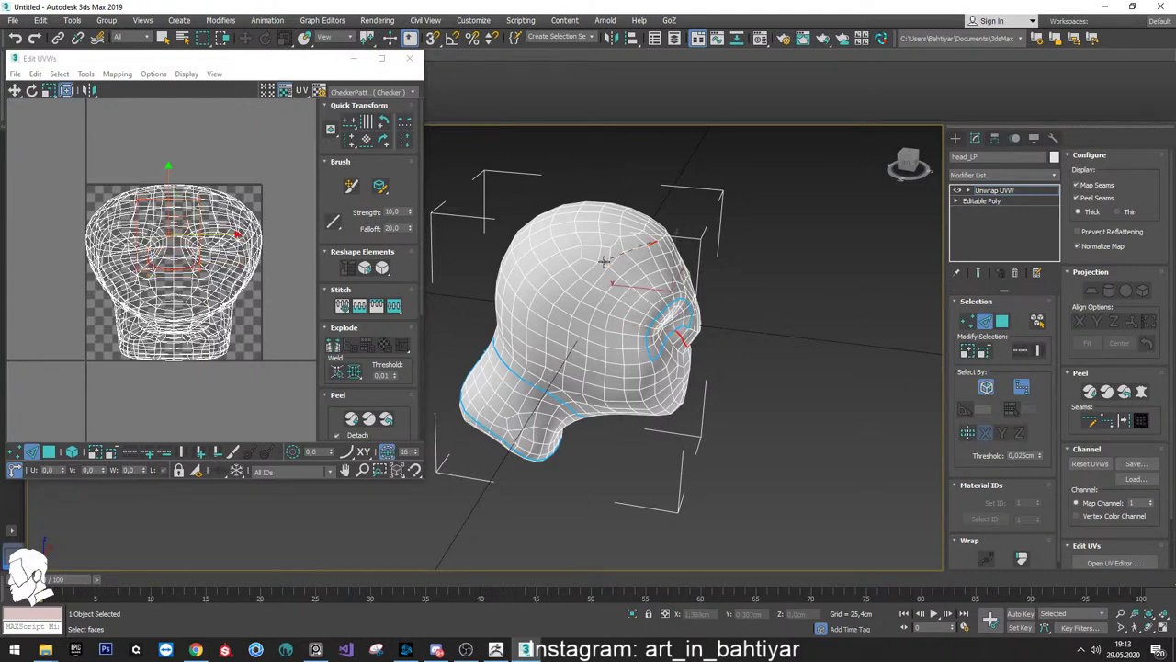
left_click(574, 259)
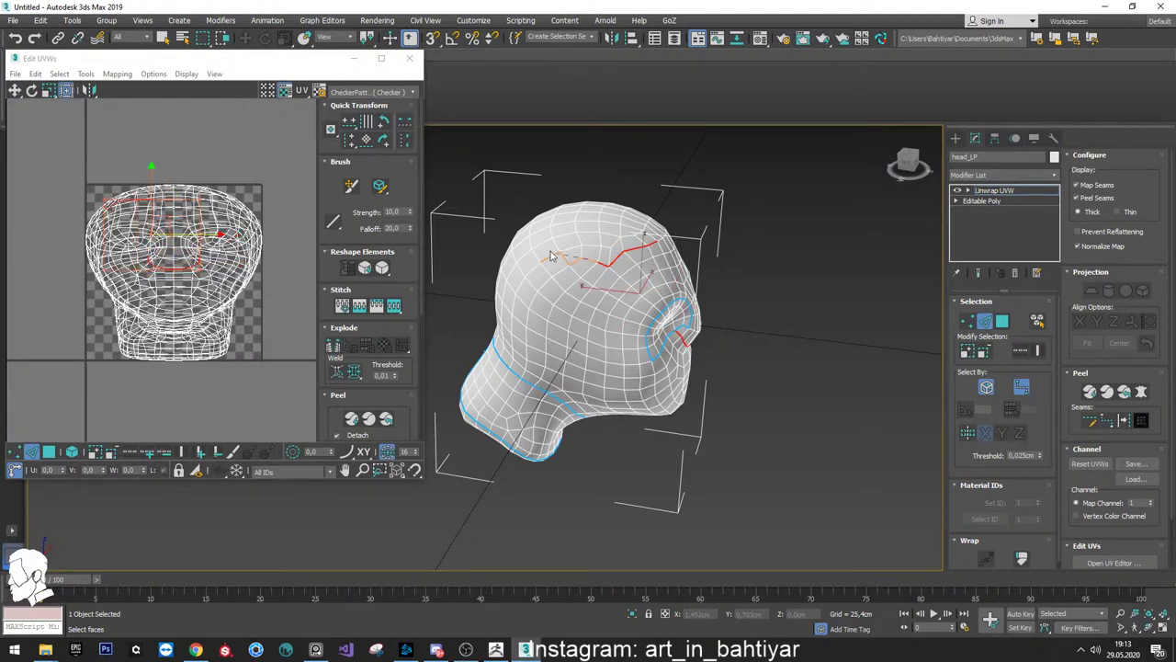
middle_click_drag(574, 259, 635, 253, "alt")
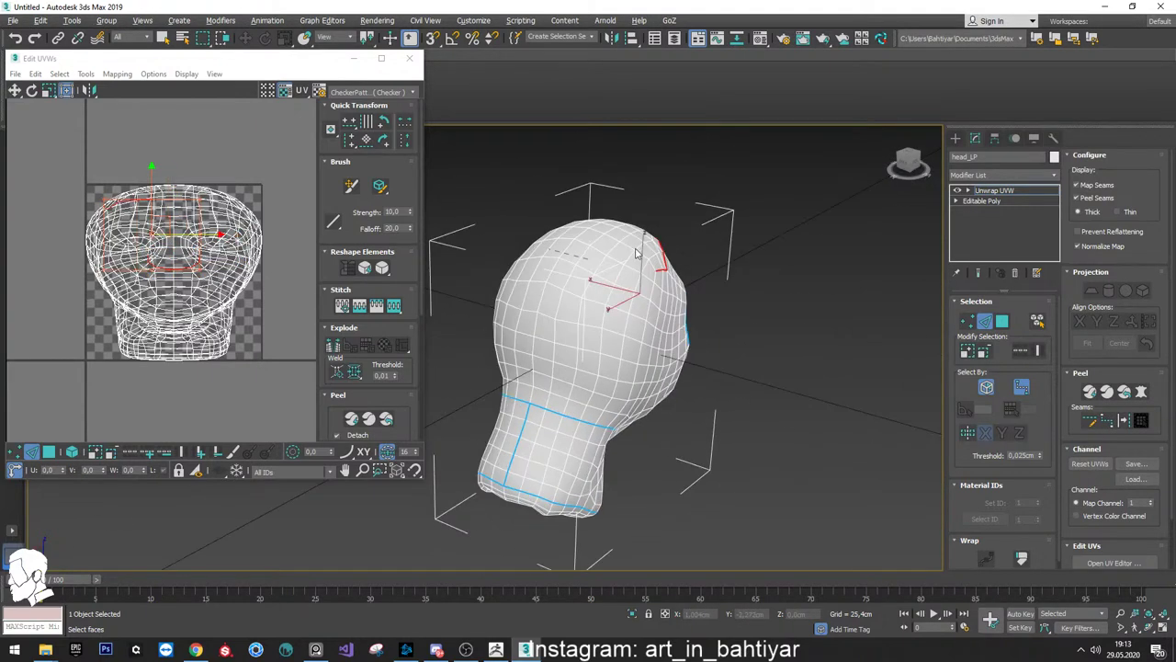
left_click(646, 310)
middle_click_drag(565, 286, 602, 331, "alt")
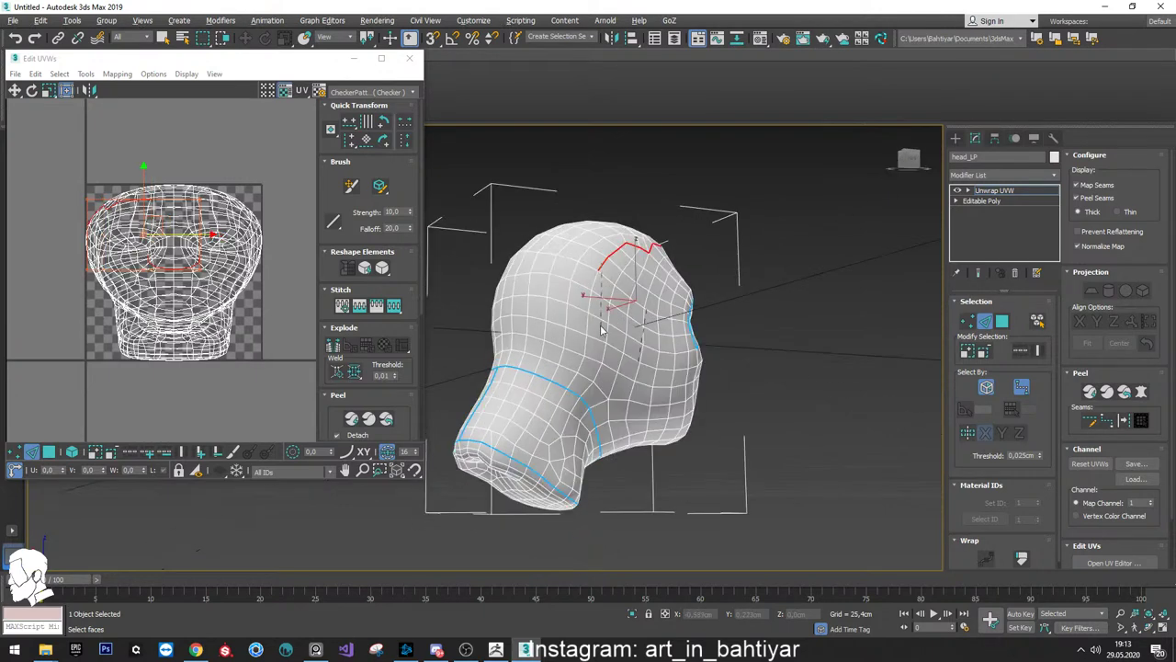
left_click(566, 385)
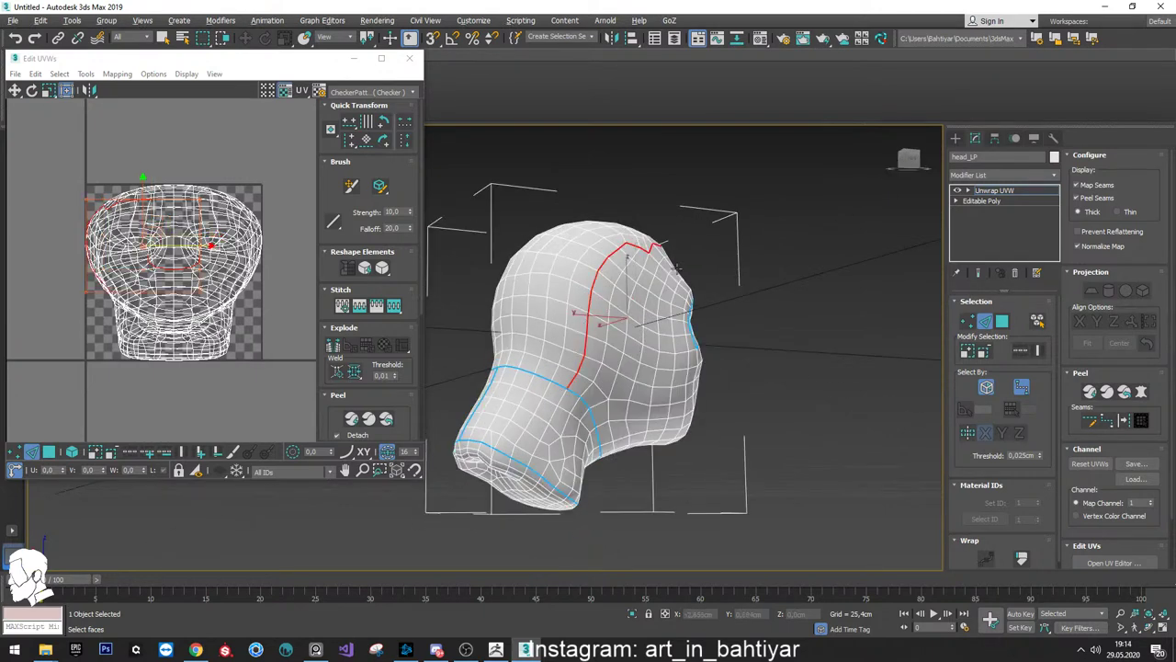
mouse_move(566, 386)
middle_mouse_down("alt")
mouse_move(545, 307)
mouse_move(611, 256)
middle_mouse_up("alt")
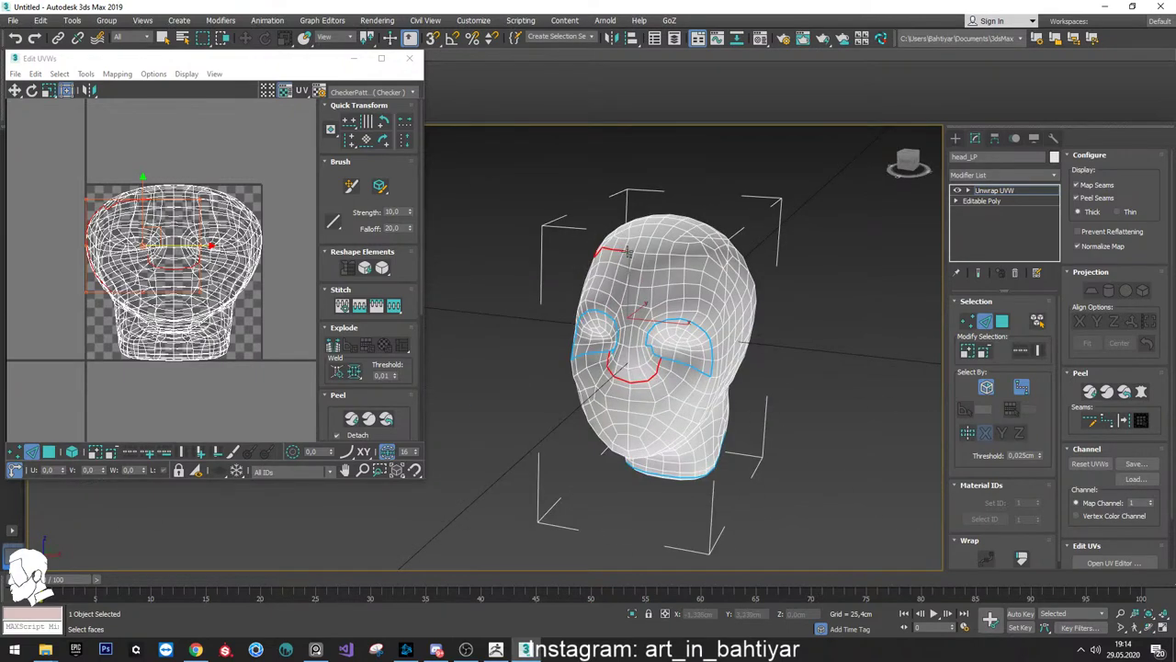
left_click(714, 272)
mouse_move(715, 272)
middle_mouse_down("alt")
mouse_move(634, 267)
mouse_move(860, 271)
mouse_move(713, 405)
middle_mouse_up("alt")
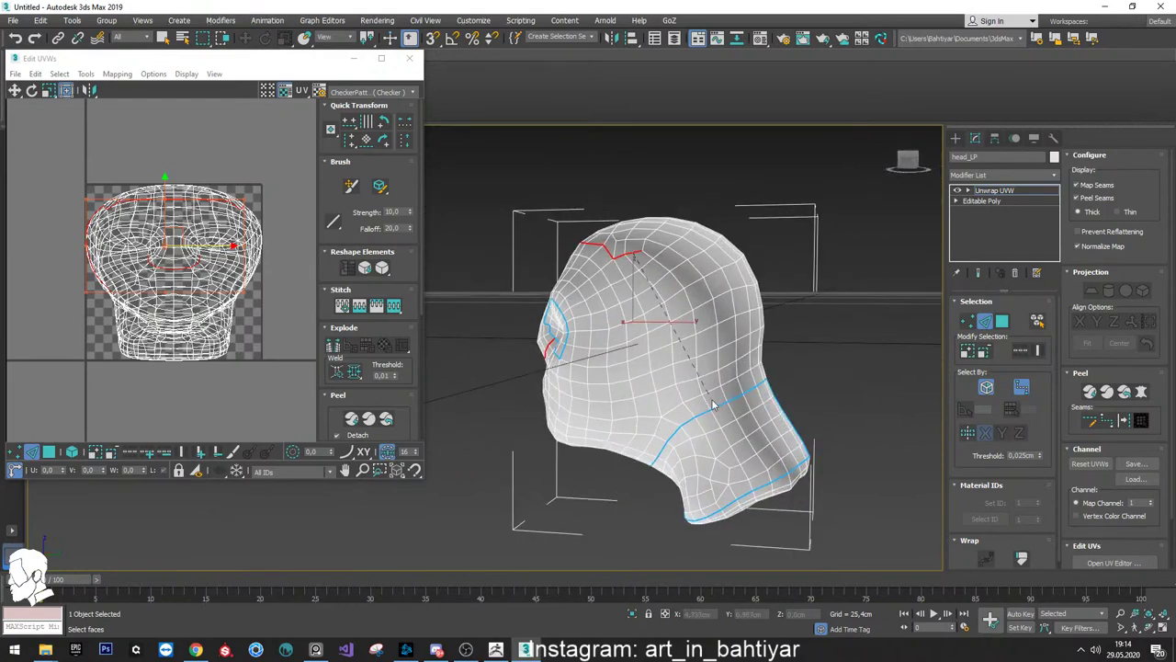
left_click(711, 406)
Continue the seam down the side of the head past the jaw to the neck seam
middle_click_drag(710, 406, 808, 301, "alt")
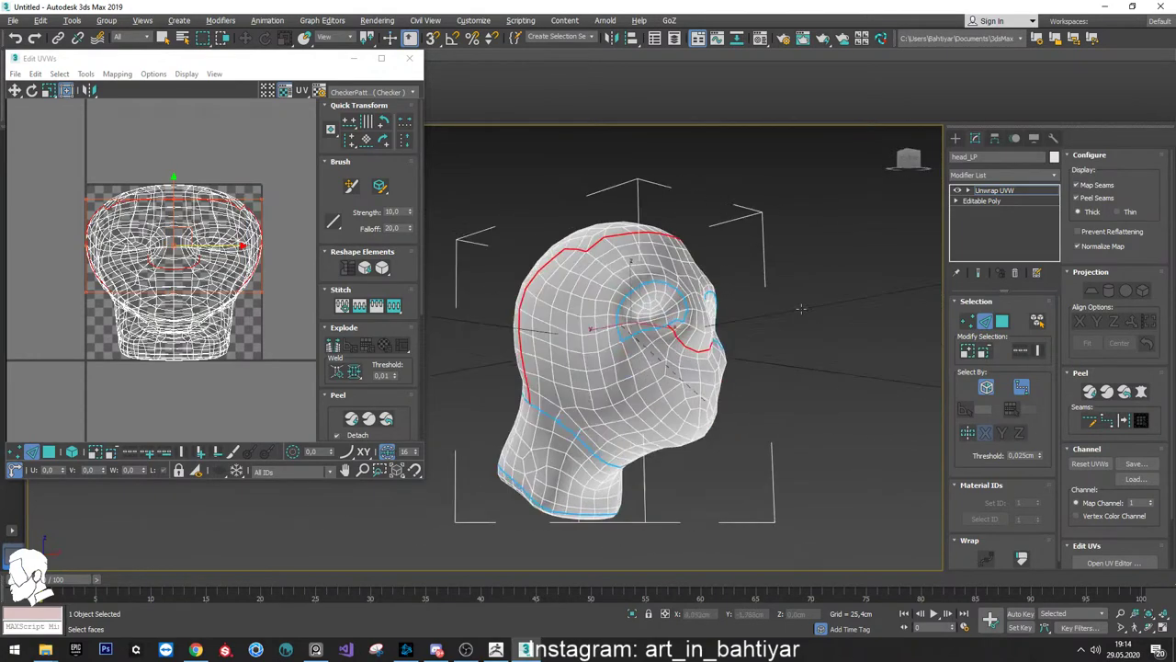
mouse_move(710, 280)
middle_mouse_down("alt")
mouse_move(696, 265)
mouse_move(566, 425)
middle_mouse_up("alt")
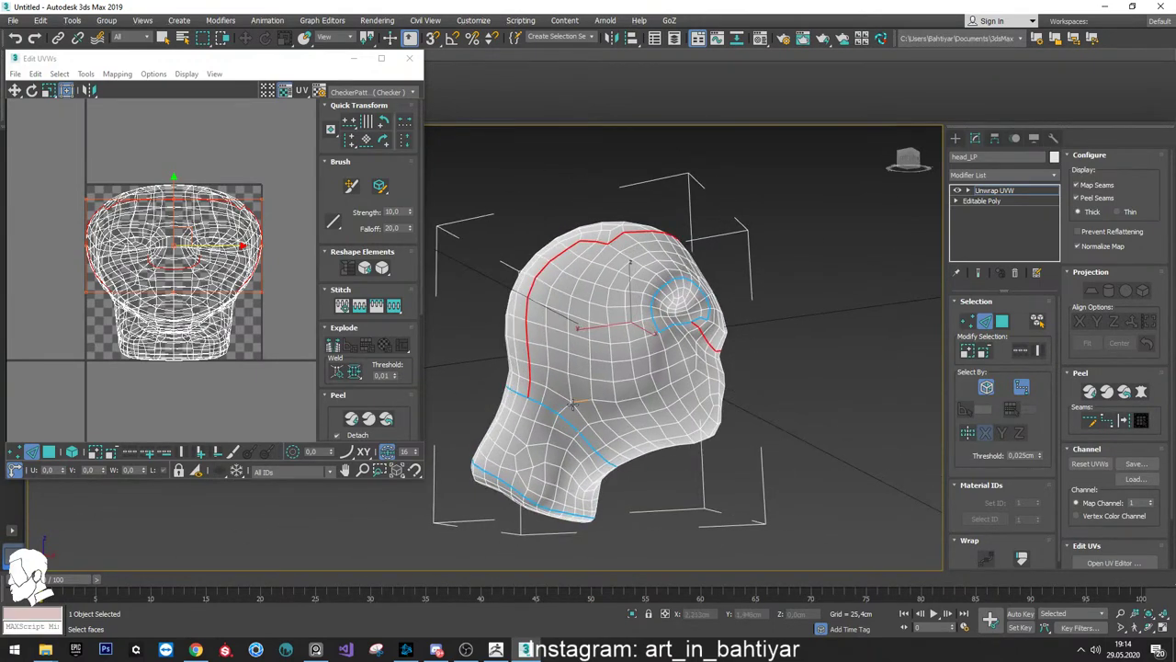
middle_click_drag(667, 363, 632, 360, "alt")
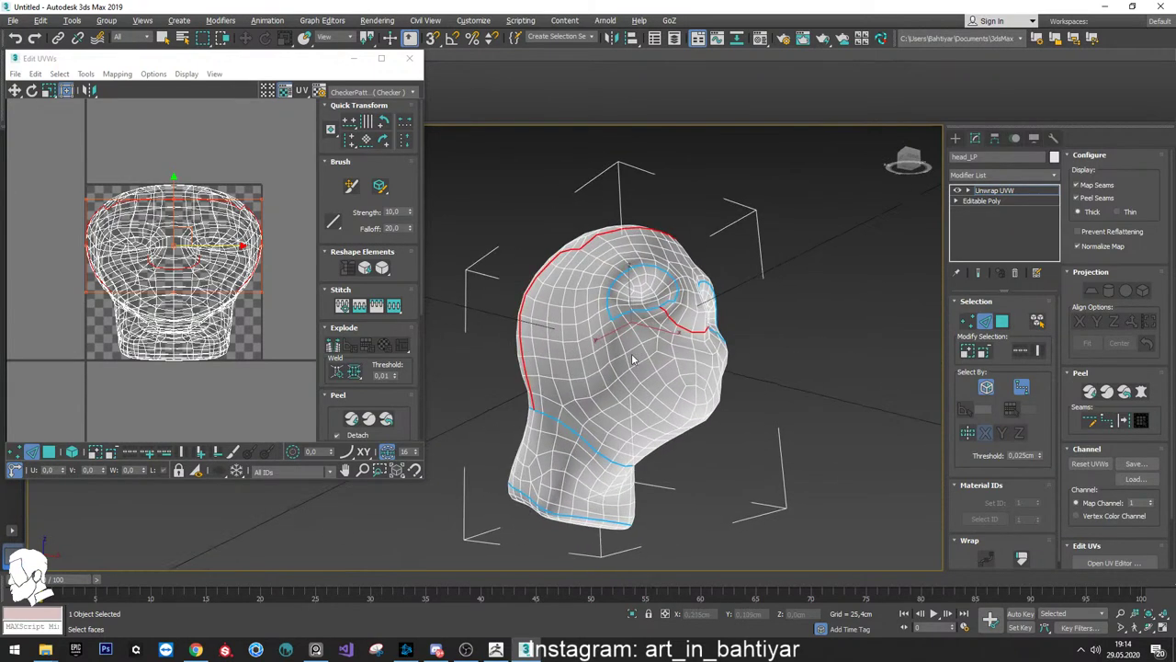
left_click(619, 334)
left_click(631, 361)
left_click(557, 415)
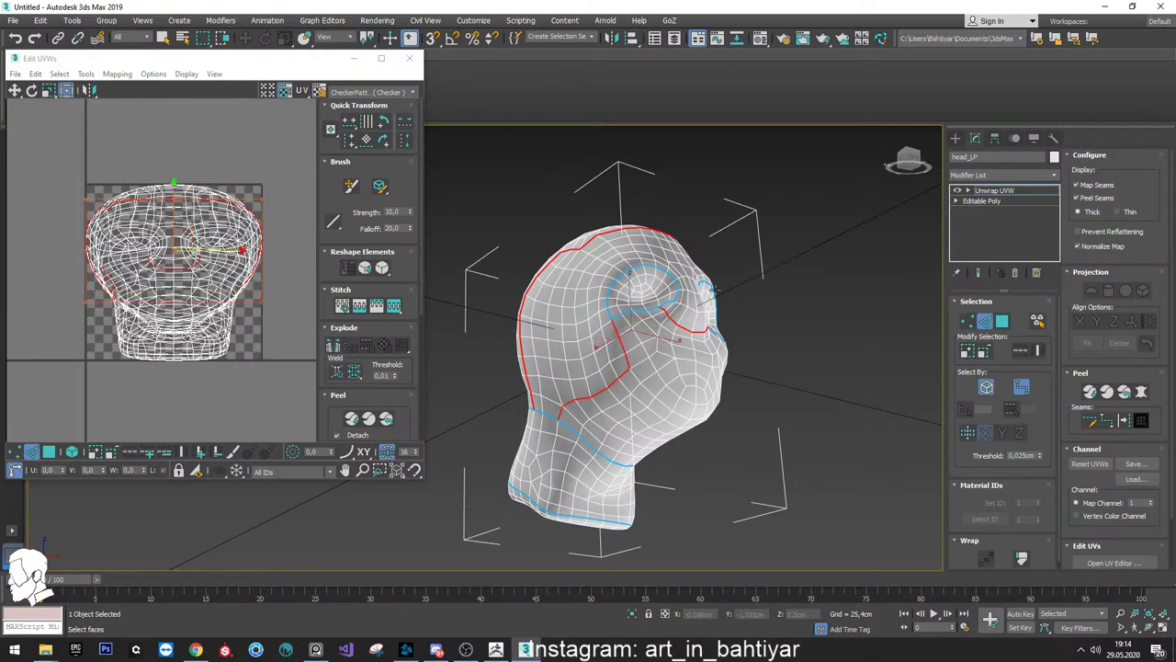
Undo the side seam segment that reached the neck
key("ctrl+z")
mouse_move(609, 292)
middle_mouse_down("alt")
mouse_move(668, 340)
mouse_move(817, 315)
mouse_move(710, 285)
mouse_move(652, 309)
mouse_move(680, 296)
mouse_move(696, 260)
middle_mouse_up("alt")
scroll(652, 309, "up", 4)
scroll(714, 266, "down", 4)
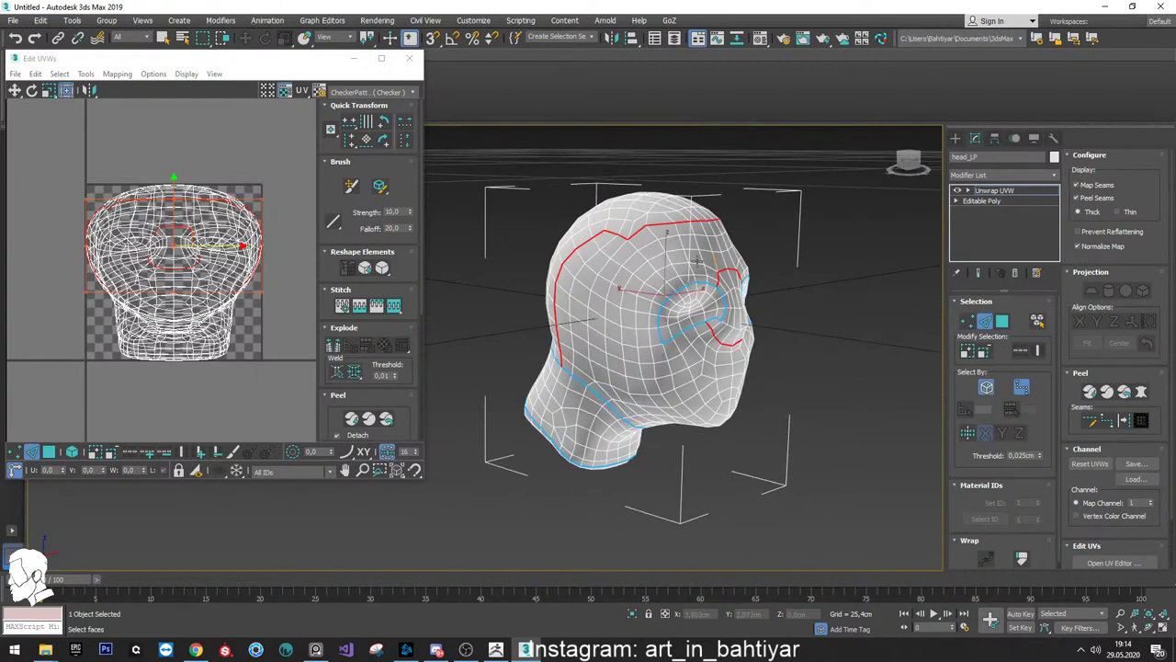
middle_click_drag(666, 311, 653, 328, "alt")
Draw seams linking the eye seam to the rear seam and convert the edge paths to seams
left_click(658, 338)
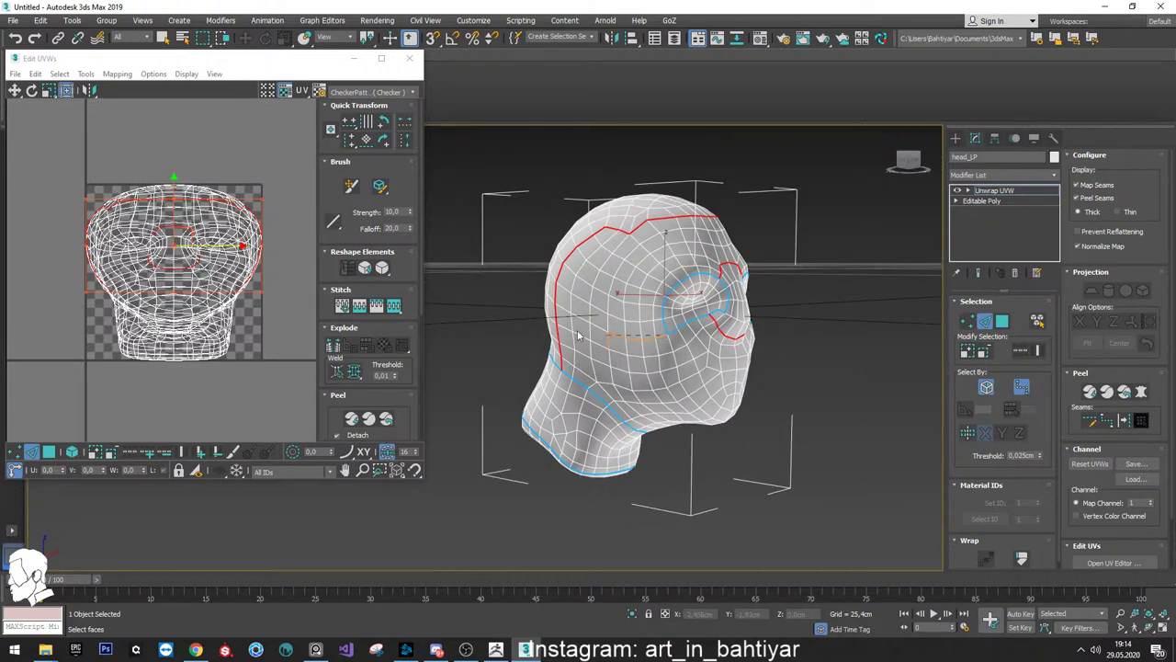
middle_click_drag(630, 285, 638, 315, "alt")
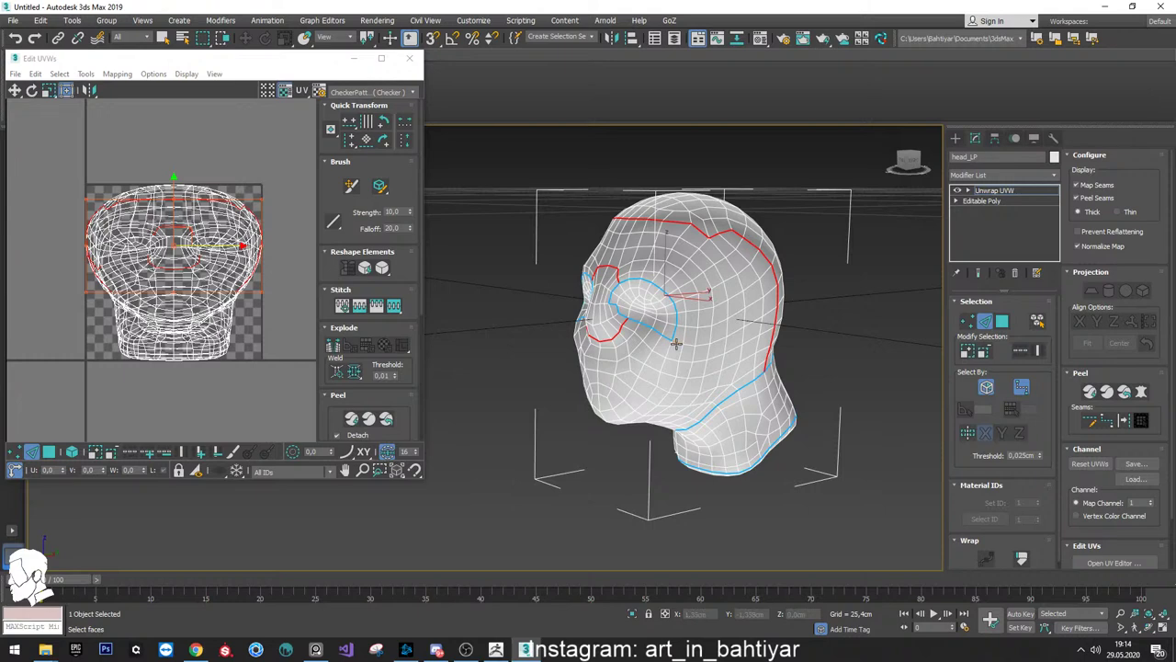
left_click(775, 313)
mouse_move(775, 312)
middle_mouse_down("alt")
mouse_move(680, 294)
mouse_move(705, 281)
mouse_move(806, 332)
mouse_move(789, 317)
middle_mouse_up("alt")
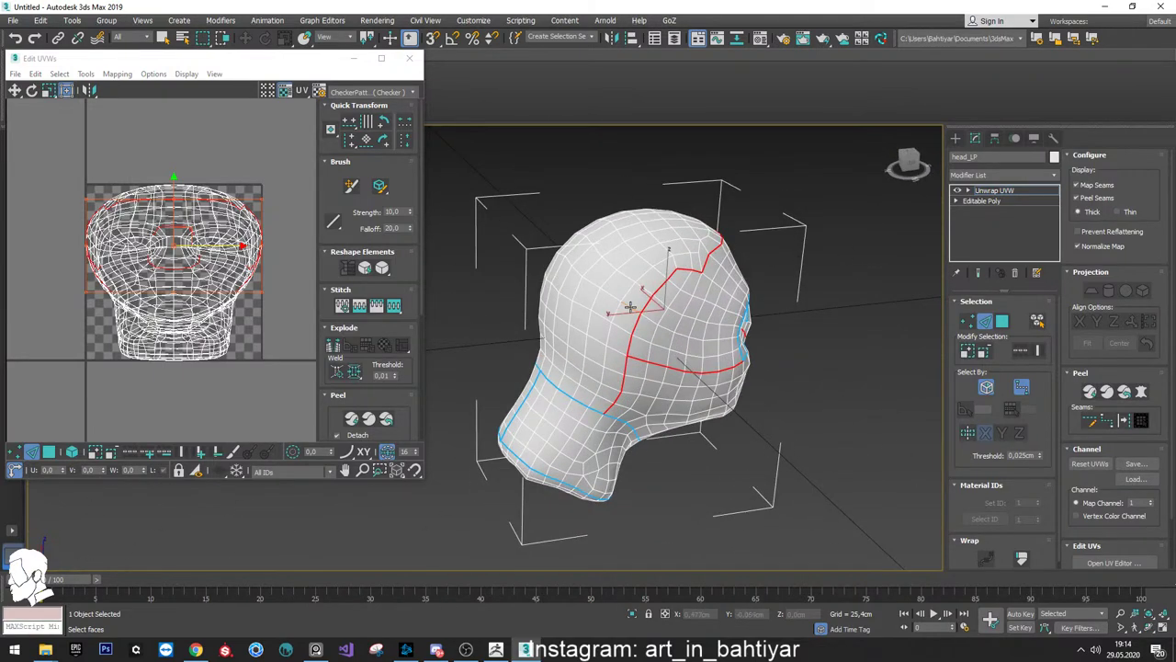
mouse_move(631, 306)
middle_mouse_down("alt")
mouse_move(582, 294)
mouse_move(661, 288)
mouse_move(616, 317)
mouse_move(546, 309)
middle_mouse_up("alt")
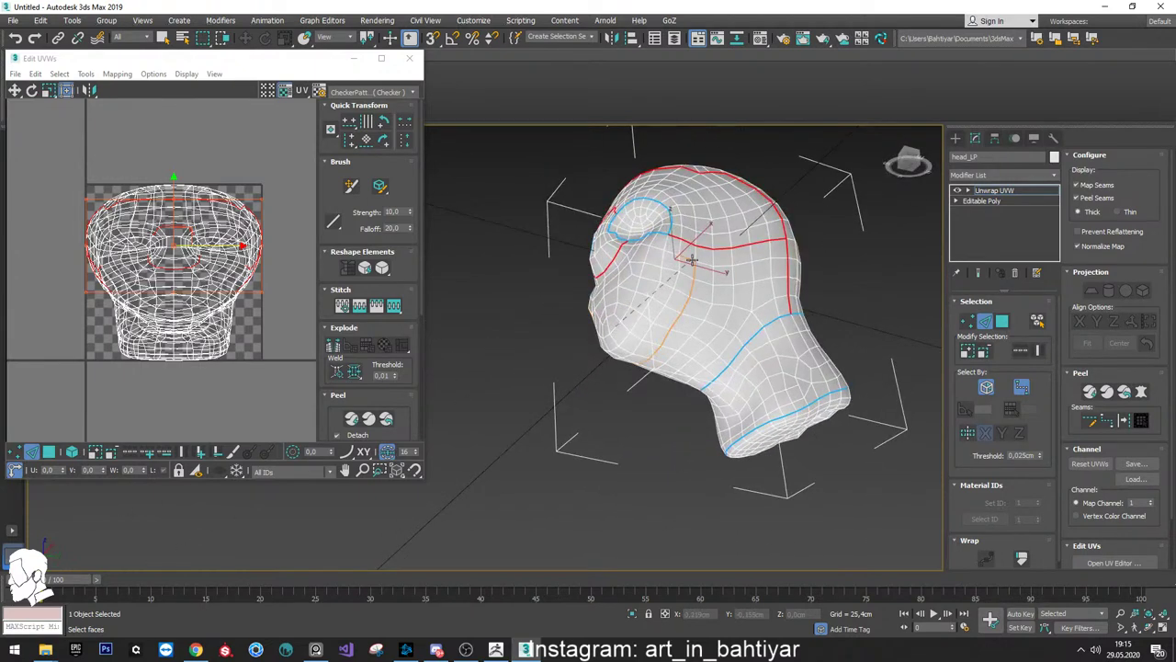
middle_click_drag(693, 257, 852, 306, "alt")
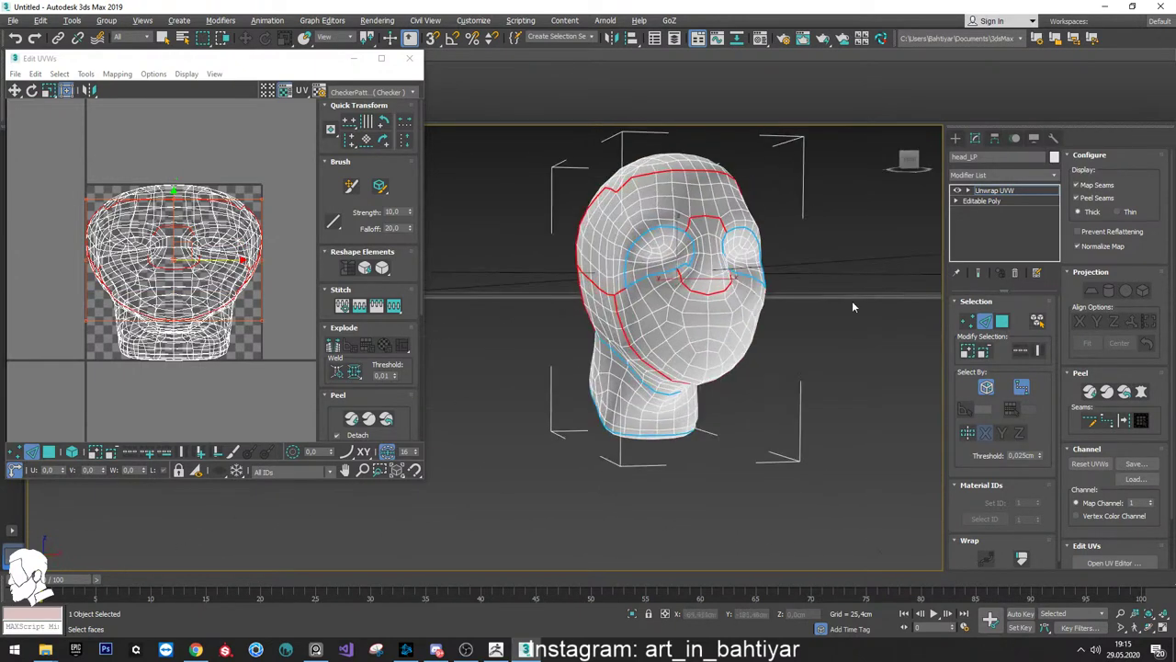
left_click(1124, 419)
Peel the head into UV islands and select all its faces in Polygon mode
left_click(1090, 391)
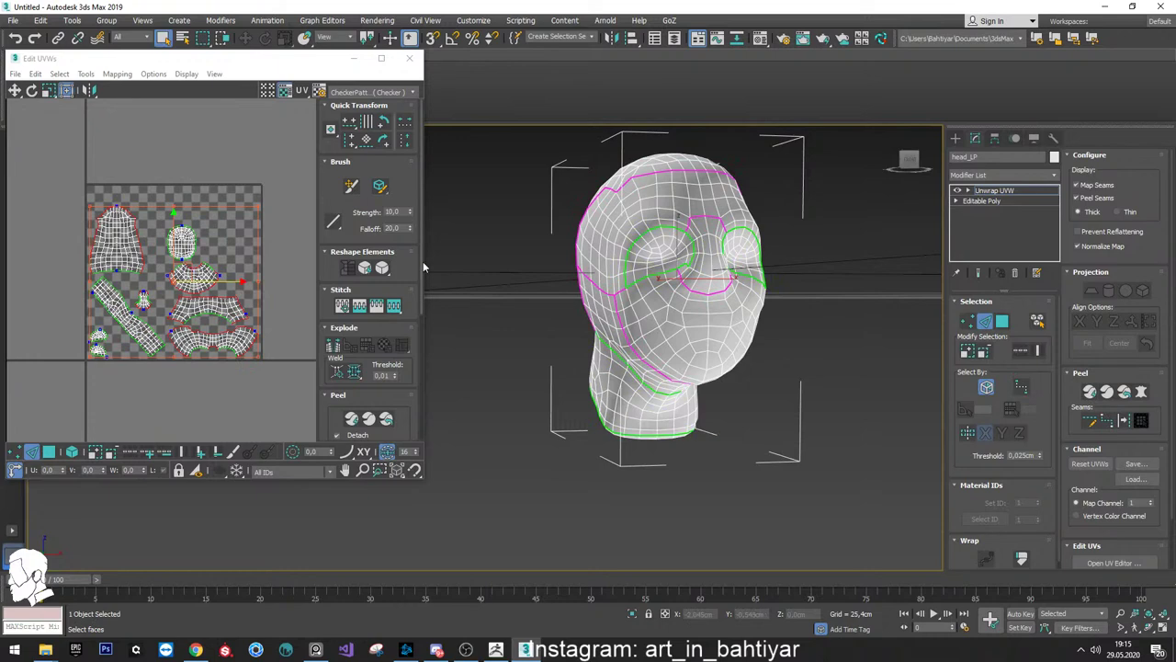
key("3")
key("ctrl+a")
scroll(299, 397, "down", 2)
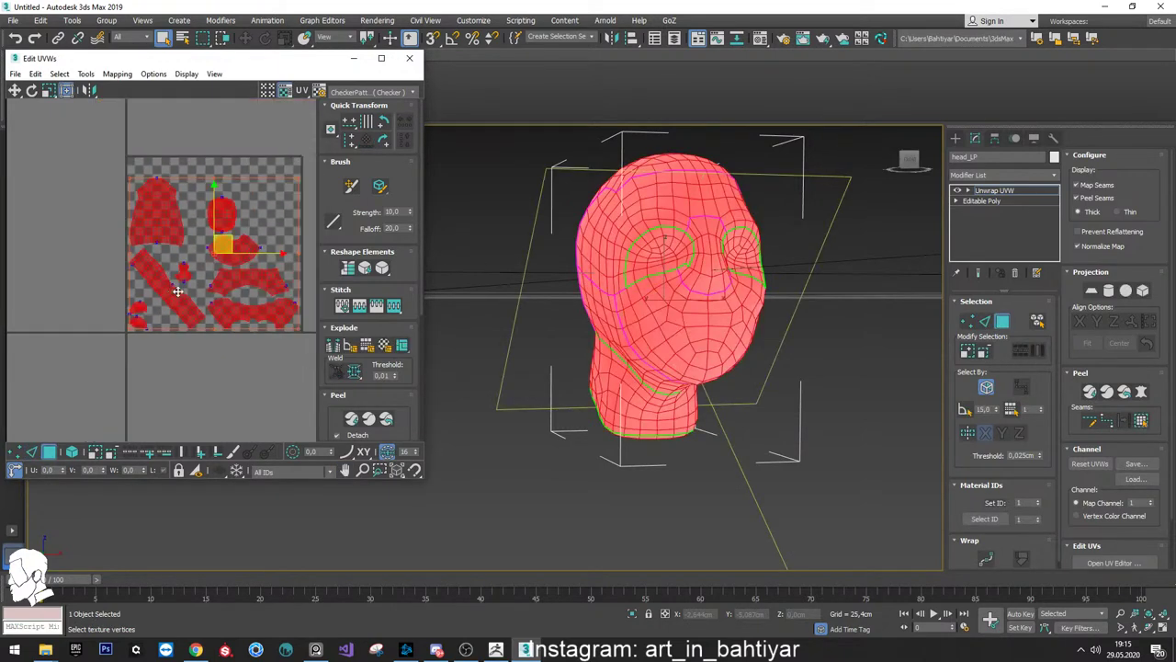
scroll(372, 386, "down", 3)
scroll(381, 379, "down", 1)
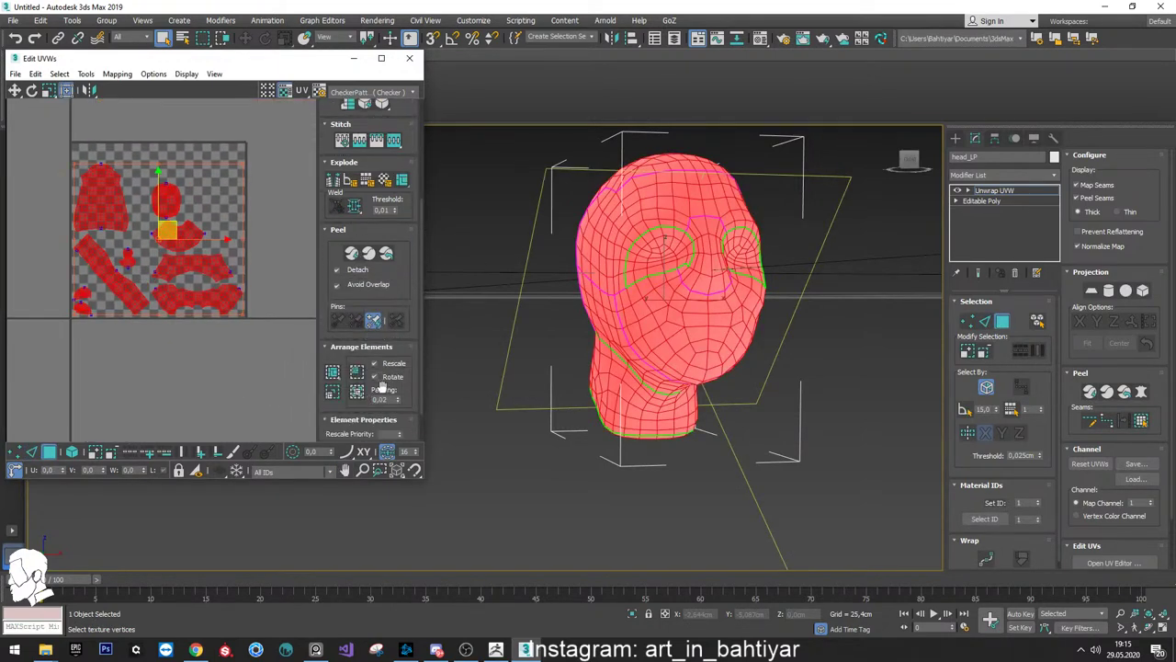
Set Arrange Elements padding to 0 and Pack Normalize the islands into the UV square
right_click(398, 404)
scroll(182, 294, "up", 3)
scroll(182, 294, "up", 3)
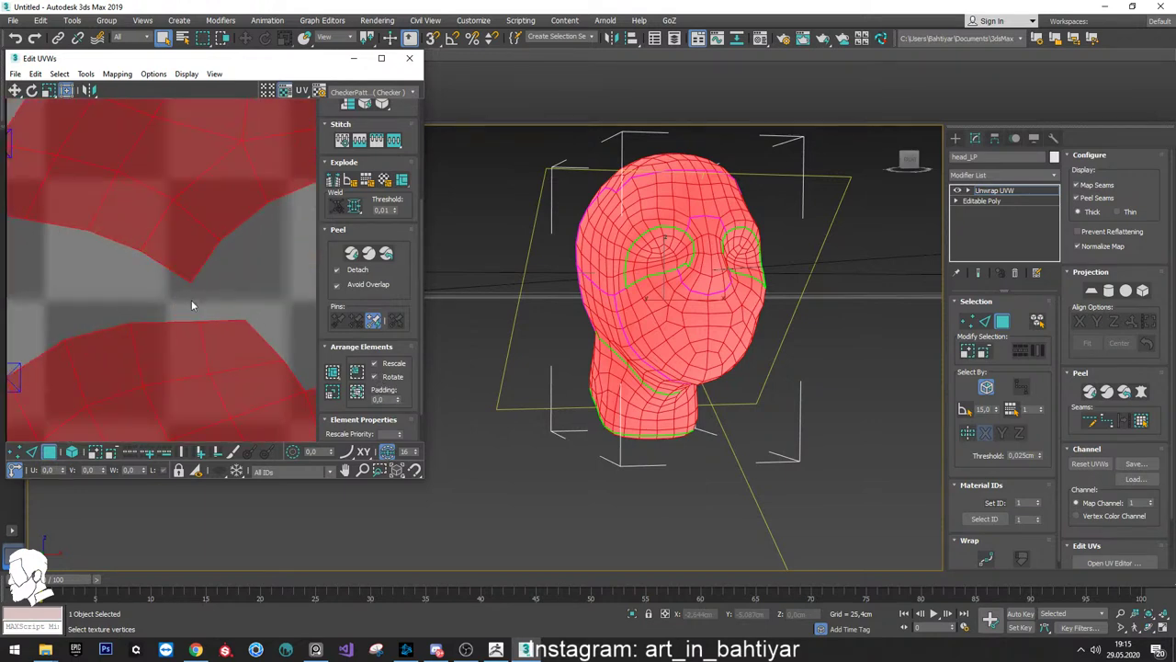
left_click(332, 373)
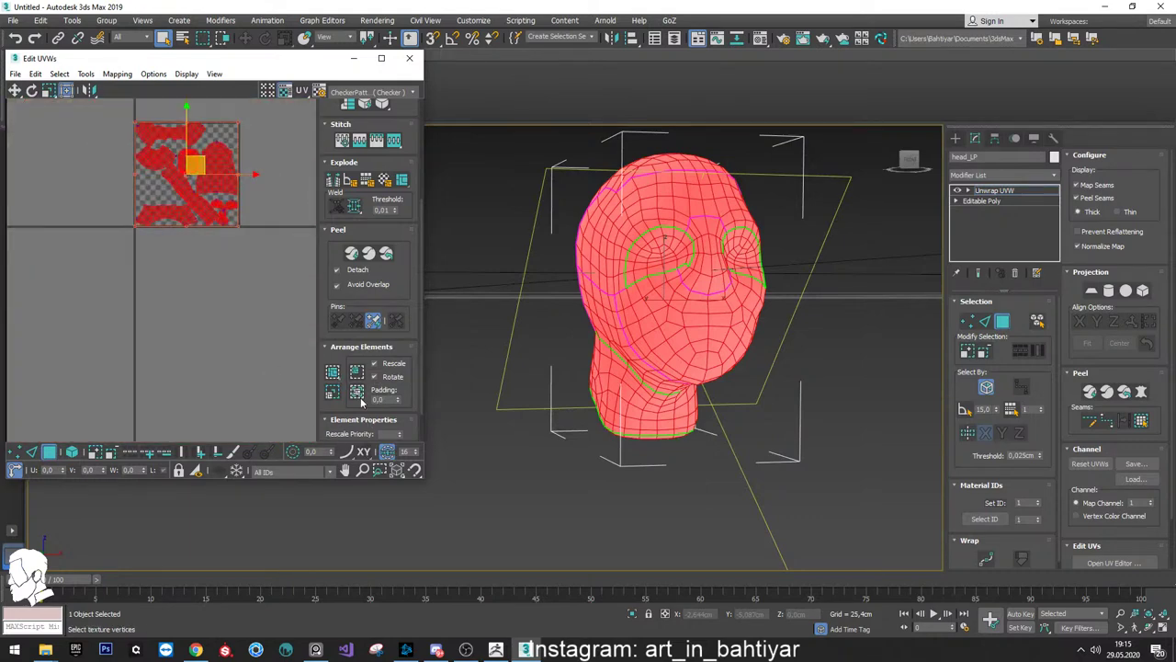
left_click(358, 392)
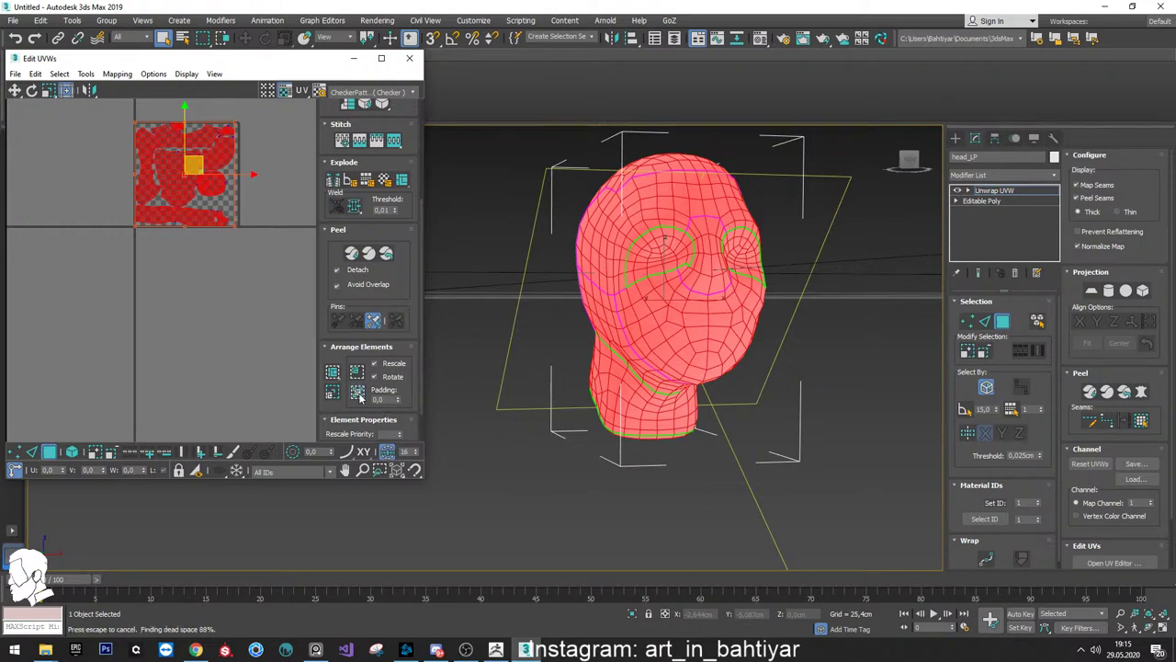
scroll(184, 174, "up", 2)
scroll(174, 184, "up", 2)
middle_click_drag(163, 252, 163, 303)
Clear the face selection and box-select the UV islands in the Edit UVWs editor
left_click(533, 234)
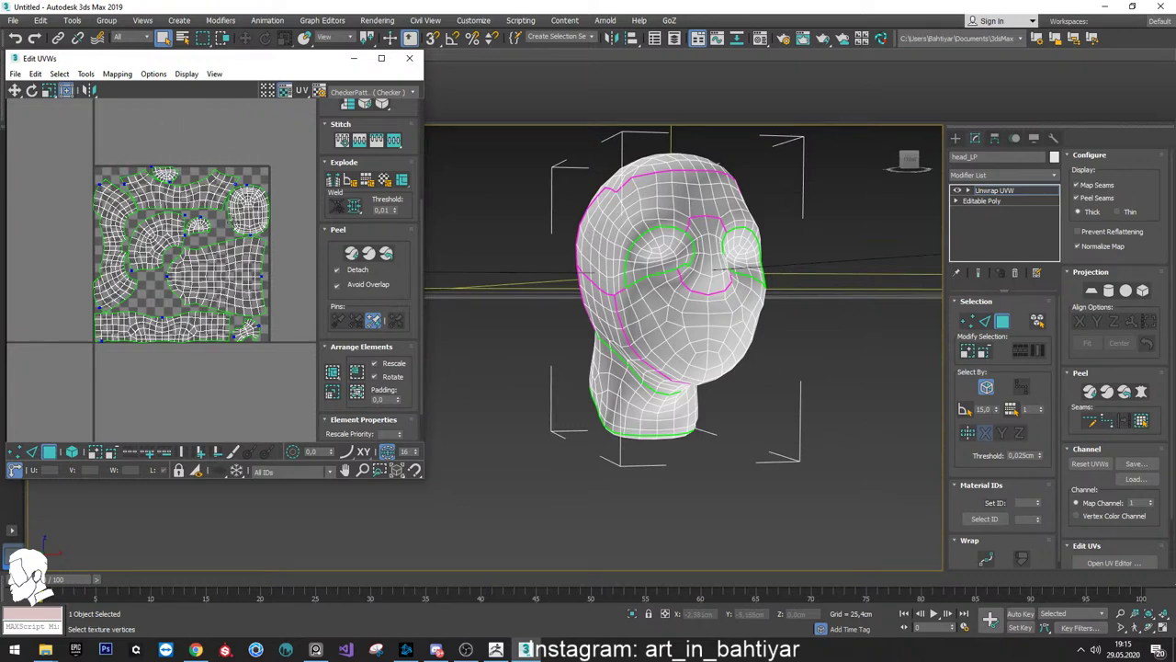
scroll(248, 246, "up", 5)
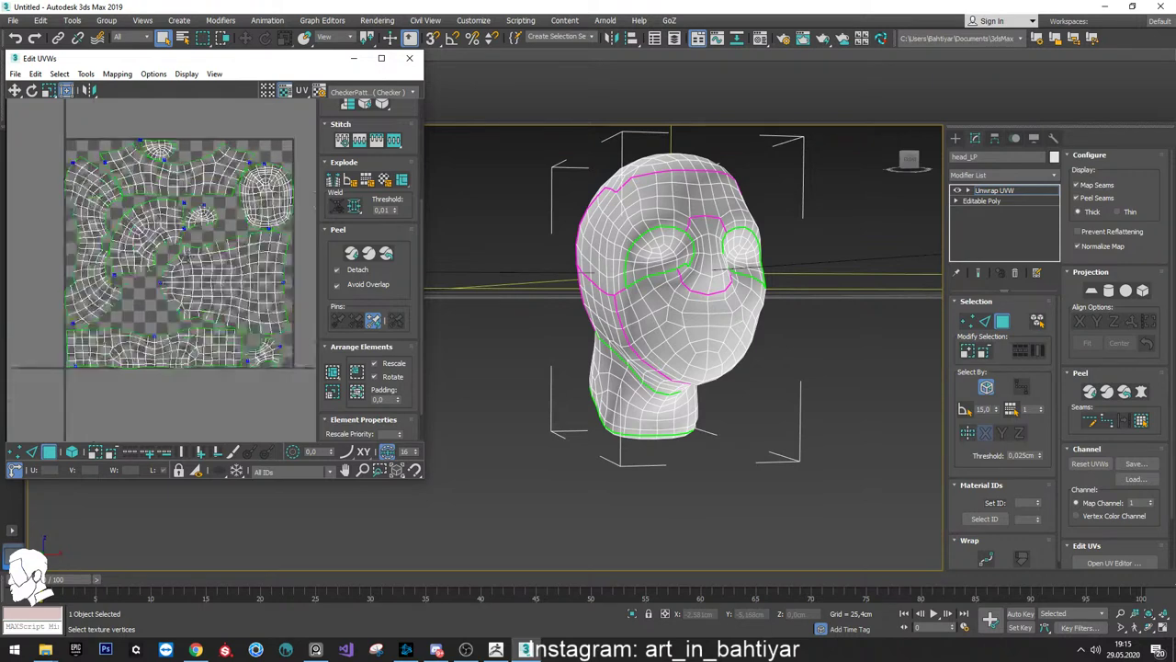
scroll(119, 156, "down", 5)
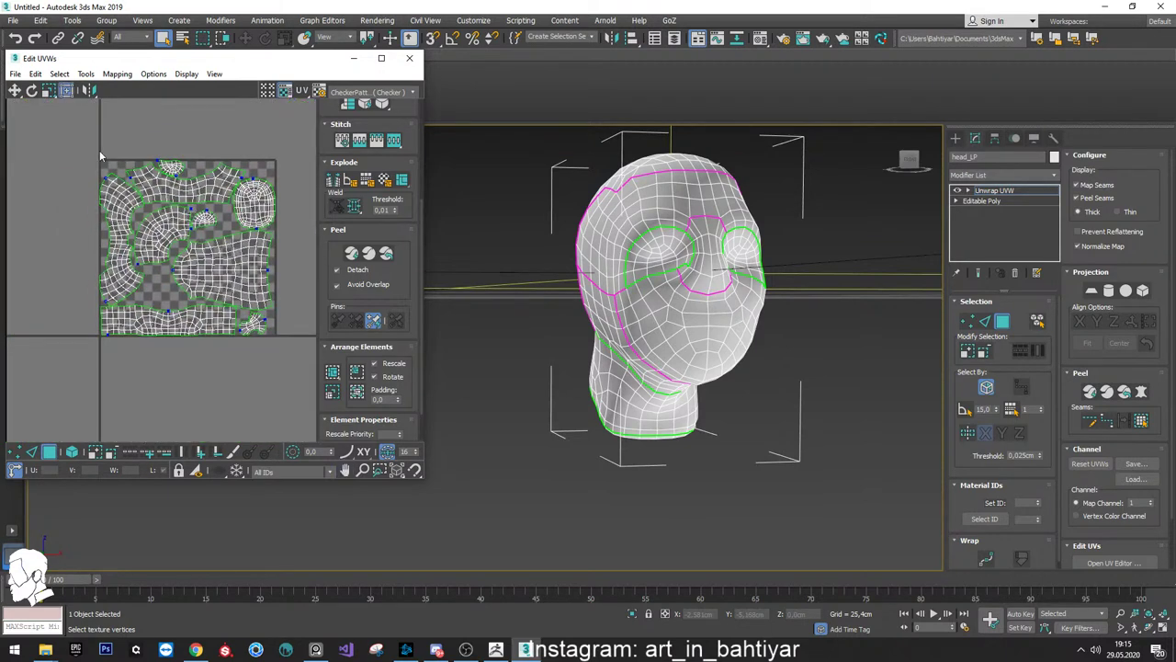
left_click_drag(84, 144, 297, 349)
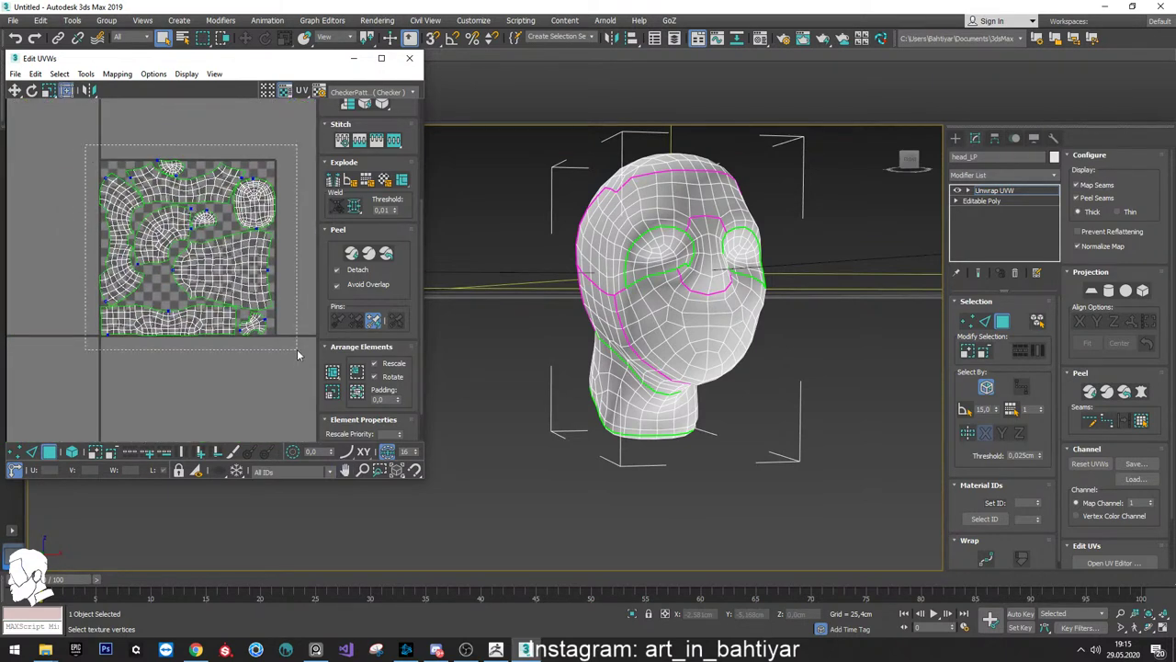
scroll(157, 205, "up", 3)
mouse_move(126, 176)
middle_mouse_down()
mouse_move(69, 186)
mouse_move(138, 156)
middle_mouse_up()
scroll(137, 156, "down", 4)
middle_click_drag(156, 92, 169, 103)
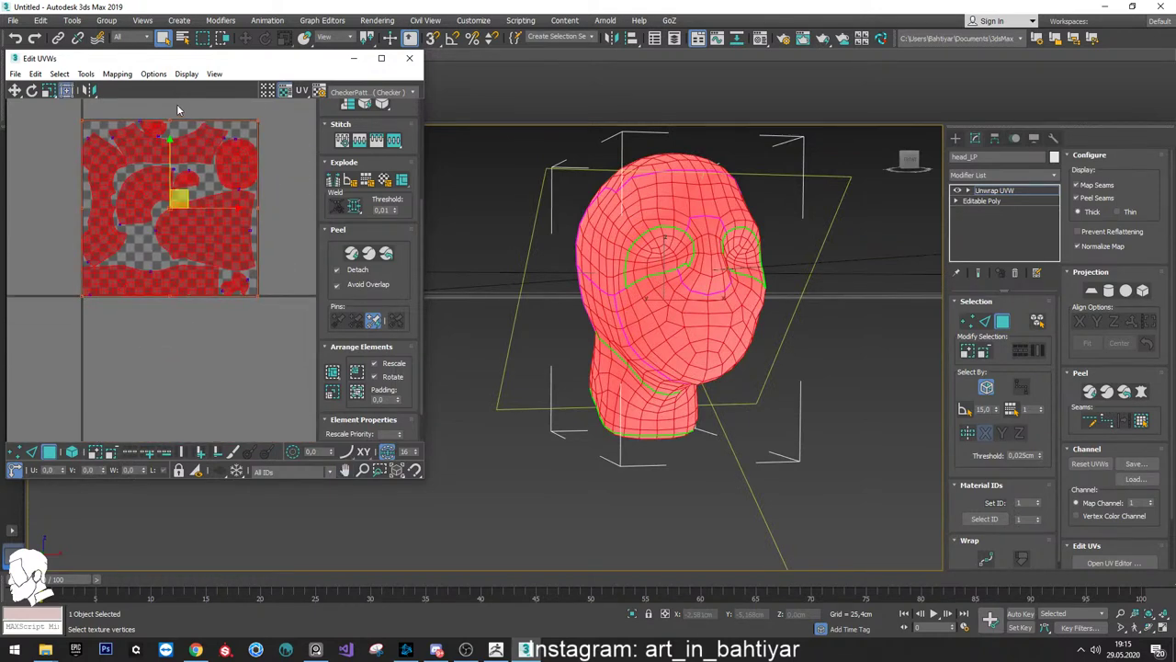
left_click_drag(178, 107, 303, 340)
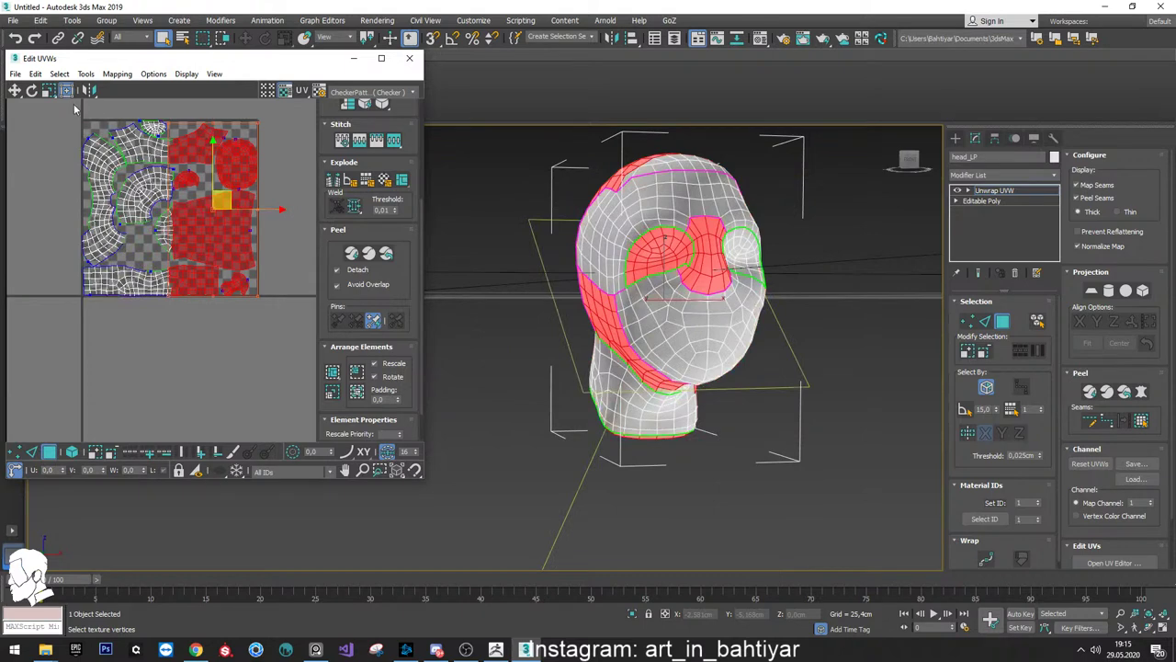
left_click_drag(75, 108, 164, 328)
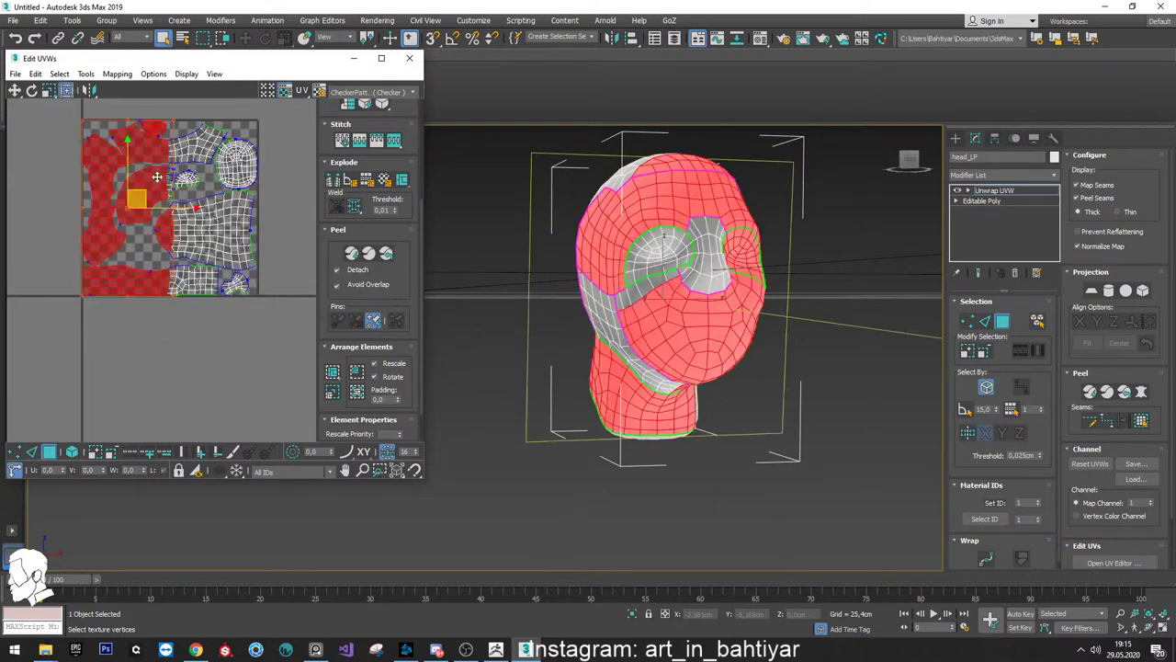
Try selecting different groups of UV islands, then all UVs, and clear the selection
middle_click_drag(157, 177, 153, 219)
left_click_drag(53, 148, 167, 244)
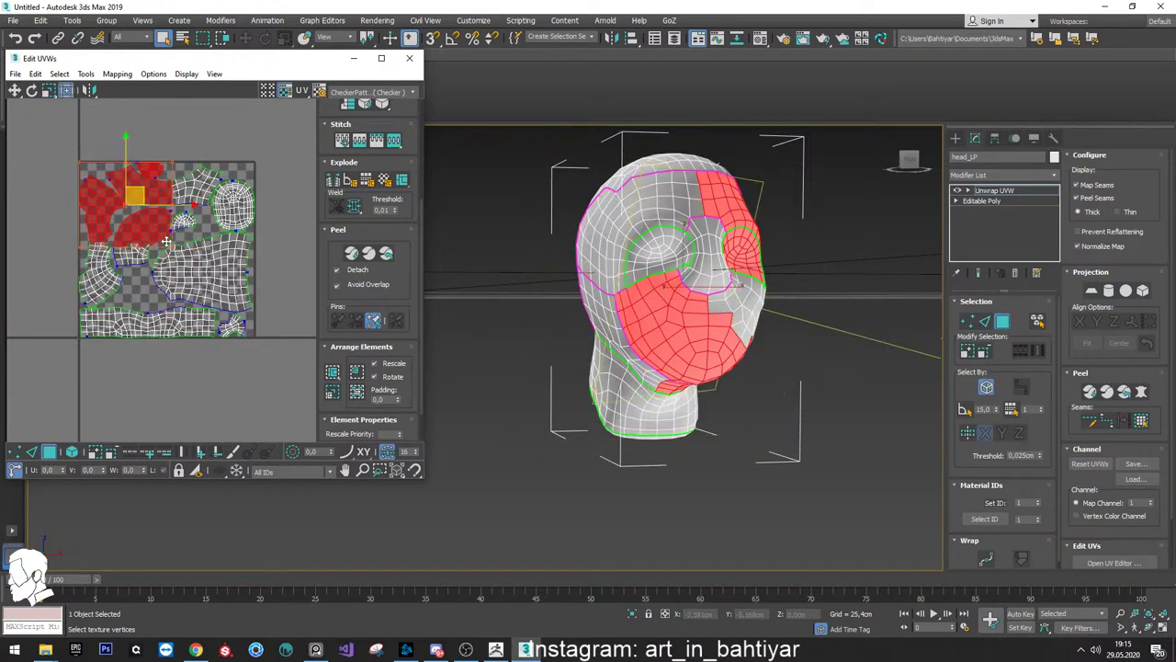
middle_click_drag(61, 192, 100, 140)
scroll(99, 141, "up", 1)
left_click_drag(97, 129, 175, 247)
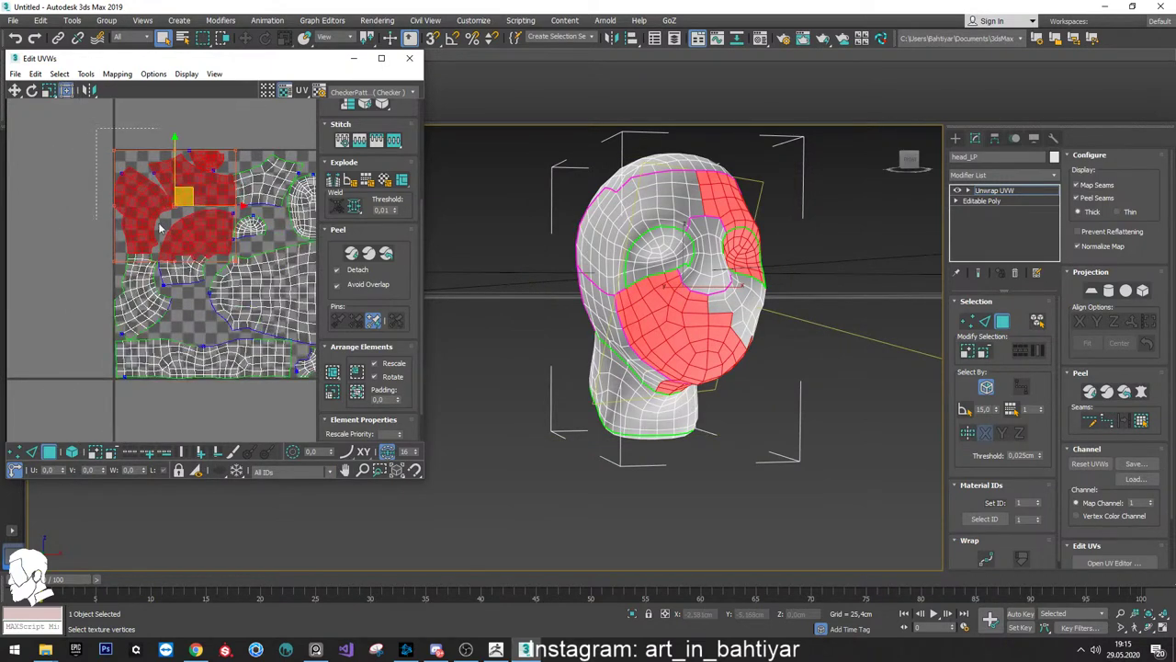
mouse_move(176, 244)
middle_mouse_down()
mouse_move(117, 227)
mouse_move(119, 218)
middle_mouse_up()
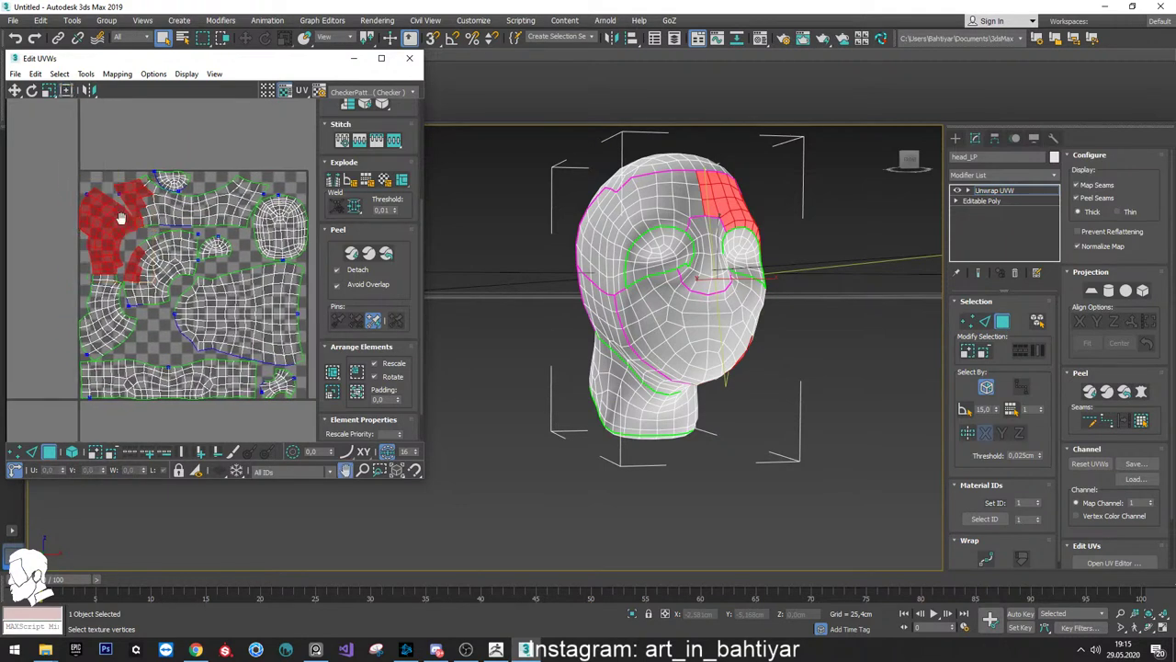
left_click(228, 143)
scroll(63, 165, "down", 3)
left_click_drag(63, 166, 294, 328)
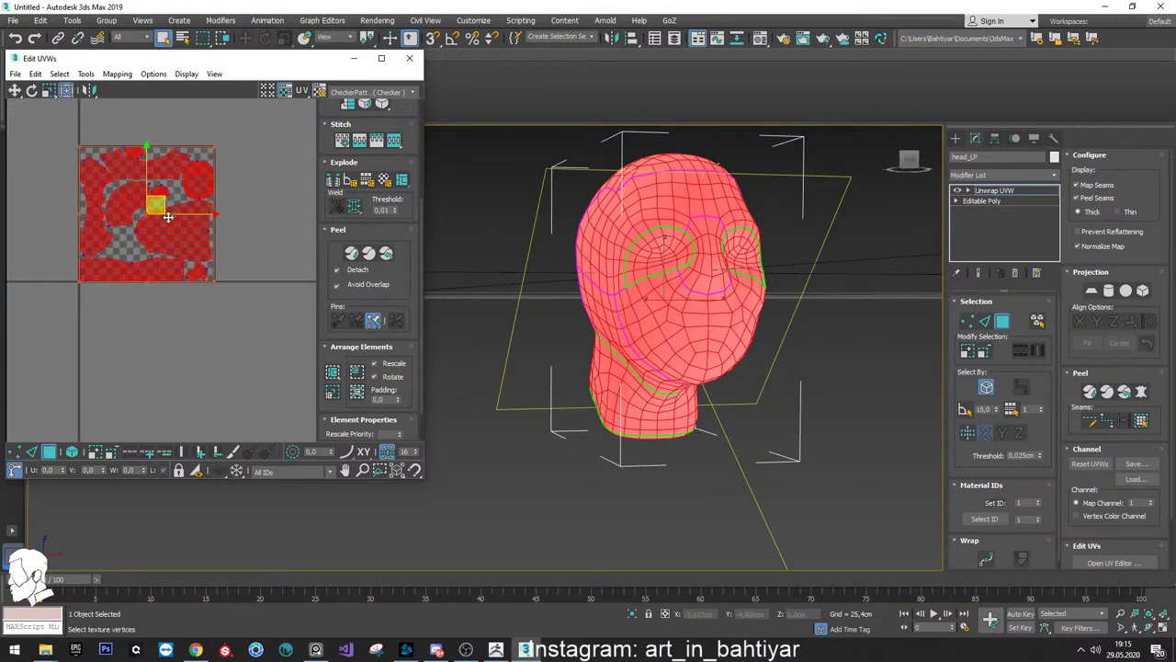
middle_click_drag(247, 186, 268, 186)
left_click(268, 189)
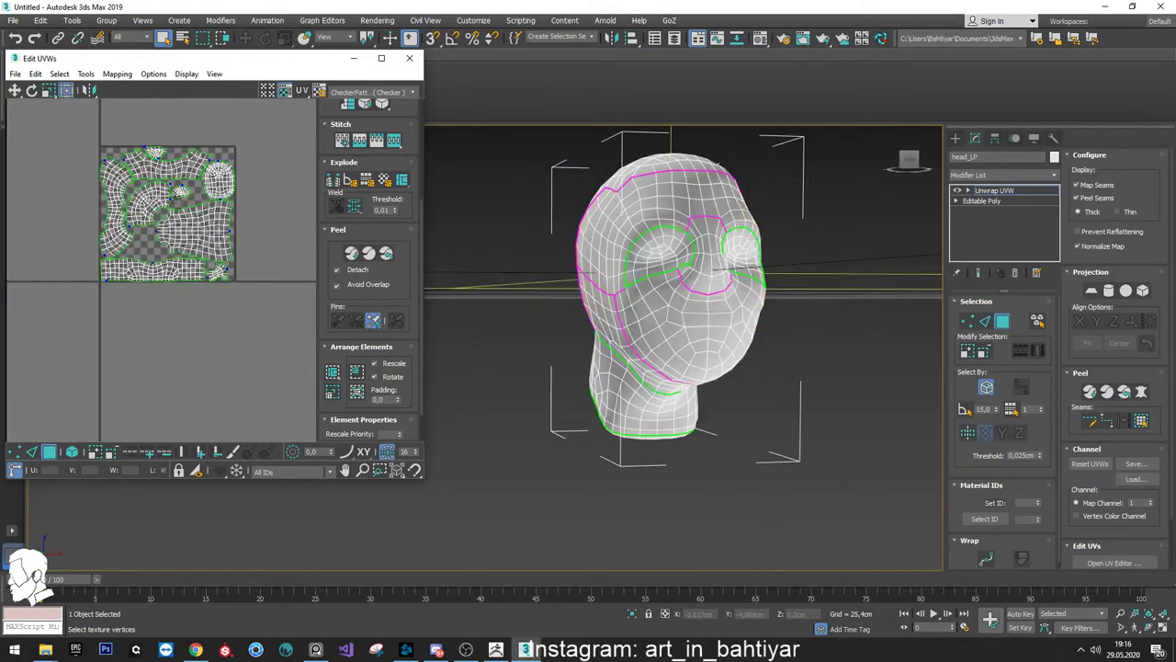
Marquee-select all the head's UV islands and Freeform-scale them up to fill the 0–1 tile
key("ctrl+a")
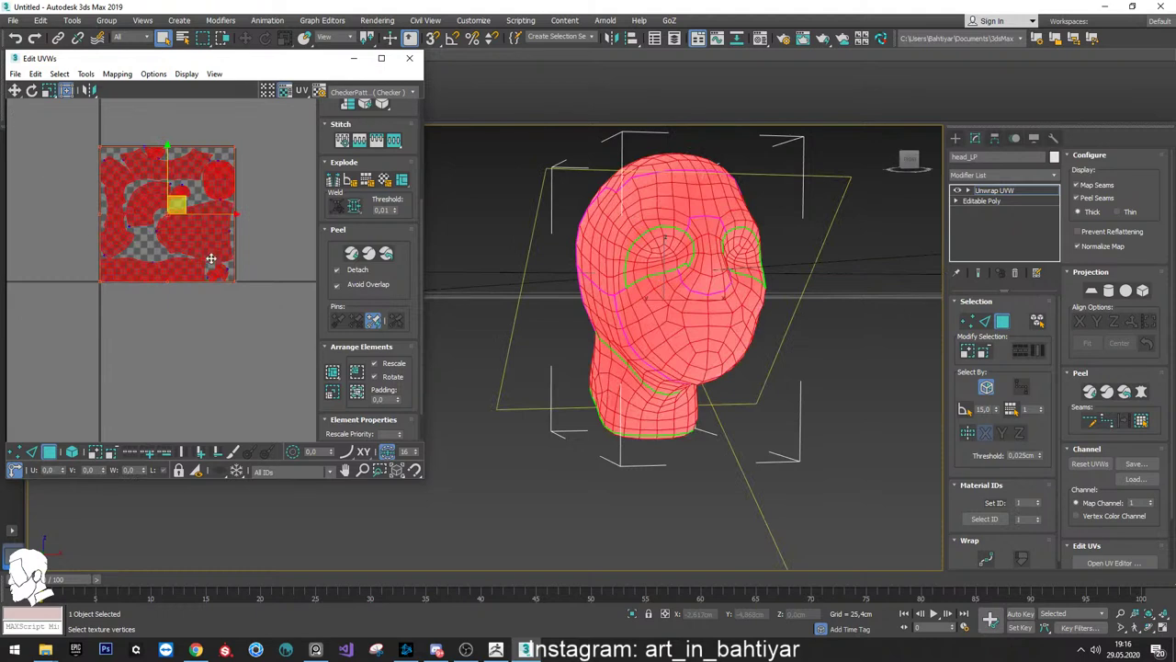
scroll(207, 226, "up", 2)
scroll(206, 226, "down", 2)
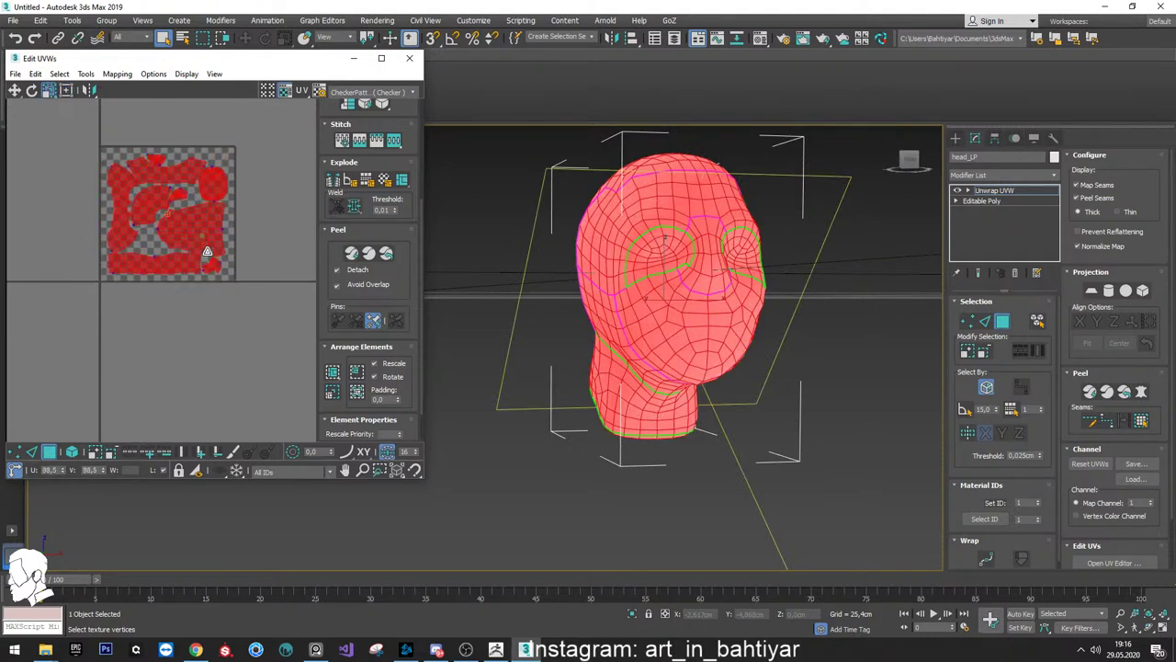
left_click(242, 254)
scroll(168, 211, "up", 2)
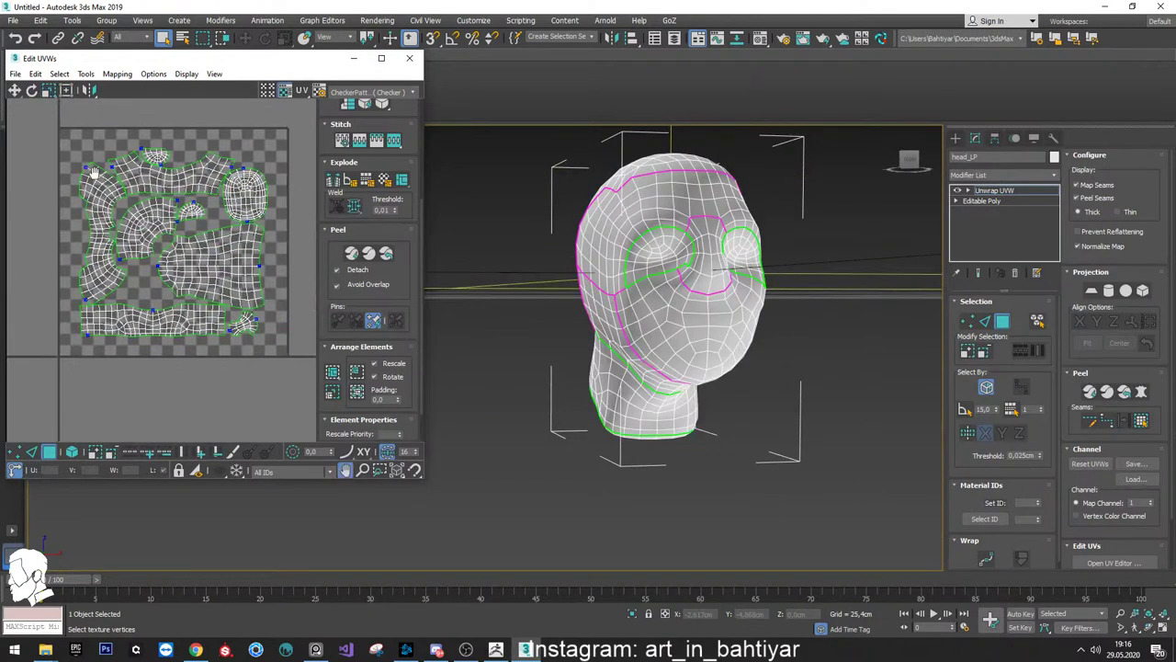
left_click_drag(48, 128, 291, 320)
left_click_drag(221, 270, 216, 268)
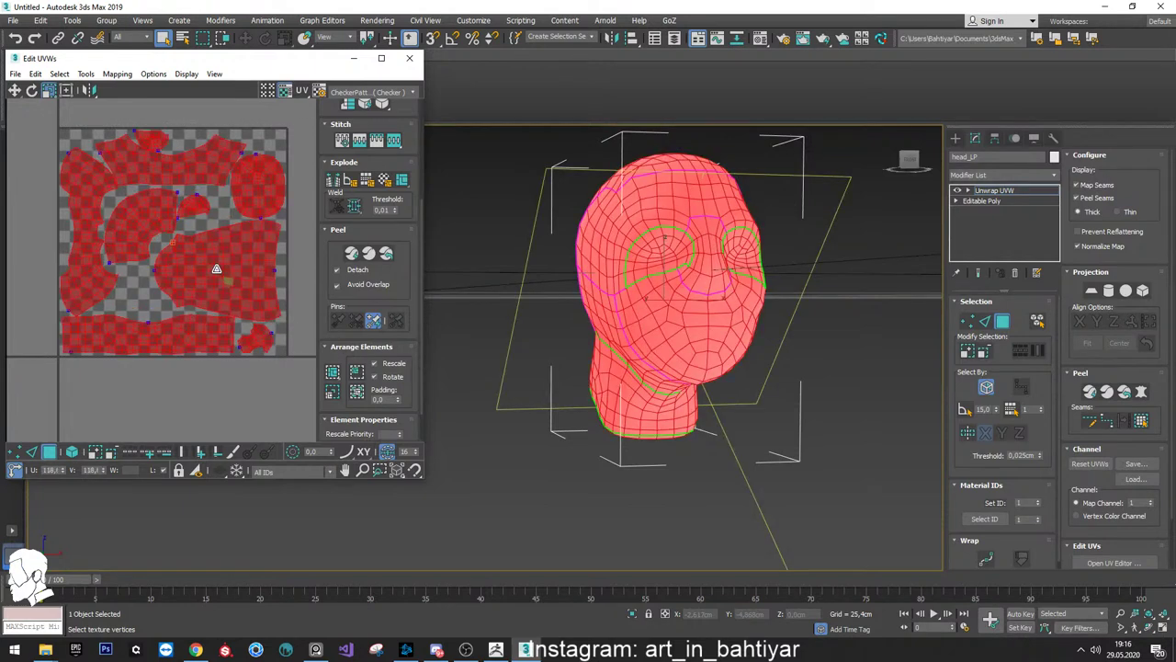
left_click(51, 179)
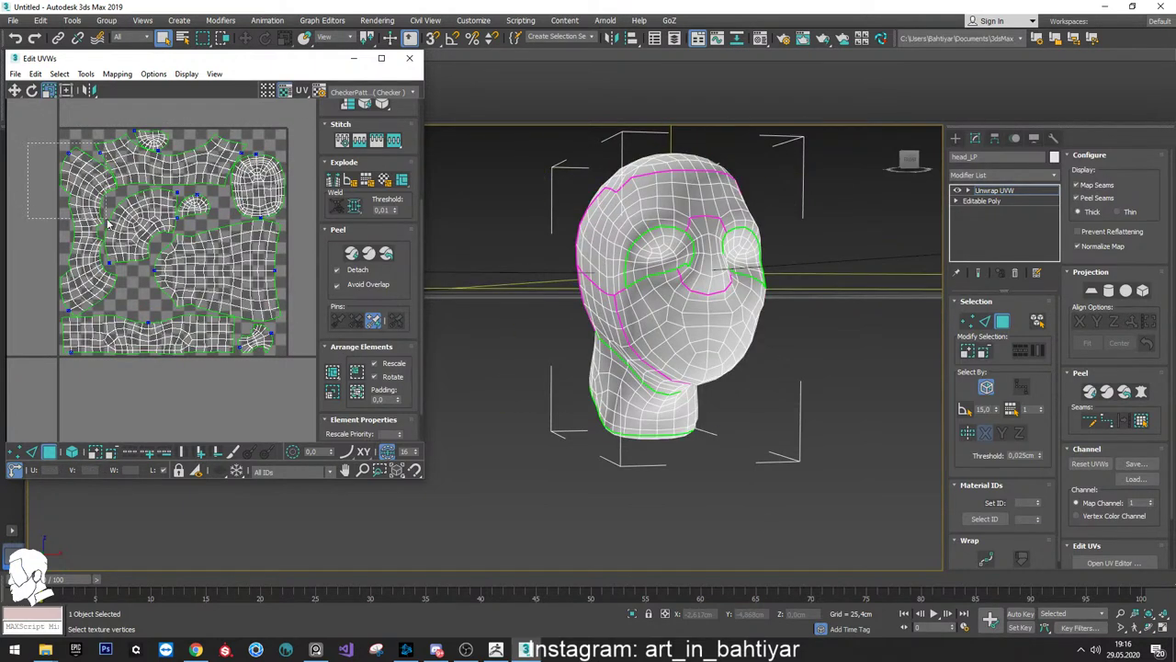
Inspect the upper-left islands, clear the selection and fit the whole UV layout in view
left_click_drag(27, 142, 111, 223)
scroll(111, 223, "up", 2)
scroll(124, 225, "up", 2)
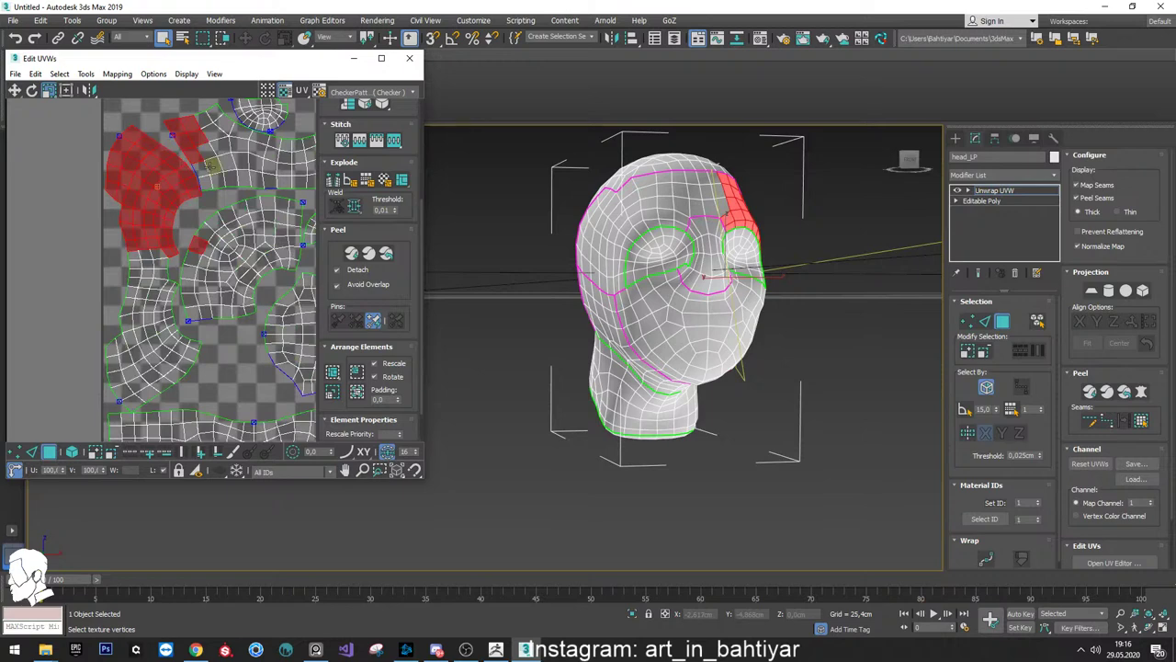
mouse_move(161, 182)
middle_mouse_down()
mouse_move(181, 207)
mouse_move(163, 228)
middle_mouse_up()
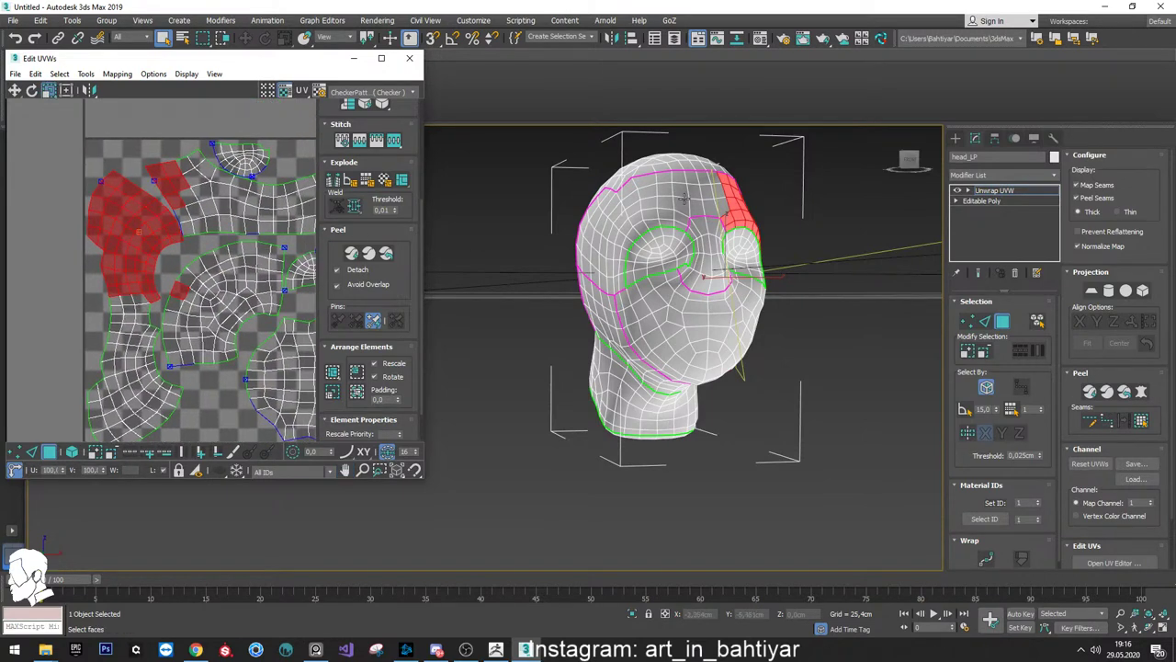
middle_click_drag(124, 188, 134, 175)
left_click(110, 145)
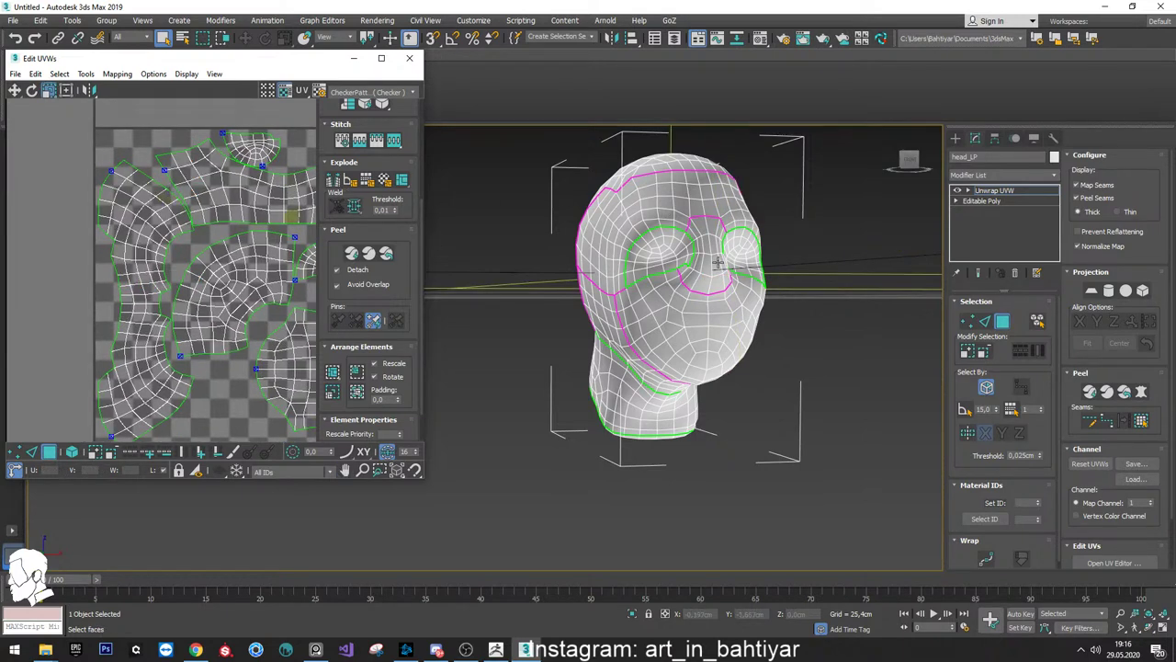
key("ctrl+alt+z")
Orbit and zoom around the head to check the checker pattern across the mesh
mouse_move(704, 273)
middle_mouse_down("alt")
mouse_move(692, 237)
mouse_move(555, 264)
middle_mouse_up("alt")
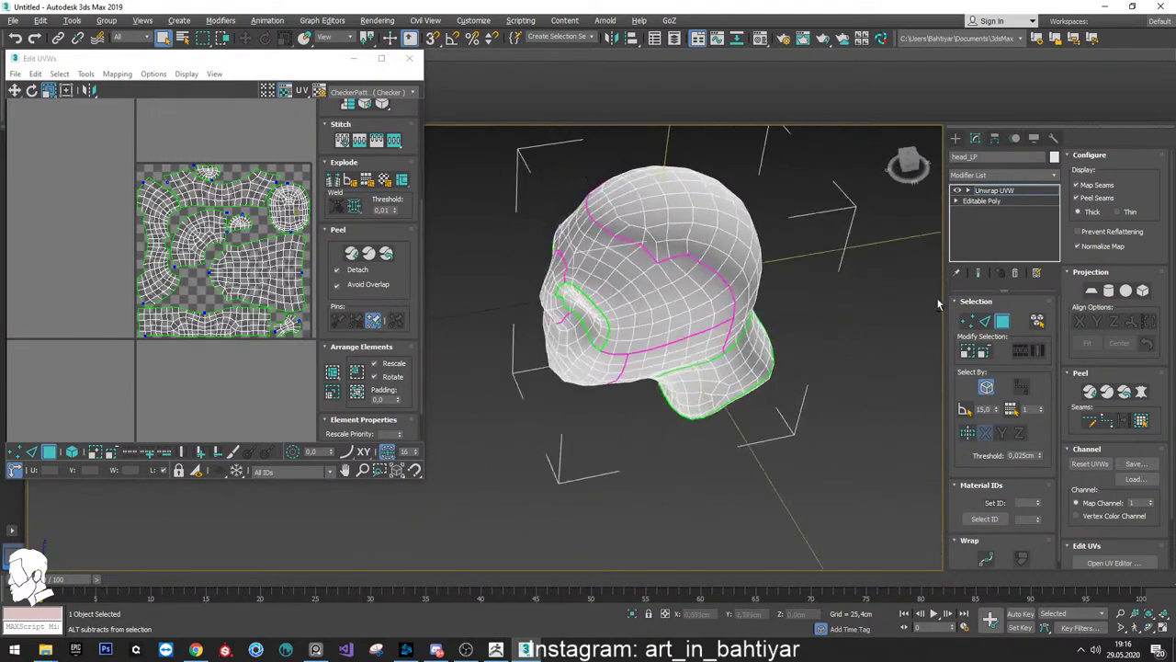
scroll(177, 233, "down", 3)
scroll(650, 308, "up", 3)
scroll(649, 308, "up", 3)
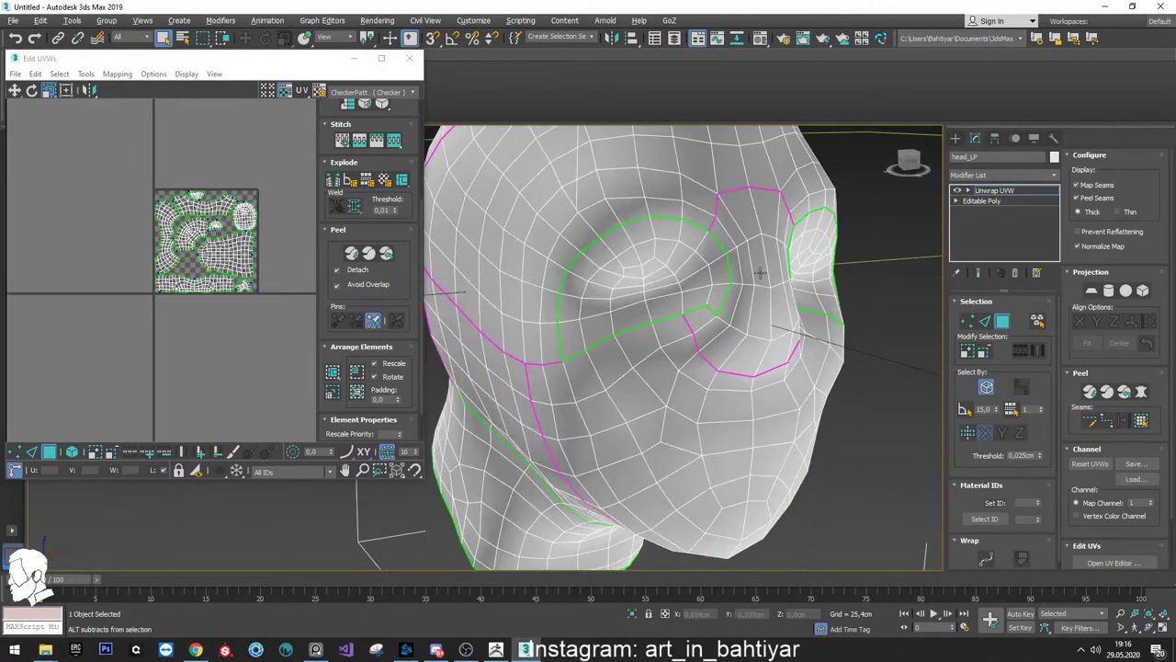
scroll(142, 205, "up", 3)
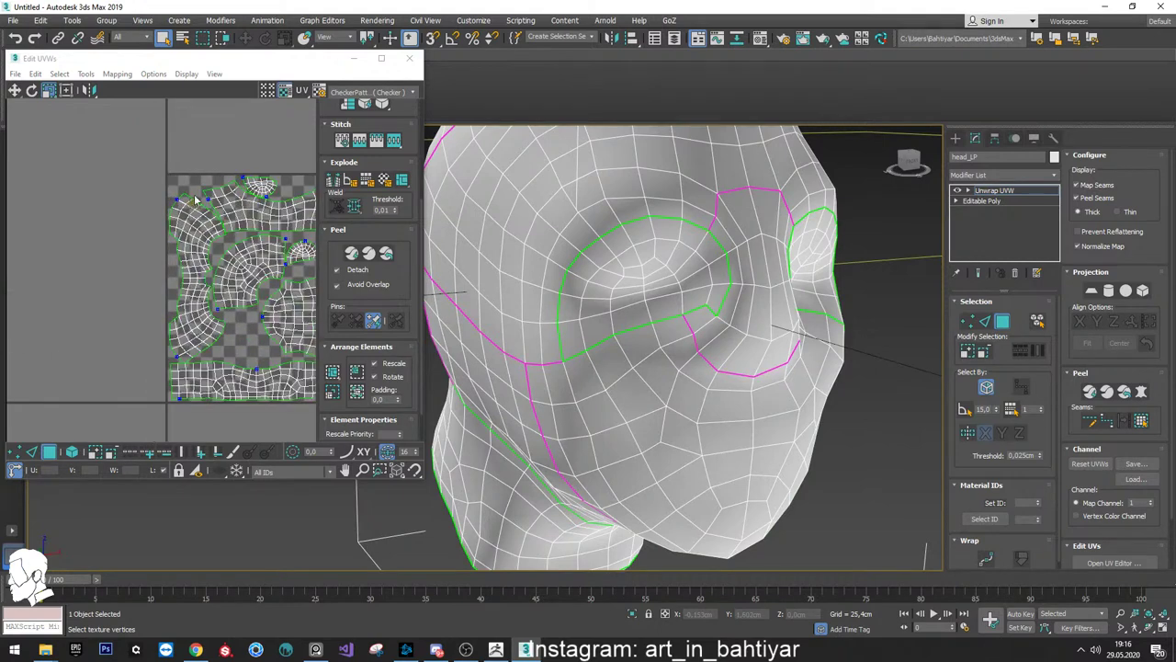
scroll(128, 219, "up", 2)
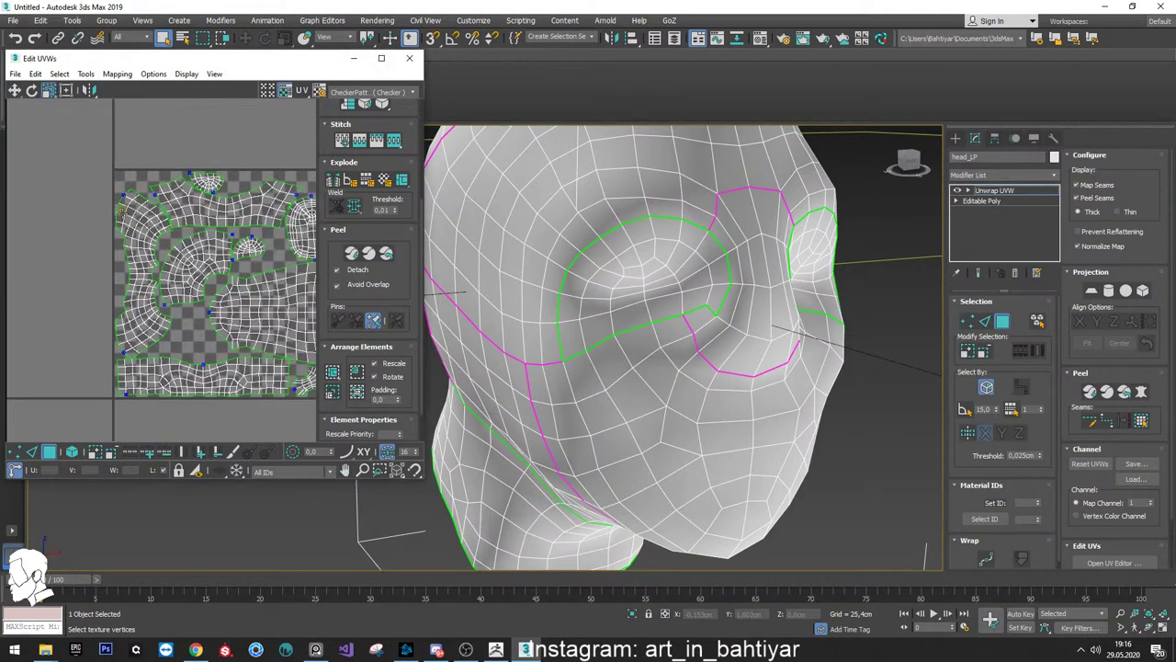
scroll(126, 236, "down", 2)
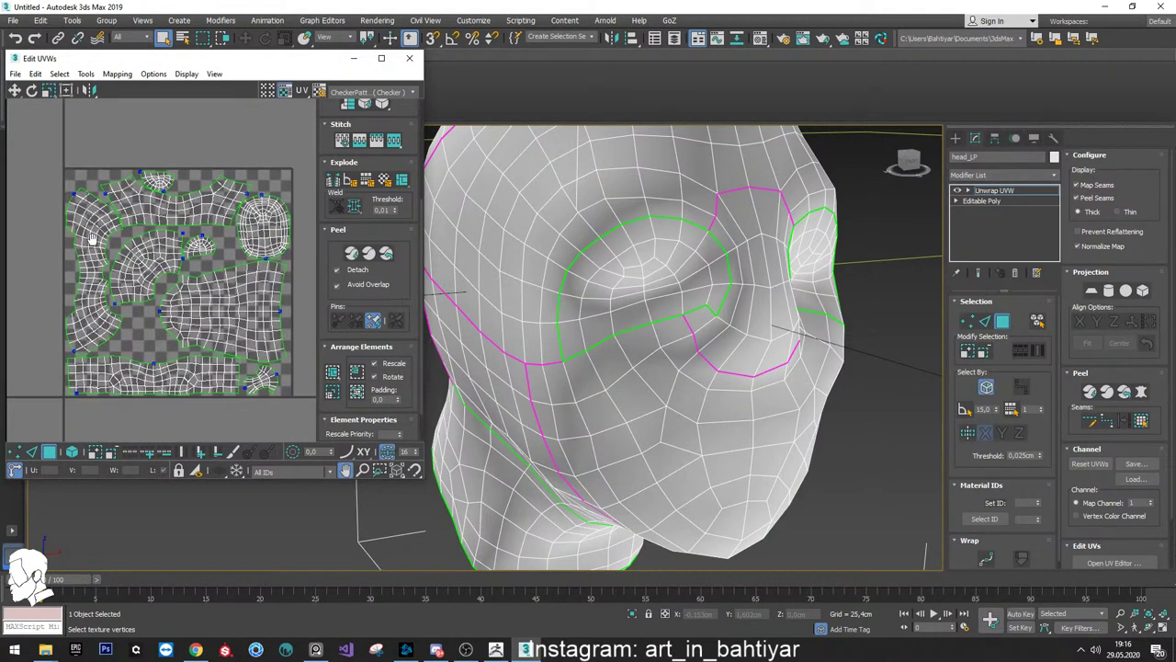
scroll(96, 221, "down", 2)
scroll(119, 204, "up", 2)
scroll(152, 205, "down", 2)
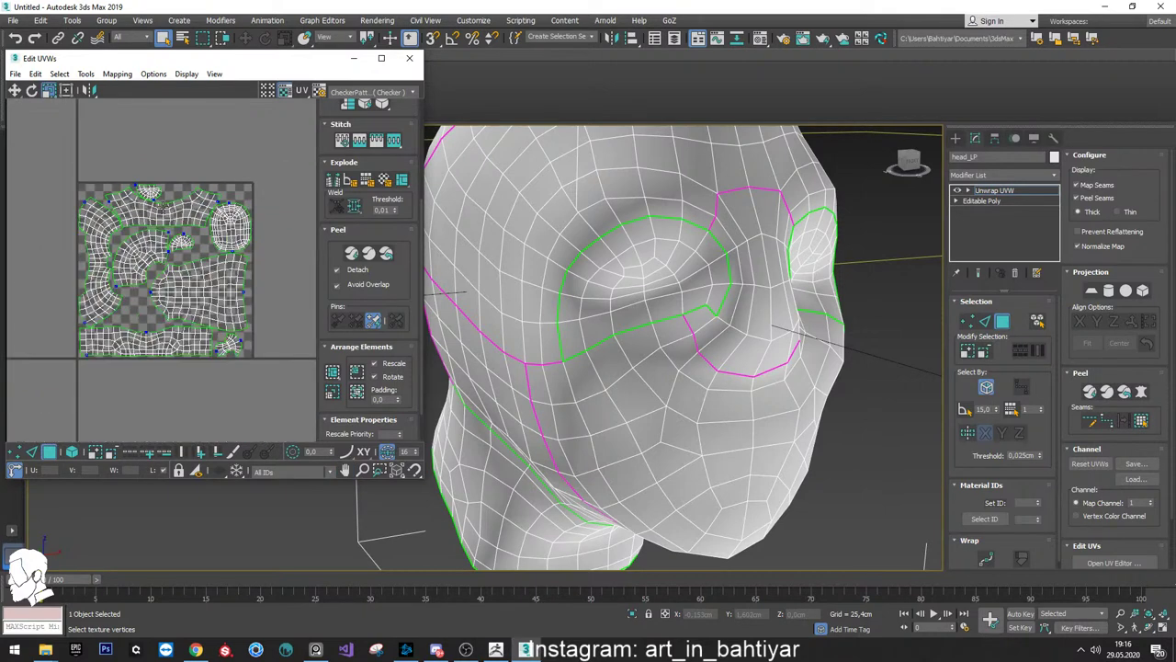
scroll(614, 242, "down", 5)
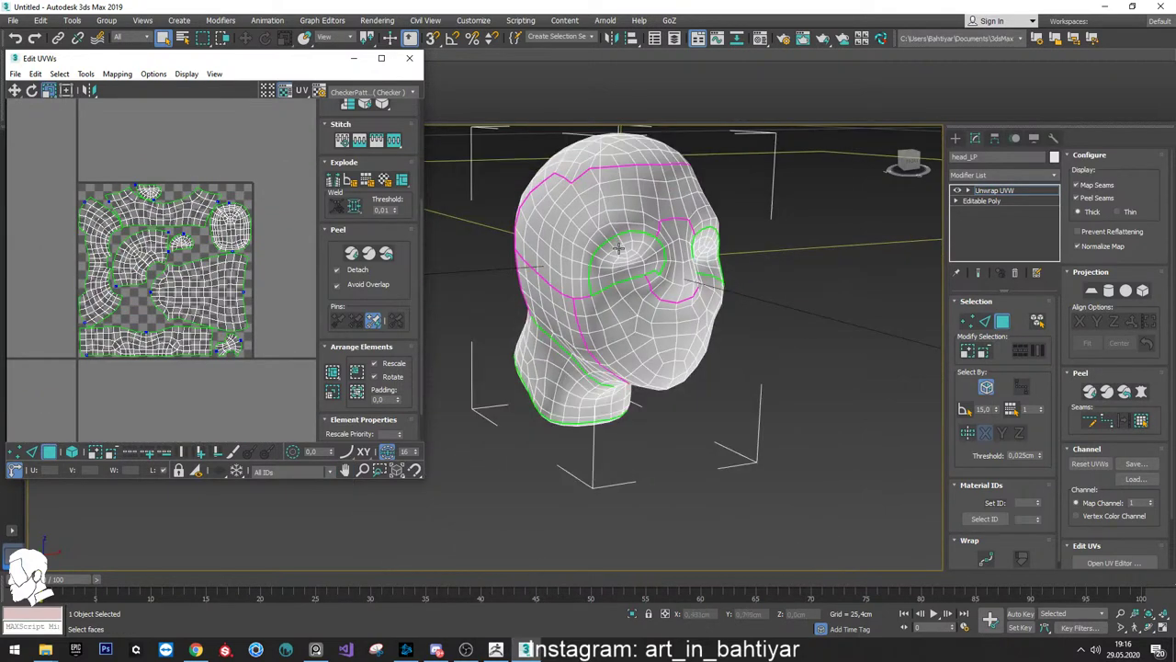
scroll(184, 244, "up", 2)
scroll(189, 240, "down", 2)
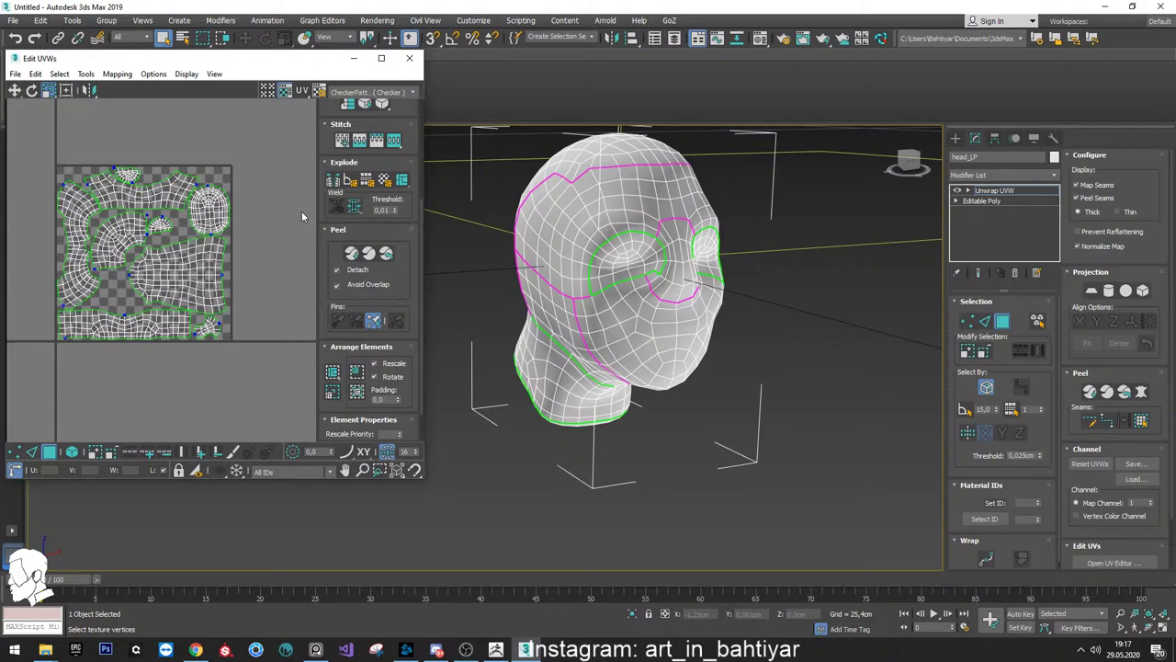
scroll(124, 207, "up", 2)
scroll(115, 210, "up", 2)
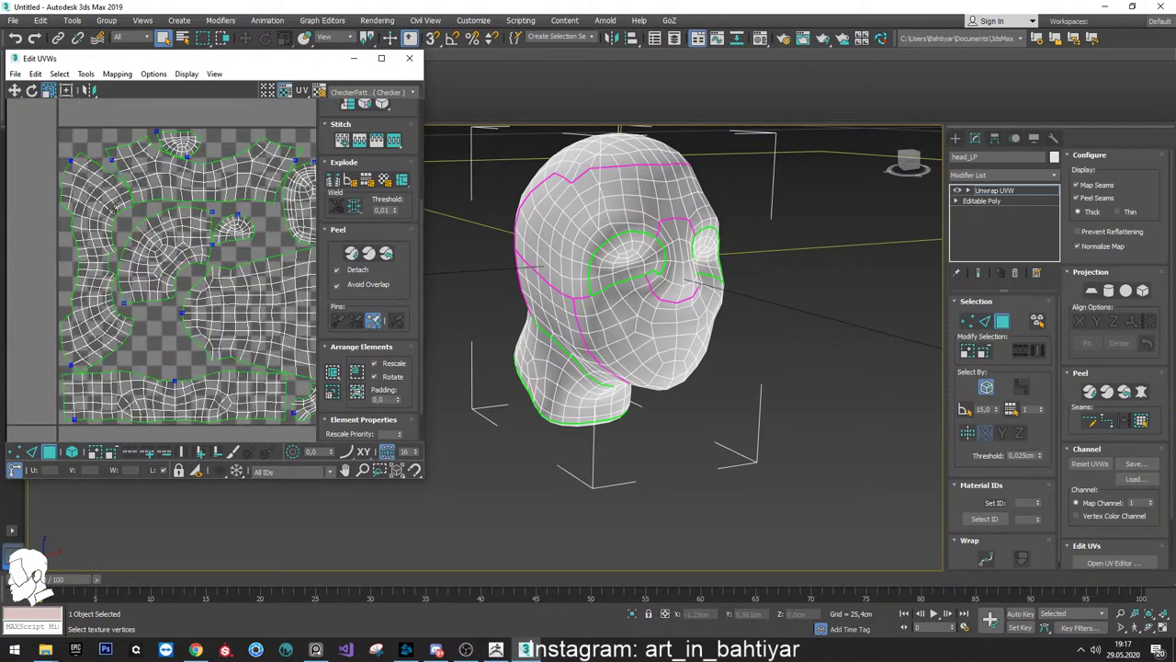
middle_click_drag(112, 209, 65, 245)
mouse_move(165, 210)
middle_mouse_down()
mouse_move(193, 228)
mouse_move(142, 219)
middle_mouse_up()
middle_click_drag(16, 112, 10, 204)
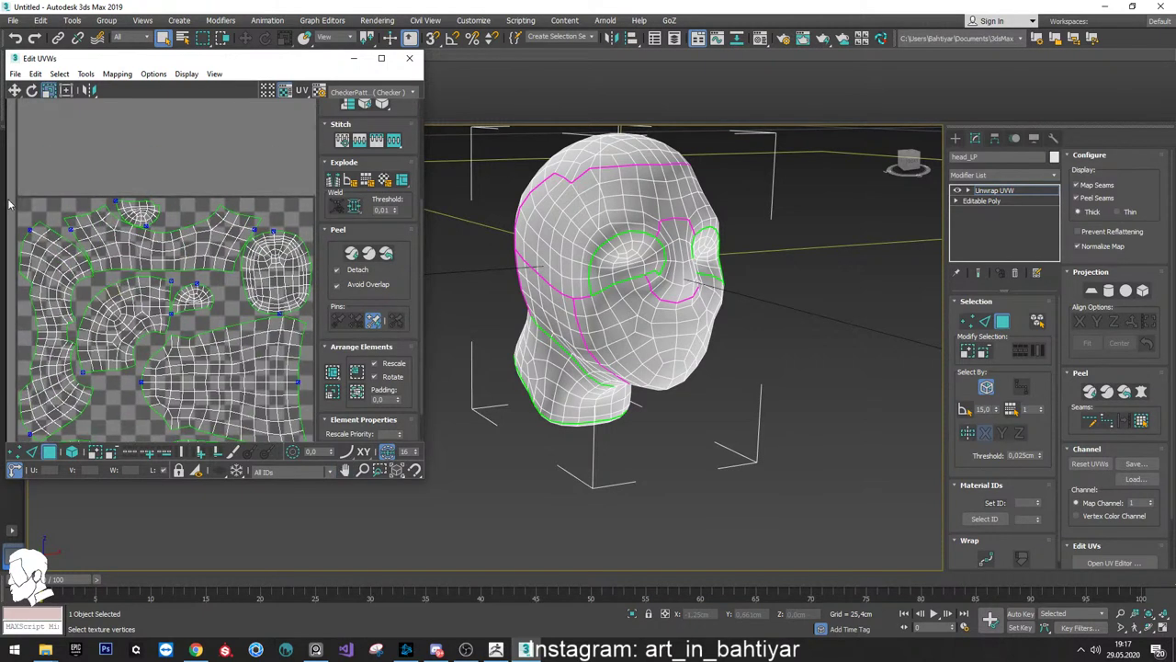
middle_click_drag(176, 234, 102, 228)
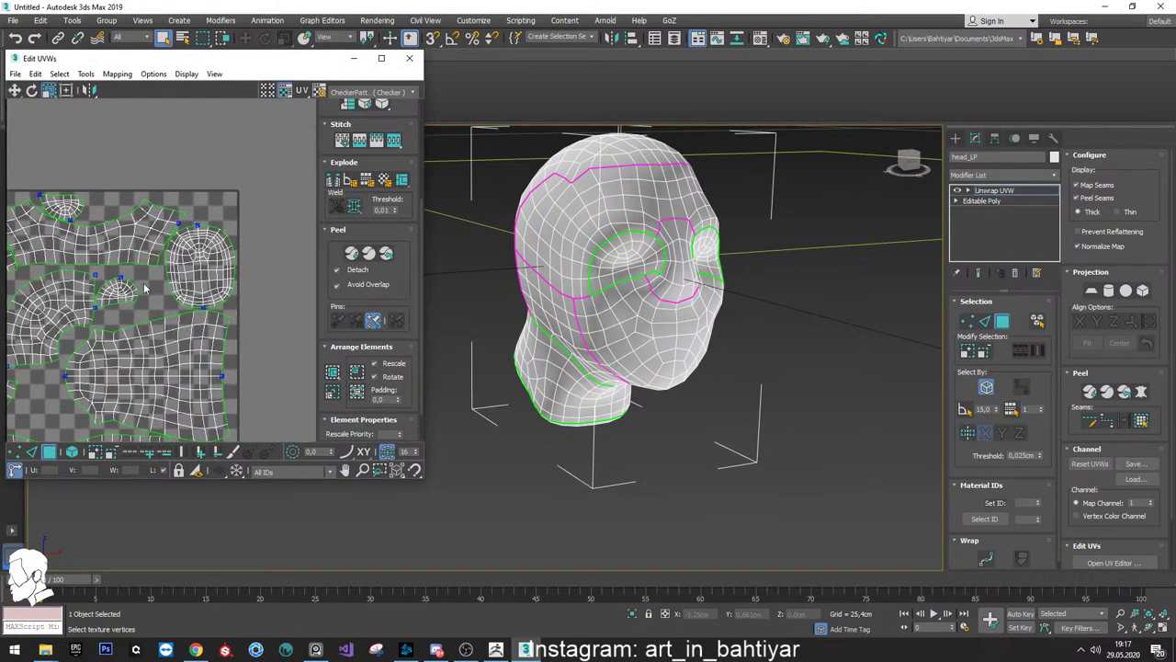
middle_click_drag(117, 314, 201, 227)
middle_click_drag(107, 241, 143, 328)
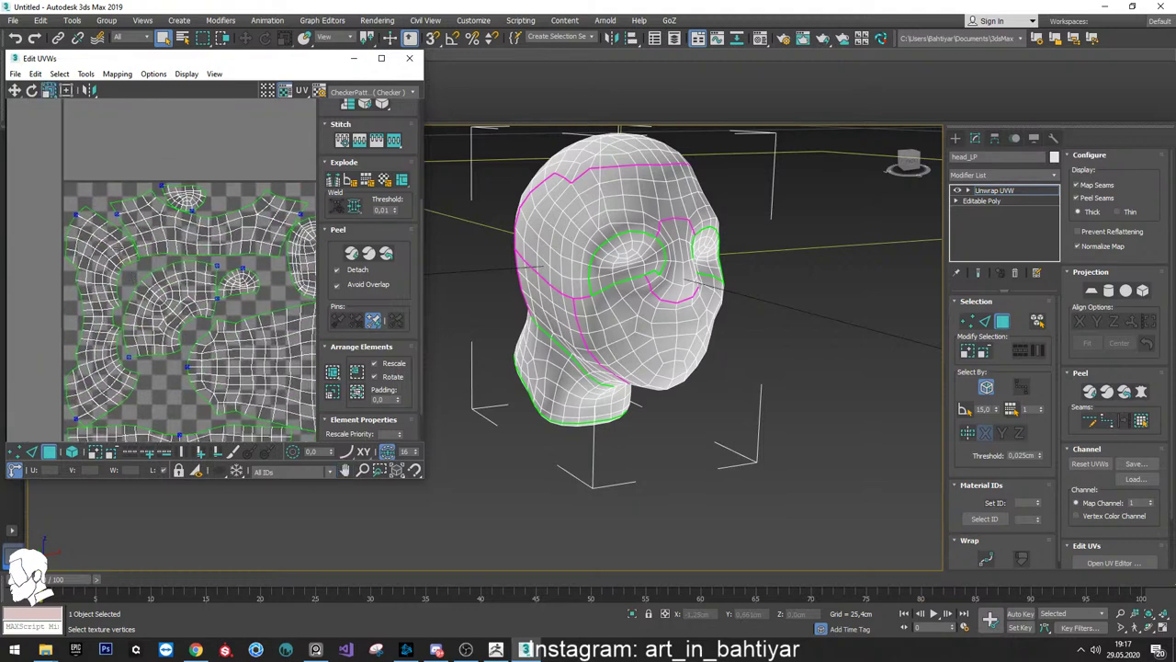
scroll(155, 247, "down", 1)
scroll(193, 244, "down", 2)
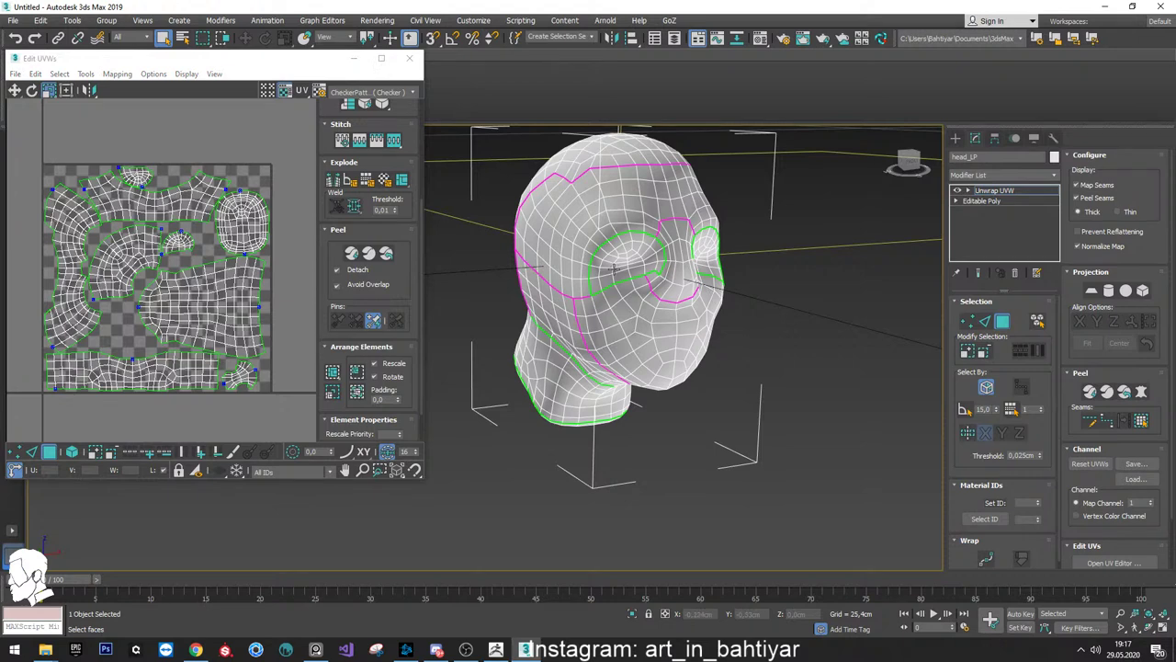
scroll(284, 330, "up", 1)
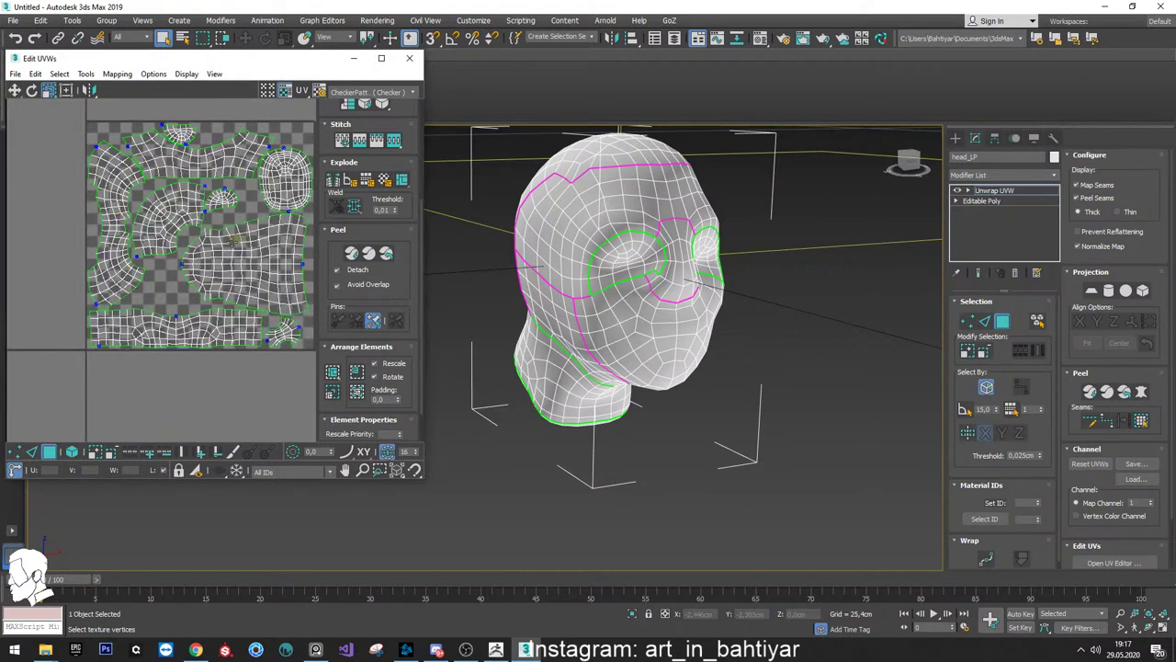
middle_click_drag(239, 240, 190, 264)
scroll(190, 264, "down", 1)
middle_click_drag(633, 290, 626, 345, "alt")
left_click(626, 352)
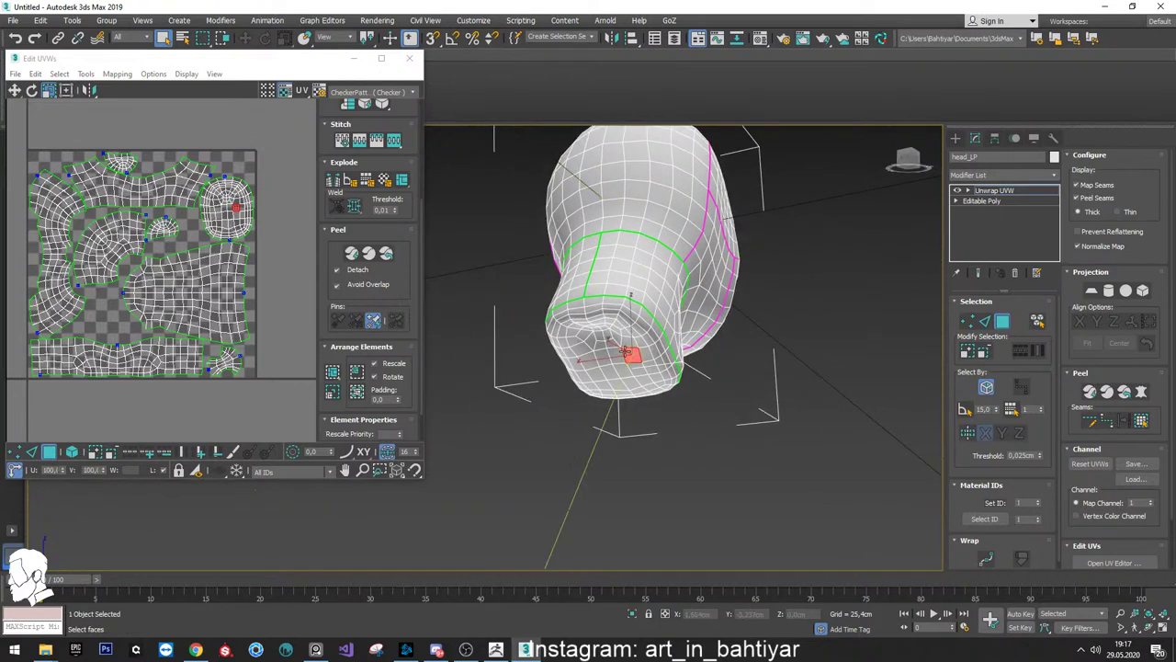
scroll(605, 338, "down", 2)
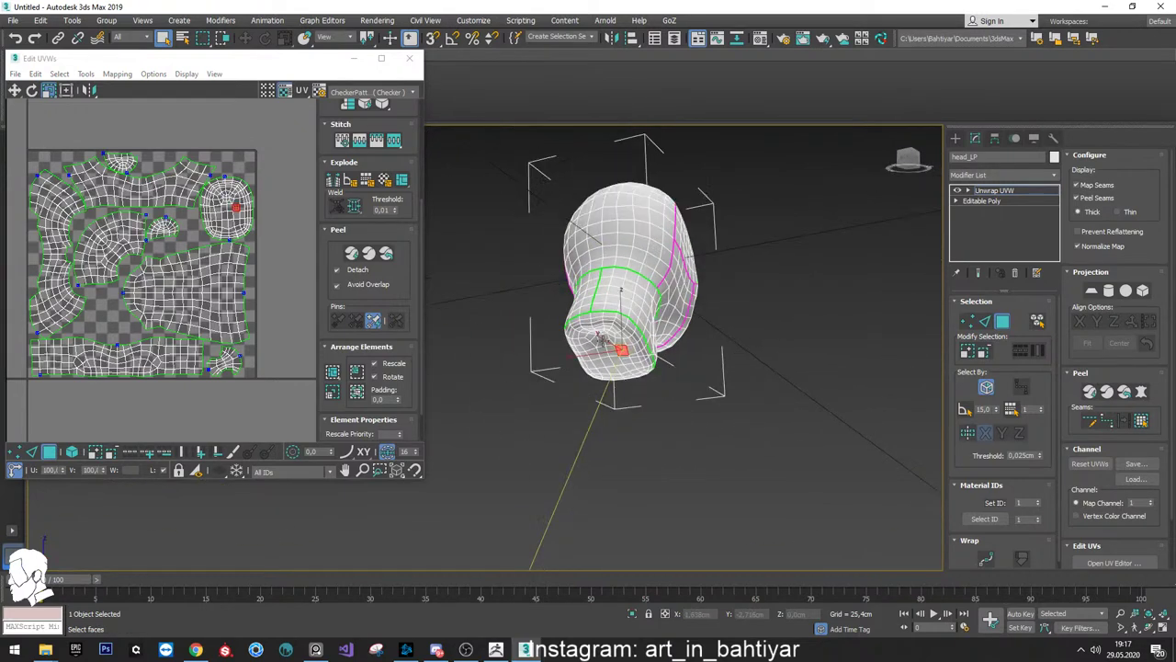
mouse_move(604, 338)
middle_mouse_down("alt")
mouse_move(654, 307)
mouse_move(677, 349)
mouse_move(690, 341)
mouse_move(643, 266)
mouse_move(547, 193)
middle_mouse_up("alt")
scroll(637, 343, "up", 3)
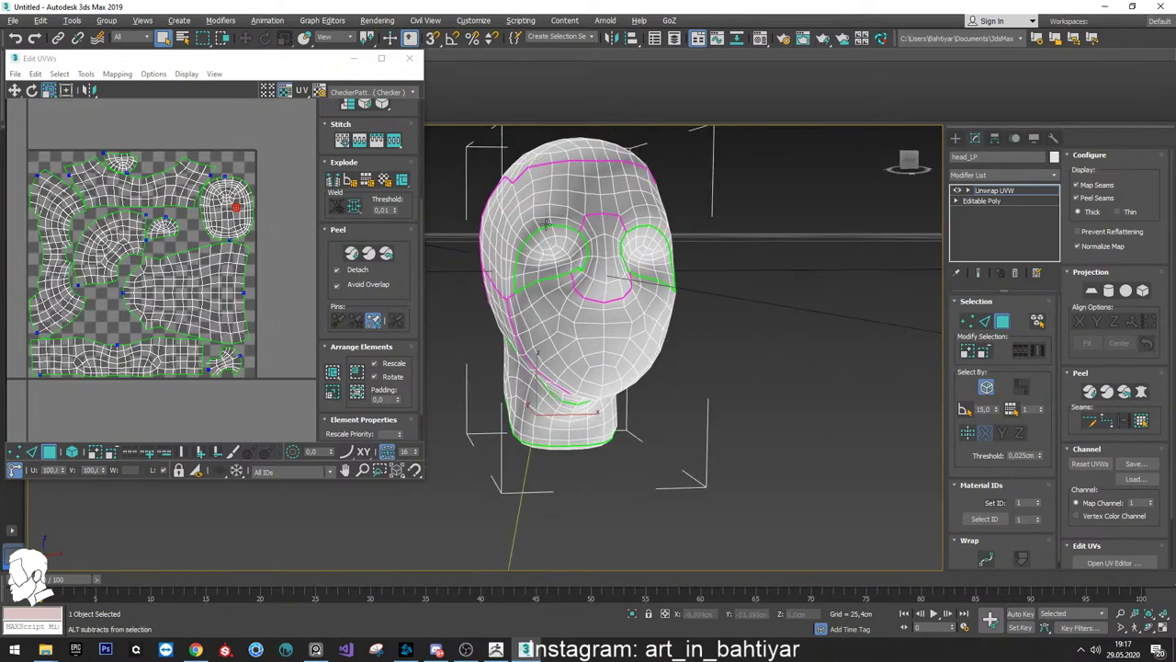
Select the back-of-head shell, Quick Peel it, and scale it down to about 59
middle_click_drag(620, 205, 643, 189, "alt")
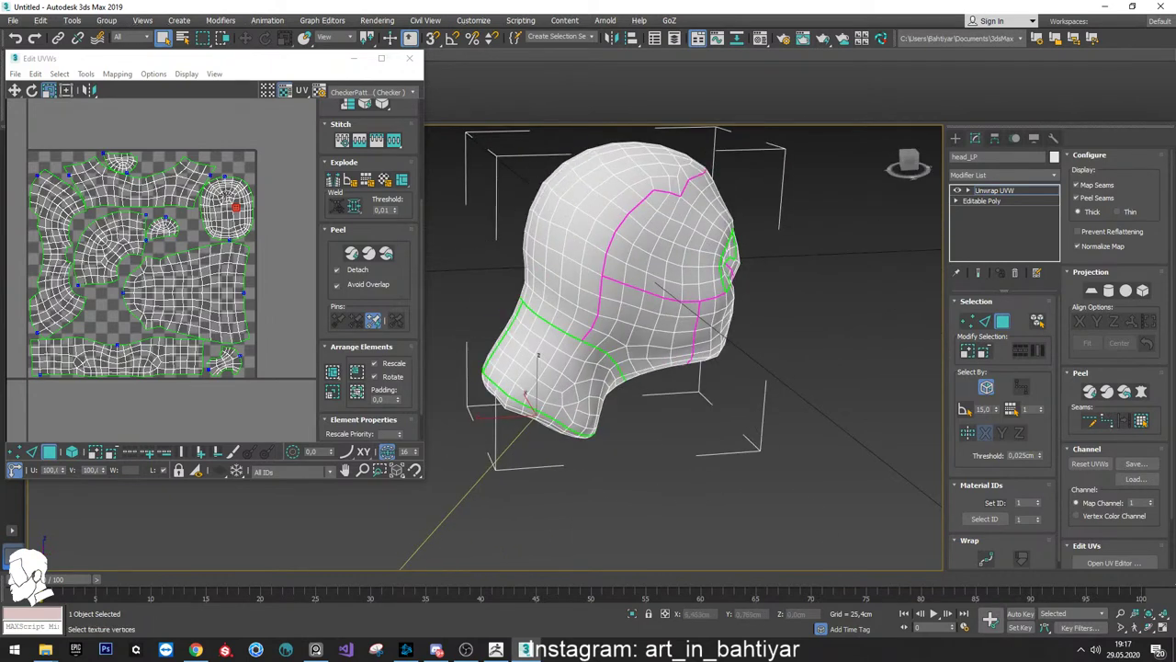
left_click(579, 198)
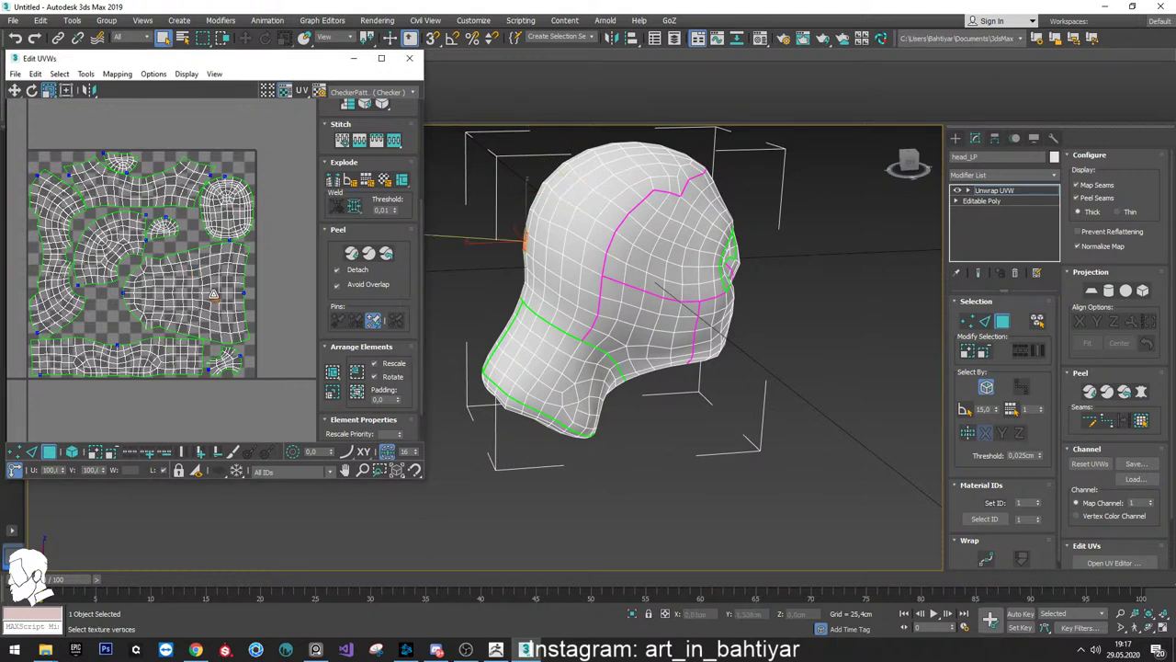
double_click(230, 305)
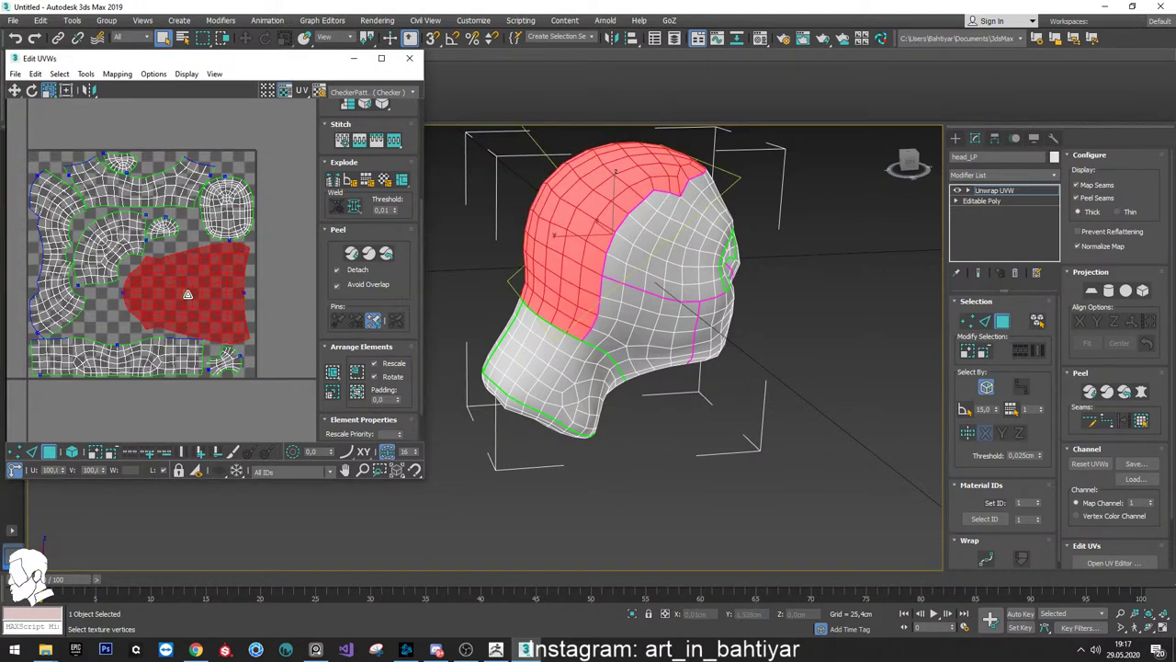
left_click(367, 252)
mouse_move(191, 305)
left_mouse_down()
mouse_move(178, 329)
mouse_move(217, 308)
left_mouse_up()
left_click(249, 292)
Select the neck's bottom cap shell and scale it down to about 39
middle_click_drag(643, 294, 608, 242, "alt")
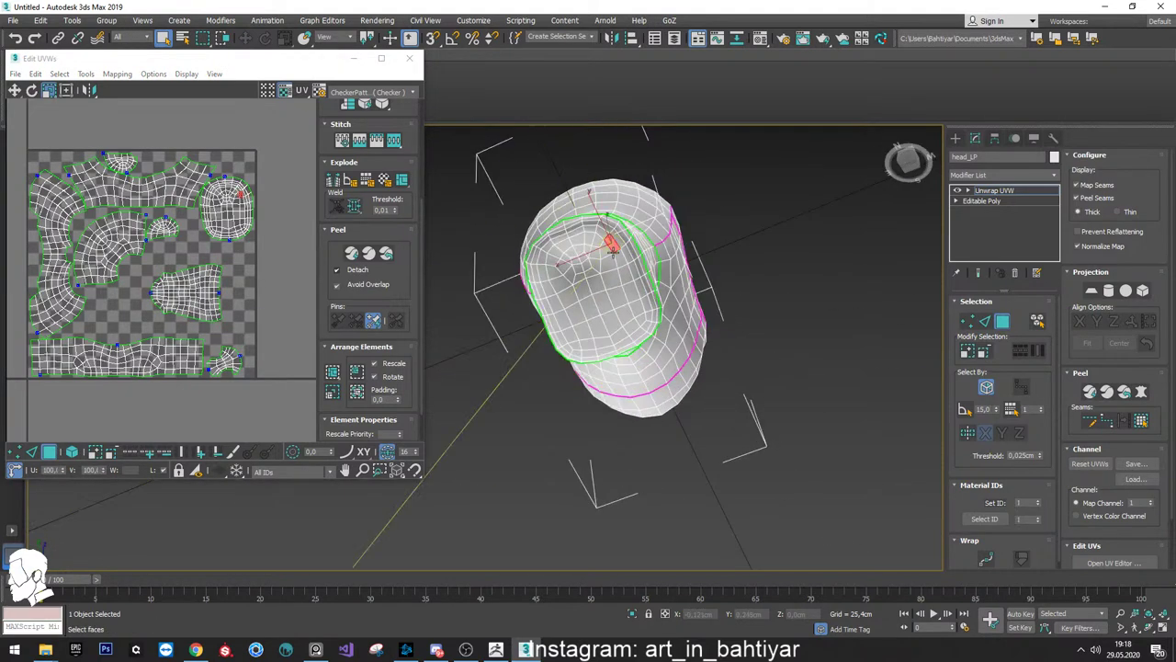
left_click(224, 204)
left_click_drag(224, 204, 221, 303)
Select a face in each eye socket, grow it to fill both sockets, then clear it
key("shift+z")
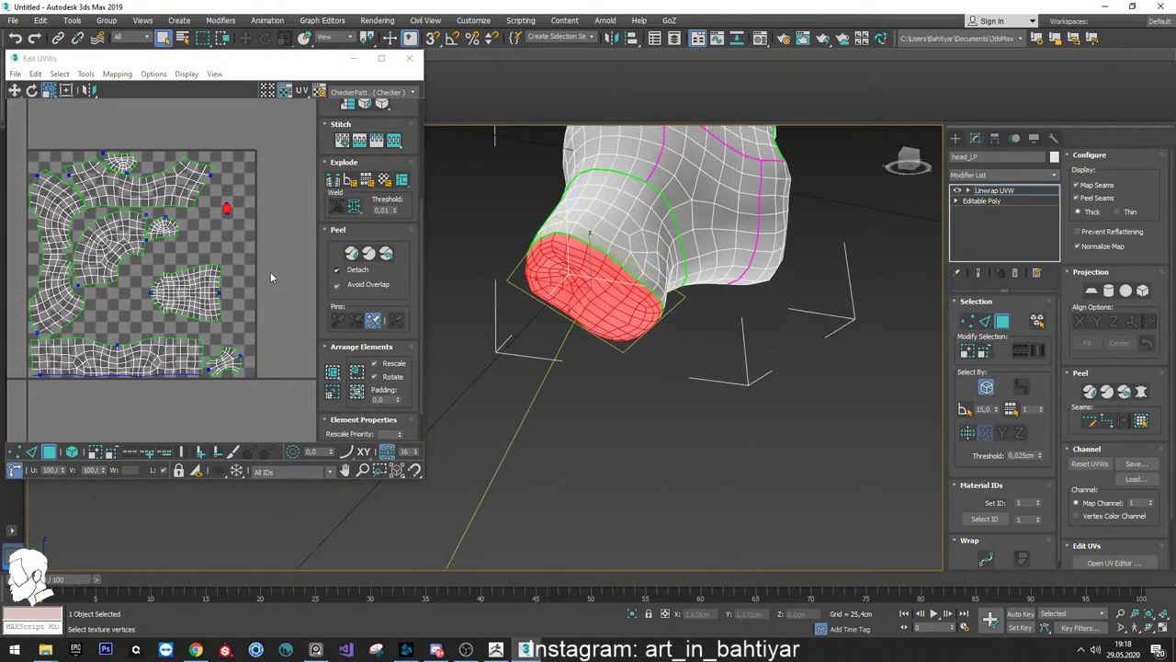
mouse_move(589, 234)
middle_mouse_down("alt")
mouse_move(618, 315)
mouse_move(575, 158)
mouse_move(550, 211)
middle_mouse_up("alt")
left_click(575, 155)
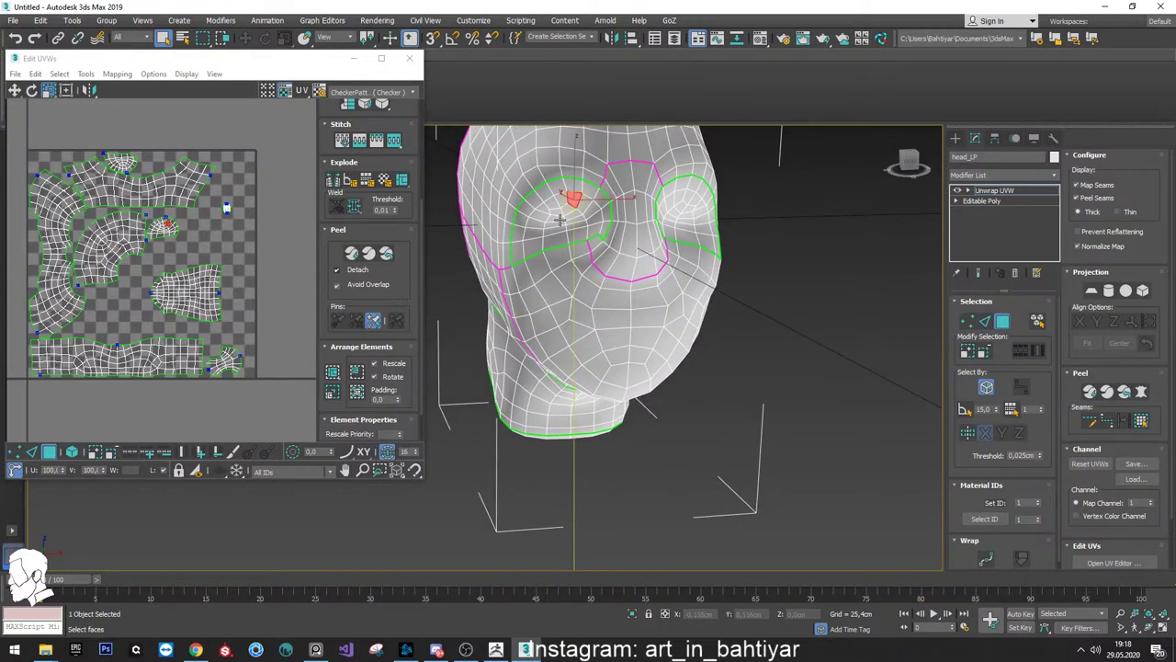
left_click(700, 211, "ctrl")
key("ctrl+Page_Up")
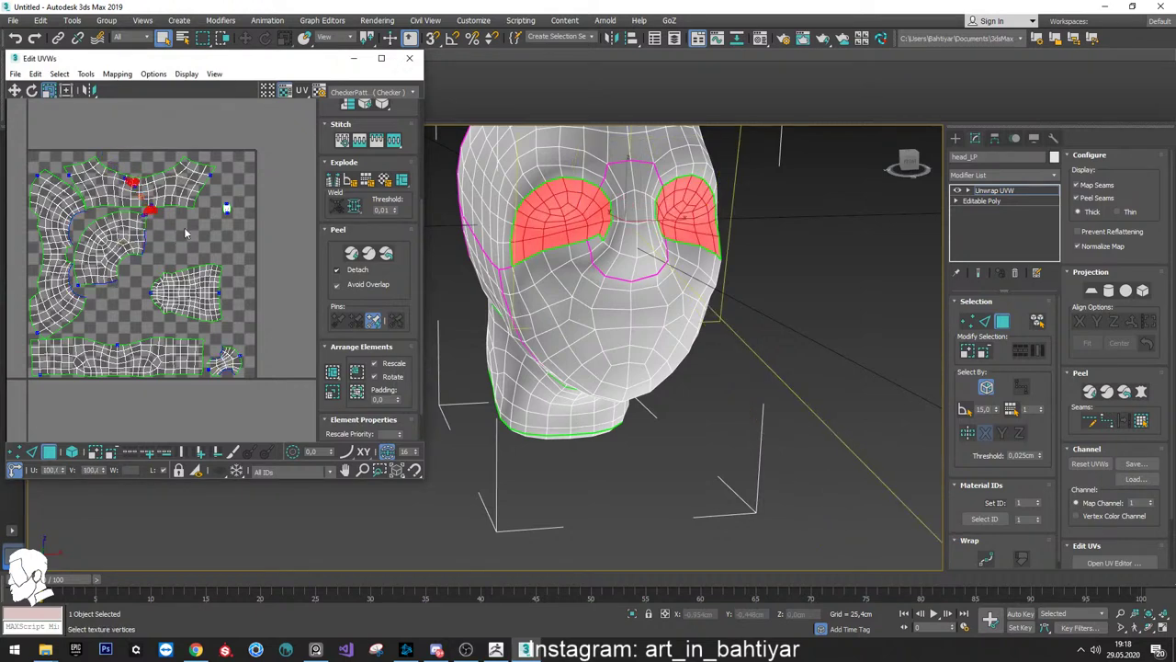
key("ctrl+d")
mouse_move(695, 306)
middle_mouse_down("alt")
mouse_move(646, 278)
mouse_move(729, 270)
mouse_move(578, 265)
mouse_move(522, 246)
mouse_move(677, 270)
mouse_move(588, 294)
mouse_move(539, 265)
mouse_move(606, 349)
mouse_move(680, 331)
mouse_move(687, 313)
middle_mouse_up("alt")
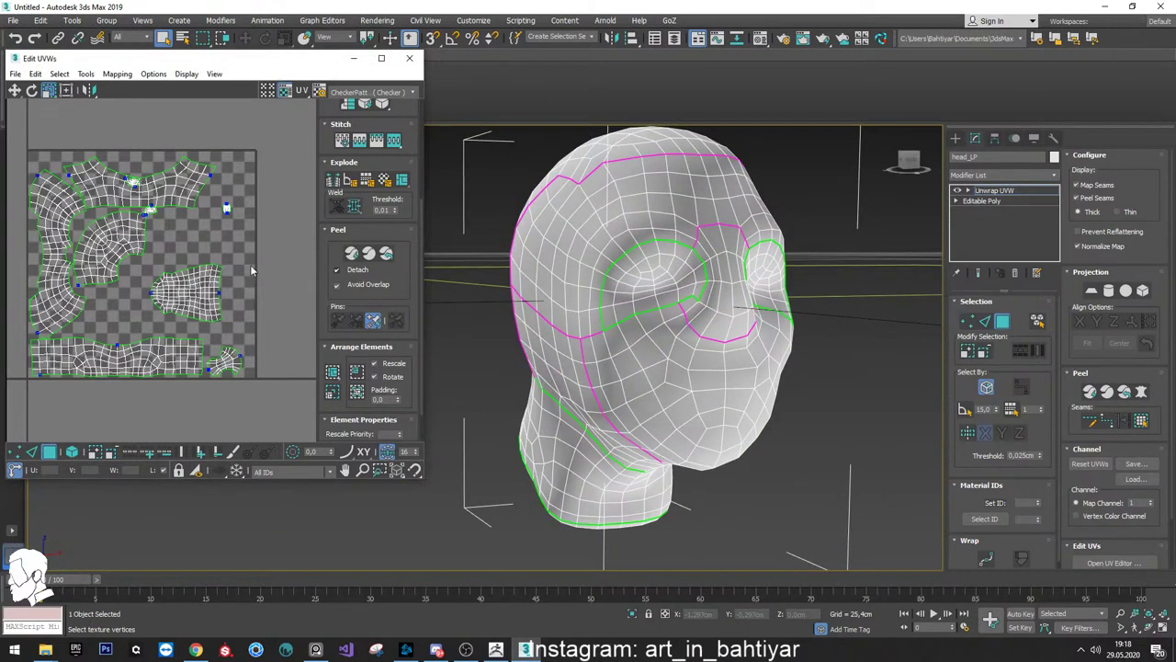
middle_click_drag(182, 249, 189, 244)
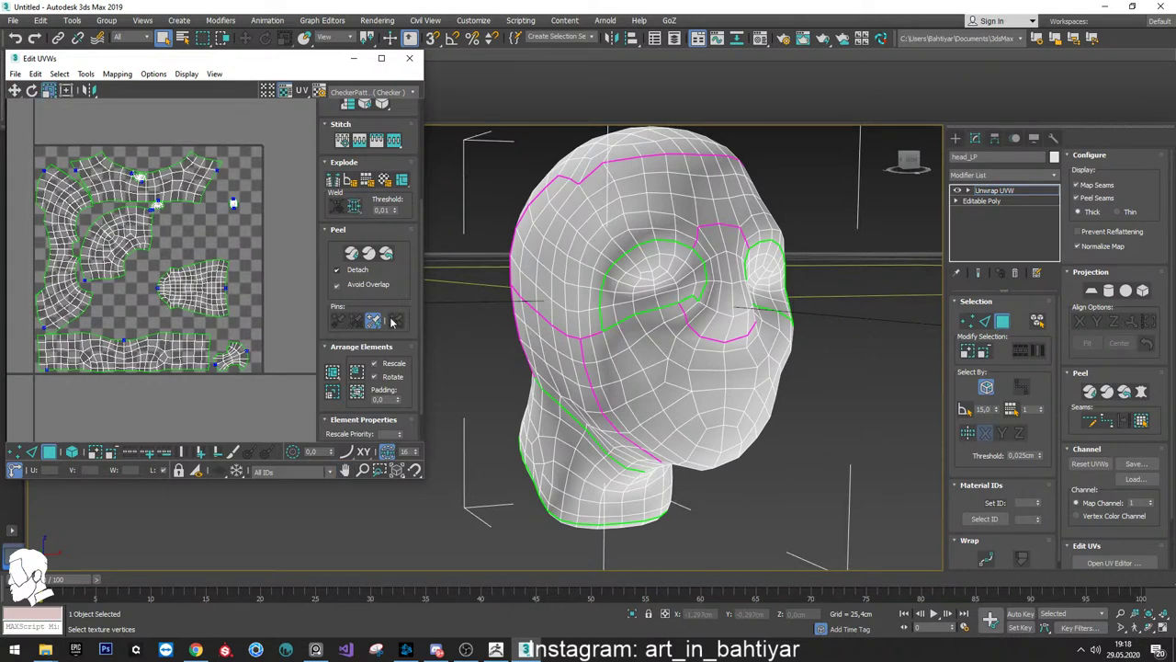
Repack the UV islands with Pack Normalize to fill the square
scroll(391, 321, "down", 2)
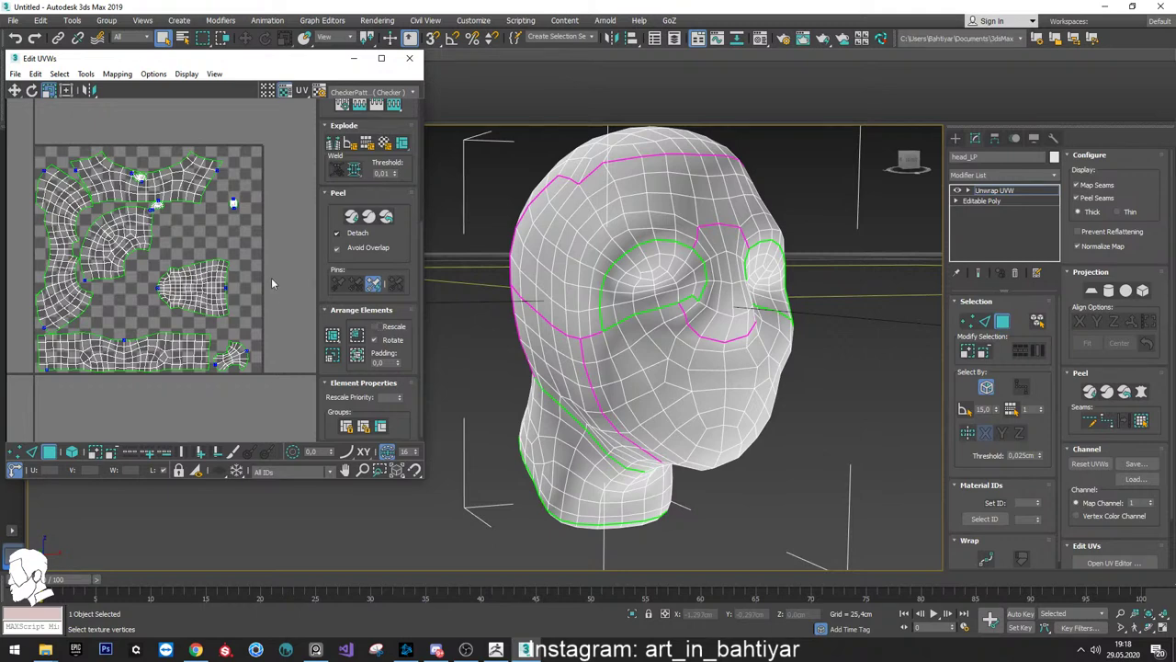
middle_click_drag(271, 283, 273, 256)
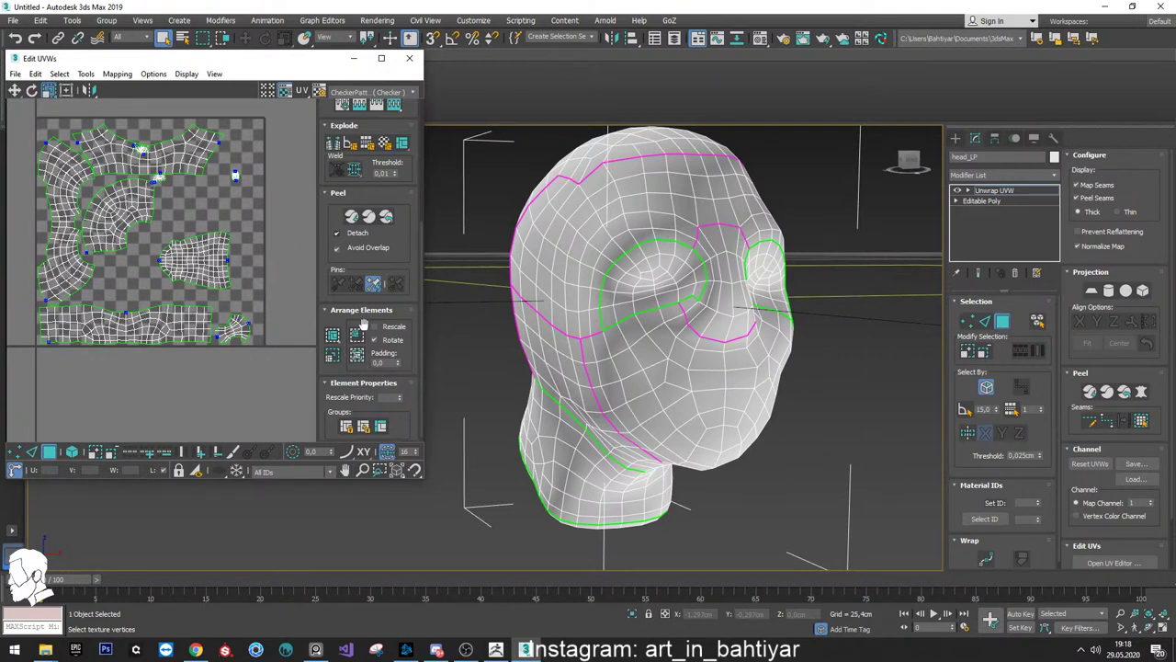
left_click(362, 355)
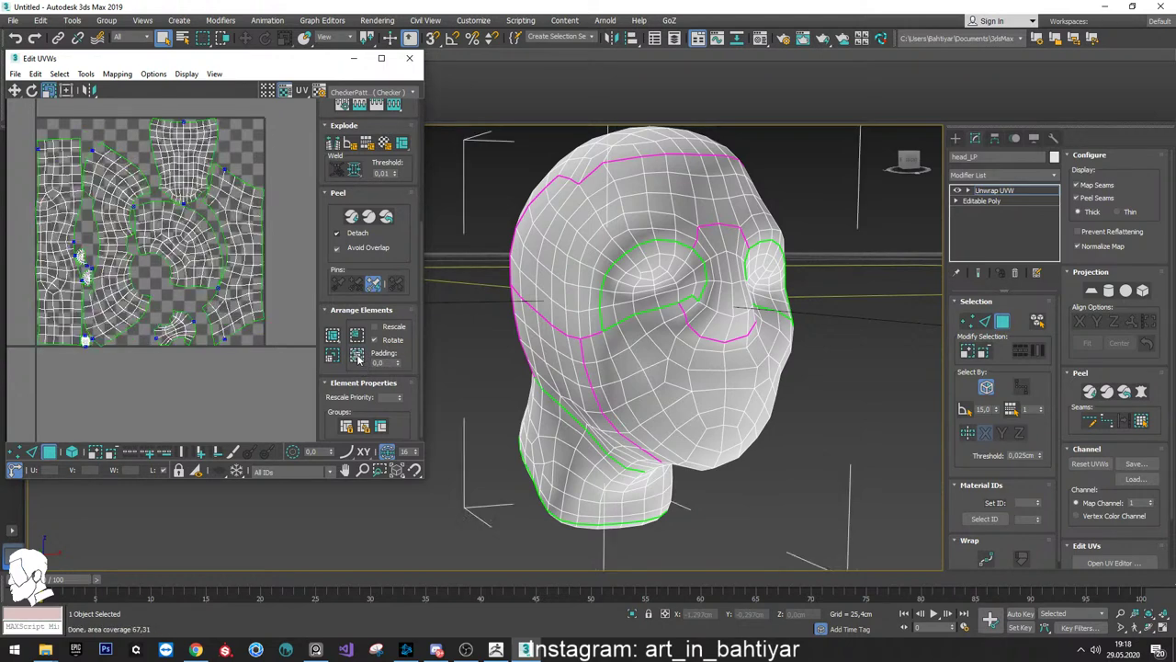
left_click(179, 342)
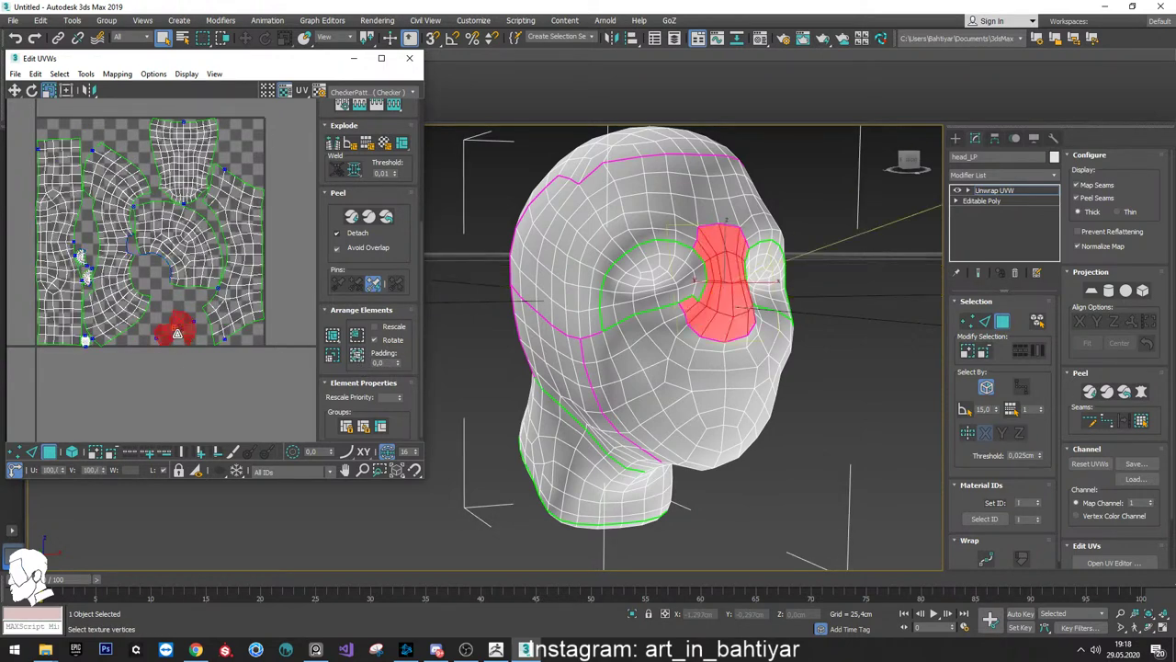
left_click(165, 197)
Shrink the scalp UV island and repack the layout
left_click(179, 147)
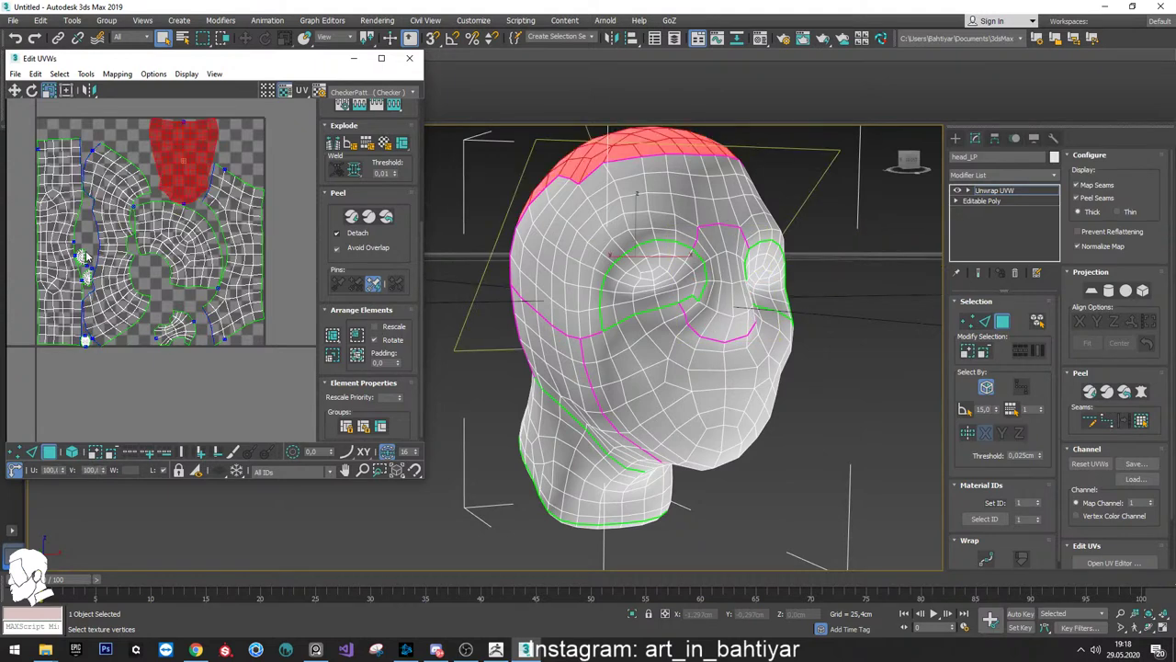
left_click(189, 138)
left_click(190, 139)
left_click_drag(190, 141, 189, 166)
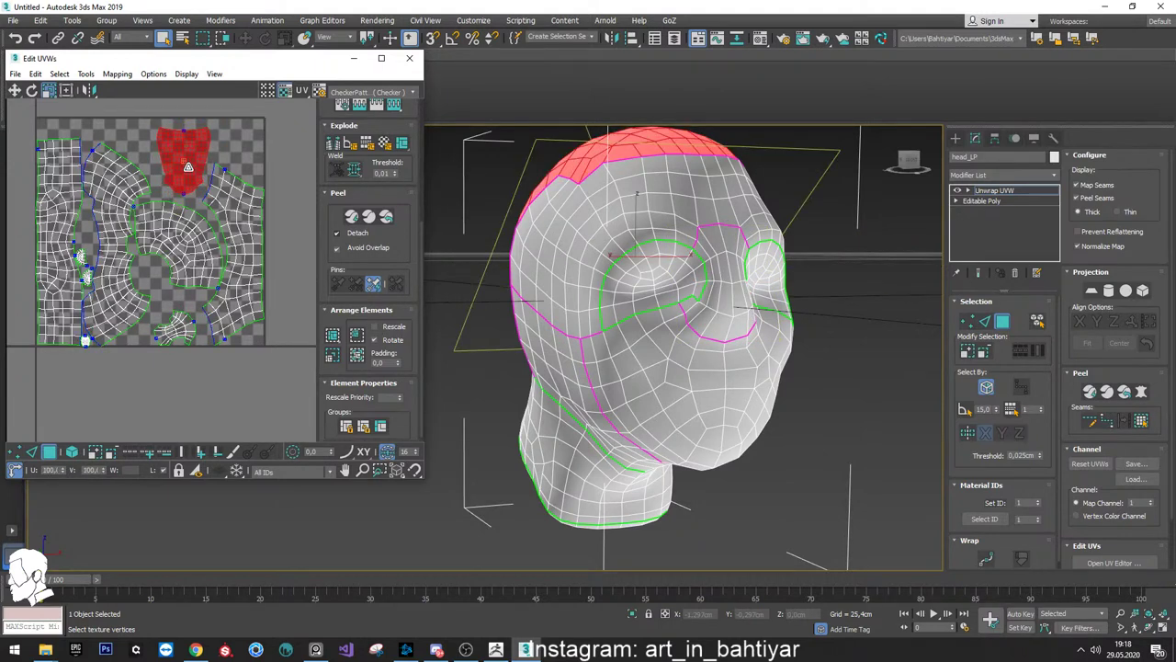
left_click(251, 151)
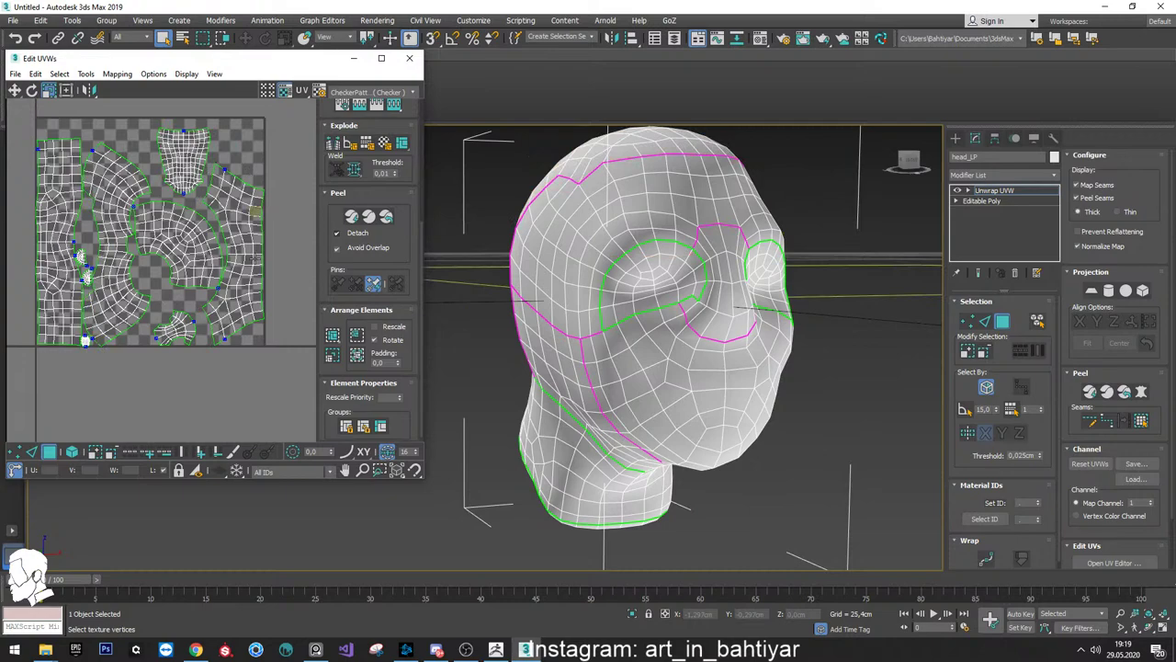
left_click(357, 357)
middle_click_drag(152, 190, 202, 232)
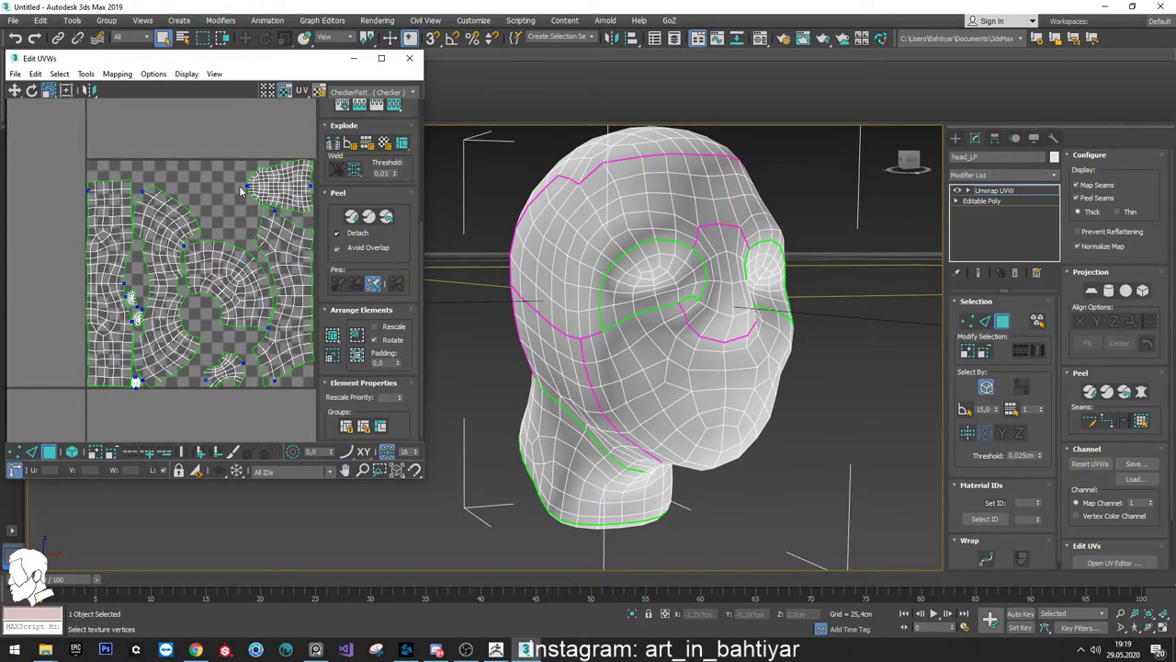
Rotate the small eye-area UV island about 14 degrees
left_click(275, 186)
mouse_move(530, 231)
middle_mouse_down("alt")
mouse_move(716, 328)
mouse_move(735, 313)
middle_mouse_up("alt")
left_click(209, 186)
middle_click_drag(210, 187, 196, 129)
left_click(225, 288)
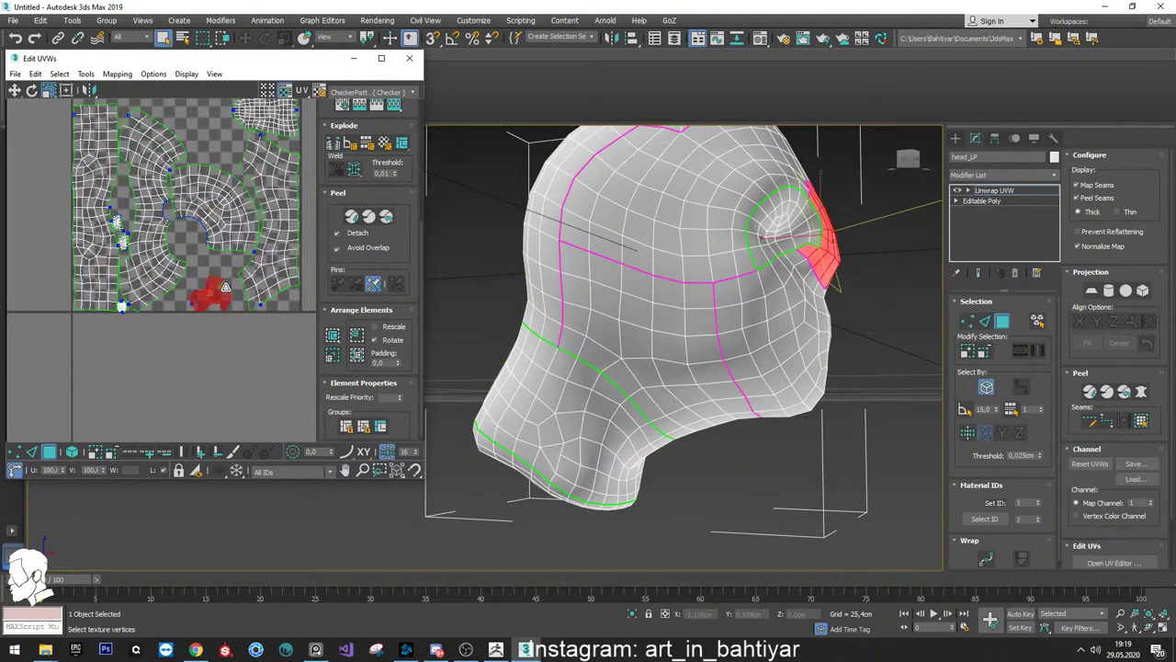
key("e")
left_click_drag(225, 288, 232, 289)
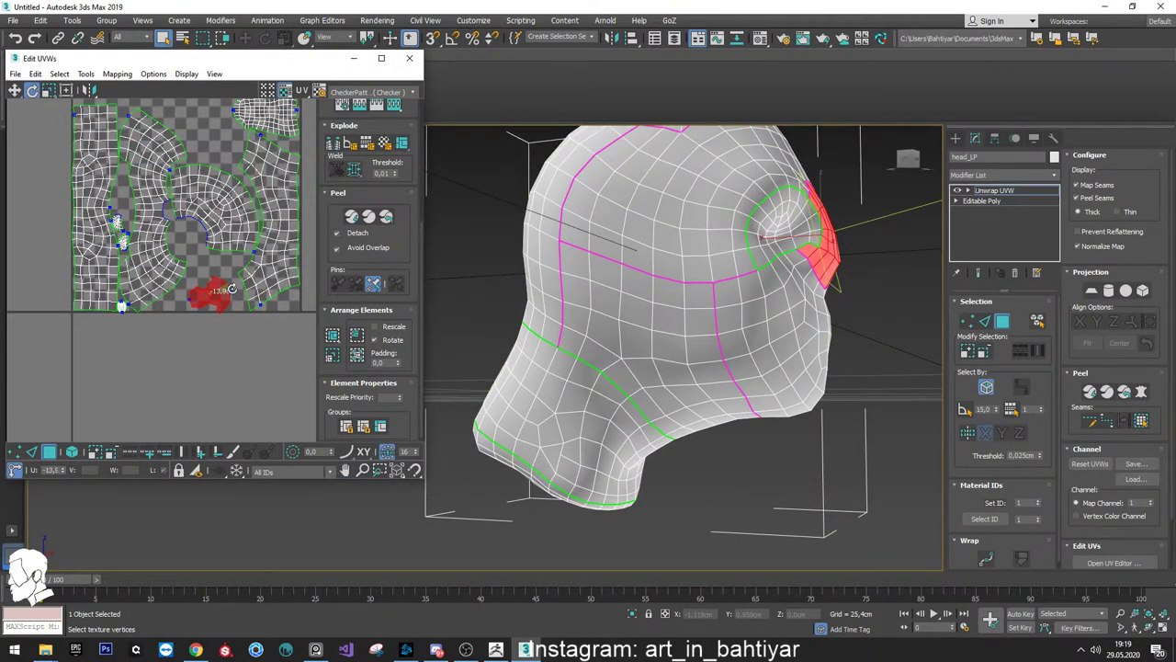
key("w")
Frame the whole UV square, orbit the head to review it, and select a face
left_click(212, 138)
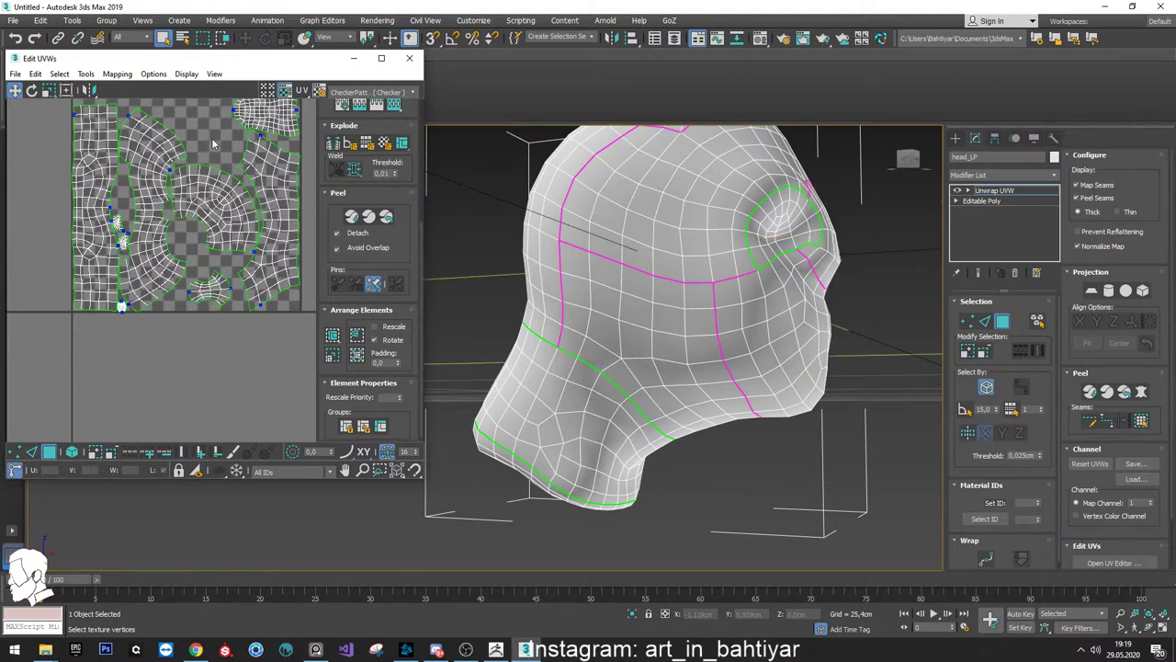
middle_click_drag(211, 138, 215, 227)
middle_click_drag(562, 310, 533, 383, "alt")
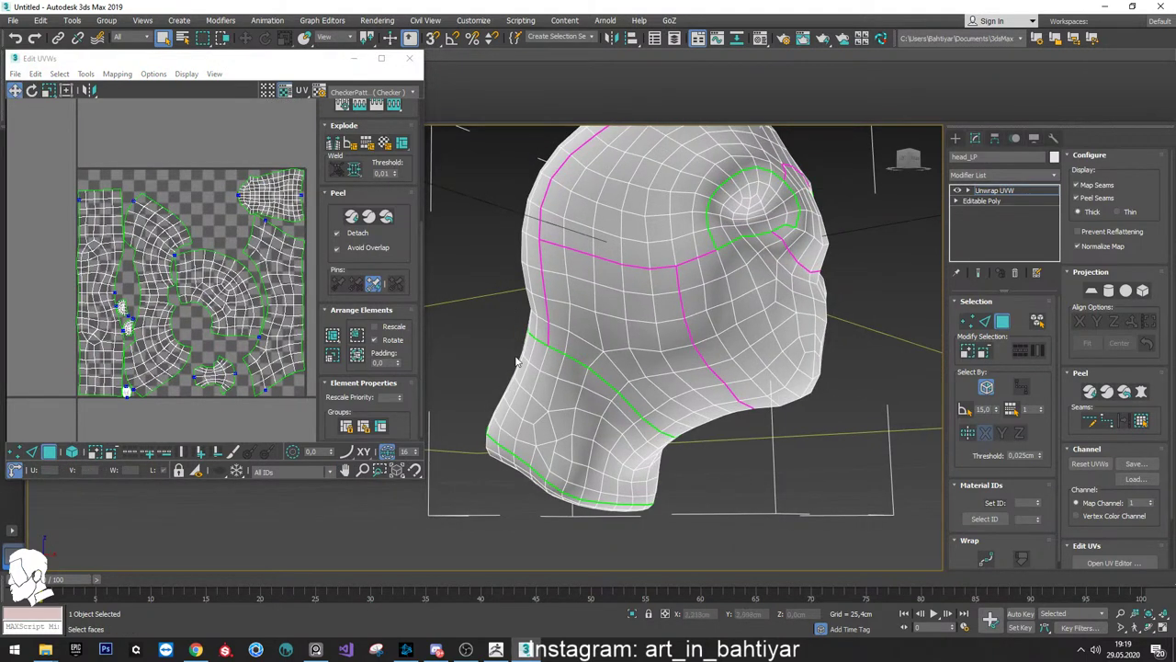
middle_click_drag(194, 183, 156, 182)
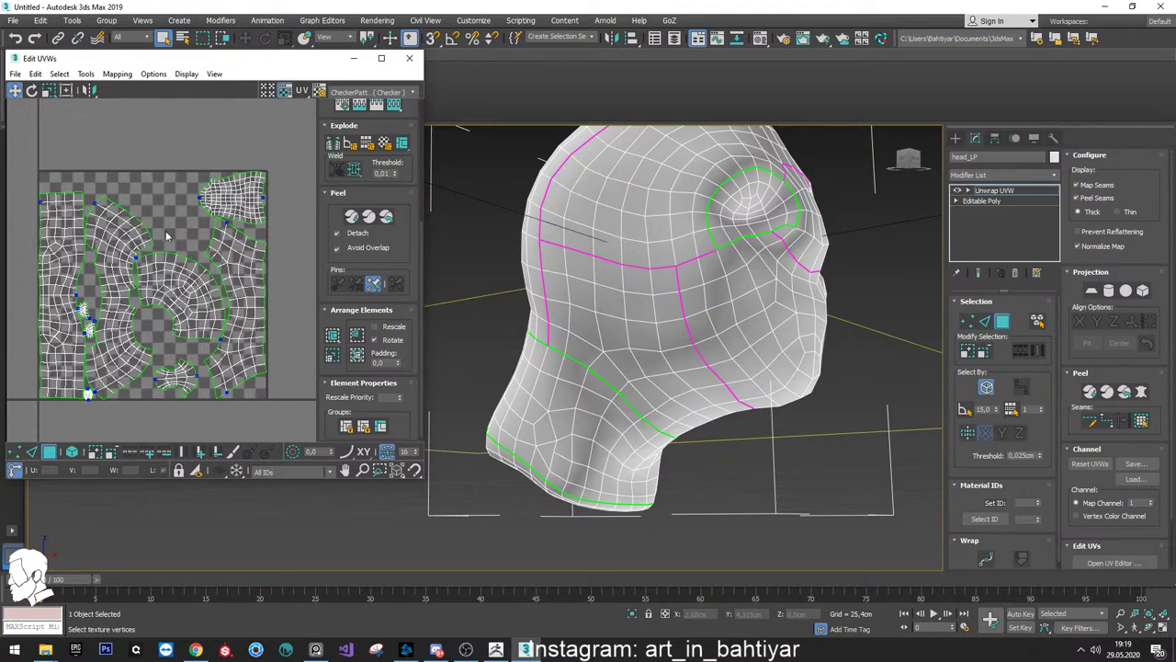
left_click(569, 408)
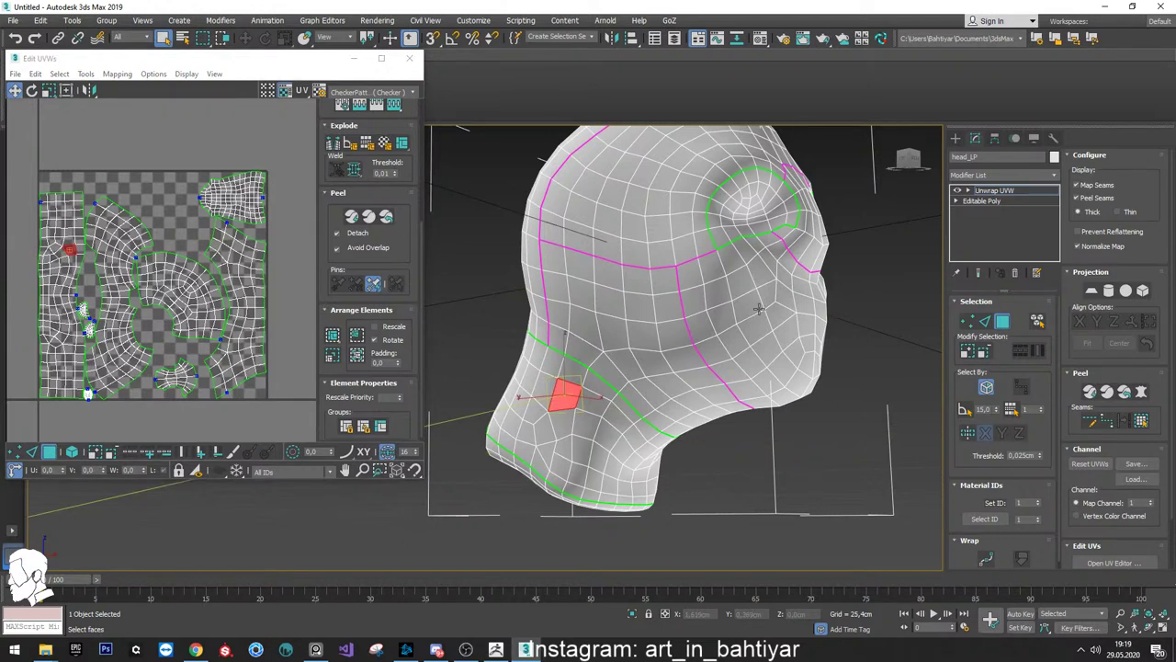
Add a Smooth modifier with Auto Smooth at threshold 180 and hide edged faces
left_click(991, 175)
scroll(992, 179, "down", 10)
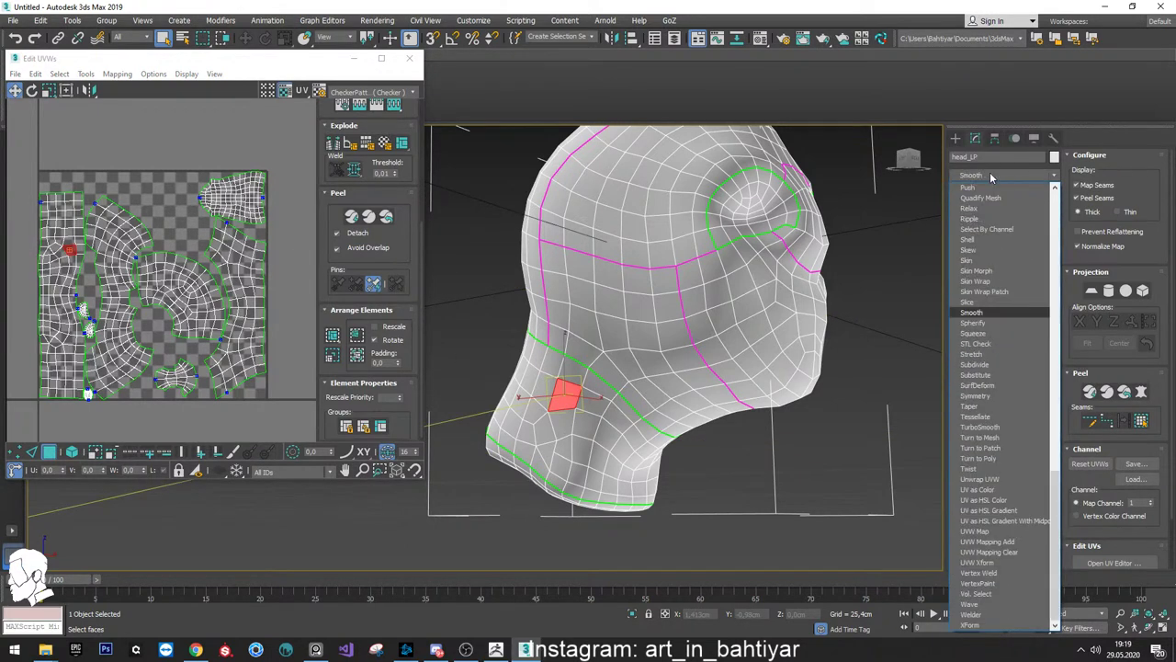
left_click(991, 314)
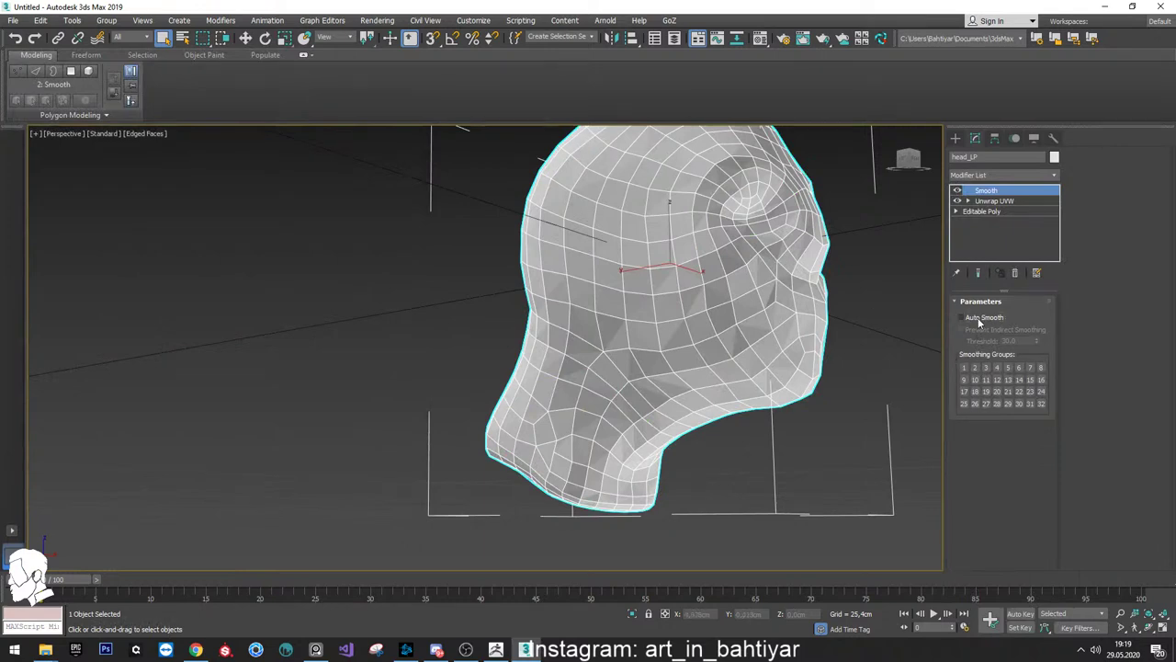
left_click(978, 317)
left_click_drag(1038, 342, 1038, 275)
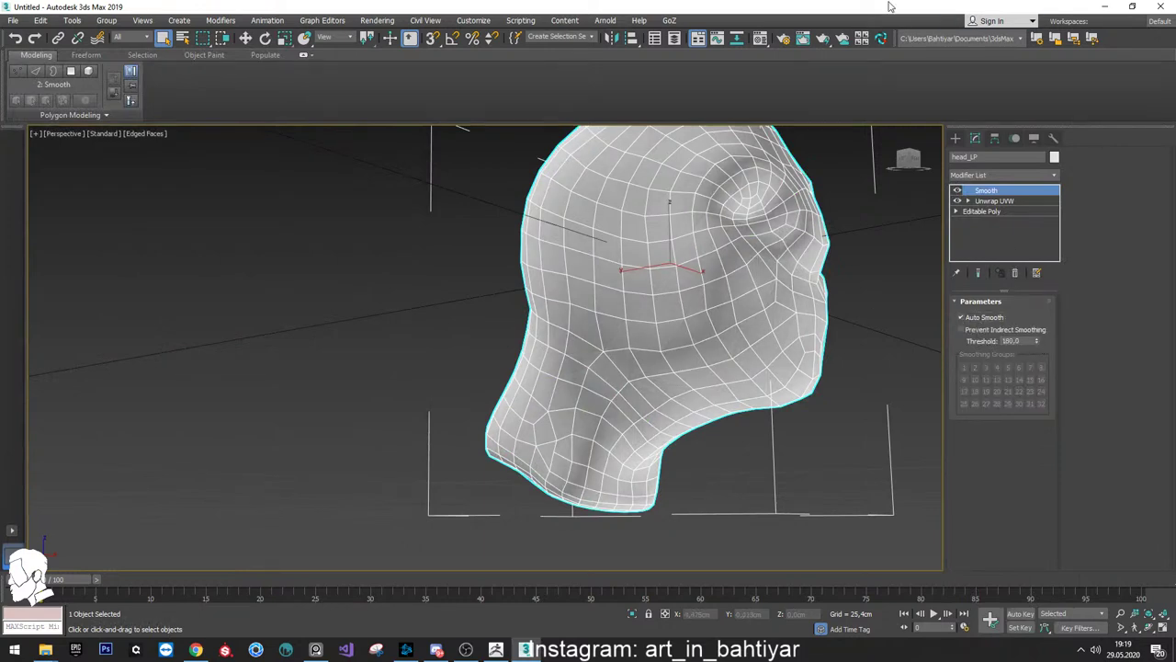
mouse_move(774, 241)
middle_mouse_down("alt")
mouse_move(625, 338)
mouse_move(634, 342)
middle_mouse_up("alt")
key("F4")
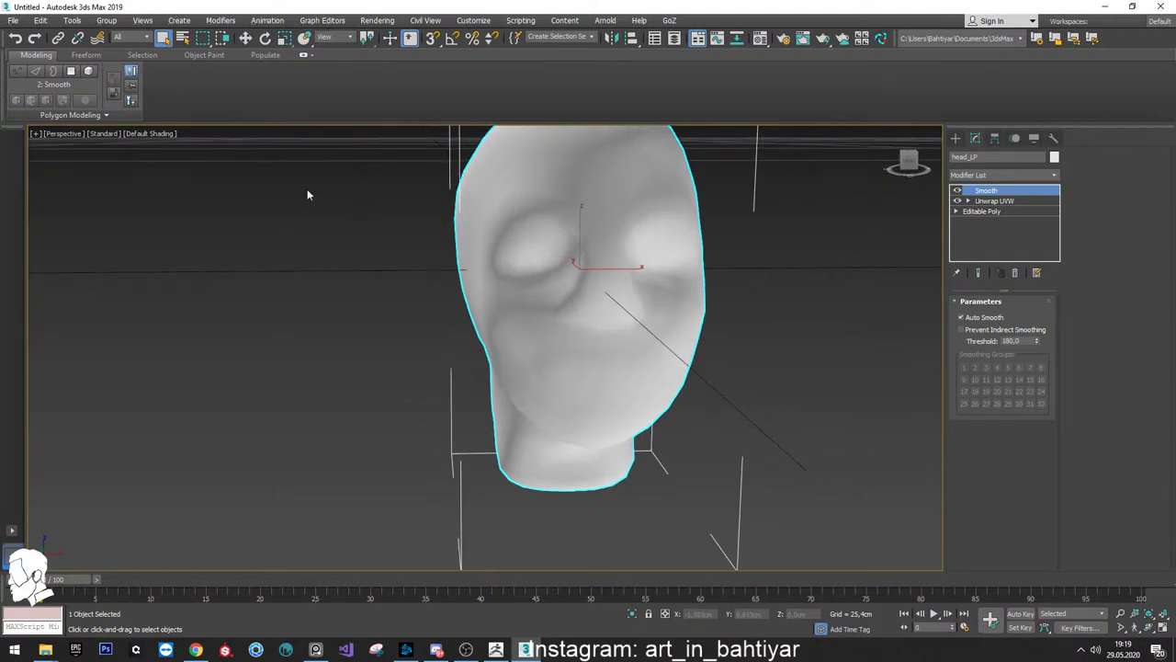
left_click(13, 20)
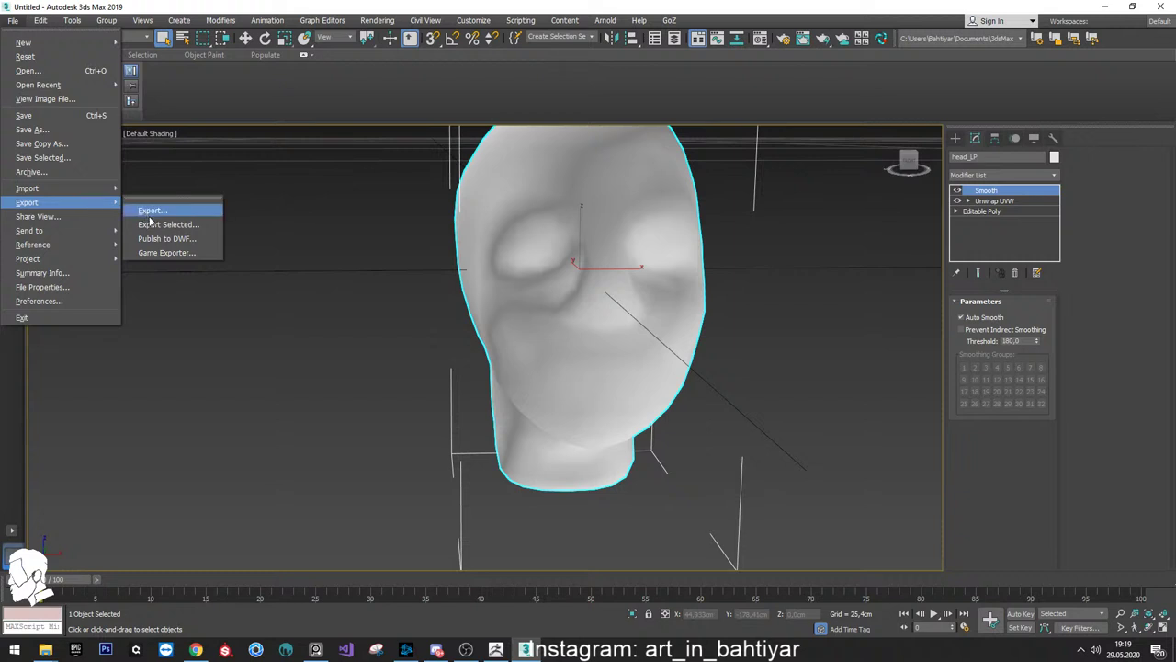
Export over head_LP.fbx in Desktop > deneme > FBX with the default FBX settings
mouse_move(26, 203)
left_click(167, 223)
left_click(35, 132)
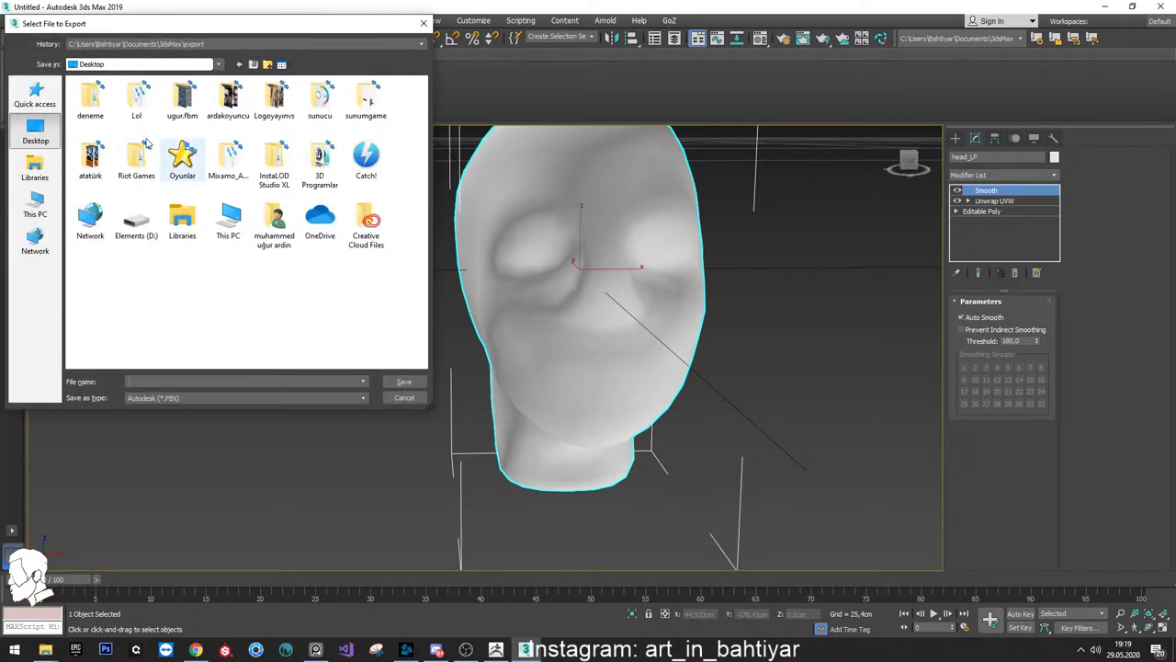
double_click(91, 99)
double_click(88, 96)
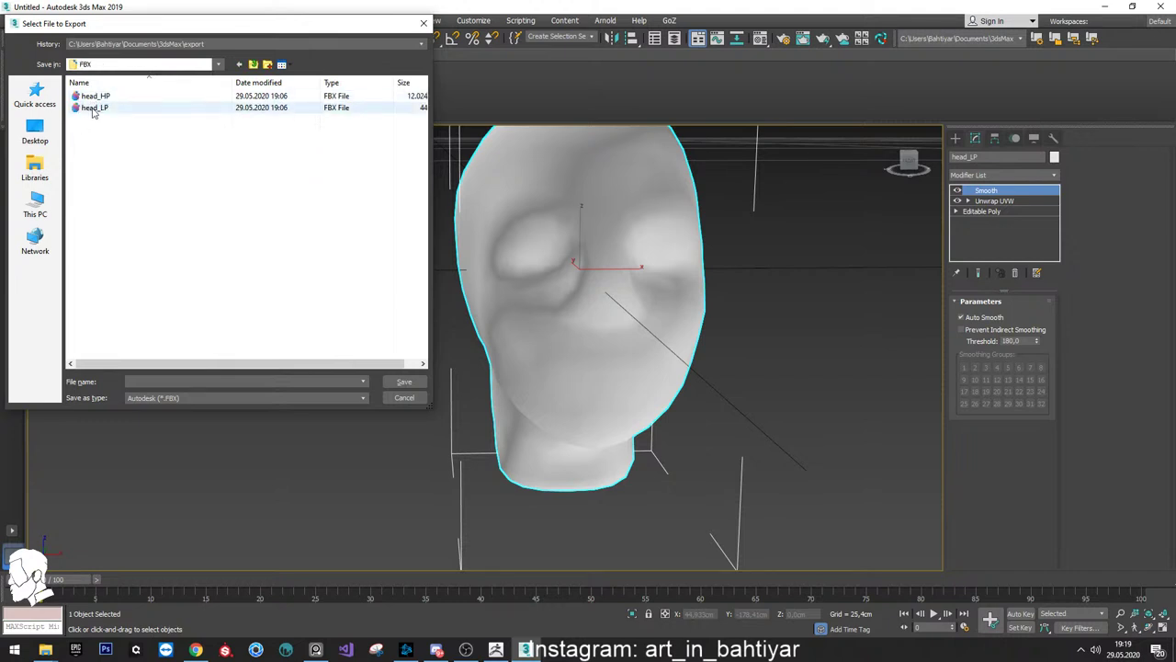
left_click(93, 109)
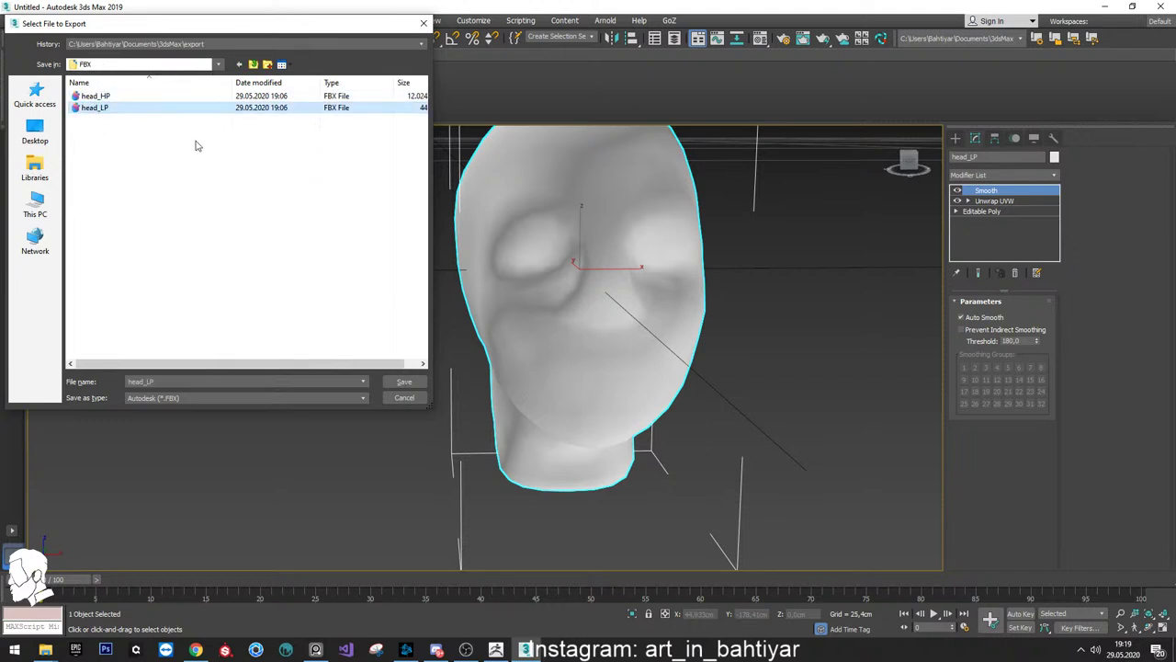
double_click(93, 108)
left_click(607, 372)
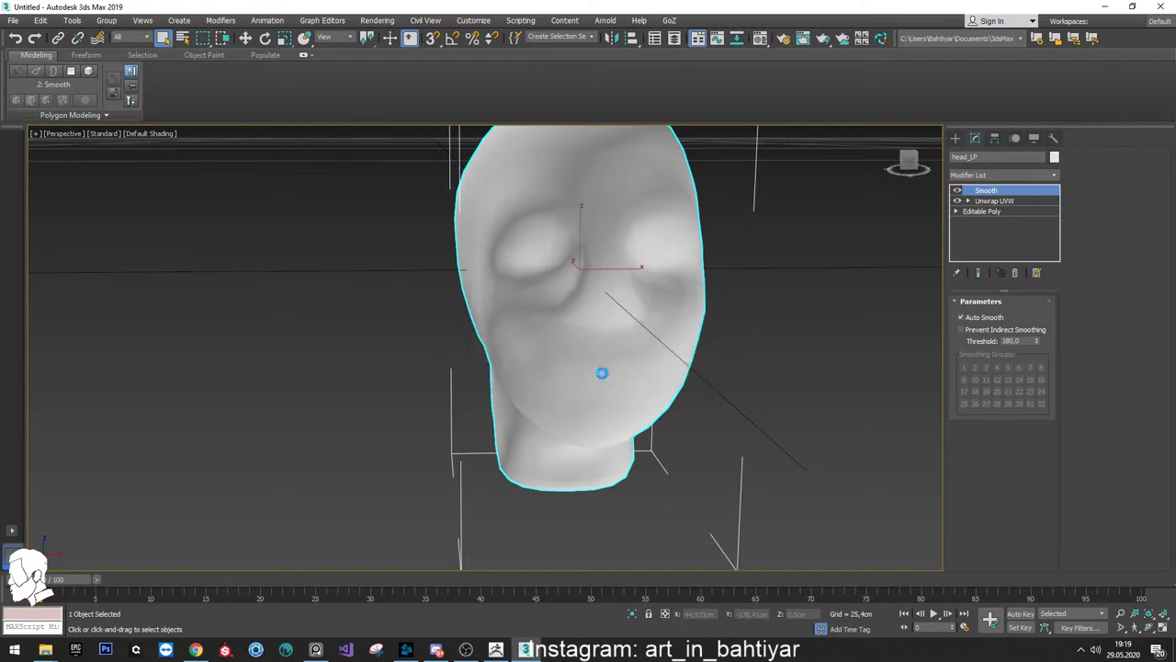
left_click(889, 503)
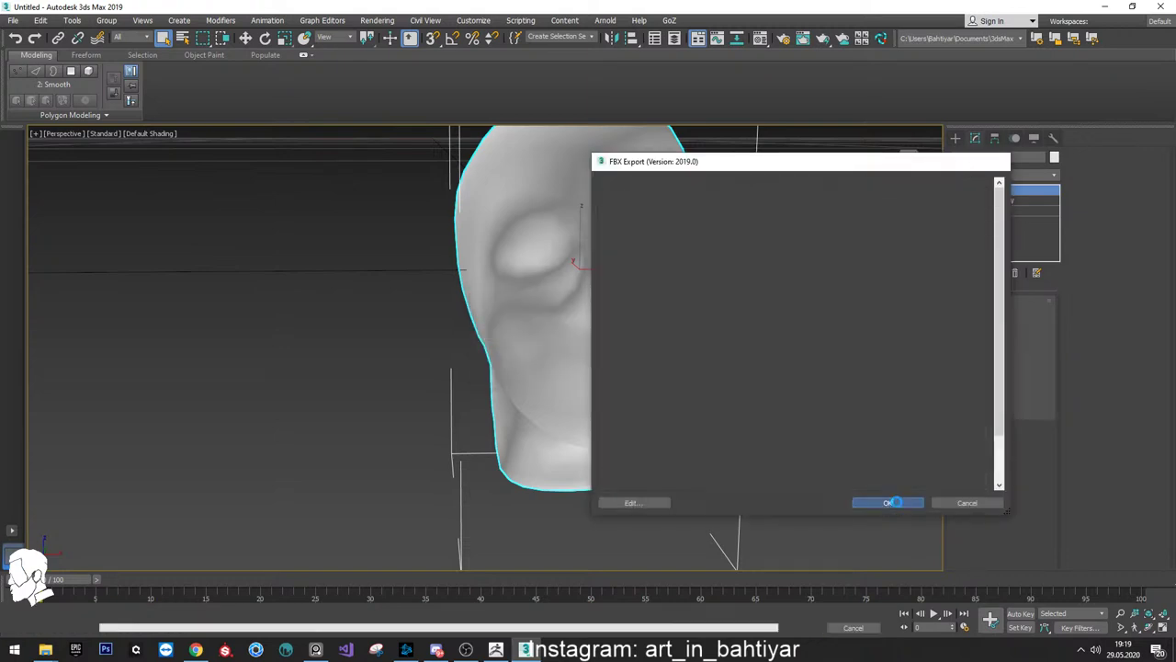
Show edges and orbit and zoom around the smoothed head to inspect it
mouse_move(582, 333)
middle_mouse_down("alt")
mouse_move(640, 319)
mouse_move(459, 318)
mouse_move(693, 304)
mouse_move(541, 331)
mouse_move(598, 309)
mouse_move(753, 316)
mouse_move(643, 312)
middle_mouse_up("alt")
key("F4")
mouse_move(918, 312)
middle_mouse_down("alt")
mouse_move(702, 304)
mouse_move(756, 299)
mouse_move(856, 321)
mouse_move(1002, 315)
mouse_move(643, 312)
mouse_move(779, 290)
middle_mouse_up("alt")
scroll(588, 313, "down", 5)
scroll(588, 312, "down", 2)
scroll(588, 312, "up", 5)
left_click(780, 290)
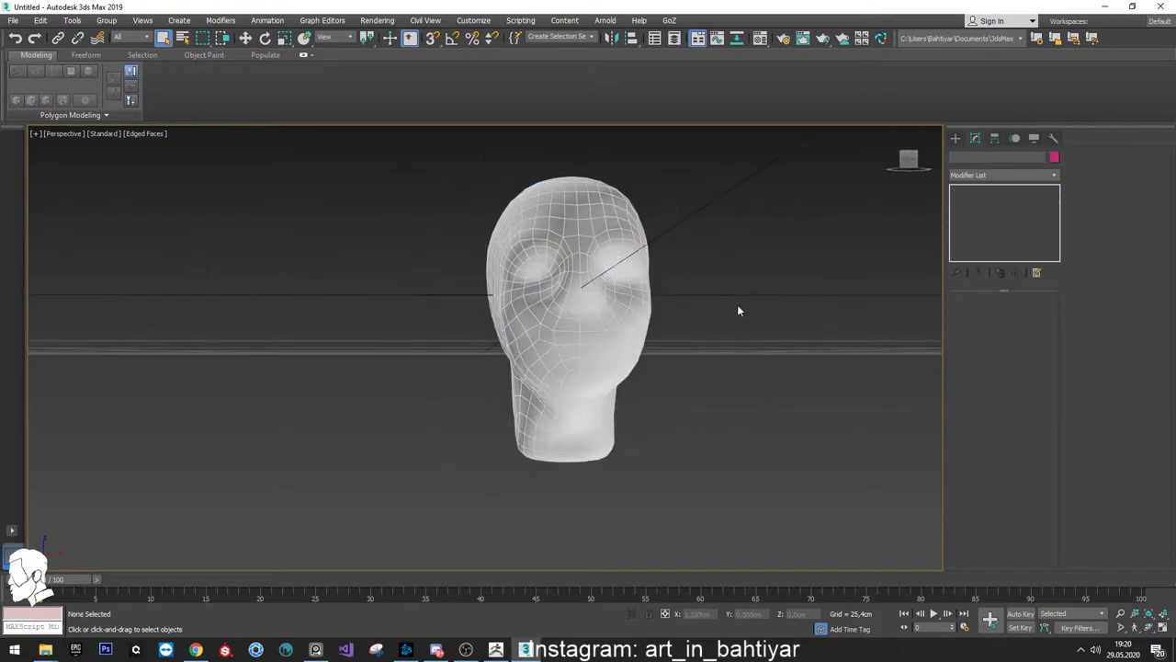
Launch Substance Painter from the Start search, then close 3ds Max without saving
key("F4")
key("super")
type("s")
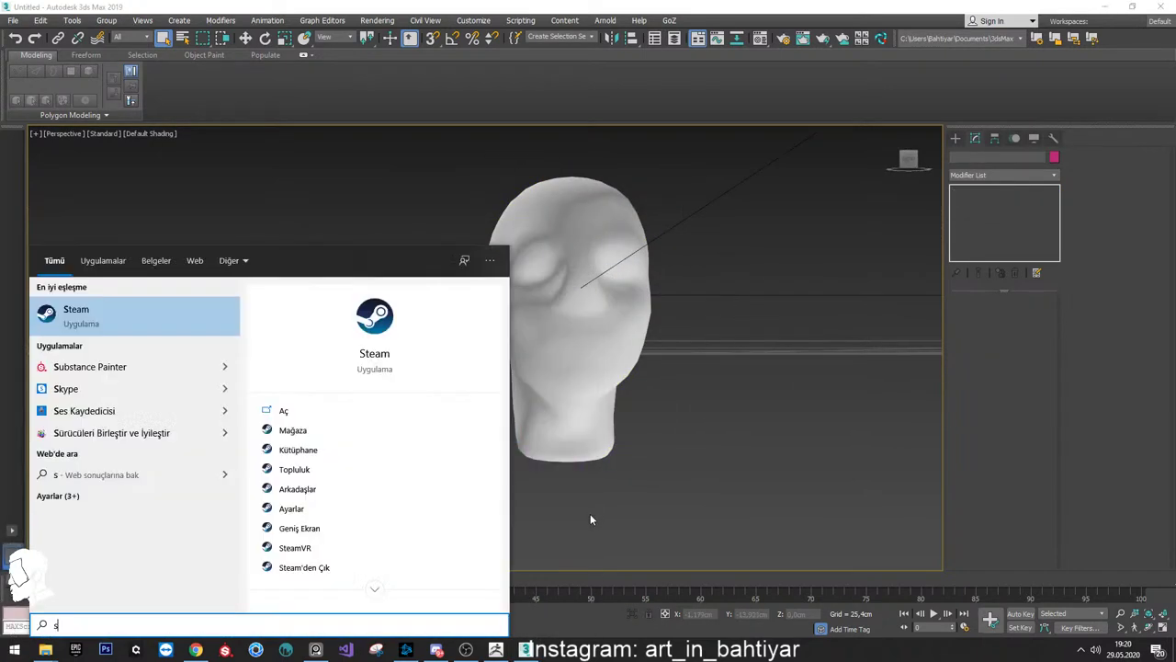
type("y")
key("BackSpace")
type("ub")
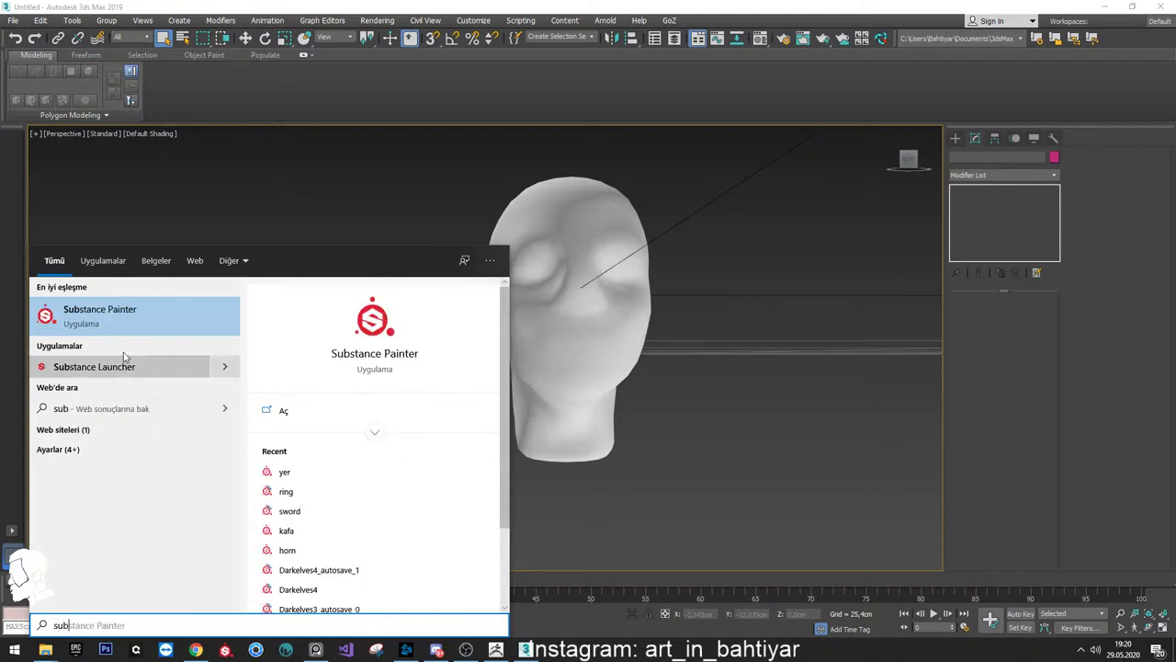
left_click(126, 319)
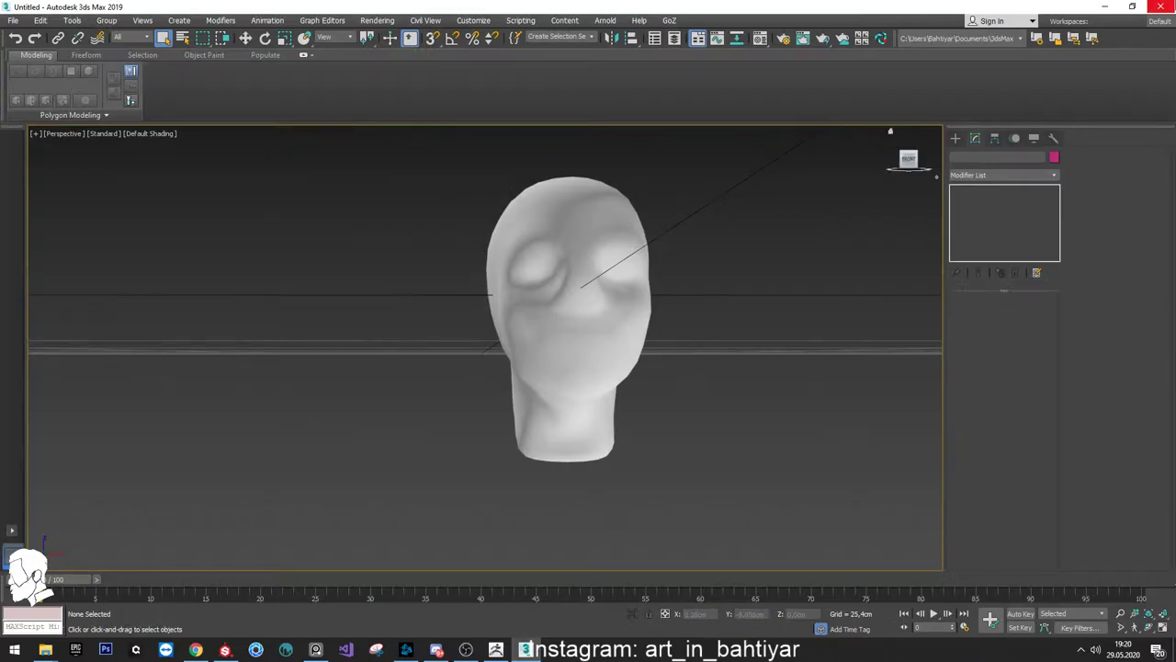
left_click(1160, 7)
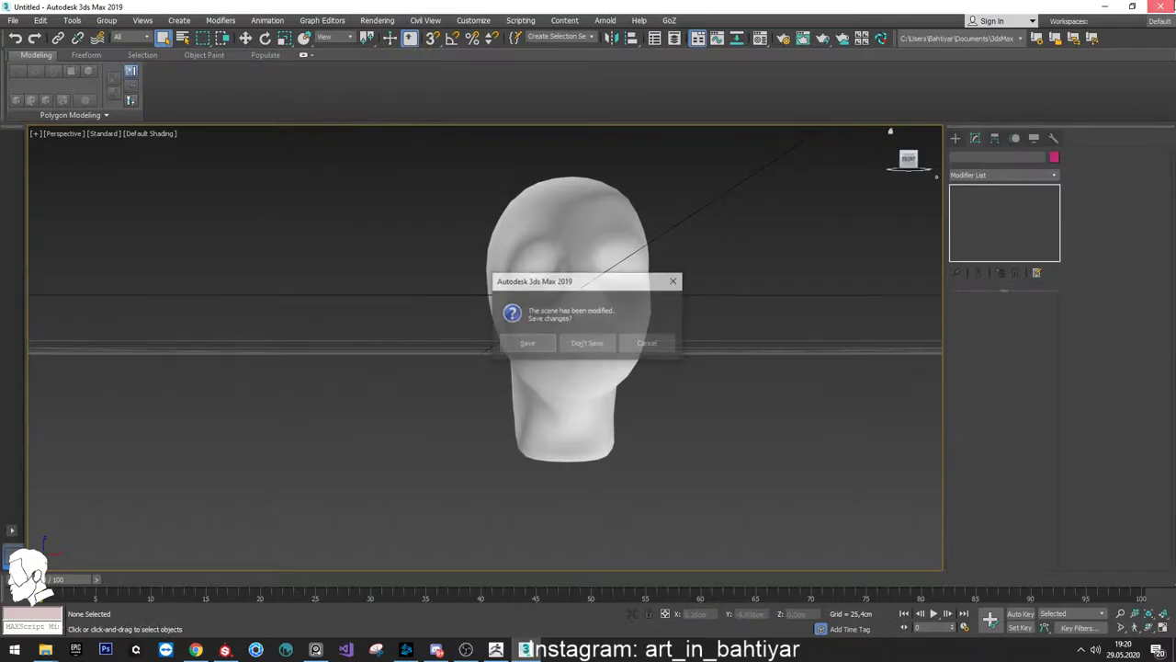
left_click(601, 341)
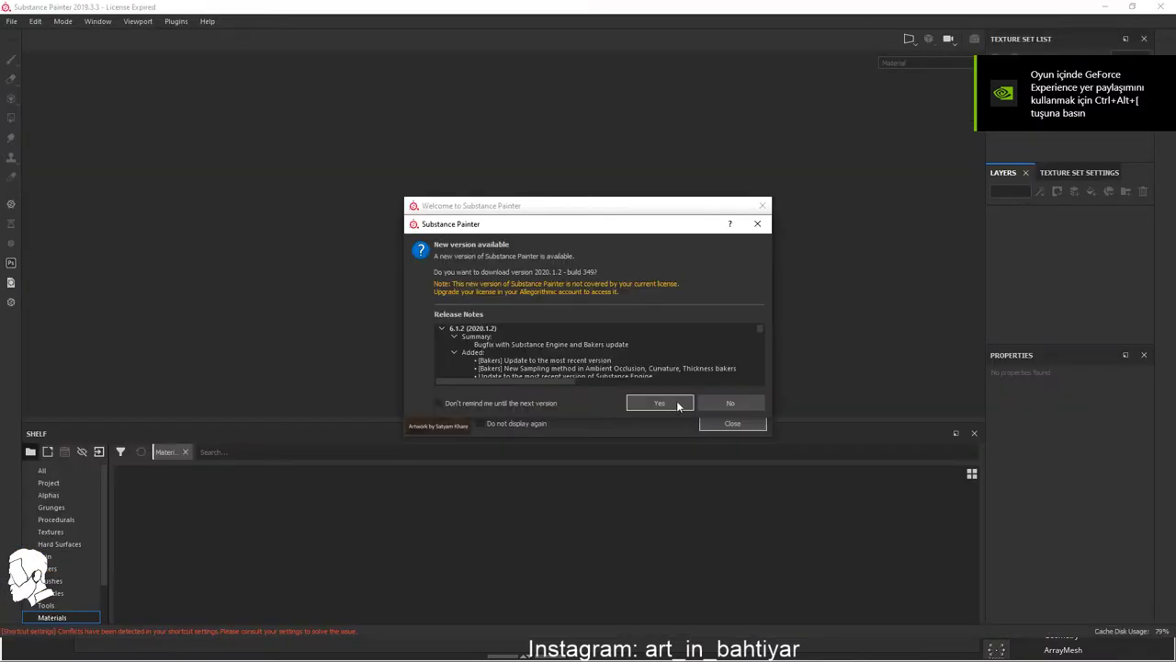
Dismiss the startup notices and start a new project at 2048 document resolution
left_click(680, 405)
left_click(732, 423)
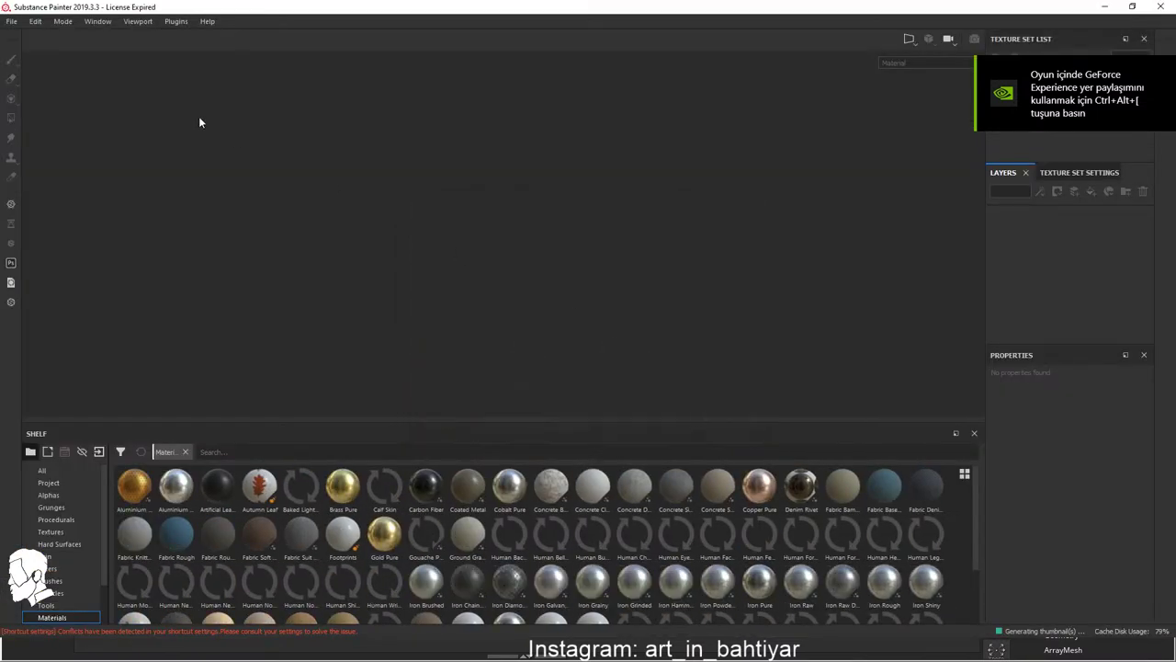
left_click(11, 20)
left_click(20, 35)
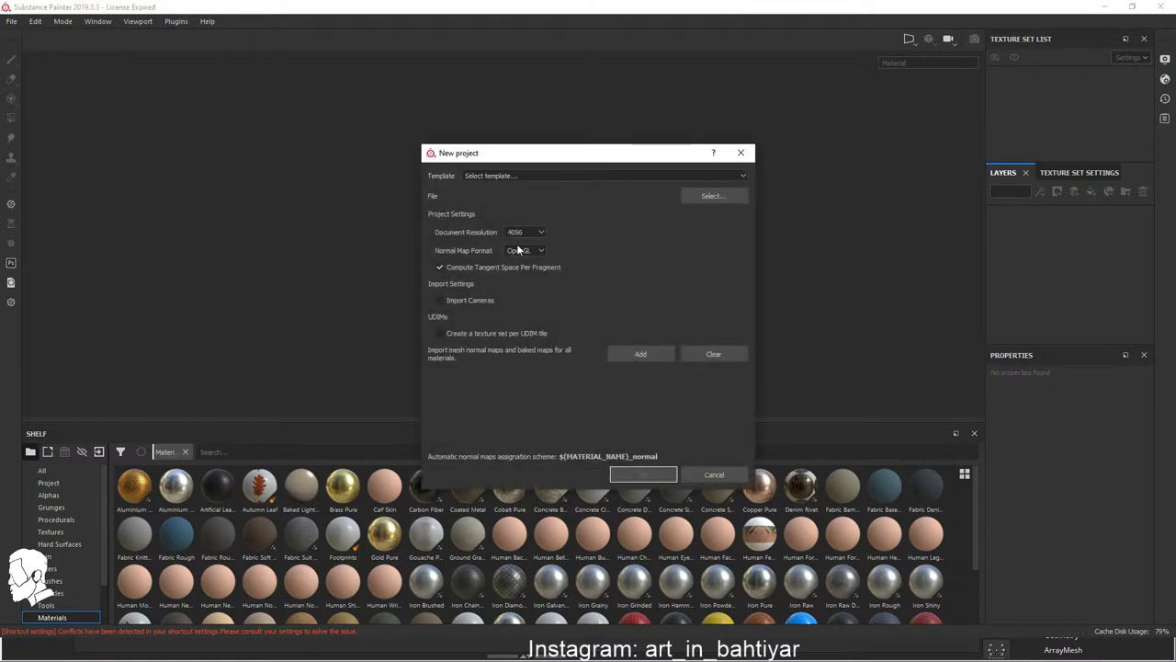
left_click(522, 231)
left_click(513, 274)
Load head_LP.fbx from Desktop > deneme > FBX as the project mesh and confirm
left_click(707, 199)
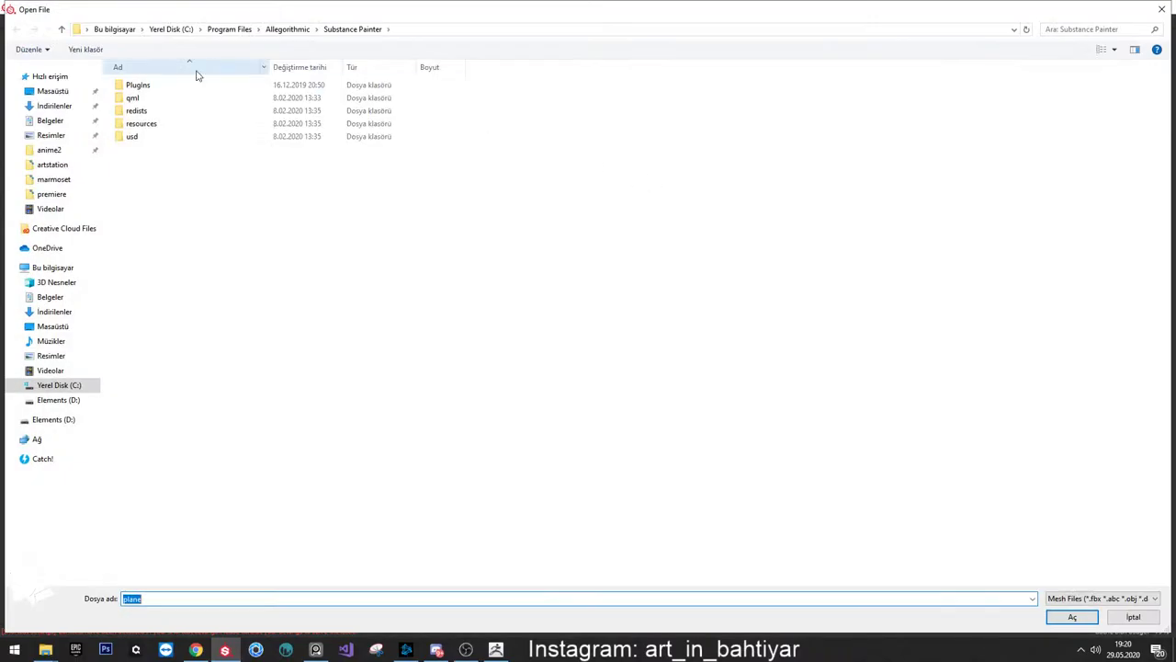
left_click(53, 91)
double_click(340, 115)
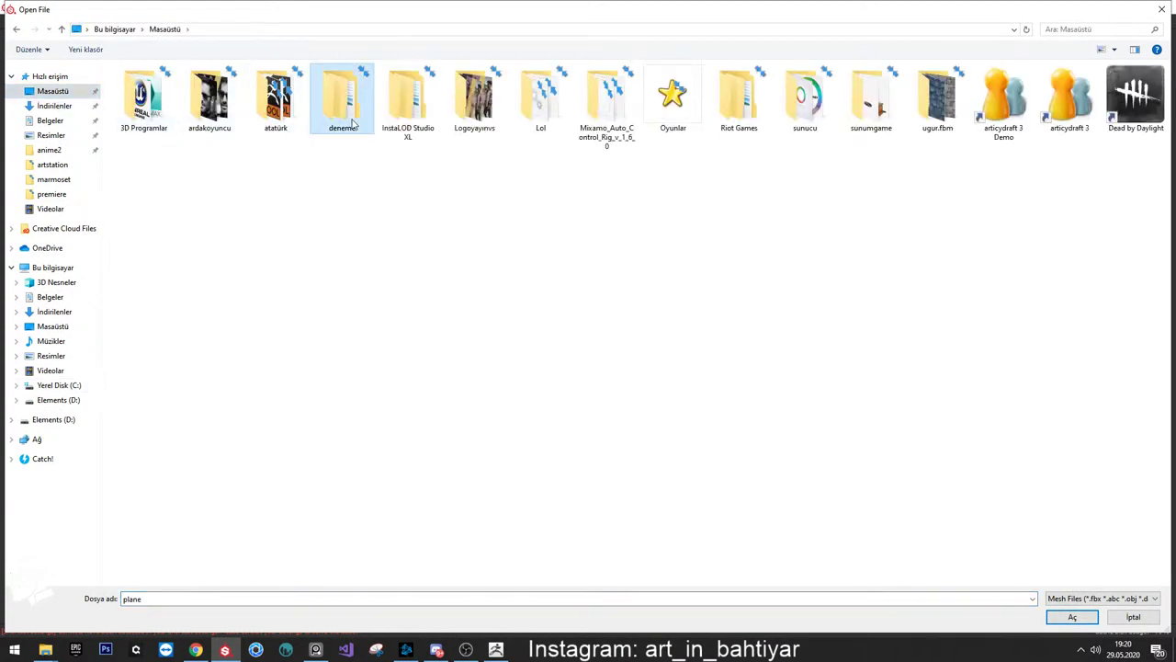
double_click(149, 127)
double_click(142, 98)
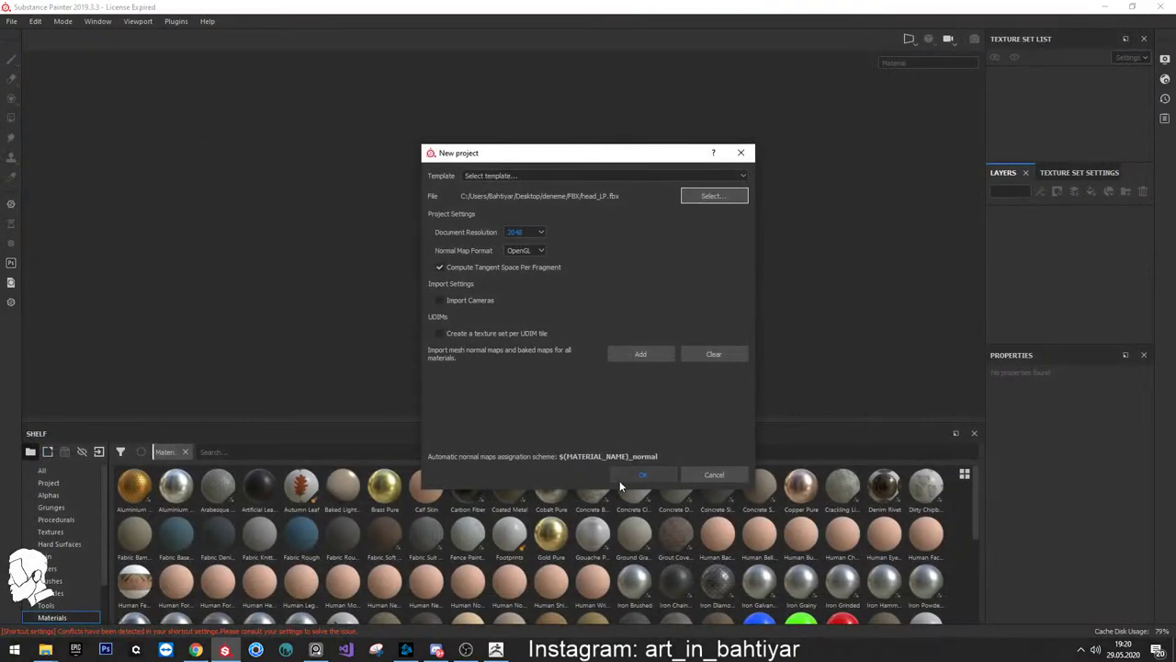
left_click(622, 475)
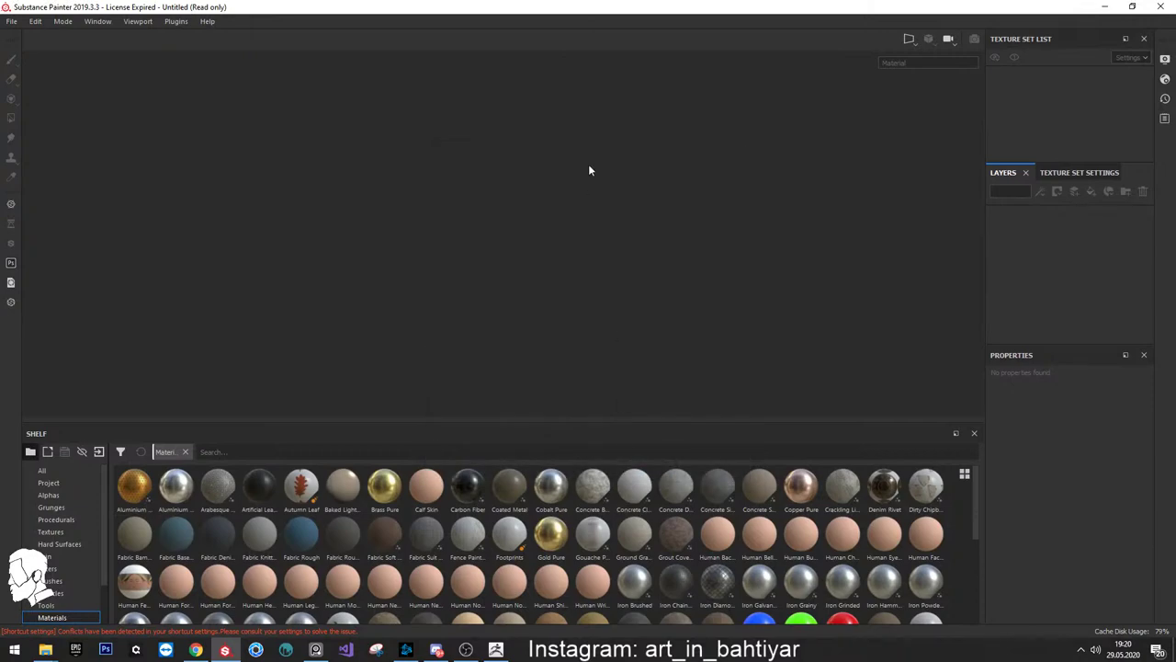
Turn the loaded head, then view the Texture Set Settings' Bake Mesh Maps options and close them
mouse_move(407, 210)
left_mouse_down("alt")
mouse_move(471, 175)
mouse_move(542, 267)
left_mouse_up("alt")
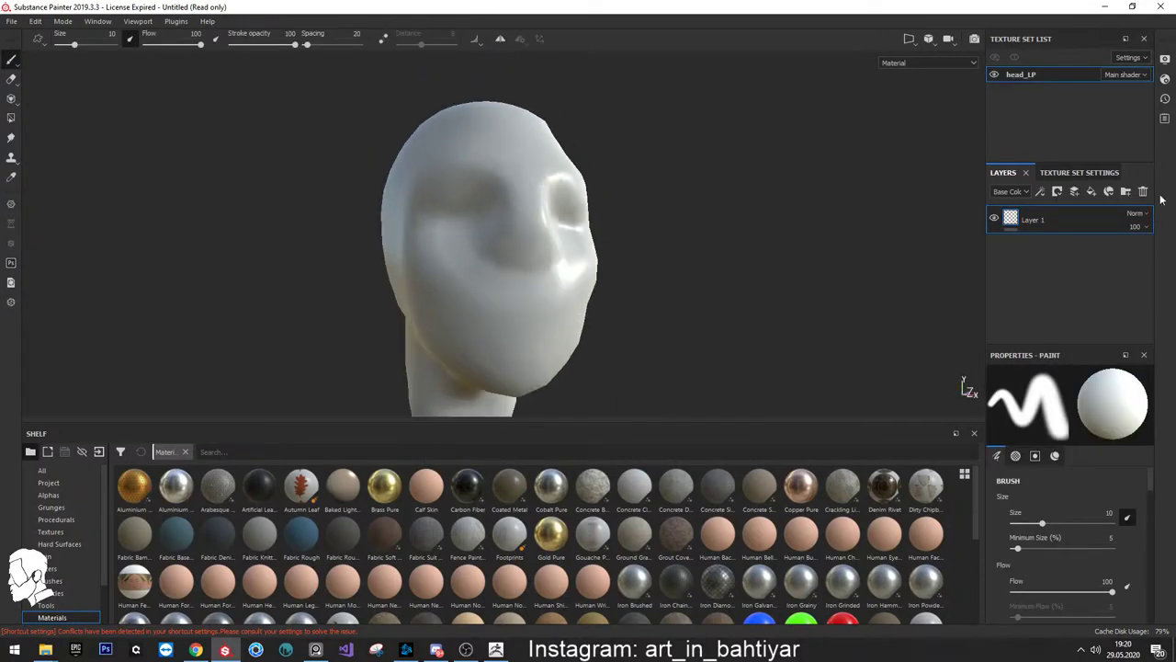
left_click(1059, 175)
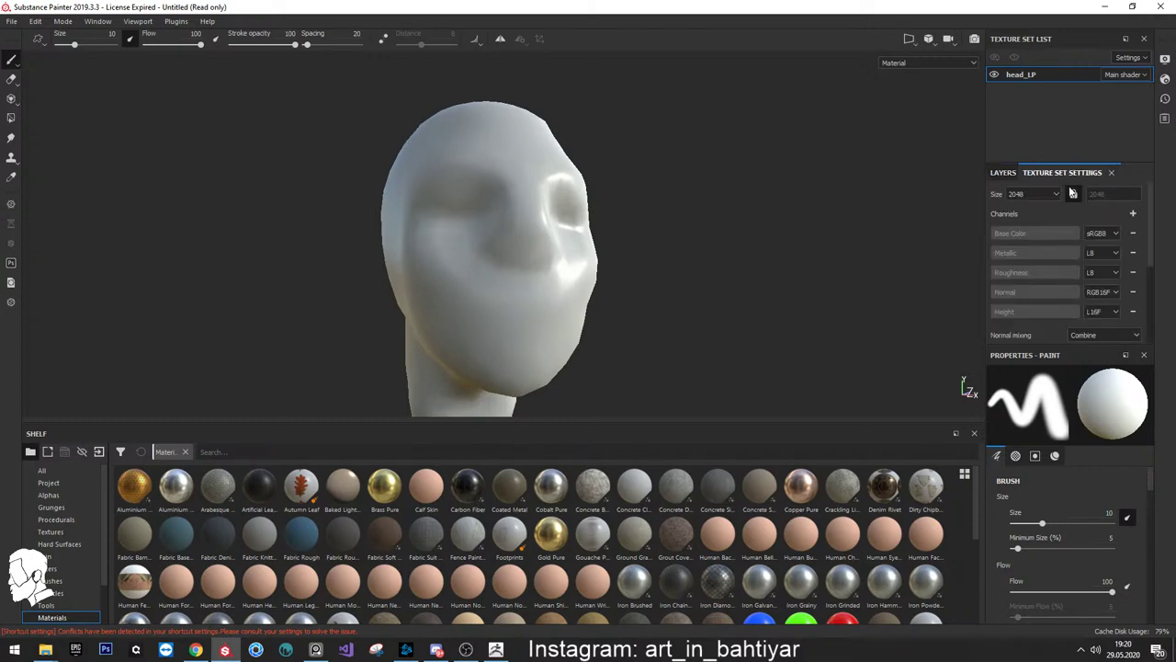
scroll(1065, 266, "down", 2)
scroll(1066, 280, "down", 2)
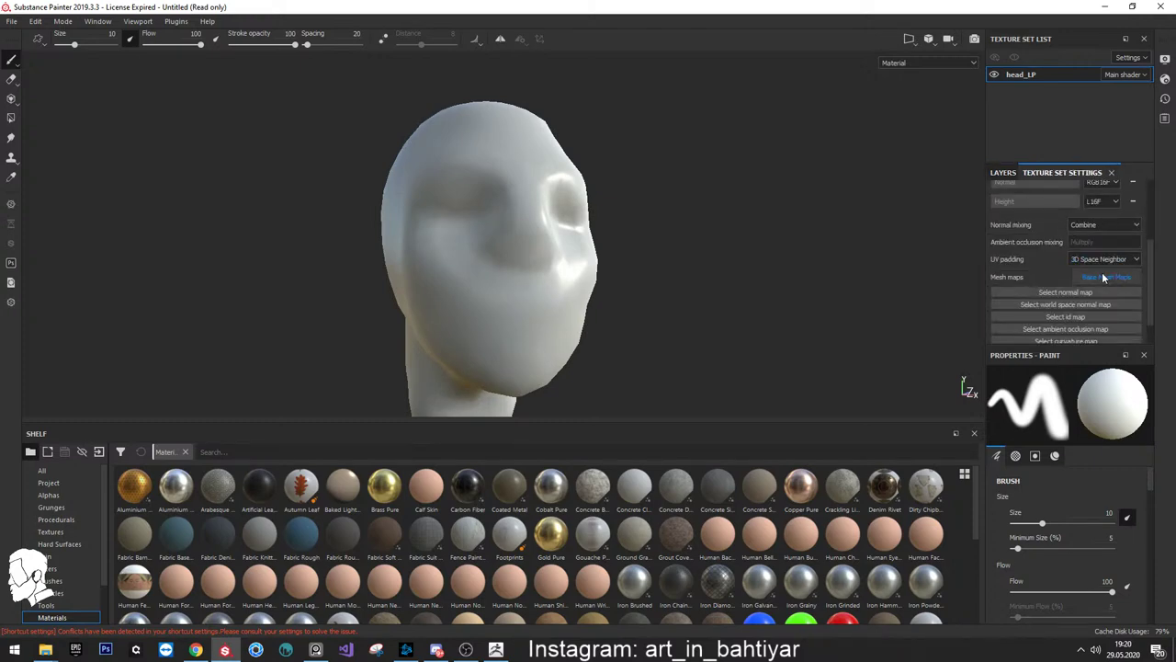
left_click(1093, 277)
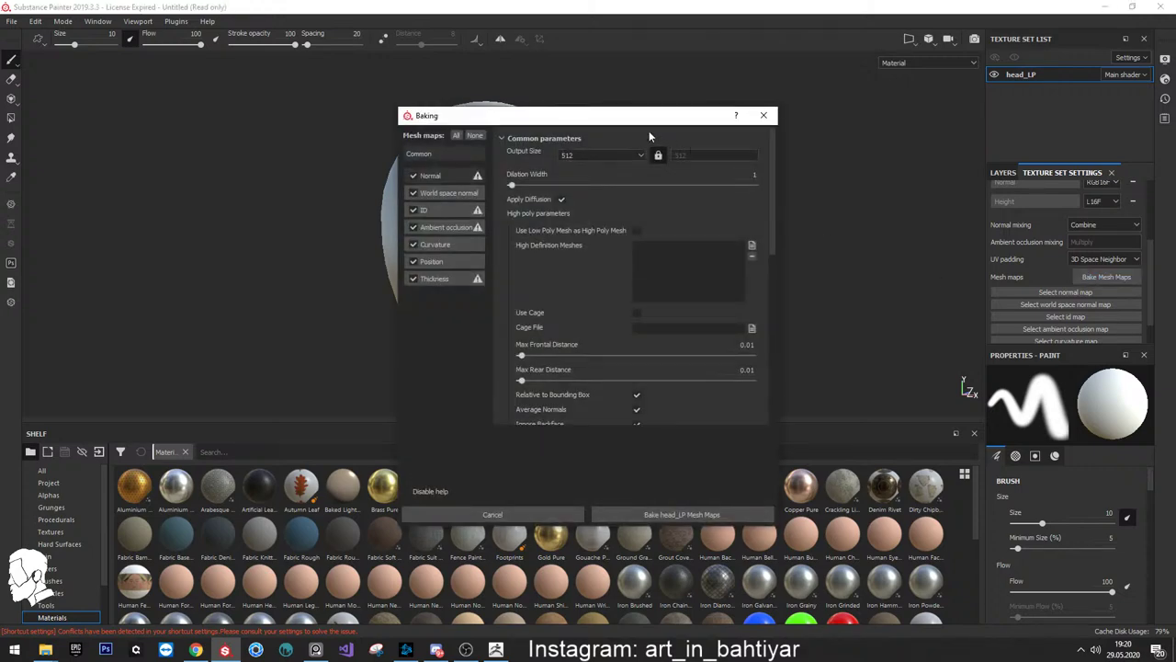
left_click_drag(649, 118, 859, 133)
left_click(978, 132)
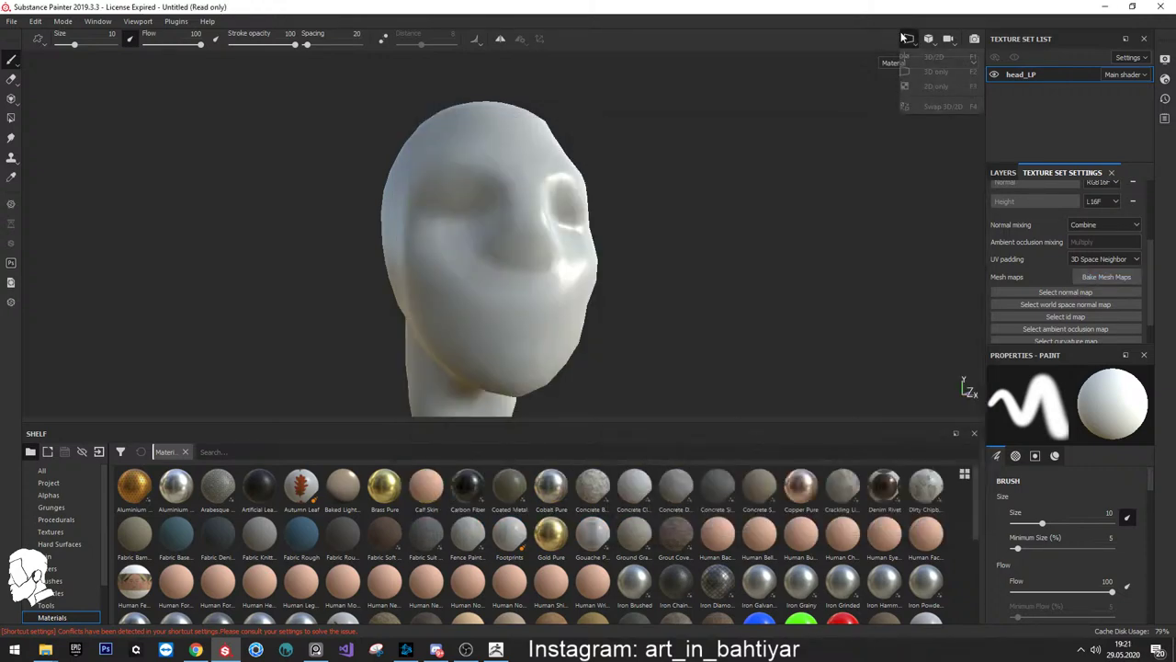
Show the head beside its UV layout in a 3D/2D split and rotate the environment lighting
left_click(910, 39)
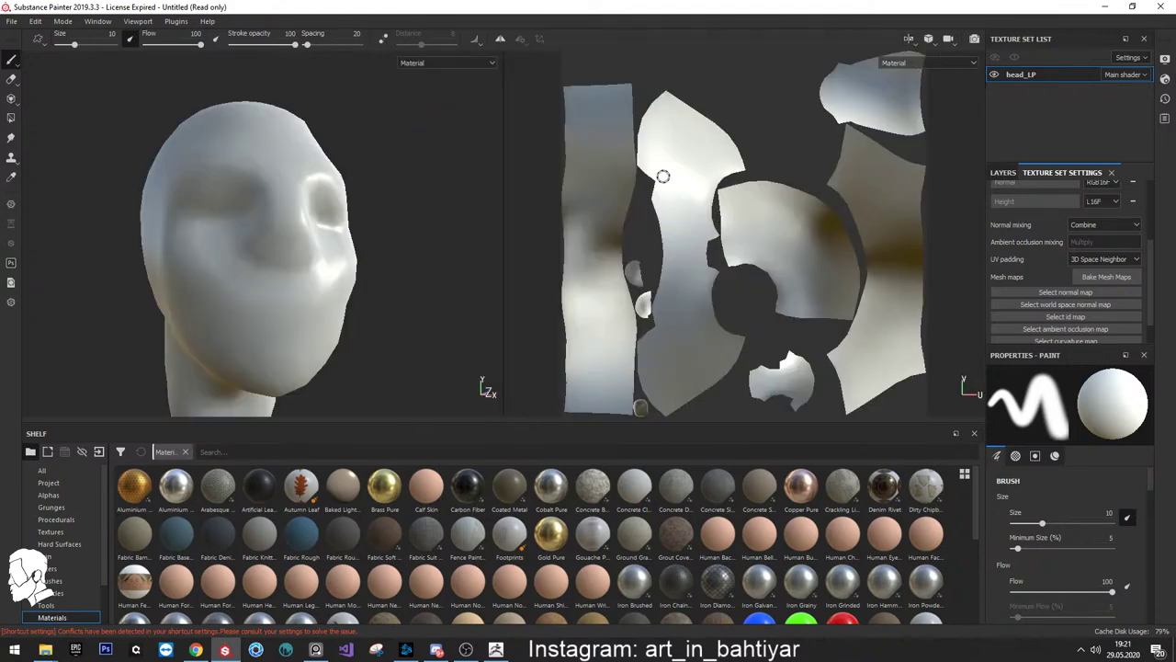
mouse_move(663, 175)
right_mouse_down("shift")
mouse_move(880, 213)
mouse_move(703, 221)
mouse_move(750, 215)
right_mouse_up("shift")
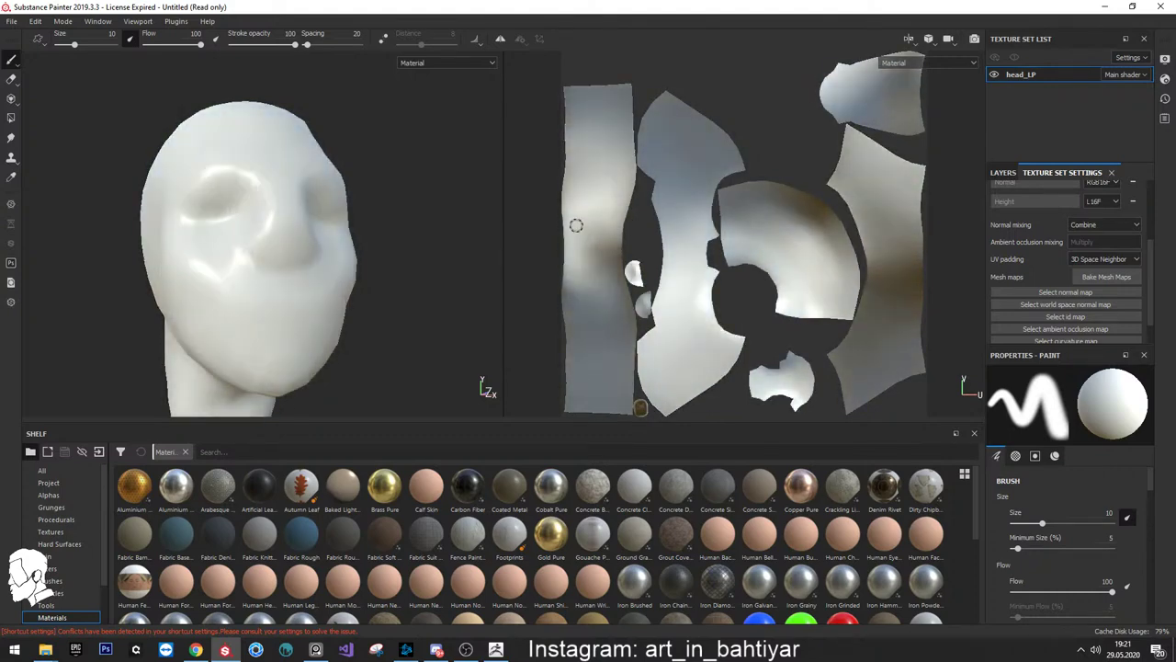
mouse_move(576, 225)
right_mouse_down("shift")
mouse_move(595, 192)
mouse_move(593, 202)
right_mouse_up("shift")
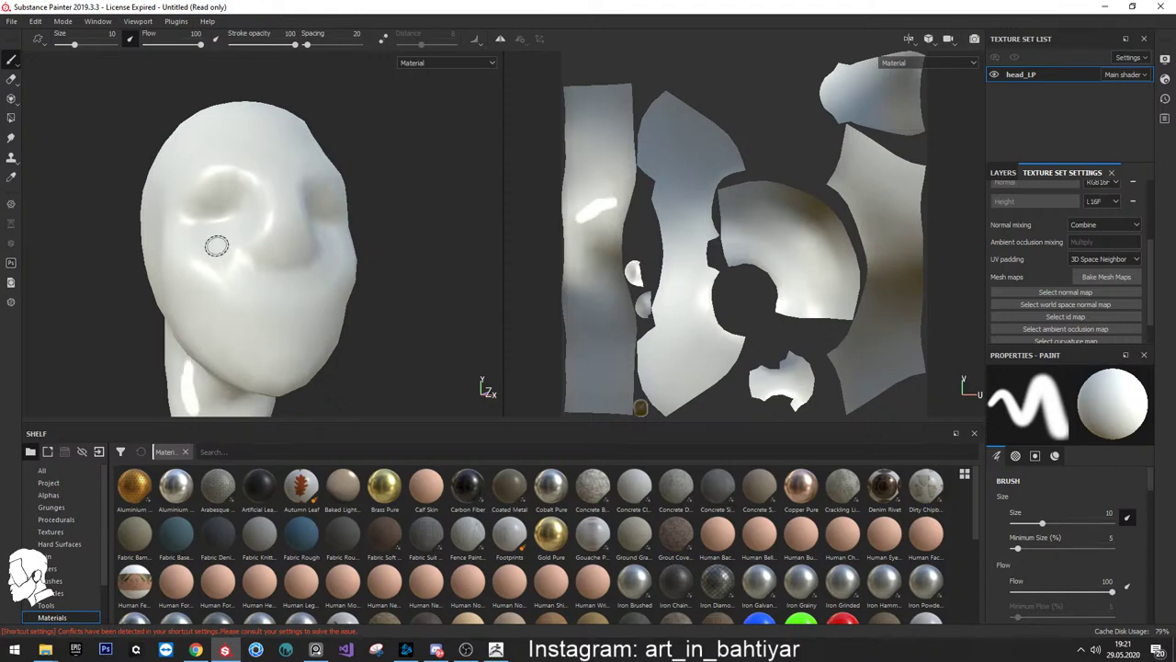
mouse_move(216, 245)
left_mouse_down("alt")
mouse_move(272, 176)
mouse_move(236, 328)
left_mouse_up("alt")
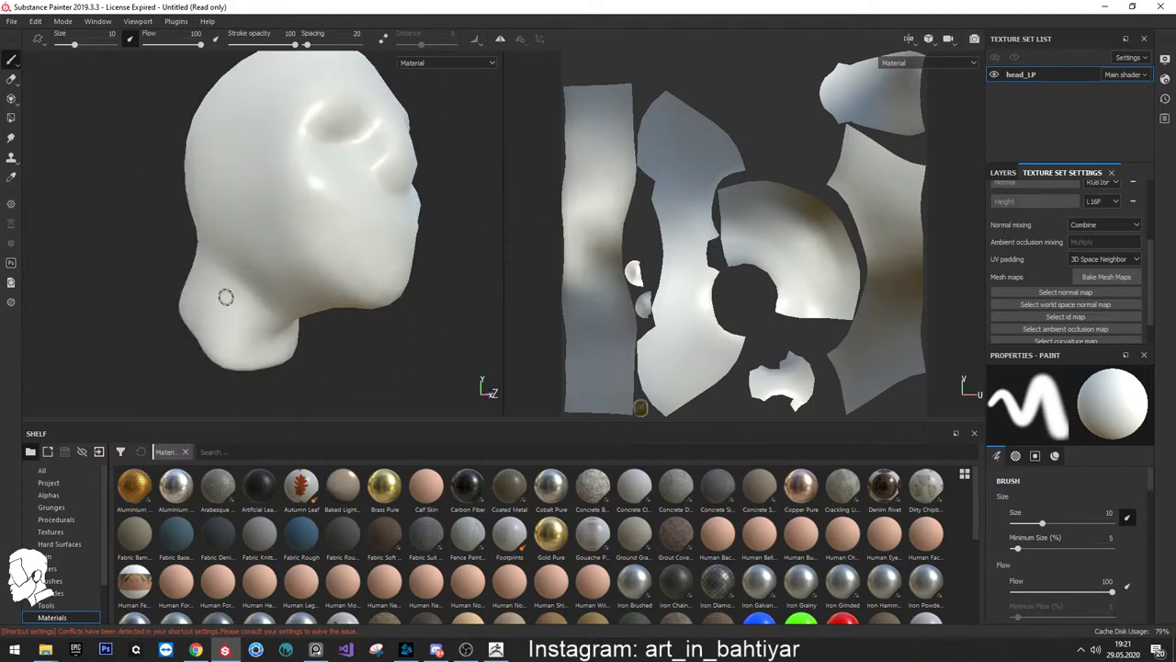
right_click_drag(735, 234, 809, 237, "shift")
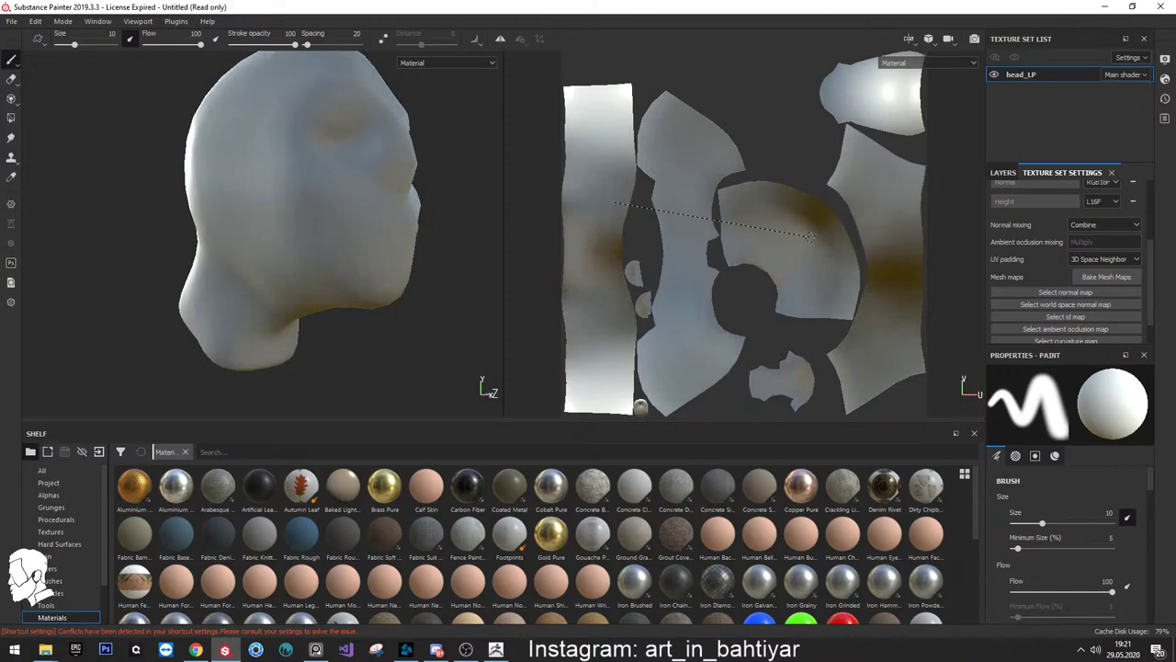
mouse_move(695, 177)
right_mouse_down("shift")
mouse_move(754, 196)
mouse_move(664, 199)
right_mouse_up("shift")
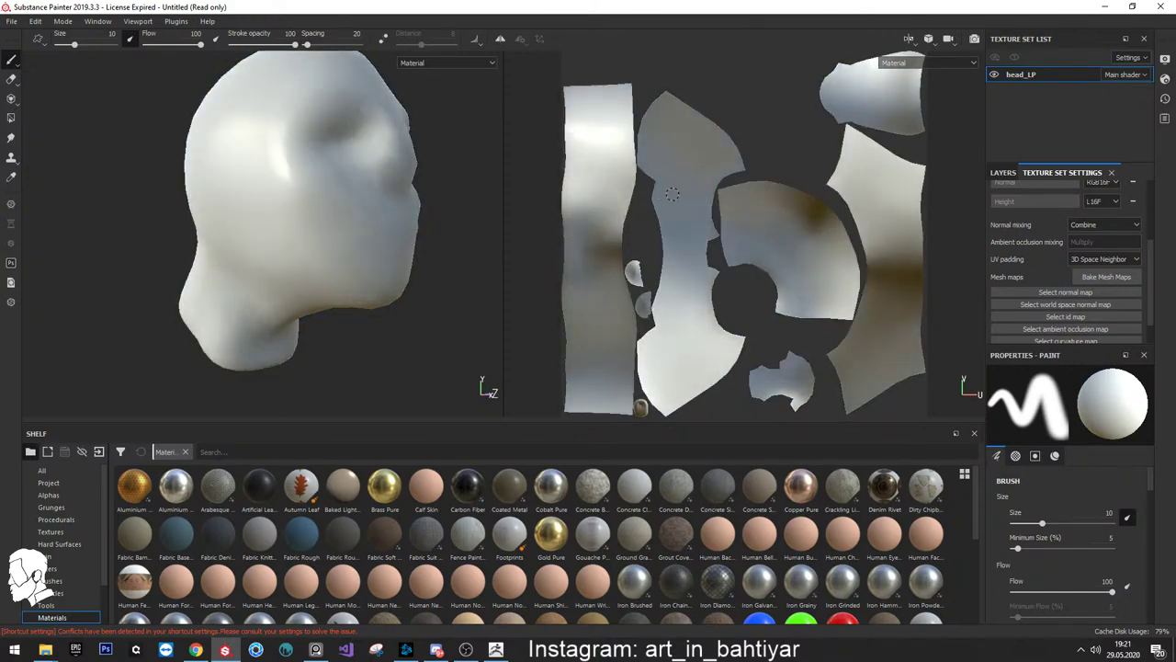
Turn the head back to the front and reopen Bake Mesh Maps to view the output sizes
left_click_drag(325, 157, 303, 184, "alt")
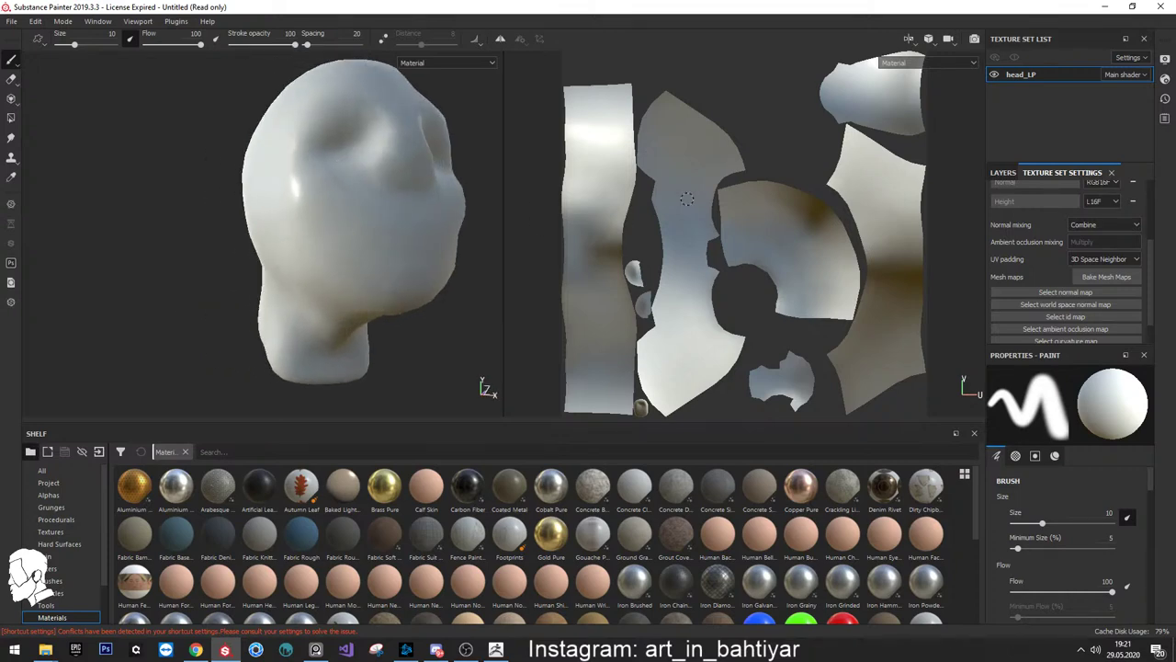
left_click(1107, 277)
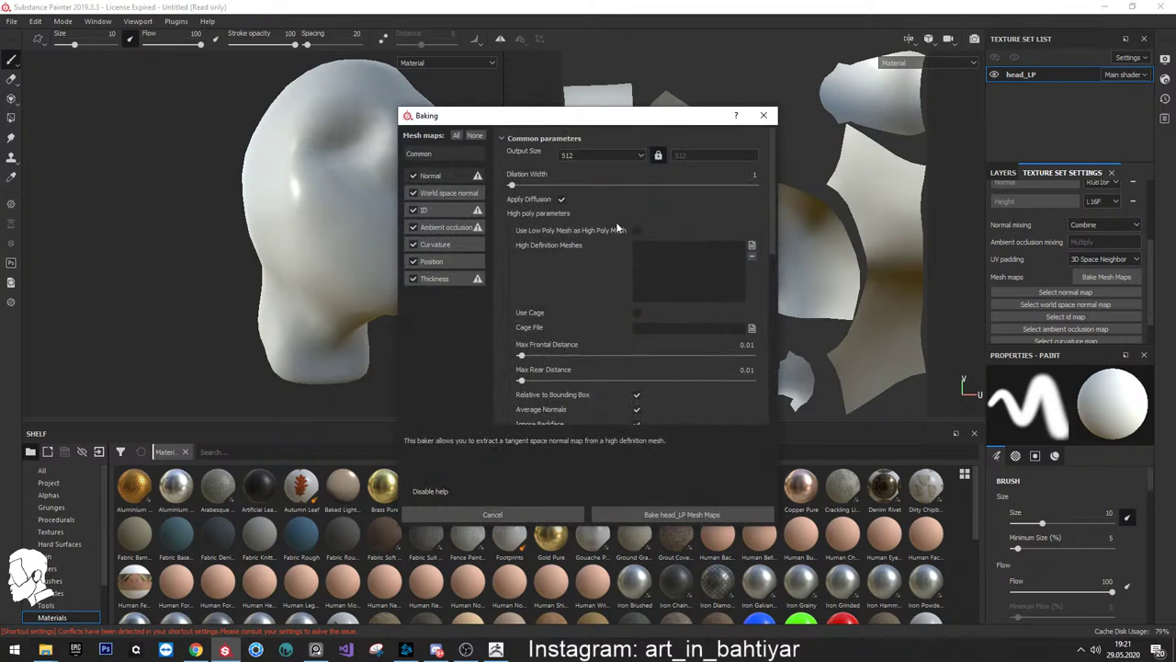
left_click(588, 153)
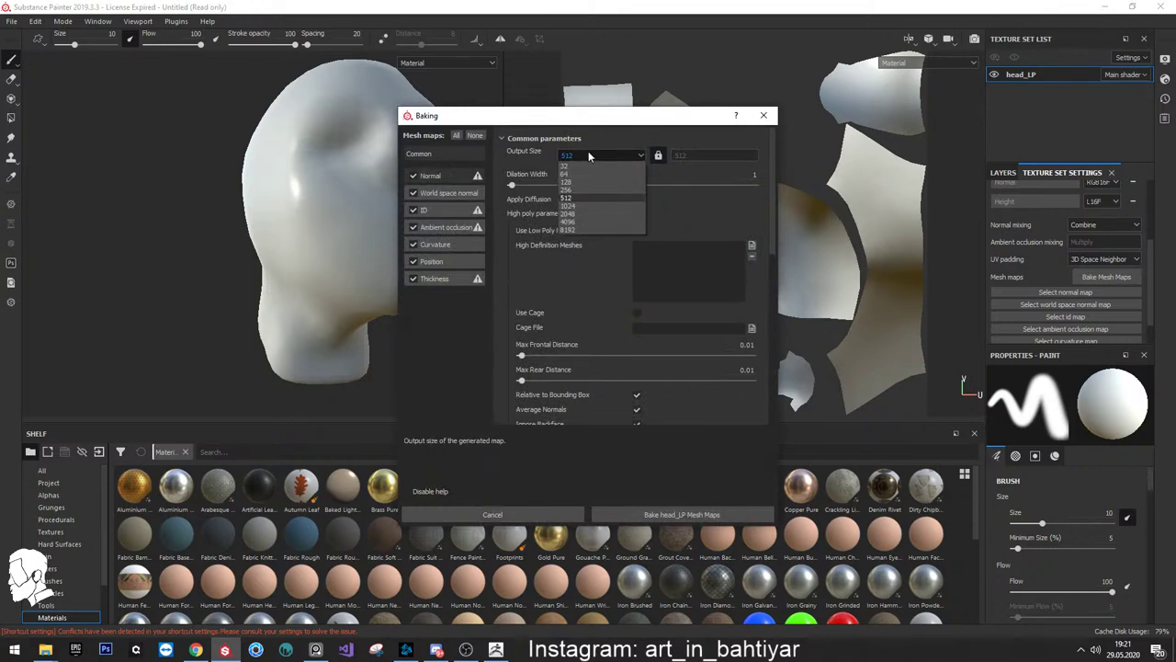
Choose 2048 output size and pick head_HP from the FBX folder as the high-definition mesh
left_click(587, 213)
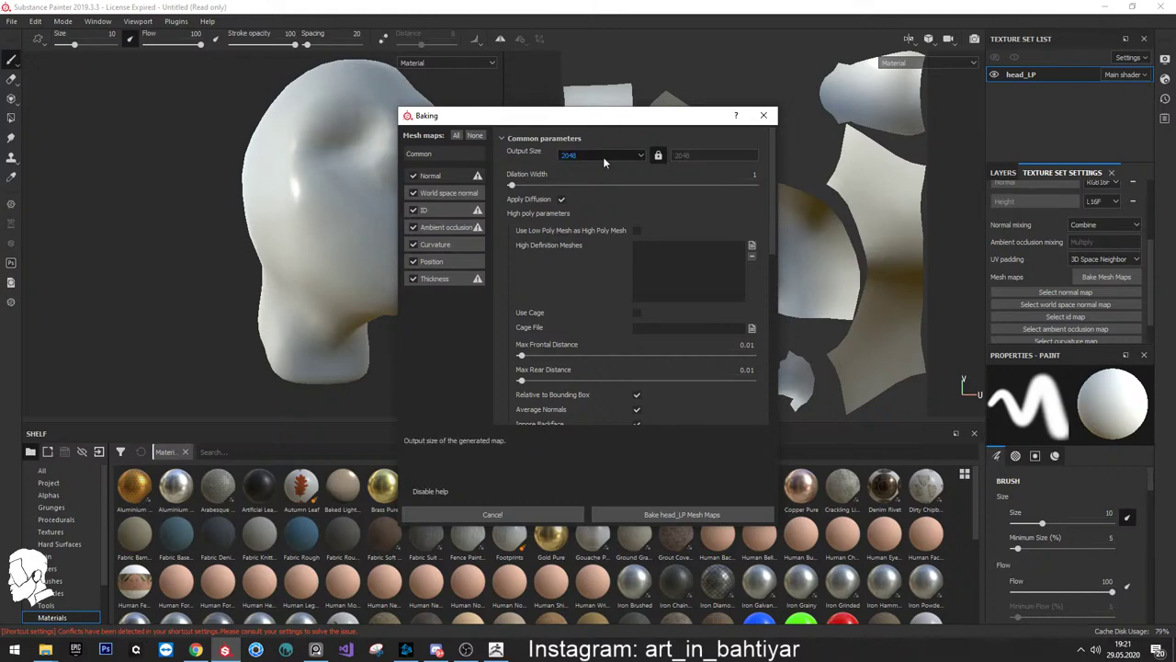
left_click(752, 246)
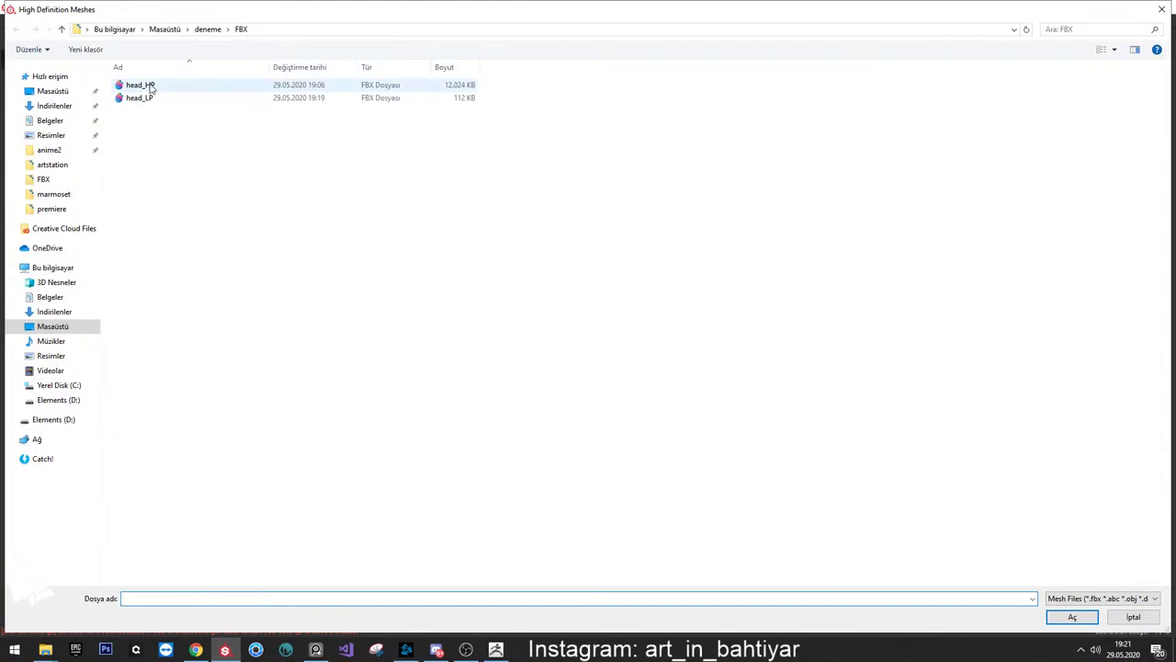
double_click(140, 85)
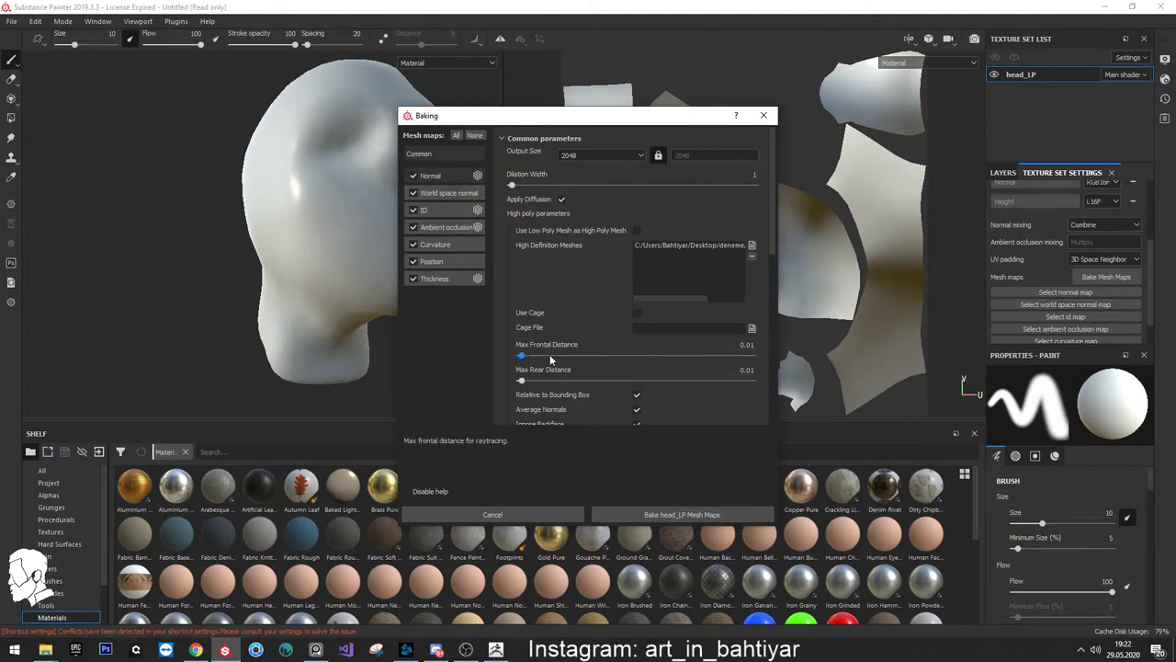
Move the Baking dialog aside, raise Max Frontal Distance to 0.075, and switch to Photoshop
scroll(598, 338, "down", 1)
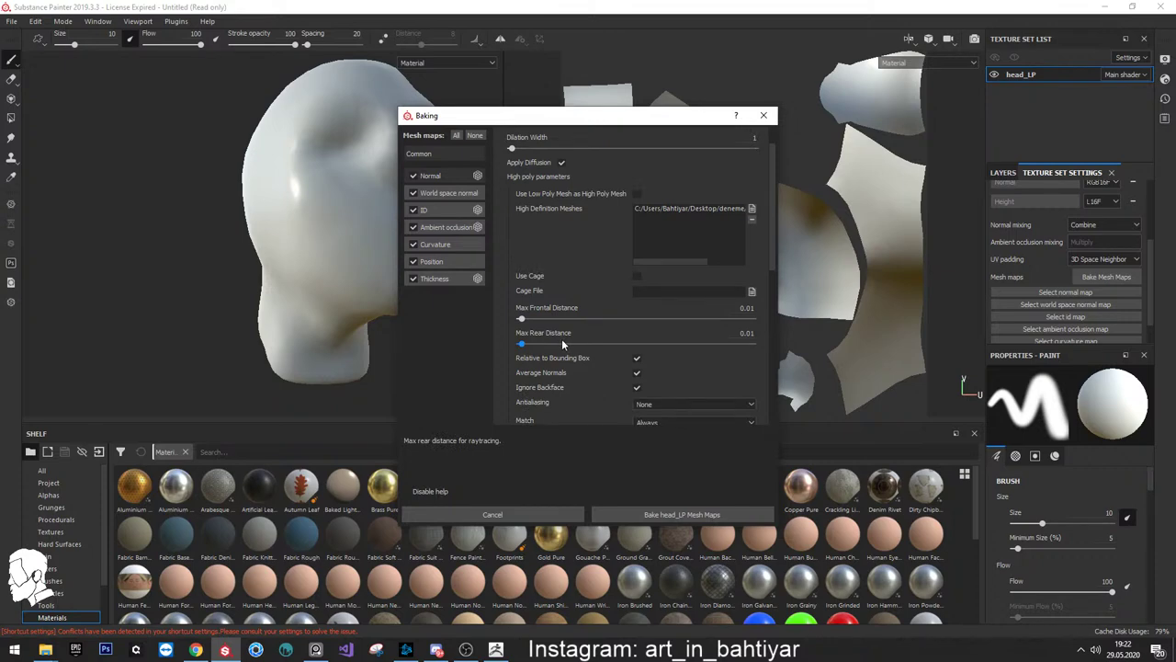
left_click_drag(496, 115, 660, 129)
left_click_drag(303, 147, 359, 137, "alt")
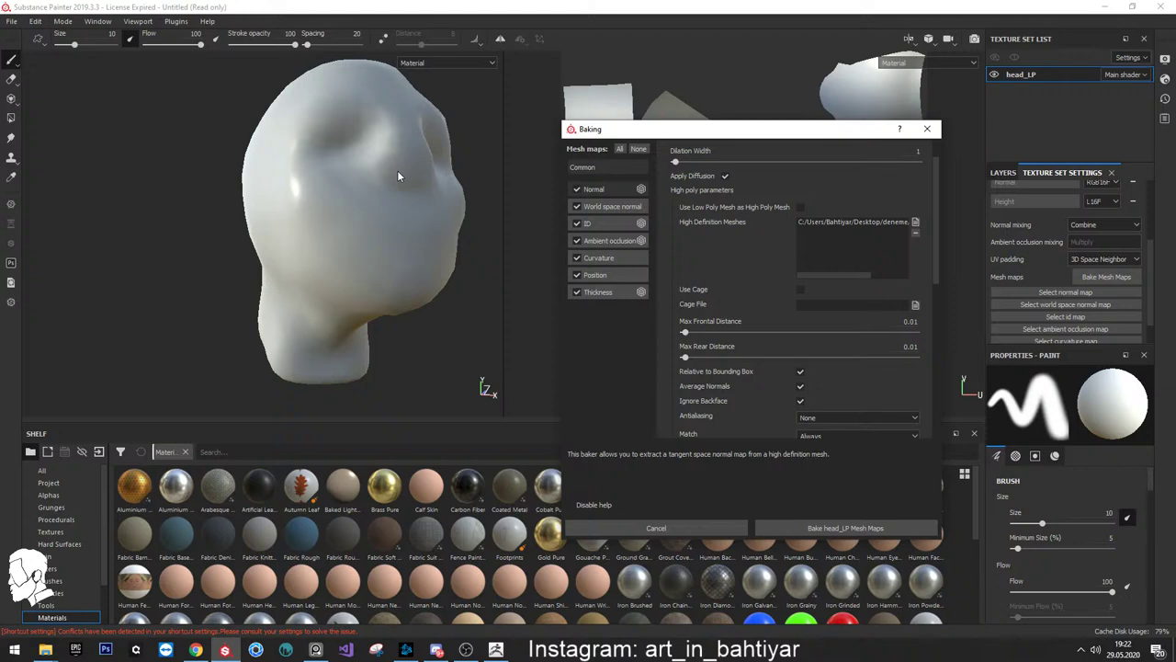
left_click_drag(693, 334, 700, 337)
left_click(106, 649)
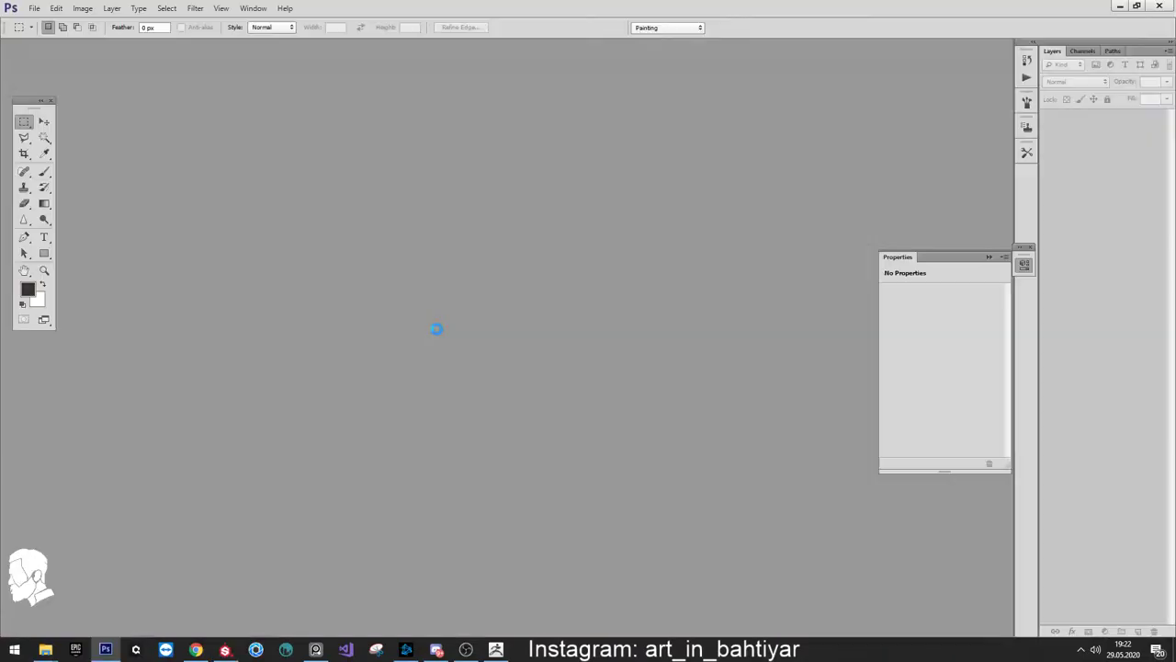
Create a new 1920x1080 Photoshop document
left_click(33, 9)
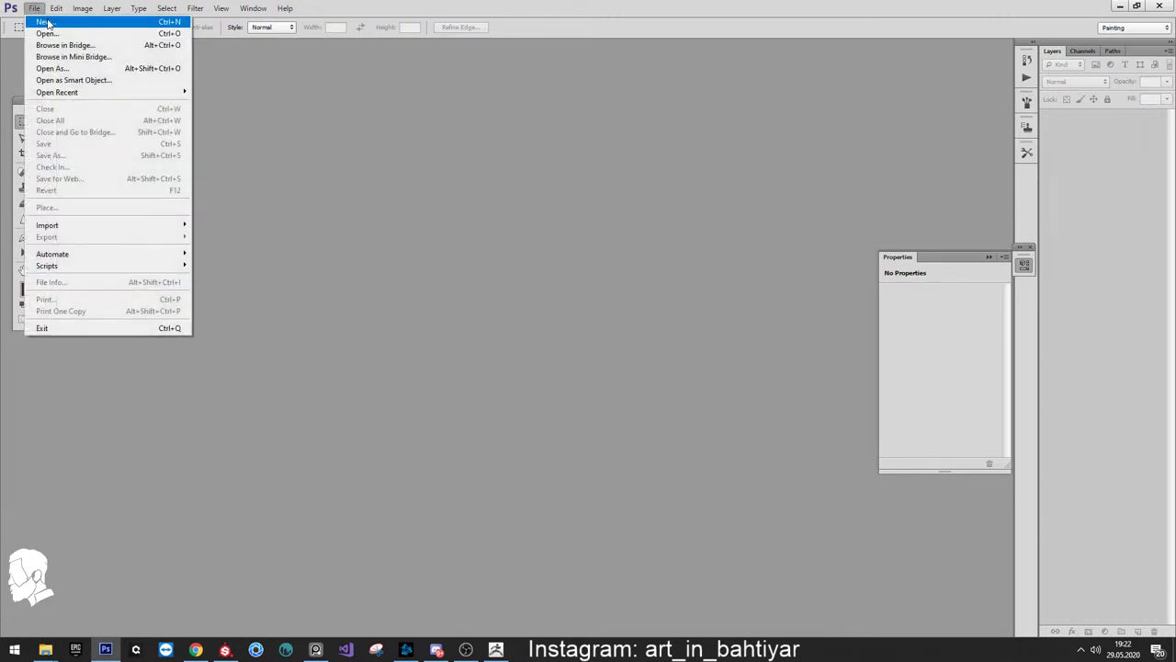
left_click(46, 19)
left_click(712, 169)
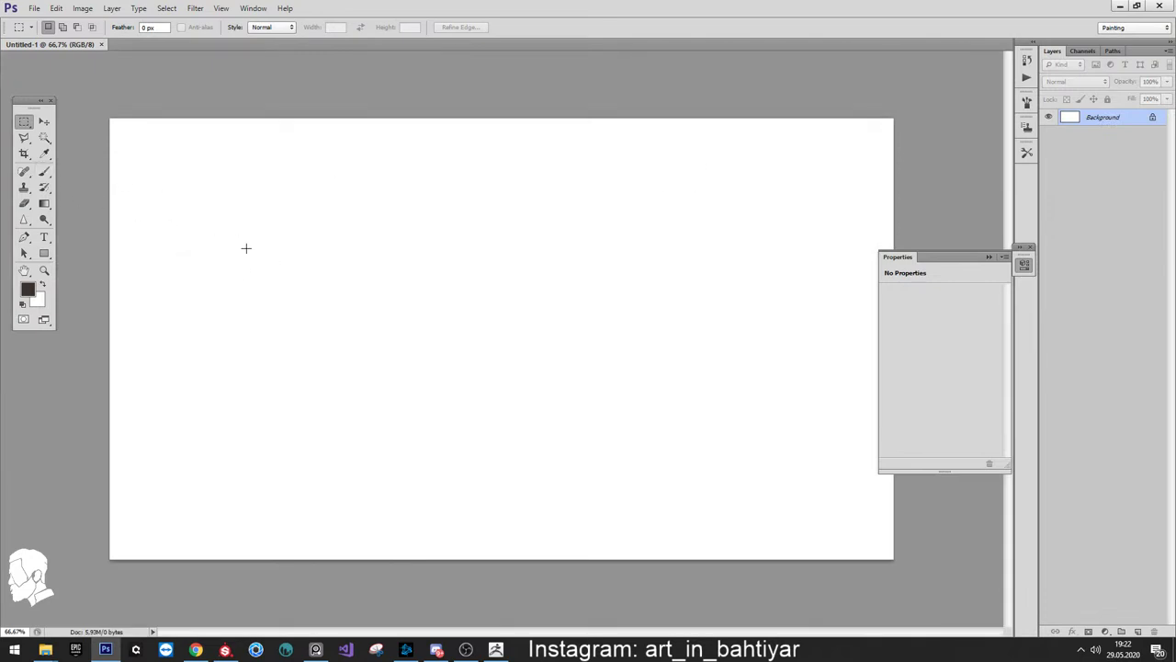
Paint a soft orange (ff6600) blob in the upper-left of the canvas with the Brush tool
left_click(44, 171)
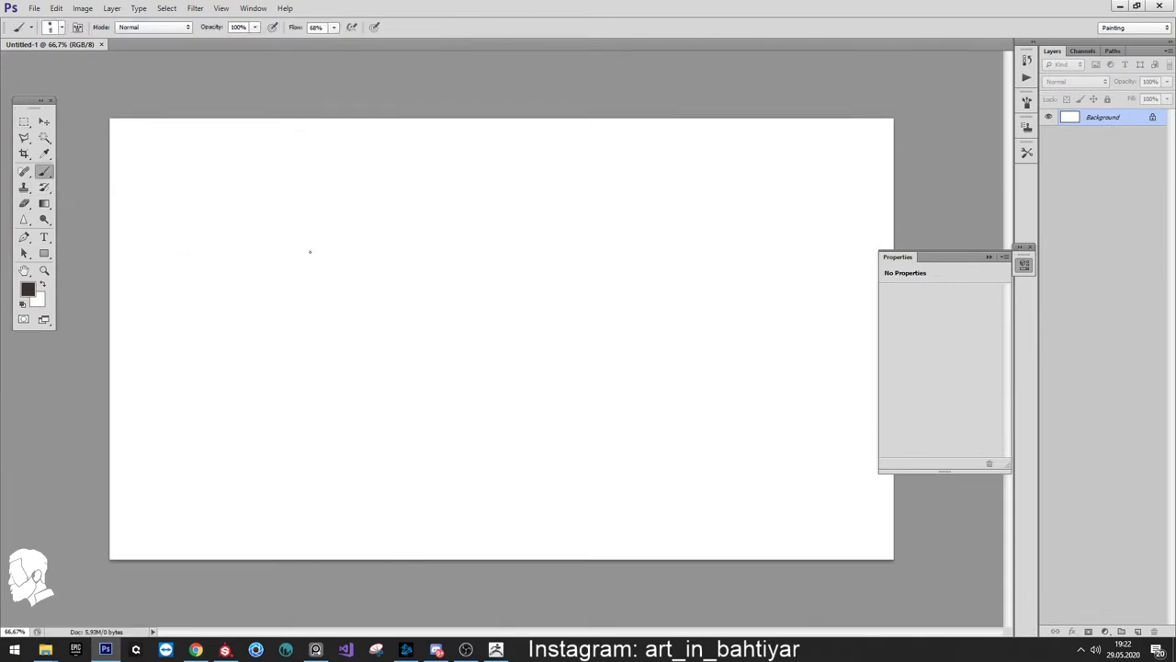
left_click(28, 289)
left_click(625, 184)
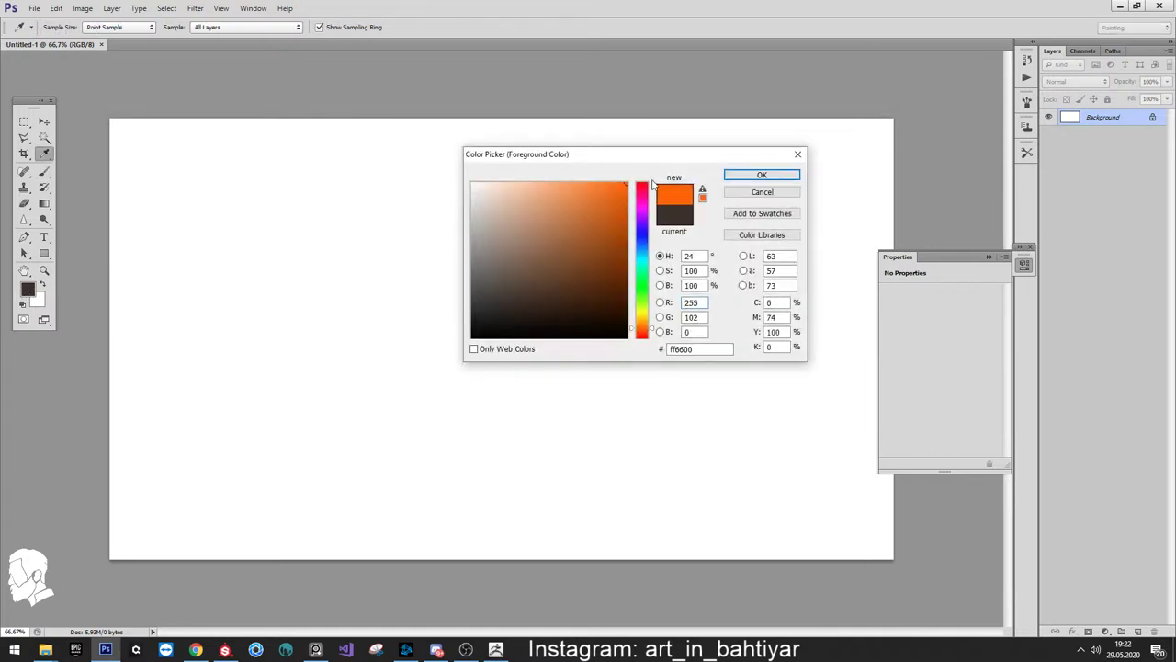
left_click(772, 178)
right_click(474, 245)
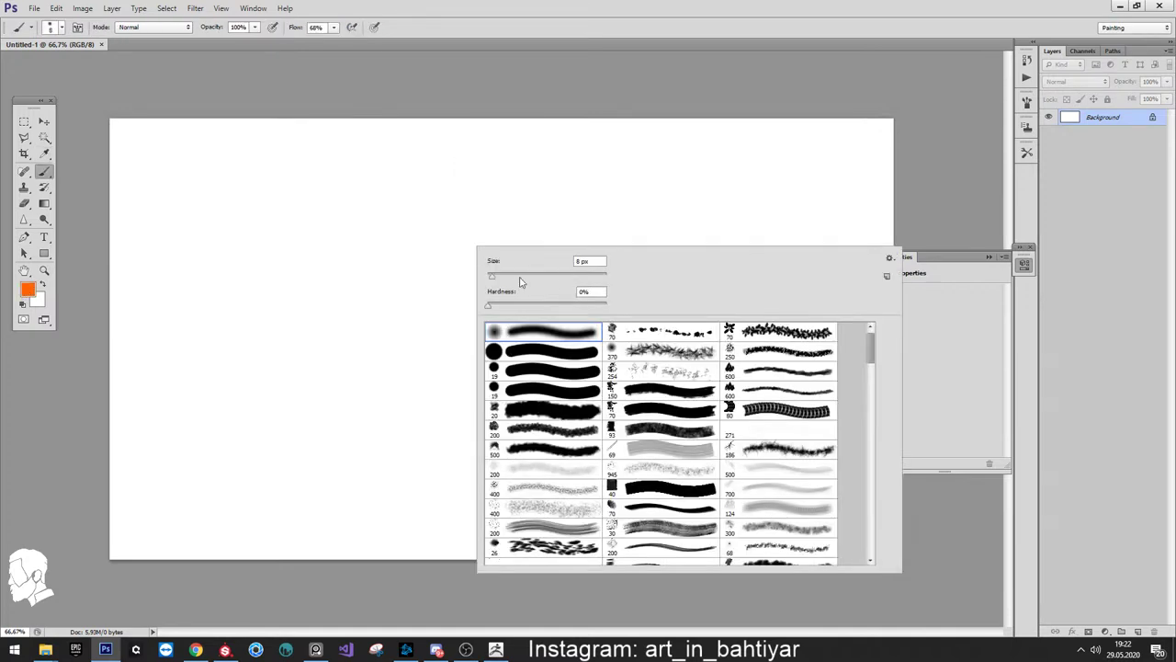
left_click(423, 253)
mouse_move(422, 253)
left_mouse_down()
mouse_move(420, 230)
mouse_move(436, 262)
mouse_move(379, 215)
mouse_move(427, 220)
mouse_move(422, 240)
left_mouse_up()
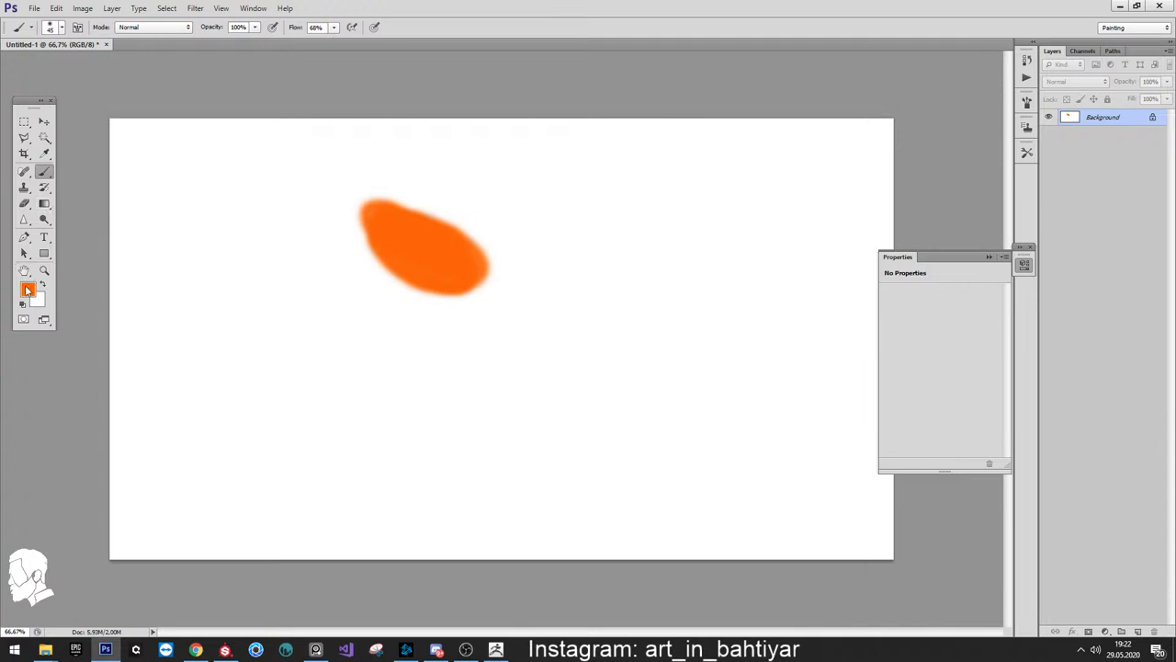
Switch the paint colour to blue 0030ff and add an empty Layer 1 above Background
left_click(27, 292)
left_click(641, 239)
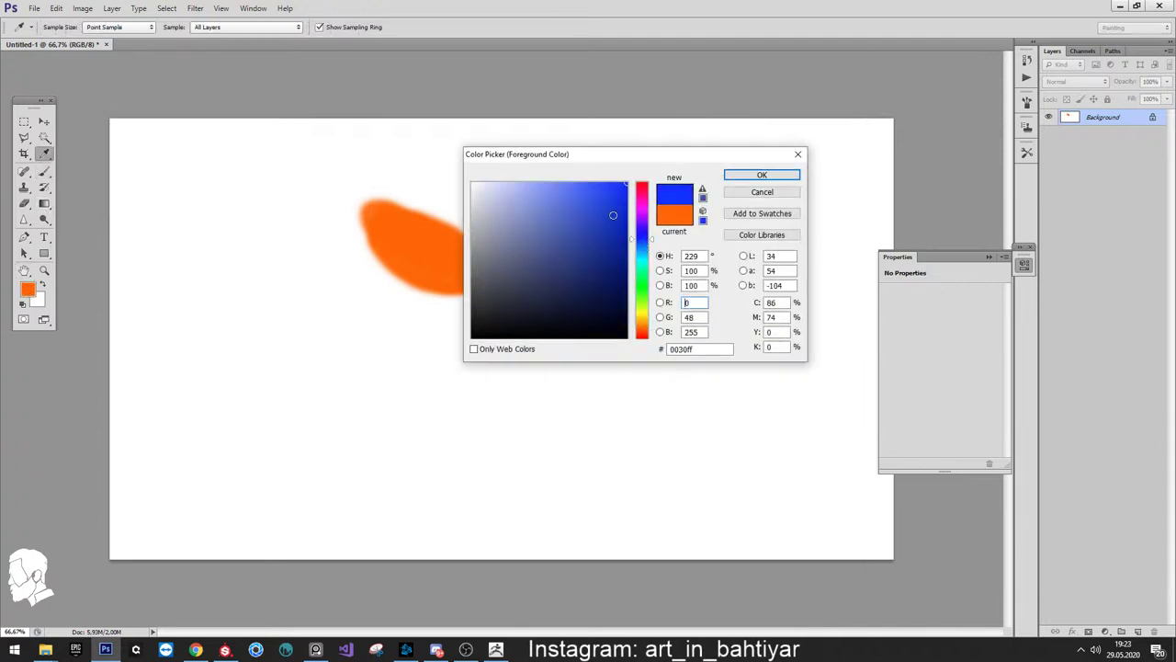
left_click(762, 176)
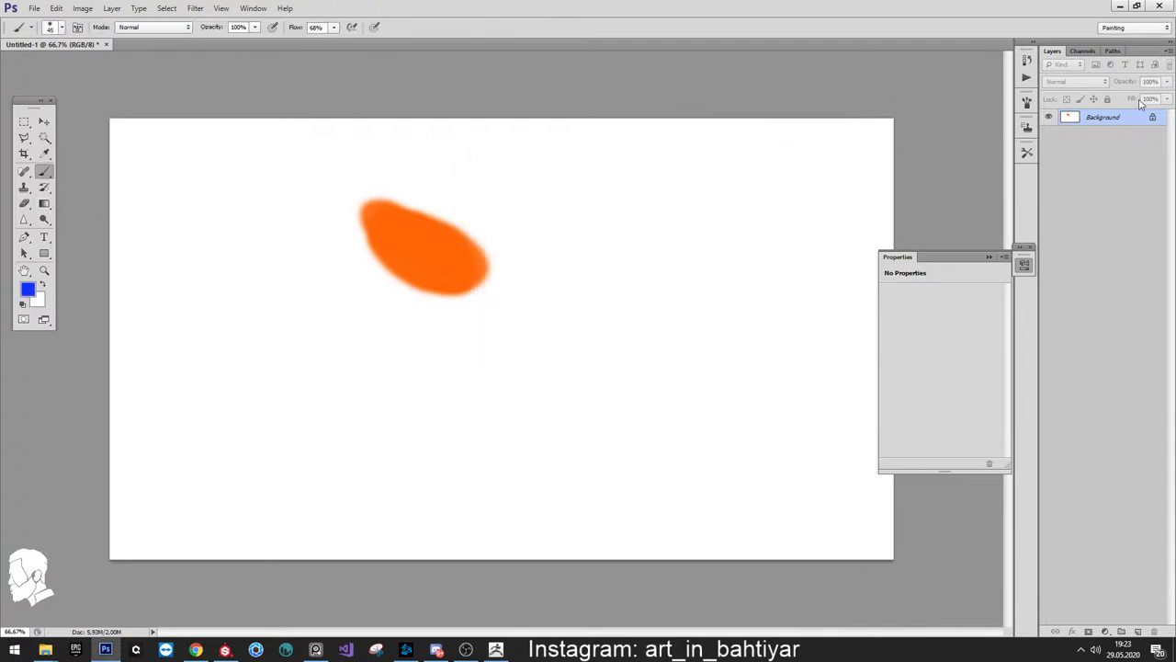
left_click(1138, 631)
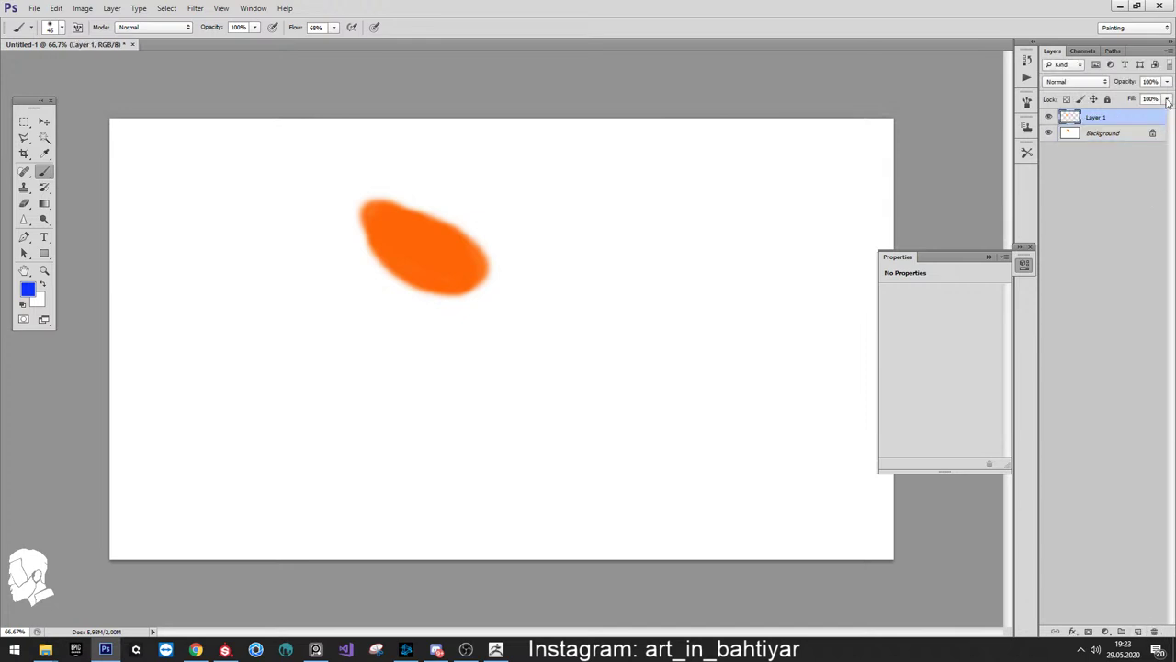
Lower Layer 1 opacity to 51% and paint purple over the orange blob
left_click(1167, 82)
left_click_drag(1152, 96, 1136, 96)
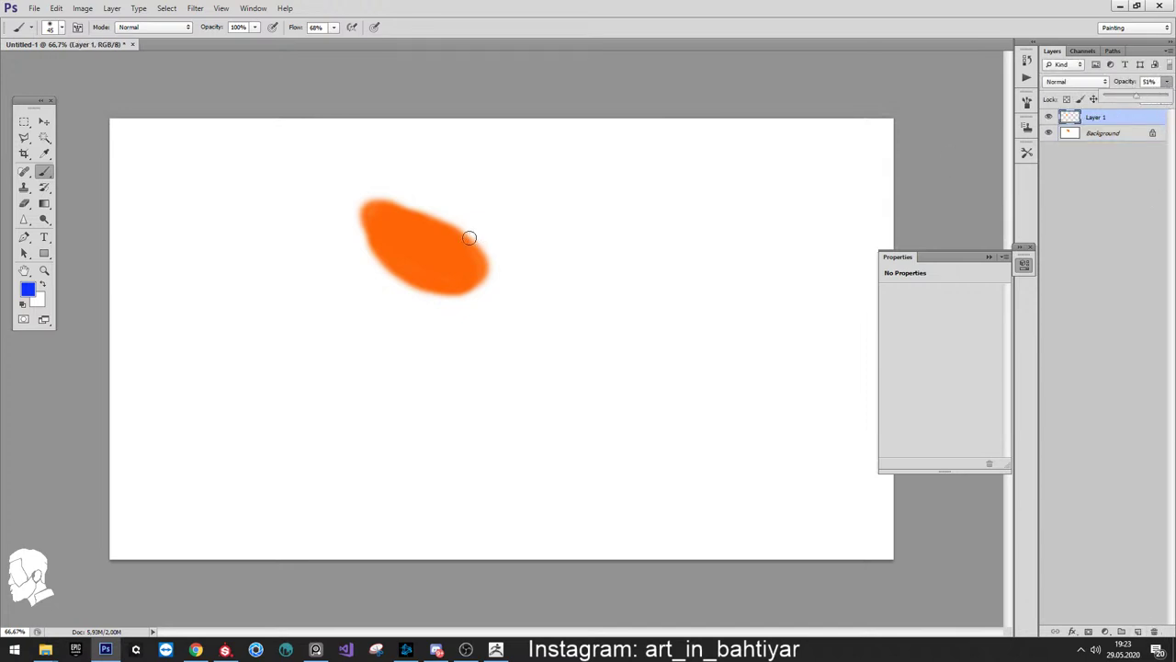
mouse_move(402, 231)
left_mouse_down()
mouse_move(420, 223)
mouse_move(488, 257)
mouse_move(414, 290)
mouse_move(364, 240)
mouse_move(366, 202)
mouse_move(381, 234)
mouse_move(436, 262)
mouse_move(395, 248)
mouse_move(464, 256)
mouse_move(407, 262)
left_mouse_up()
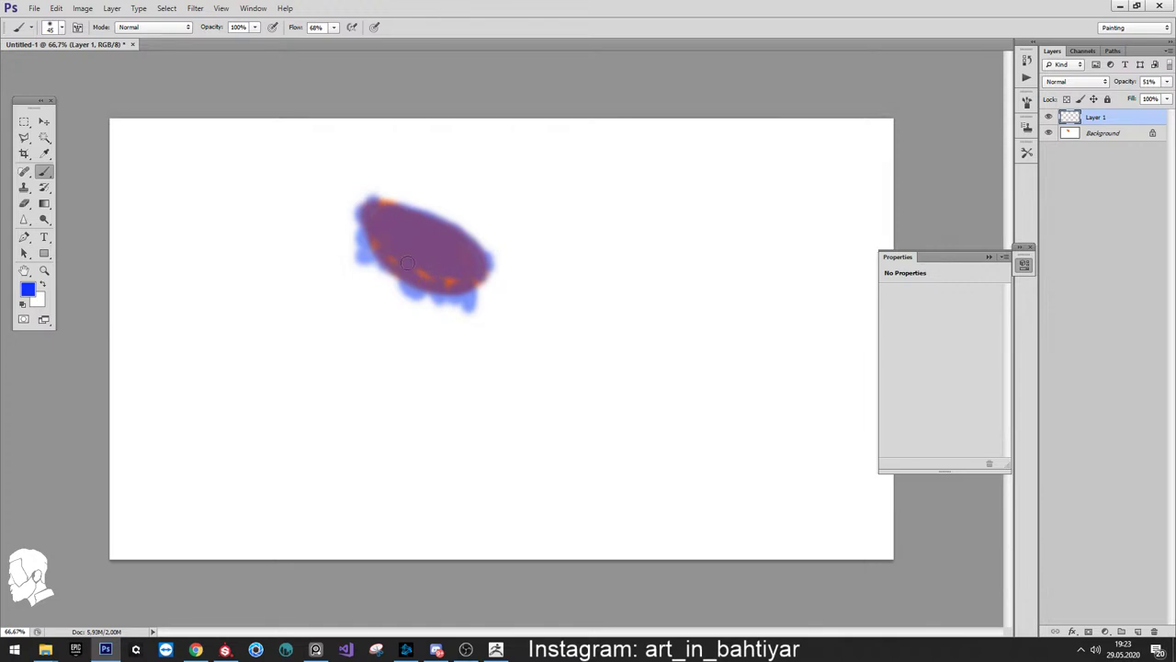
mouse_move(385, 216)
left_mouse_down()
mouse_move(389, 201)
mouse_move(377, 248)
left_mouse_up()
Set the paint colour to pure red and shrink the brush to about 3 px
left_click(27, 290)
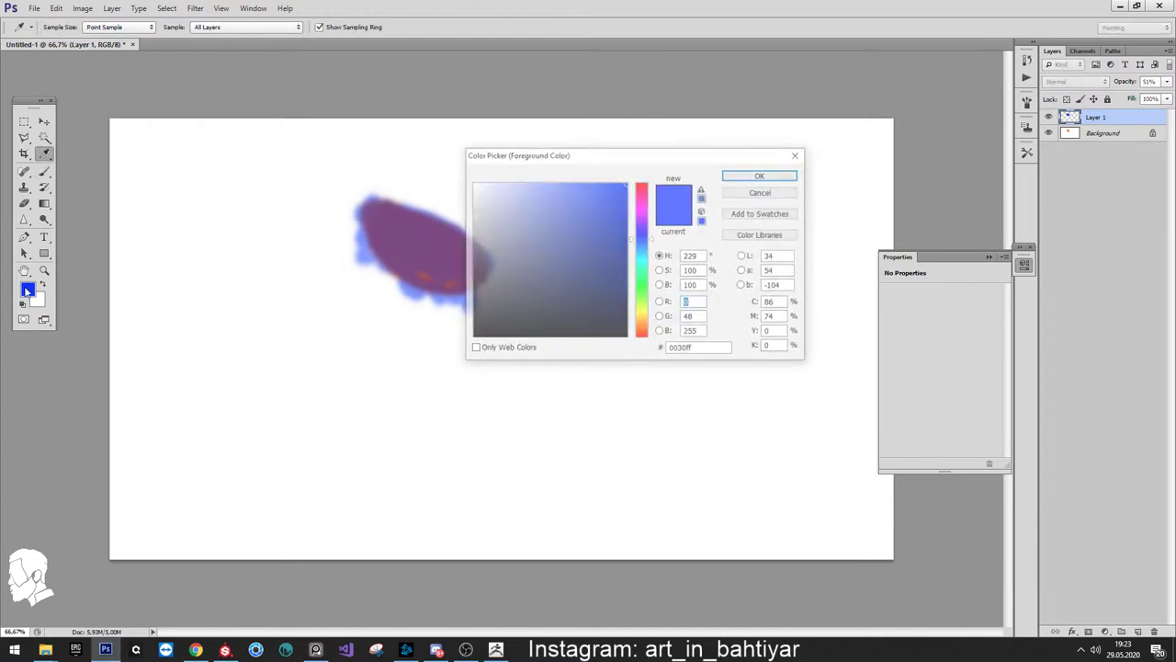
left_click(643, 185)
left_click(746, 177)
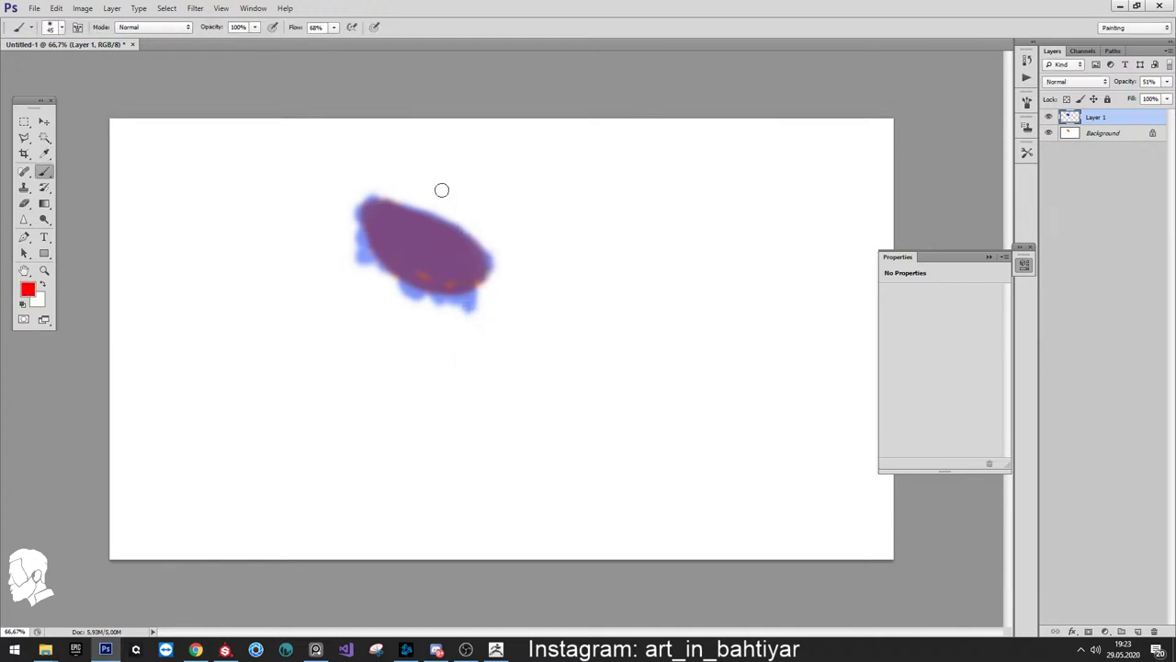
right_click(441, 192)
left_click_drag(468, 227, 463, 227)
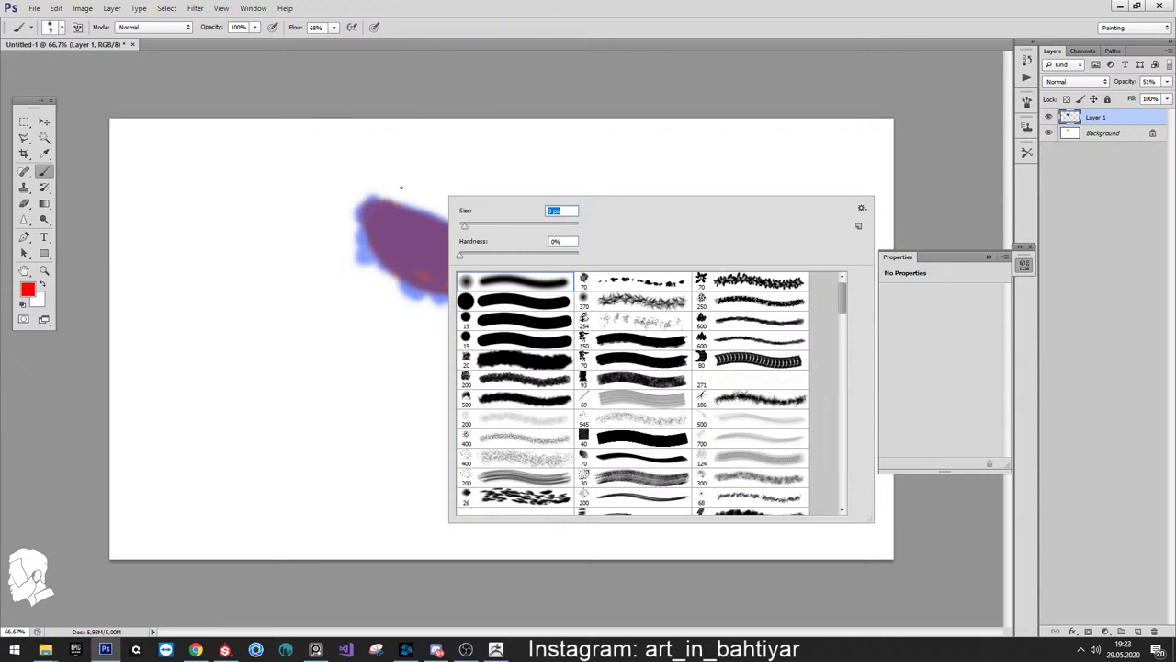
left_click(396, 187)
Draw thin red hatch lines and a caret stroke above the blob
left_click_drag(396, 187, 451, 216)
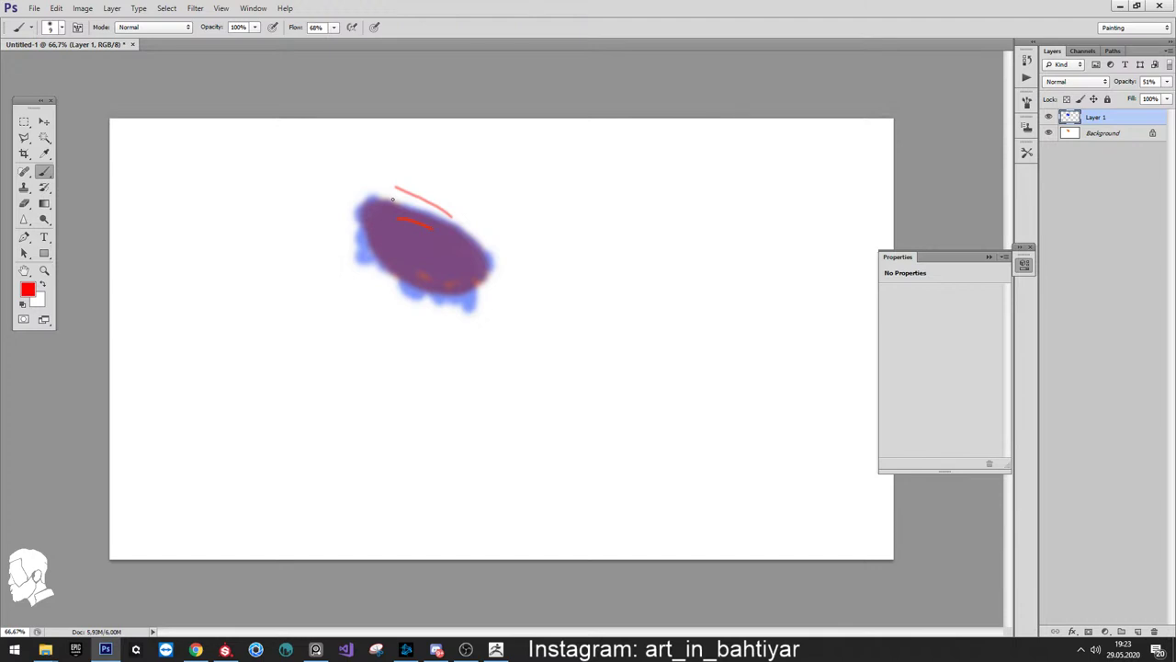
mouse_move(387, 192)
left_mouse_down()
mouse_move(446, 210)
mouse_move(438, 196)
left_mouse_up()
left_click_drag(384, 170, 447, 192)
left_click_drag(373, 157, 452, 170)
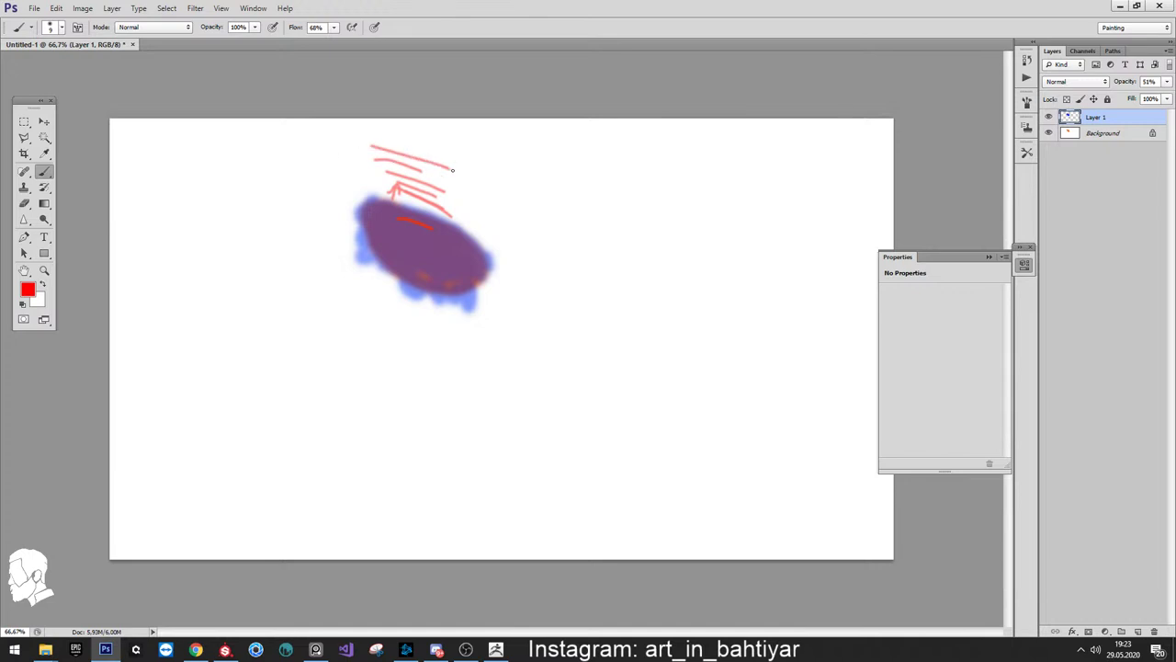
mouse_move(374, 135)
left_mouse_down()
mouse_move(469, 162)
mouse_move(457, 149)
left_mouse_up()
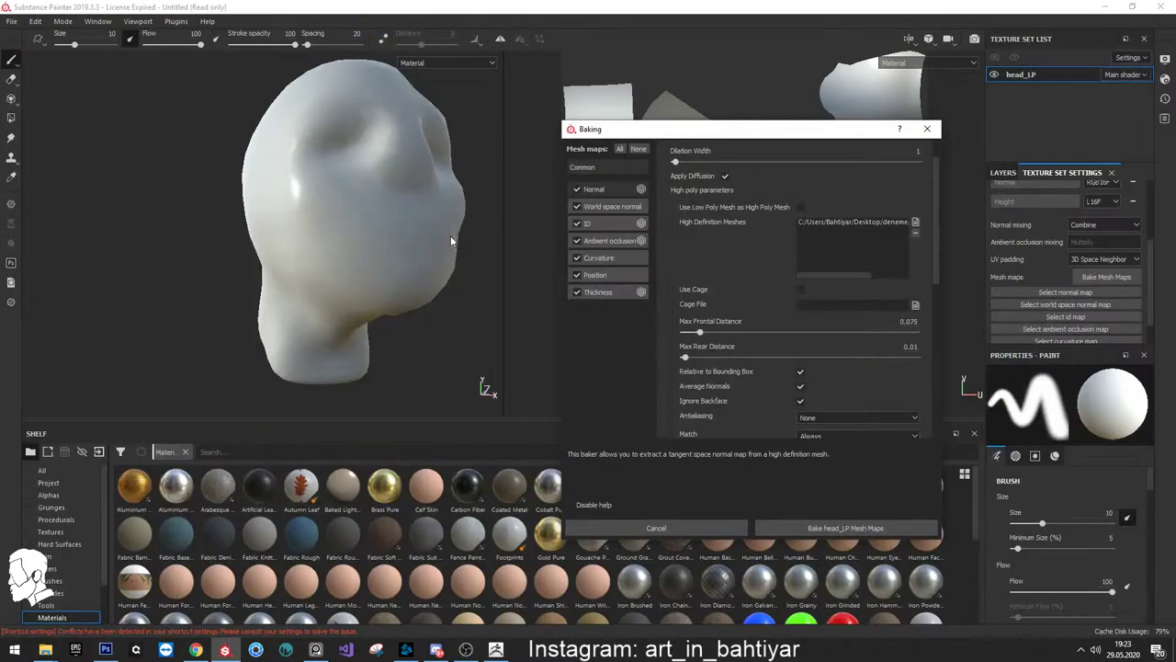
Adjust Max Frontal and Max Rear Distance with their sliders, rear briefly reaching 0.515
mouse_move(709, 334)
left_mouse_down()
mouse_move(698, 332)
mouse_move(790, 333)
left_mouse_up()
left_click_drag(683, 356, 719, 359)
left_click_drag(770, 356, 803, 357)
left_click_drag(789, 332, 683, 333)
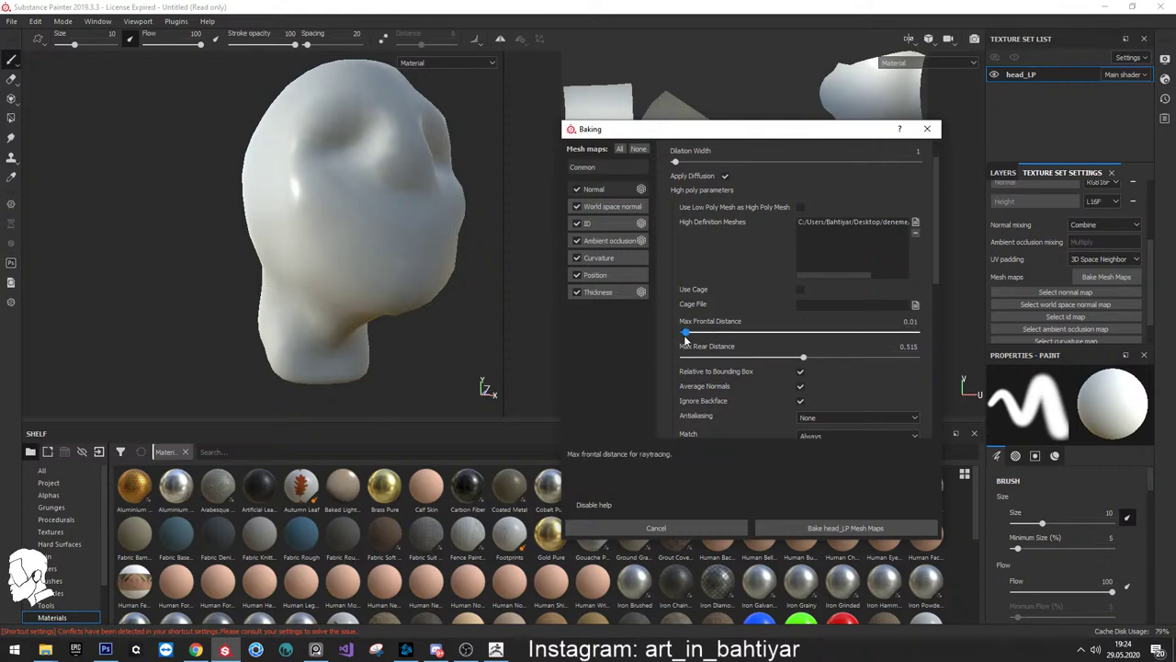
Enter 0.05 for both Max Frontal Distance and Max Rear Distance
double_click(910, 321)
type("0.")
type("05")
key("Tab")
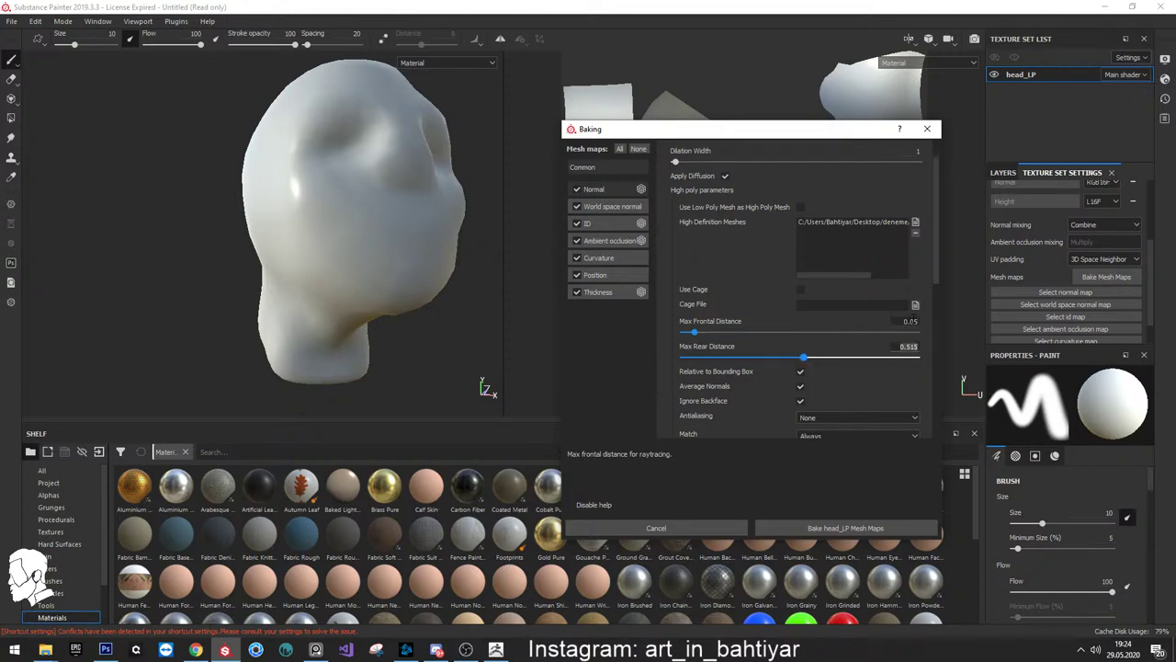
type("0.")
key("Return")
Bake only the Normal map, with Subsampling 4x4 antialiasing
scroll(747, 288, "down", 1)
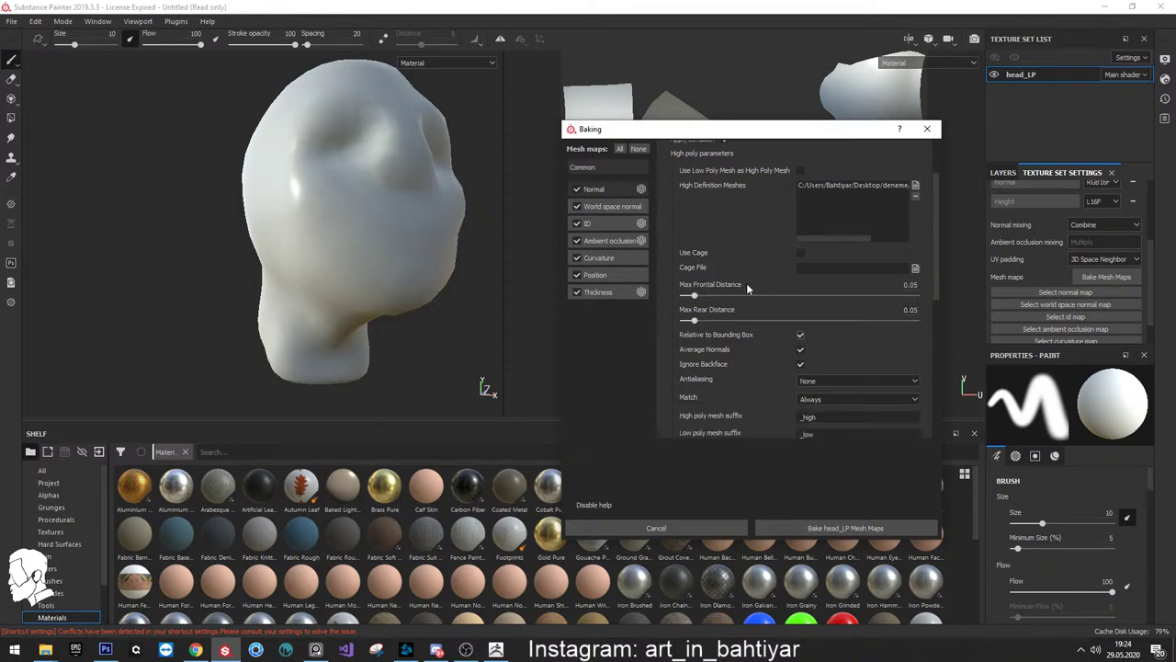
left_click(637, 148)
left_click(576, 188)
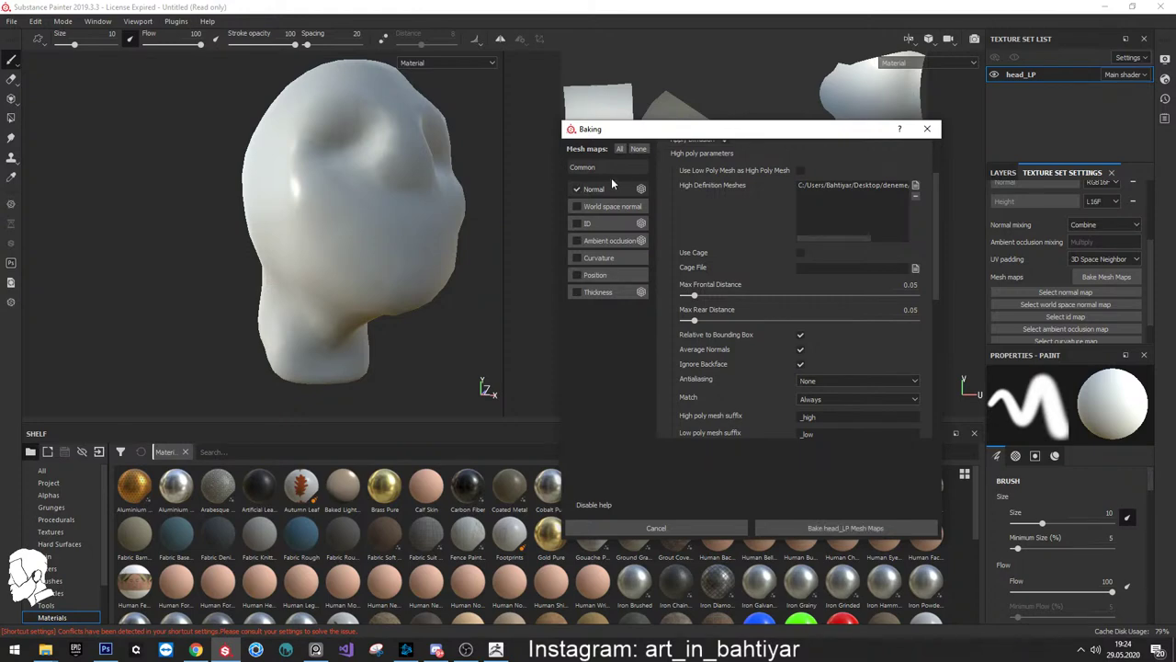
scroll(808, 366, "down", 1)
left_click(820, 343)
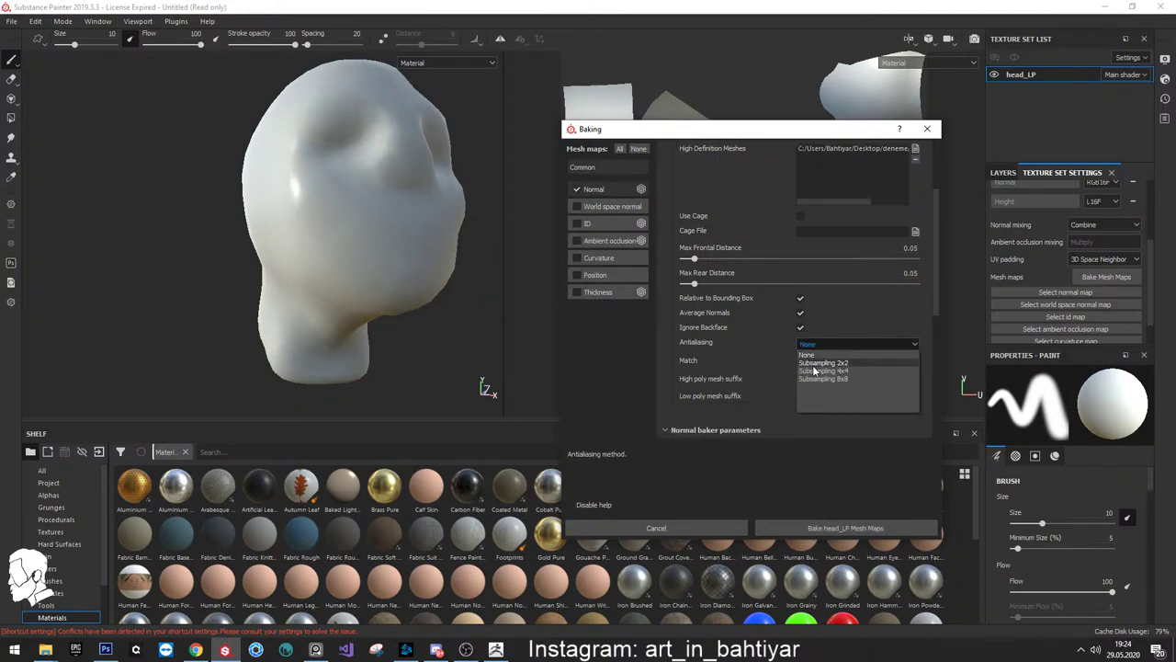
left_click(815, 370)
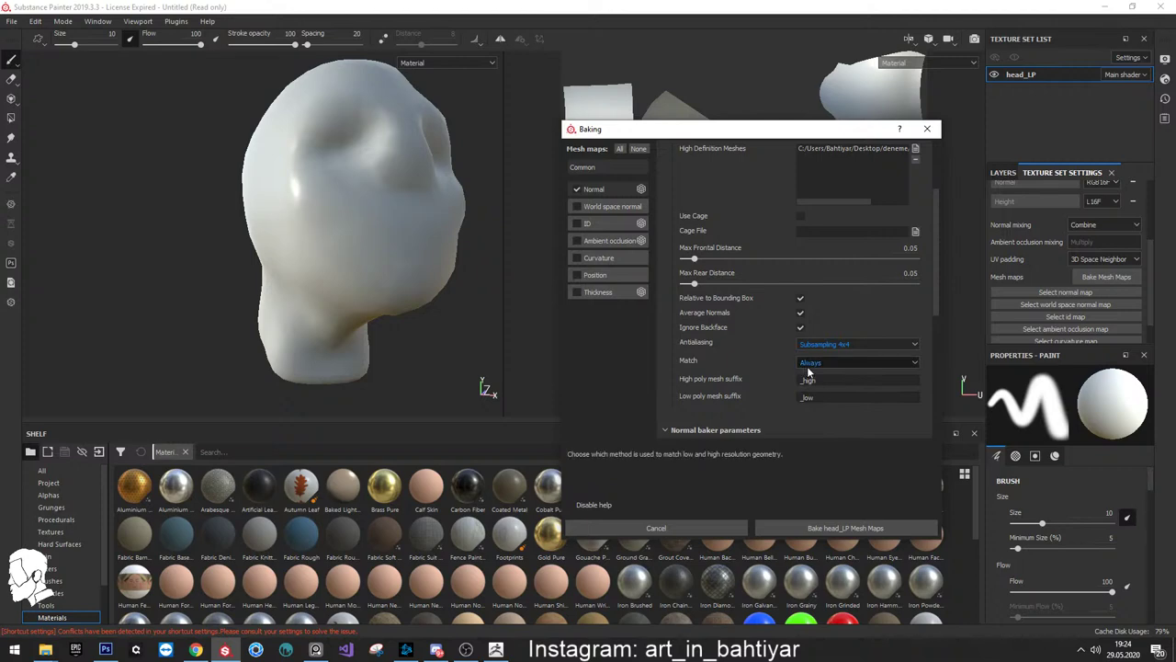
Set the high/low mesh Match option to By Mesh Name
left_click(818, 364)
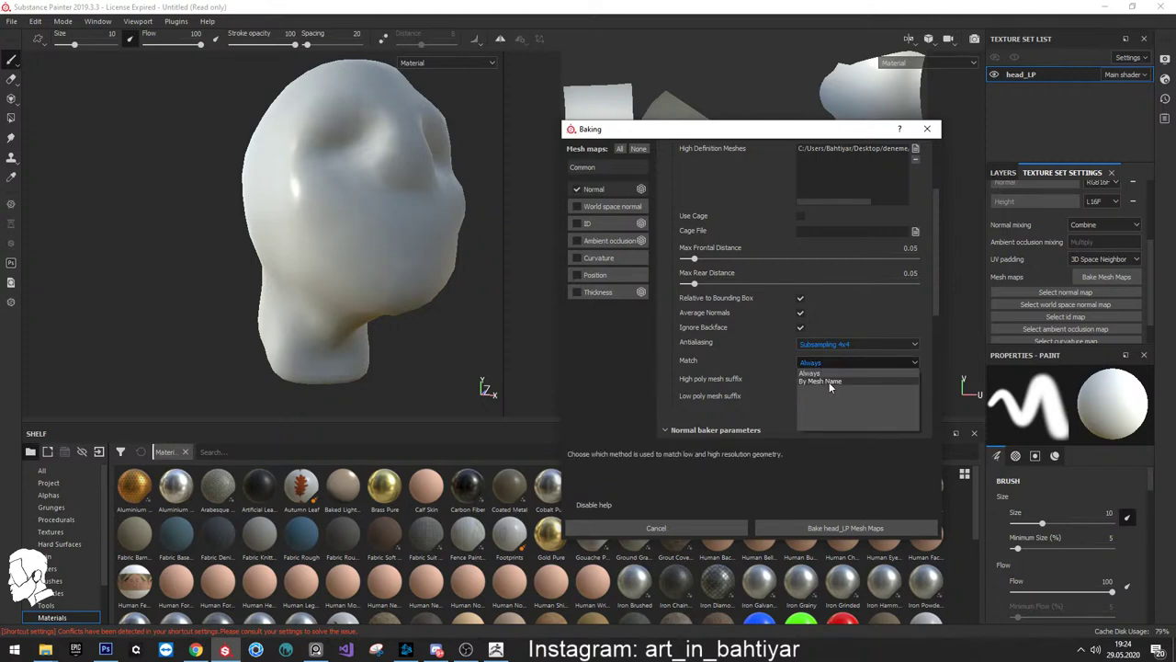
left_click(825, 381)
left_click(826, 361)
left_click(826, 371)
left_click(819, 361)
left_click(827, 385)
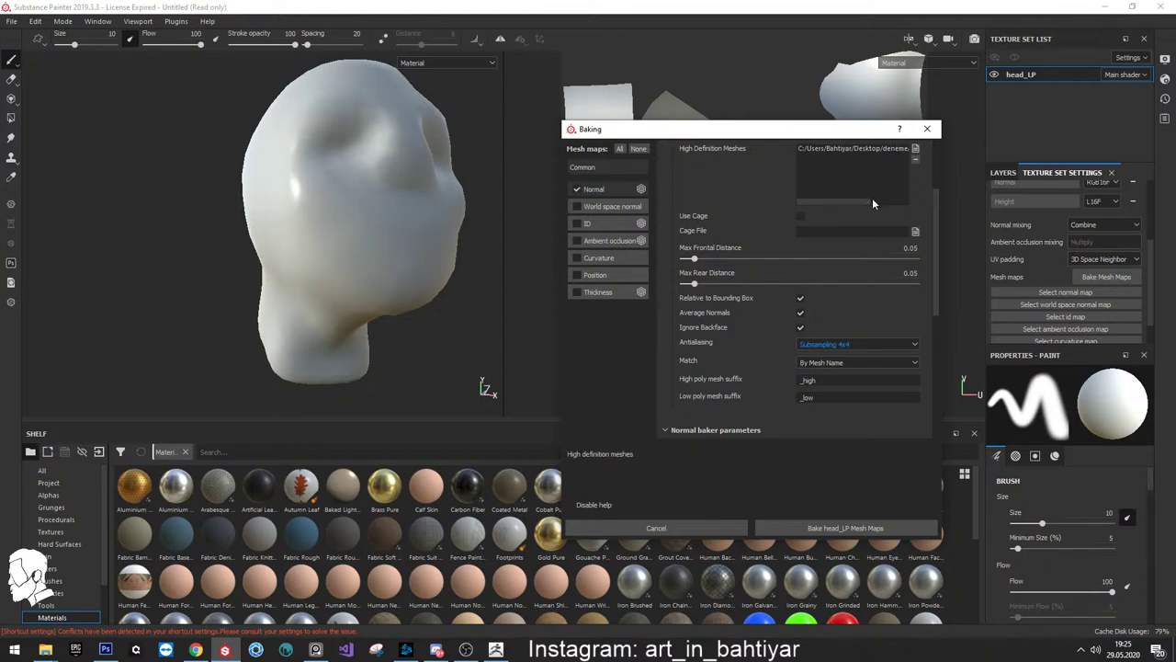
Enter _HP as the high poly mesh suffix and _LP as the low poly suffix
mouse_move(873, 204)
left_mouse_down()
mouse_move(925, 214)
mouse_move(833, 208)
left_mouse_up()
left_click(826, 379)
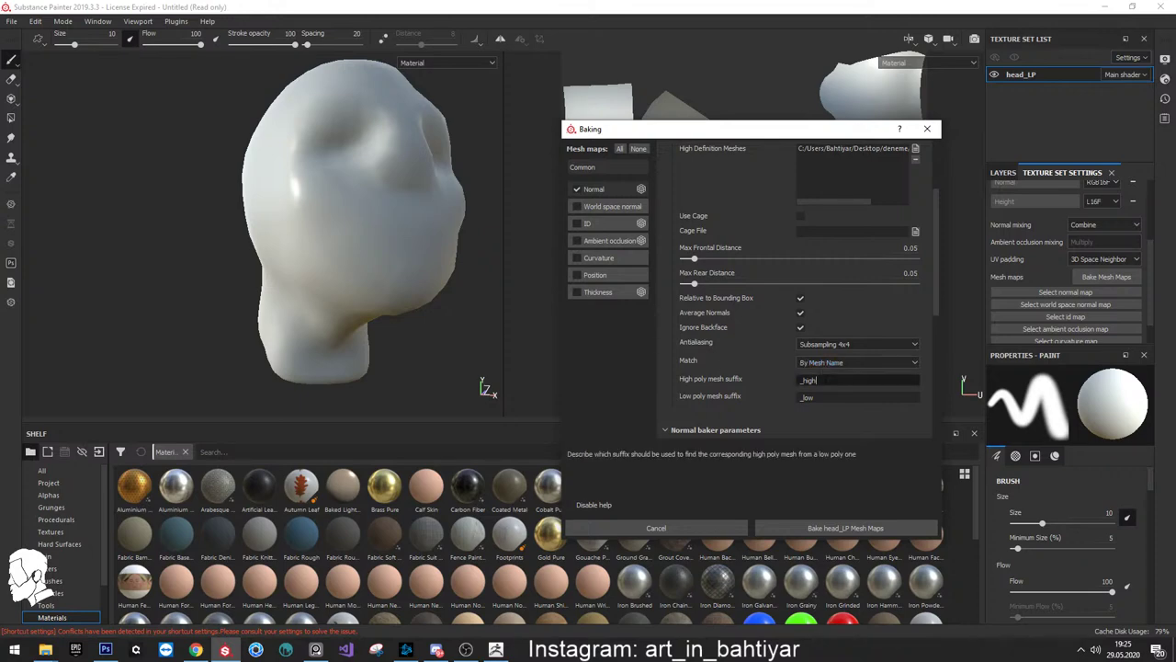
type("_")
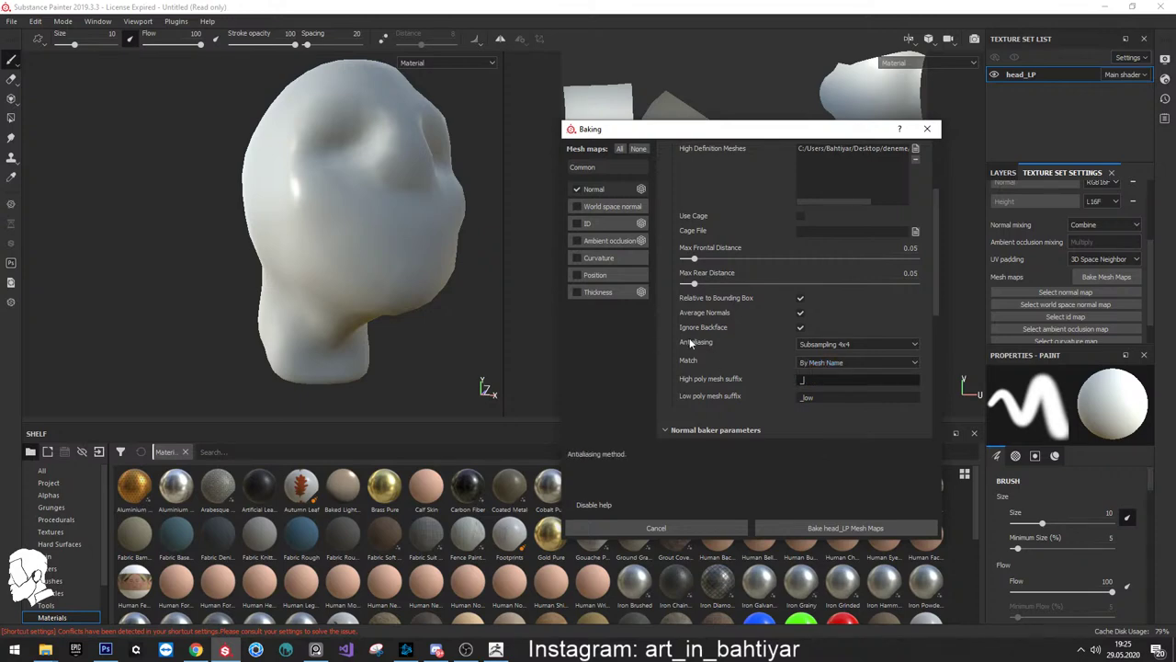
type("HP")
key("Tab")
type("_")
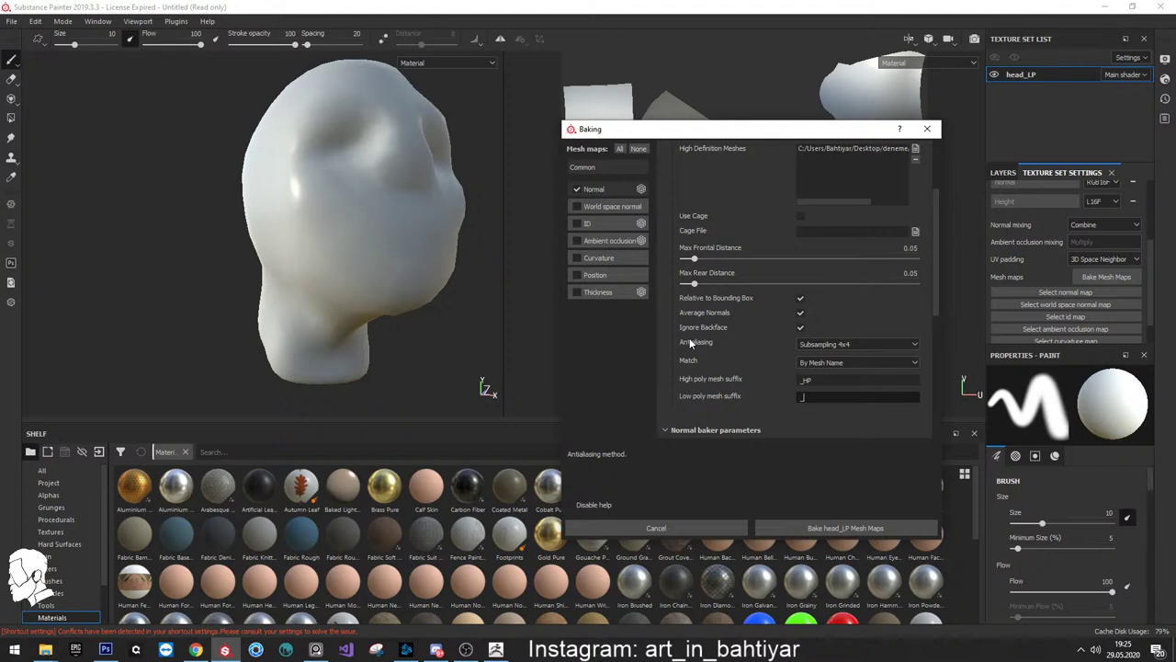
type("LP")
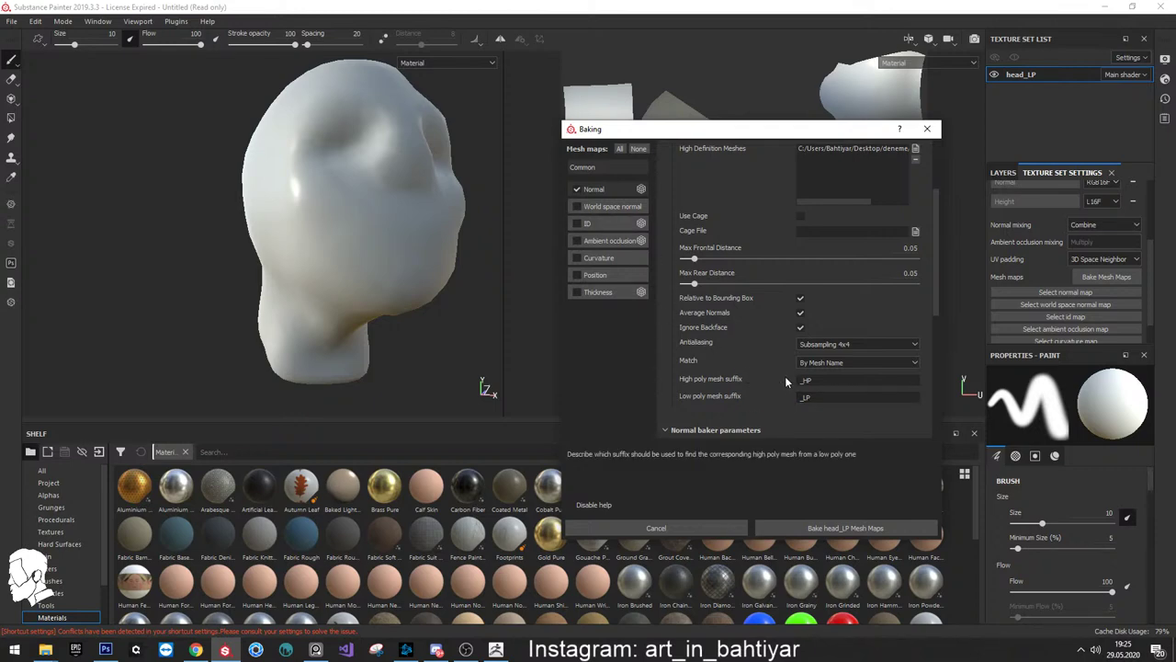
double_click(822, 380)
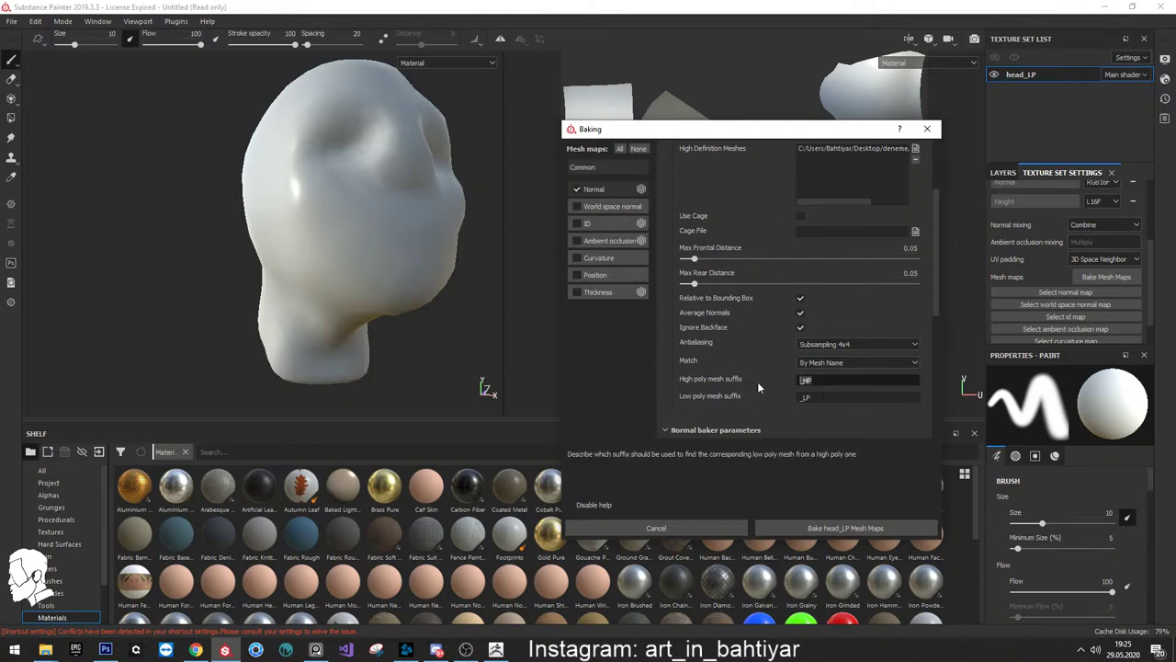
type("_HP")
left_click(827, 397)
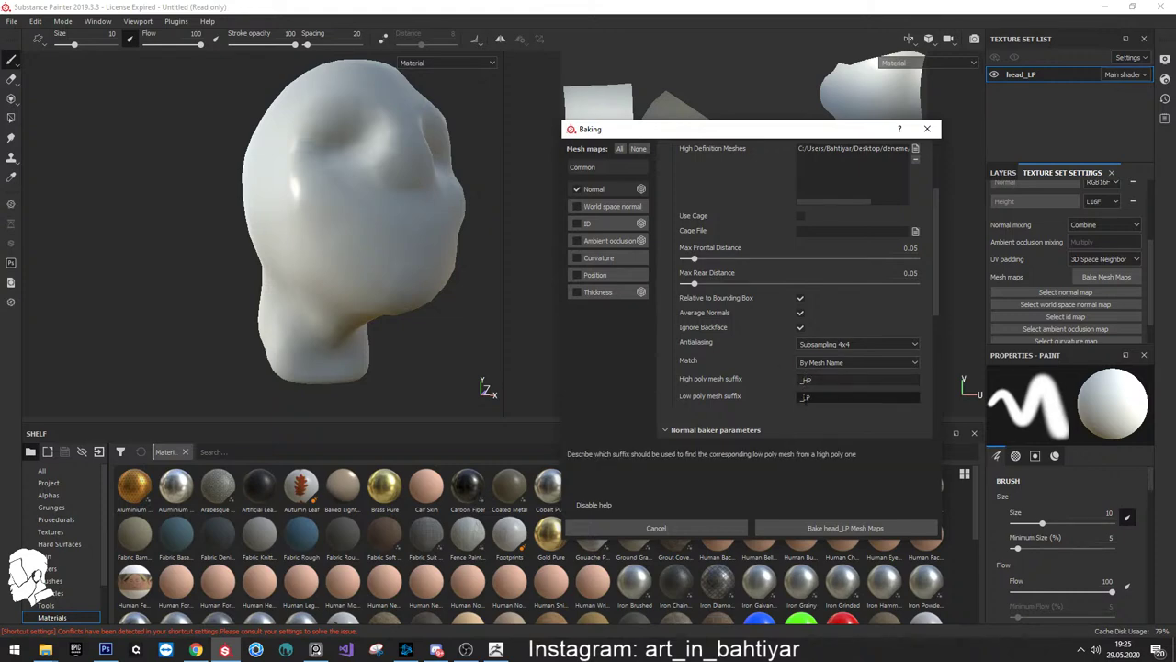
left_click(827, 380)
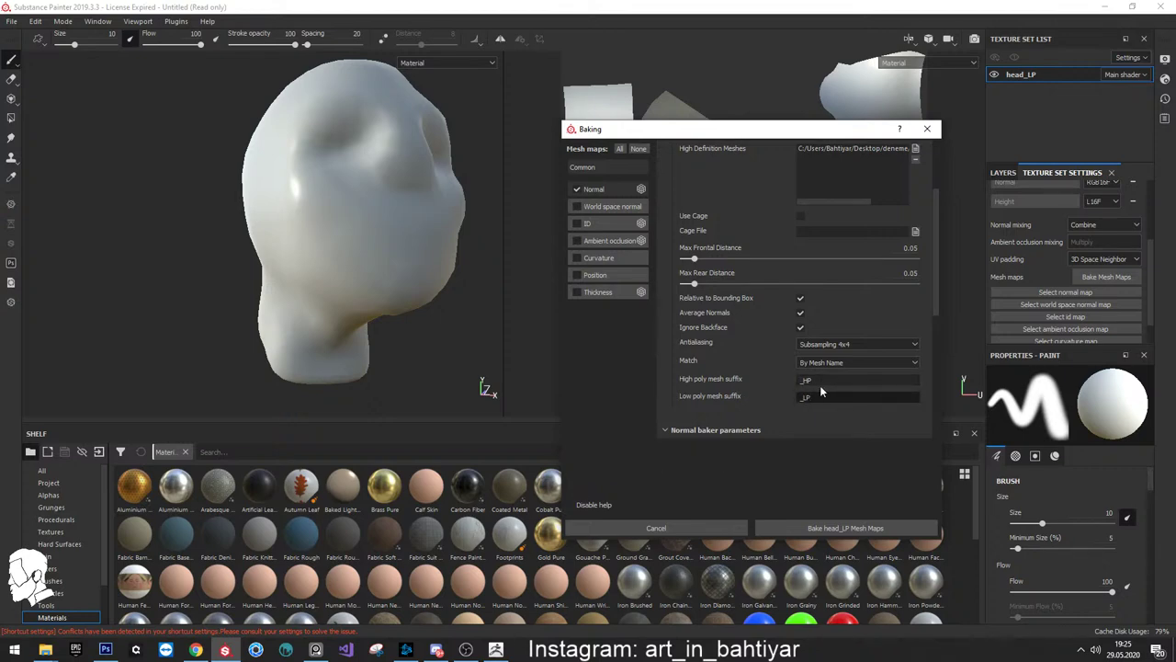
key("ctrl+a")
left_click_drag(752, 131, 786, 118)
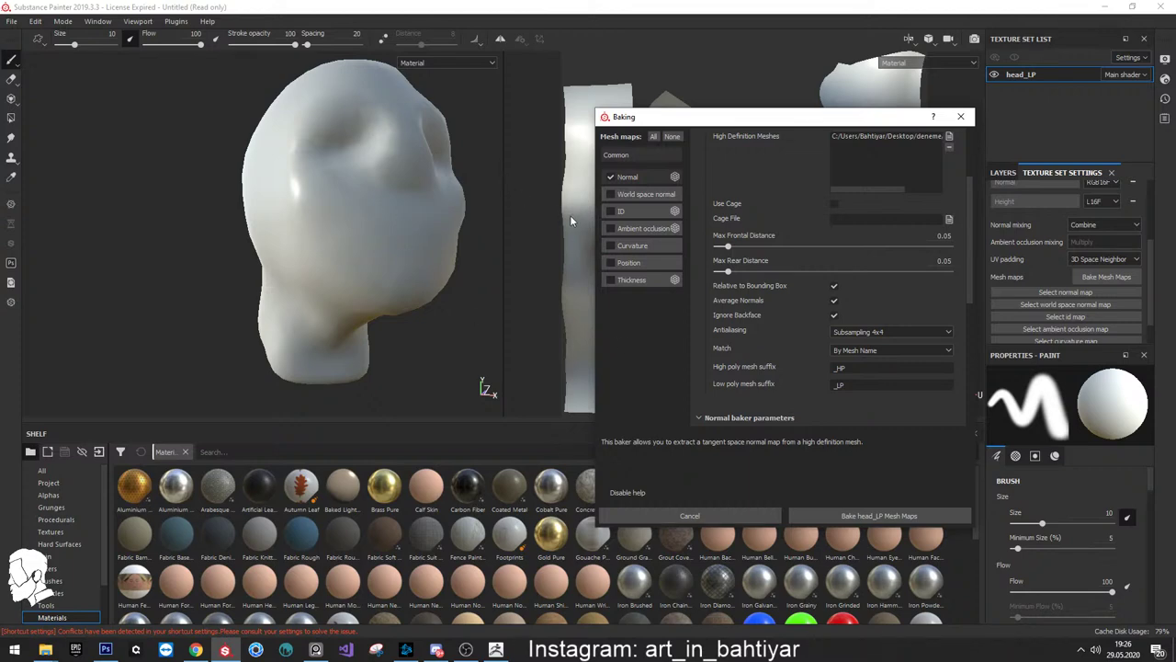
left_click(859, 332)
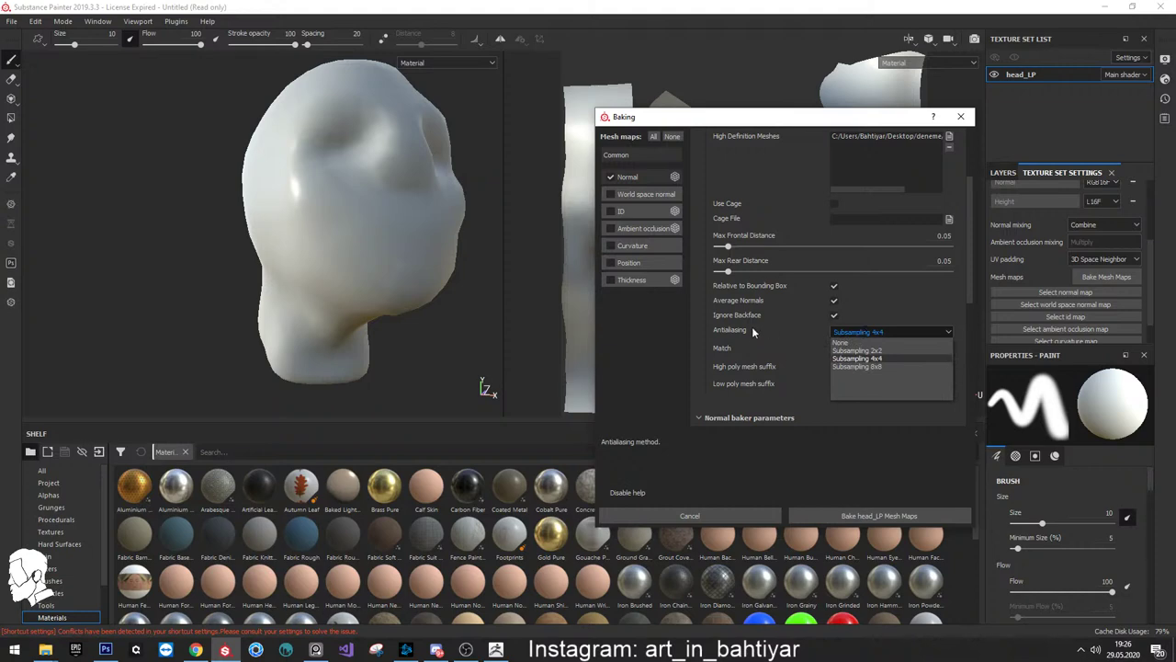
left_click(799, 343)
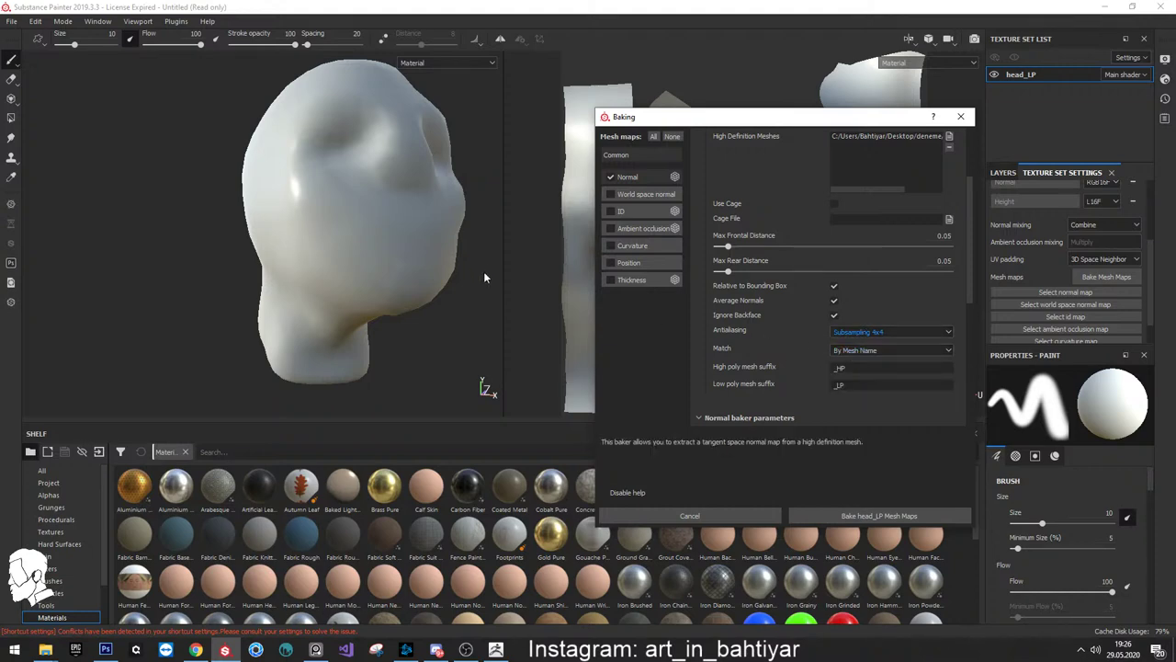
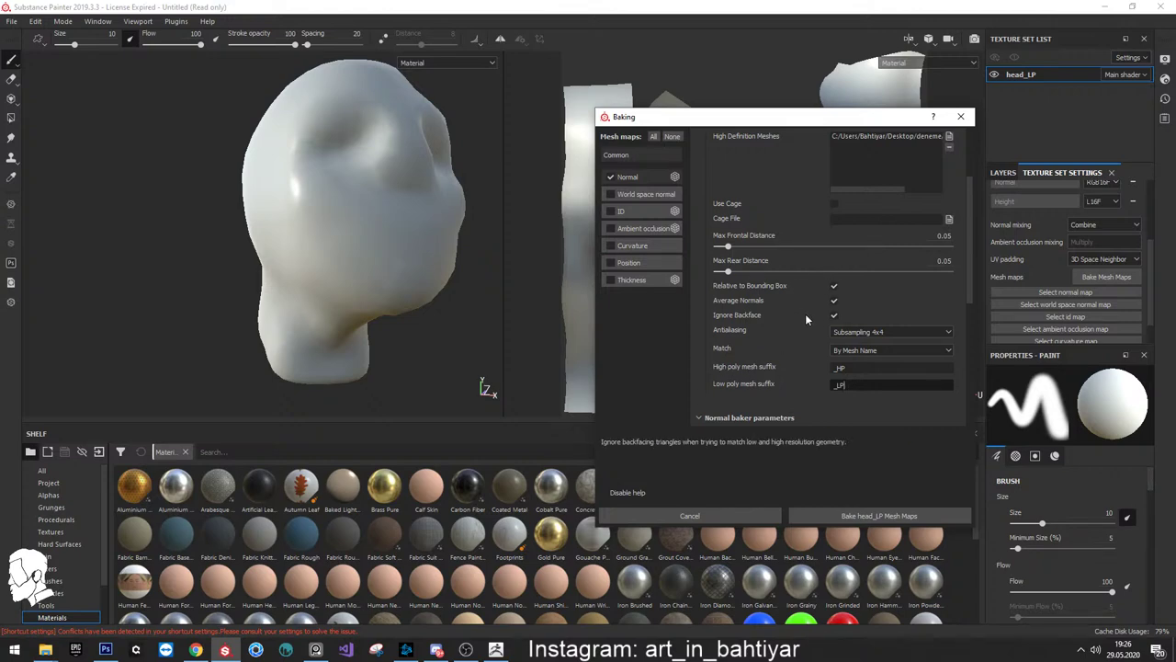
Bake head_LP's normal map and dismiss the finished message
scroll(751, 365, "down", 3)
left_click(813, 514)
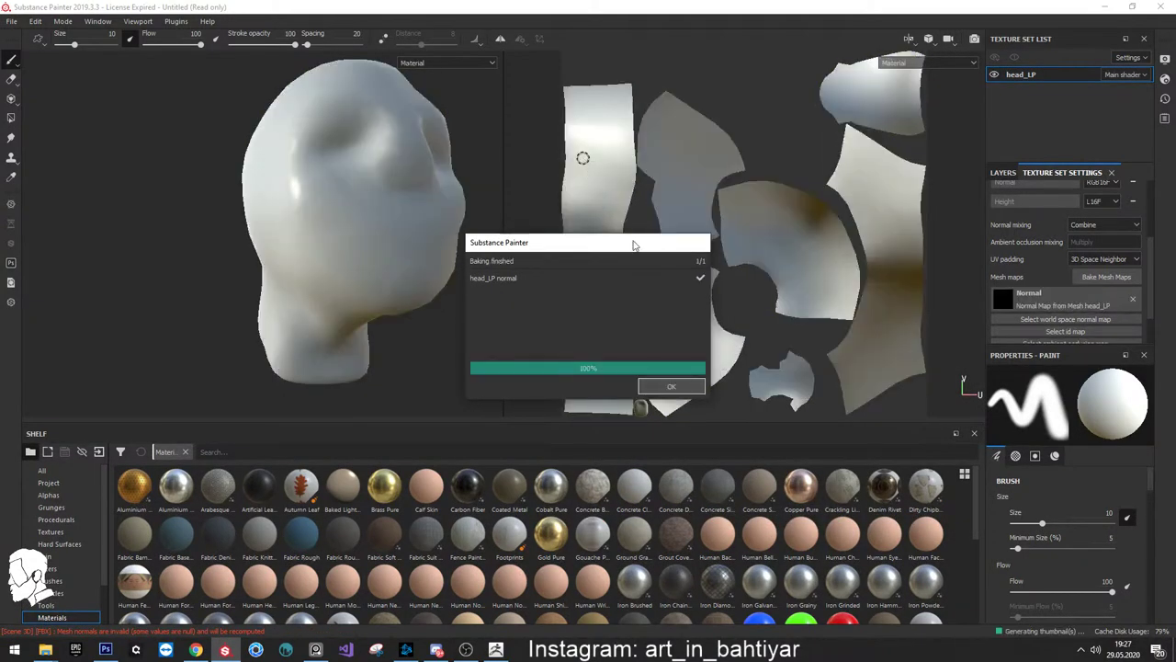
left_click(680, 392)
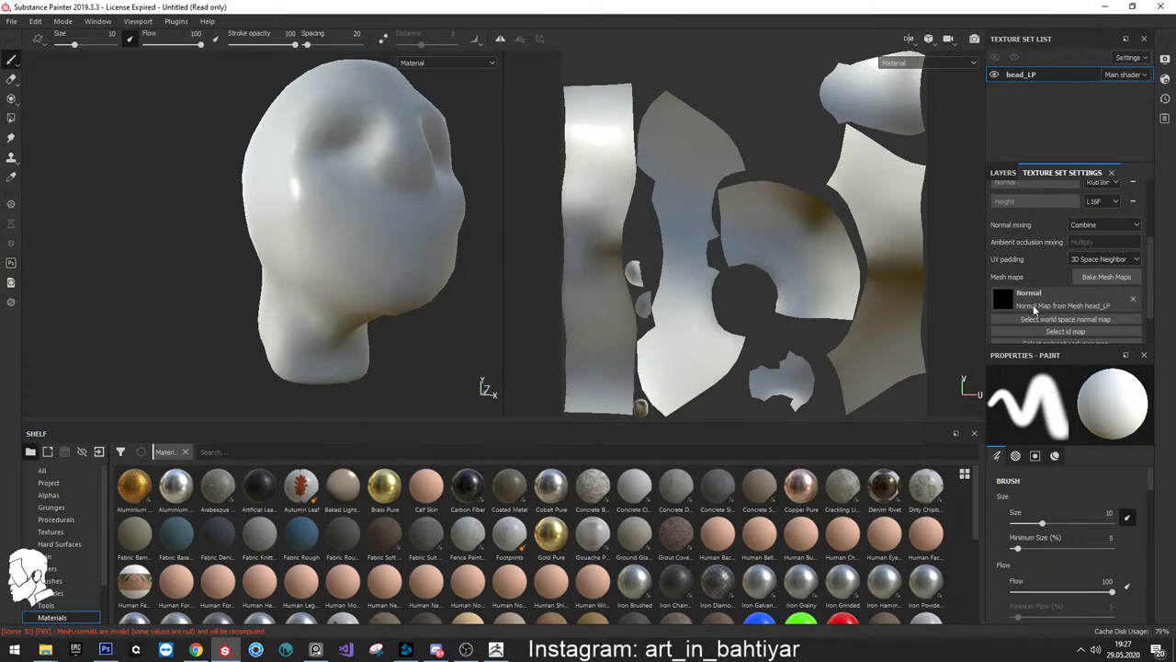
Reopen the bake settings to check the high-definition mesh path, then close them without baking
left_click(1110, 276)
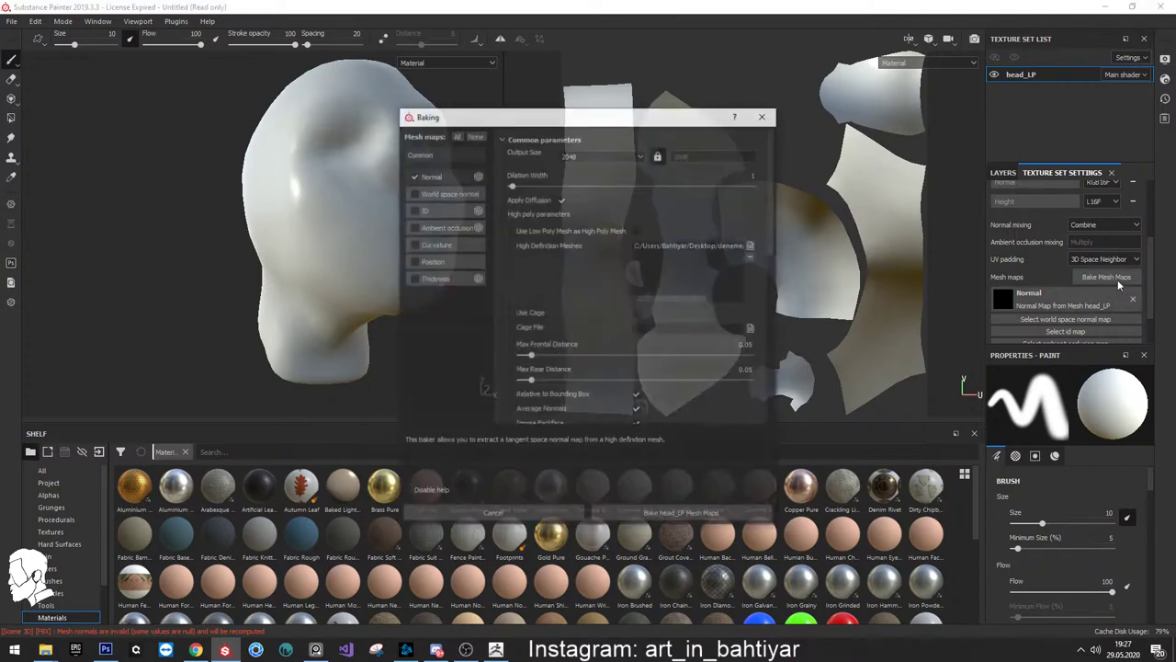
scroll(579, 280, "down", 4)
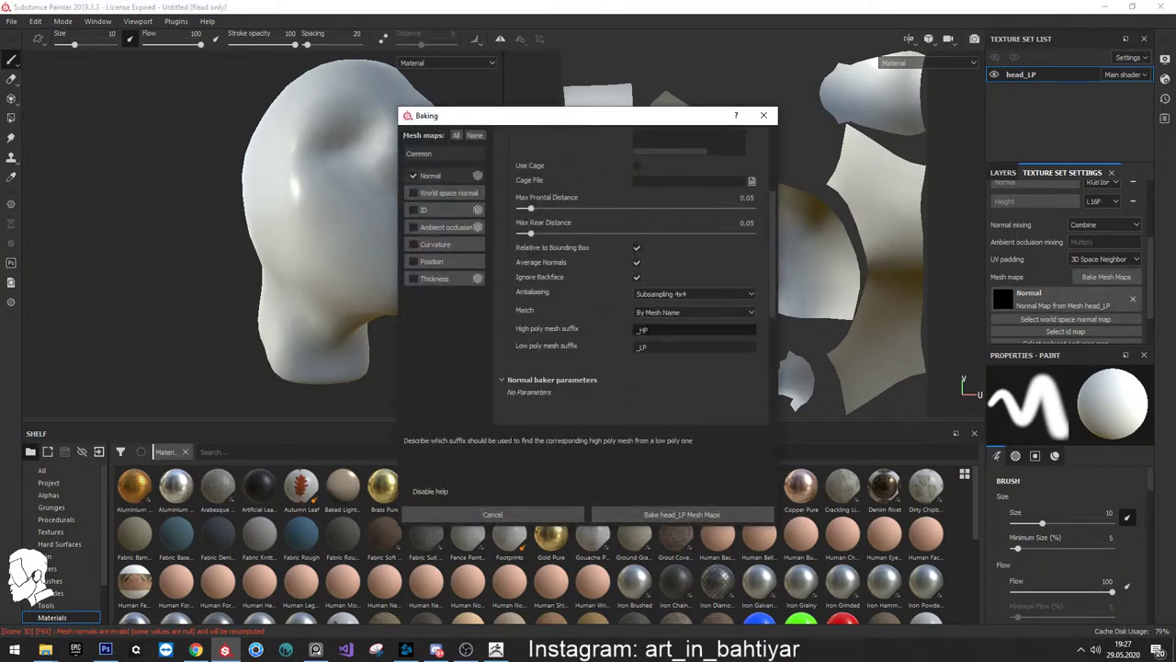
scroll(570, 316, "up", 3)
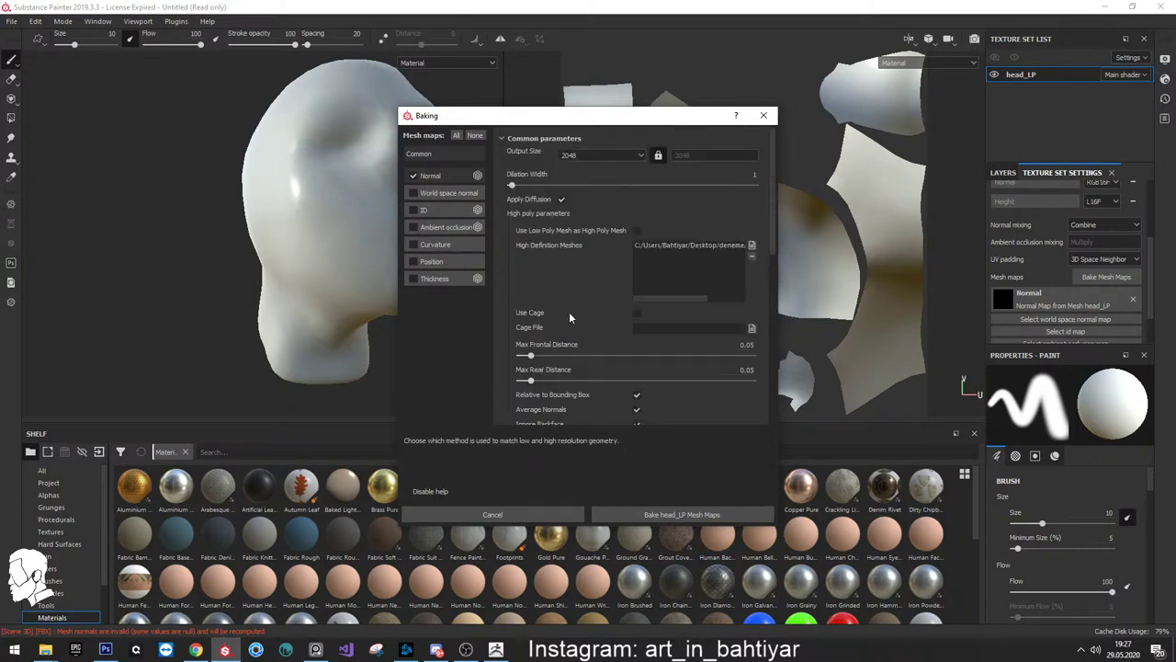
left_click(703, 248)
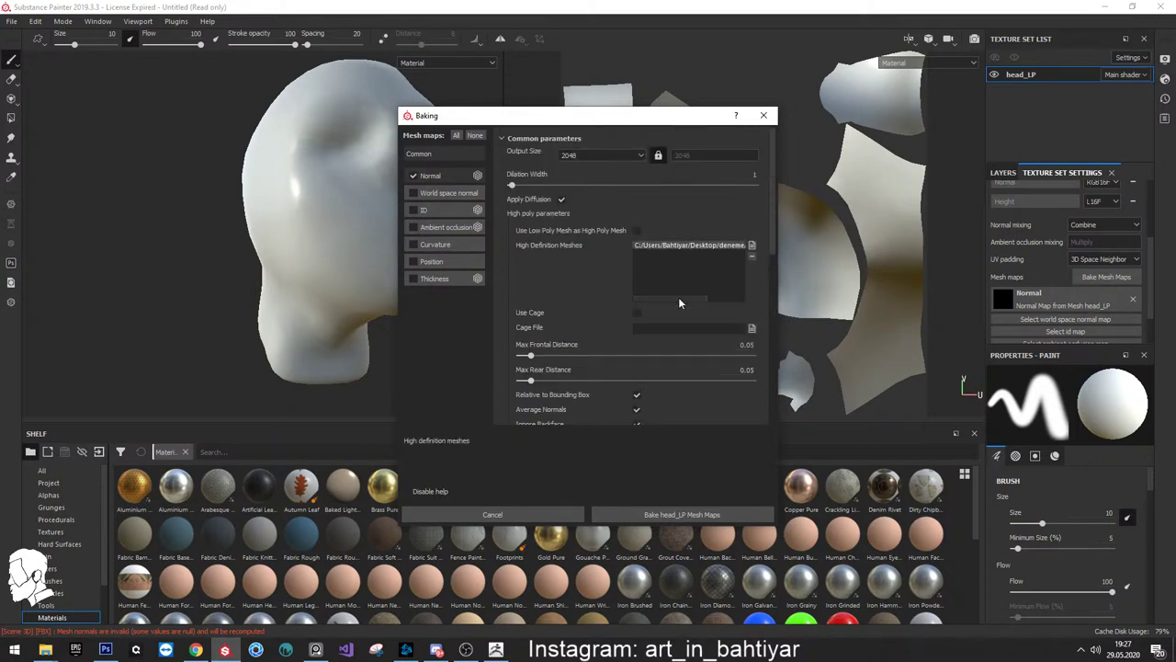
left_click_drag(680, 300, 740, 300)
left_click(762, 115)
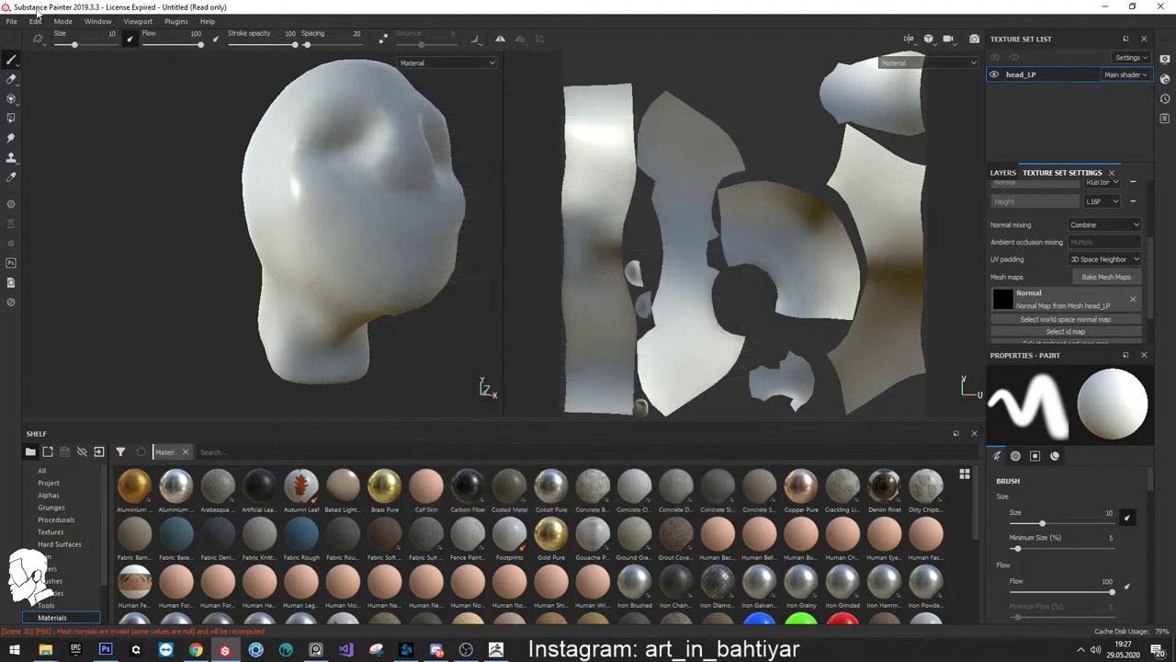
Look through the preferences, then delete the baked Normal mesh map and reopen Bake Mesh Maps
left_click(35, 20)
left_click(66, 90)
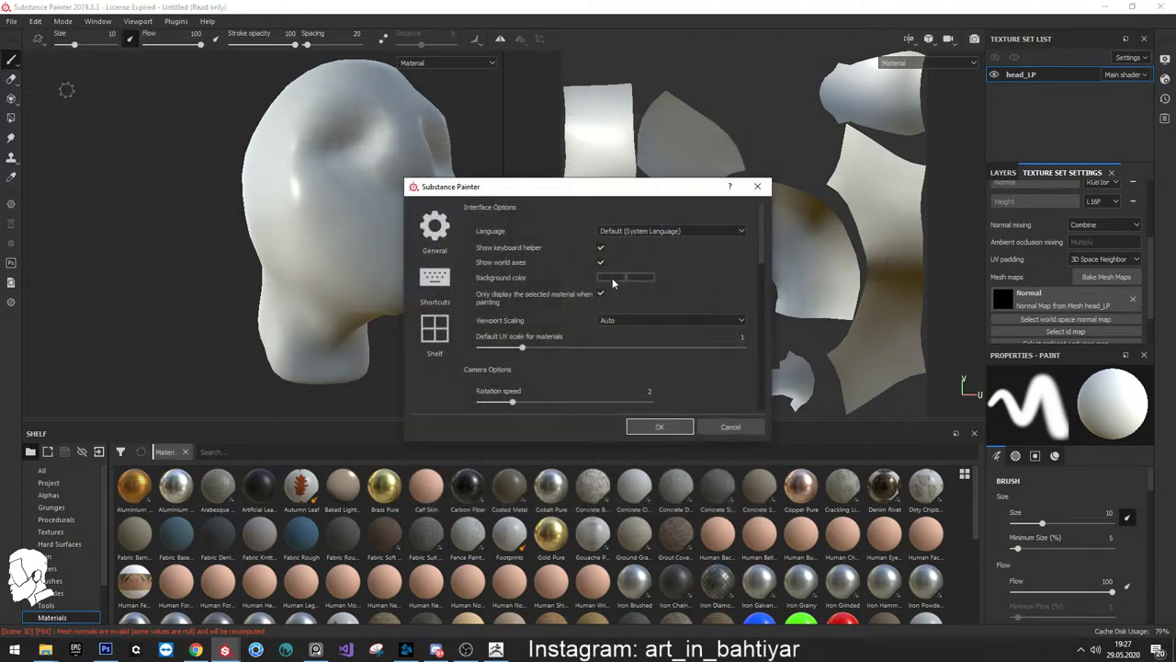
scroll(614, 285, "down", 5)
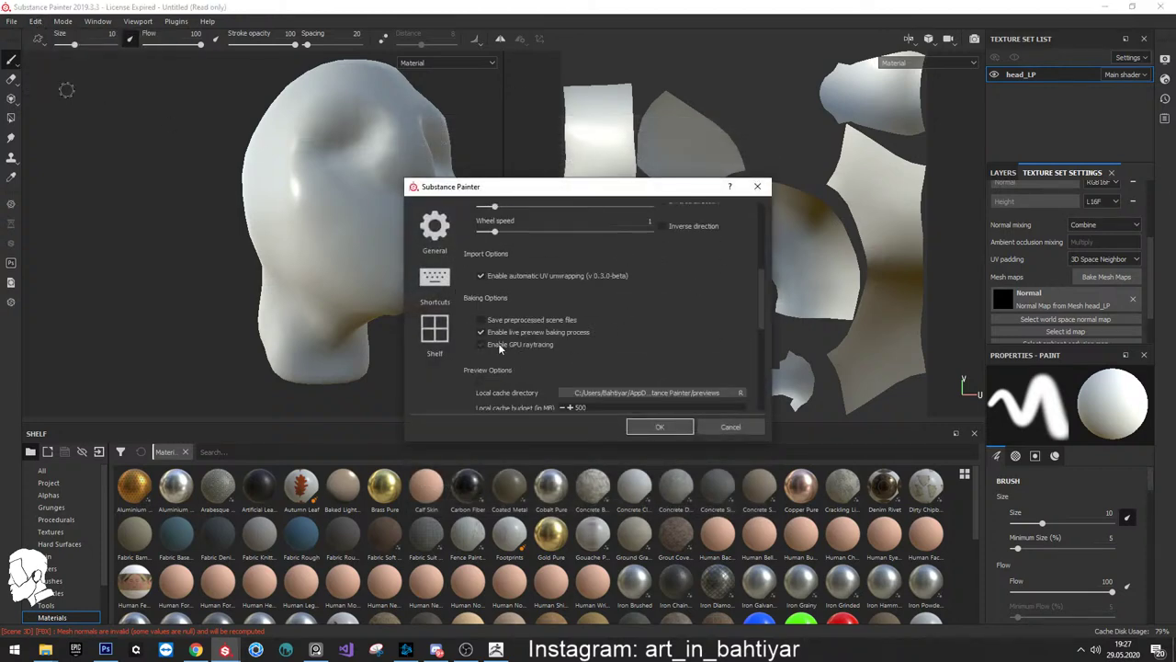
left_click(630, 430)
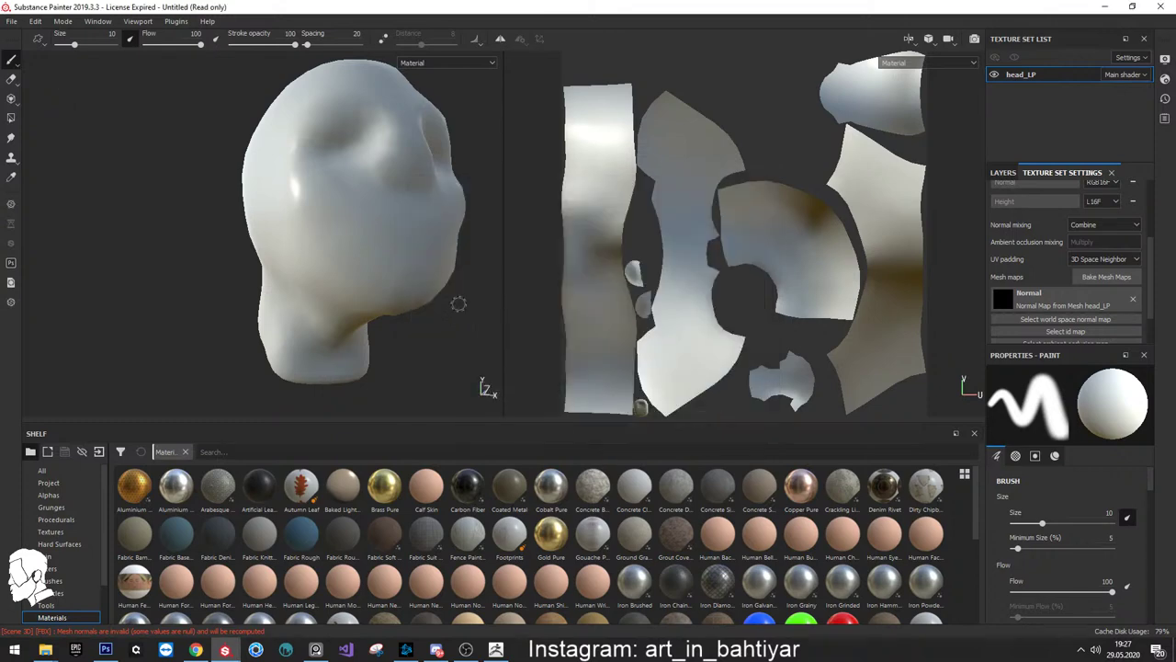
left_click(1132, 299)
left_click(1106, 276)
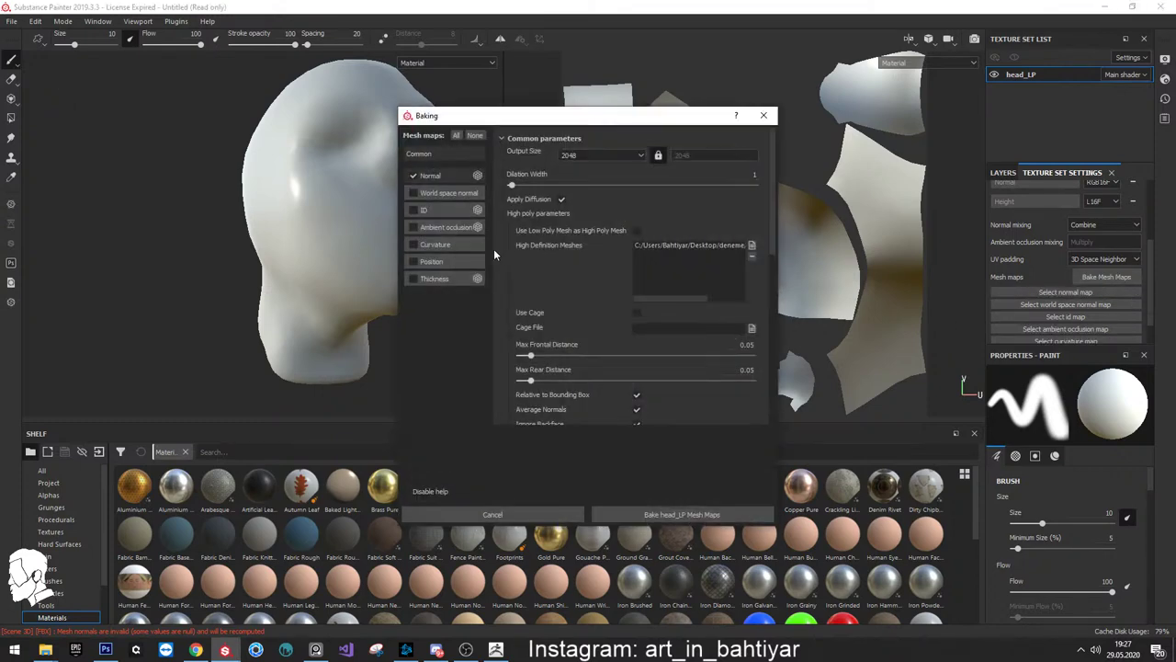
mouse_move(406, 649)
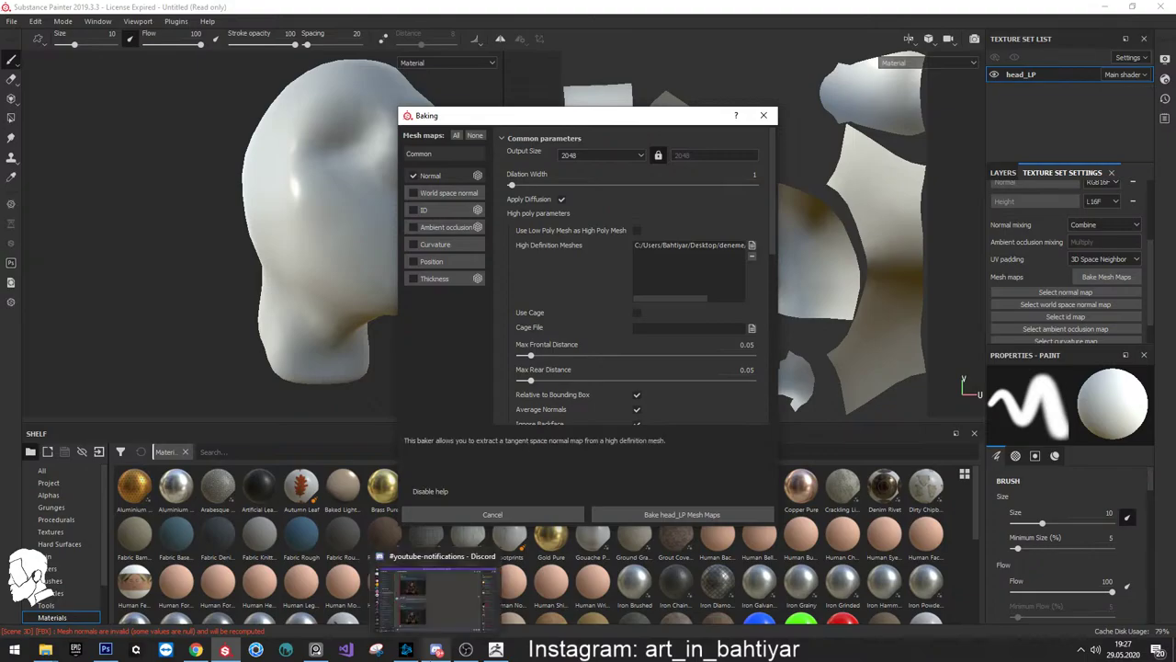
Save the head_HP subtool from ZBrush as an OBJ file in the deneme/FBX folder
left_click(496, 650)
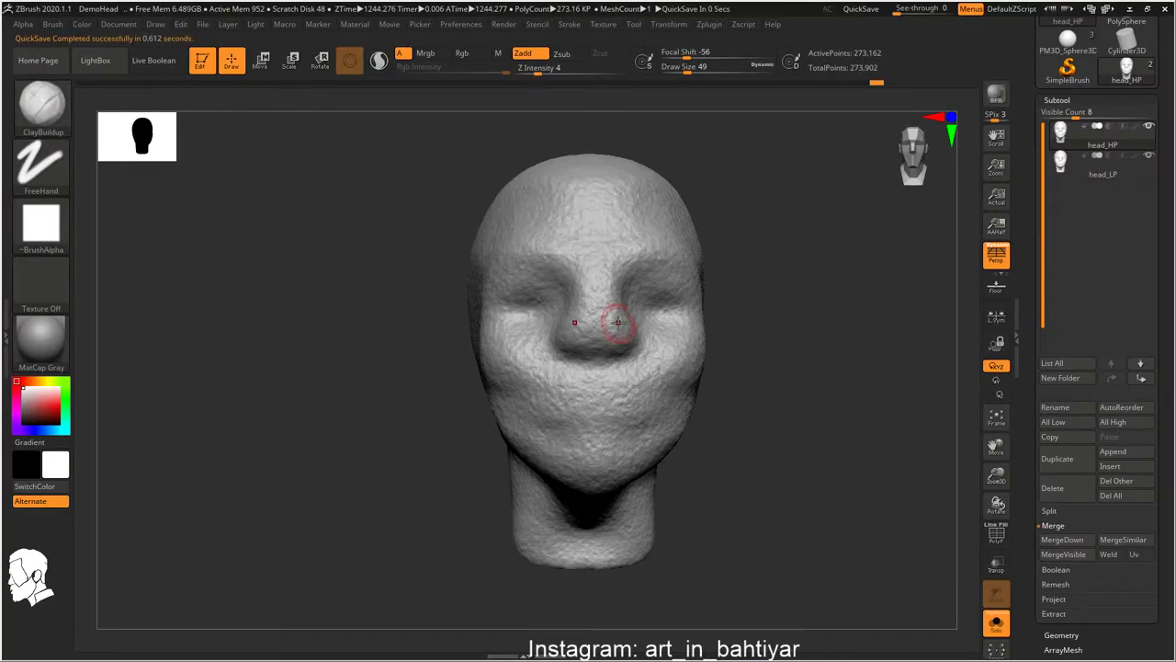
right_click_drag(617, 276, 588, 322, "alt")
left_click_drag(1026, 46, 1026, 229)
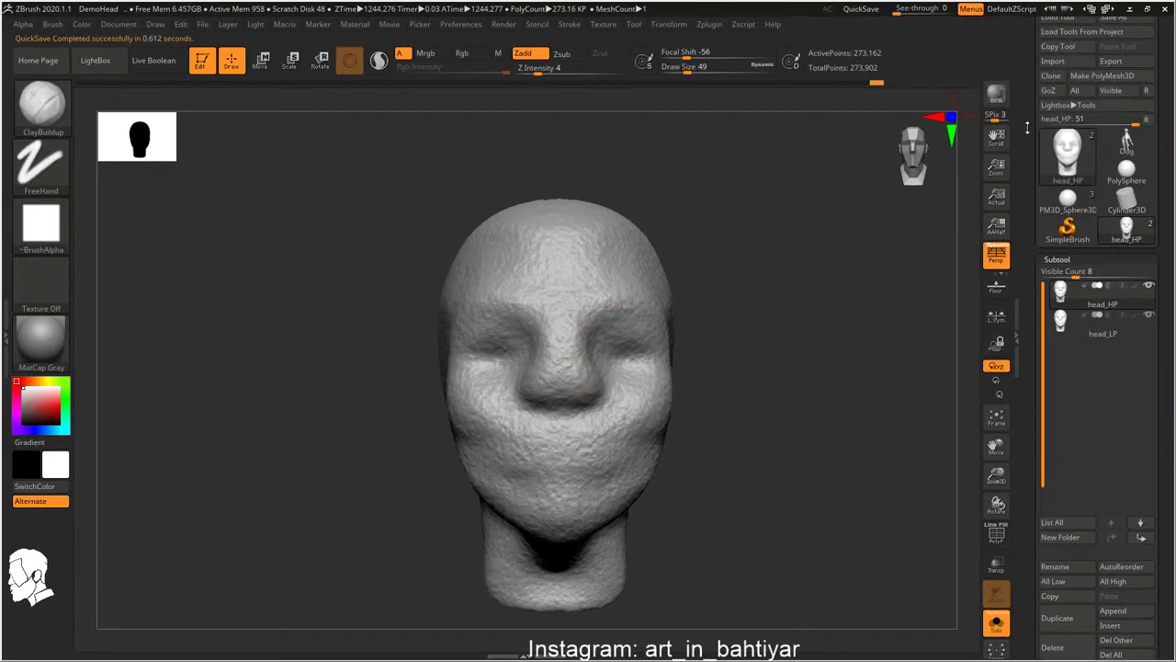
left_click(1111, 87)
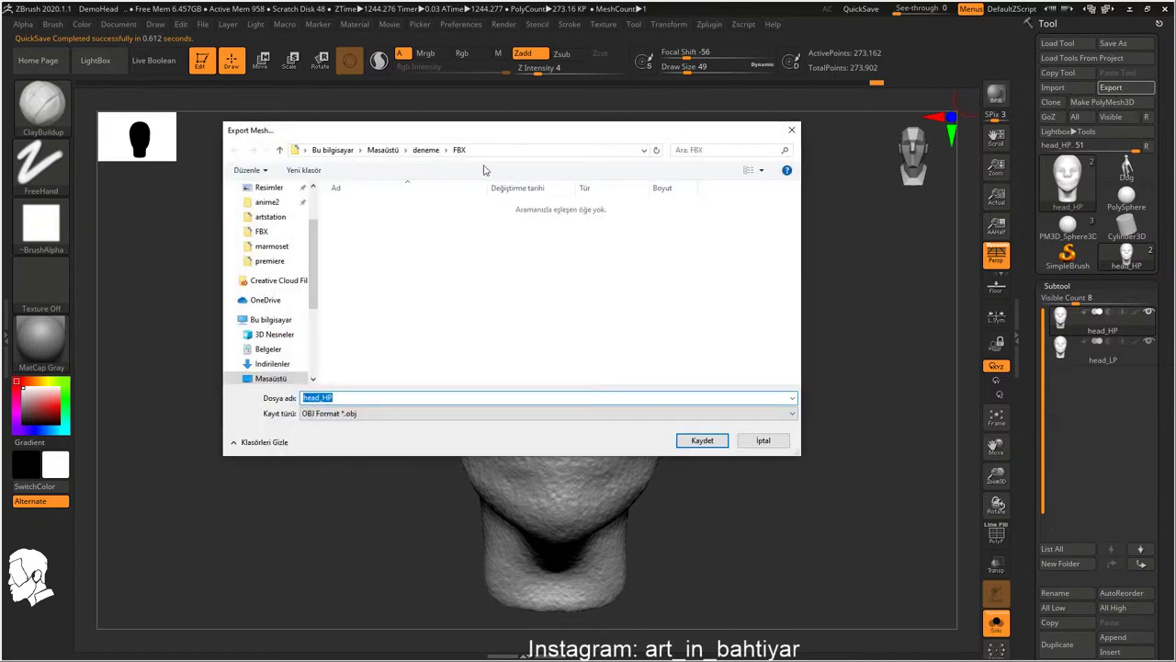
left_click(695, 448)
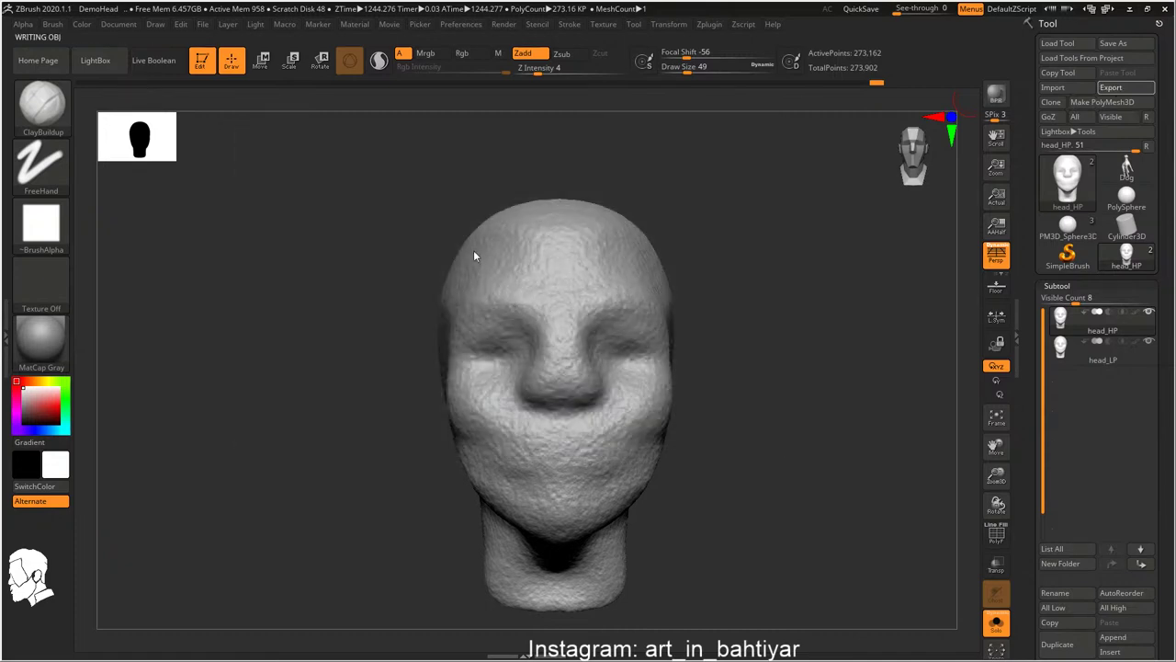
key("alt+Tab")
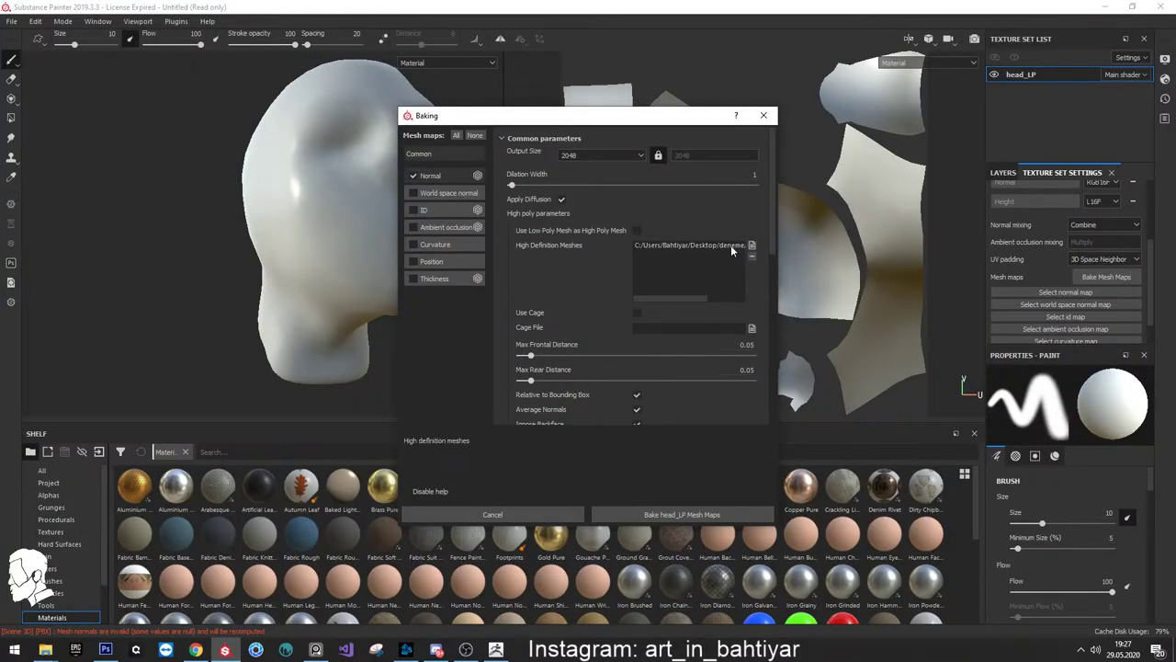
Replace the high-definition mesh with head_HP.OBJ and rebake the normal map
left_click(731, 244)
left_click(752, 256)
left_click(752, 245)
double_click(162, 99)
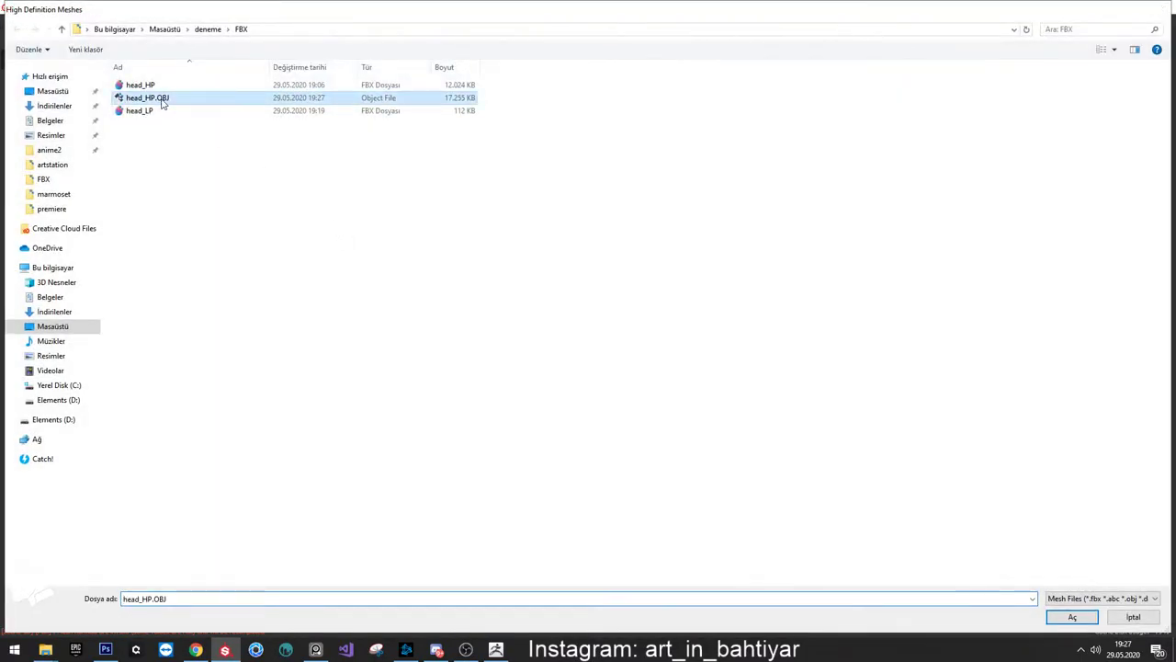
scroll(634, 395, "down", 5)
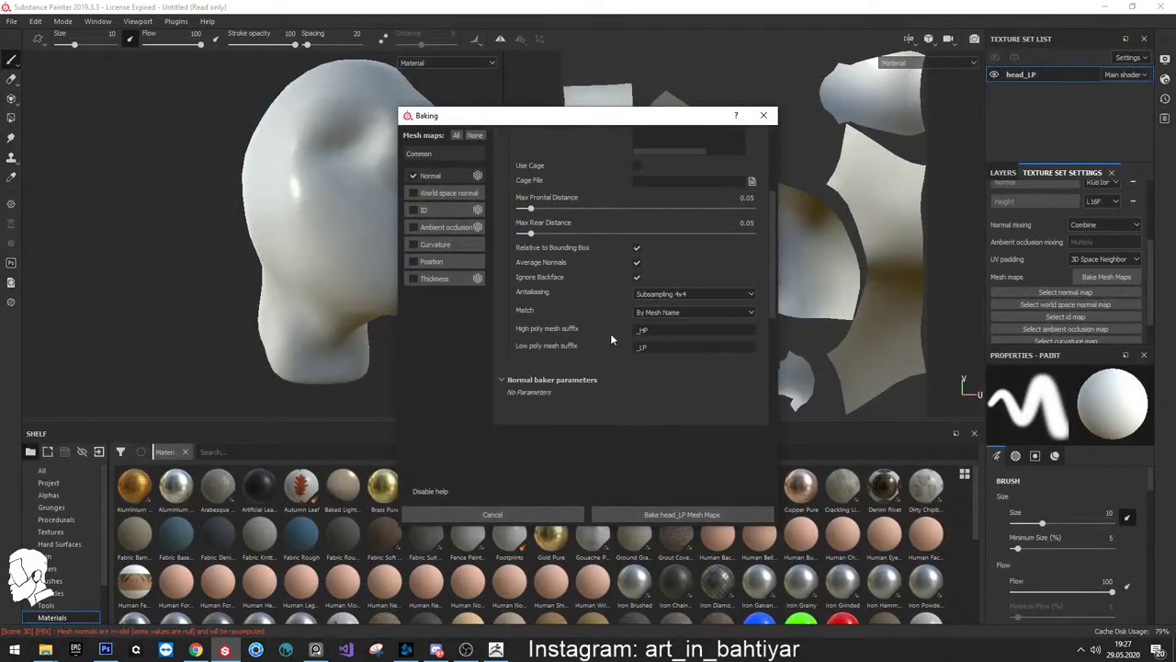
left_click(662, 511)
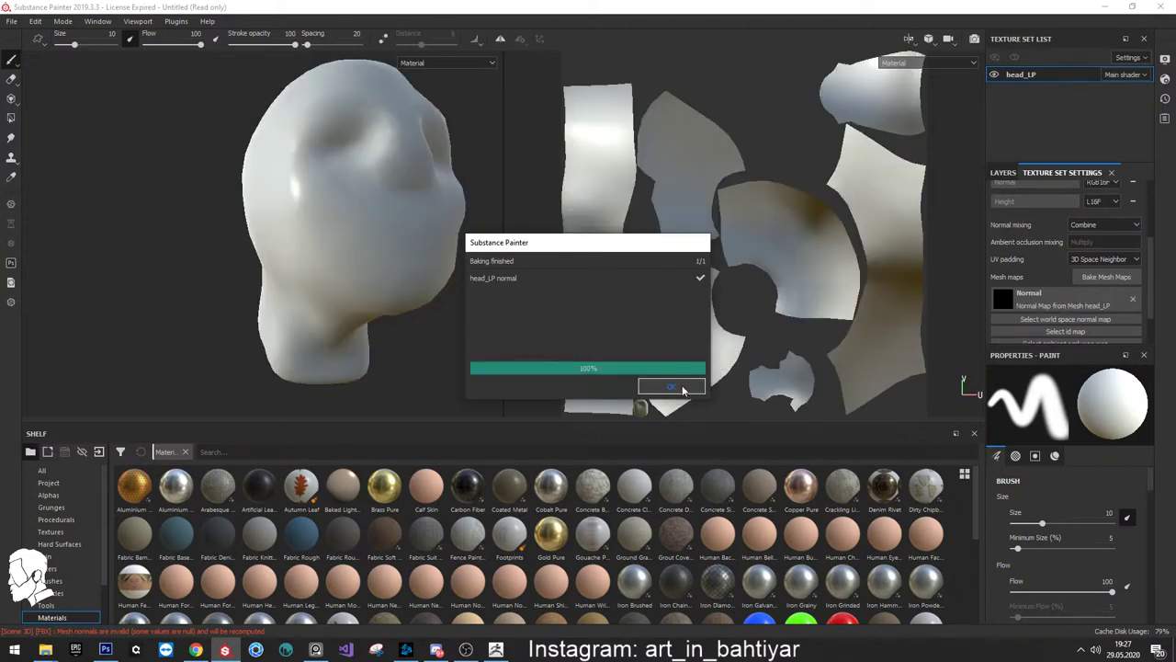
left_click(683, 387)
Reopen the bake settings and set Match to By Mesh Name
left_click(1106, 276)
scroll(634, 276, "down", 2)
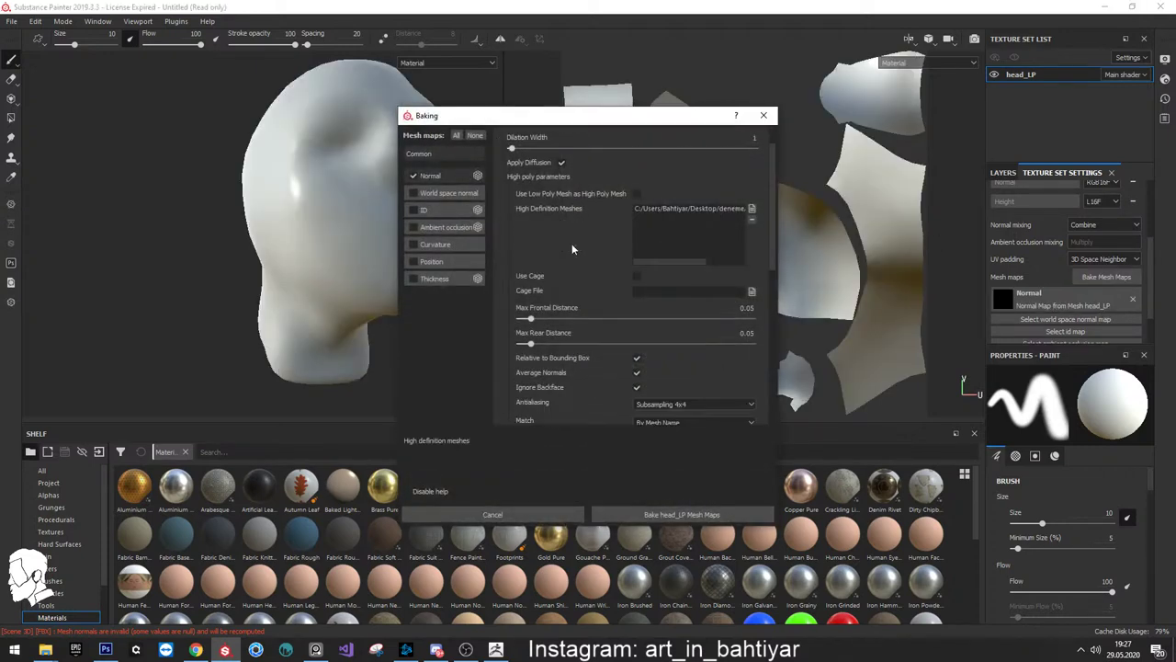
left_click(432, 176)
scroll(634, 275, "up", 3)
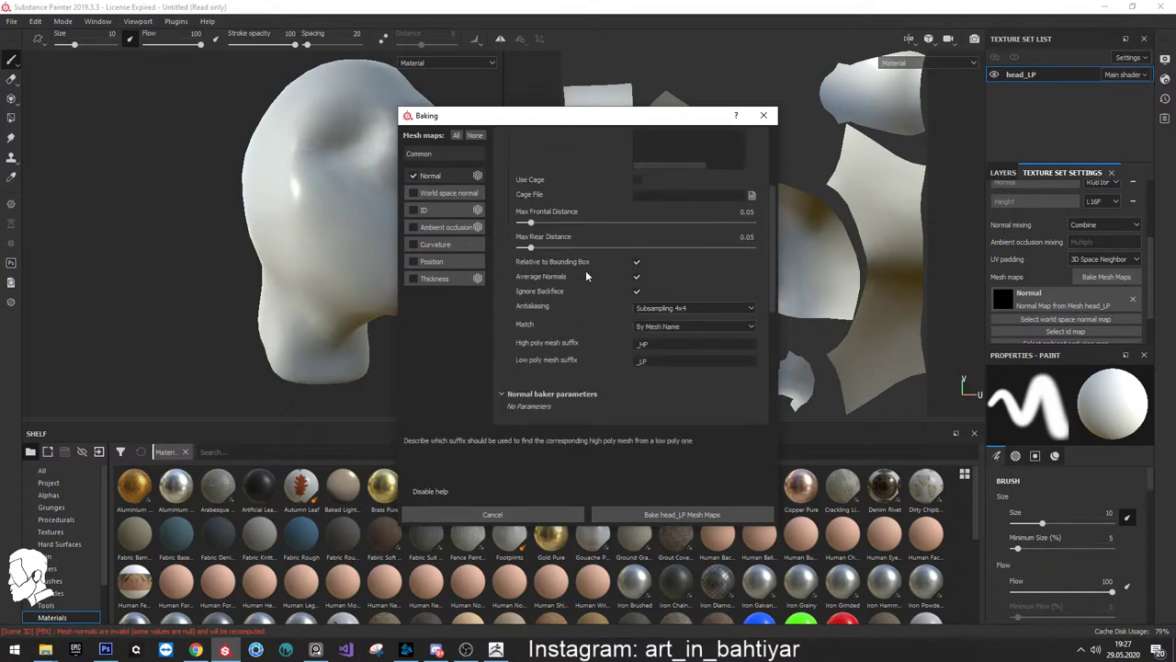
left_click(660, 329)
left_click(660, 329)
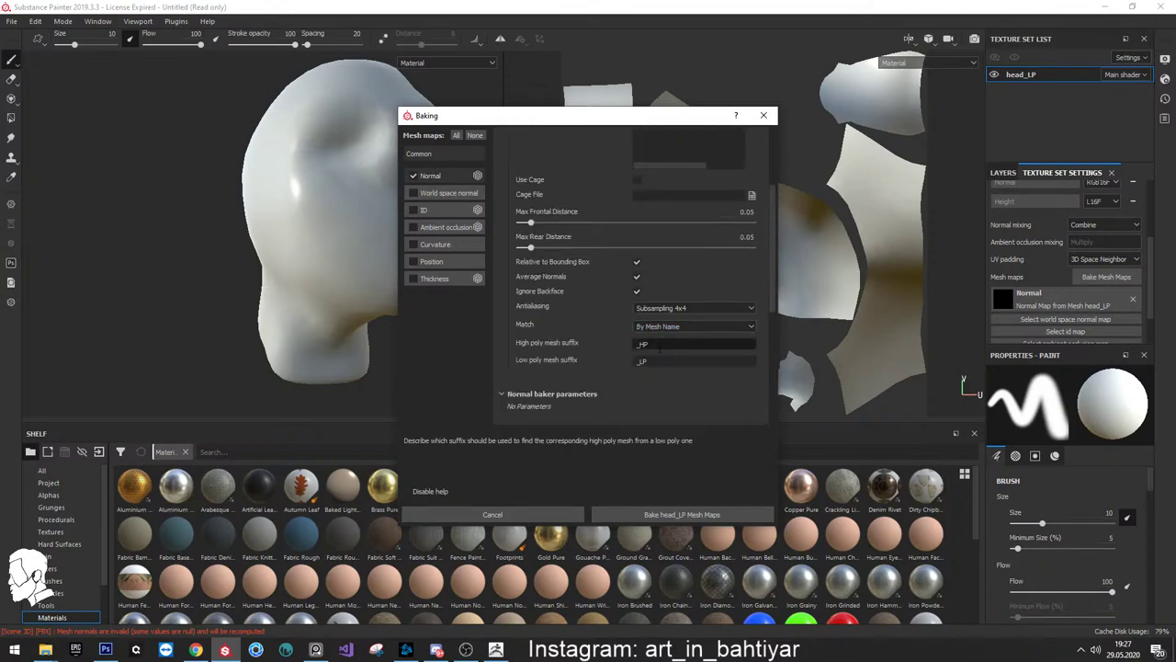
In ZBrush, toggle between the head_LP and head_HP subtools to compare them
key("alt+Tab")
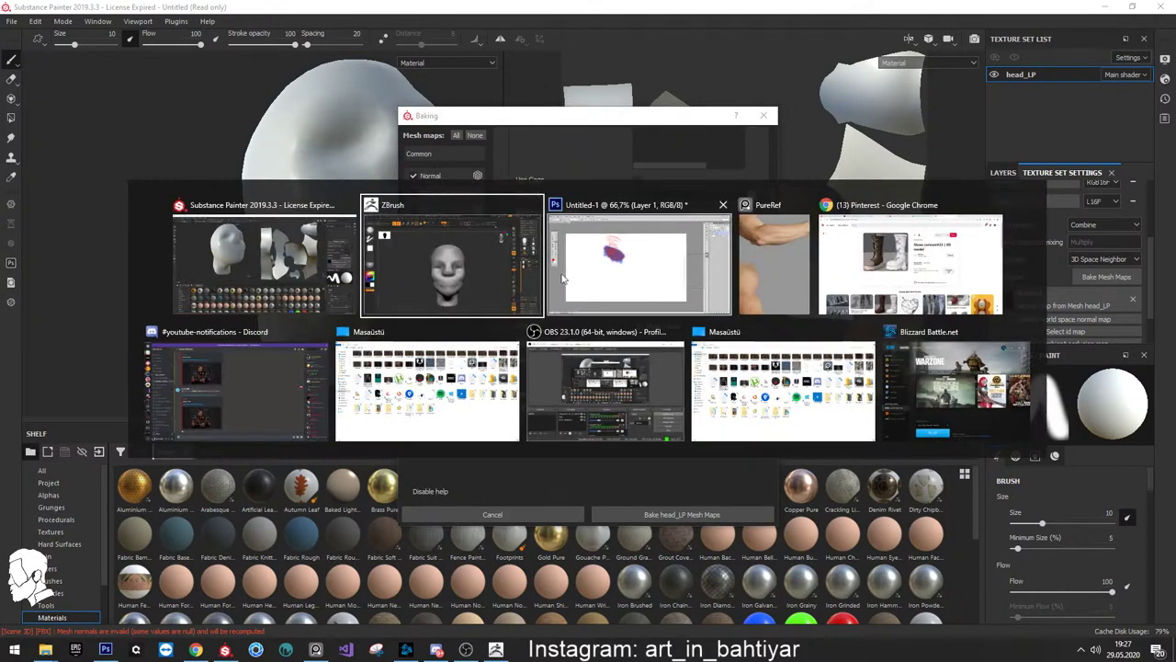
left_click(380, 294)
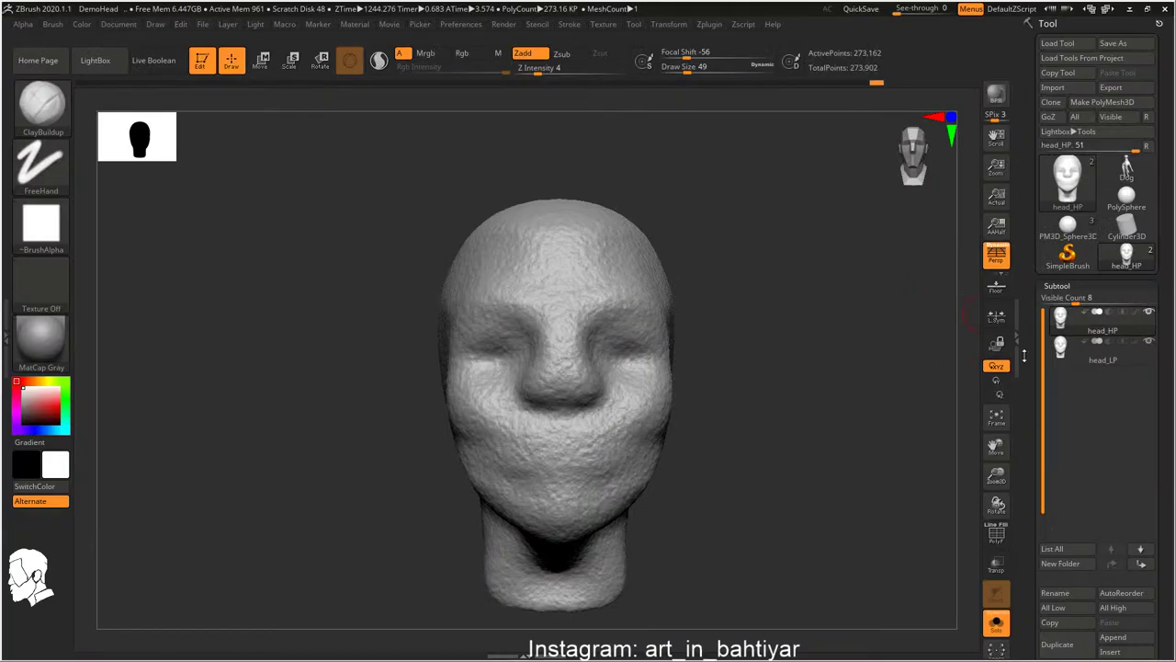
left_click(1076, 360)
mouse_move(1103, 353)
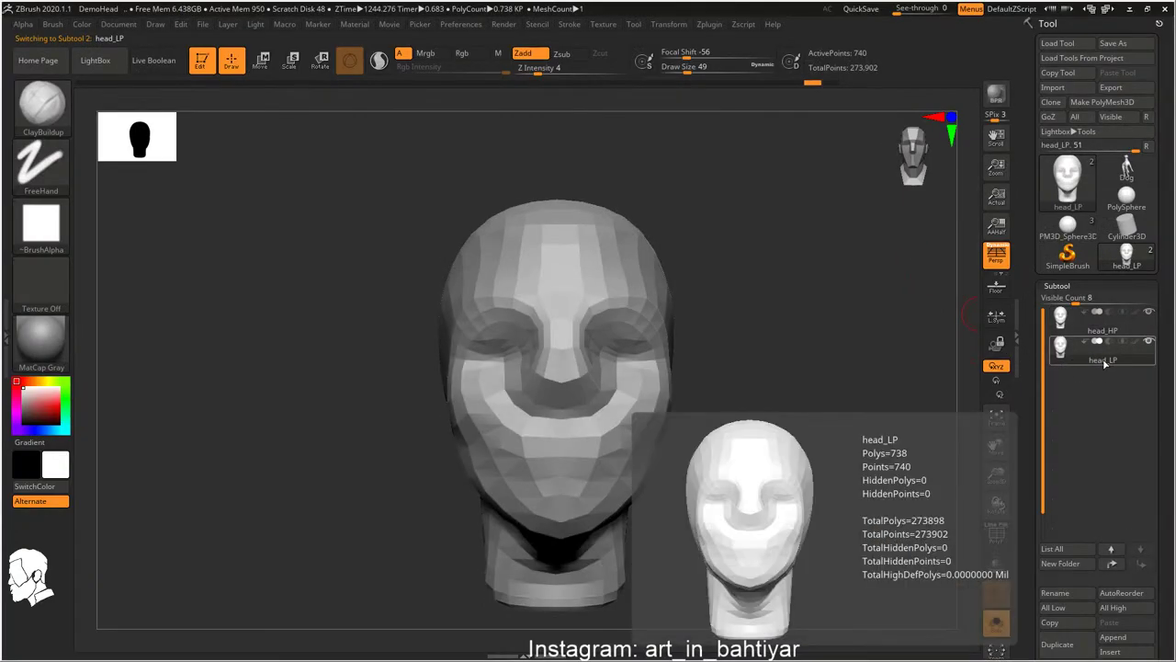
left_click(1098, 332)
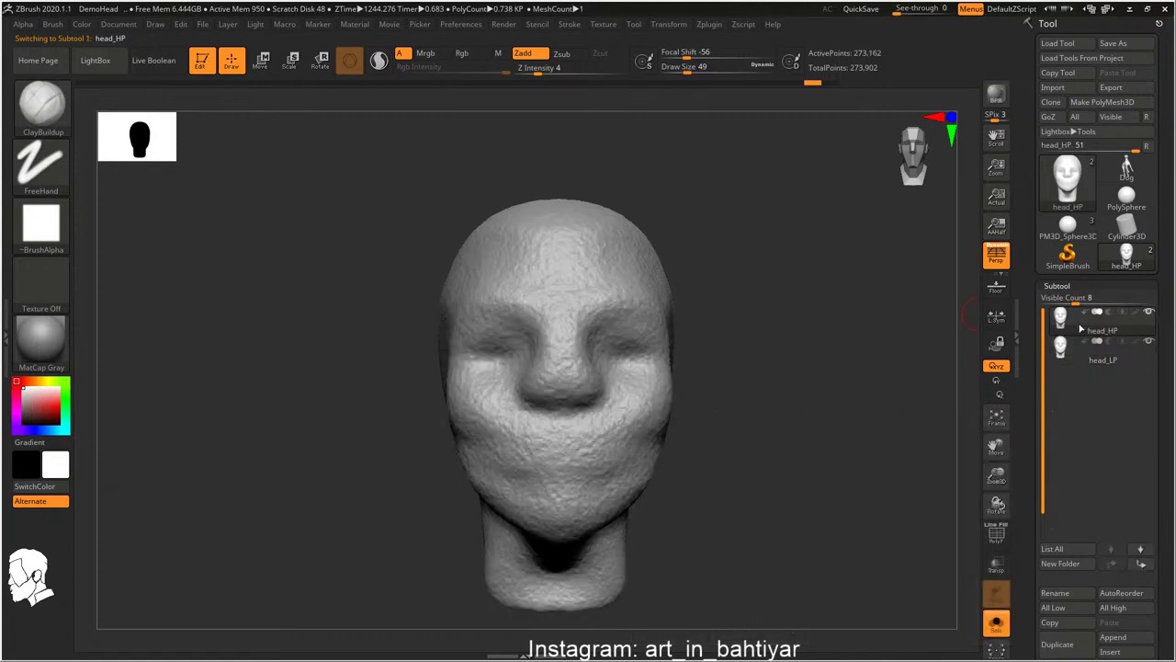
left_click(1081, 358)
left_click(1082, 331)
left_click(1081, 358)
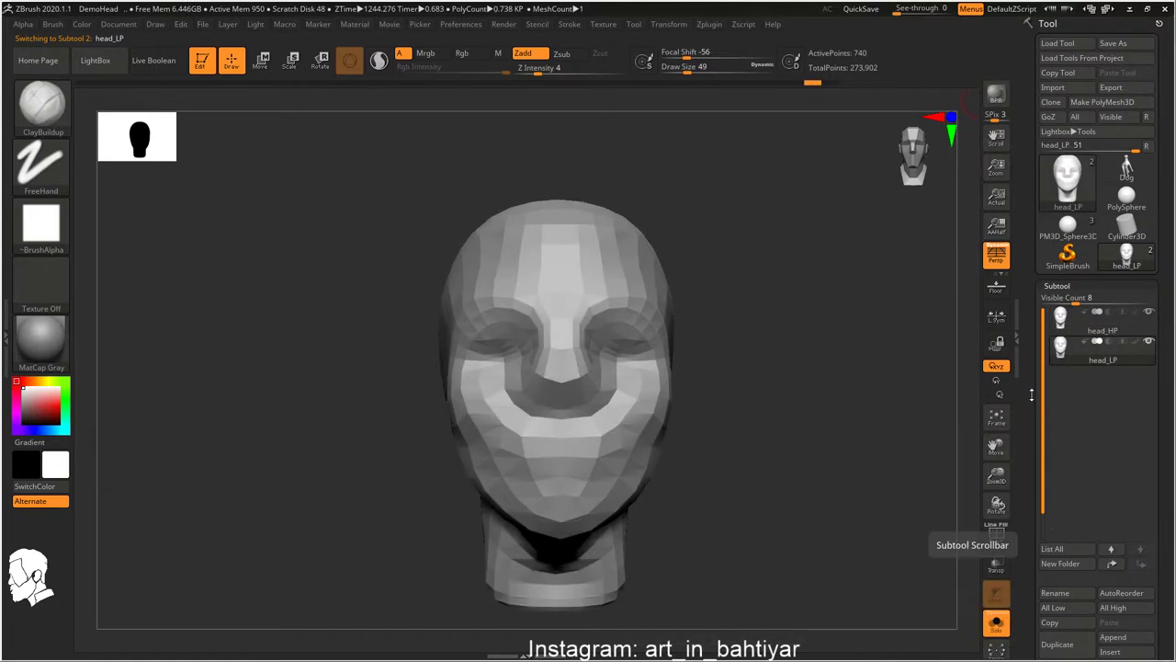
left_click_drag(1031, 395, 1029, 355)
Import the head_LP FBX and make it the active tool
left_click(1052, 46)
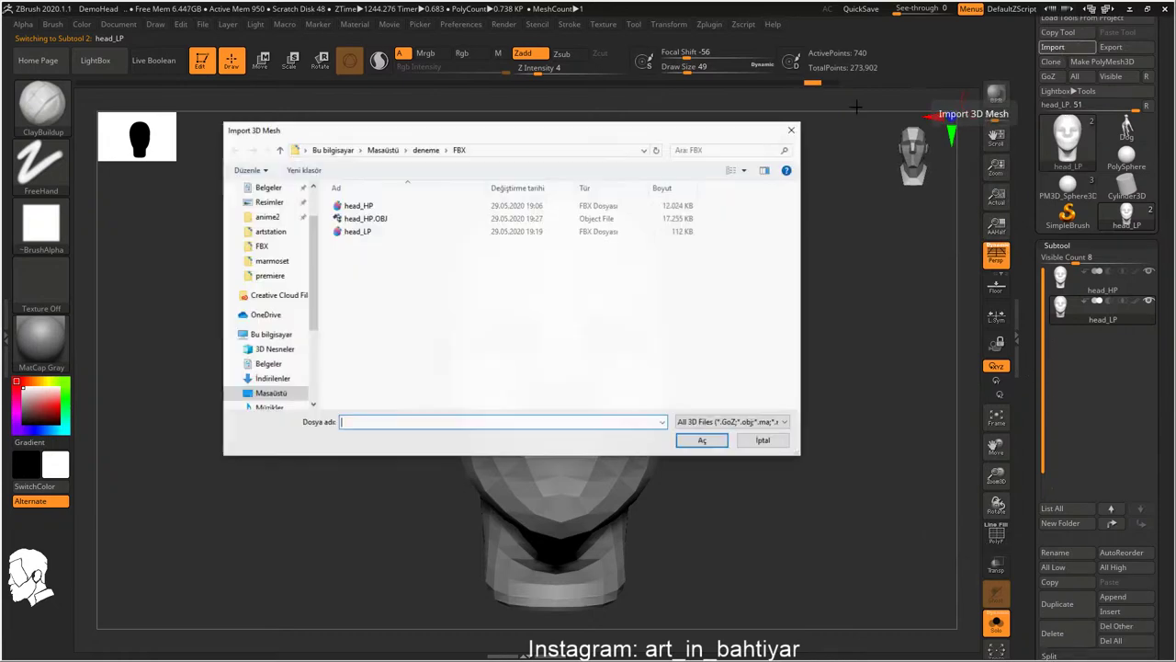
double_click(358, 231)
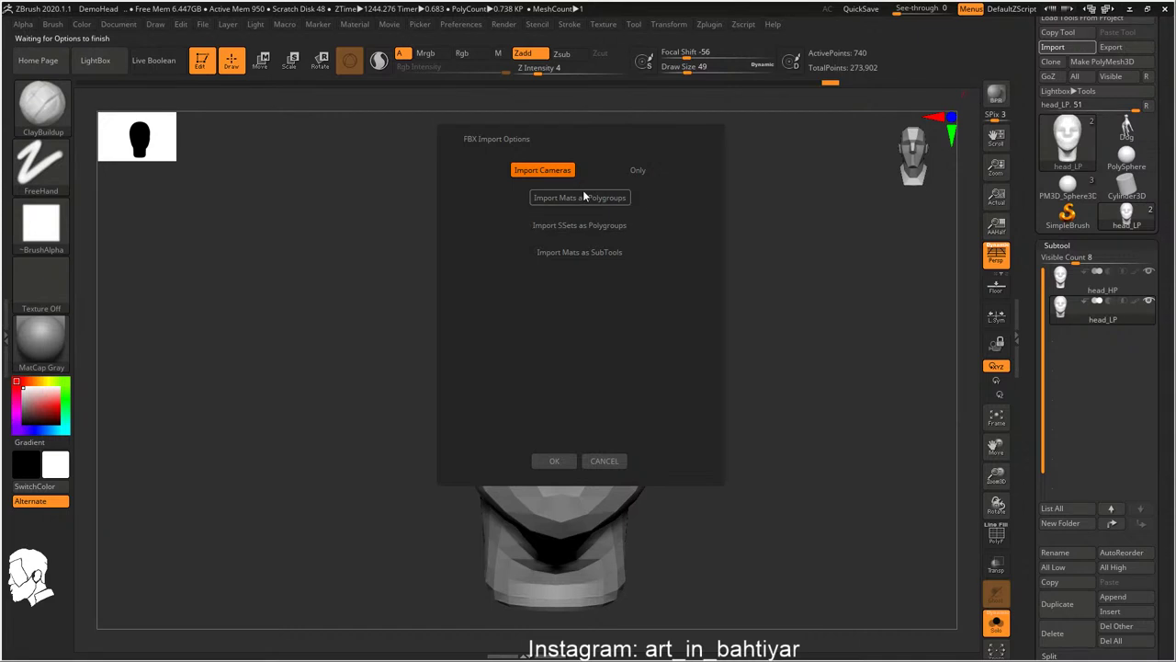
left_click(554, 460)
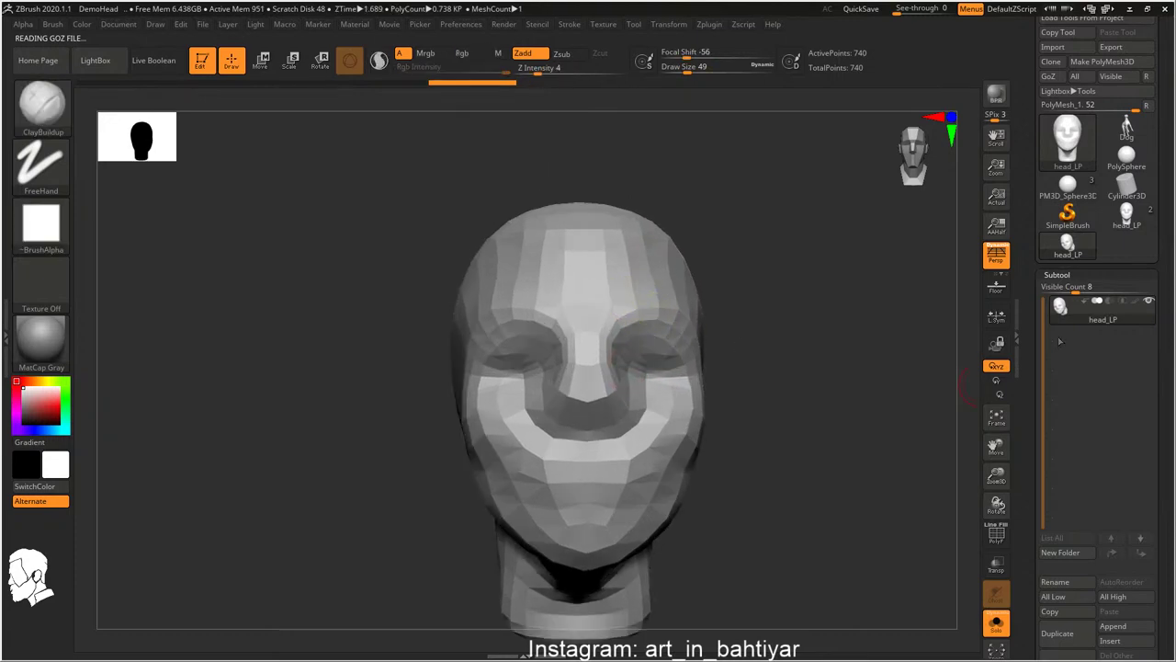
left_click(1127, 217)
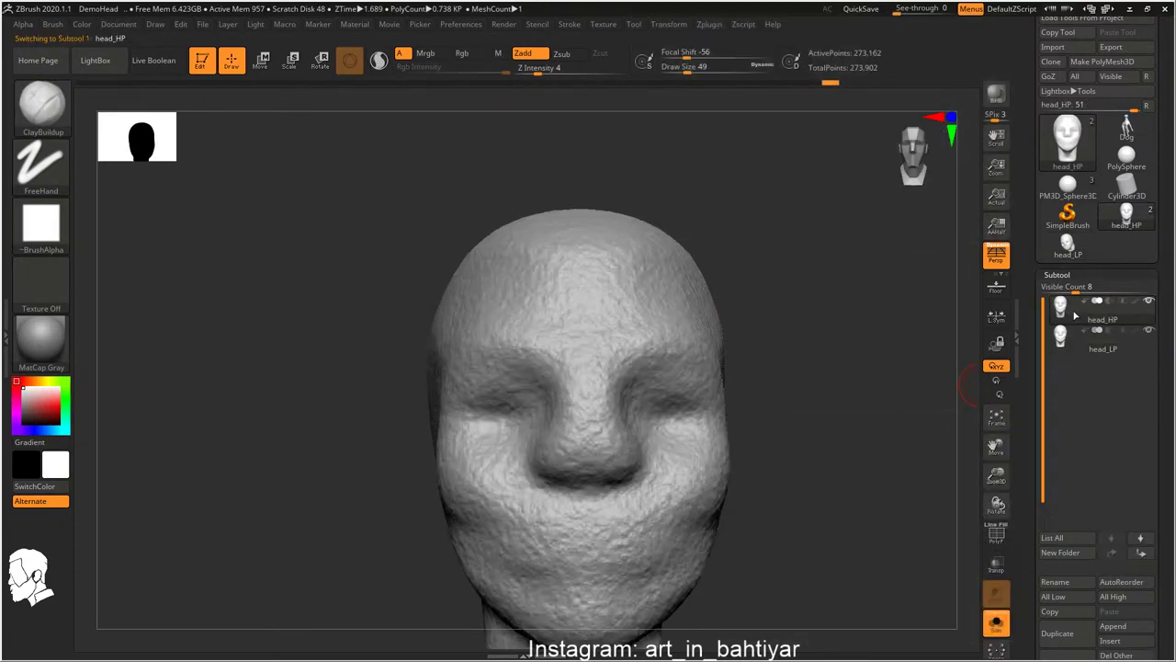
left_click(1066, 138)
Append the high-poly head as subtool head_HP1, then reselect head_LP
left_click(1111, 626)
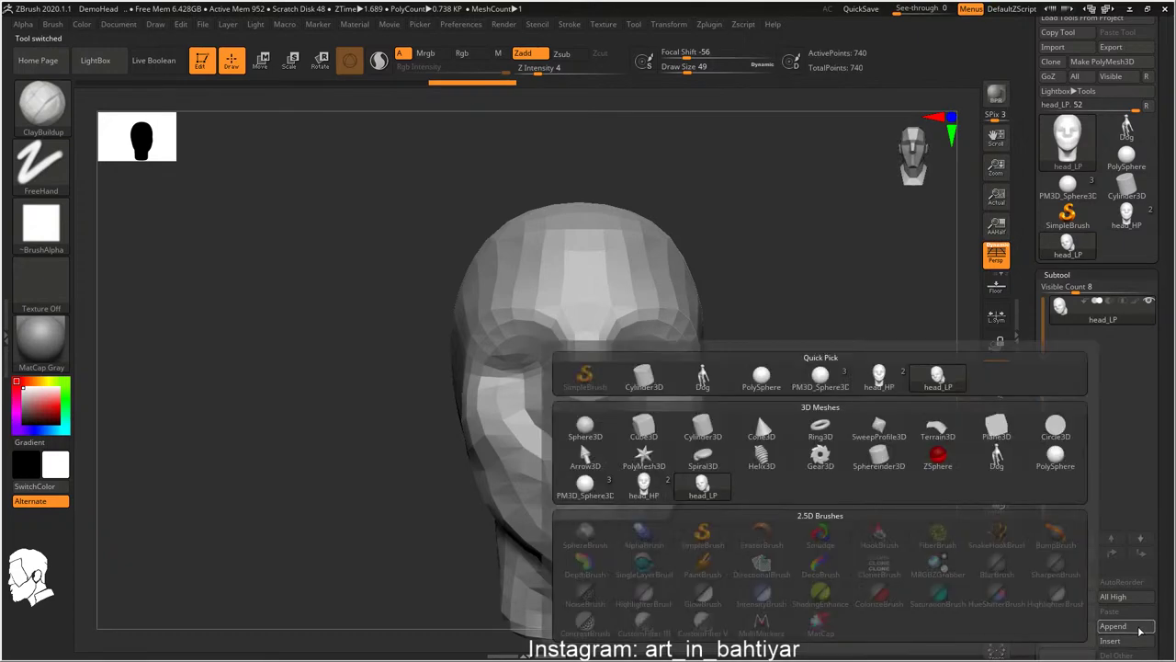
left_click(1113, 628)
left_click(874, 376)
key("f")
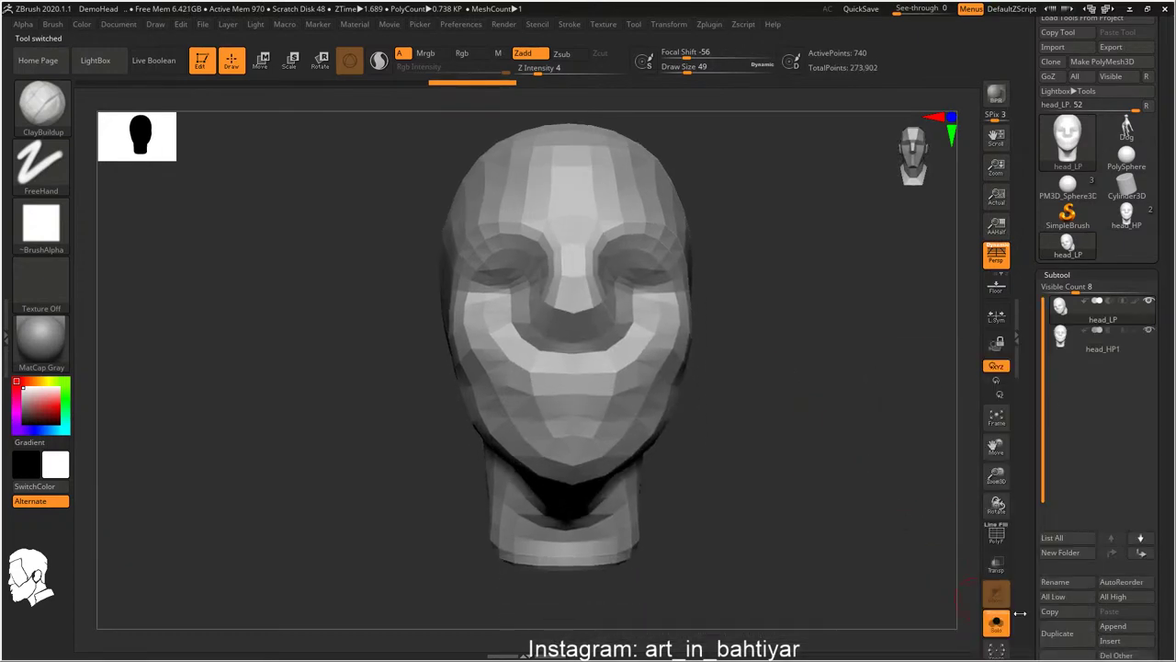
left_click(1066, 342)
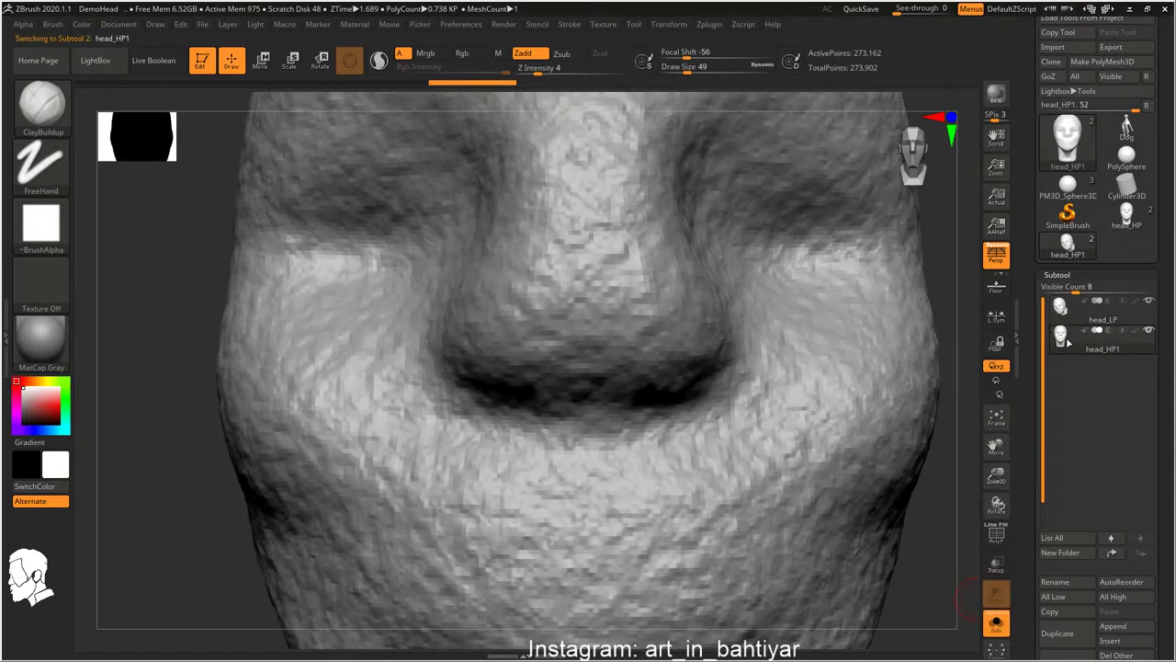
left_click(1070, 310)
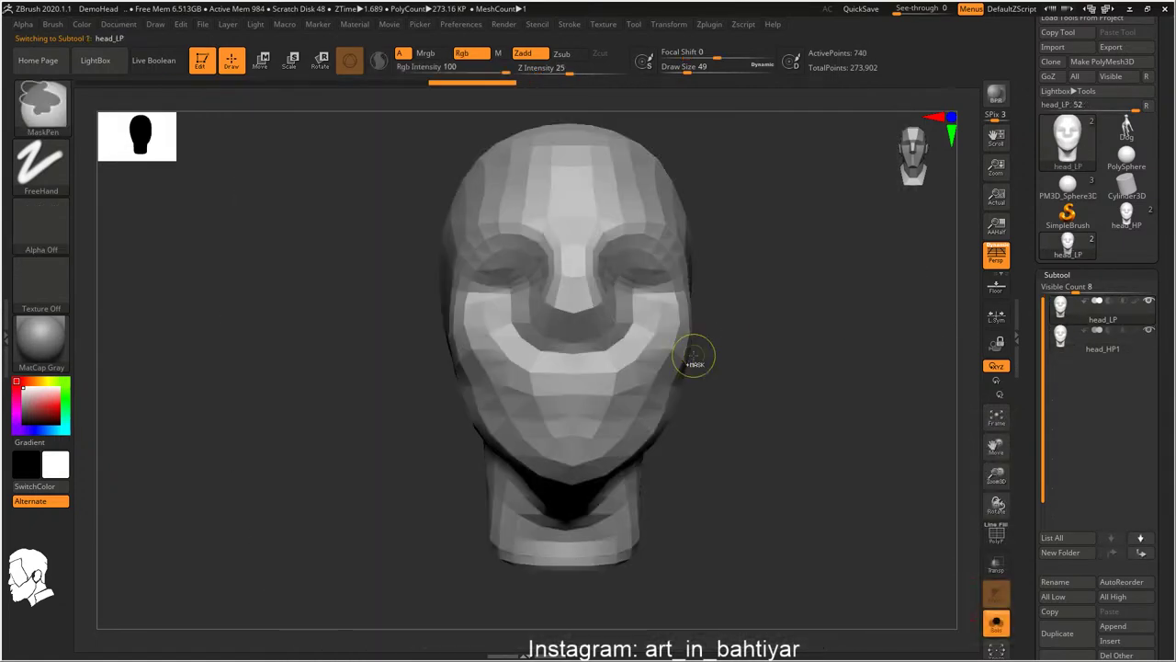
Turn off Solo and enable PolyF and transparency to see both heads overlapping
key("alt+Tab")
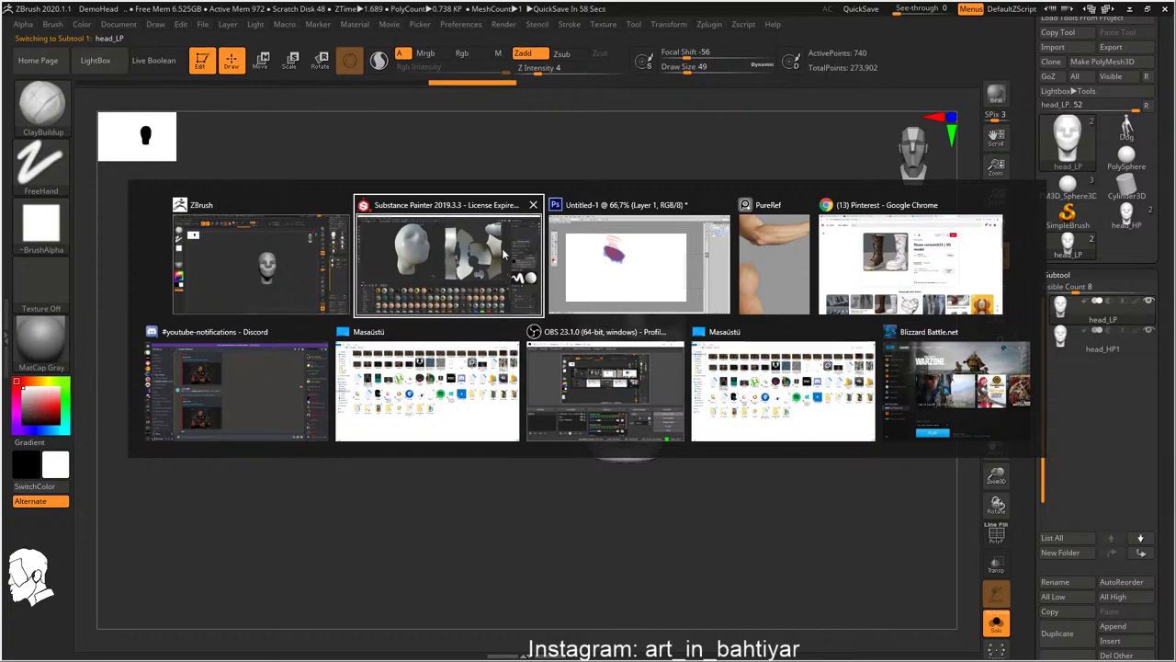
key("alt+Tab")
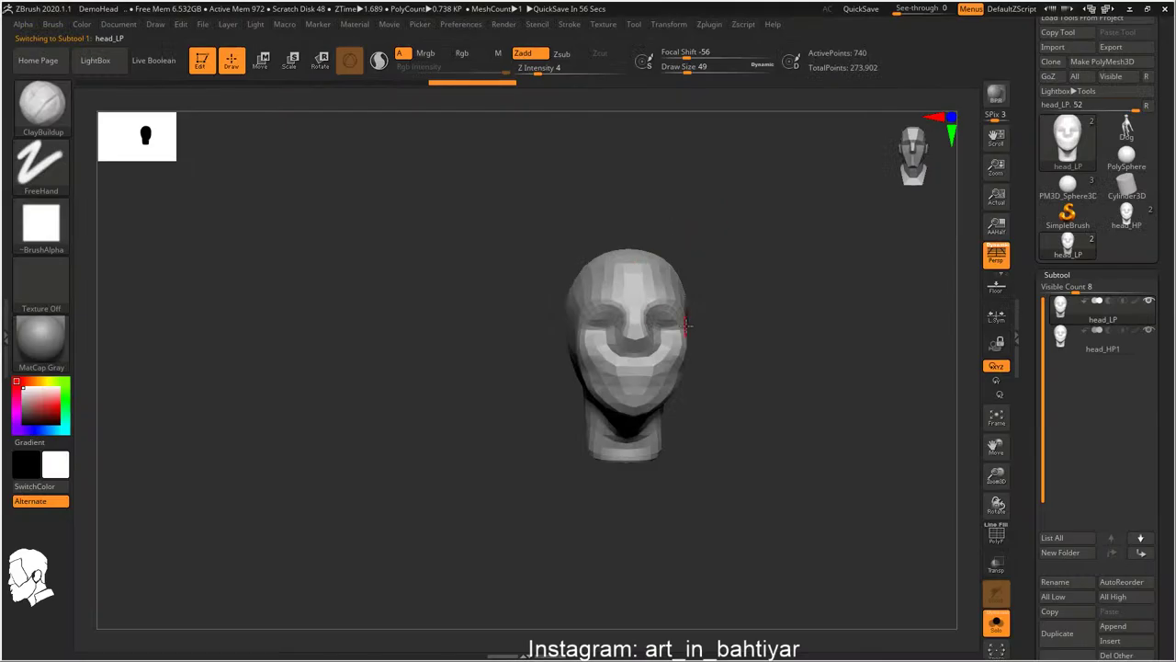
left_click(1010, 618)
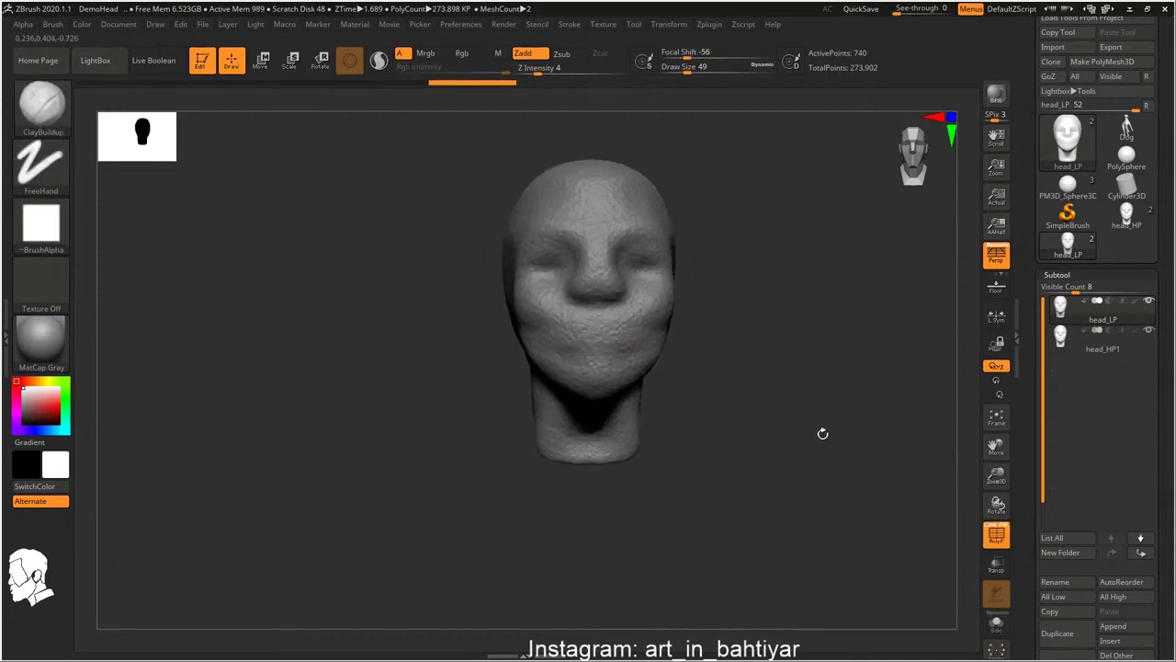
left_click_drag(996, 504, 958, 525)
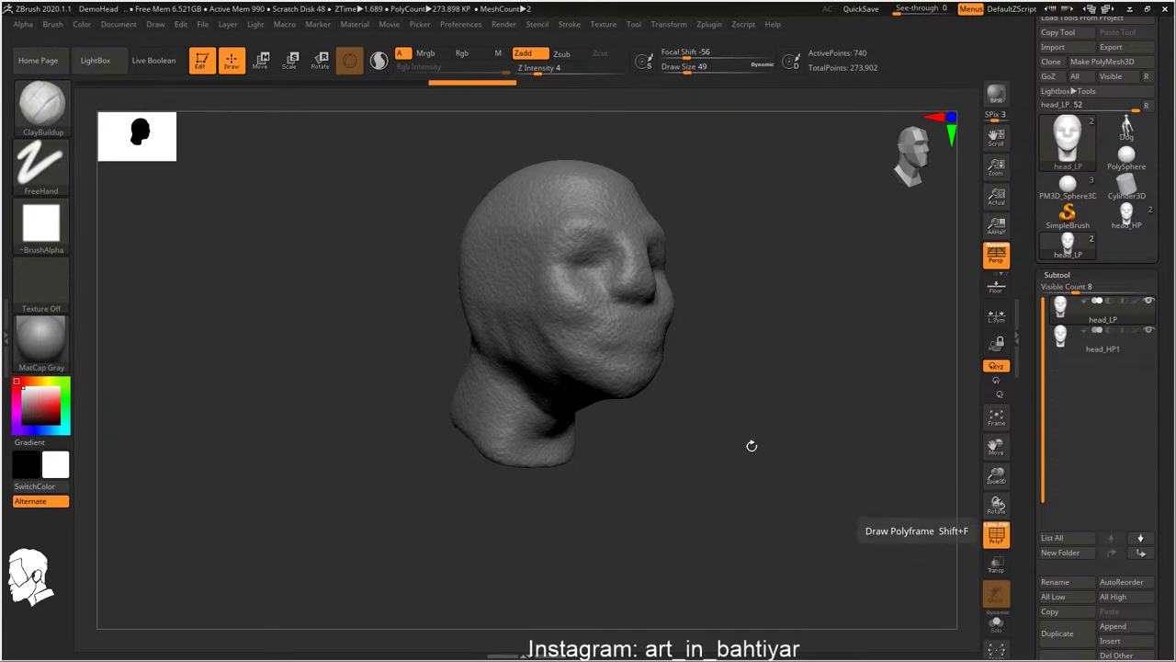
left_click(999, 542)
left_click(996, 565)
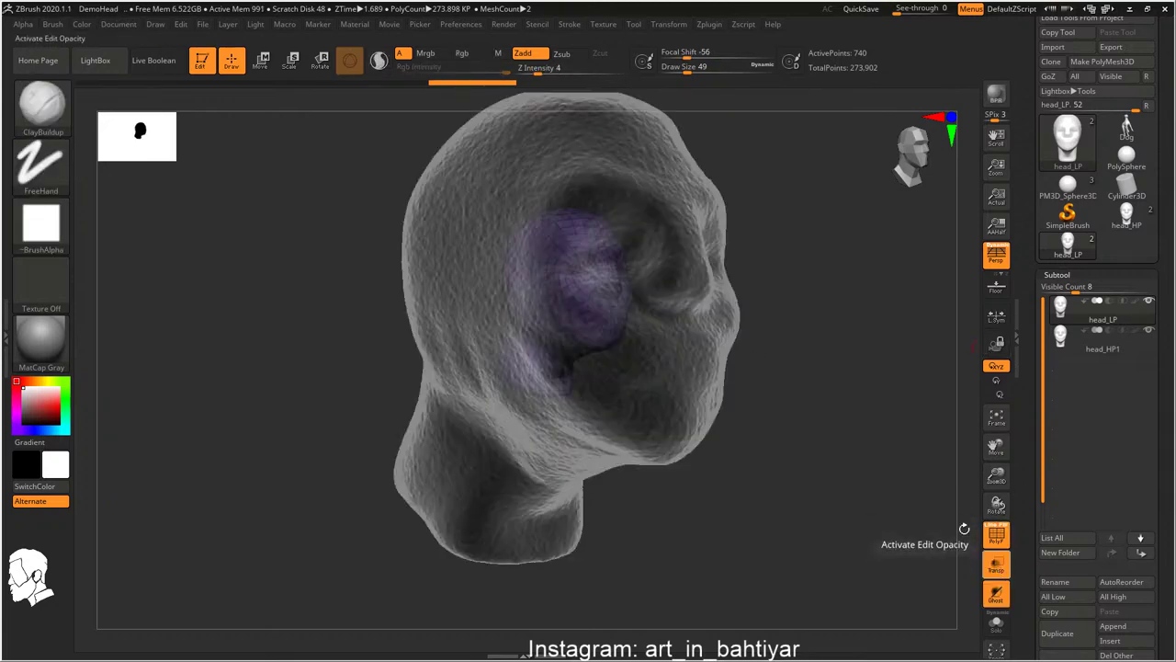
left_click_drag(787, 380, 822, 366, "shift")
Test-scale the low-poly head with Transpose, then undo the scaling
key("w")
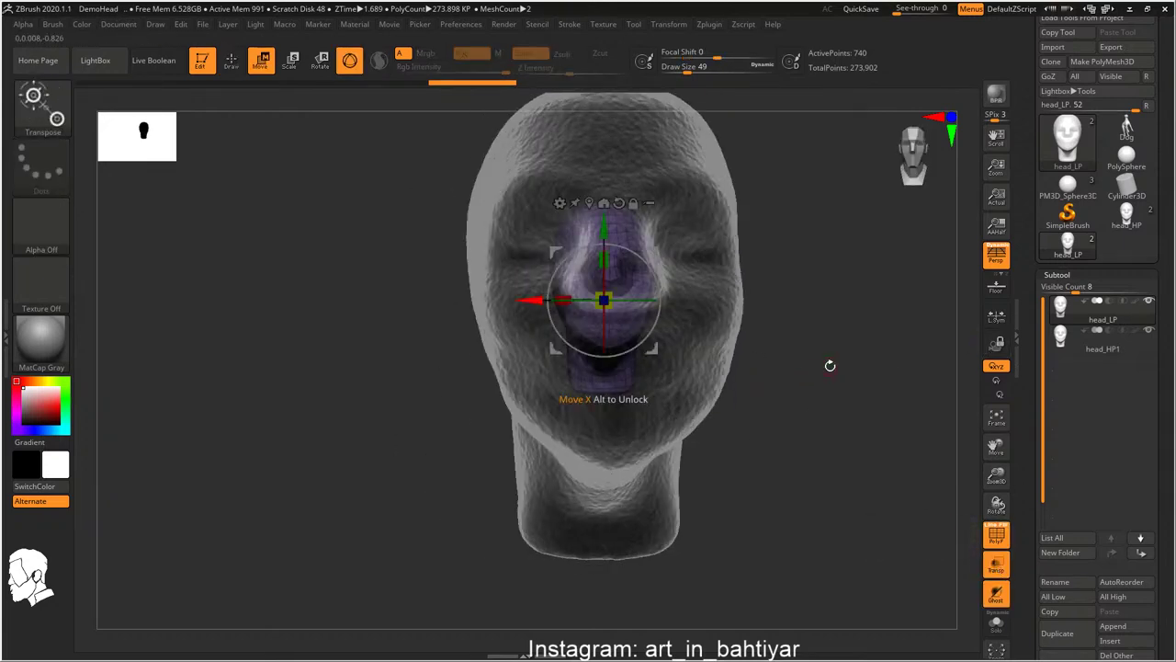
mouse_move(673, 294)
left_mouse_down()
mouse_move(873, 310)
mouse_move(791, 344)
left_mouse_up()
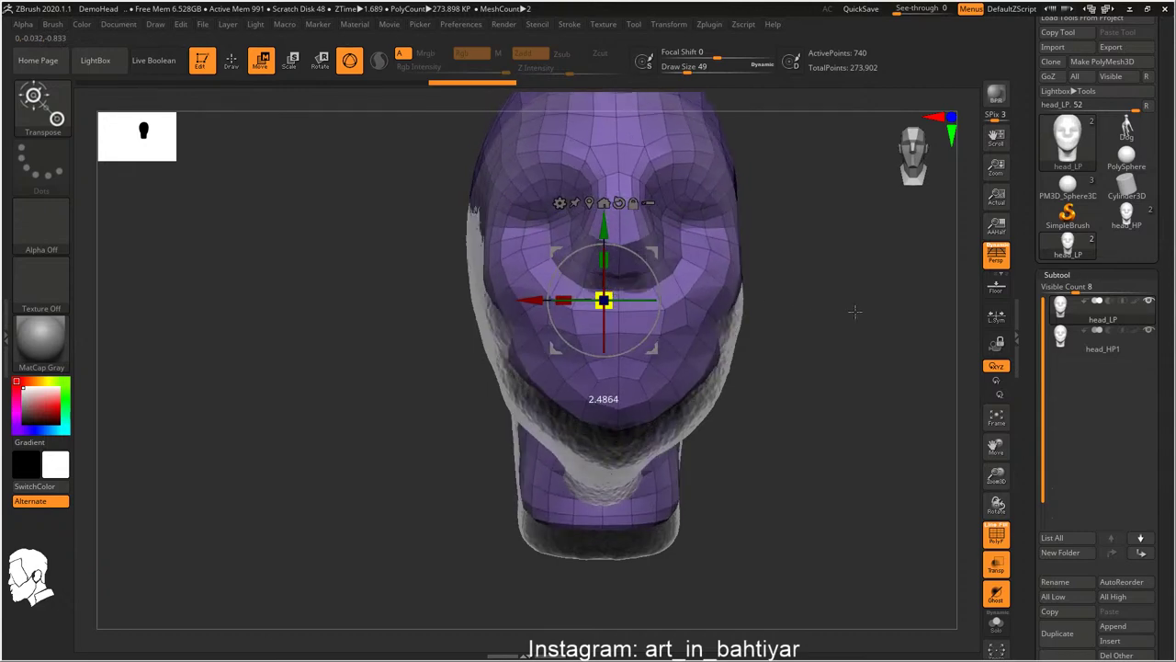
key("ctrl+z")
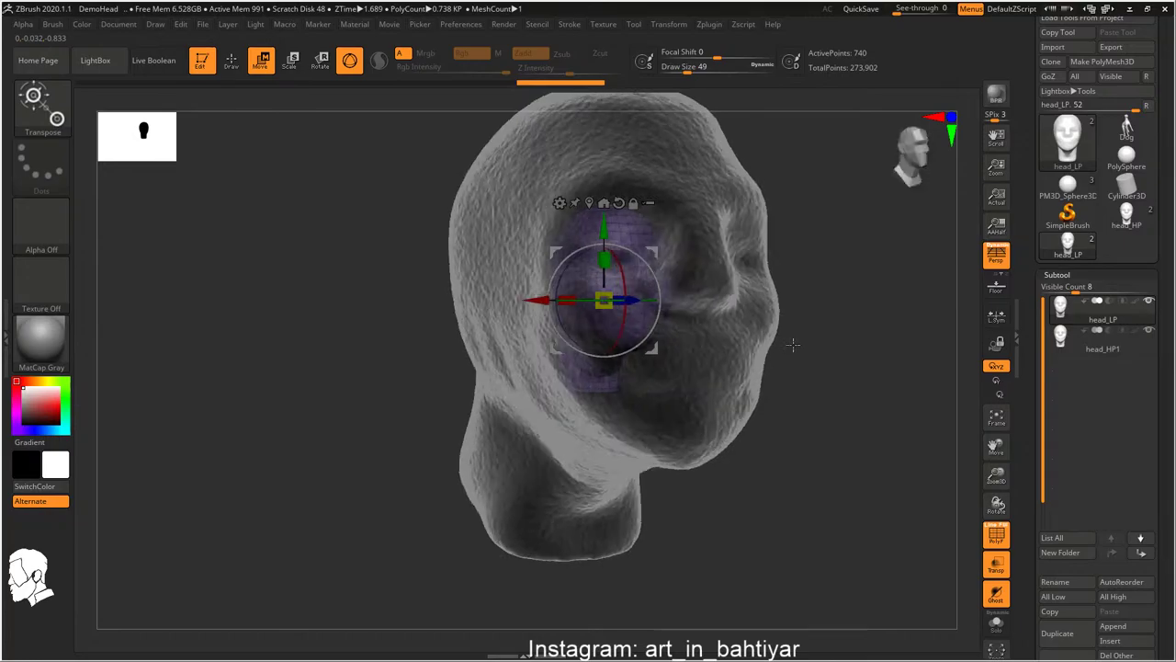
key("ctrl+z")
key("ctrl+z")
key("alt+Tab")
Launch Autodesk 3ds Max 2019 by searching '3d' in the Start menu
key("super")
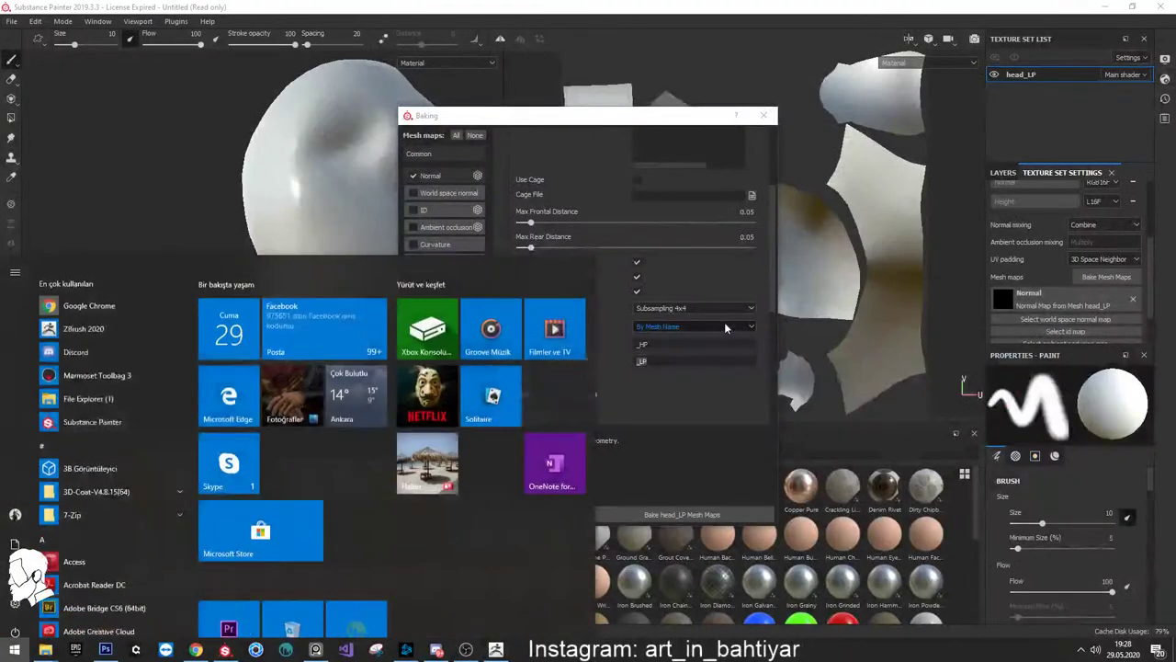
type("3d")
left_click(141, 315)
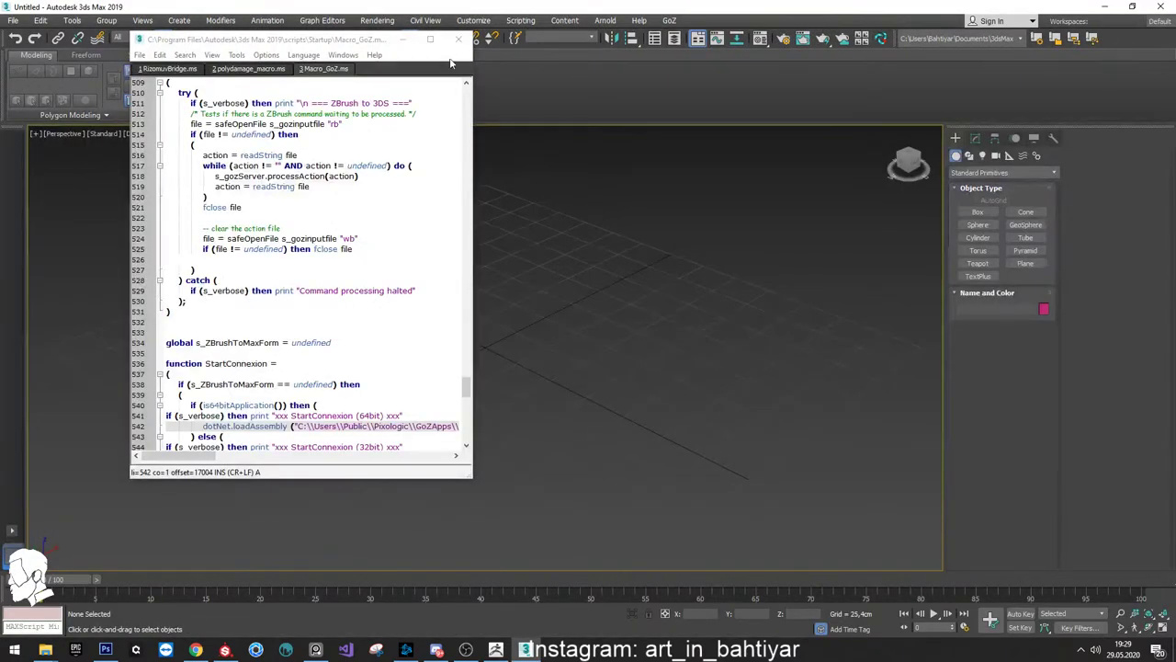
Import head_LP from Desktop/deneme/FBX into the 3ds Max scene
left_click(459, 39)
left_click(13, 20)
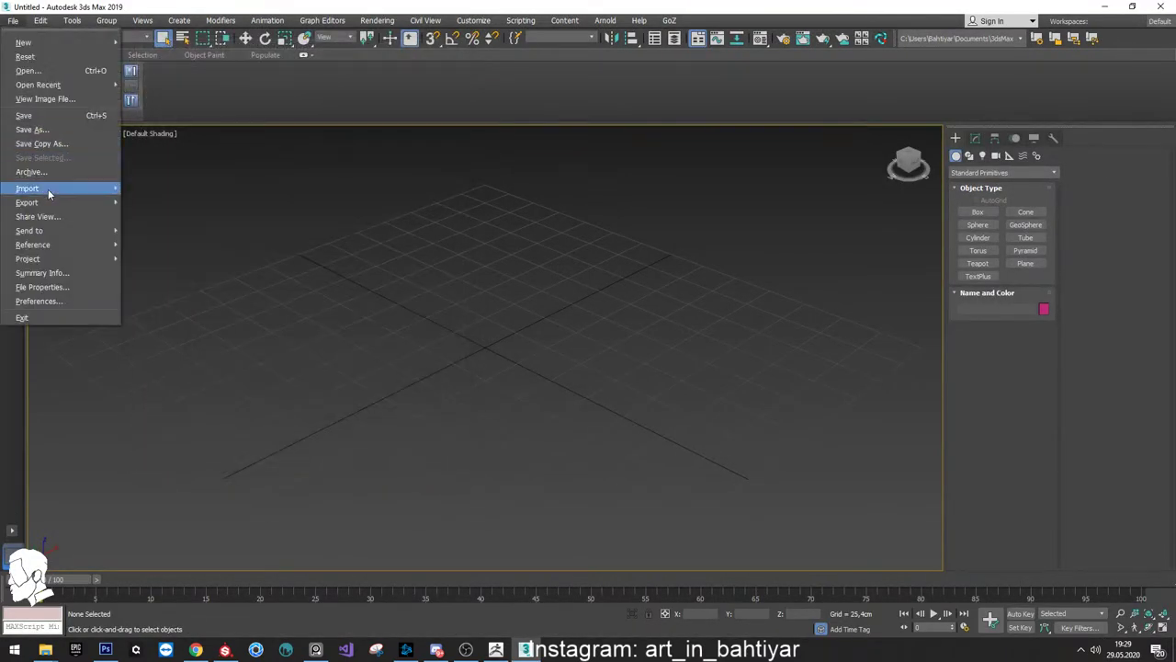
left_click(149, 190)
left_click(35, 132)
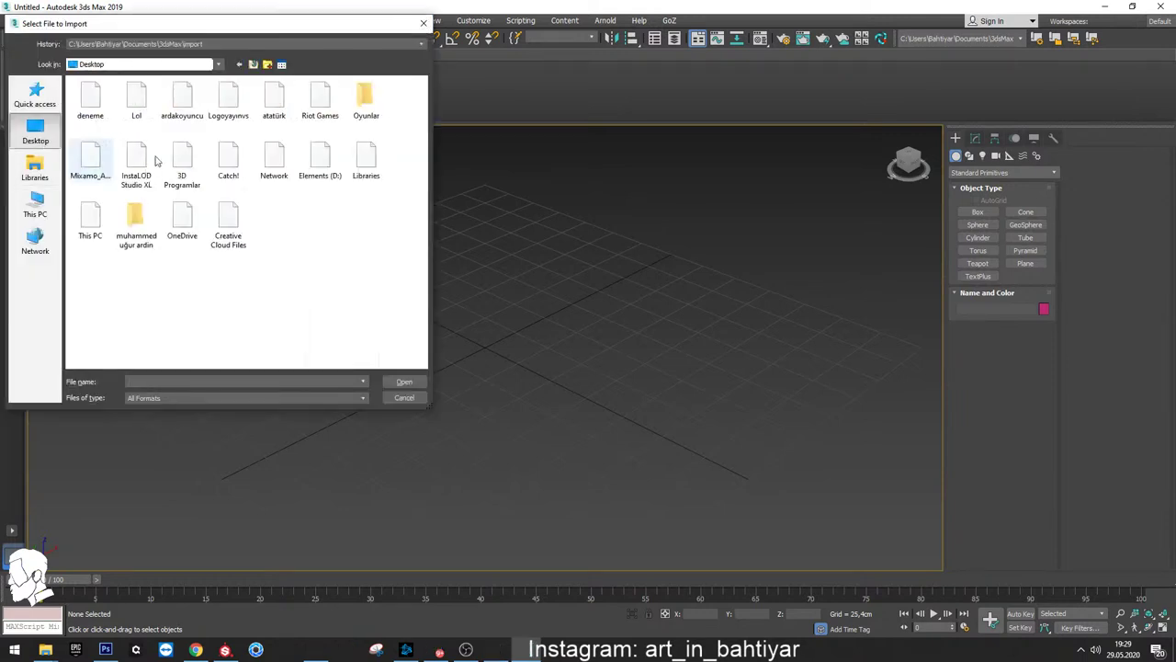
double_click(104, 103)
double_click(99, 97)
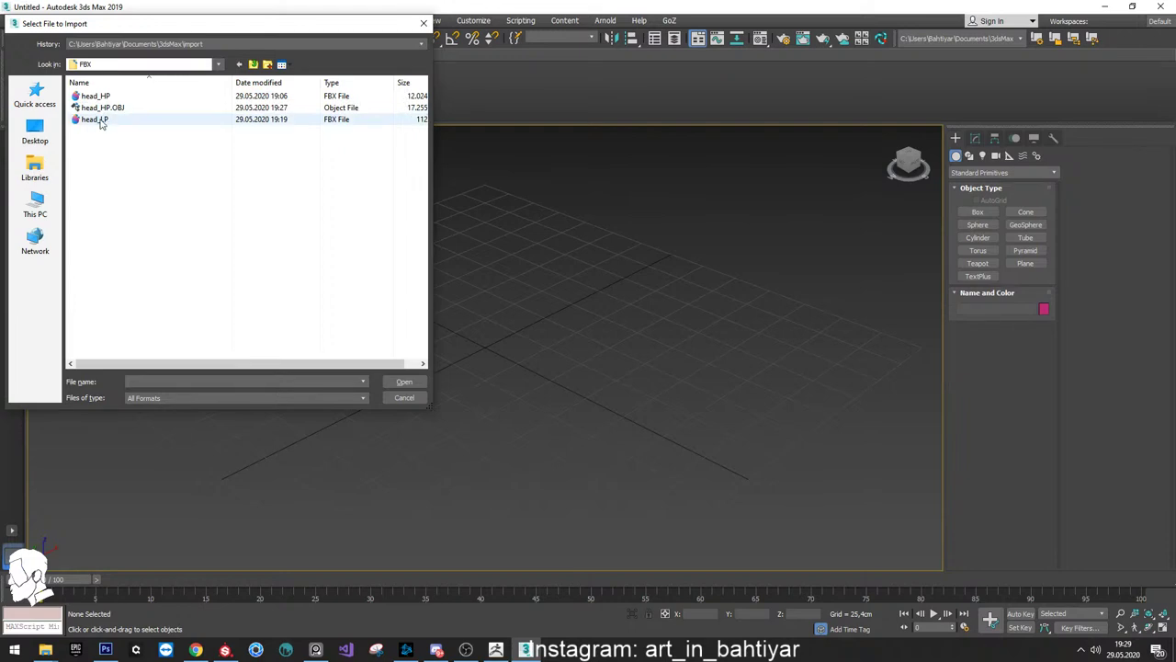
double_click(95, 119)
left_click(678, 479)
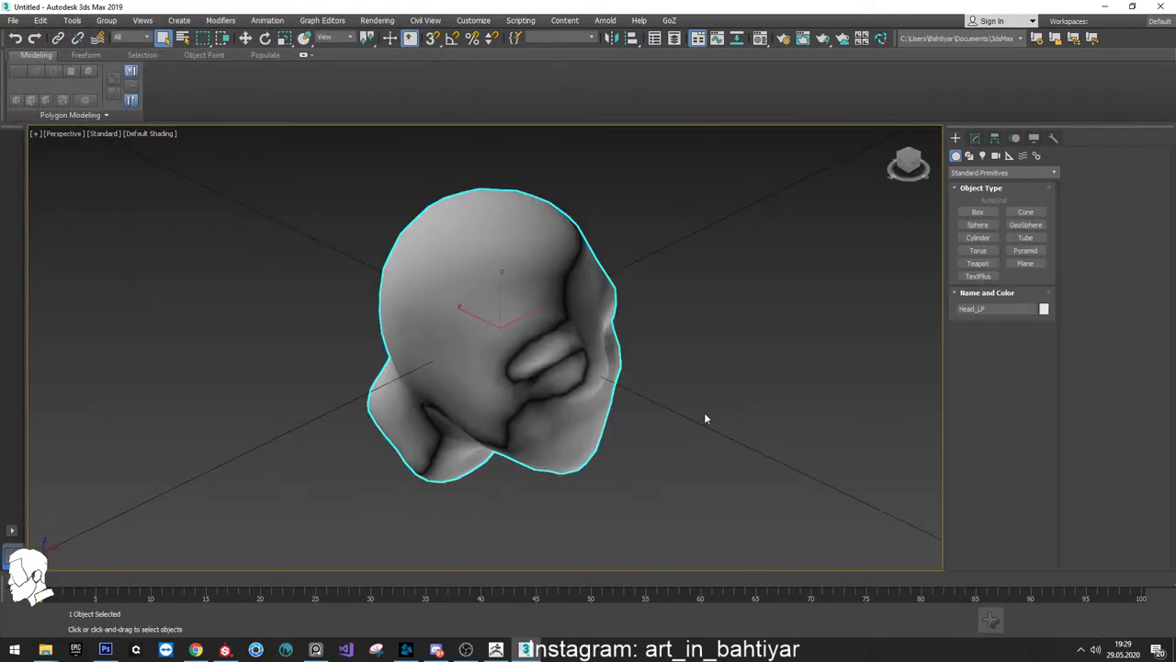
Scale the imported head_LP uniformly to 100
key("r")
scroll(700, 412, "down", 3)
middle_click_drag(669, 367, 660, 520, "alt")
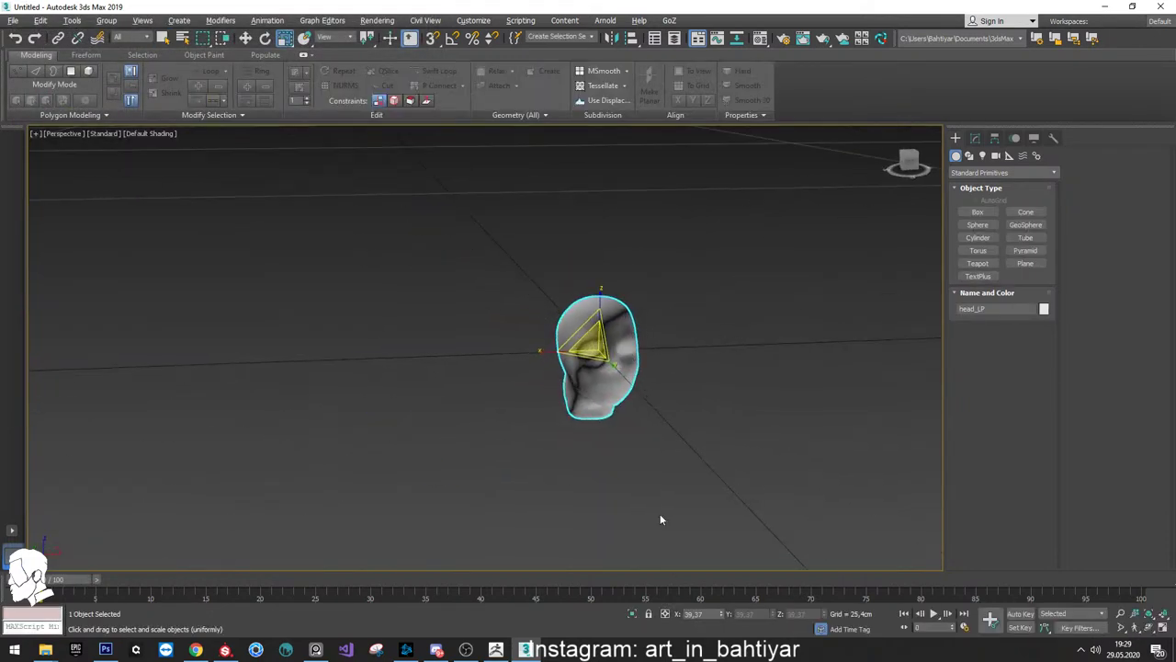
left_click(694, 613)
type("100")
key("Return")
middle_click_drag(533, 431, 240, 278, "alt")
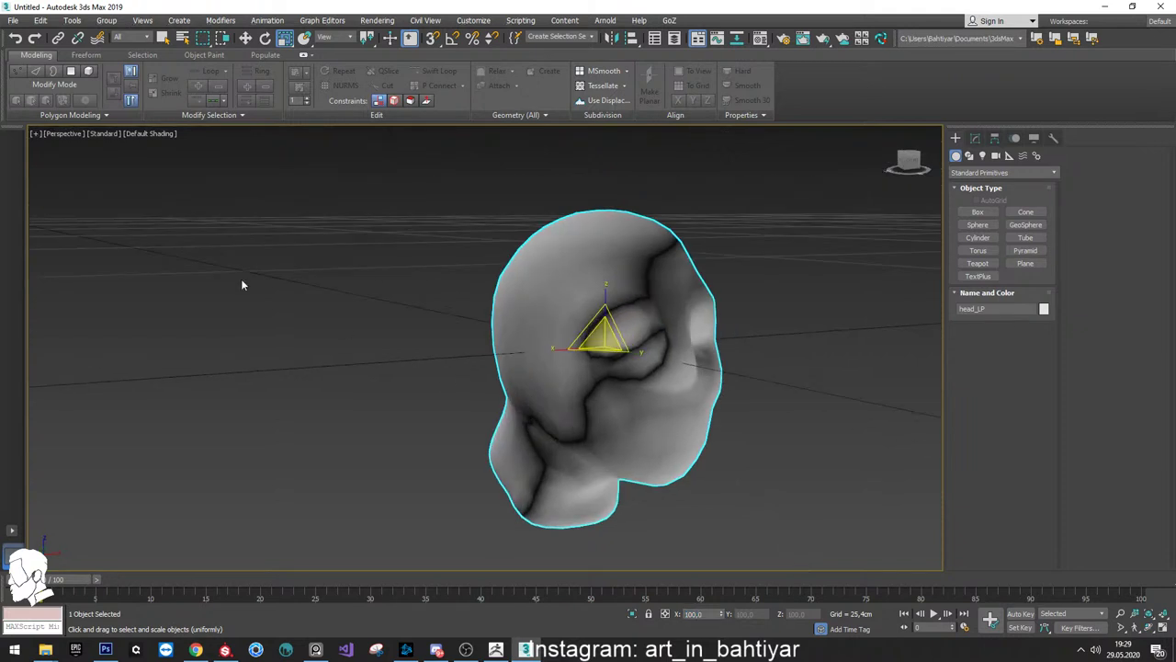
key("w")
left_click(14, 20)
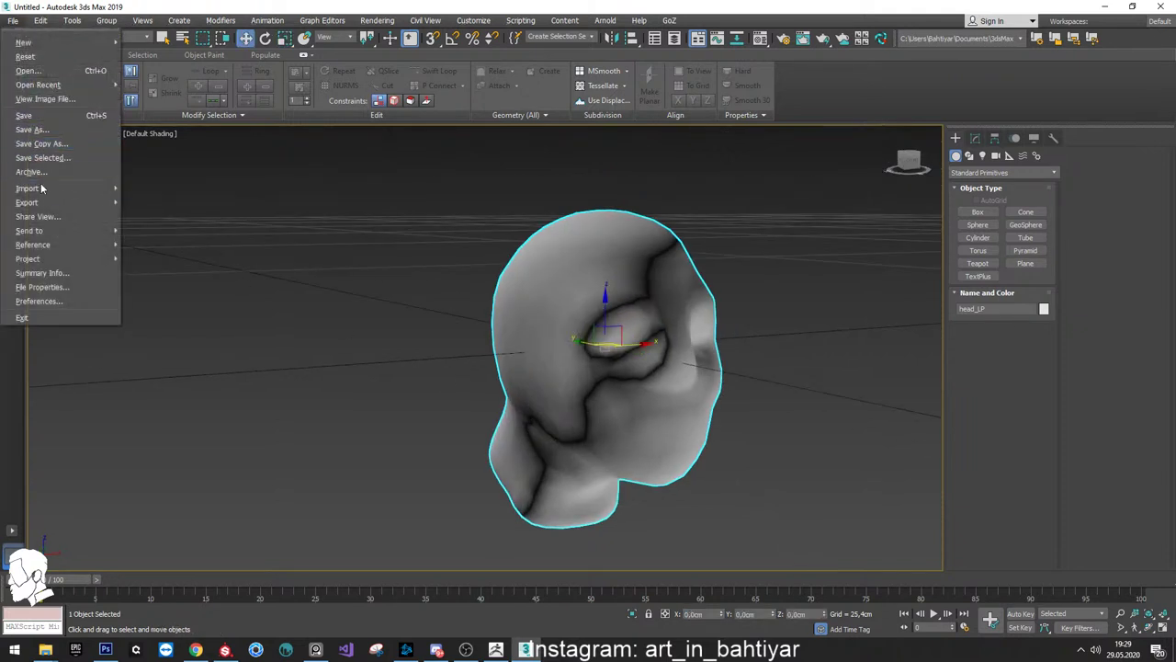
Import head_HP from the same FBX folder so it overlaps head_LP
left_click(147, 196)
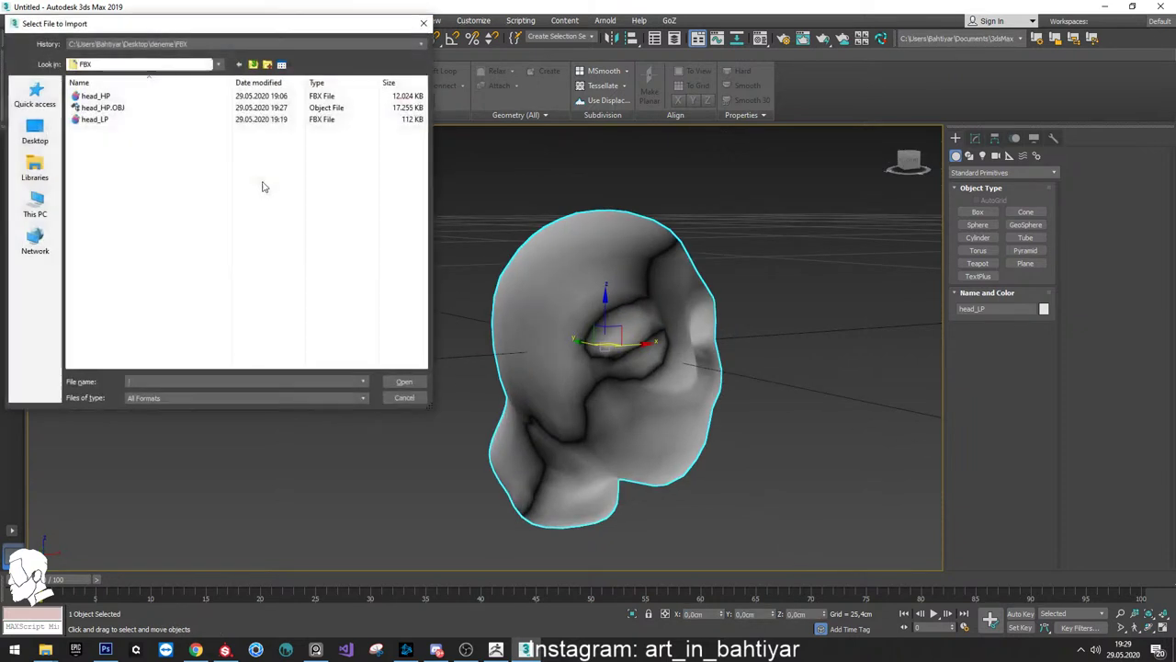
double_click(96, 96)
left_click(704, 485)
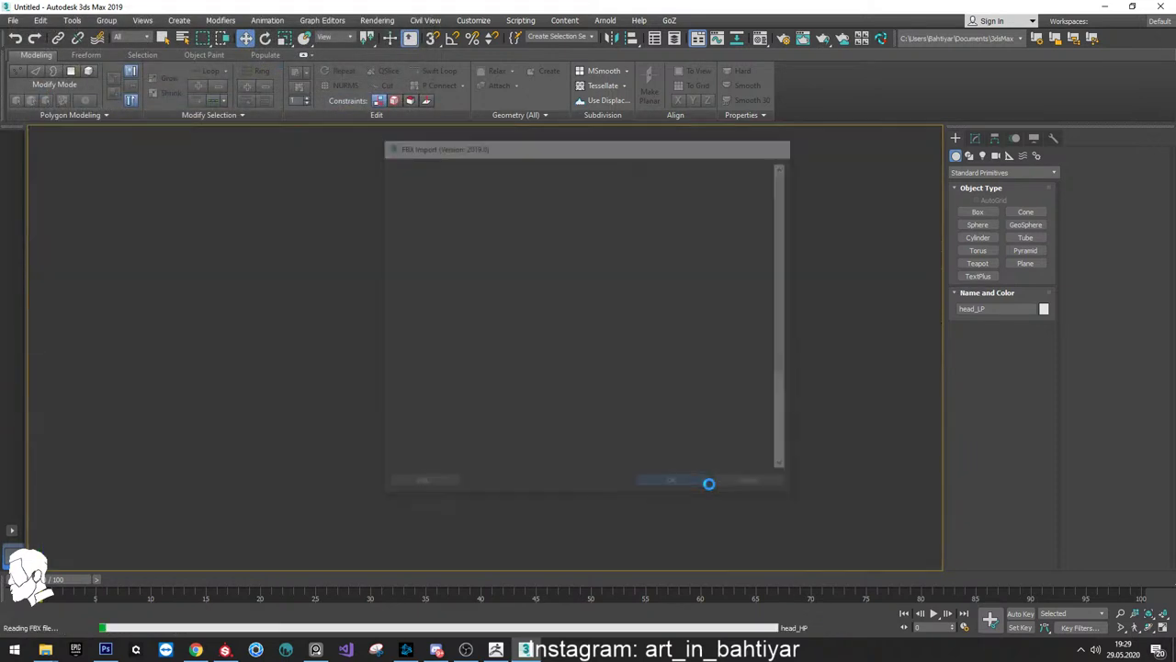
scroll(690, 397, "down", 5)
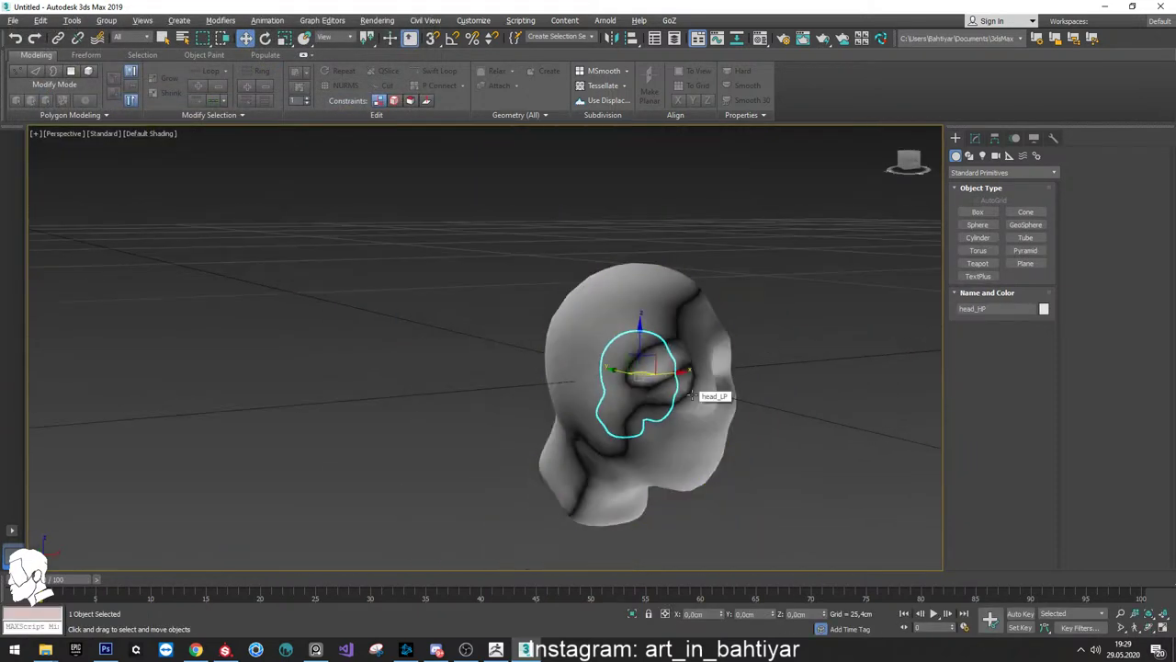
mouse_move(689, 397)
middle_mouse_down("alt")
mouse_move(671, 413)
mouse_move(689, 412)
middle_mouse_up("alt")
Select the head_LP mesh with the Move tool
key("r")
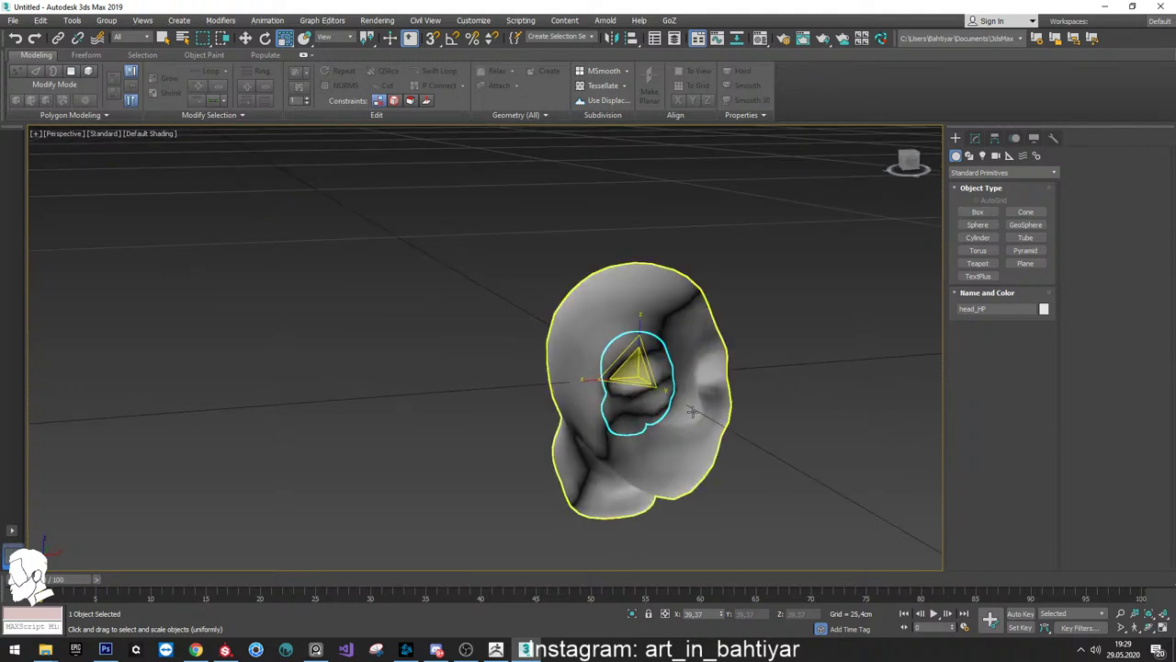
key("Delete")
left_click(557, 336)
key("w")
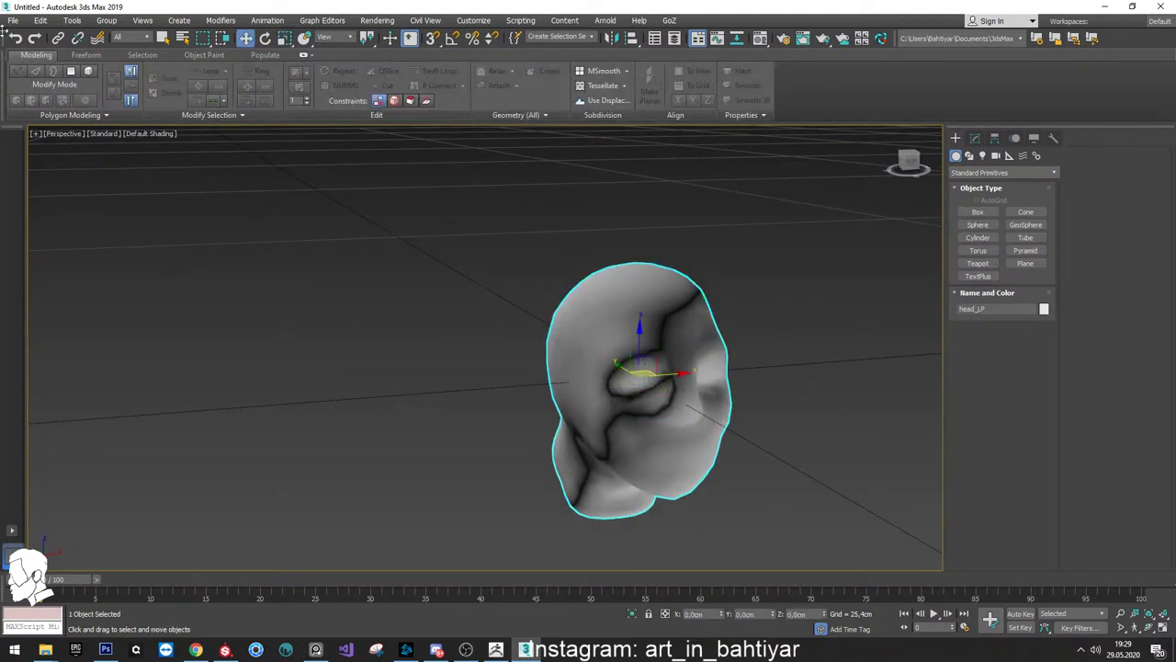
left_click(13, 21)
mouse_move(27, 202)
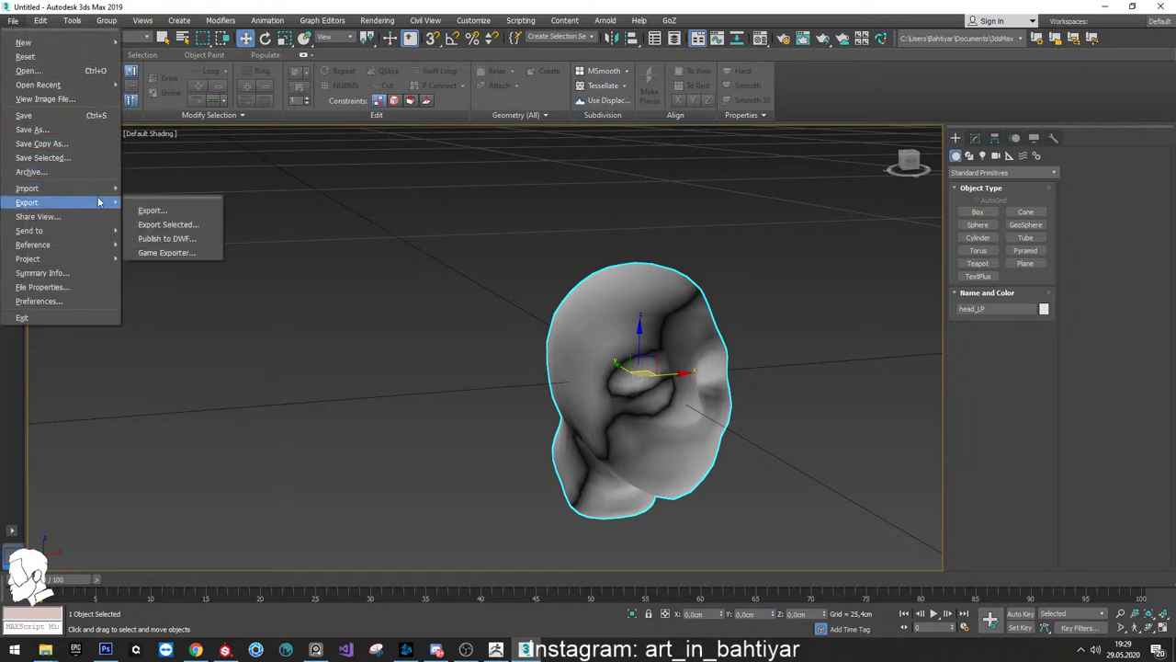
Export the selected head_LP as FBX to Desktop/deneme/FBX, overwriting the old file
left_click(169, 225)
left_click(35, 133)
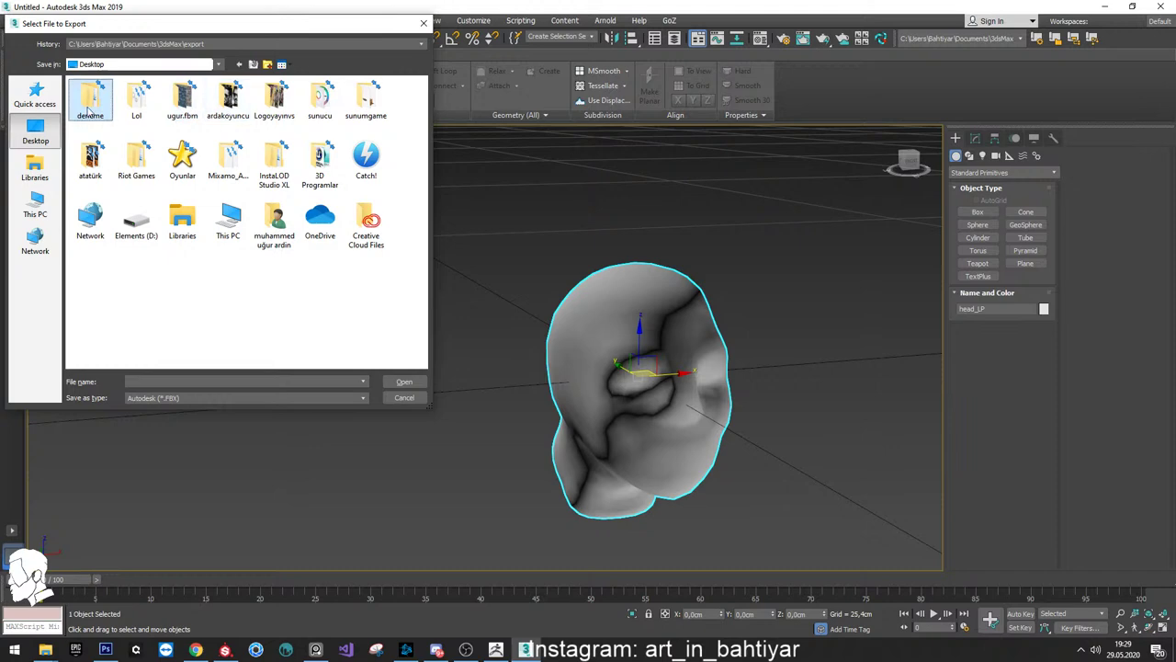
double_click(90, 100)
double_click(88, 96)
double_click(93, 108)
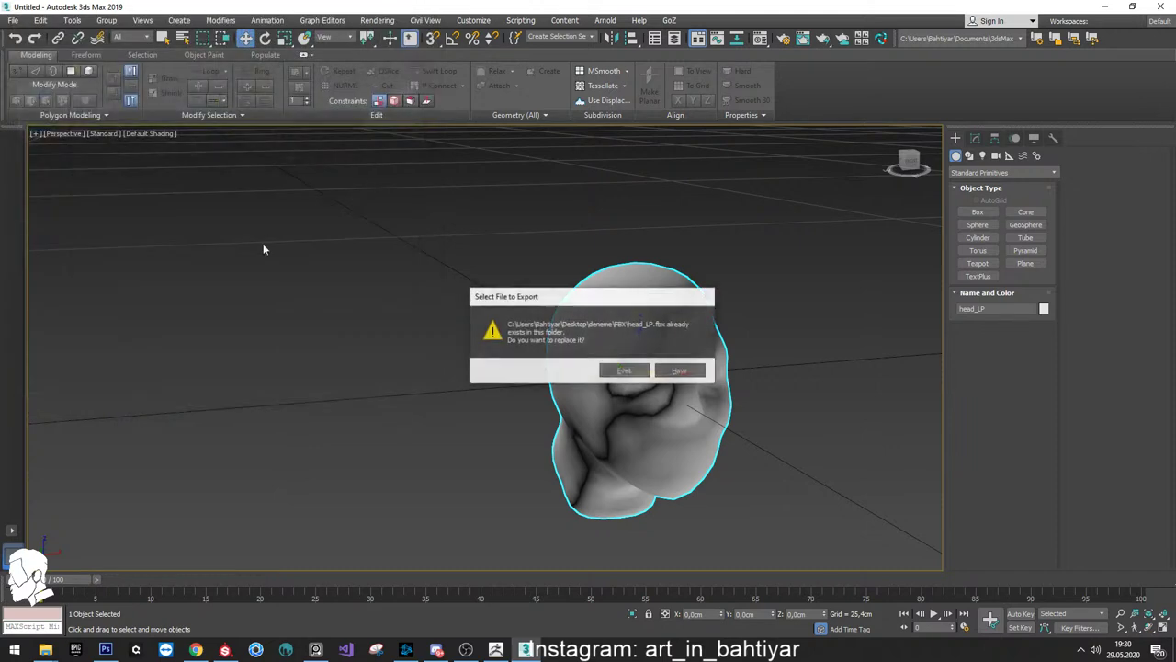
left_click(598, 368)
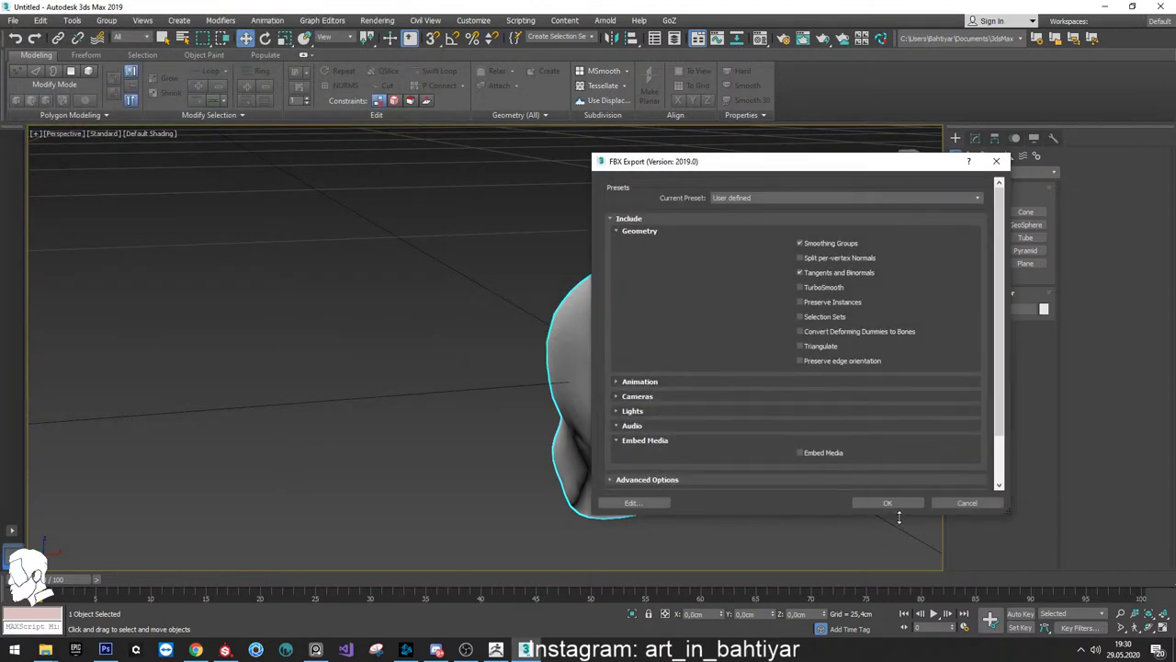
left_click(893, 504)
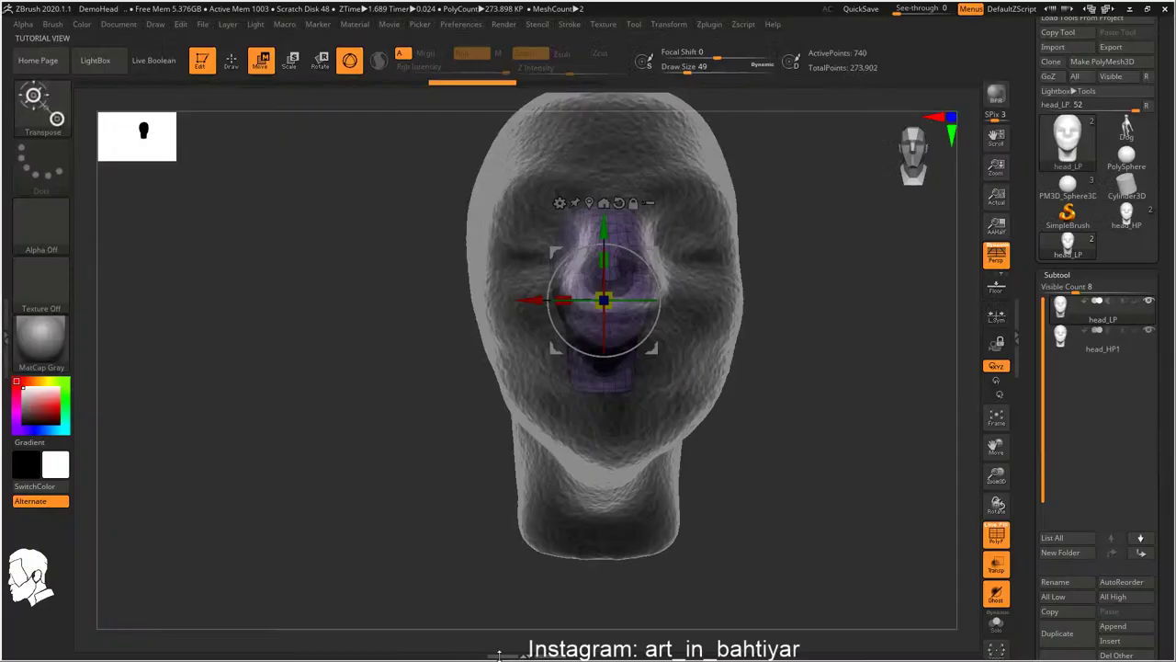
key("alt+Tab")
Start a new Substance Painter project from head_LP.fbx without saving the previous project
left_click(754, 241)
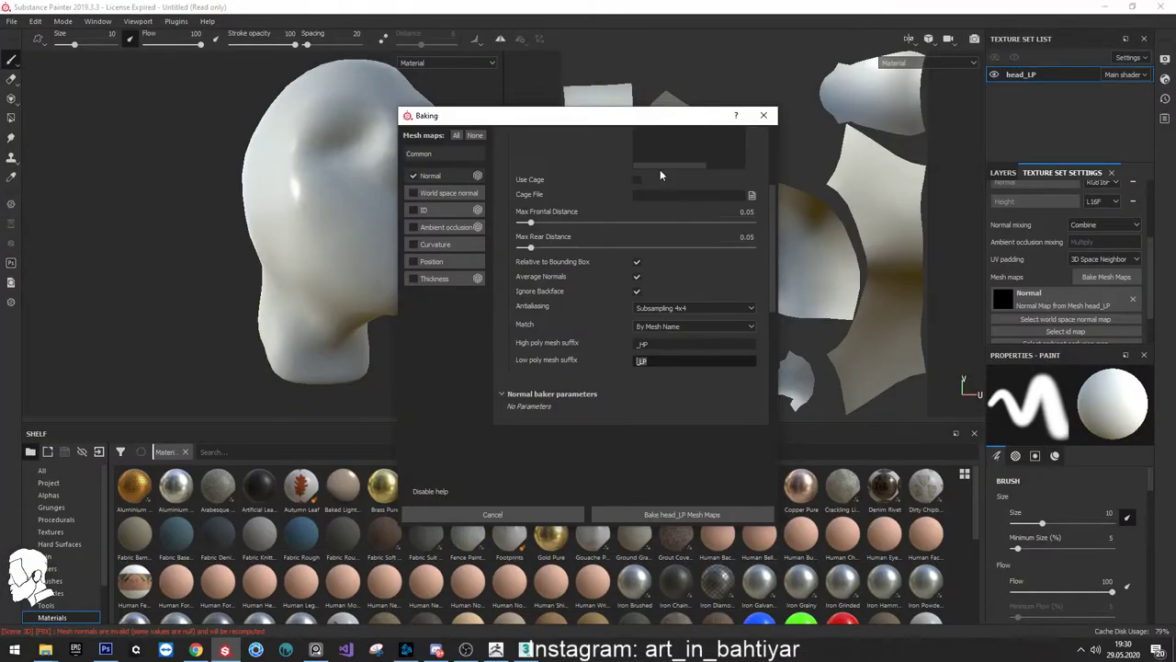
key("Escape")
left_click(35, 21)
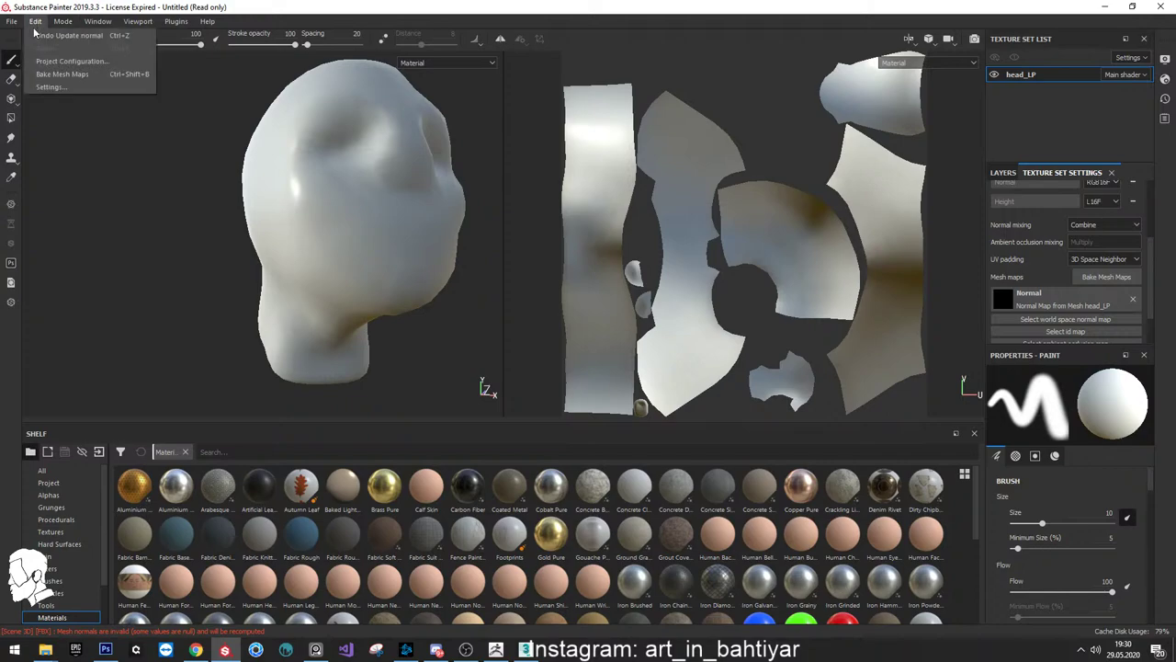
left_click(22, 35)
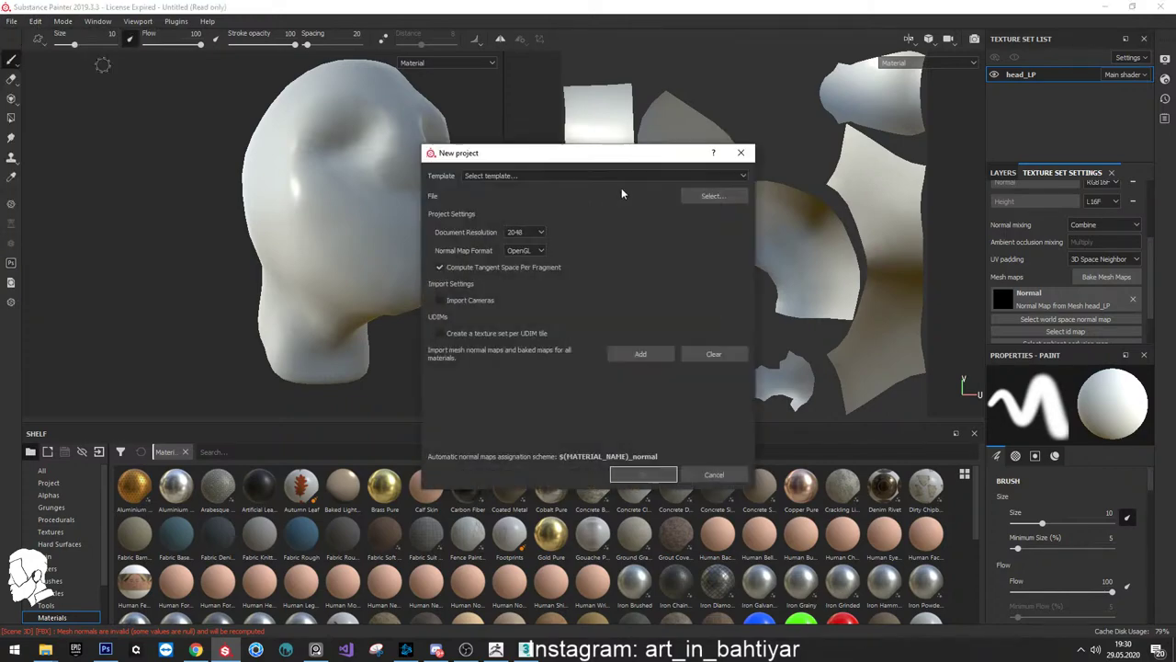
left_click(700, 195)
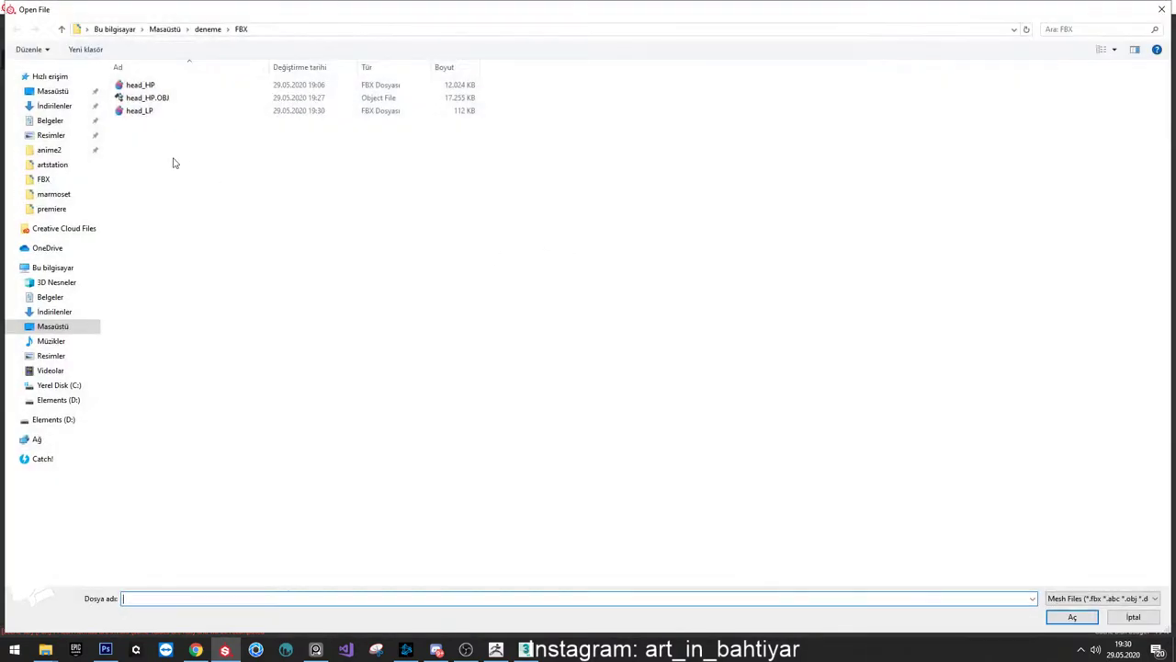
double_click(145, 110)
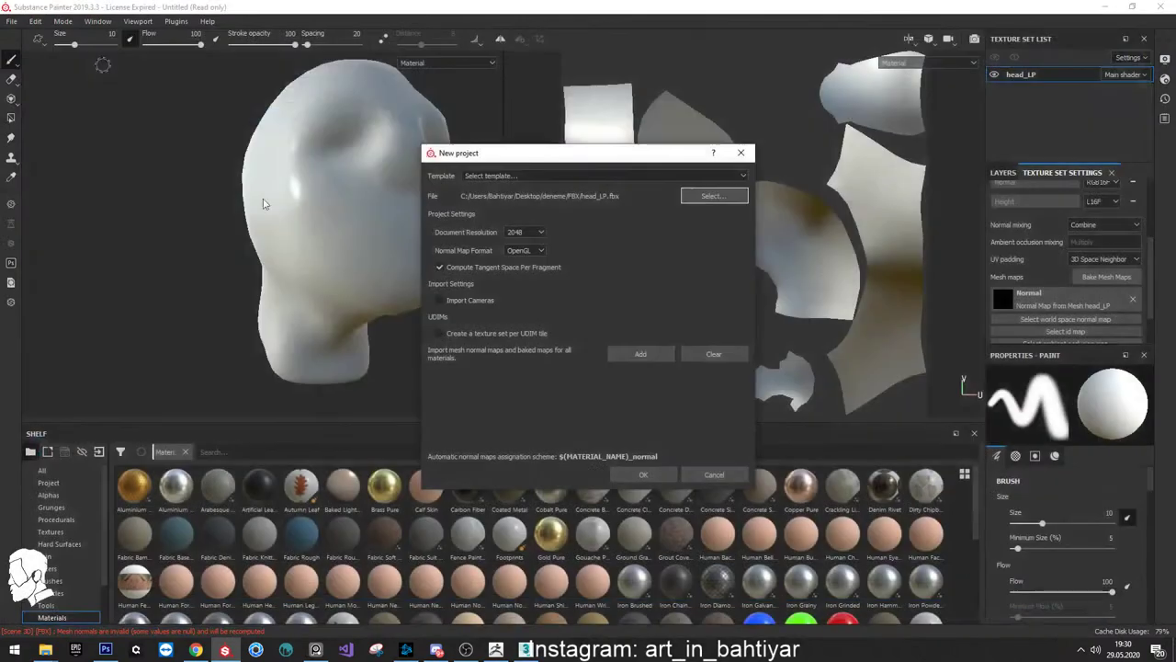
left_click(630, 474)
left_click(570, 341)
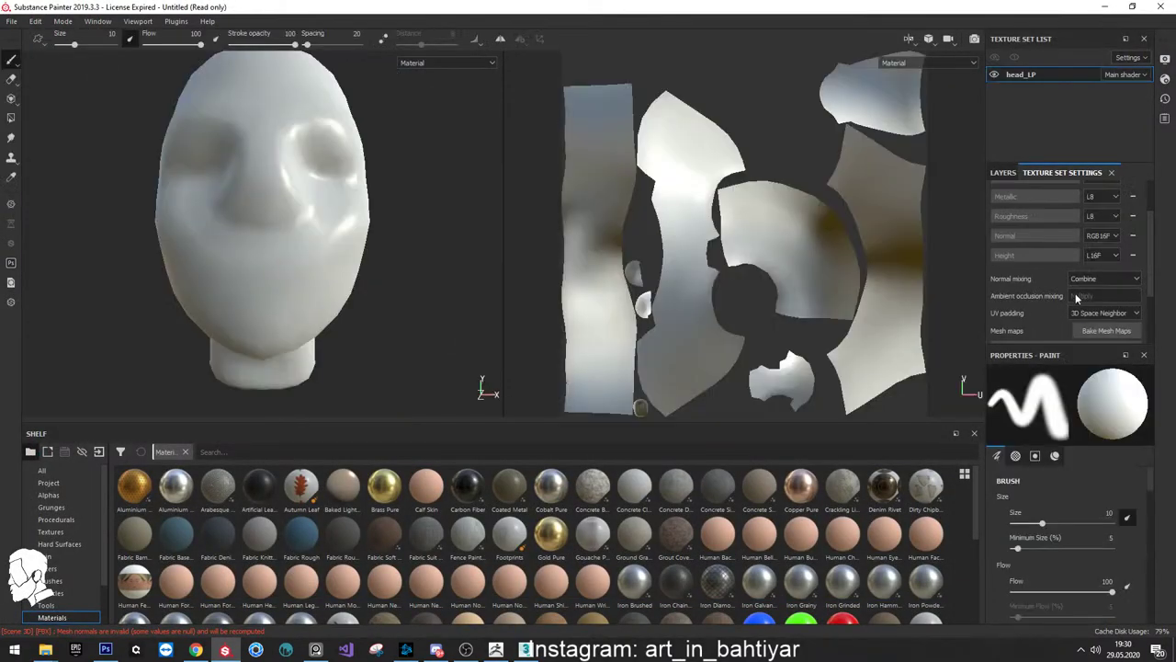
Add head_HP as the high-poly mesh, keep only Normal, and set output size 2048
left_click(1106, 330)
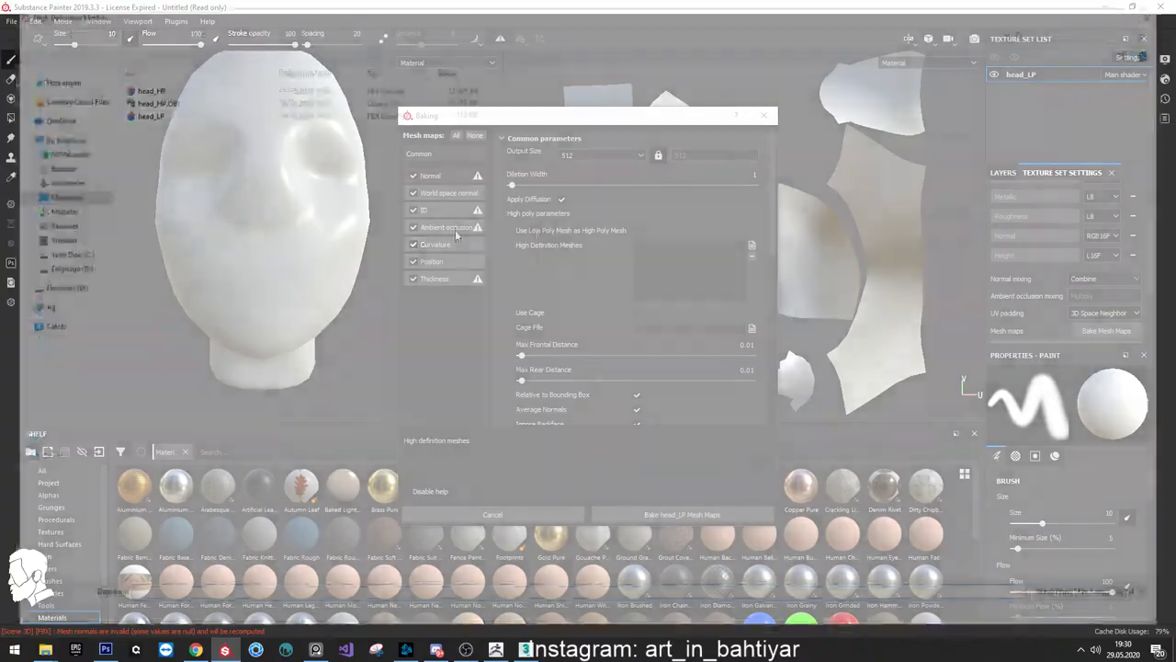
left_click(144, 84)
double_click(144, 84)
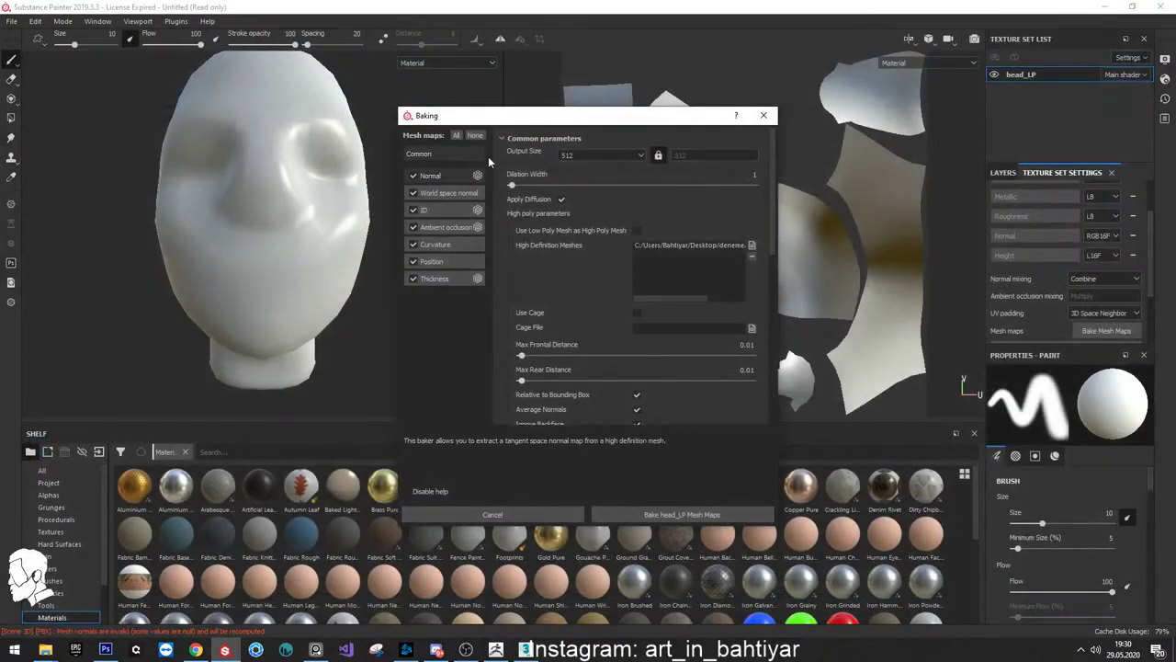
left_click(474, 135)
left_click(413, 174)
left_click(602, 155)
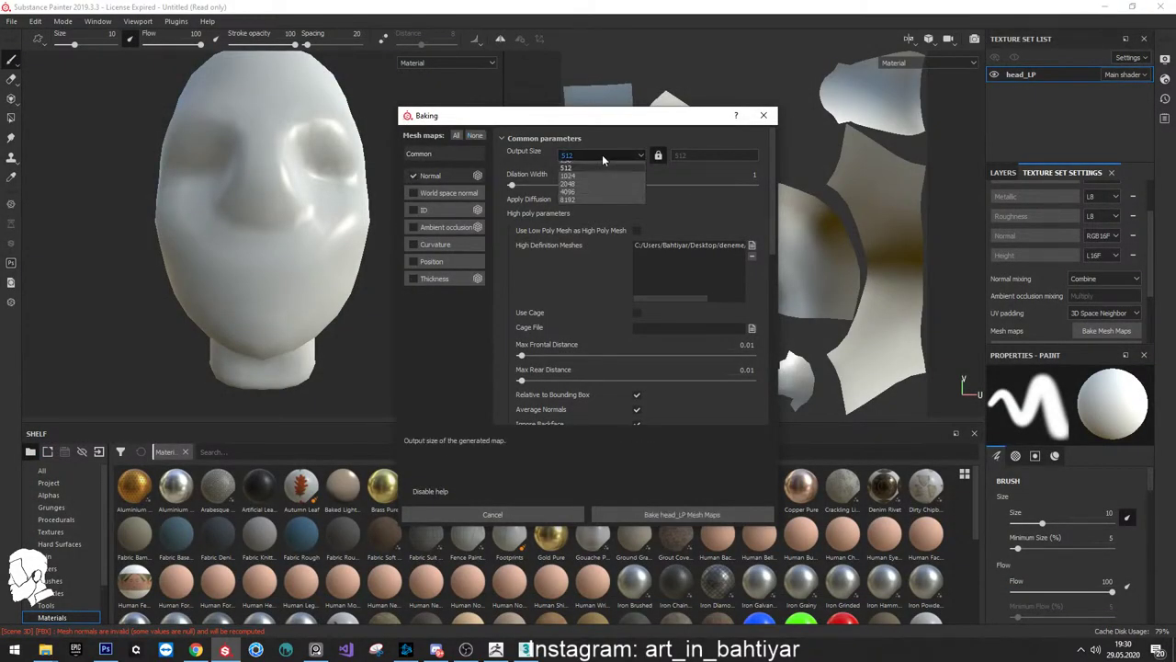
left_click(573, 216)
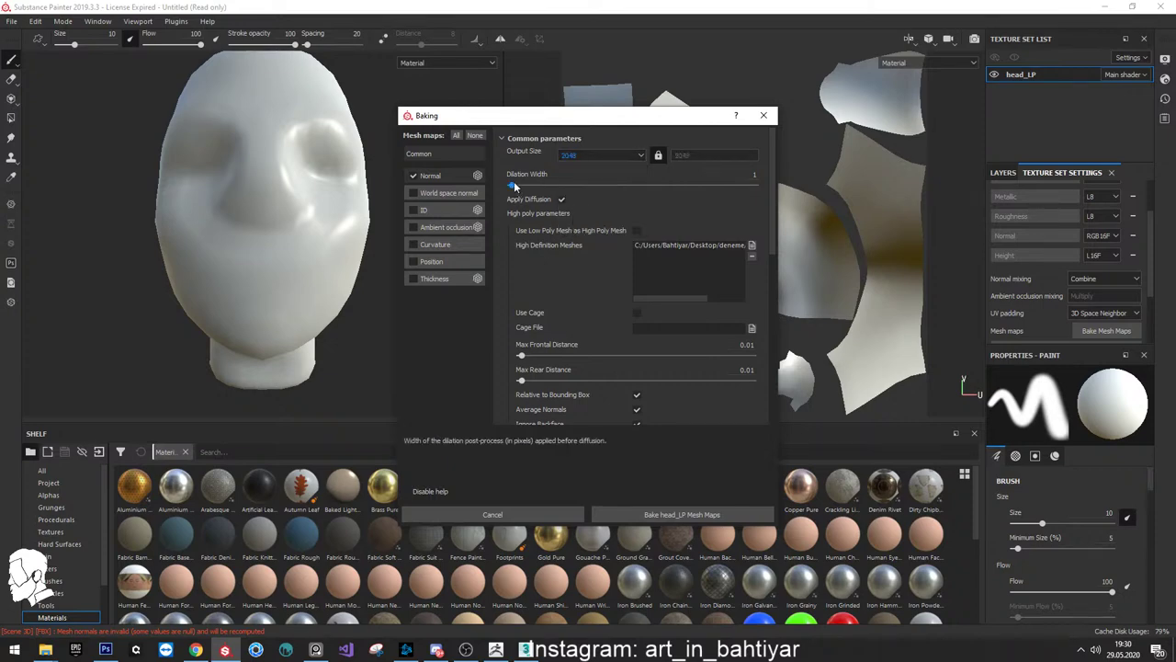
left_click(513, 186)
scroll(551, 230, "down", 1)
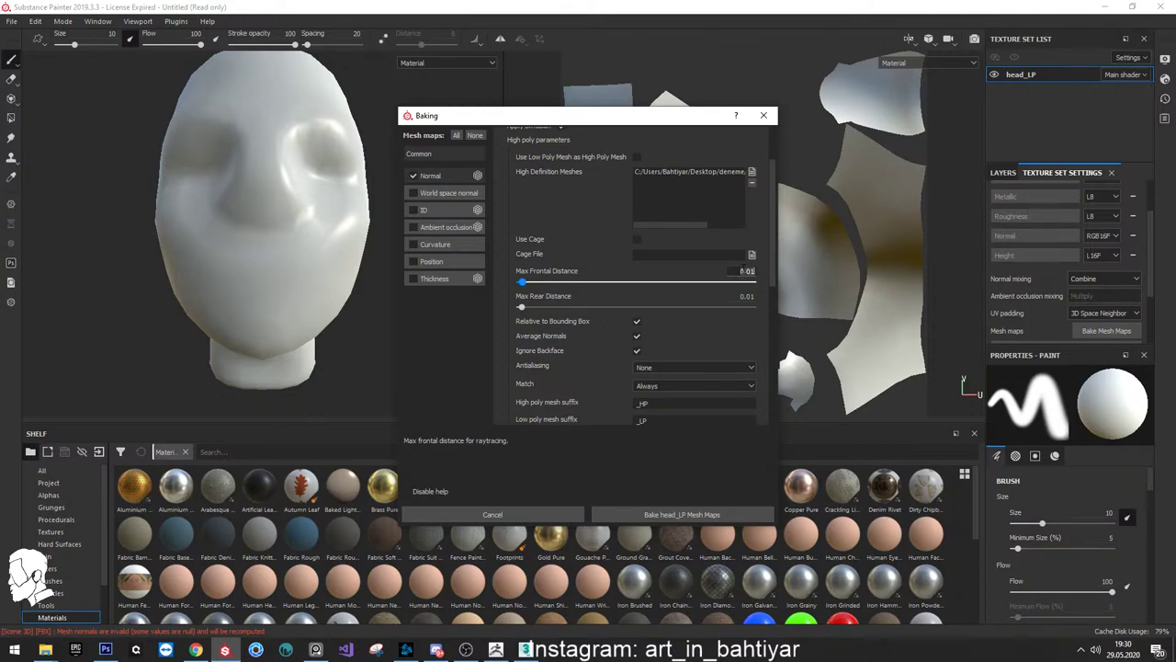
left_click(745, 270)
type("0.05")
Set max rear distance 0.05, Subsampling 4x4 and By Mesh Name matching, then bake
key("Tab")
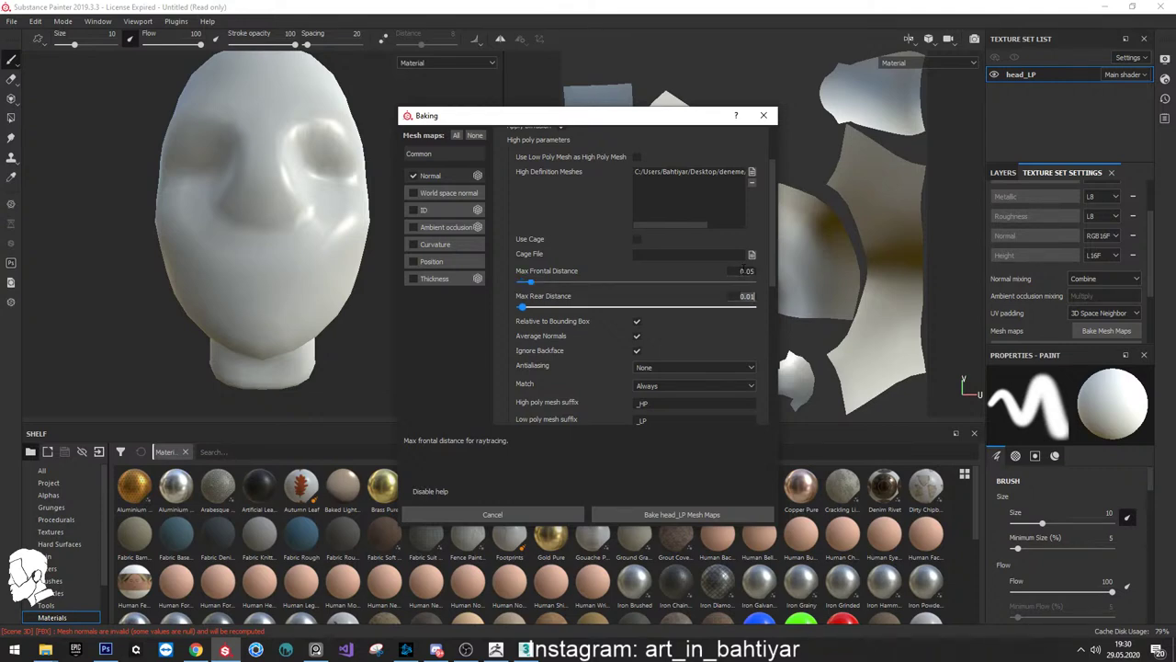
type("5")
key("Return")
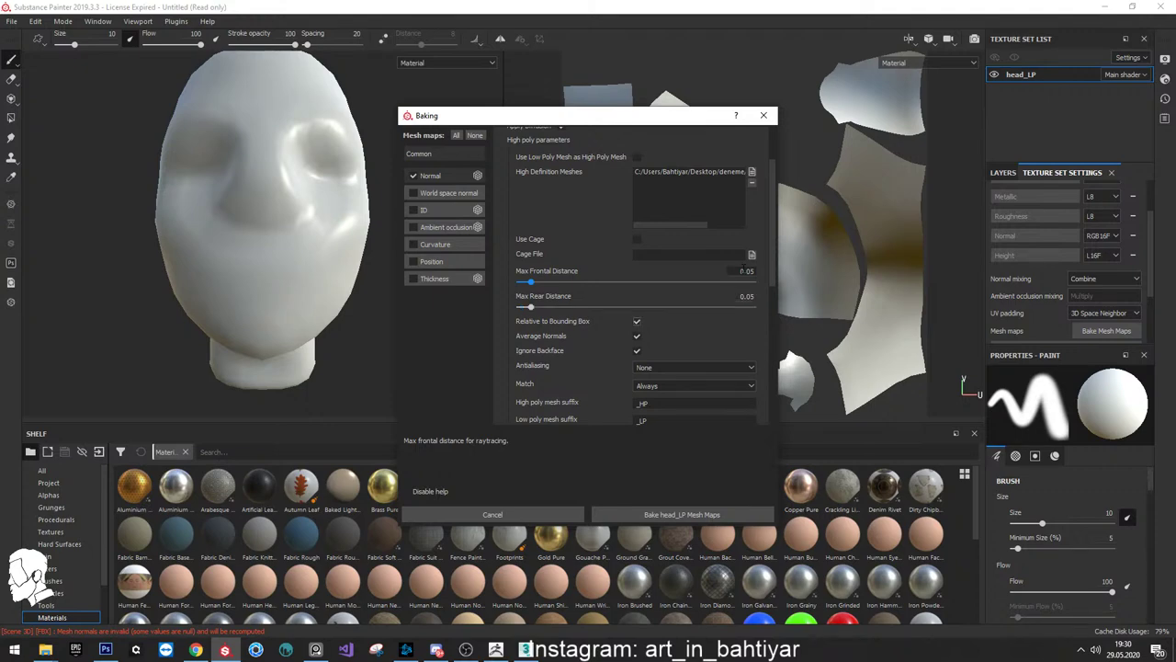
left_click(669, 368)
left_click(672, 393)
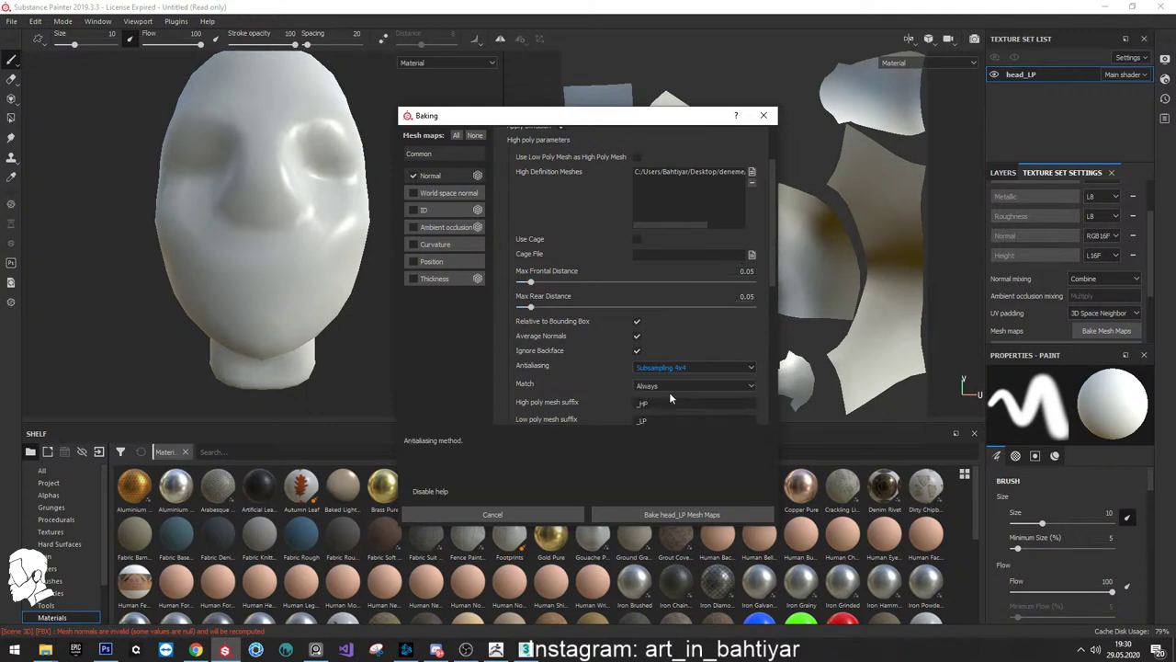
scroll(666, 368, "down", 1)
left_click(681, 348)
left_click(682, 367)
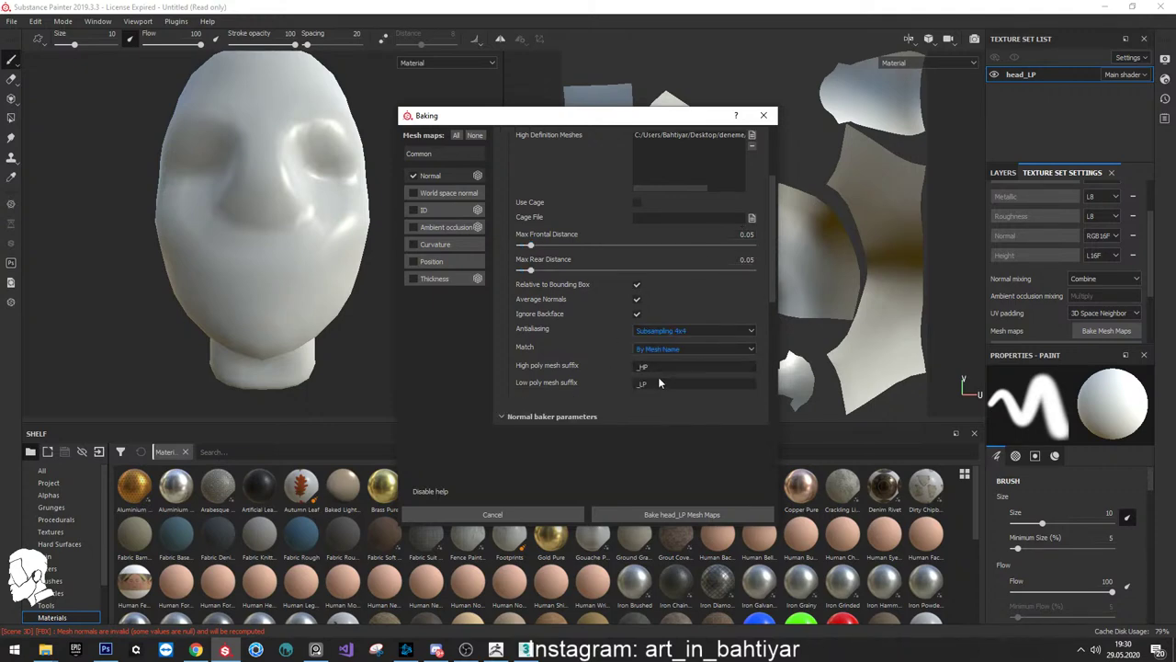
scroll(589, 325, "down", 1)
scroll(589, 331, "up", 4)
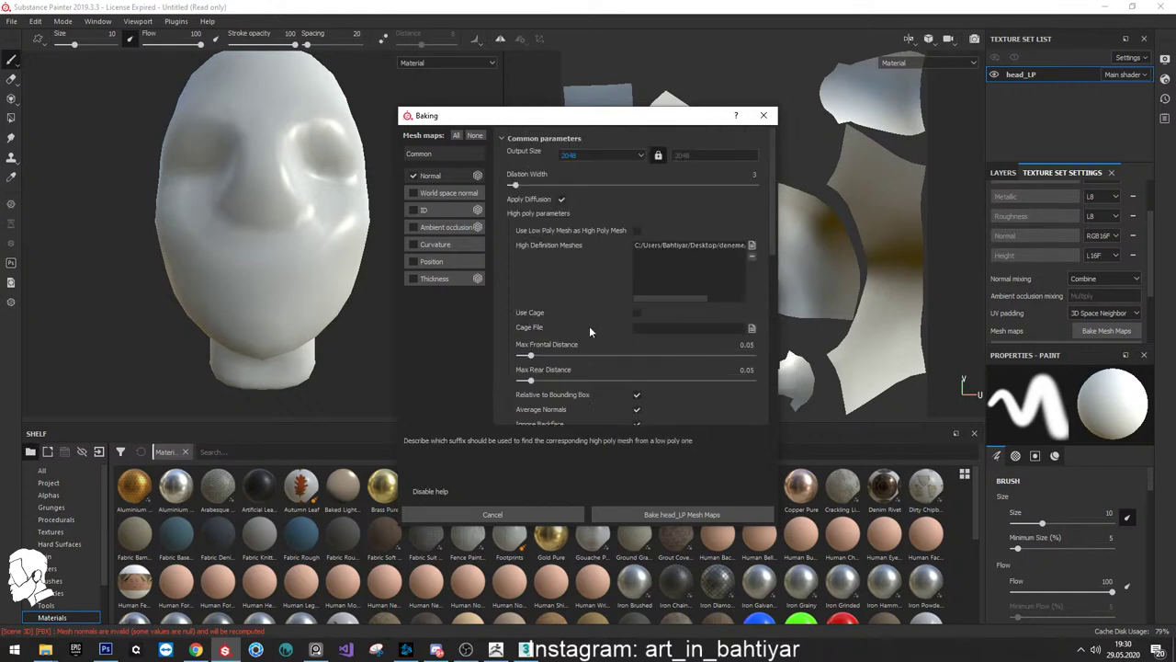
scroll(580, 286, "down", 5)
left_click(665, 516)
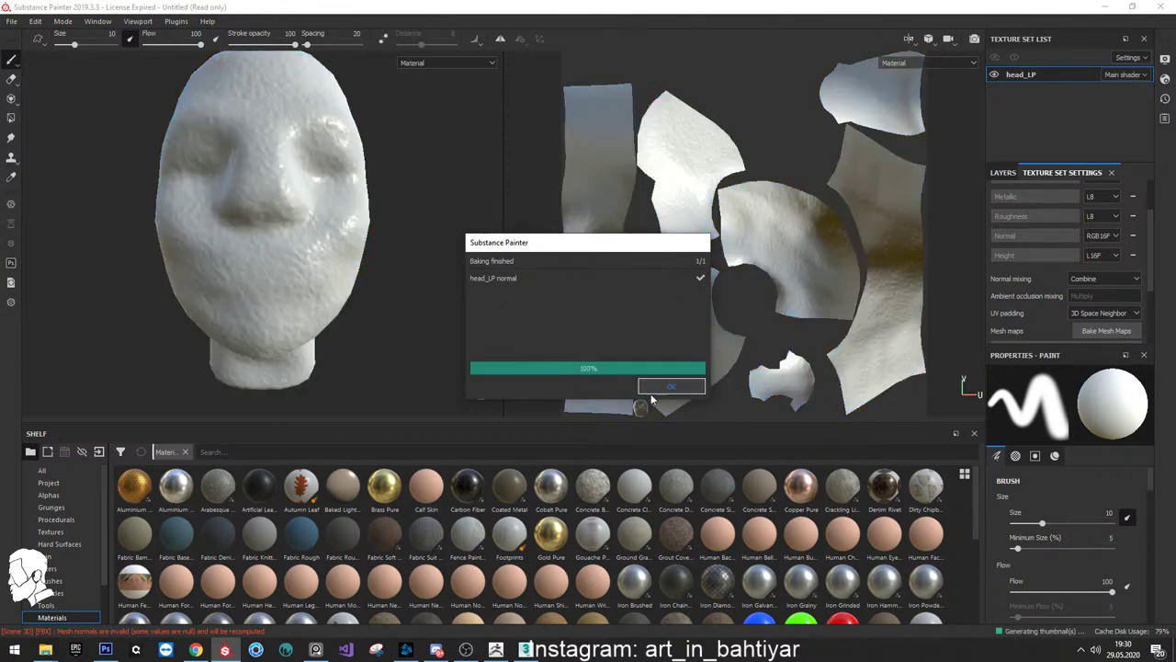
Close the bake-finished report and orbit the head to inspect the baked detail
left_click(660, 390)
mouse_move(265, 153)
left_mouse_down("alt")
mouse_move(376, 179)
mouse_move(264, 216)
left_mouse_up("alt")
key("Tab")
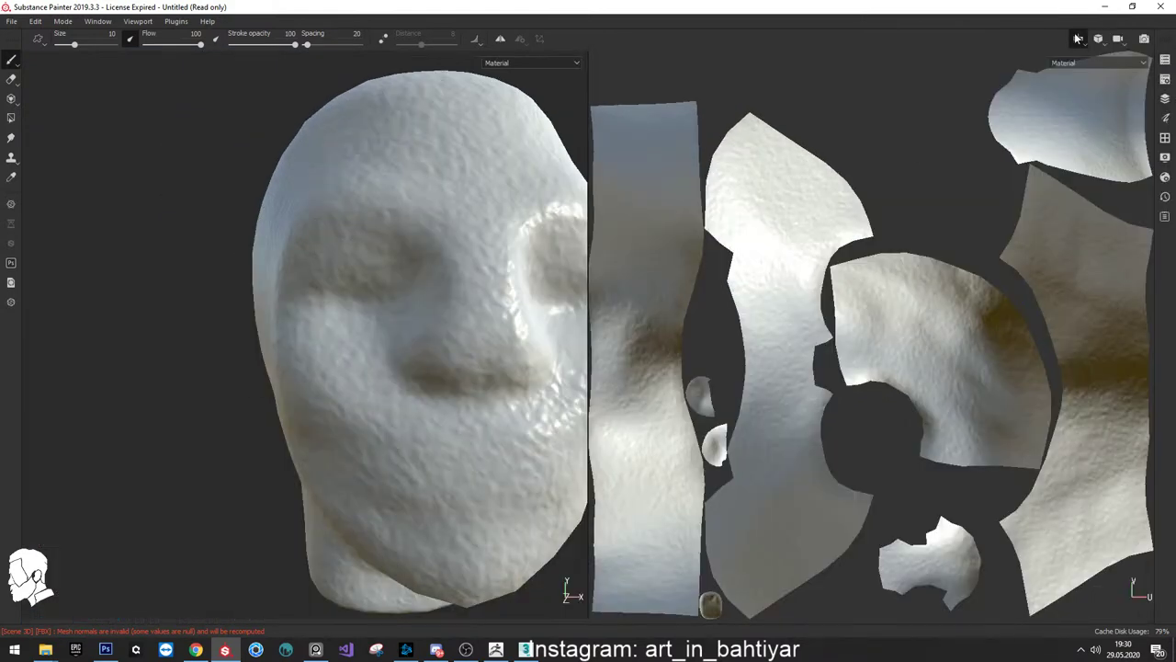
Switch the viewport to the 3D view only, orbit to front and side views, then restore the panels
left_click(1079, 38)
left_click(1091, 75)
mouse_move(1092, 75)
left_mouse_down("alt")
mouse_move(412, 147)
mouse_move(407, 255)
mouse_move(391, 254)
mouse_move(514, 307)
mouse_move(478, 302)
left_mouse_up("alt")
left_click(11, 118)
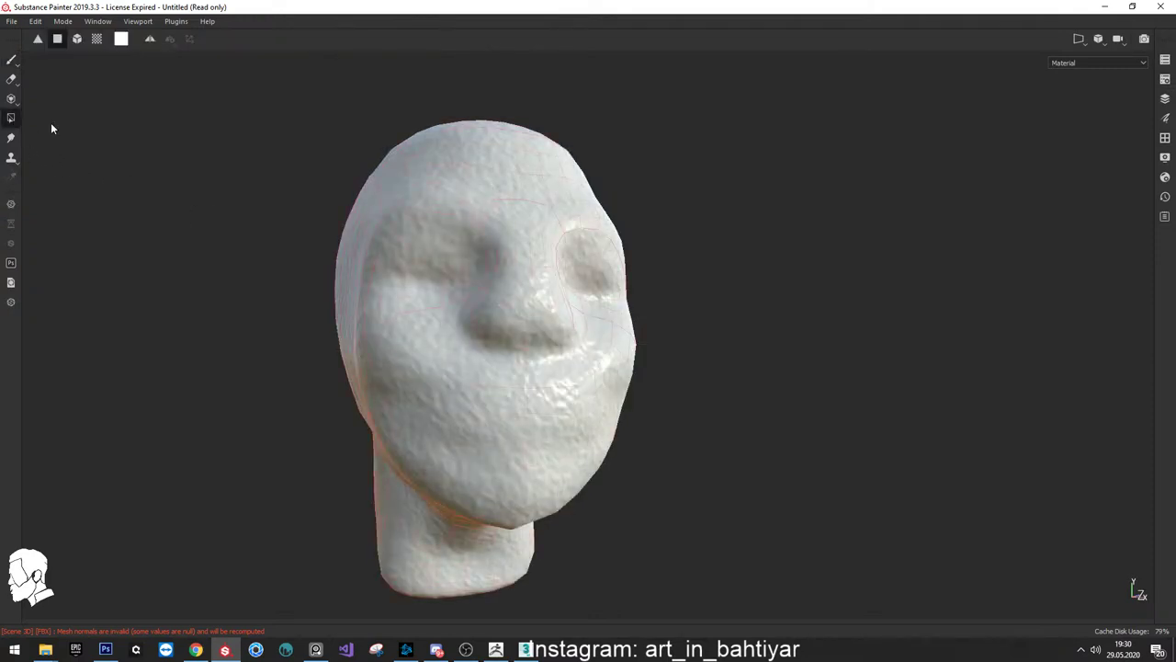
mouse_move(51, 122)
left_mouse_down("alt")
mouse_move(745, 265)
mouse_move(496, 252)
left_mouse_up("alt")
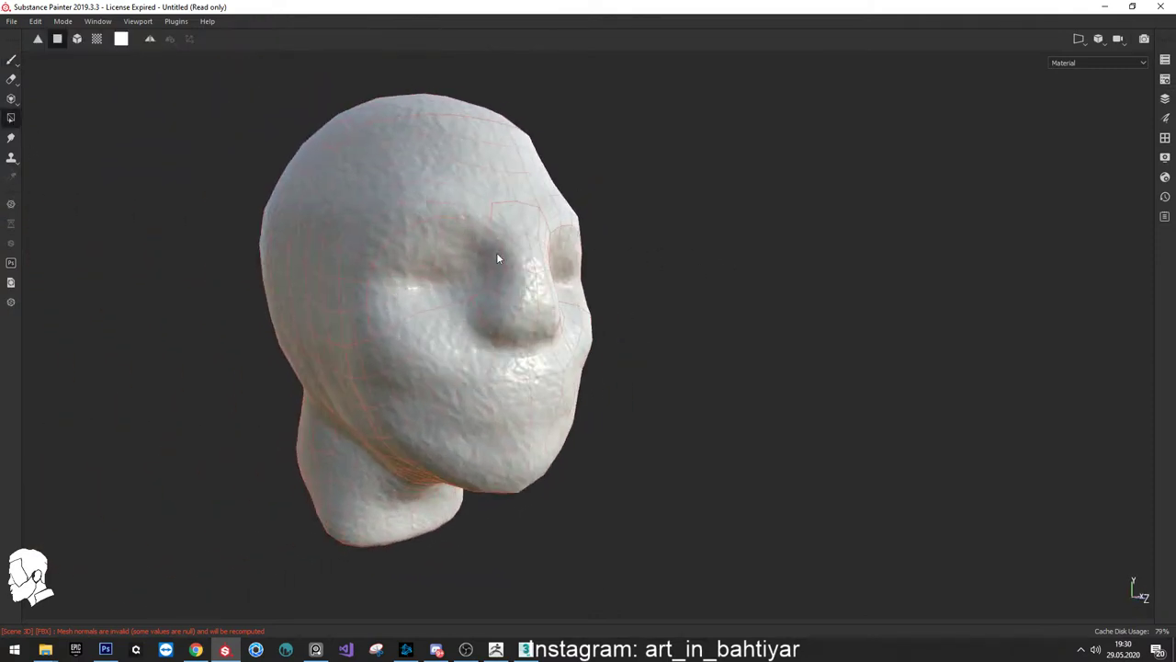
left_click(11, 59)
key("Tab")
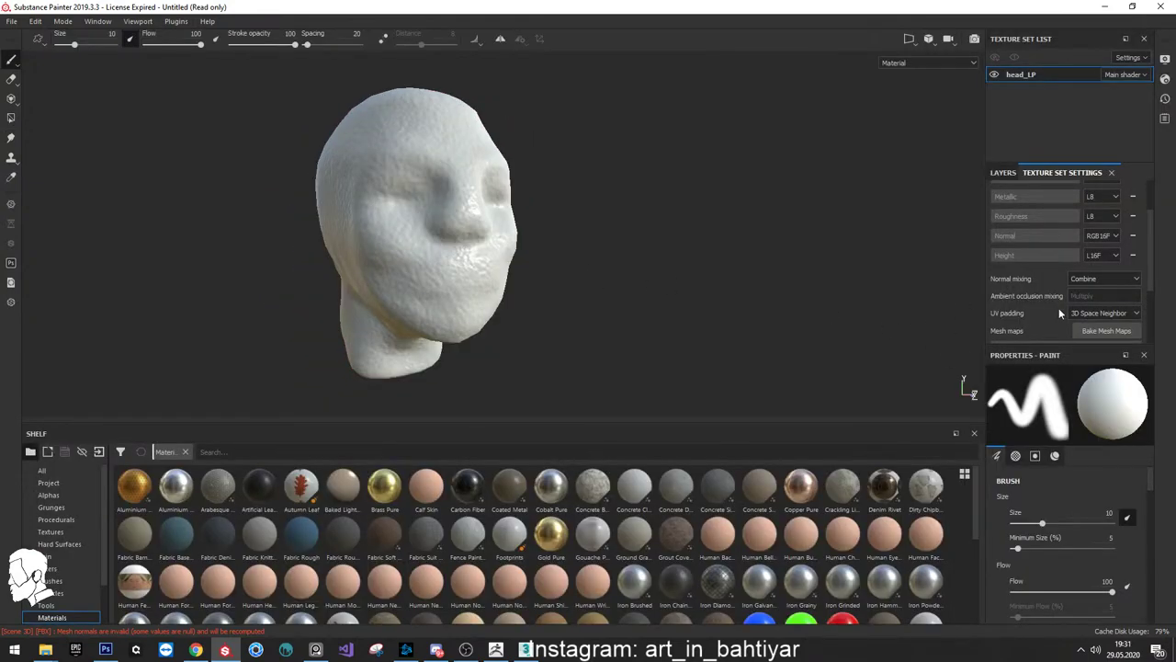
In Bake Mesh Maps, exclude Normal and include World space normal, Curvature and Position
scroll(1059, 308, "down", 2)
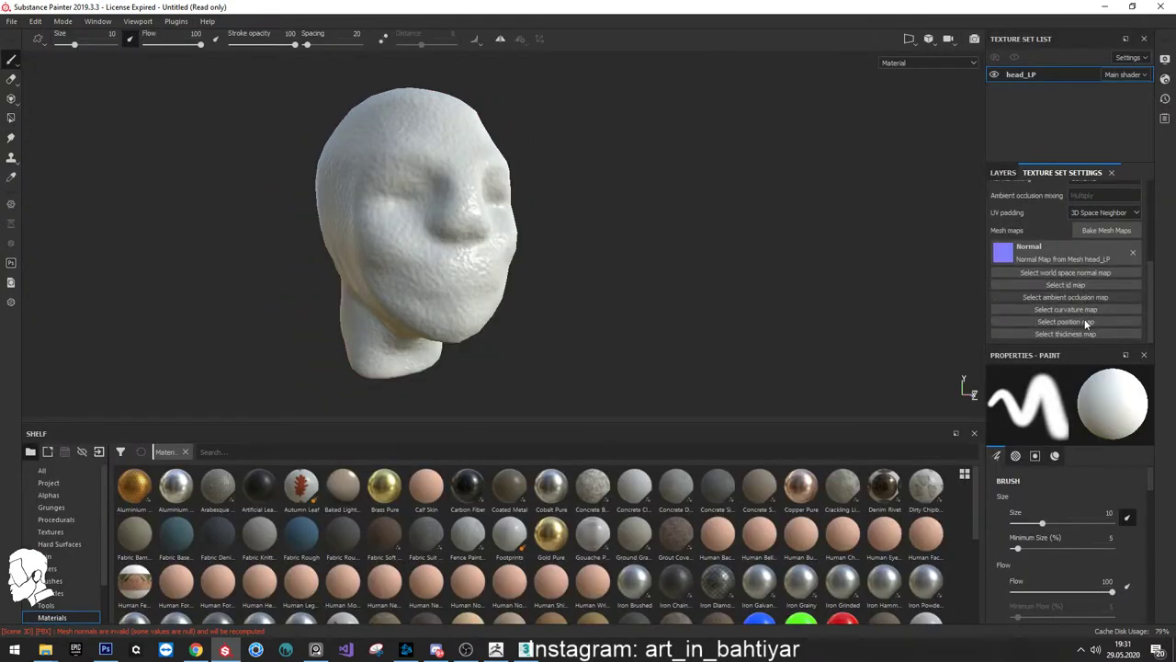
left_click(1105, 230)
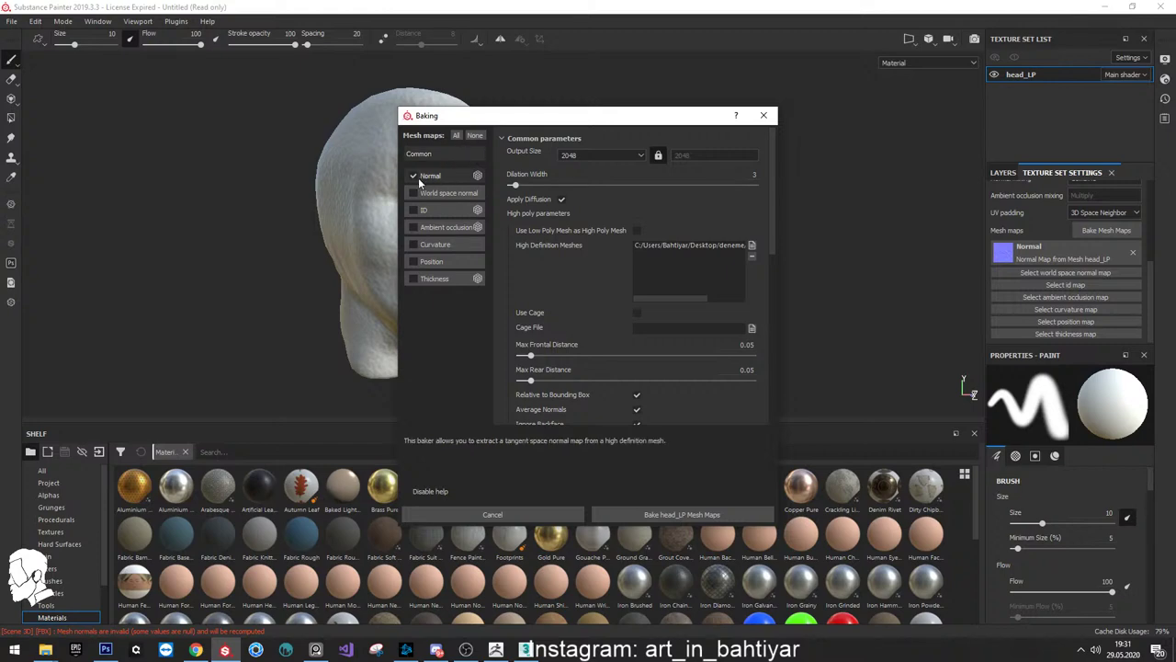
left_click(415, 174)
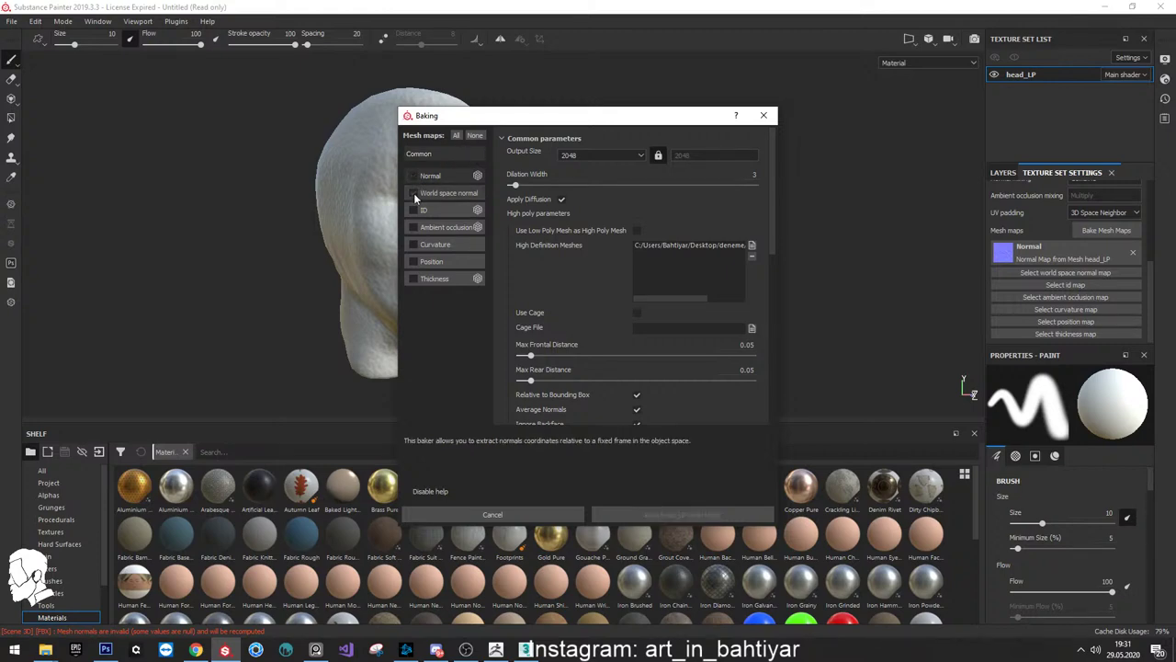
left_click(413, 193)
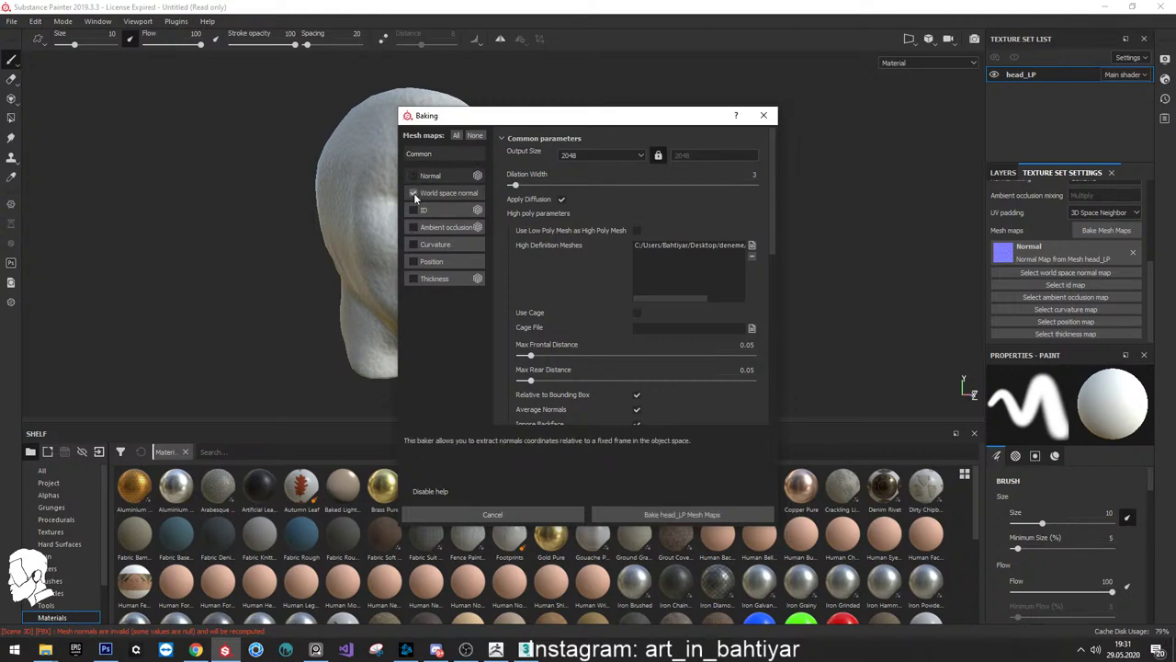
left_click(413, 244)
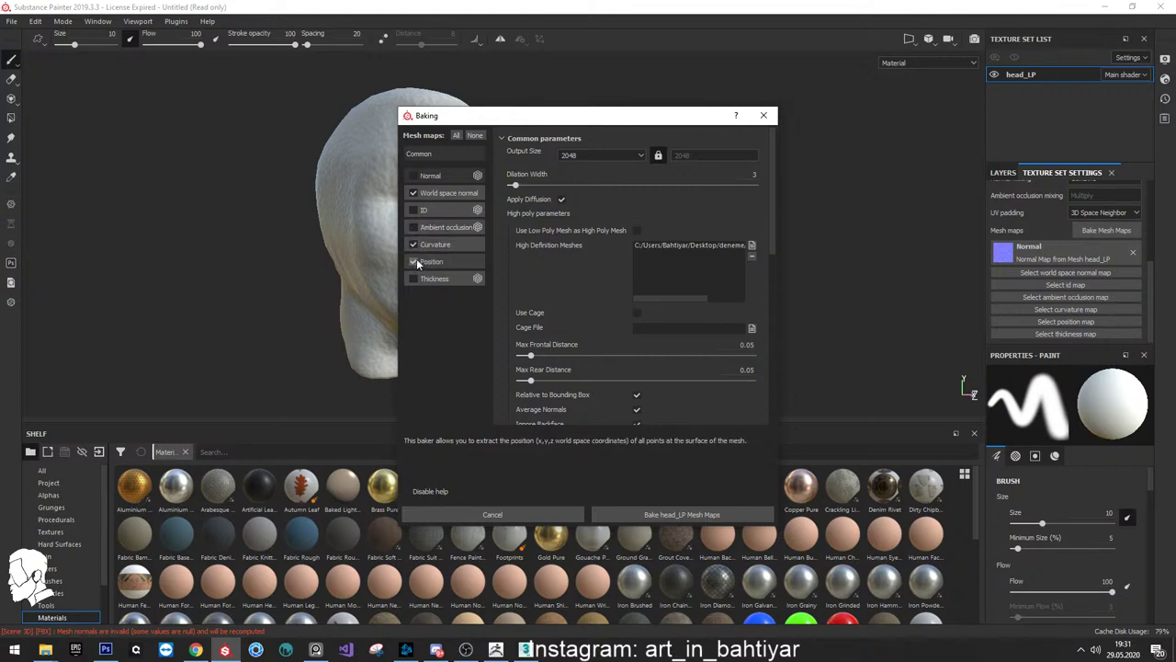
left_click(417, 262)
left_click(442, 263)
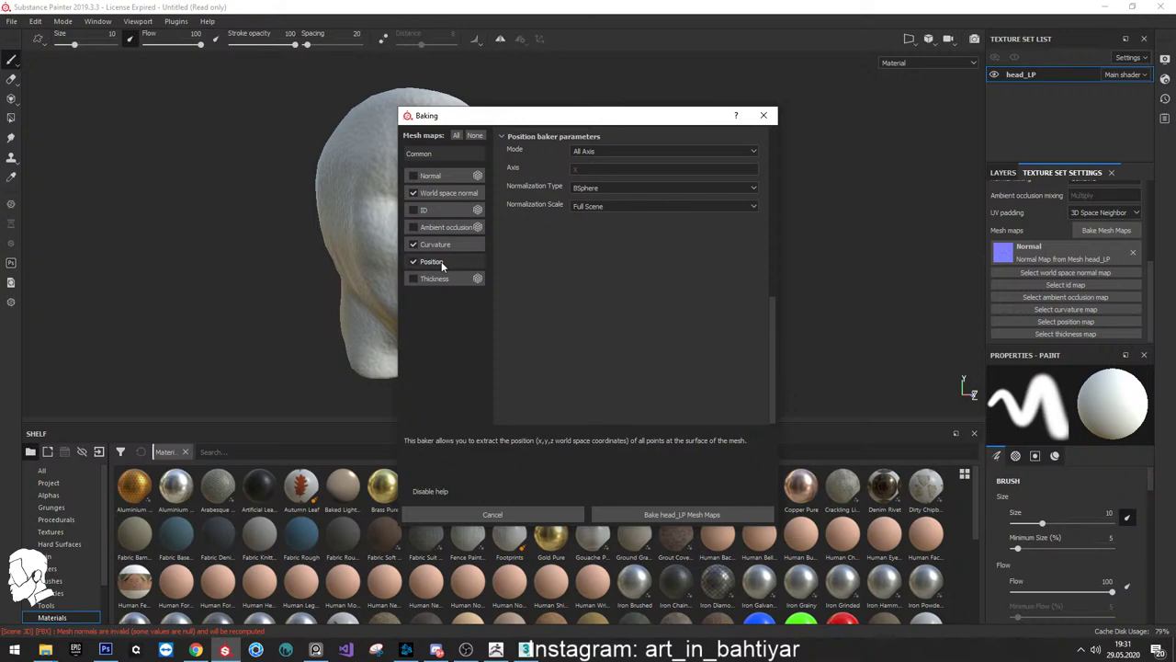
Bake the three selected mesh maps and dismiss the finished report
left_click_drag(534, 119, 617, 107)
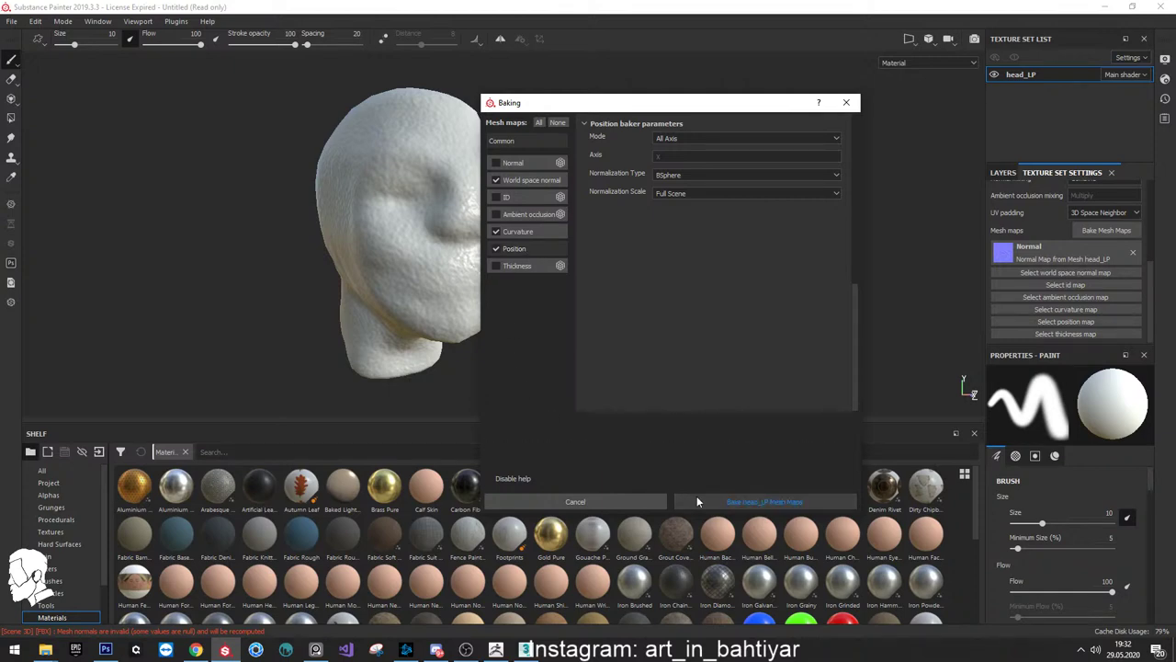
left_click(738, 505)
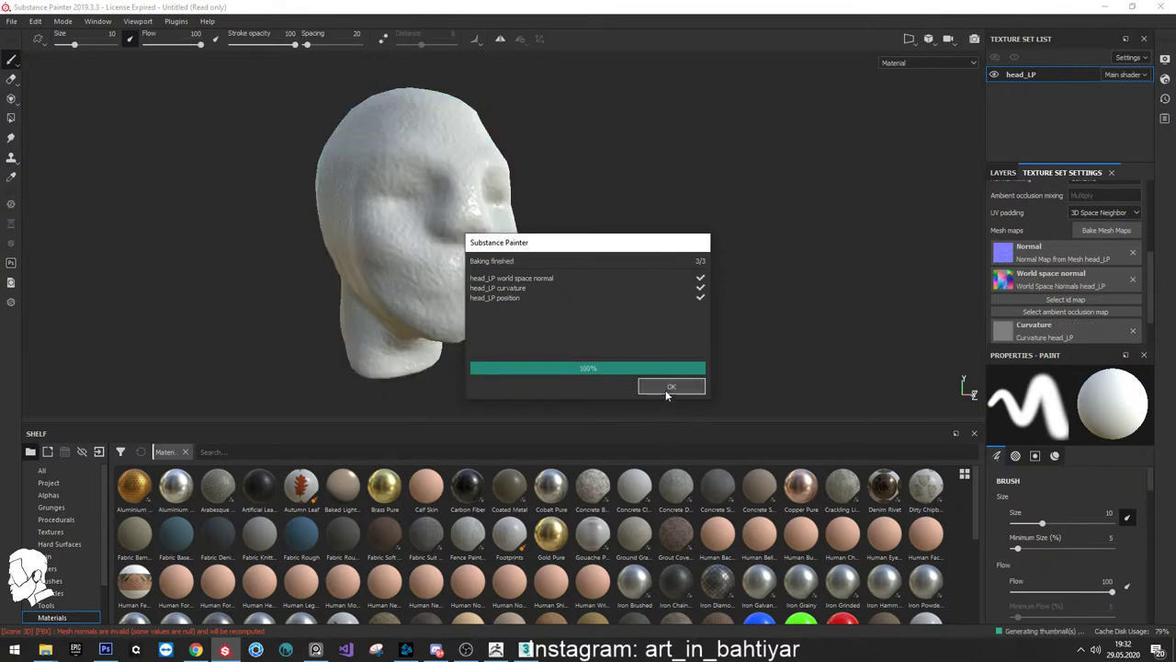
left_click(661, 387)
Select only Ambient occlusion and Thickness, with Thickness self occlusion set to Only Same Mesh Name
left_click(1106, 230)
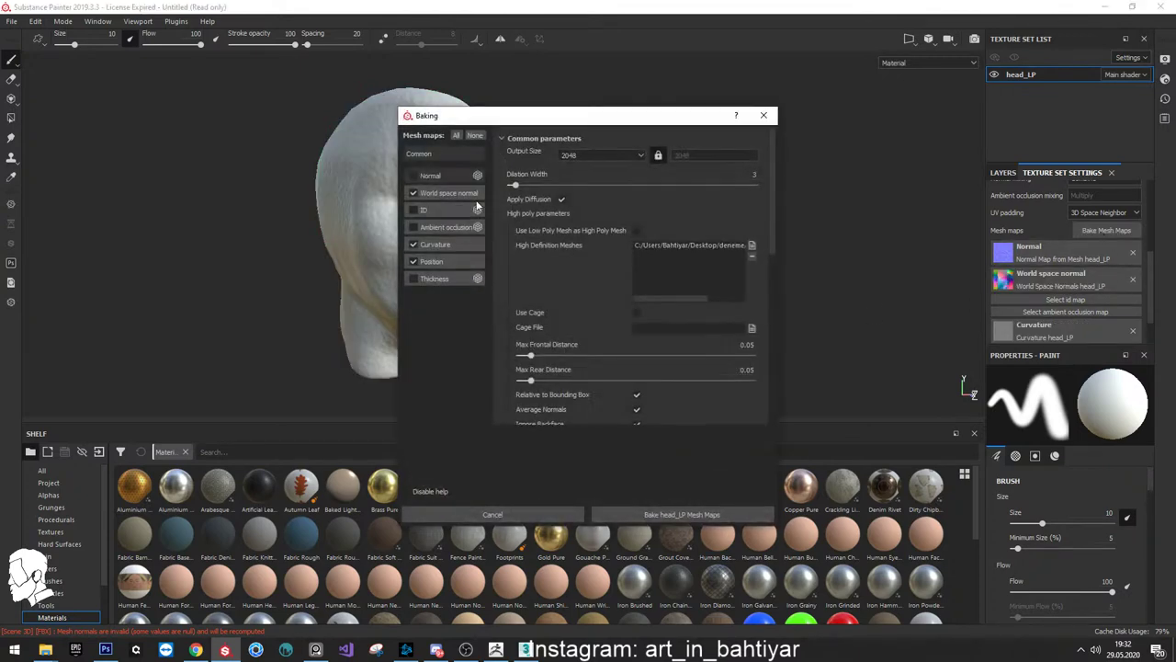
left_click(474, 135)
left_click(413, 227)
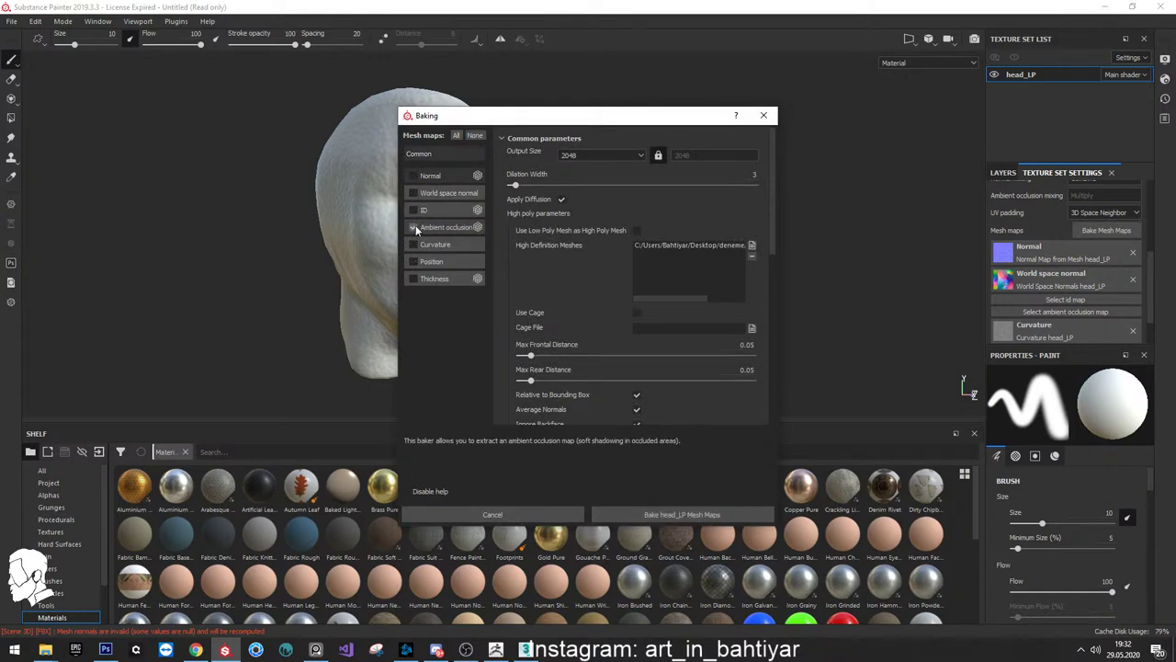
left_click(413, 279)
scroll(634, 294, "down", 5)
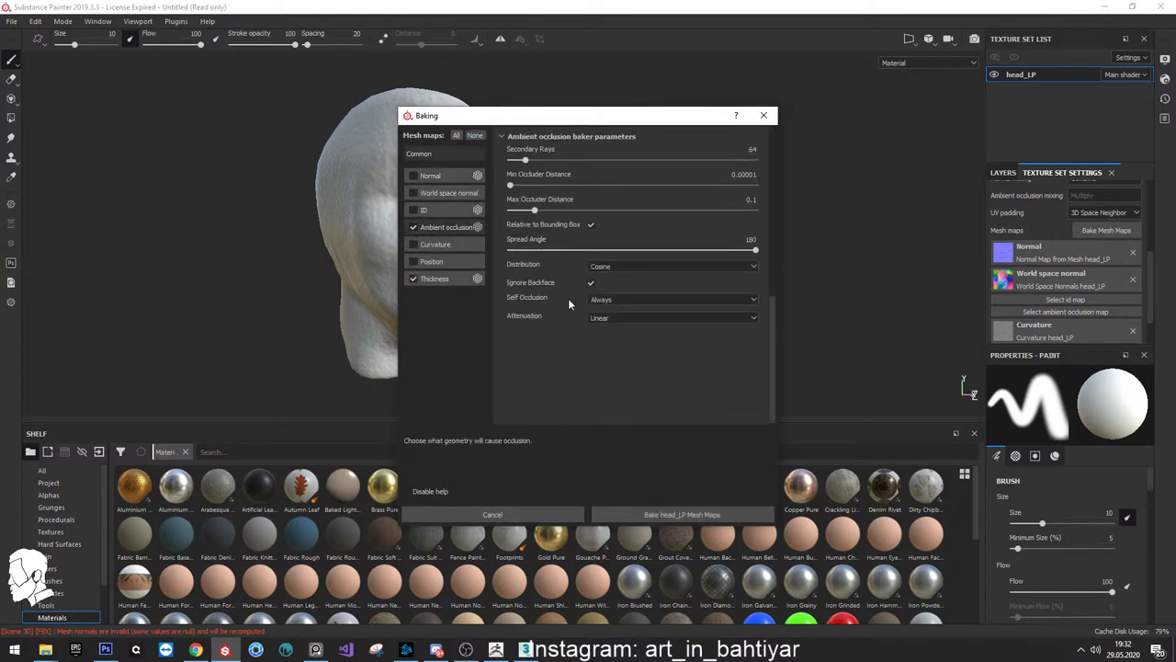
left_click(634, 303)
left_click(625, 304)
left_click(434, 278)
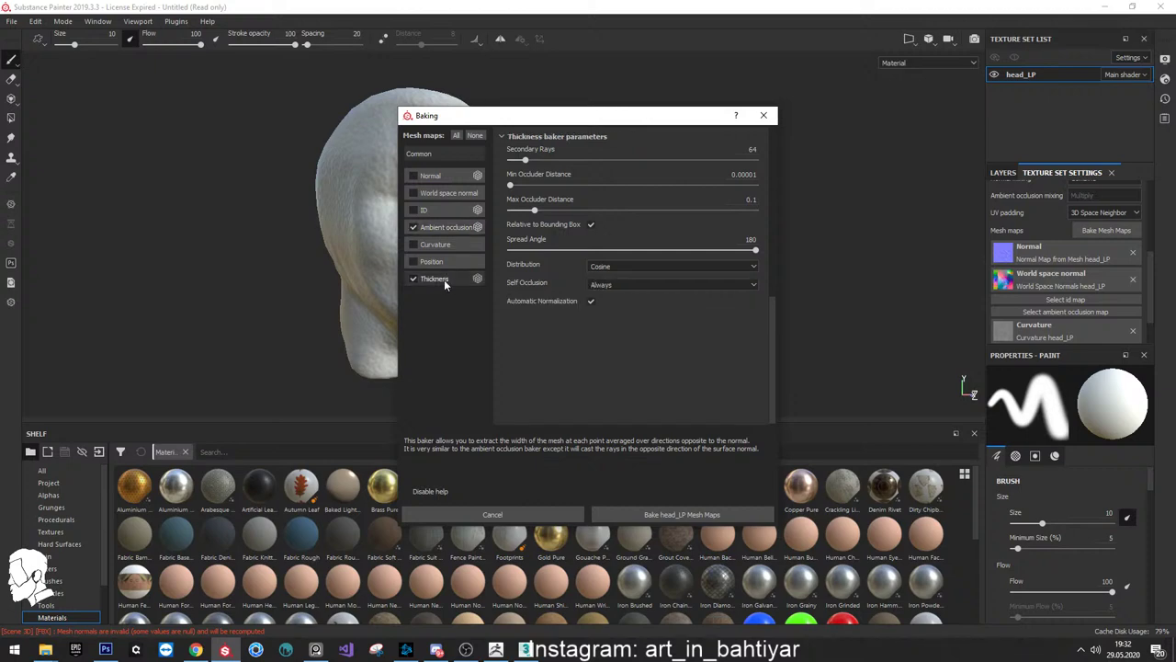
left_click(643, 285)
left_click(634, 301)
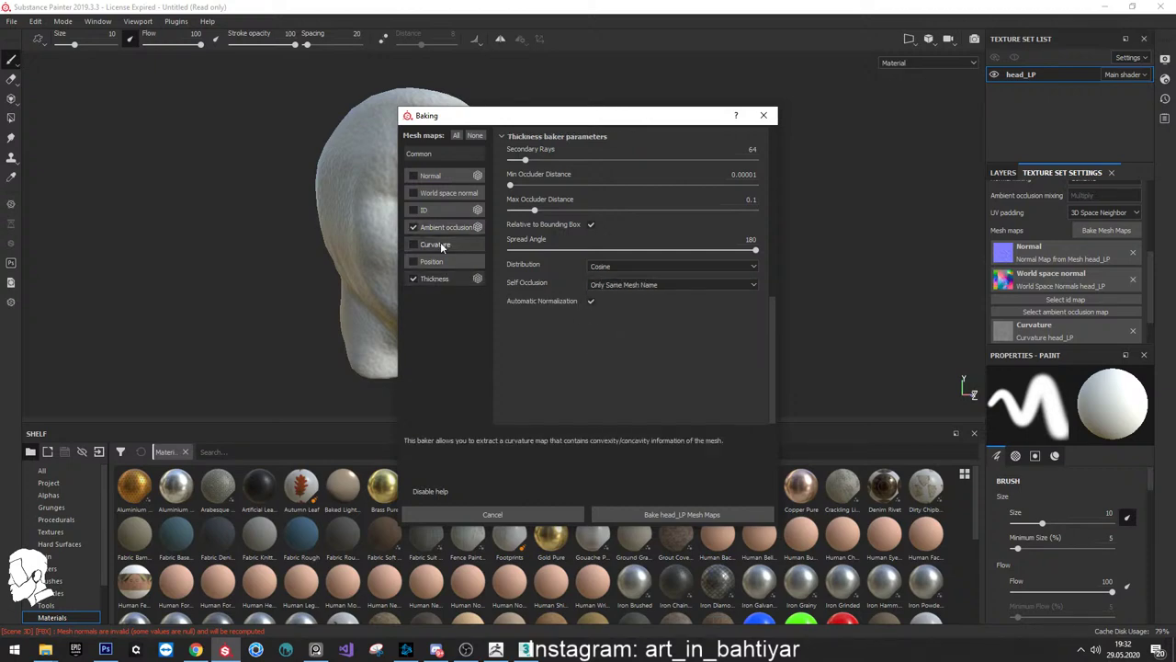
left_click(438, 228)
Set the common antialiasing to Subsampling 2x2, leave the output size unchanged, and start the bake
left_click(419, 154)
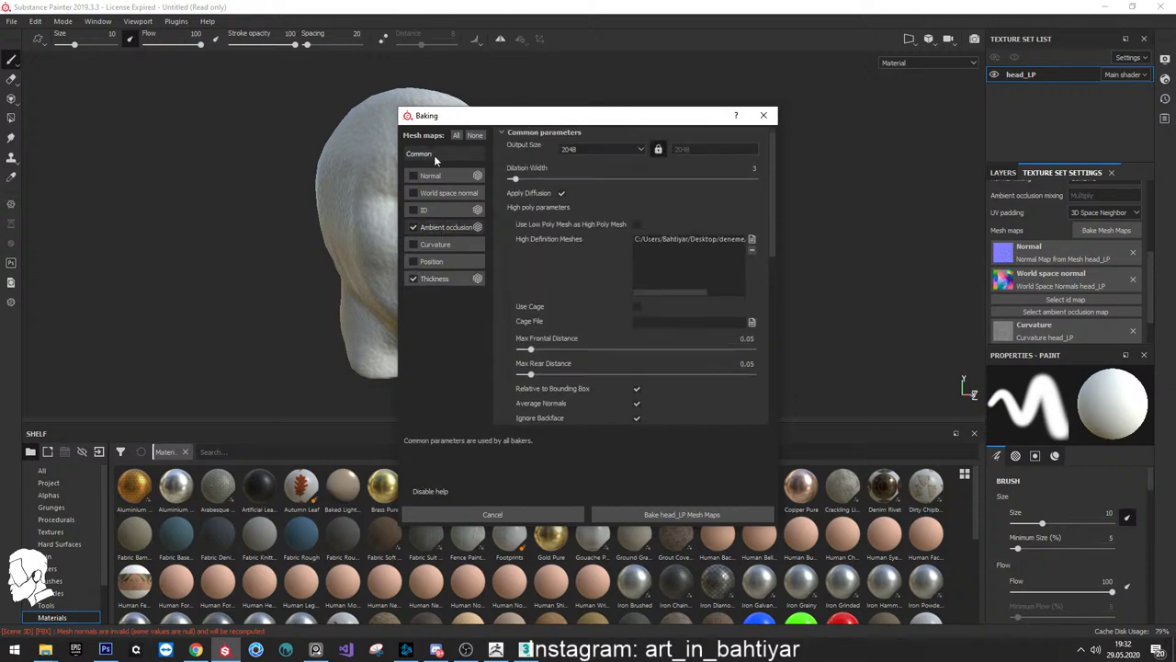
scroll(623, 259, "down", 2)
scroll(624, 253, "down", 1)
left_click(689, 328)
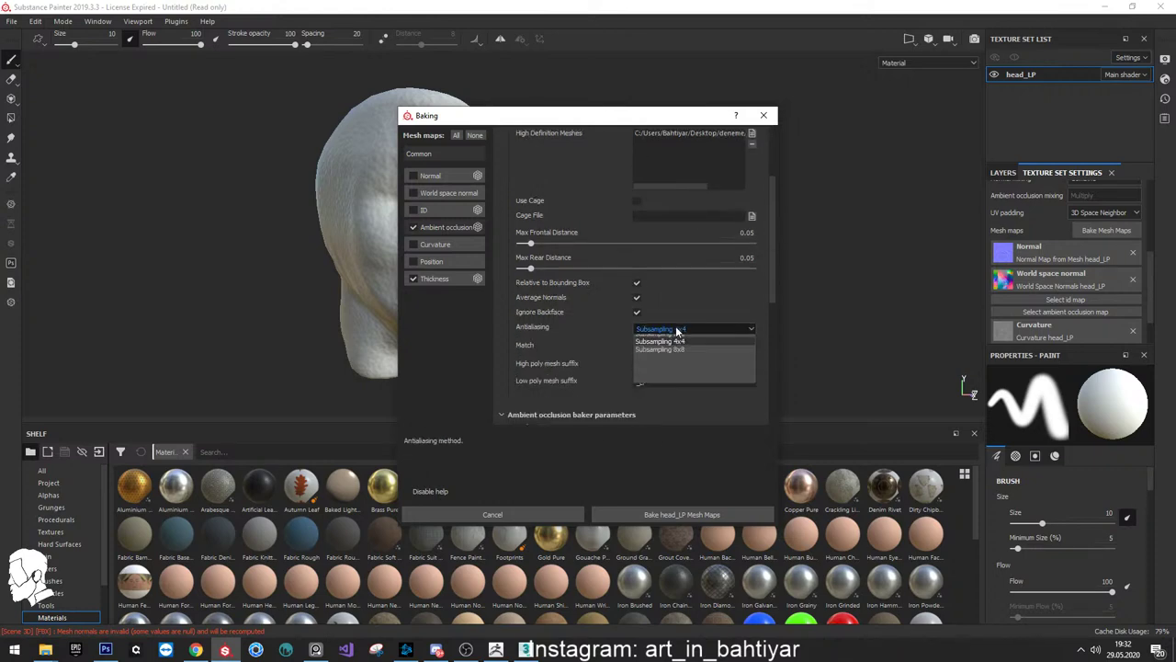
left_click(682, 349)
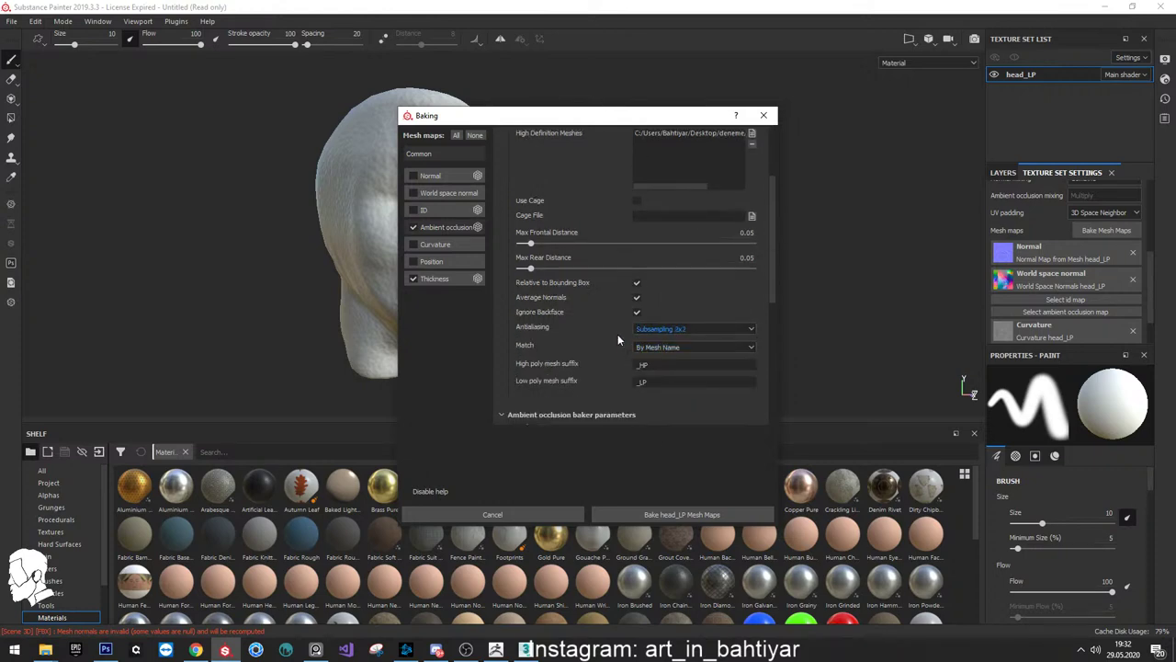
scroll(618, 333, "up", 3)
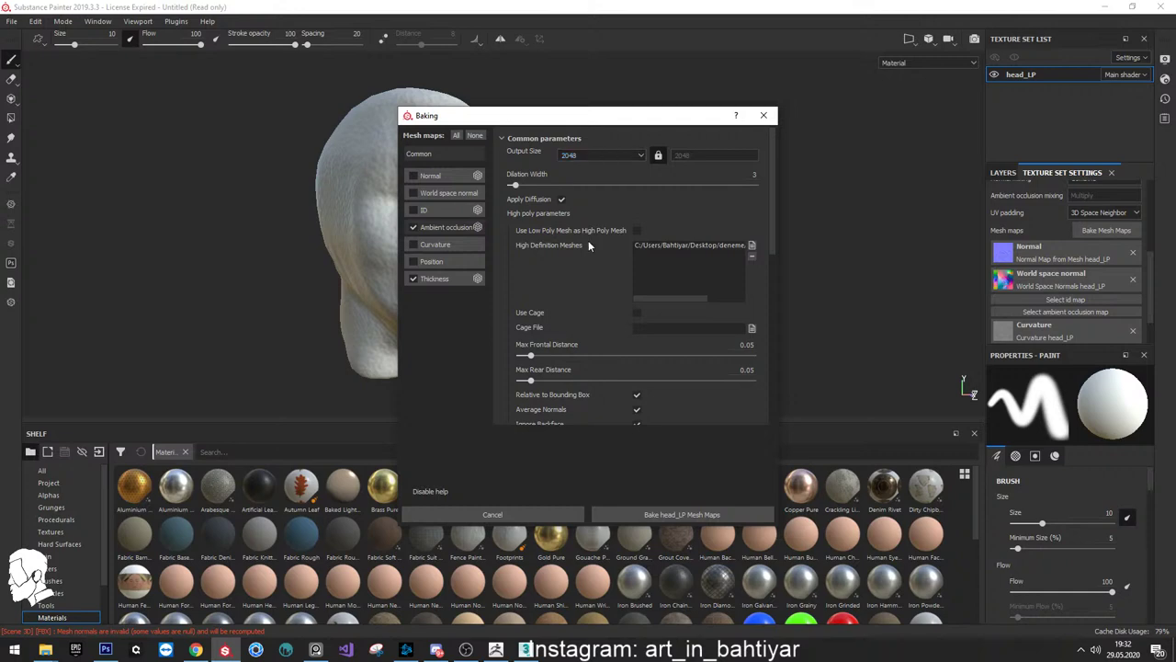
scroll(588, 240, "down", 2)
scroll(587, 351, "up", 2)
left_click(617, 152)
left_click(577, 208)
left_click(682, 513)
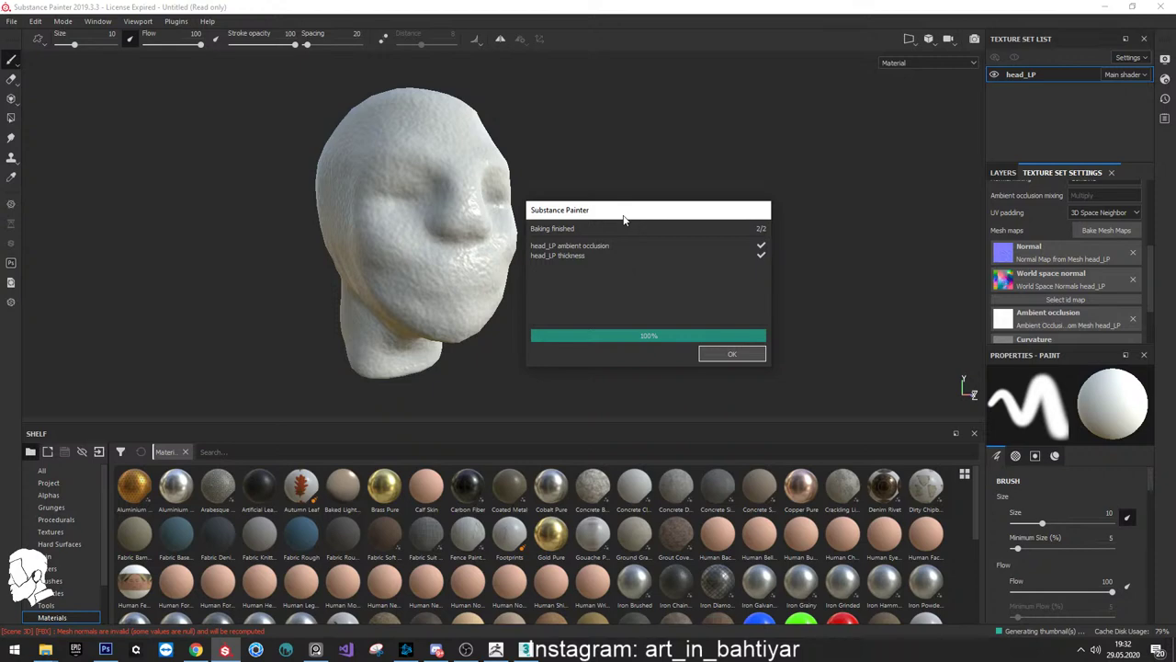
left_click(717, 356)
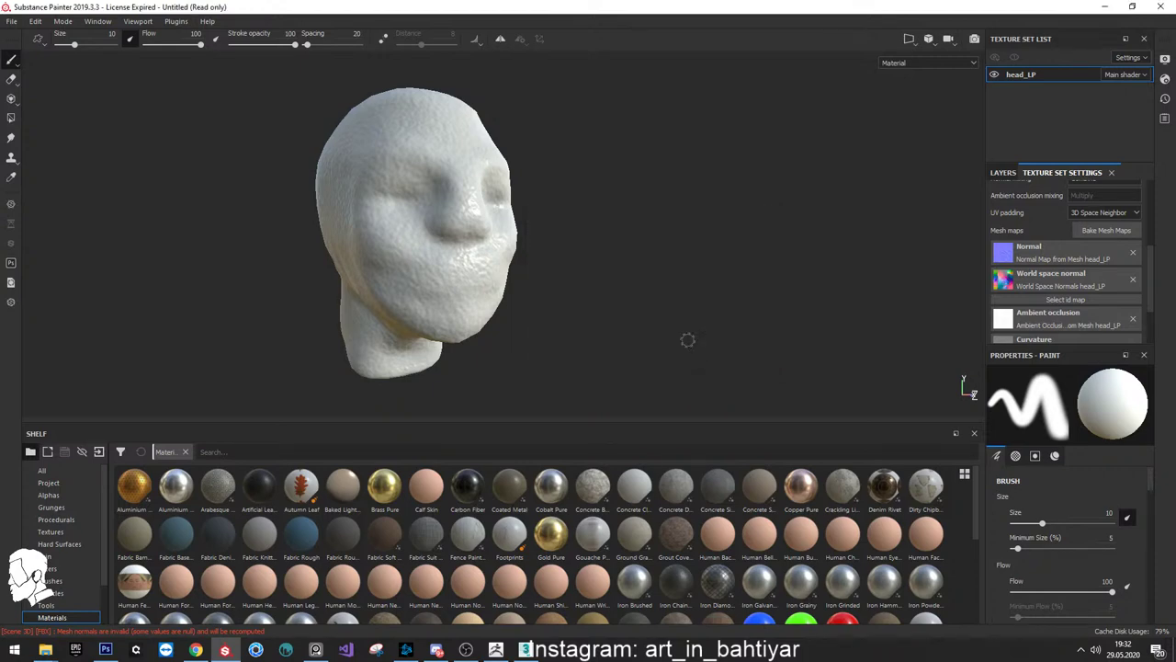
mouse_move(552, 282)
left_mouse_down("alt")
mouse_move(328, 223)
mouse_move(384, 251)
mouse_move(441, 243)
left_mouse_up("alt")
right_click_drag(441, 243, 505, 255, "shift")
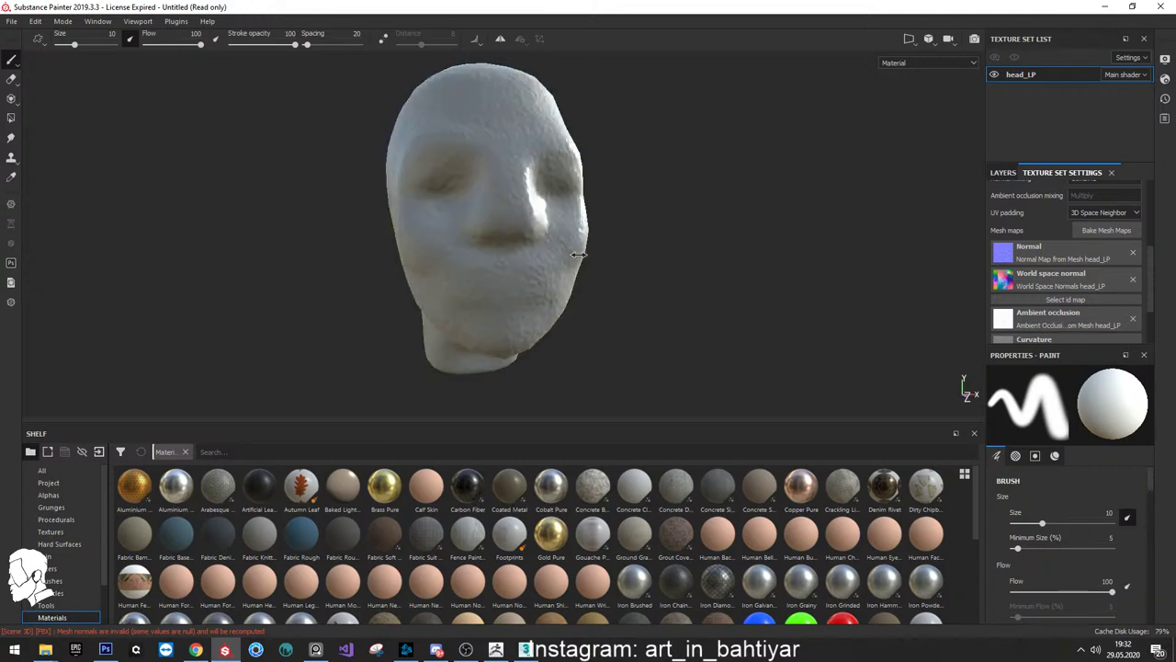
mouse_move(505, 254)
left_mouse_down("alt")
mouse_move(441, 315)
mouse_move(517, 281)
mouse_move(631, 297)
mouse_move(565, 269)
left_mouse_up("alt")
right_click_drag(565, 269, 577, 243, "shift")
scroll(577, 244, "up", 3)
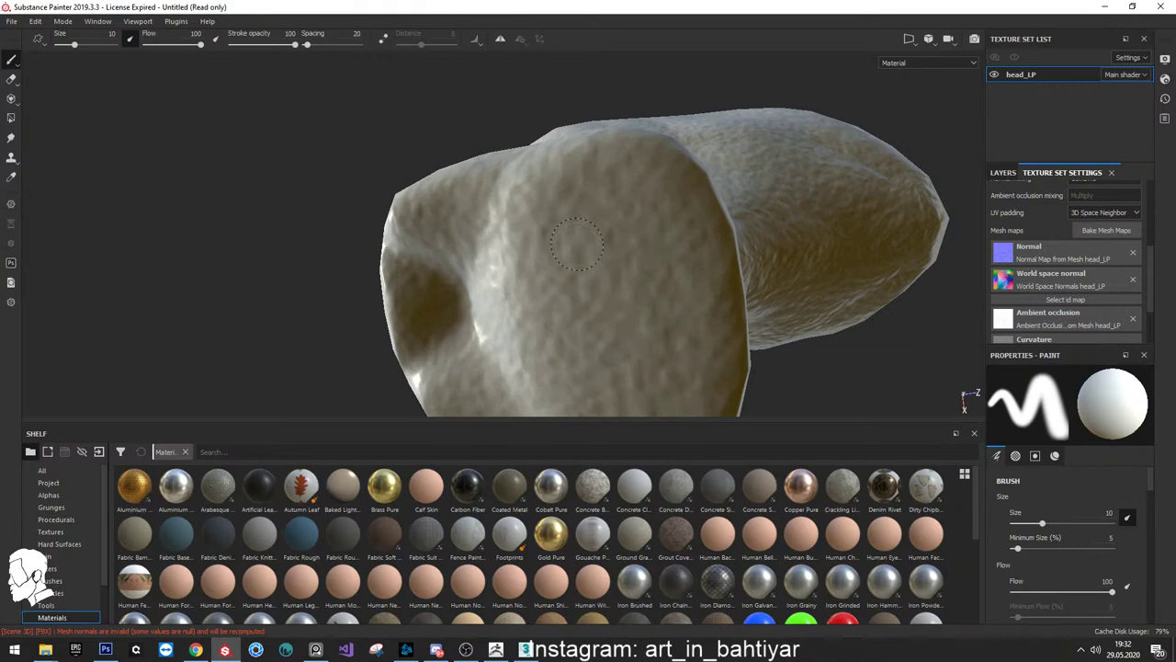
mouse_move(528, 249)
left_mouse_down("alt")
mouse_move(829, 333)
mouse_move(901, 273)
mouse_move(558, 217)
left_mouse_up("alt")
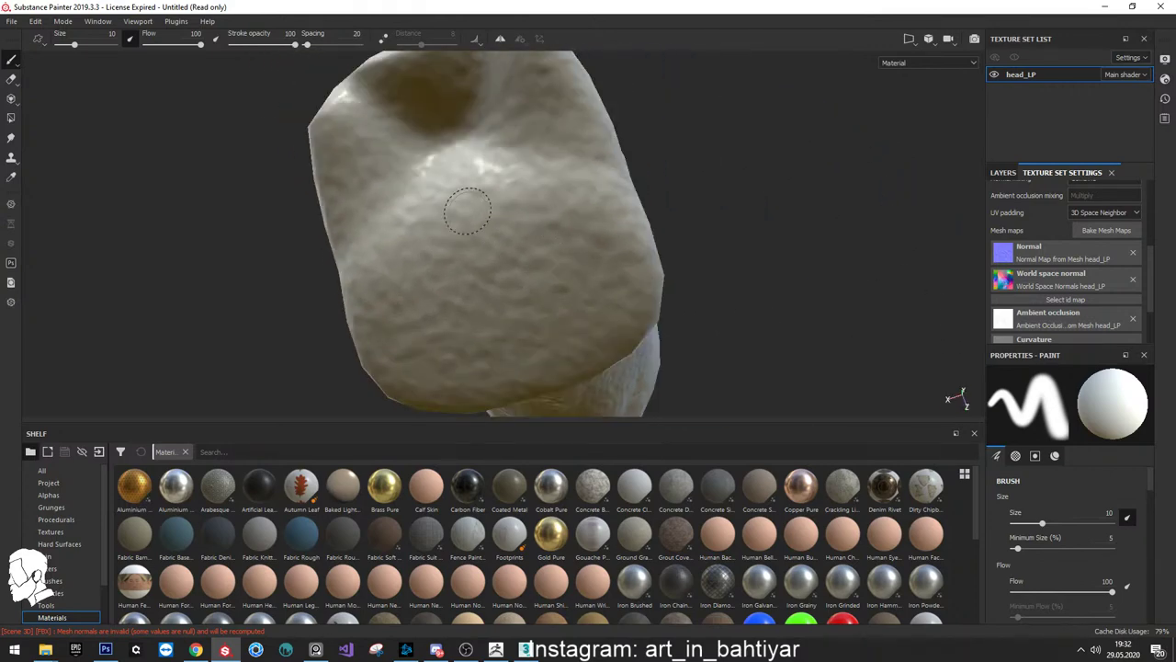
left_click_drag(467, 211, 511, 223)
mouse_move(603, 238)
left_mouse_down("alt")
mouse_move(569, 210)
mouse_move(575, 132)
mouse_move(468, 236)
mouse_move(420, 249)
mouse_move(496, 235)
mouse_move(471, 221)
left_mouse_up("alt")
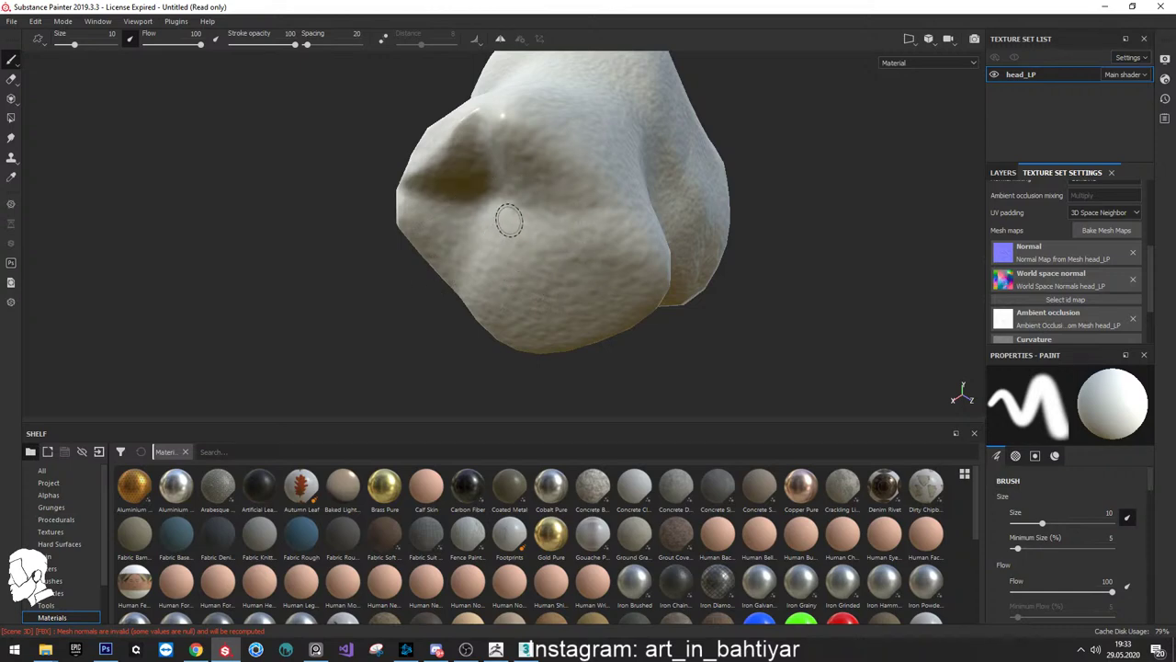
mouse_move(553, 180)
left_mouse_down("alt")
mouse_move(494, 218)
mouse_move(603, 197)
mouse_move(652, 164)
left_mouse_up("alt")
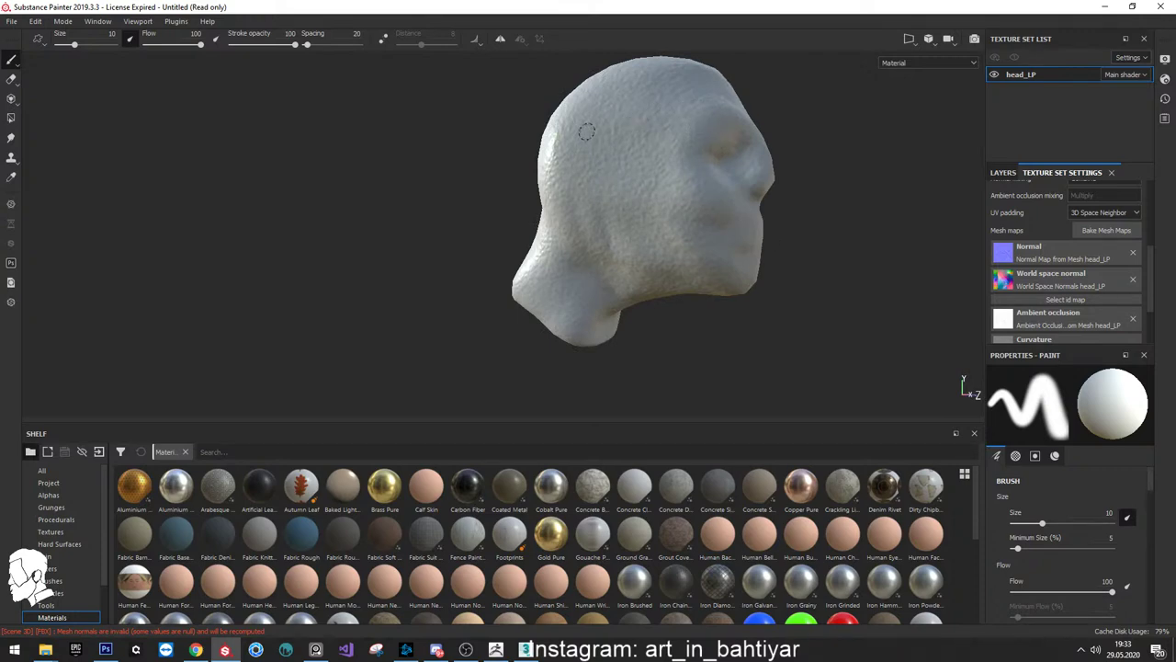
mouse_move(642, 116)
left_mouse_down("alt")
mouse_move(615, 199)
mouse_move(414, 230)
mouse_move(619, 237)
mouse_move(582, 236)
mouse_move(591, 205)
left_mouse_up("alt")
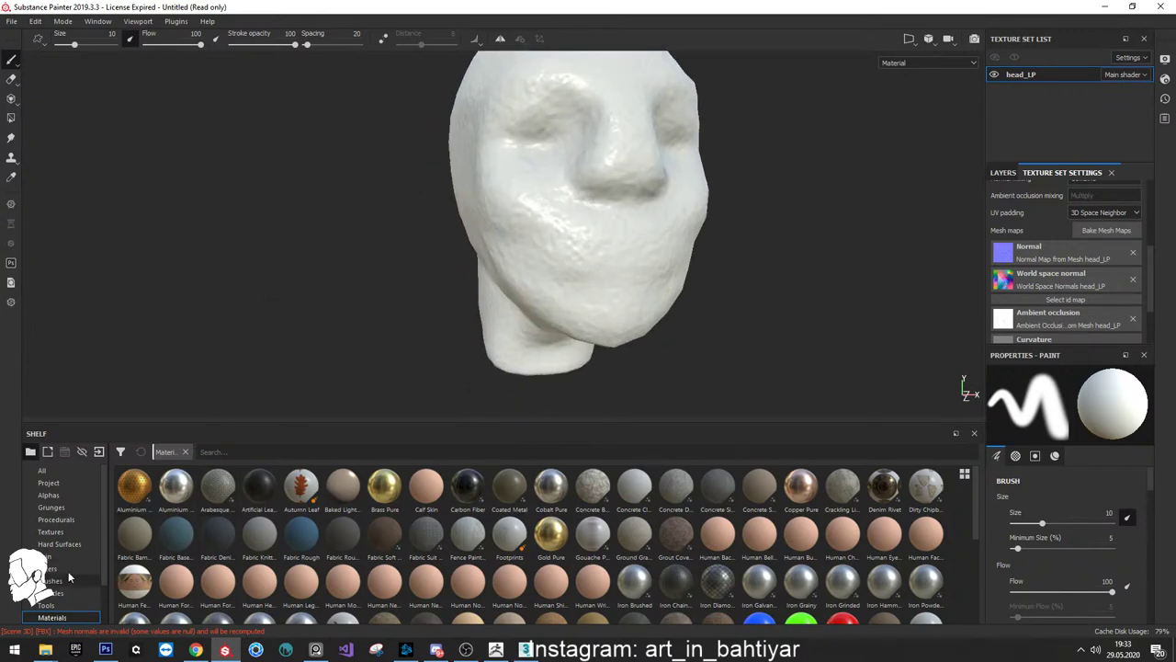
Apply the Brass_Old smart material to the head and orbit to inspect it
scroll(87, 579, "down", 1)
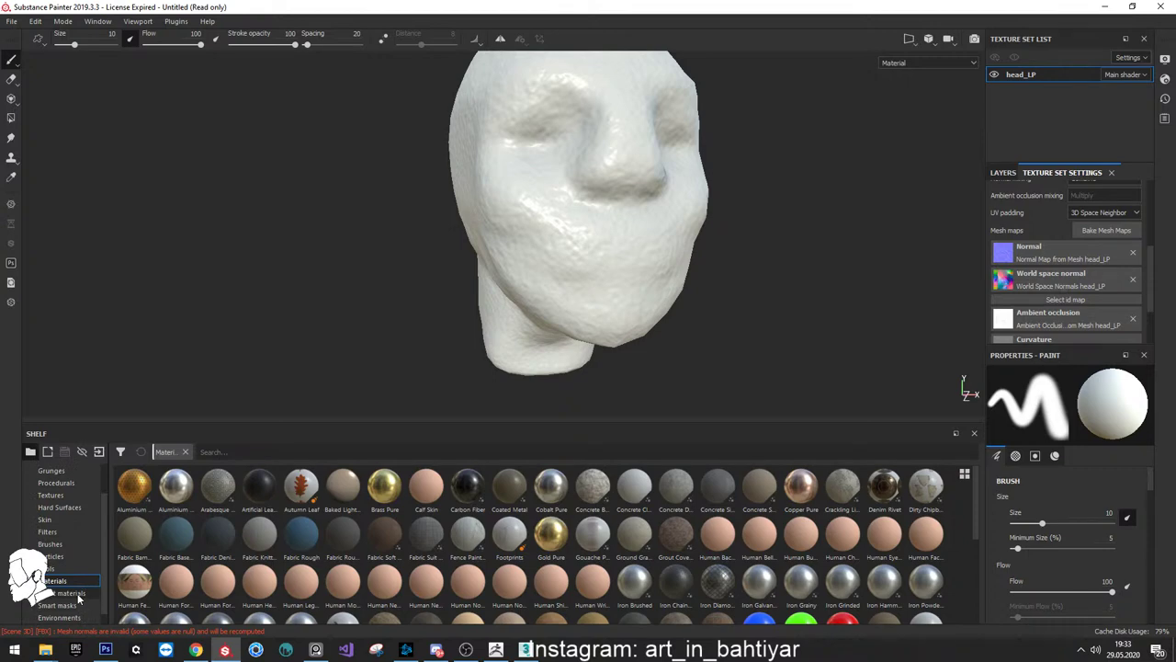
scroll(1056, 264, "up", 1)
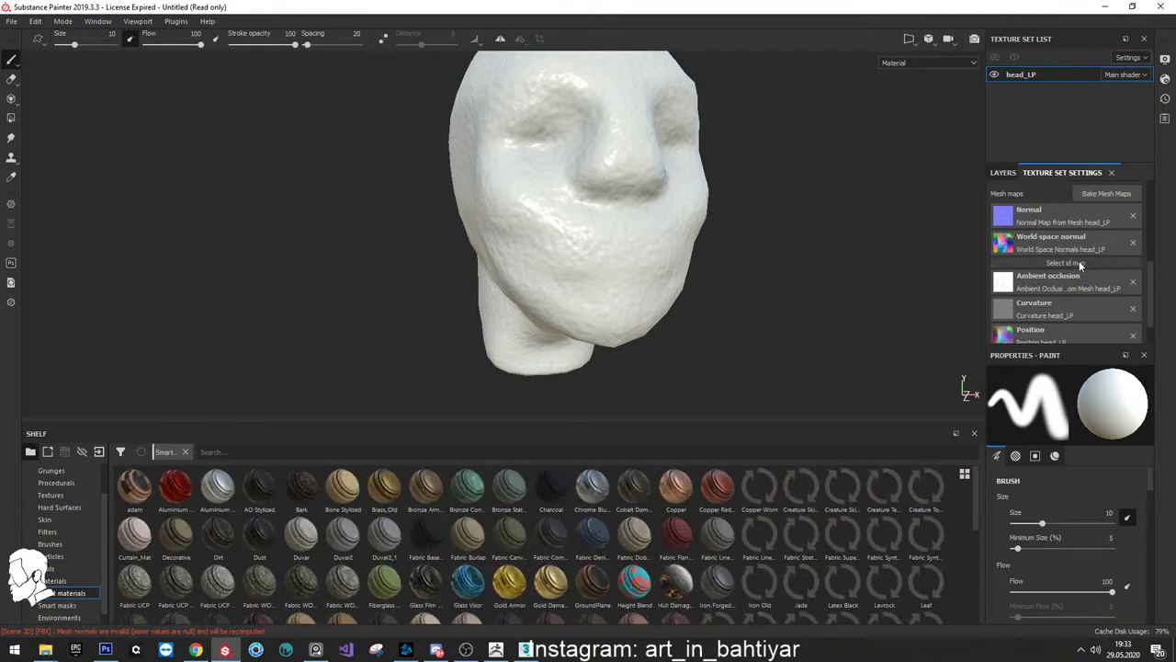
scroll(1089, 267, "up", 1)
scroll(1063, 301, "up", 1)
scroll(1062, 299, "down", 3)
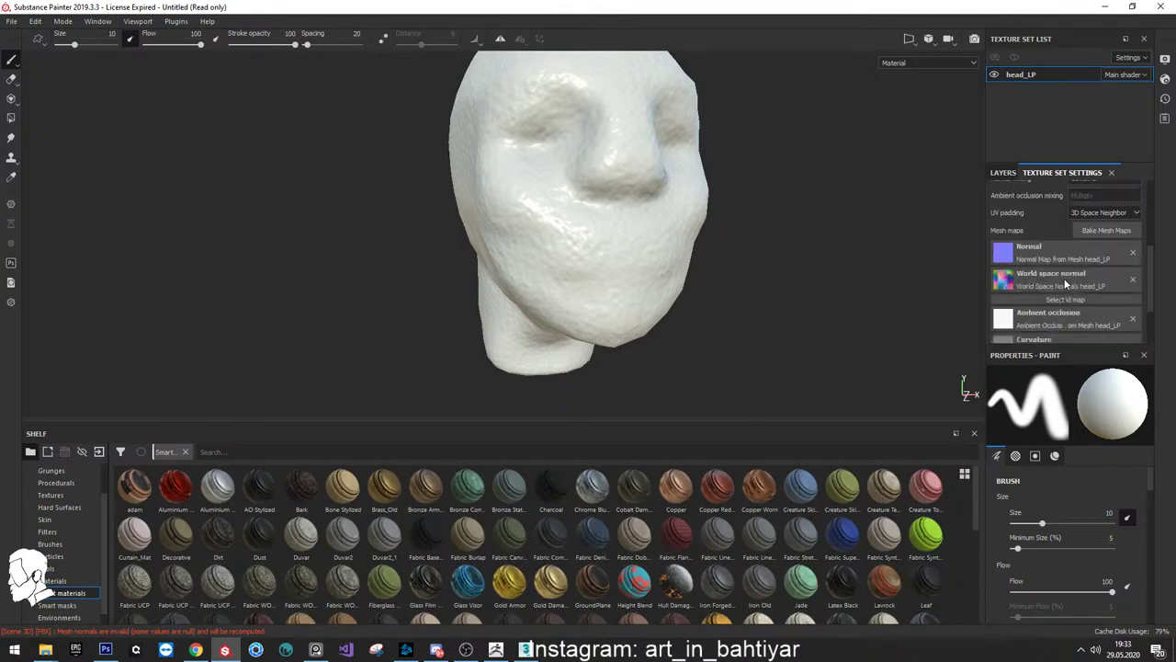
scroll(1062, 299, "down", 1)
left_click_drag(384, 487, 502, 222)
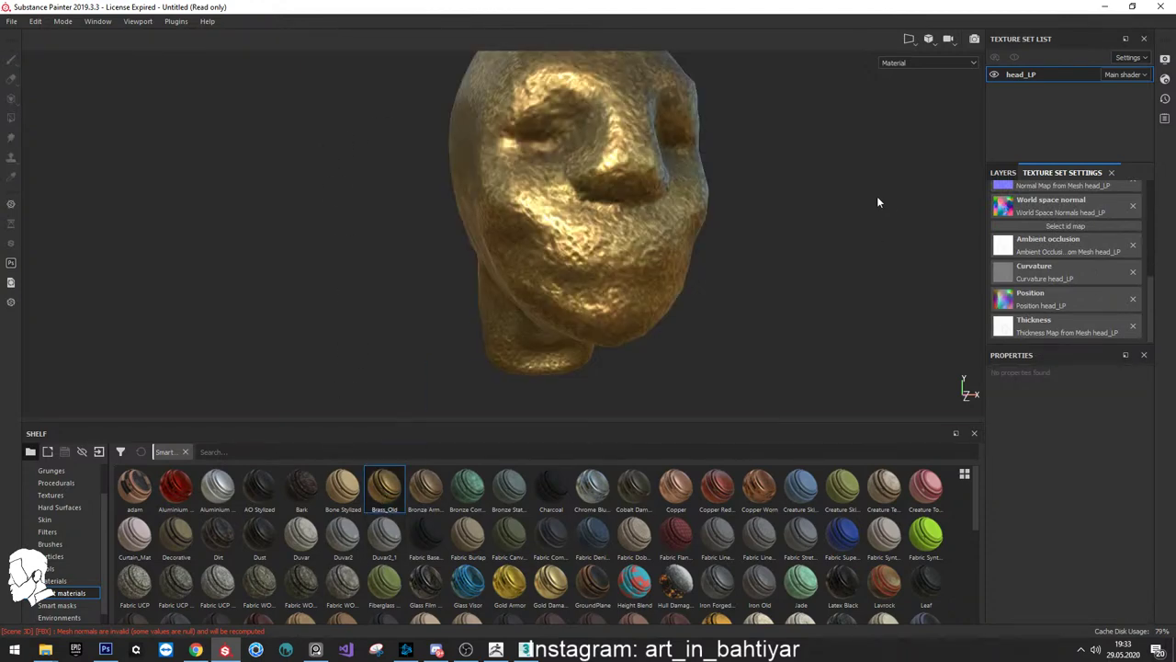
mouse_move(645, 255)
left_mouse_down("alt")
mouse_move(507, 145)
mouse_move(449, 149)
left_mouse_up("alt")
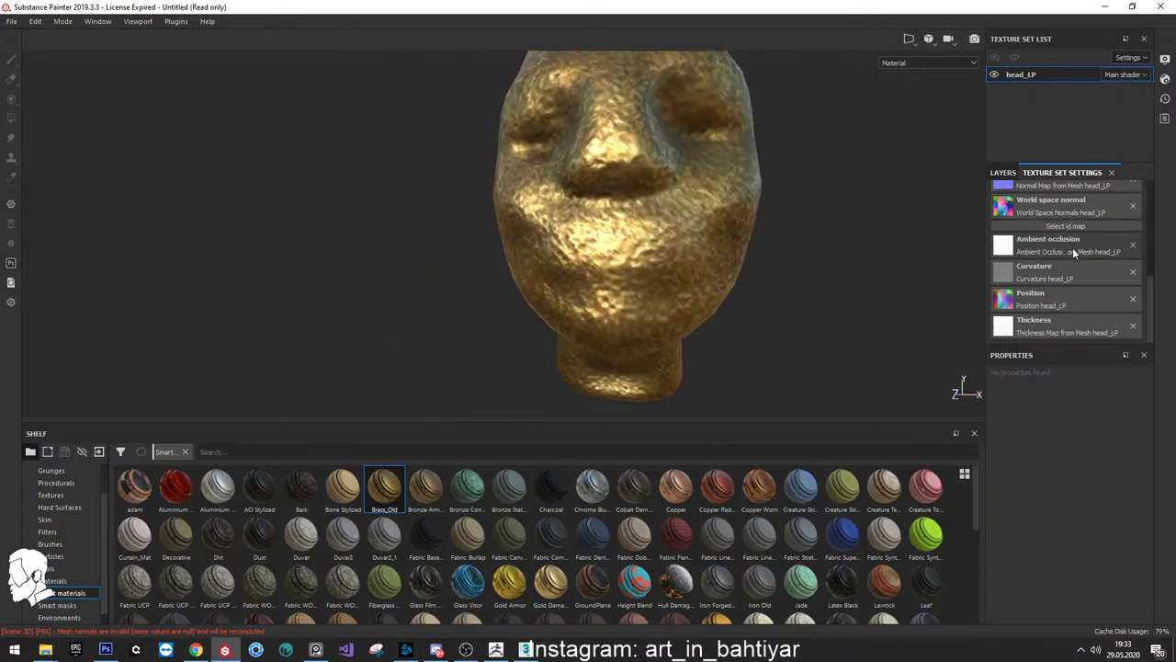
Review the Brass_Old layers: a fill layer, the Dirt layer's mask and the Dust layer
scroll(1068, 306, "up", 2)
scroll(1061, 276, "up", 3)
scroll(1057, 246, "down", 5)
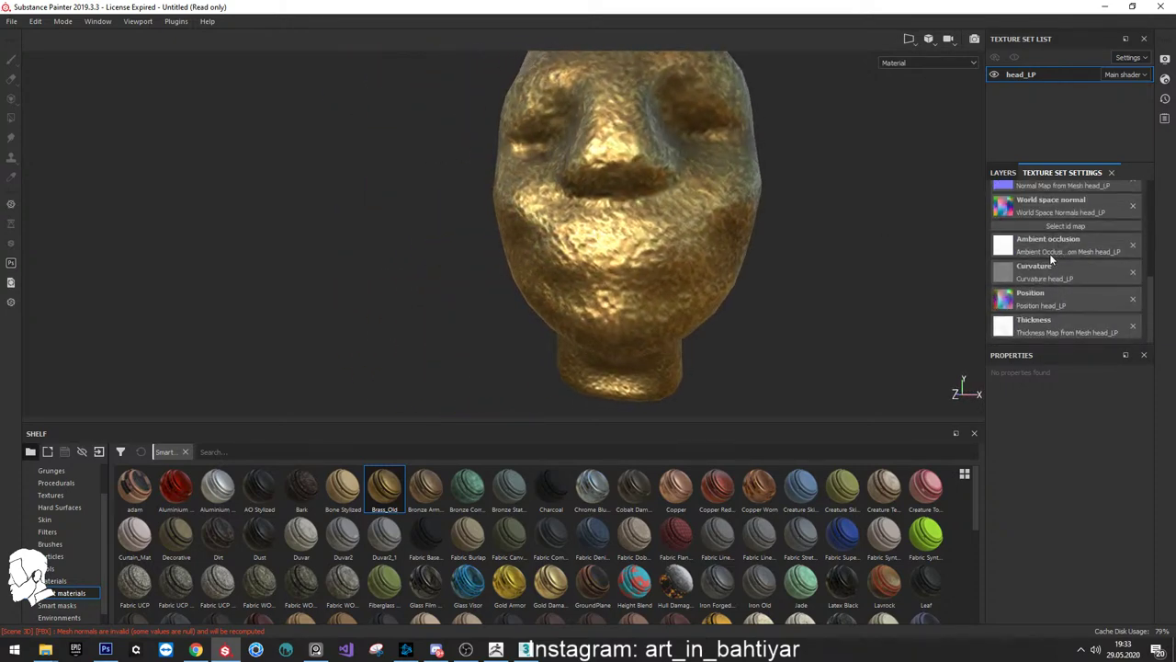
scroll(1062, 312, "up", 3)
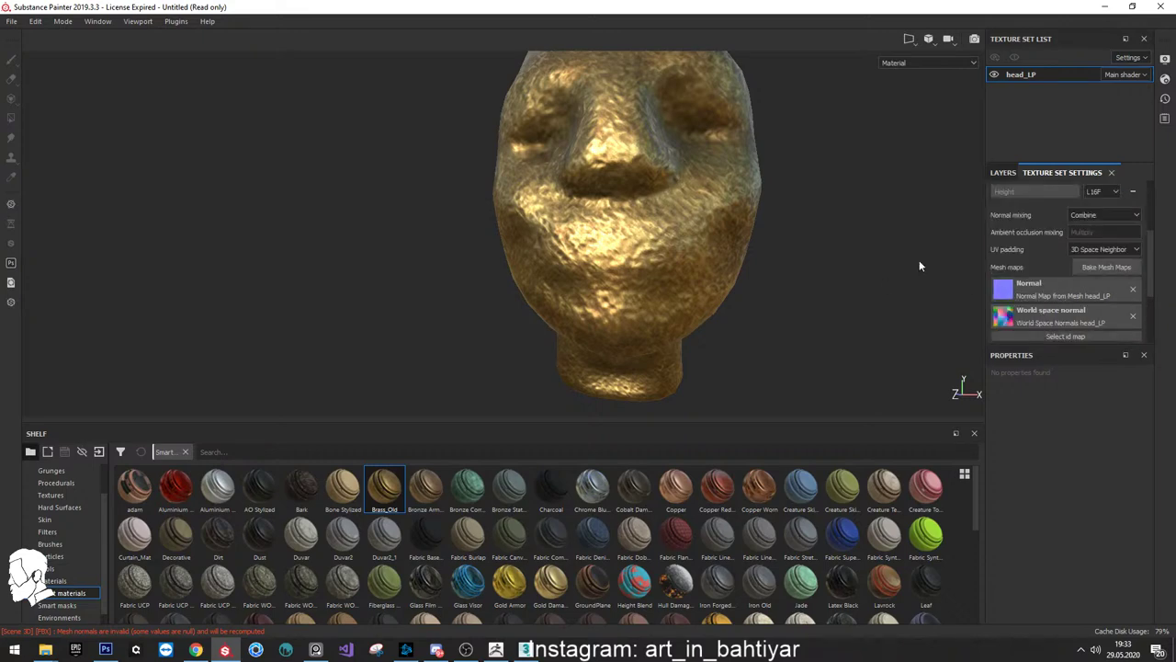
left_click(1004, 172)
left_click(1007, 218)
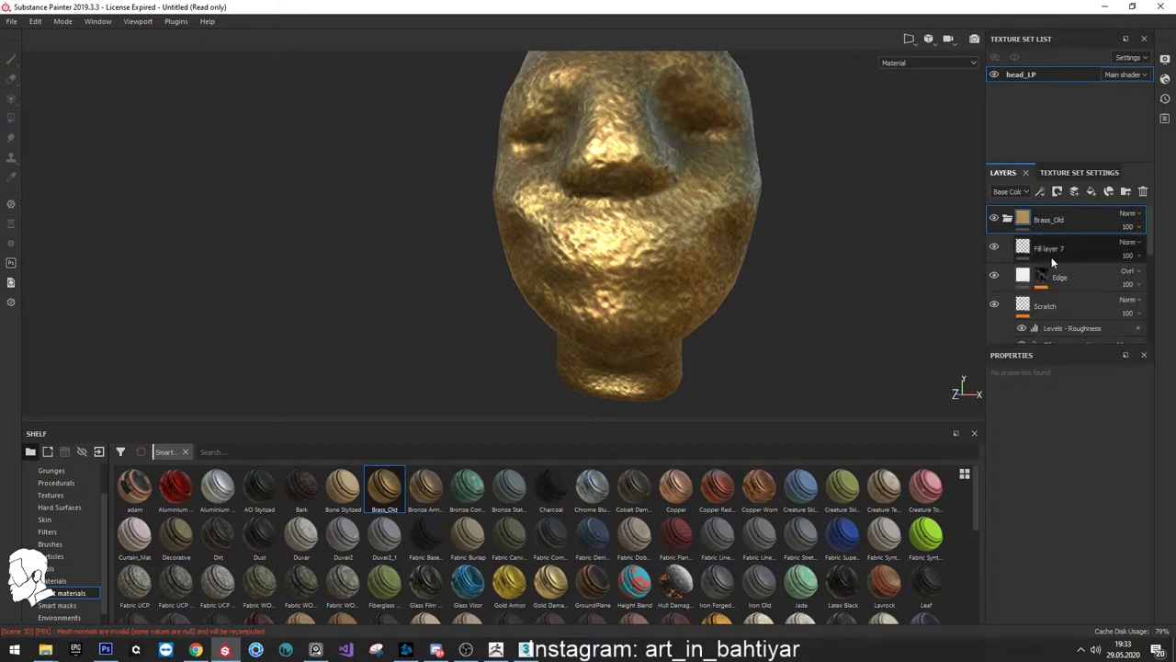
left_click(1047, 248)
scroll(1055, 280, "down", 5)
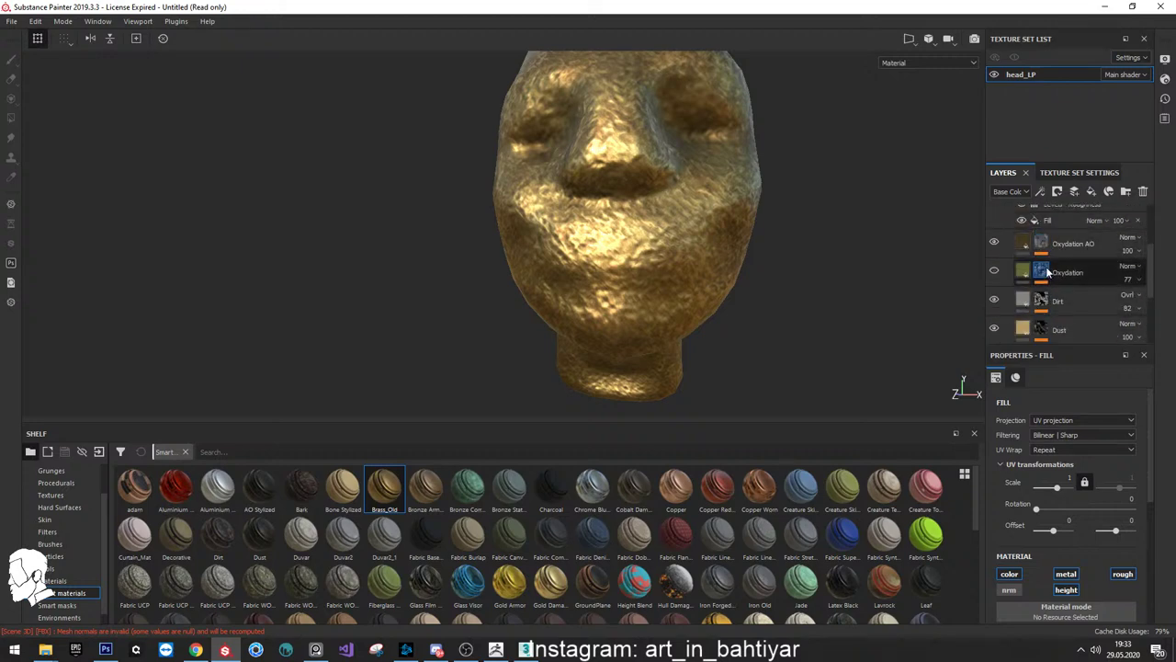
left_click(1044, 305)
key("1")
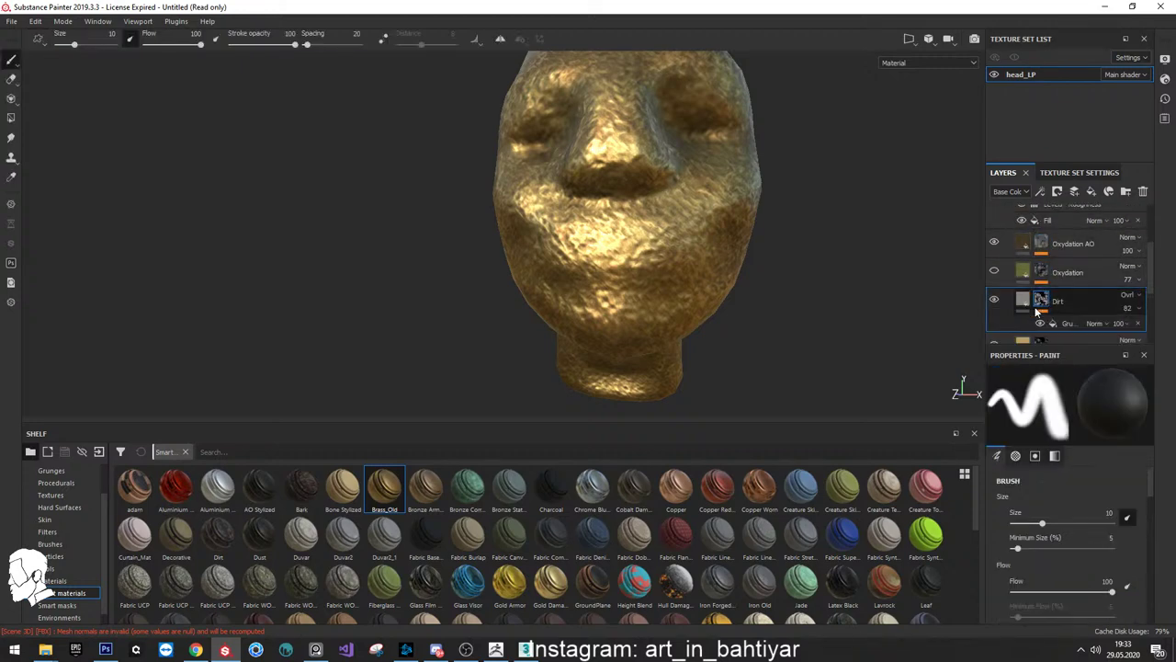
scroll(1042, 294, "down", 2)
left_click(1037, 282)
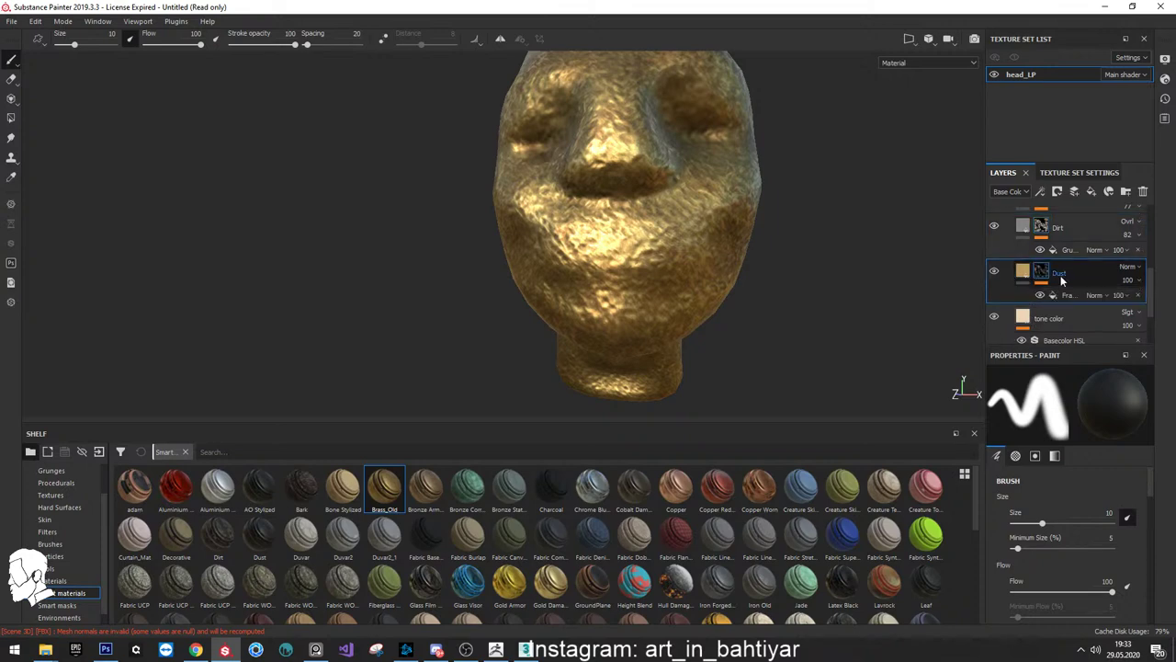
mouse_move(785, 258)
left_mouse_down("alt")
mouse_move(722, 163)
mouse_move(644, 211)
left_mouse_up("alt")
scroll(643, 212, "up", 3)
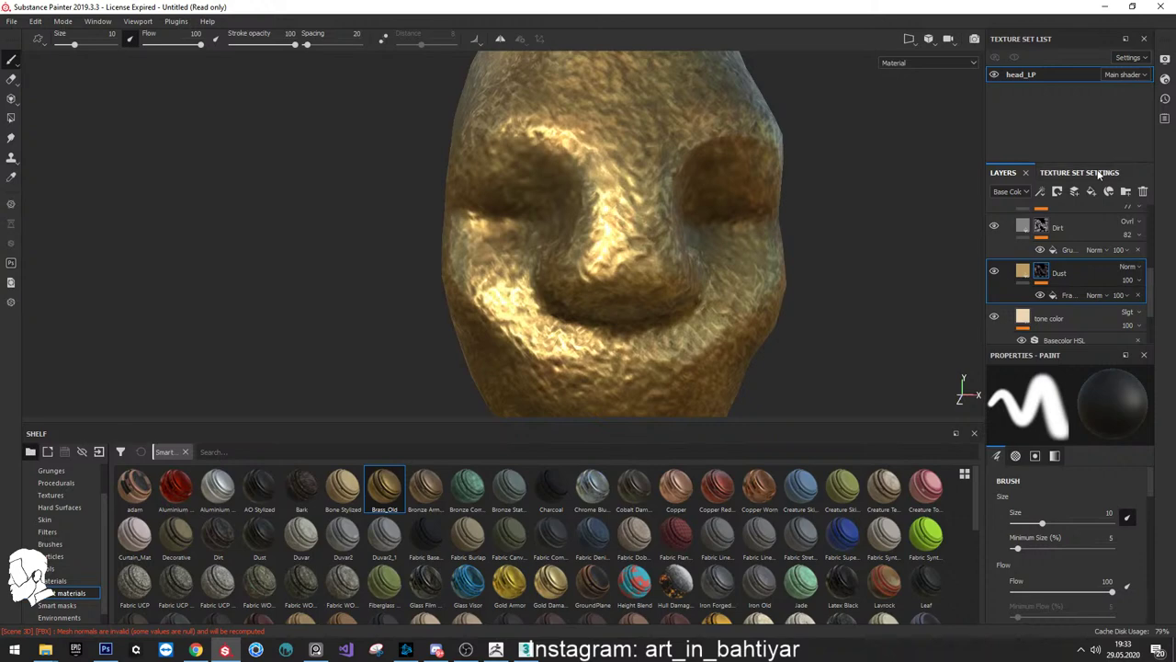
Look over the texture set settings, orbit to a three-quarter view, and collapse the Brass_Old folder
left_click(1099, 173)
scroll(1073, 283, "down", 3)
scroll(1074, 283, "up", 3)
mouse_move(662, 229)
left_mouse_down("alt")
mouse_move(588, 241)
mouse_move(654, 218)
mouse_move(728, 169)
mouse_move(892, 179)
mouse_move(596, 58)
mouse_move(691, 261)
mouse_move(606, 261)
left_mouse_up("alt")
scroll(892, 178, "down", 3)
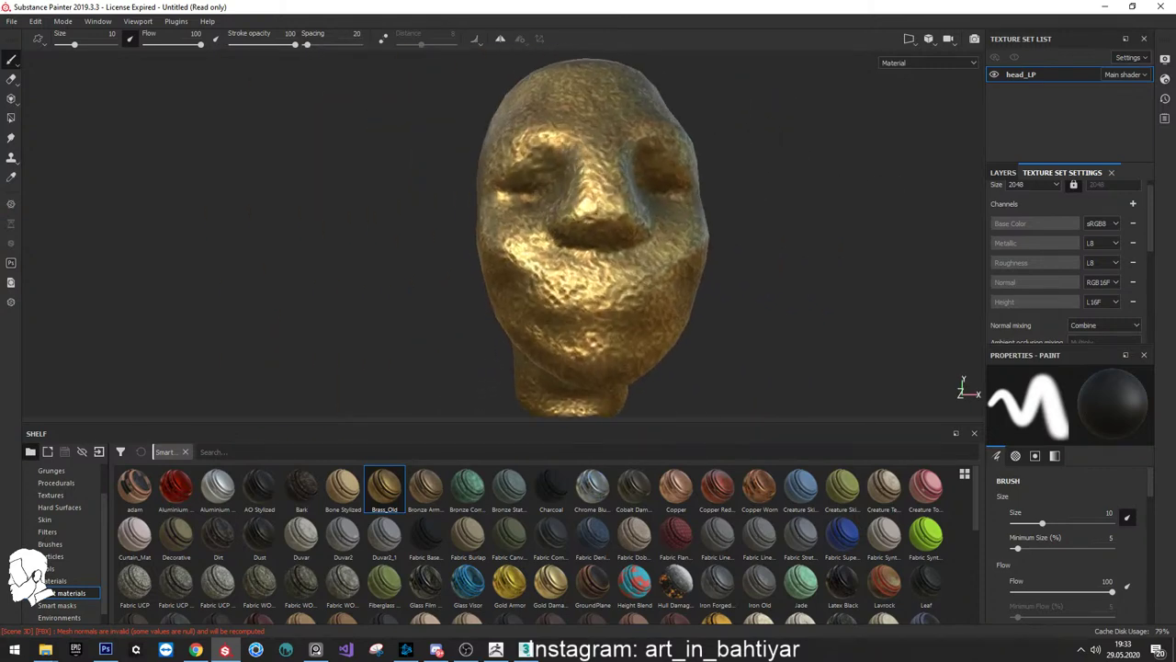
left_click(1010, 175)
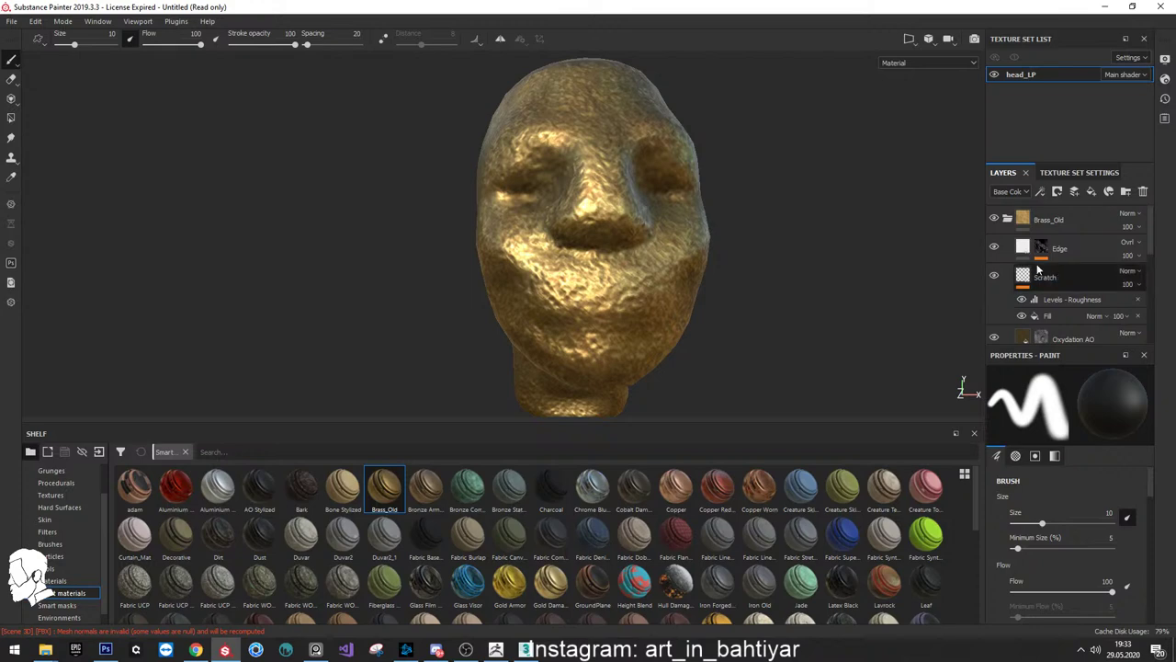
left_click(1008, 218)
Remove the Normal and World space normal mesh maps from the texture set
left_click(1066, 173)
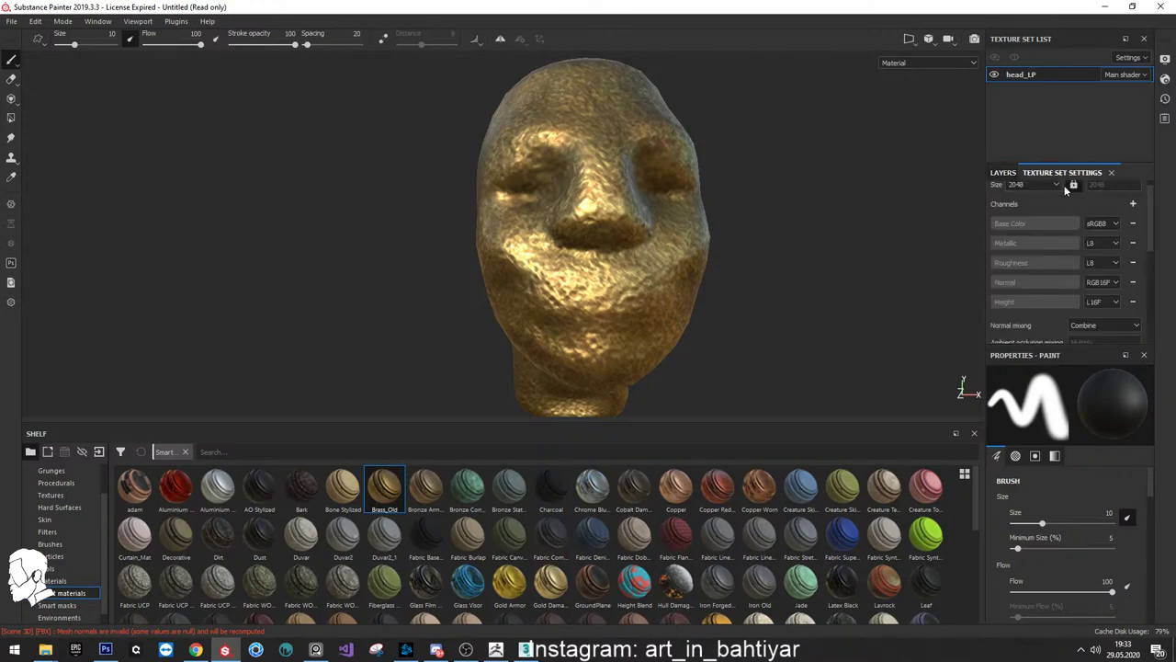
scroll(1094, 266, "down", 3)
left_click(1132, 326)
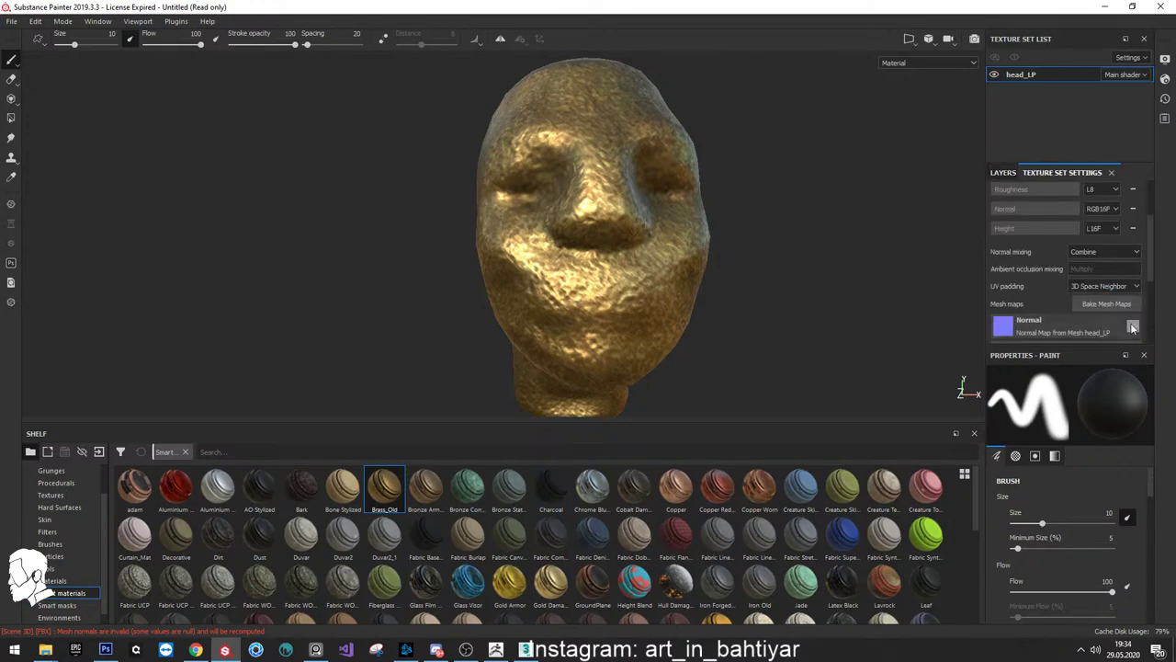
left_click(1132, 330)
scroll(1135, 308, "down", 2)
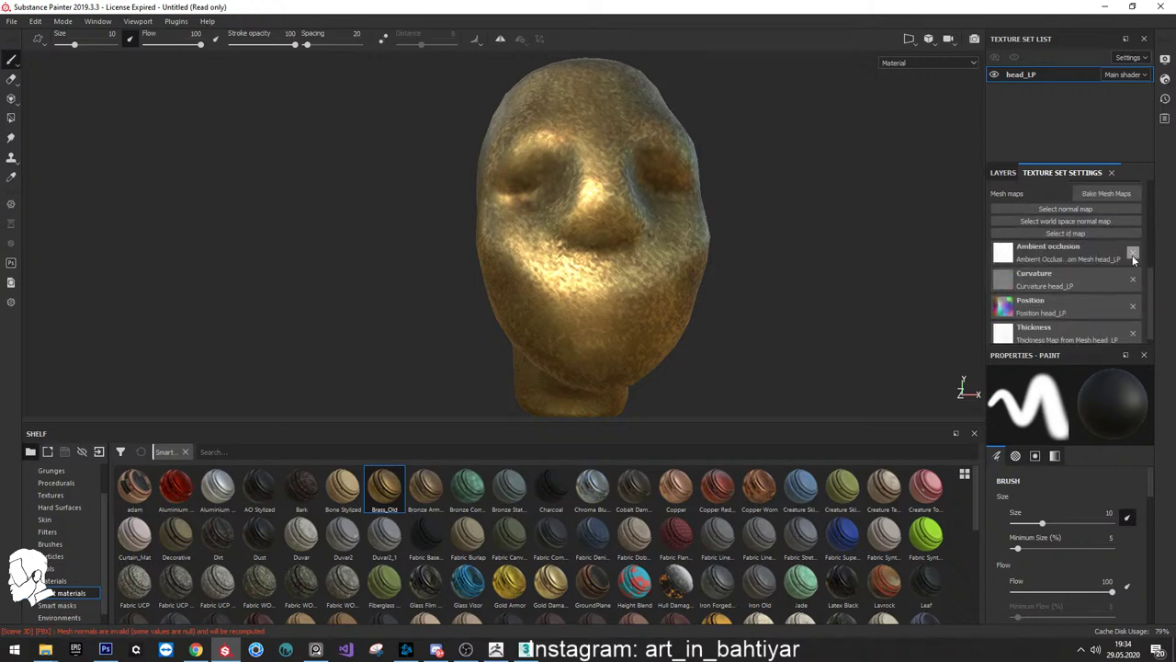
Remove the Position, Thickness and Curvature mesh maps and orbit the head without them
left_click(1135, 298)
left_click(1134, 314)
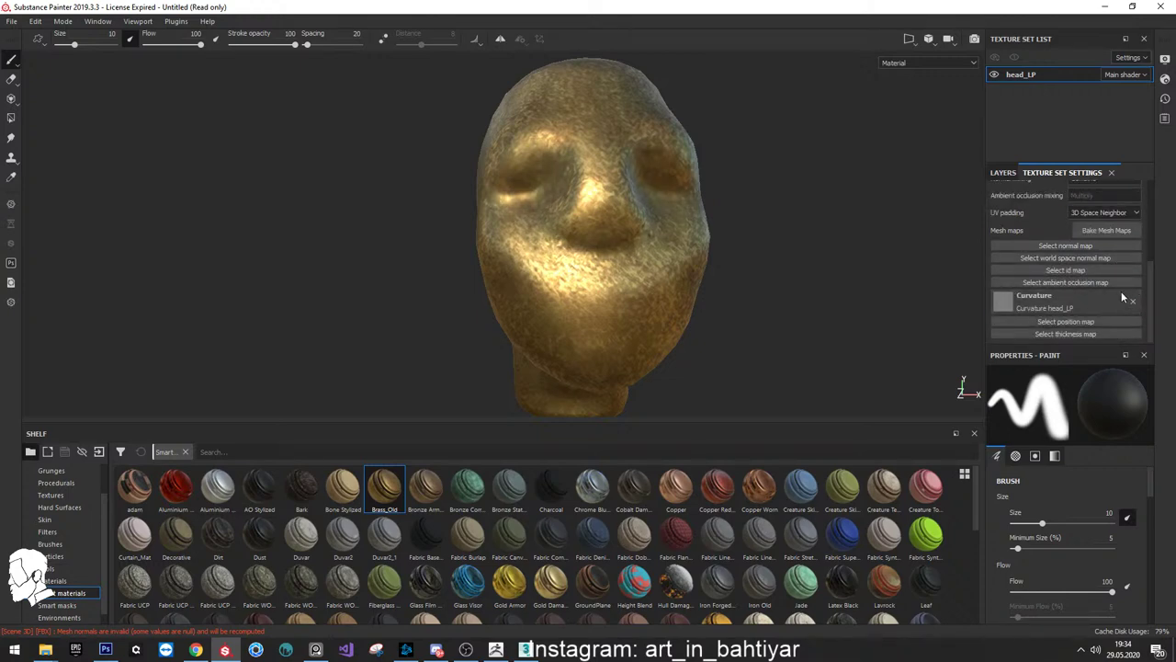
left_click(1134, 303)
mouse_move(581, 196)
left_mouse_down("alt")
mouse_move(597, 195)
mouse_move(551, 196)
left_mouse_up("alt")
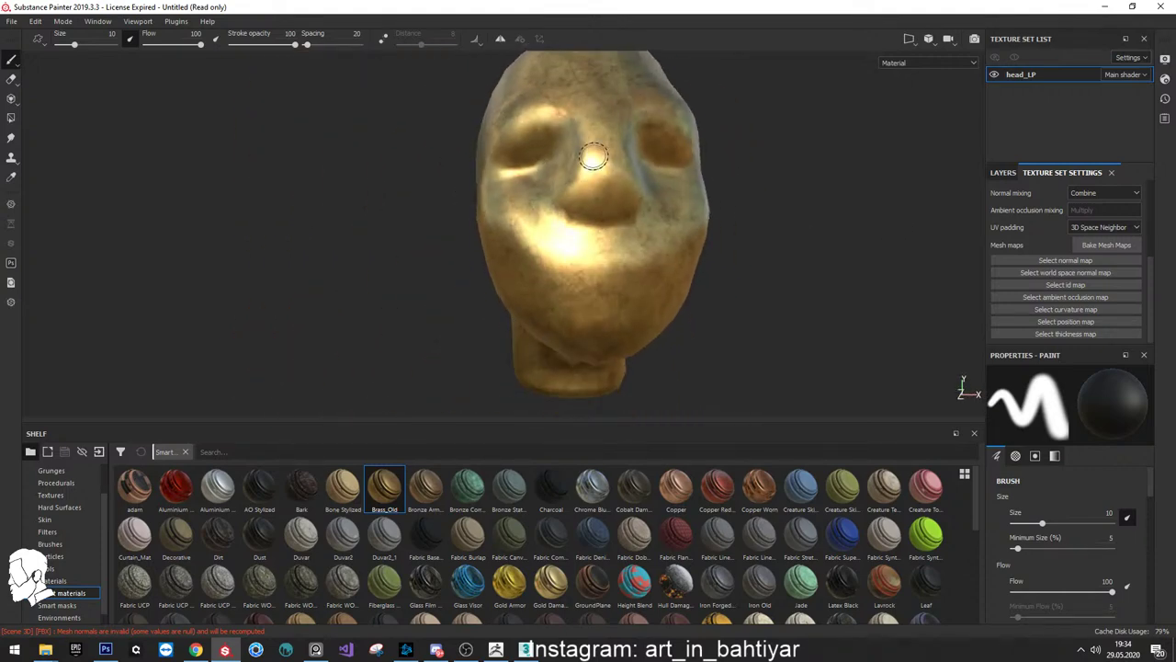
Undo to restore the baked mesh maps, then cycle the viewport to show the ambient occlusion map
scroll(590, 229, "up", 2)
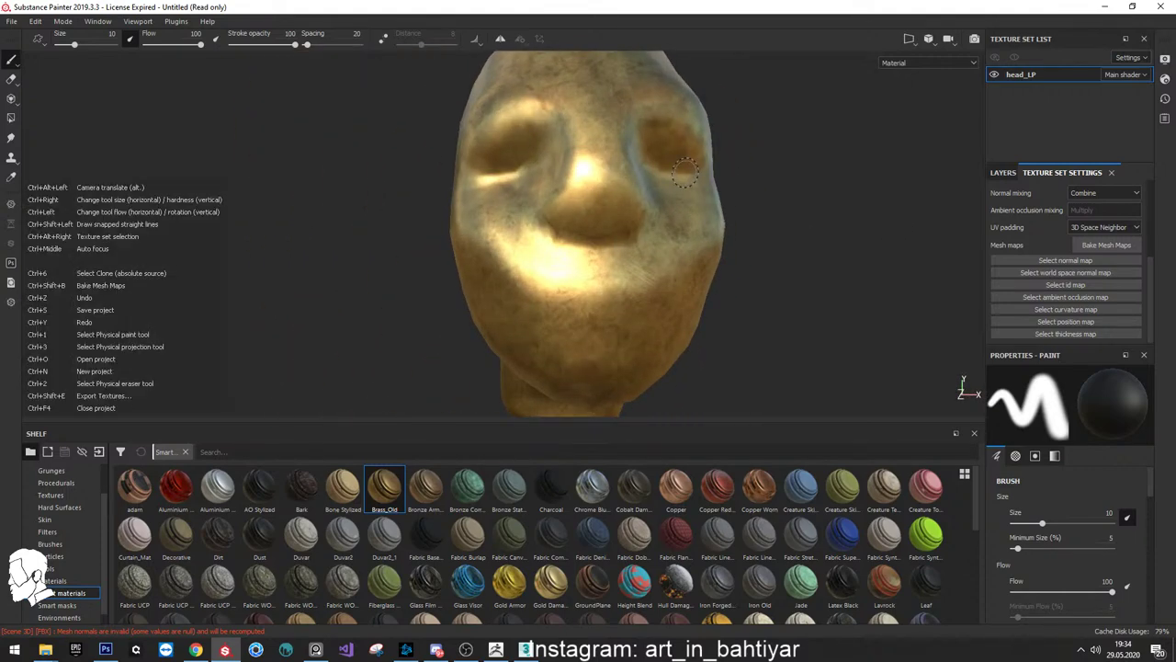
key("ctrl+z")
key("ctrl+z")
key("ctrl+z")
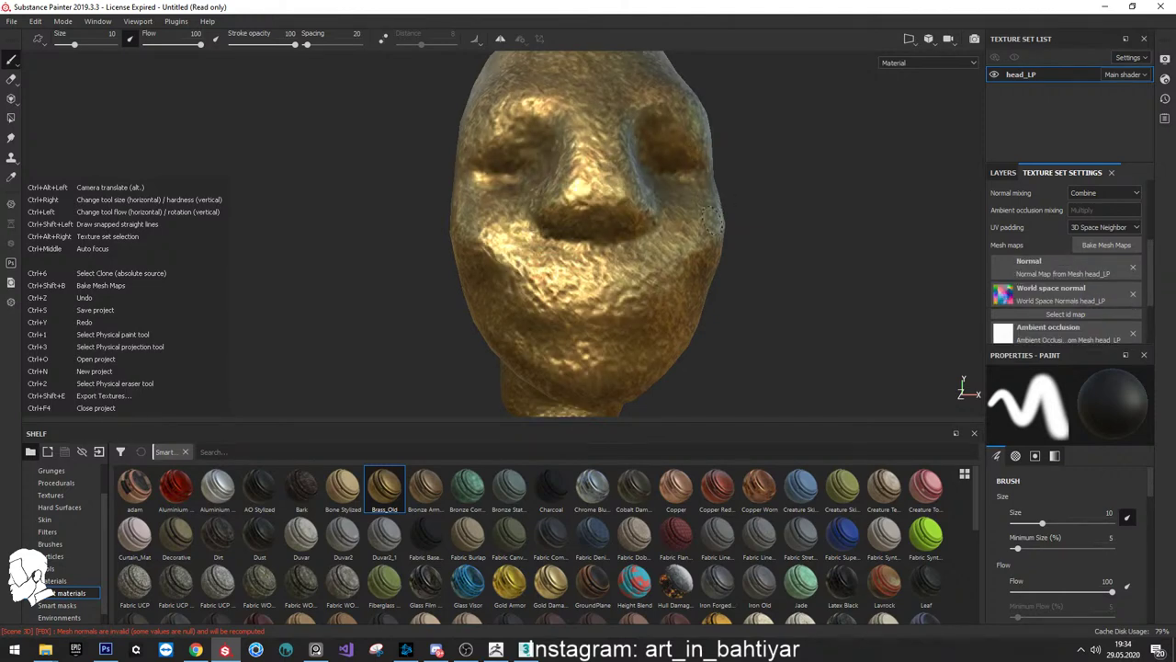
left_click(1002, 171)
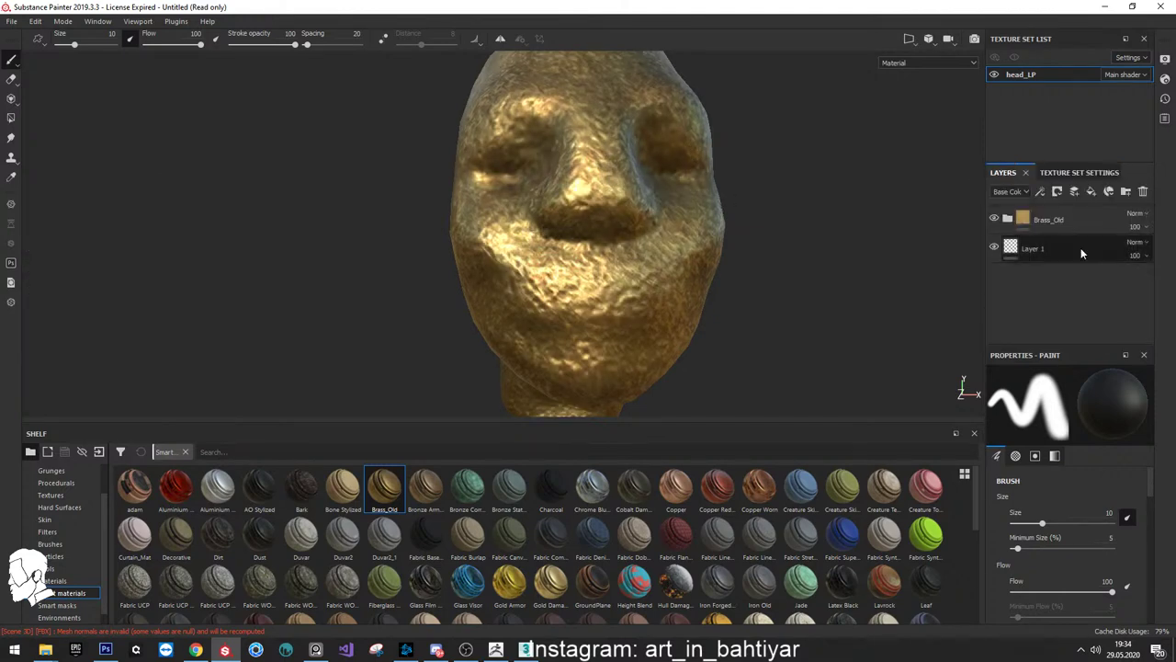
left_click(1080, 172)
scroll(1080, 276, "down", 5)
scroll(1080, 296, "down", 3)
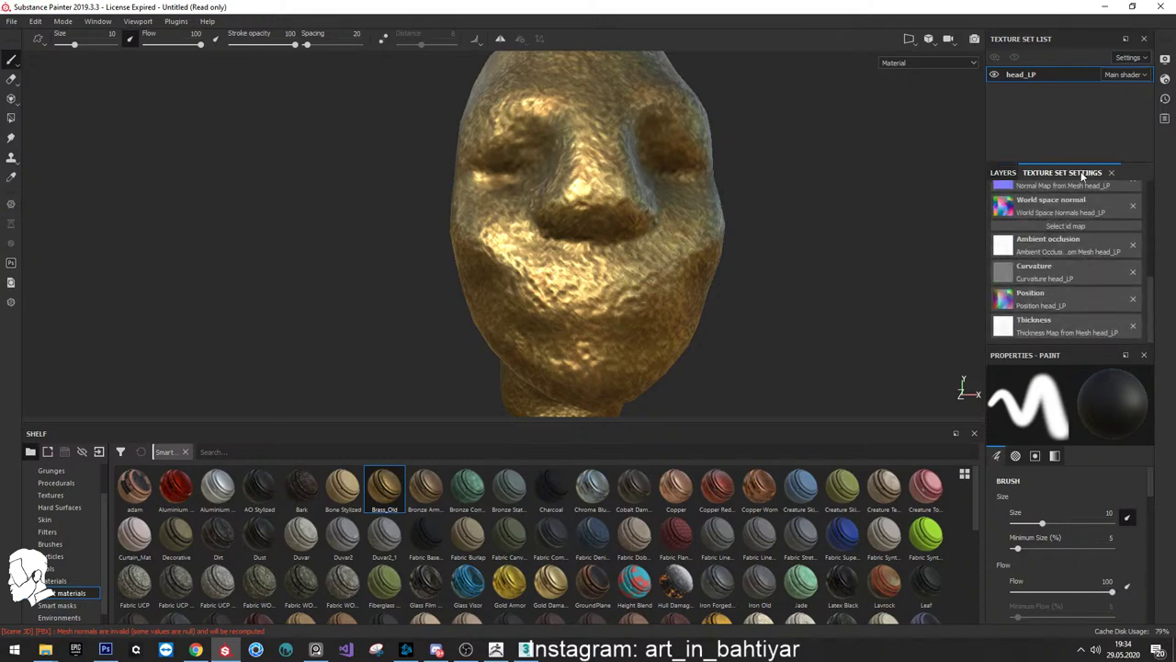
mouse_move(602, 184)
left_mouse_down("alt")
mouse_move(522, 219)
mouse_move(616, 253)
left_mouse_up("alt")
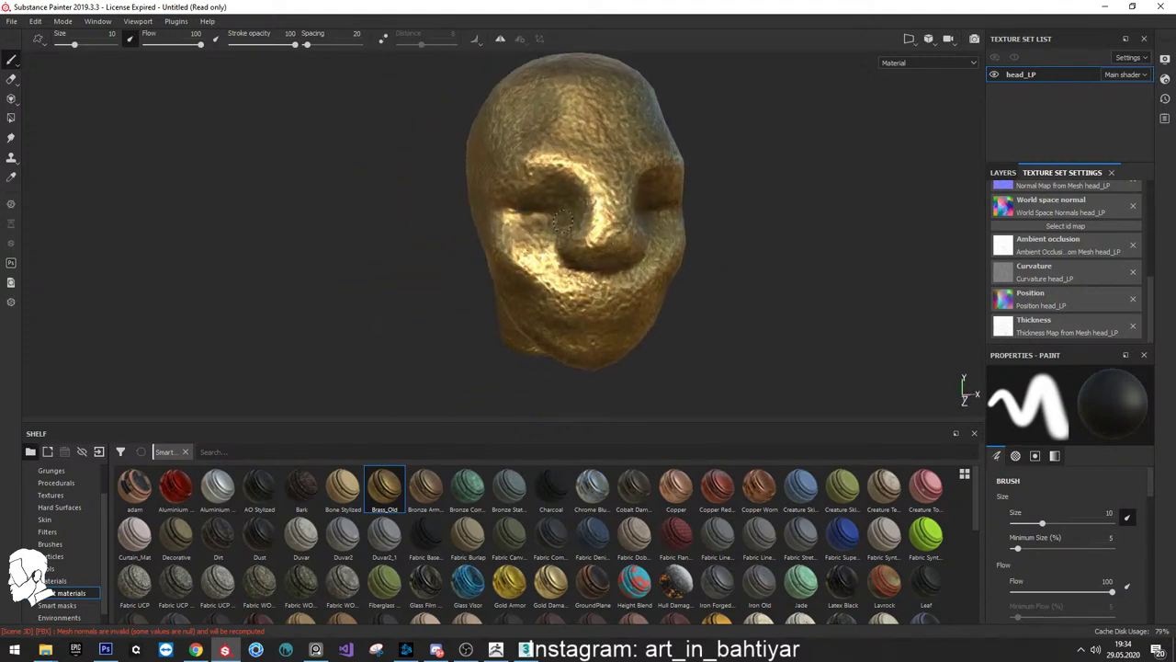
key("b")
key("b")
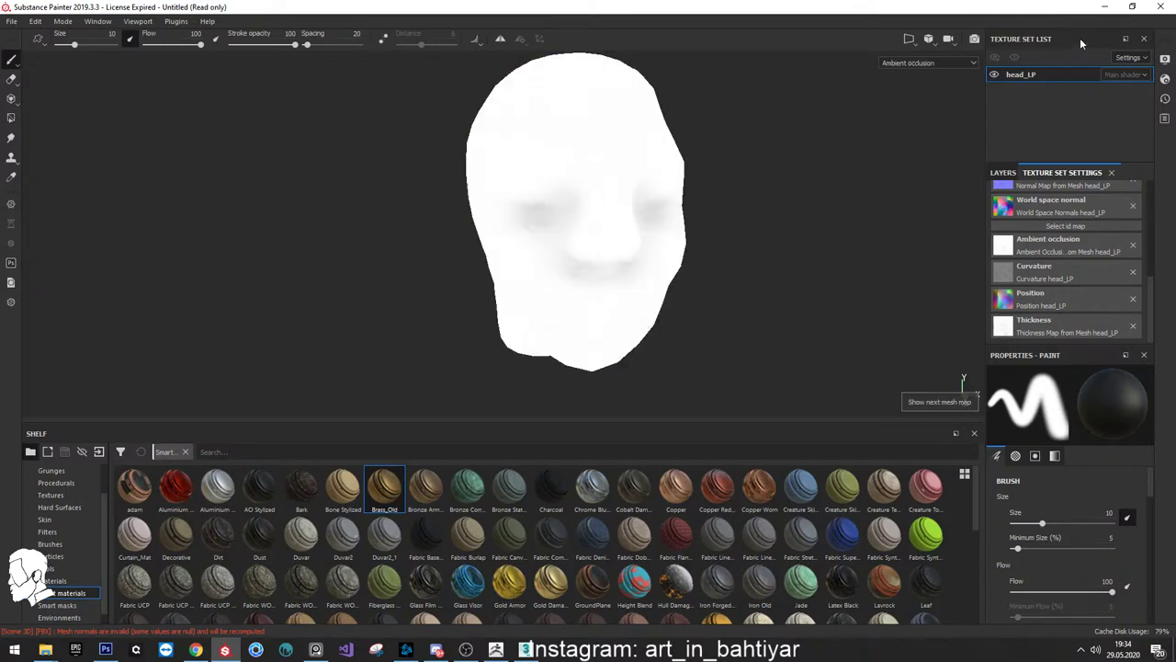
Quit Substance Painter without saving and turn the head in ZBrush
left_click(1161, 7)
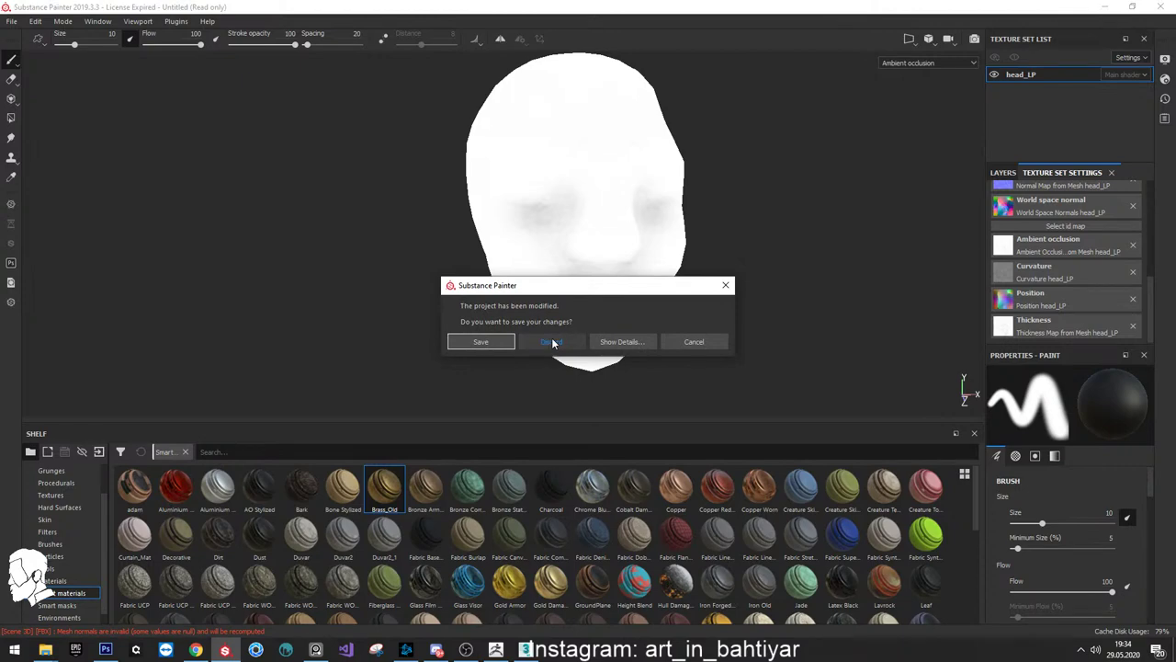
left_click(551, 339)
left_click_drag(713, 199, 730, 214)
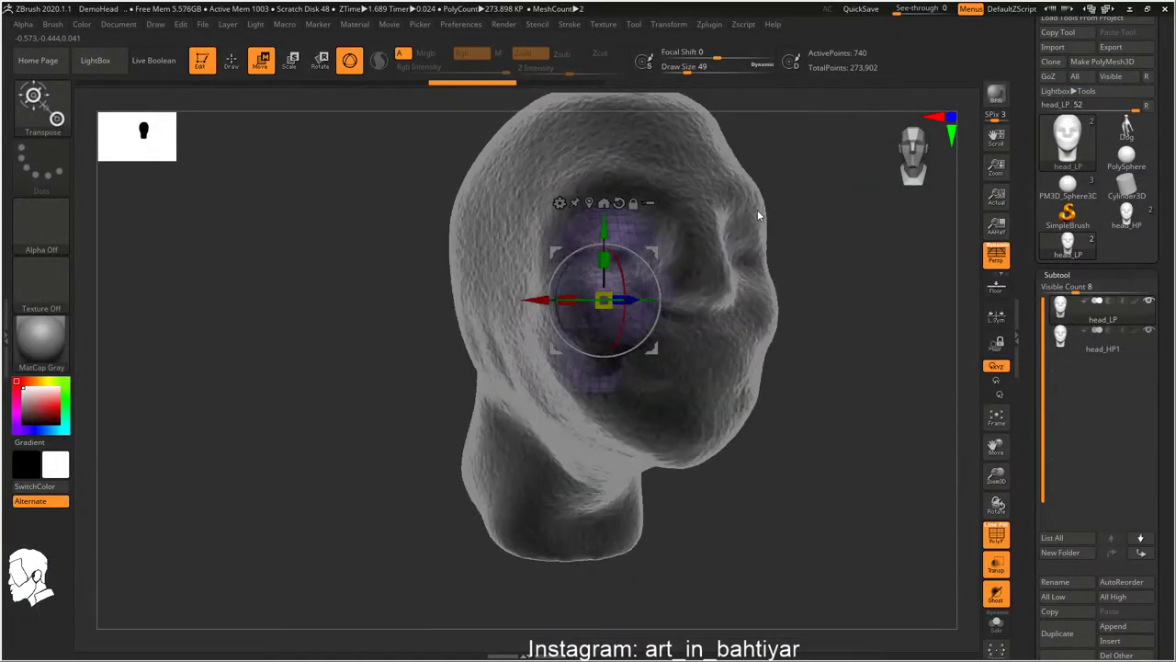
Clear the mask on the nose, frame the head front-on, and switch windows with Alt+Tab
key("q")
right_click_drag(737, 211, 695, 249, "alt")
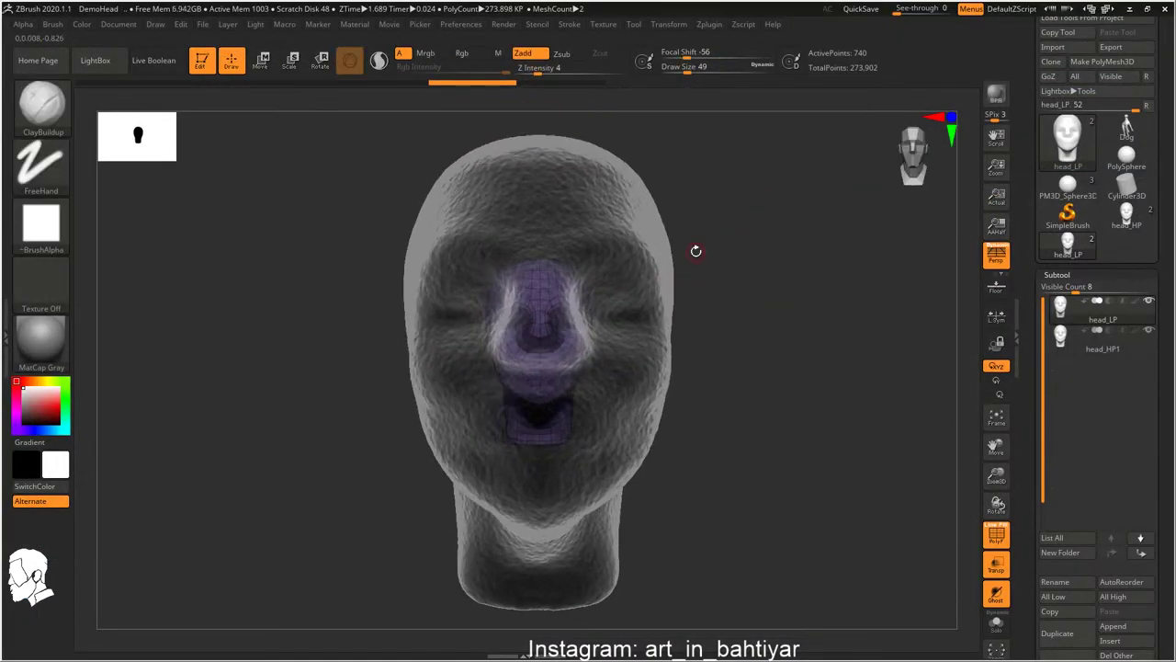
left_click_drag(695, 249, 695, 252, "ctrl")
right_click_drag(696, 252, 673, 290, "ctrl")
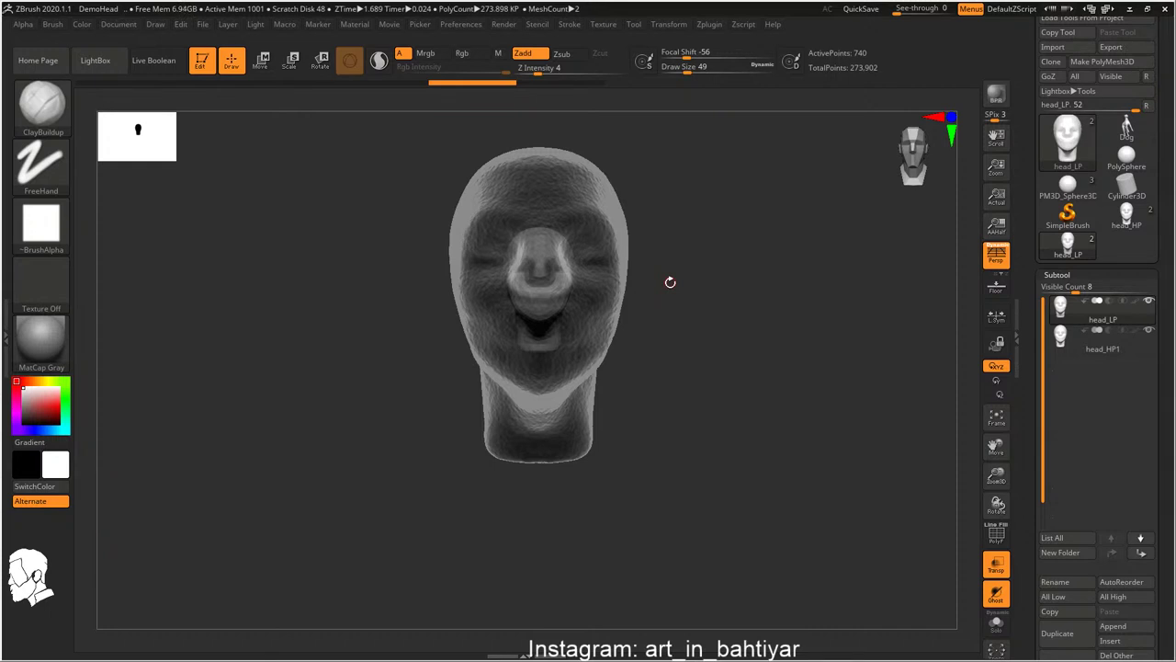
right_click_drag(615, 317, 623, 301, "shift")
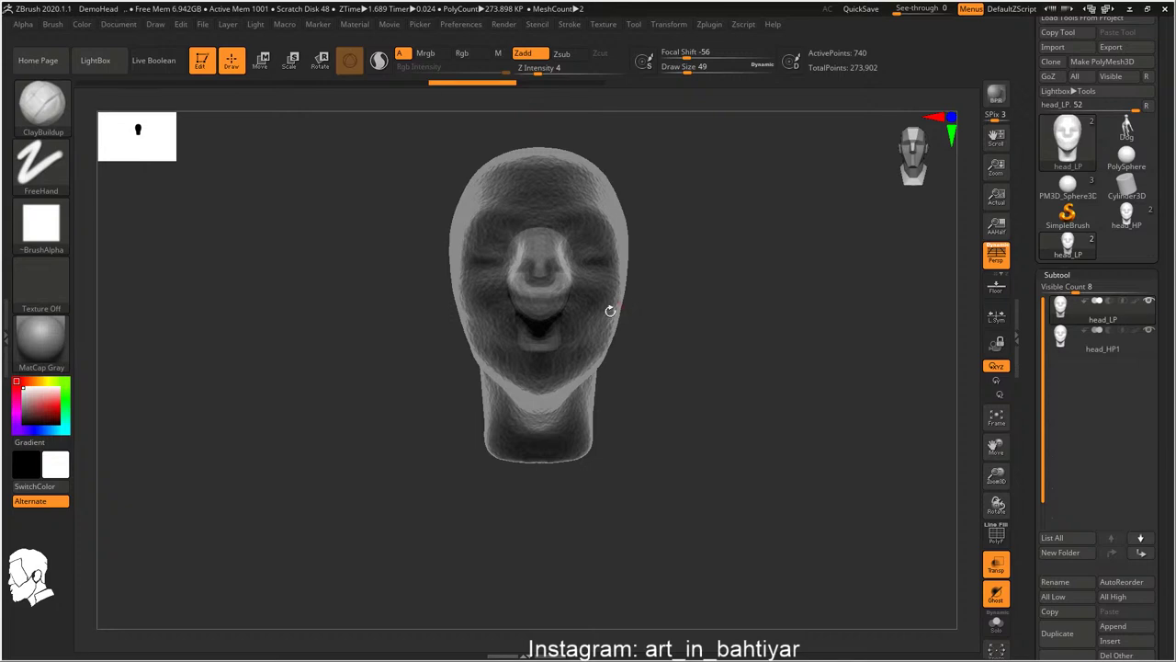
key("alt+Tab")
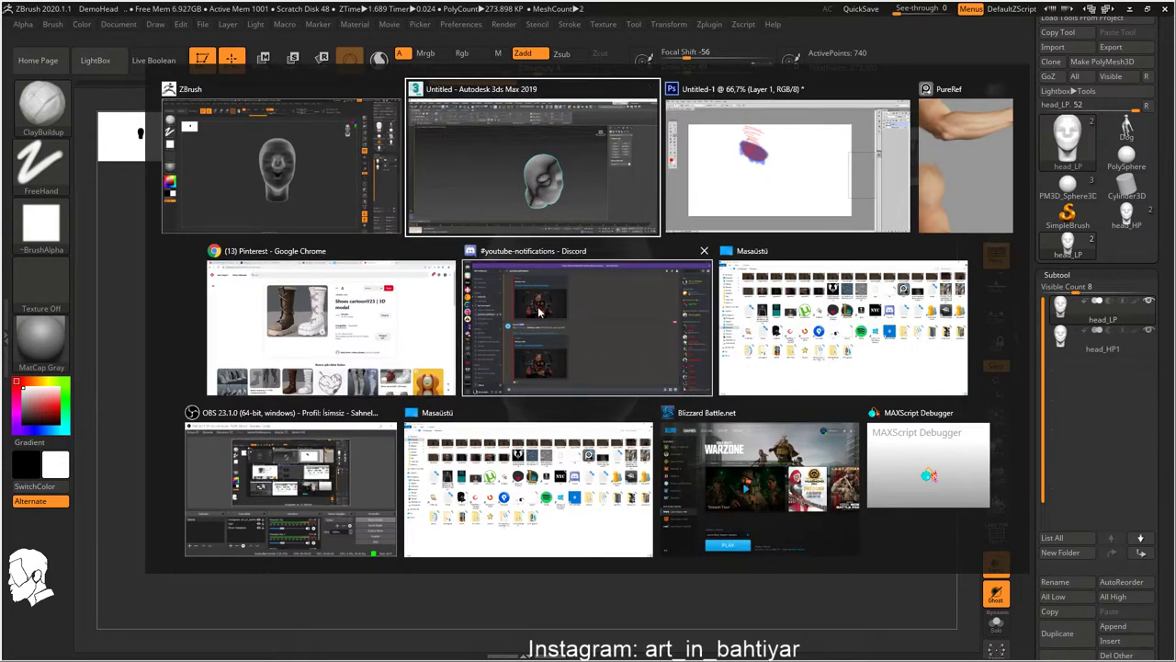
In Chrome, open the Zaknefein character design video on YouTube and play then pause it
left_click(422, 317)
left_click(505, 11)
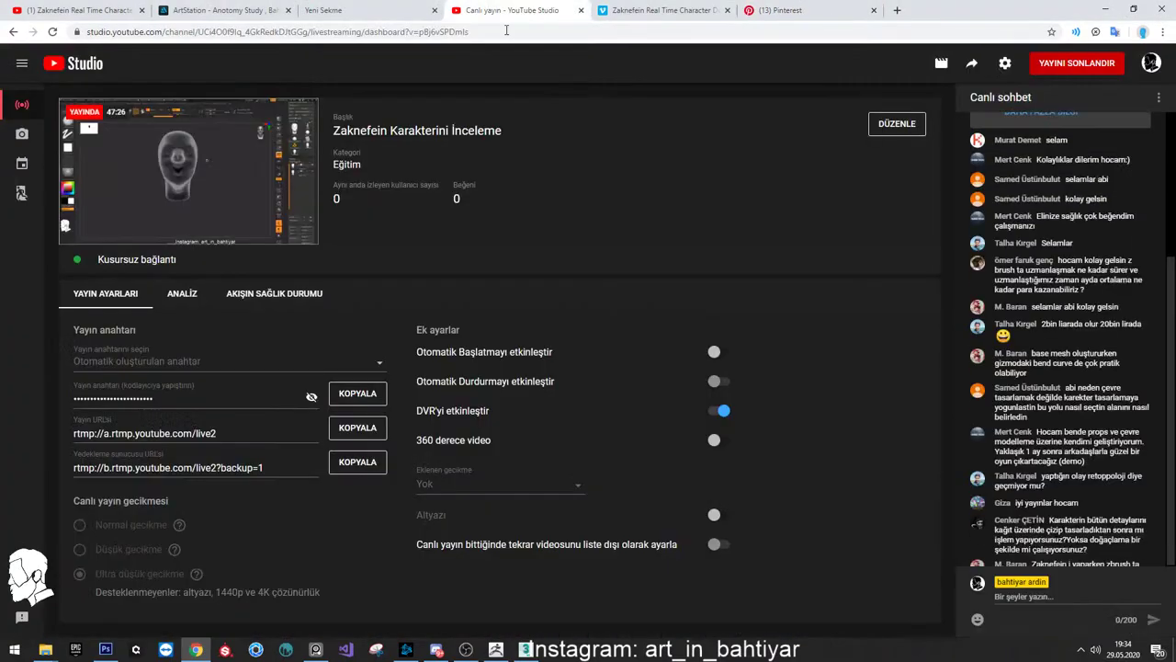
left_click(83, 10)
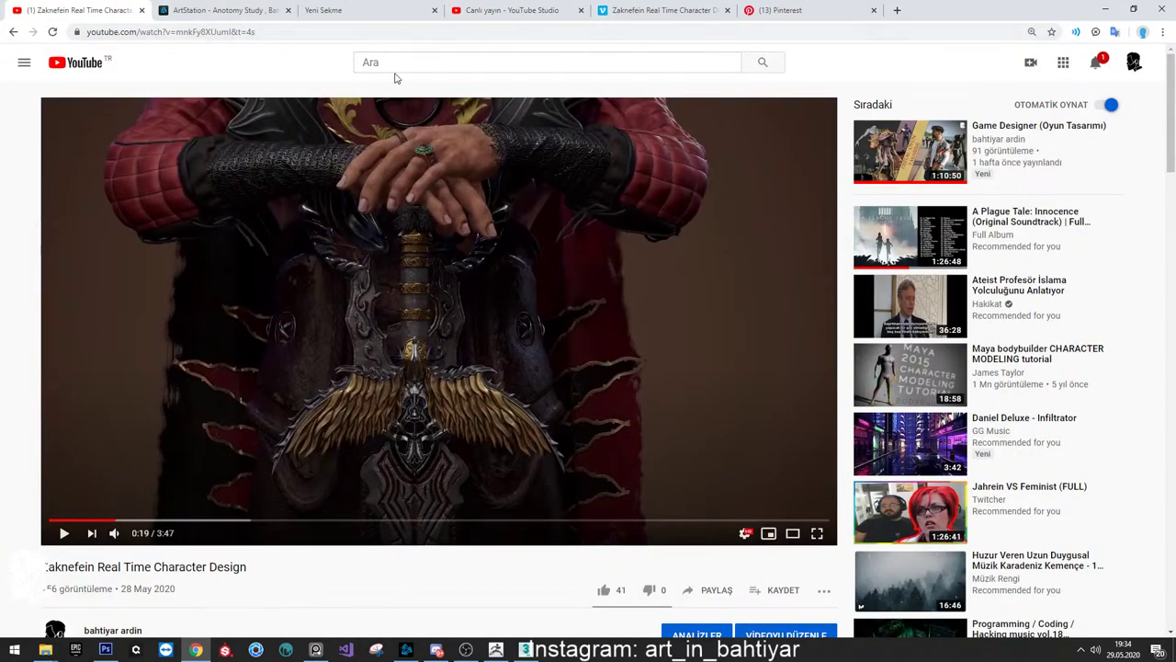
left_click(378, 256)
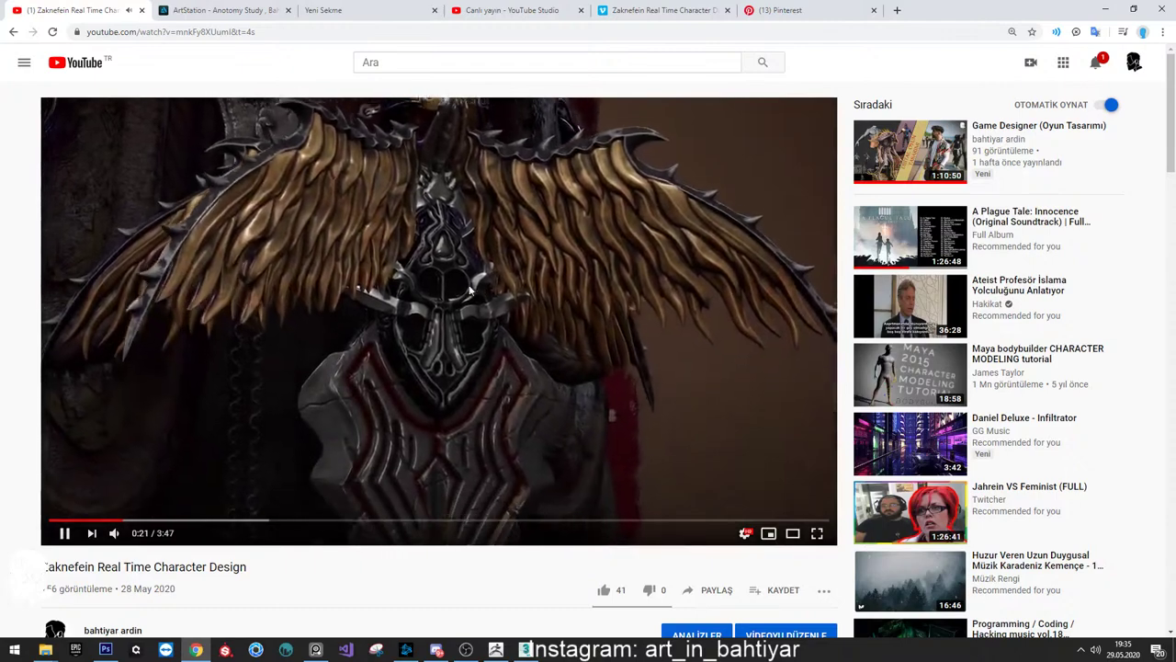
left_click(416, 278)
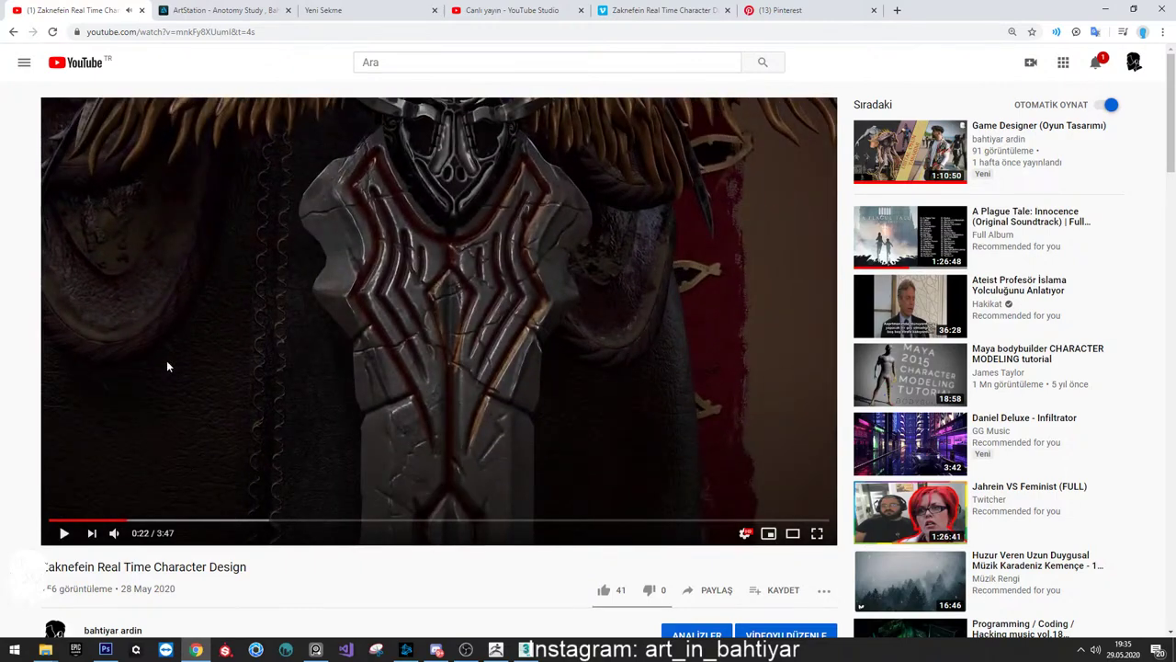
left_click(312, 355)
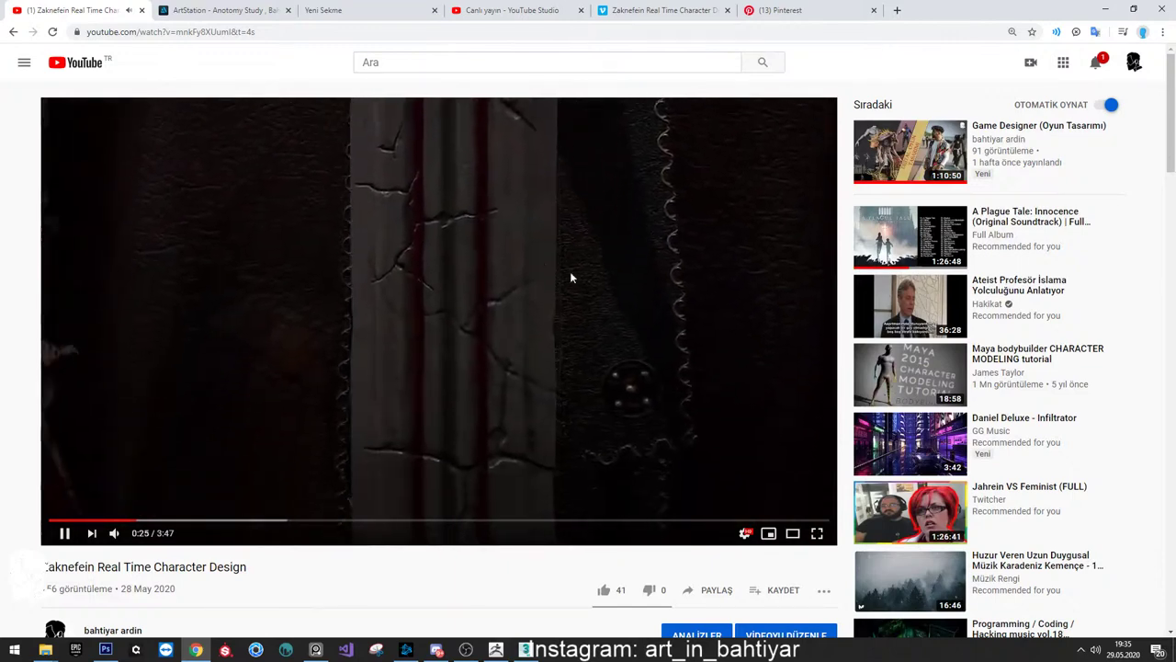
left_click(535, 317)
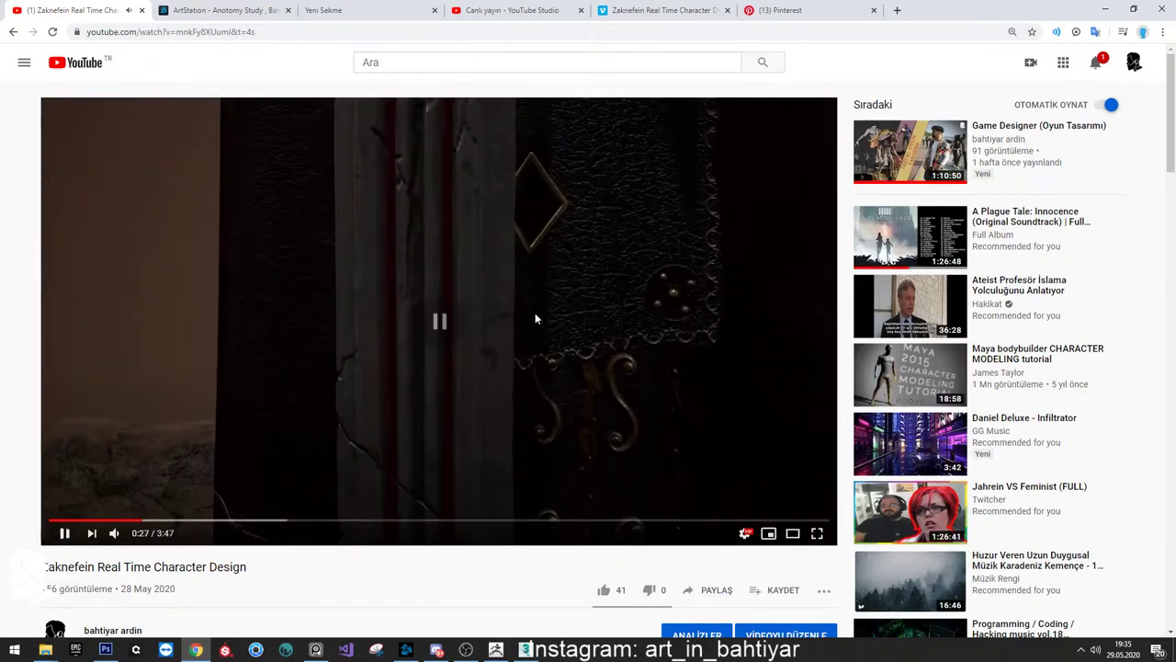
Search YouTube for 'marvelous designer', then refine the query to 'marvelous designer skirt'
left_click(439, 59)
type("ma")
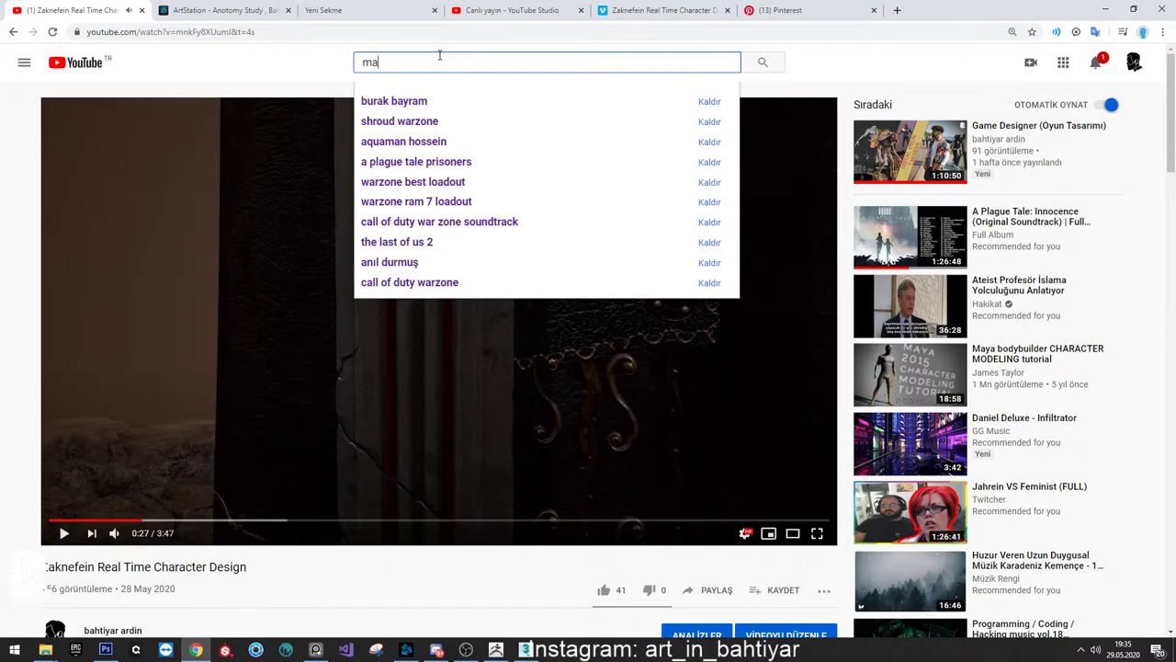
type("rvelous")
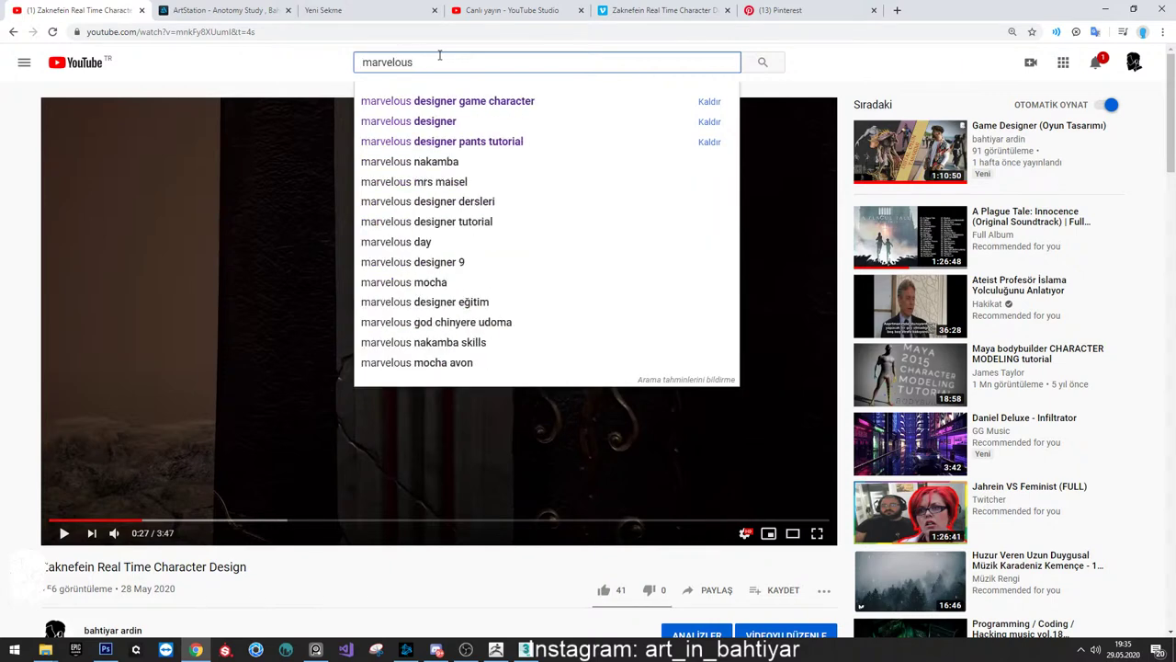
key("Down")
key("Down")
key("Return")
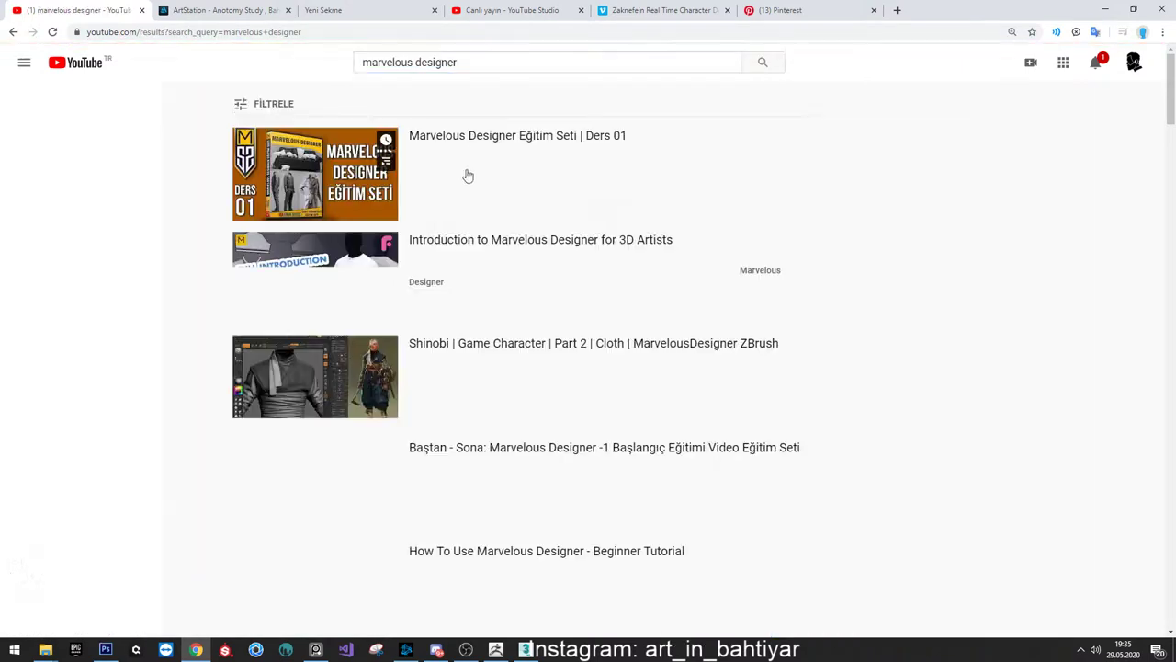
left_click(485, 63)
type("s")
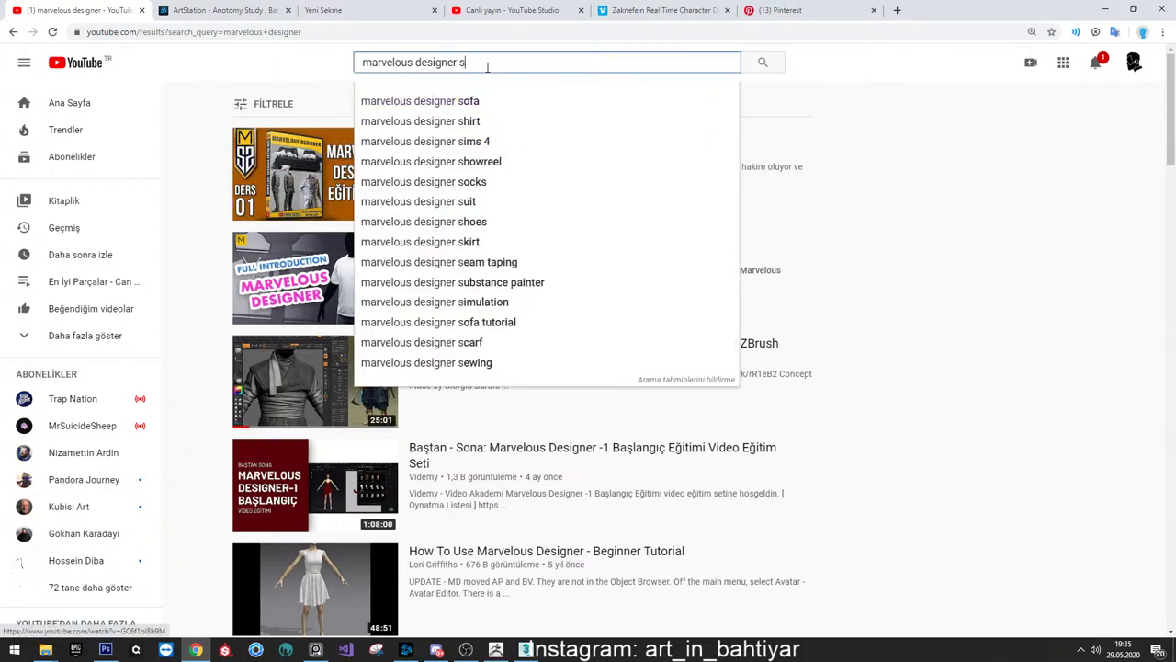
type("kirt")
key("Return")
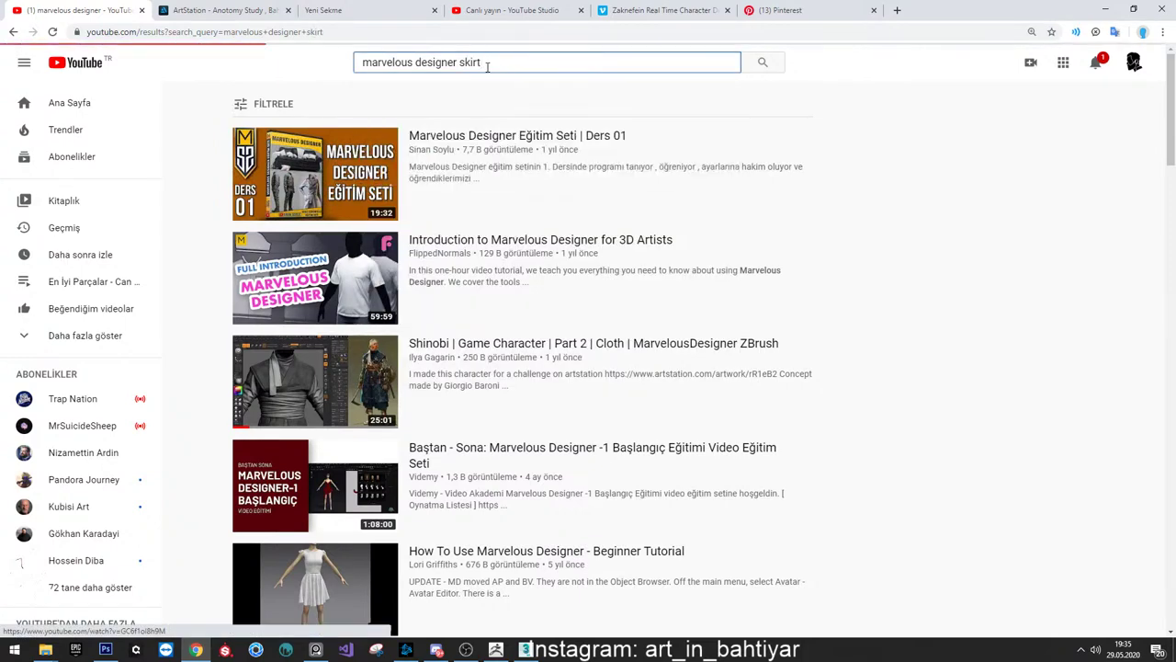
Open the Pleated Skirt tutorial, lower the volume, and skip ahead several times with the right arrow
left_click(410, 245)
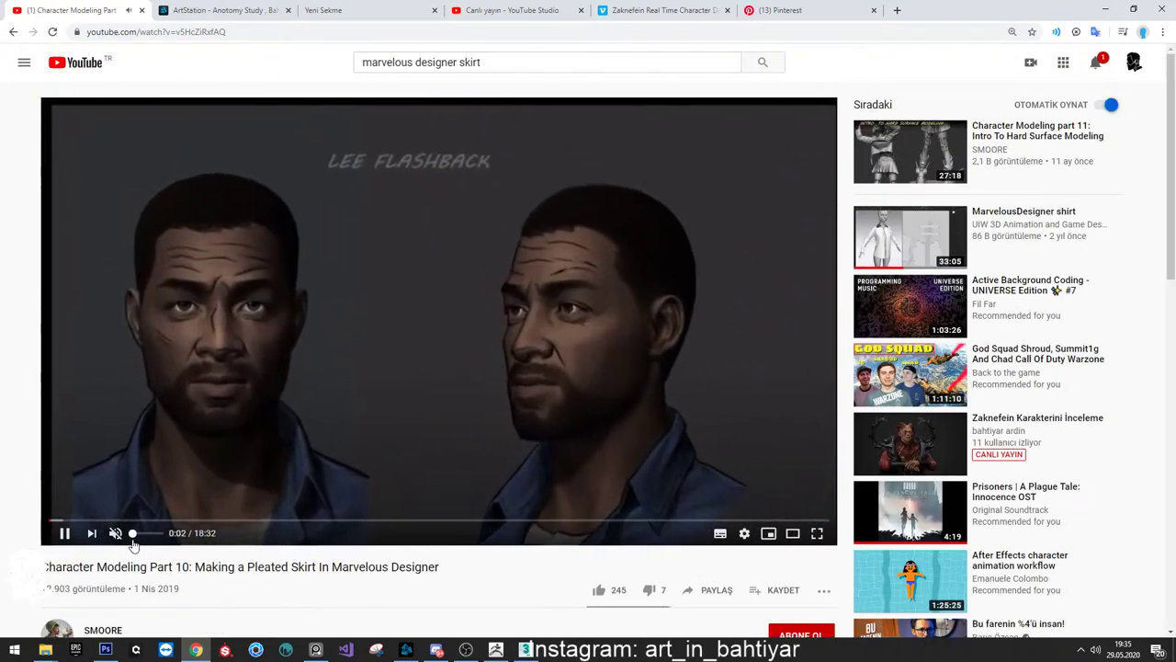
left_click(132, 538)
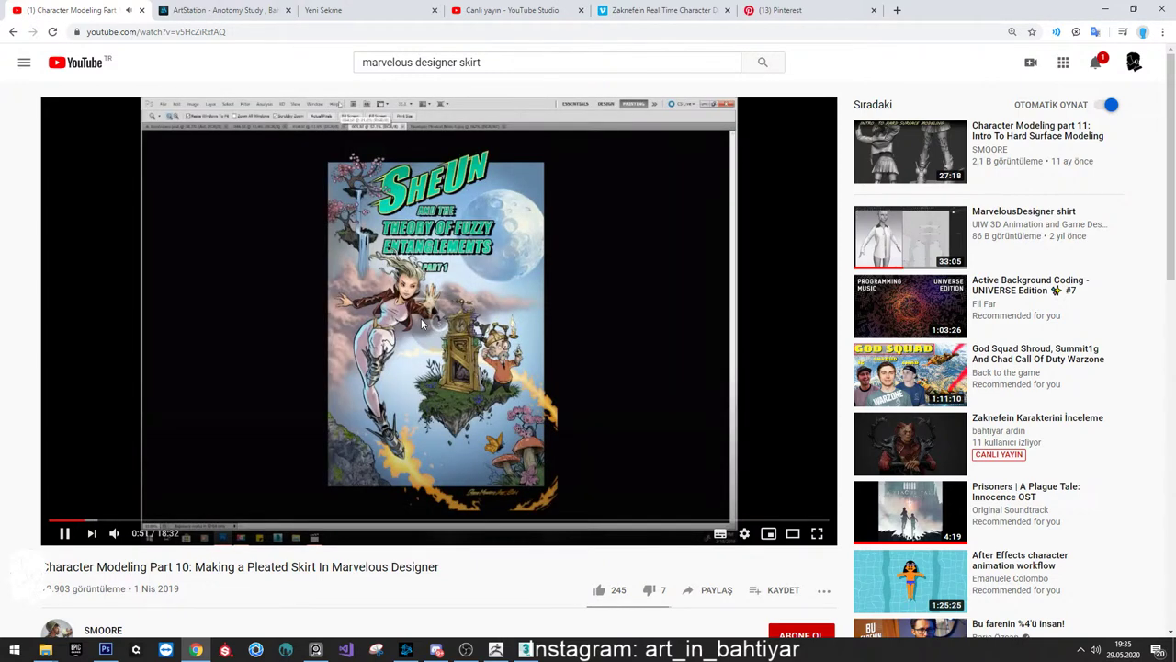
key("Right")
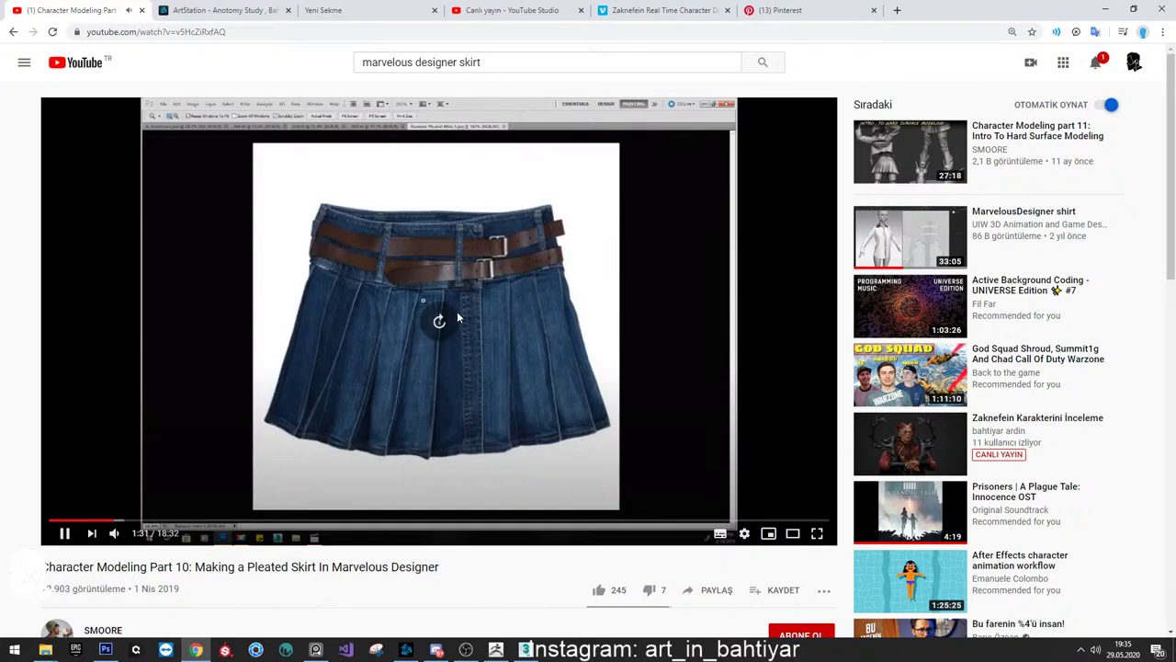
key("Right")
key("Right")
key("Right")
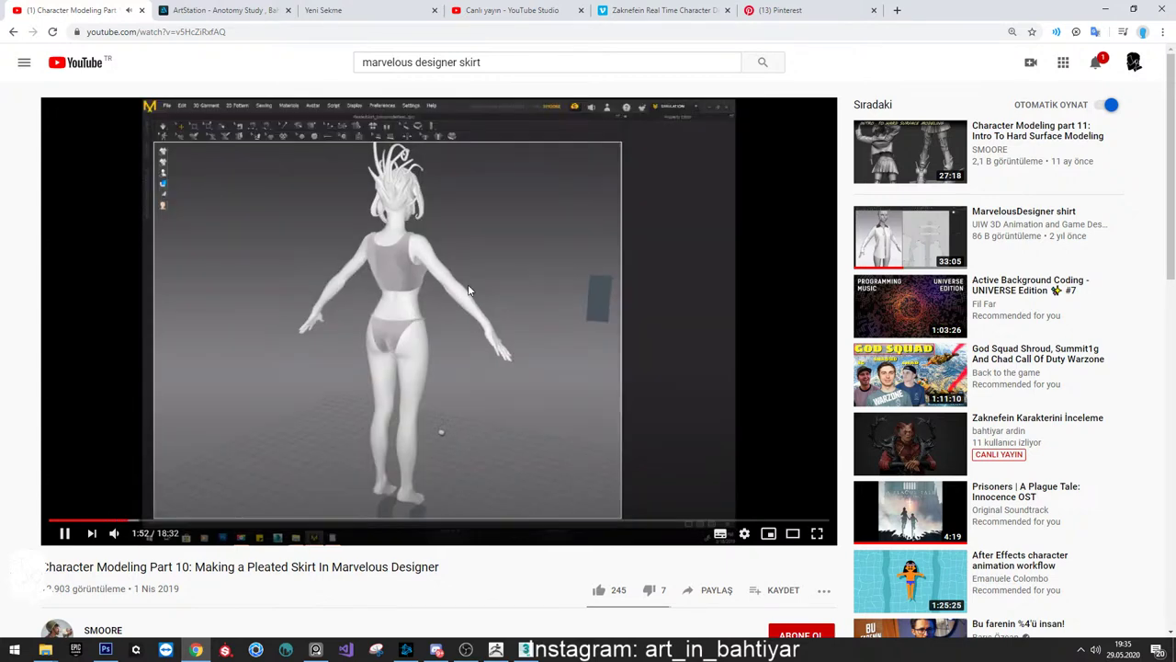
key("Right")
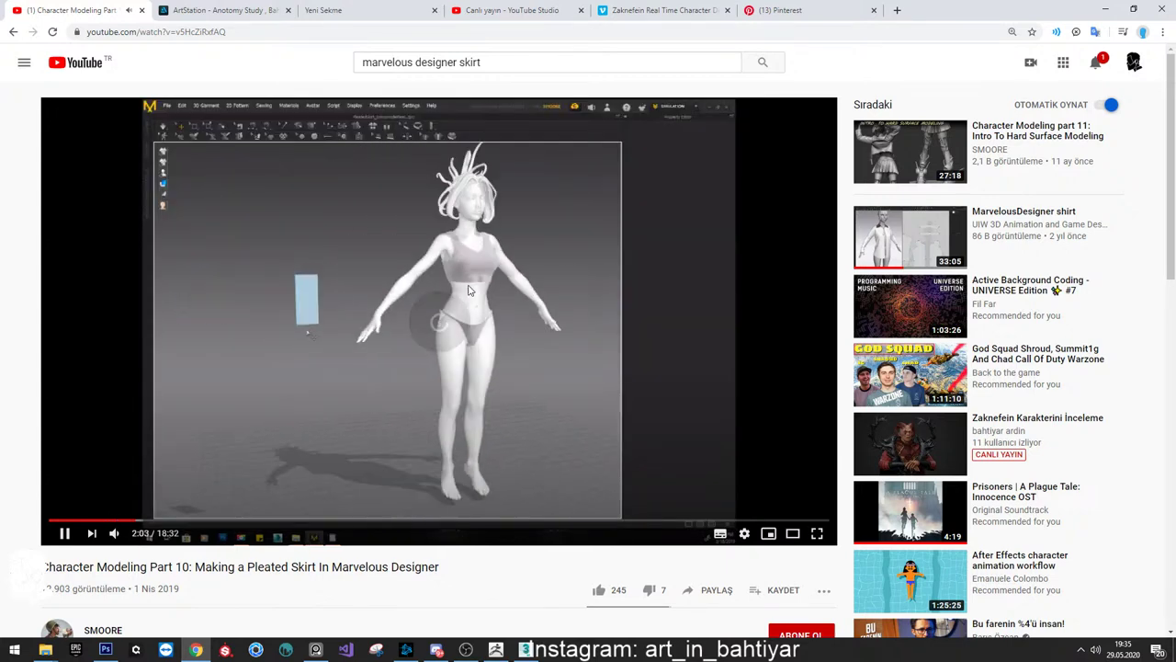
key("Right")
key("Right")
key("Right")
Make the tutorial fullscreen, skip ahead to the 2D pattern part, and pause it
left_click(814, 531)
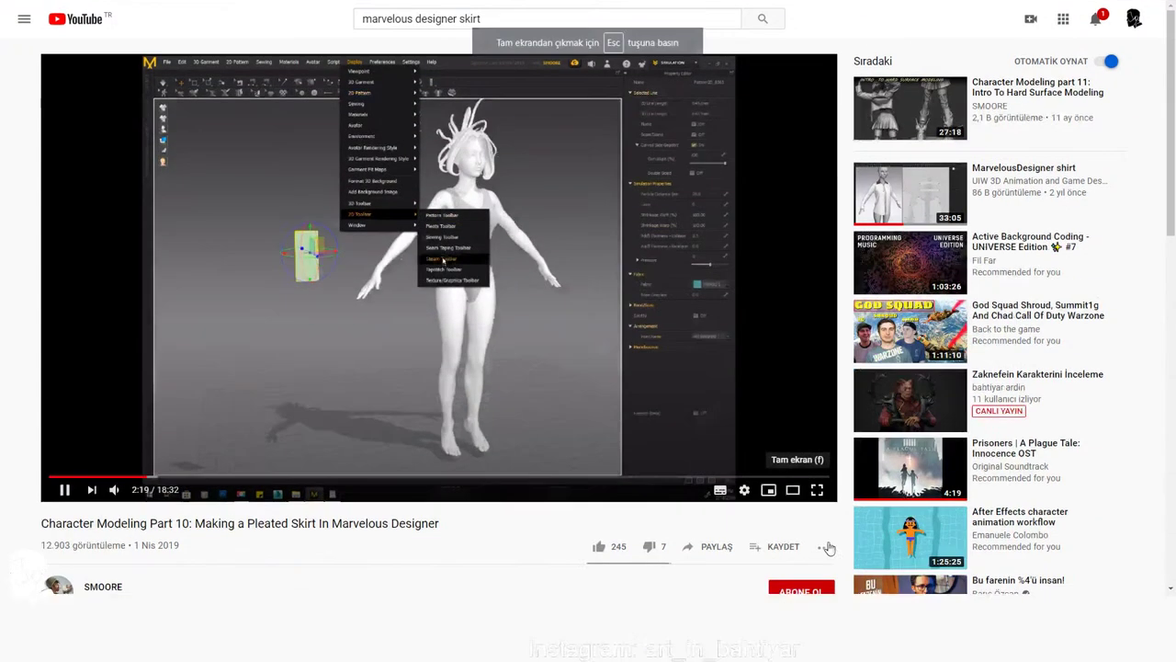
key("Right")
key("Right")
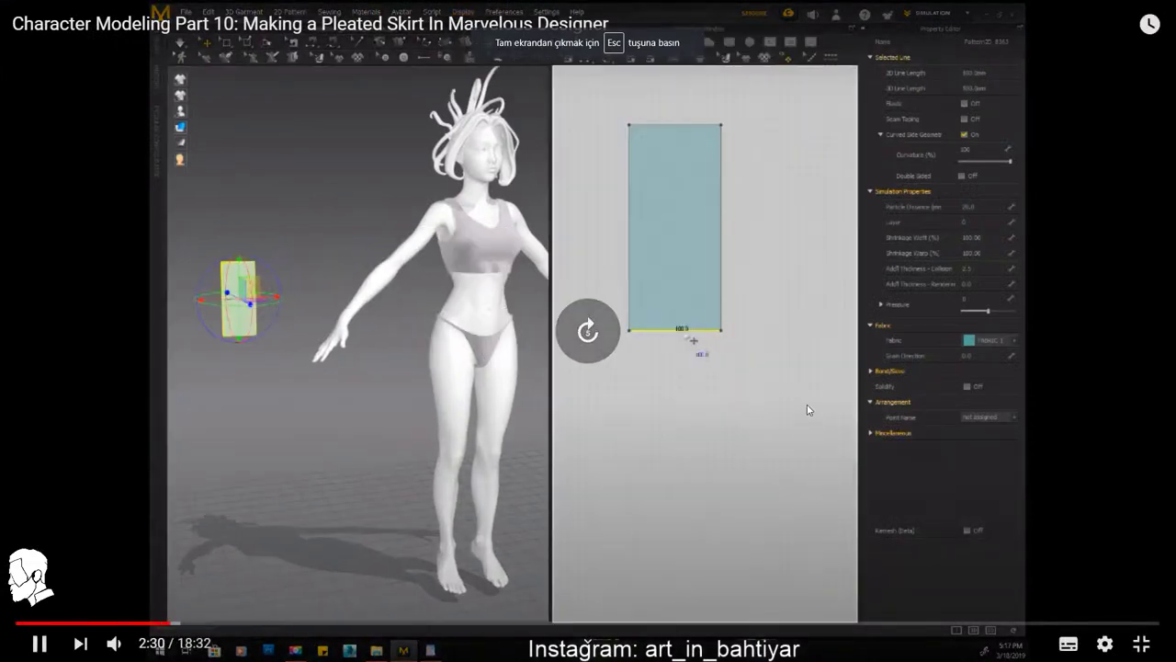
key("Right")
key("Right")
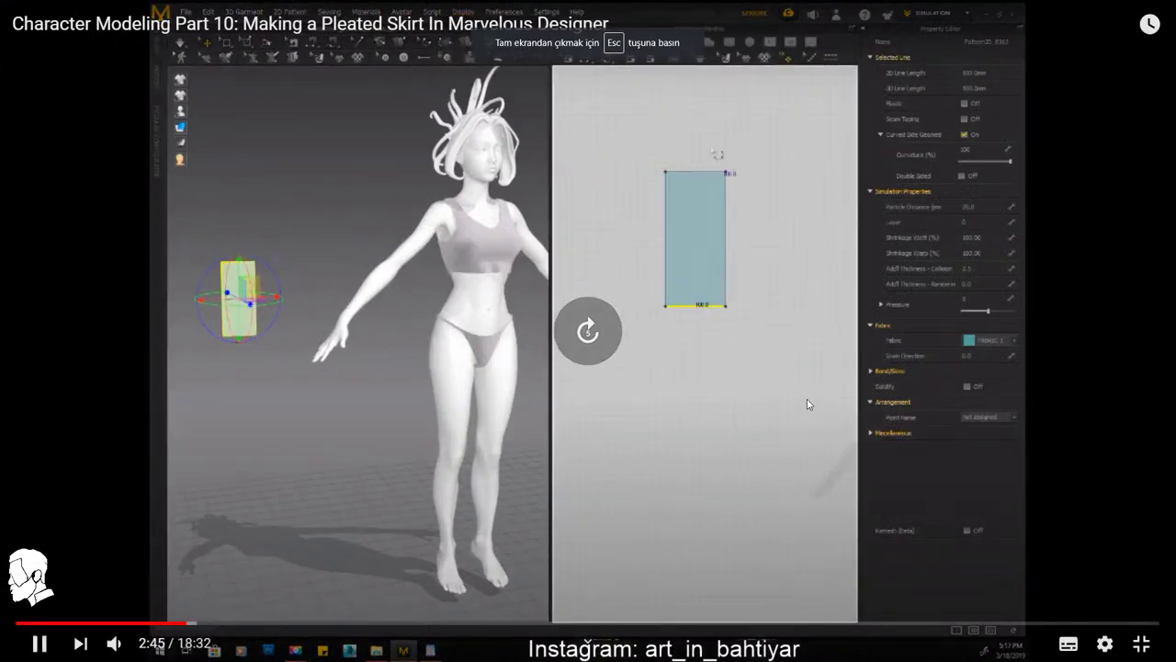
key("Right")
key("Right")
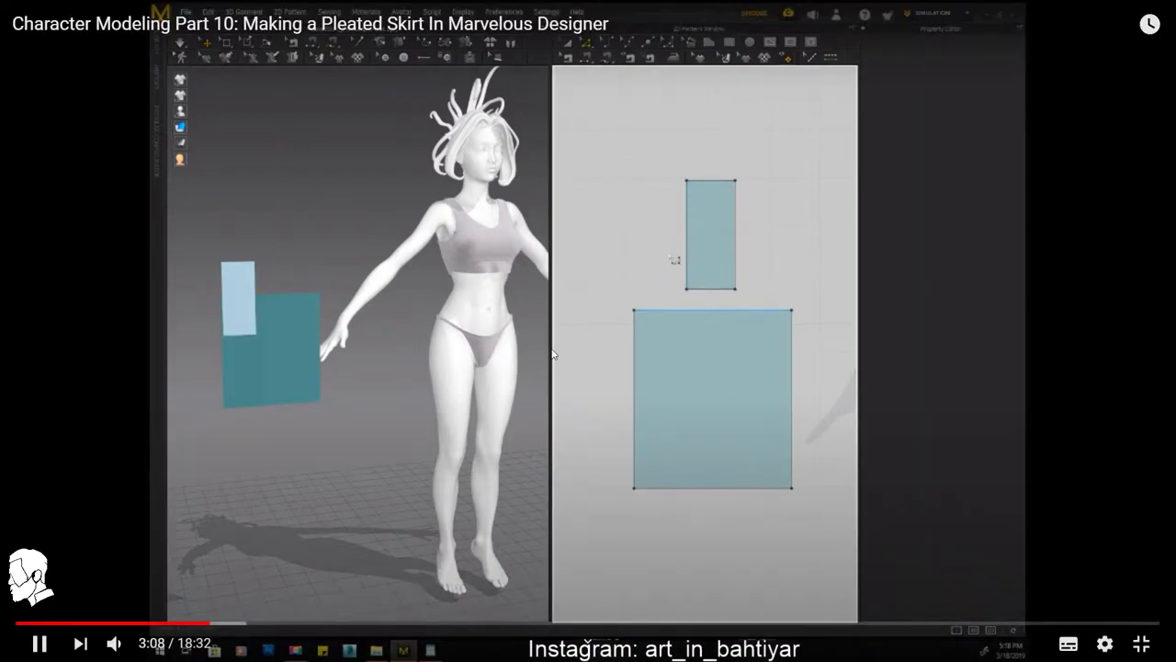
key("space")
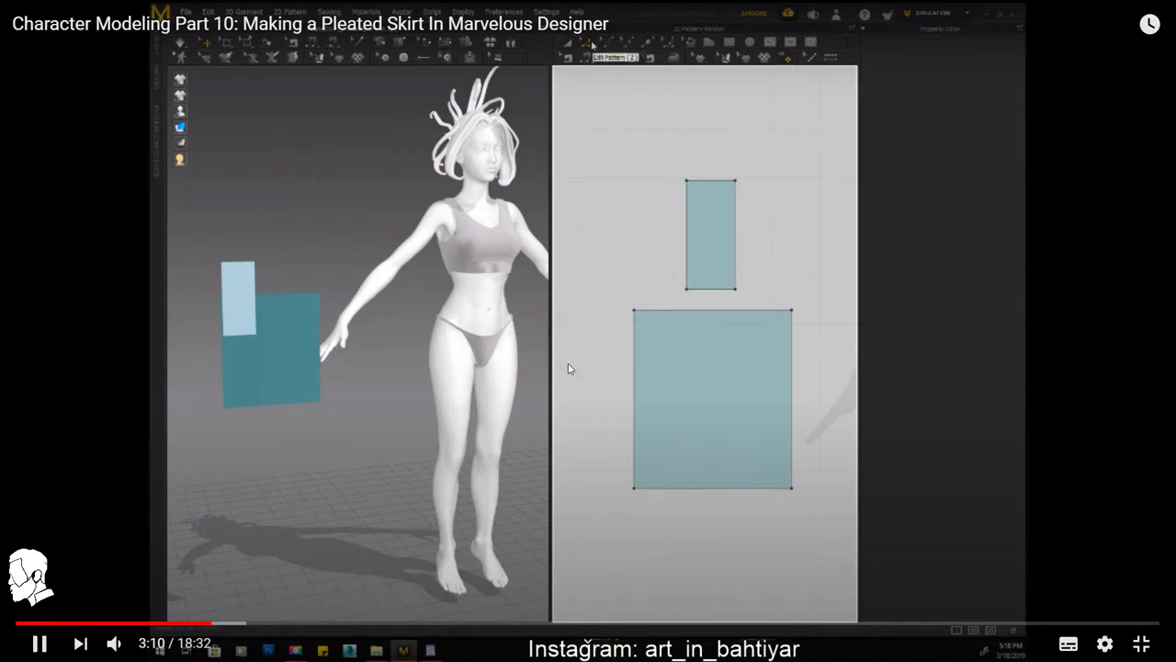
key("Right")
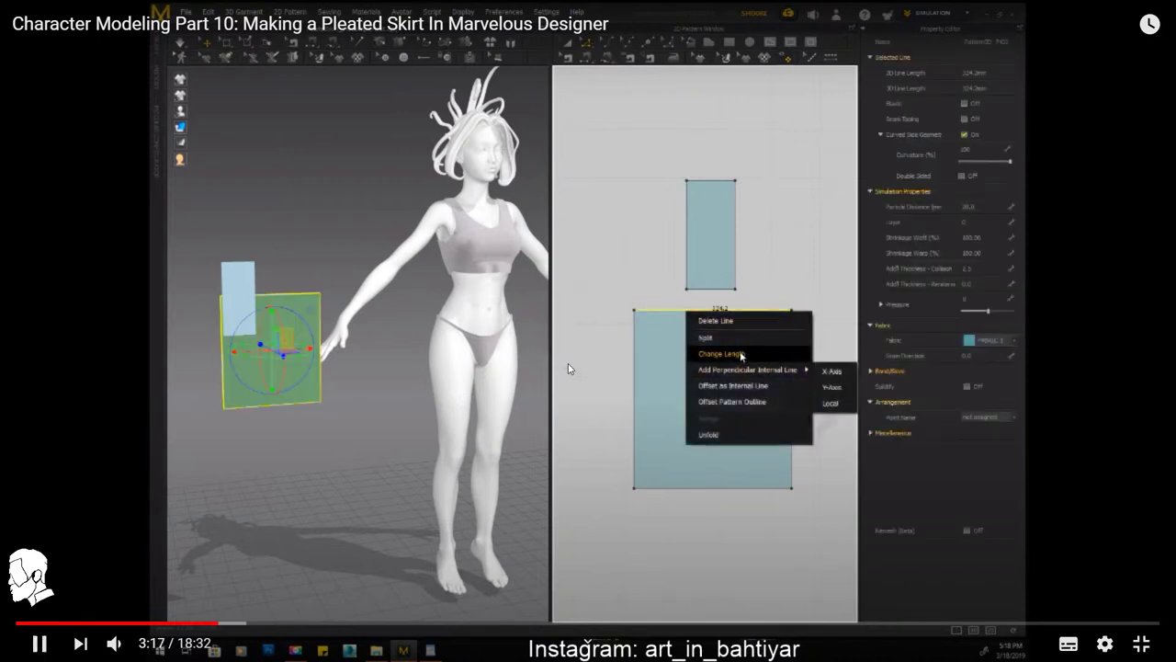
left_click(549, 393)
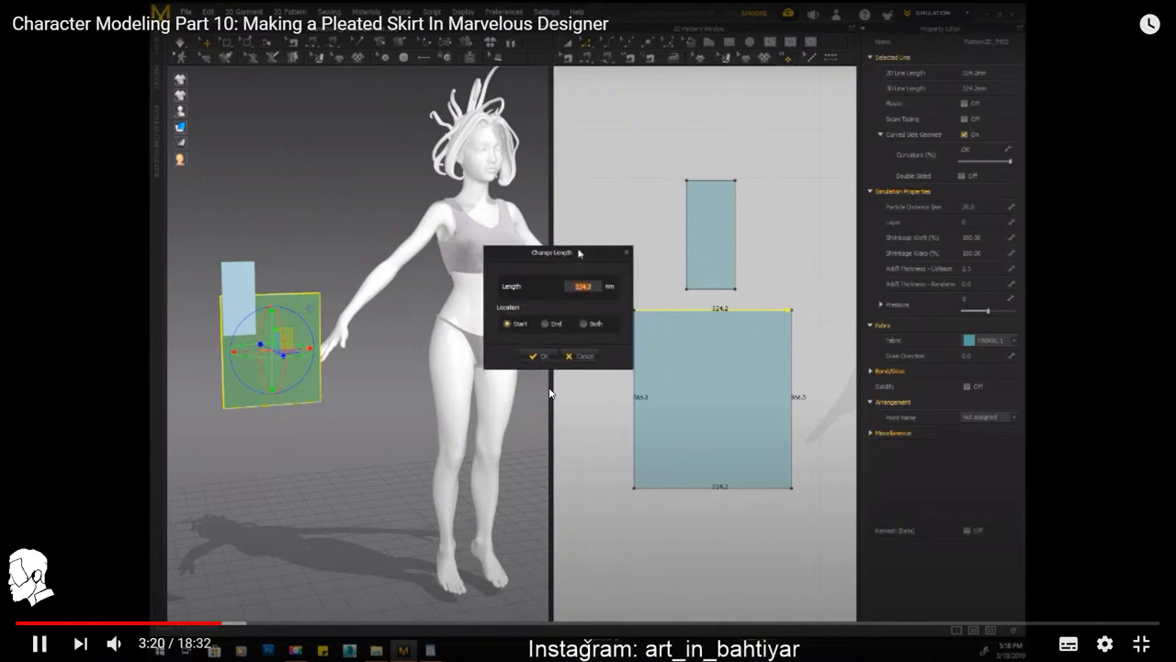
Skip ahead, jump back along the timeline to about 8:11, then pause at 8:19 outside fullscreen
key("Right")
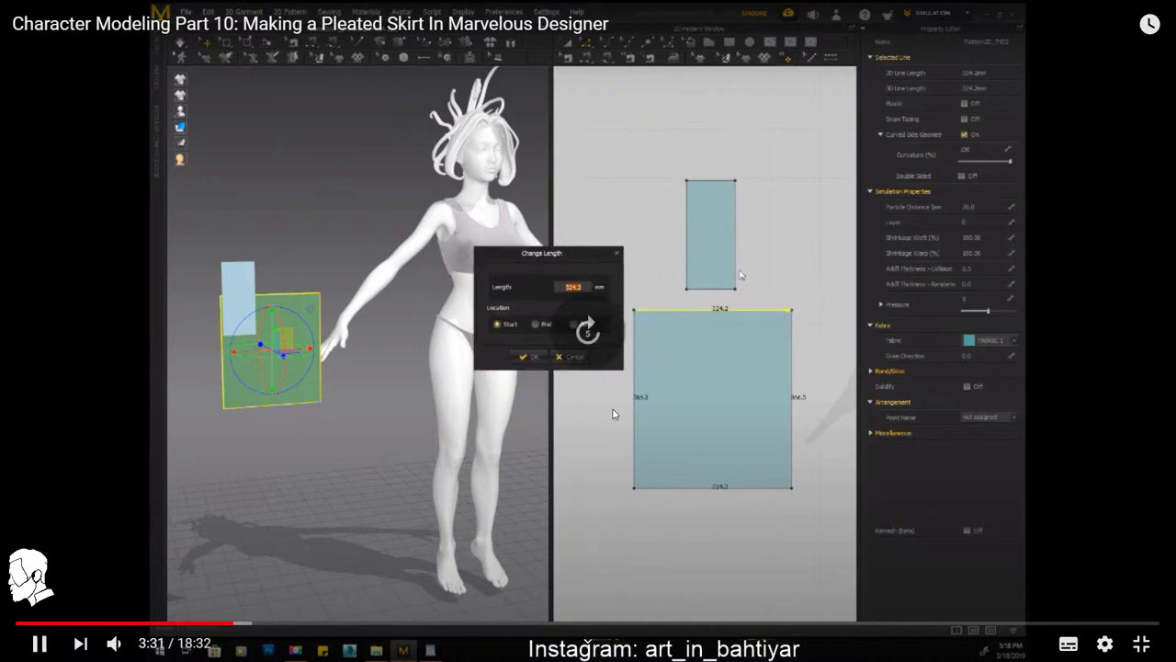
key("Right")
key("Right")
key("Right")
key("Right")
key("Right")
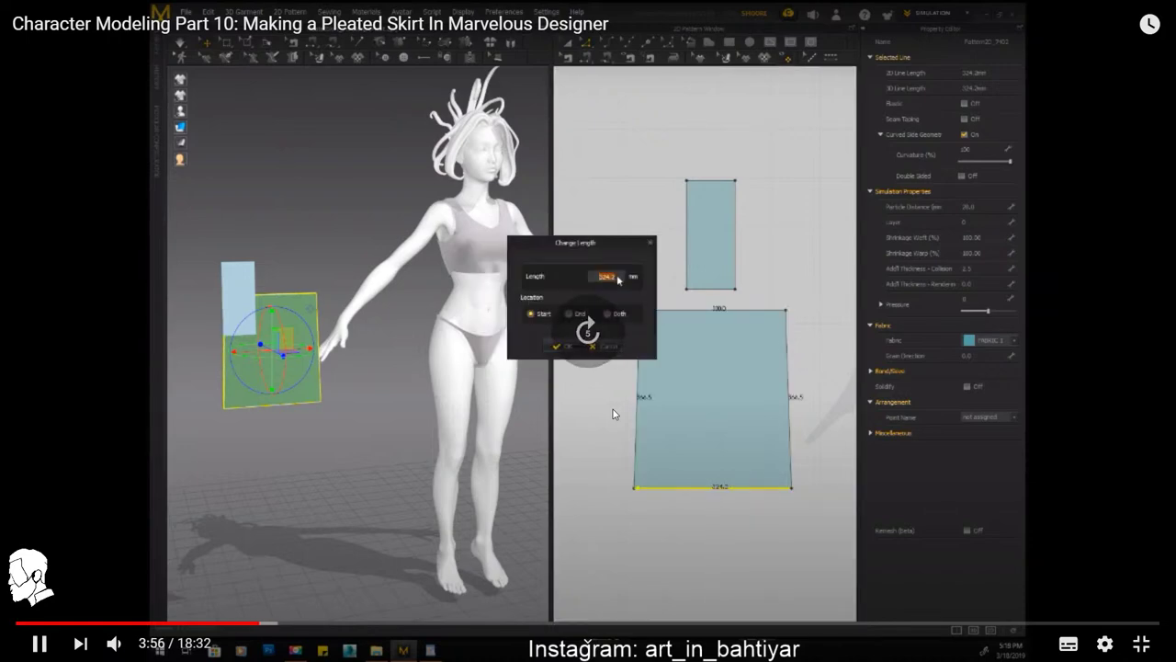
key("Right")
key("Right")
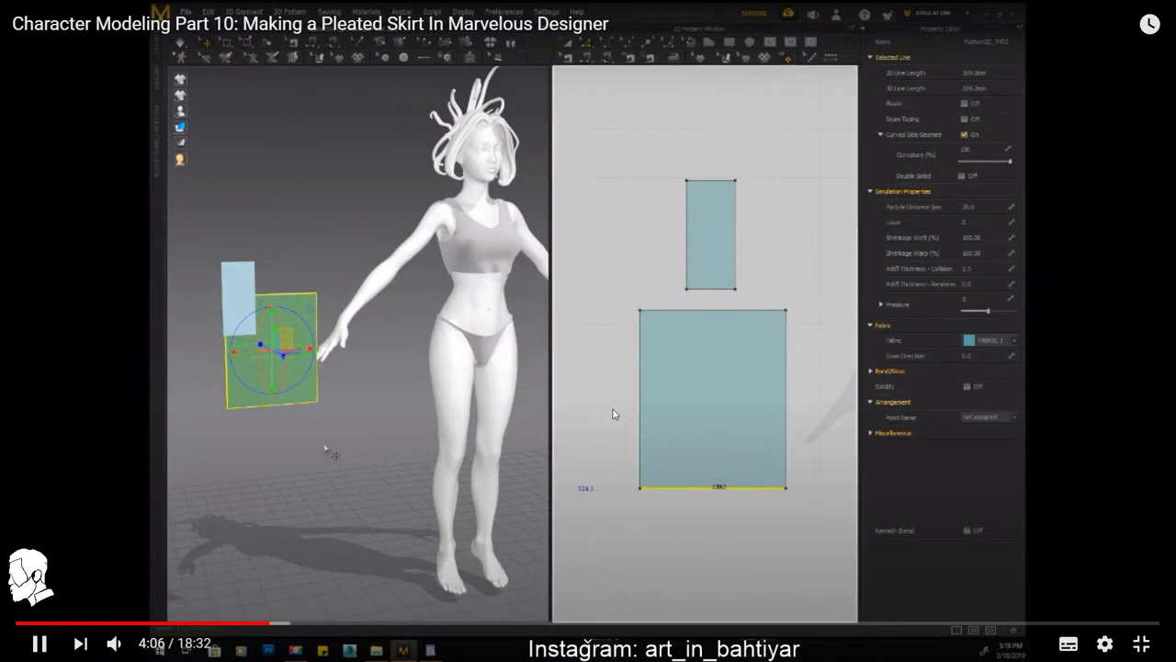
key("Right")
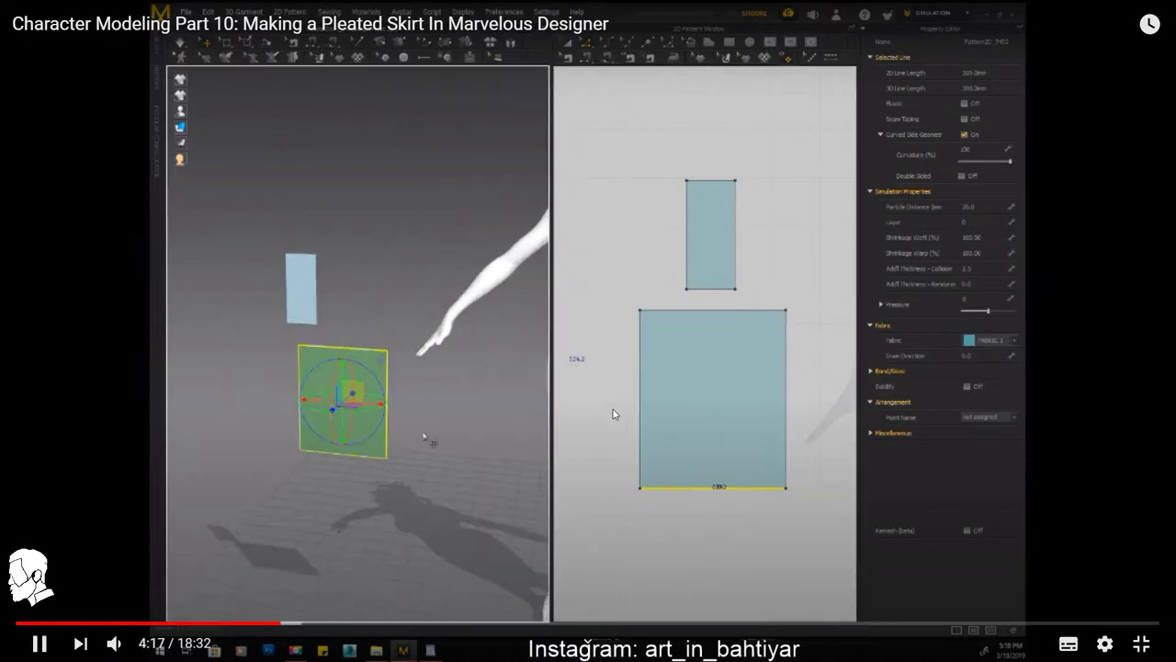
key("Right")
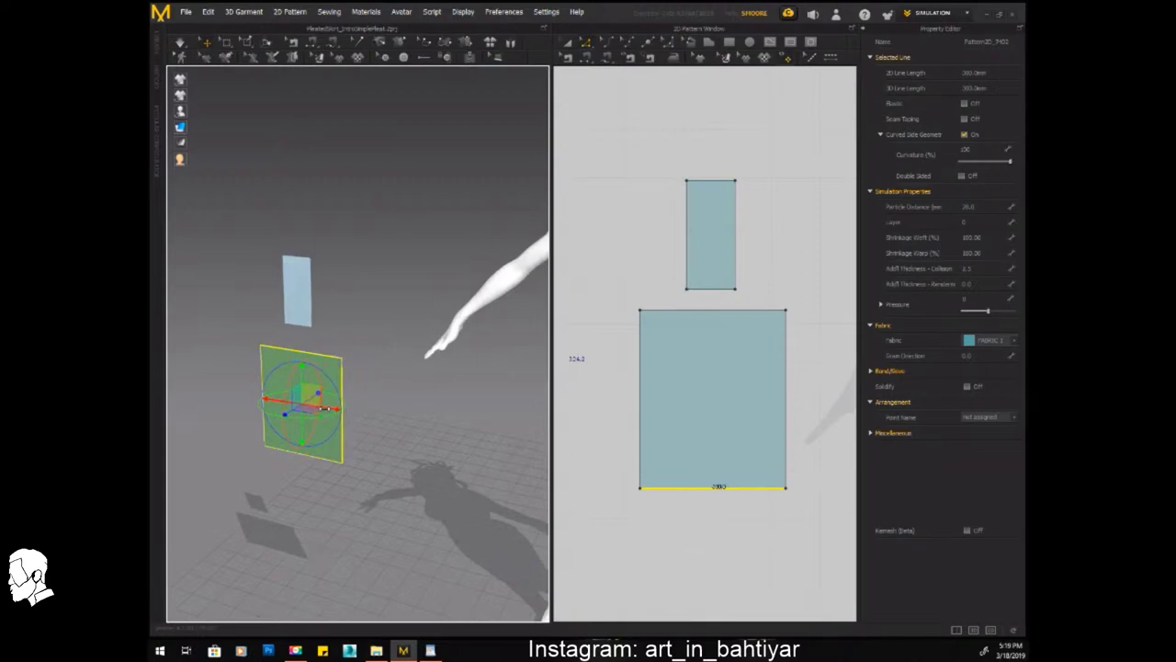
key("Right")
key("Right")
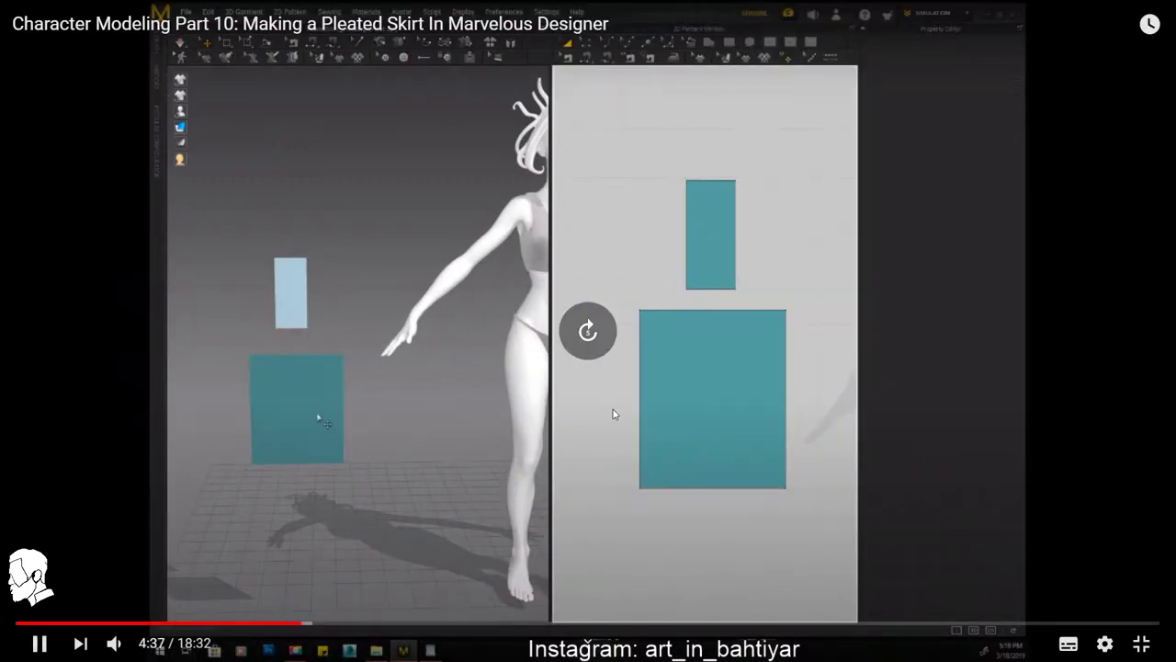
key("Right")
key("Right")
key("Right")
key("Right")
key("Right")
key("Right")
key("Right")
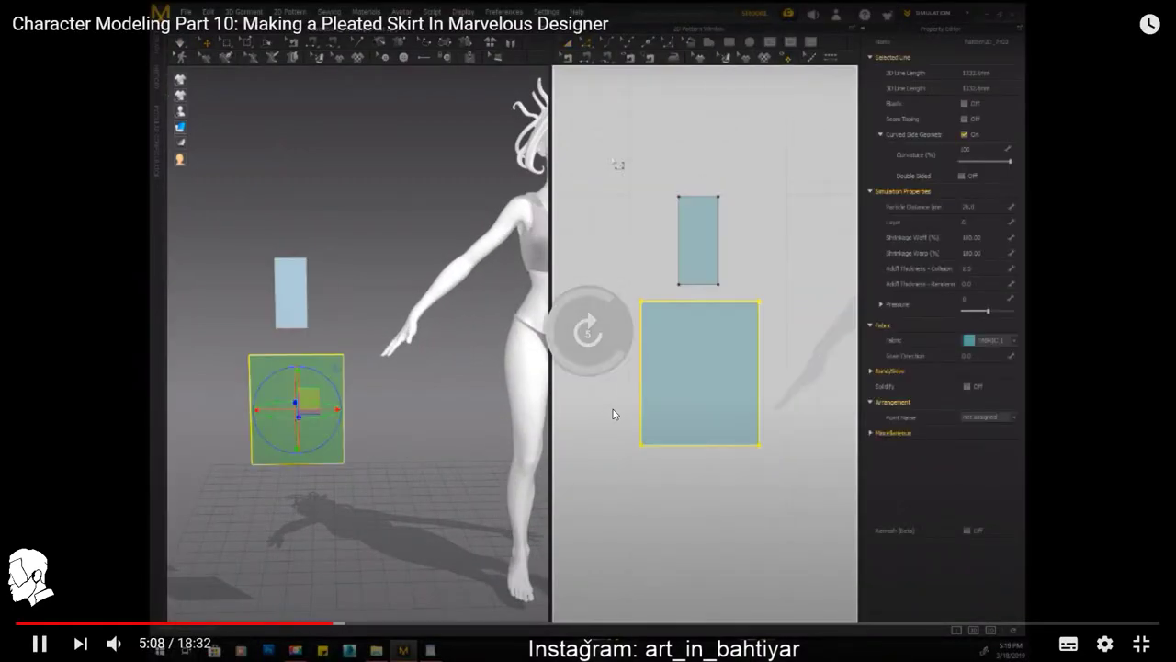
key("Right")
key("Right")
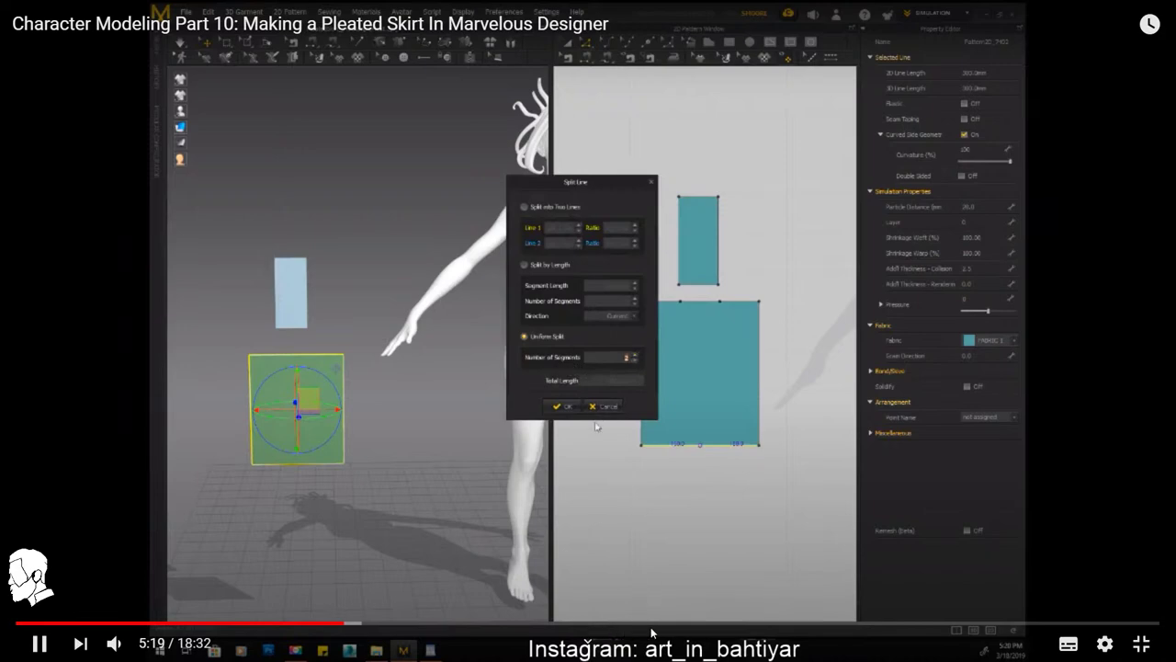
left_click(668, 625)
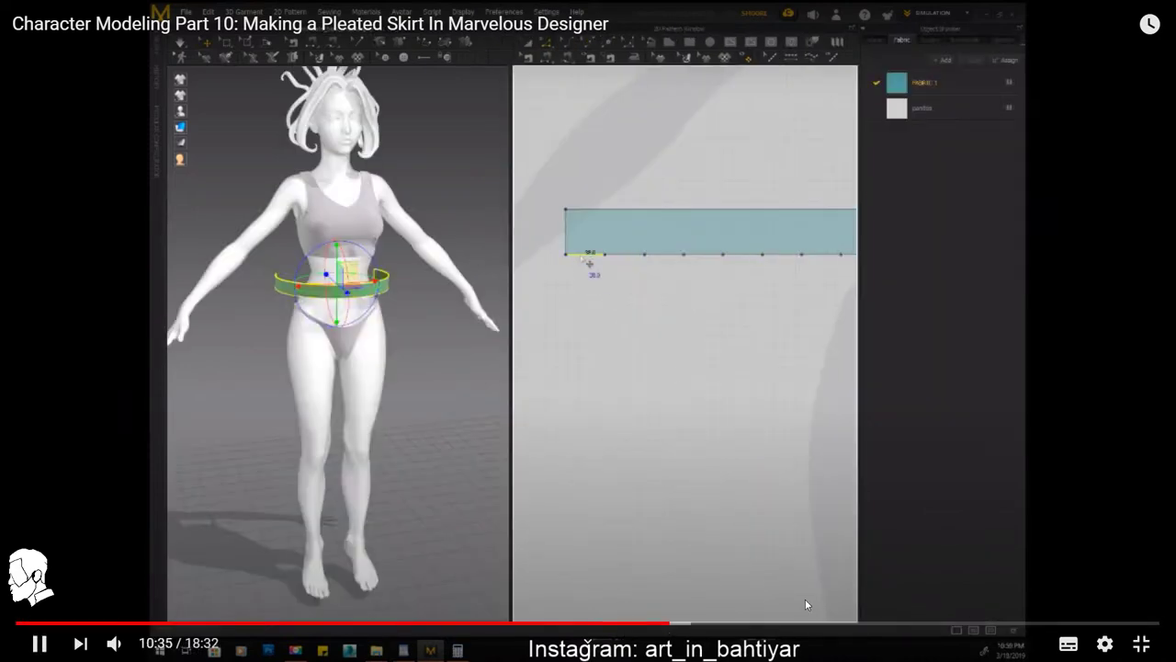
mouse_move(643, 624)
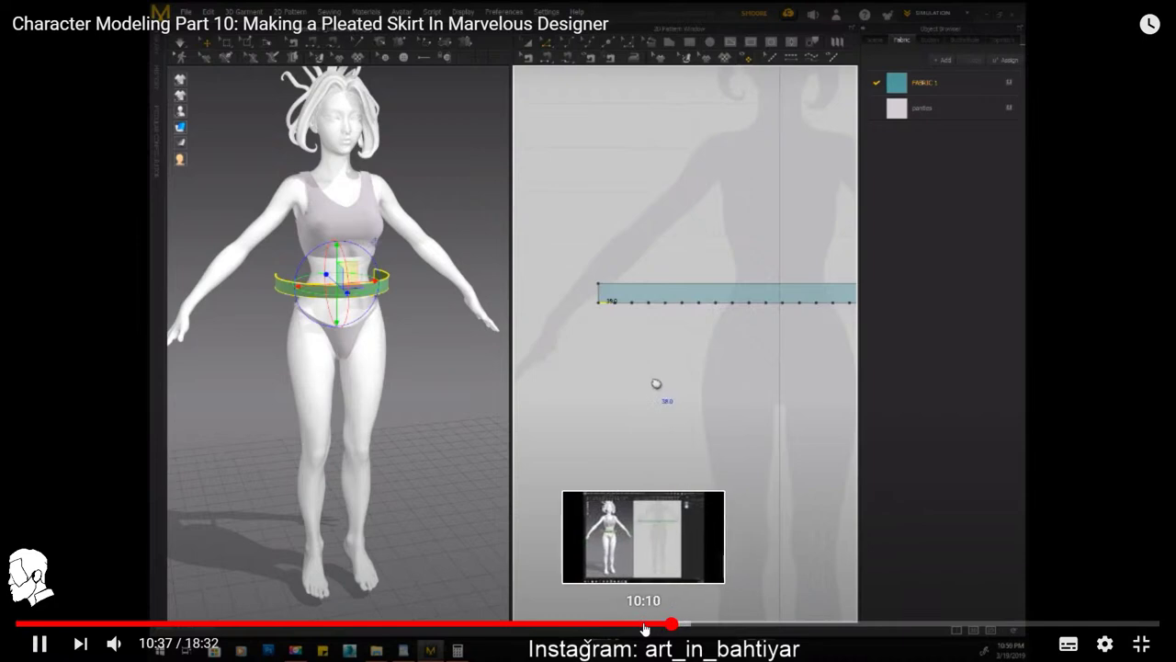
left_click(642, 624)
left_click(579, 623)
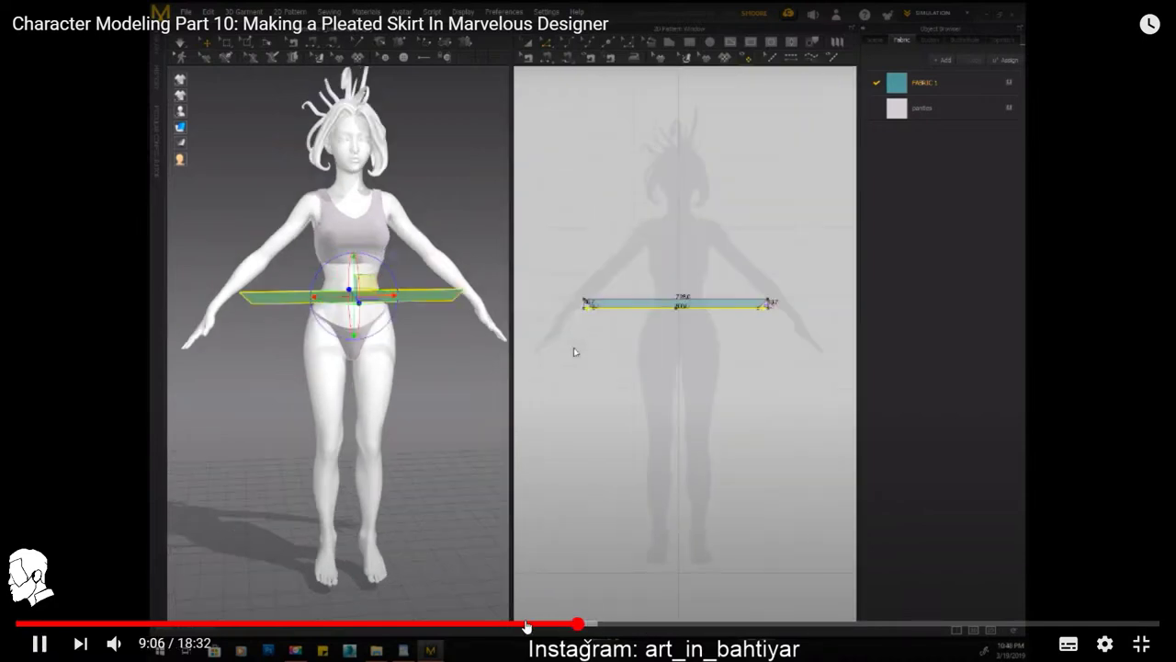
left_click(522, 624)
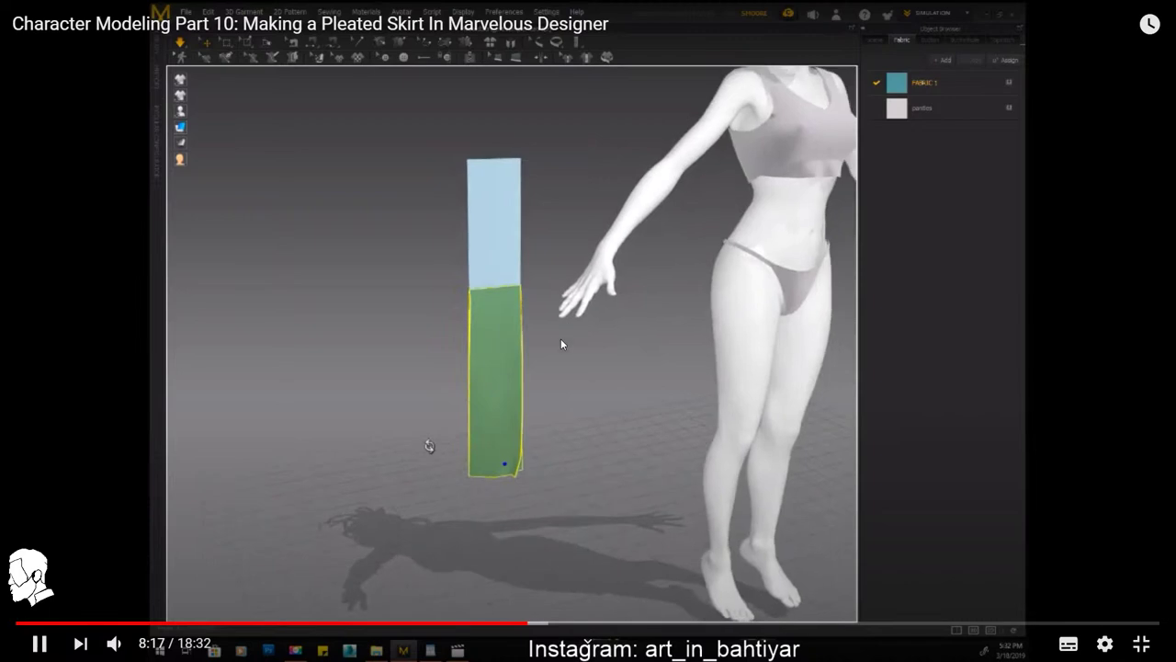
left_click(597, 403)
Replace the search with 'marvelous designer time lapse' and open the Rogue One inspired Marvelous Designer 5 video
key("Escape")
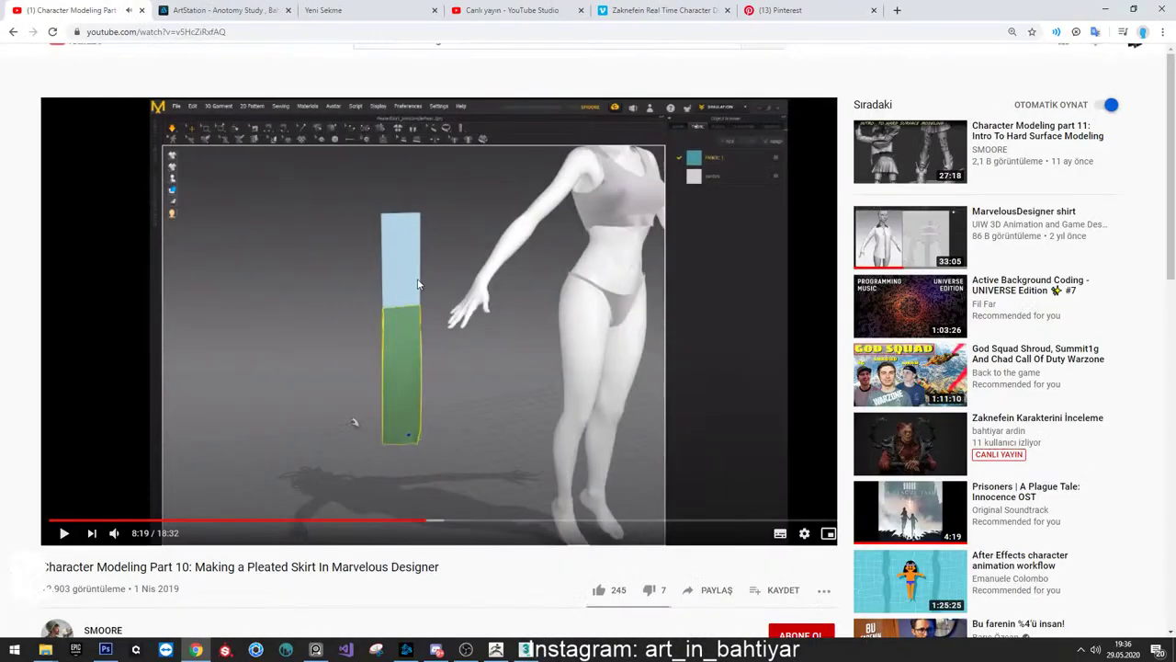
left_click_drag(480, 62, 290, 68)
type("mar")
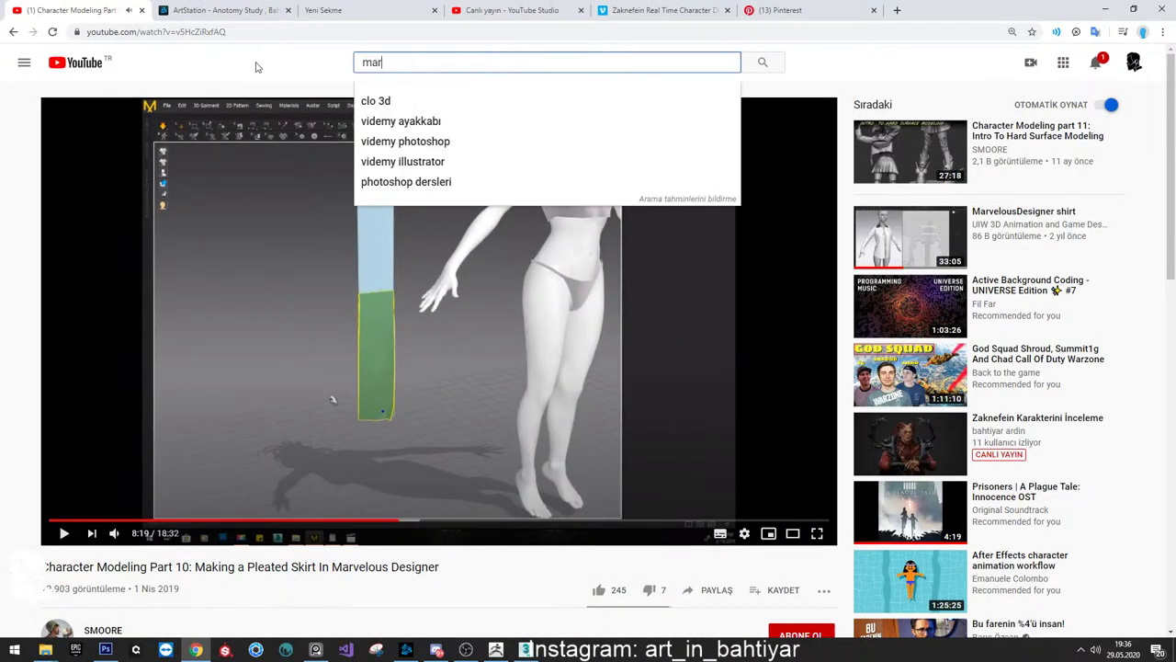
type("velous designer t")
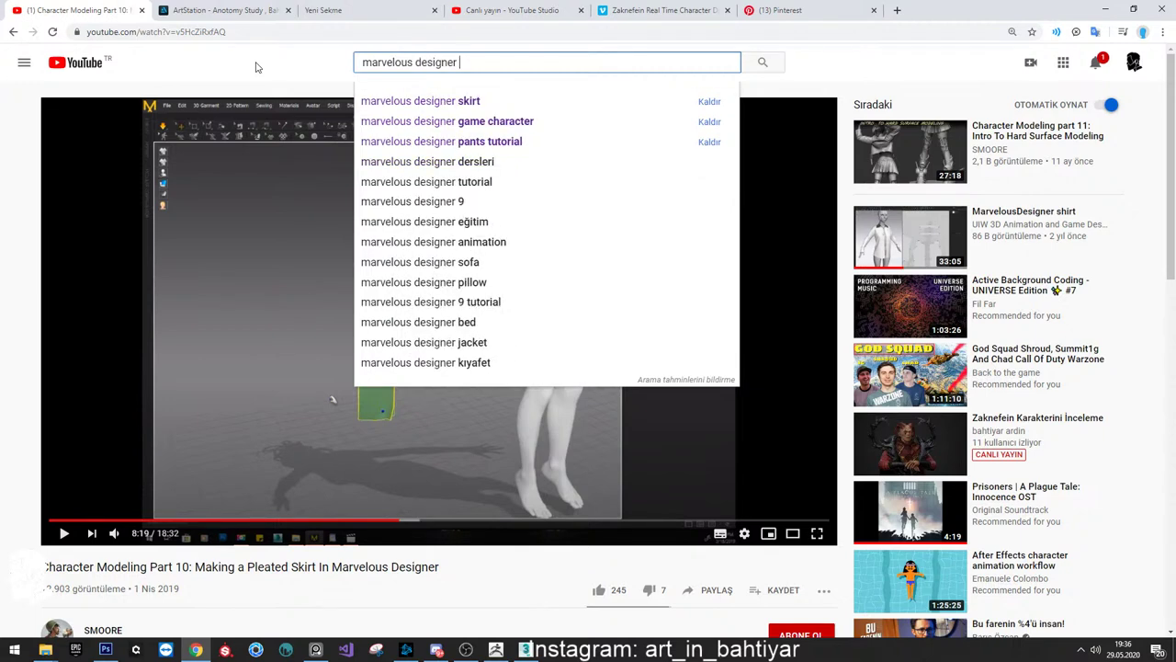
type("ime l")
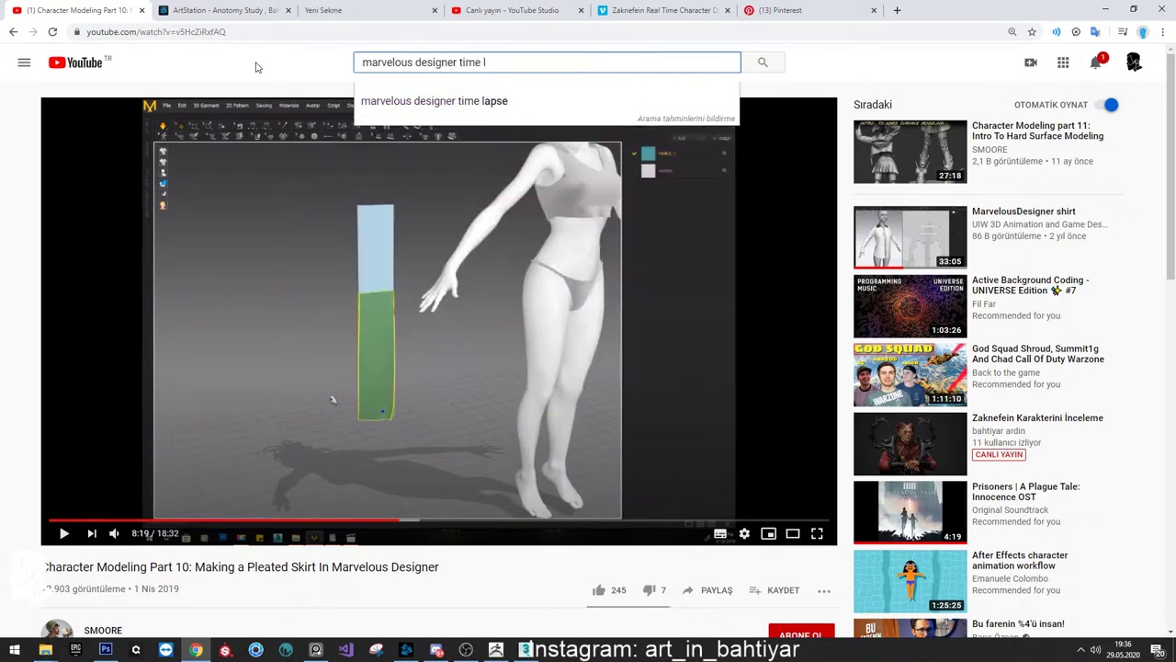
type("apse")
key("Return")
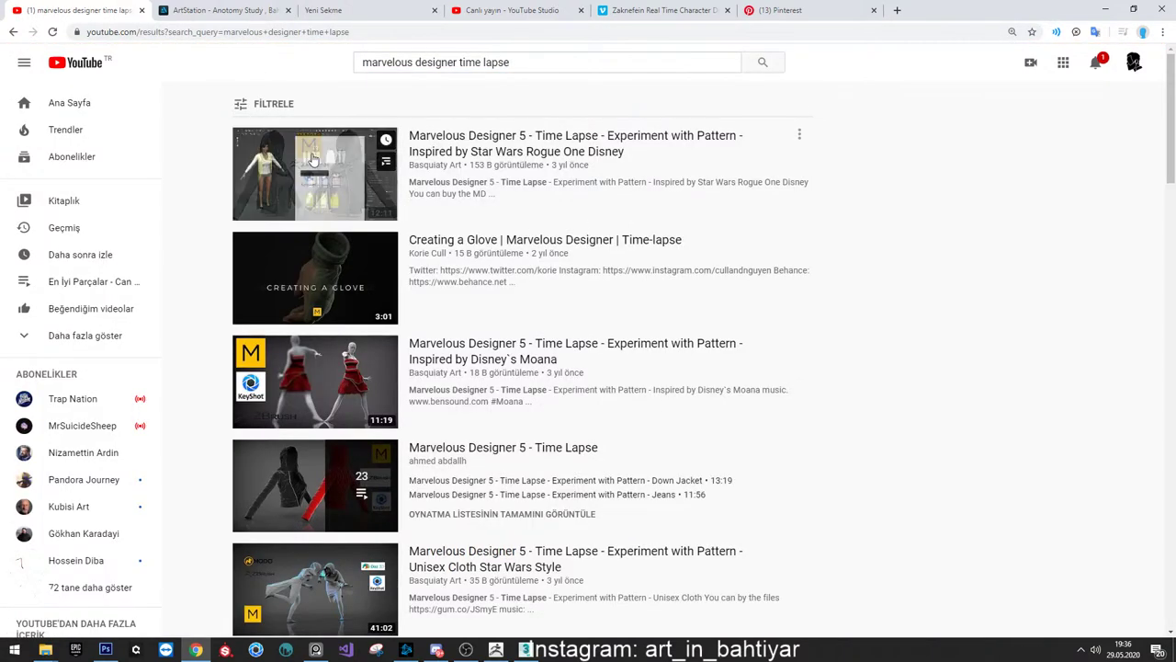
left_click(312, 172)
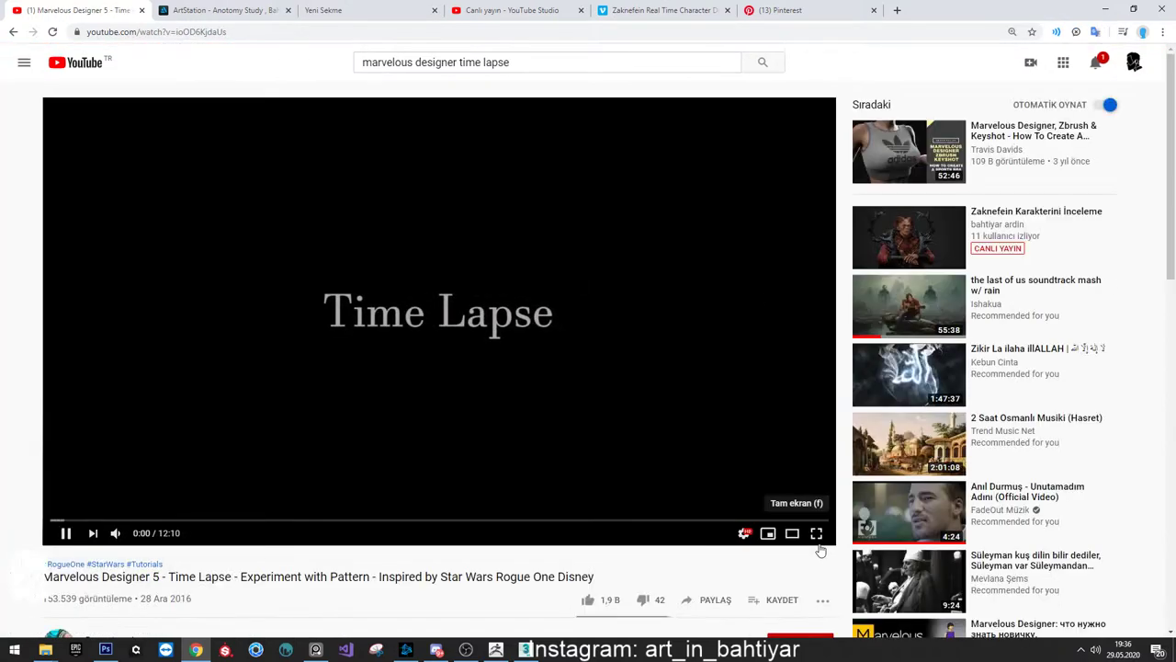
Play the time-lapse fullscreen and skip past the opening title cards
key("F11")
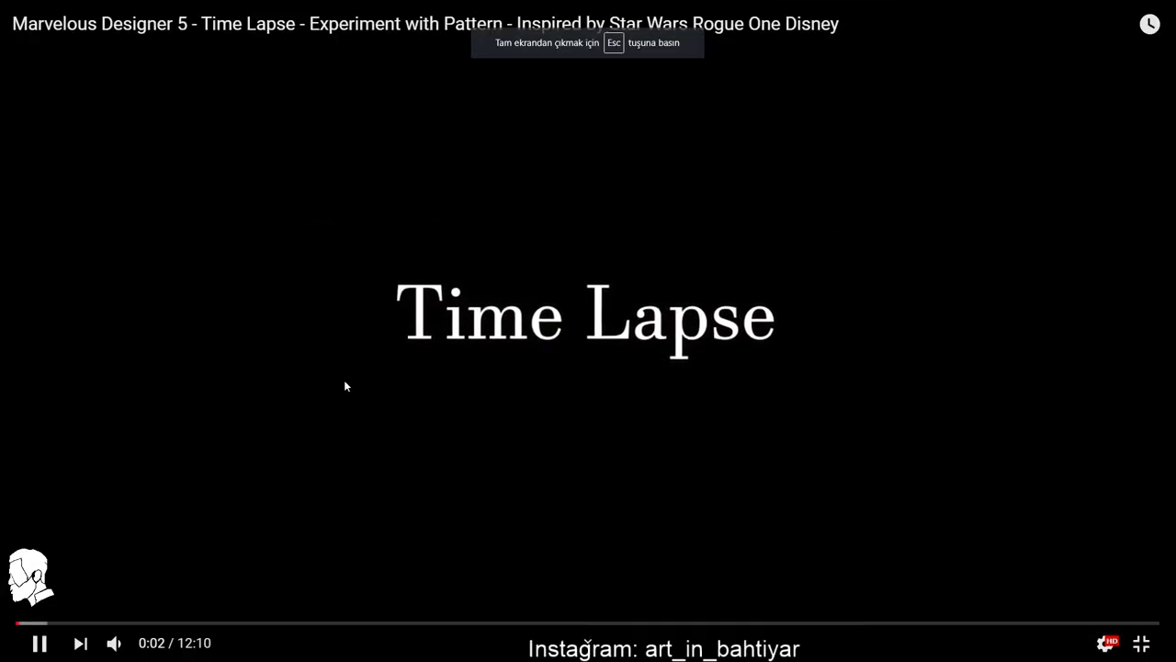
key("Right")
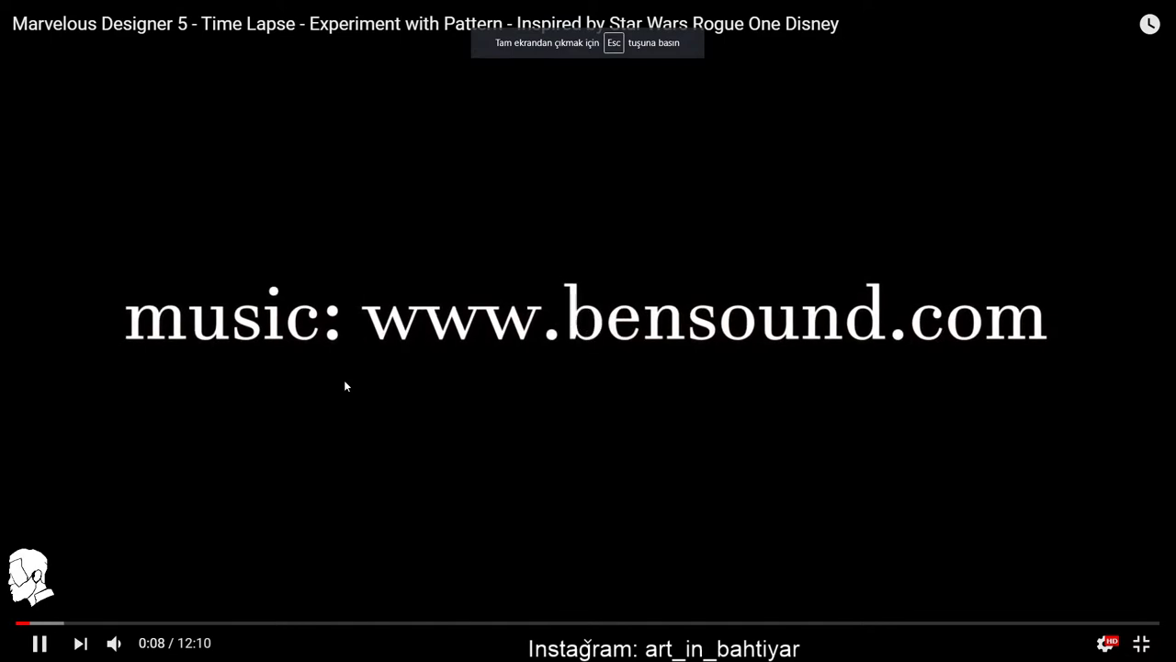
key("Right")
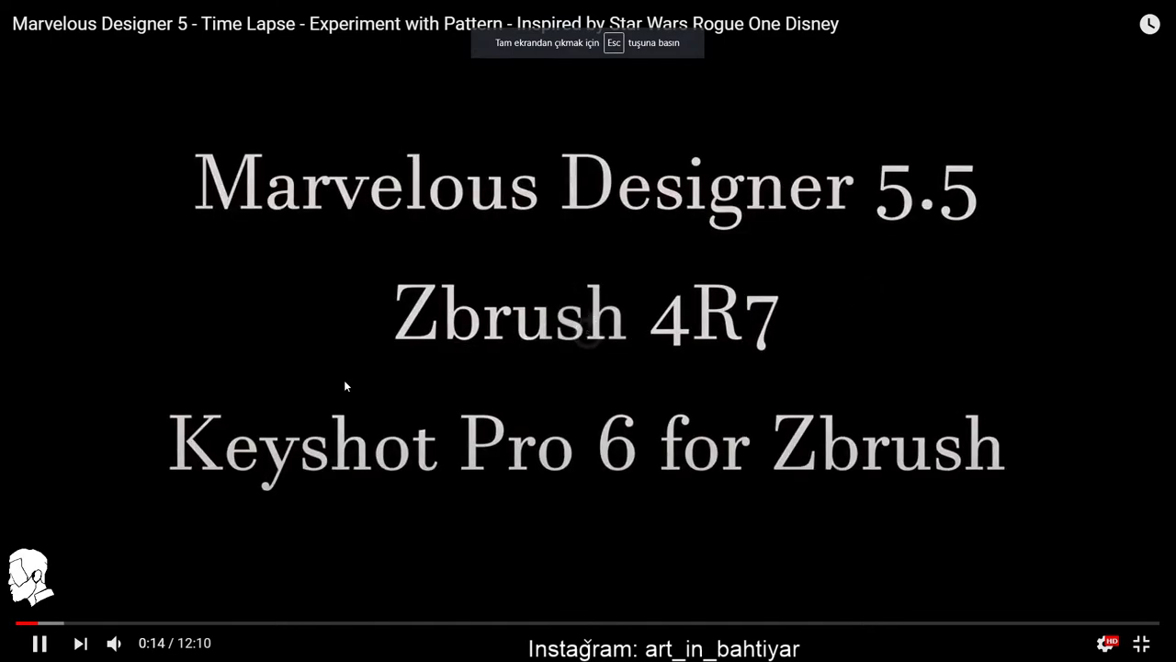
key("Right")
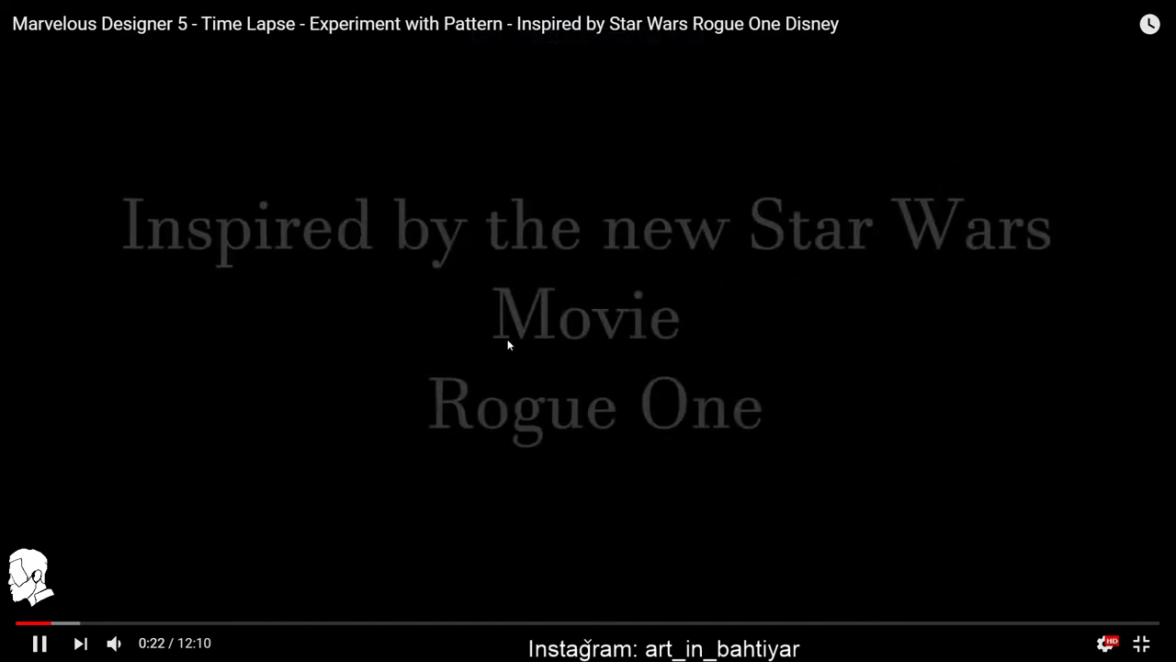
key("Right")
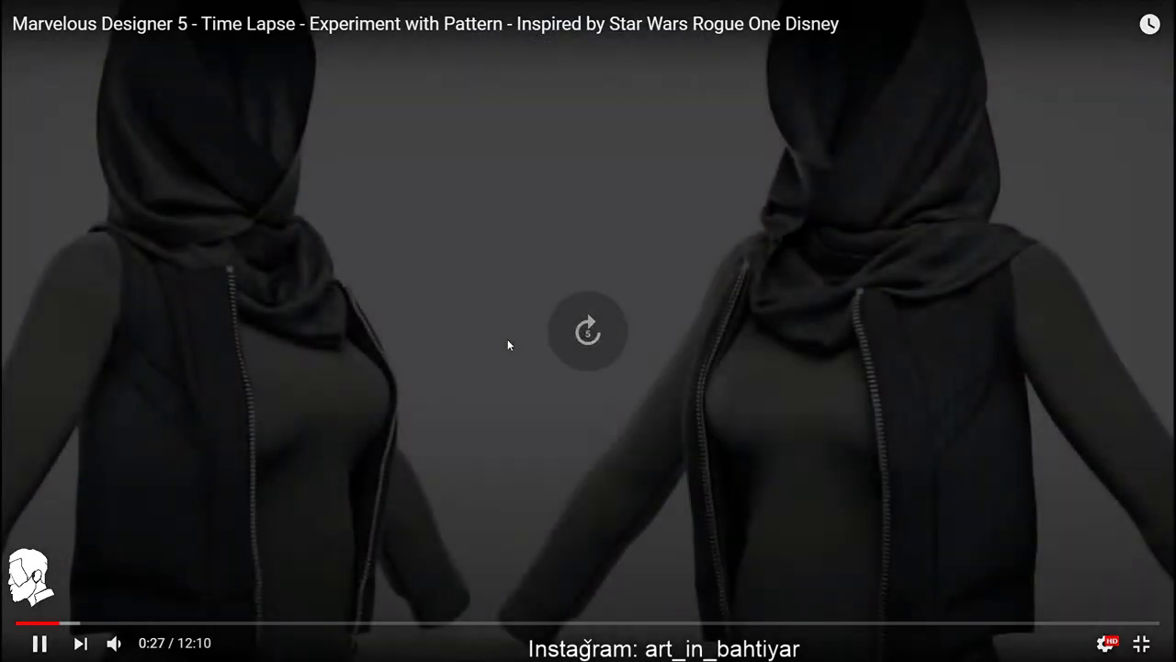
key("Right")
key("Right")
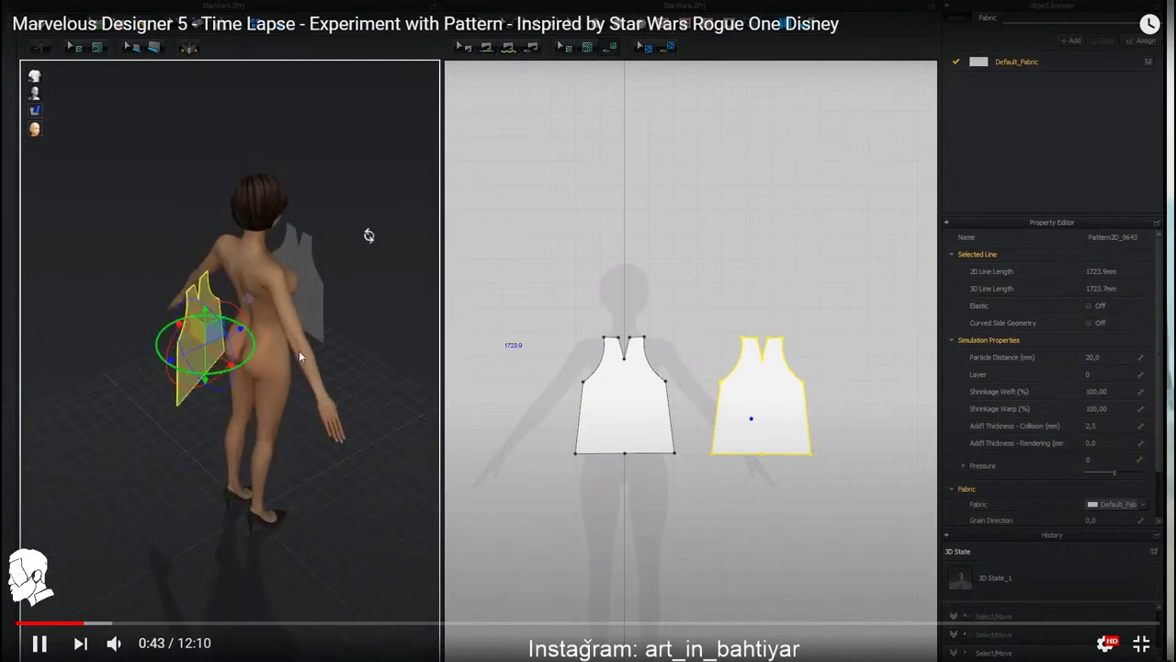
Pause, resume and rewind the time-lapse to study the sleeveless white top being sewn
left_click(356, 469)
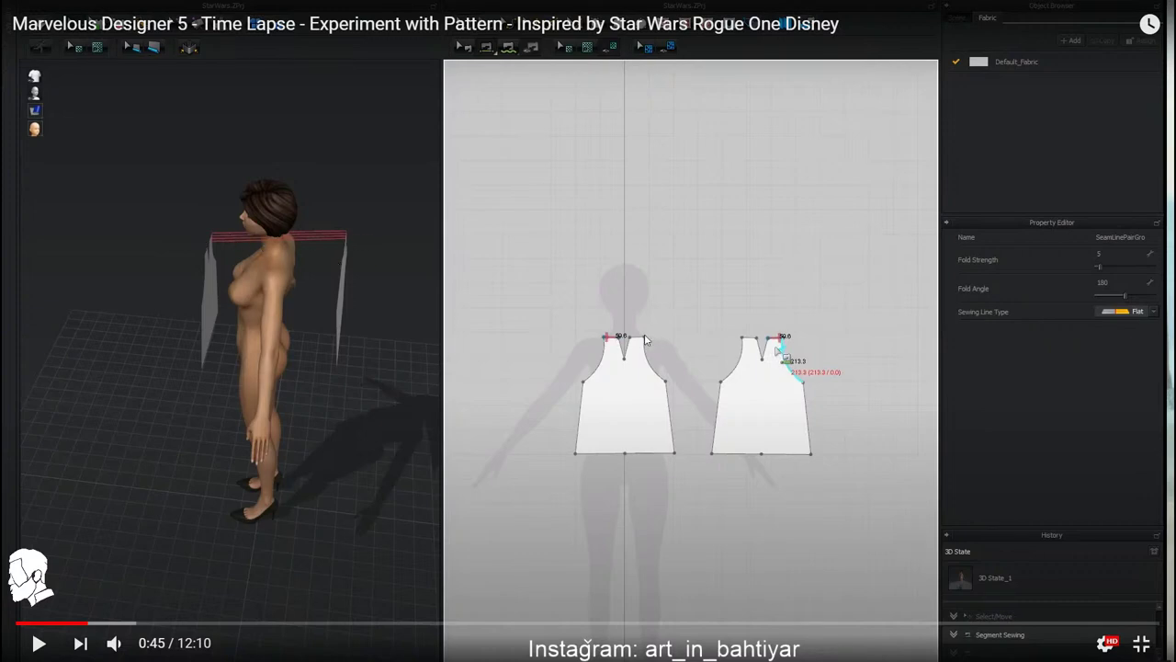
left_click(678, 327)
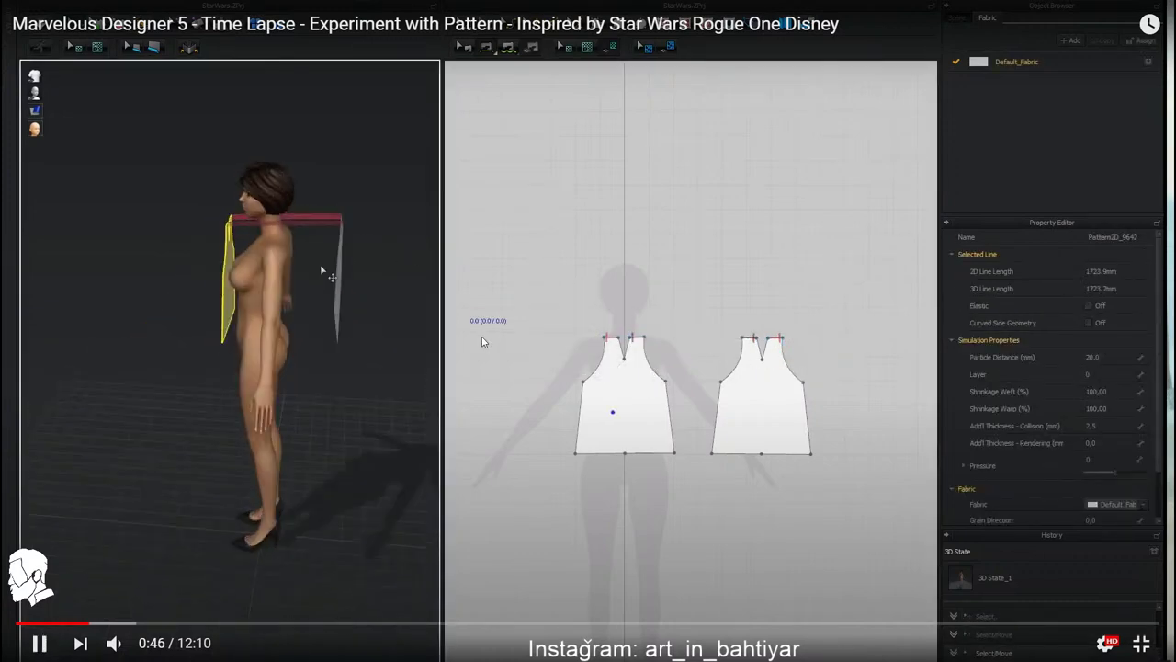
left_click(678, 328)
left_click(678, 327)
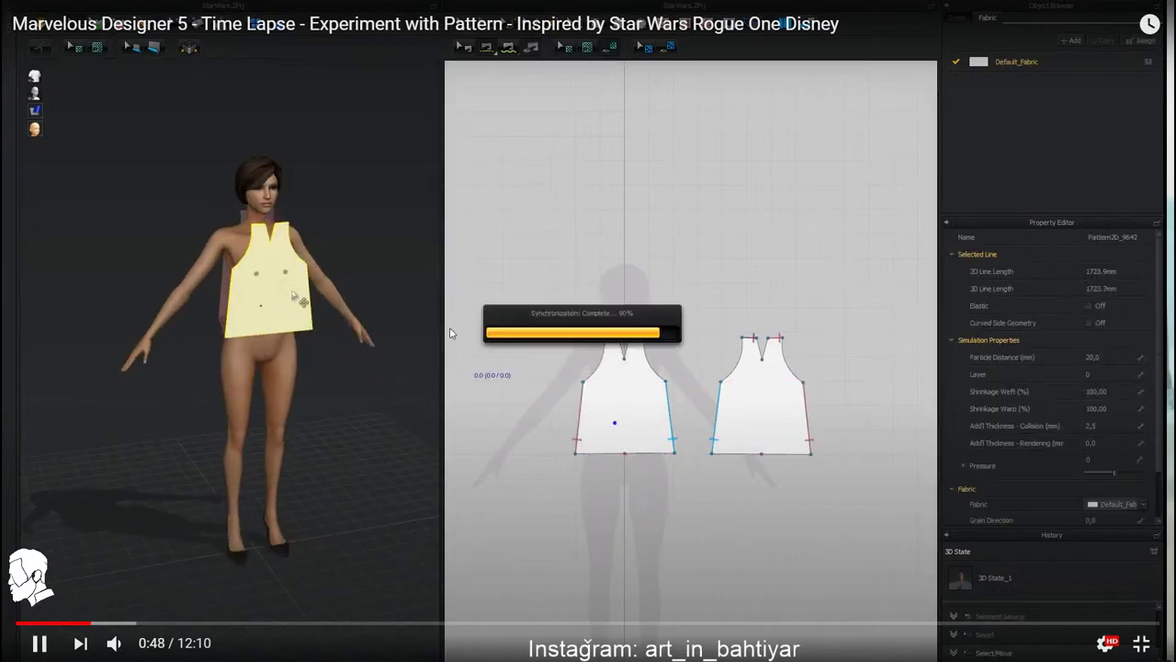
left_click(639, 380)
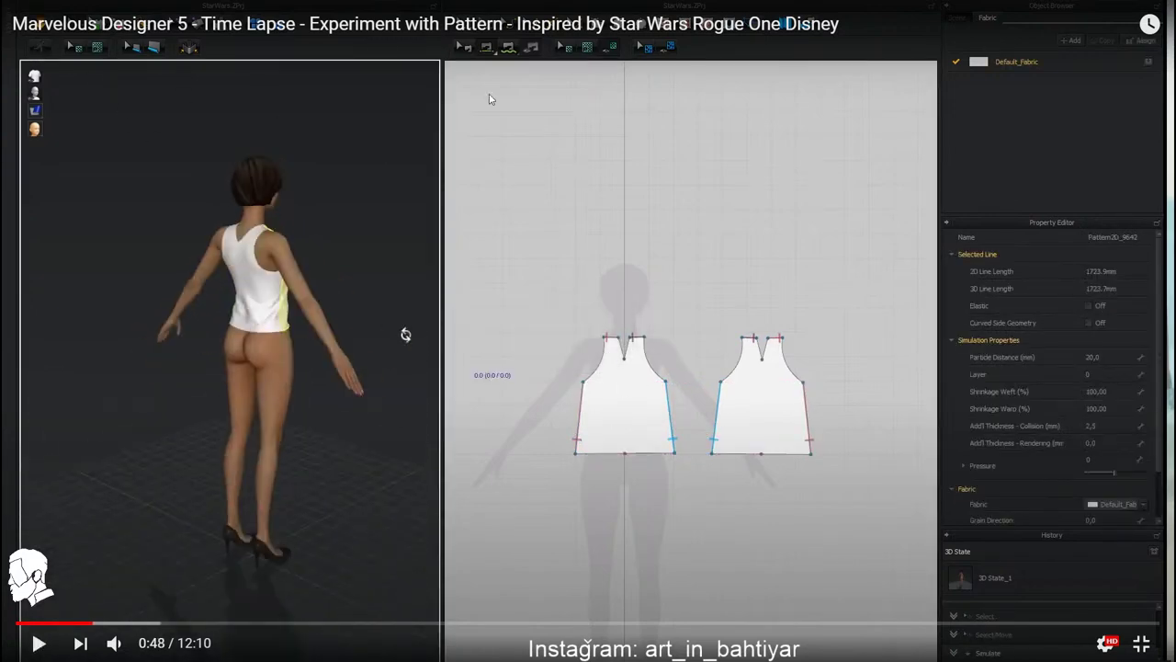
left_click(569, 312)
key("Left")
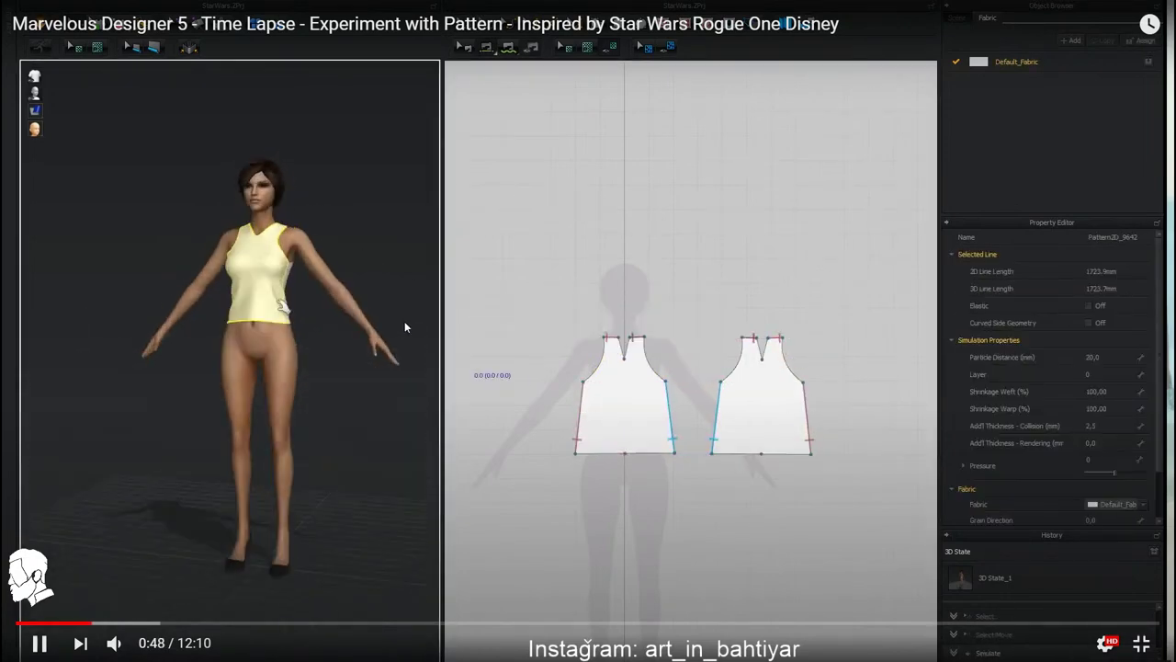
left_click(357, 295)
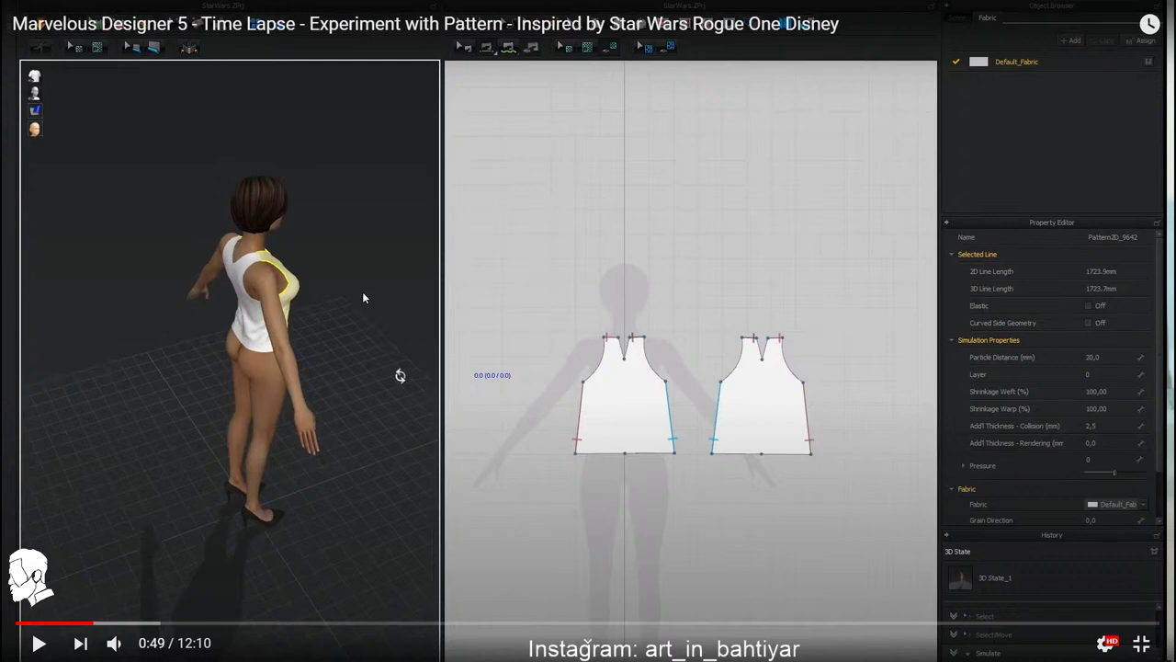
left_click(363, 294)
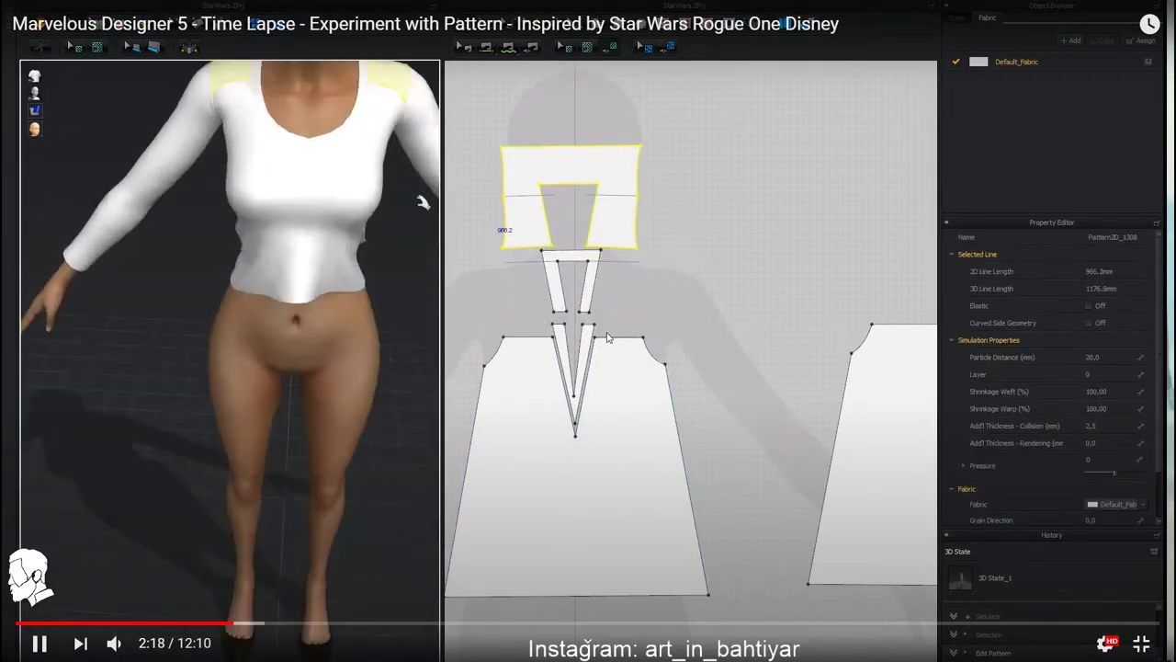
Skip the time-lapse ahead to around 3:03, then exit fullscreen
key("Right")
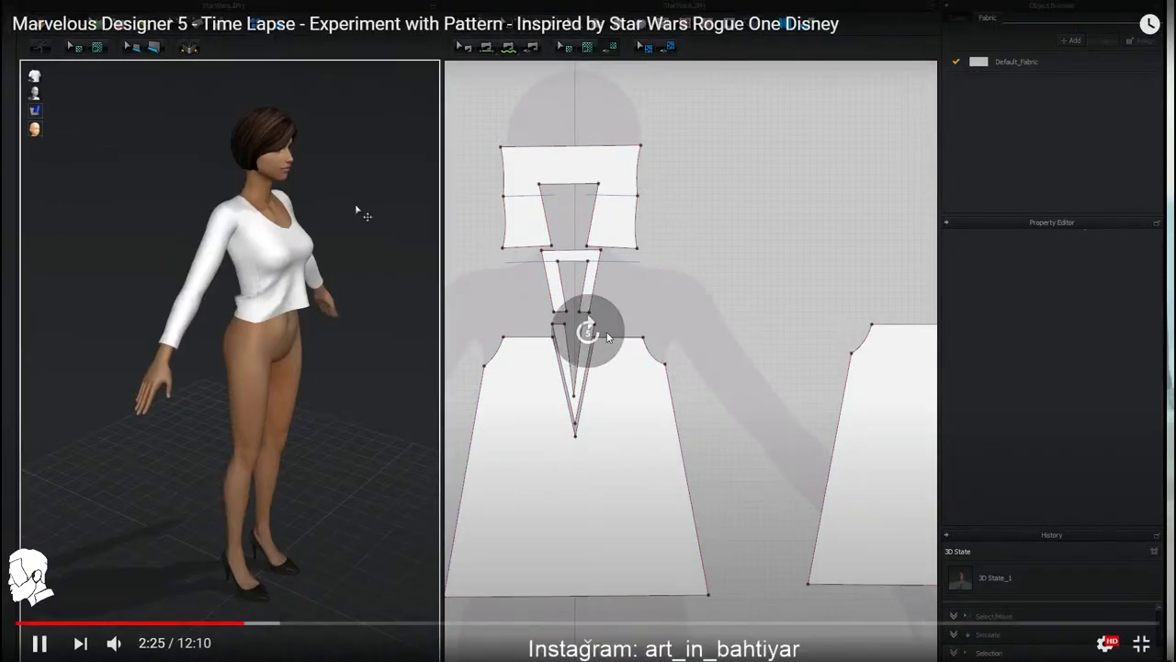
key("Right")
key("Right")
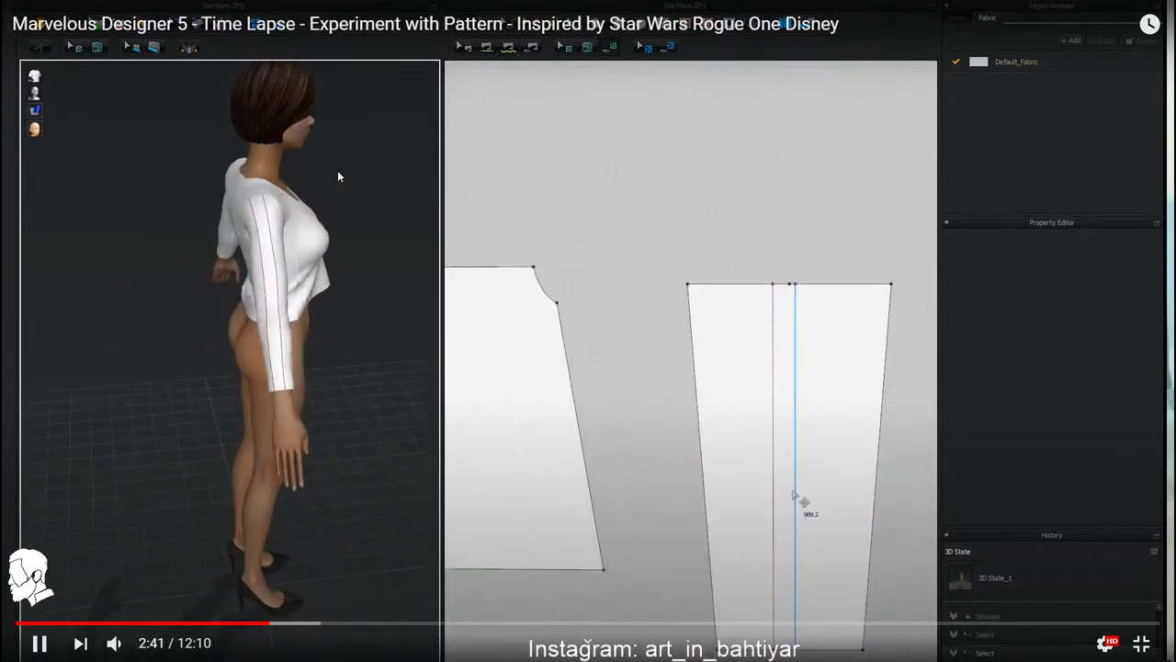
key("Right")
key("Right")
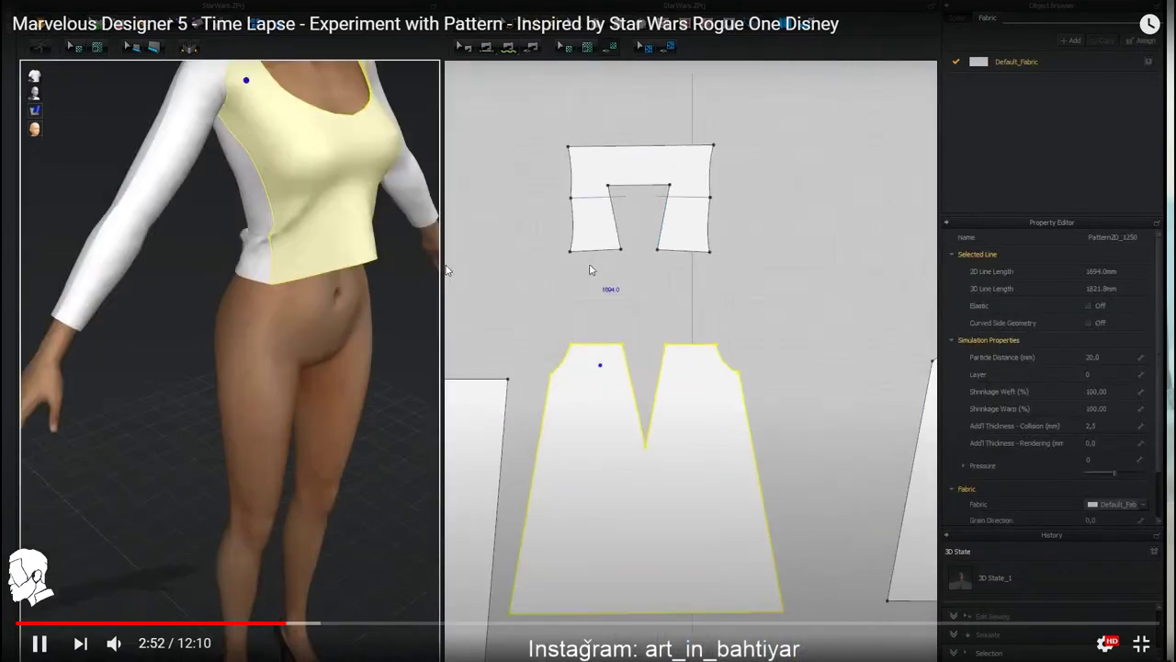
key("Right")
key("Right")
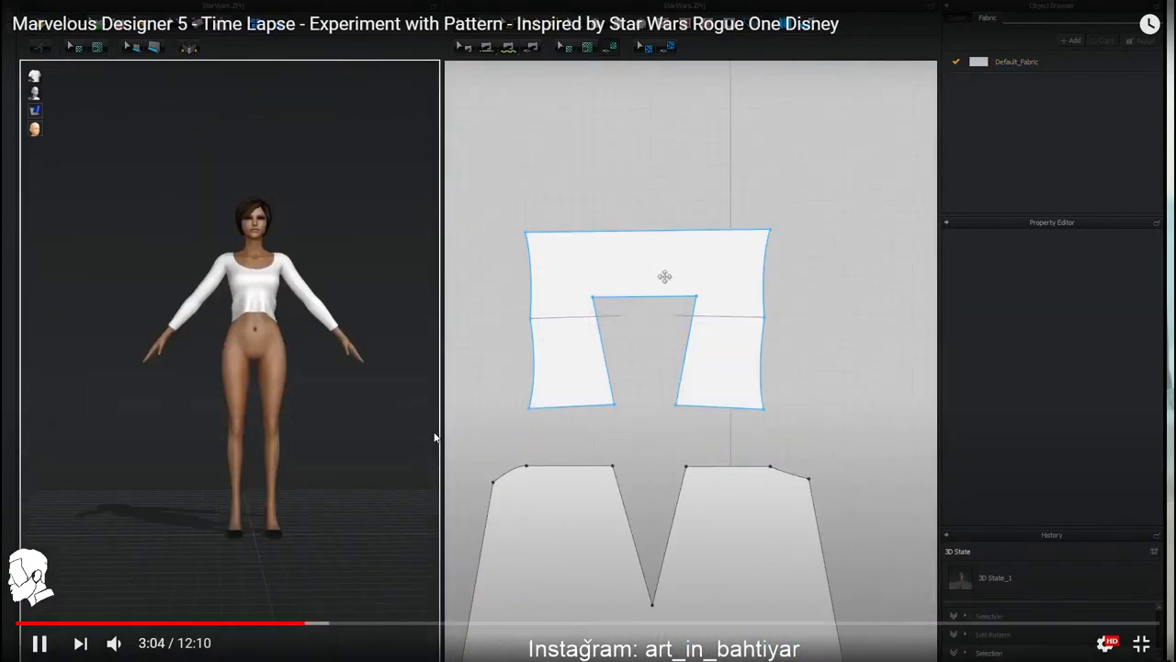
key("Right")
key("Escape")
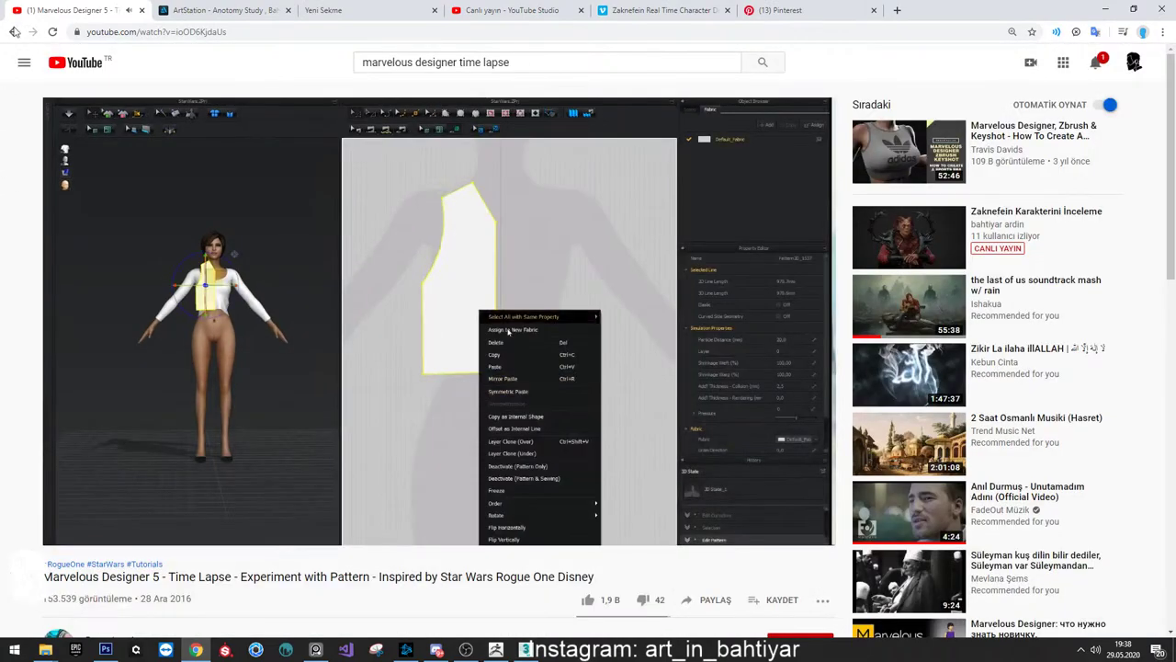
Open the dress pattern time-lapse from the search results, jump to 0:23, then bring up File Explorer
left_click(14, 31)
scroll(494, 329, "down", 3)
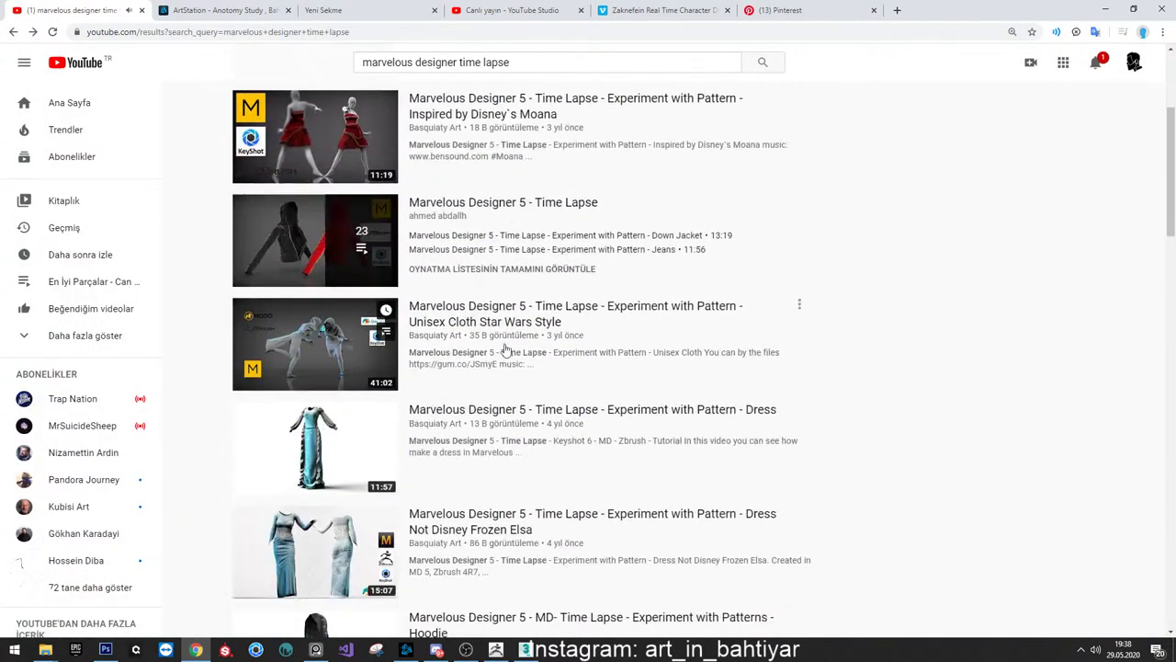
scroll(527, 378, "down", 2)
left_click(376, 280)
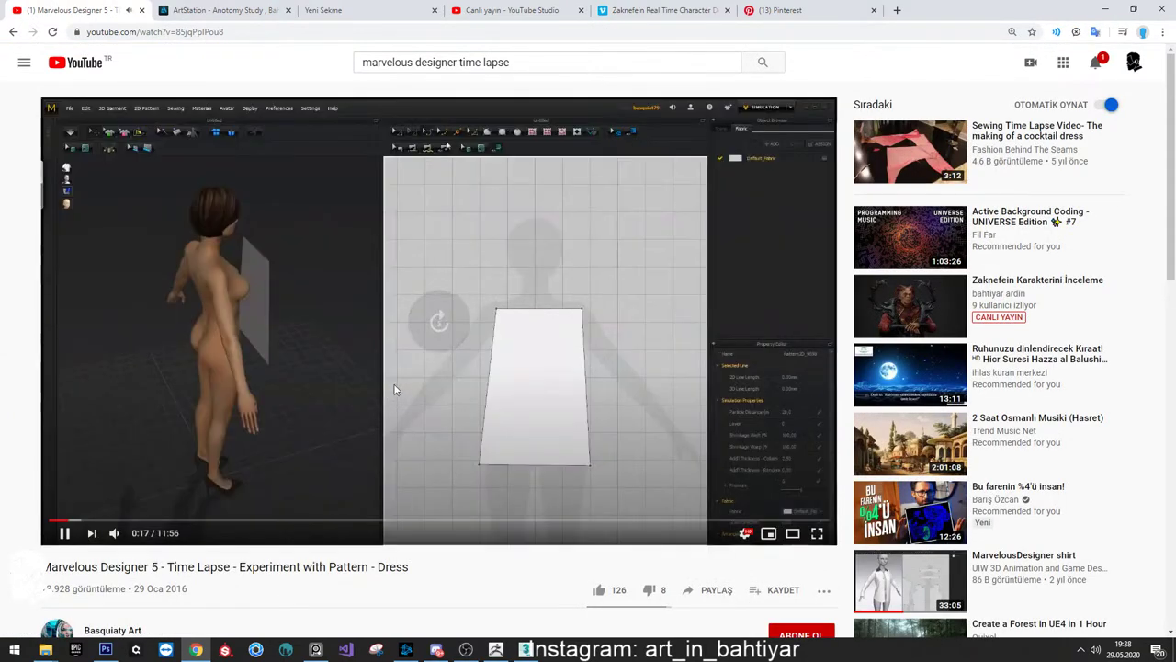
left_click(398, 380)
mouse_move(45, 650)
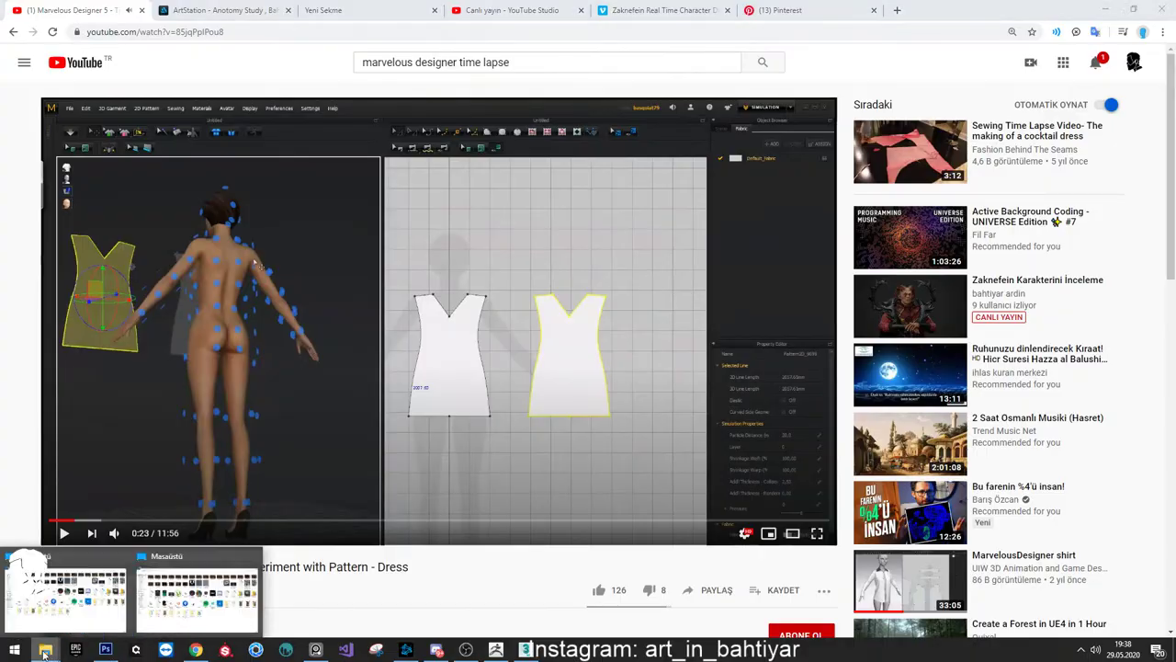
left_click(60, 599)
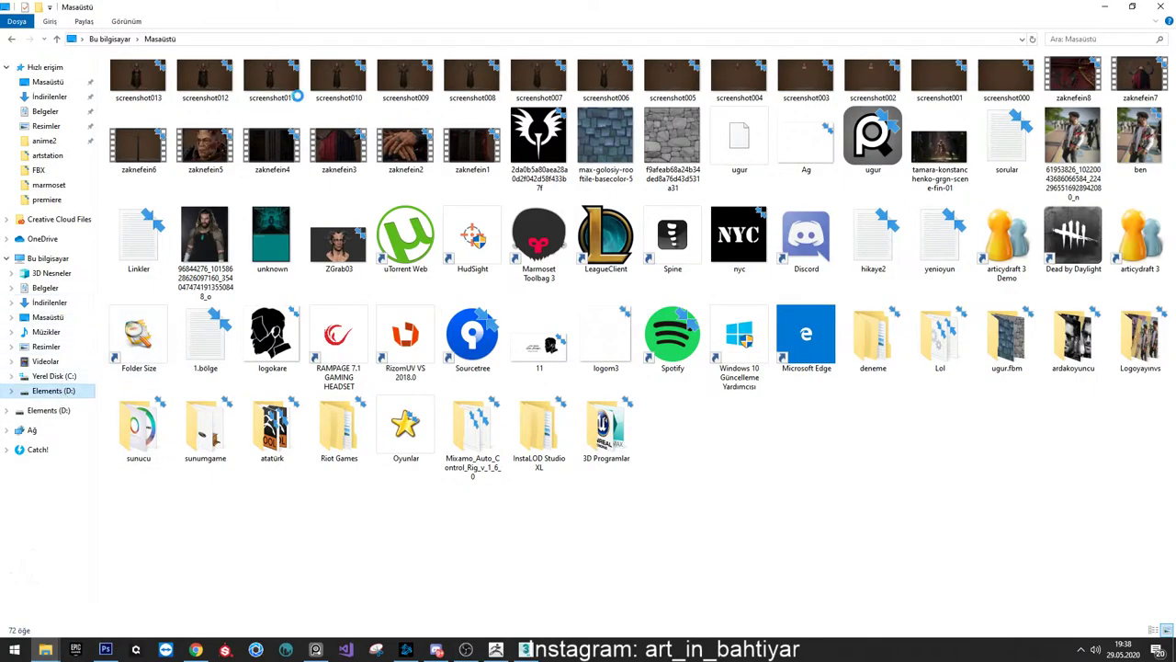
Browse the Zaknefein folder on Elements (D:), checking the marmo and mari folders, then minimise Explorer
double_click(341, 157)
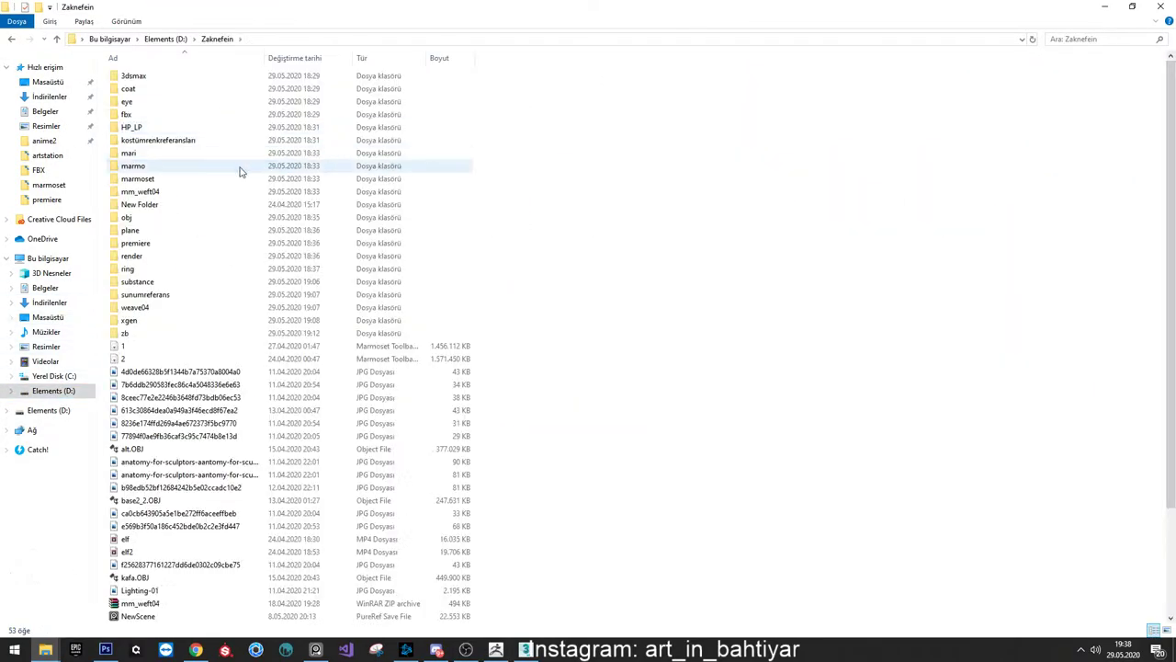
left_click(241, 172)
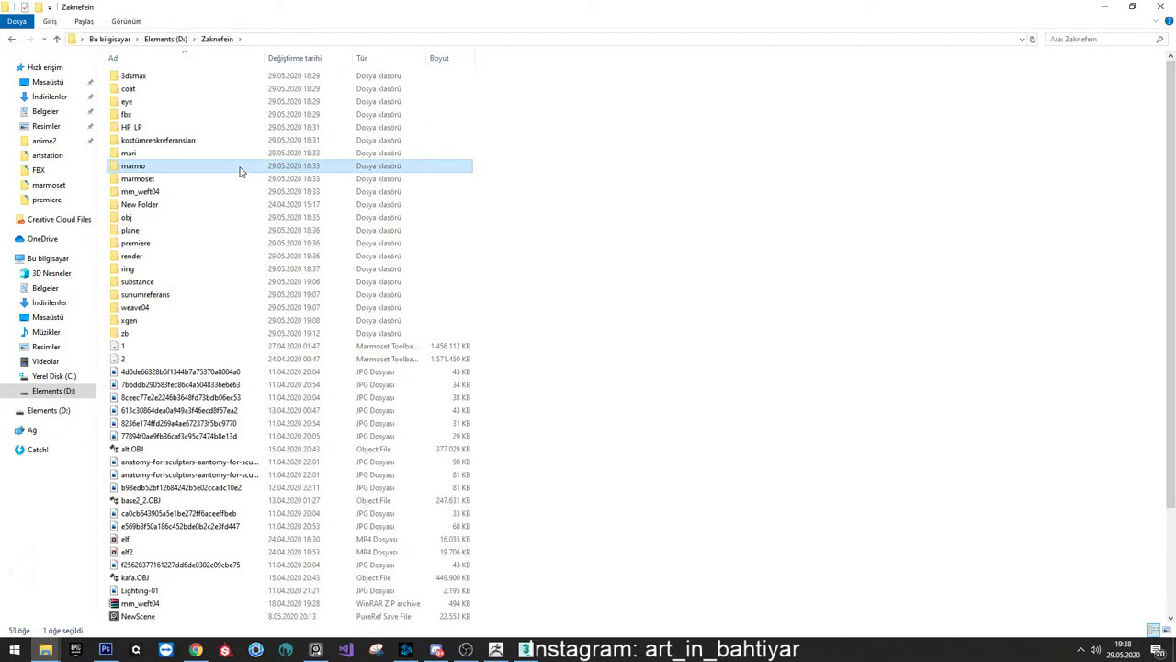
key("m")
key("m")
key("m")
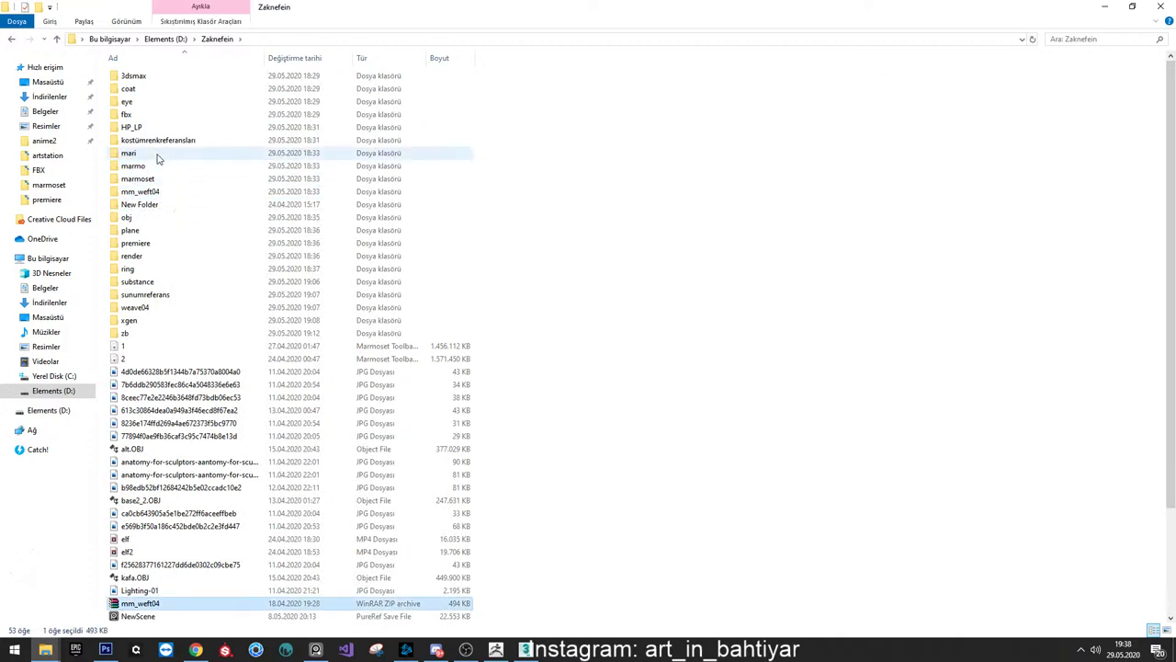
left_click(158, 156)
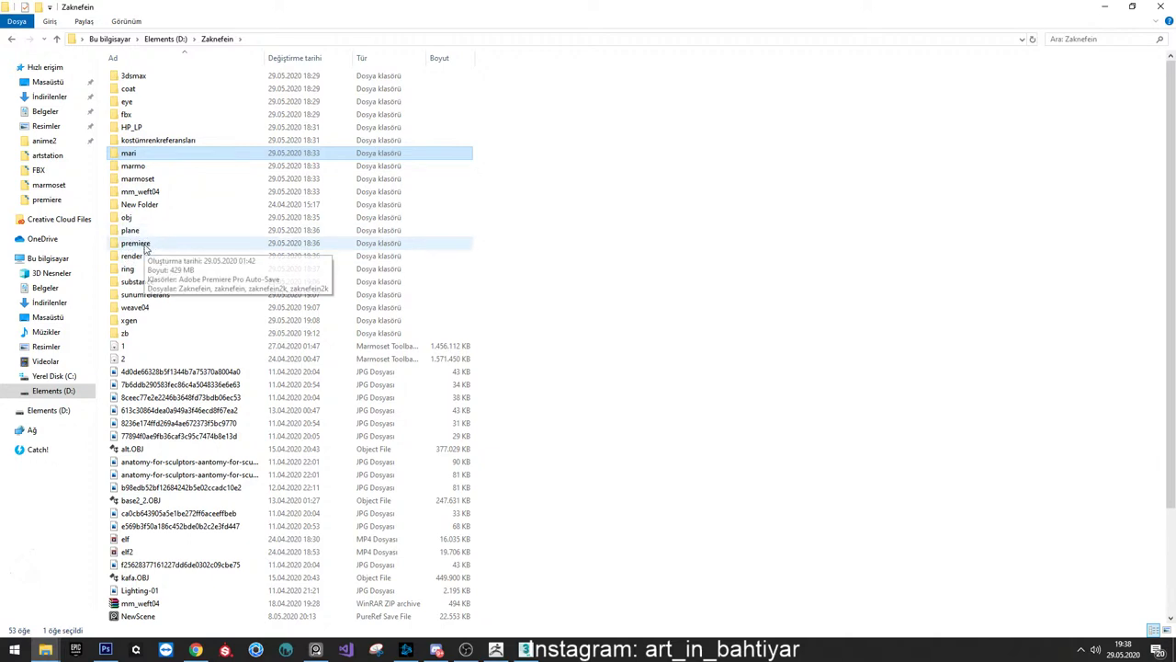
mouse_move(136, 242)
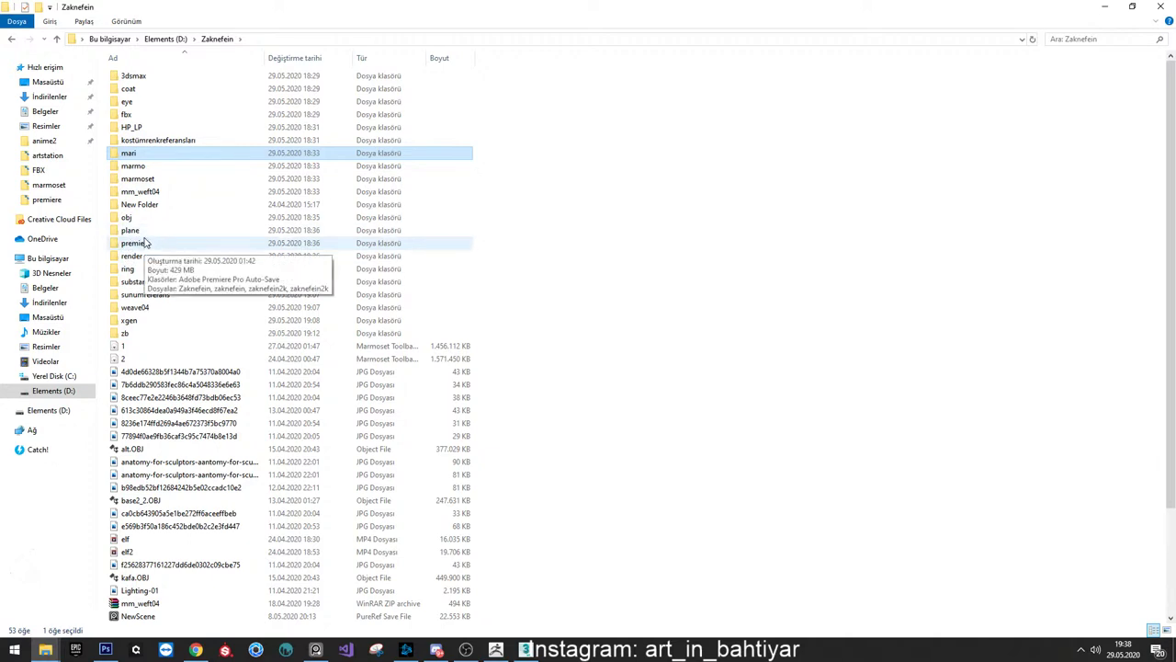
key("super")
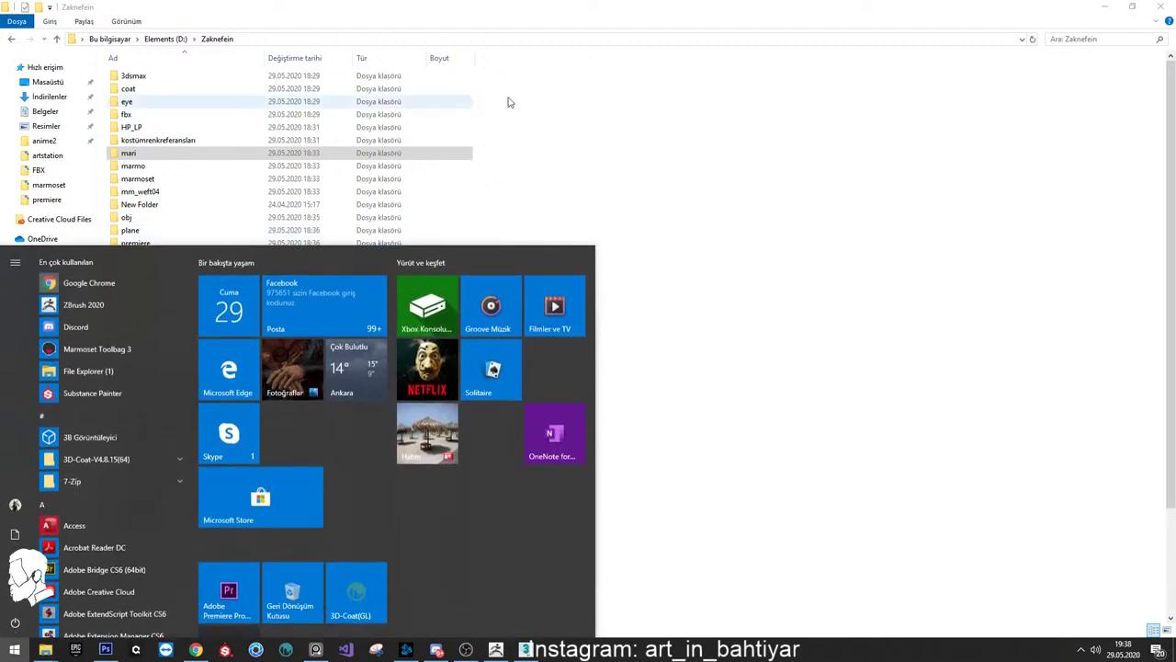
left_click(668, 120)
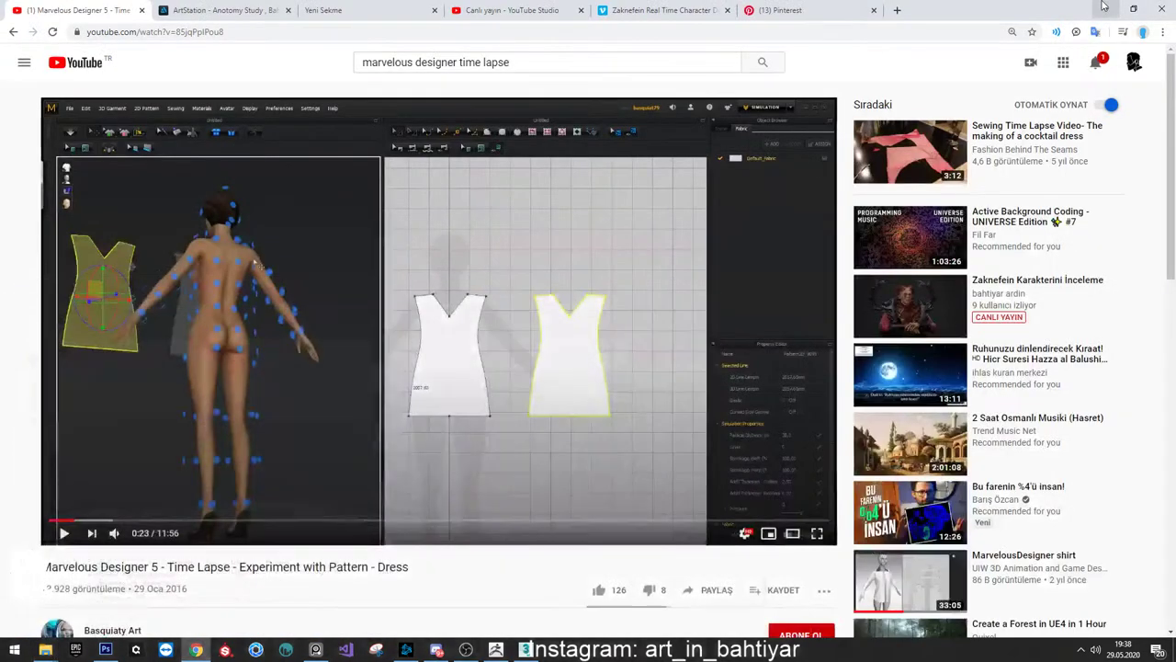
left_click(1104, 6)
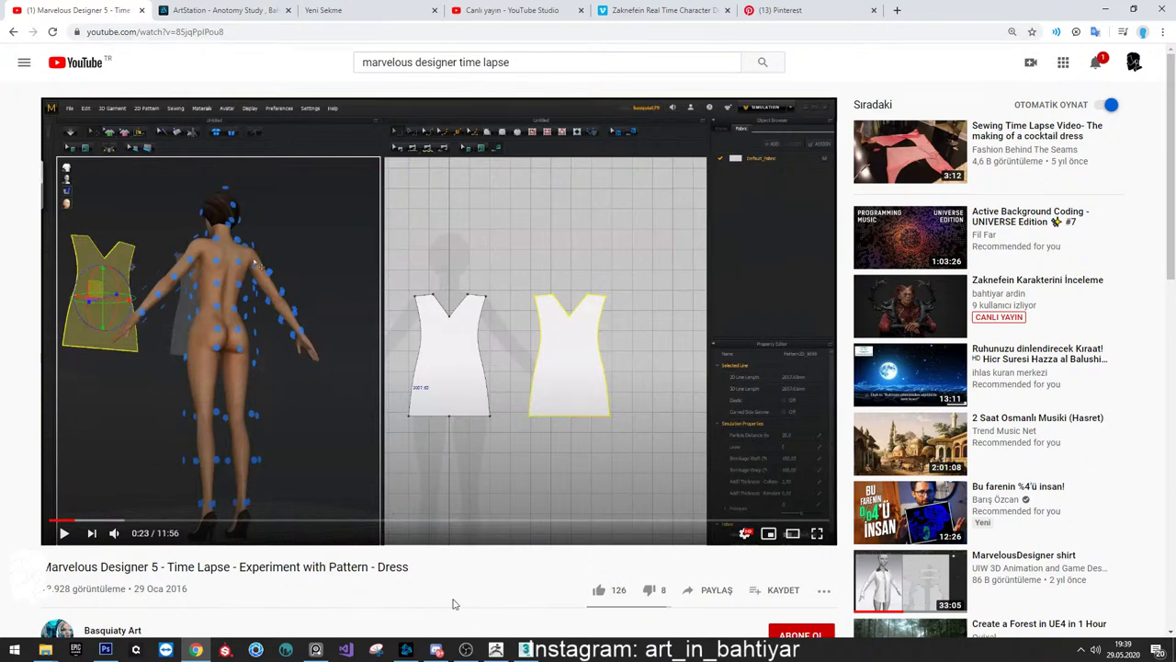
left_click(657, 10)
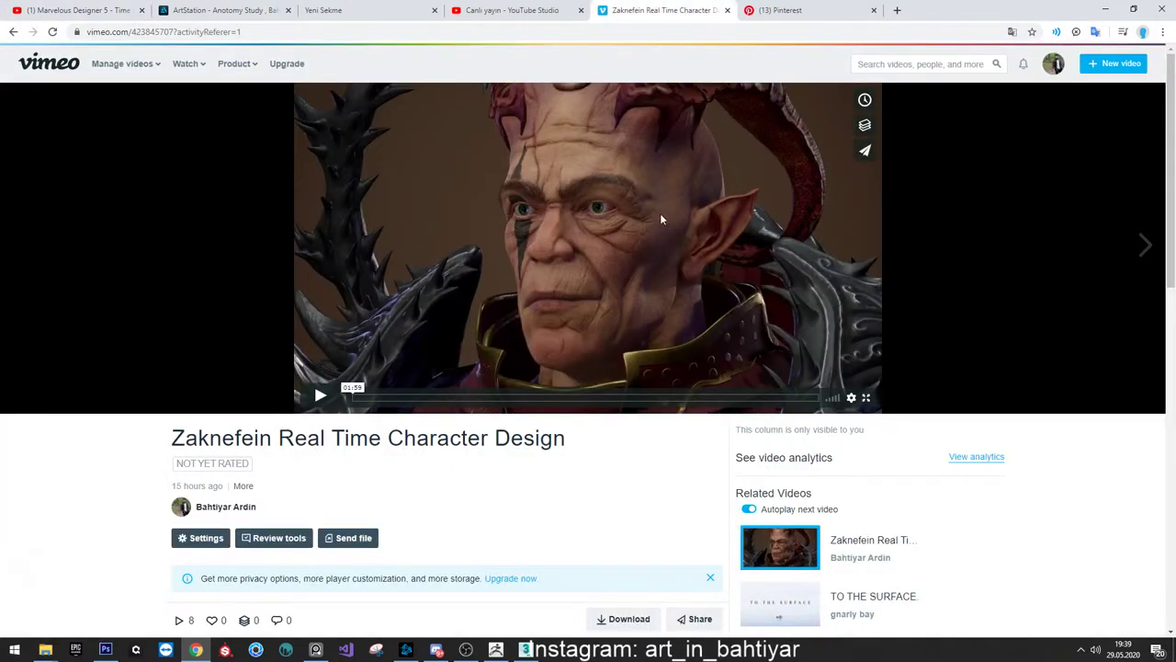
left_click(480, 11)
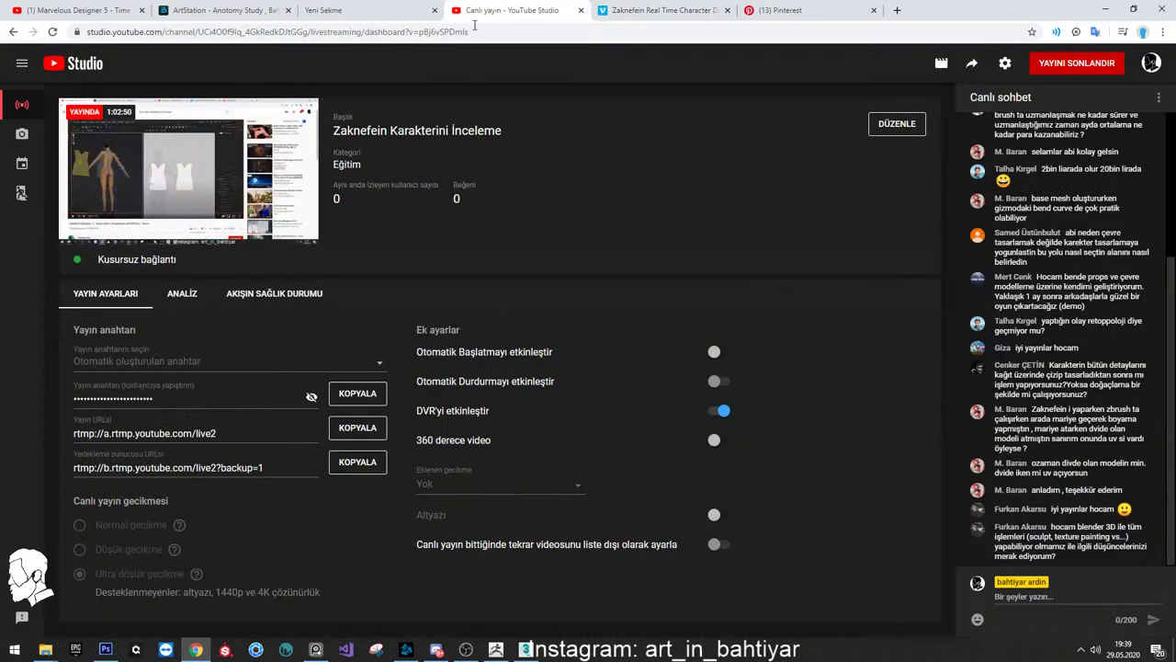
left_click(114, 8)
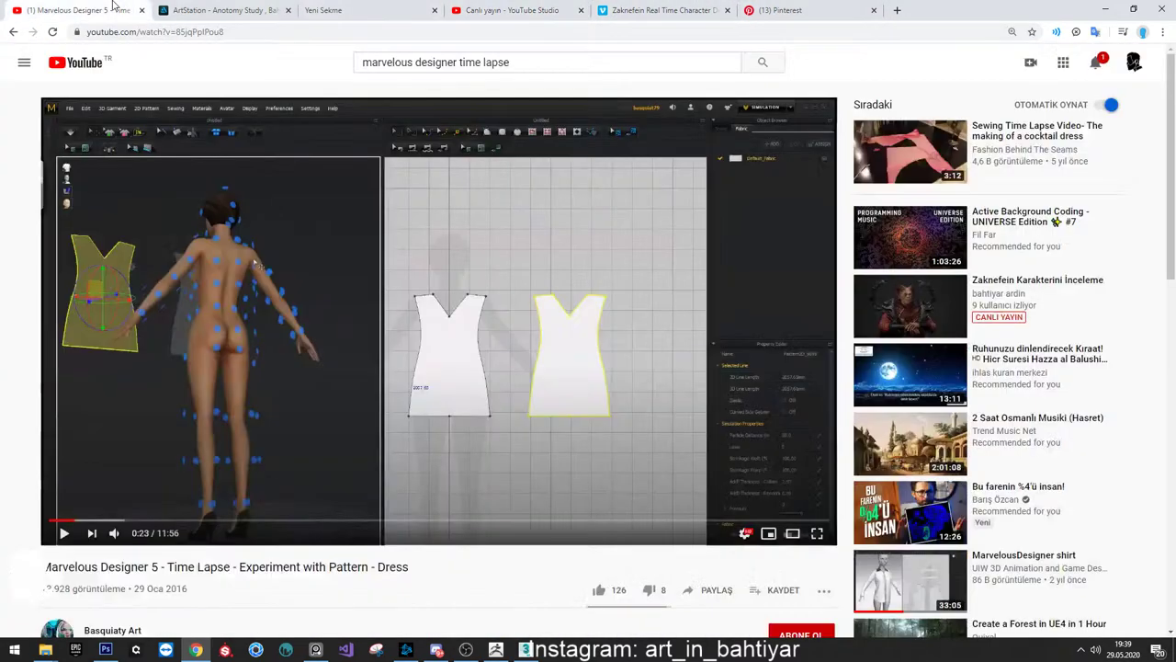
left_click_drag(459, 61, 676, 82)
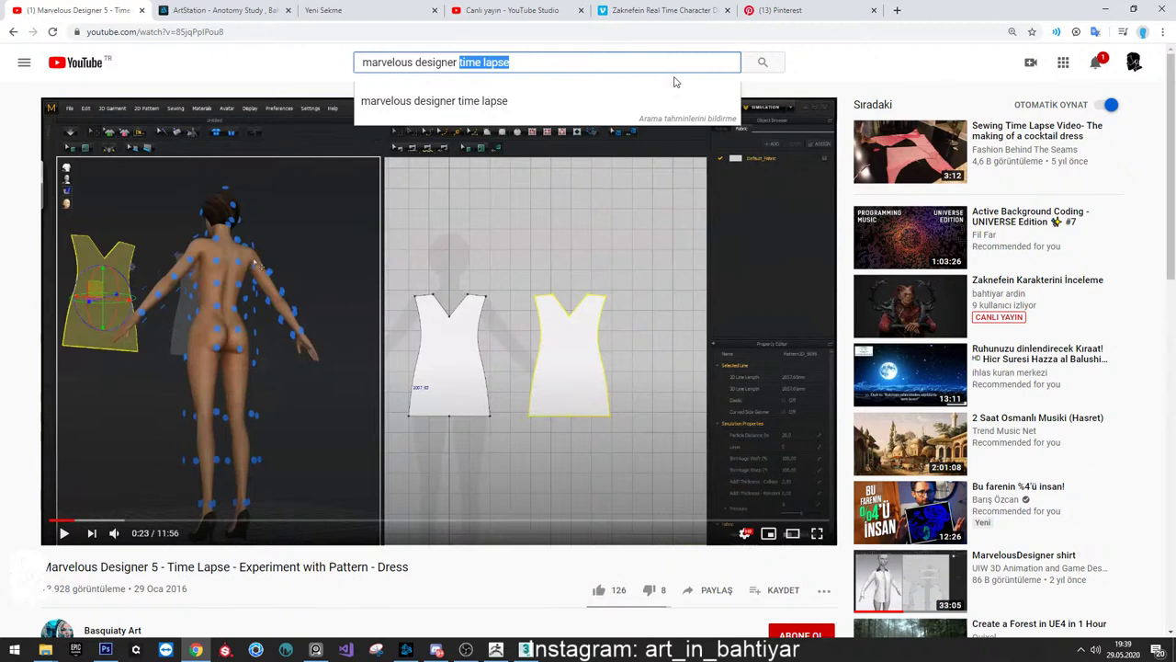
Search 'marvelous designer to zbrush' and open the Exporting Marvelous designer into Zbrush tutorial
type("t")
type("o zbrush")
key("Return")
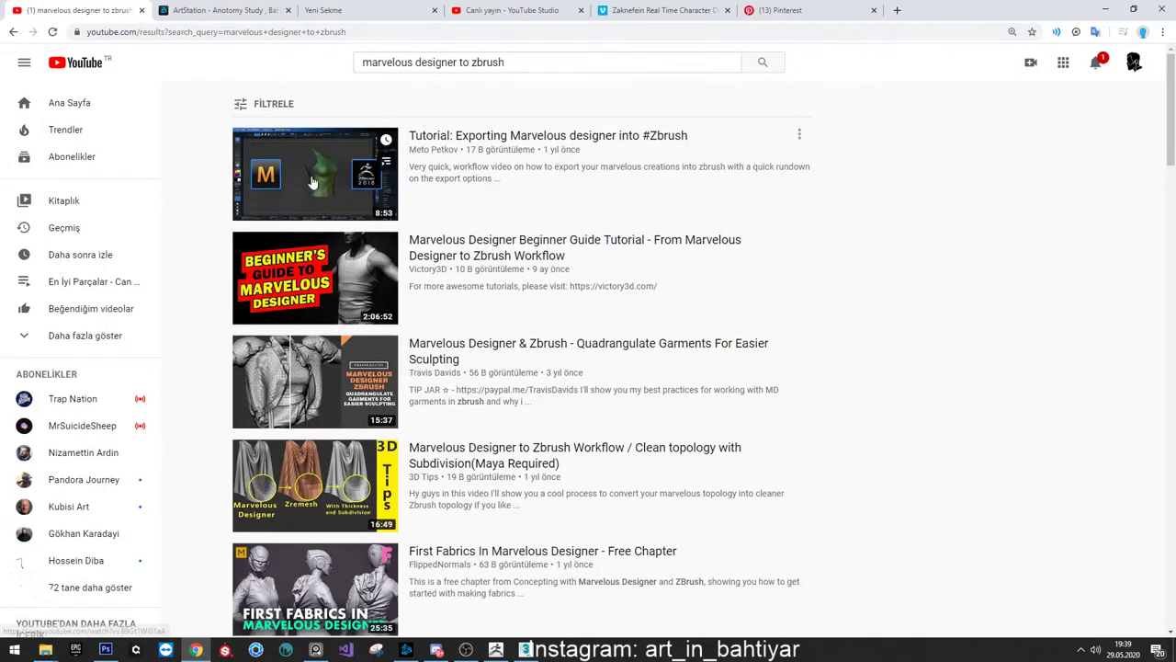
left_click(315, 175)
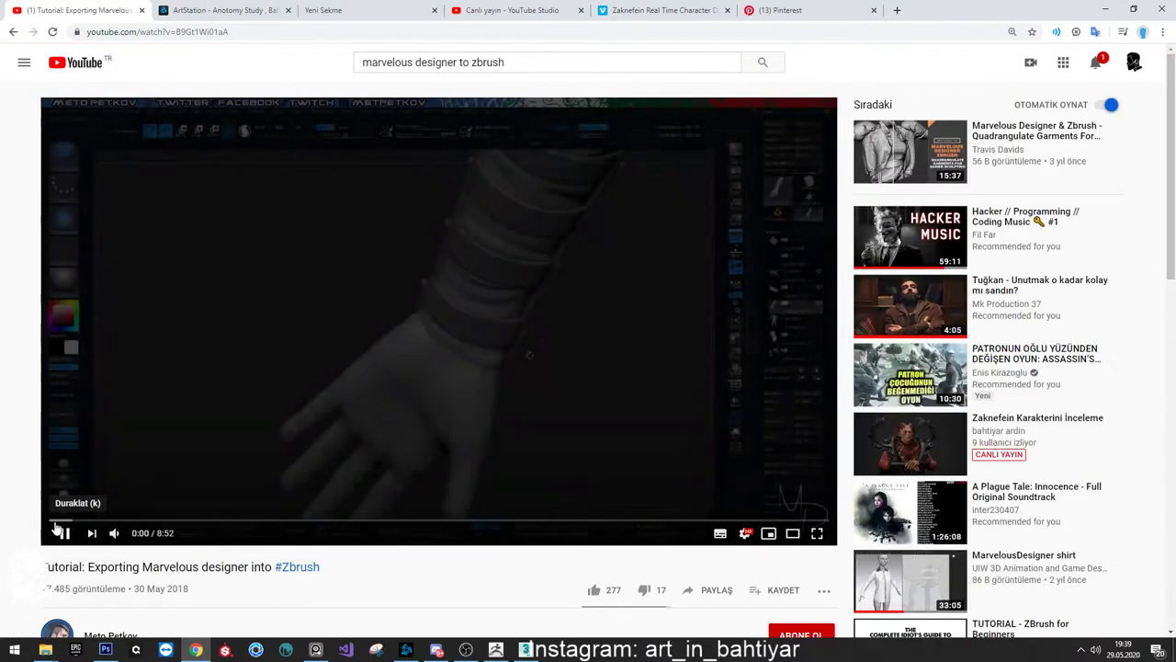
Skim the tutorial through the OBJ import, garment patterns, tank-top mesh and polygroup sections
left_click(75, 521)
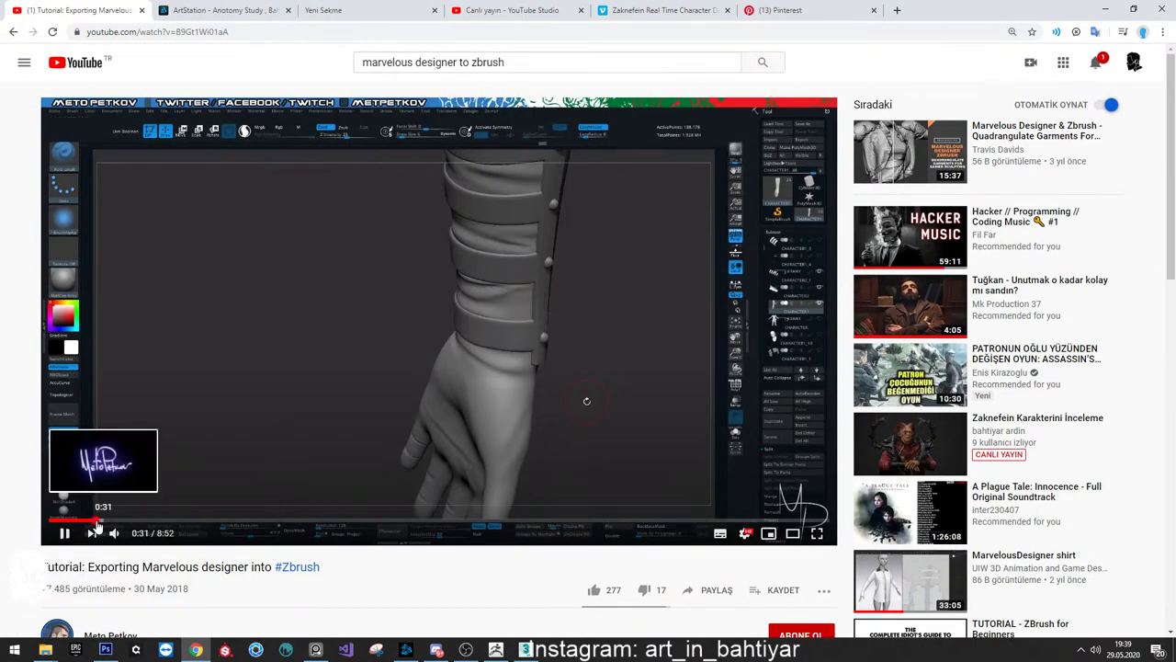
left_click(168, 521)
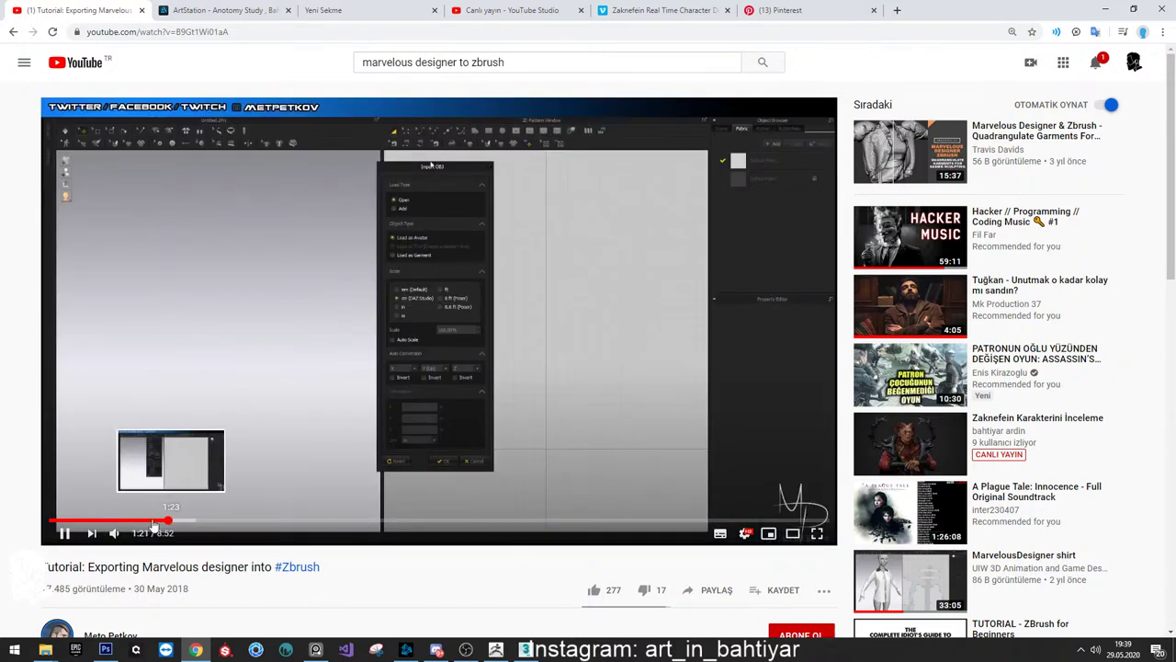
left_click(315, 528)
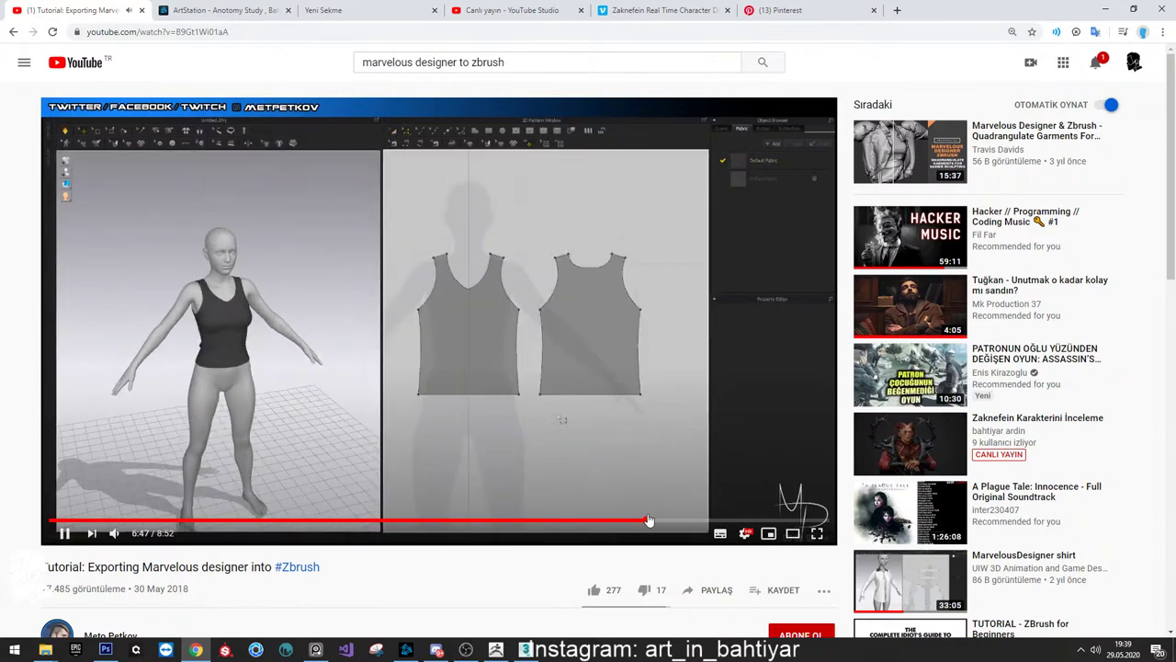
left_click(645, 520)
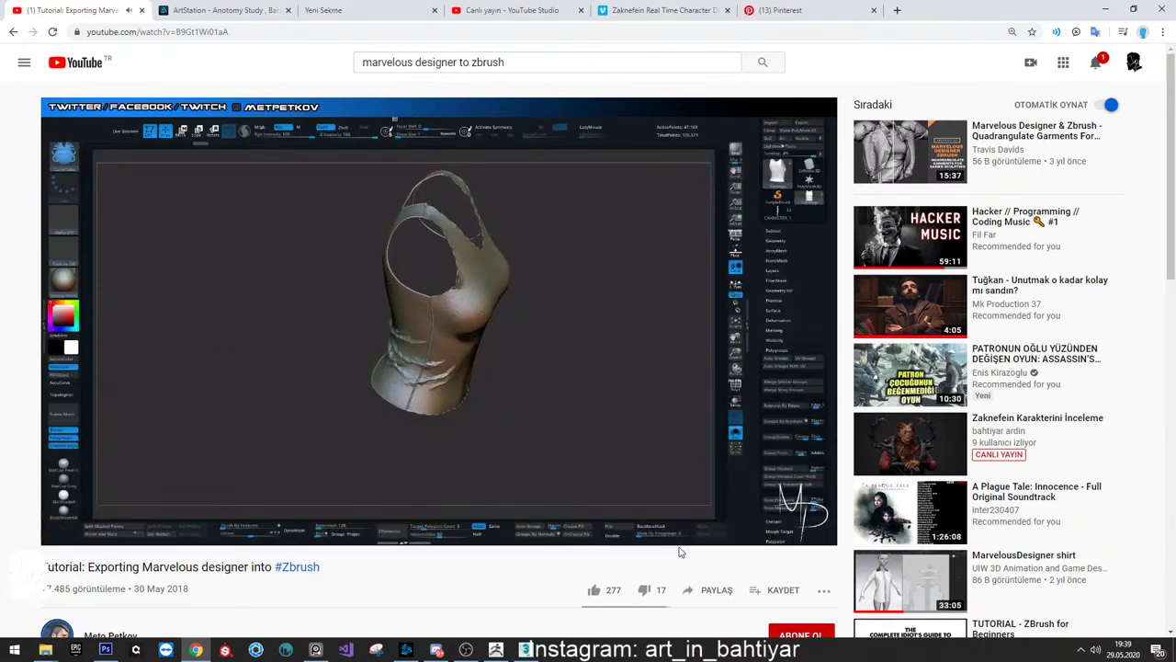
left_click(669, 521)
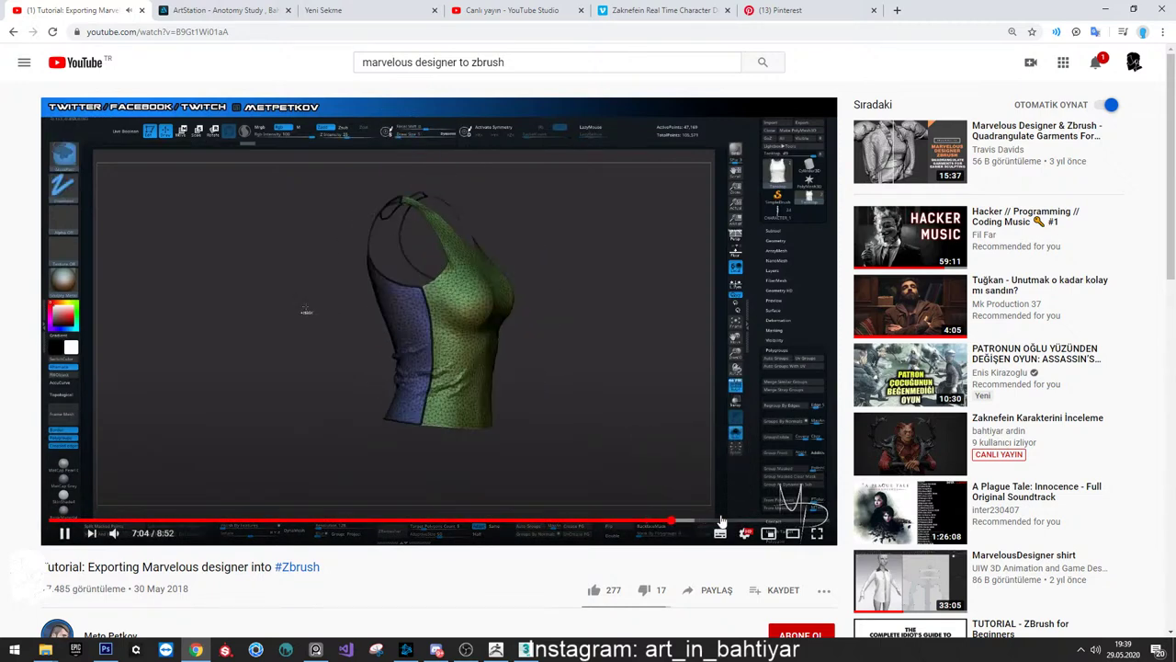
left_click(722, 521)
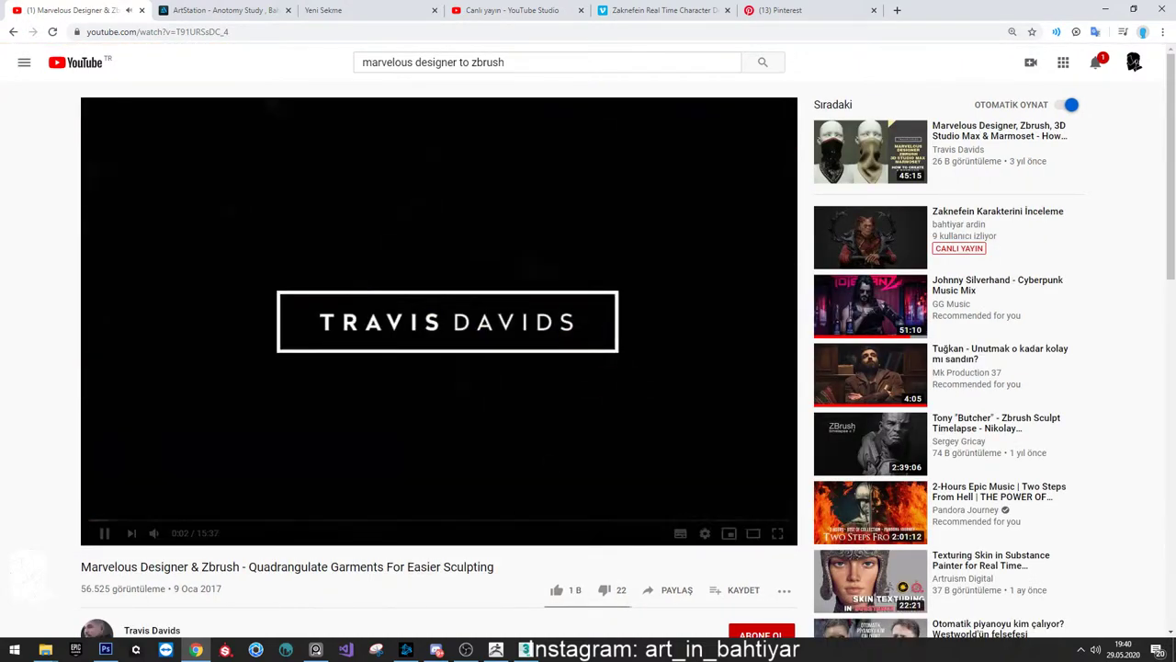
Pause the Quadrangulate Garments video at 0:04, orbit the head in ZBrush, then return to Chrome
left_click(596, 371)
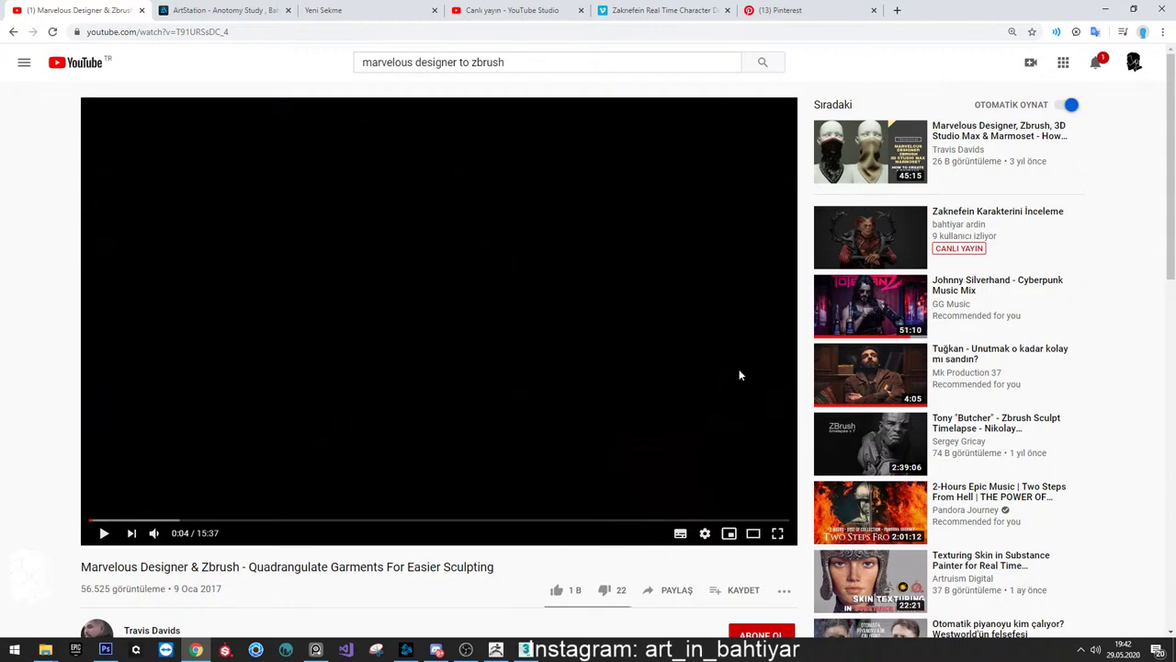
left_click(495, 649)
right_click_drag(542, 317, 533, 292)
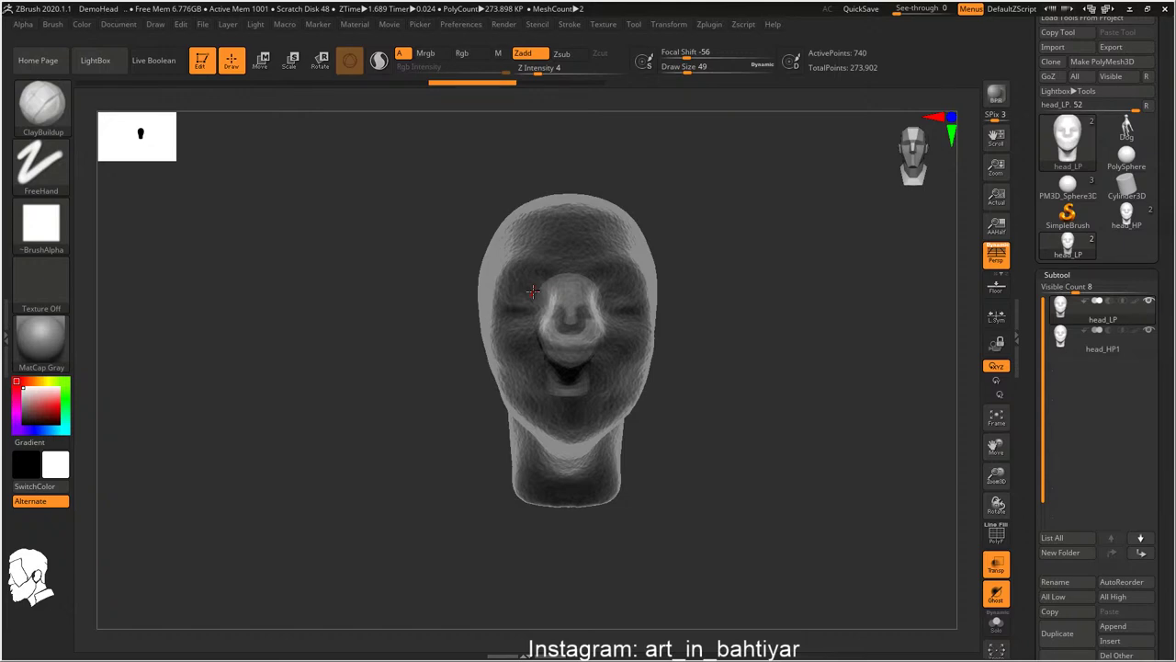
key("alt+Tab")
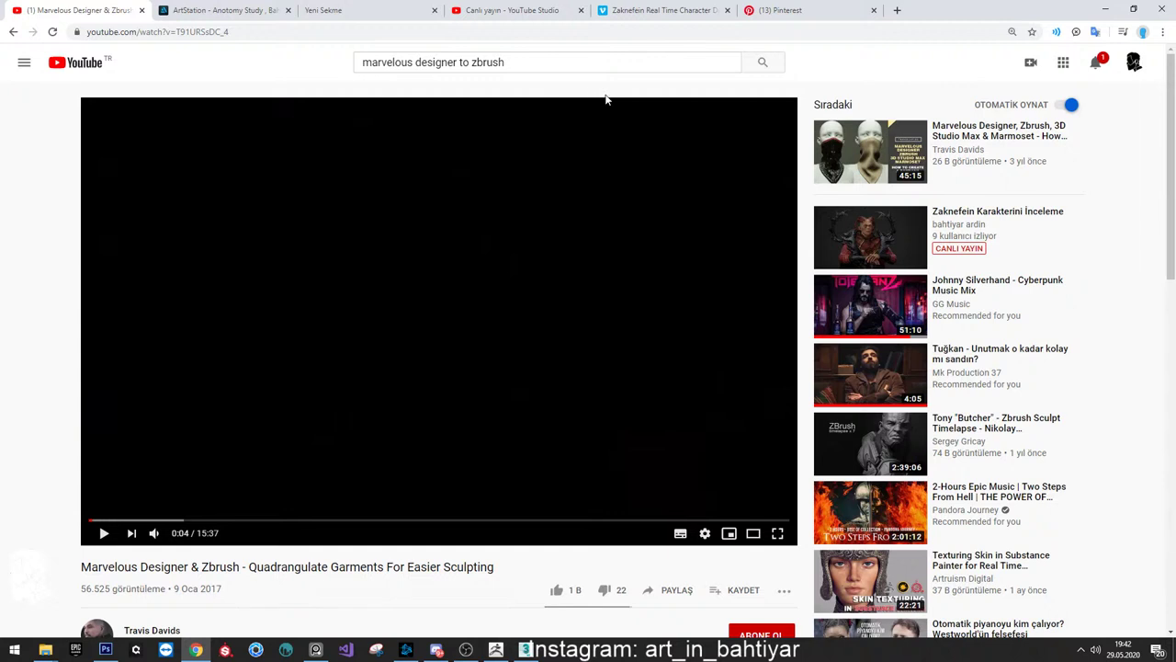
Search YouTube for 'the foundry mari project' and open Introduction to Mari - Getting Started with Texturing
left_click_drag(577, 65, 267, 50)
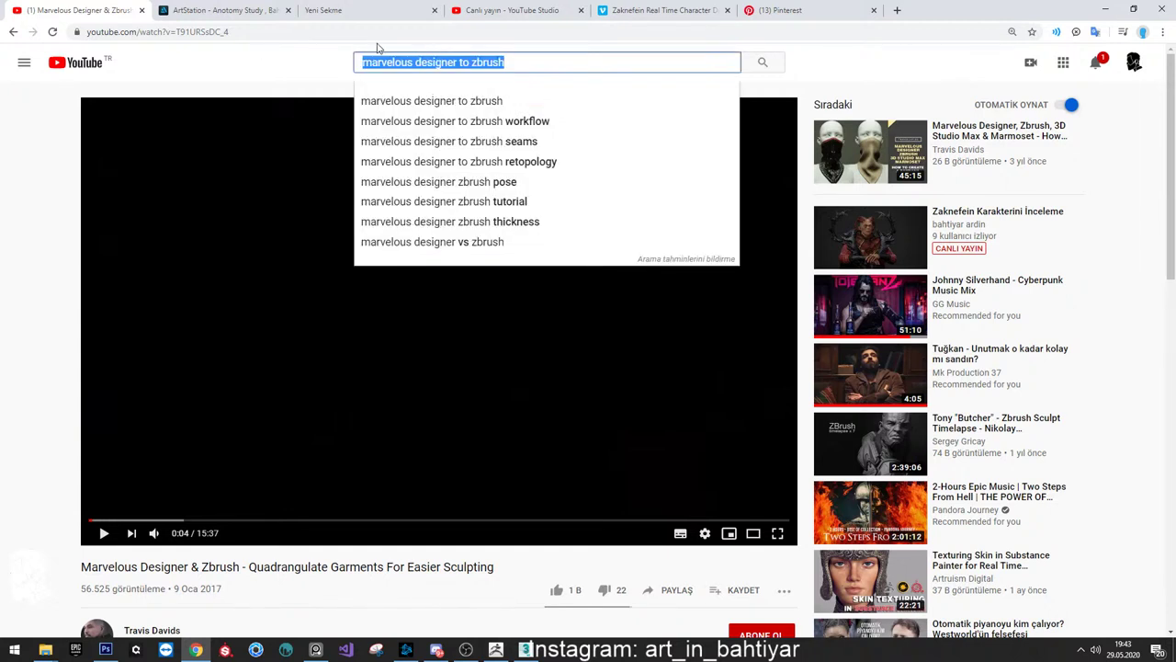
type("the fo")
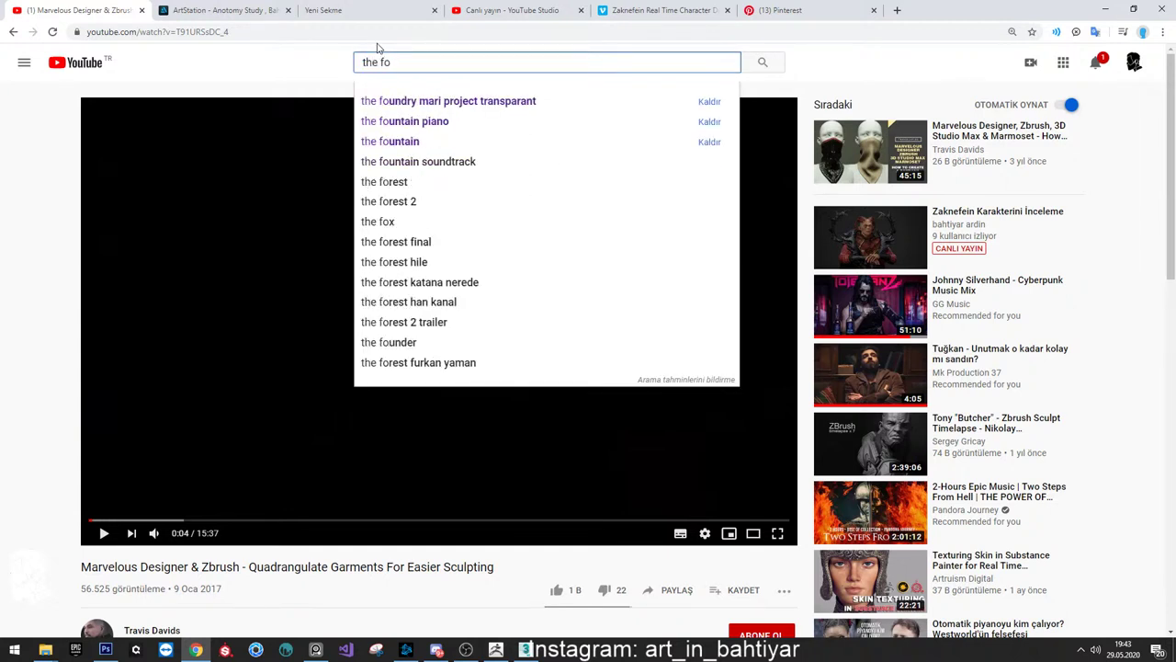
key("Down")
key("BackSpace")
key("BackSpace")
key("BackSpace")
key("BackSpace")
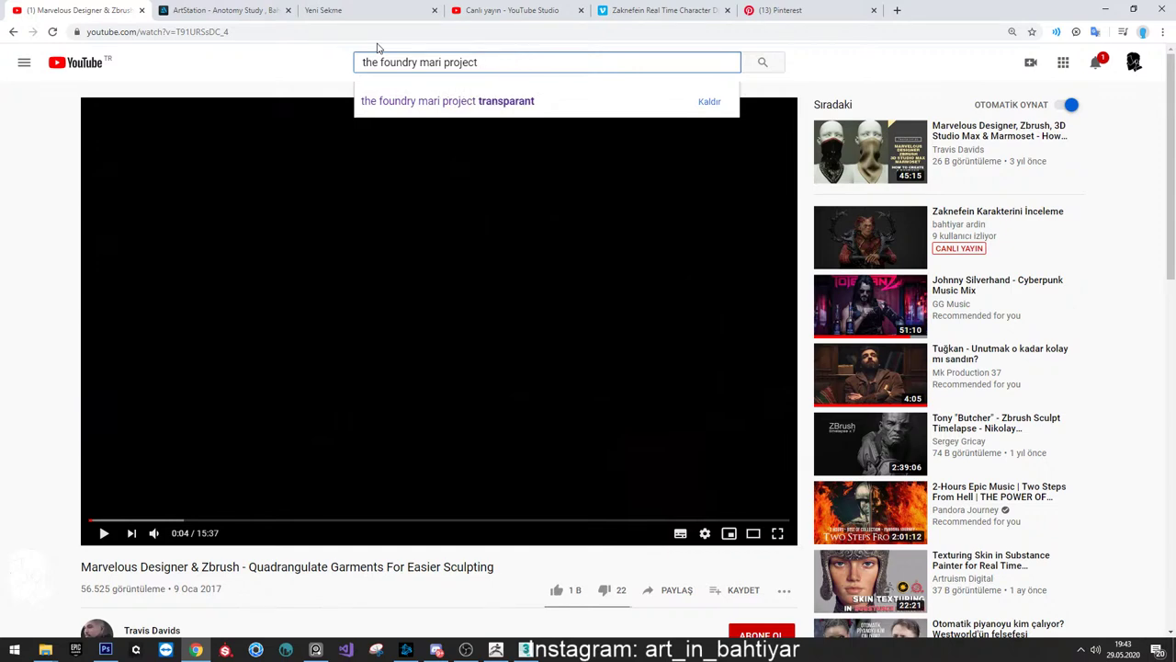
key("Return")
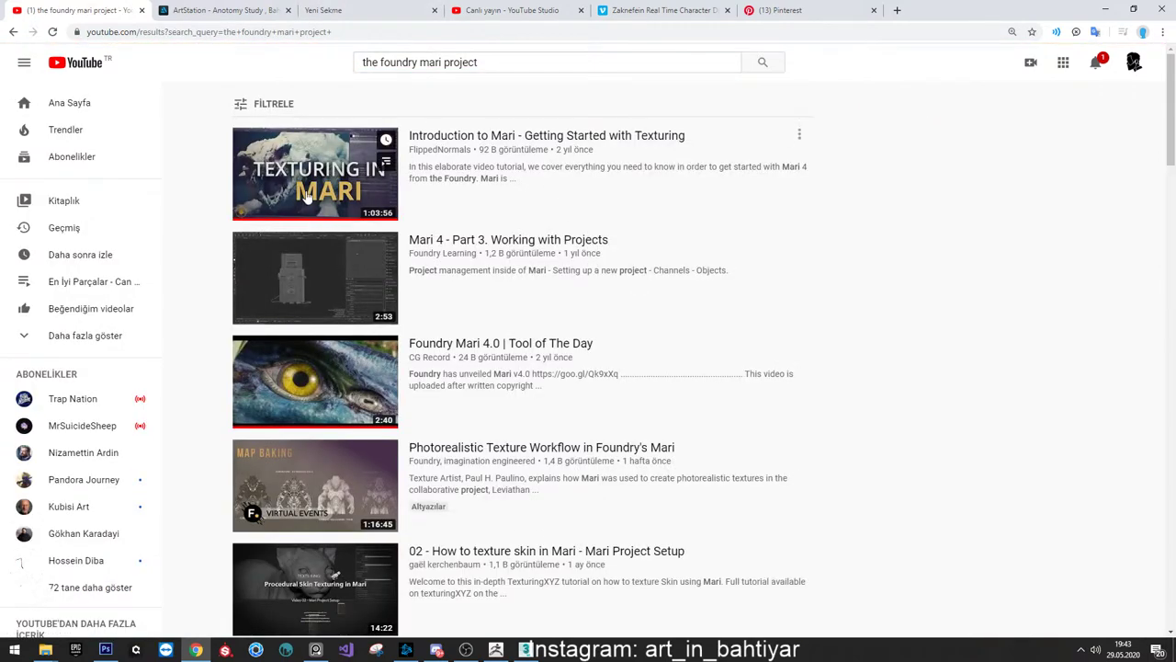
left_click(315, 183)
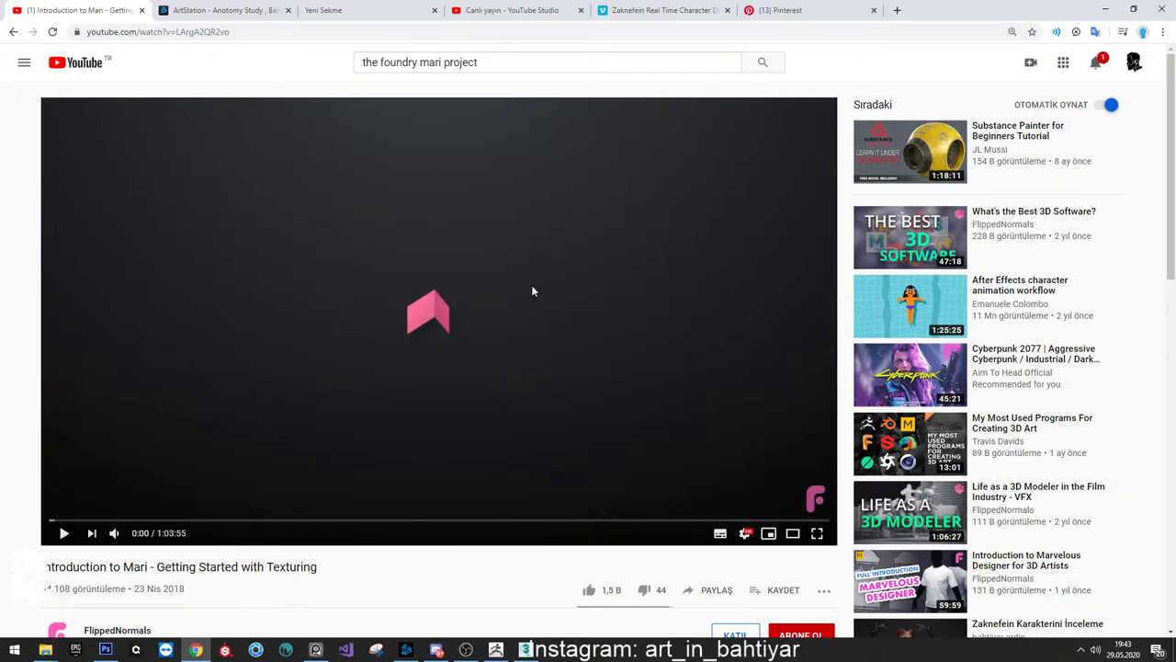
Skip through the Mari tutorial from 15:17 to its final minutes, pausing at 1:01:37
left_click(236, 520)
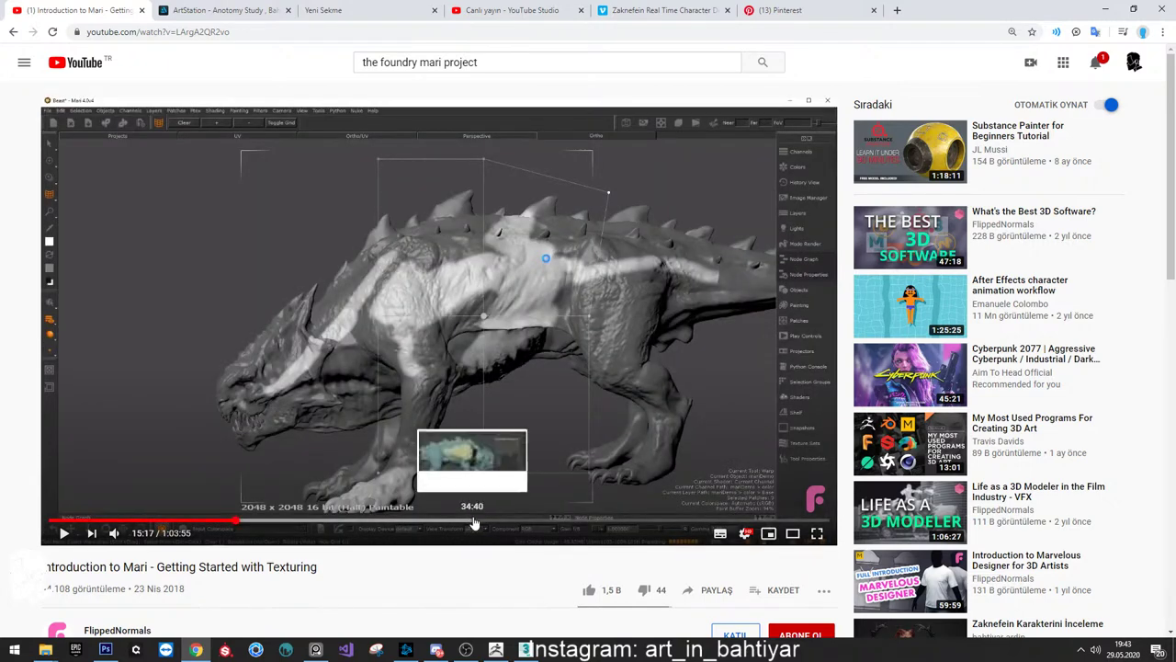
left_click(474, 520)
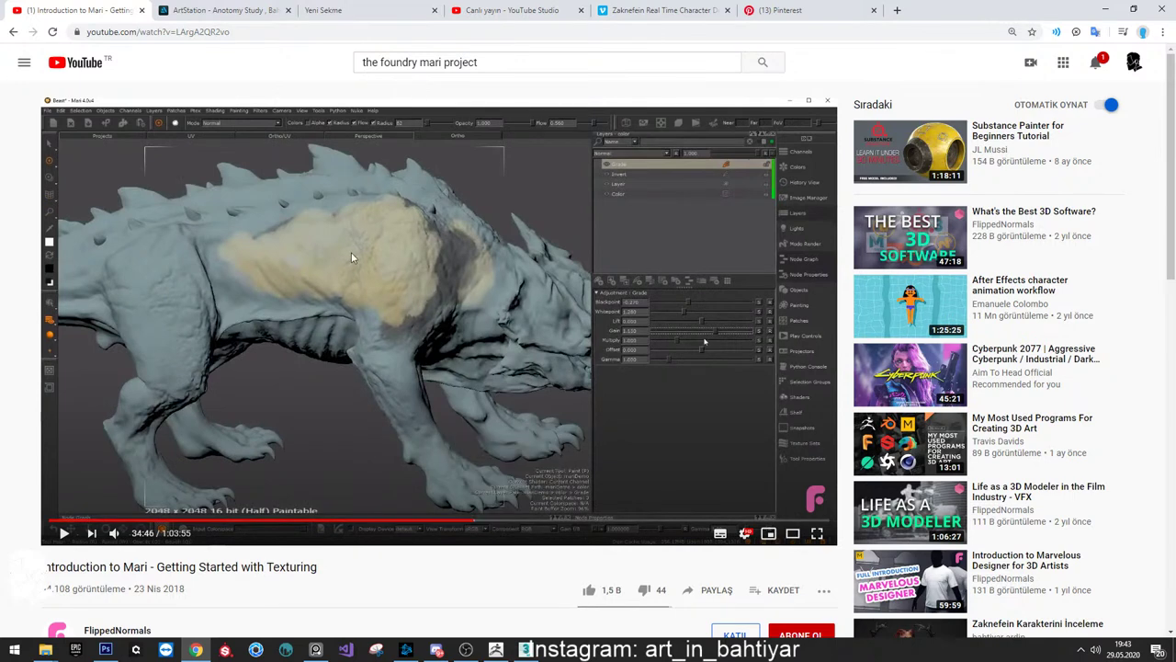
left_click(461, 408)
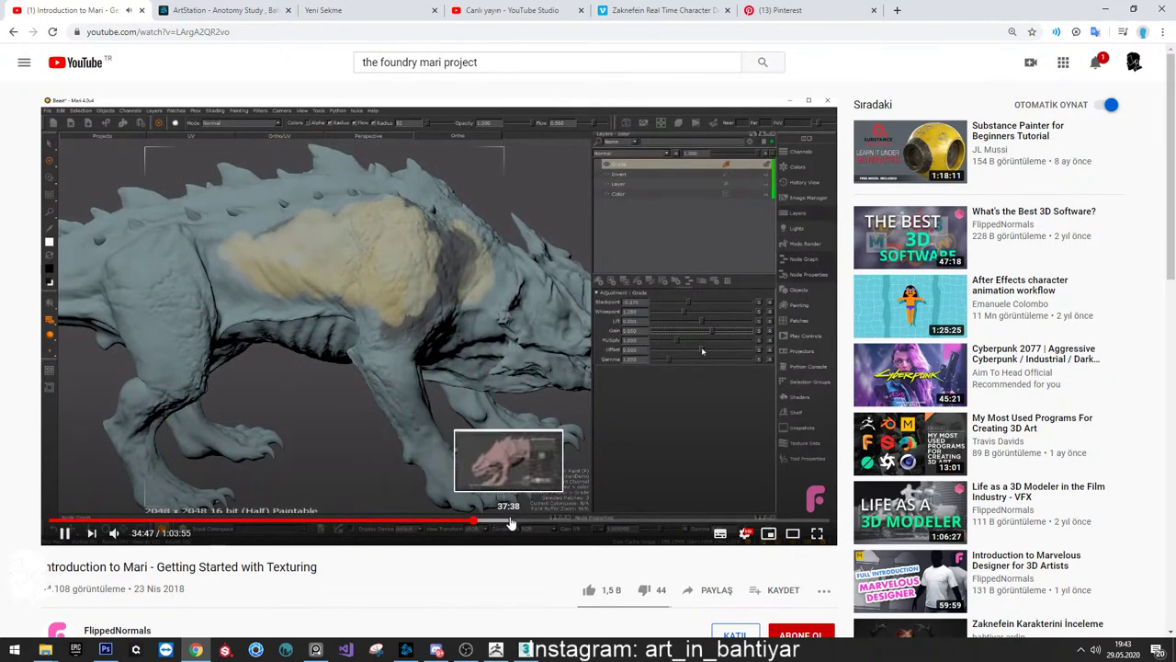
left_click_drag(630, 530, 699, 520)
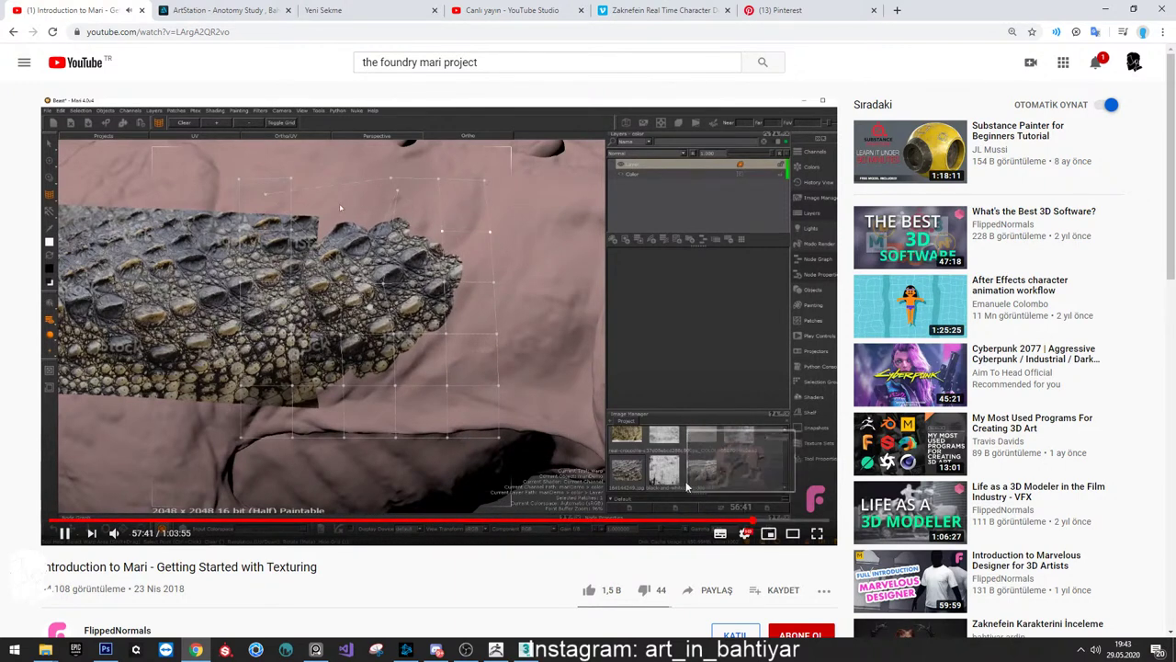
left_click(752, 520)
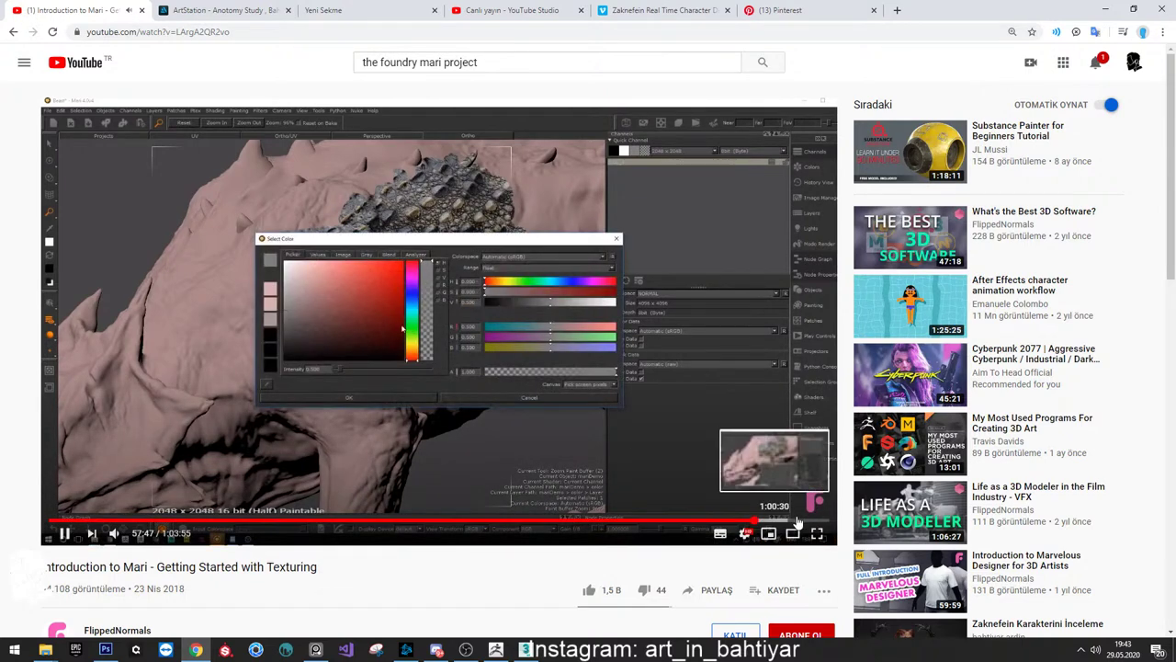
left_click(798, 521)
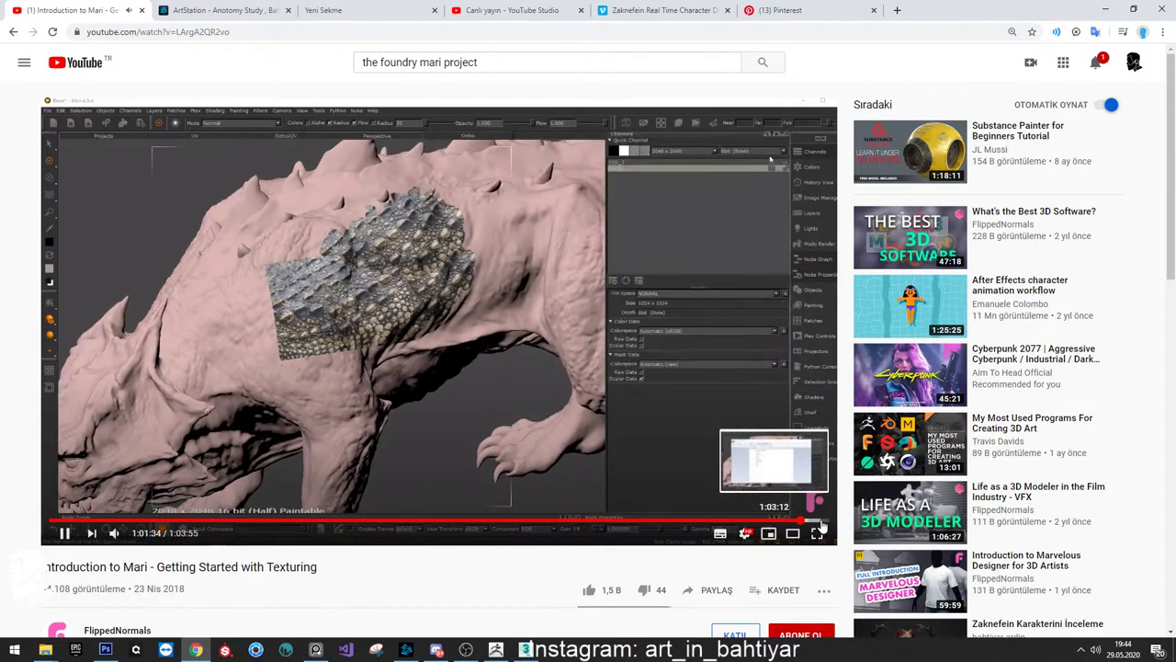
left_click(528, 276)
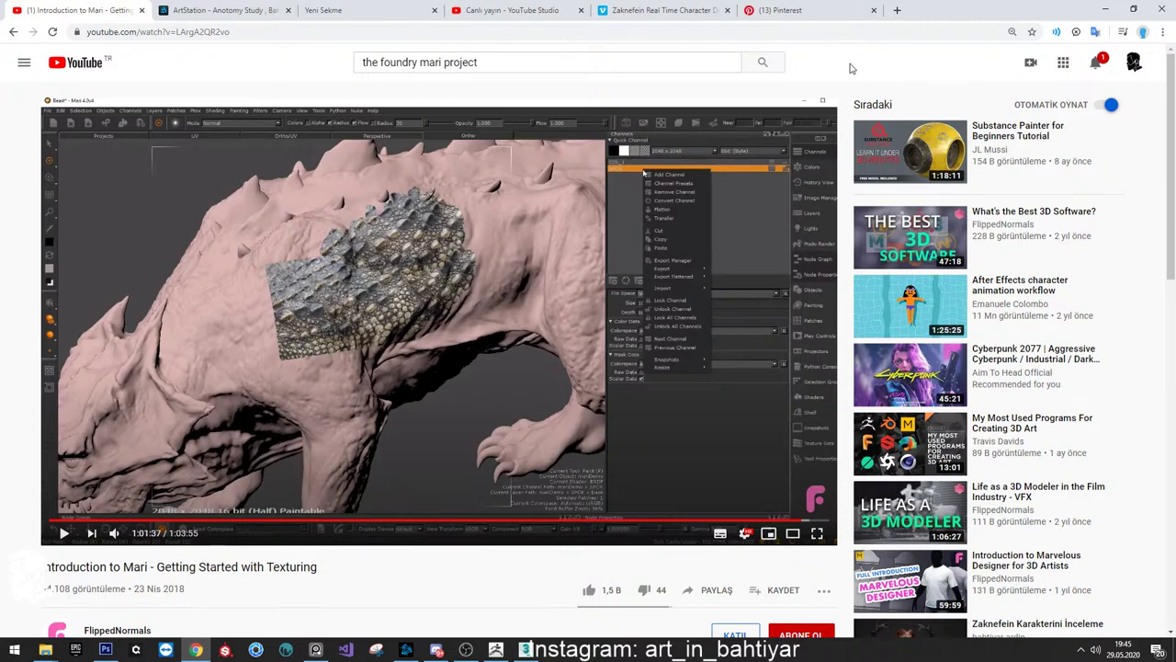
Launch Marmoset Toolbag 3 from the system search using 'mar'
key("super")
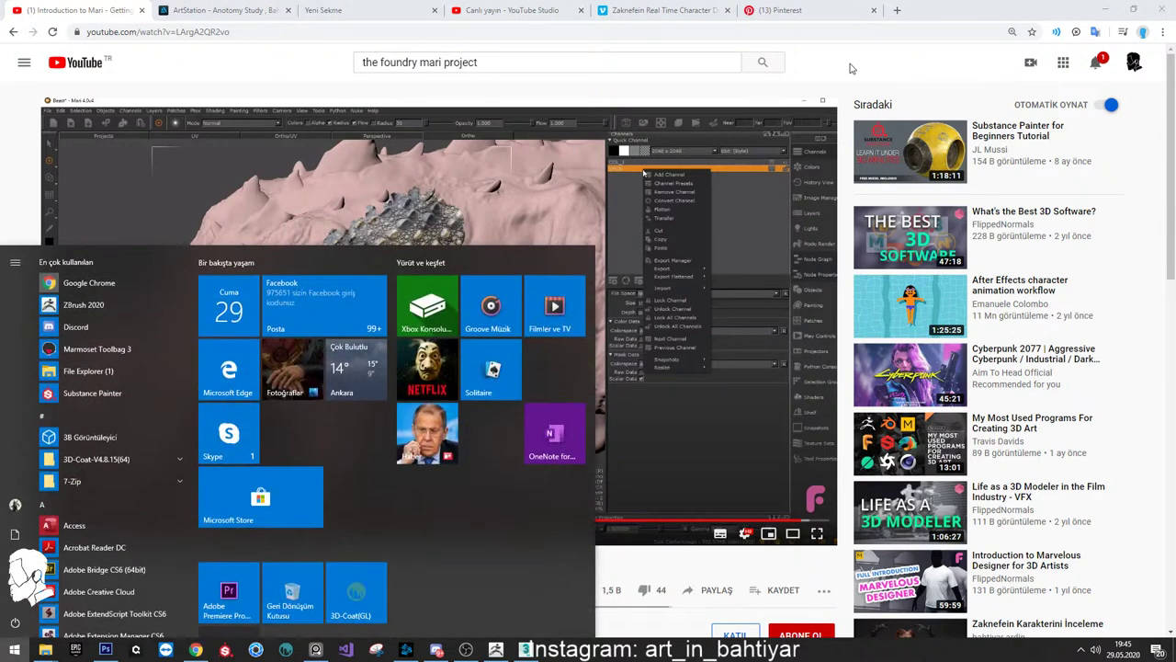
type("mar")
key("Return")
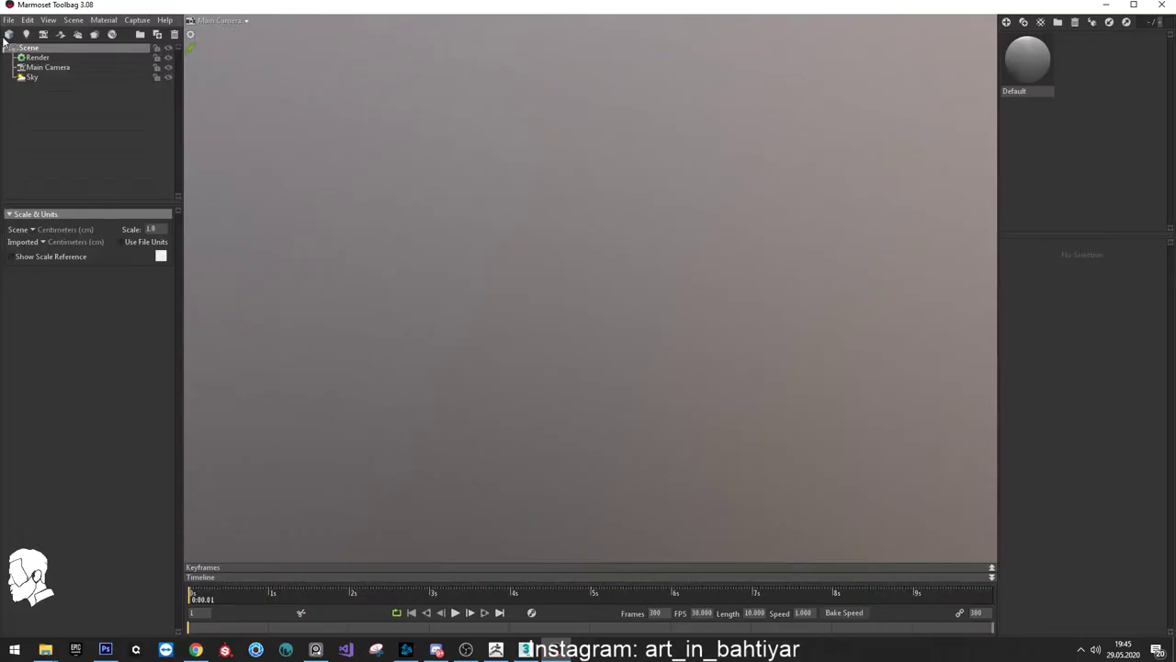
Open the darkelvespos scene from D:\Zaknefein\marmoset
left_click(11, 20)
mouse_move(31, 54)
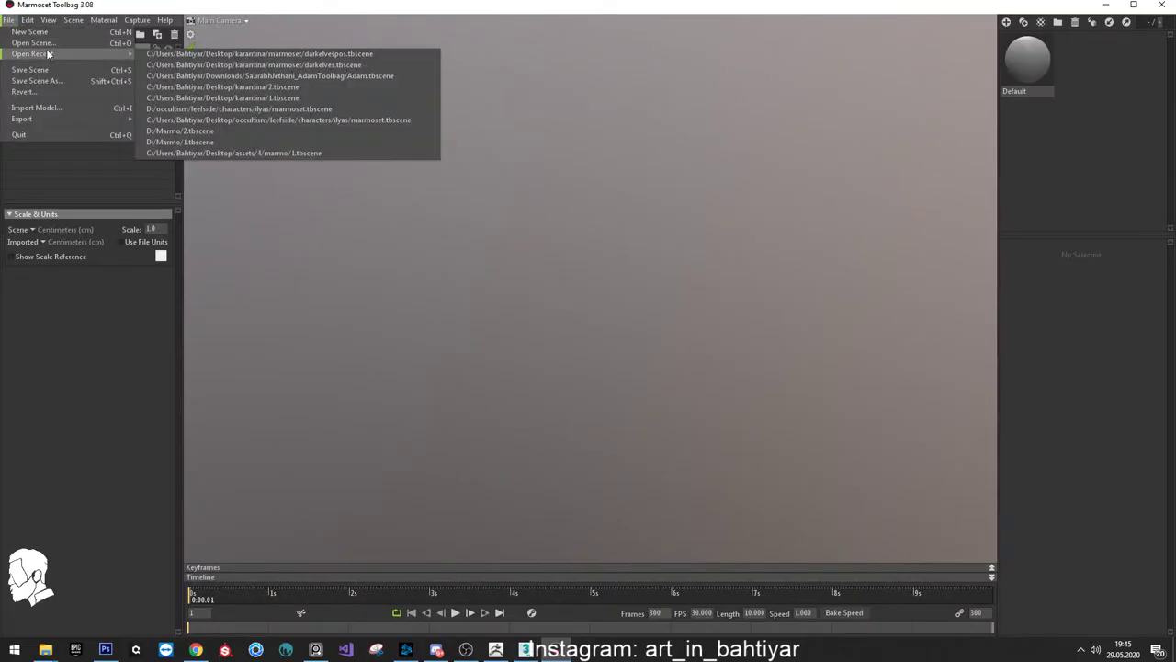
left_click(33, 43)
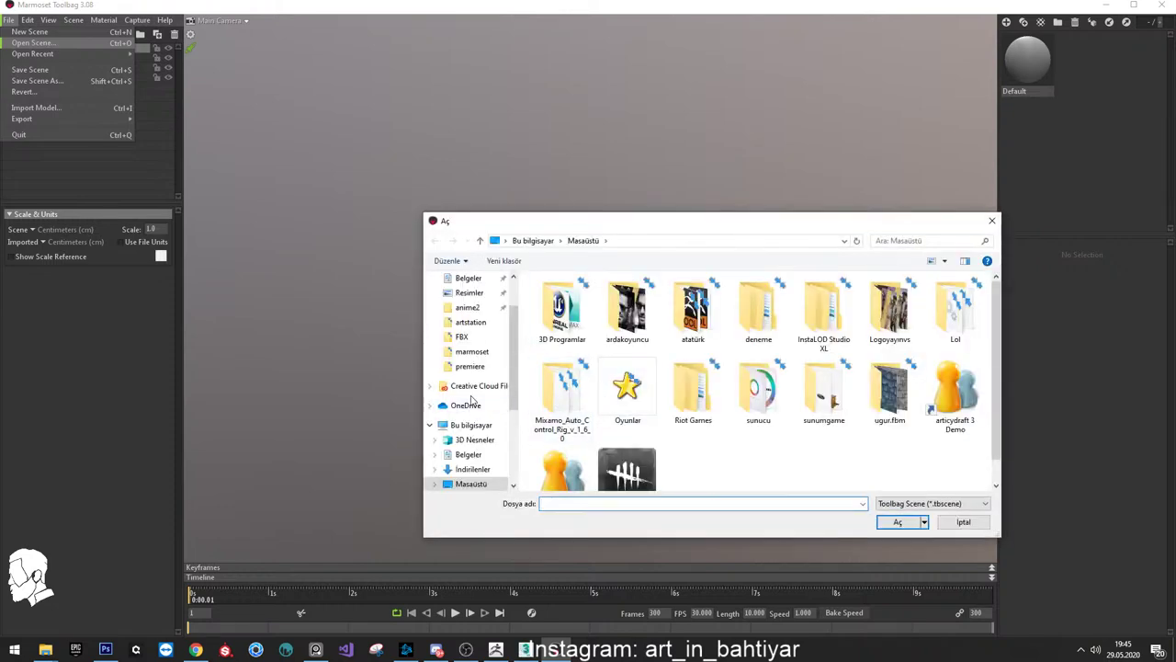
left_click(471, 426)
double_click(726, 430)
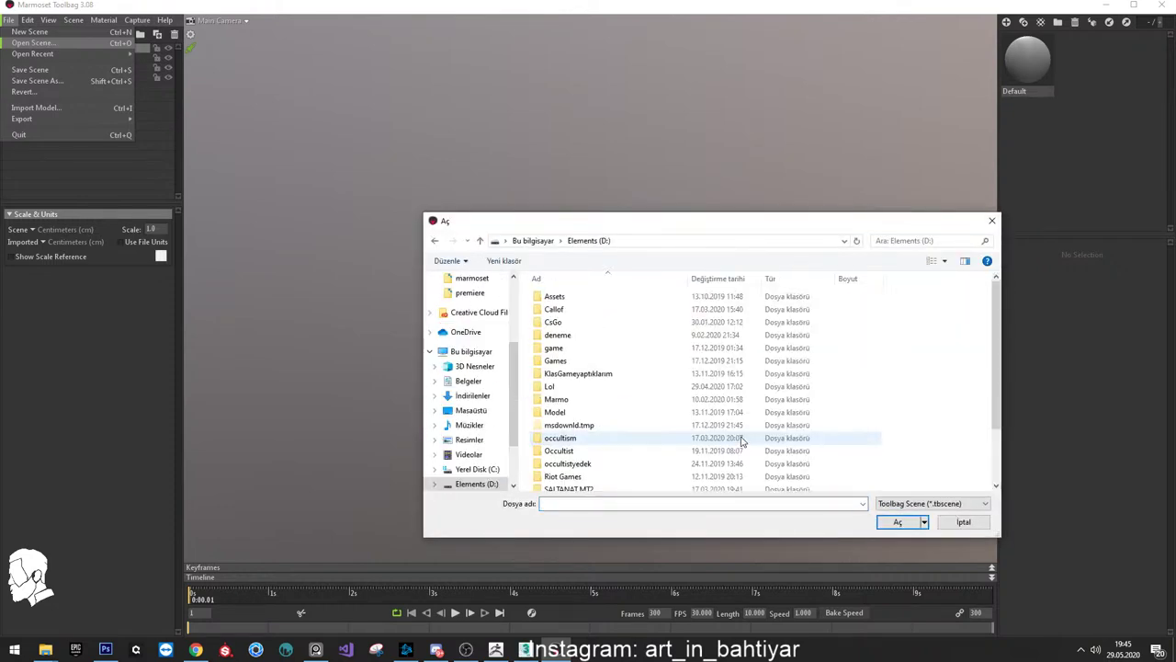
left_click(575, 377)
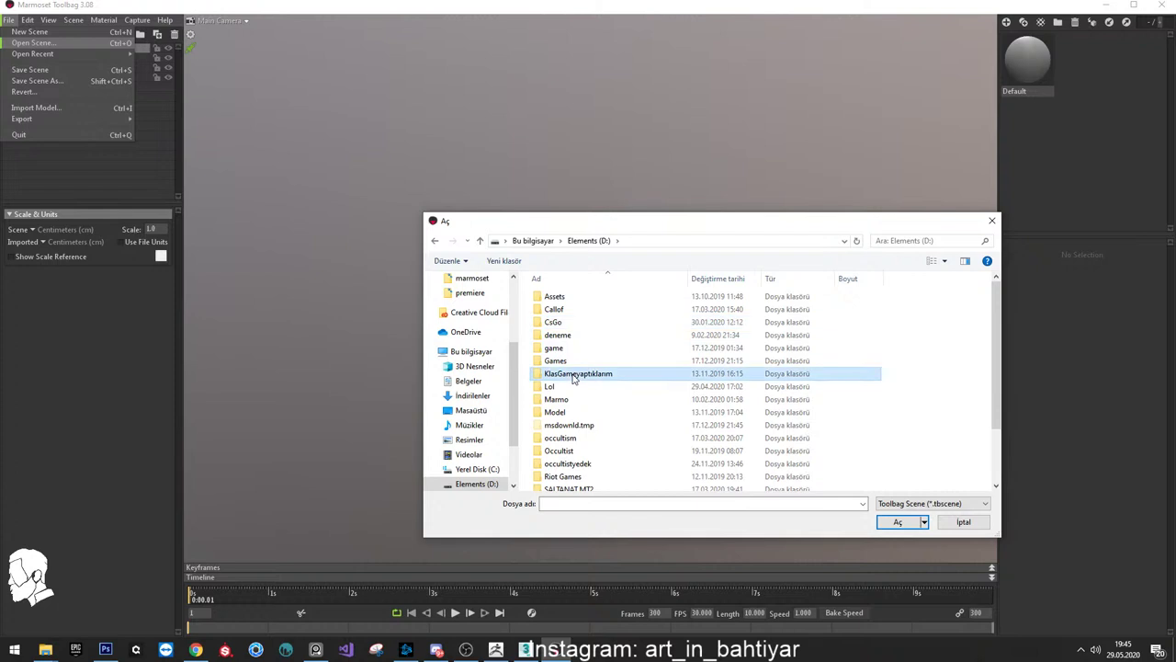
scroll(574, 377, "down", 2)
double_click(564, 452)
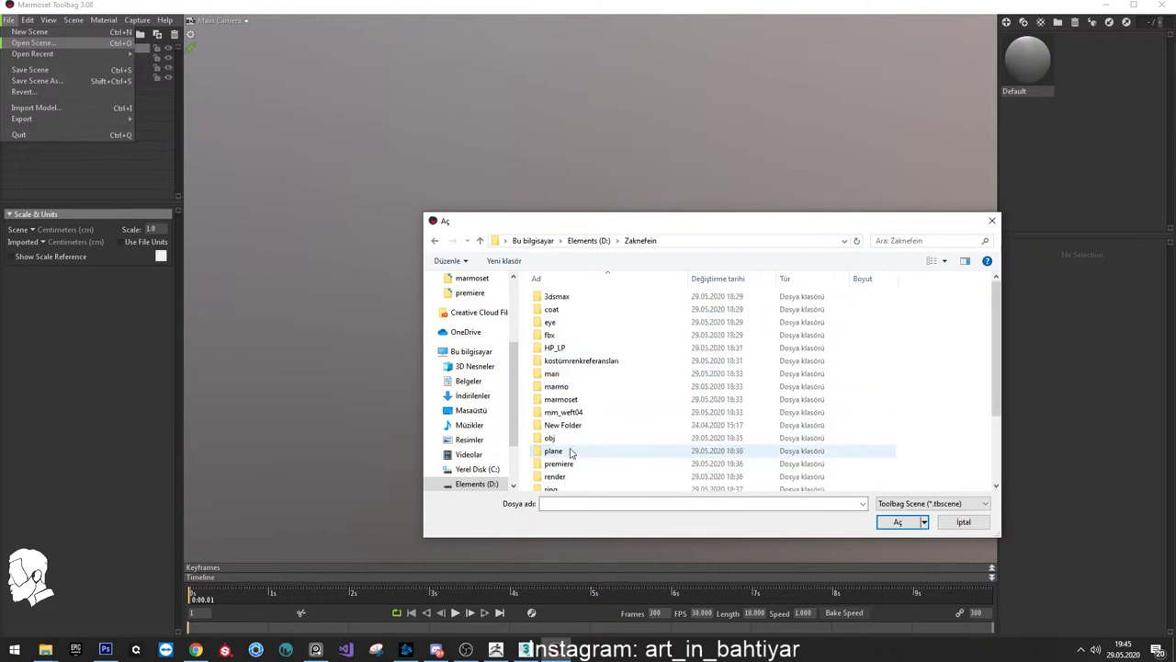
double_click(581, 400)
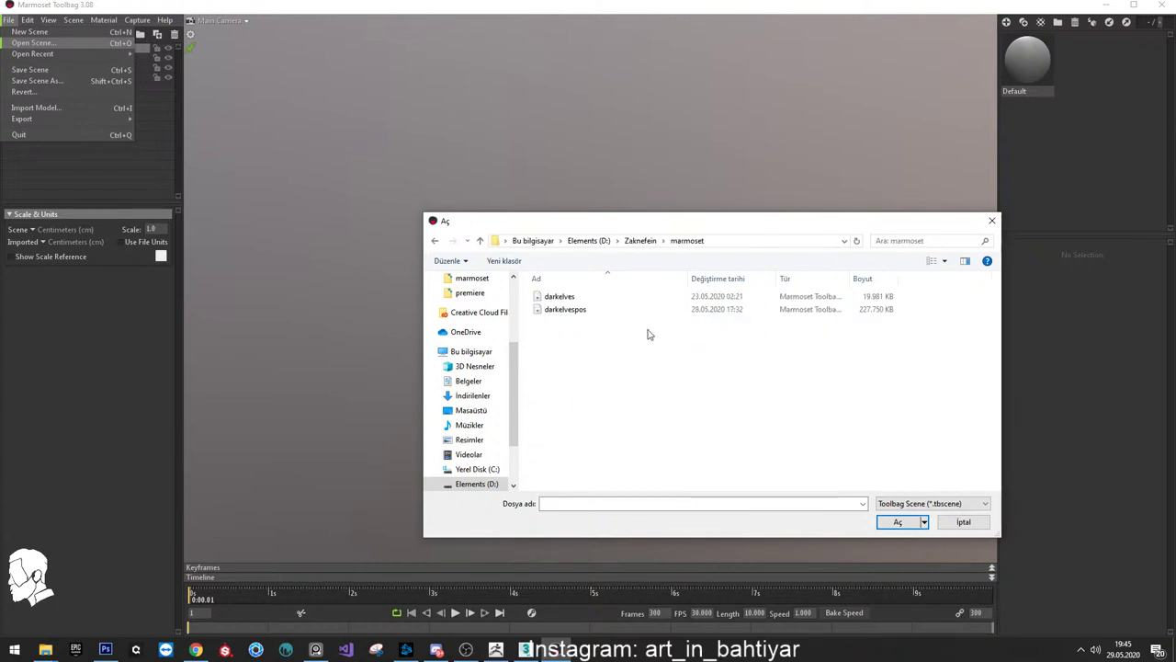
double_click(617, 299)
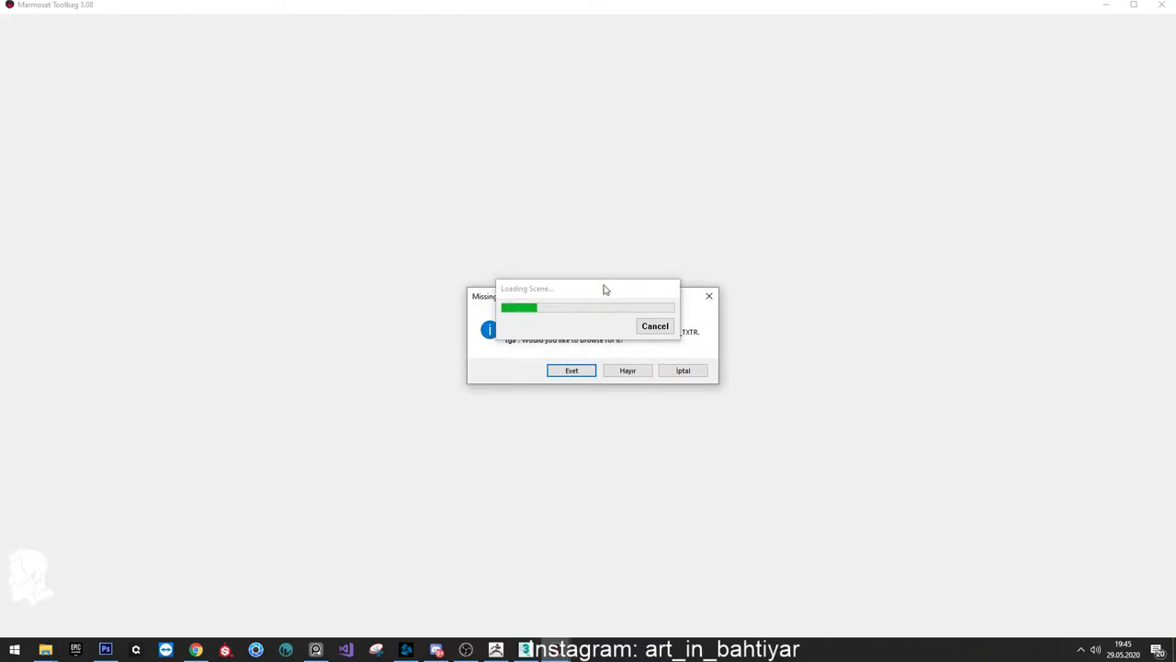
Dismiss the missing foot texture prompt, quit 3ds Max with Don't Save, and close ZBrush
left_click_drag(485, 300, 389, 376)
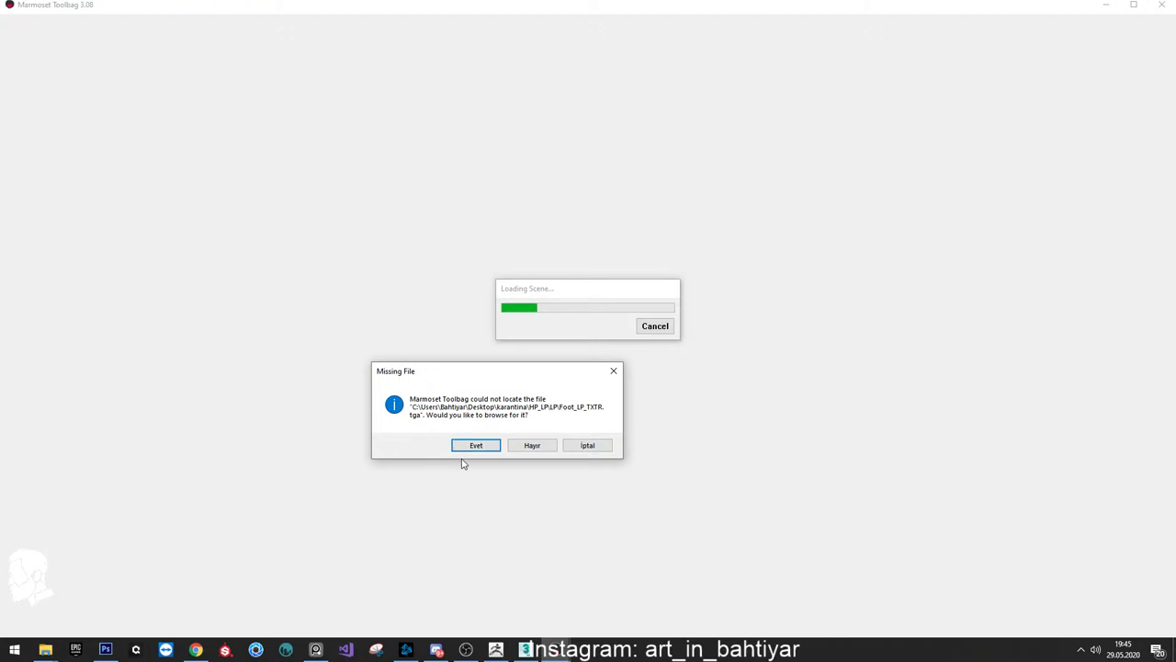
left_click(533, 447)
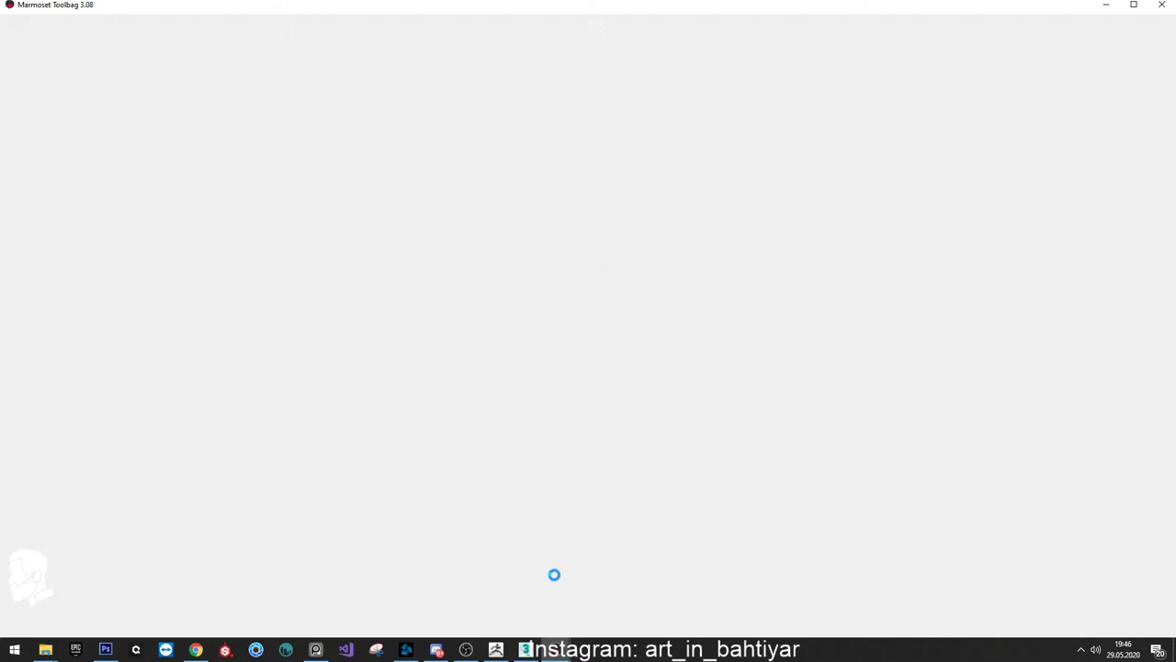
left_click(526, 649)
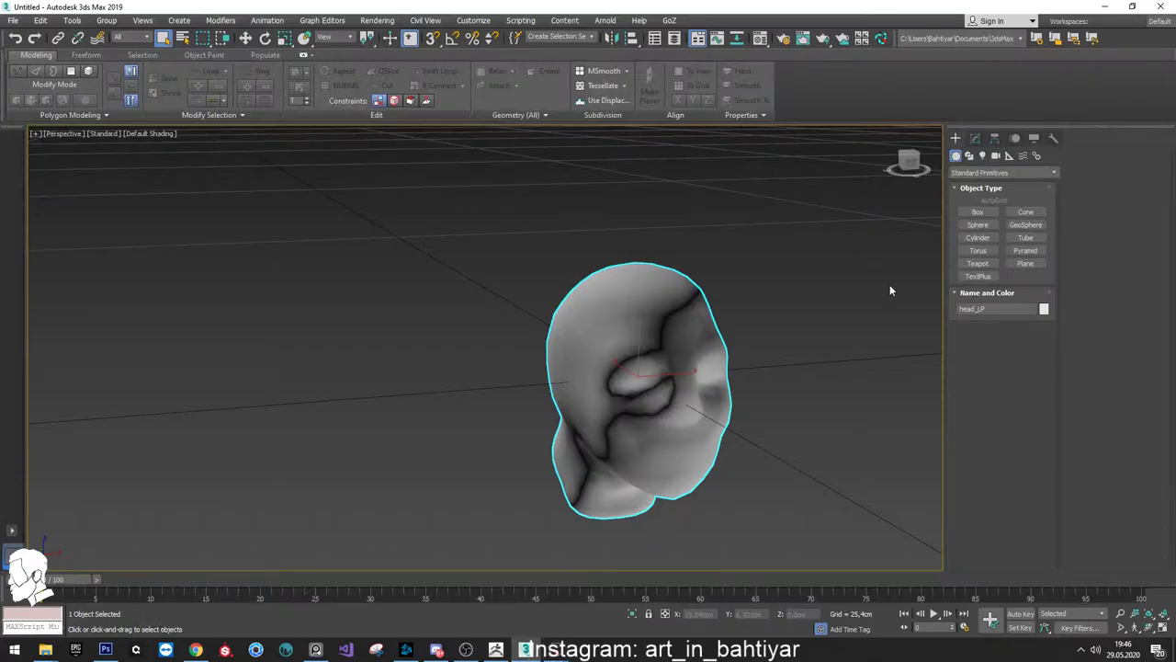
key("ctrl+n")
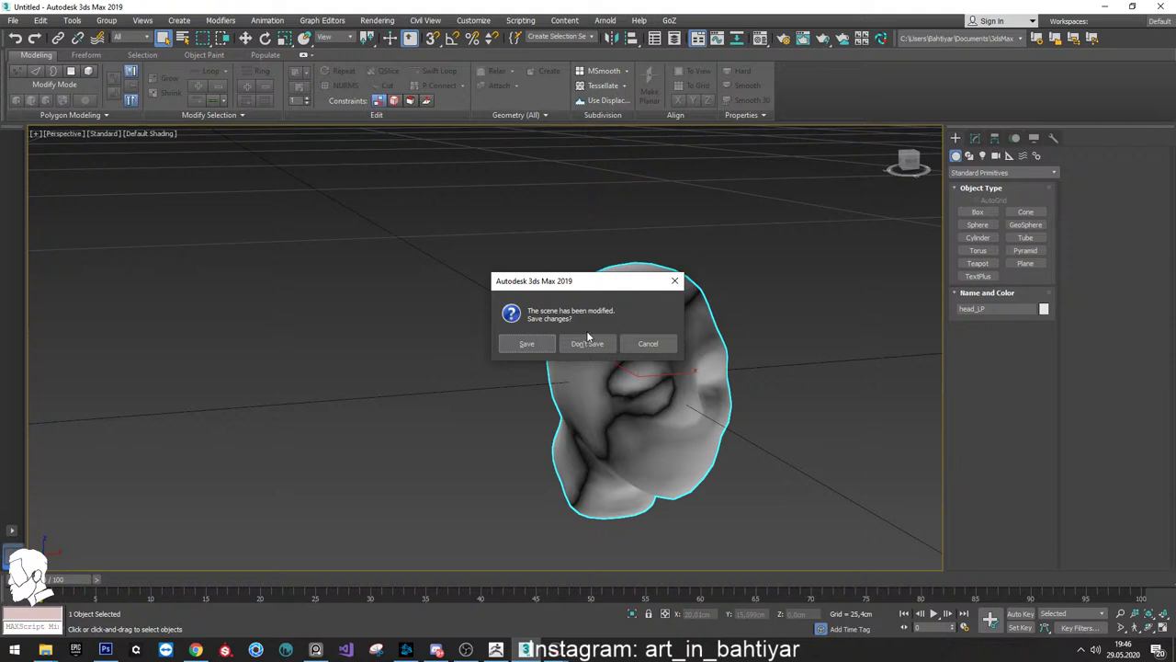
left_click(588, 342)
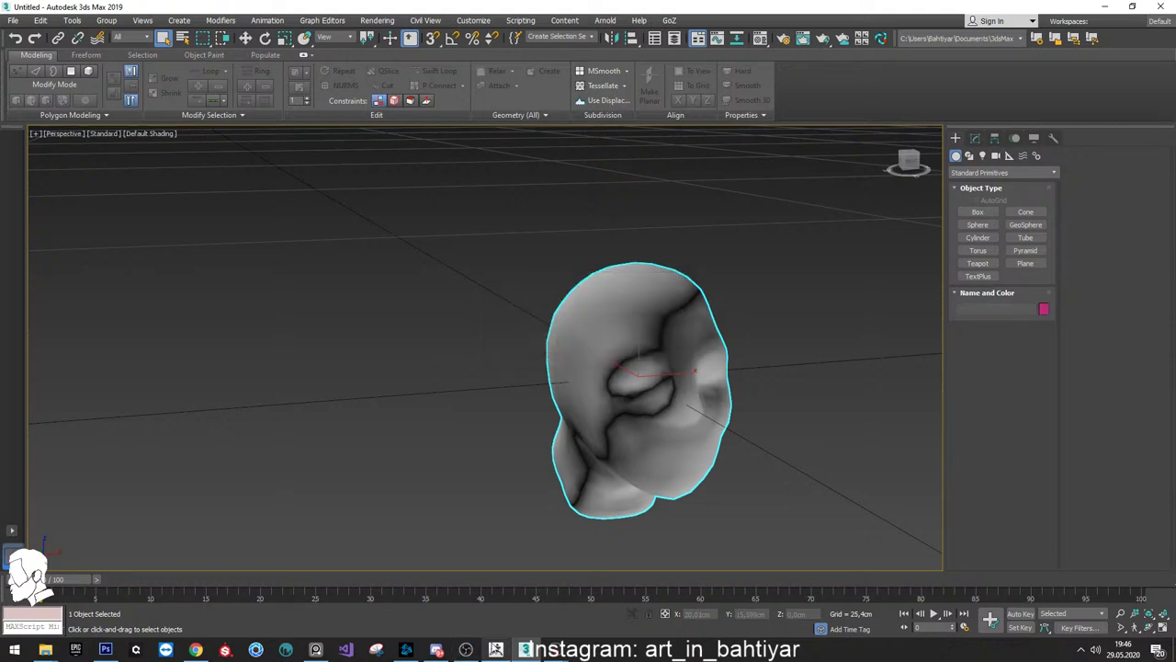
left_click(496, 650)
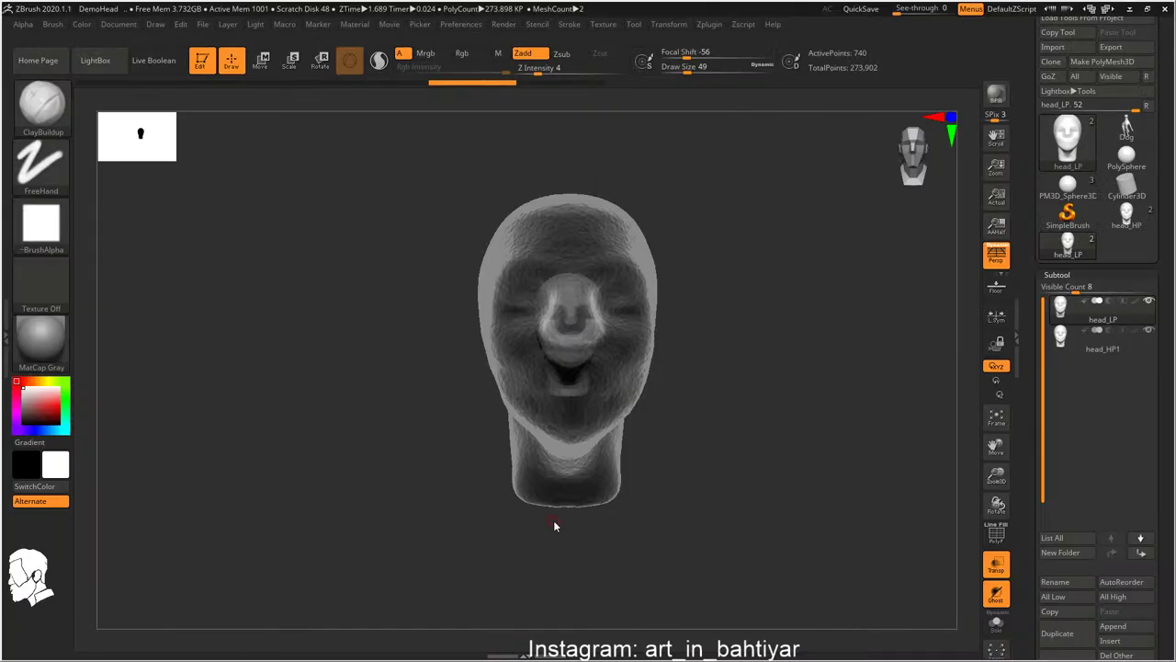
left_click(1163, 8)
left_click(601, 365)
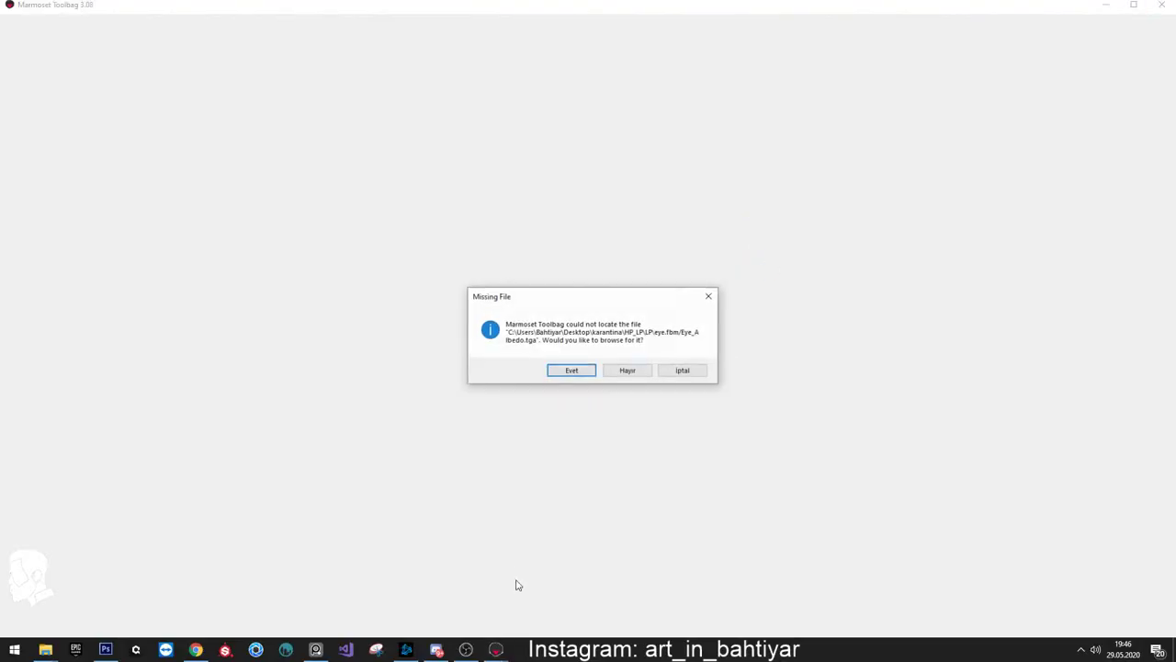
Decline browsing for the missing eye textures like Eye_Albedo.tga, then bring Photoshop to the front
left_click(629, 373)
left_click(627, 371)
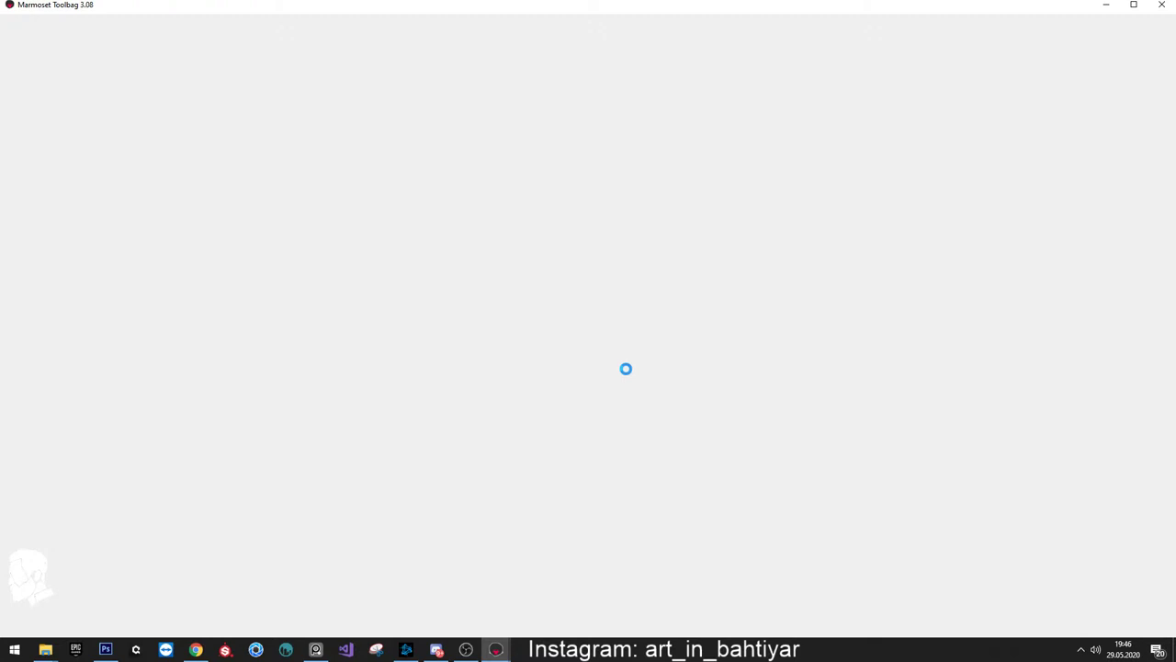
left_click(1161, 5)
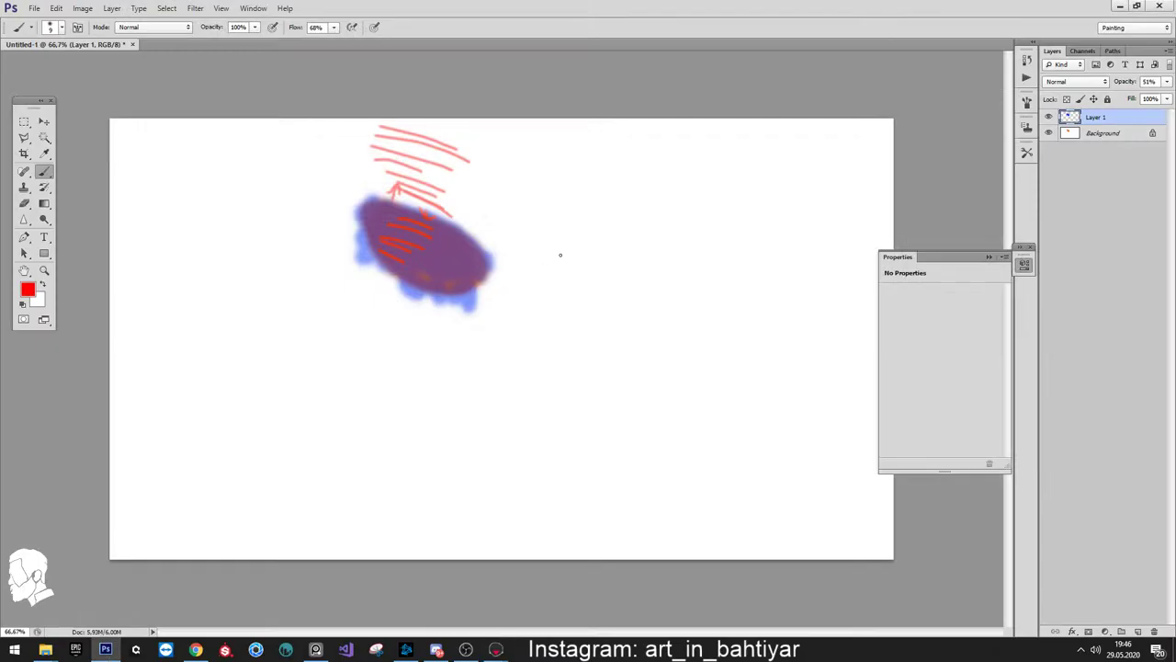
Quit Photoshop, discarding the unsaved Untitled-1 sketch
left_click(1160, 5)
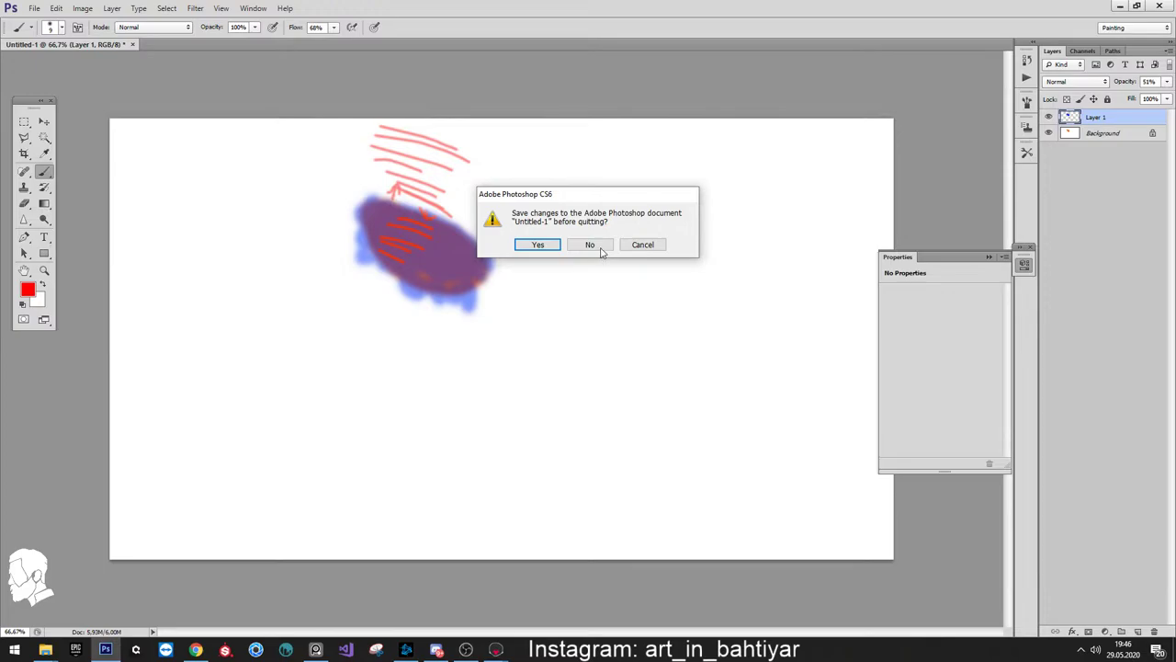
left_click(600, 248)
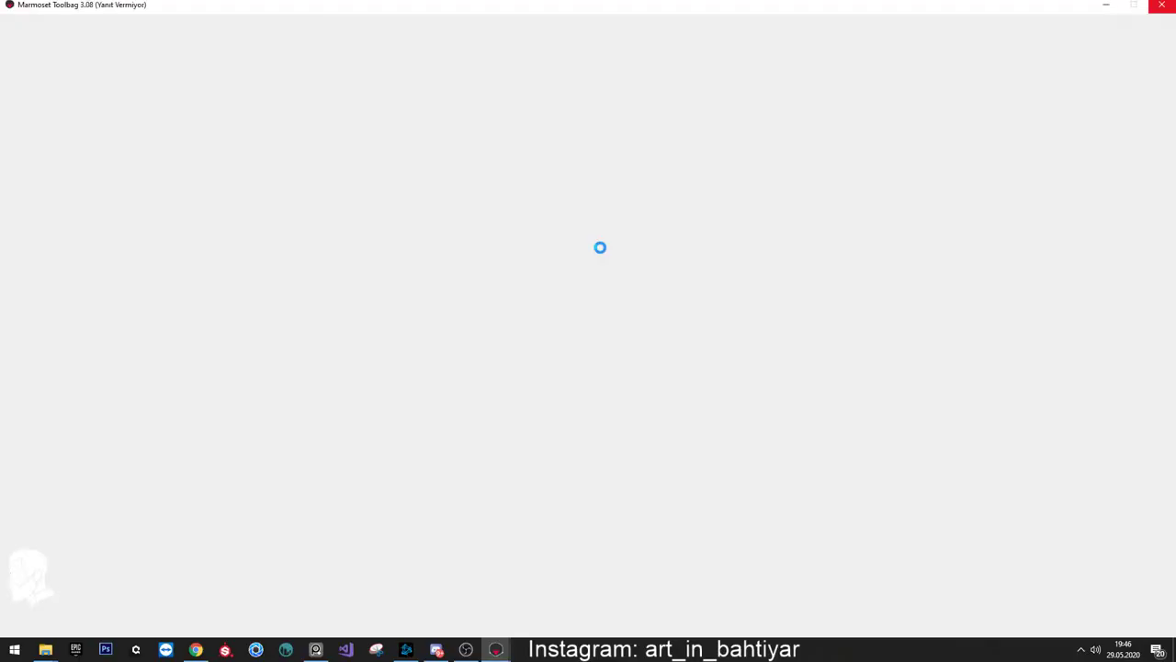
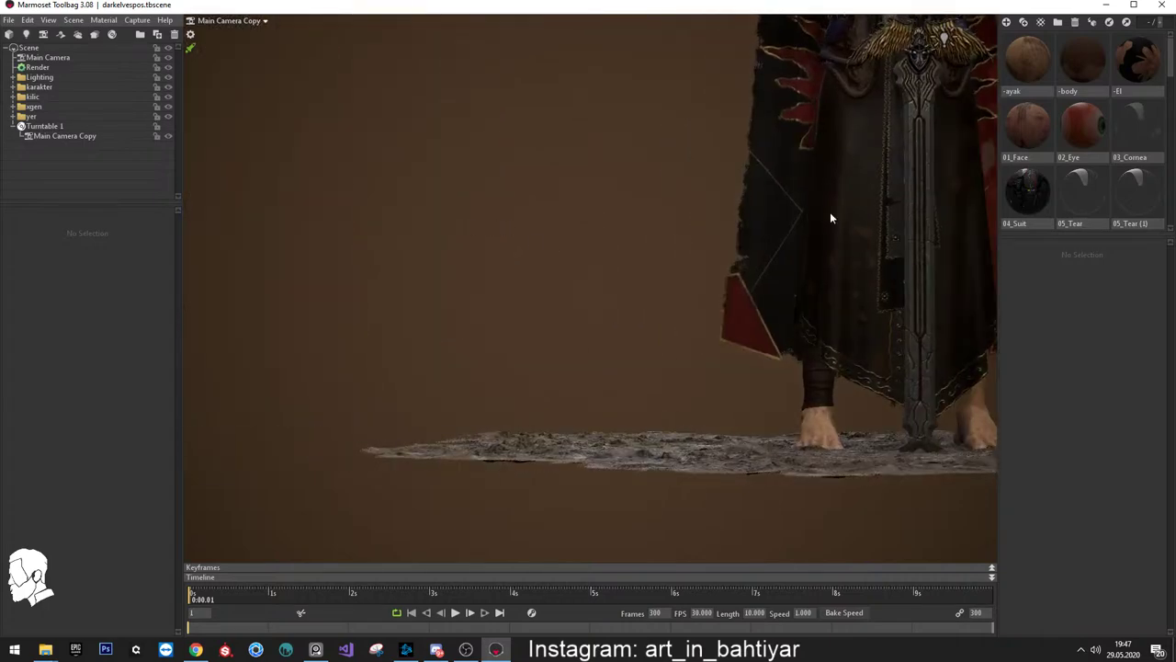
Frame the view on the cloak, then pan and zoom up to the head, torso and hands
left_click(829, 213)
left_click(48, 20)
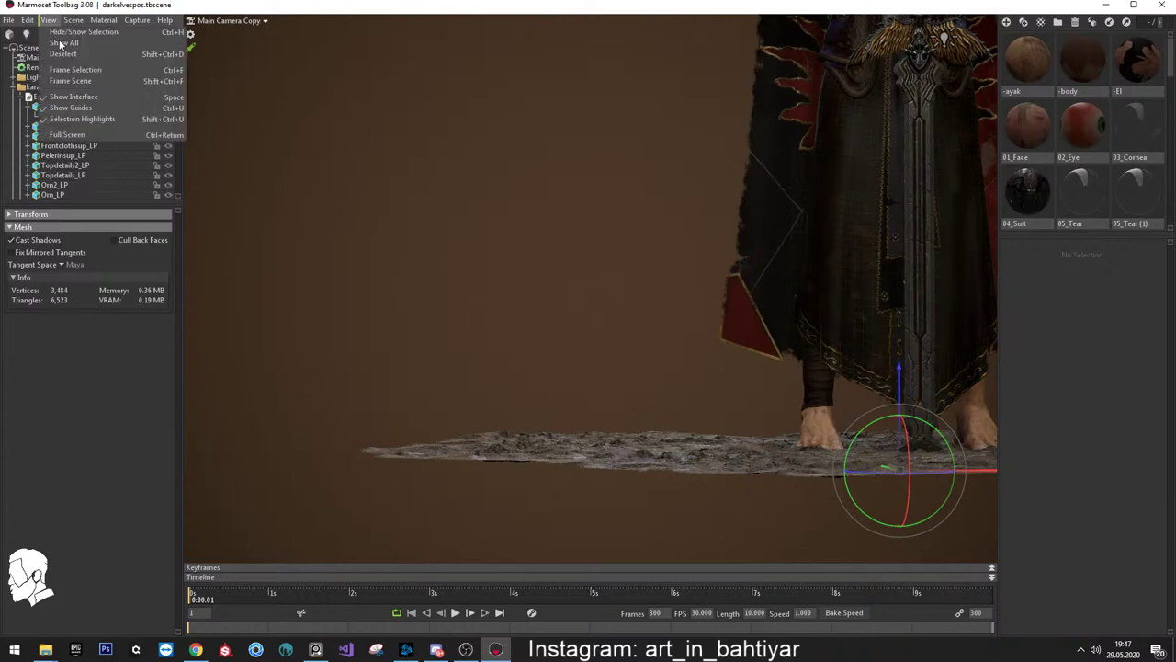
left_click(82, 76)
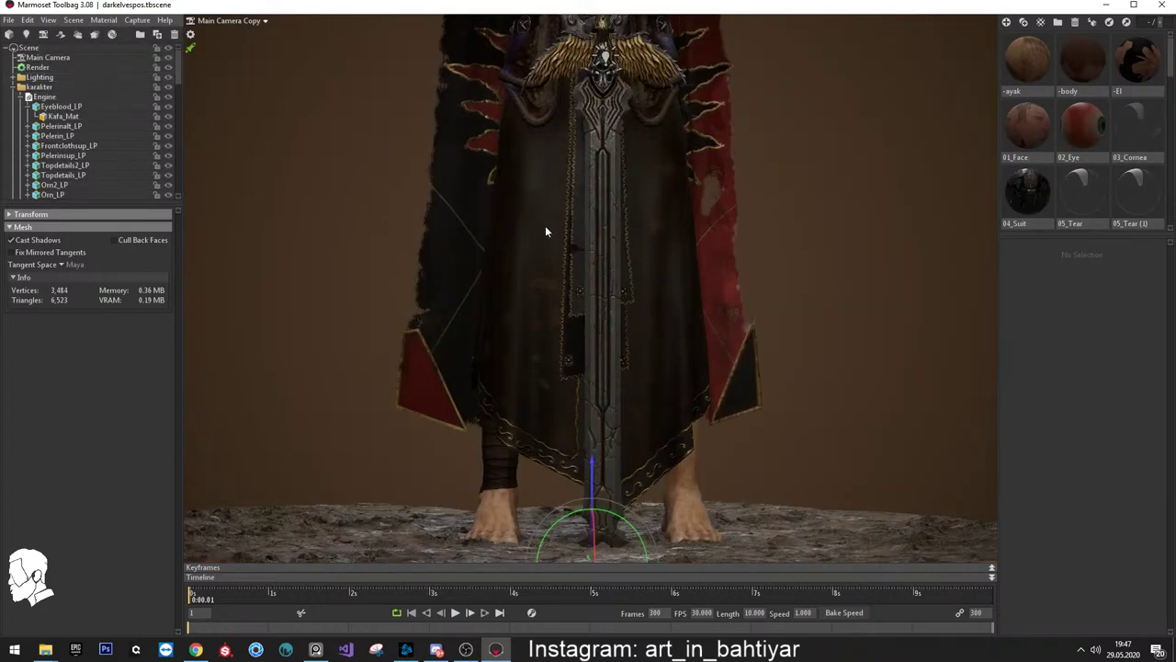
scroll(545, 225, "up", 2)
scroll(556, 233, "up", 2)
middle_click_drag(575, 155, 585, 360)
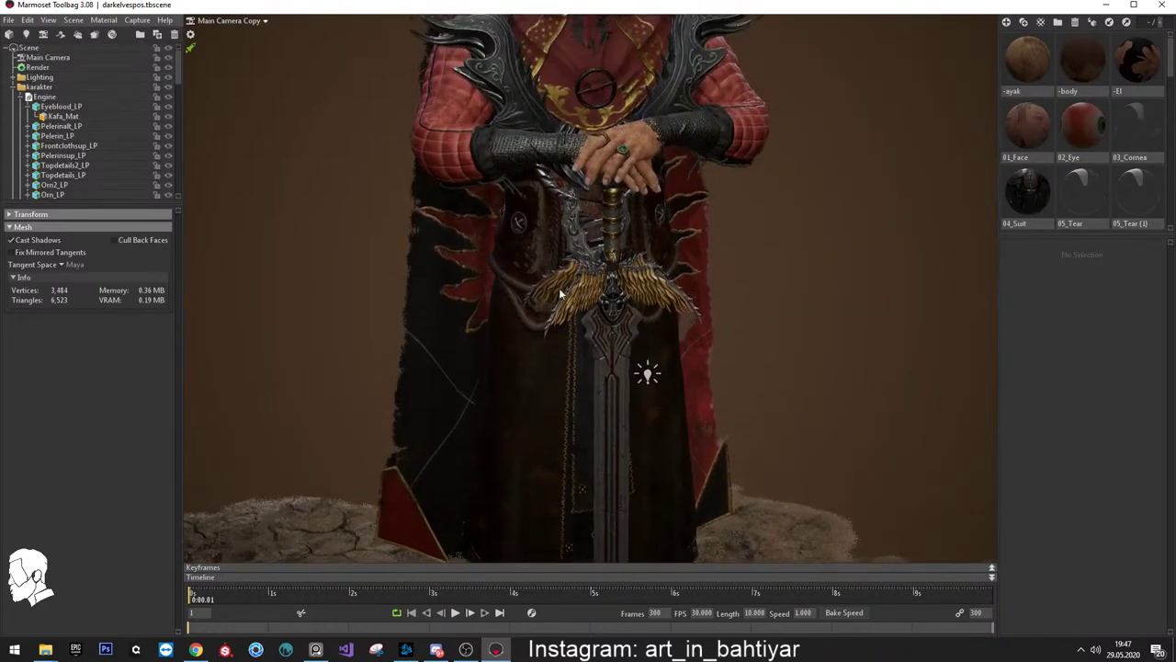
middle_click_drag(581, 140, 573, 176)
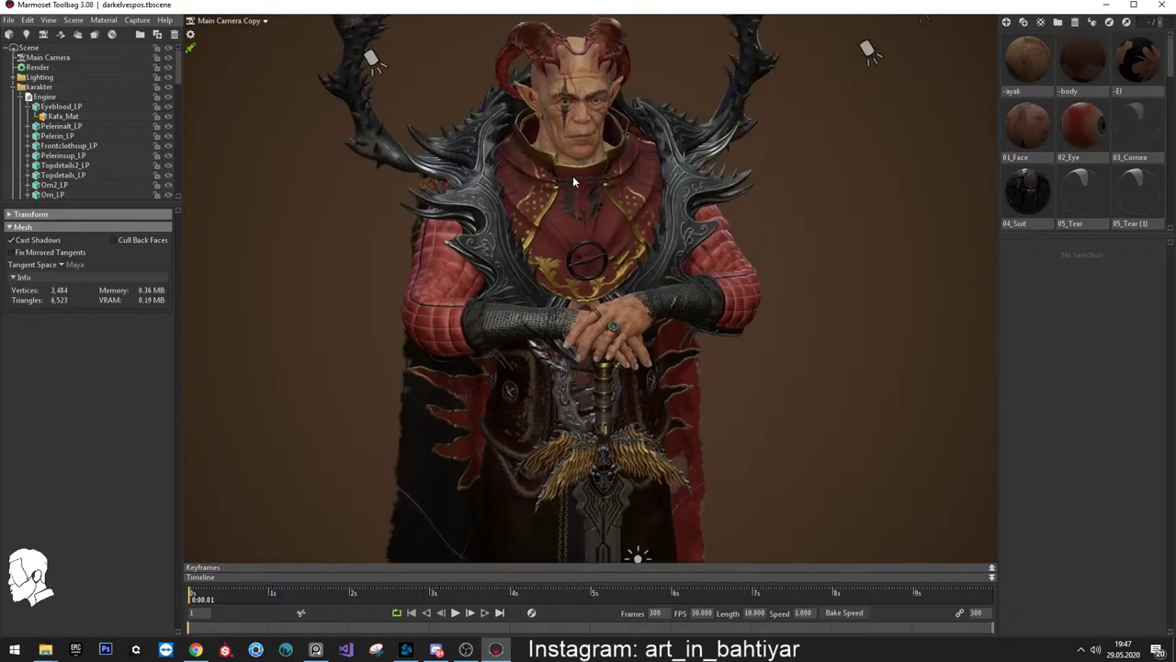
scroll(643, 189, "up", 2)
scroll(645, 188, "up", 2)
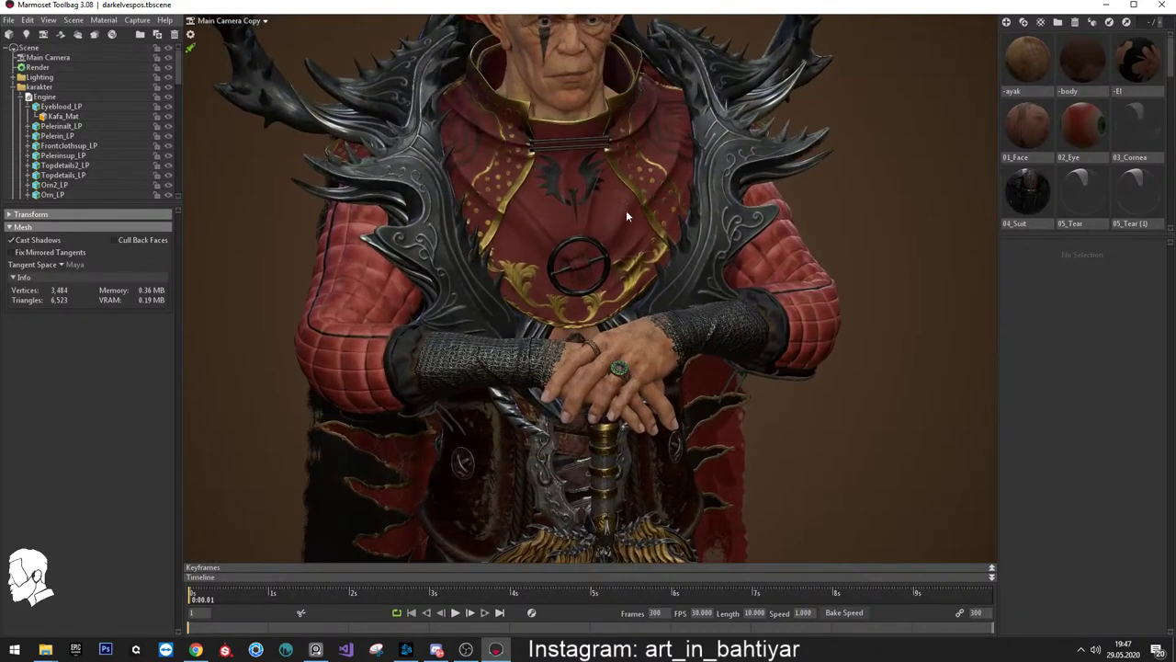
scroll(624, 206, "down", 1)
scroll(608, 266, "down", 2)
Select the head mesh, collapse the karakter group in the outliner, and orbit slightly
left_click(568, 123)
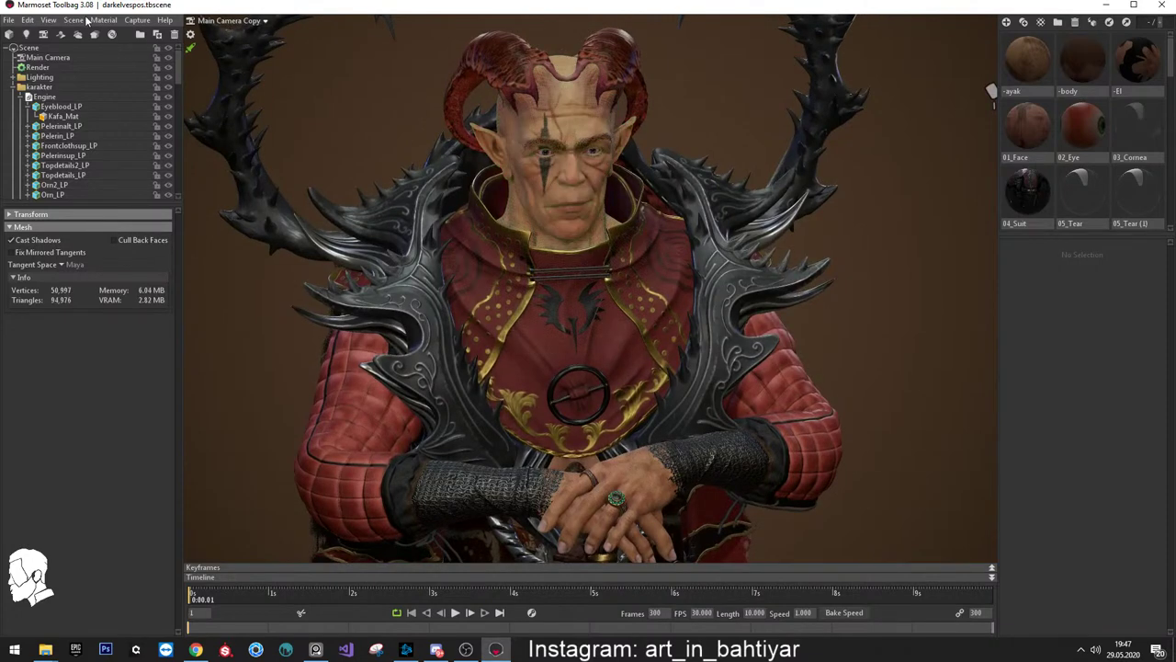
left_click(14, 87)
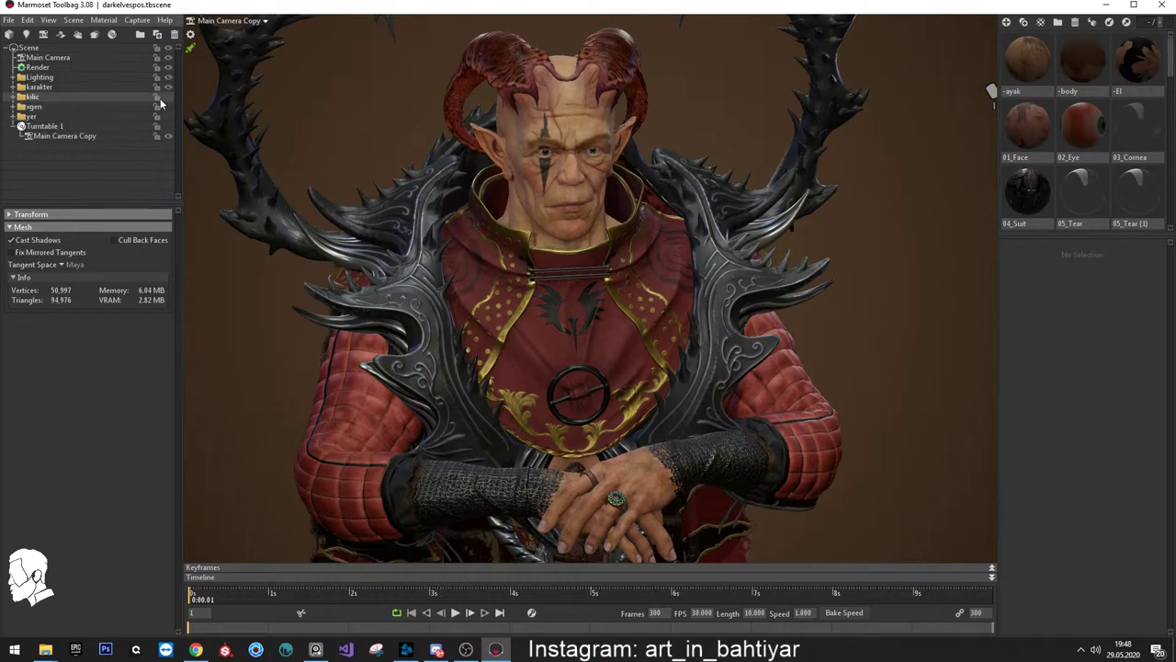
left_click_drag(562, 214, 542, 202)
Frame the view on the face mesh and zoom in around the head
left_click(533, 155)
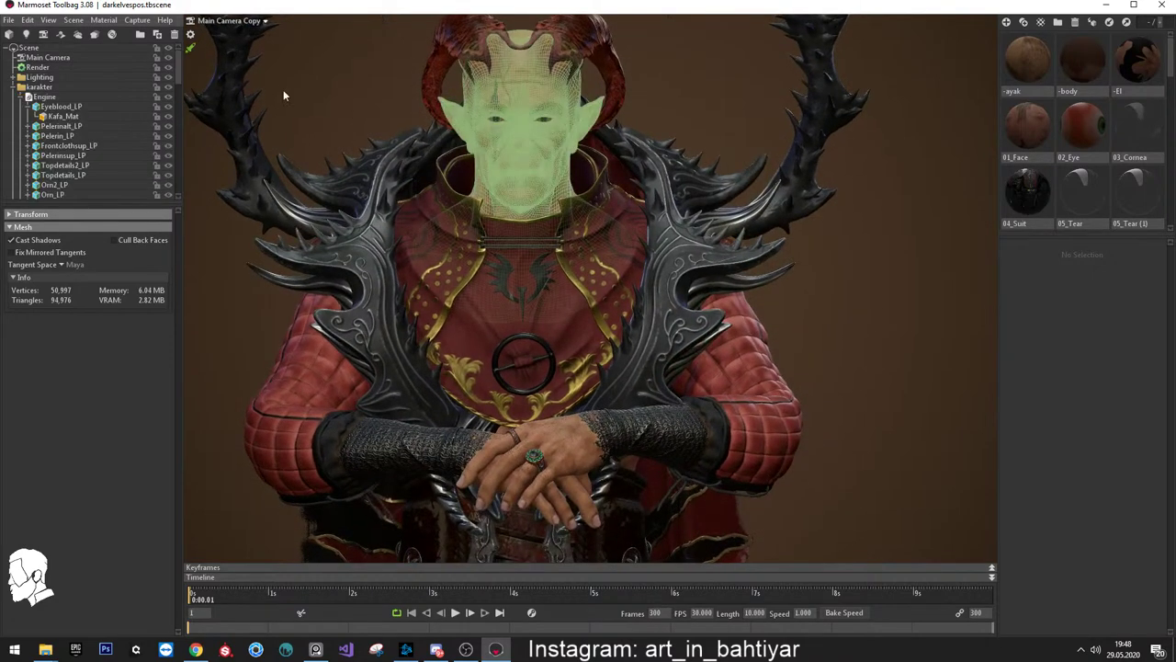
left_click(49, 20)
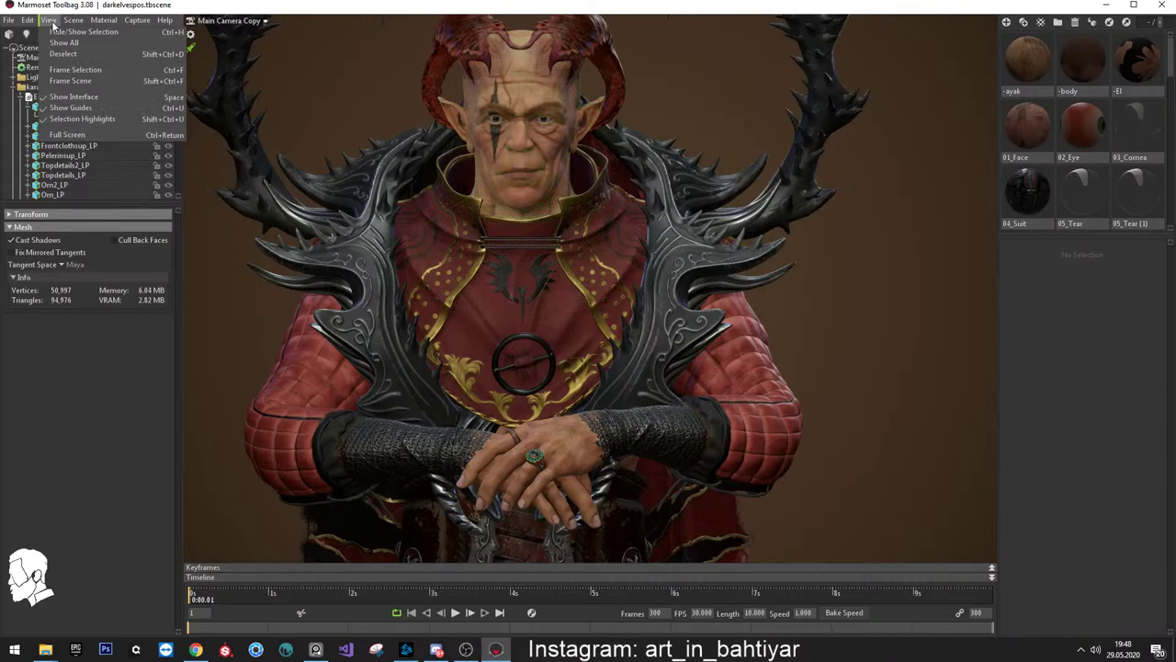
left_click(76, 70)
scroll(640, 198, "up", 2)
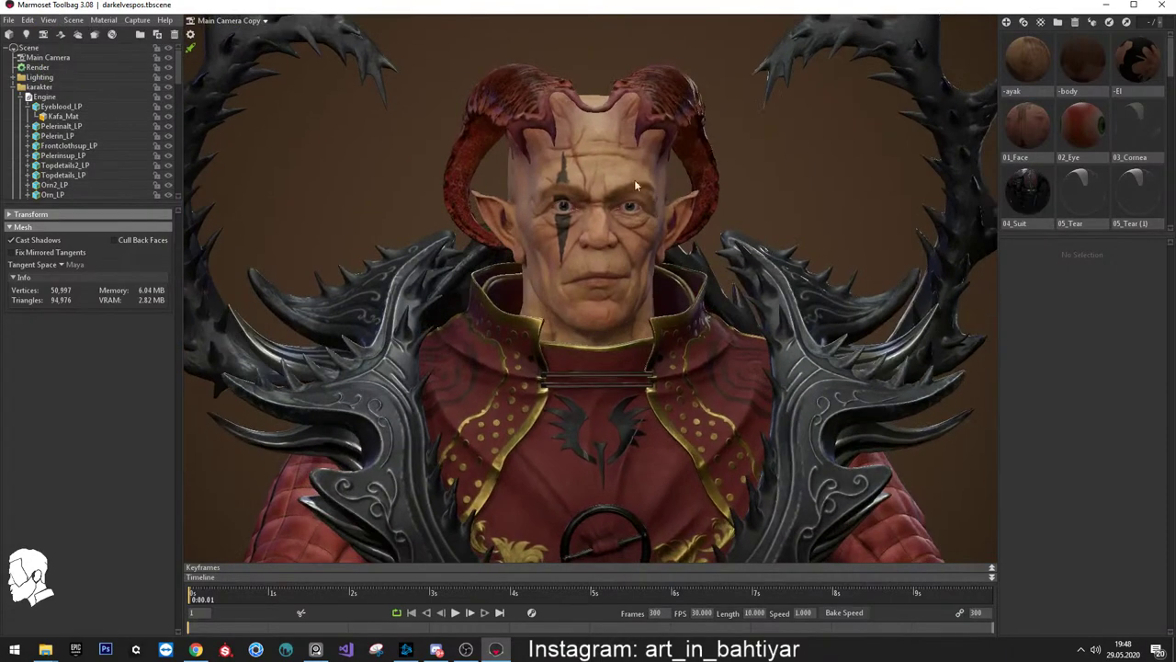
scroll(733, 248, "up", 2)
scroll(733, 249, "up", 2)
scroll(647, 251, "up", 2)
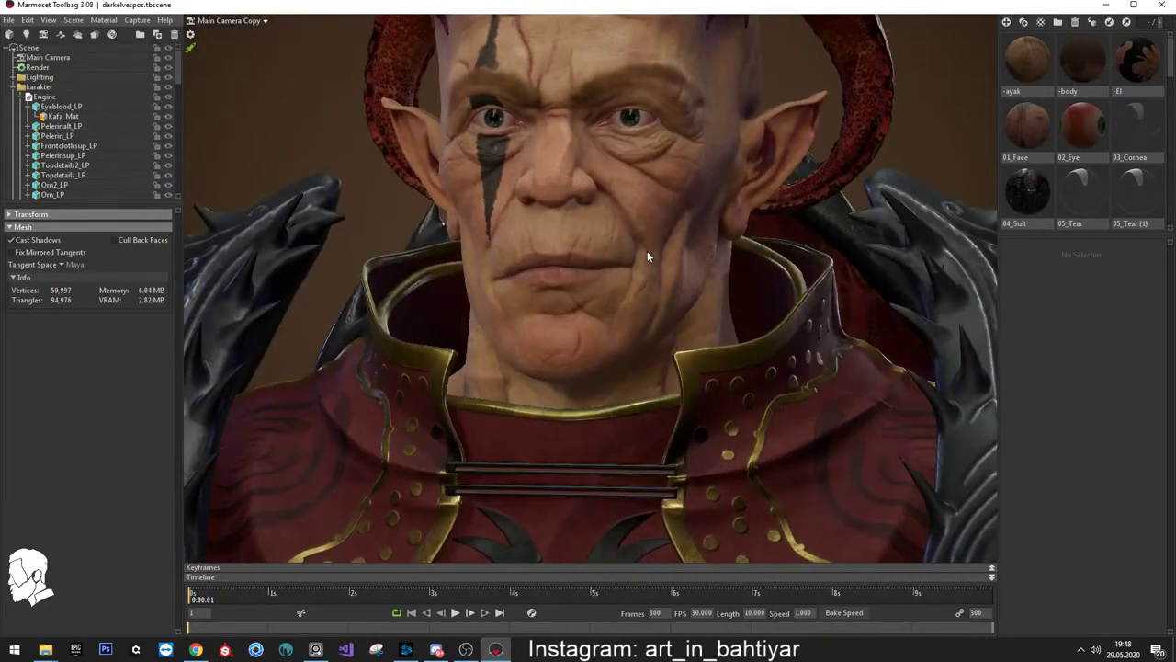
mouse_move(647, 254)
left_mouse_down()
mouse_move(606, 260)
mouse_move(603, 234)
left_mouse_up()
Load the face's Kafa_Mat material, then preview its normal map and close the preview
left_click(599, 230)
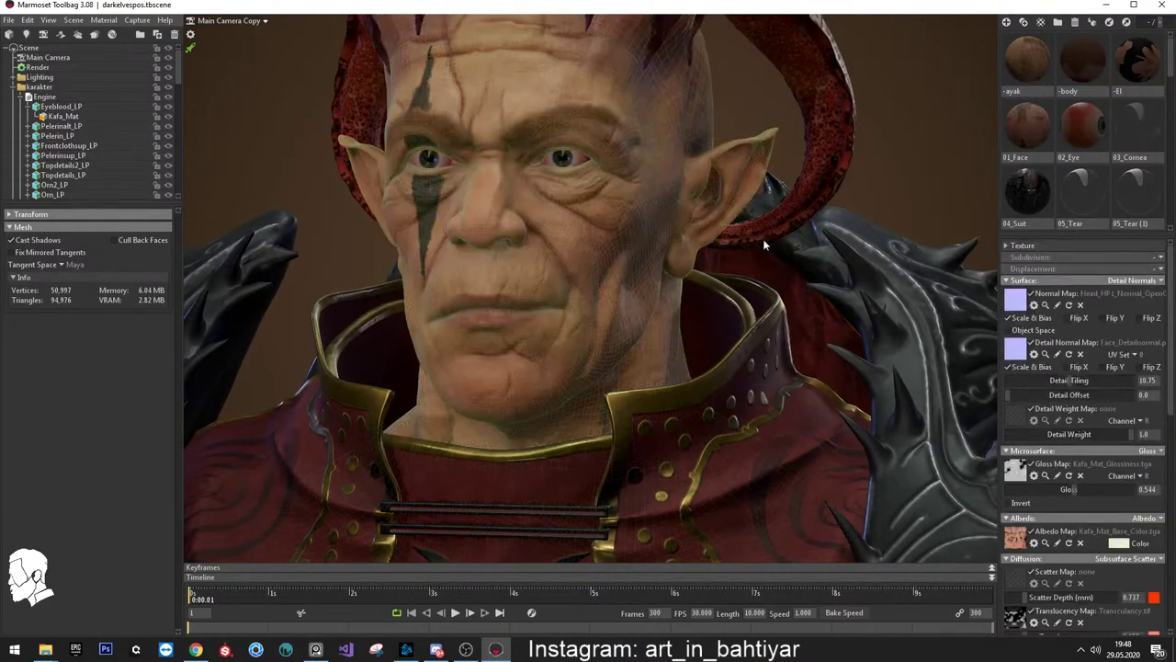
scroll(640, 240, "down", 5)
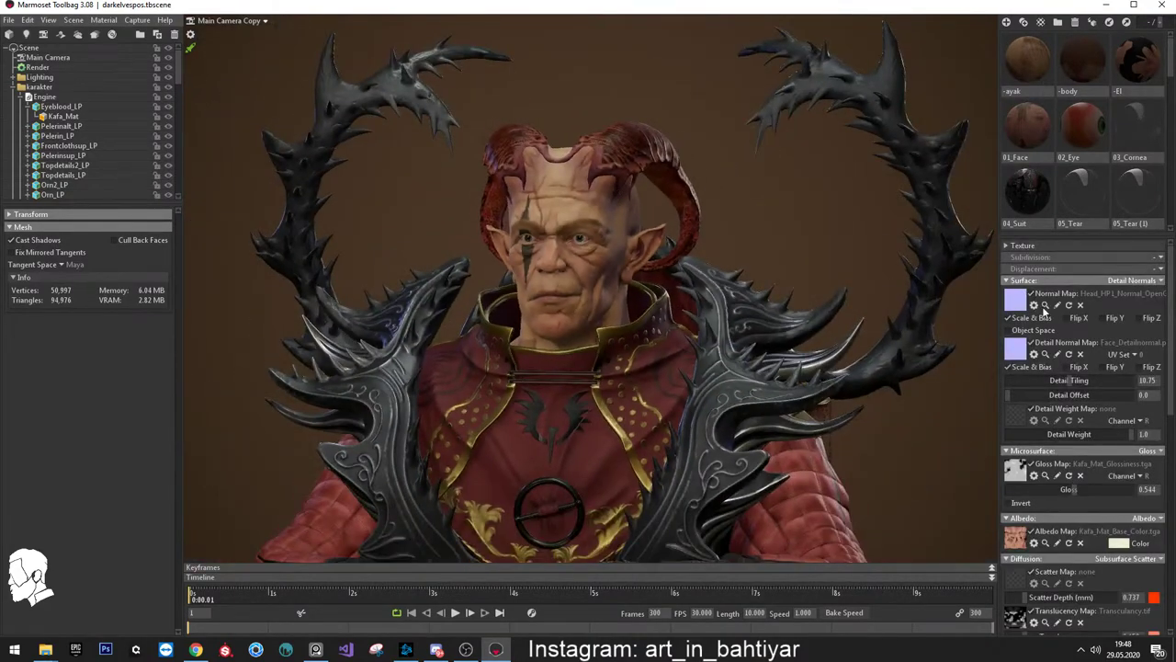
left_click(1044, 305)
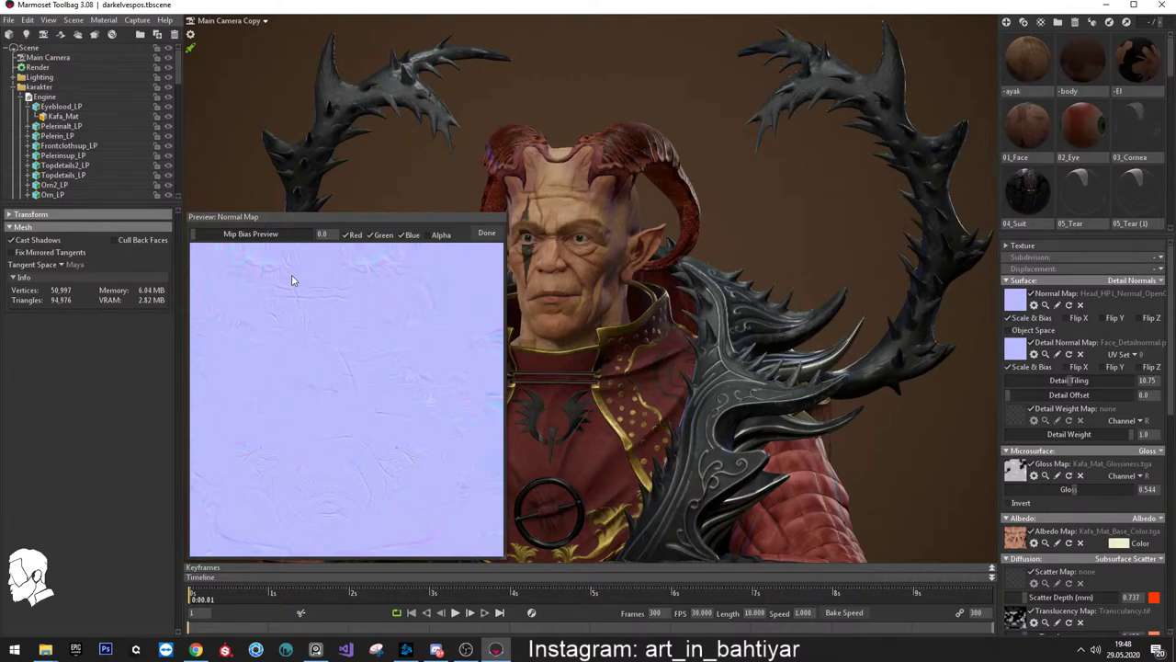
left_click(545, 90)
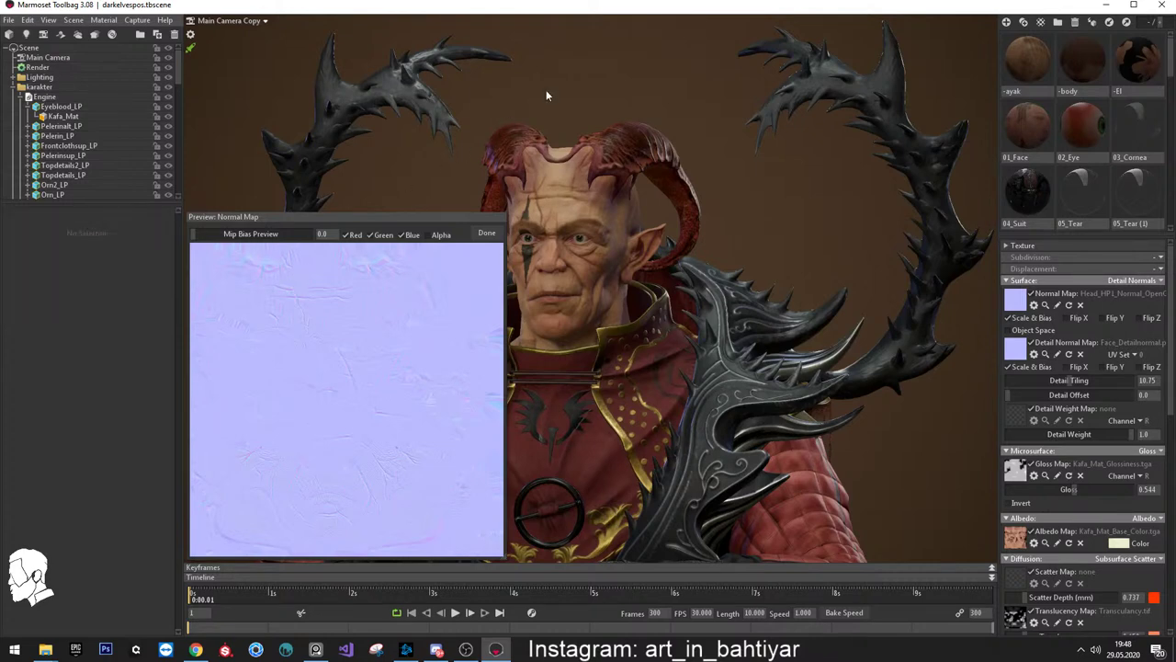
left_click(486, 233)
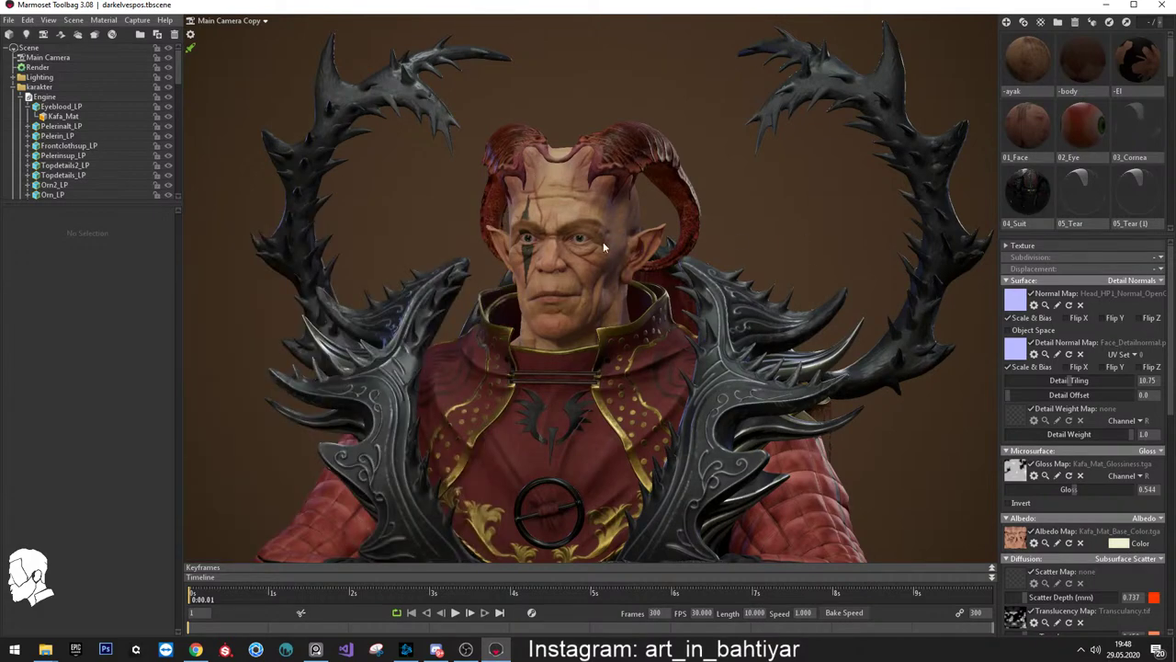
Orbit and zoom around the lower face, cheek and nose to check skin detail
mouse_move(603, 242)
right_mouse_down()
mouse_move(882, 441)
mouse_move(978, 488)
right_mouse_up()
mouse_move(634, 299)
left_mouse_down()
mouse_move(565, 201)
mouse_move(588, 253)
mouse_move(548, 254)
mouse_move(518, 296)
left_mouse_up()
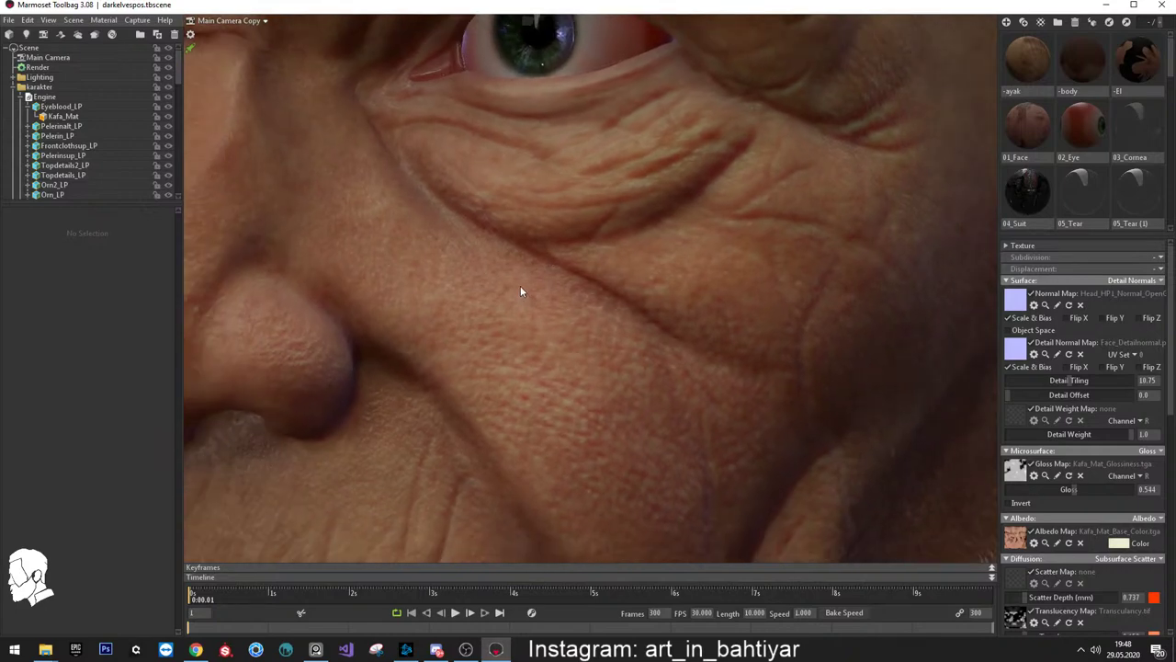
mouse_move(524, 291)
right_mouse_down()
mouse_move(528, 239)
mouse_move(563, 250)
right_mouse_up()
left_click_drag(563, 250, 557, 237)
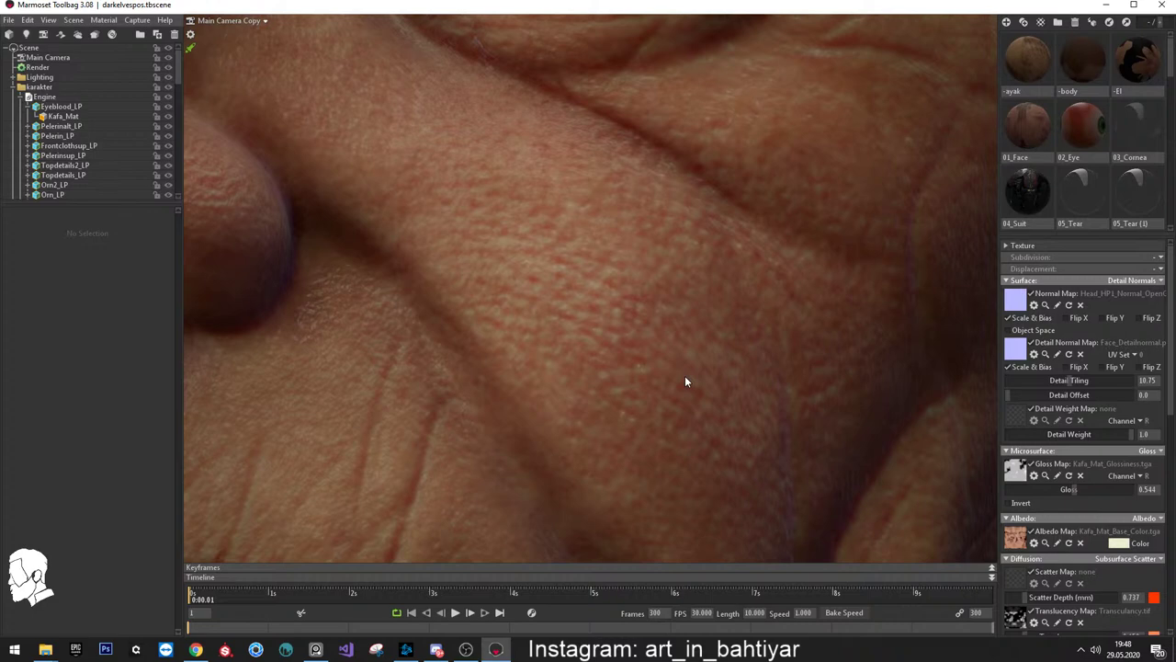
left_click_drag(639, 428, 575, 321)
scroll(575, 339, "down", 3)
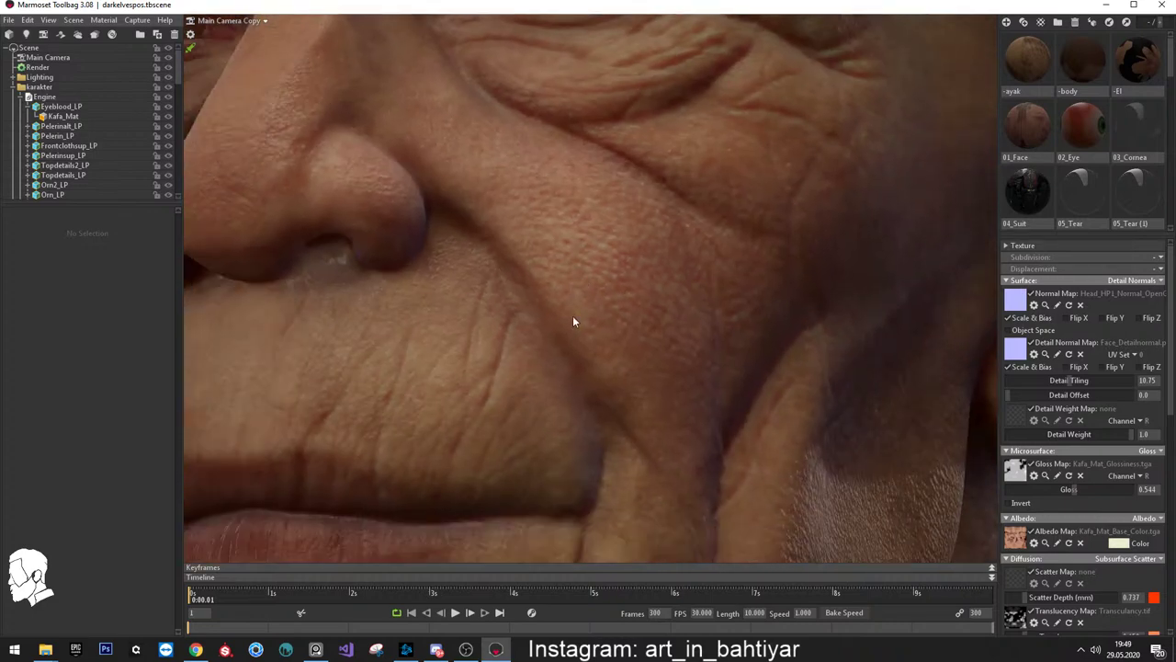
scroll(573, 314, "up", 3)
scroll(588, 303, "down", 3)
mouse_move(554, 276)
left_mouse_down()
mouse_move(470, 215)
mouse_move(477, 195)
mouse_move(430, 259)
mouse_move(369, 161)
left_mouse_up()
scroll(472, 216, "up", 2)
scroll(476, 213, "up", 2)
scroll(441, 216, "down", 3)
scroll(432, 264, "up", 2)
scroll(424, 134, "down", 3)
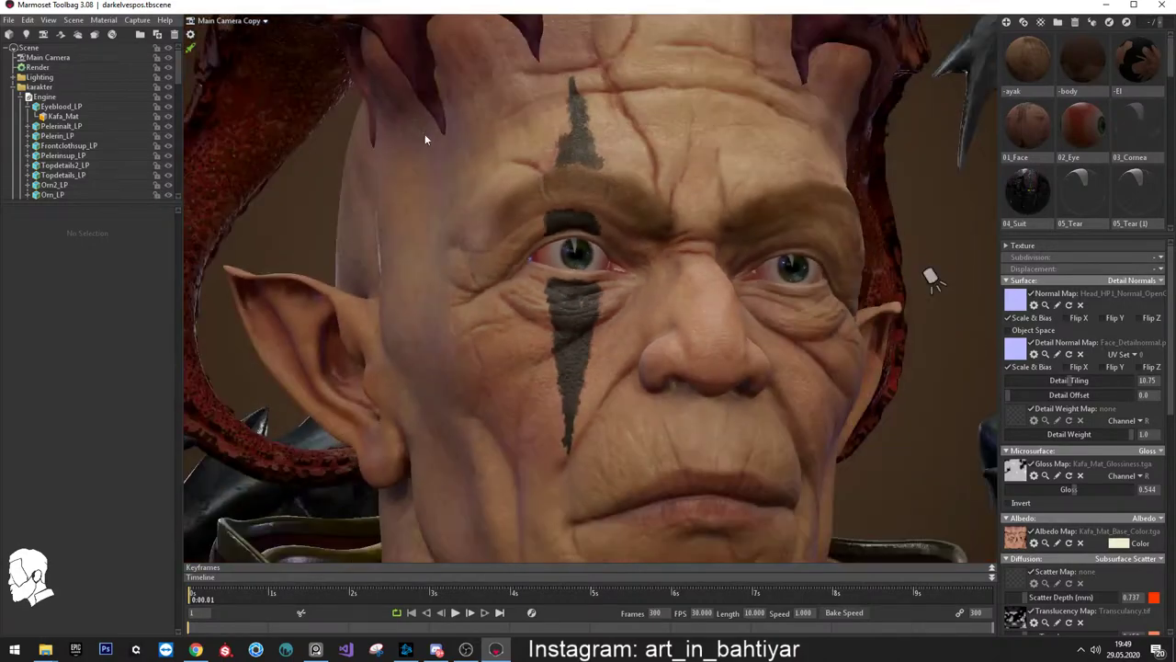
Orbit past the ear to a frontal face close-up and preview the Kafa_Mat gloss map
left_click_drag(426, 131, 559, 157)
scroll(557, 296, "up", 2)
left_click_drag(557, 303, 579, 229)
mouse_move(671, 250)
left_mouse_down()
mouse_move(603, 254)
mouse_move(669, 297)
mouse_move(616, 280)
mouse_move(711, 326)
left_mouse_up()
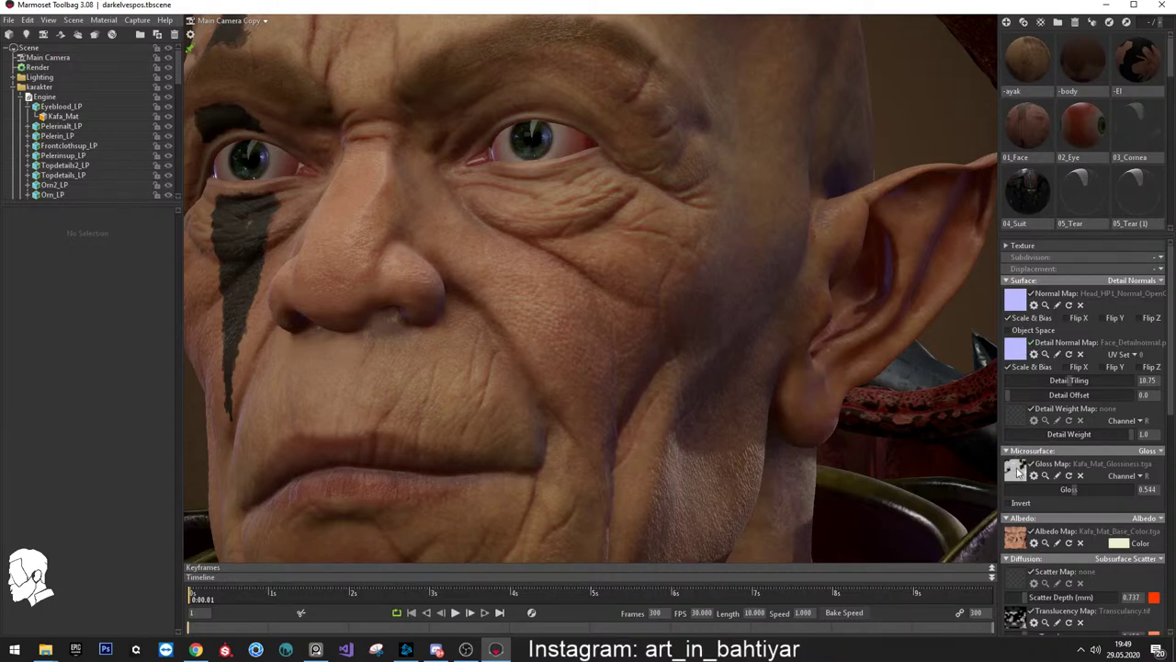
mouse_move(655, 365)
left_mouse_down()
mouse_move(794, 270)
mouse_move(774, 259)
left_mouse_up()
scroll(792, 297, "up", 3)
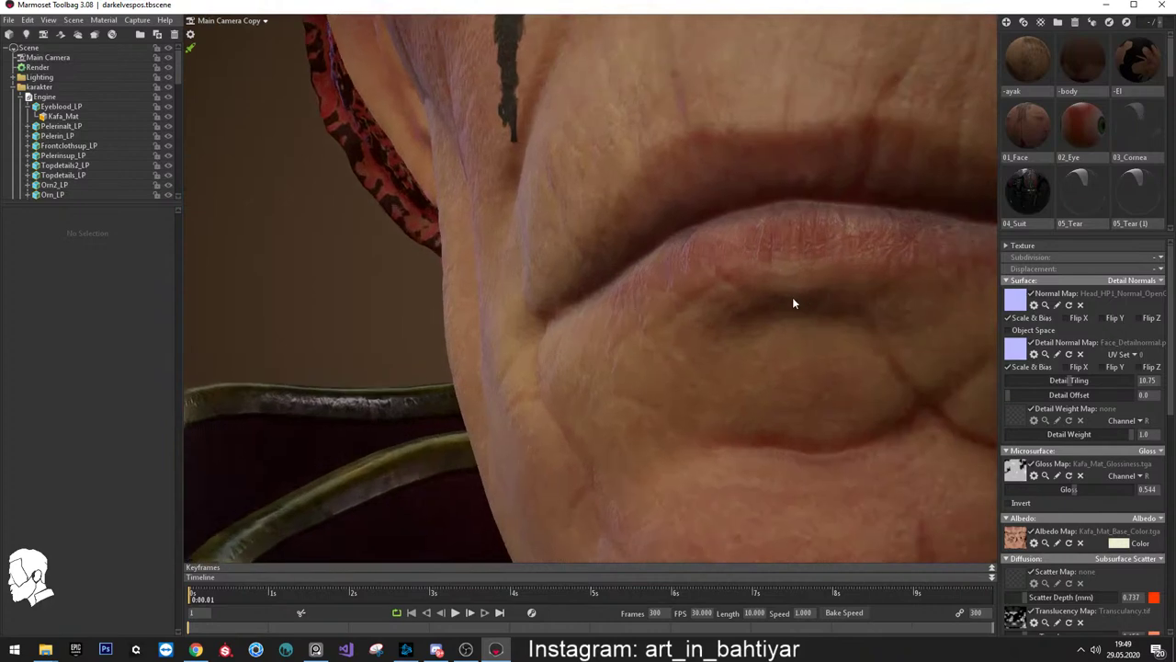
scroll(866, 221, "up", 3)
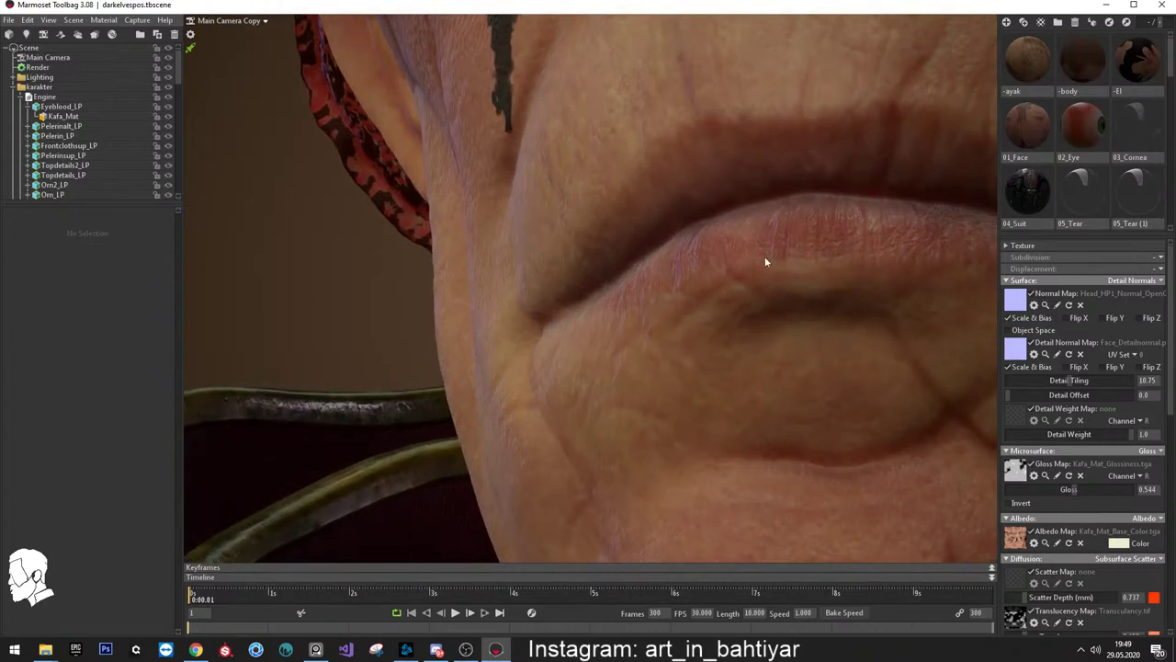
left_click_drag(765, 262, 701, 323)
scroll(654, 223, "down", 3)
mouse_move(653, 224)
left_mouse_down()
mouse_move(670, 322)
mouse_move(565, 179)
left_mouse_up()
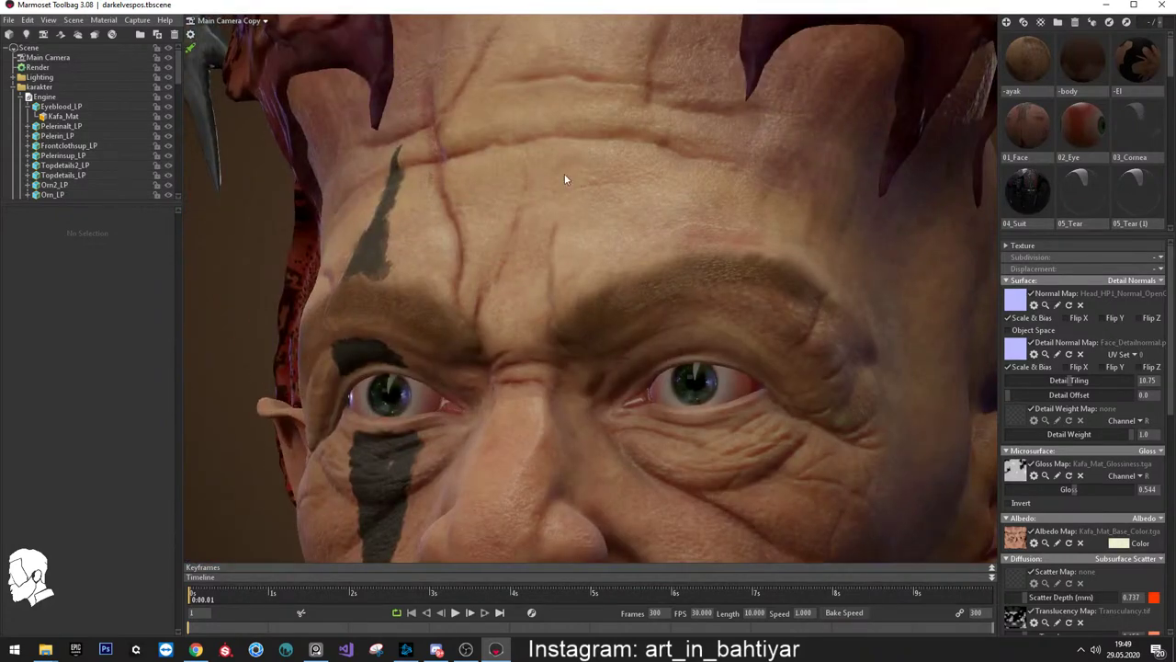
scroll(568, 361, "down", 3)
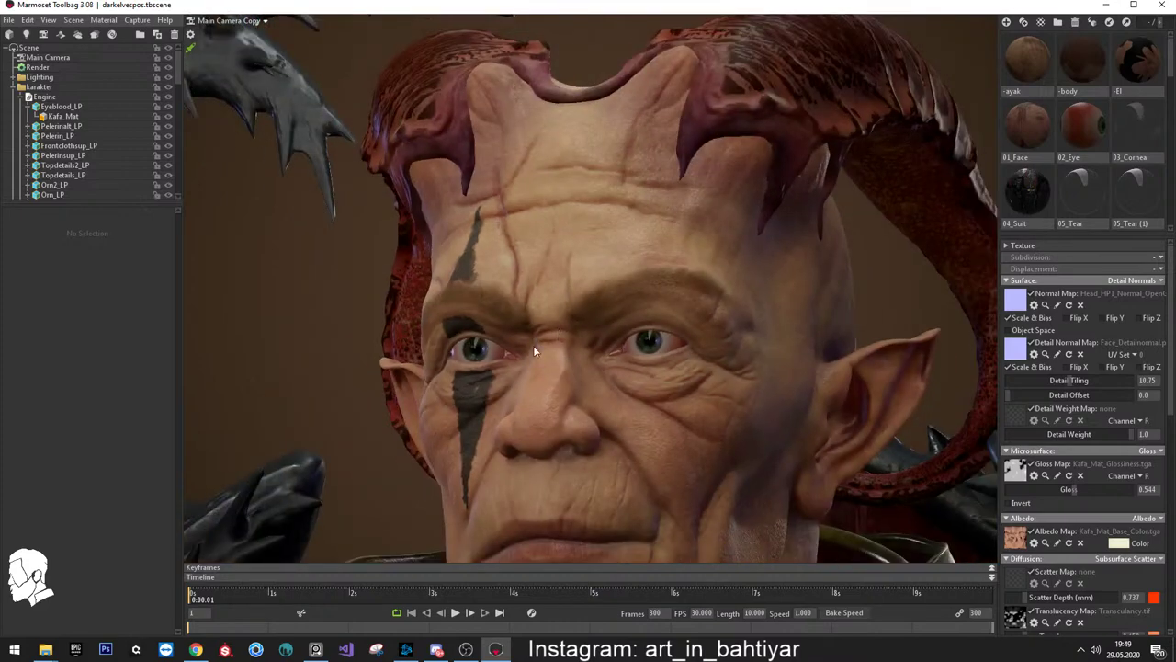
scroll(590, 204, "up", 3)
mouse_move(641, 196)
left_mouse_down()
mouse_move(661, 202)
mouse_move(650, 203)
left_mouse_up()
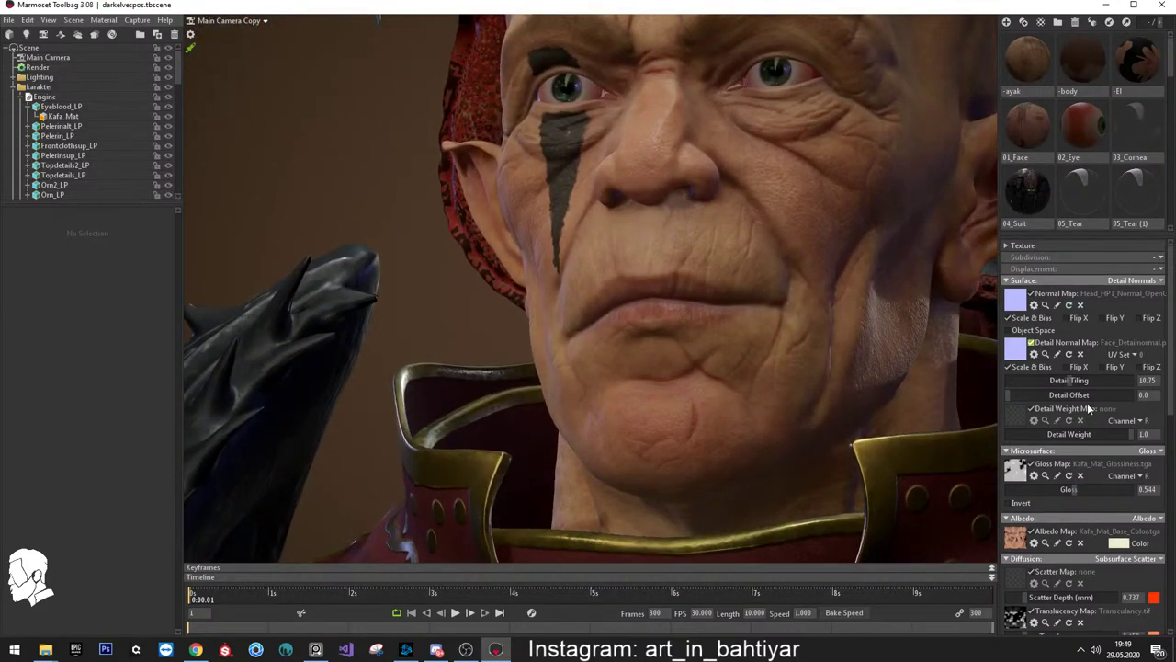
left_click(1045, 476)
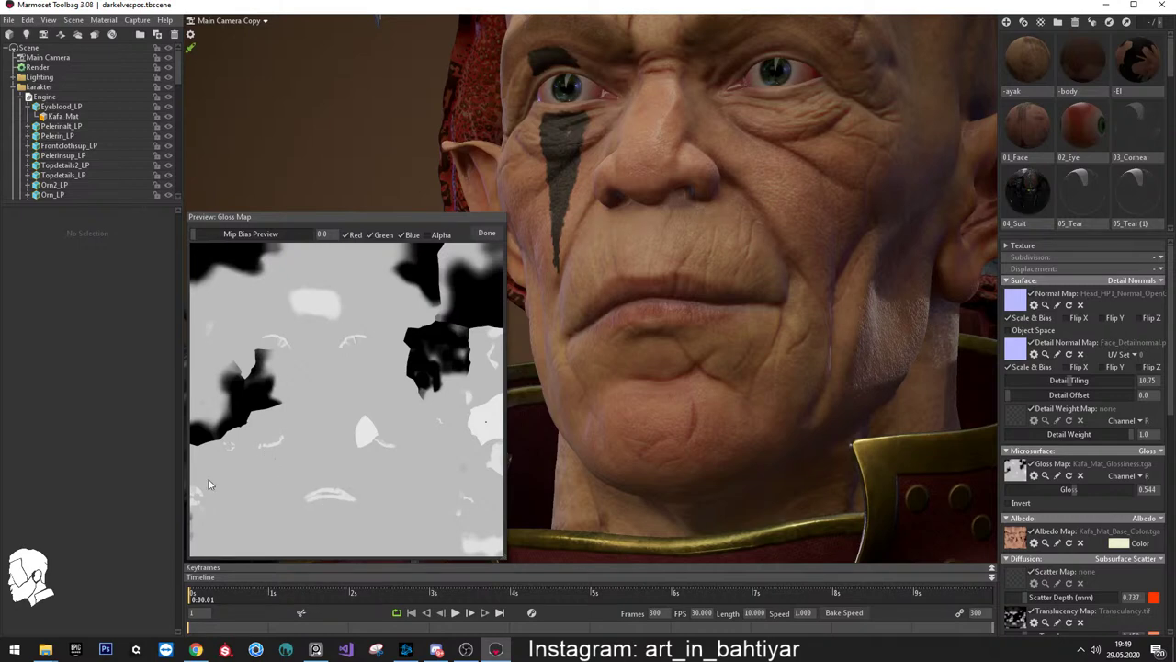
Close the gloss map preview, nudge the gloss slider, and cancel loading a new albedo texture
left_click(487, 235)
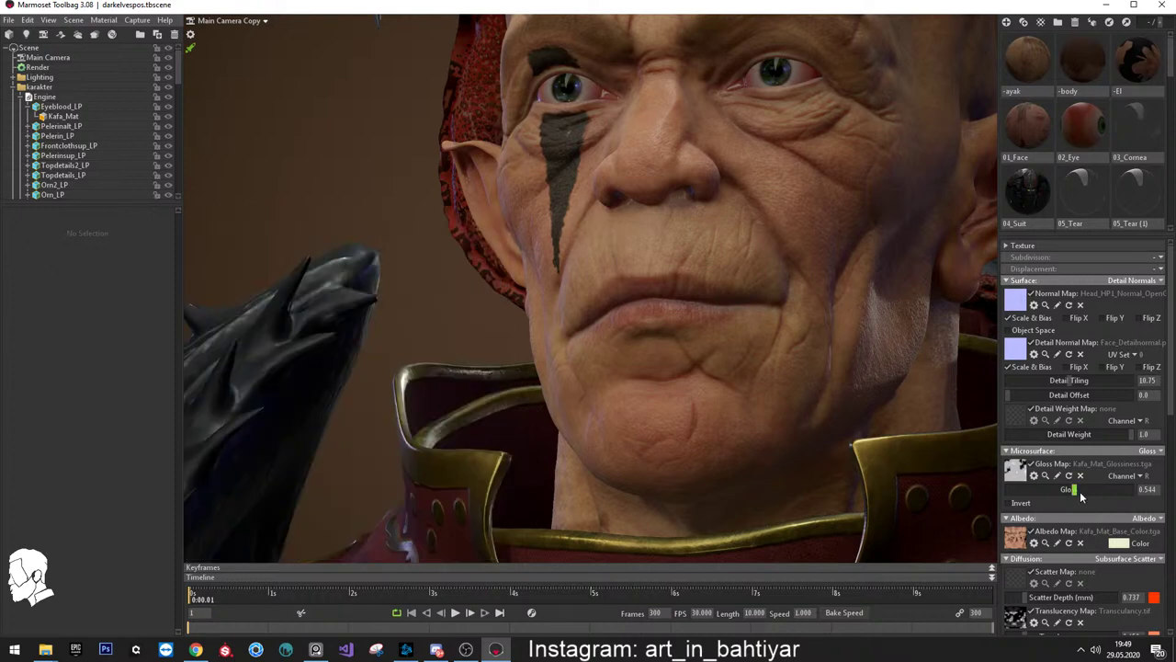
mouse_move(1093, 489)
left_mouse_down()
mouse_move(1168, 492)
mouse_move(1096, 488)
left_mouse_up()
left_click(1015, 538)
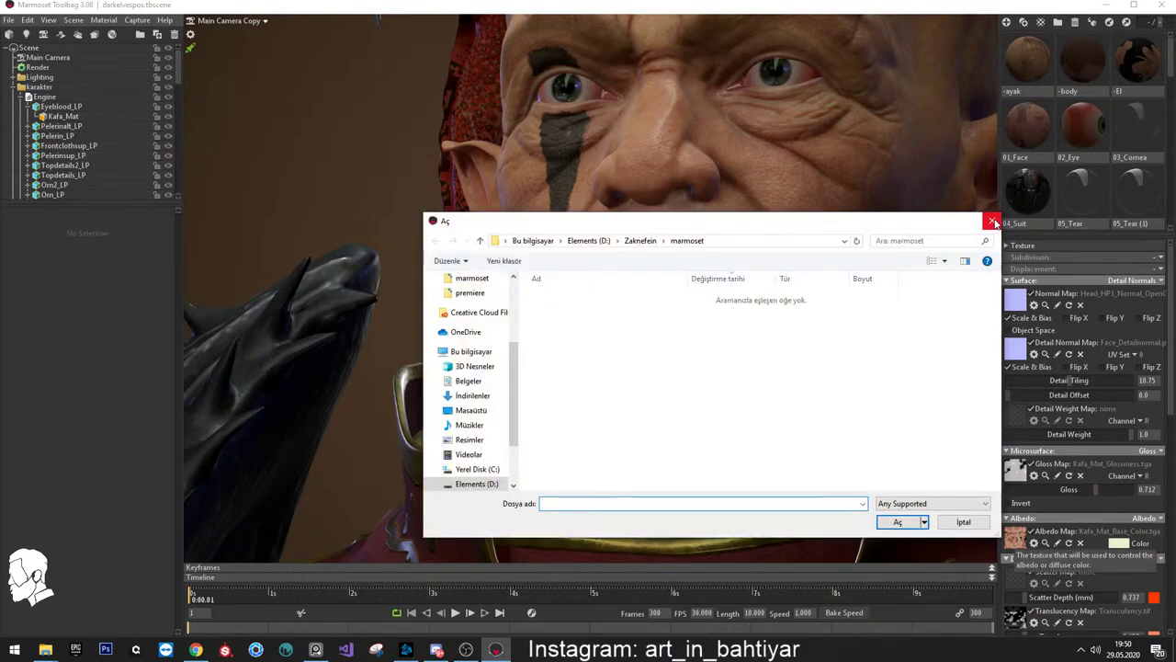
left_click(991, 221)
Preview and close the Kafa_Mat_Base_Color.tga albedo map, then scroll to the Diffusion section
left_click(1045, 543)
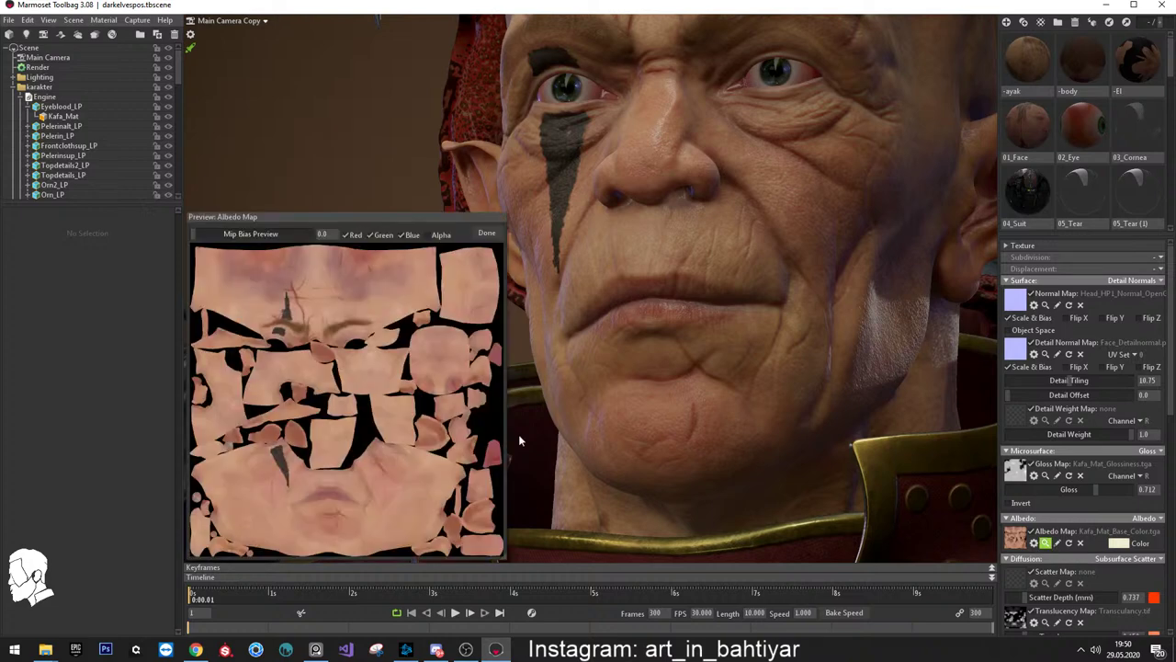
left_click(486, 235)
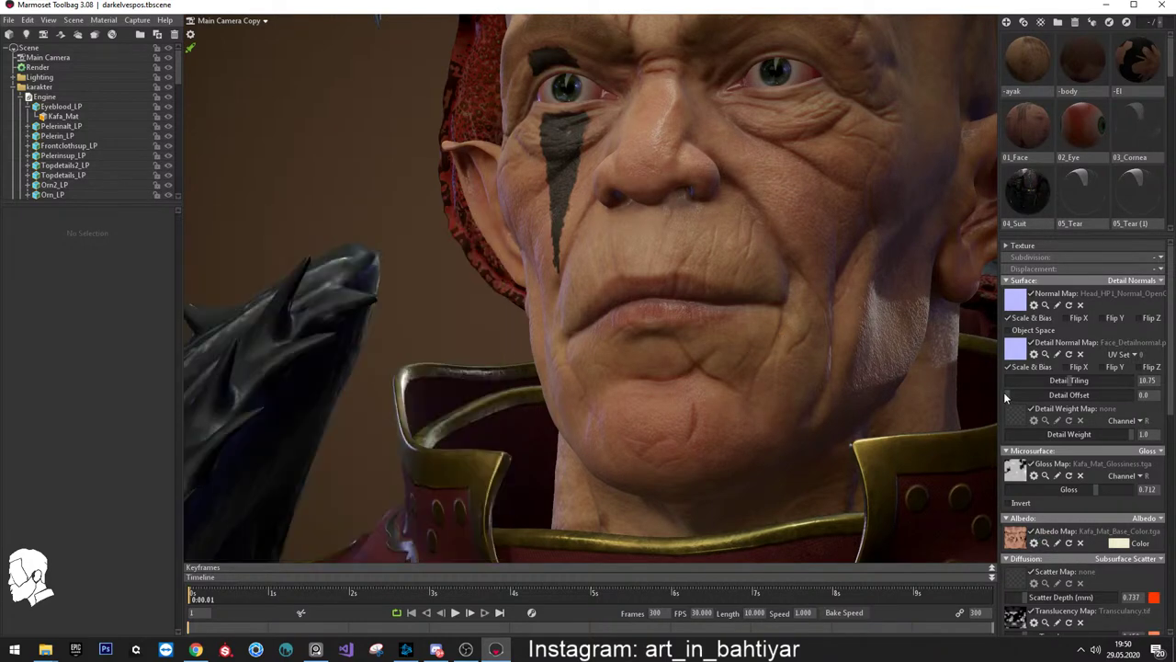
scroll(1084, 462, "down", 2)
scroll(1084, 463, "down", 1)
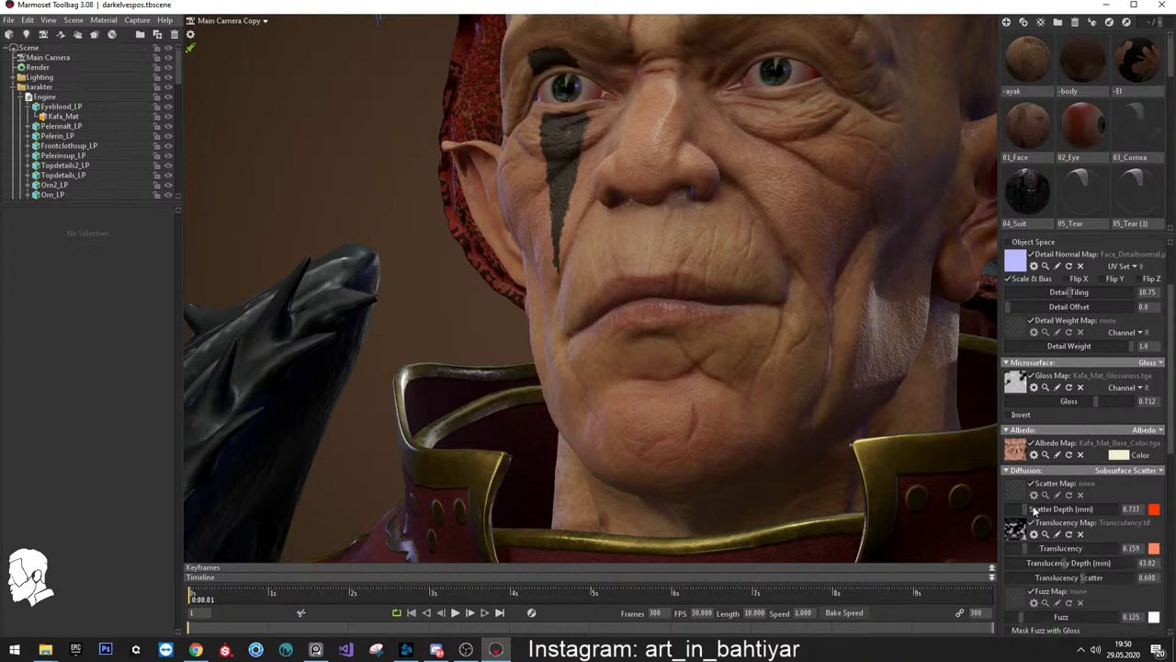
Keep Subsurface Scatter as the head material's diffusion type
left_click(1162, 472)
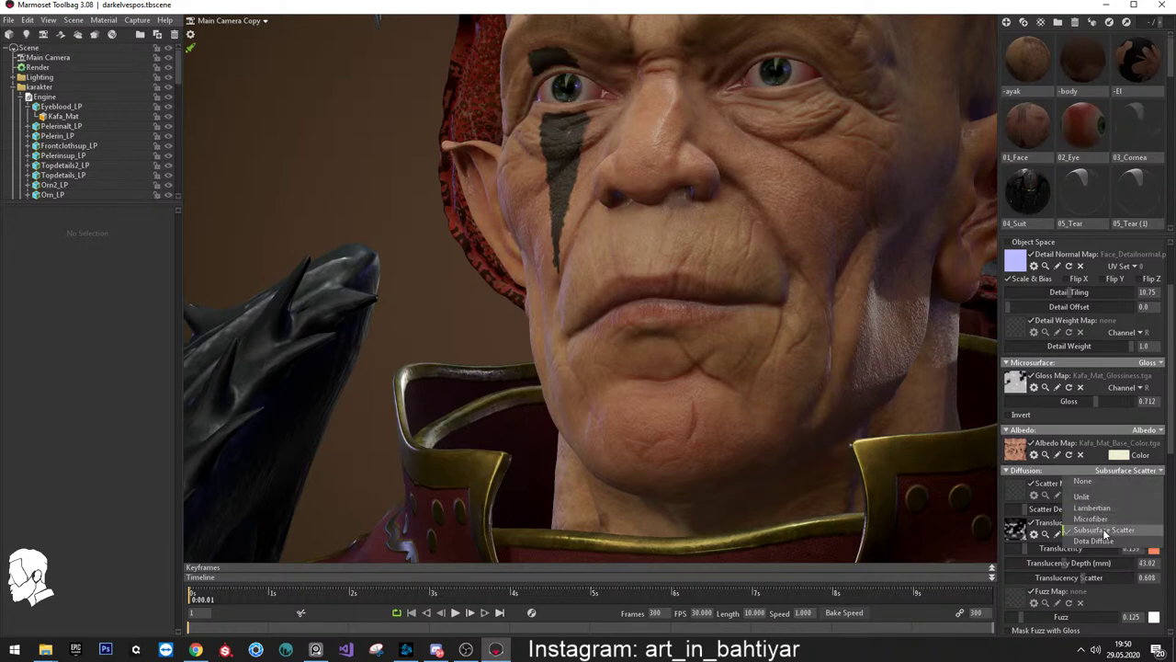
left_click(807, 326)
scroll(790, 328, "up", 3)
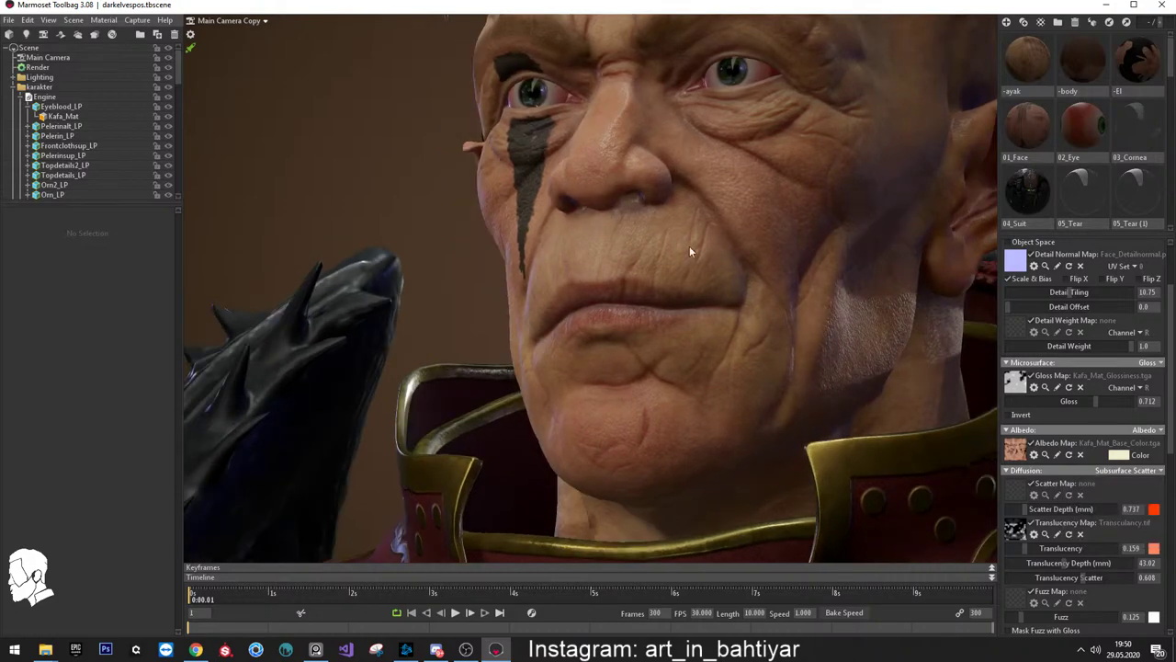
scroll(689, 245, "up", 3)
scroll(799, 263, "down", 3)
mouse_move(715, 283)
left_mouse_down()
mouse_move(687, 333)
mouse_move(686, 283)
left_mouse_up()
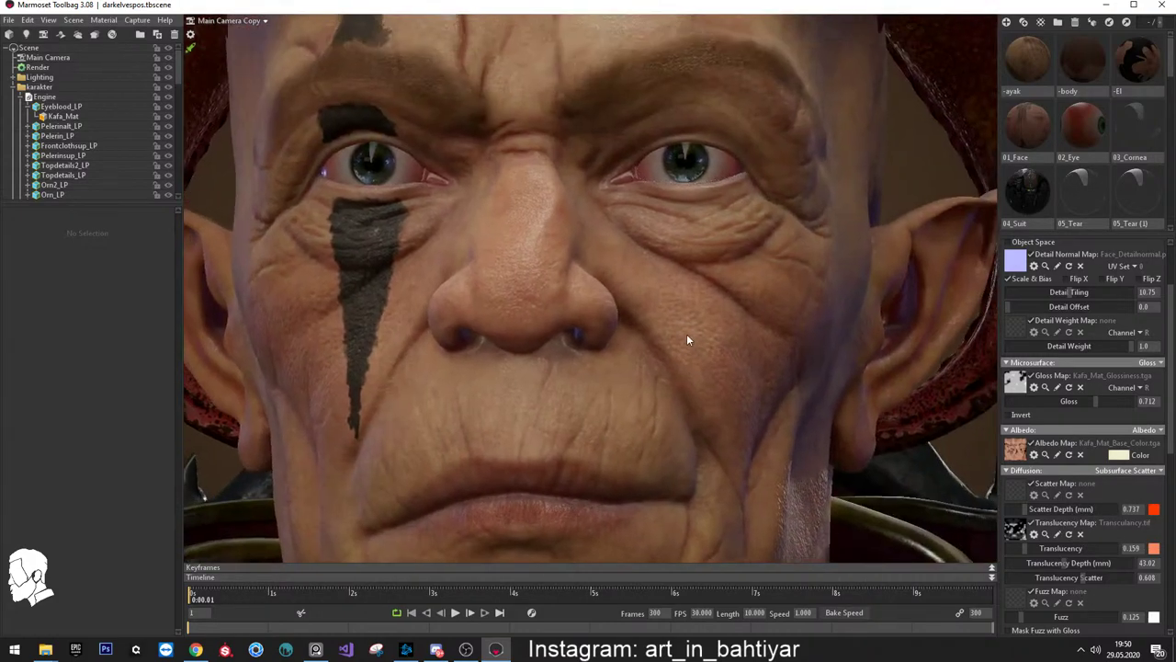
scroll(679, 317, "down", 3)
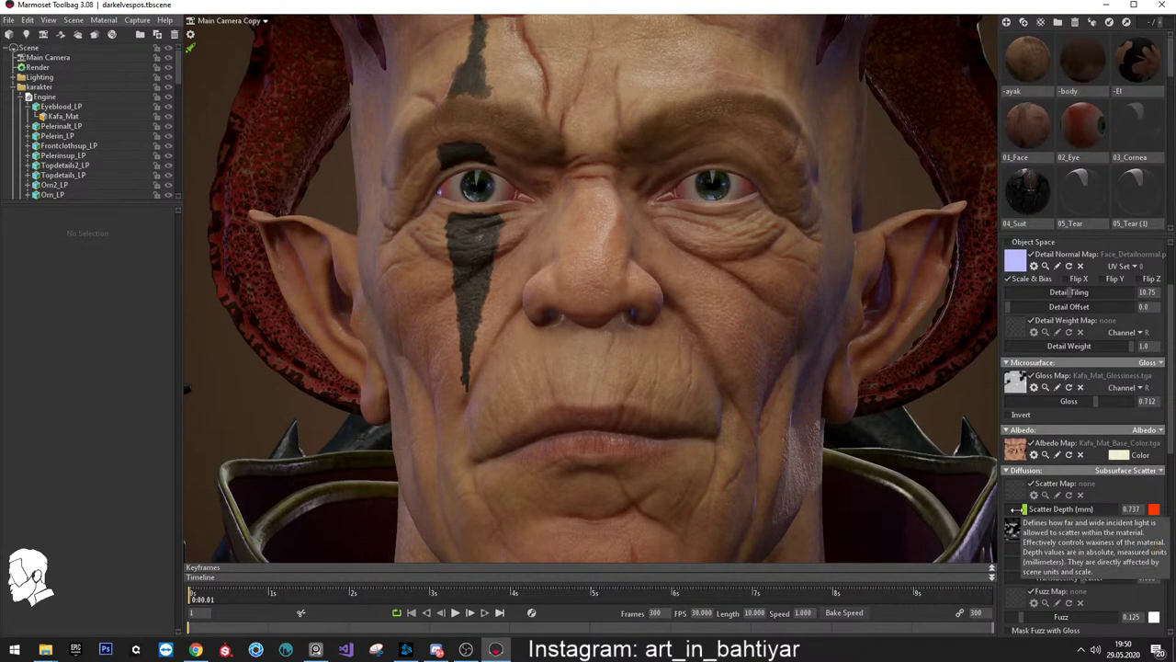
Drag Scatter Depth to 0.0 and orbit the face to check the skin
left_click_drag(1014, 509, 970, 497)
mouse_move(755, 326)
left_mouse_down()
mouse_move(728, 289)
mouse_move(798, 285)
left_mouse_up()
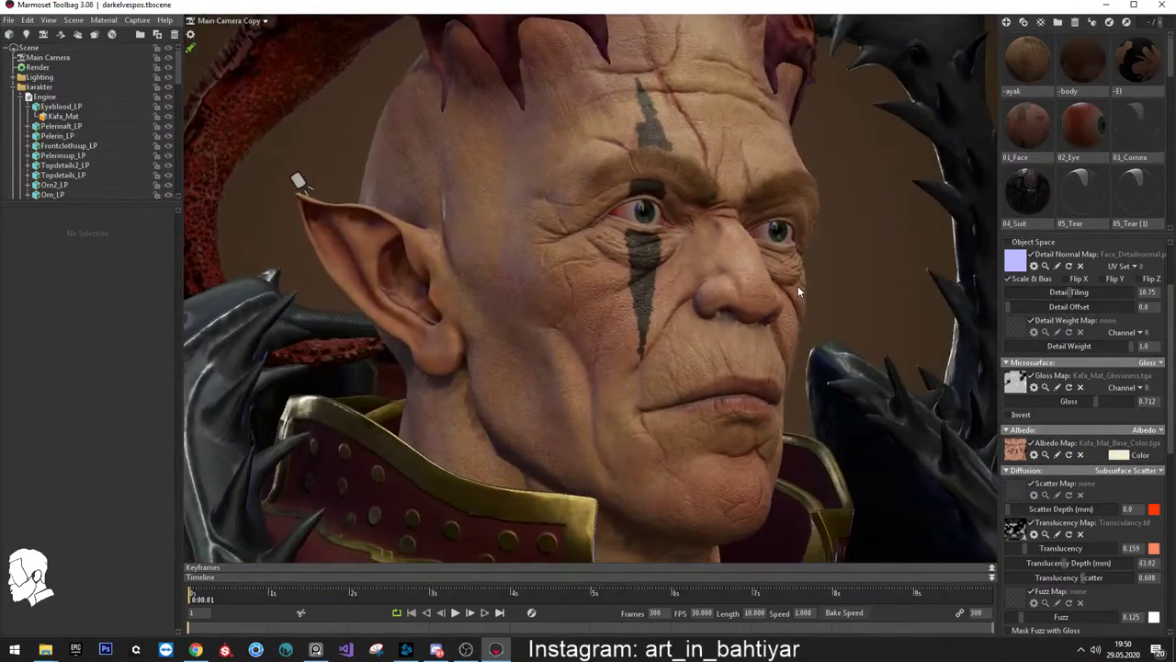
scroll(788, 373, "up", 5)
scroll(752, 363, "up", 3)
left_click_drag(752, 363, 724, 310)
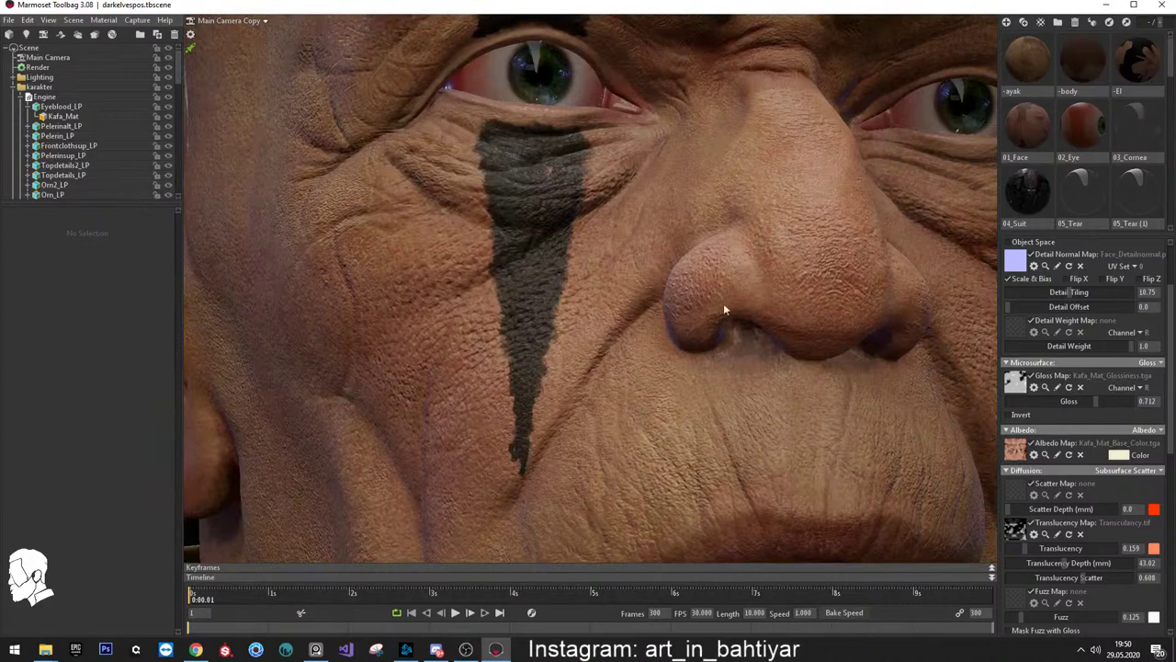
mouse_move(683, 245)
left_mouse_down()
mouse_move(717, 237)
mouse_move(696, 253)
left_mouse_up()
scroll(707, 268, "up", 4)
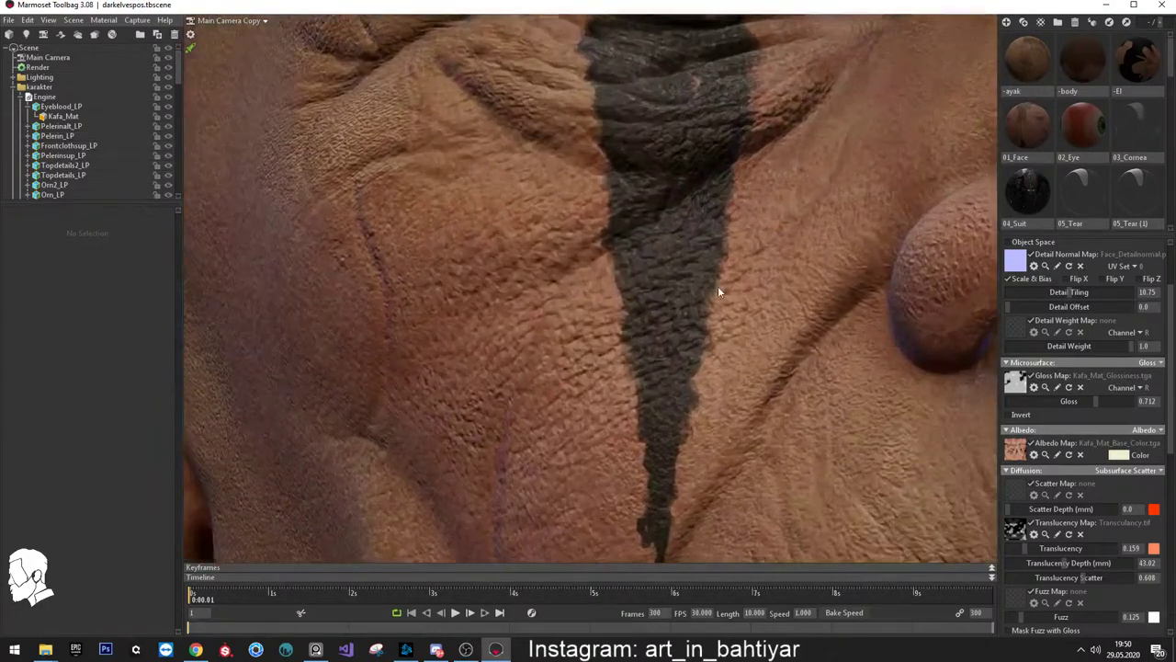
scroll(719, 287, "up", 2)
scroll(743, 337, "down", 4)
left_click_drag(766, 306, 771, 230)
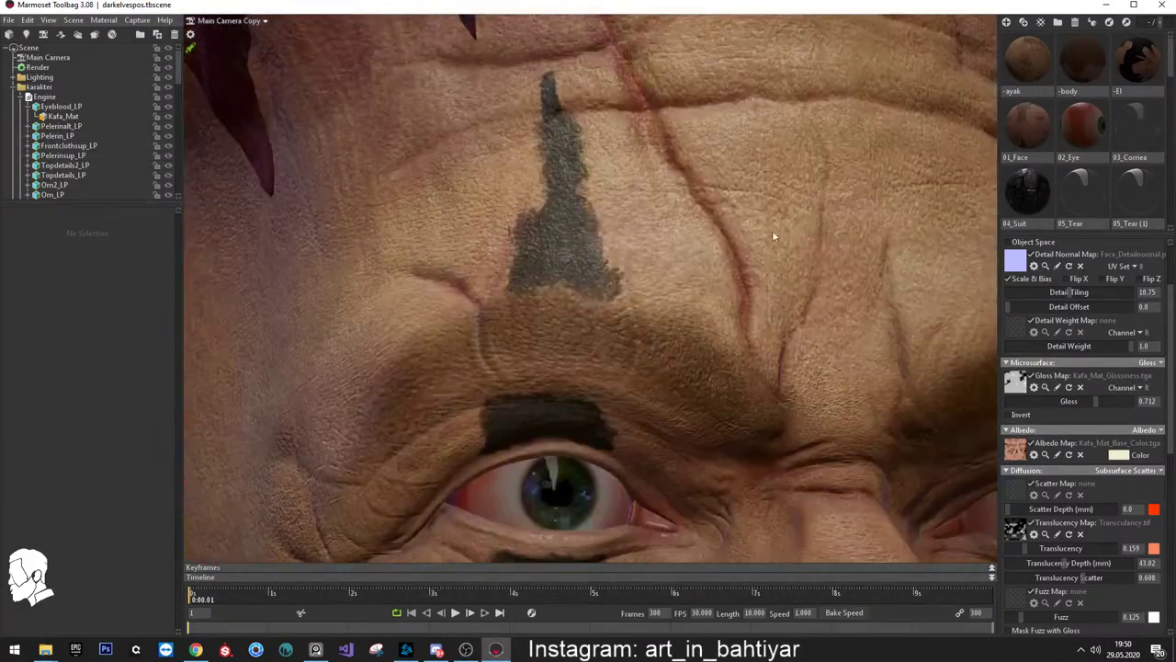
Orbit over the forehead and horns to a side profile, then preview the Translucency.tif map
scroll(715, 275, "up", 3)
mouse_move(715, 275)
left_mouse_down()
mouse_move(675, 275)
mouse_move(677, 189)
mouse_move(695, 241)
left_mouse_up()
scroll(646, 218, "down", 5)
scroll(652, 243, "up", 2)
scroll(678, 200, "down", 2)
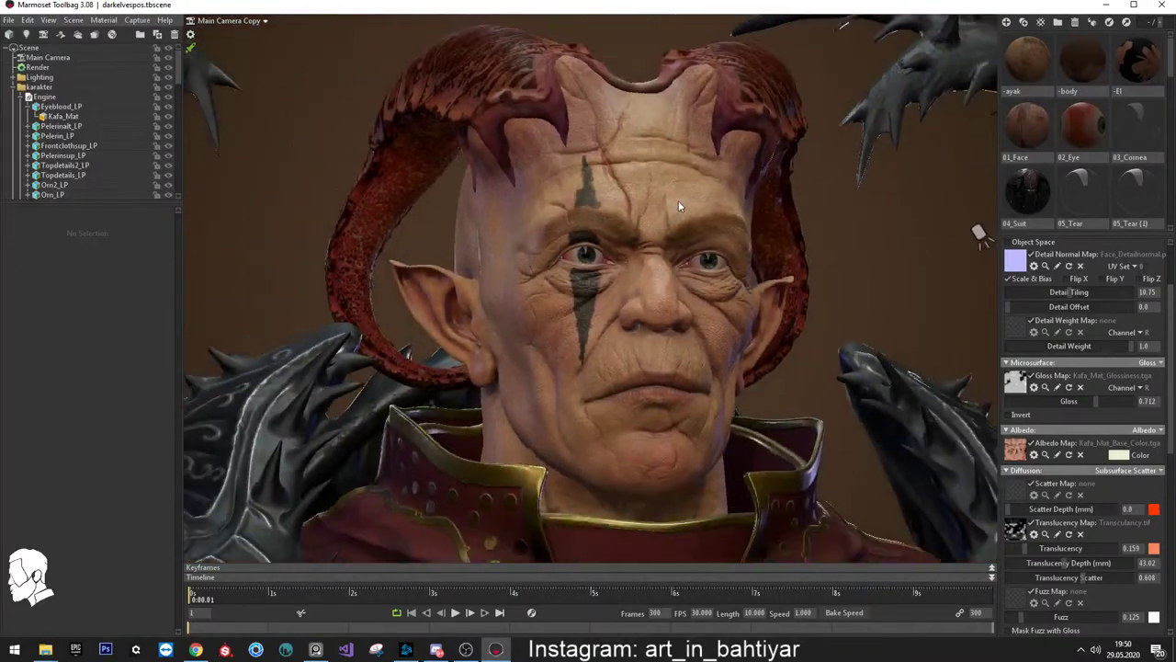
scroll(678, 201, "down", 1)
mouse_move(618, 199)
left_mouse_down()
mouse_move(578, 198)
mouse_move(701, 201)
mouse_move(703, 256)
left_mouse_up()
scroll(738, 341, "up", 5)
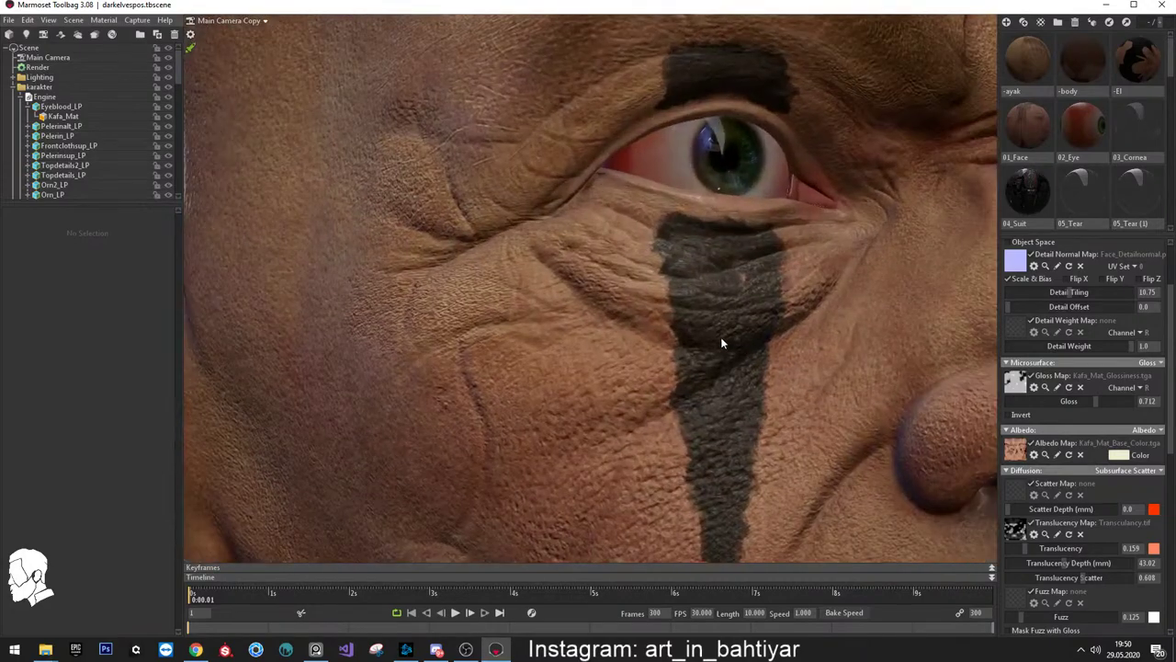
scroll(721, 336, "up", 2)
mouse_move(720, 336)
left_mouse_down()
mouse_move(767, 306)
mouse_move(786, 343)
left_mouse_up()
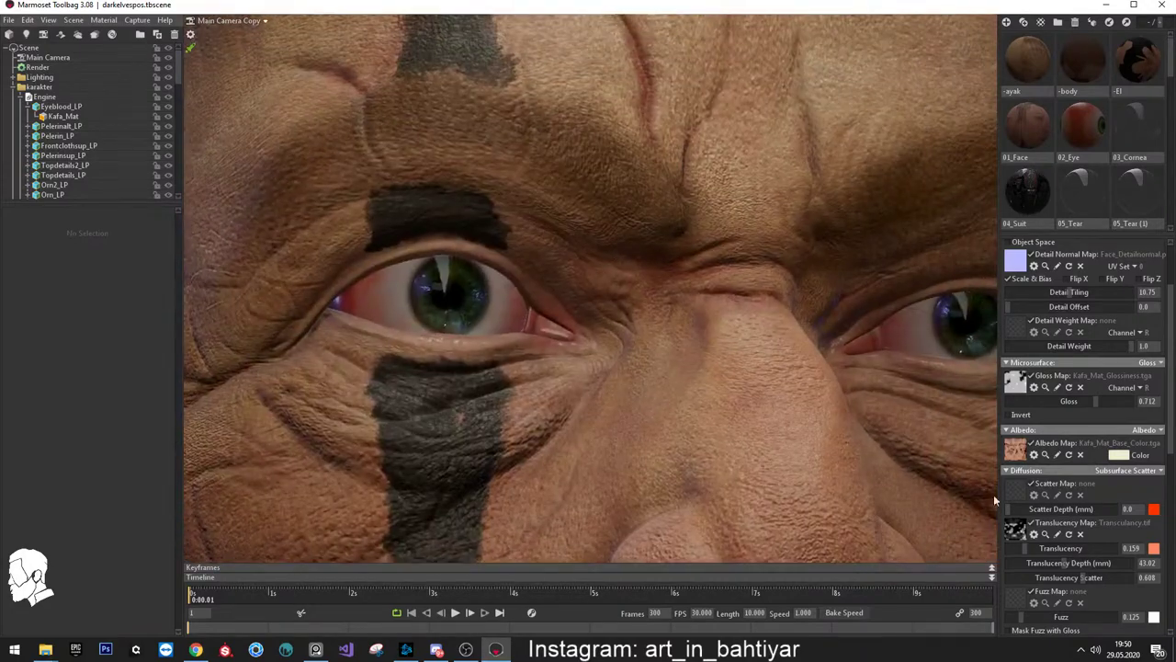
left_click(1045, 534)
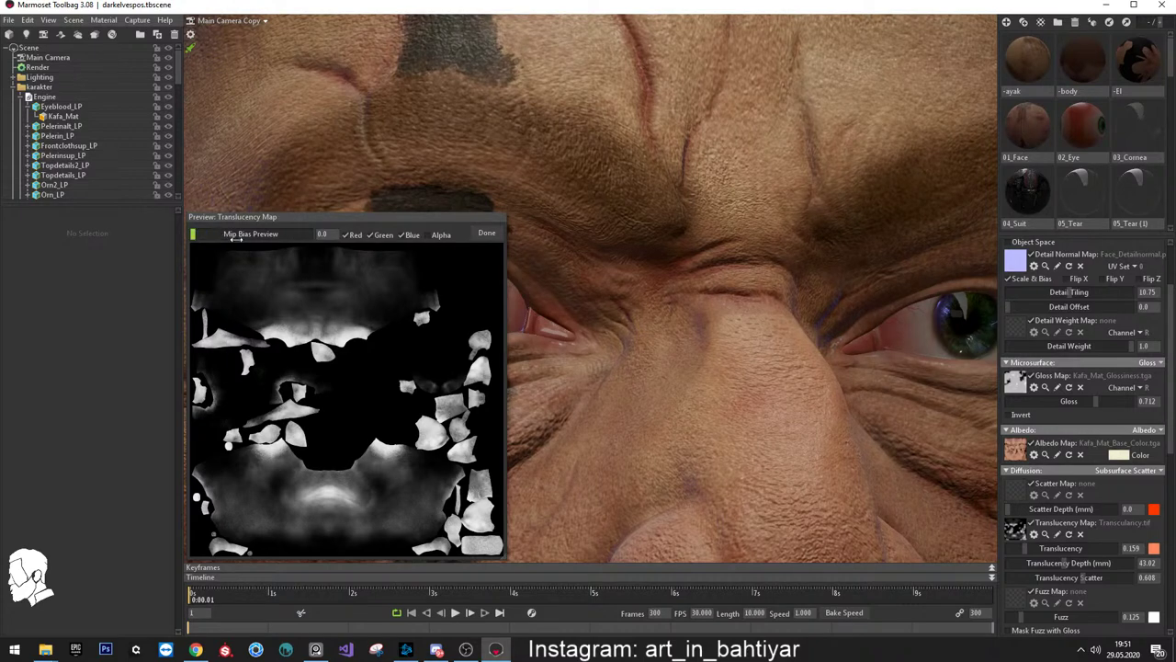
Test blurring the translucency preview, then close the preview
left_click_drag(237, 237, 105, 235)
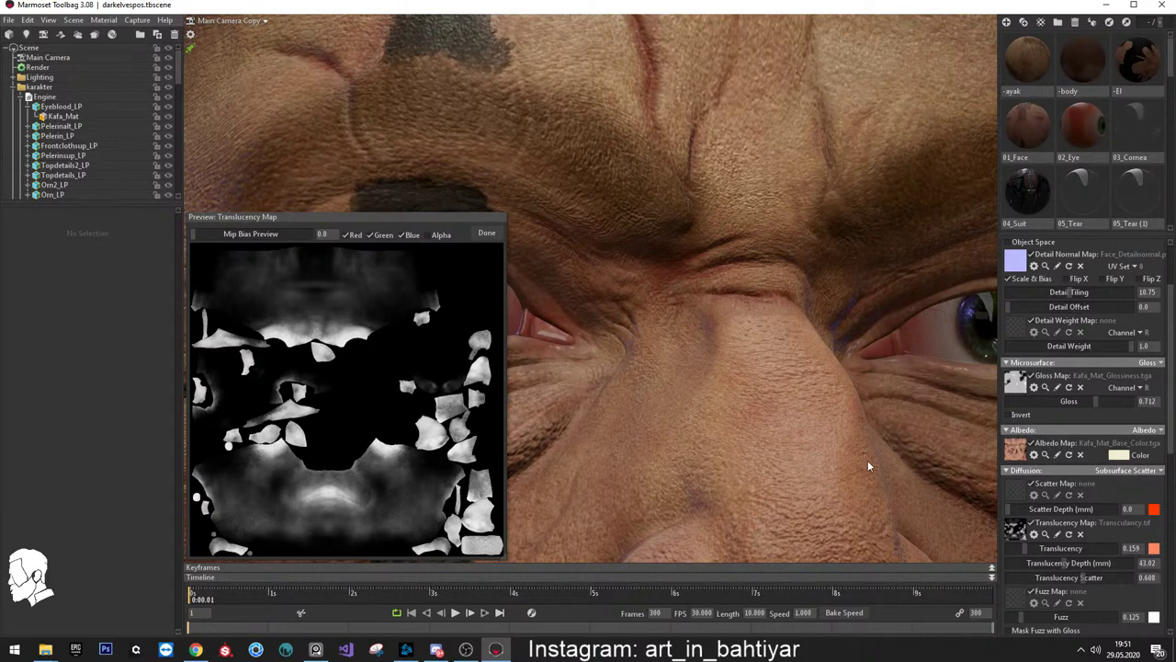
scroll(727, 293, "down", 3)
scroll(643, 338, "down", 3)
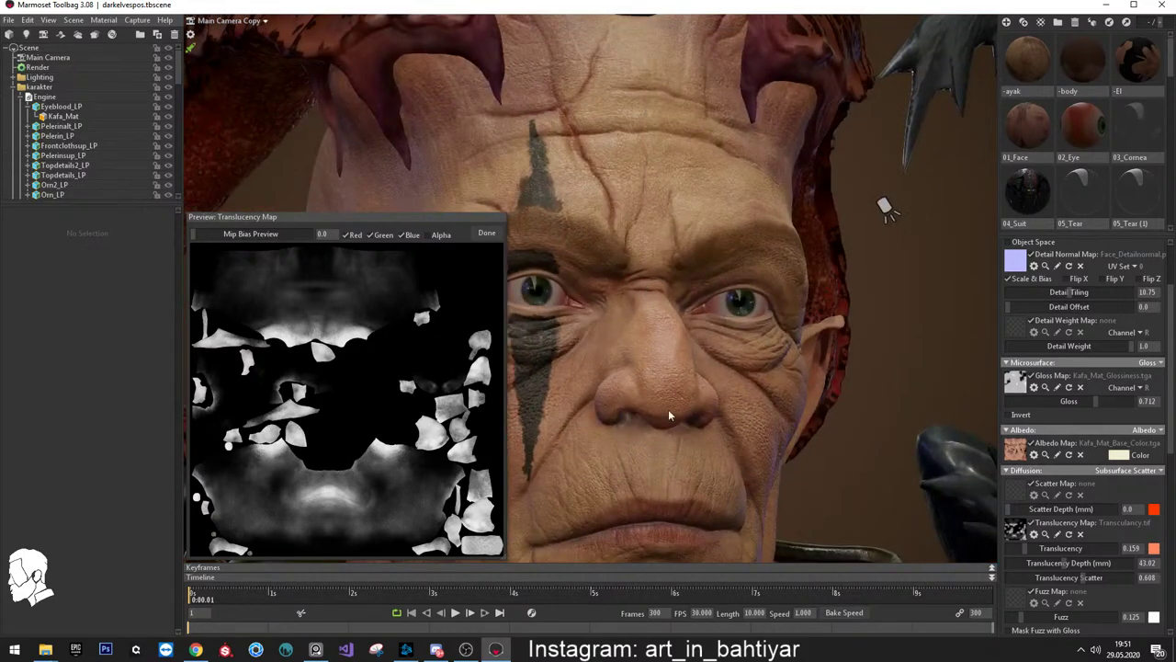
mouse_move(634, 324)
left_mouse_down()
mouse_move(767, 330)
mouse_move(640, 331)
mouse_move(696, 279)
mouse_move(602, 286)
left_mouse_up()
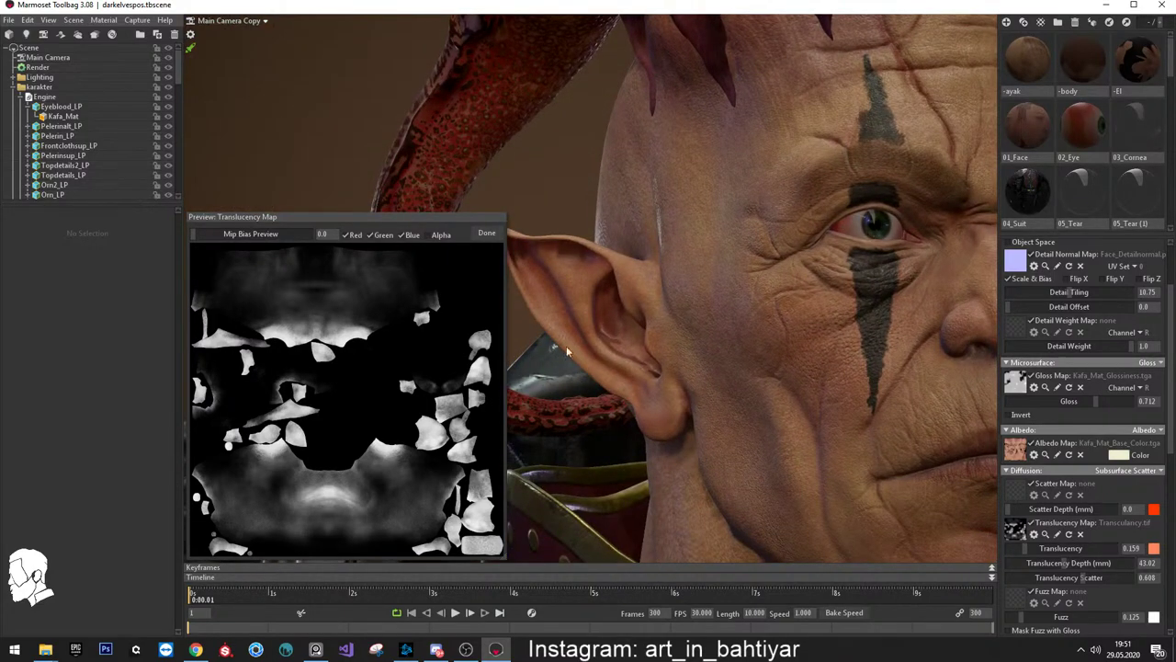
left_click(486, 233)
Raise the skin's scatter depth from 0.0 to 0.553
left_click_drag(659, 279, 839, 429)
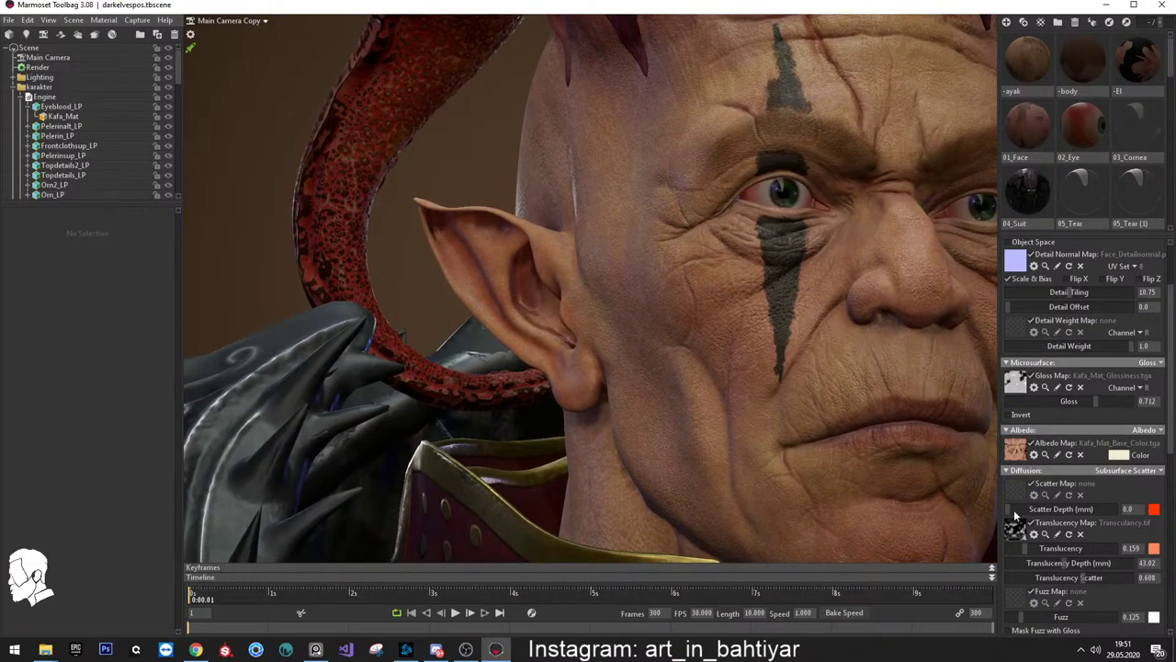
mouse_move(1009, 509)
left_mouse_down()
mouse_move(1072, 517)
mouse_move(1021, 518)
left_mouse_up()
left_click_drag(664, 281, 567, 230)
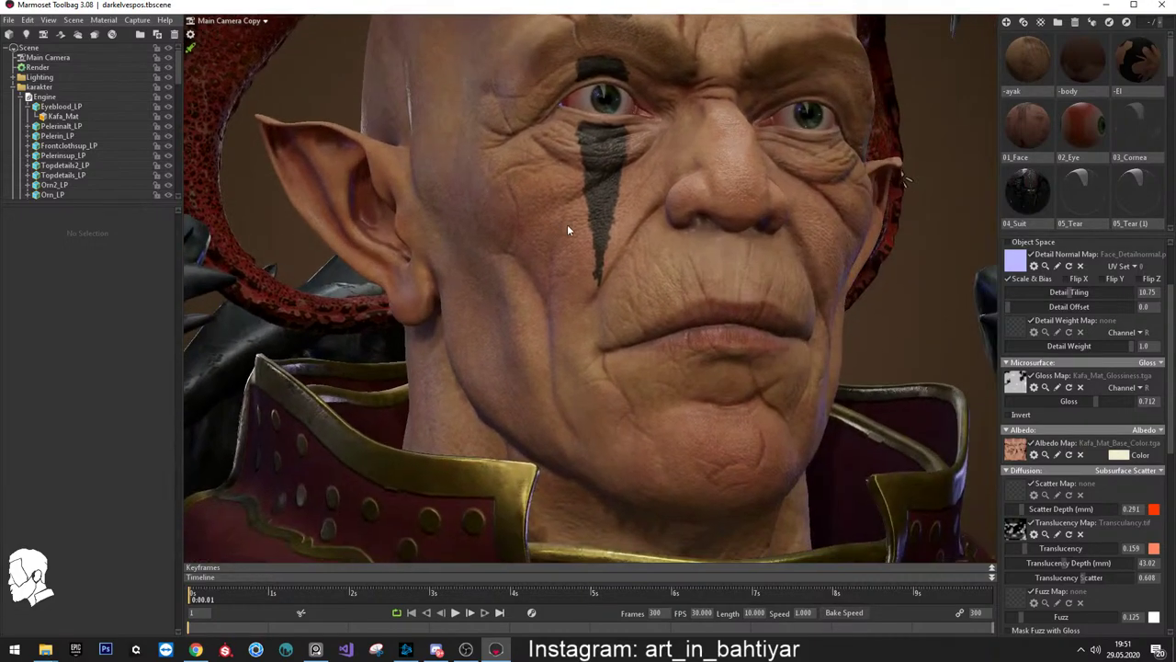
scroll(644, 258, "up", 3)
scroll(717, 294, "up", 2)
scroll(731, 280, "up", 1)
scroll(755, 266, "up", 2)
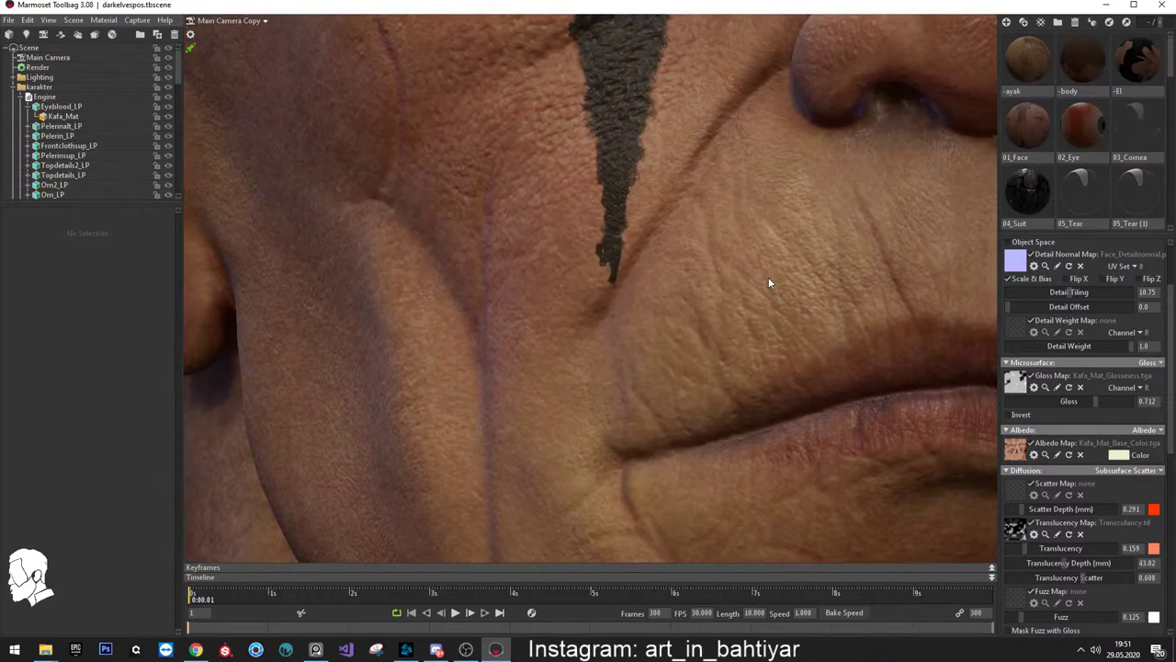
scroll(768, 283, "down", 2)
scroll(704, 252, "up", 2)
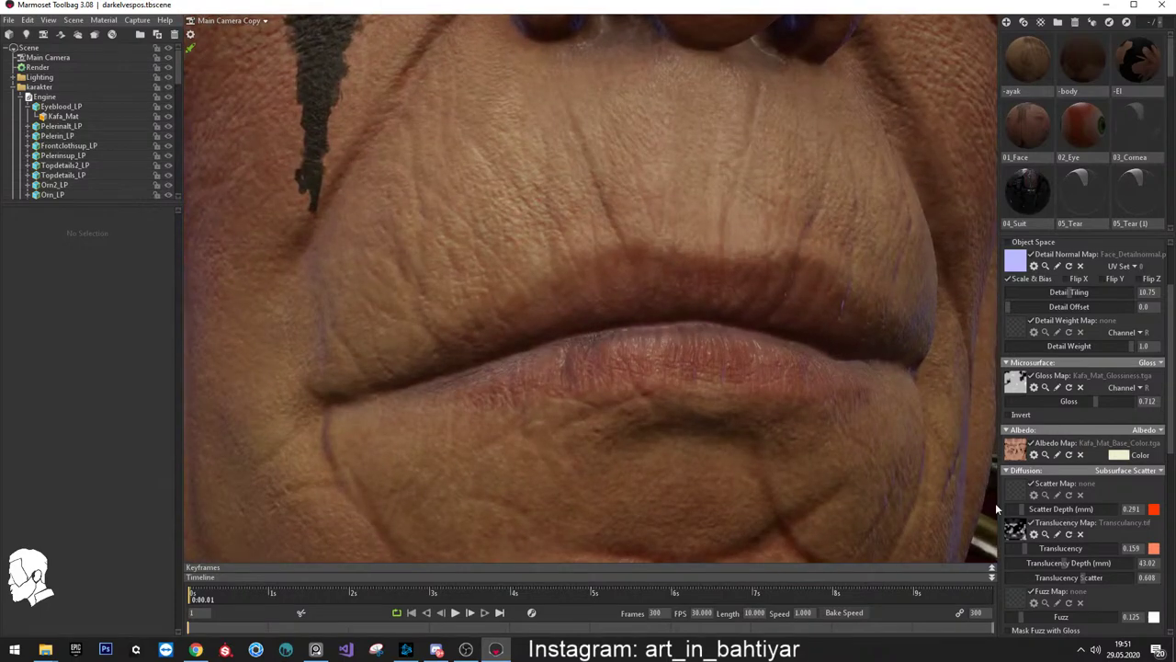
left_click_drag(1022, 509, 1020, 511)
Set the skin's translucency to 0.147
left_click_drag(1029, 551, 1129, 540)
mouse_move(1061, 555)
left_mouse_down()
mouse_move(999, 550)
mouse_move(1021, 548)
left_mouse_up()
scroll(699, 274, "down", 5)
scroll(660, 231, "down", 5)
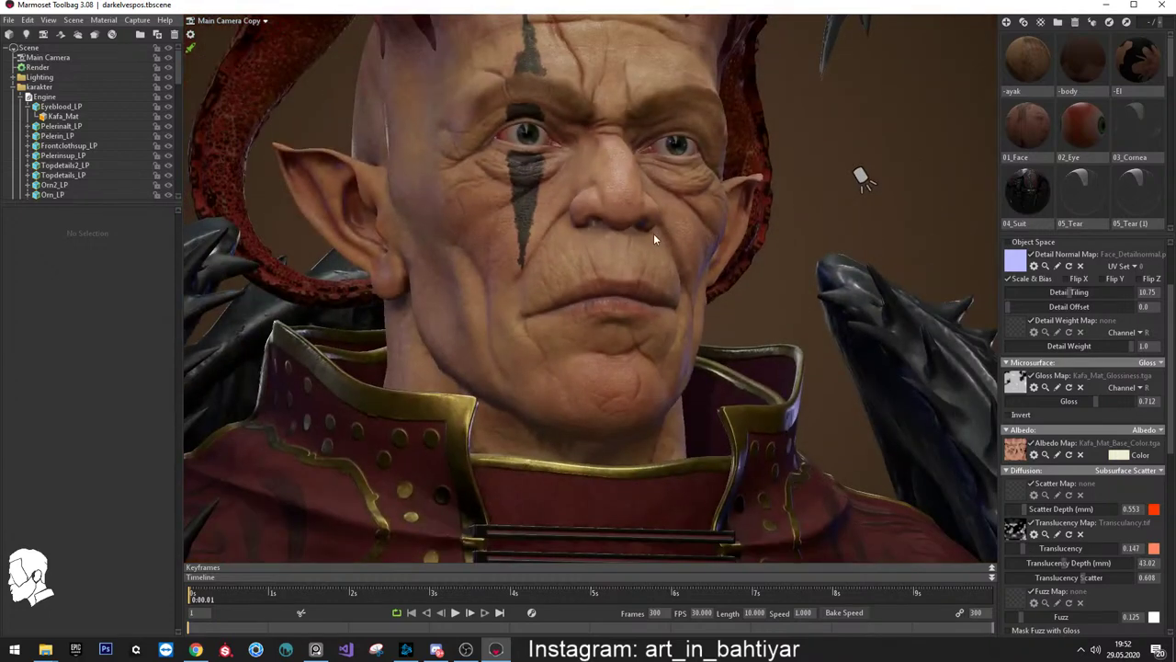
scroll(1085, 490, "down", 2)
scroll(1085, 490, "down", 2)
scroll(1085, 490, "down", 1)
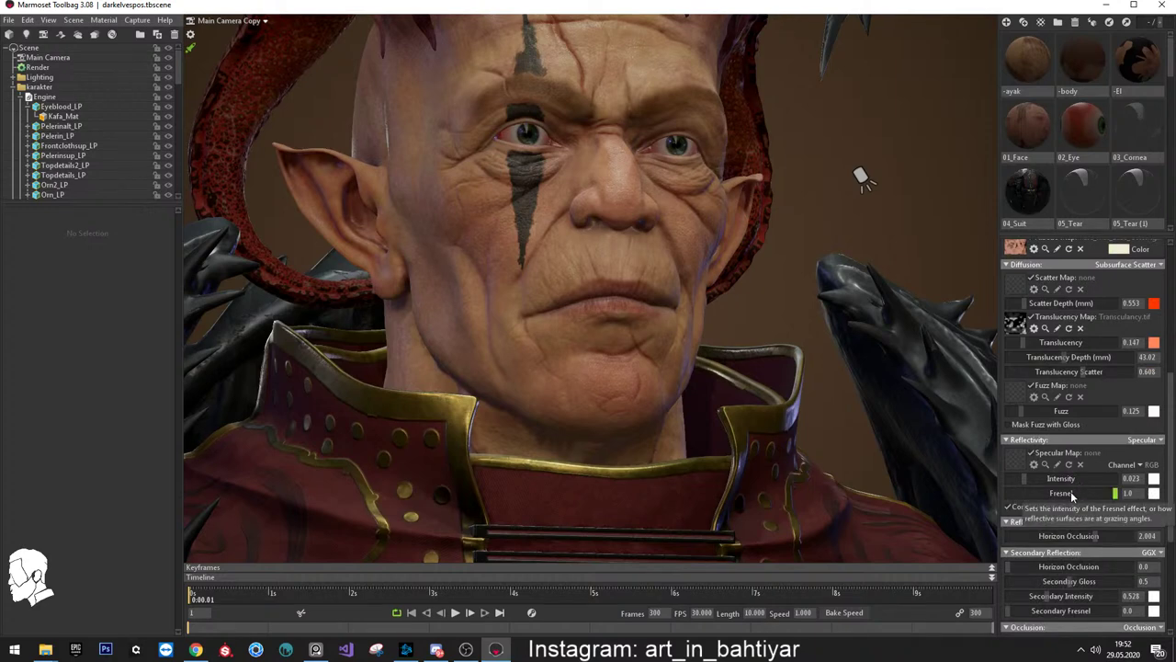
scroll(1071, 490, "down", 4)
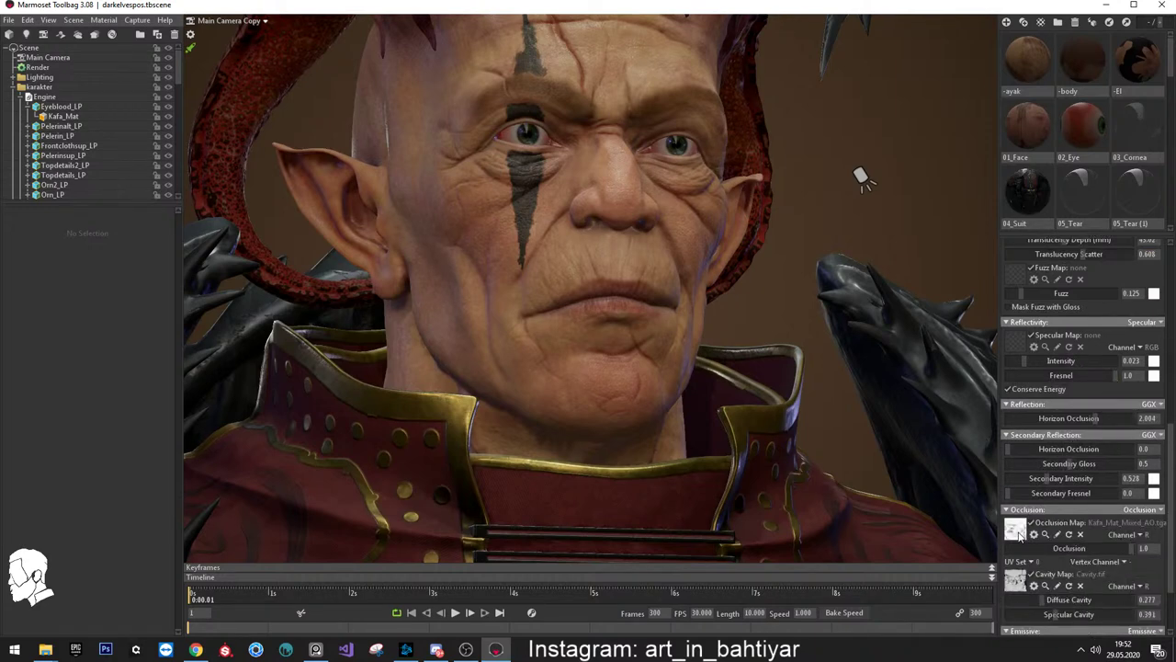
scroll(545, 194, "up", 5)
left_click_drag(545, 194, 569, 233)
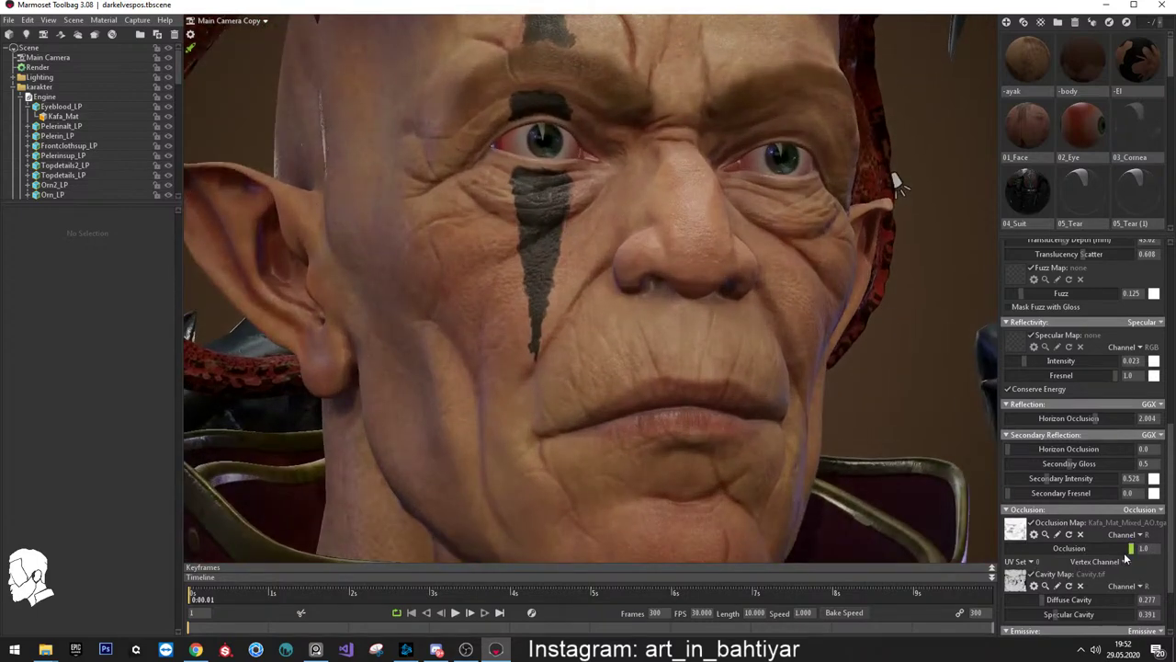
left_click_drag(1112, 548, 937, 536)
mouse_move(1135, 566)
left_mouse_down()
mouse_move(1171, 560)
mouse_move(953, 534)
left_mouse_up()
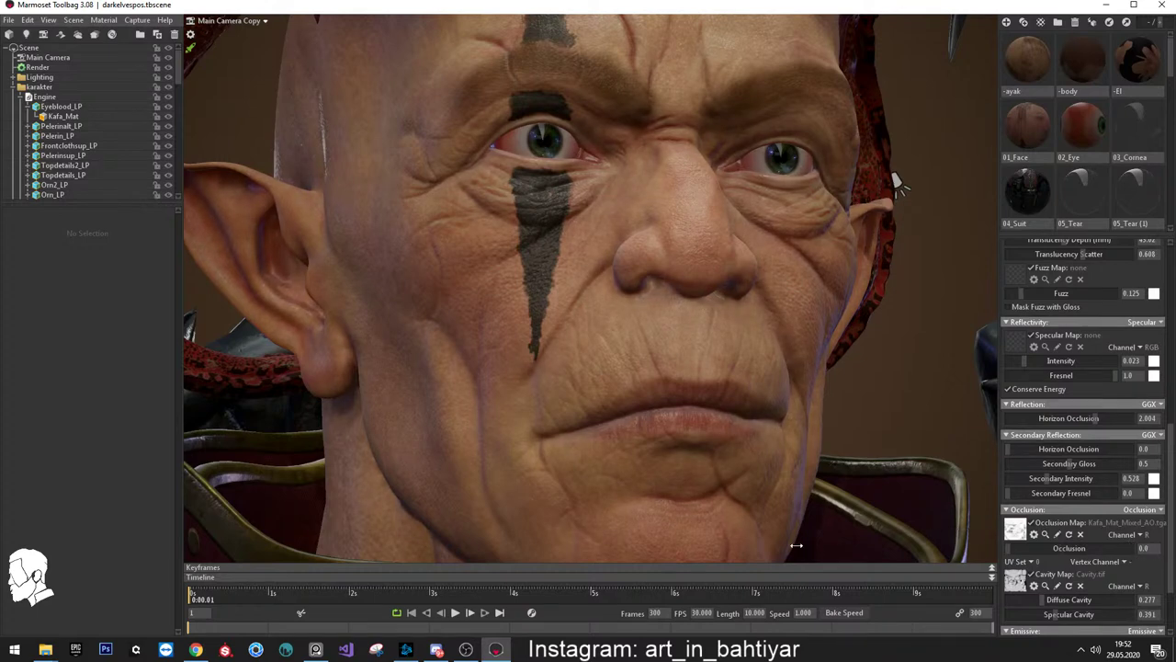
left_click_drag(1139, 547, 1171, 582)
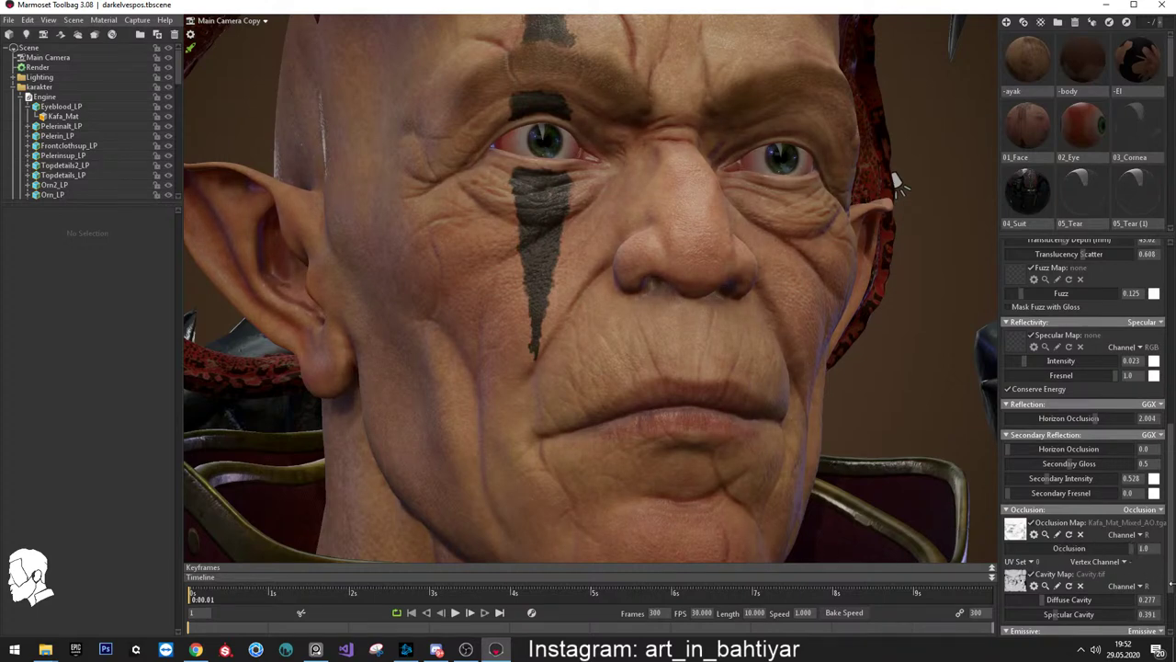
left_click_drag(1097, 549, 1029, 547)
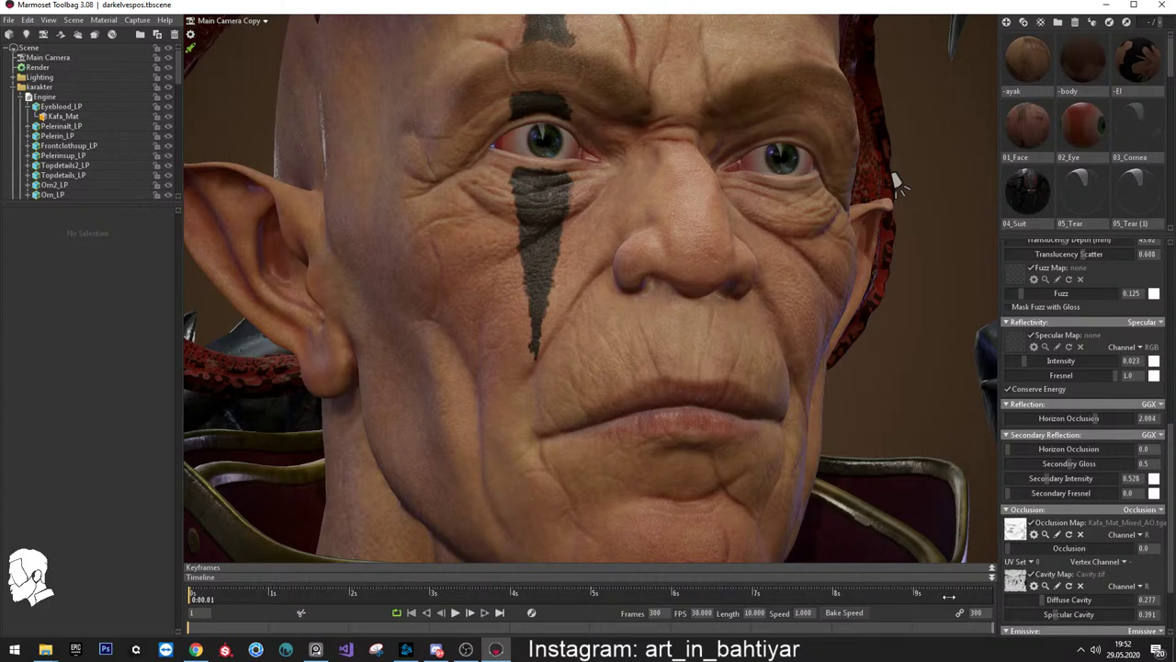
left_click_drag(949, 597, 1170, 584)
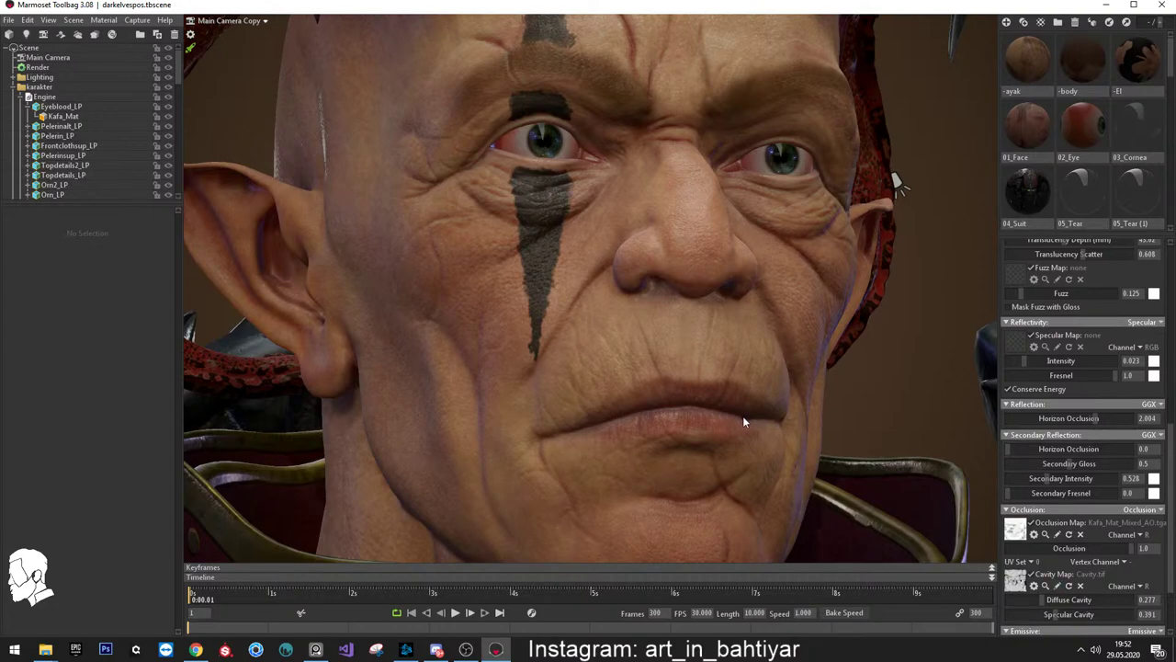
left_click_drag(681, 270, 609, 192)
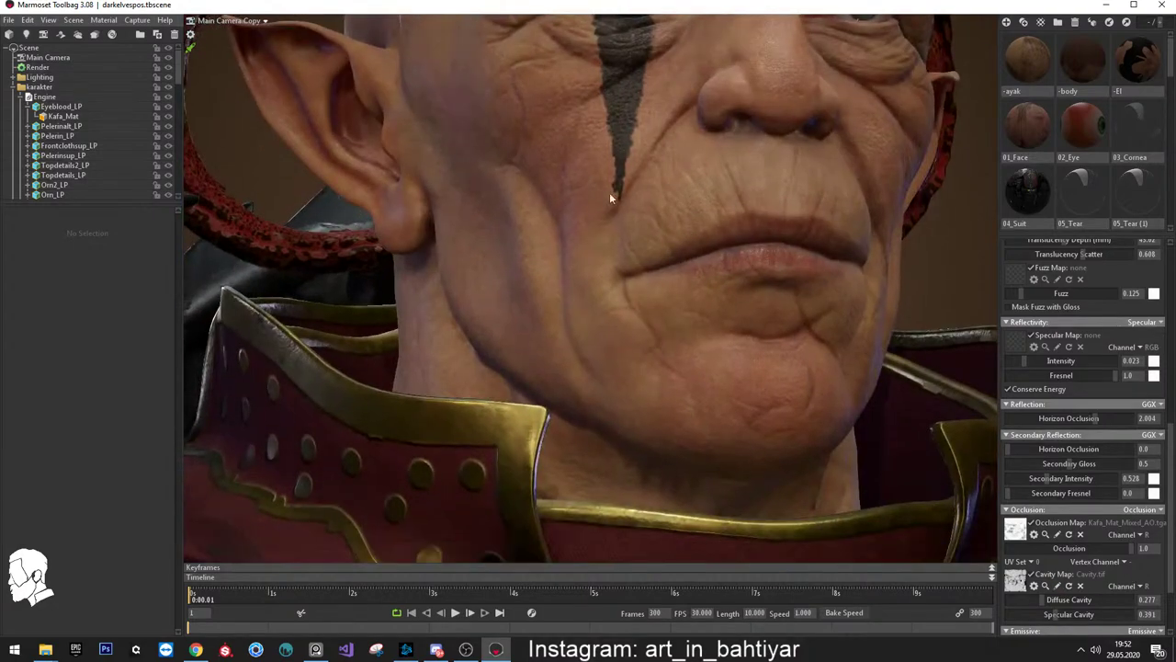
scroll(606, 207, "up", 5)
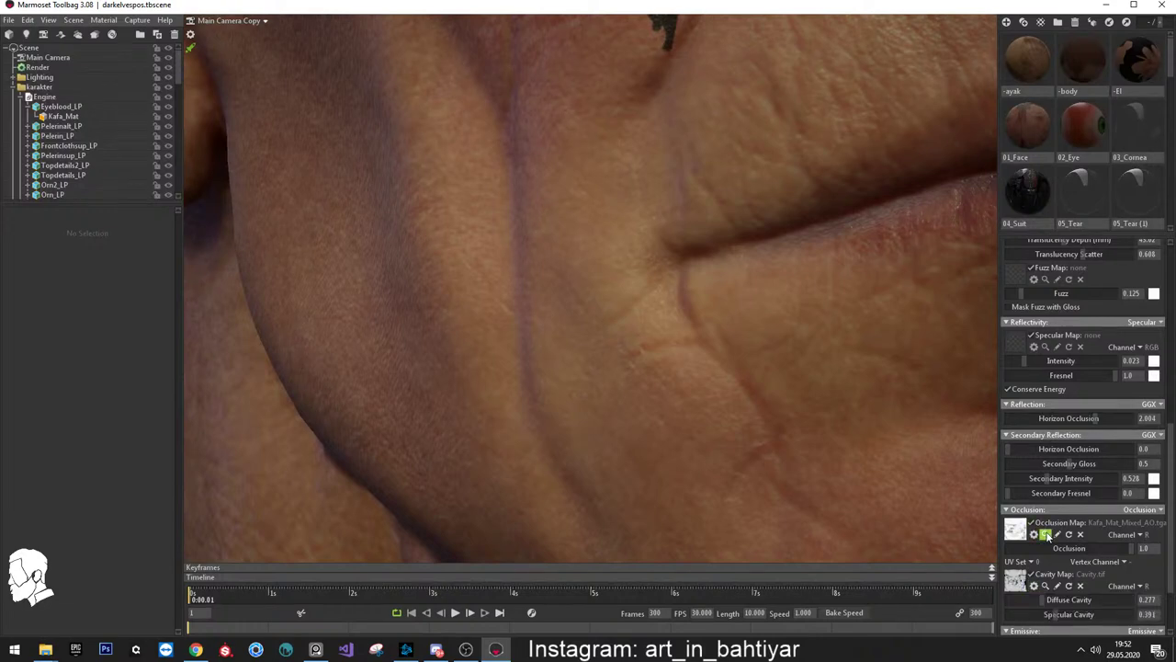
left_click(1045, 535)
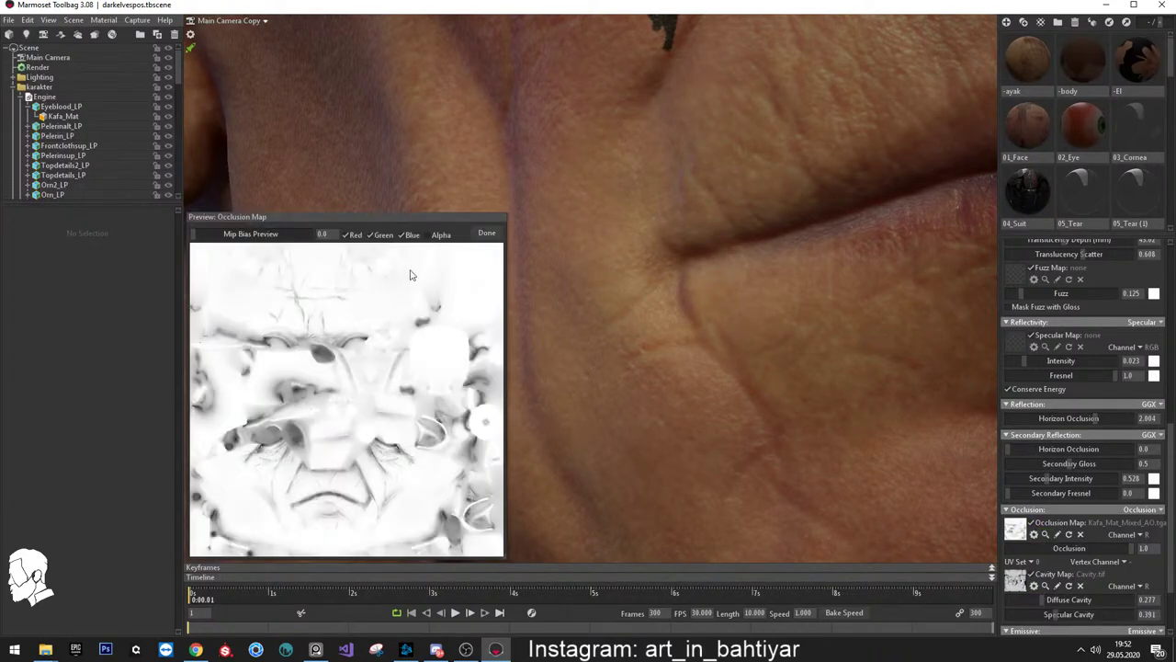
left_click(487, 233)
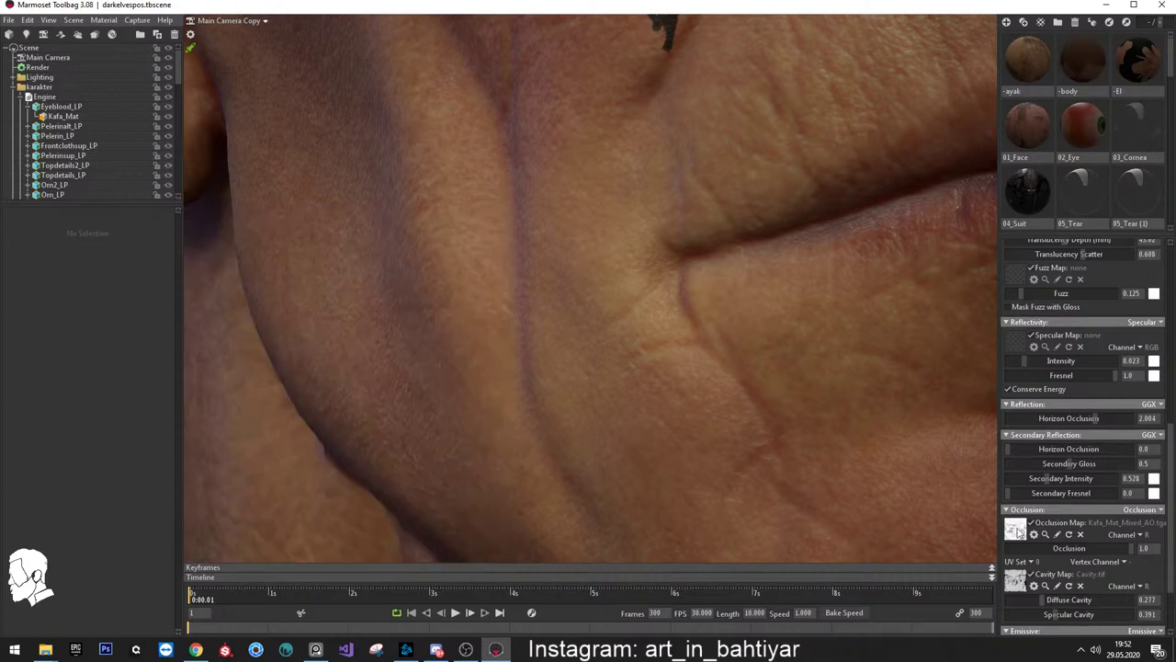
left_click(1045, 585)
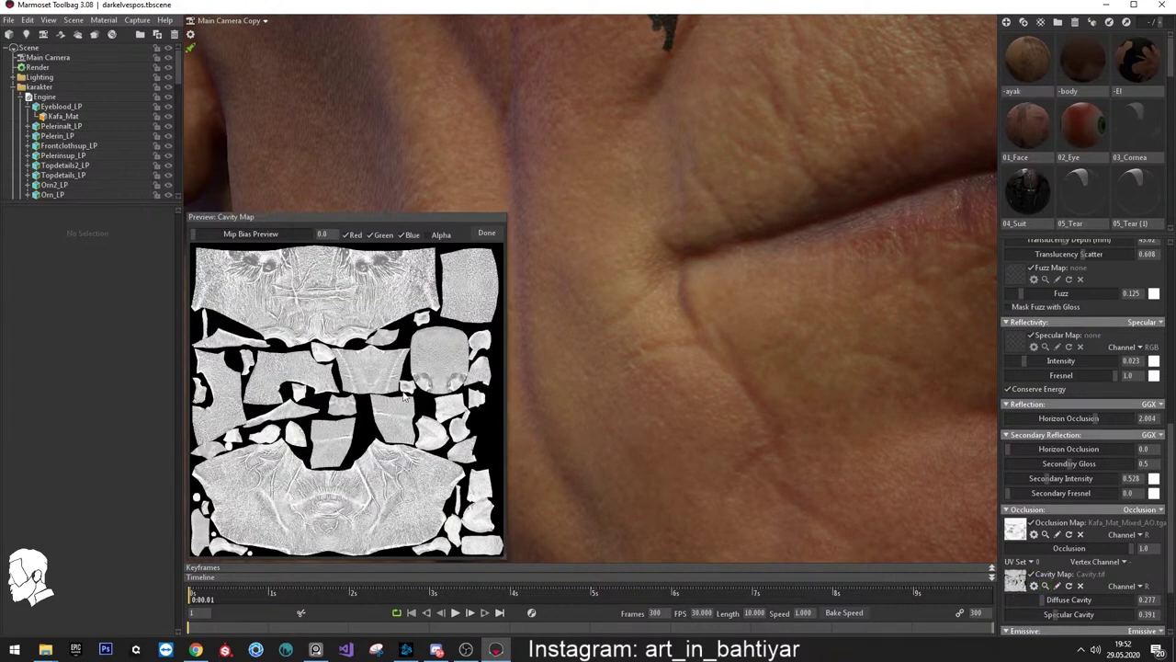
scroll(331, 294, "up", 2)
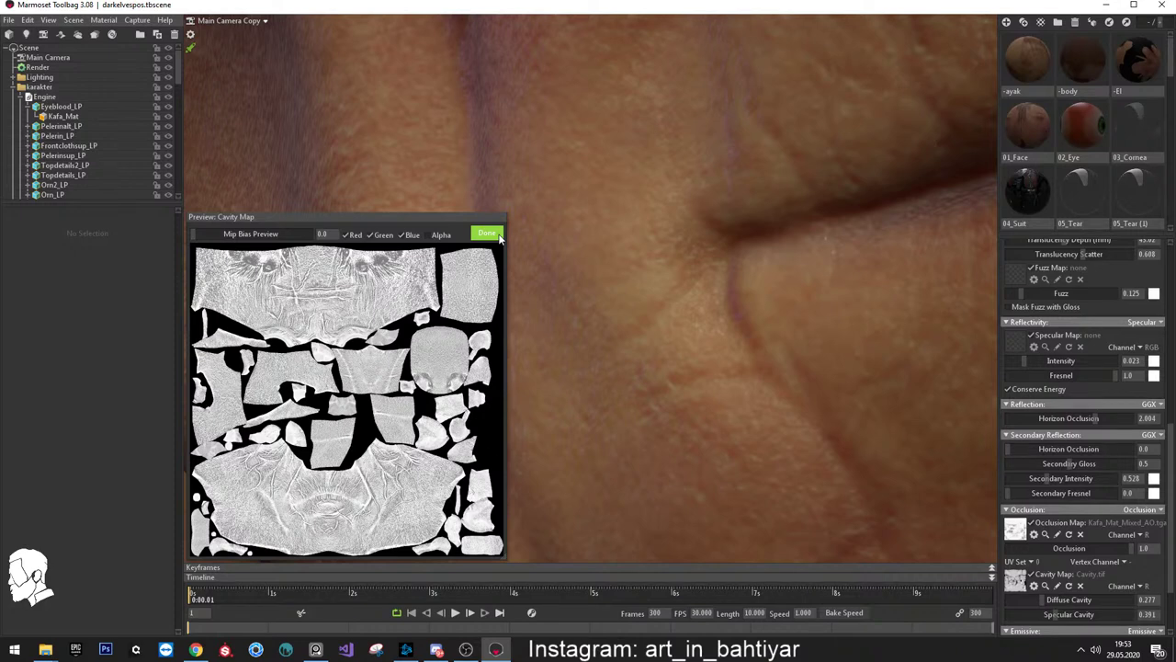
left_click(488, 234)
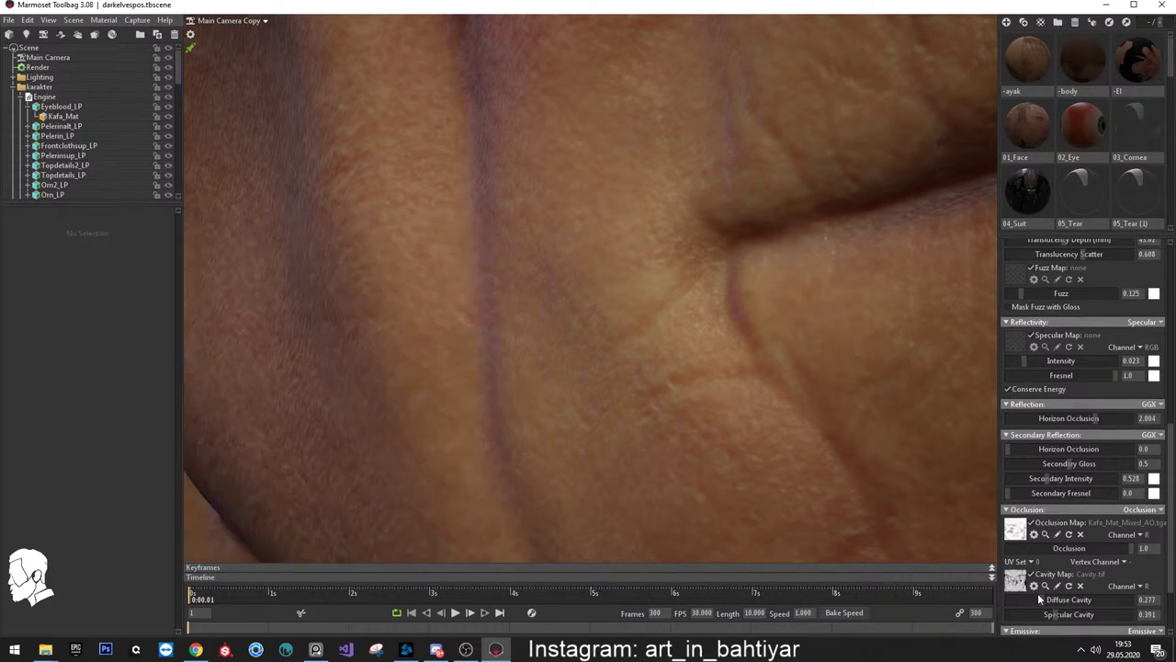
Raise the skin's Diffuse Cavity strength
left_click_drag(1041, 599, 1085, 599)
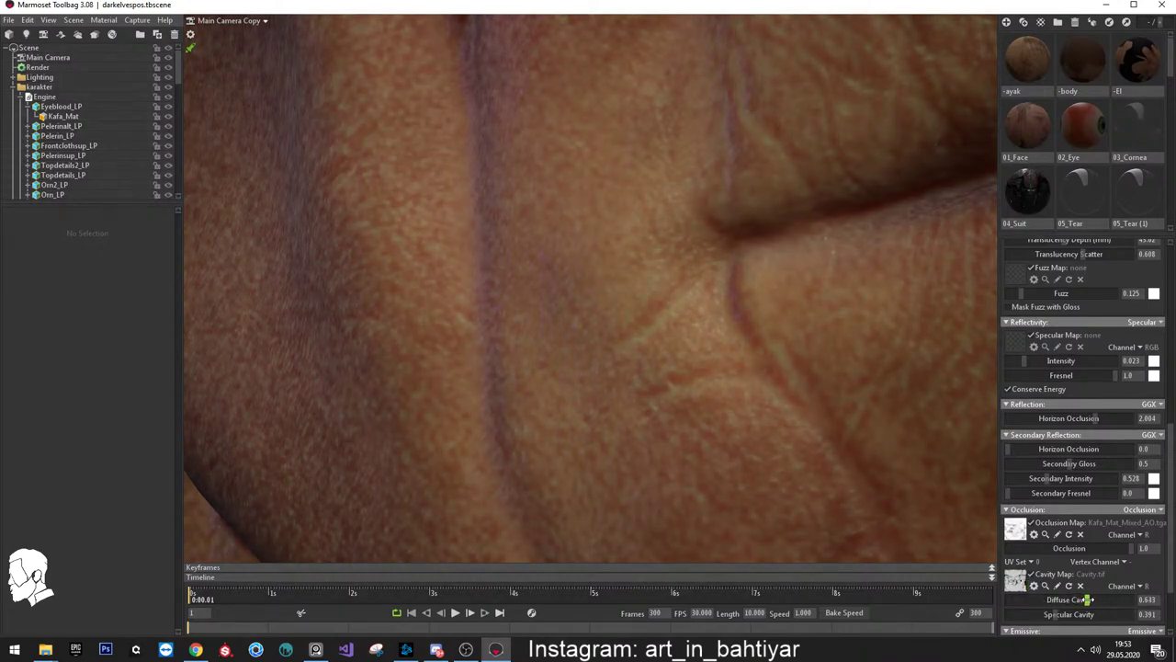
scroll(685, 366, "down", 5)
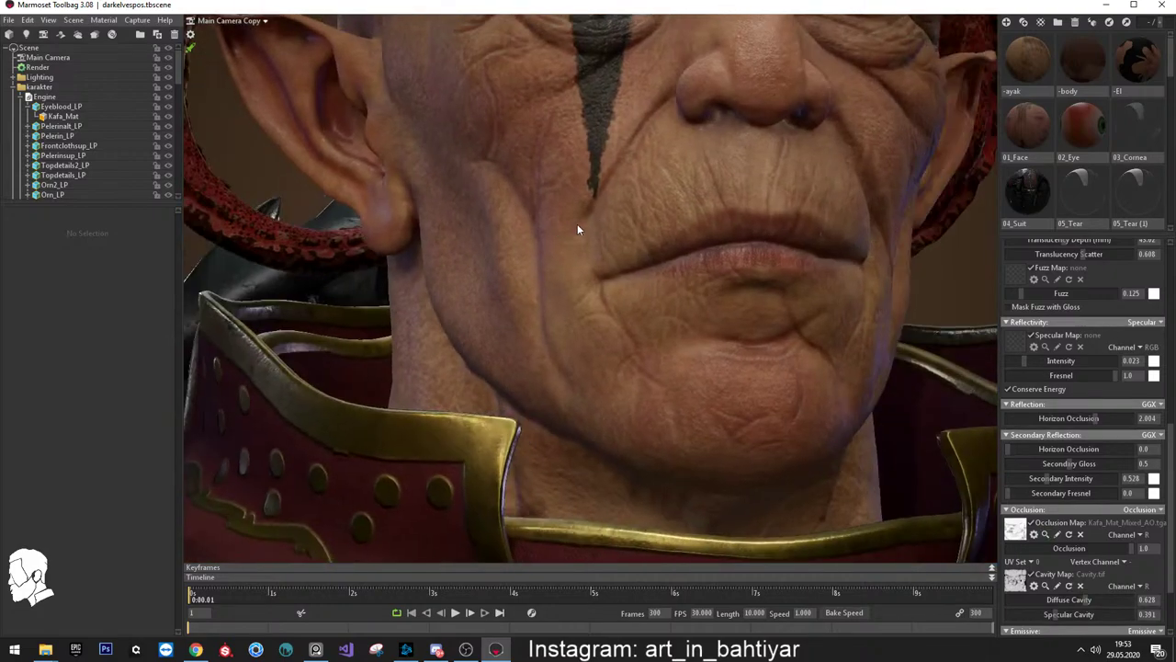
scroll(631, 275, "down", 1)
scroll(652, 280, "up", 3)
scroll(672, 322, "up", 3)
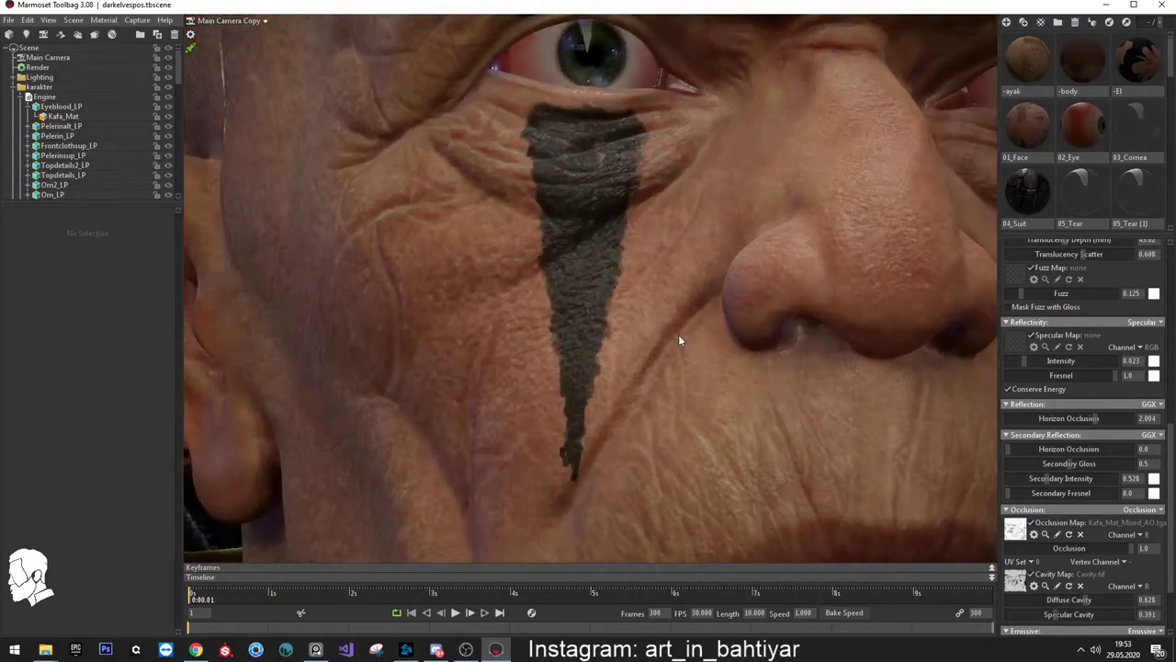
scroll(678, 337, "up", 2)
Set Specular Cavity to 0.301 while checking a close-up of the lips
mouse_move(1065, 615)
left_mouse_down()
mouse_move(1034, 593)
mouse_move(1047, 599)
left_mouse_up()
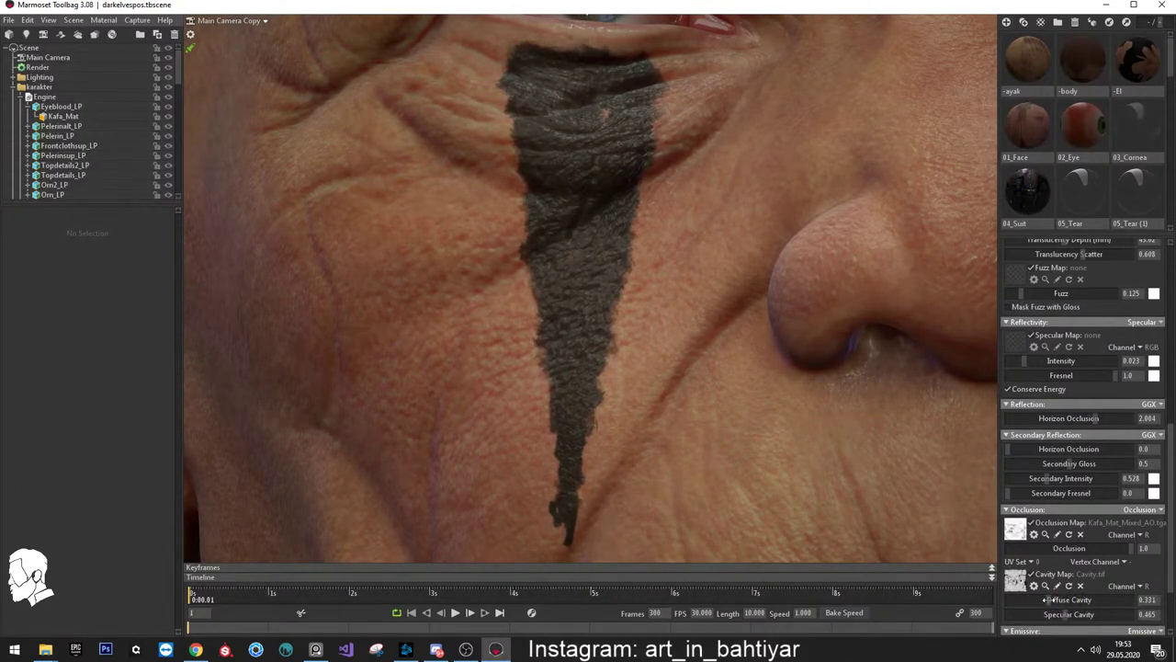
middle_click_drag(823, 430, 639, 322)
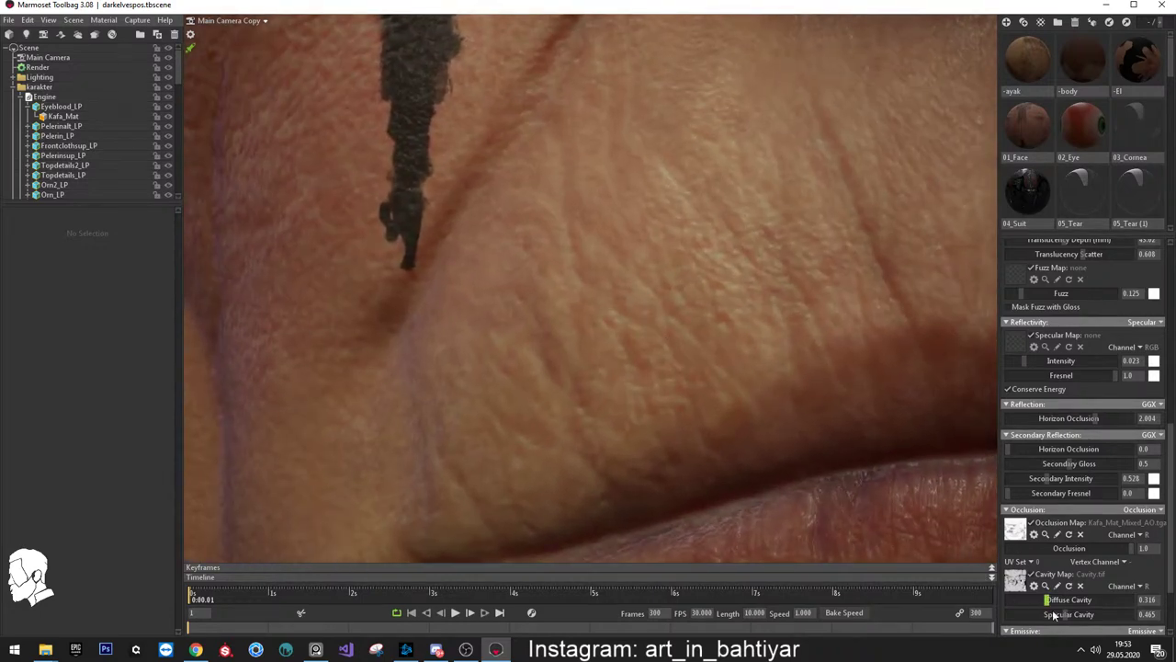
mouse_move(1075, 615)
left_mouse_down()
mouse_move(1122, 622)
mouse_move(1049, 610)
left_mouse_up()
mouse_move(770, 346)
left_mouse_down()
mouse_move(719, 307)
mouse_move(776, 350)
left_mouse_up()
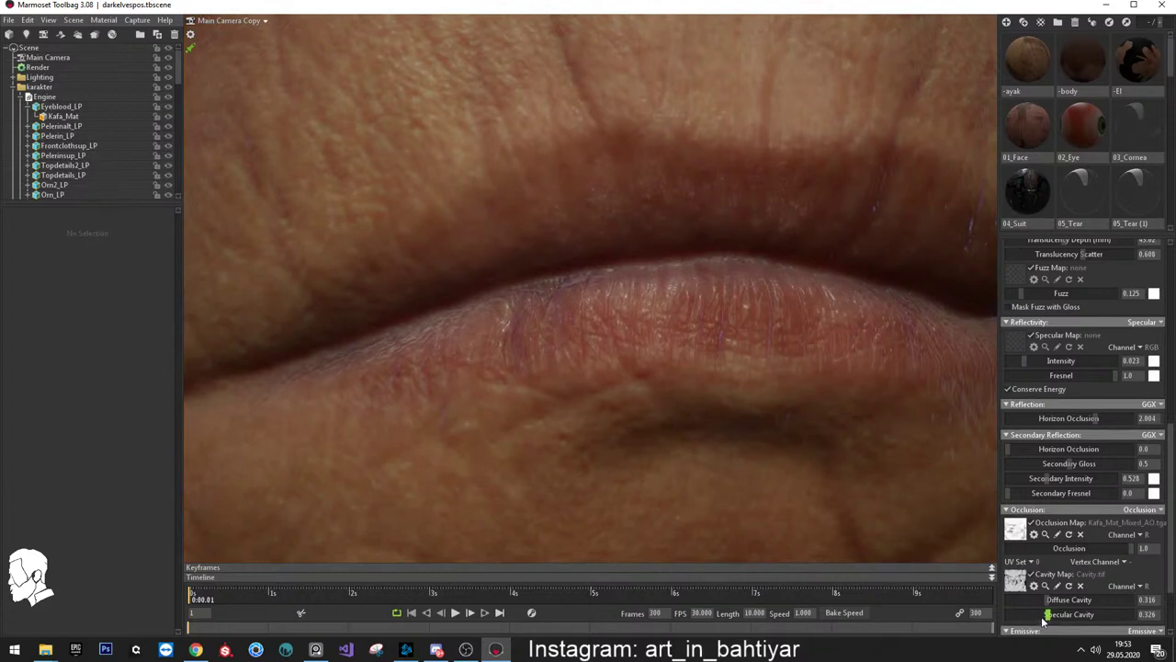
mouse_move(1042, 614)
left_mouse_down()
mouse_move(1075, 599)
mouse_move(1006, 589)
mouse_move(1050, 614)
left_mouse_up()
Lower Diffuse Cavity to 0.138
scroll(631, 202, "down", 5)
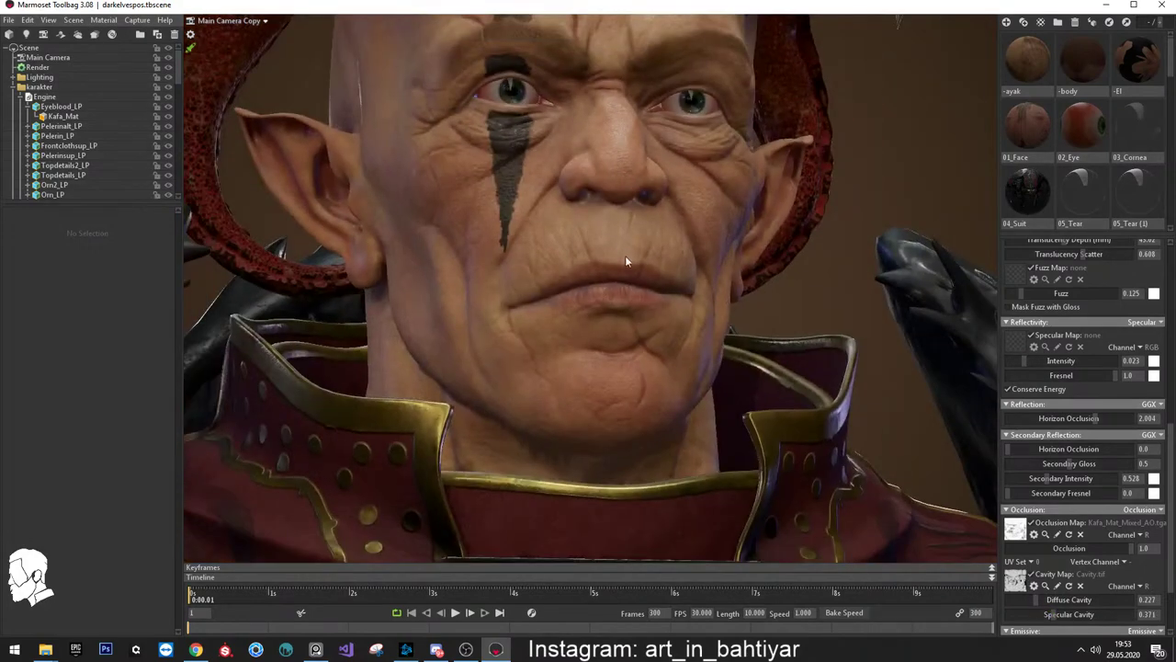
scroll(625, 262, "up", 2)
scroll(686, 188, "up", 3)
scroll(685, 187, "up", 3)
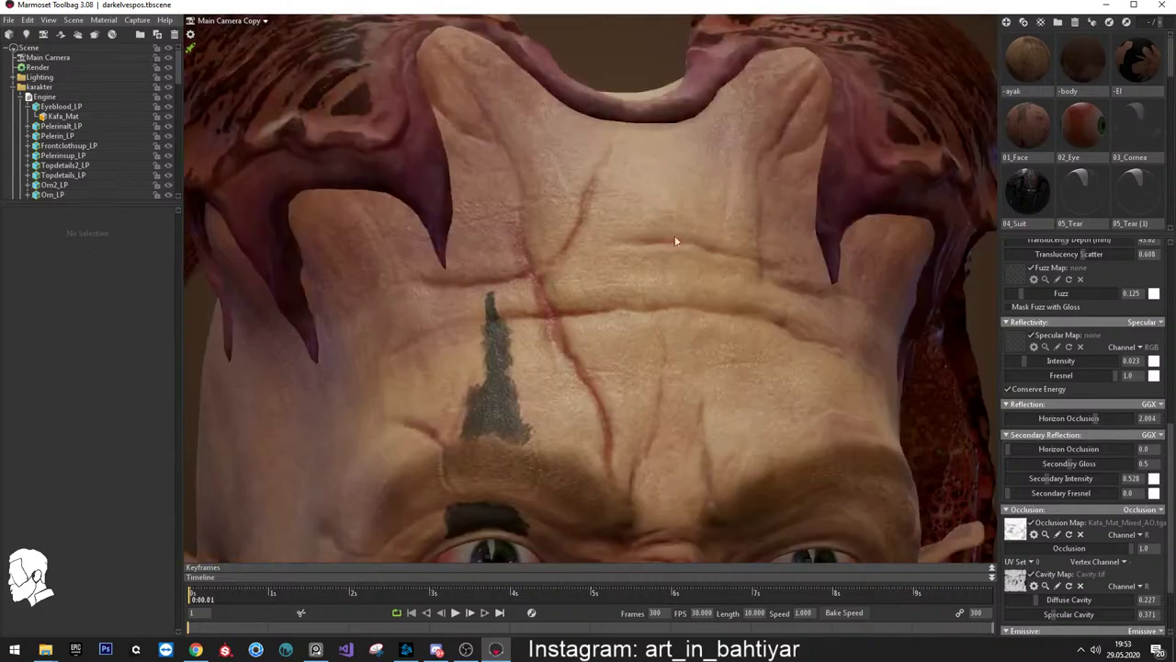
scroll(689, 267, "up", 2)
scroll(706, 295, "up", 2)
mouse_move(1030, 600)
left_mouse_down()
mouse_move(986, 598)
mouse_move(1051, 608)
left_mouse_up()
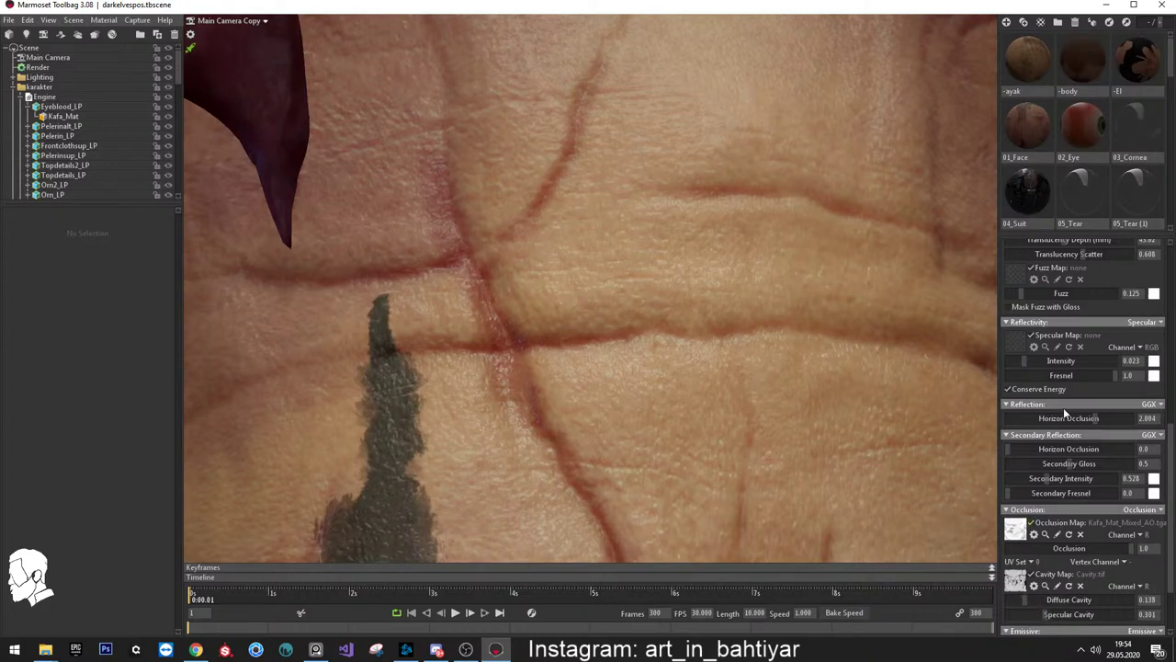
Lower the head material's Gloss to 0.48 so the demon's skin looks less shiny
scroll(1063, 407, "up", 3)
scroll(1075, 374, "up", 2)
mouse_move(1095, 341)
left_mouse_down()
mouse_move(1044, 332)
mouse_move(1066, 340)
left_mouse_up()
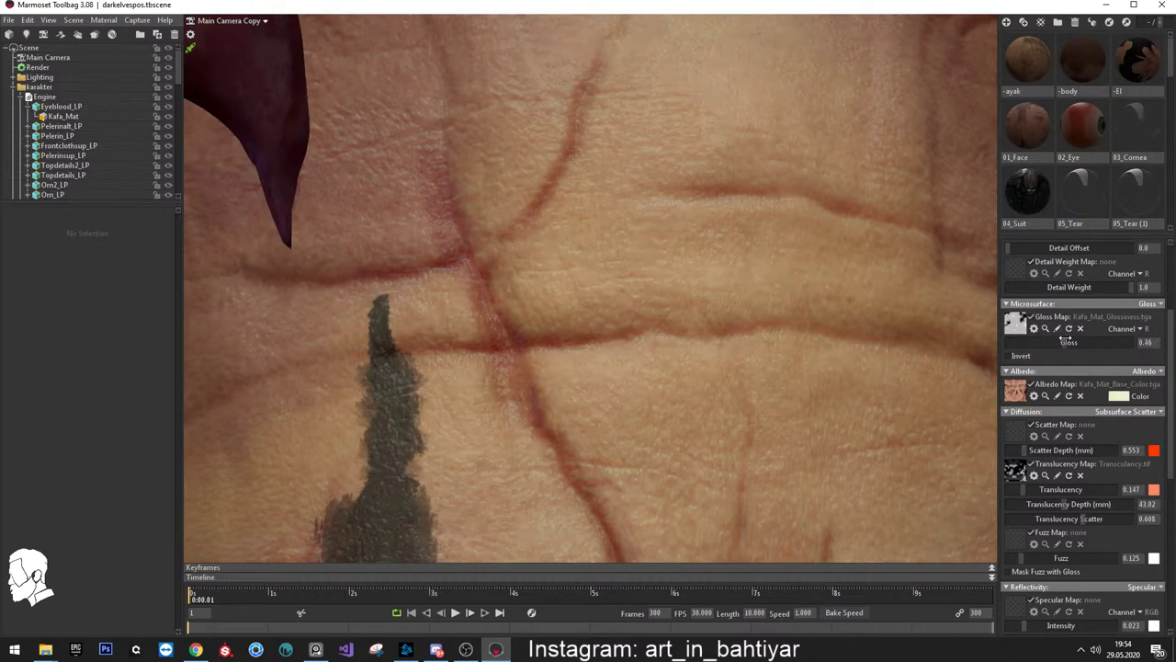
scroll(690, 216, "down", 3)
scroll(668, 335, "down", 2)
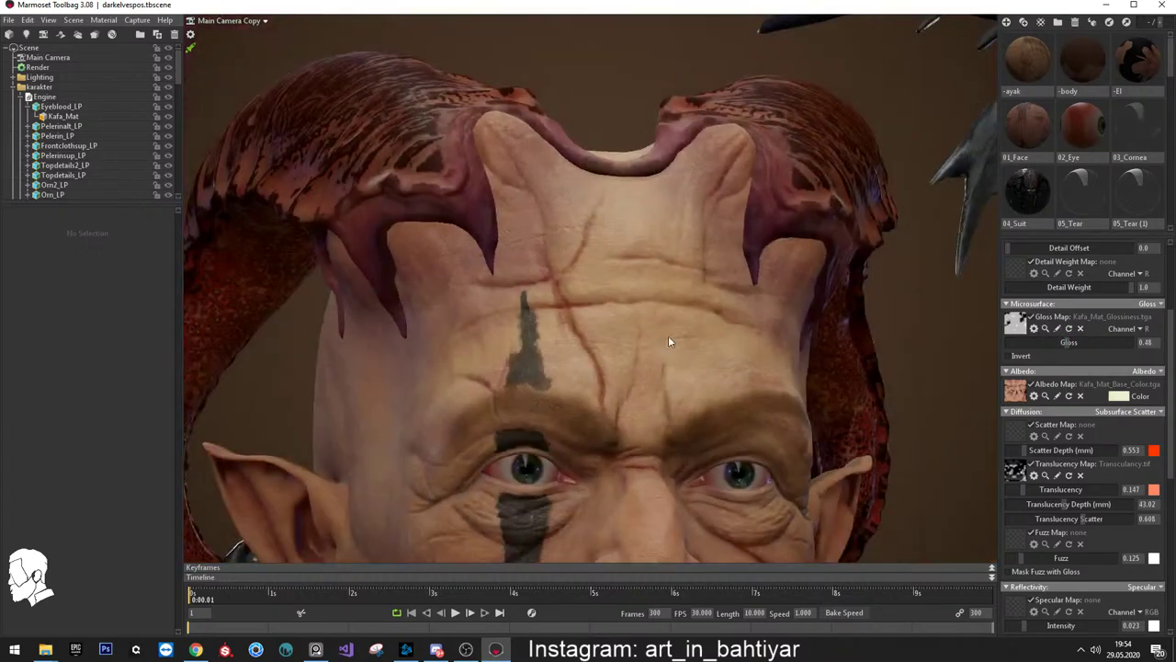
Orbit between three-quarter and frontal views of the horned head, then select the head mesh
mouse_move(648, 349)
left_mouse_down()
mouse_move(702, 277)
mouse_move(654, 358)
left_mouse_up()
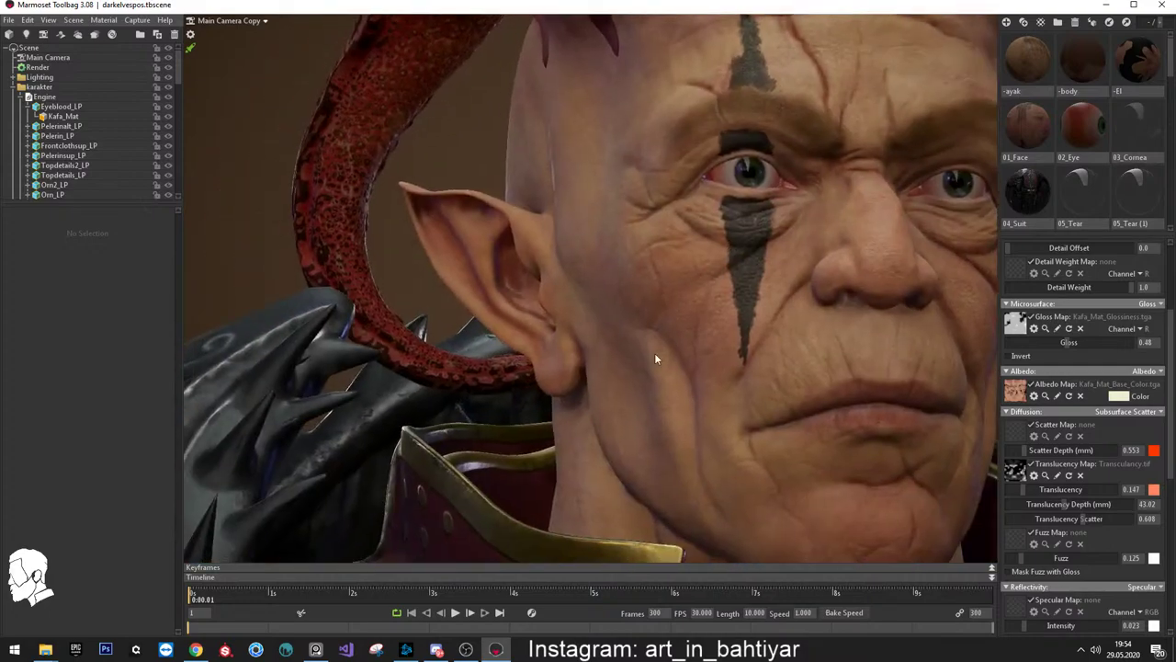
mouse_move(726, 320)
left_mouse_down()
mouse_move(801, 328)
mouse_move(626, 312)
mouse_move(677, 272)
left_mouse_up()
scroll(678, 272, "up", 2)
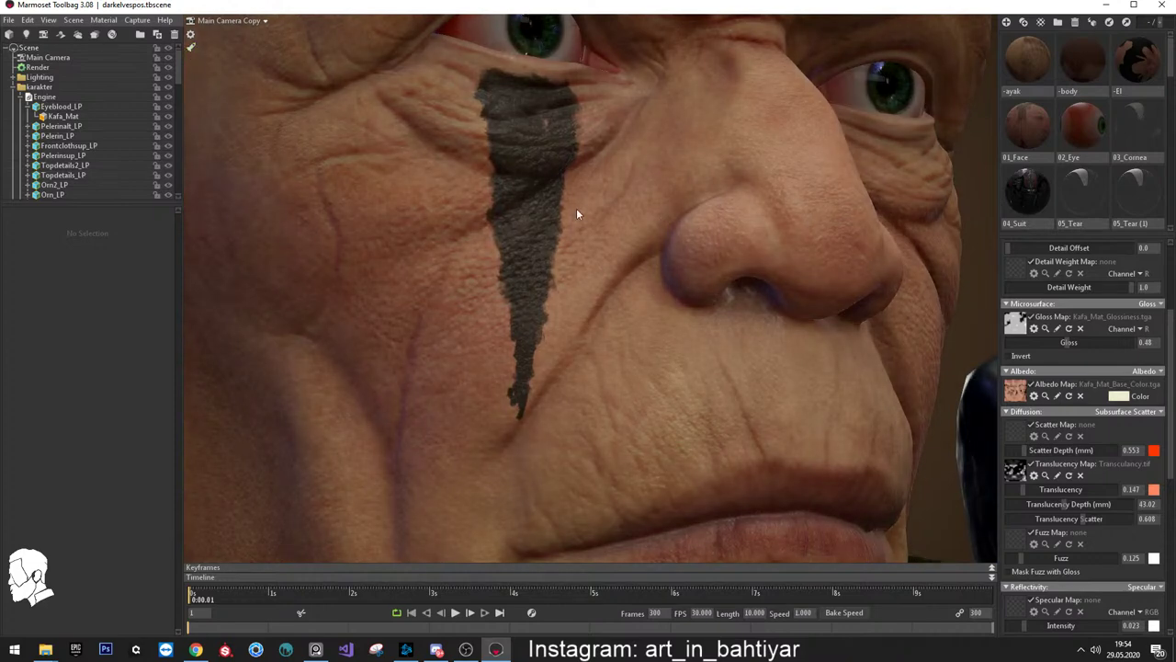
scroll(460, 109, "down", 3)
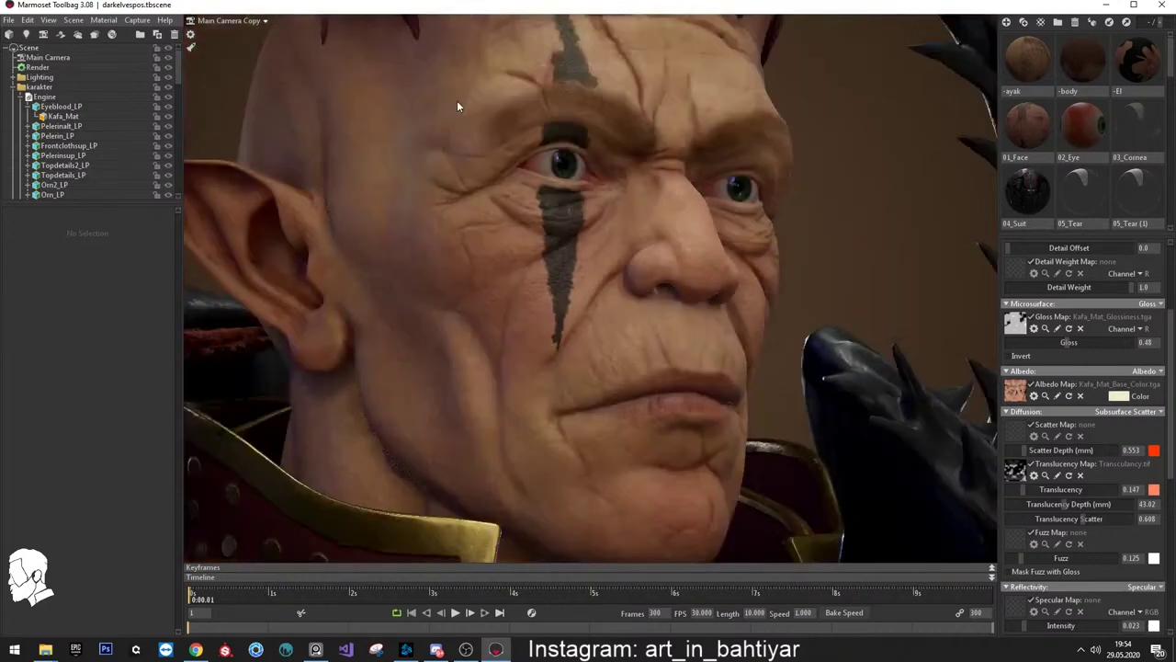
scroll(442, 77, "down", 2)
scroll(570, 123, "down", 2)
scroll(562, 127, "down", 1)
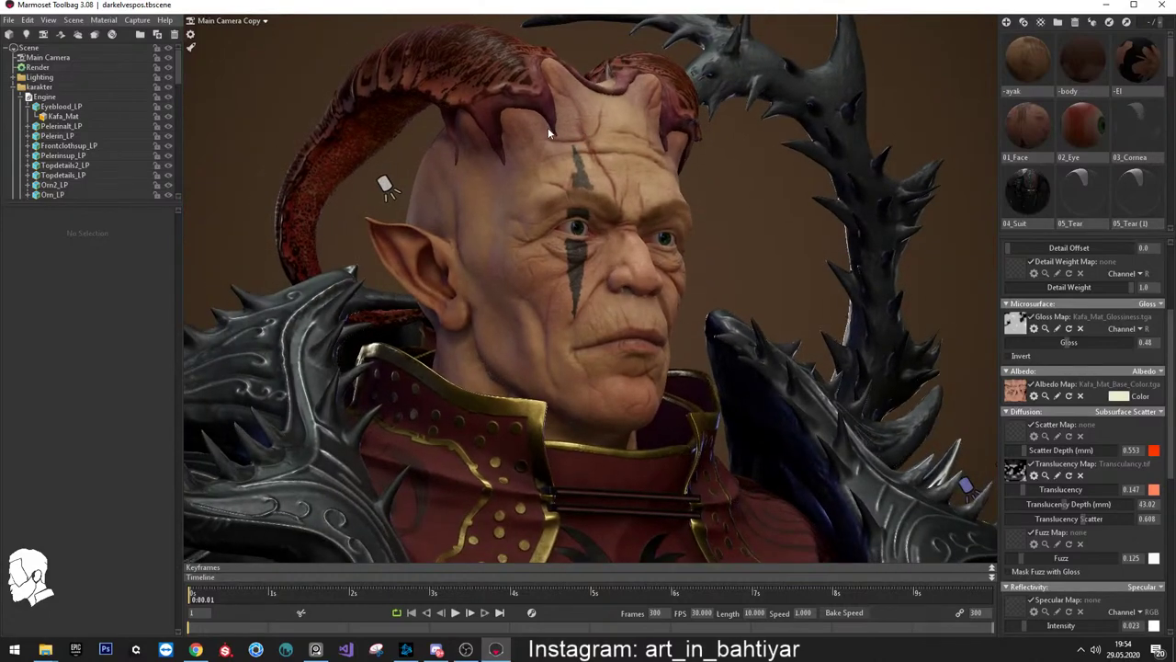
left_click_drag(561, 126, 547, 127)
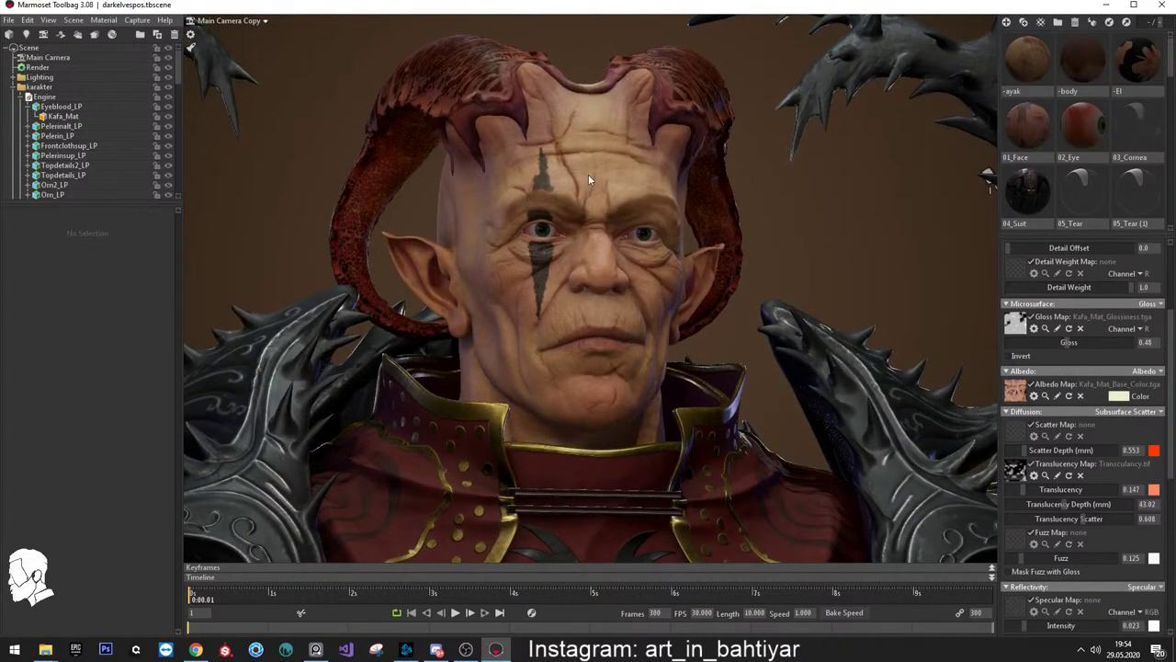
left_click(588, 177)
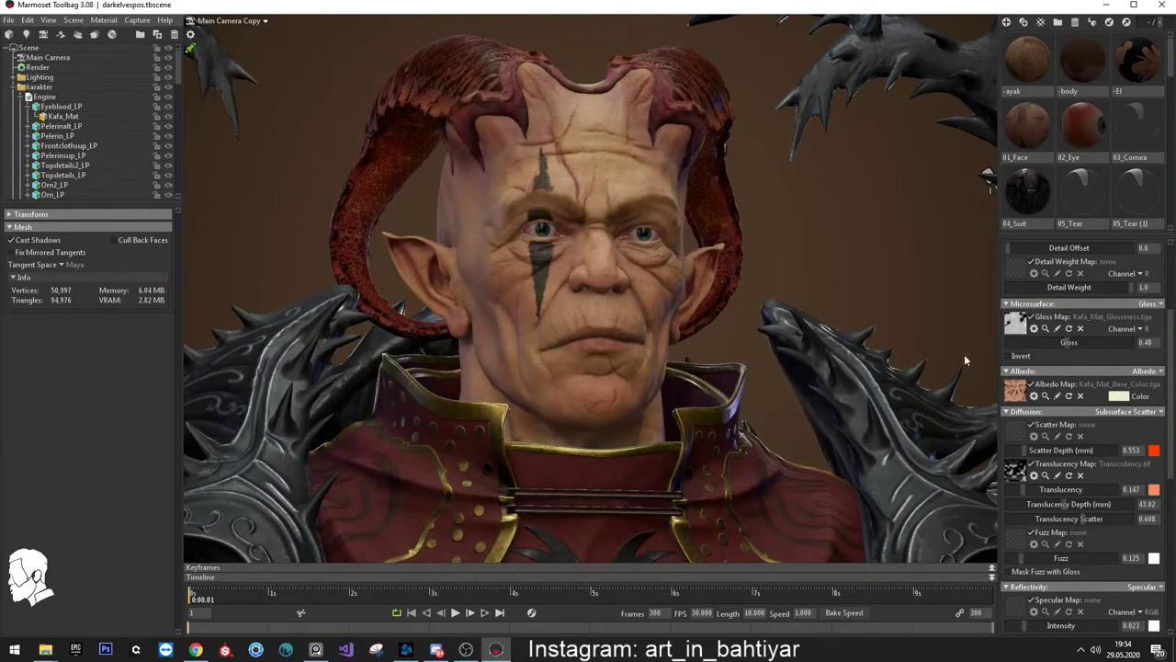
scroll(1060, 393, "up", 3)
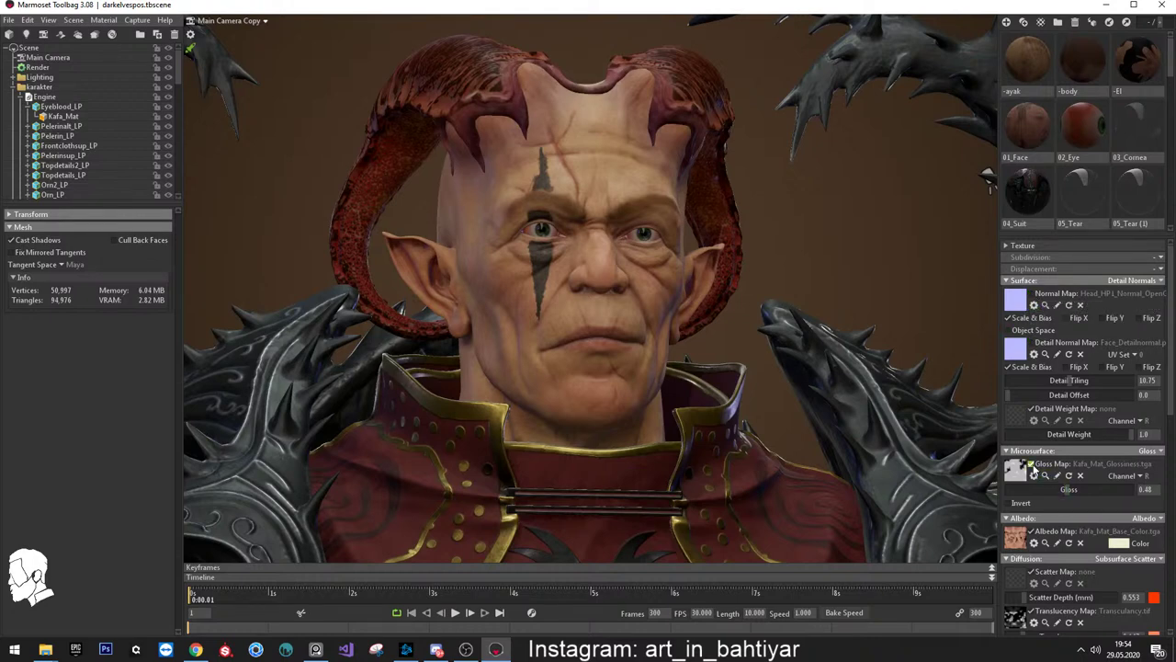
Toggle the head's albedo texture off and back on to inspect the shading from a three-quarter view
left_click(1032, 531)
left_click(1032, 531)
scroll(1035, 531, "down", 1)
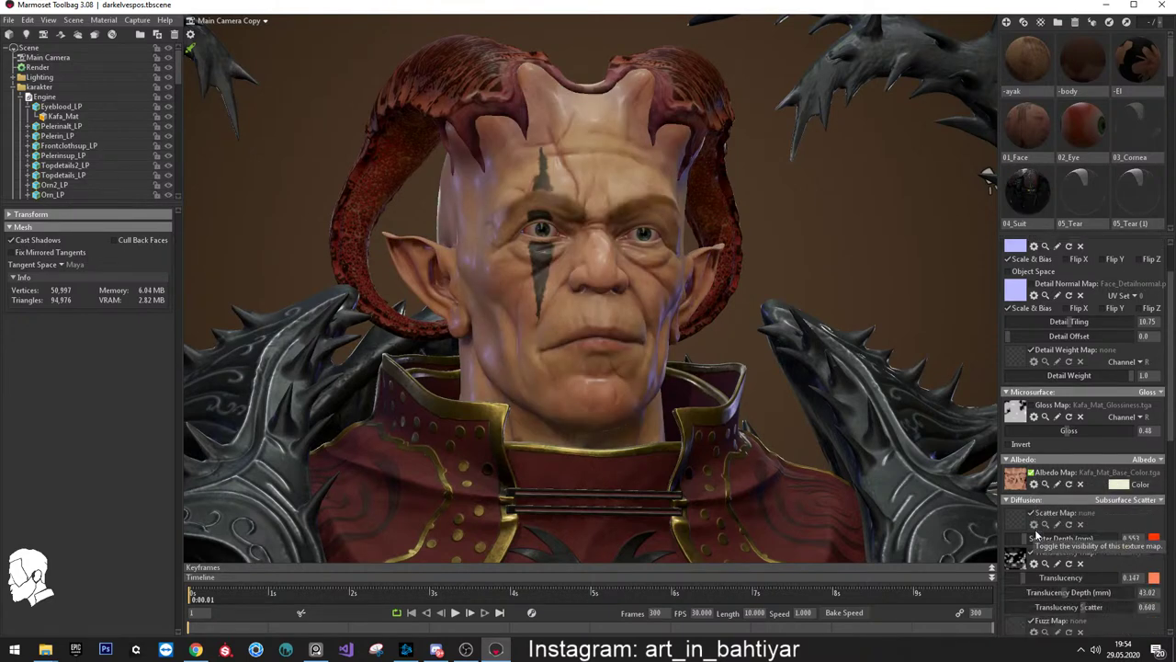
scroll(1036, 531, "down", 1)
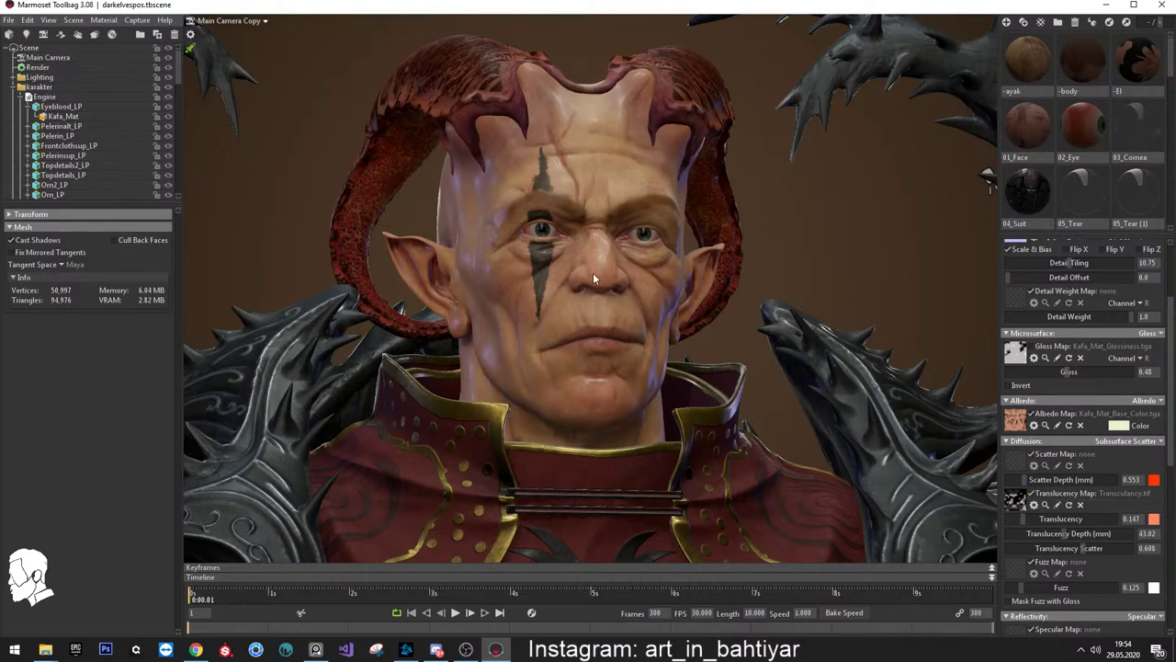
left_click_drag(592, 272, 665, 299)
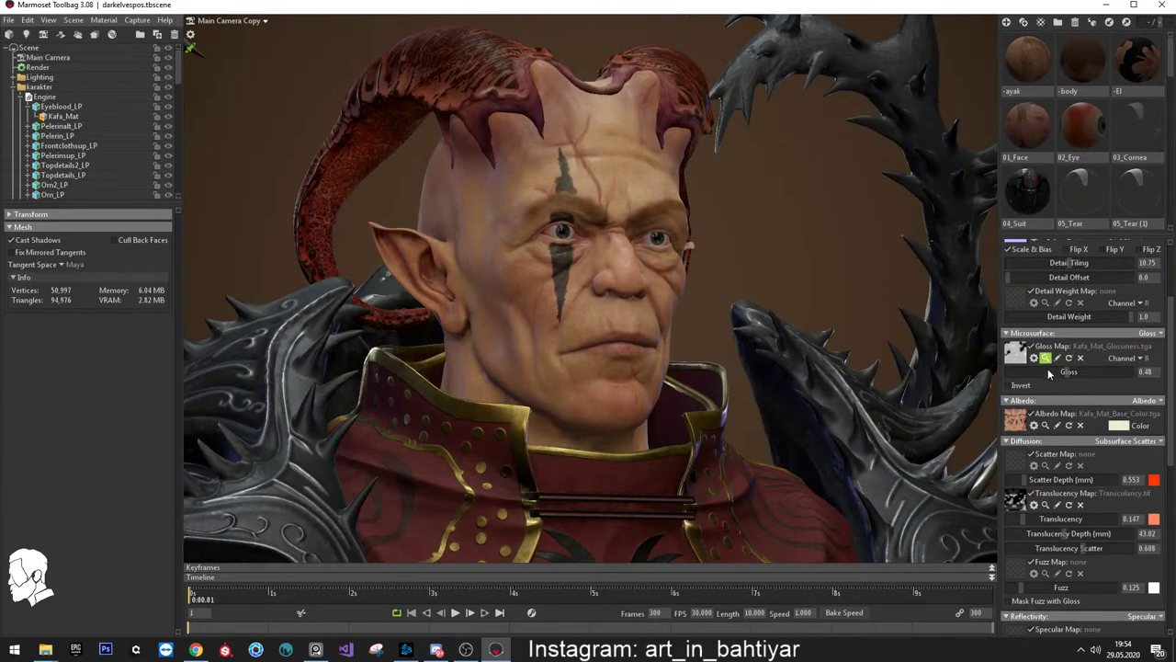
scroll(1049, 371, "up", 3)
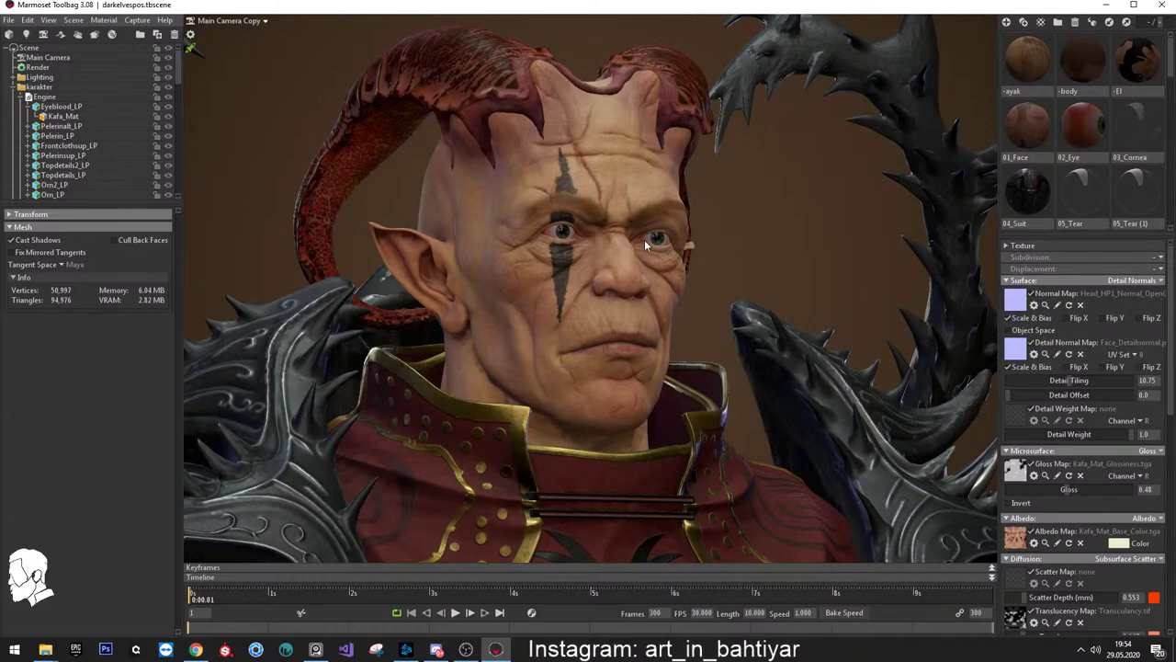
right_click_drag(589, 207, 678, 322)
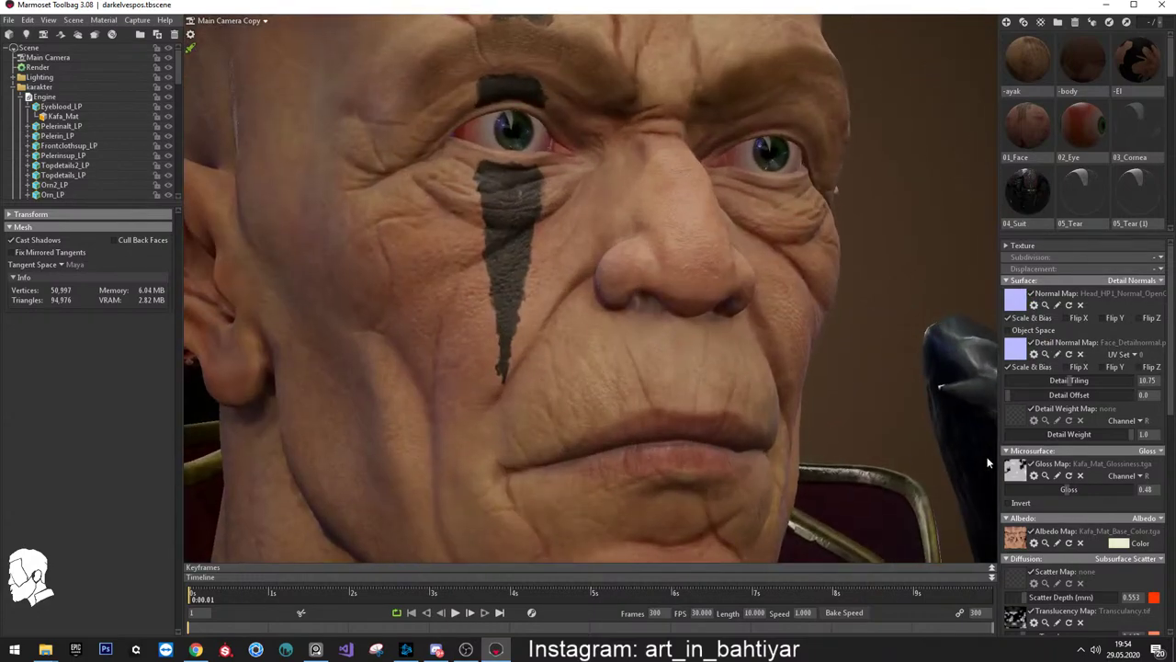
Raise the head material's emissive intensity to 0.125
scroll(1041, 463, "down", 2)
scroll(1041, 463, "down", 2)
scroll(1041, 463, "down", 2)
scroll(1041, 463, "down", 2)
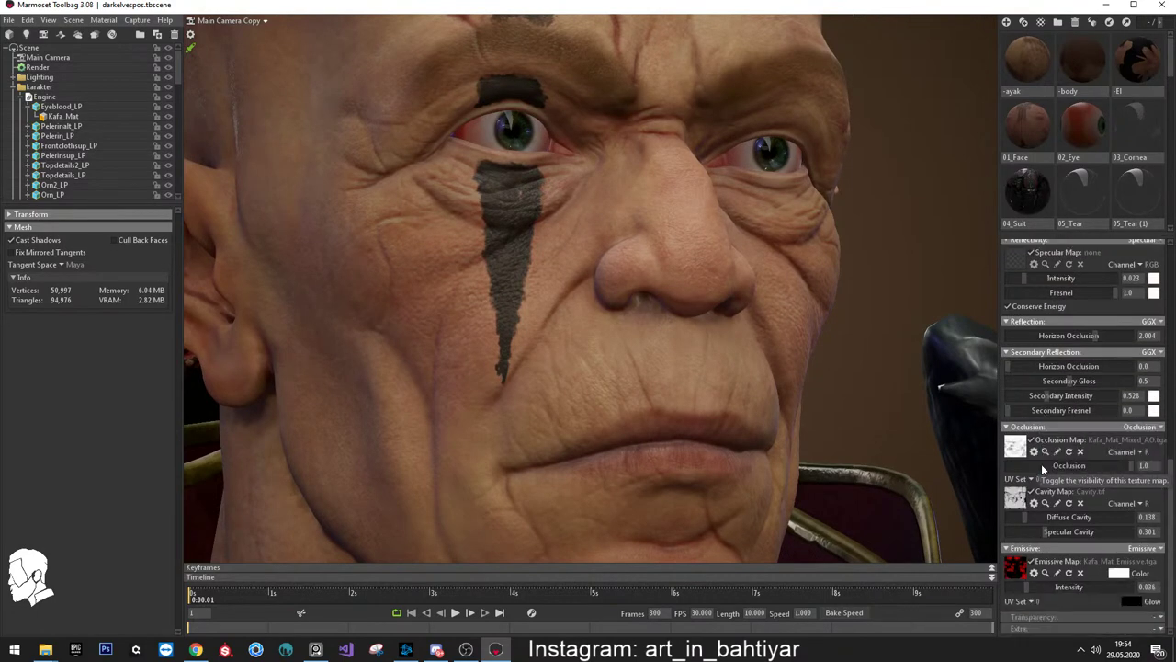
scroll(1041, 463, "down", 2)
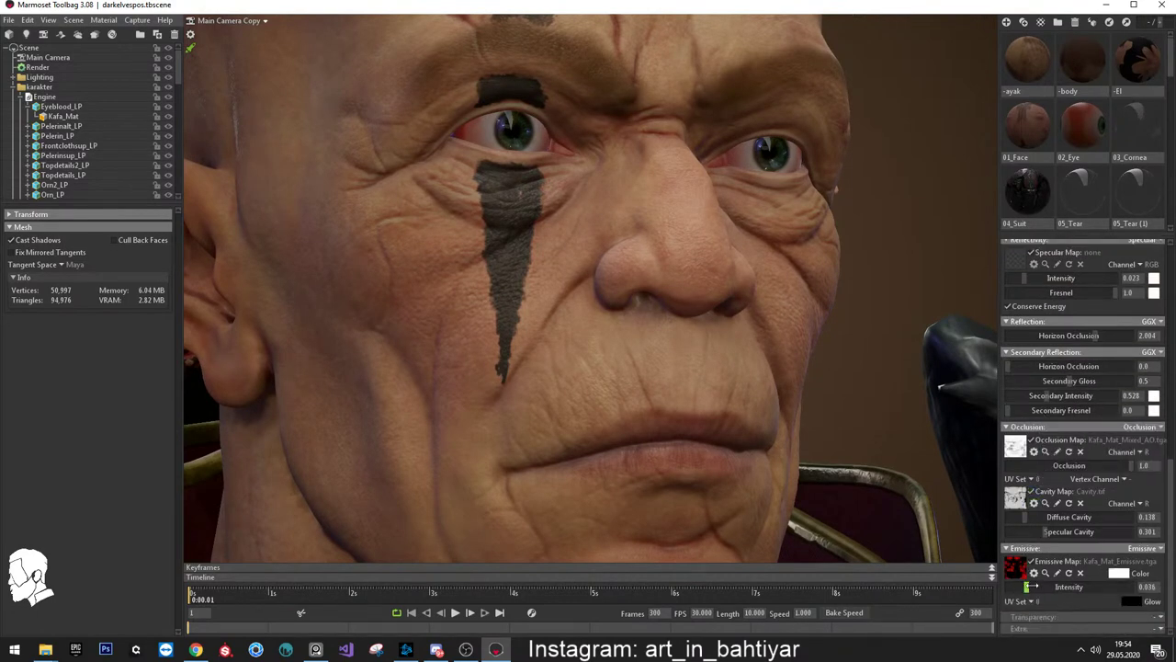
left_click_drag(1034, 586, 1040, 586)
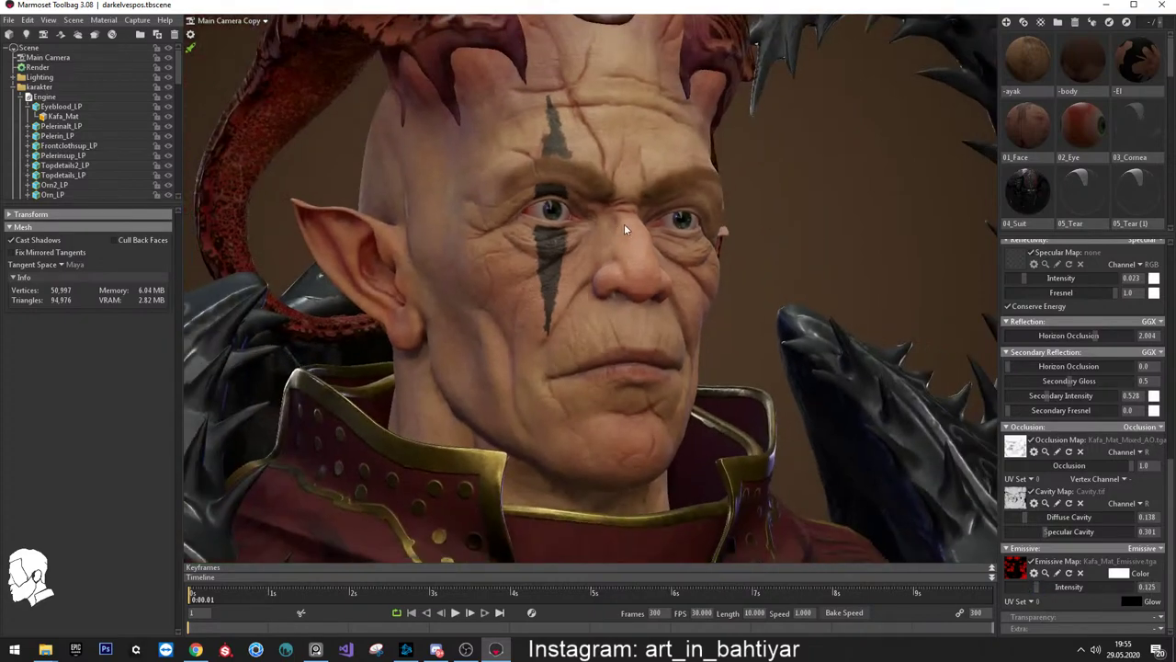
Orbit over the horns and forehead, select the horn, and move in closer on the face
left_click_drag(624, 224, 610, 222)
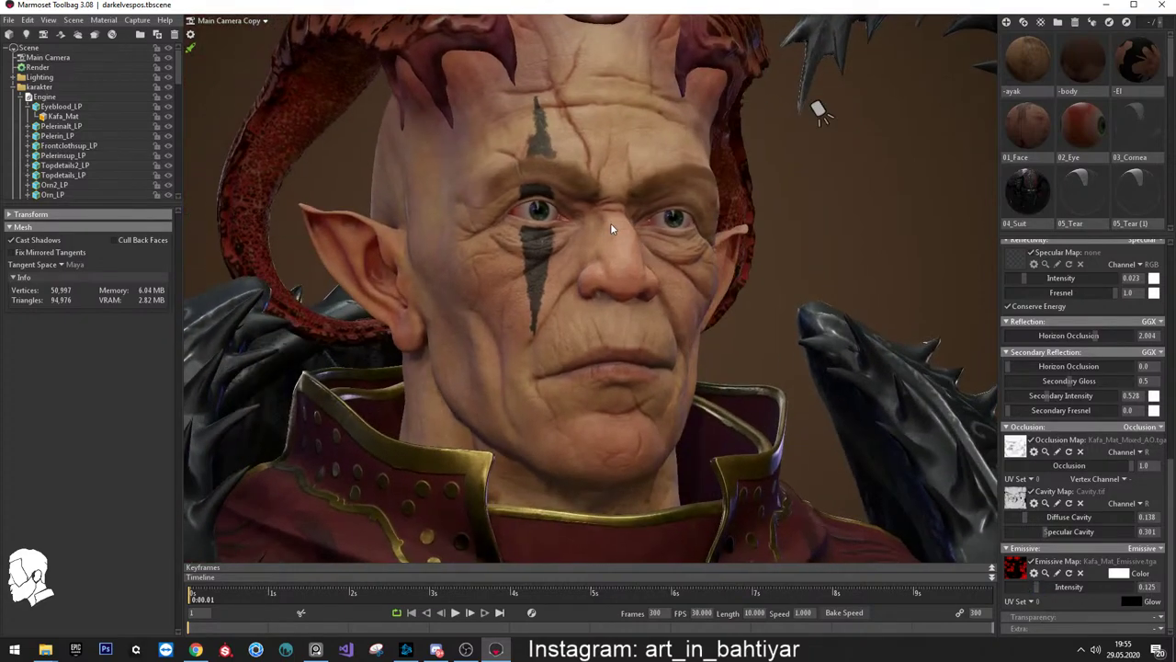
mouse_move(610, 161)
left_mouse_down()
mouse_move(616, 292)
mouse_move(652, 242)
left_mouse_up()
scroll(653, 242, "up", 3)
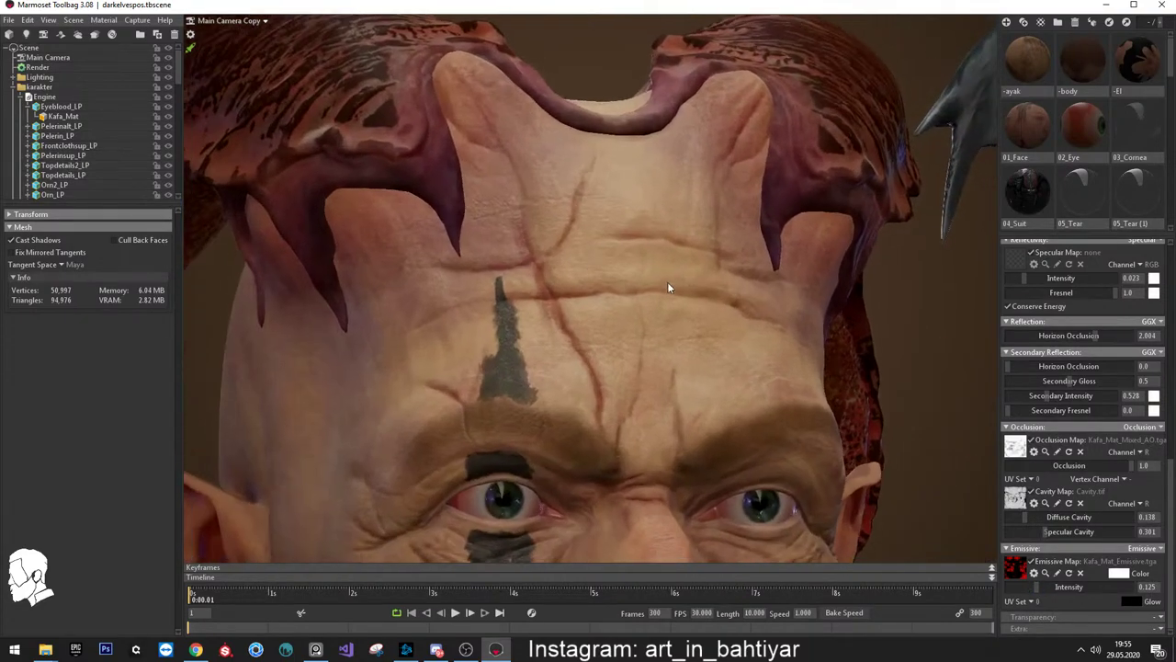
mouse_move(578, 246)
left_mouse_down()
mouse_move(689, 291)
mouse_move(557, 174)
mouse_move(556, 219)
mouse_move(598, 331)
mouse_move(707, 265)
left_mouse_up()
left_click(557, 174)
scroll(597, 331, "down", 3)
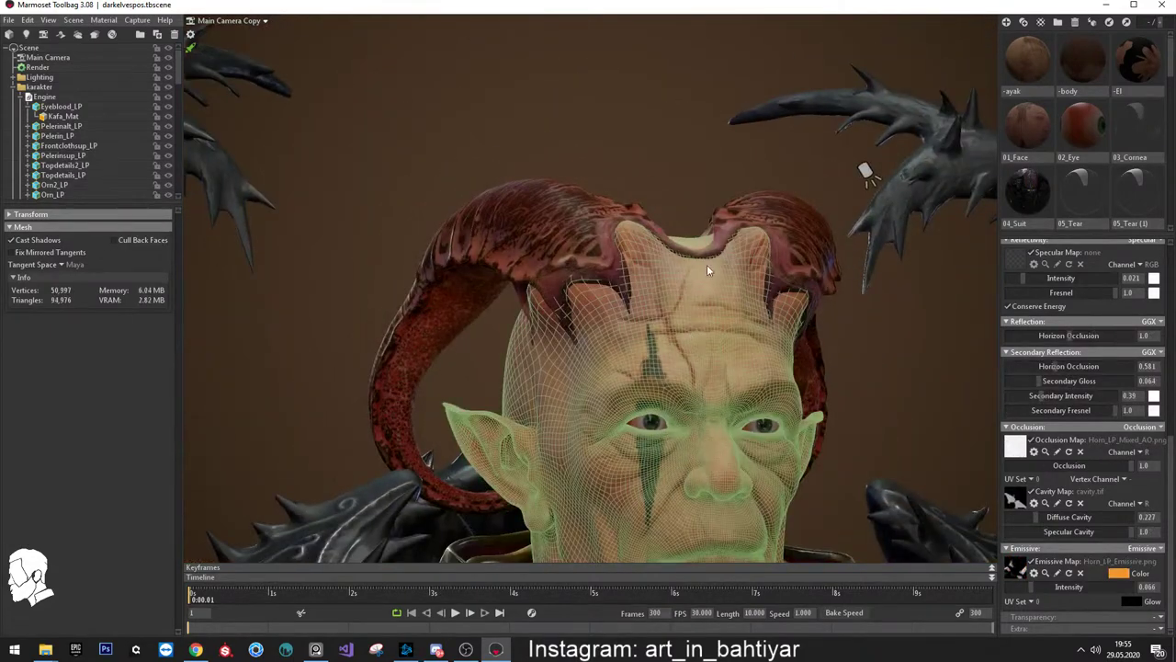
scroll(707, 224, "up", 3)
mouse_move(707, 224)
left_mouse_down()
mouse_move(730, 240)
mouse_move(678, 242)
mouse_move(718, 212)
mouse_move(616, 219)
mouse_move(547, 197)
left_mouse_up()
scroll(560, 209, "up", 2)
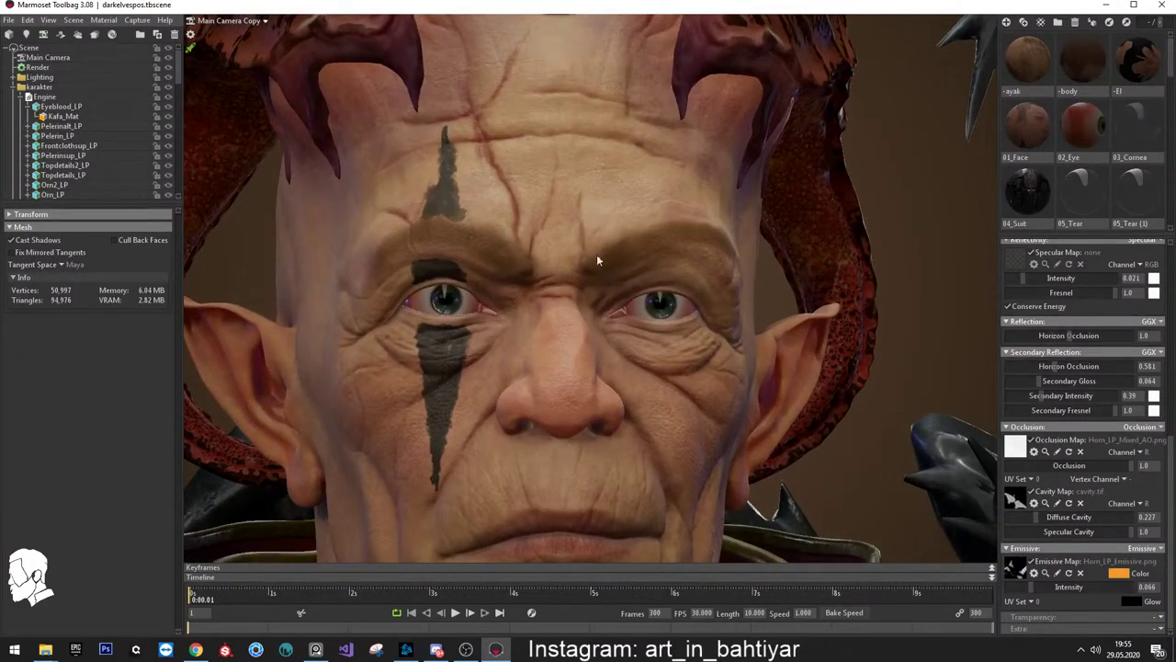
Frame the character, expand the Lighting folder and select the Sky
key("f")
left_click(13, 77)
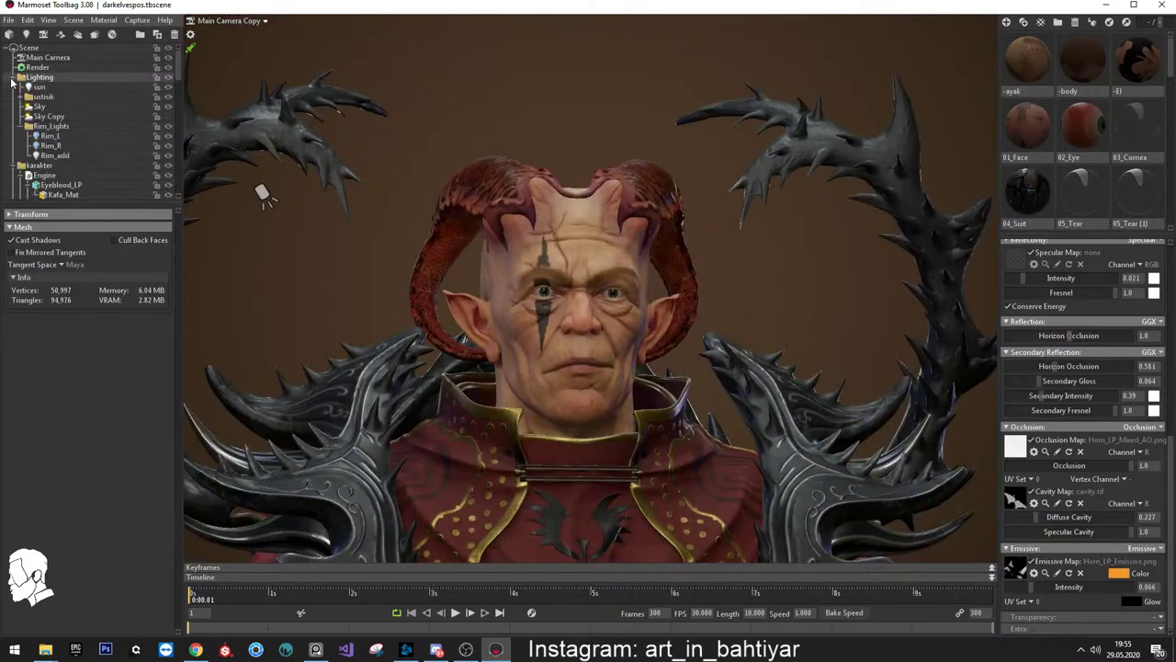
left_click(40, 107)
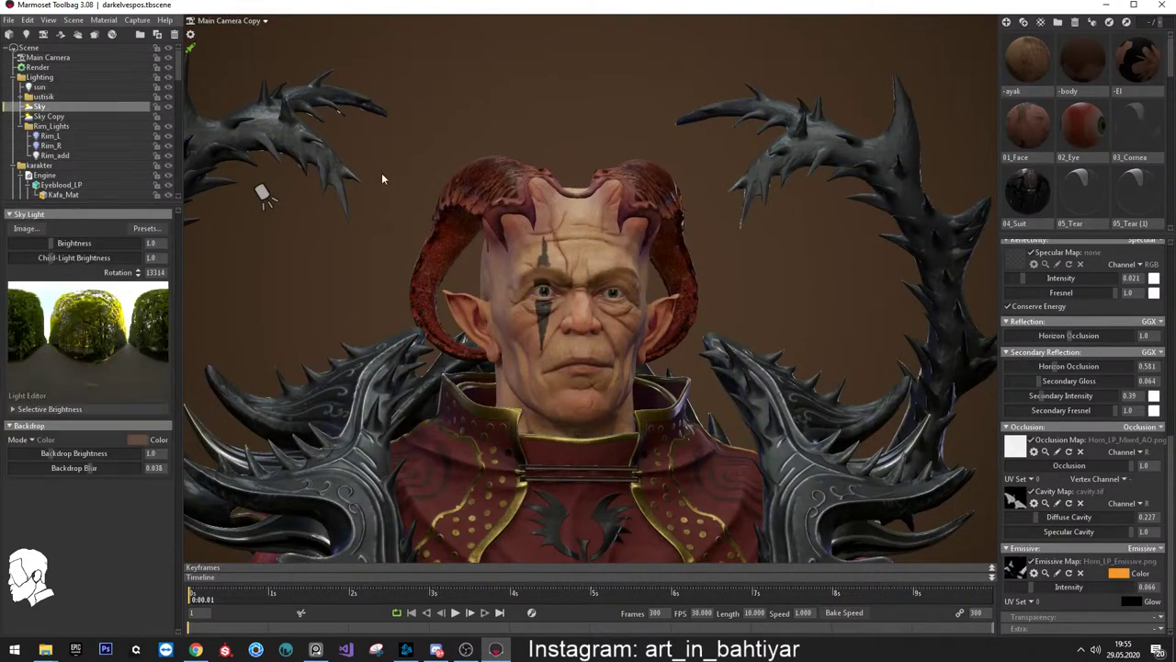
scroll(381, 175, "down", 5)
middle_click_drag(439, 282, 441, 193)
Try sky presets such as desert, cloudy and Mountain Sunset, ending on Indoor Fluorescents
left_click(147, 227)
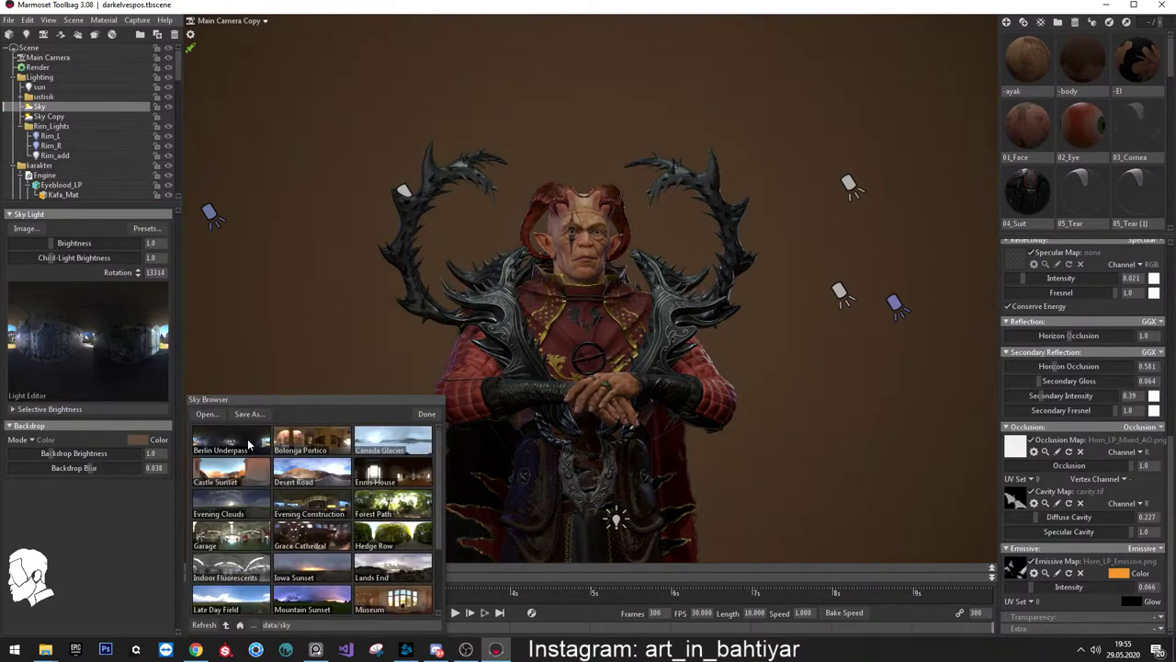
left_click(310, 441)
left_click(392, 440)
left_click(392, 472)
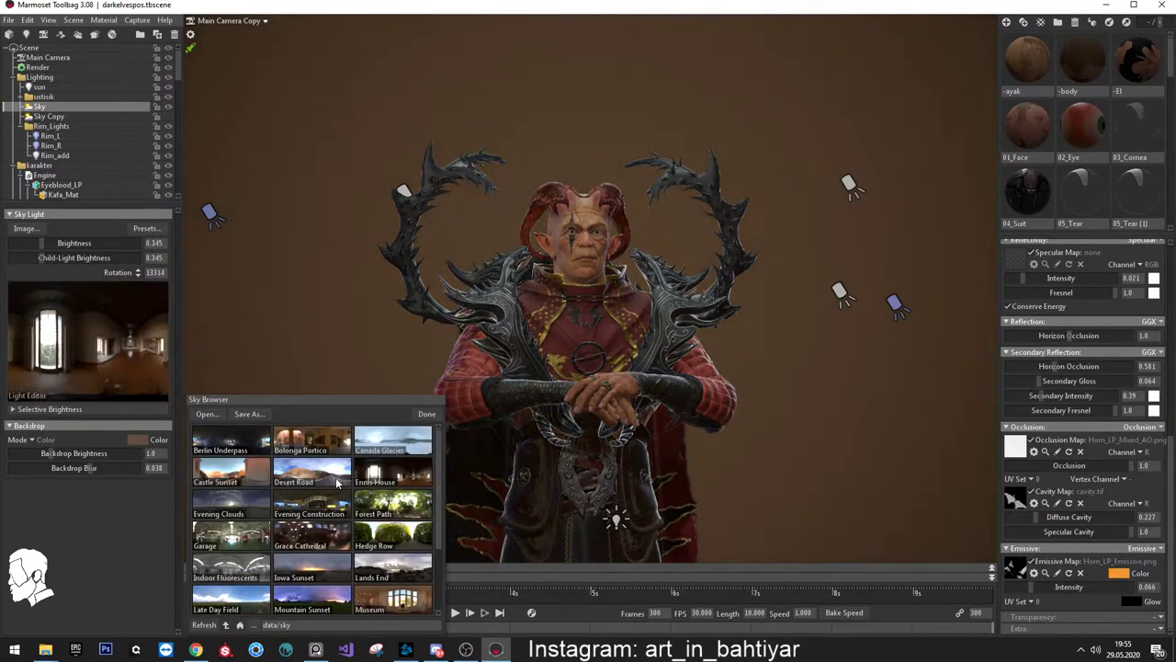
left_click(337, 481)
left_click(261, 509)
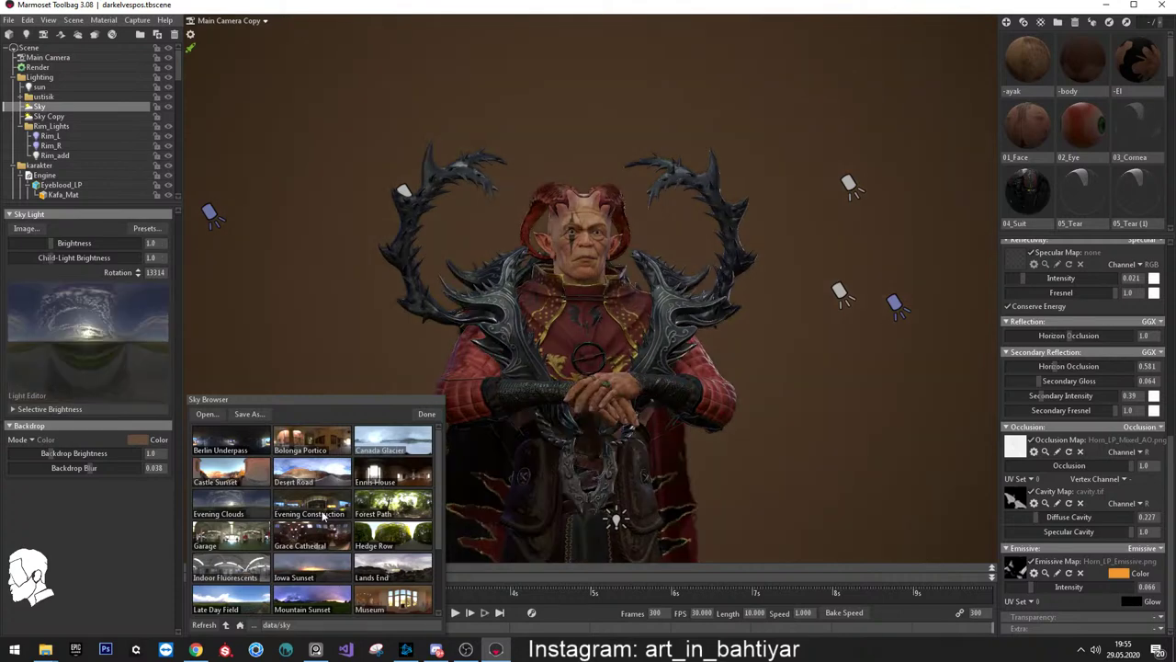
scroll(323, 515, "down", 3)
left_click(296, 508)
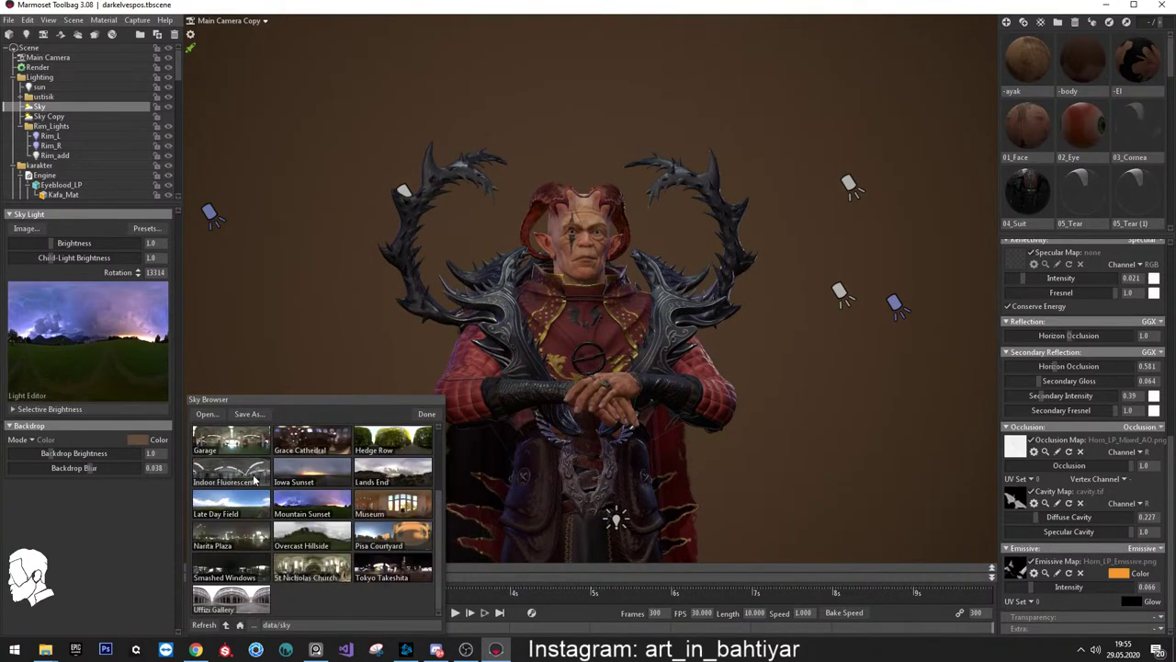
left_click(258, 478)
Hide the sun light to darken the character's chest and face
left_click(43, 96)
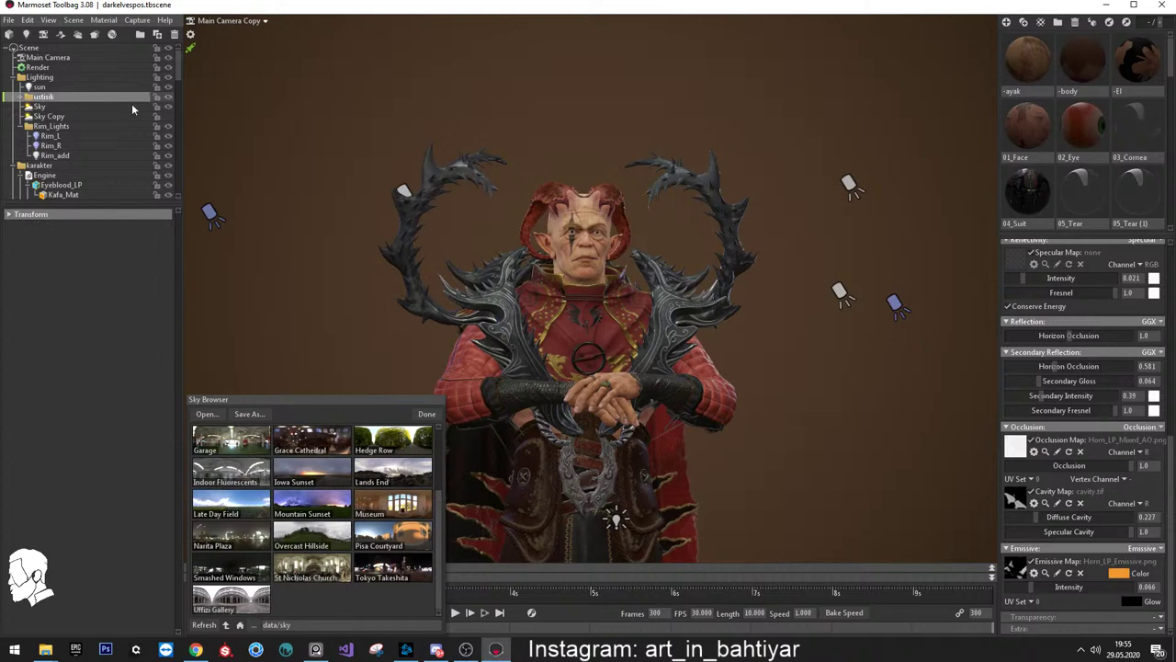
left_click(168, 98)
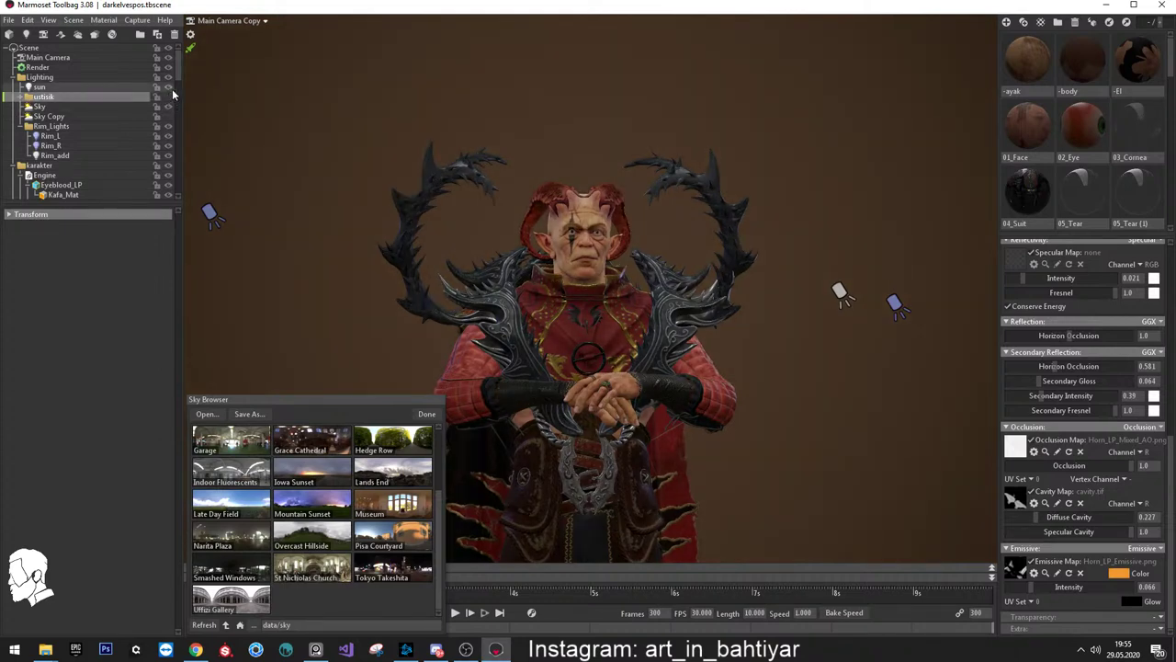
left_click(170, 87)
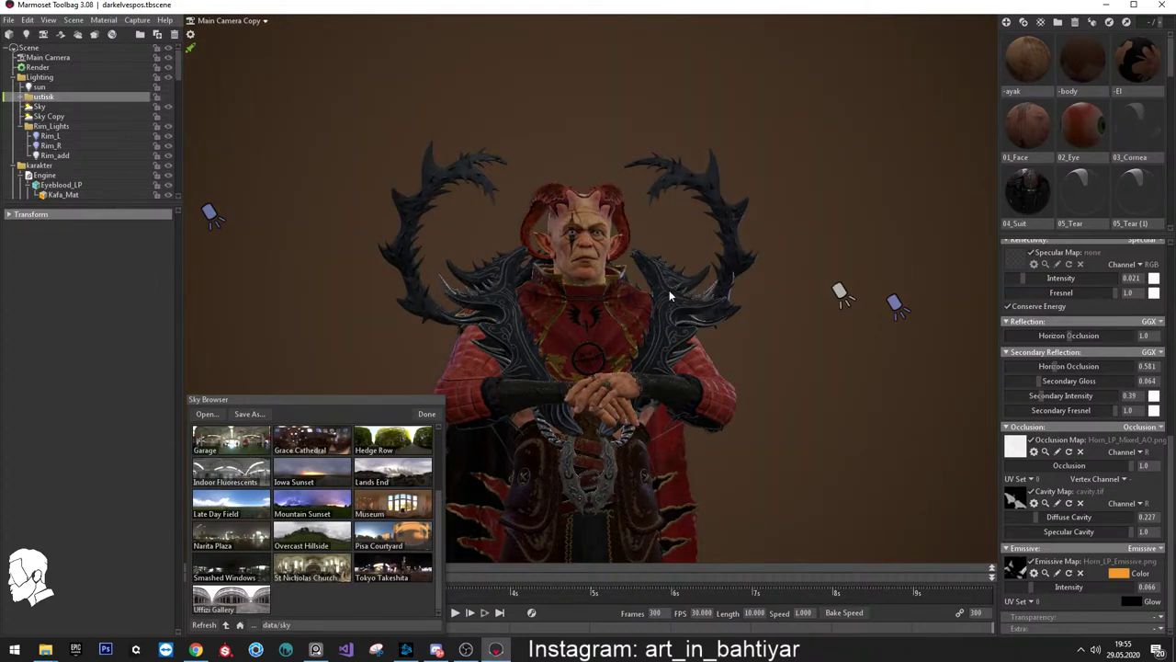
scroll(574, 238, "down", 3)
left_click_drag(573, 238, 597, 310)
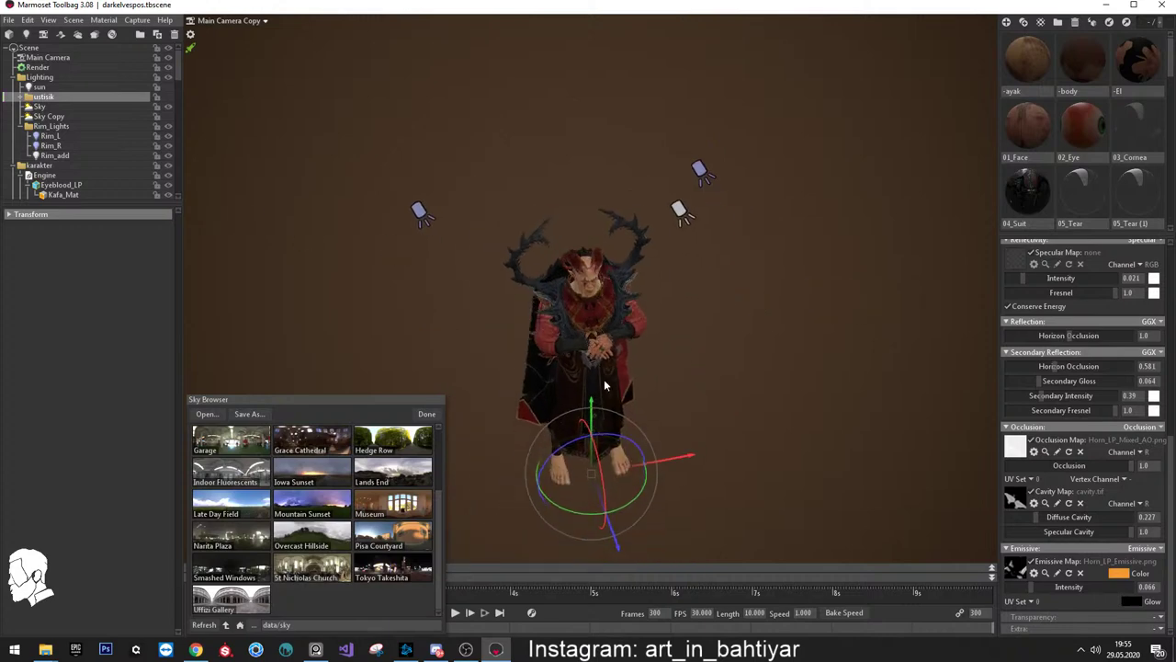
Select a spot light and switch off the sky lighting
left_click(26, 34)
mouse_move(247, 117)
left_mouse_down()
mouse_move(486, 296)
mouse_move(588, 266)
mouse_move(534, 283)
left_mouse_up()
scroll(588, 267, "up", 5)
scroll(598, 257, "down", 1)
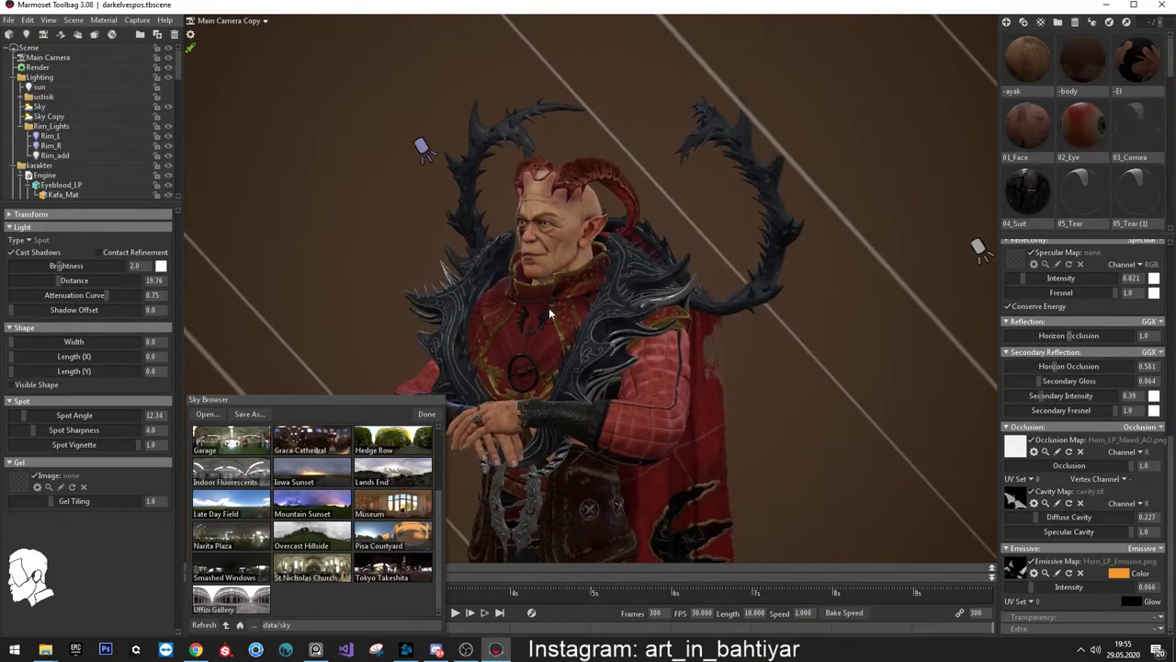
left_click_drag(535, 283, 577, 287)
left_click(169, 108)
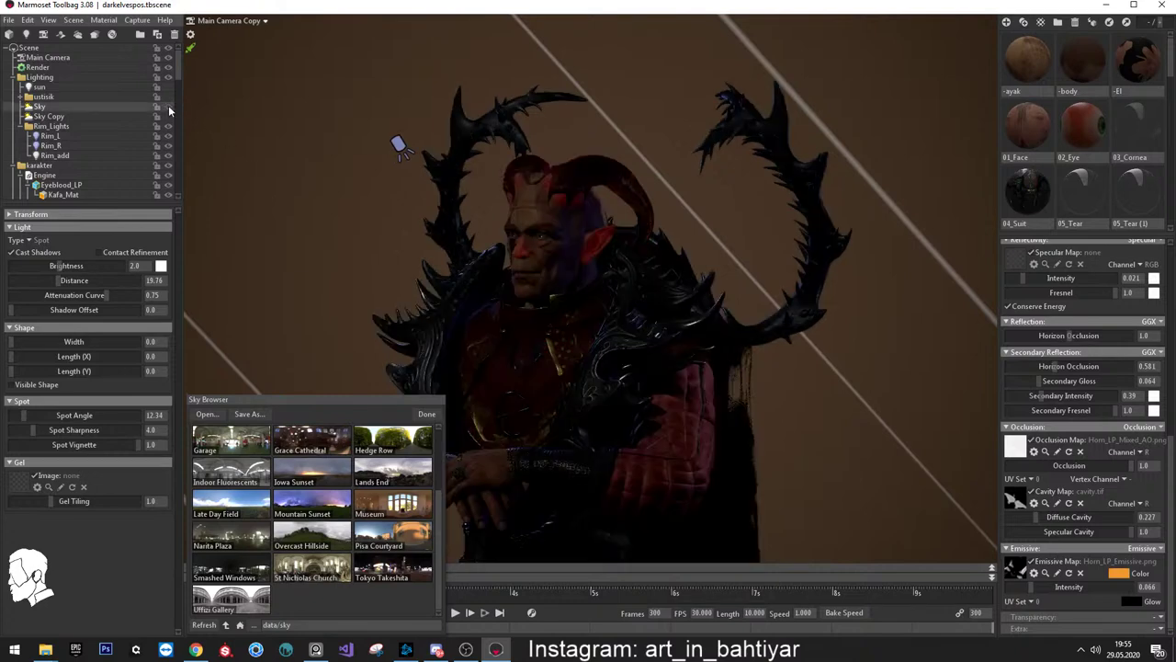
mouse_move(514, 248)
left_mouse_down()
mouse_move(724, 241)
mouse_move(634, 244)
left_mouse_up()
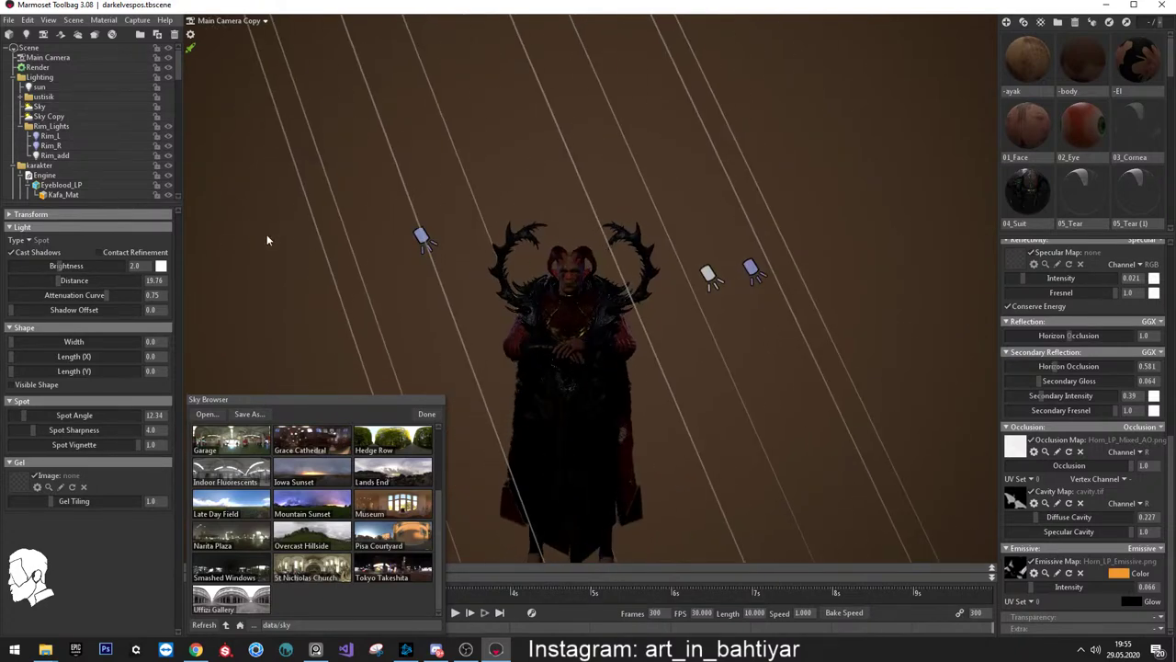
Raise the spot light's brightness to about 5.75
left_click_drag(62, 267, 68, 265)
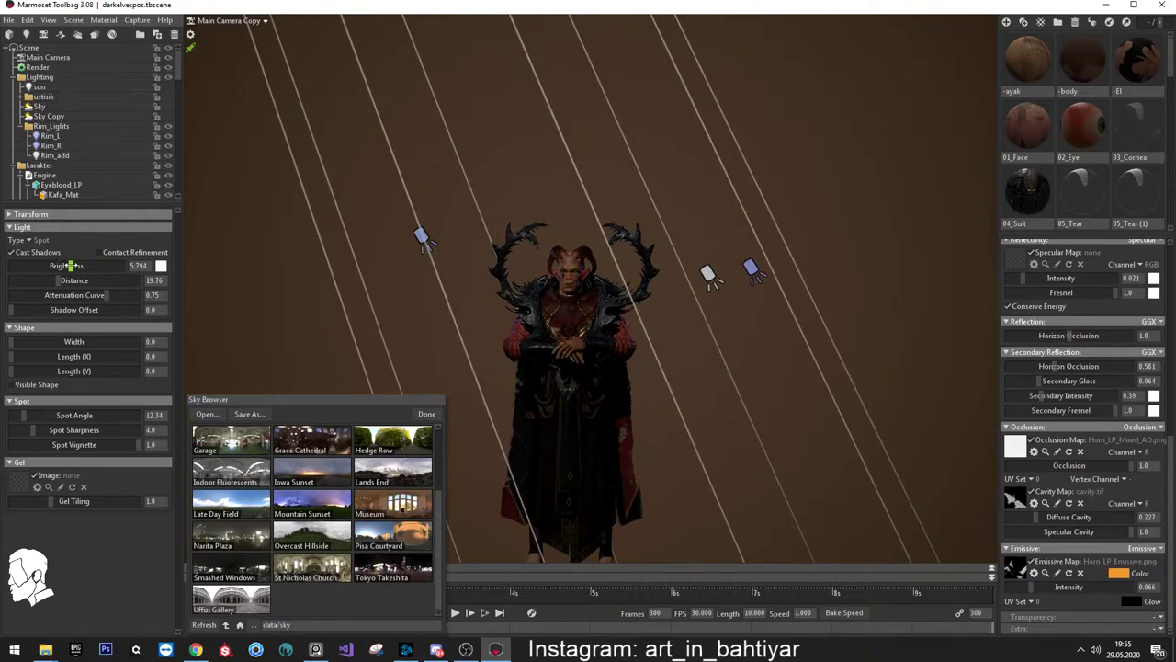
scroll(645, 388, "up", 5)
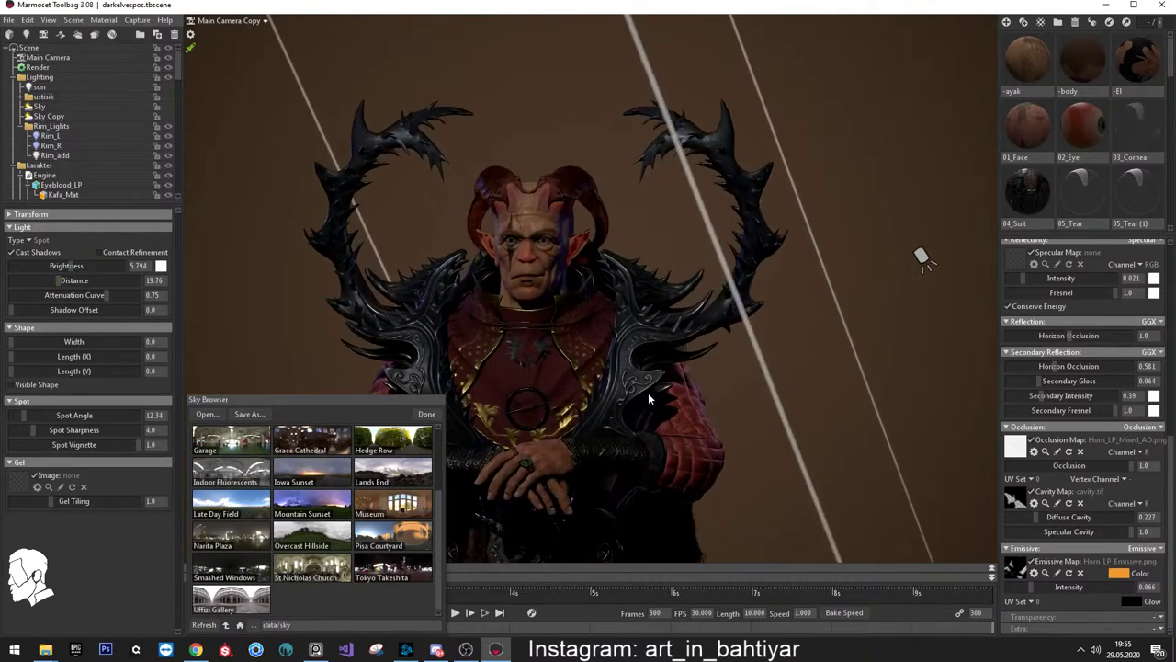
scroll(647, 392, "down", 4)
mouse_move(594, 377)
left_mouse_down()
mouse_move(602, 232)
mouse_move(554, 329)
mouse_move(552, 312)
mouse_move(584, 305)
mouse_move(551, 313)
left_mouse_up()
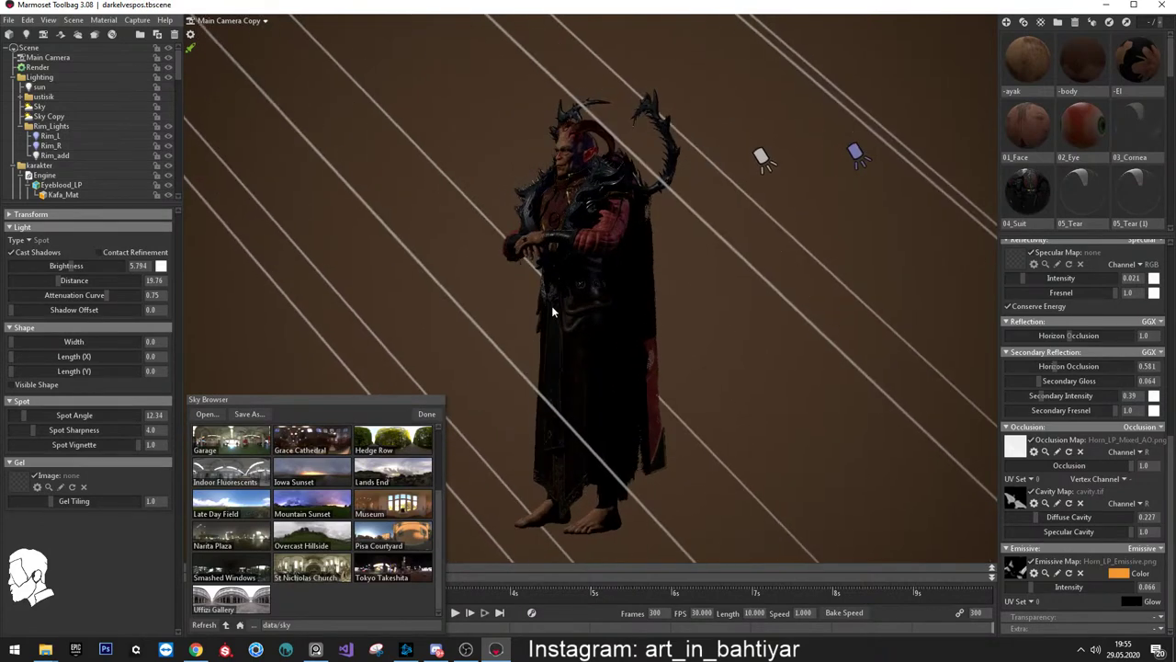
Select Rim_R and toggle the rim lights off and on to compare, leaving them visible
left_click(860, 157)
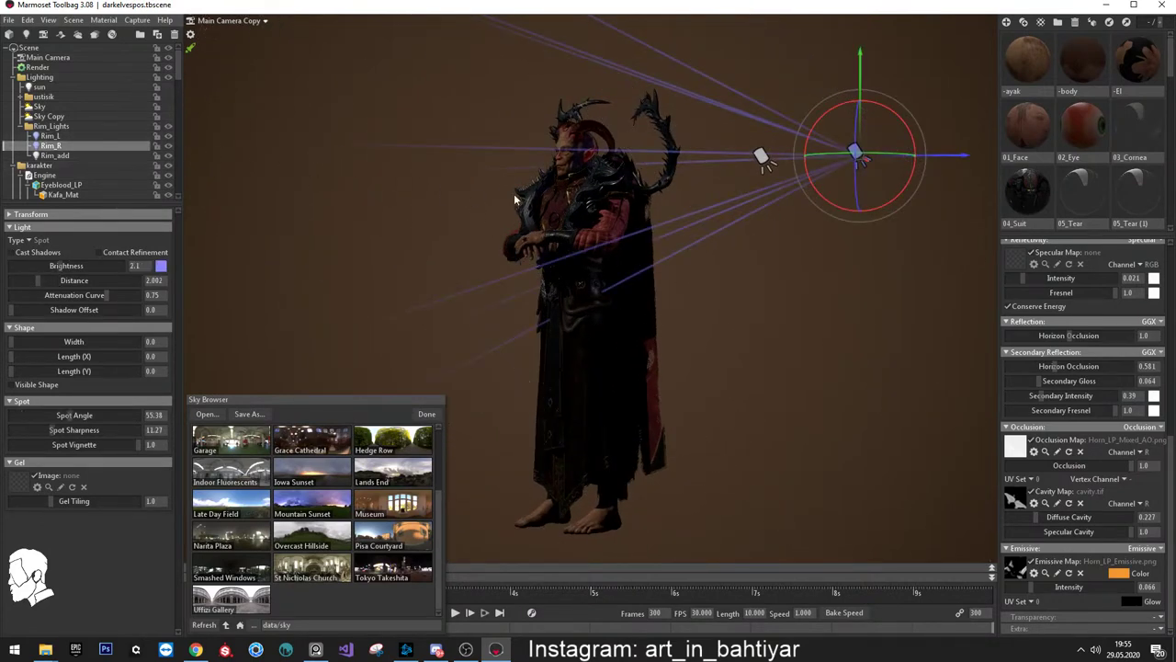
left_click_drag(514, 197, 560, 202)
left_click(165, 131)
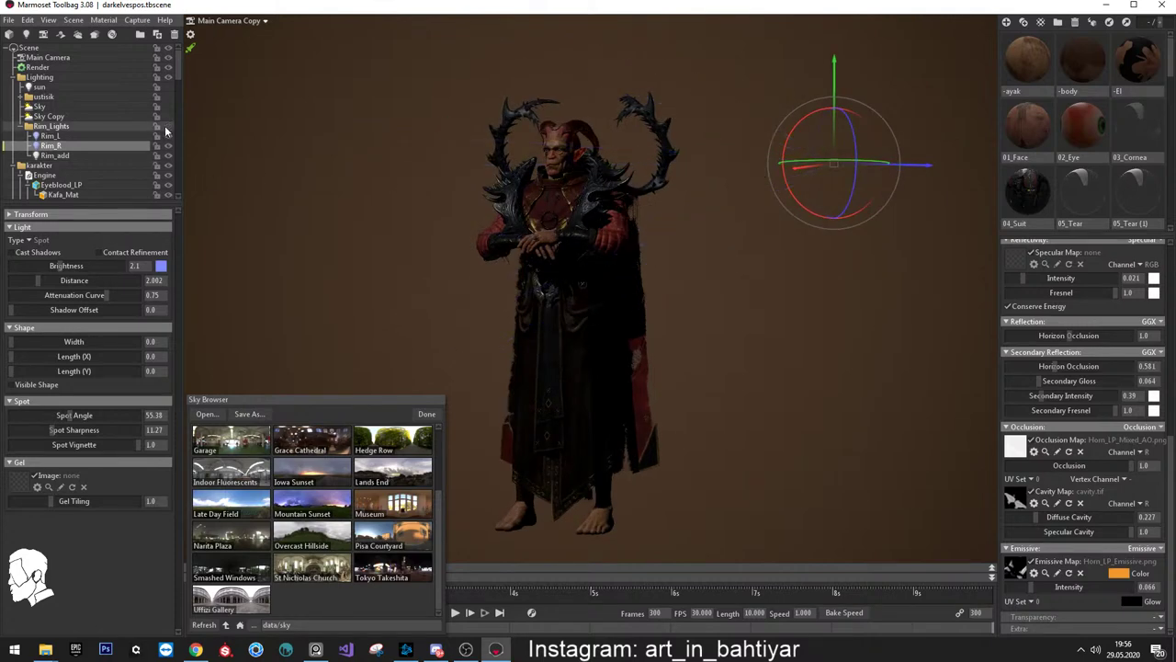
left_click(165, 131)
left_click(165, 132)
left_click(166, 132)
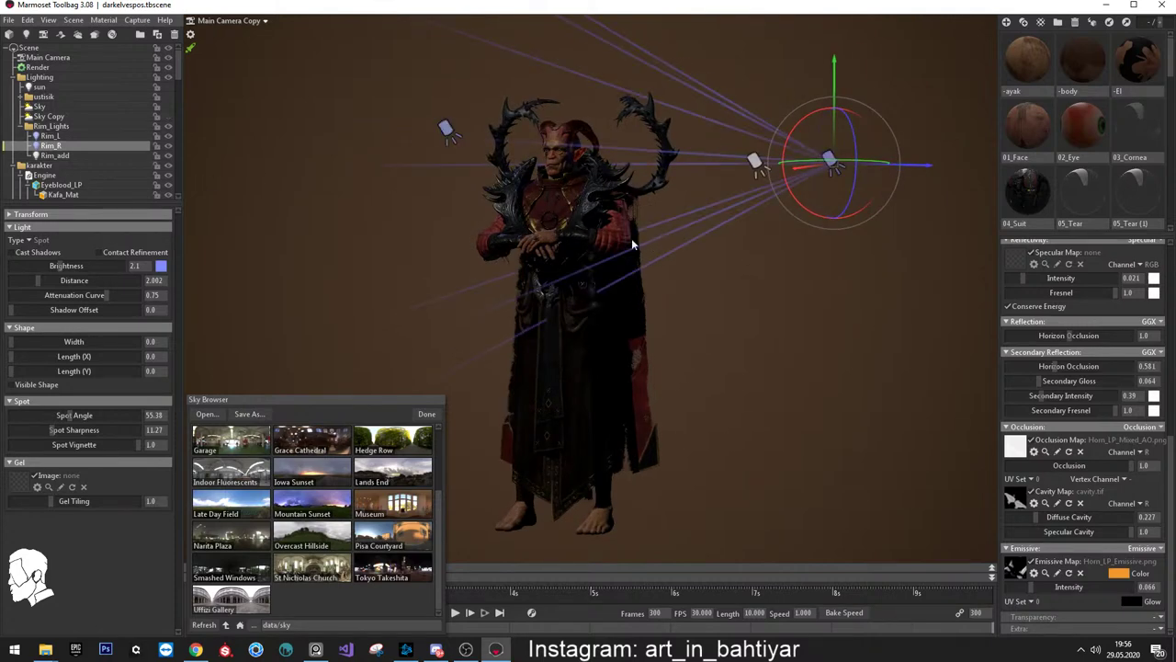
left_click_drag(632, 244, 569, 248)
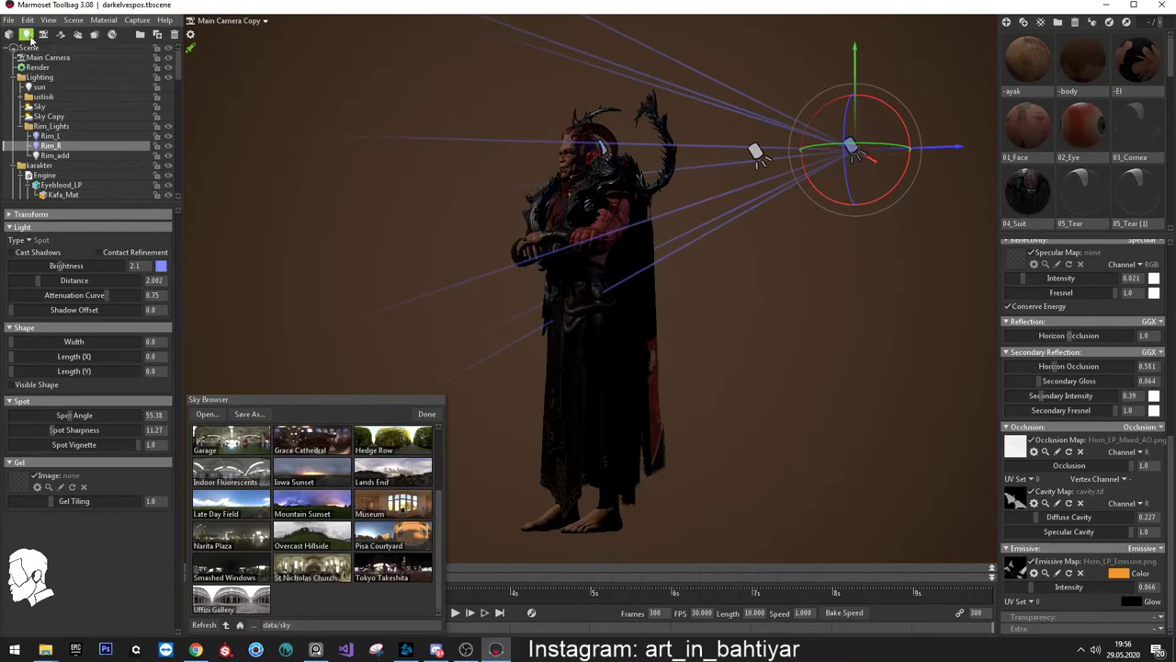
Lower the rim spot light's brightness from 2.0 to 0.147
left_click(26, 34)
mouse_move(393, 210)
left_mouse_down()
mouse_move(538, 232)
mouse_move(649, 198)
left_mouse_up()
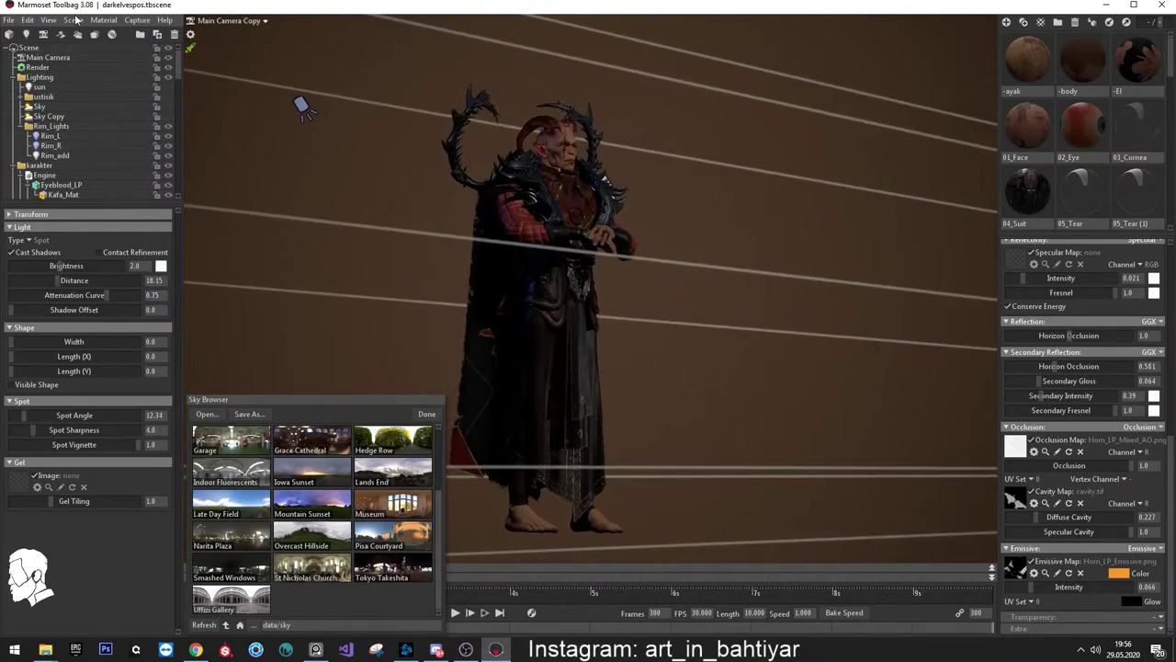
left_click(26, 34)
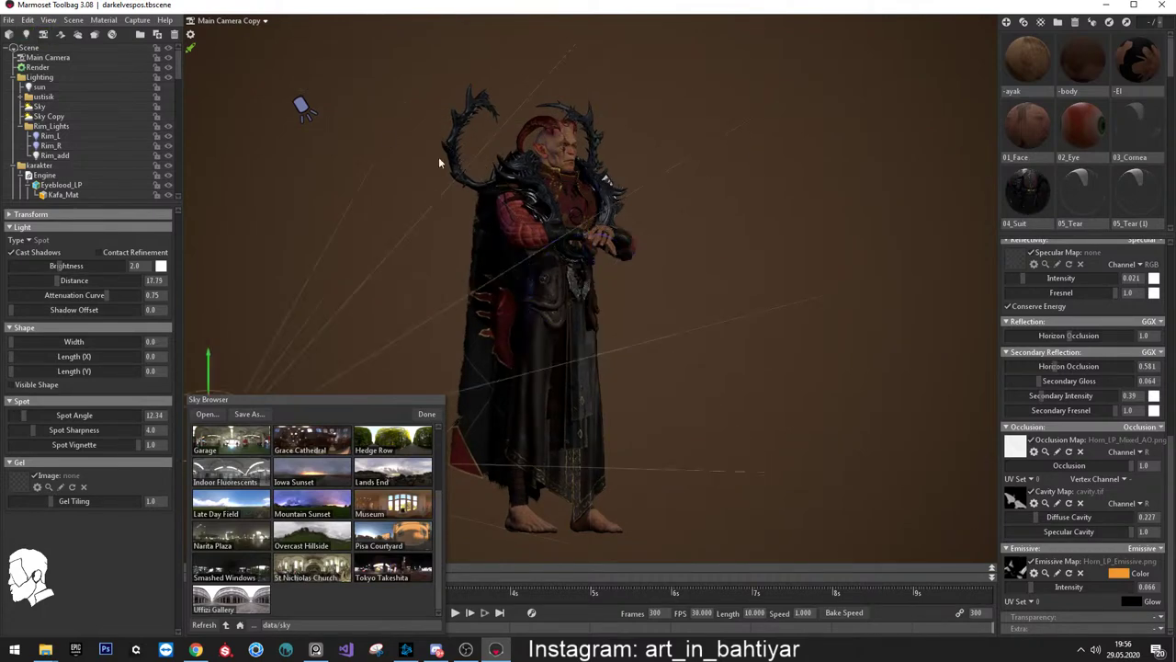
mouse_move(439, 156)
left_mouse_down()
mouse_move(394, 163)
mouse_move(394, 182)
left_mouse_up()
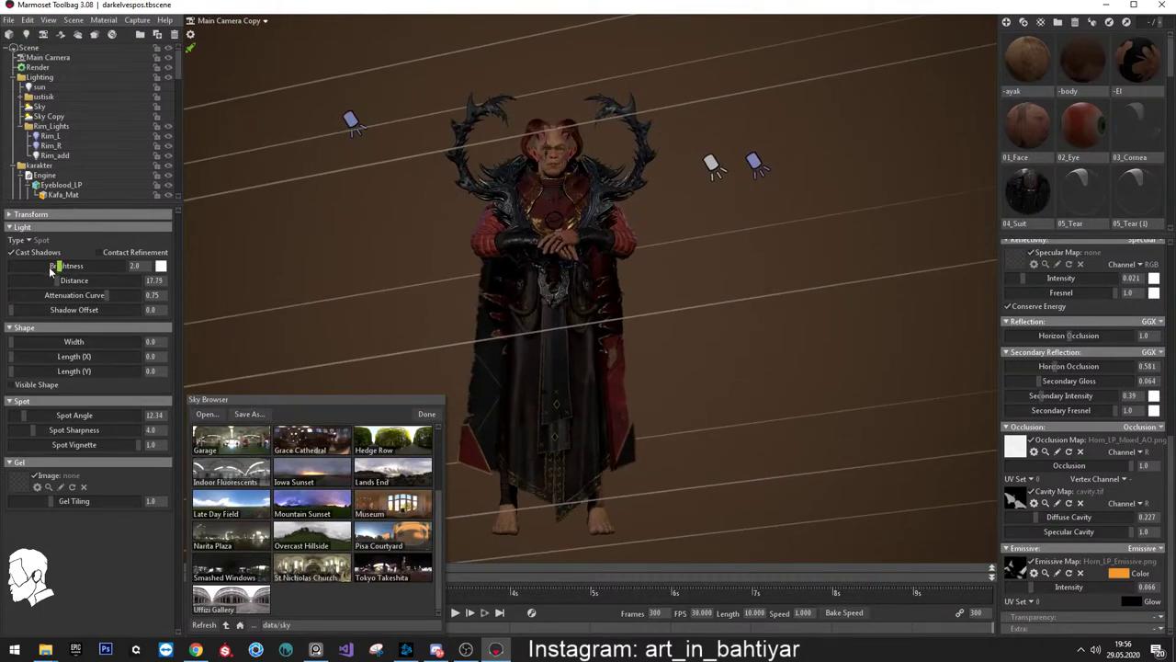
left_click_drag(51, 269, 44, 266)
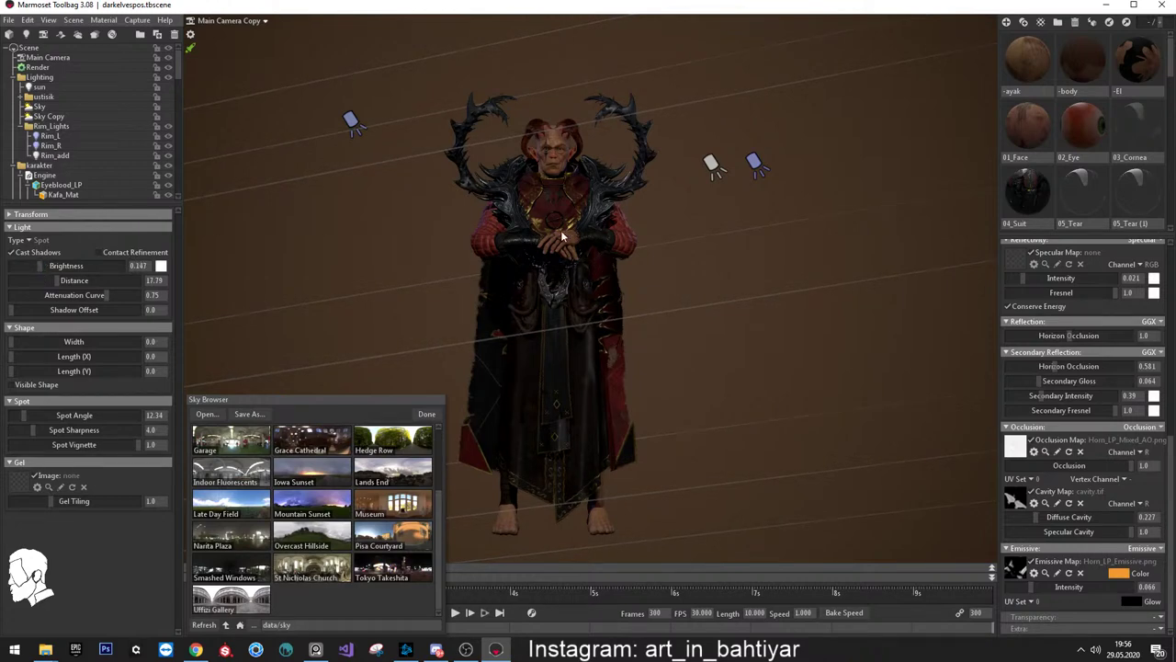
scroll(578, 257, "up", 2)
scroll(606, 285, "up", 2)
scroll(634, 312, "up", 2)
scroll(662, 345, "up", 2)
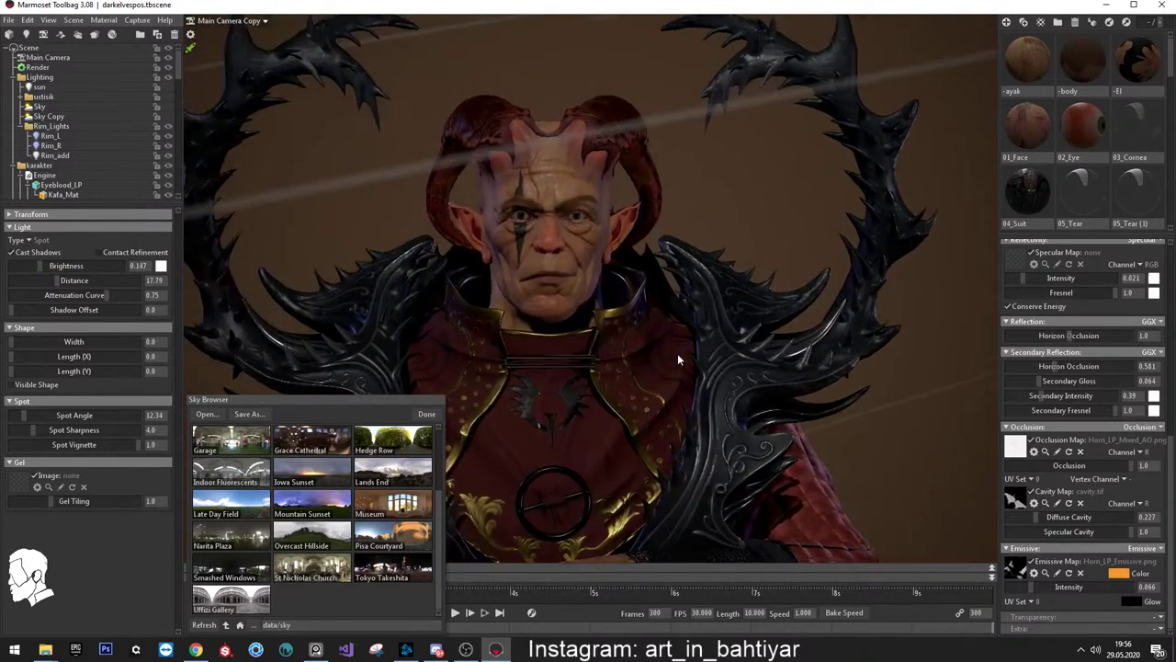
scroll(678, 359, "up", 2)
scroll(726, 339, "up", 2)
scroll(726, 329, "up", 1)
scroll(747, 339, "up", 1)
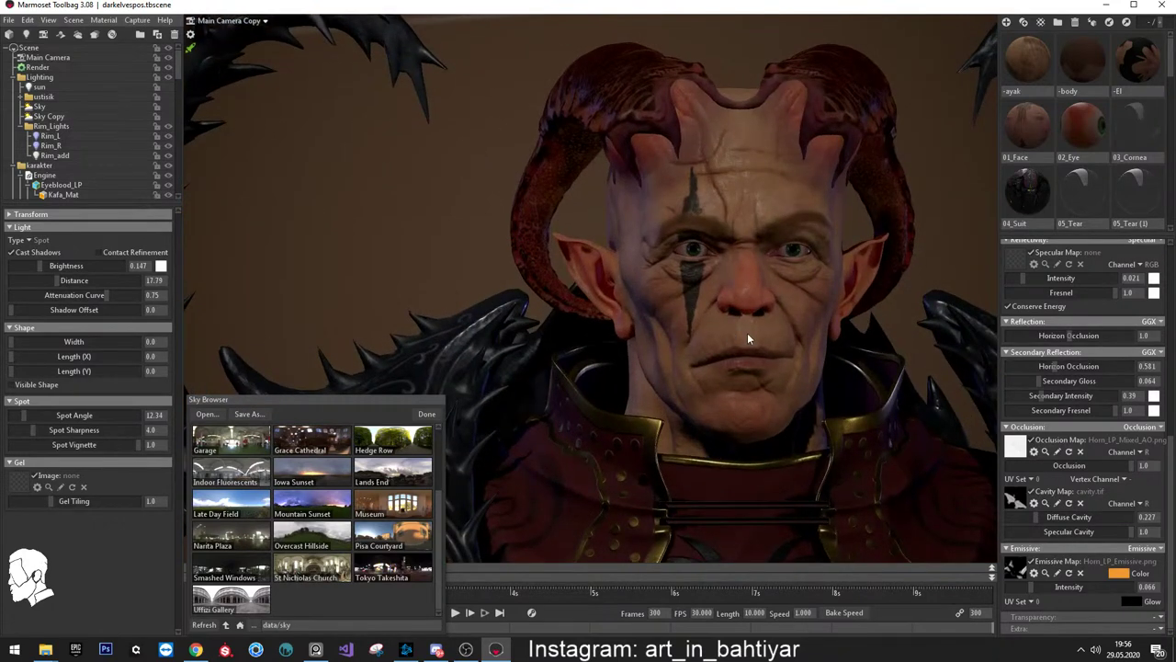
middle_click_drag(747, 339, 667, 315)
scroll(89, 168, "down", 3)
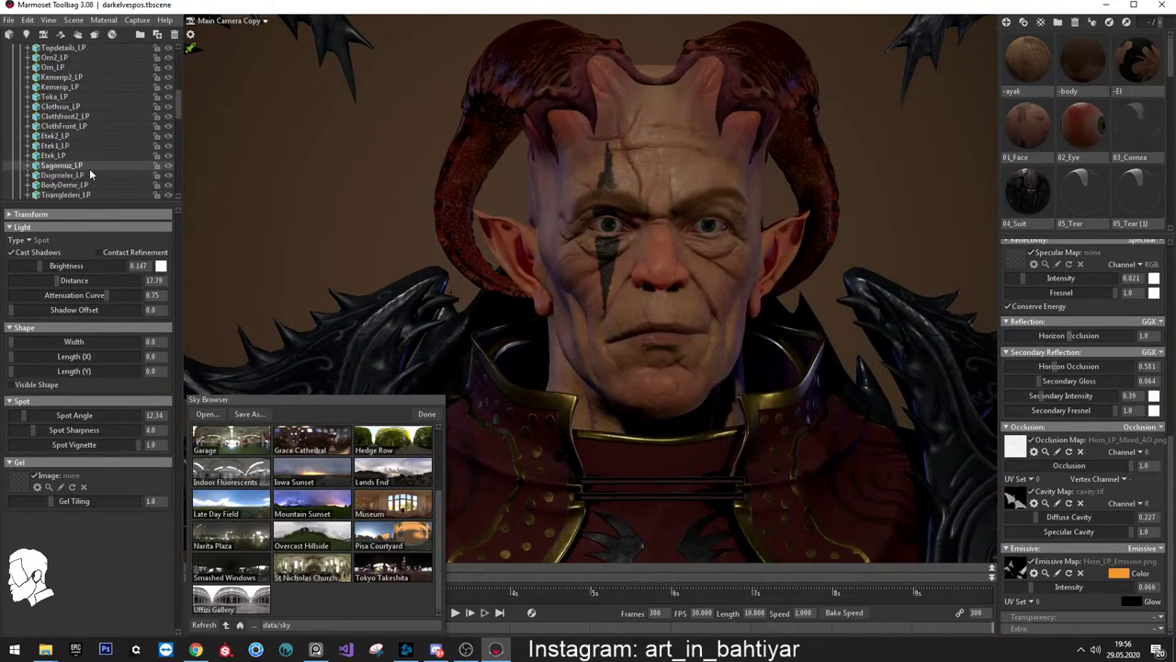
left_click(14, 106)
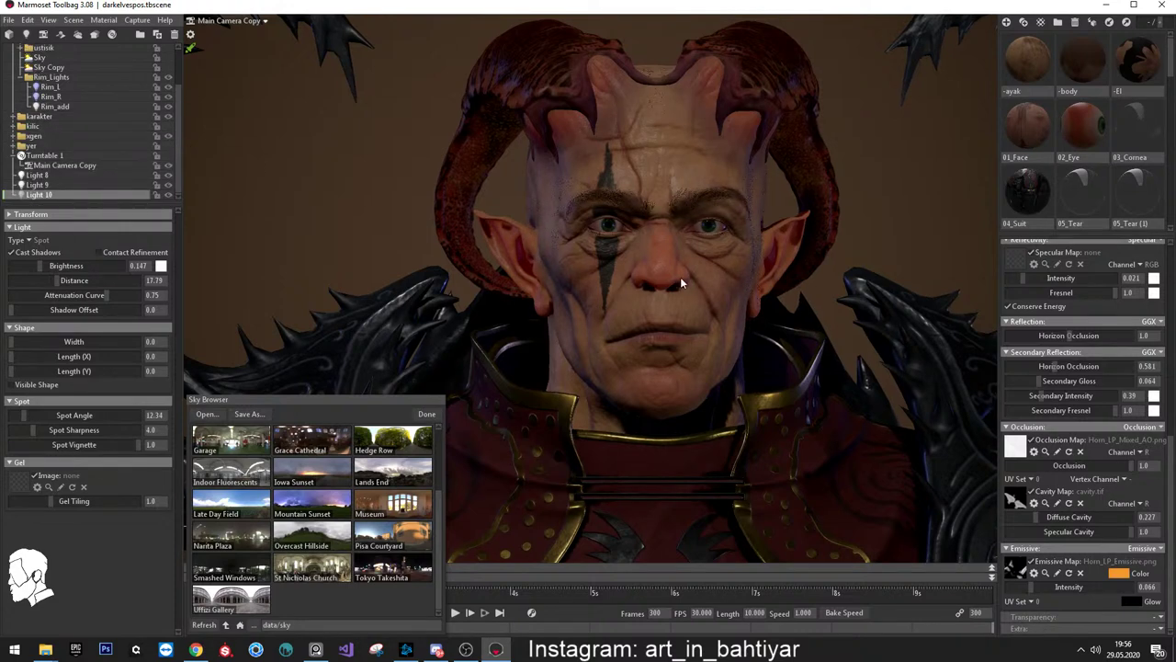
left_click(677, 153)
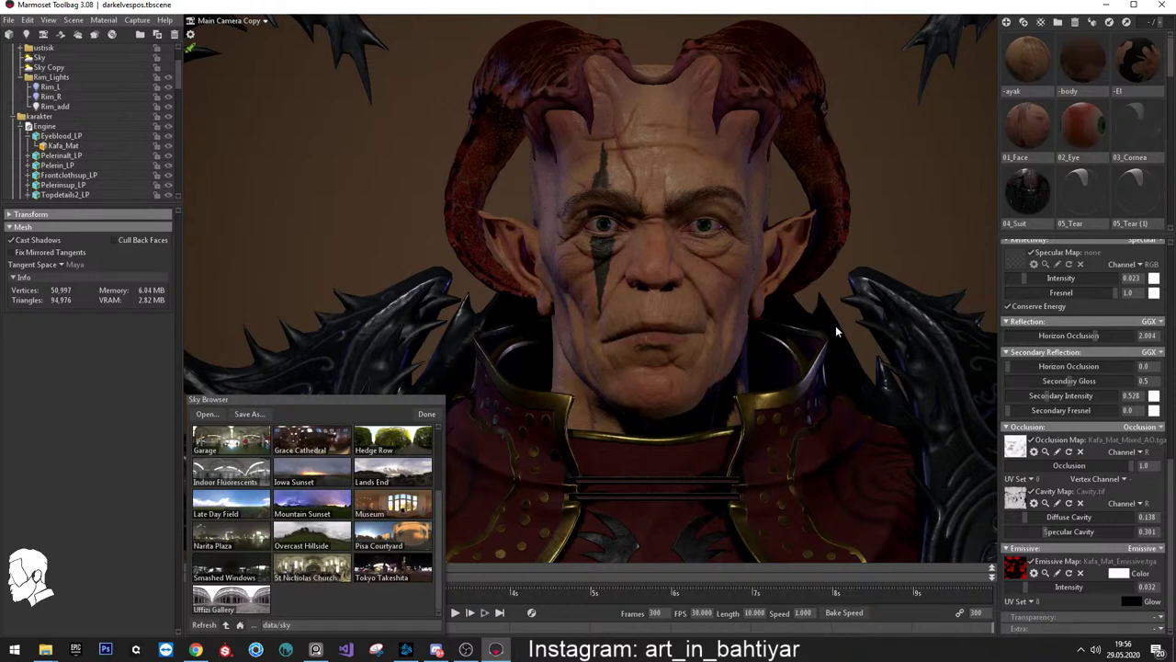
mouse_move(766, 285)
left_mouse_down()
mouse_move(721, 304)
mouse_move(656, 279)
mouse_move(687, 261)
mouse_move(718, 283)
mouse_move(736, 323)
left_mouse_up()
scroll(656, 279, "up", 3)
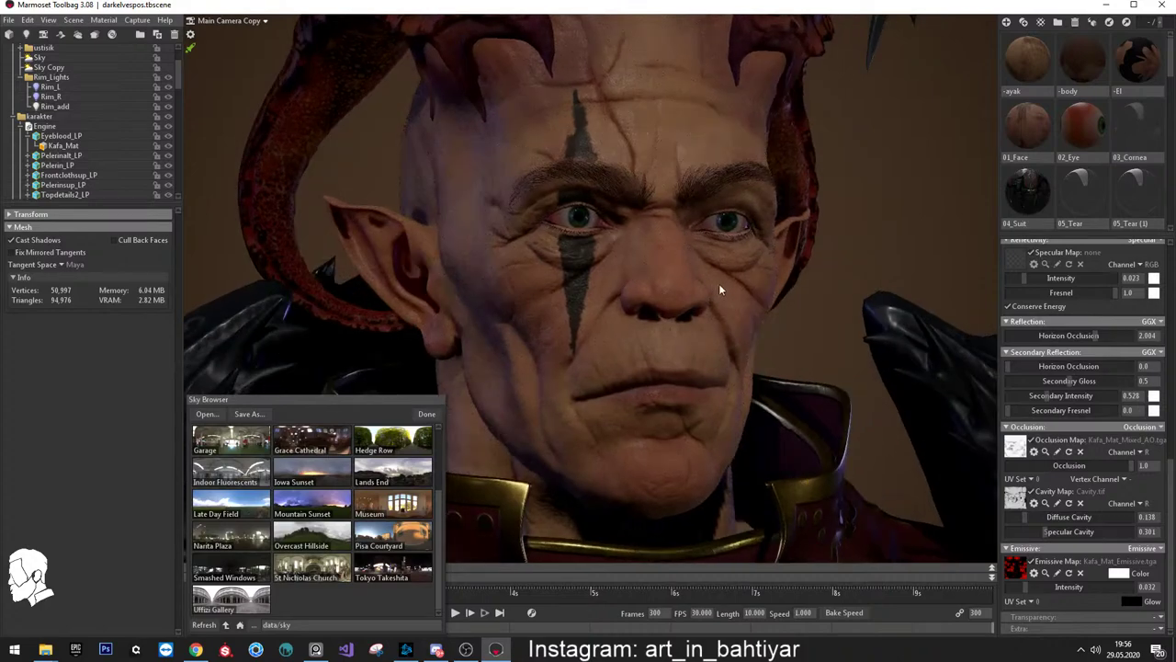
scroll(726, 288, "up", 2)
scroll(606, 69, "down", 5)
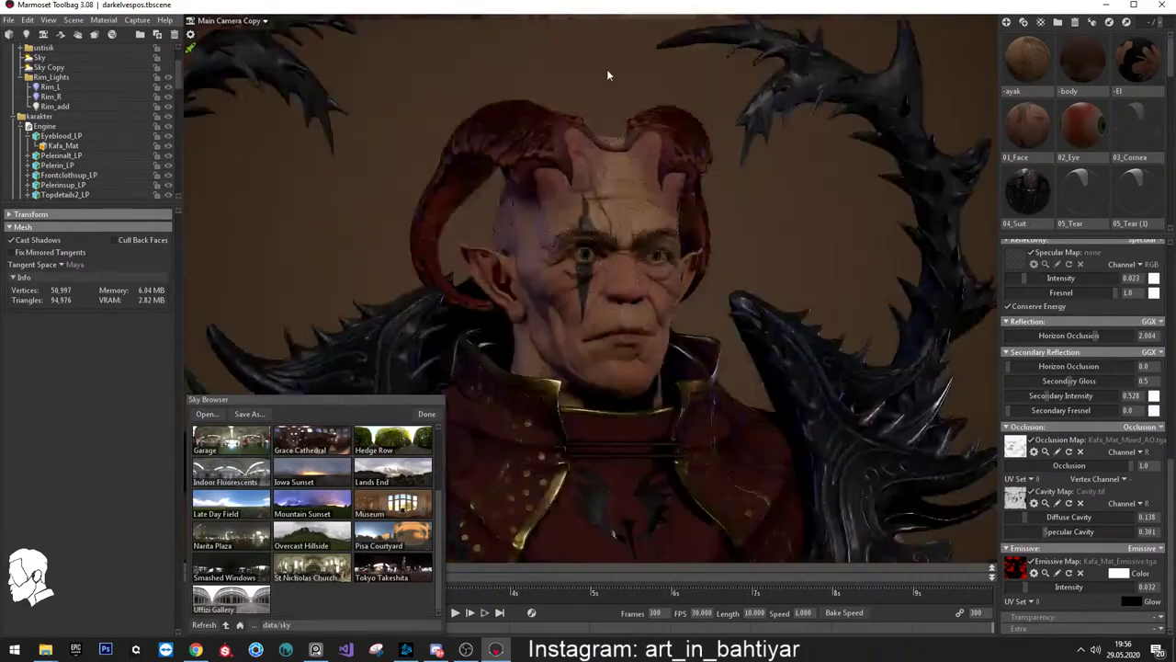
scroll(702, 321, "down", 3)
scroll(708, 222, "down", 1)
scroll(666, 266, "down", 2)
scroll(680, 312, "down", 1)
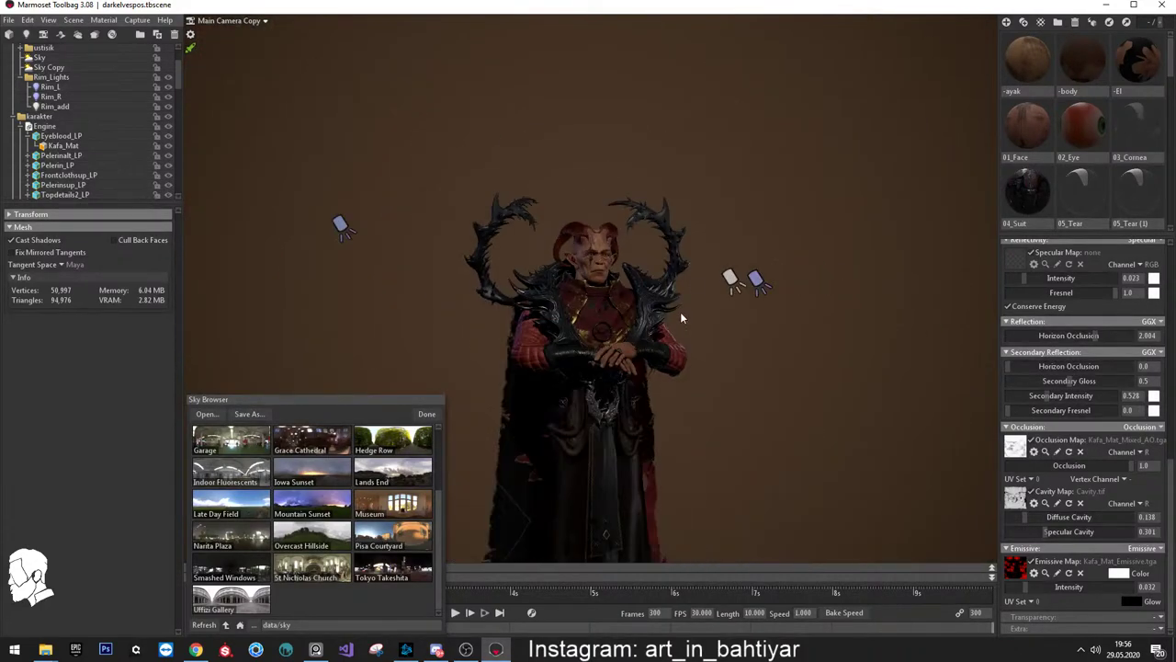
scroll(698, 314, "down", 1)
Select the overhead spot light Light 8 and set distance 13.57 and spot angle 17.88
scroll(713, 318, "down", 1)
left_click(666, 332)
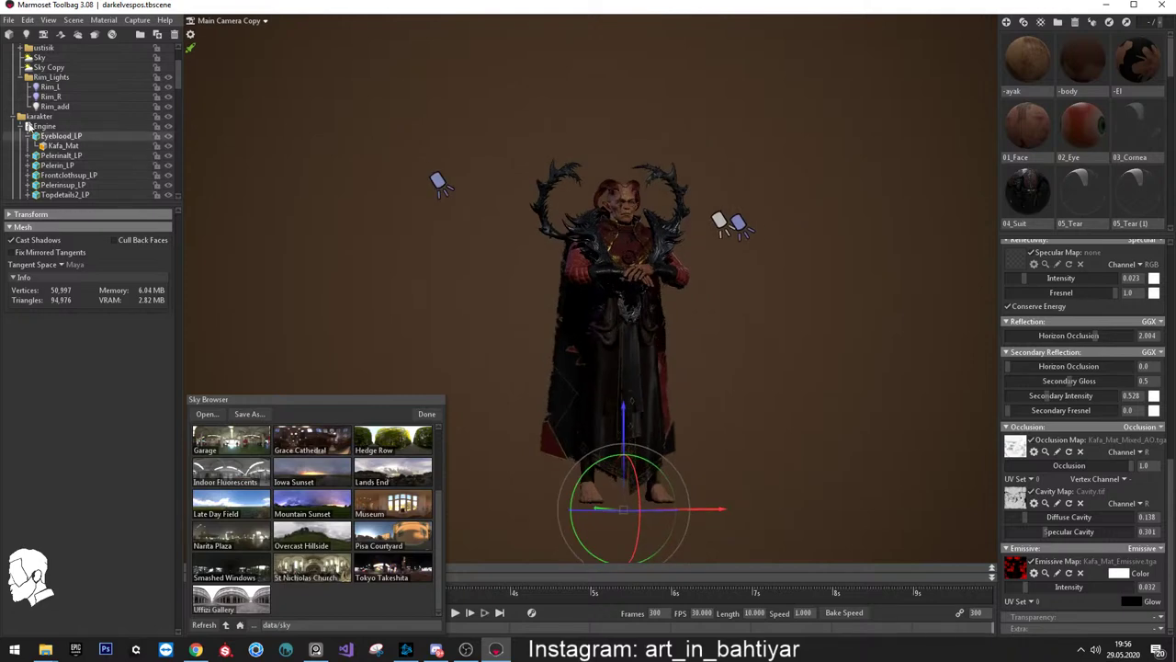
left_click(15, 116)
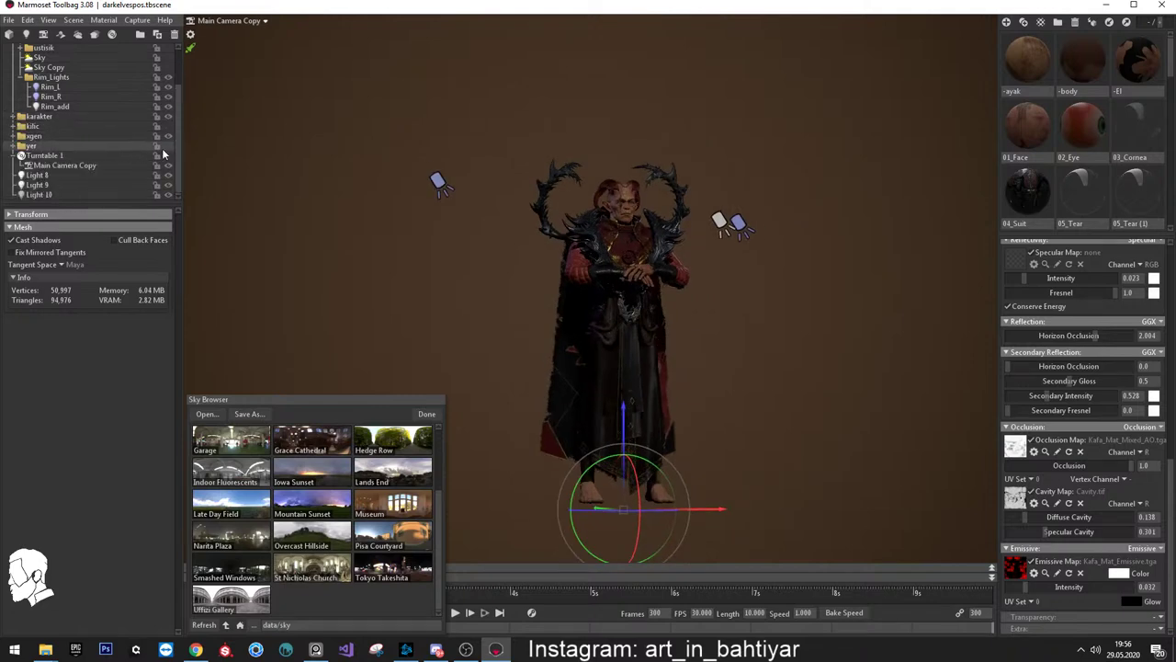
mouse_move(551, 377)
left_mouse_down()
mouse_move(637, 445)
mouse_move(662, 253)
mouse_move(714, 250)
mouse_move(655, 135)
mouse_move(783, 191)
left_mouse_up()
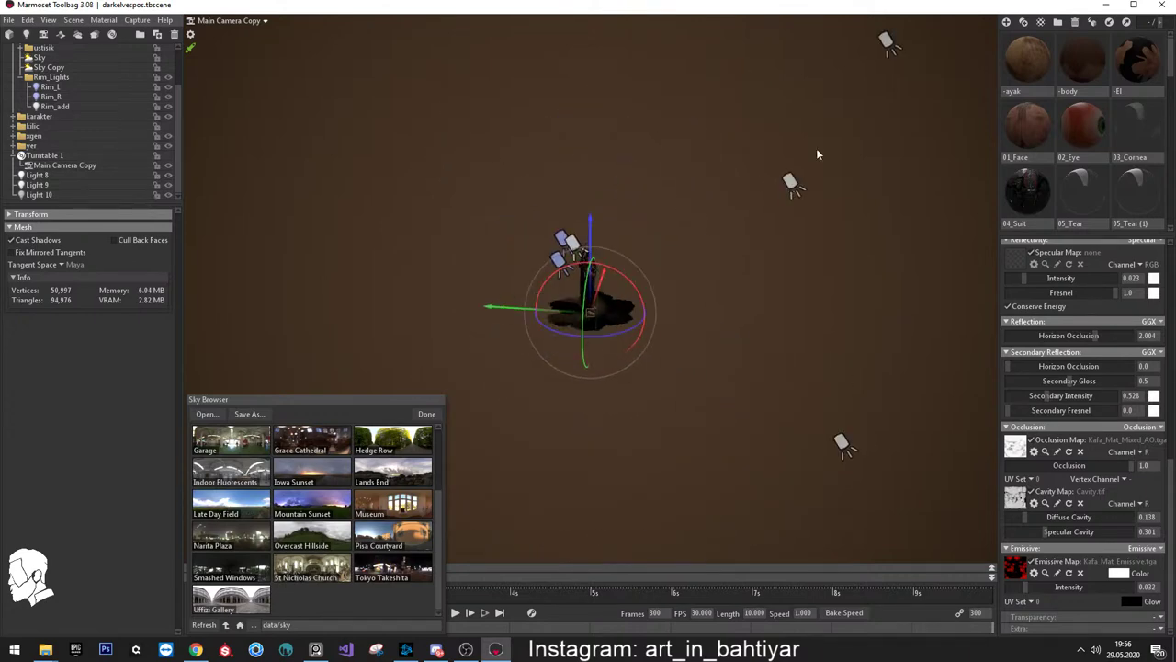
left_click(792, 182)
left_click(889, 44)
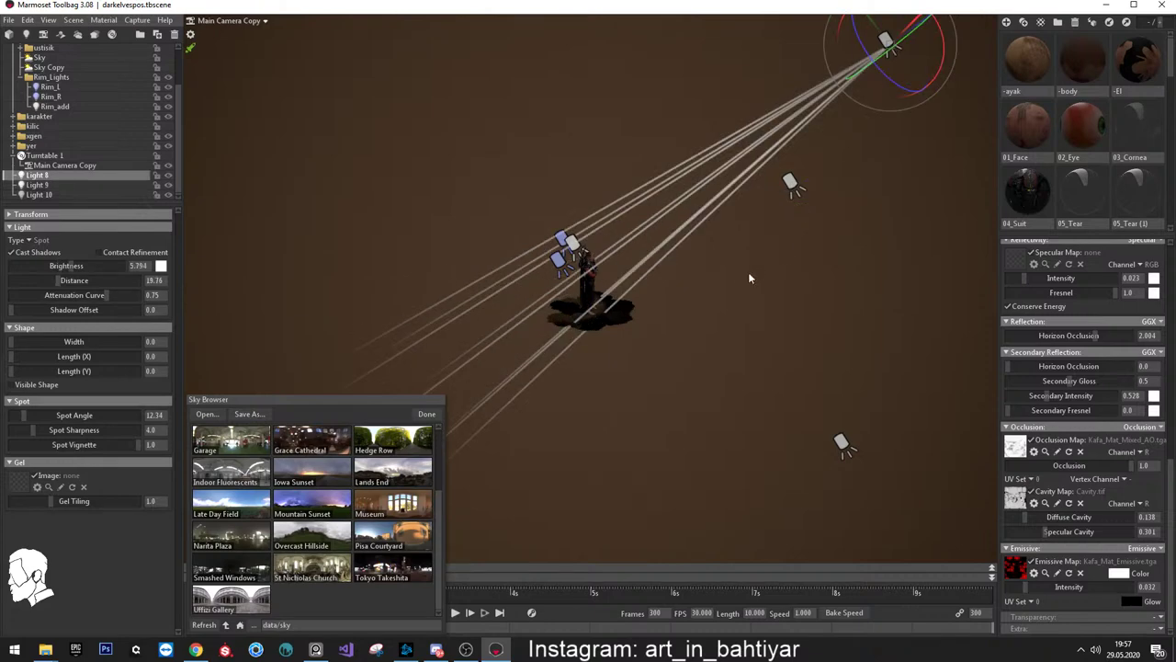
mouse_move(748, 272)
left_mouse_down()
mouse_move(690, 267)
mouse_move(724, 276)
mouse_move(122, 352)
left_mouse_up()
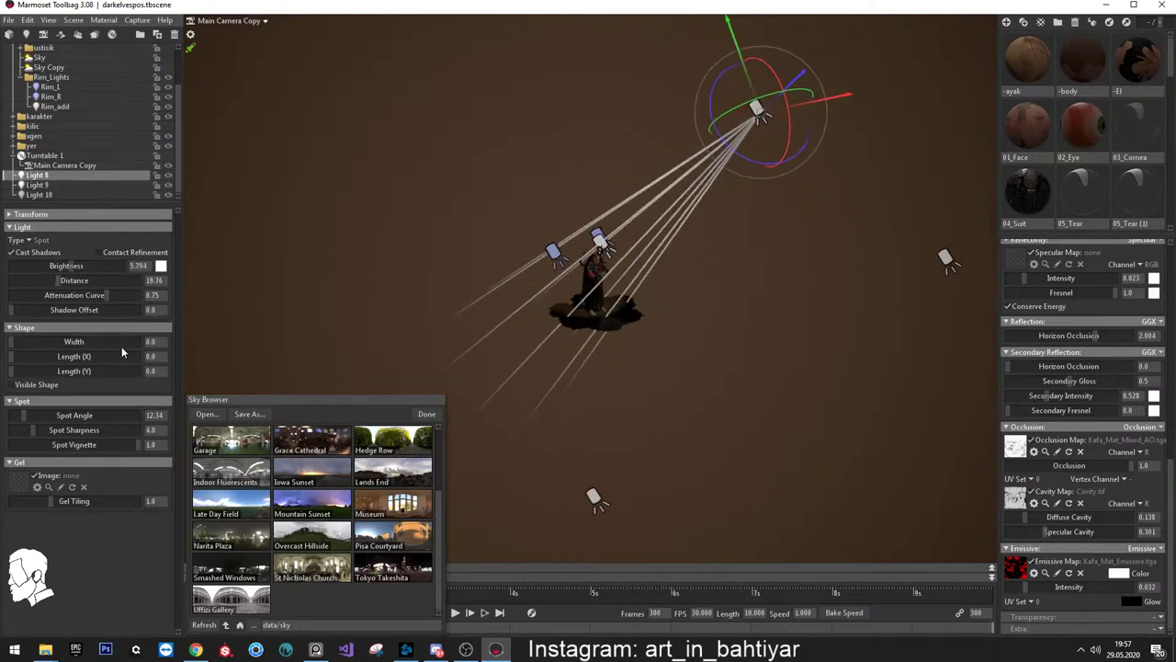
mouse_move(59, 281)
left_mouse_down()
mouse_move(76, 280)
mouse_move(53, 286)
left_mouse_up()
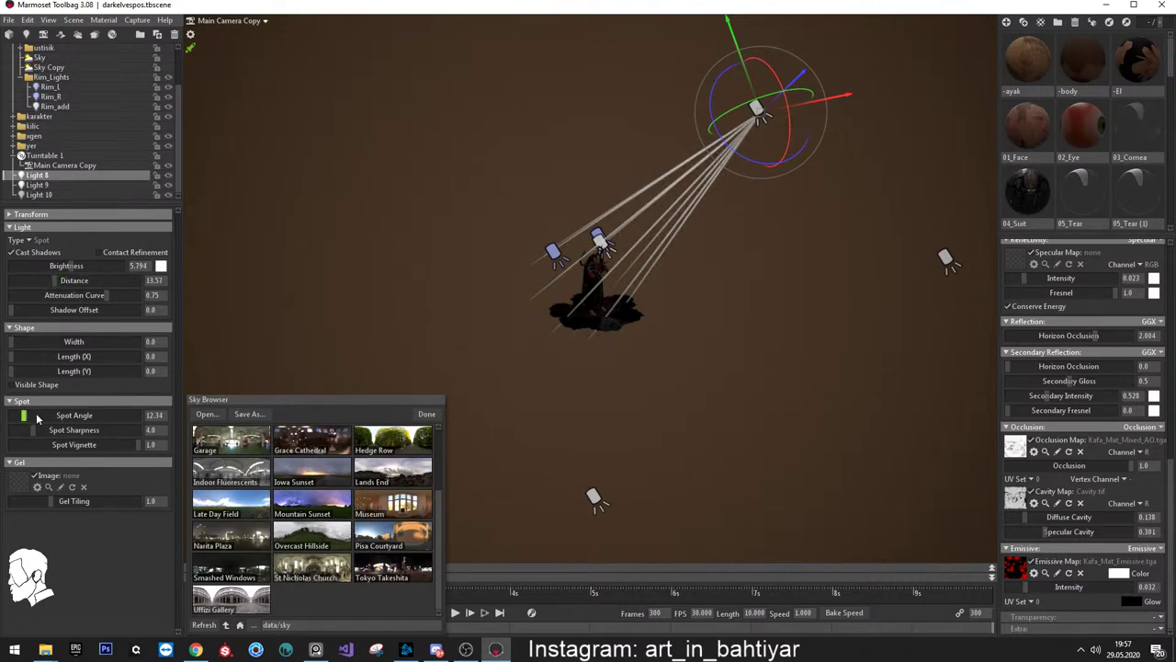
mouse_move(37, 419)
left_mouse_down()
mouse_move(26, 414)
mouse_move(71, 406)
left_mouse_up()
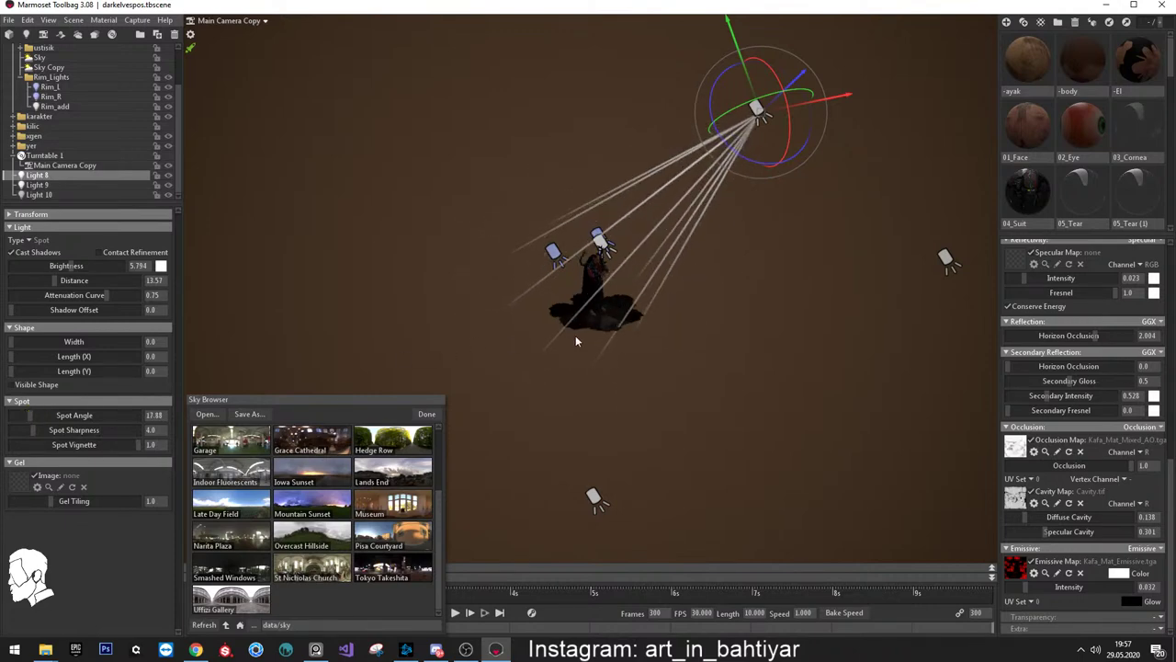
mouse_move(575, 336)
left_mouse_down()
mouse_move(657, 381)
mouse_move(602, 368)
mouse_move(605, 348)
mouse_move(670, 378)
mouse_move(668, 395)
mouse_move(739, 392)
mouse_move(628, 382)
mouse_move(627, 346)
mouse_move(370, 343)
mouse_move(361, 319)
mouse_move(461, 313)
mouse_move(450, 404)
mouse_move(572, 371)
mouse_move(573, 392)
left_mouse_up()
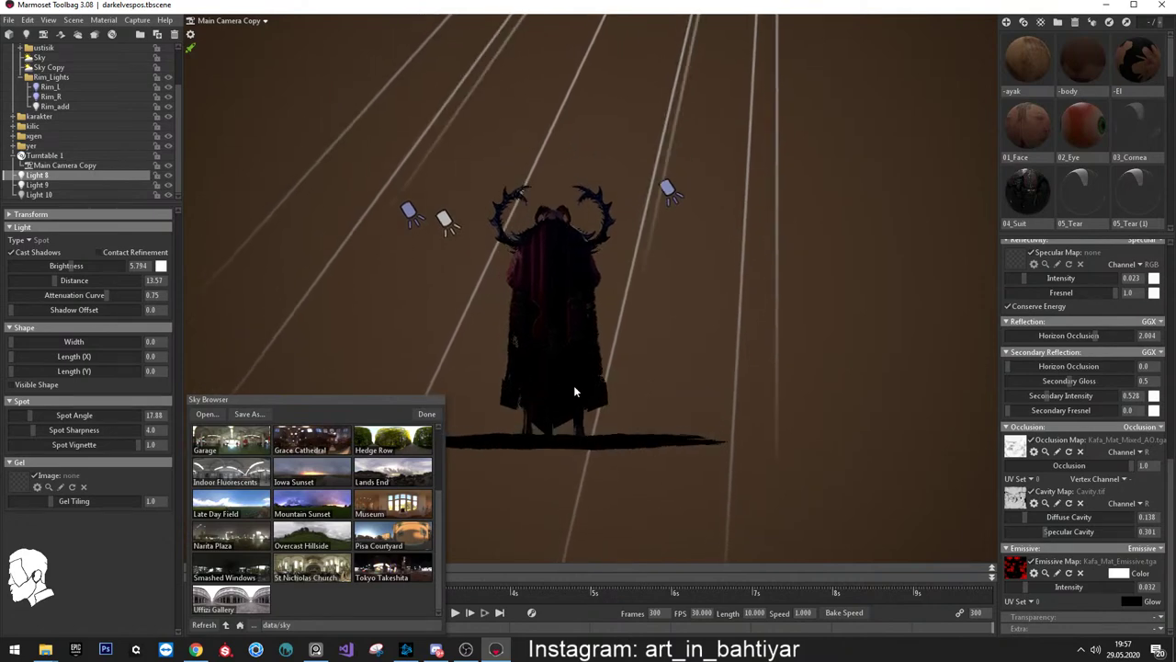
Add a new spot light to the scene
left_click(26, 34)
mouse_move(408, 248)
left_mouse_down()
mouse_move(546, 285)
mouse_move(723, 273)
mouse_move(703, 344)
mouse_move(639, 330)
left_mouse_up()
scroll(695, 446, "up", 5)
scroll(697, 413, "up", 5)
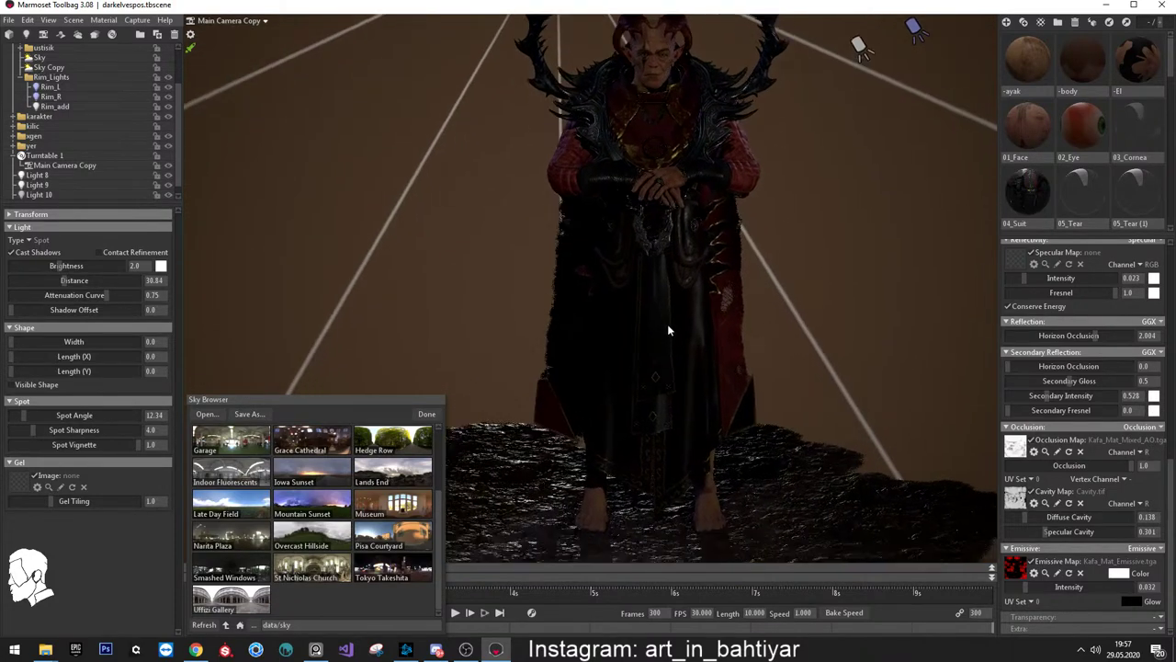
scroll(667, 323, "up", 3)
scroll(644, 248, "up", 3)
scroll(674, 347, "up", 3)
scroll(692, 369, "up", 2)
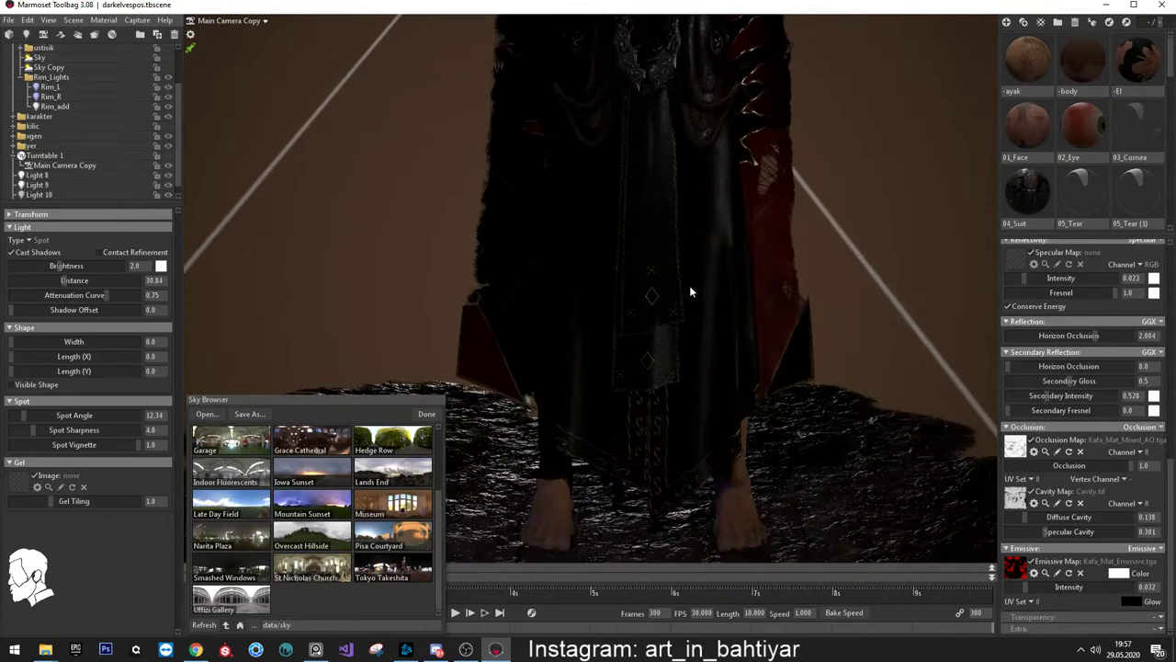
scroll(690, 289, "up", 2)
scroll(674, 283, "up", 2)
scroll(690, 336, "up", 2)
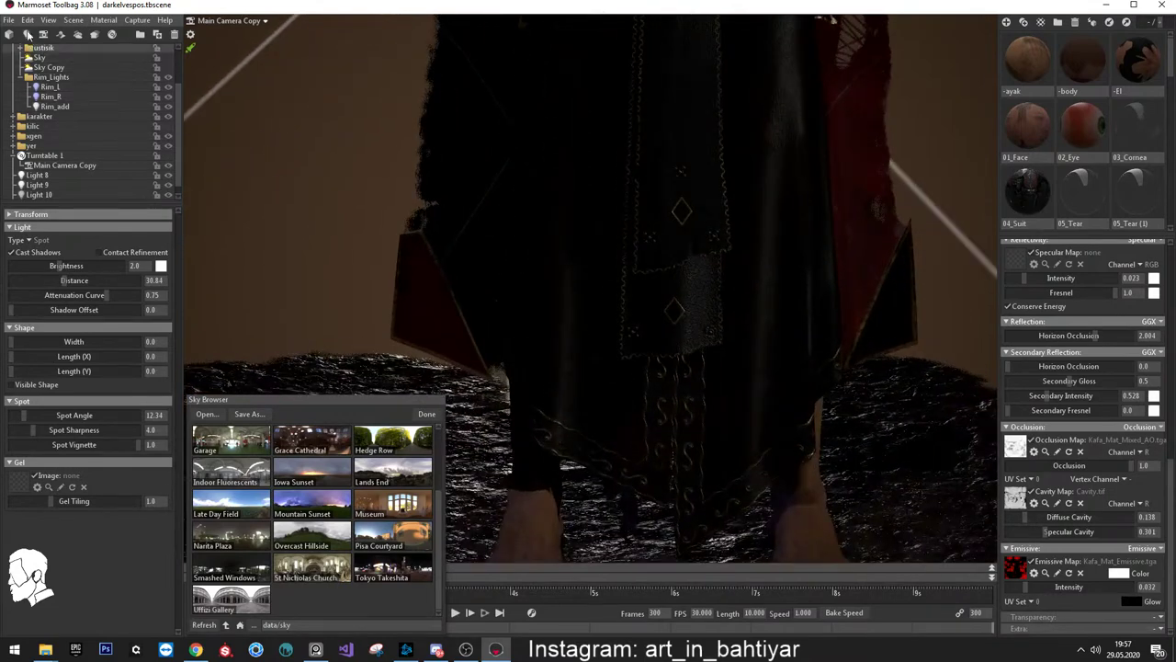
Add a second light, make it an Omni light, and slide it left along X
left_click(26, 34)
left_click(27, 240)
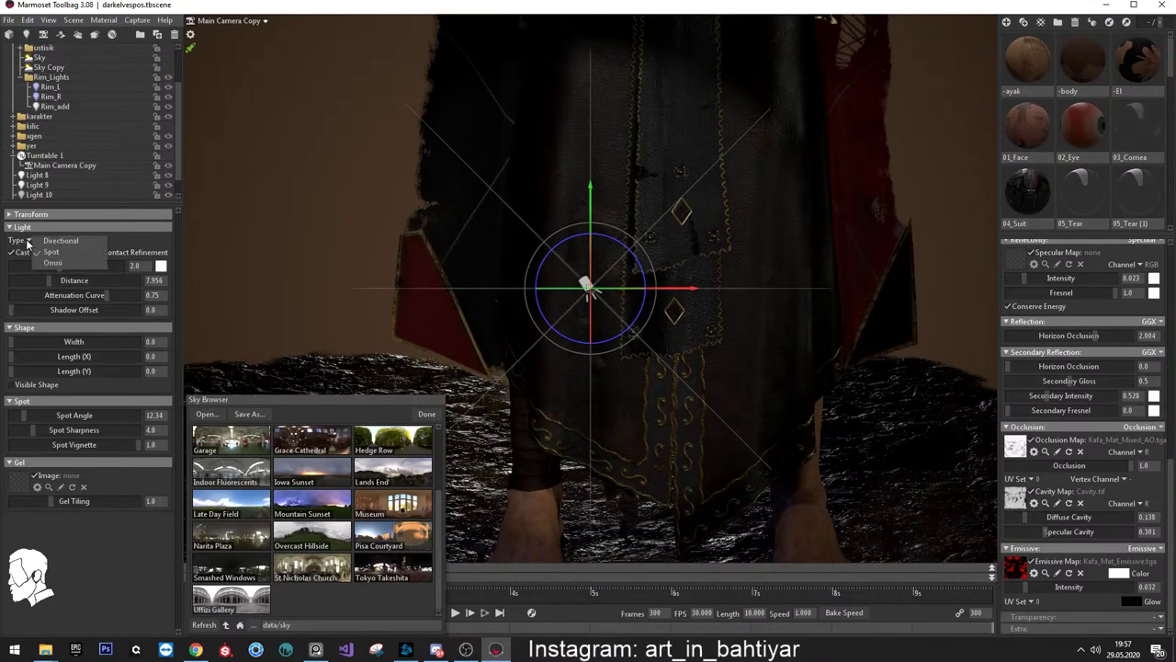
left_click(42, 262)
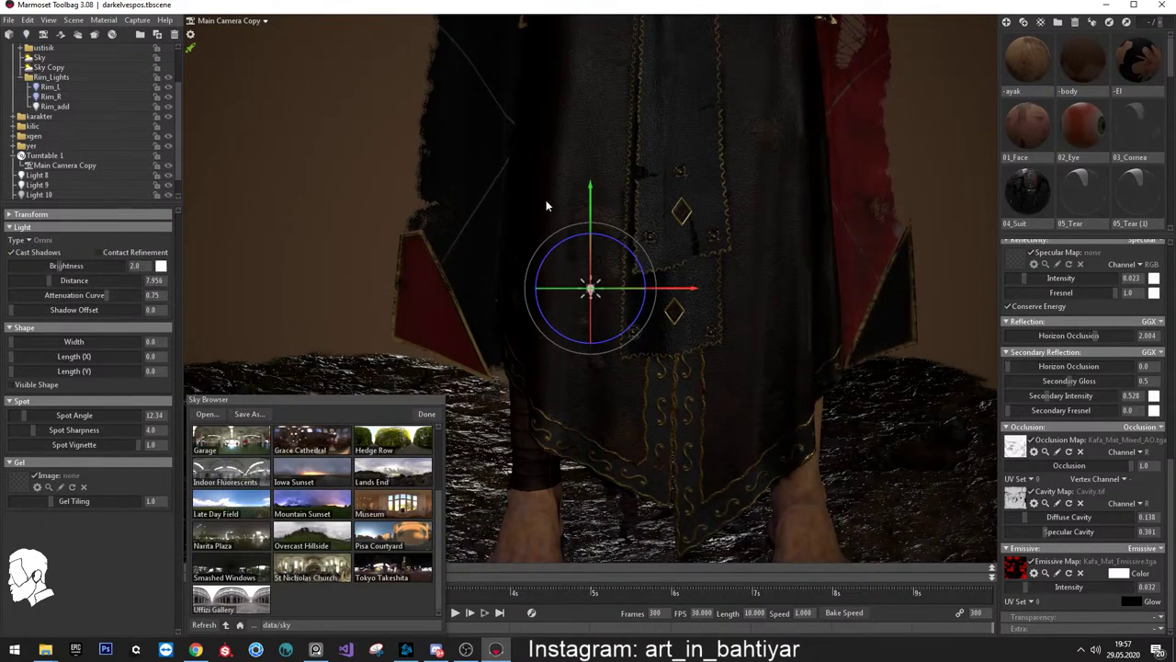
mouse_move(546, 205)
left_mouse_down()
mouse_move(525, 176)
mouse_move(619, 183)
mouse_move(553, 89)
left_mouse_up()
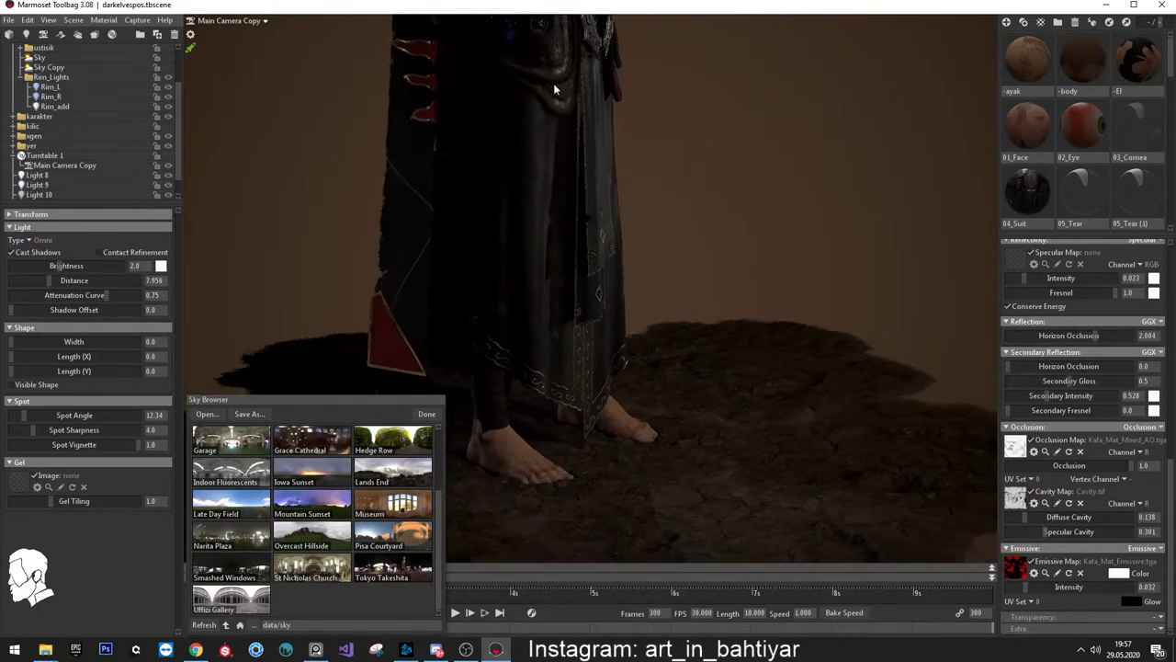
scroll(553, 89, "down", 5)
scroll(537, 110, "down", 3)
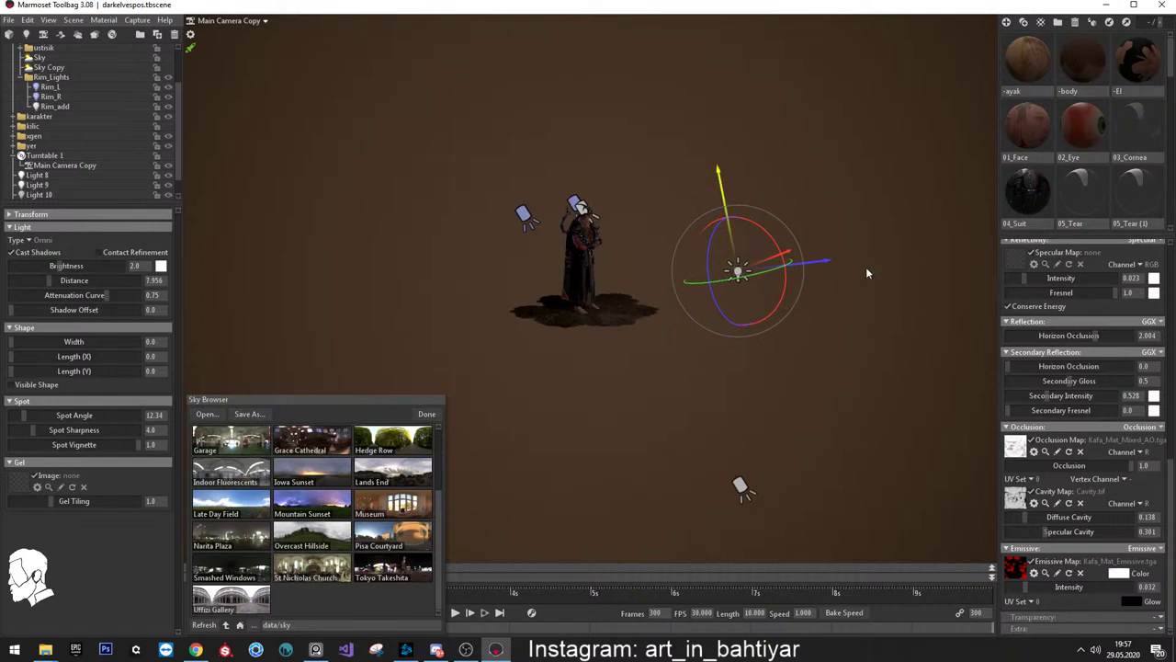
mouse_move(835, 262)
left_mouse_down()
mouse_move(755, 270)
mouse_move(573, 184)
mouse_move(604, 176)
left_mouse_up()
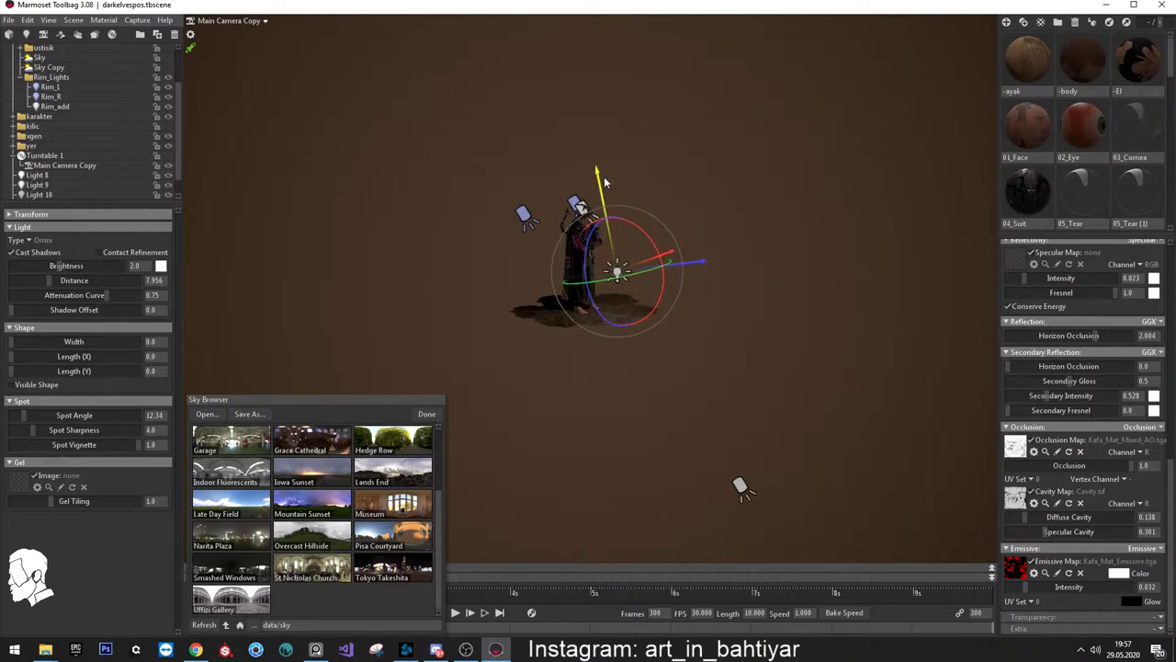
Set the omni light's brightness to 1.972 to light the lower robe and feet
left_click_drag(708, 221, 849, 400)
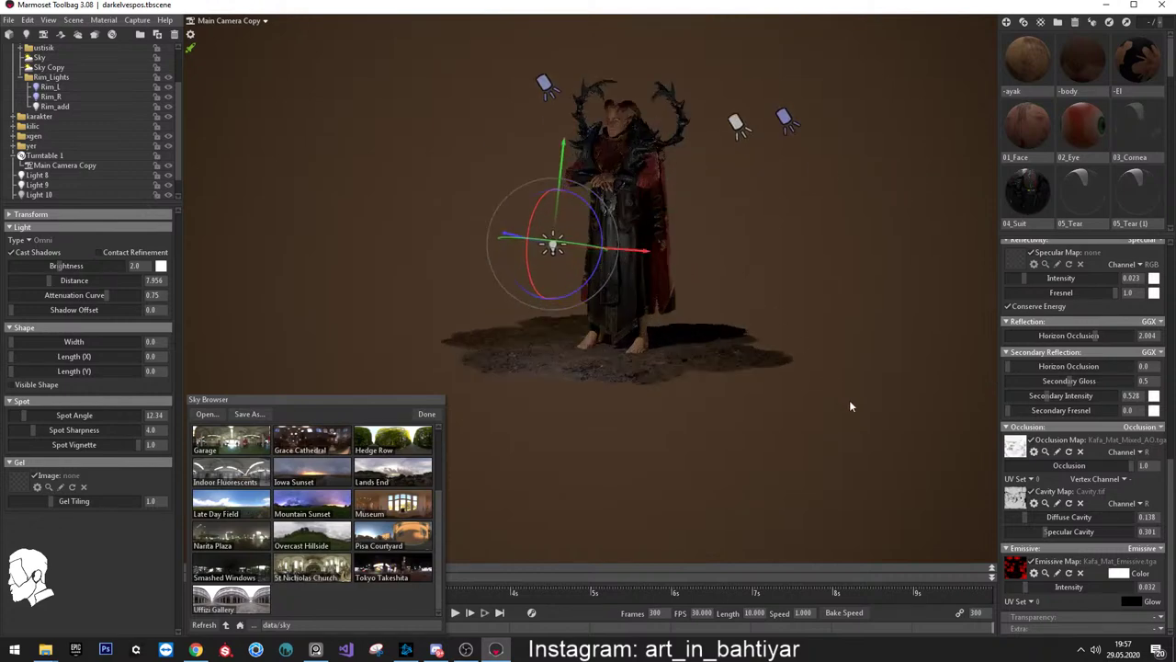
scroll(809, 323, "up", 5)
mouse_move(829, 320)
left_mouse_down()
mouse_move(842, 318)
mouse_move(441, 224)
left_mouse_up()
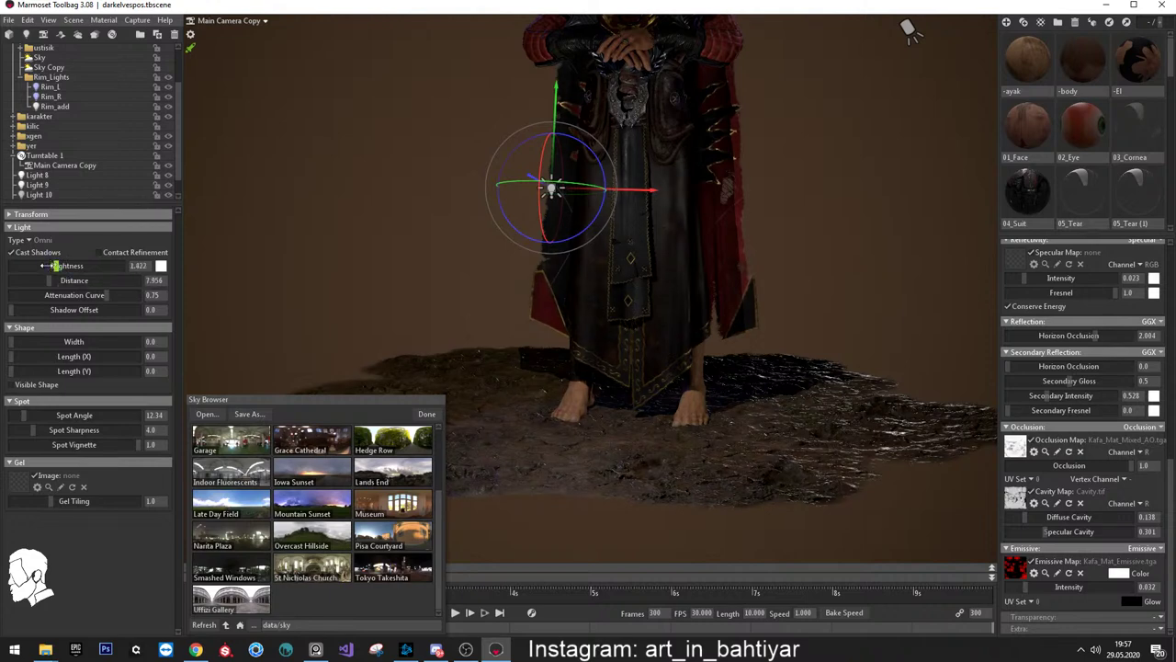
left_click_drag(44, 265, 52, 266)
scroll(644, 279, "down", 3)
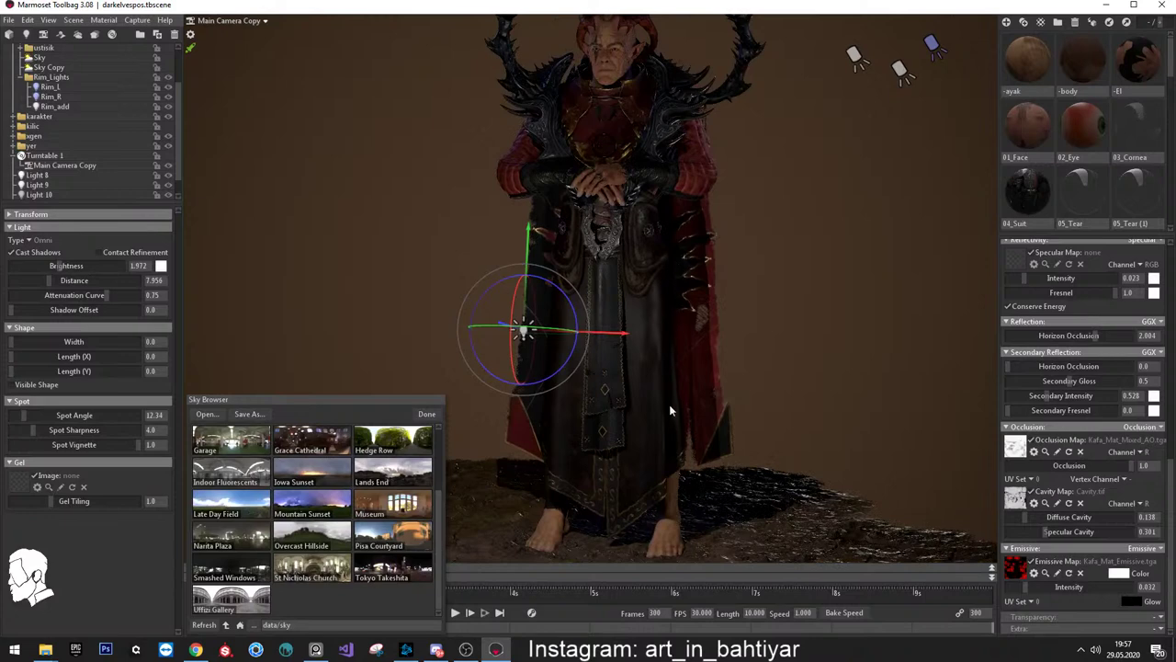
mouse_move(670, 409)
left_mouse_down()
mouse_move(793, 356)
mouse_move(649, 106)
left_mouse_up()
left_click(470, 278)
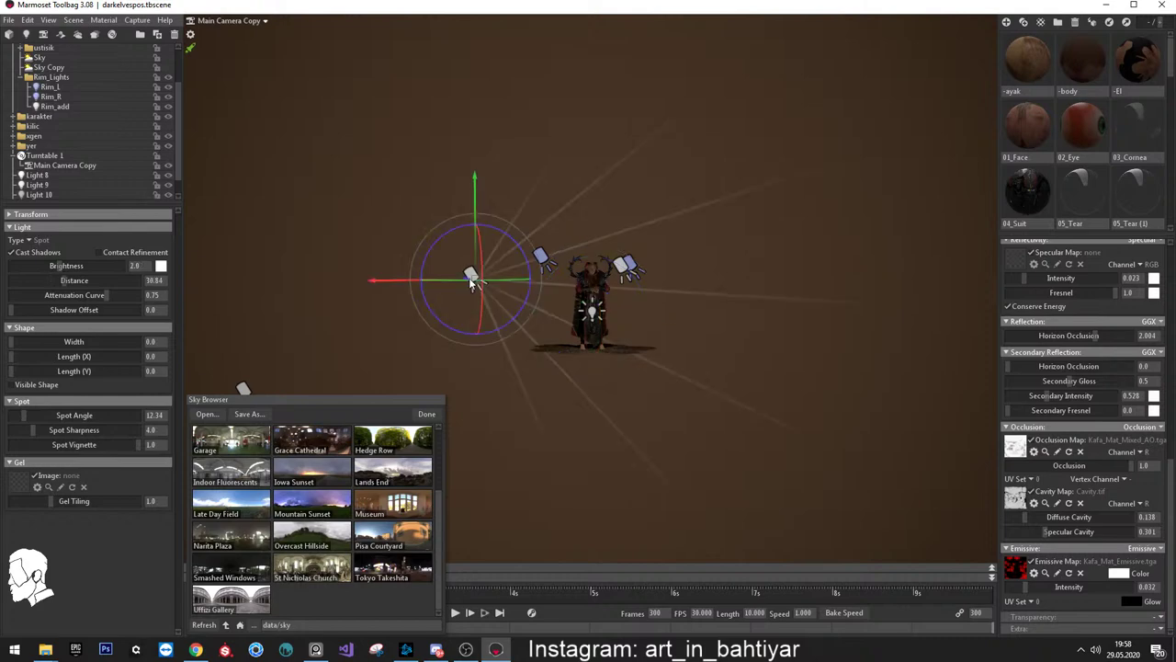
mouse_move(675, 244)
left_mouse_down()
mouse_move(669, 258)
mouse_move(701, 221)
left_mouse_up()
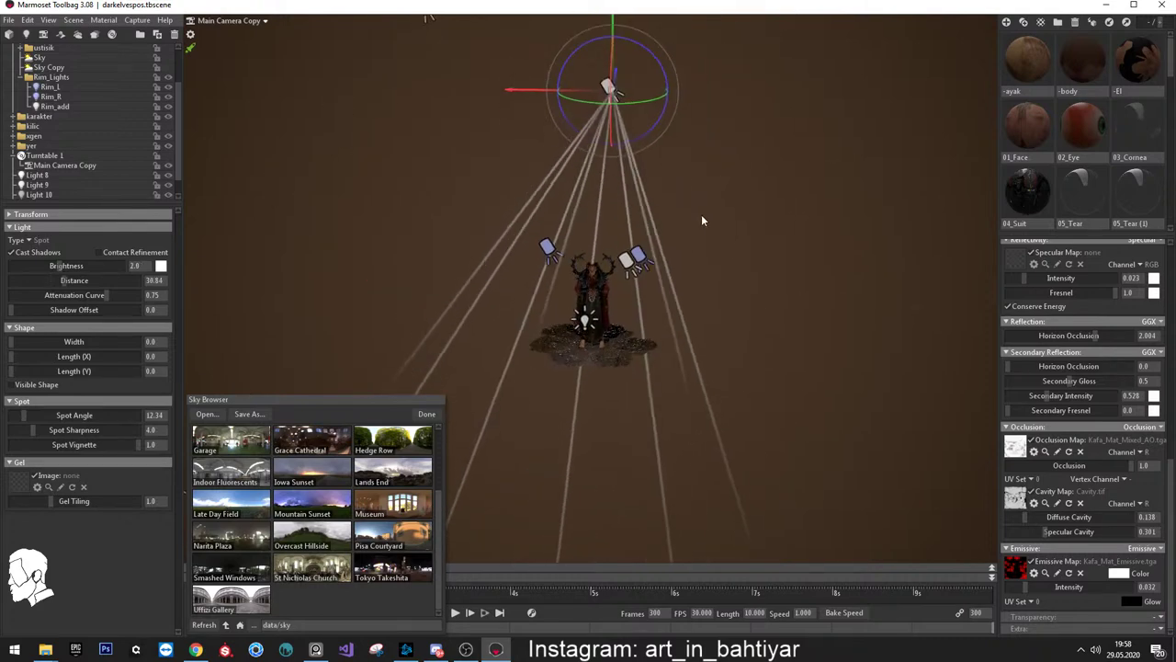
left_click(547, 247)
mouse_move(546, 247)
left_mouse_down()
mouse_move(687, 266)
mouse_move(792, 257)
mouse_move(735, 255)
mouse_move(667, 226)
mouse_move(635, 194)
mouse_move(782, 351)
mouse_move(743, 321)
left_mouse_up()
left_click(555, 185)
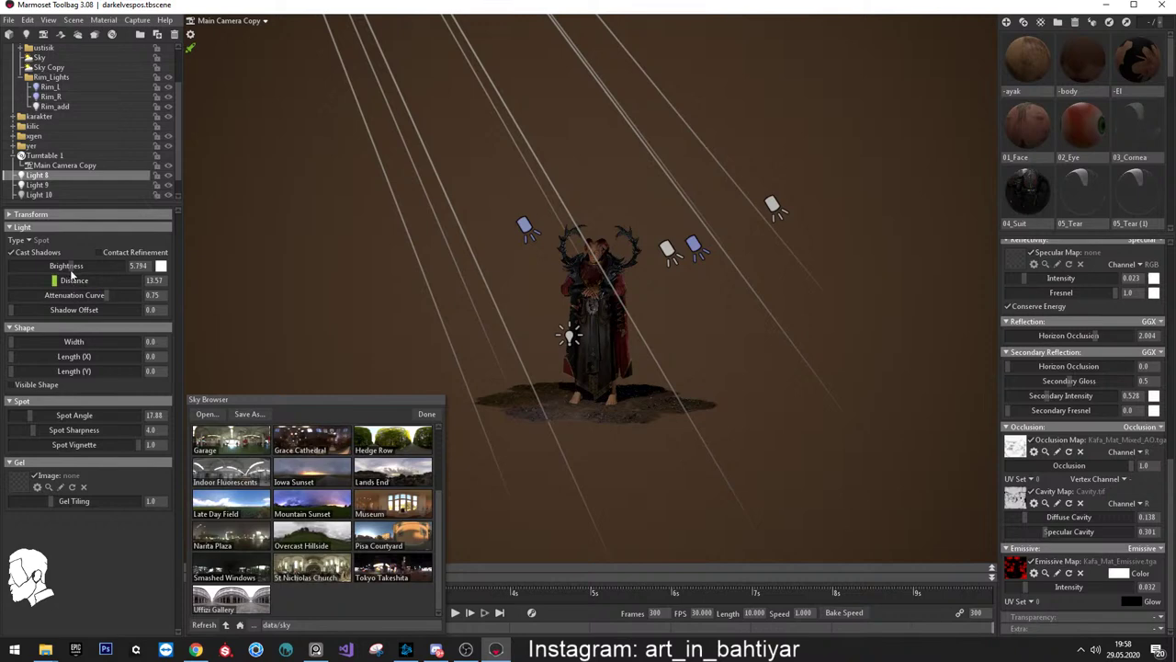
left_click_drag(58, 266, 53, 266)
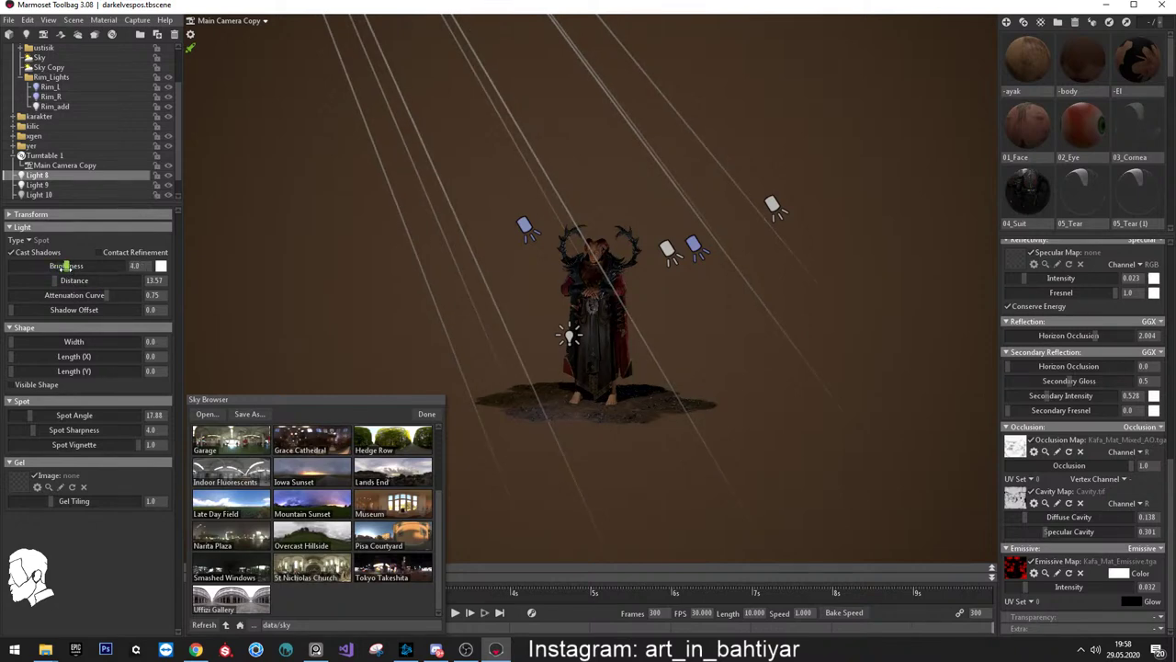
scroll(492, 355, "up", 3)
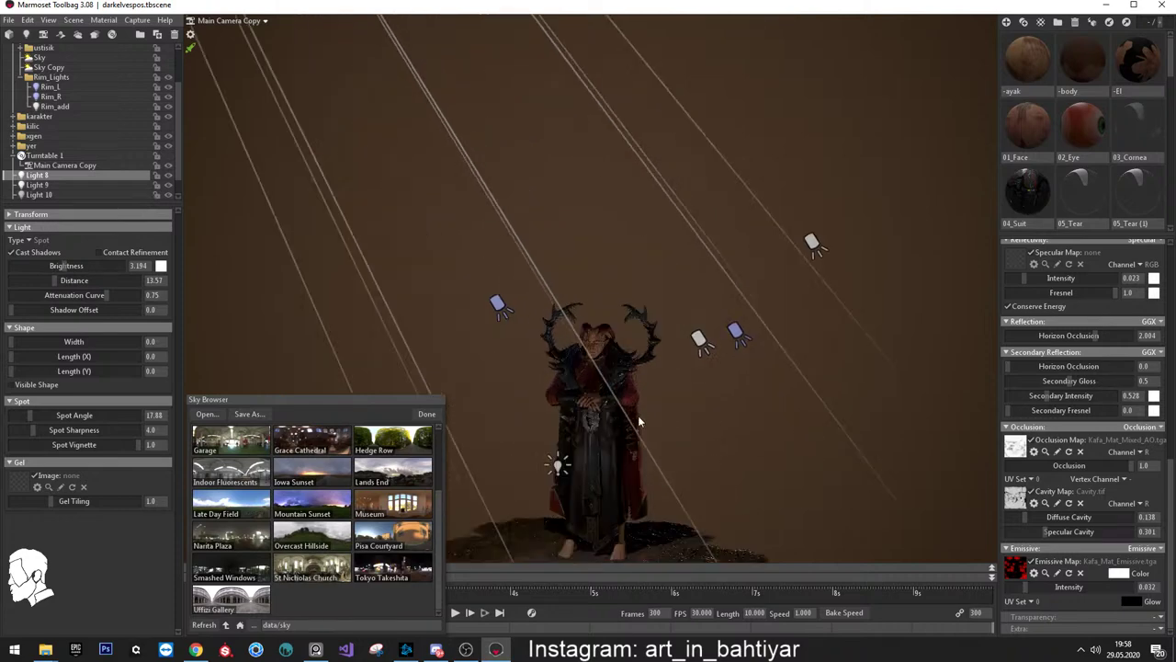
scroll(649, 392, "up", 4)
scroll(651, 352, "up", 2)
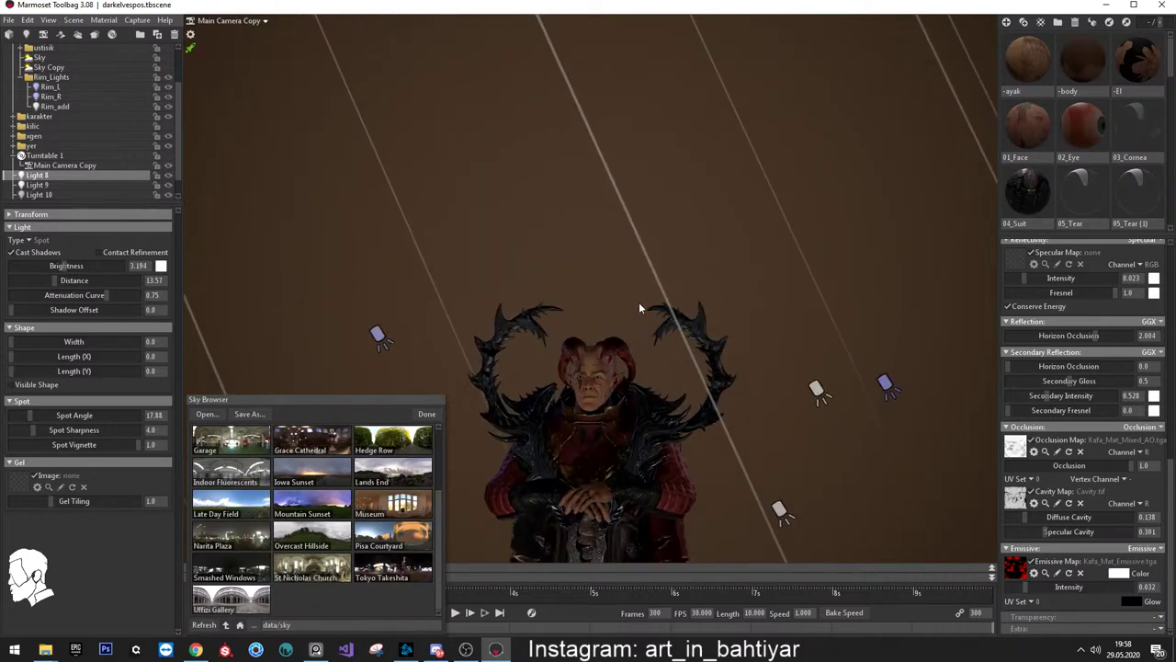
scroll(622, 303, "up", 2)
scroll(637, 379, "up", 3)
middle_click_drag(637, 380, 632, 286)
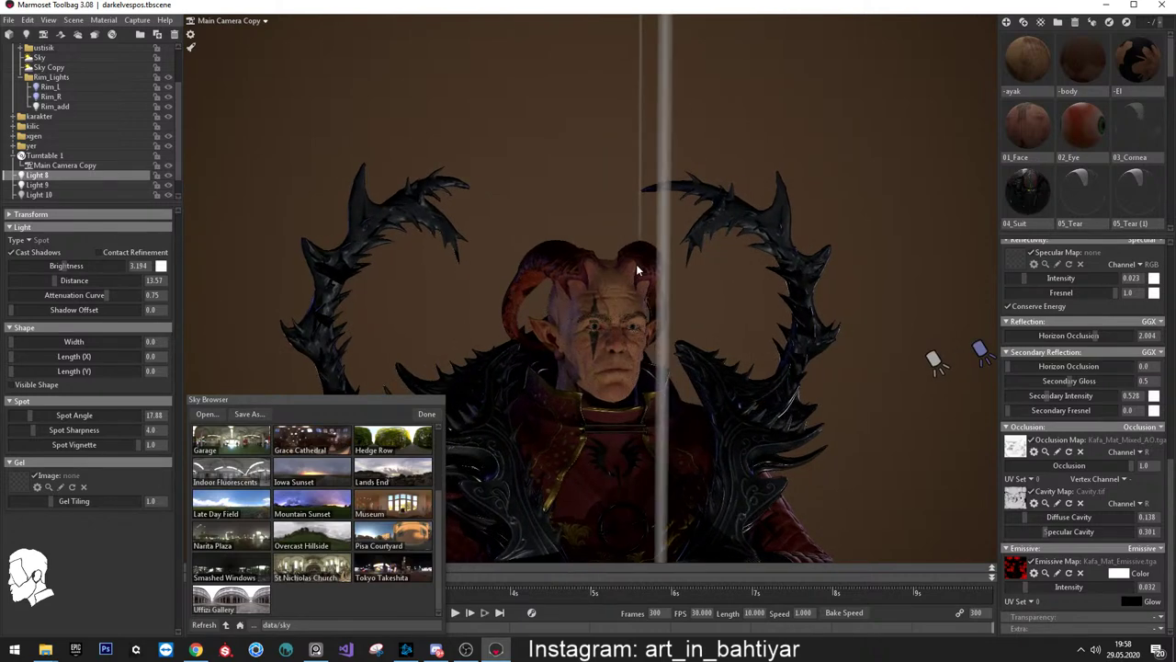
middle_click_drag(636, 263, 636, 228)
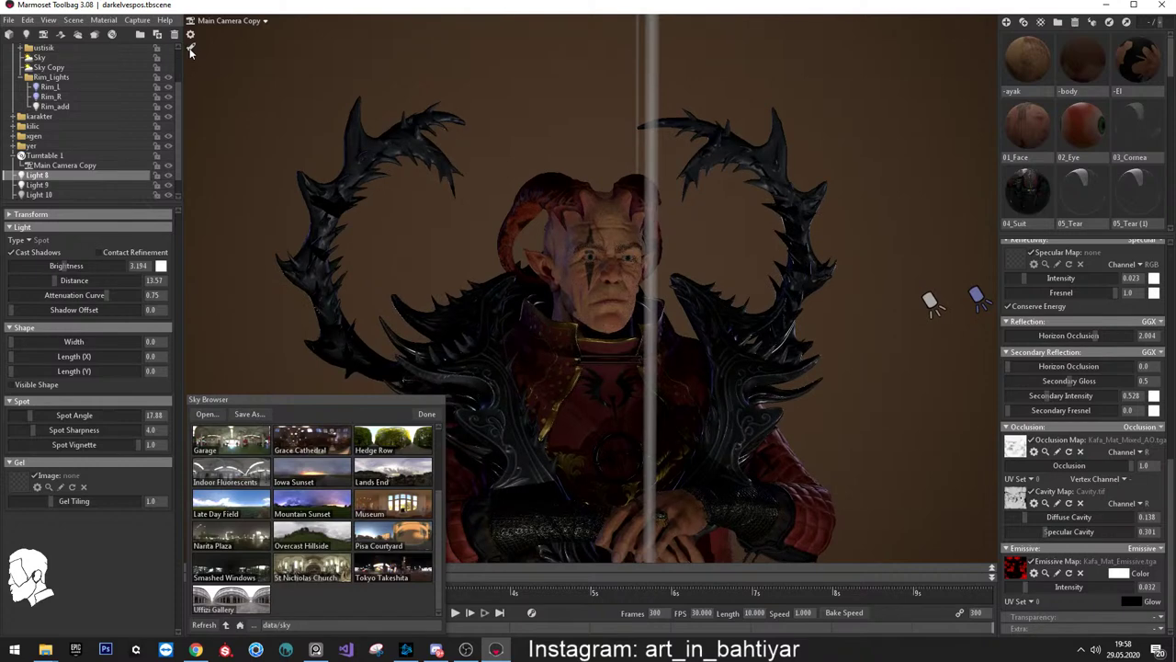
middle_click_drag(694, 378, 686, 359)
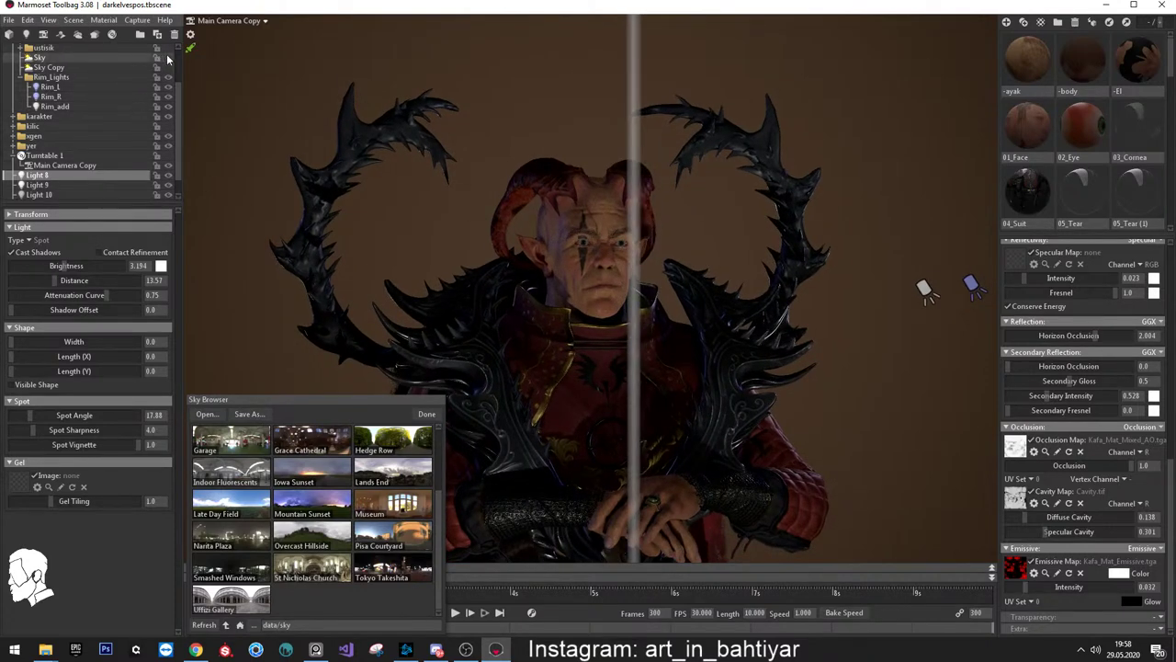
Set the Sky to the Smashed Windows environment at 0.435 brightness, slightly rotated
left_click(125, 57)
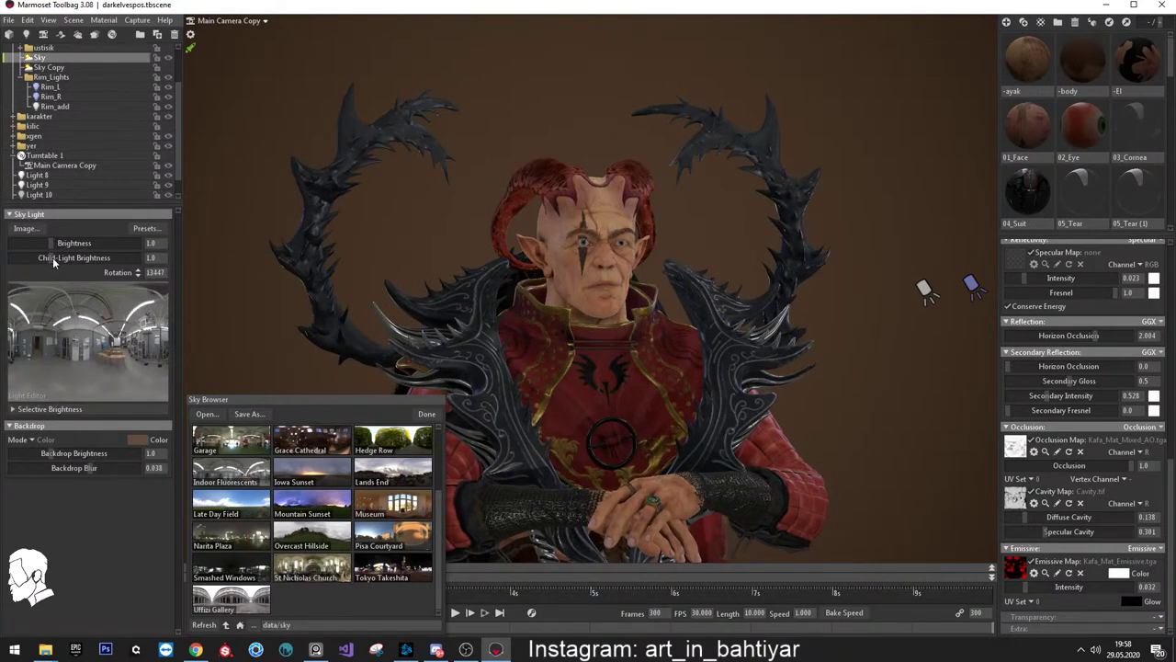
left_click_drag(39, 242, 38, 243)
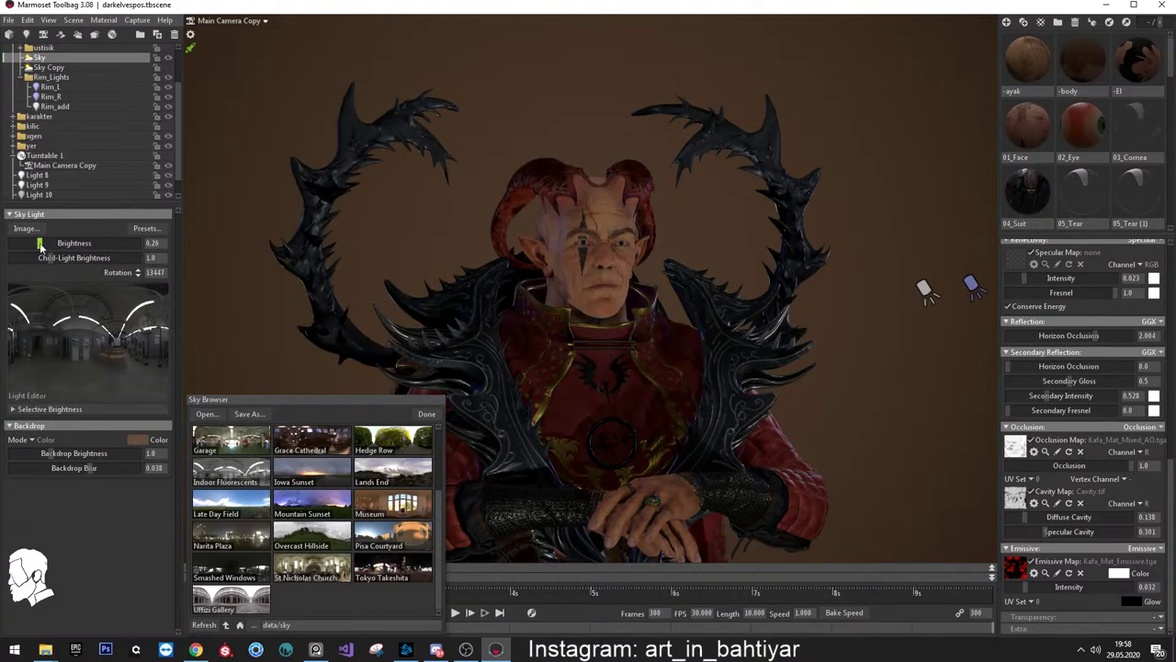
left_click(247, 499)
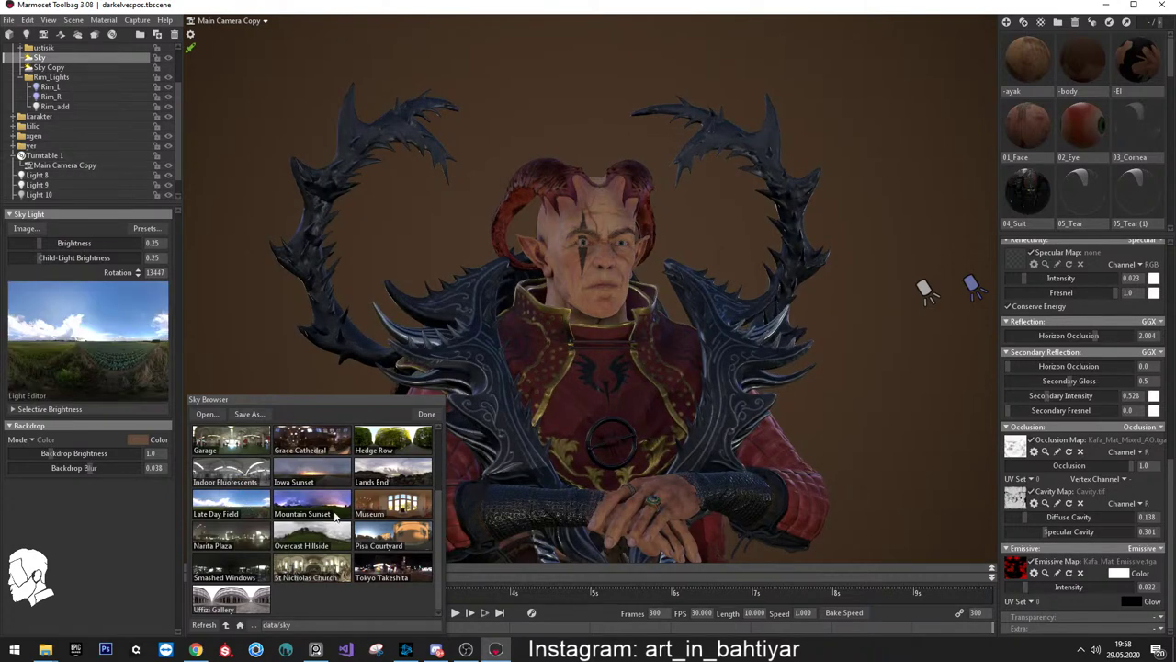
left_click(390, 543)
left_click(401, 575)
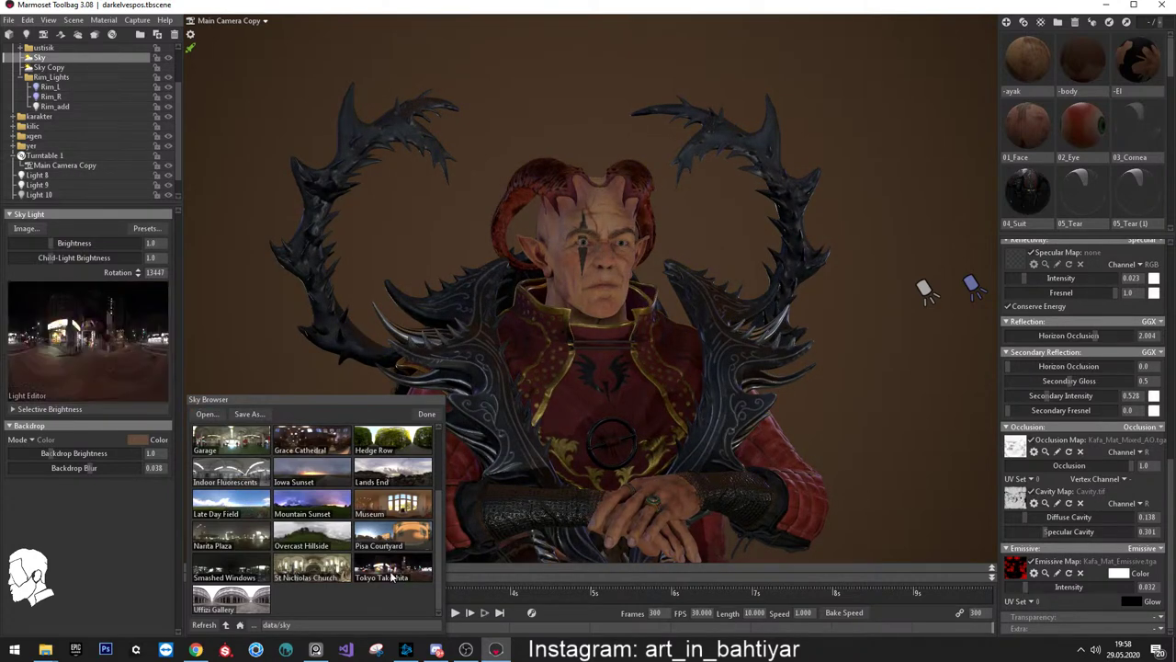
left_click(311, 570)
left_click(249, 570)
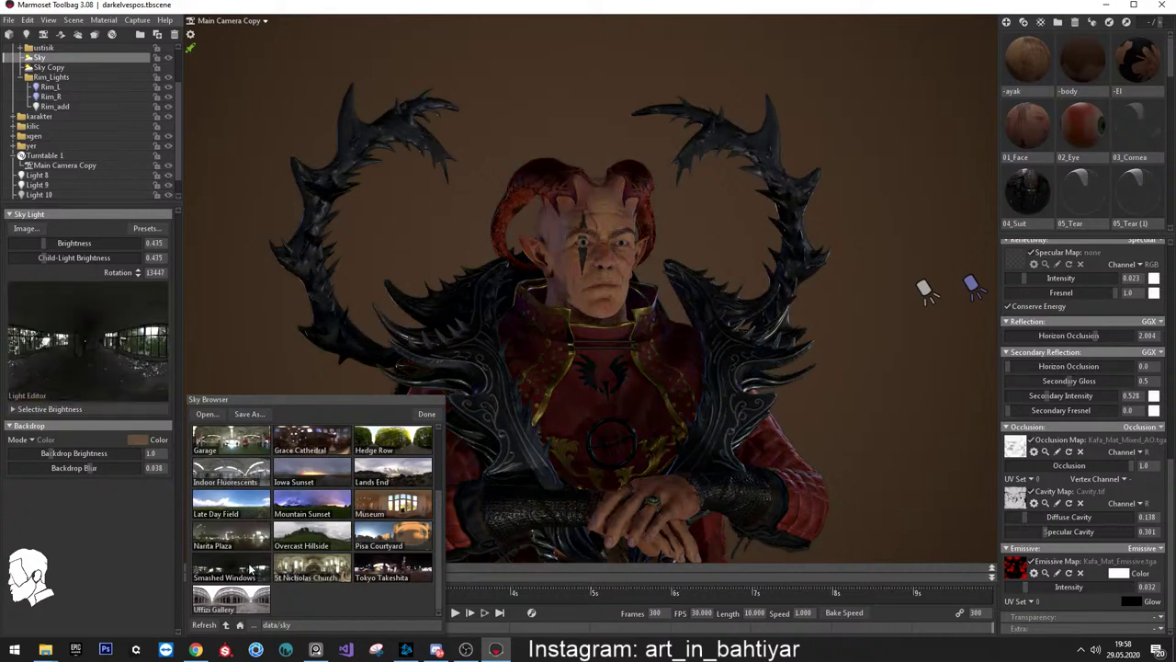
left_click_drag(623, 401, 613, 408, "shift")
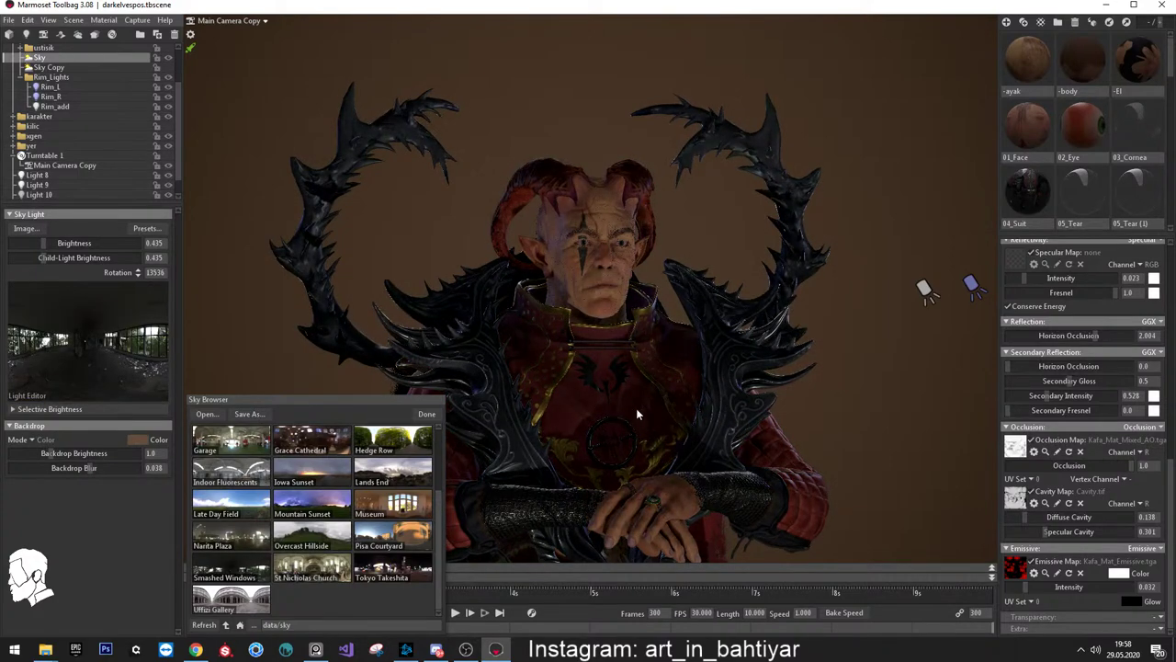
Orbit around the character to review the dimmer lighting, then select the 02_Eye material
mouse_move(614, 200)
left_mouse_down()
mouse_move(418, 194)
mouse_move(615, 207)
mouse_move(564, 149)
left_mouse_up()
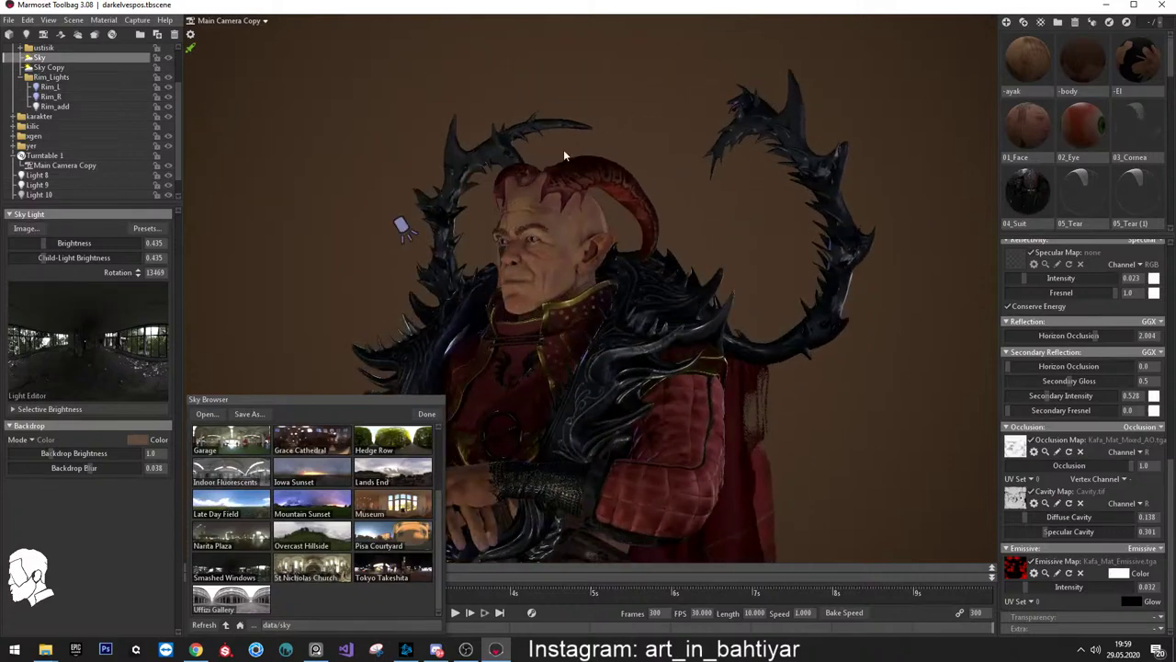
right_click_drag(563, 149, 533, 262)
mouse_move(533, 262)
left_mouse_down()
mouse_move(561, 204)
mouse_move(563, 266)
left_mouse_up()
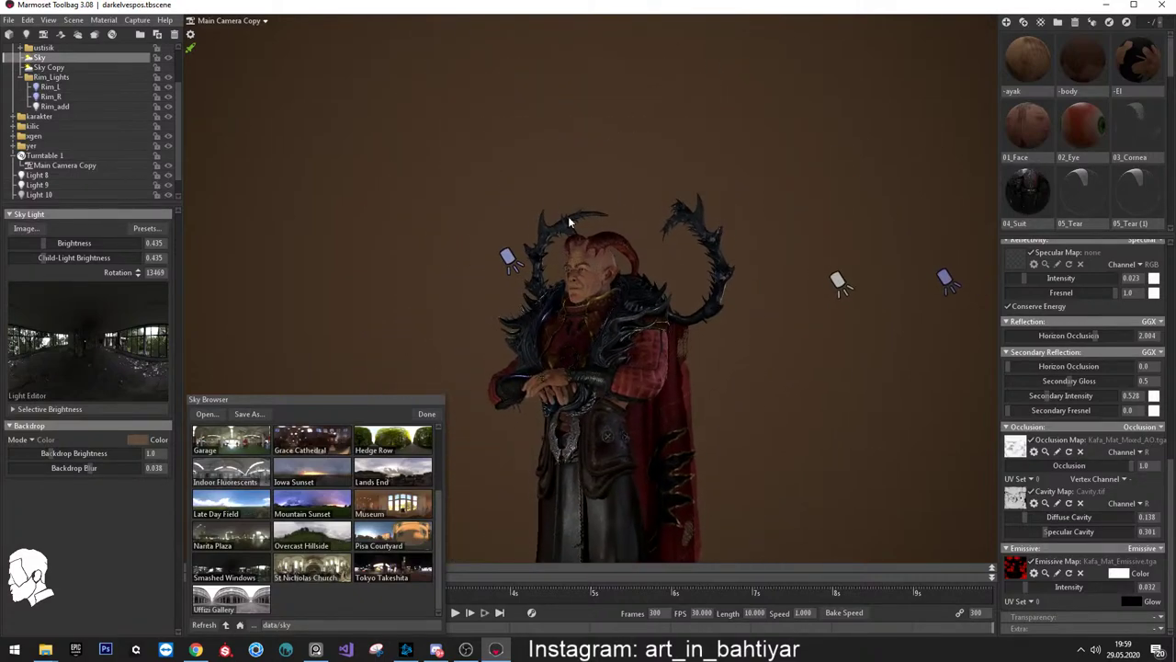
scroll(568, 216, "up", 3)
scroll(606, 263, "up", 3)
scroll(629, 264, "up", 3)
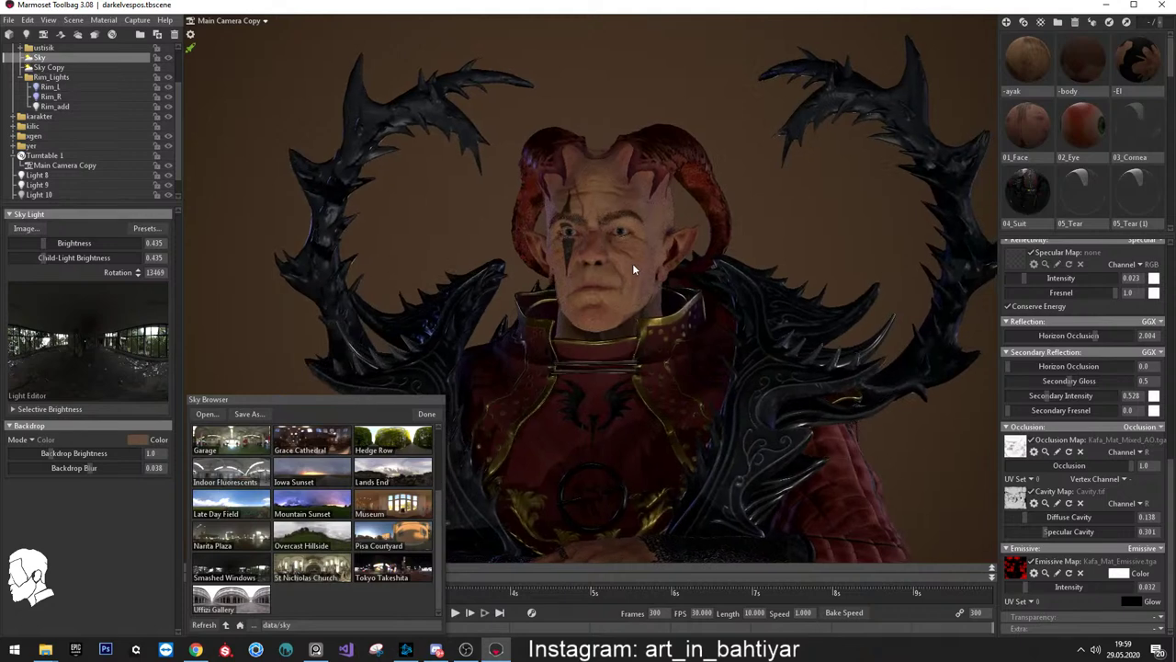
mouse_move(638, 263)
left_mouse_down()
mouse_move(693, 273)
mouse_move(781, 241)
left_mouse_up()
left_click(1078, 134)
Give the 02_Eye material a red f63c3c emissive colour at intensity 3.4
double_click(1079, 134)
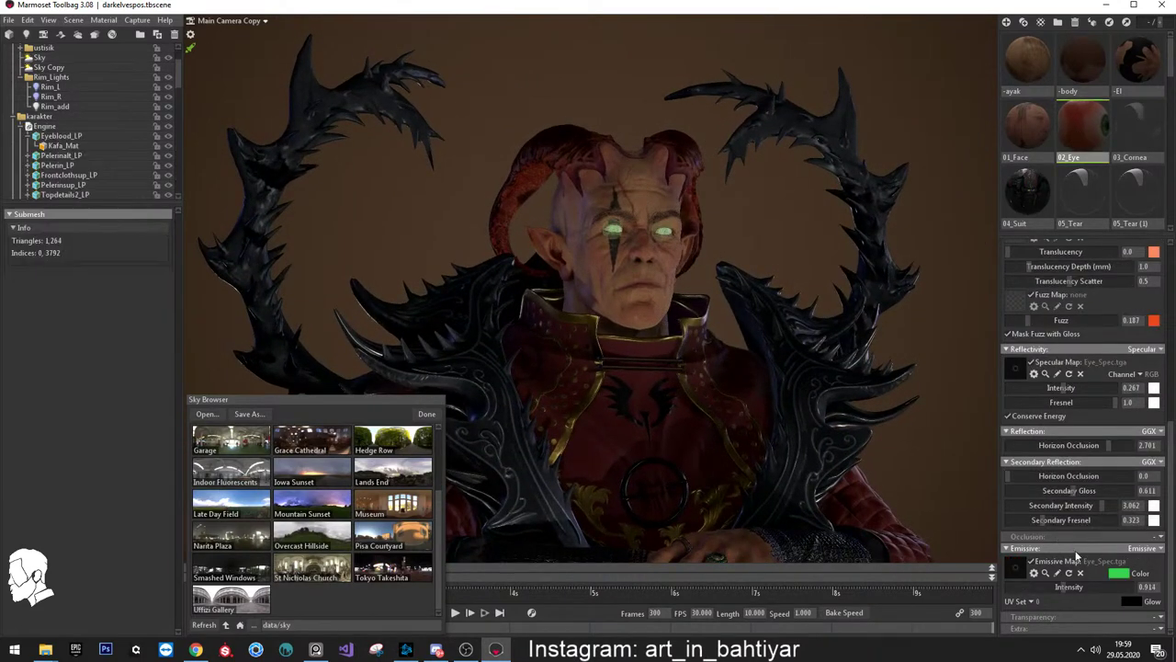
left_click(1123, 573)
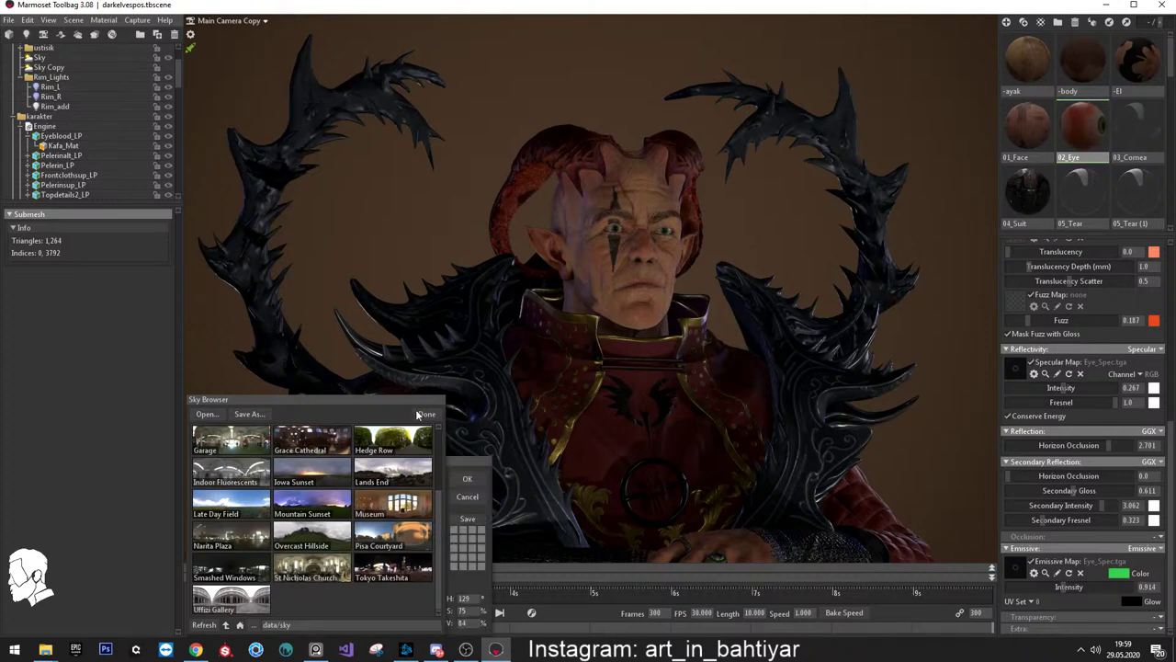
left_click(425, 415)
left_click(360, 474)
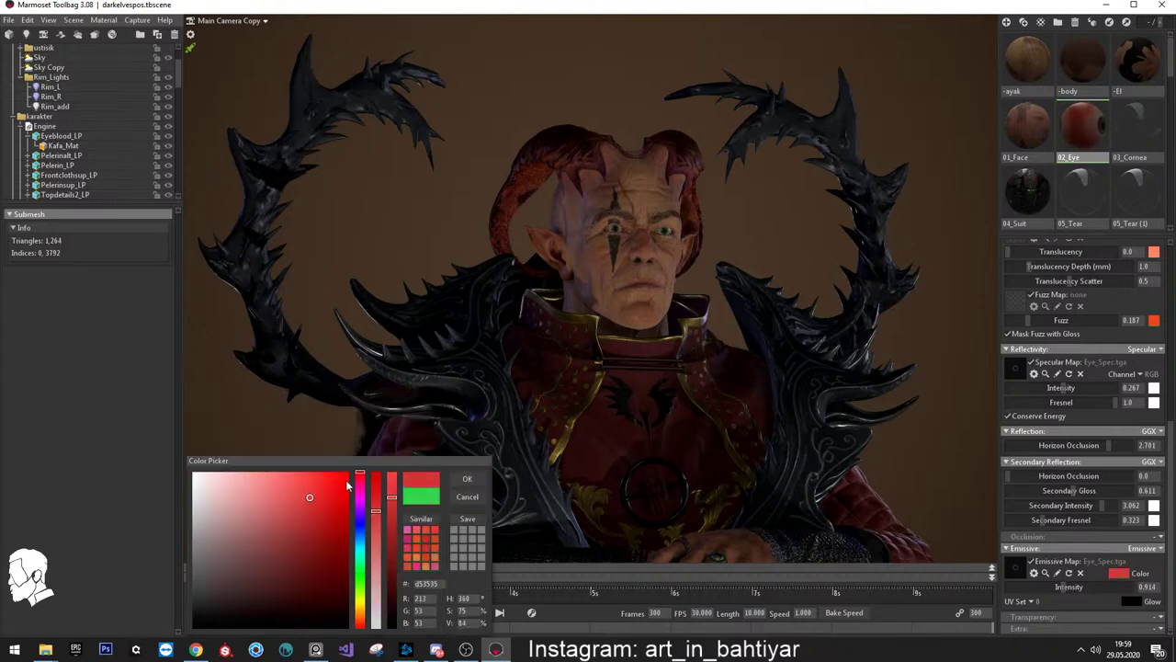
left_click(345, 473)
left_click(310, 477)
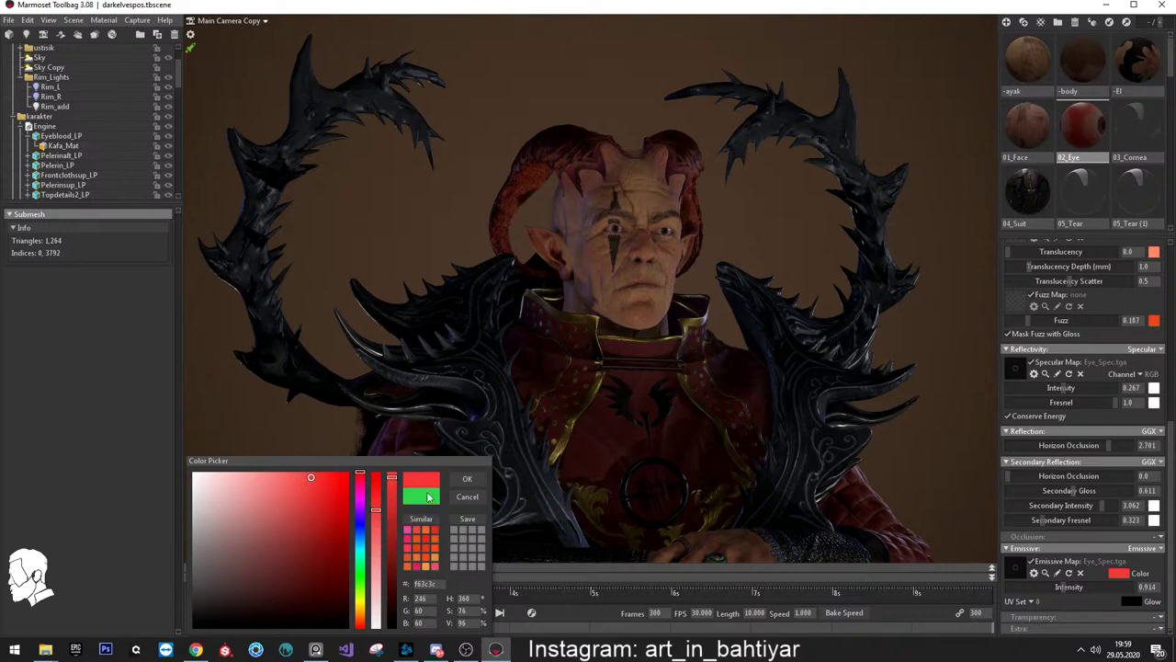
left_click(470, 486)
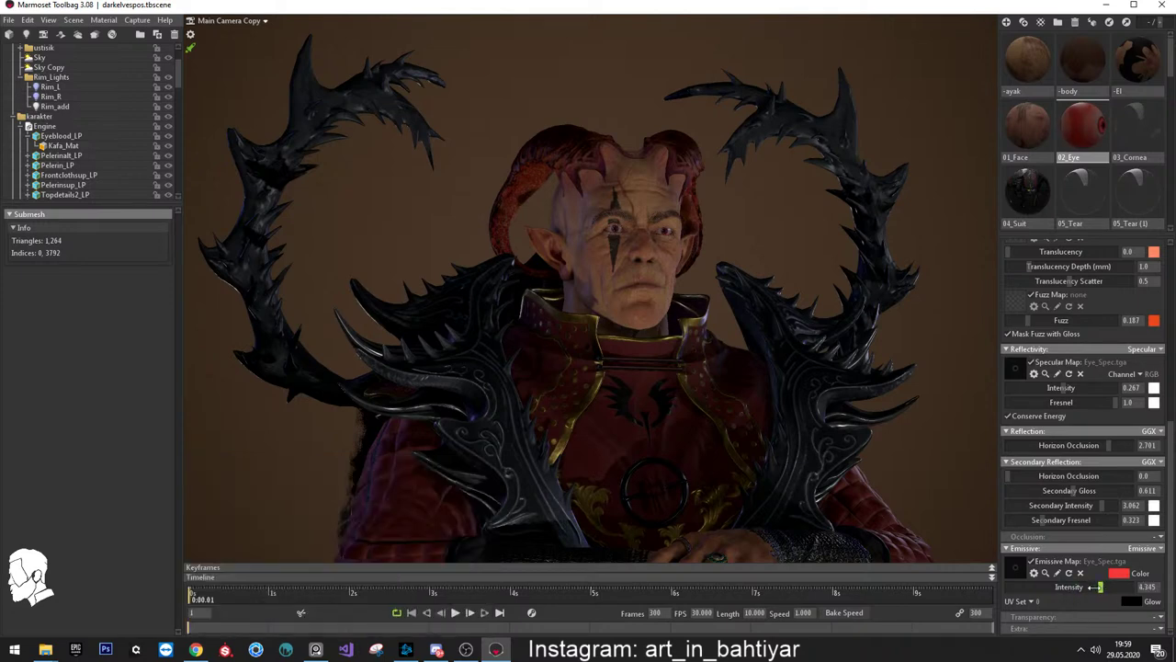
left_click_drag(803, 260, 760, 260)
left_click(46, 58)
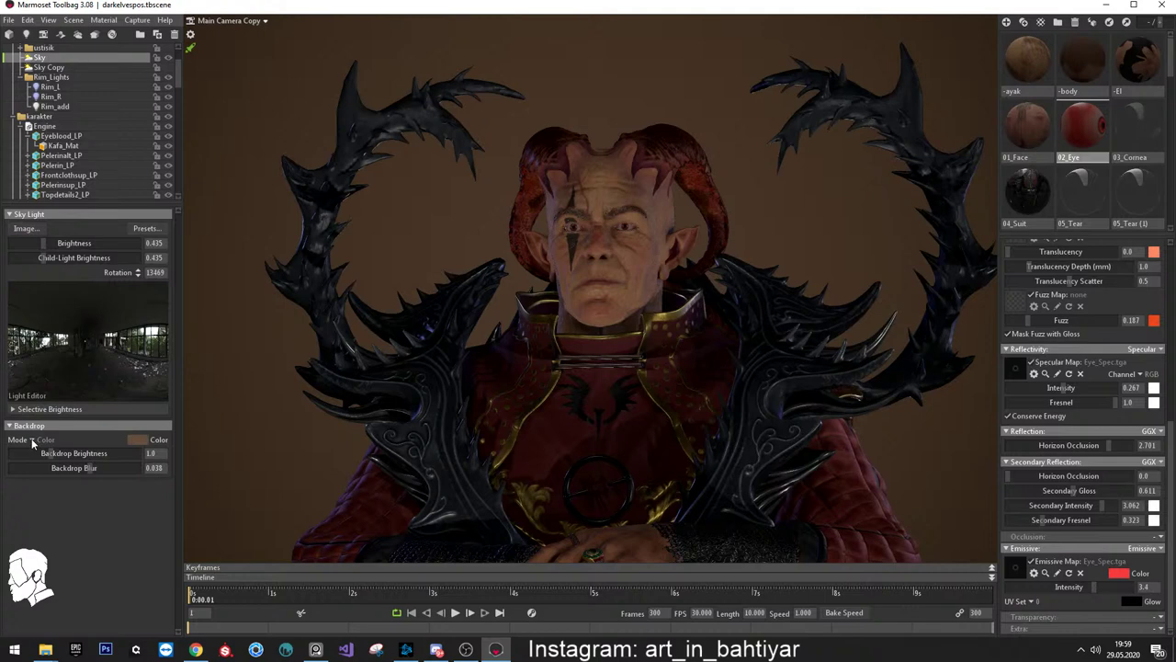
Change the backdrop colour from brown to light grey c5c5c5
left_click(138, 440)
mouse_move(224, 575)
left_mouse_down()
mouse_move(139, 533)
mouse_move(135, 507)
left_mouse_up()
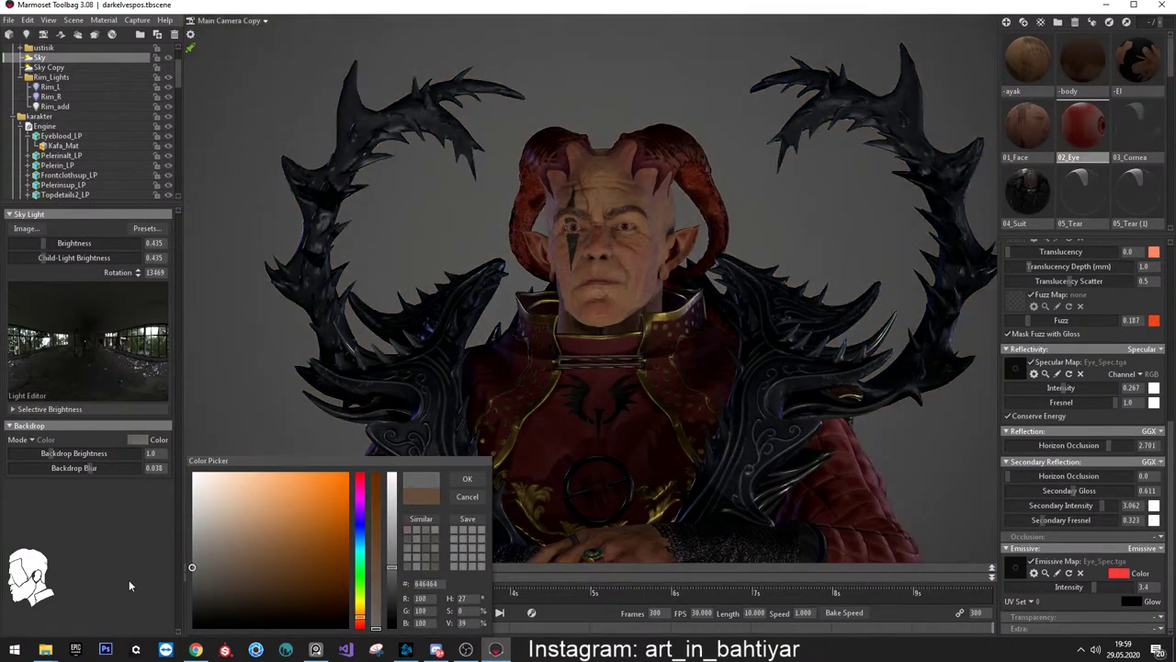
mouse_move(132, 561)
left_mouse_down()
mouse_move(240, 527)
mouse_move(185, 508)
left_mouse_up()
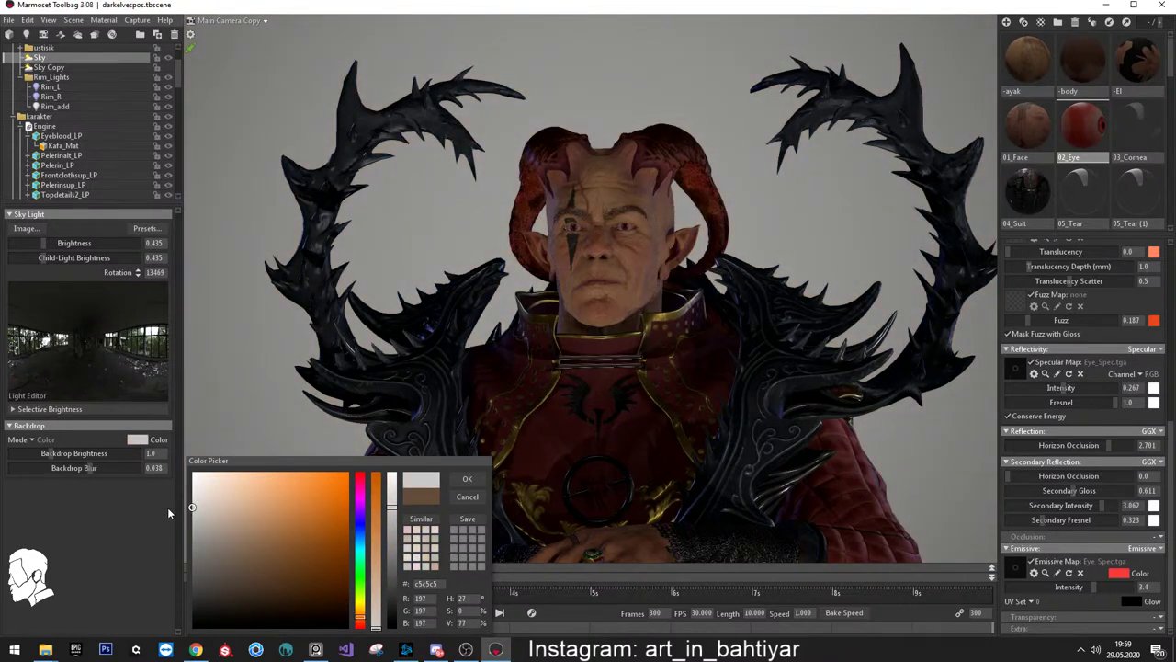
left_click(466, 479)
Collapse the karakter and Rim_Lights folders in the outliner
scroll(617, 127, "down", 3)
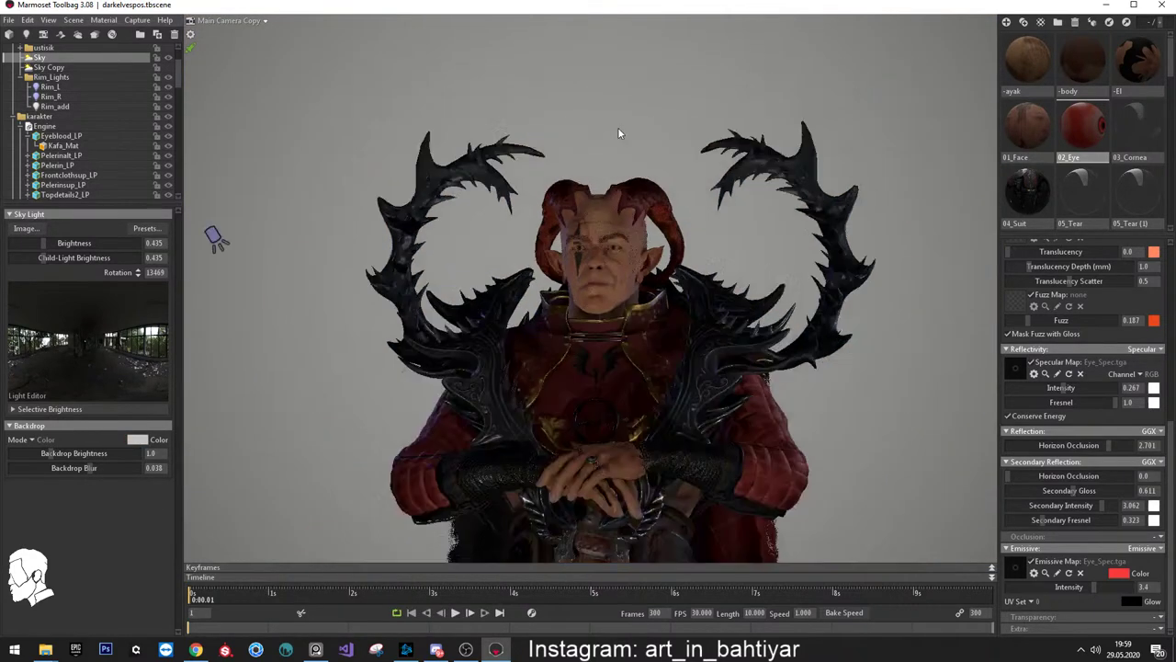
scroll(617, 133, "down", 3)
scroll(737, 382, "up", 2)
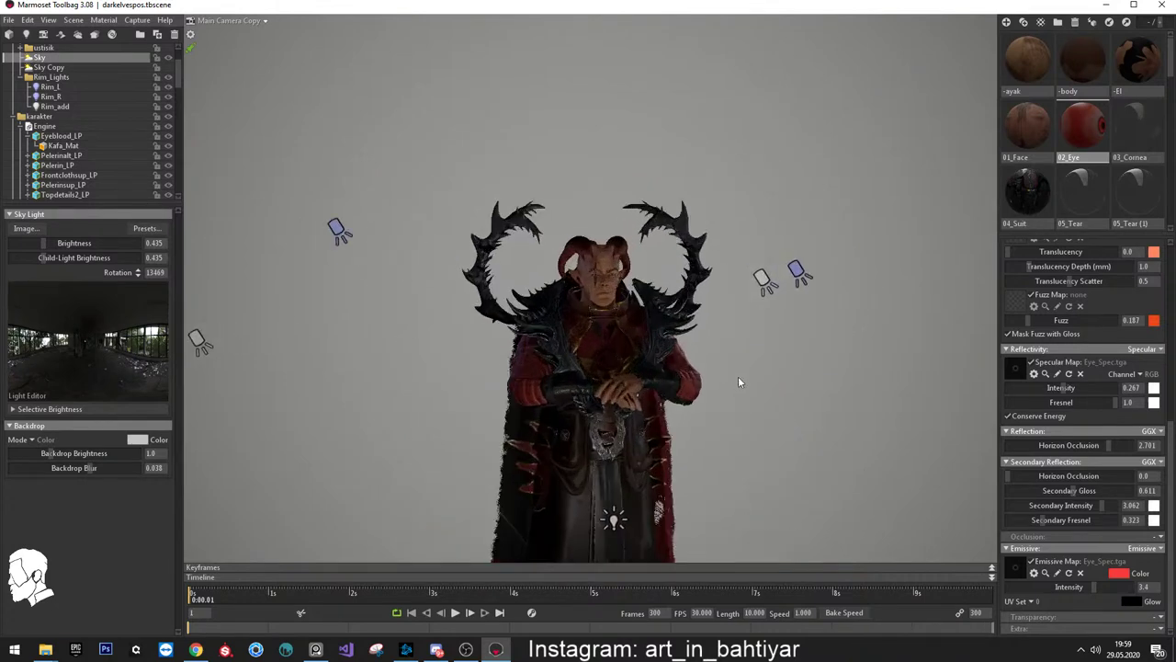
scroll(737, 382, "up", 2)
scroll(627, 294, "up", 3)
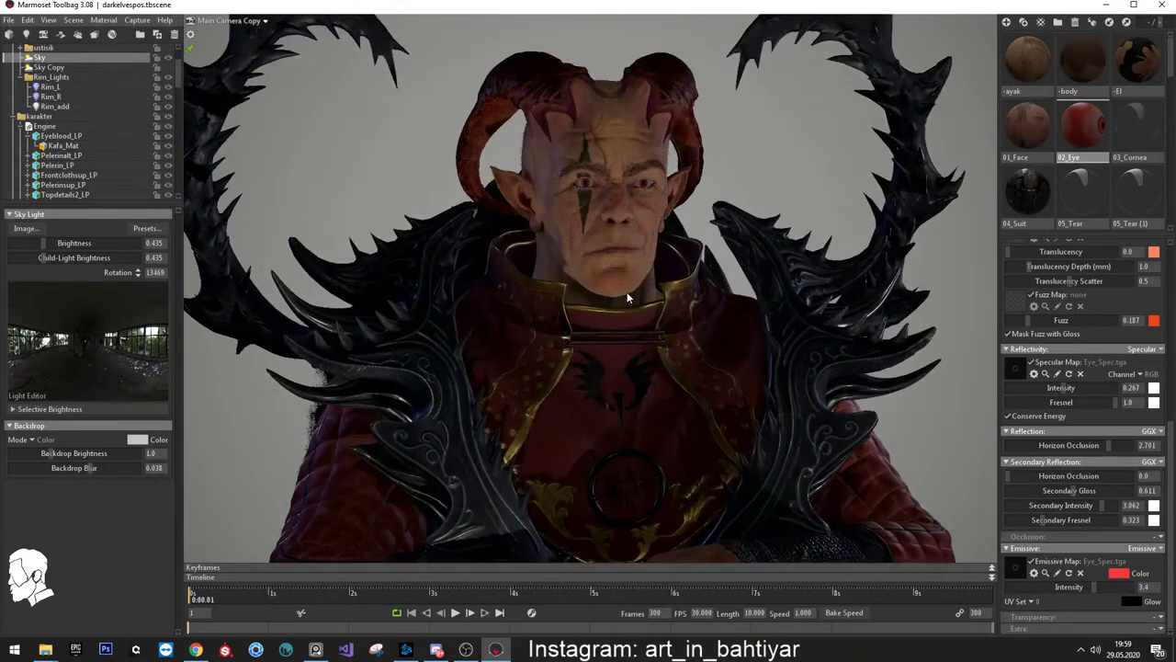
left_click(21, 116)
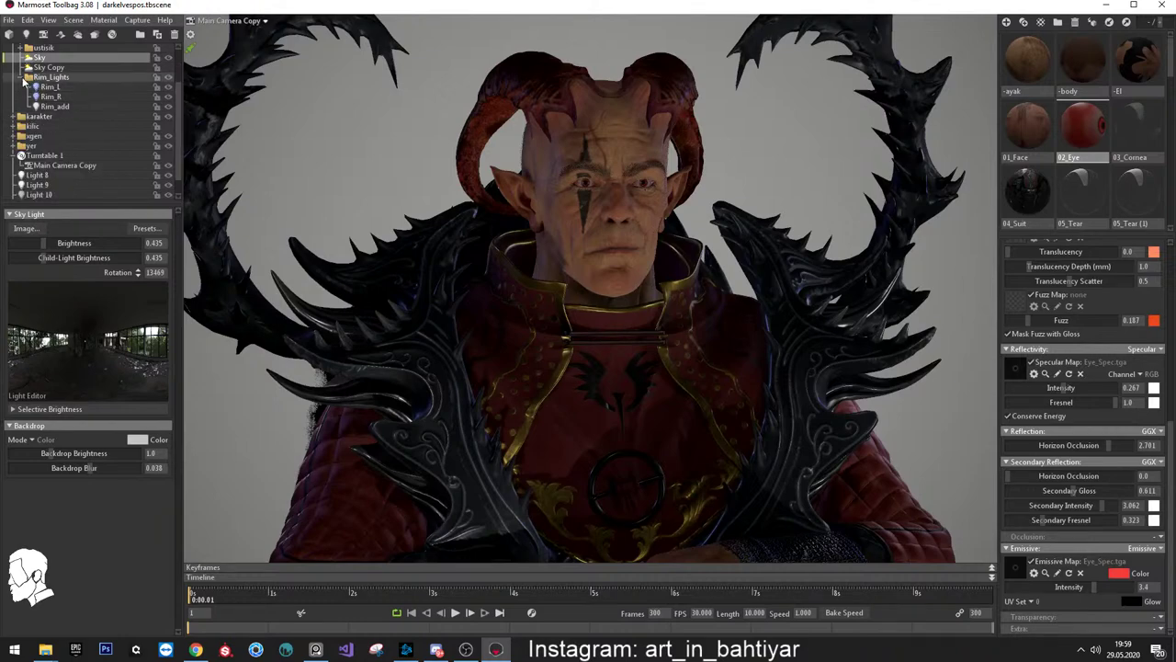
left_click(23, 78)
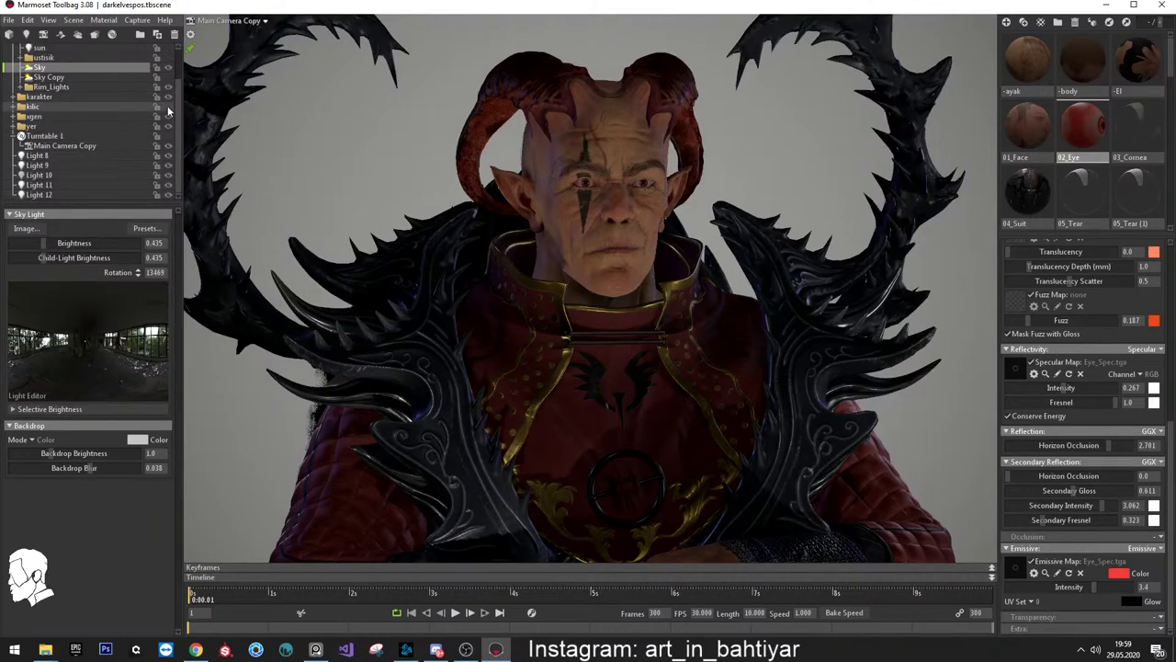
Toggle Light 8 off and on to compare the head lighting, then select spot Light 9
scroll(616, 267, "down", 5)
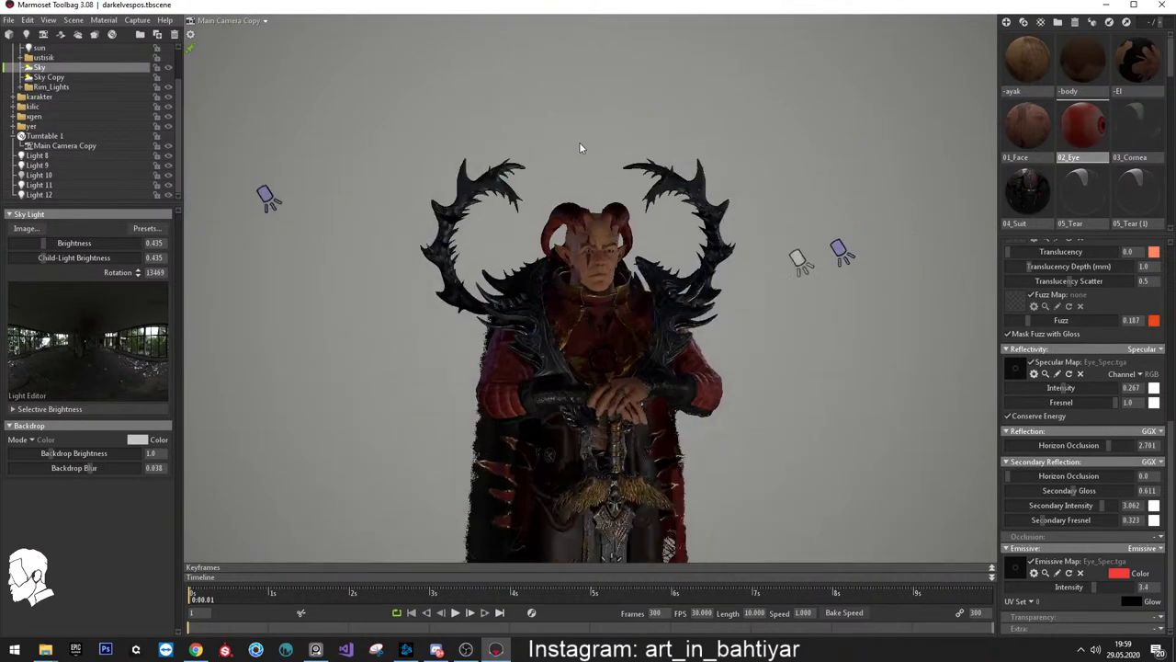
mouse_move(621, 316)
left_mouse_down()
mouse_move(676, 273)
mouse_move(761, 318)
mouse_move(716, 305)
mouse_move(695, 270)
left_mouse_up()
scroll(694, 270, "up", 5)
scroll(777, 358, "up", 2)
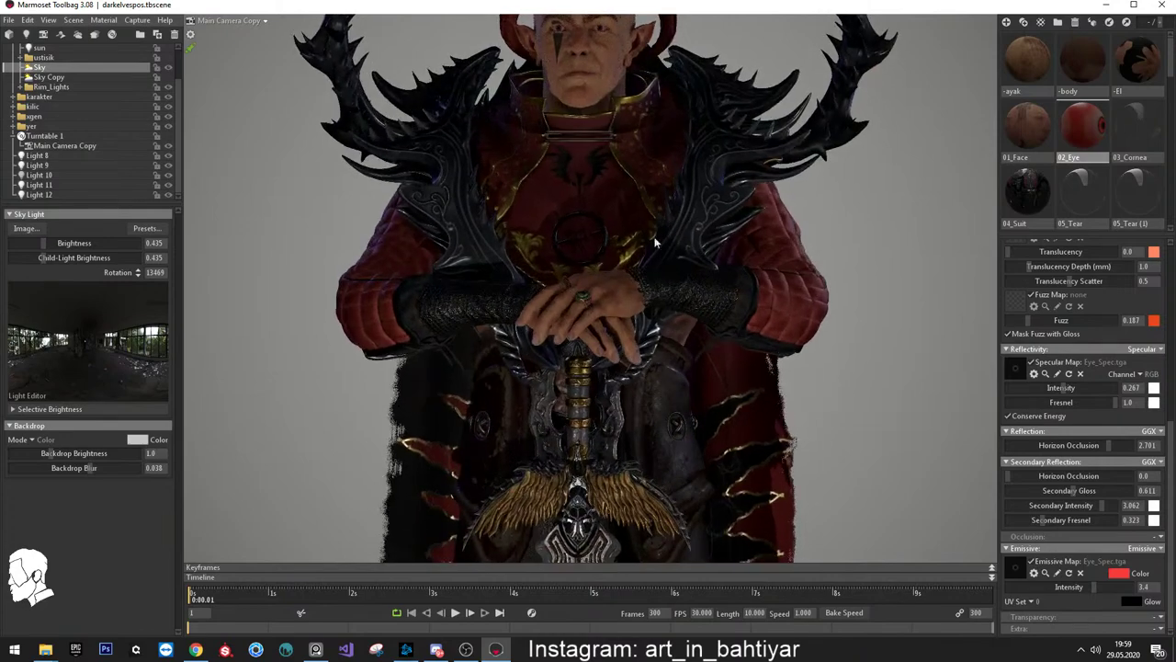
scroll(654, 421, "down", 1)
scroll(668, 364, "up", 3)
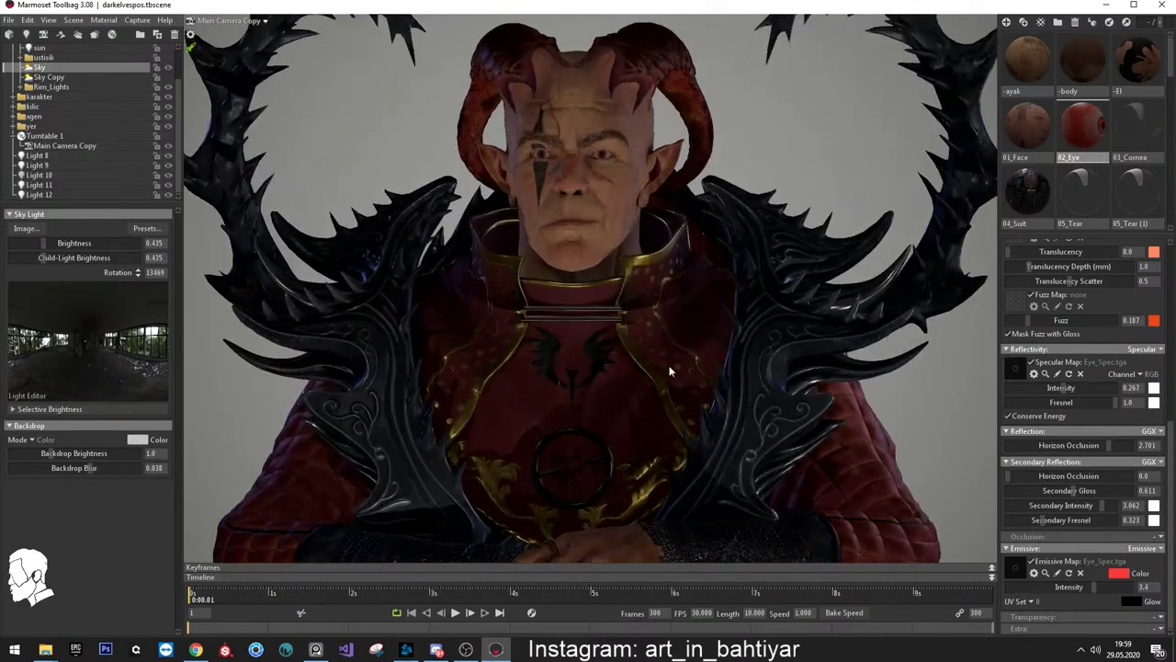
scroll(666, 370, "down", 1)
scroll(643, 324, "up", 2)
left_click_drag(643, 323, 680, 347)
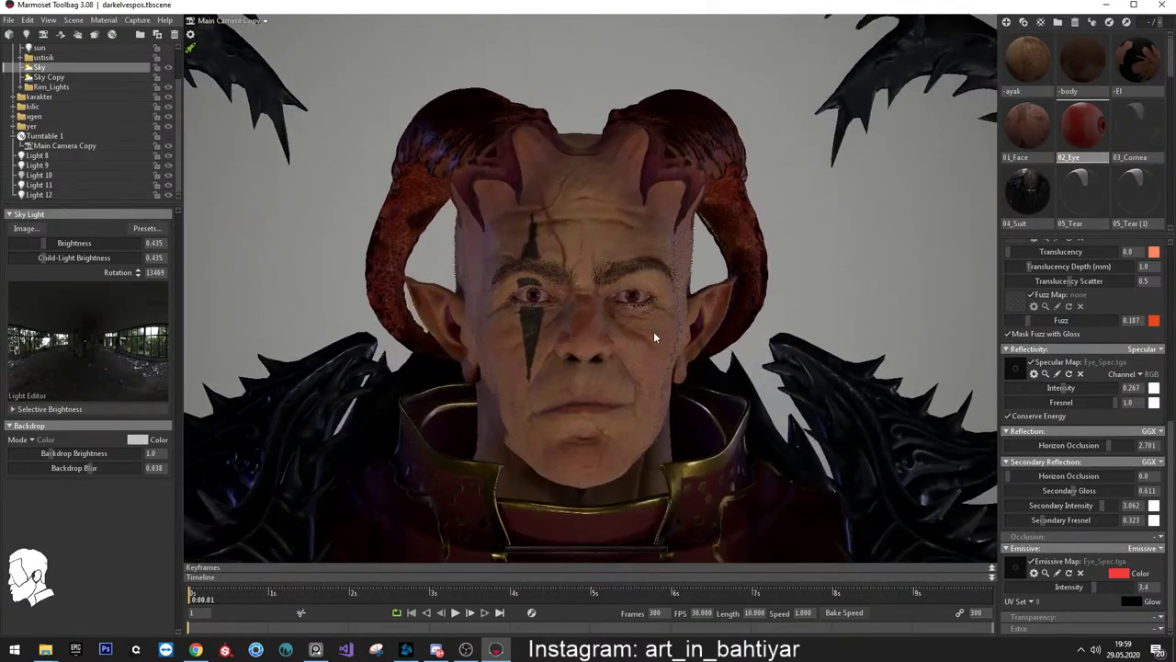
scroll(656, 330, "up", 2)
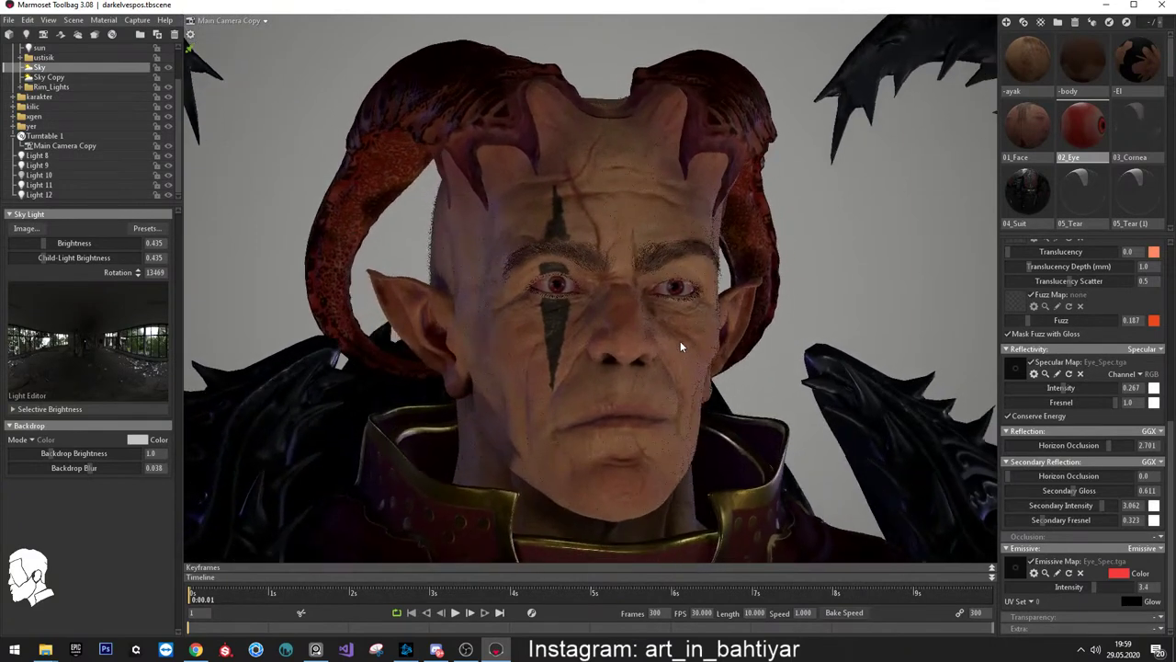
left_click(168, 156)
left_click(169, 156)
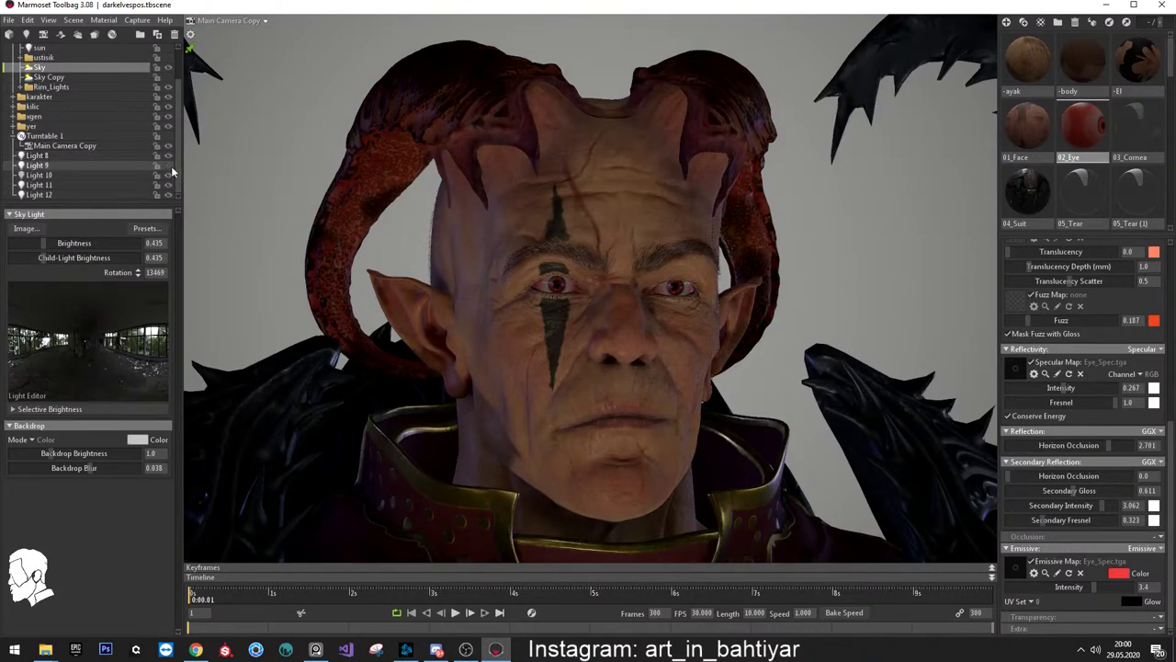
left_click(118, 163)
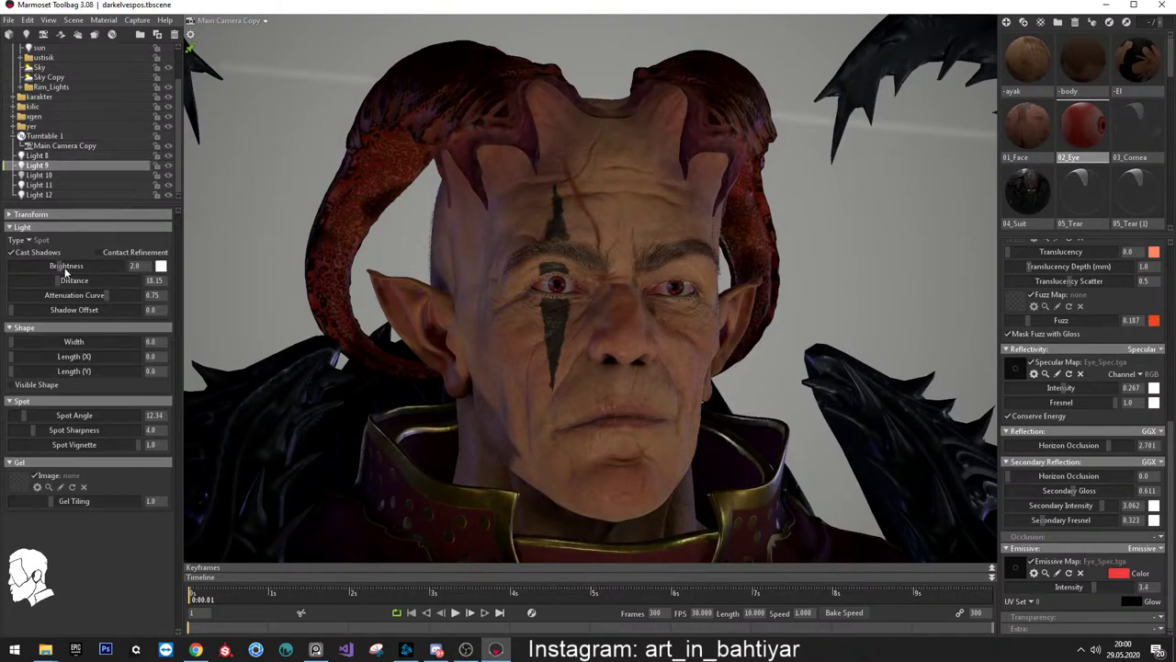
Dim Light 9 to 0.011 brightness and select omni Light 12 after toggling it off and on
left_click_drag(46, 266, 26, 265)
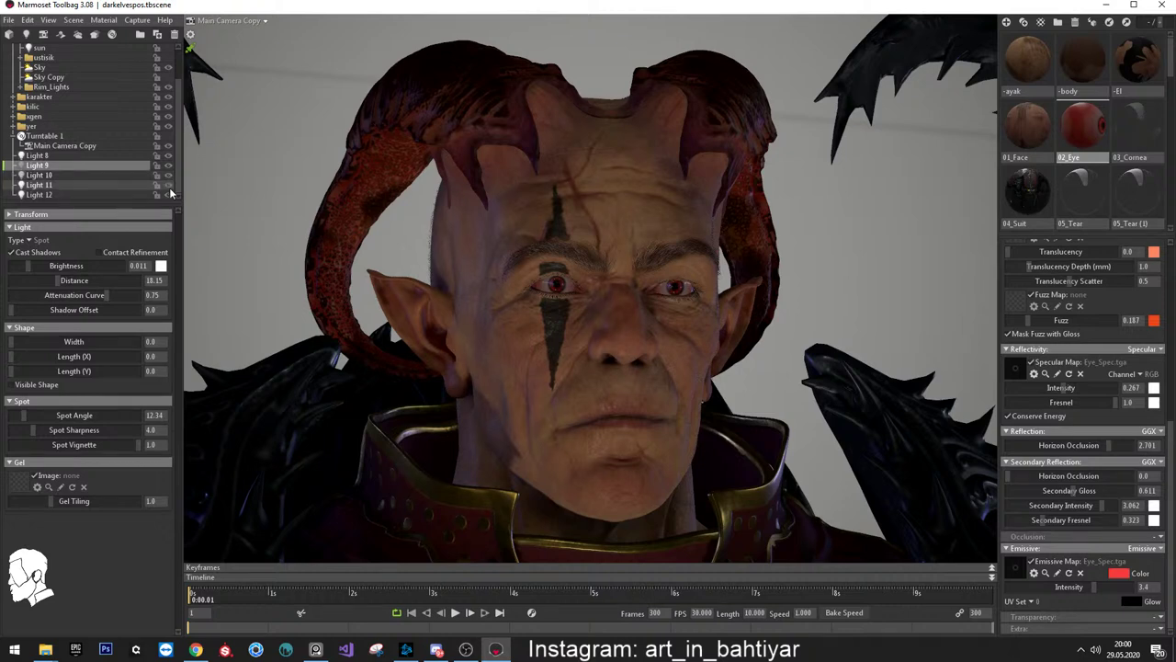
left_click(169, 194)
left_click(169, 197)
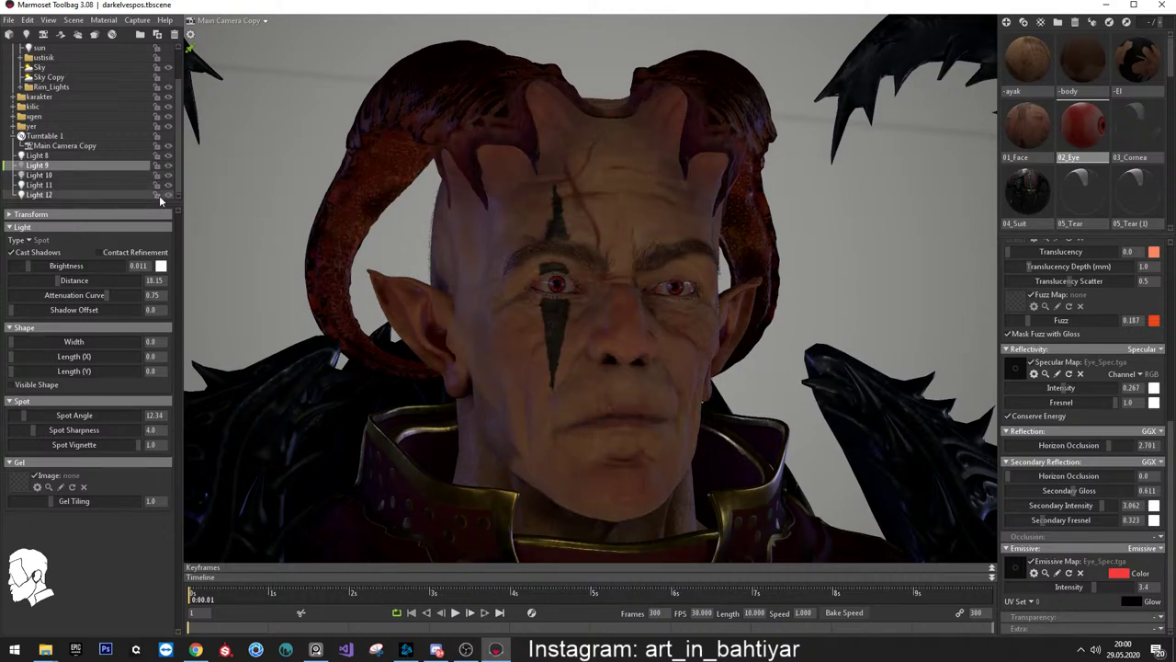
left_click(112, 195)
left_click(13, 253)
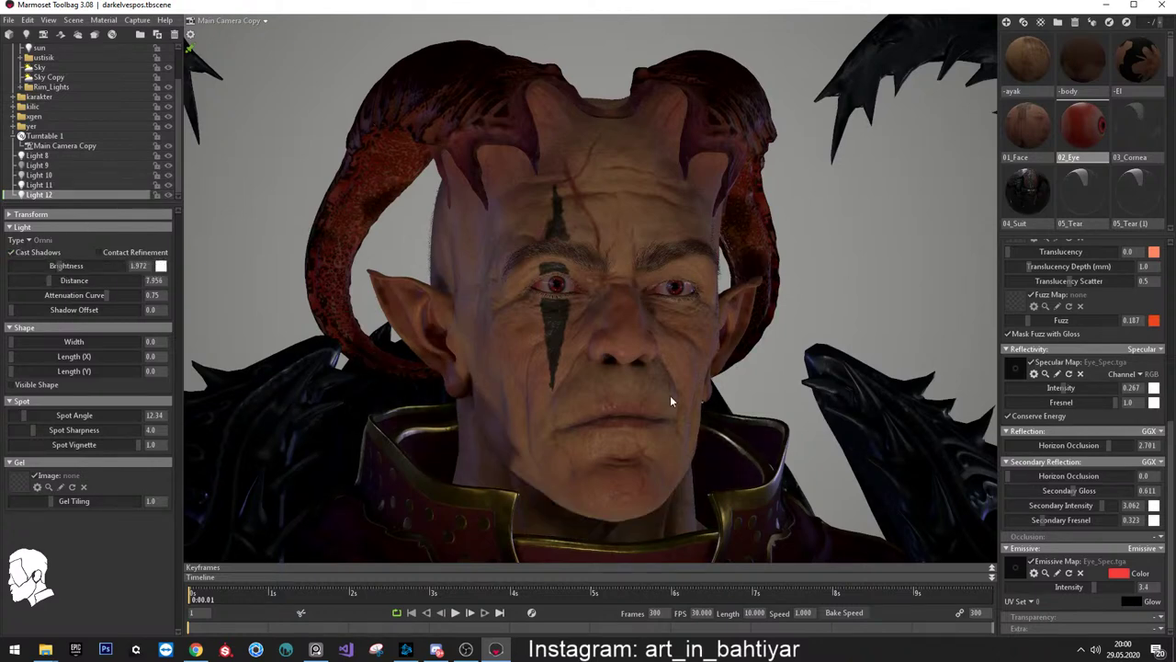
Raise Light 12 to head height and move it out to the character's right
scroll(492, 134, "down", 5)
scroll(462, 73, "down", 3)
scroll(462, 72, "down", 2)
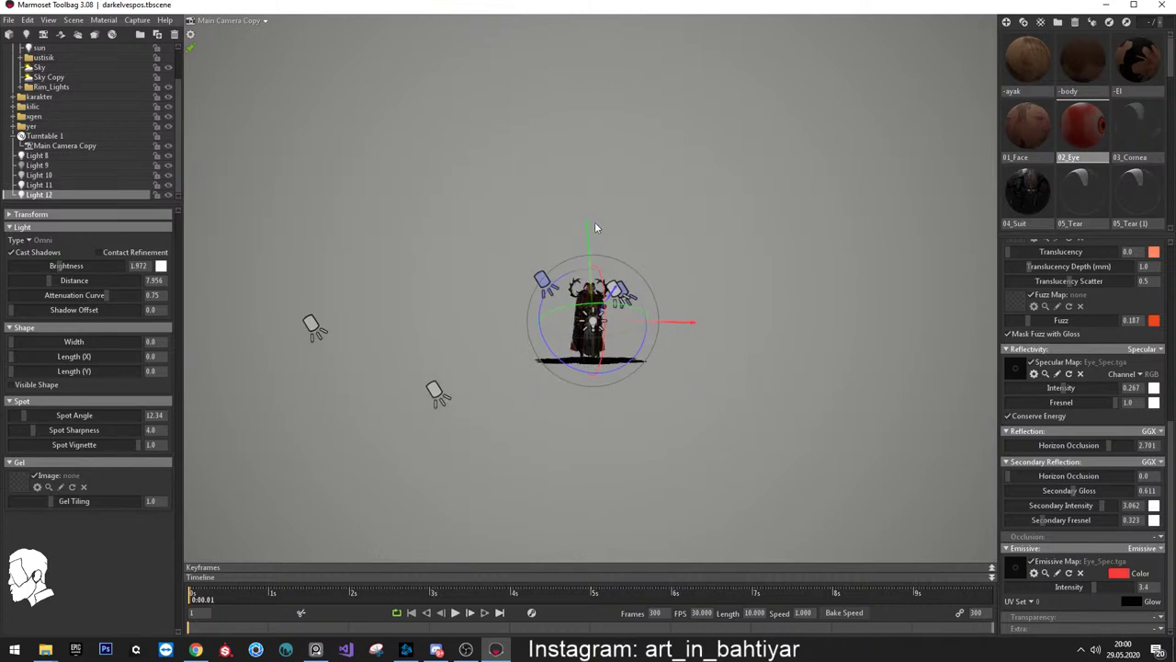
mouse_move(595, 221)
left_mouse_down()
mouse_move(630, 232)
mouse_move(720, 352)
mouse_move(724, 366)
mouse_move(684, 359)
mouse_move(684, 310)
mouse_move(685, 447)
mouse_move(852, 469)
left_mouse_up()
scroll(744, 366, "up", 3)
scroll(704, 313, "up", 3)
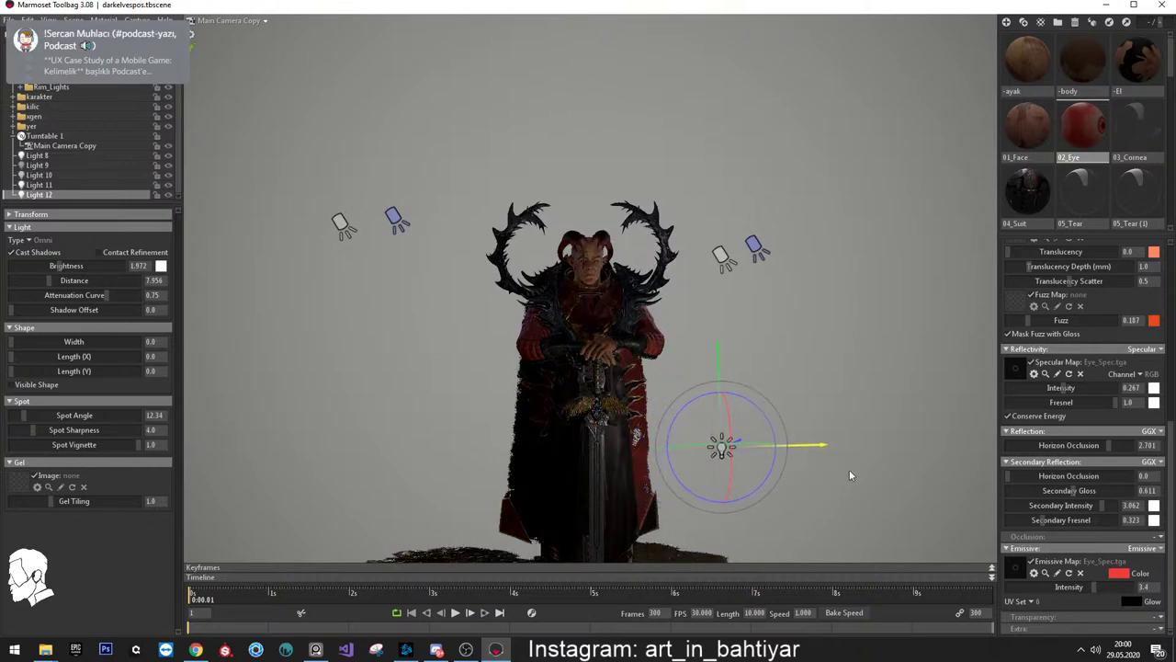
mouse_move(749, 347)
left_mouse_down()
mouse_move(749, 130)
mouse_move(758, 202)
left_mouse_up()
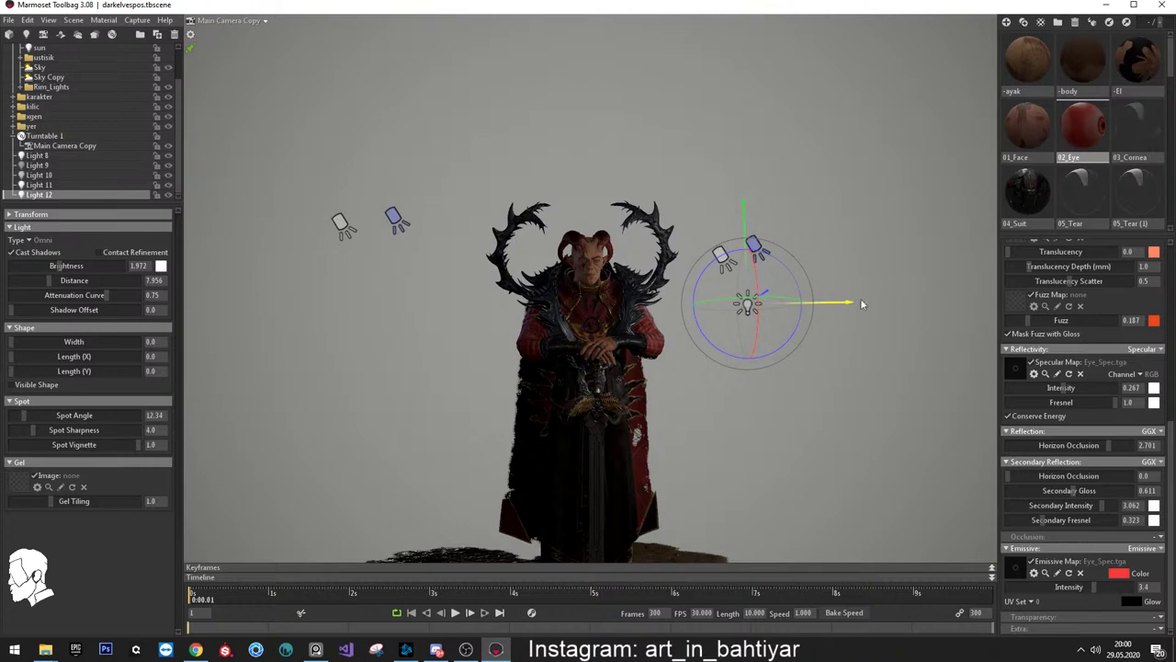
mouse_move(860, 298)
left_mouse_down()
mouse_move(928, 300)
mouse_move(907, 300)
left_mouse_up()
scroll(698, 347, "up", 5)
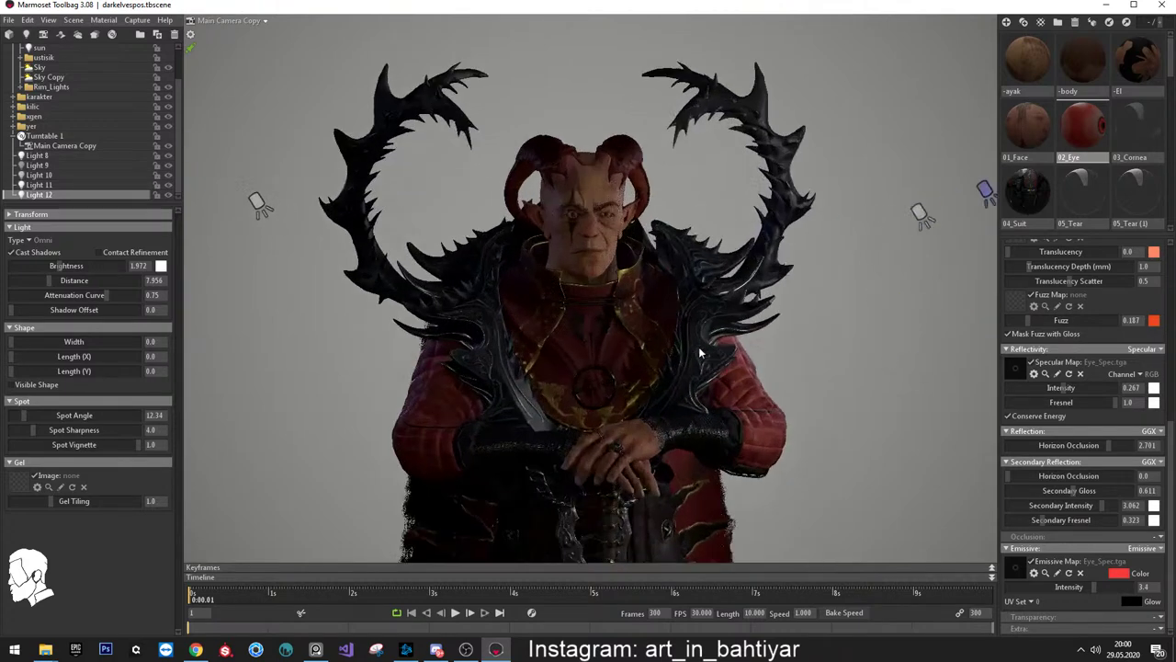
scroll(662, 276, "up", 3)
scroll(640, 209, "up", 2)
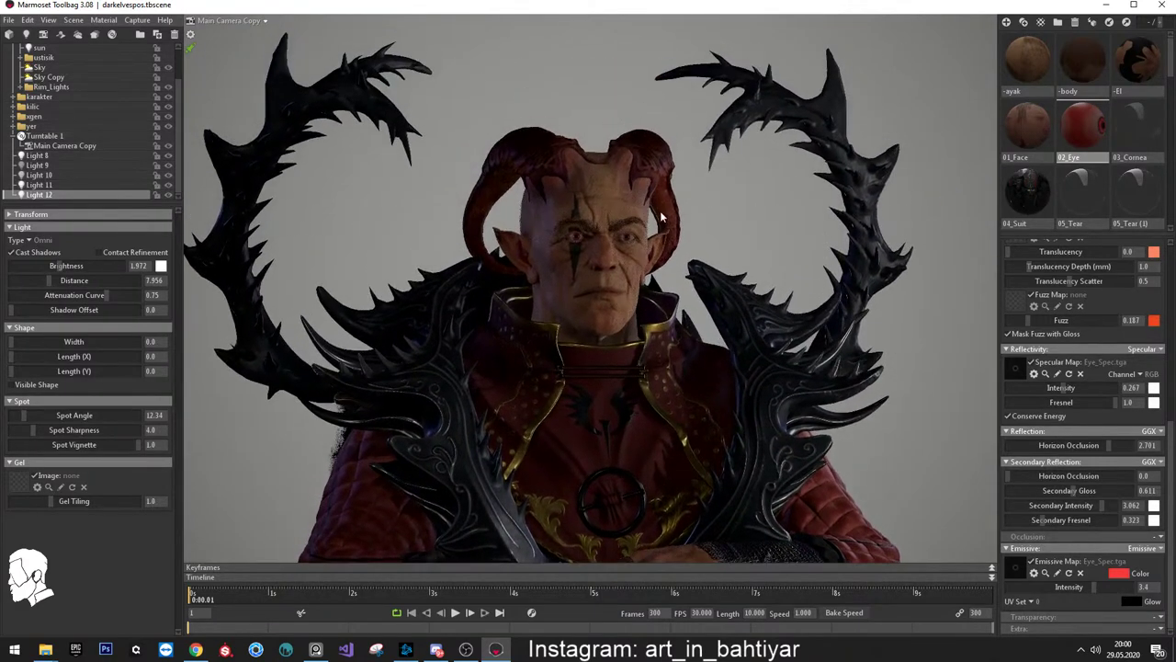
scroll(660, 211, "up", 3)
mouse_move(646, 211)
left_mouse_down()
mouse_move(682, 219)
mouse_move(682, 246)
mouse_move(680, 221)
mouse_move(617, 211)
left_mouse_up()
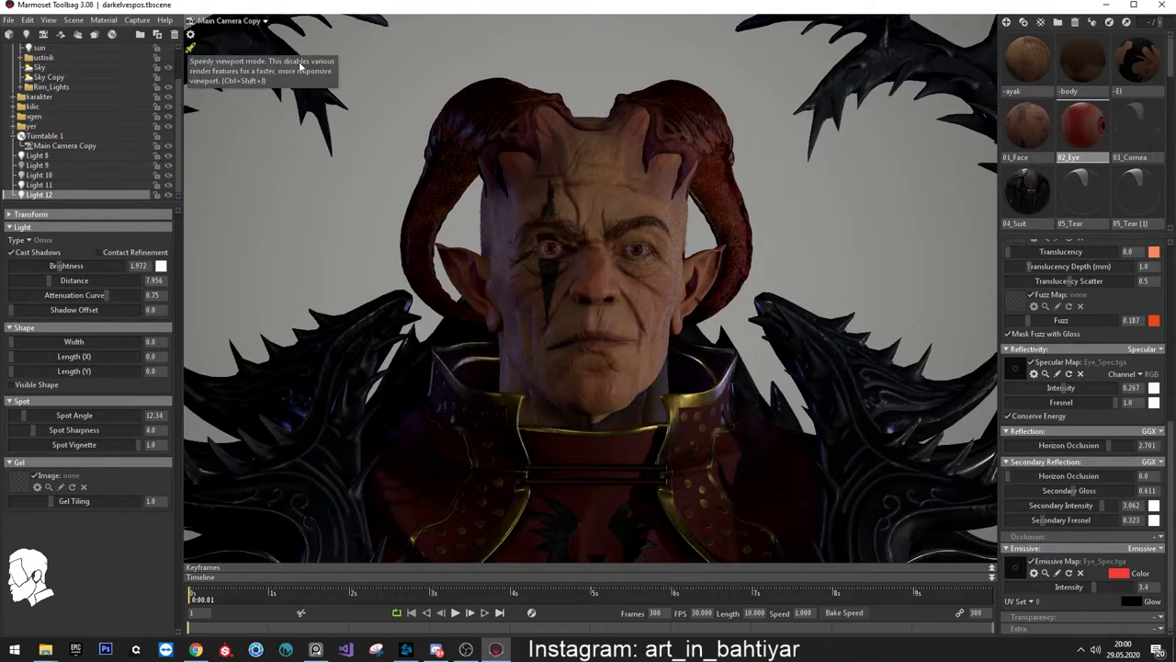
Darken the eye material's albedo colour to a grey
double_click(1084, 124)
scroll(1116, 349, "up", 5)
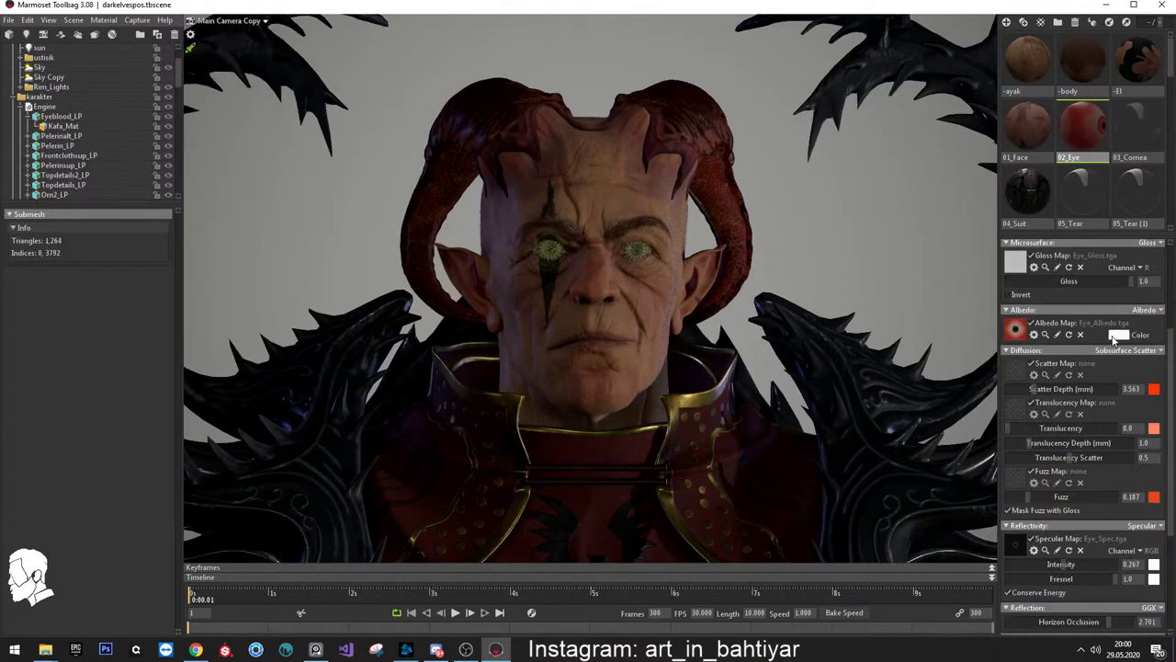
scroll(1130, 459, "up", 5)
left_click(1119, 492)
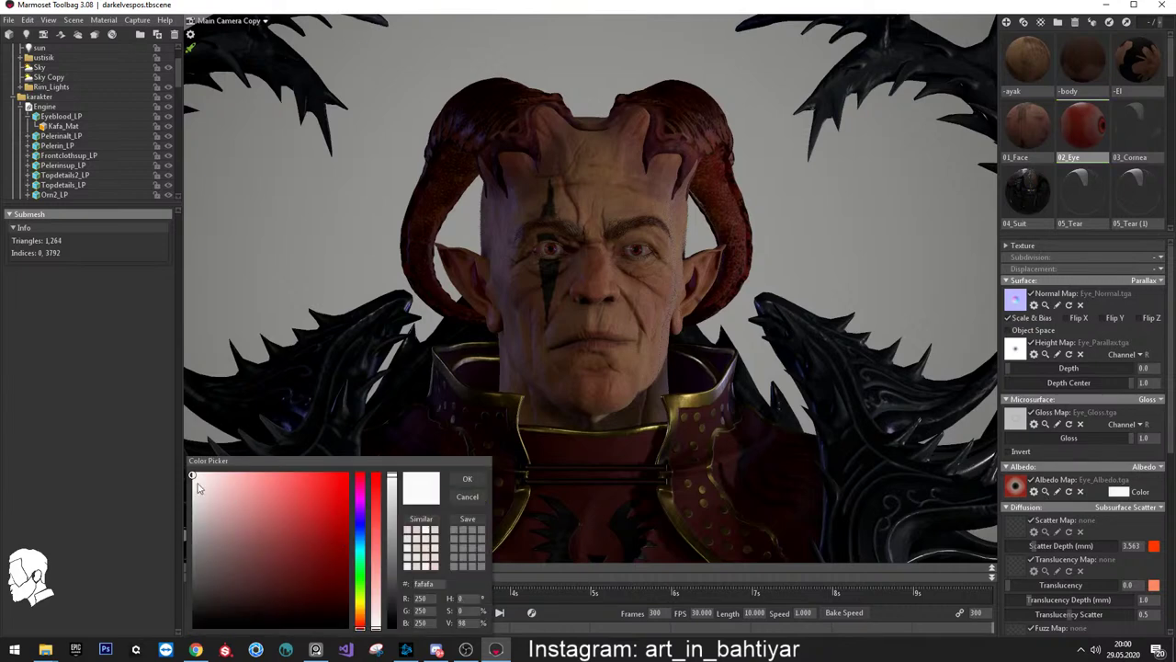
left_click_drag(199, 489, 167, 520)
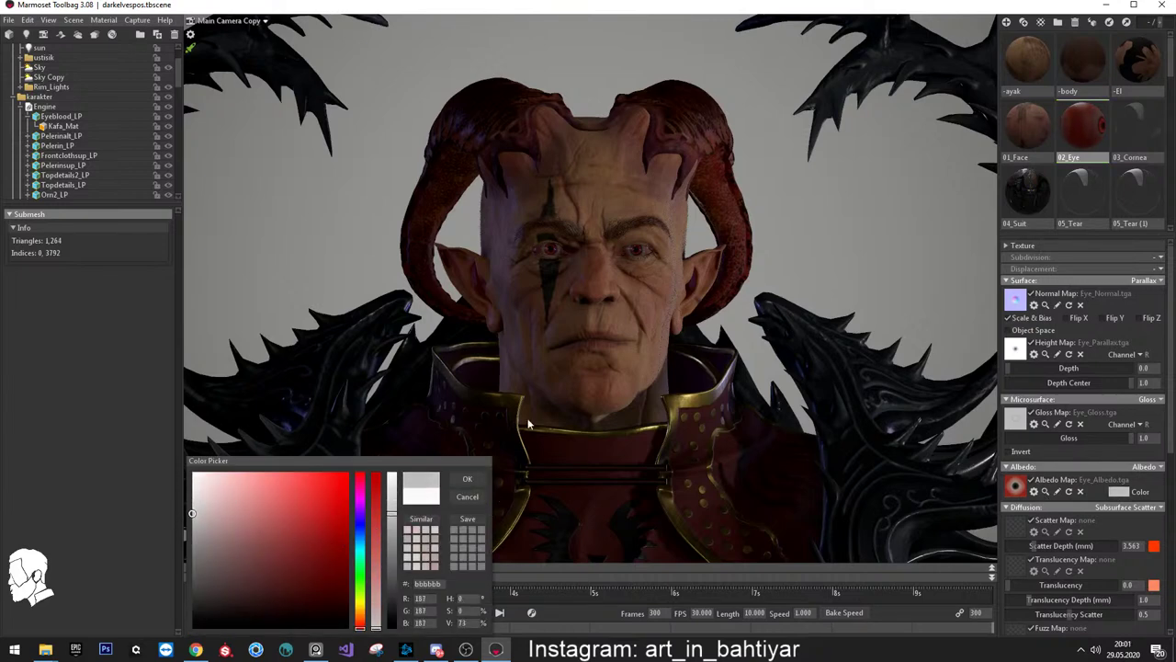
left_click(469, 483)
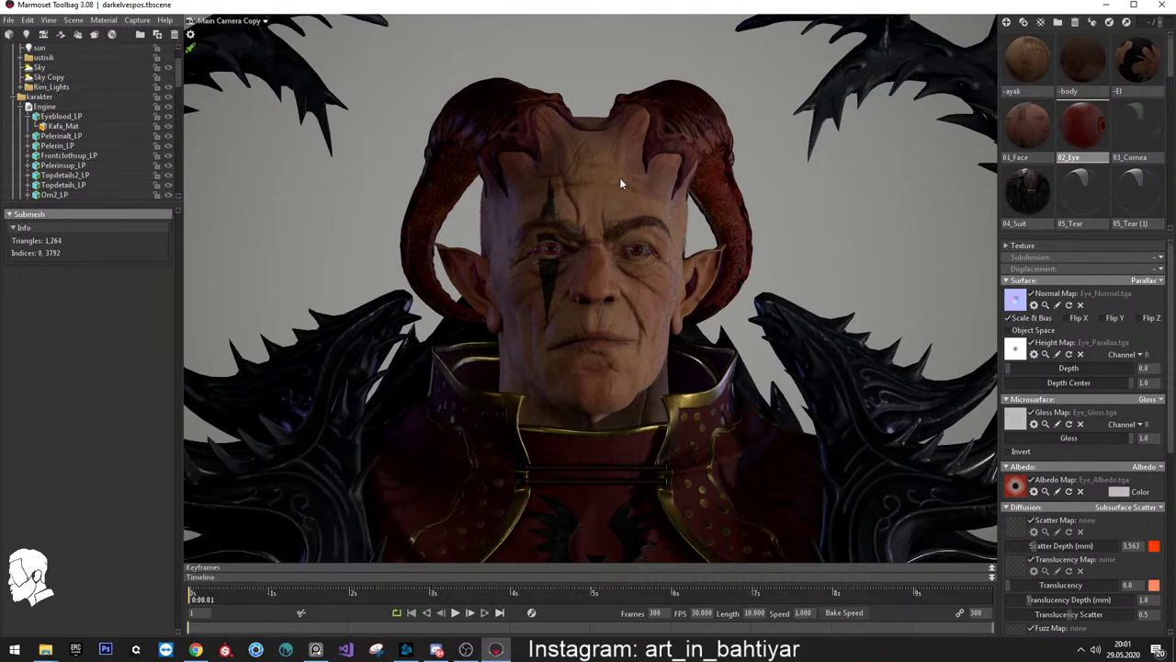
Change the face material Kafa_Mat's albedo tint from cream effed2 to near-white f6f6f6
left_click(619, 177)
left_click(608, 188)
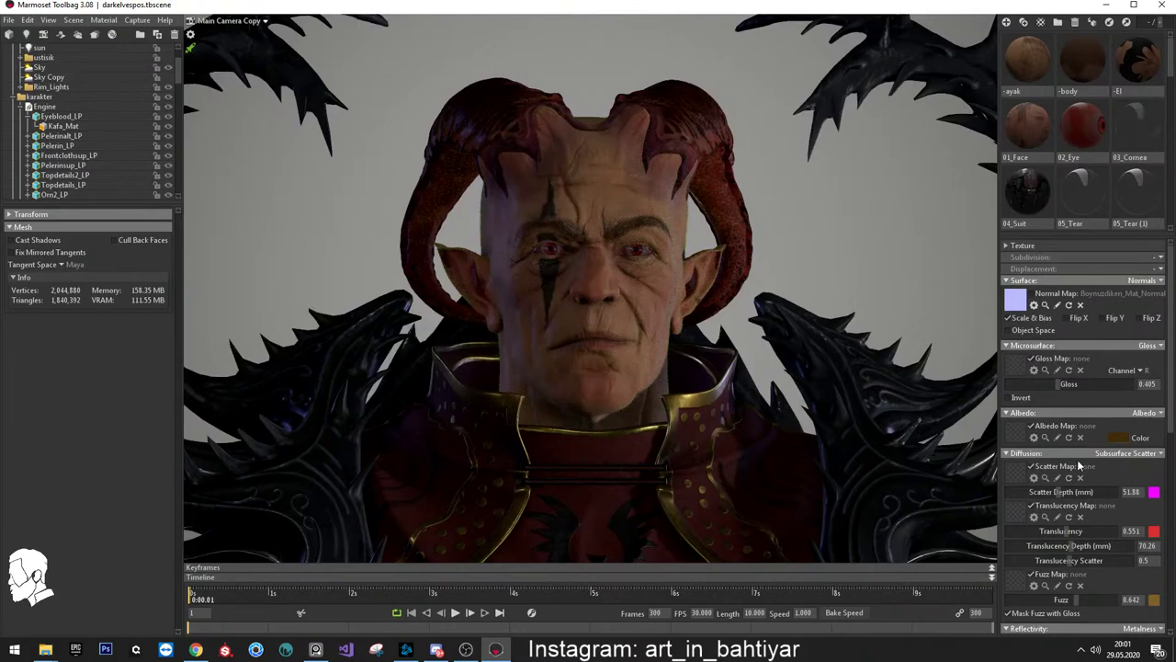
left_click(636, 198)
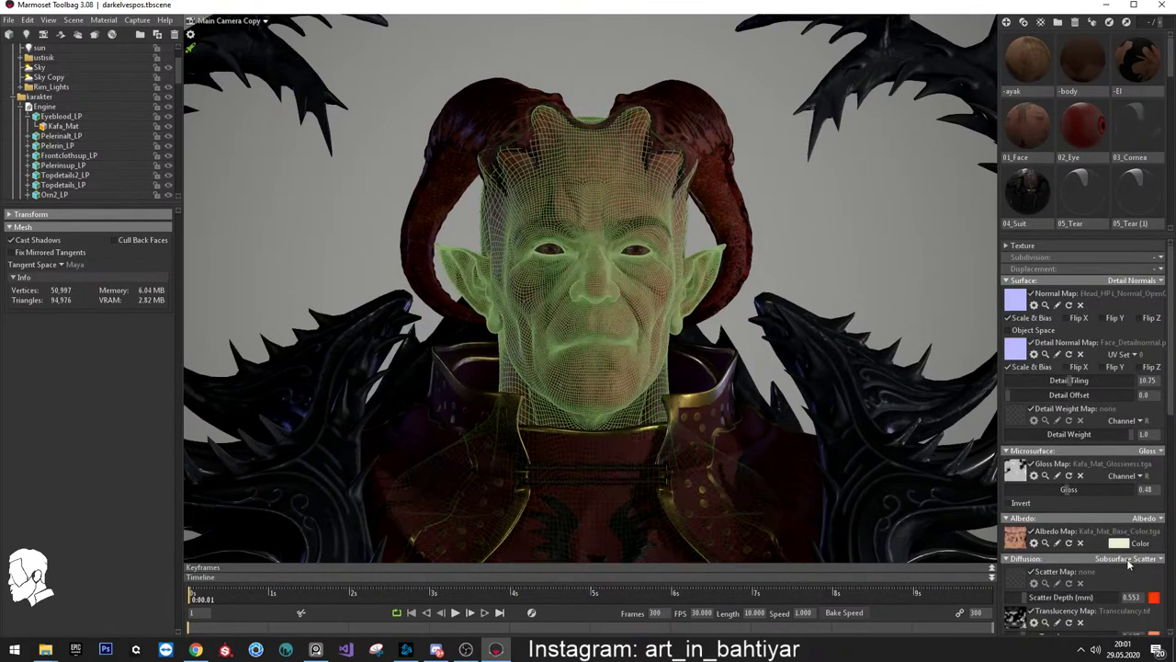
left_click(1120, 543)
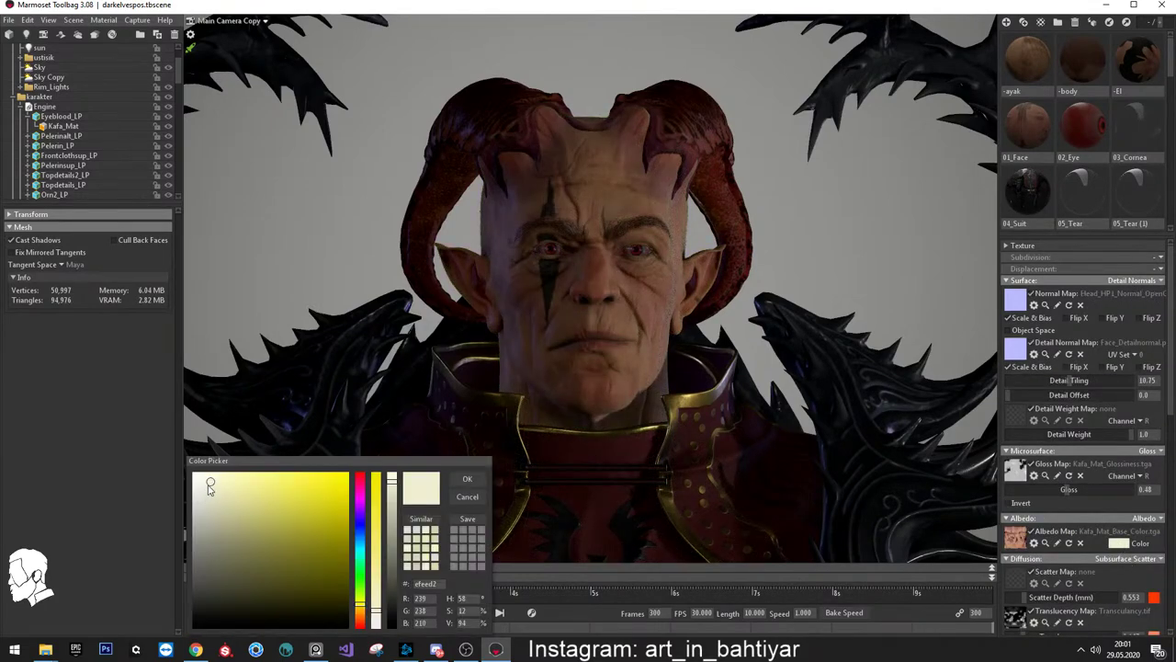
mouse_move(208, 485)
left_mouse_down()
mouse_move(164, 523)
mouse_move(155, 481)
left_mouse_up()
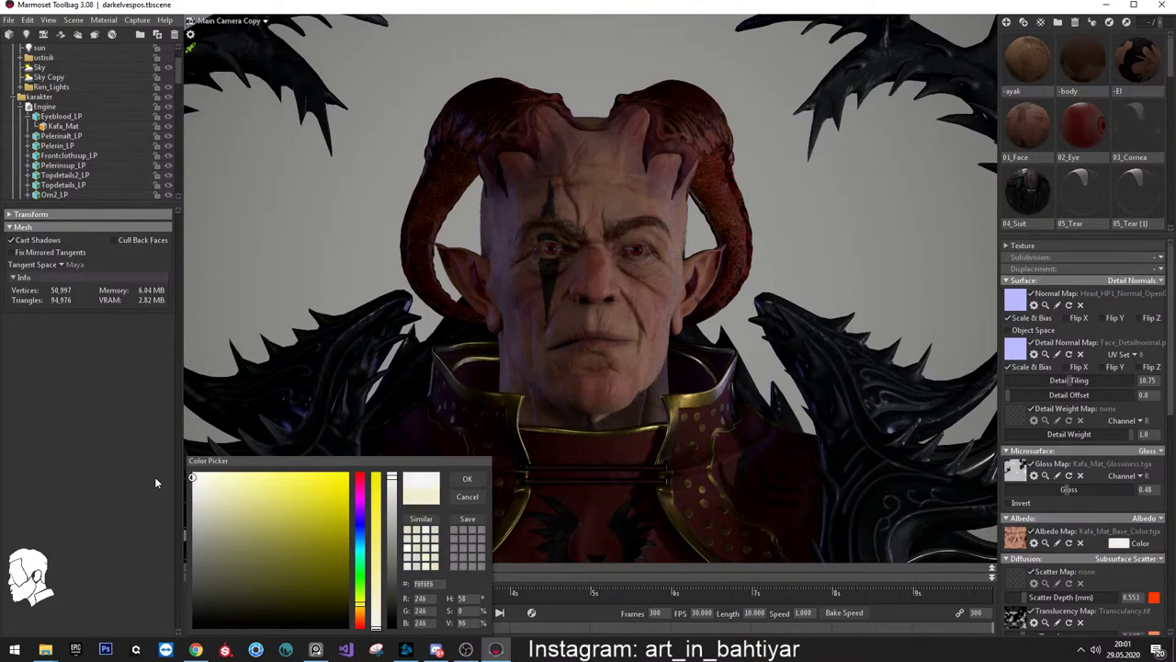
left_click(467, 479)
Select the skirt's Etek_Mat, keep its albedo white, and lower metalness from 0.965 to 0.881
scroll(698, 342, "down", 5)
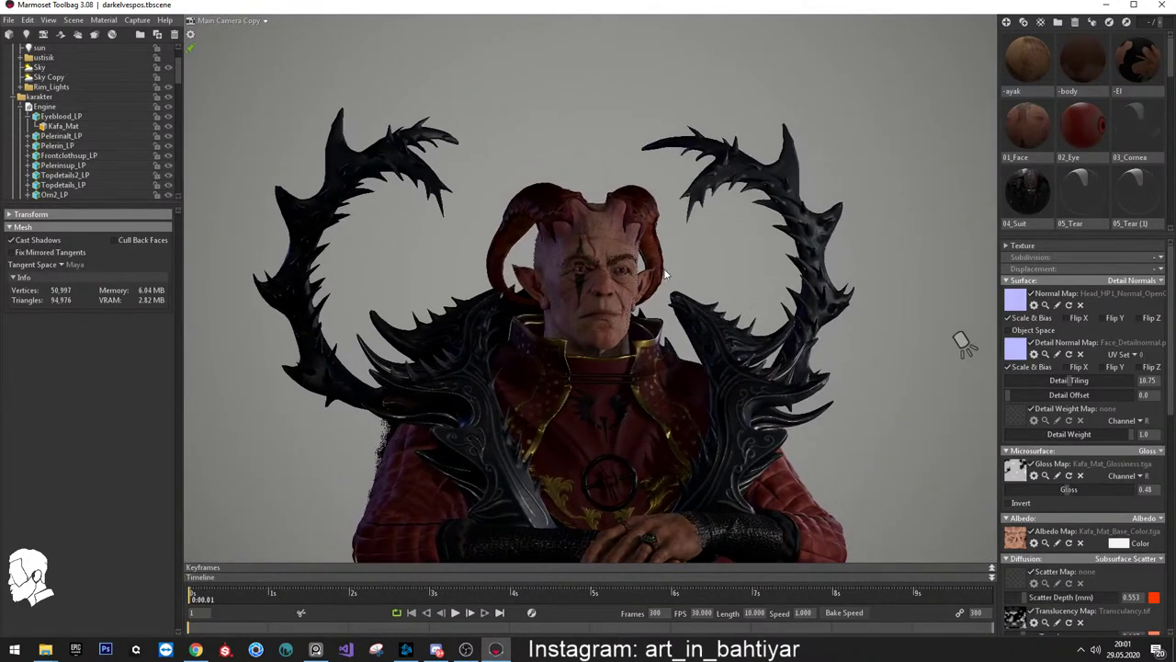
mouse_move(665, 273)
left_mouse_down()
mouse_move(909, 298)
mouse_move(700, 138)
left_mouse_up()
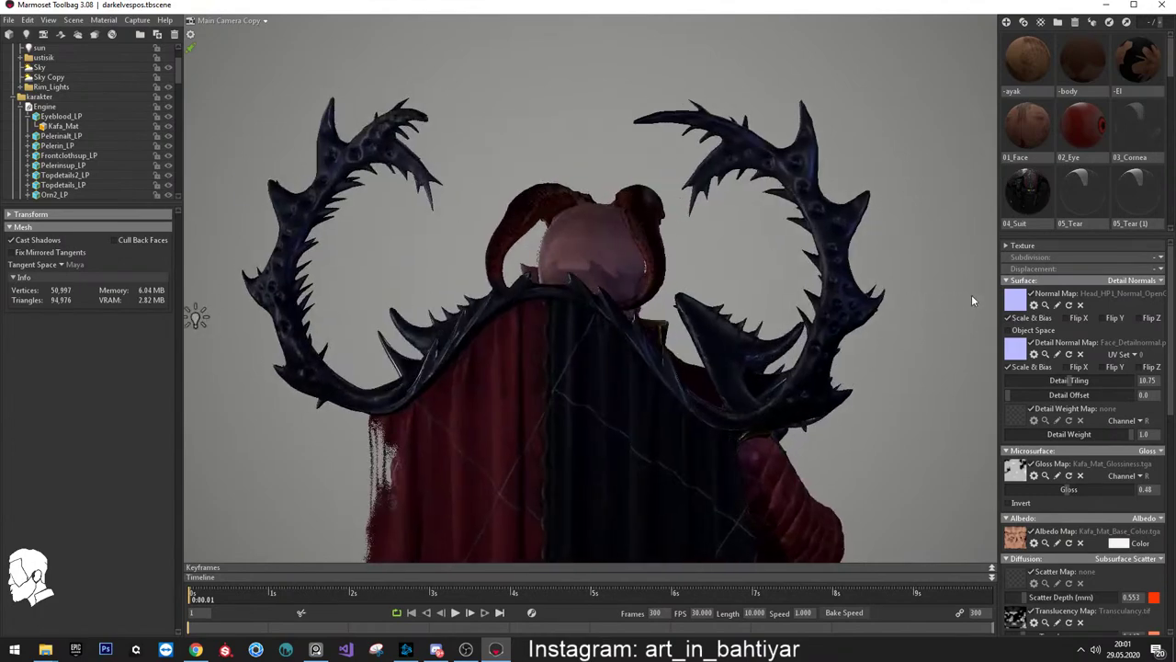
scroll(687, 249, "down", 5)
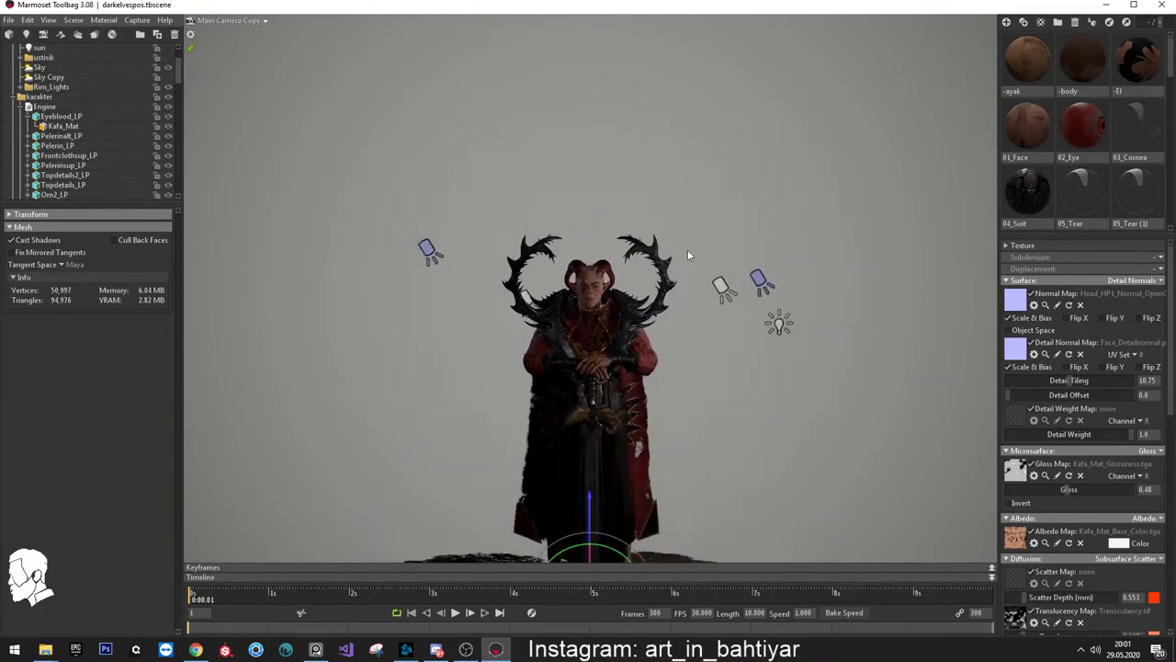
scroll(694, 276, "up", 1)
scroll(698, 303, "up", 1)
scroll(705, 328, "up", 1)
left_click_drag(706, 328, 584, 372)
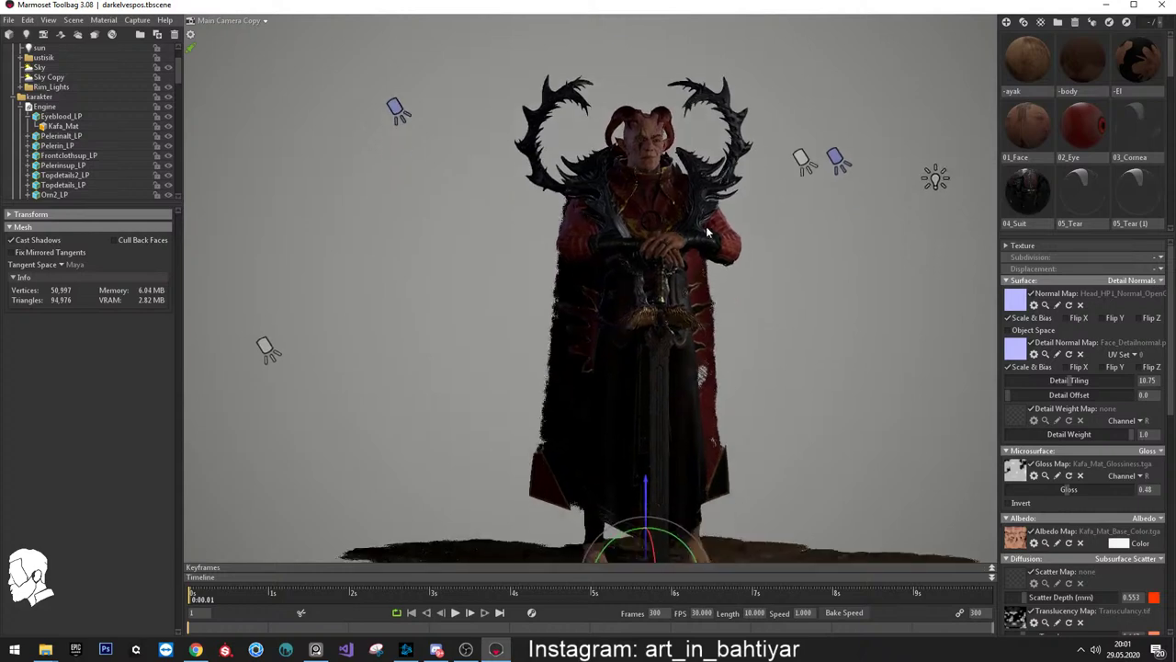
left_click(607, 371)
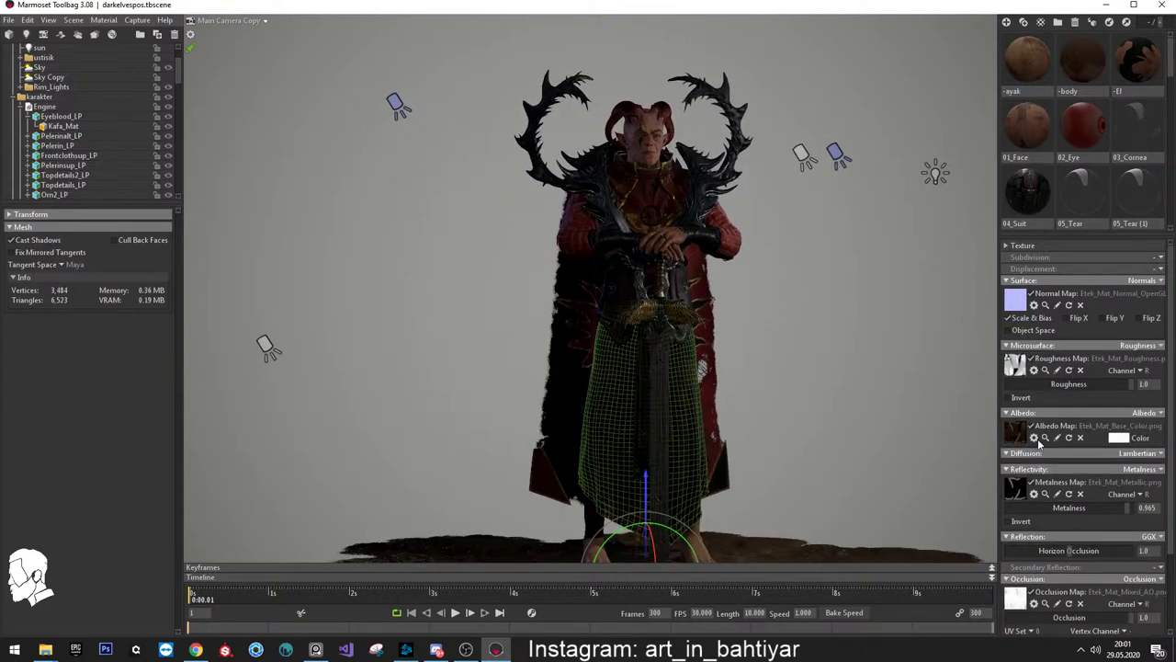
left_click(1119, 438)
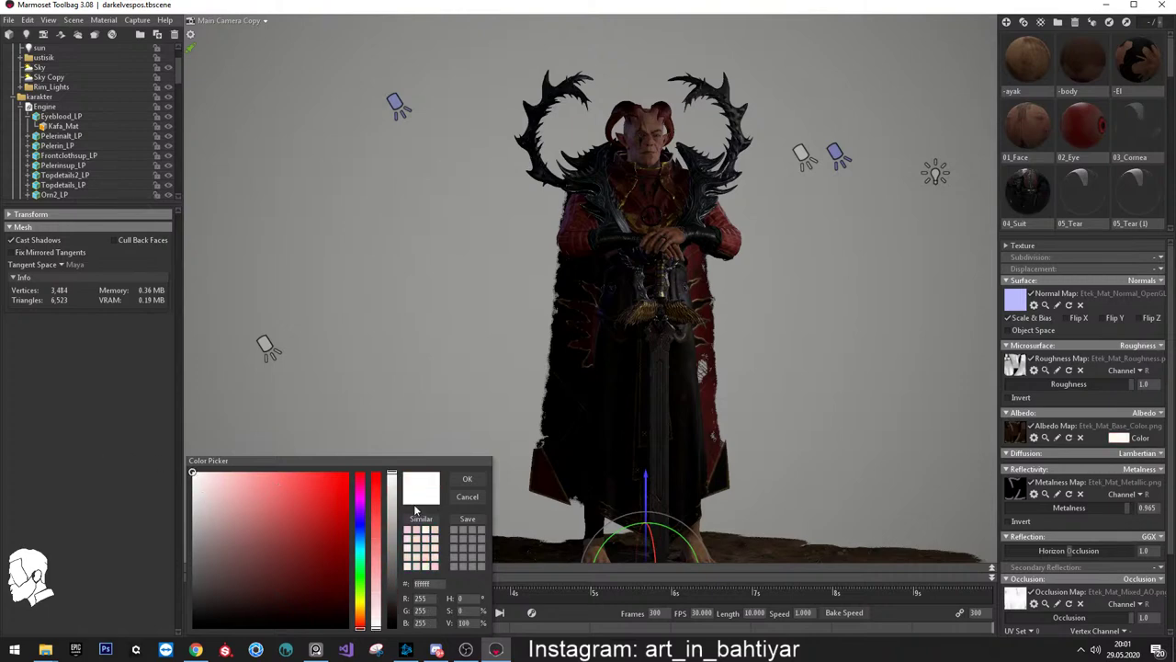
left_click(468, 482)
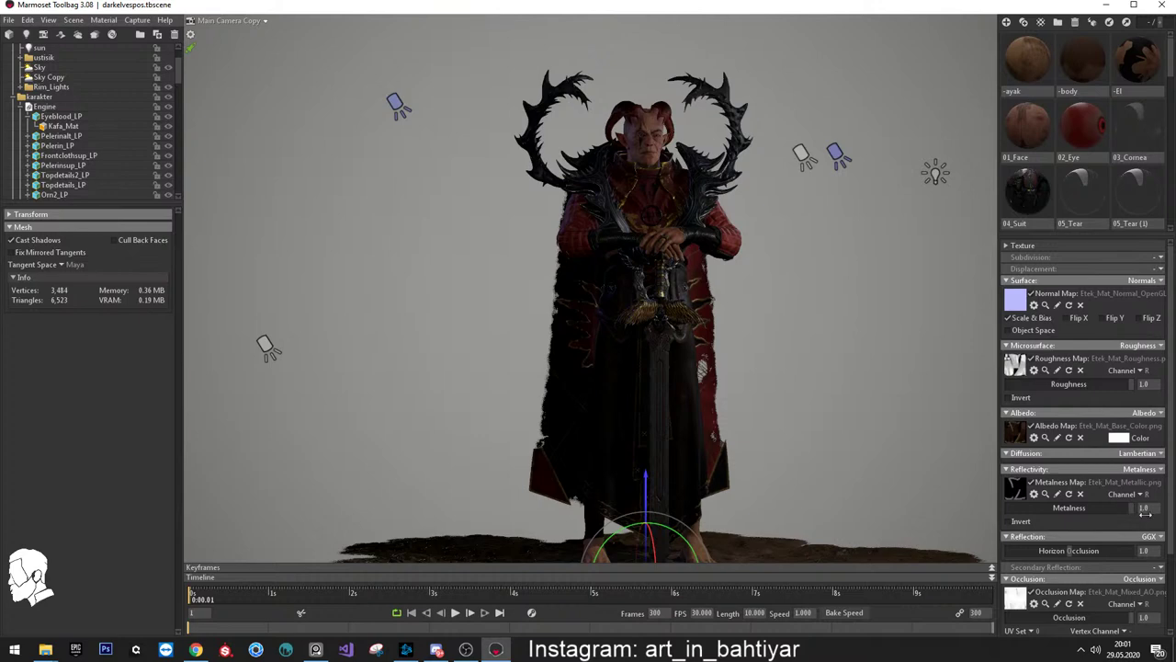
scroll(719, 374, "up", 2)
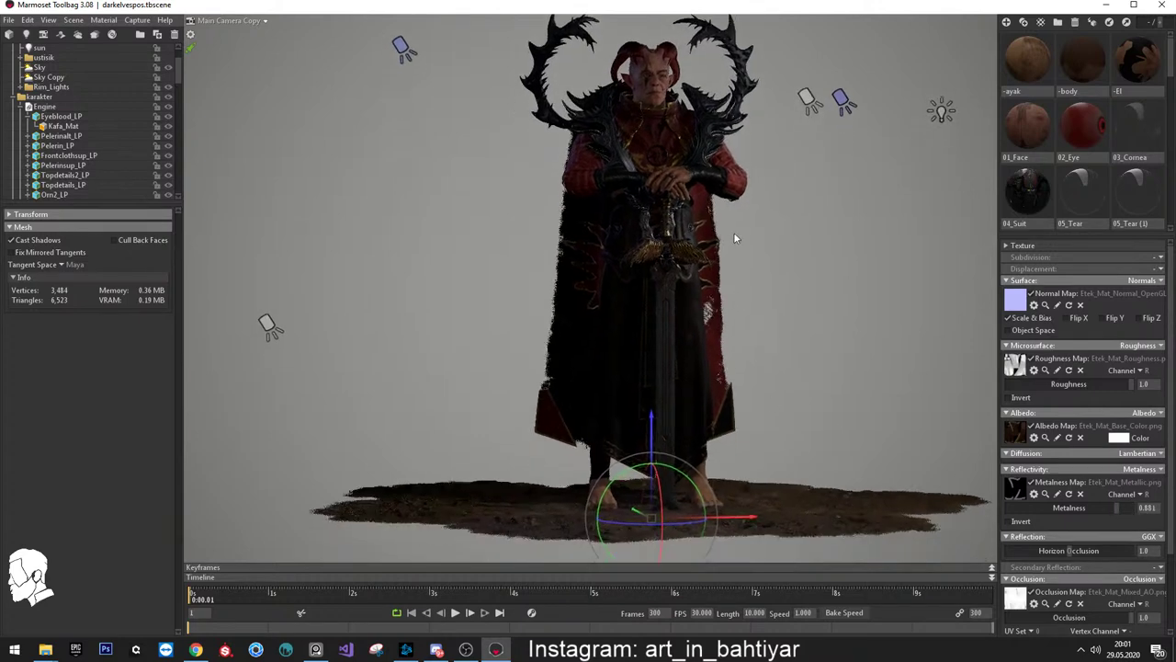
scroll(733, 231, "up", 2)
scroll(728, 315, "up", 2)
scroll(744, 344, "up", 2)
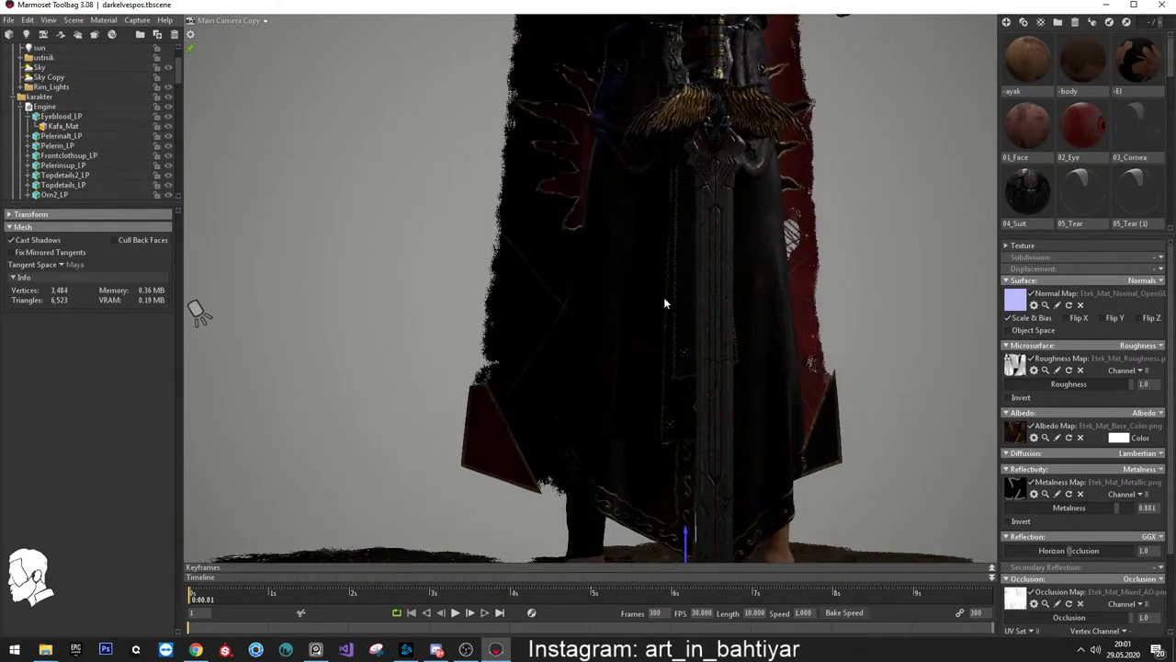
scroll(665, 304, "up", 2)
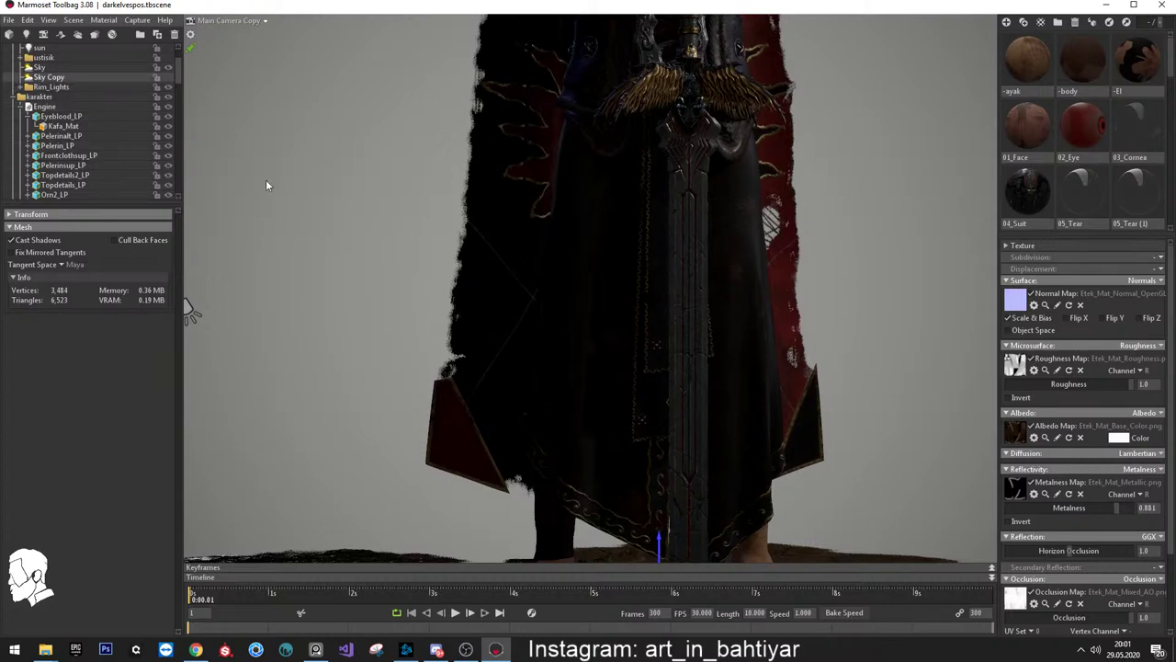
Add a shadowless spot light with brightness 1.521, distance 12.1 and spot angle 17.3
mouse_move(266, 186)
left_mouse_down()
mouse_move(677, 284)
mouse_move(579, 280)
left_mouse_up()
left_click(28, 35)
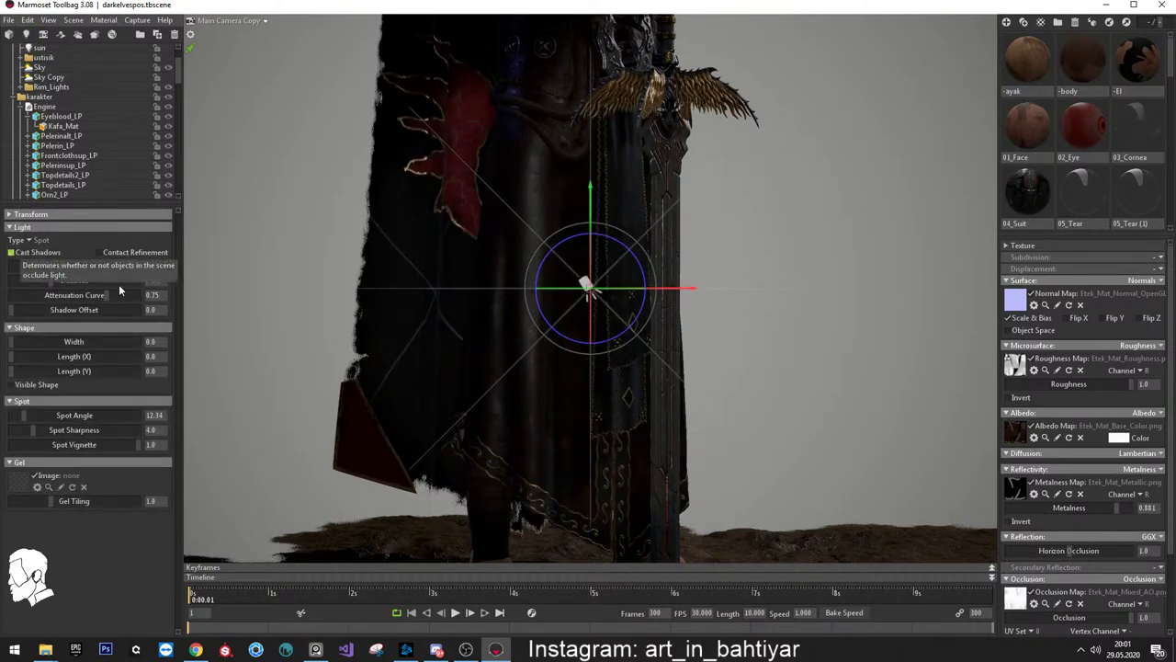
left_click(25, 255)
mouse_move(53, 266)
left_mouse_down()
mouse_move(69, 280)
mouse_move(52, 280)
left_mouse_up()
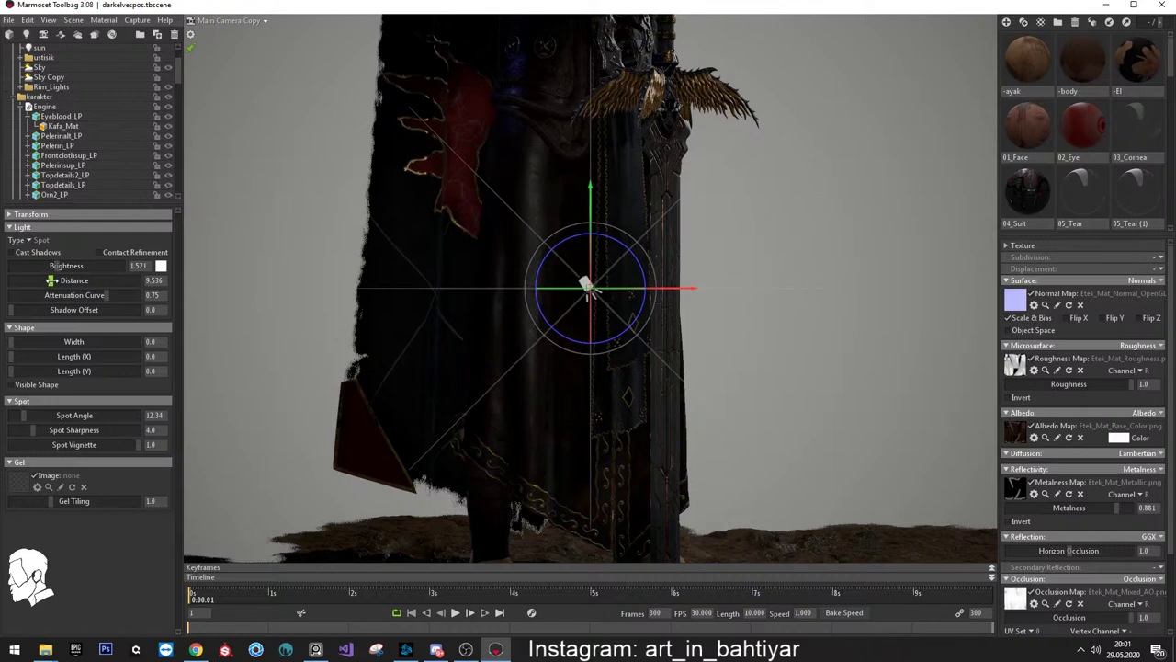
left_click_drag(32, 415, 28, 415)
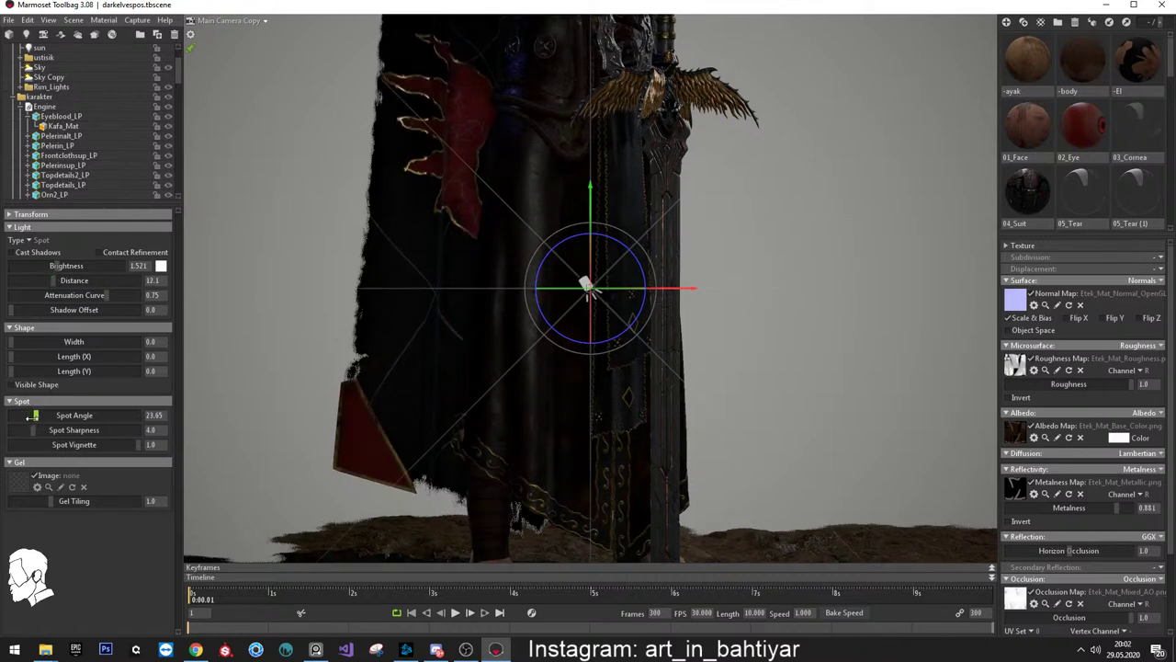
Orbit and zoom to review the new spot lighting on the demon's face
scroll(365, 327, "down", 3)
scroll(314, 310, "up", 3)
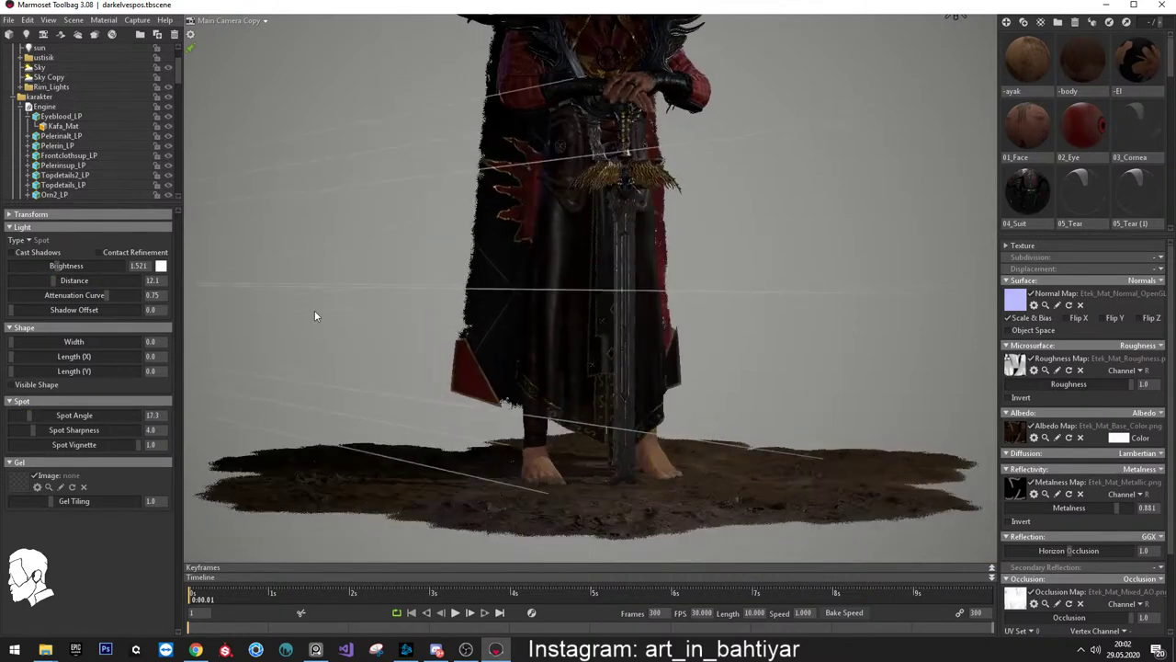
scroll(417, 298, "down", 2)
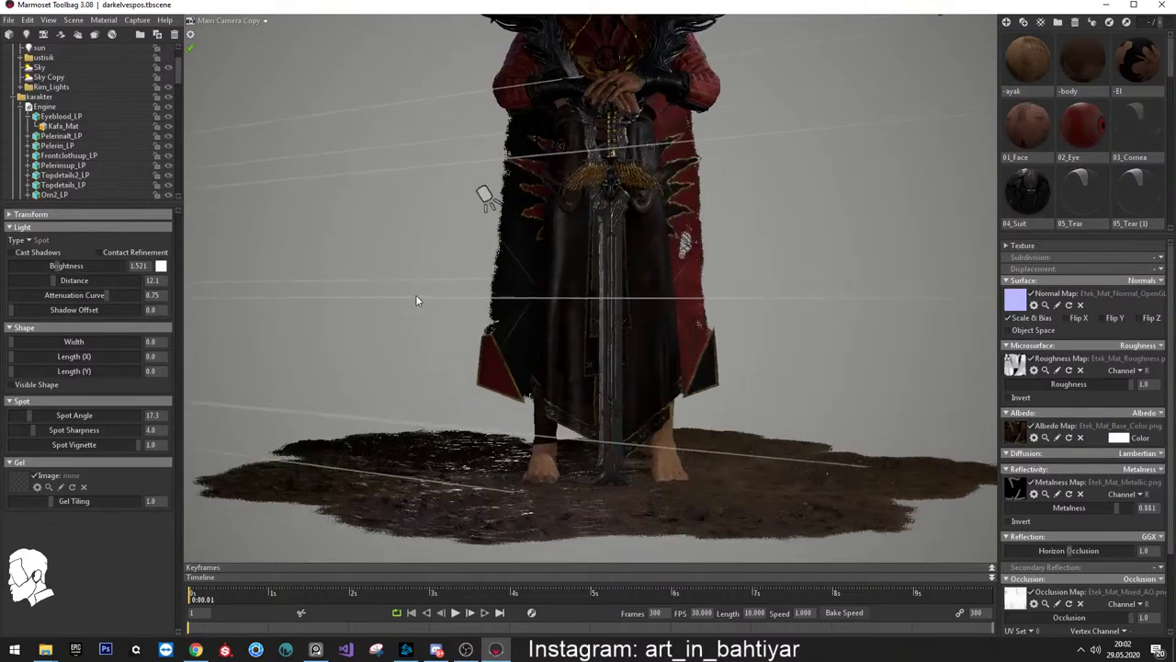
scroll(430, 321, "down", 2)
scroll(414, 239, "down", 2)
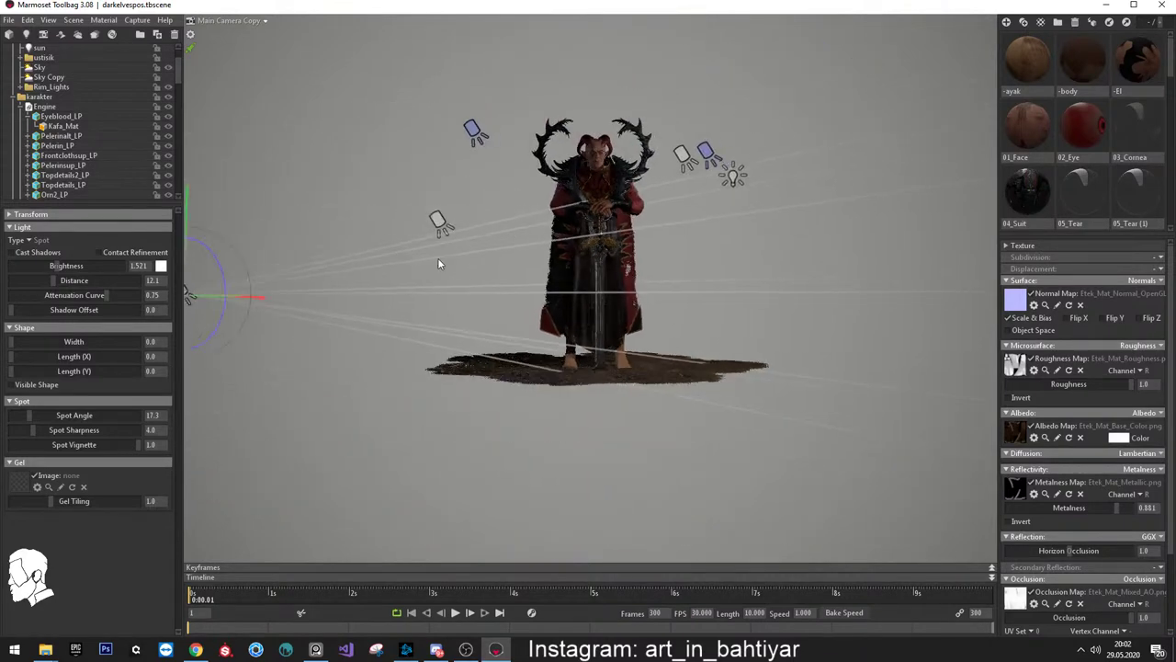
left_click_drag(522, 252, 524, 262)
scroll(523, 262, "up", 2)
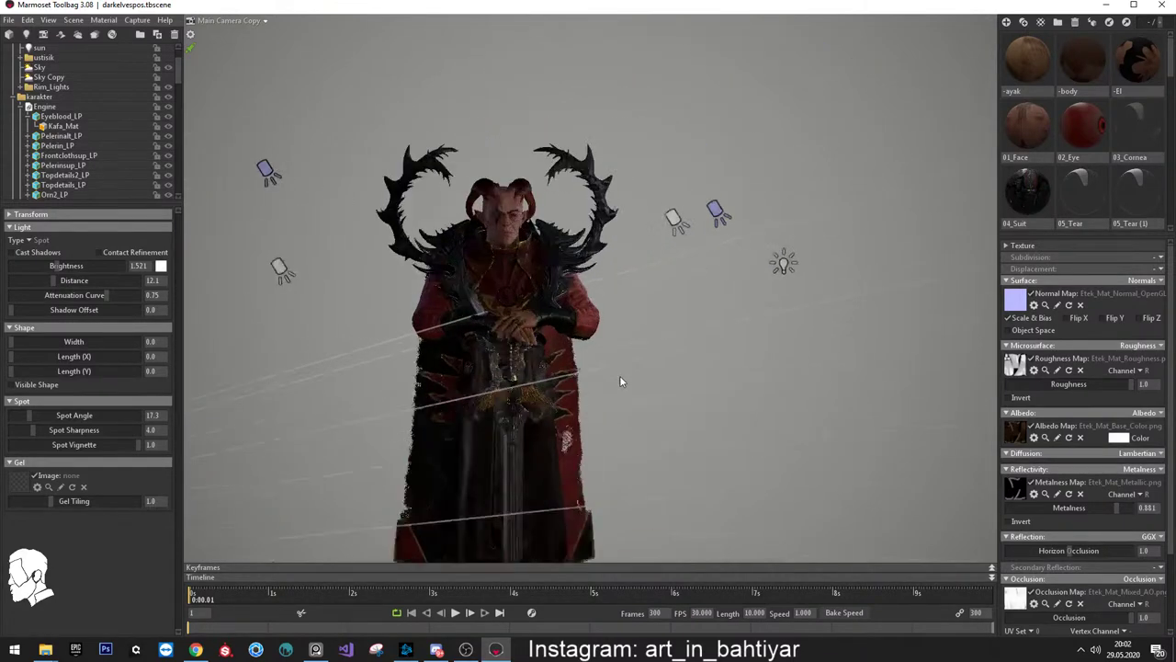
scroll(542, 294, "up", 3)
scroll(579, 343, "up", 1)
mouse_move(579, 343)
left_mouse_down()
mouse_move(602, 317)
mouse_move(581, 289)
mouse_move(592, 287)
mouse_move(569, 274)
mouse_move(654, 283)
mouse_move(630, 271)
mouse_move(654, 285)
left_mouse_up()
scroll(608, 312, "up", 3)
scroll(607, 312, "up", 2)
scroll(1071, 496, "down", 2)
Give the 02_Eye material a pure red ff0000 emissive colour at intensity 6.727
scroll(1070, 496, "down", 1)
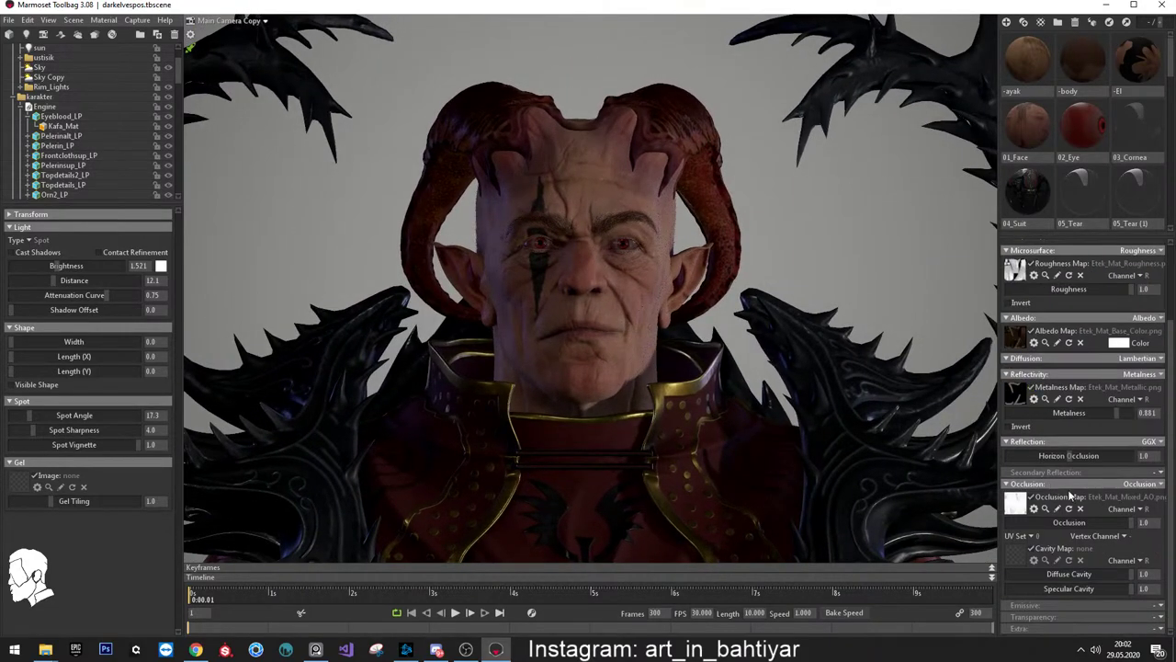
double_click(1082, 127)
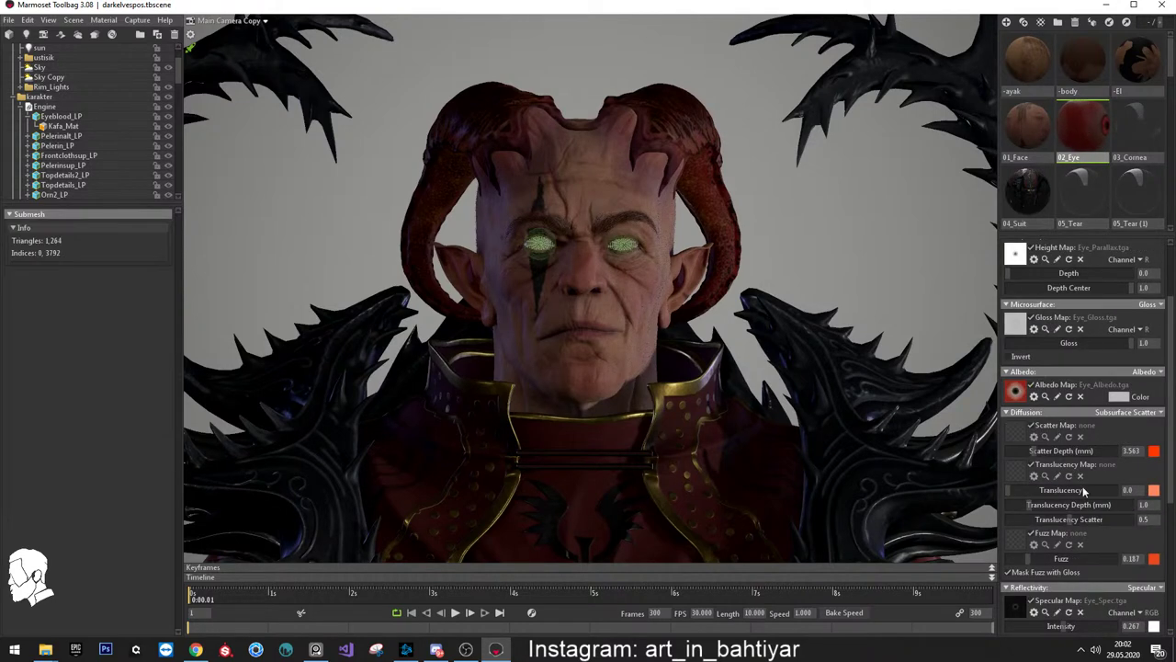
scroll(1100, 559, "down", 2)
scroll(1101, 558, "down", 3)
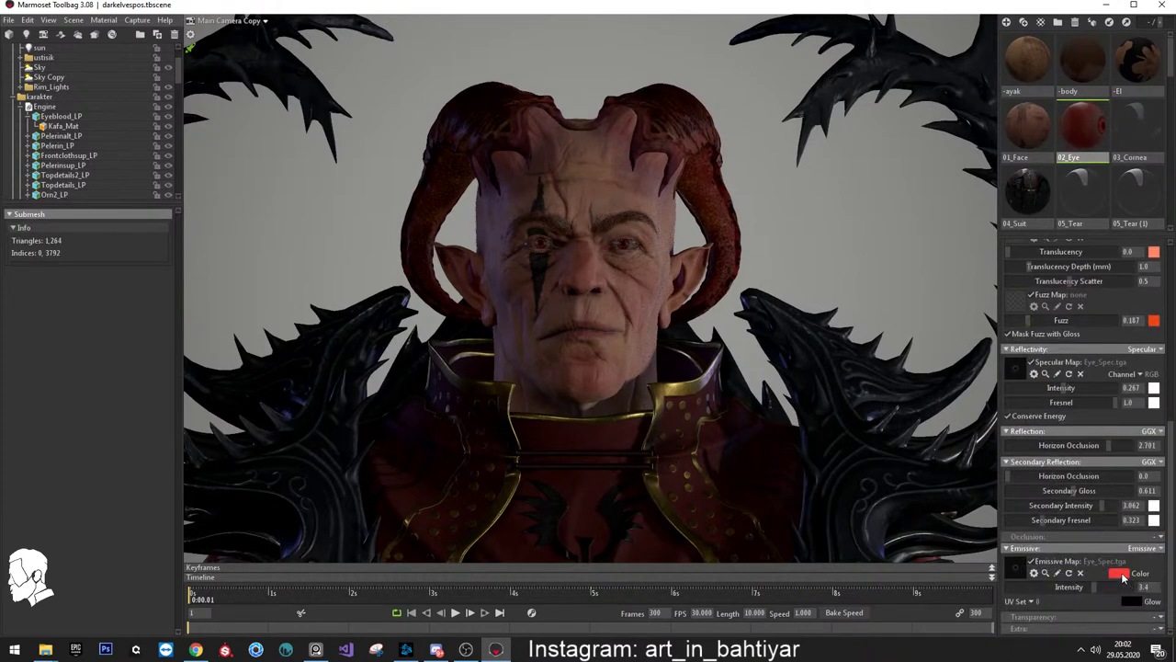
left_click(1119, 572)
left_click_drag(347, 480, 357, 449)
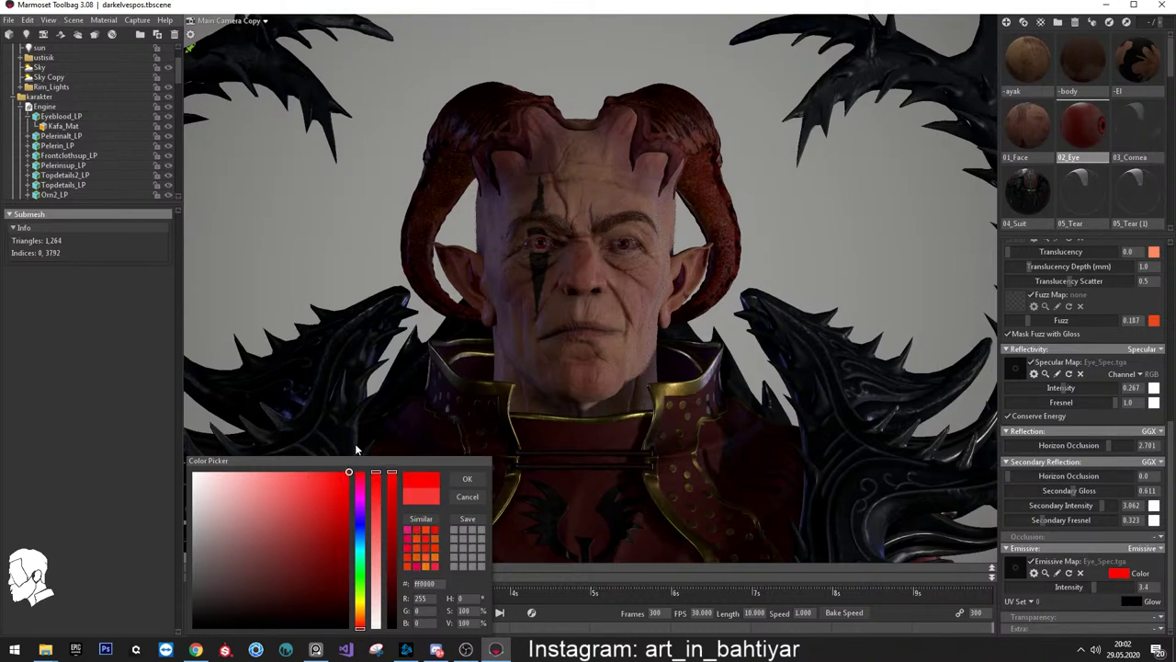
left_click(466, 477)
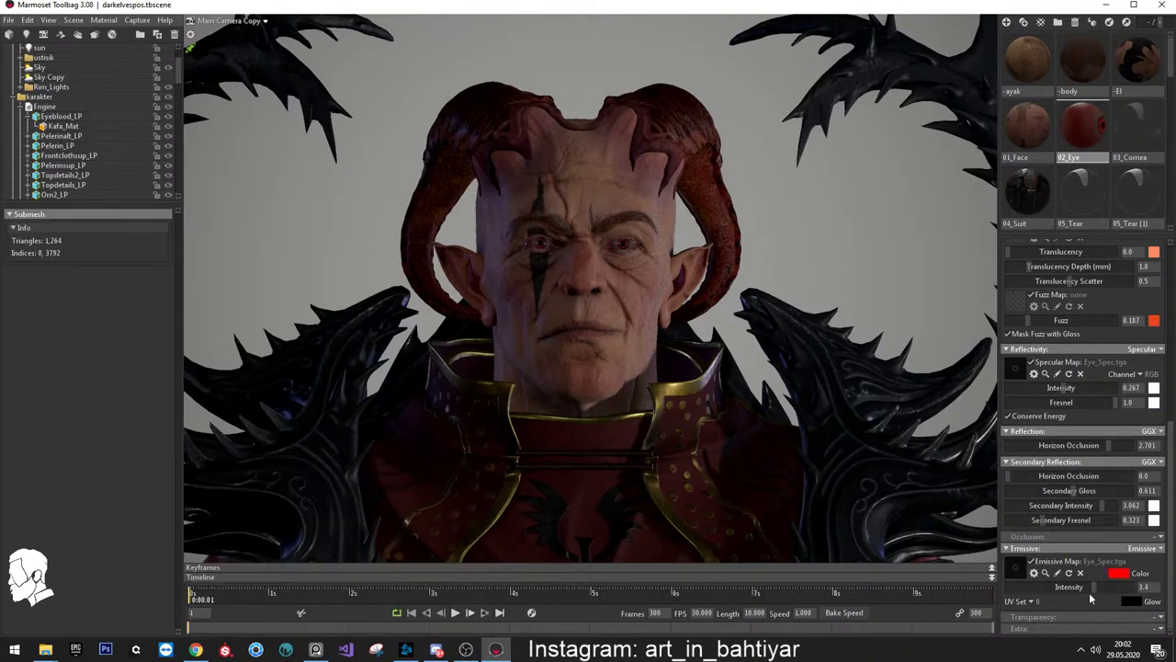
left_click_drag(1107, 585, 1125, 585)
Frame the camera on the demon's head to view the glowing eyes
mouse_move(652, 290)
left_mouse_down()
mouse_move(638, 265)
mouse_move(628, 286)
left_mouse_up()
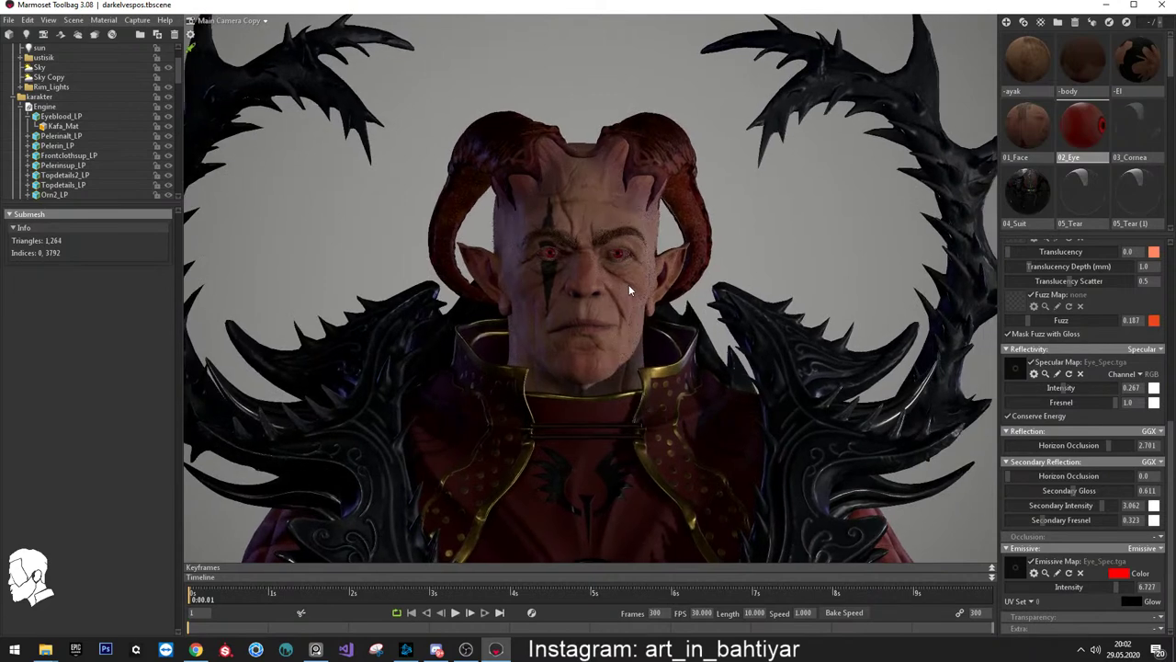
left_click(587, 205)
left_click(48, 19)
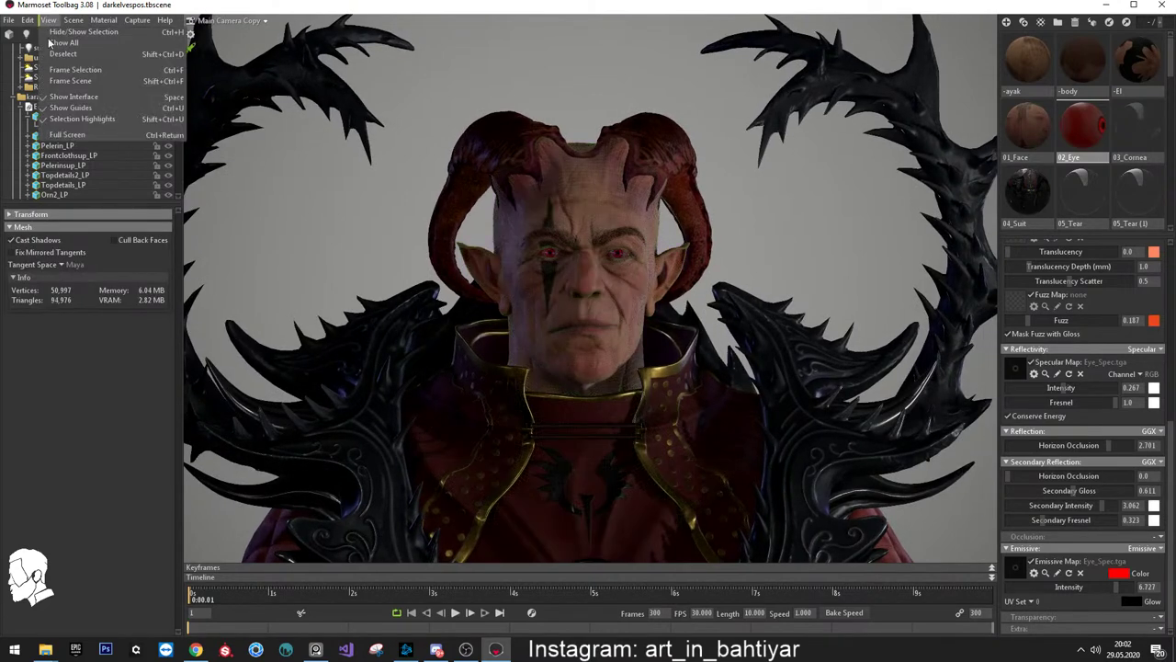
left_click(76, 70)
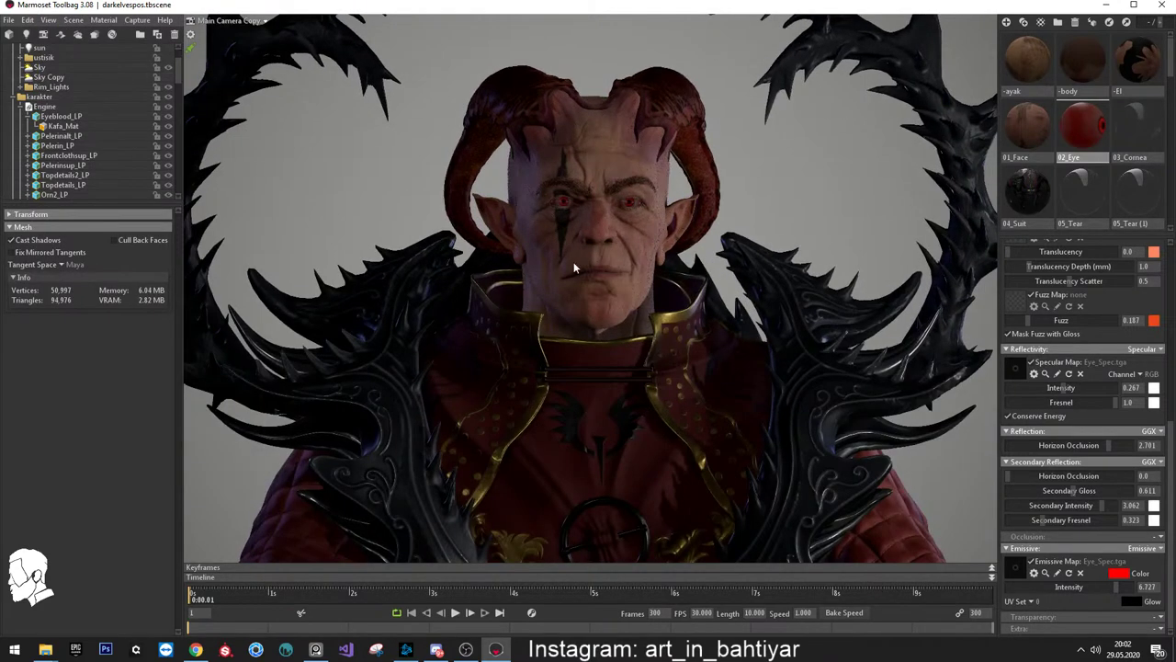
mouse_move(581, 261)
left_mouse_down()
mouse_move(596, 267)
mouse_move(541, 212)
left_mouse_up()
scroll(546, 218, "down", 5)
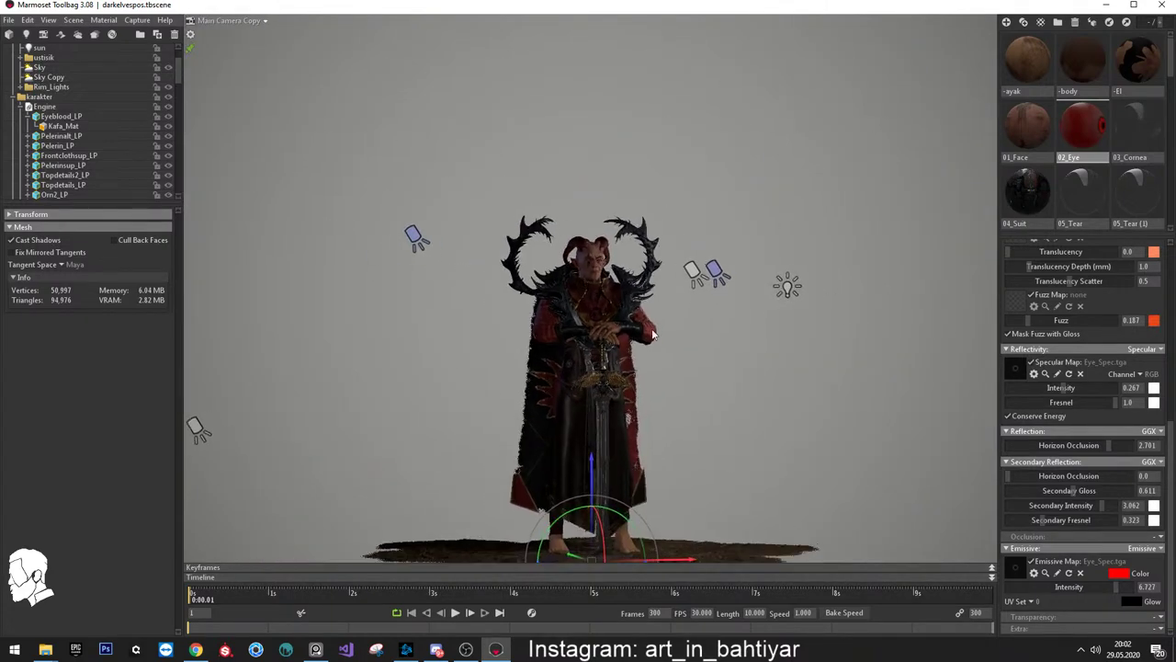
scroll(761, 404, "up", 5)
View the face from the front and select the head mesh to check the eyes
mouse_move(761, 405)
left_mouse_down()
mouse_move(614, 273)
mouse_move(545, 248)
left_mouse_up()
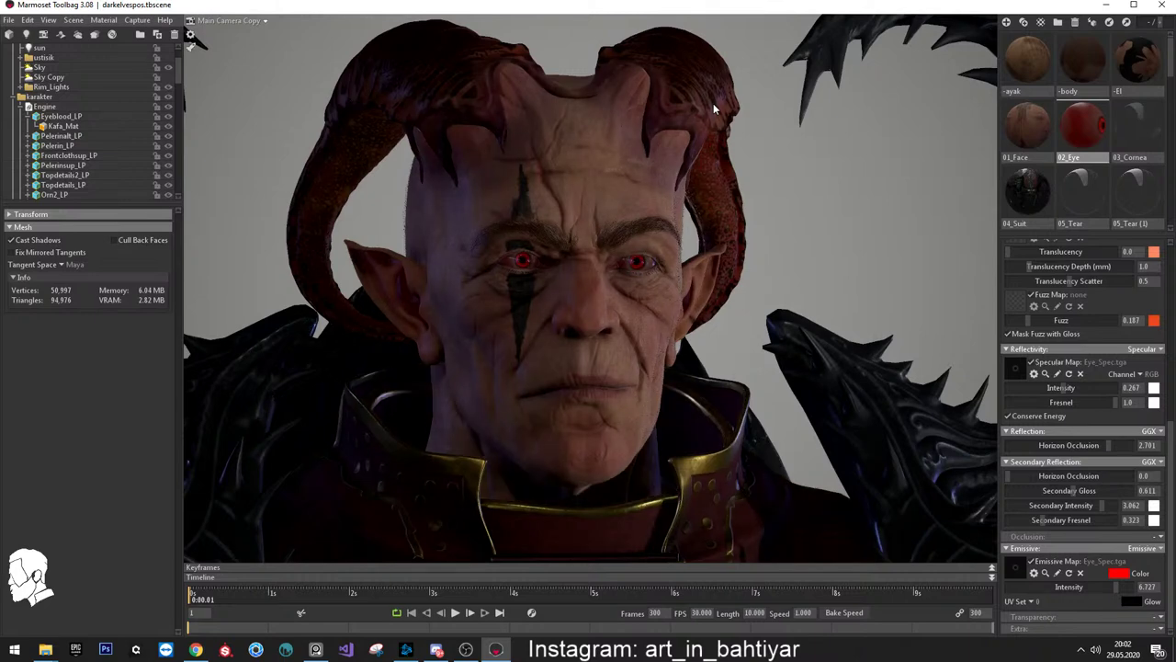
double_click(610, 162)
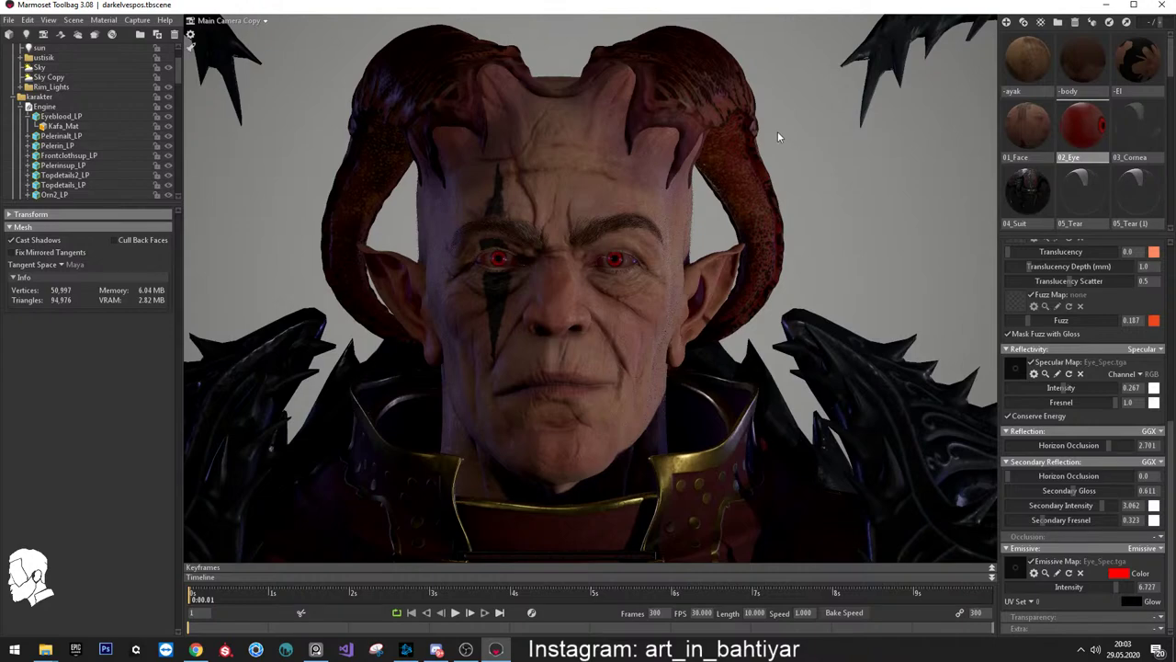
scroll(777, 133, "down", 3)
scroll(733, 101, "down", 2)
scroll(720, 92, "down", 2)
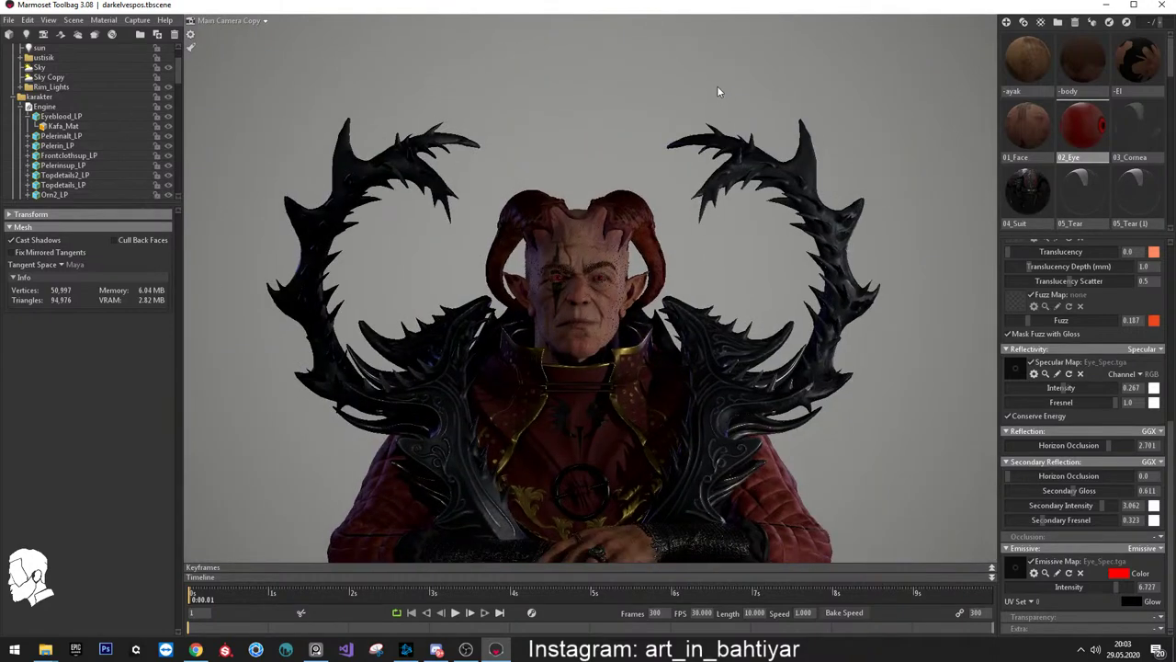
scroll(696, 58, "down", 2)
scroll(698, 240, "down", 2)
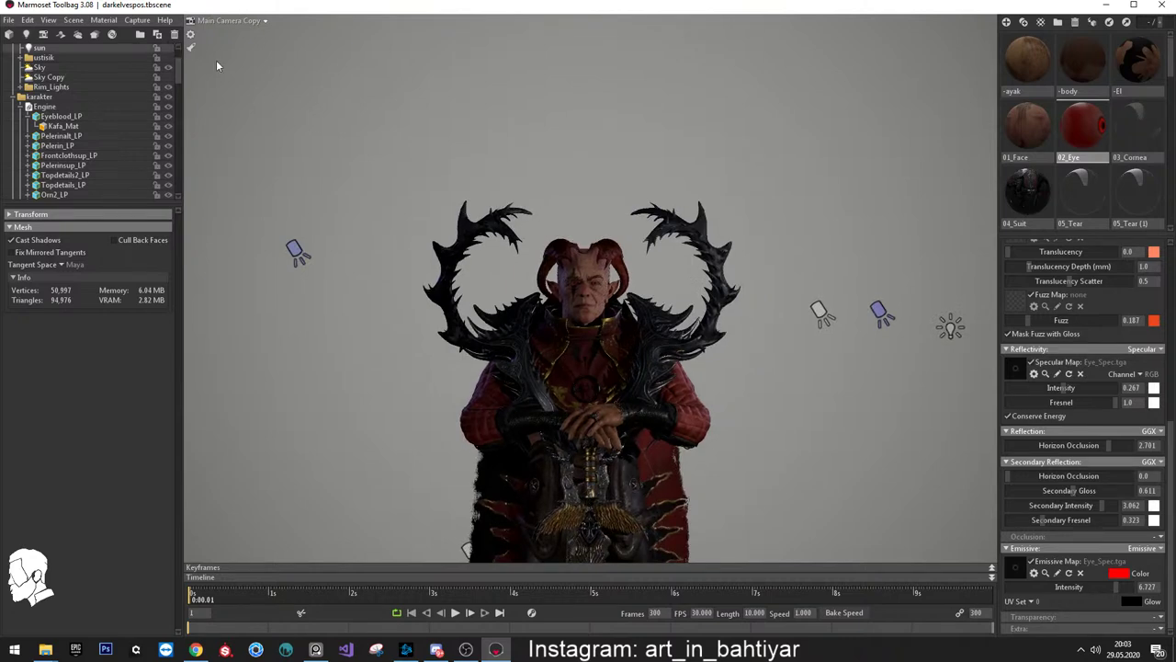
Frame the full-length character and open the image capture options
mouse_move(419, 143)
left_mouse_down()
mouse_move(439, 145)
mouse_move(570, 312)
mouse_move(780, 190)
left_mouse_up()
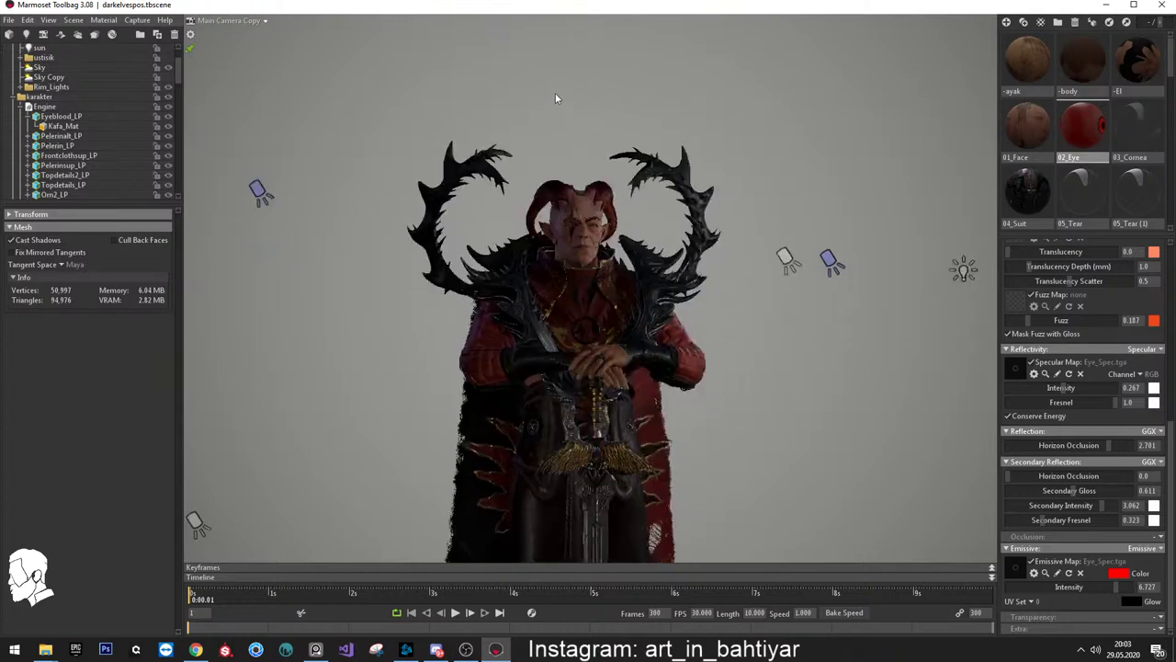
scroll(591, 243, "down", 3)
scroll(599, 274, "up", 3)
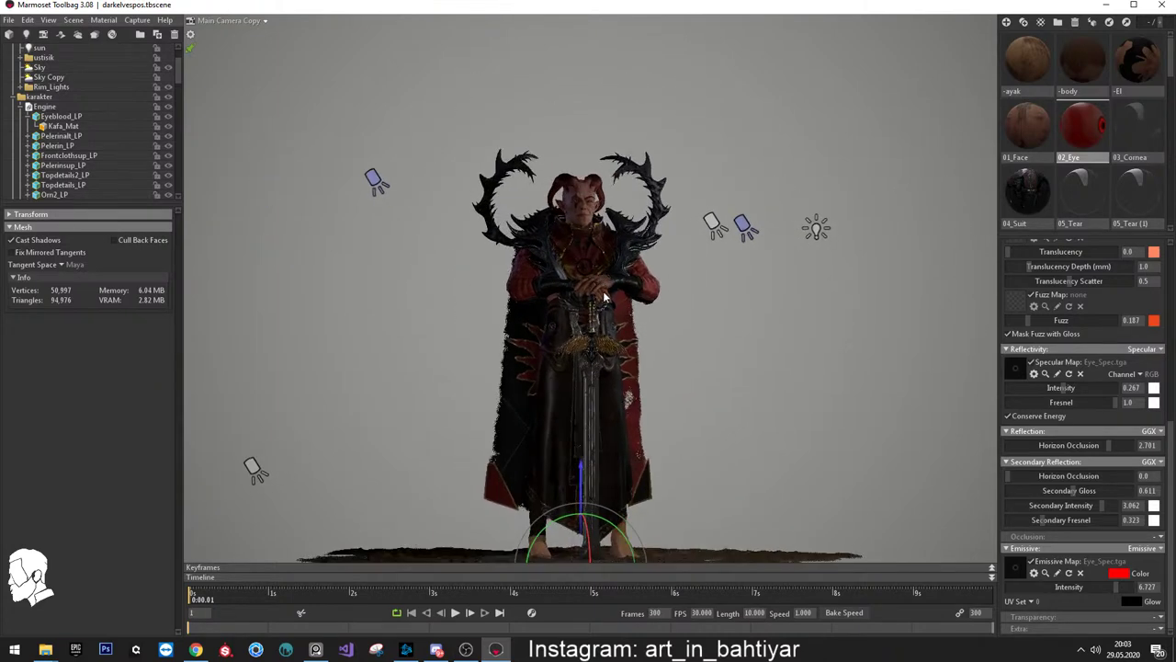
mouse_move(603, 290)
left_mouse_down()
mouse_move(609, 303)
mouse_move(594, 248)
mouse_move(606, 267)
mouse_move(606, 226)
mouse_move(621, 233)
mouse_move(622, 211)
mouse_move(619, 222)
left_mouse_up()
scroll(606, 266, "up", 2)
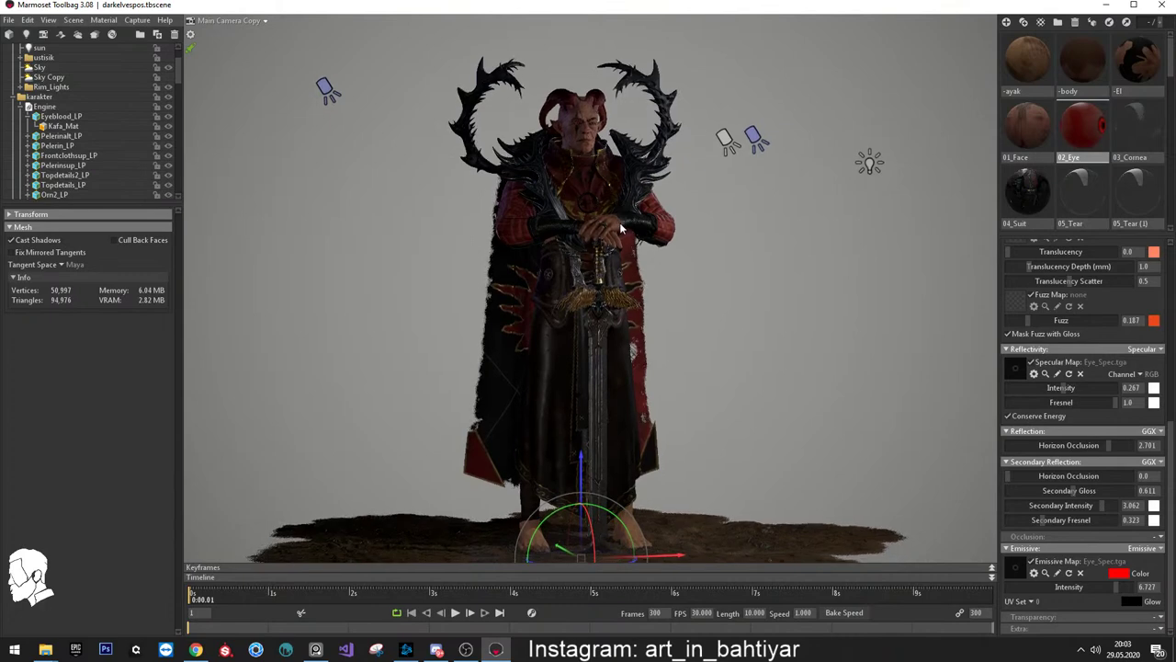
scroll(621, 227, "up", 1)
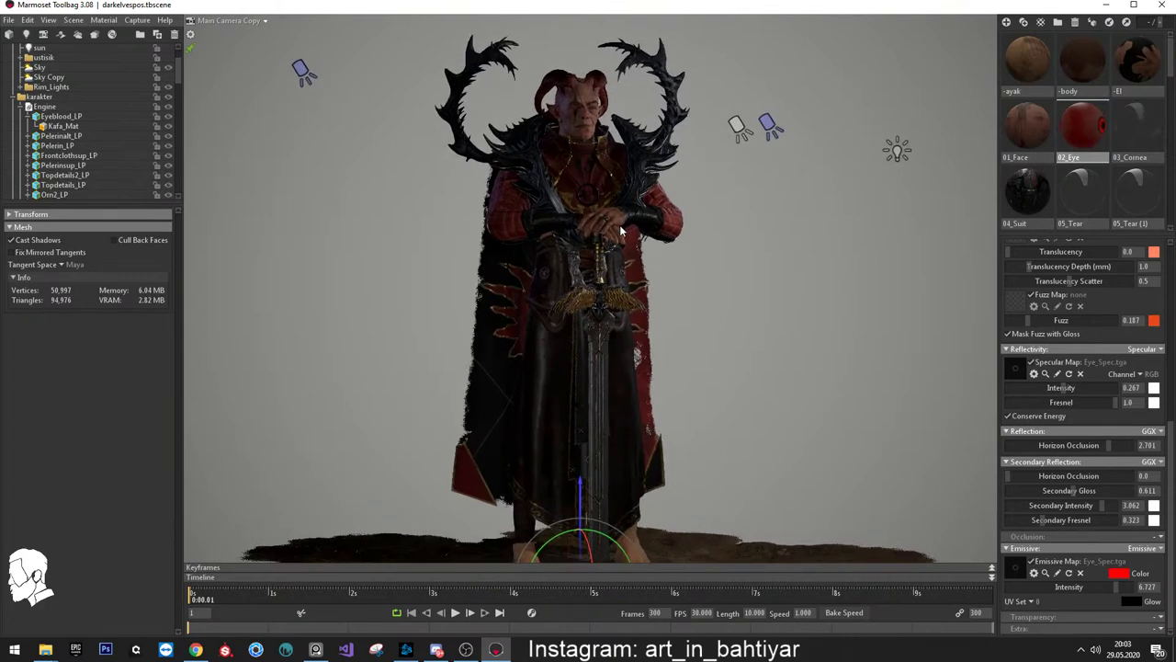
scroll(616, 259, "down", 2)
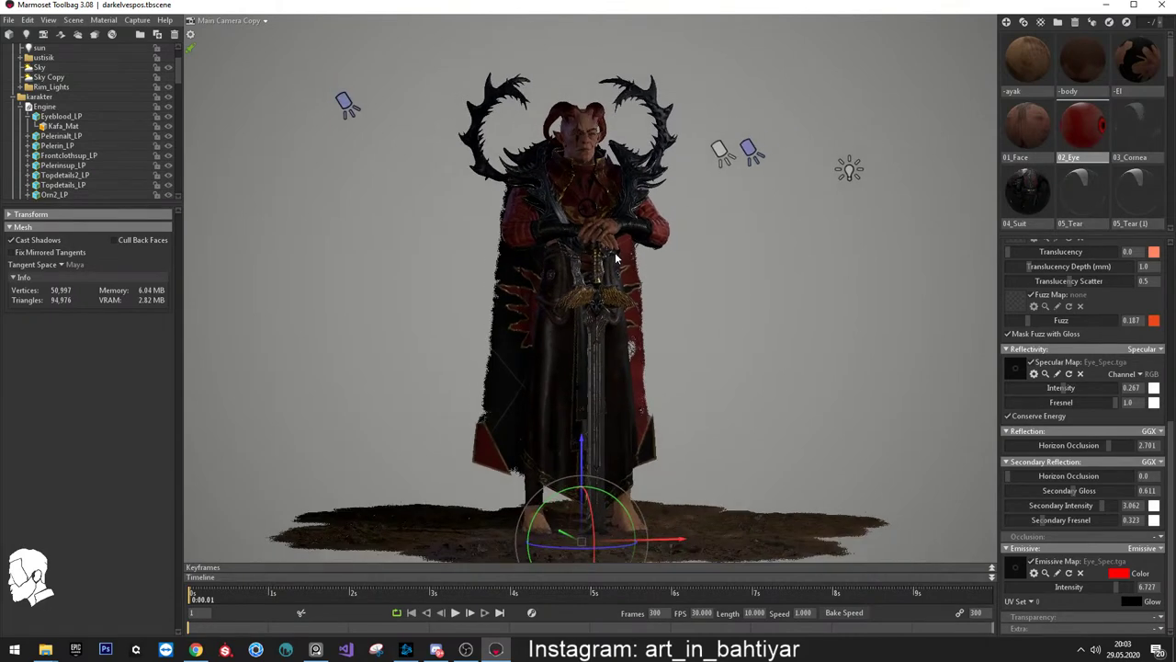
scroll(619, 261, "up", 2)
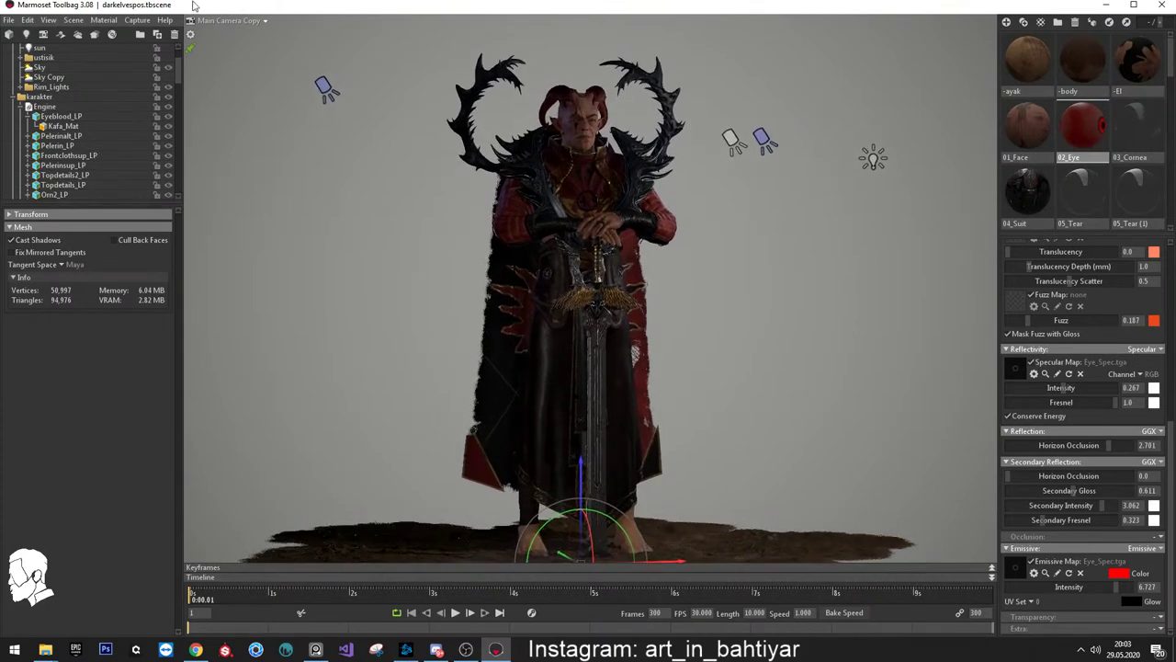
left_click(136, 20)
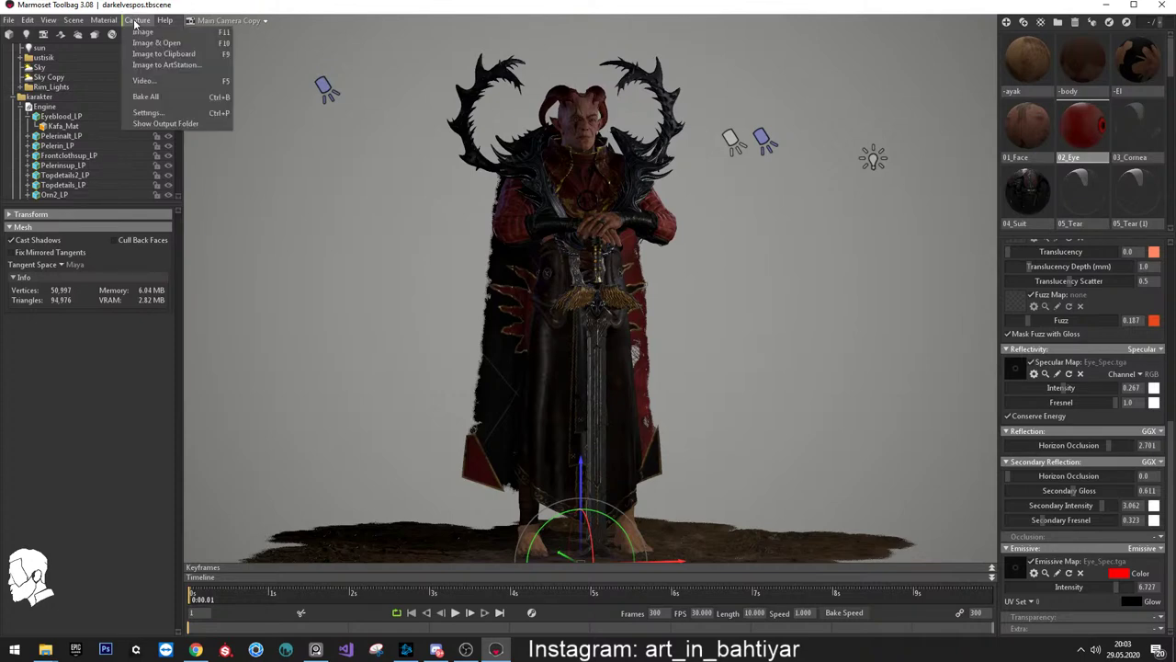
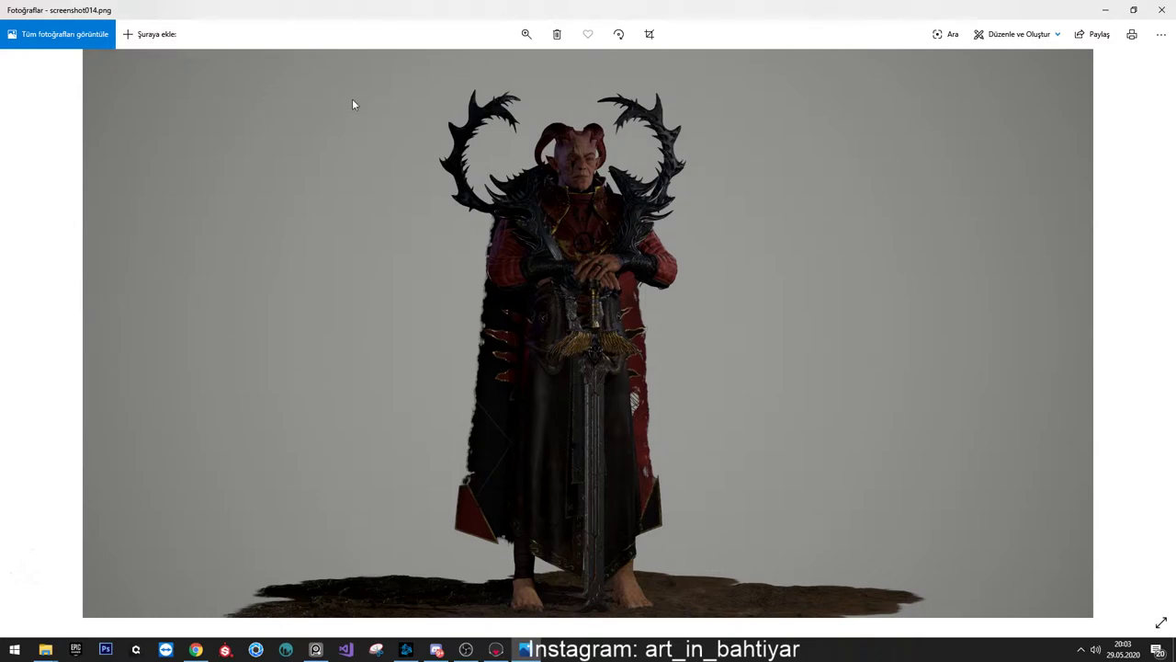
Zoom in and out on the full-body render screenshot014.png, then close the Photos viewer
scroll(569, 171, "up", 2)
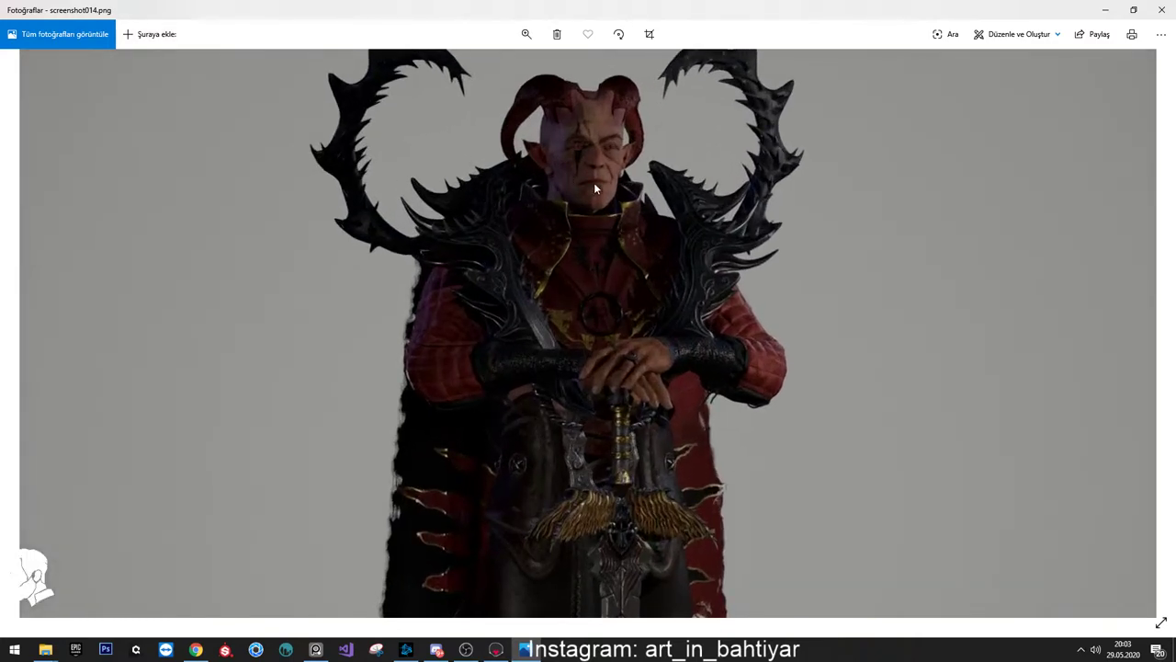
scroll(594, 182, "down", 2)
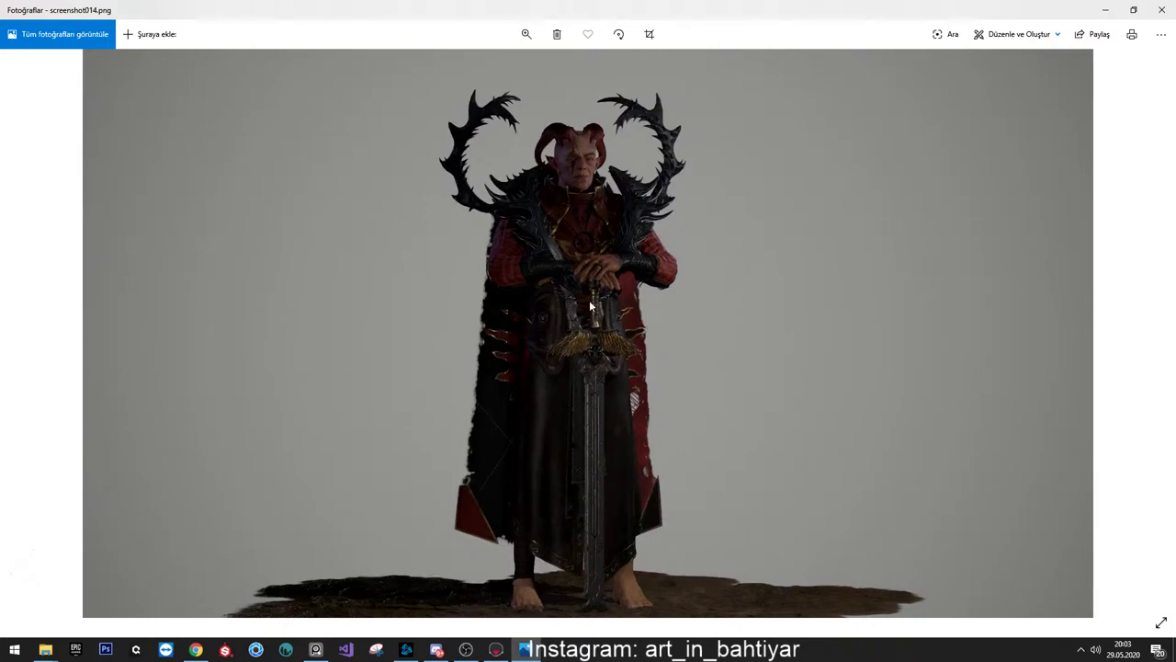
left_click(1161, 9)
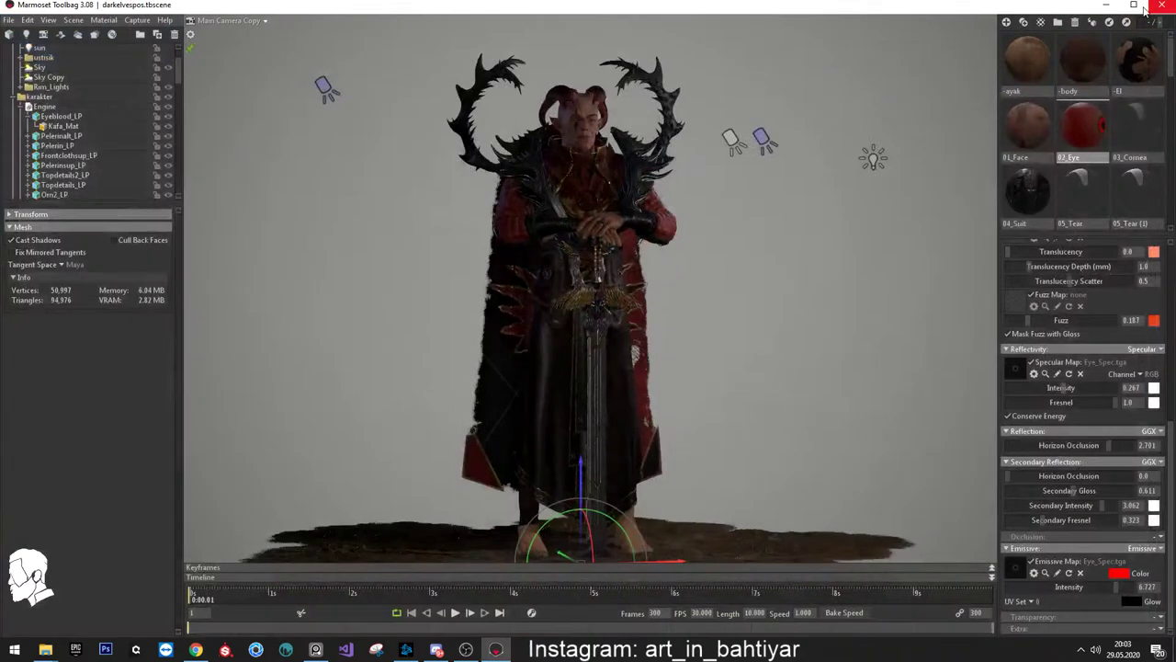
Select the Rim_add spot light and tilt the camera down to look over the scene
left_click(728, 139)
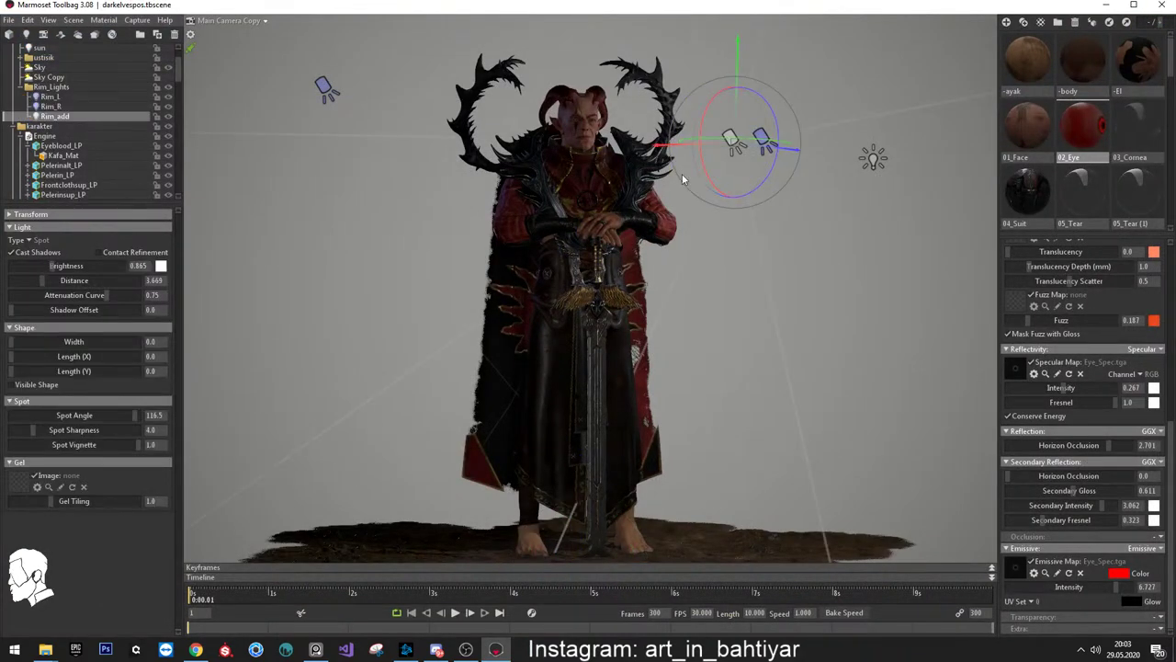
scroll(458, 190, "down", 3)
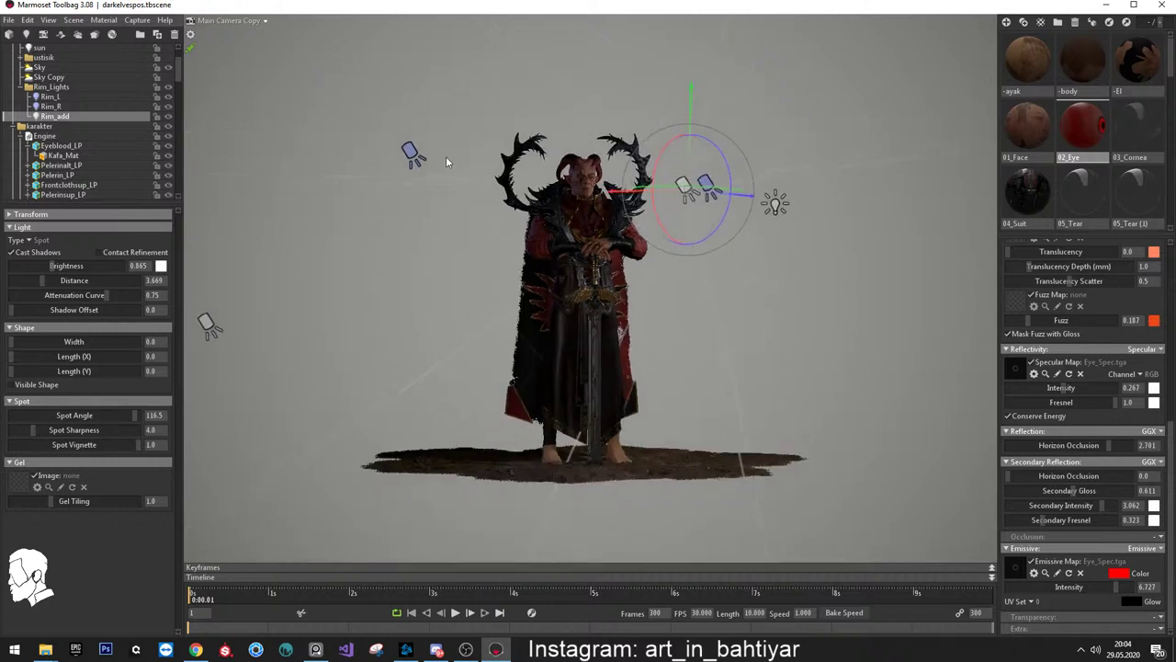
scroll(447, 157, "down", 2)
left_click_drag(488, 172, 496, 199)
scroll(457, 101, "down", 3)
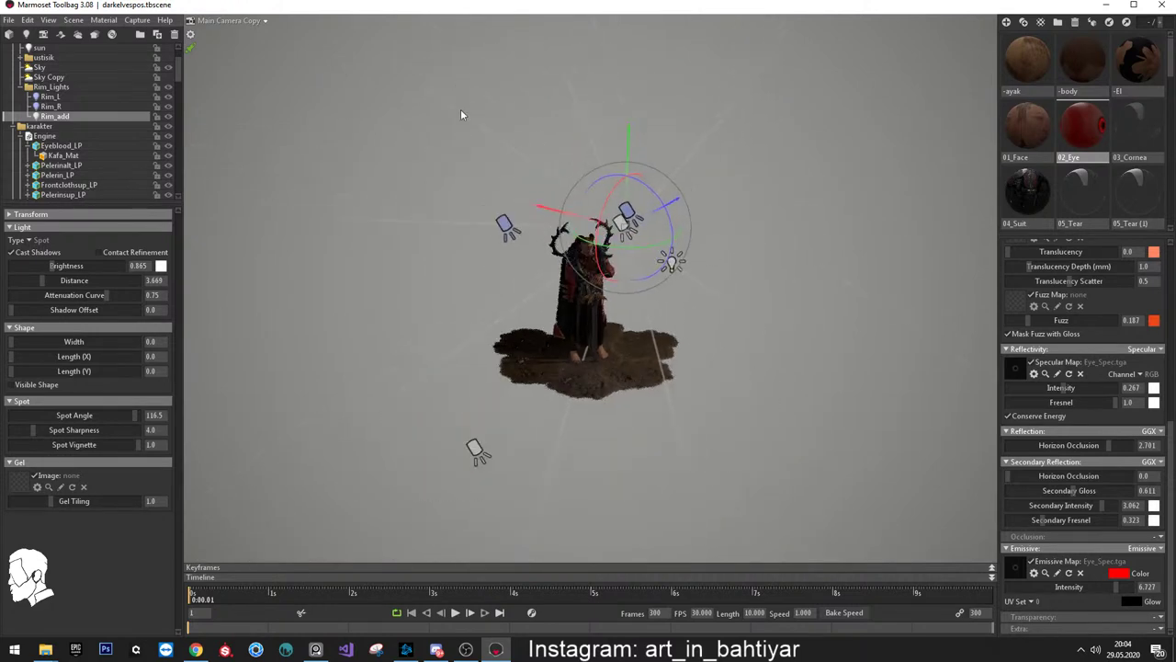
mouse_move(549, 163)
left_mouse_down()
mouse_move(766, 147)
mouse_move(511, 119)
left_mouse_up()
Zoom and orbit the camera from the full body in to a close-up of the demon's face
scroll(664, 322, "up", 2)
scroll(664, 322, "up", 4)
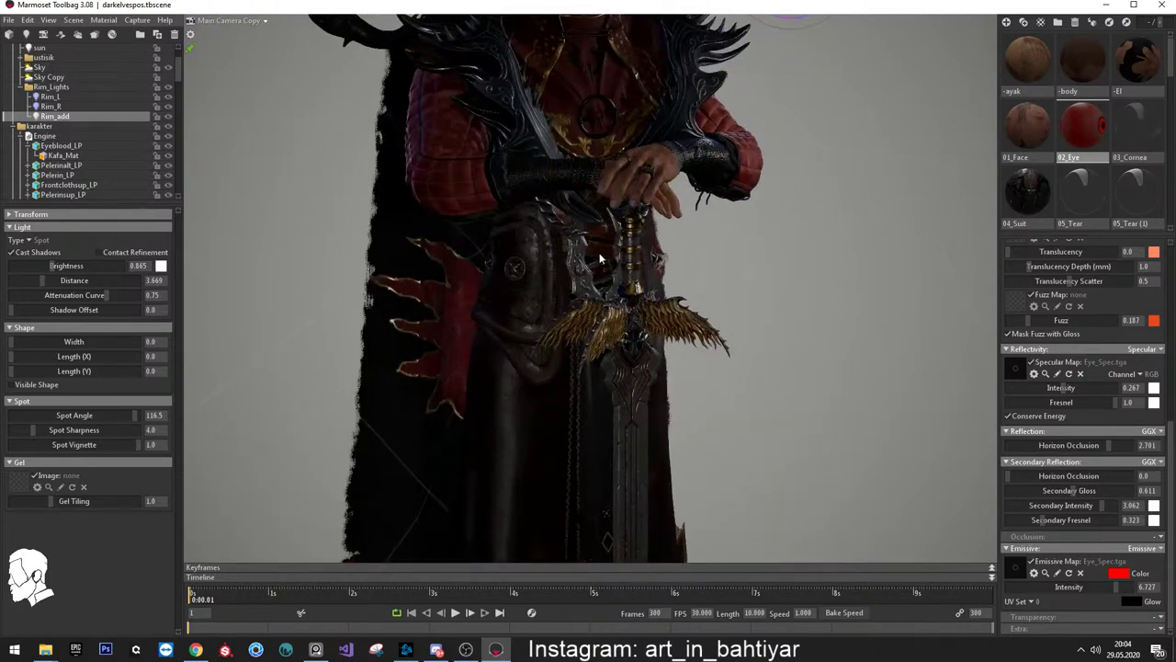
scroll(583, 167, "up", 2)
scroll(609, 239, "down", 2)
scroll(634, 252, "up", 3)
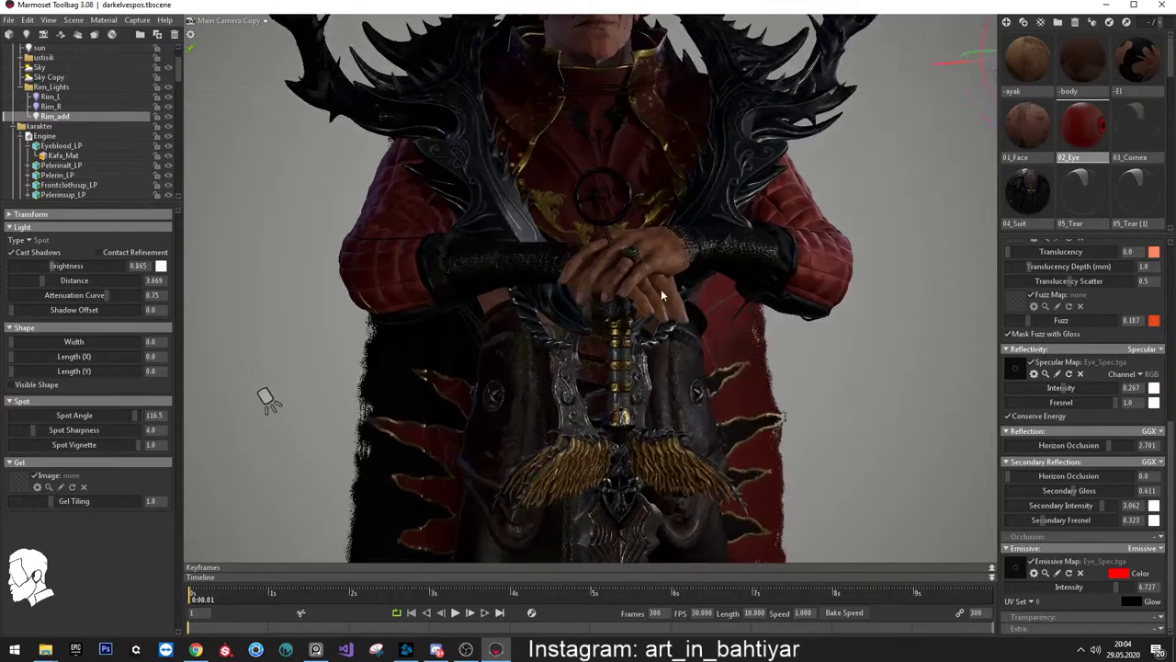
scroll(647, 263, "up", 2)
scroll(635, 233, "up", 2)
scroll(678, 308, "up", 3)
scroll(678, 308, "up", 2)
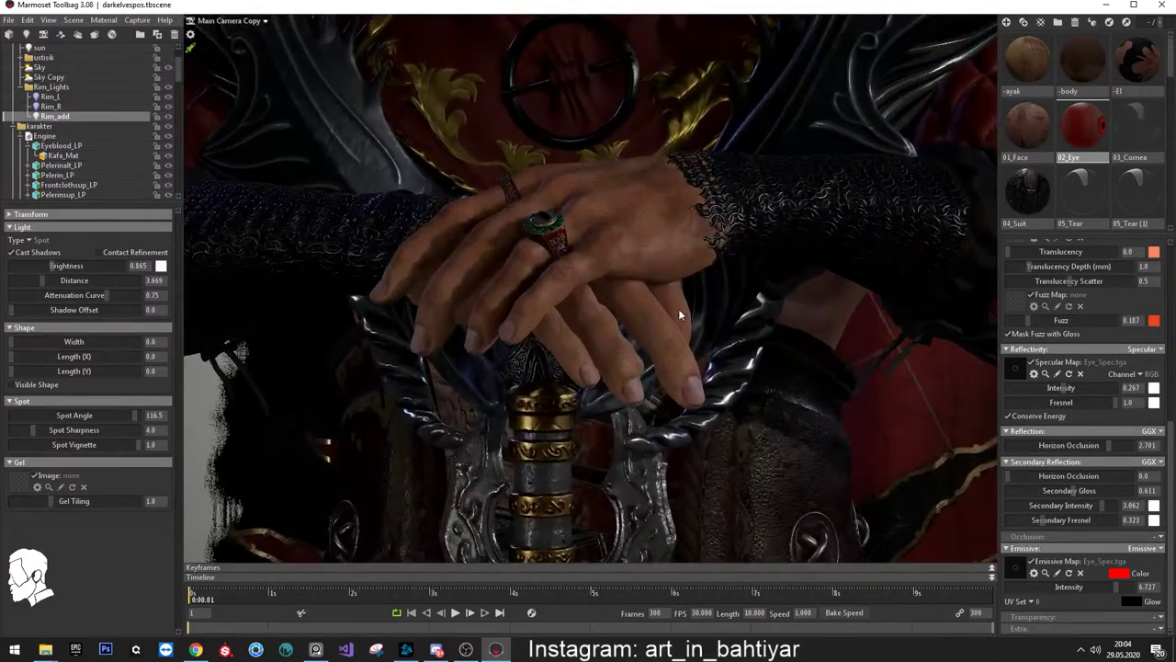
scroll(593, 262, "down", 3)
scroll(590, 253, "down", 3)
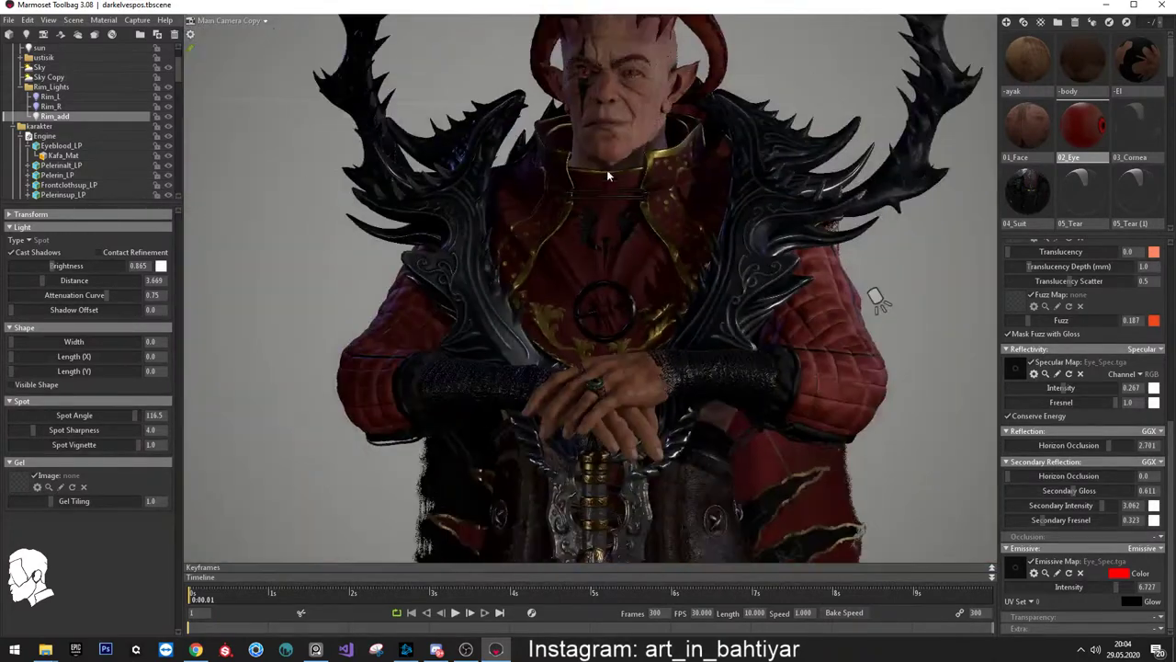
scroll(603, 202, "up", 1)
scroll(604, 202, "up", 1)
scroll(603, 202, "up", 2)
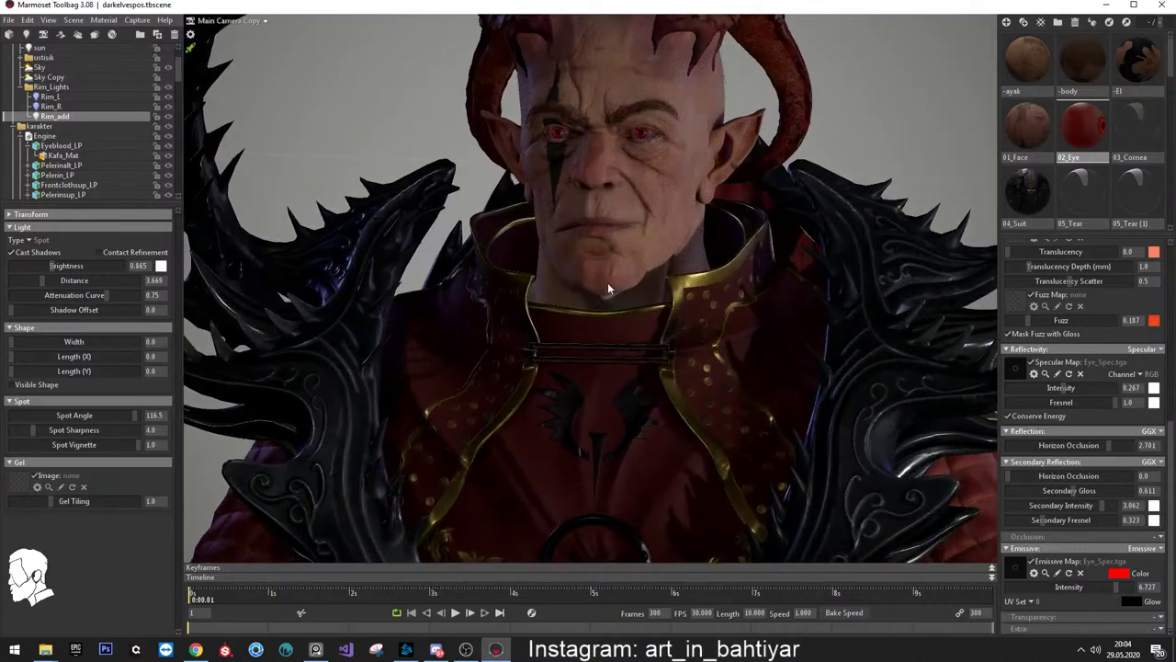
mouse_move(608, 289)
left_mouse_down()
mouse_move(559, 274)
mouse_move(558, 327)
mouse_move(583, 353)
mouse_move(609, 340)
mouse_move(609, 323)
mouse_move(578, 307)
left_mouse_up()
scroll(583, 353, "up", 2)
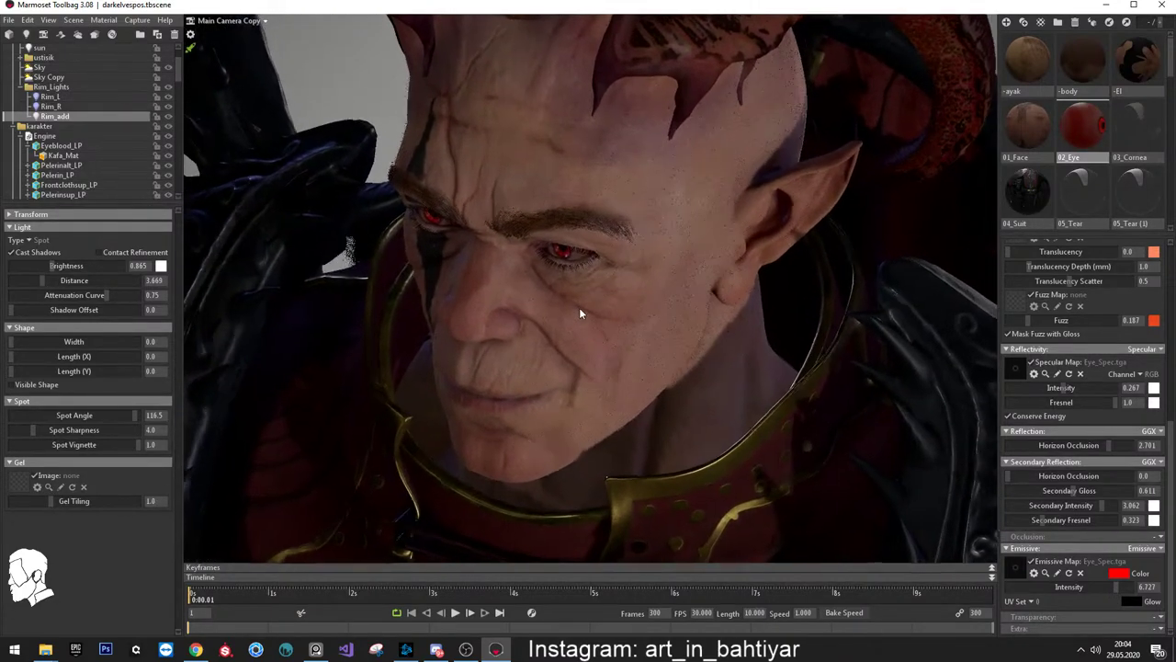
Add a spot light at 0.42 brightness with Contact Refinement, and frame the eye frontally
left_click(25, 35)
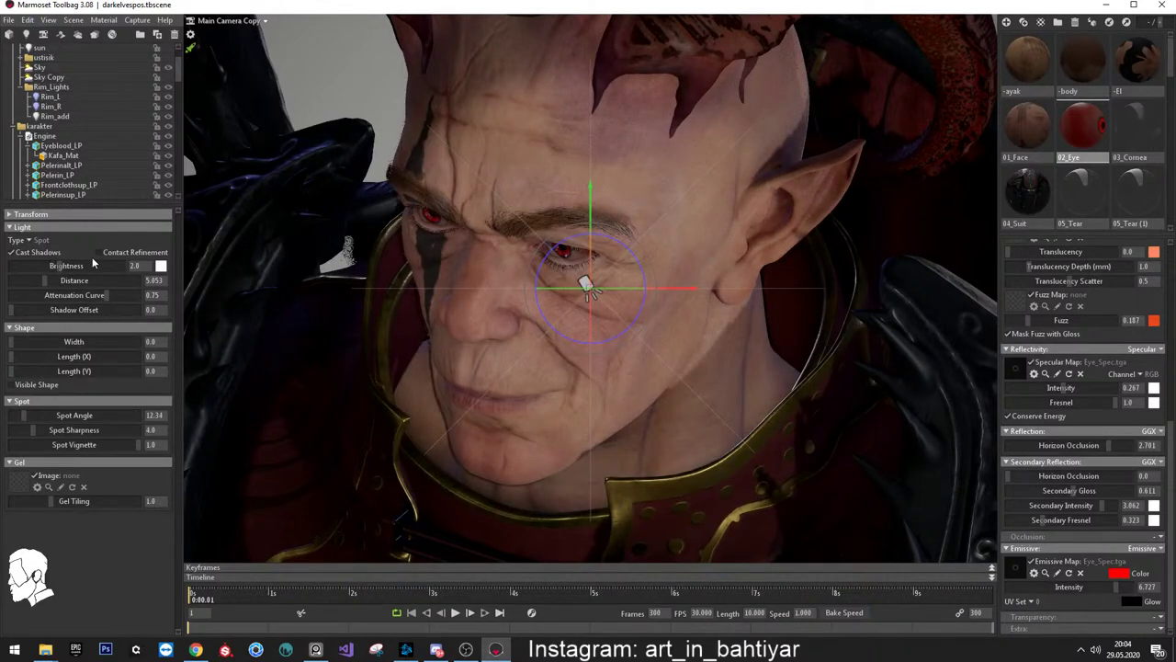
left_click_drag(61, 265, 49, 256)
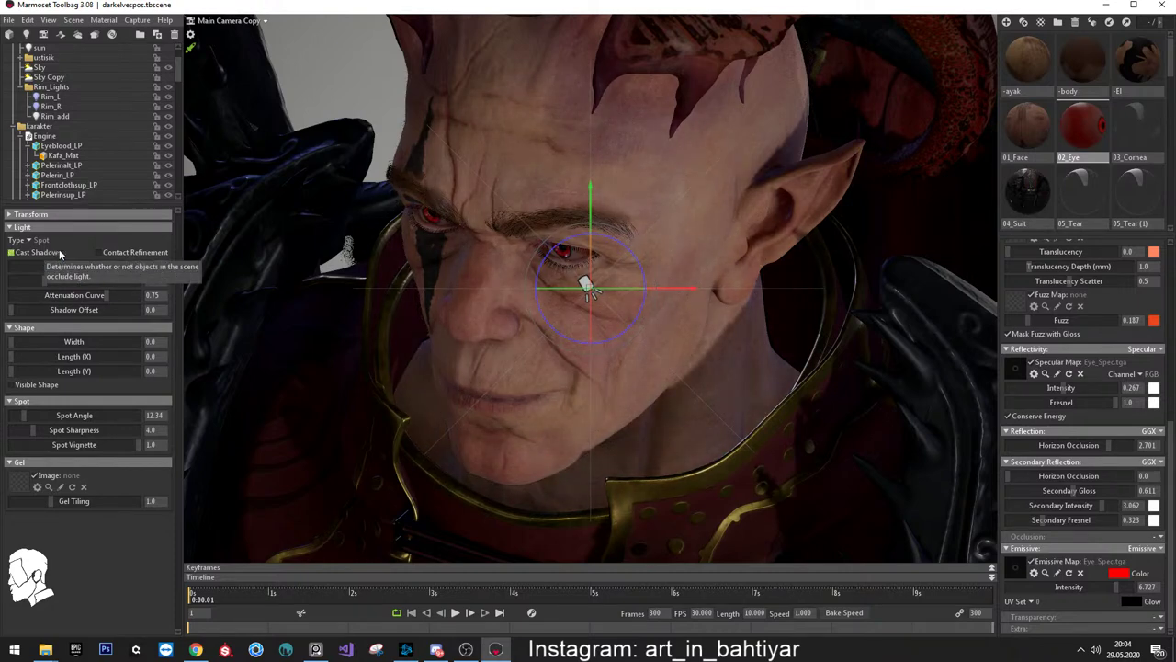
left_click(113, 258)
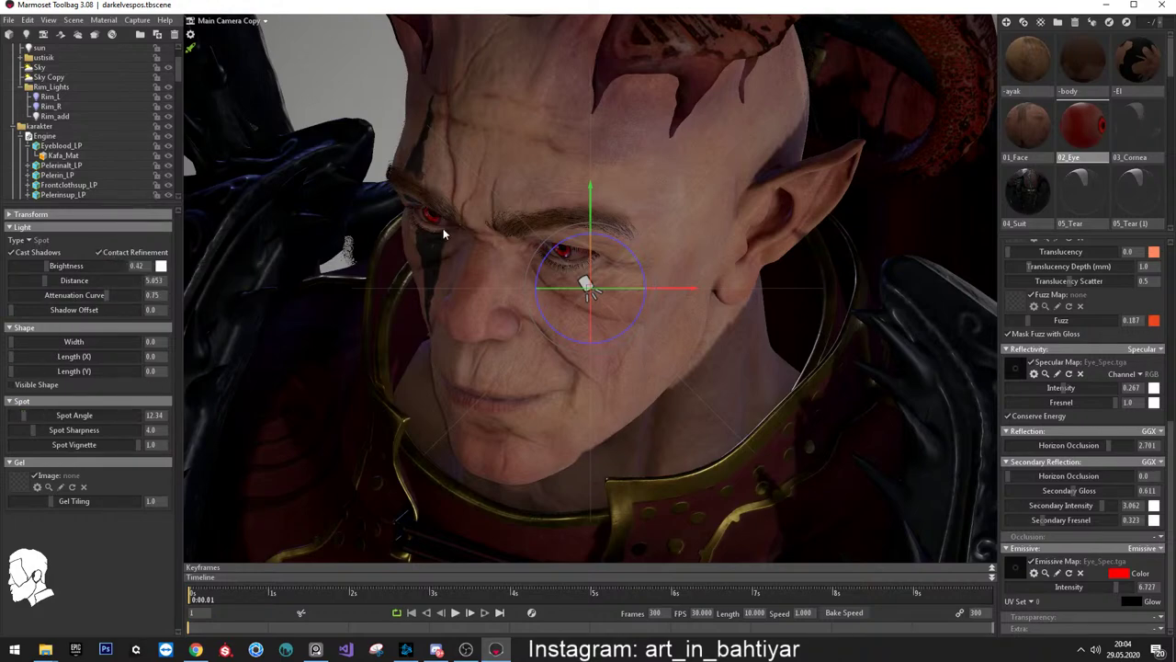
mouse_move(442, 228)
left_mouse_down()
mouse_move(495, 201)
mouse_move(527, 161)
mouse_move(538, 231)
mouse_move(563, 218)
mouse_move(526, 198)
left_mouse_up()
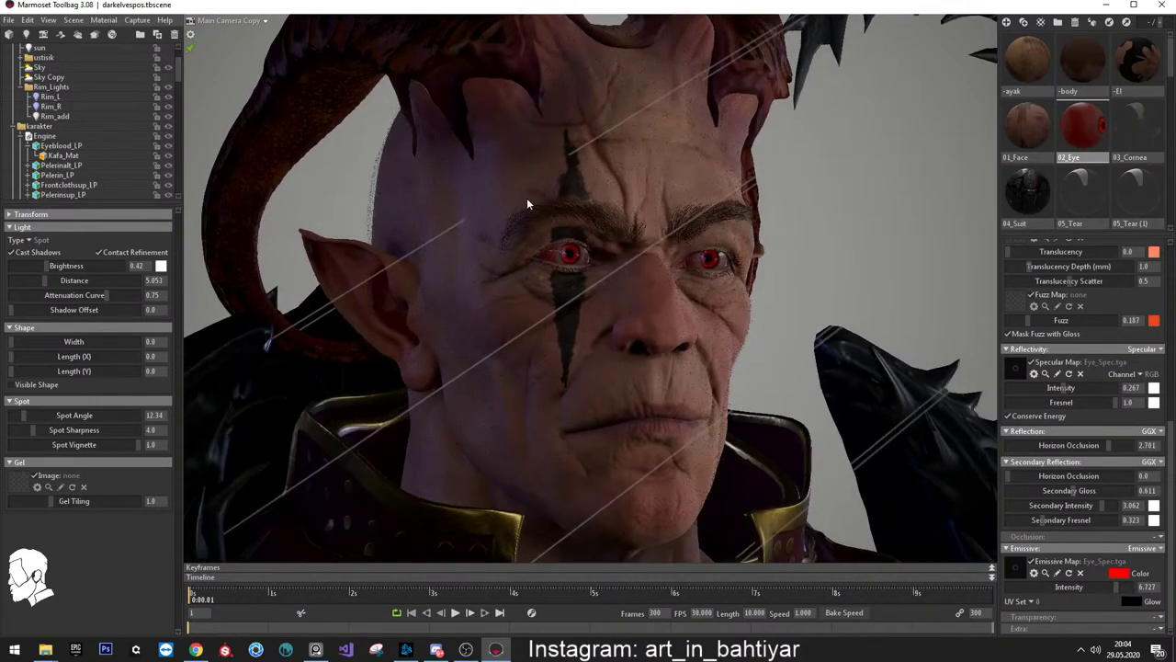
mouse_move(540, 225)
right_mouse_down()
mouse_move(610, 271)
mouse_move(671, 375)
right_mouse_up()
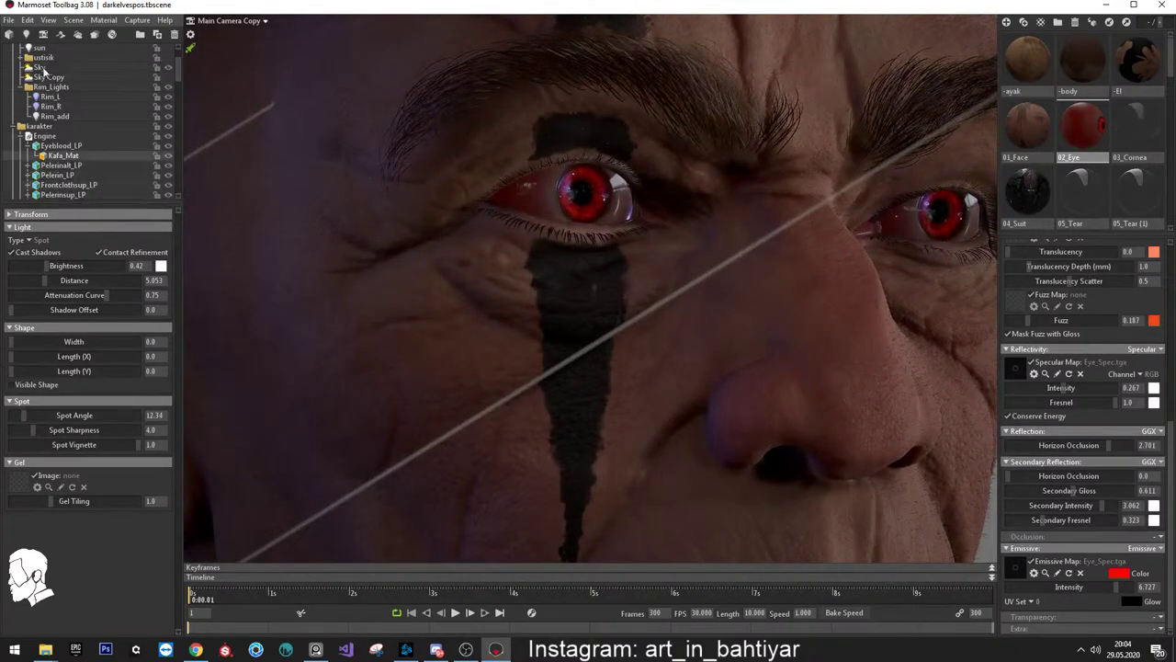
Add an under-eye spot light: distance 0.56, spot angle 18.46, sharpness 1.0, lower brightness
left_click(27, 35)
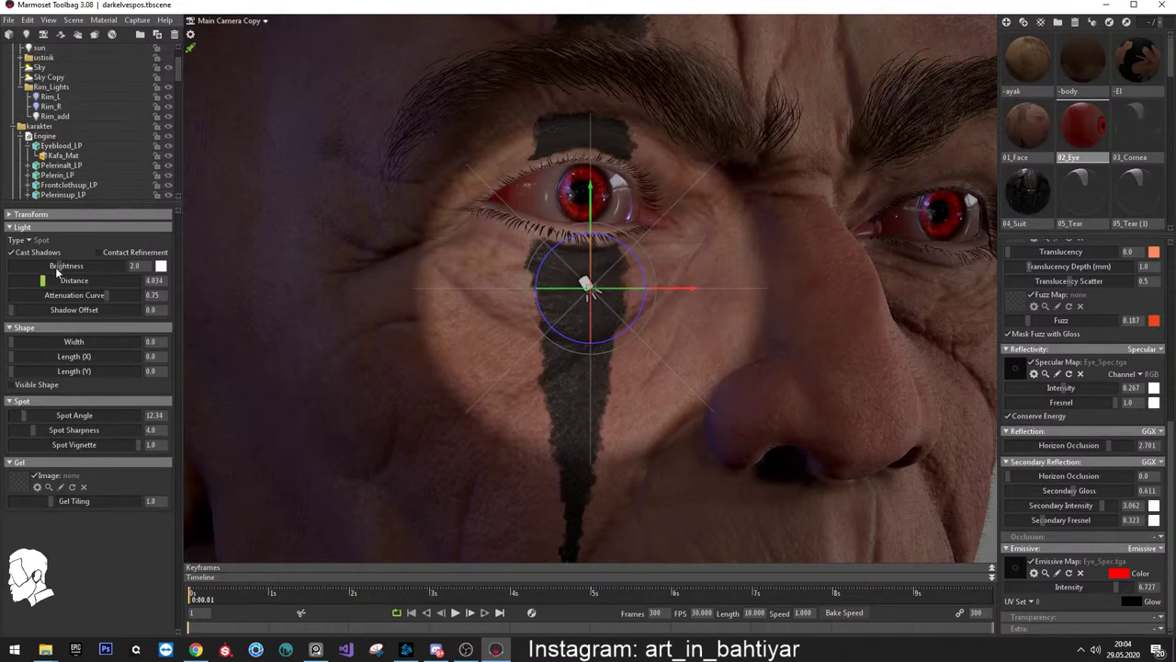
left_click_drag(40, 282, 31, 283)
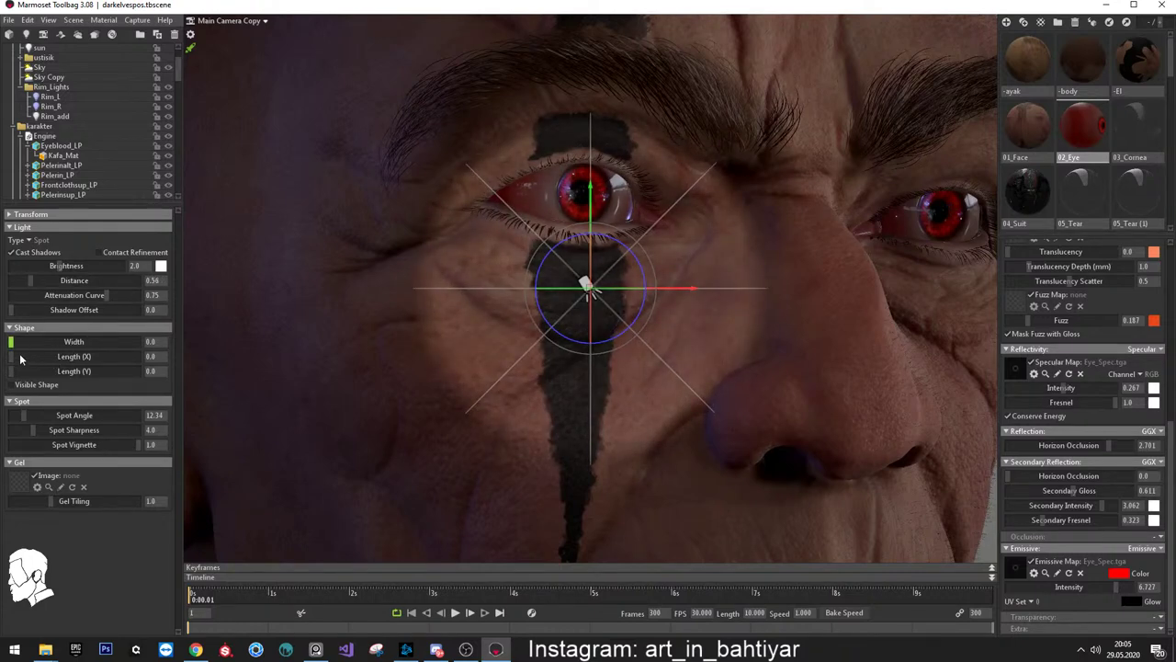
left_click_drag(25, 418, 31, 415)
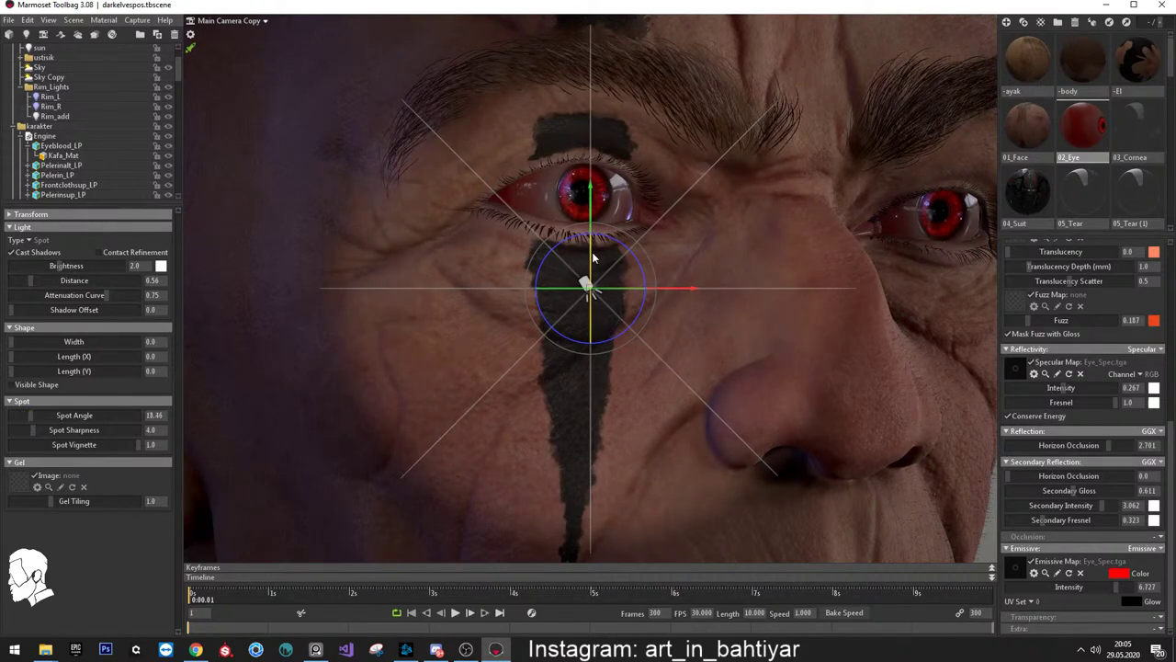
left_click_drag(589, 290, 589, 290)
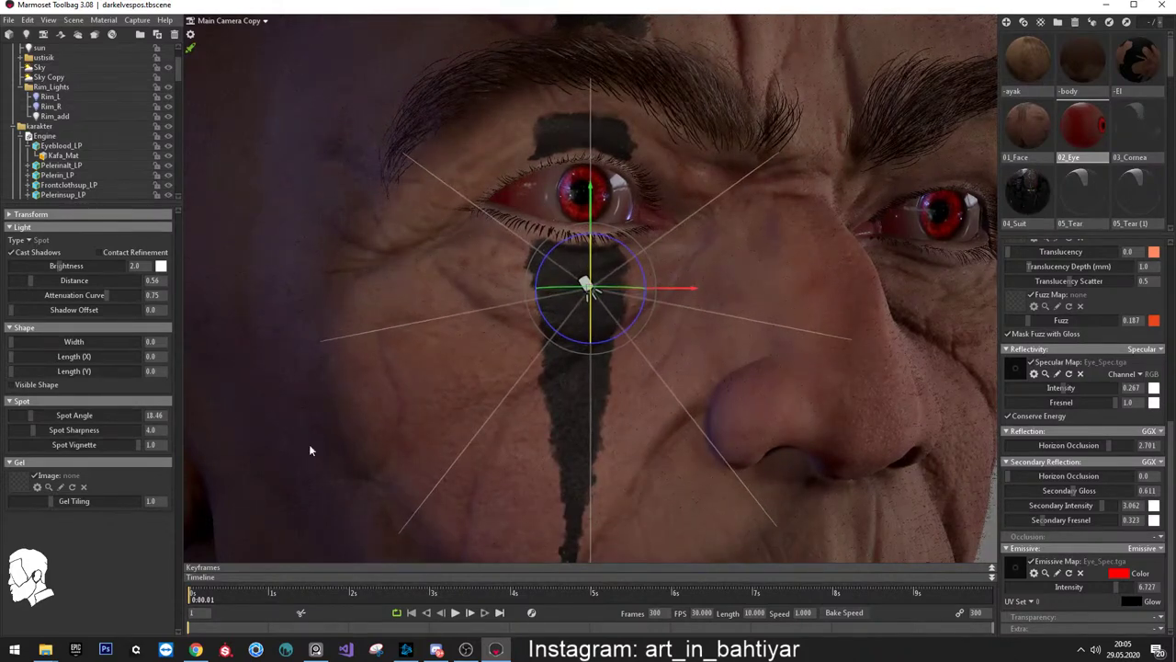
left_click_drag(115, 447, 252, 455)
left_click_drag(91, 429, 4, 439)
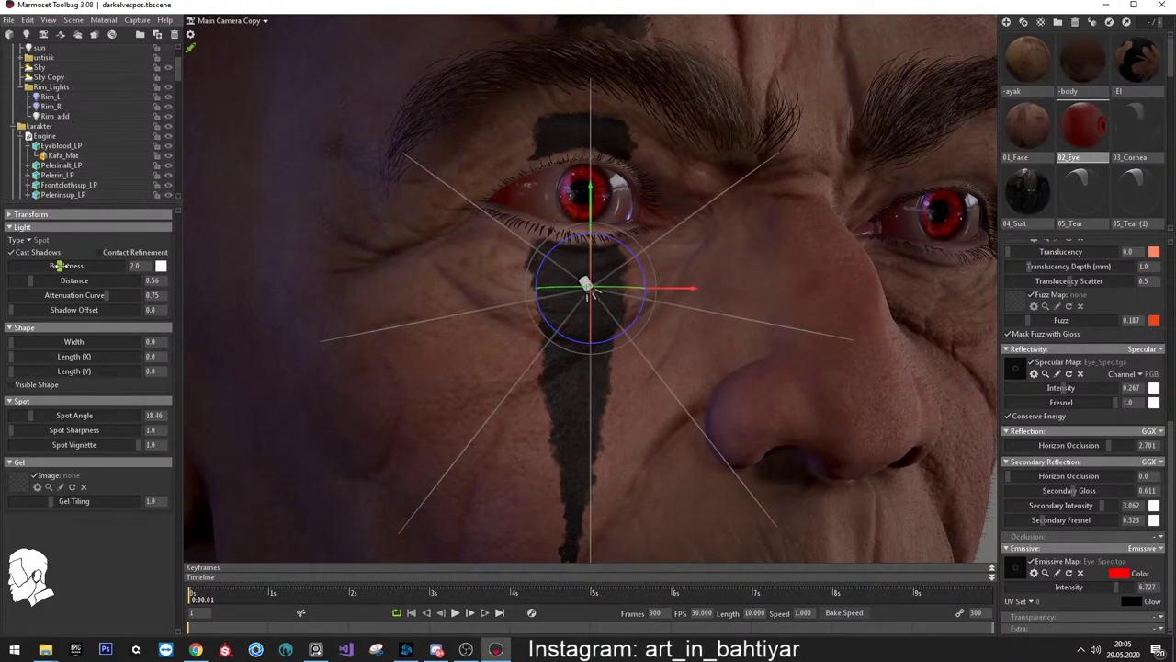
left_click_drag(58, 266, 53, 266)
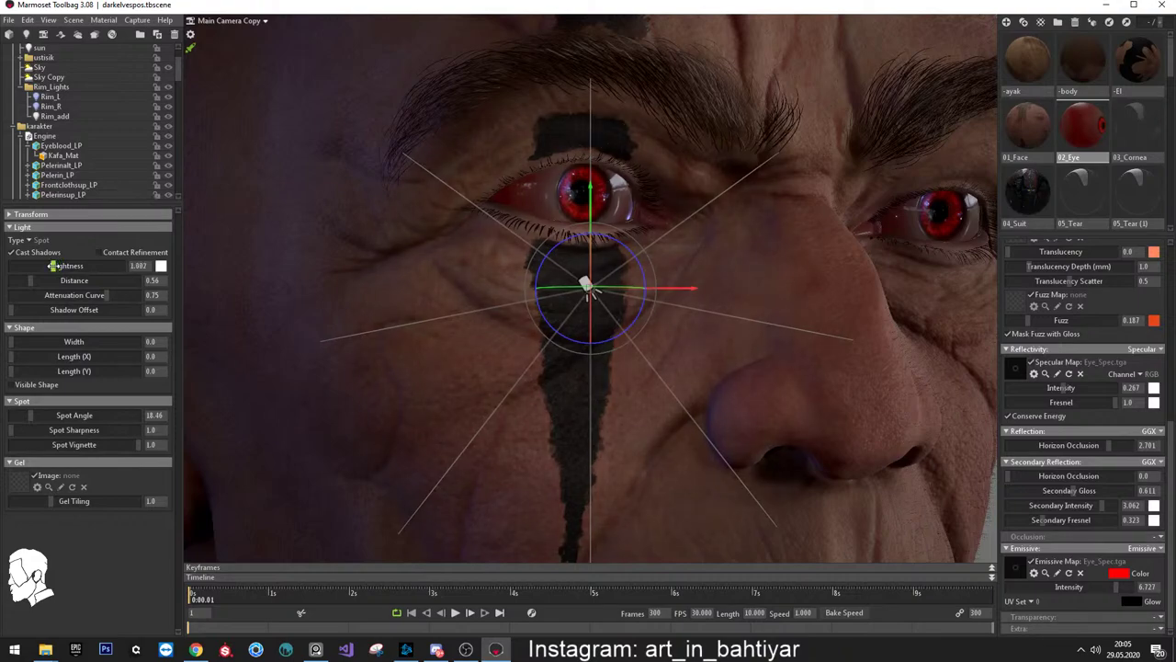
Pull back to a frontal head, horns and shoulders view, then deselect the spot light
scroll(350, 257, "down", 3)
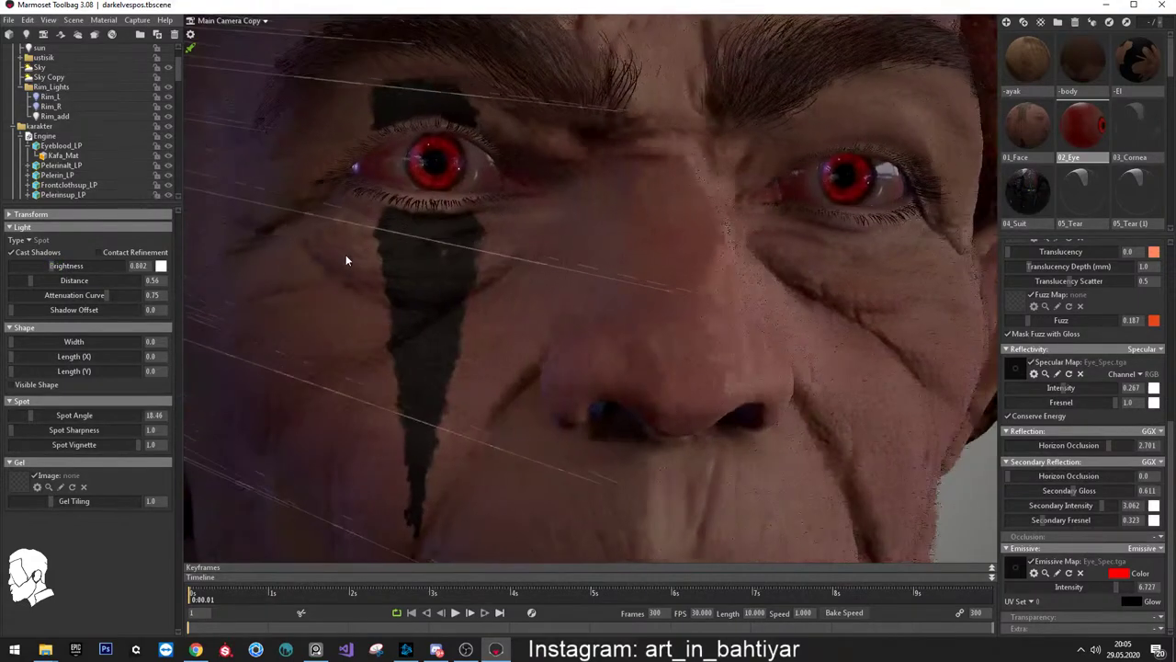
scroll(447, 231, "down", 3)
scroll(447, 231, "down", 3)
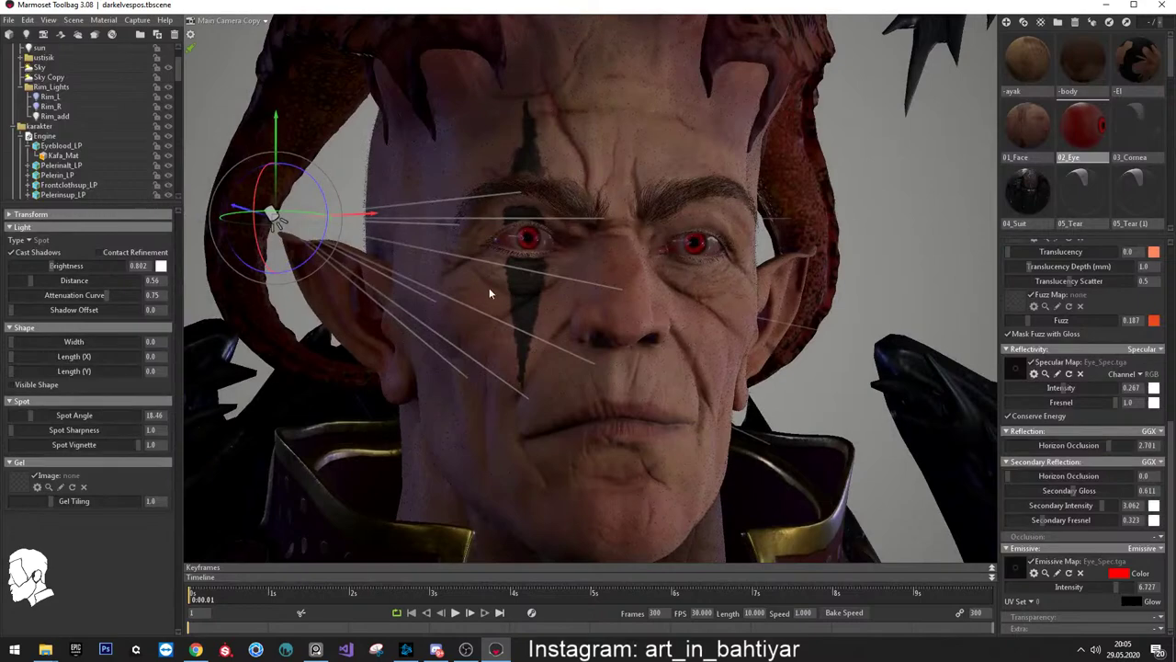
left_click_drag(489, 288, 492, 271)
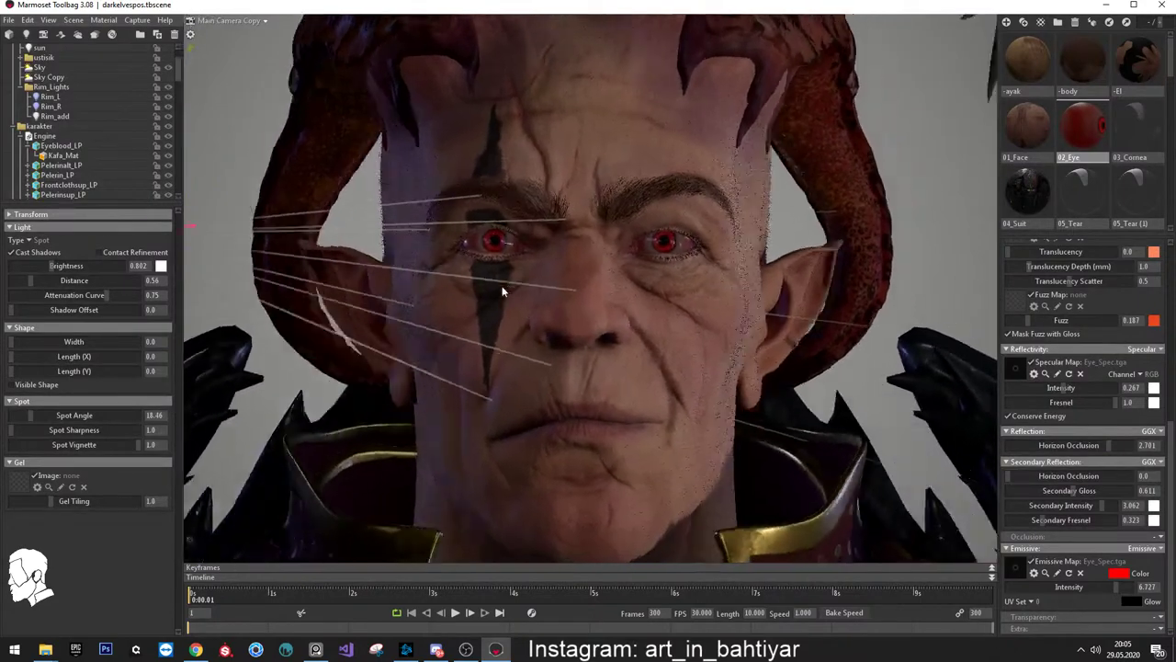
scroll(501, 244, "down", 5)
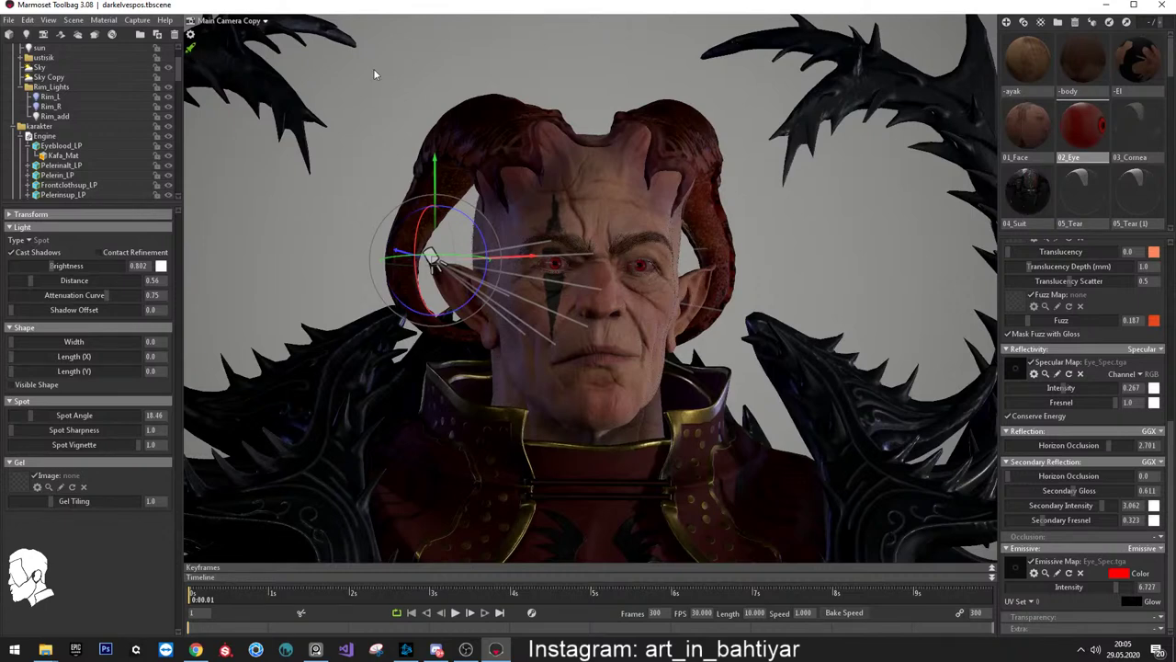
left_click(588, 86)
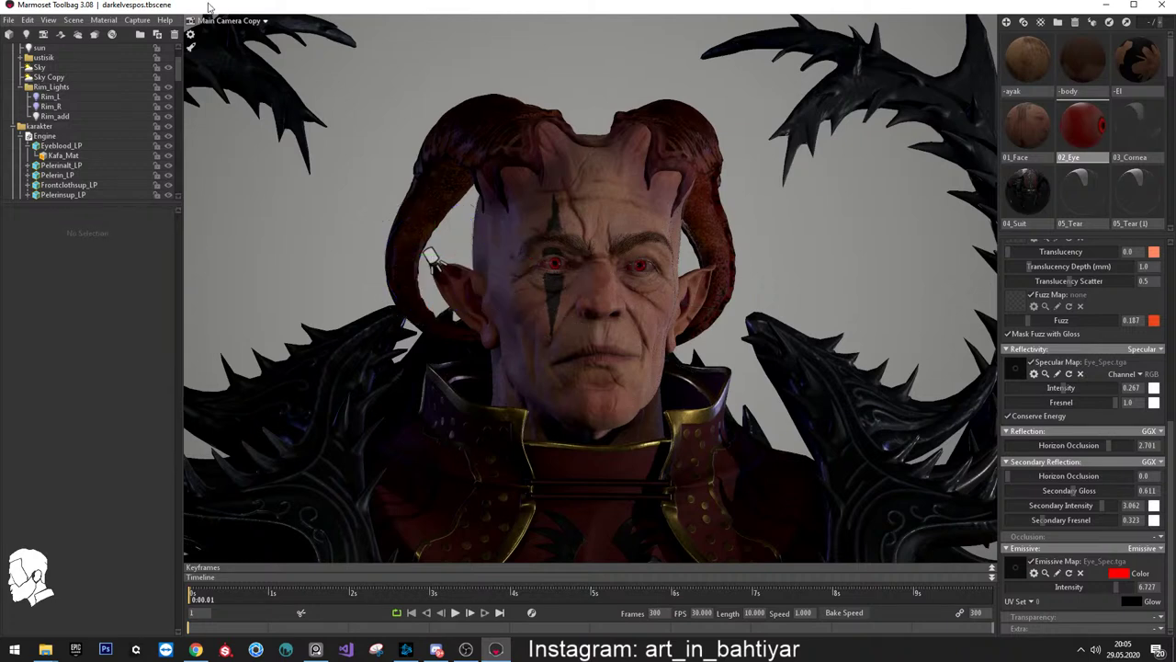
Capture the close-up with Capture > Image & Open, saving and opening screenshot015.png
left_click(138, 21)
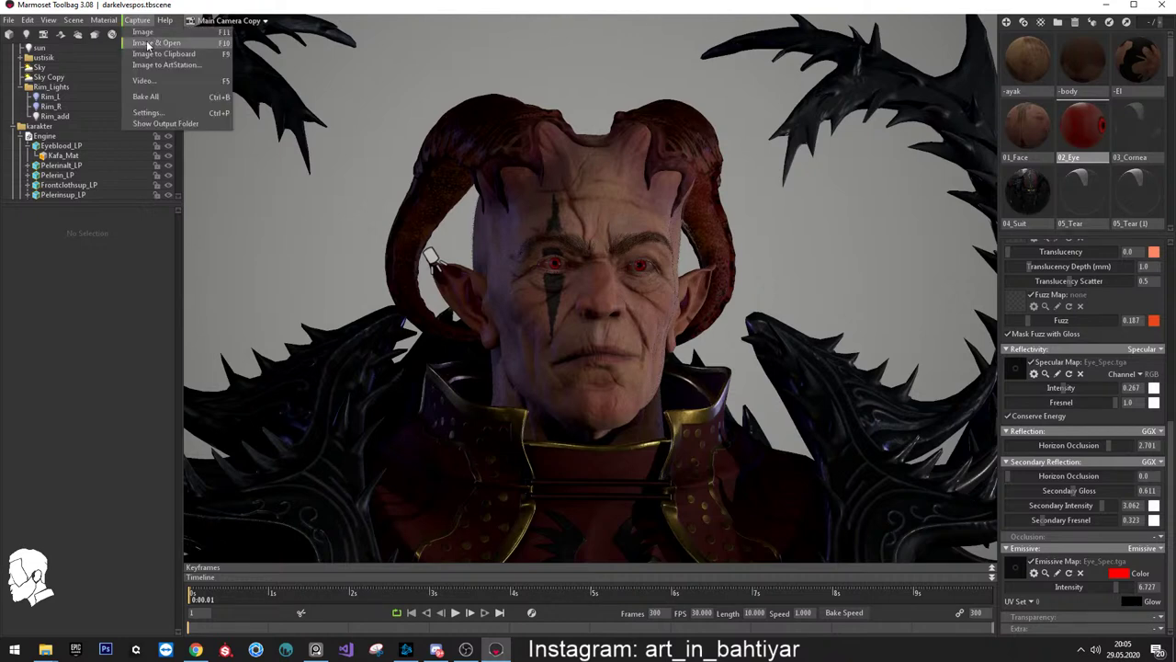
left_click(145, 44)
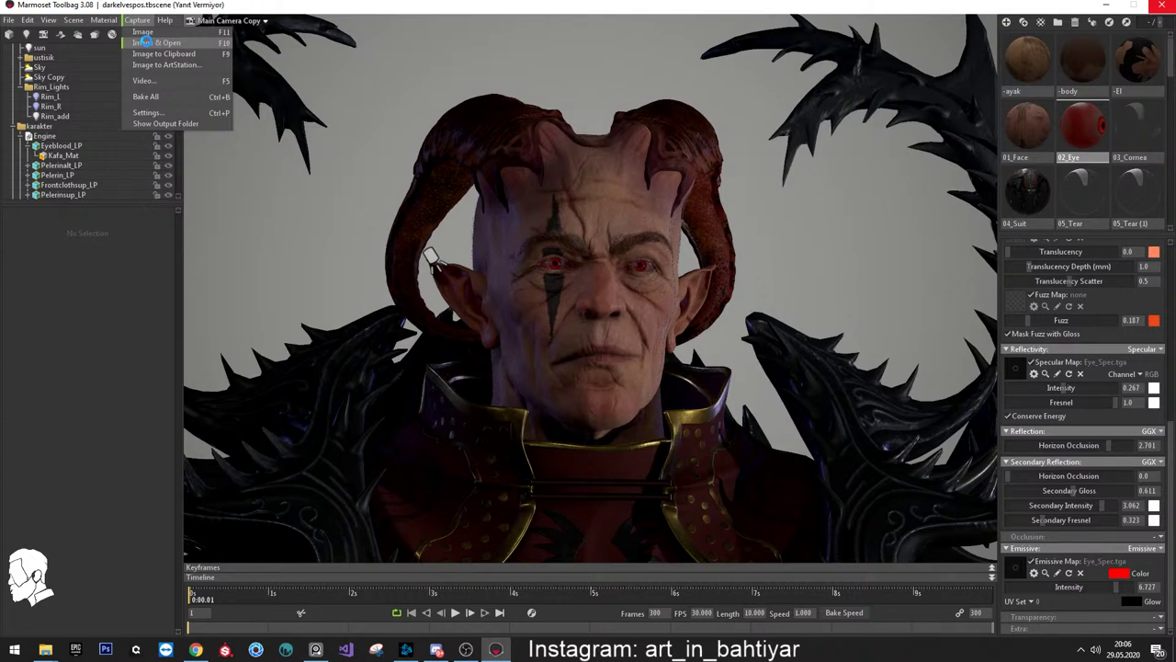
left_click(144, 42)
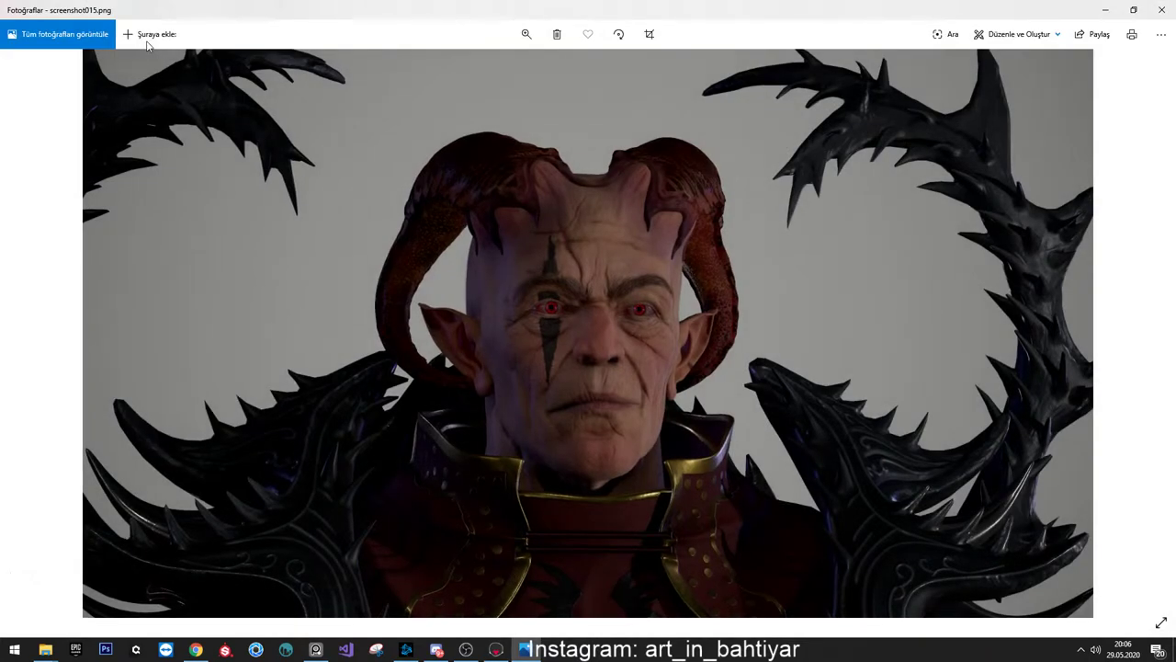
Zoom into the face and horns of screenshot015.png to inspect the render
double_click(562, 297)
double_click(572, 321)
double_click(605, 384)
scroll(565, 250, "up", 3)
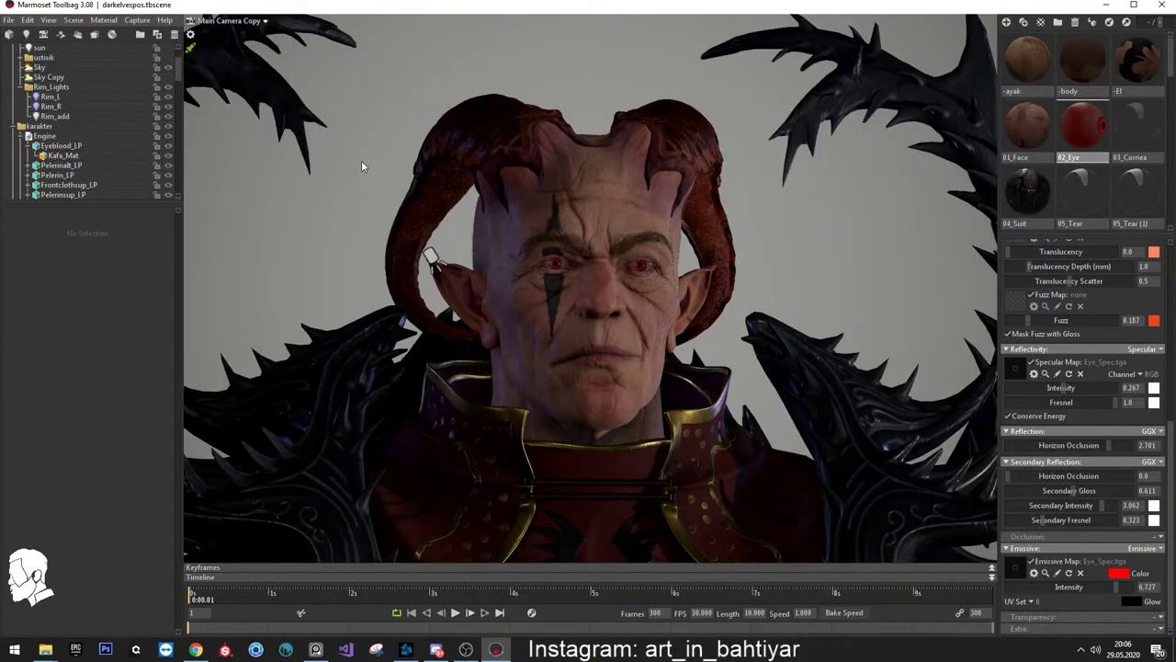
mouse_move(361, 160)
left_mouse_down()
mouse_move(709, 215)
mouse_move(241, 270)
mouse_move(618, 167)
left_mouse_up()
scroll(602, 191, "down", 5)
middle_click_drag(602, 191, 610, 89)
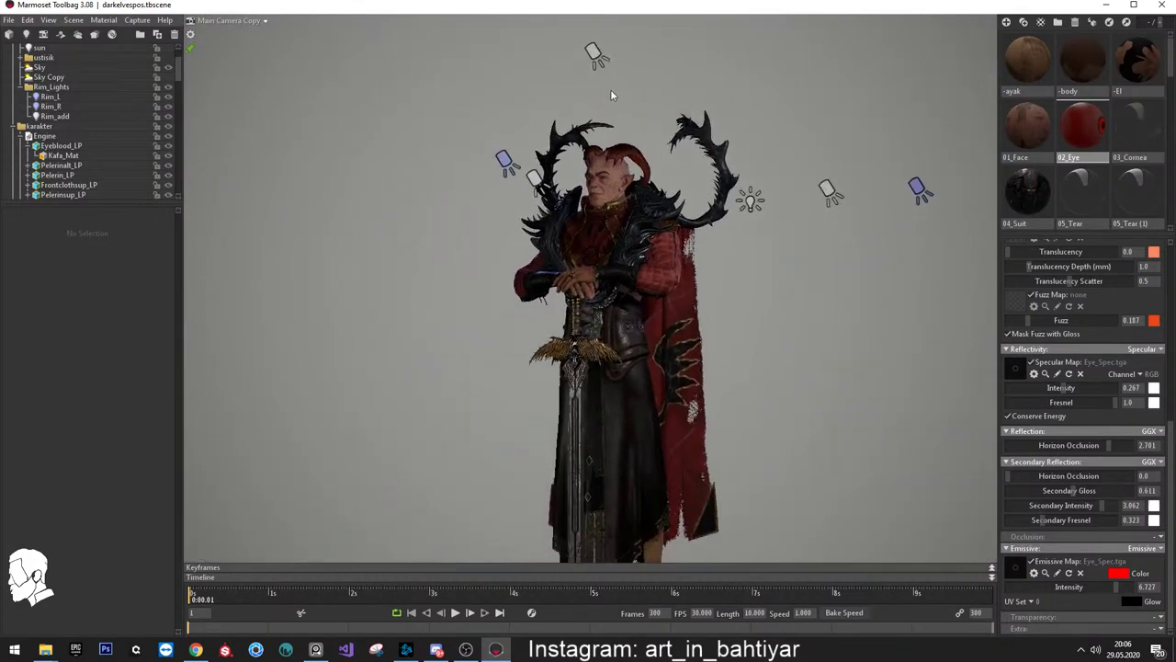
middle_click_drag(588, 363, 585, 257)
mouse_move(586, 257)
left_mouse_down()
mouse_move(693, 261)
mouse_move(572, 145)
left_mouse_up()
scroll(571, 145, "up", 3)
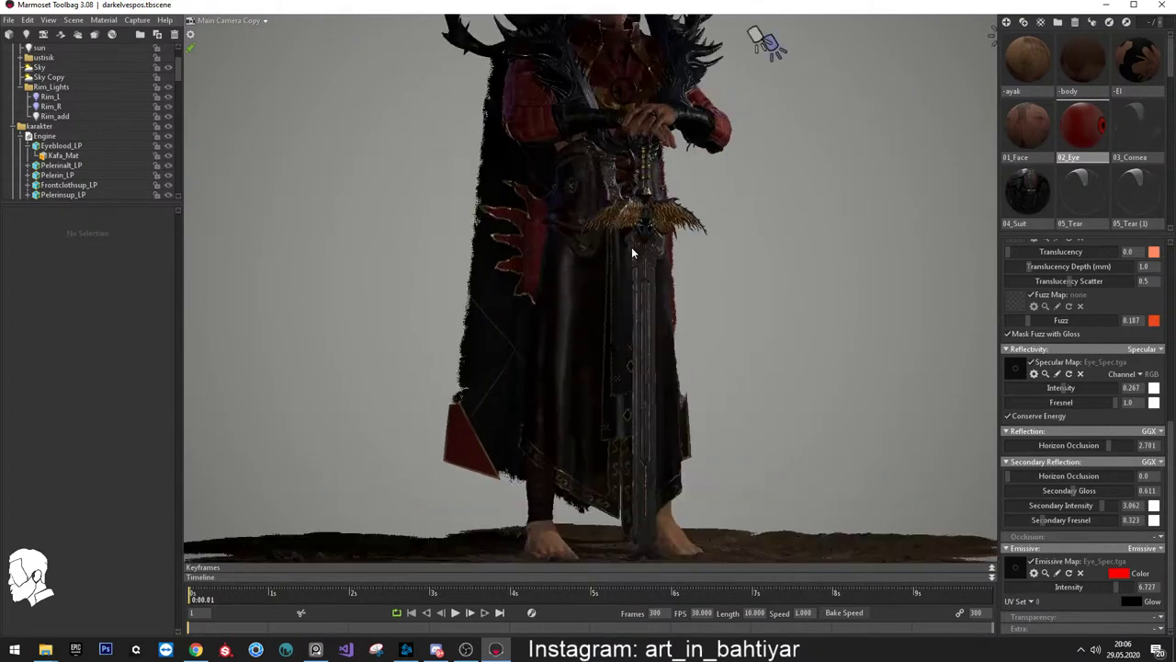
scroll(571, 145, "up", 3)
double_click(559, 251)
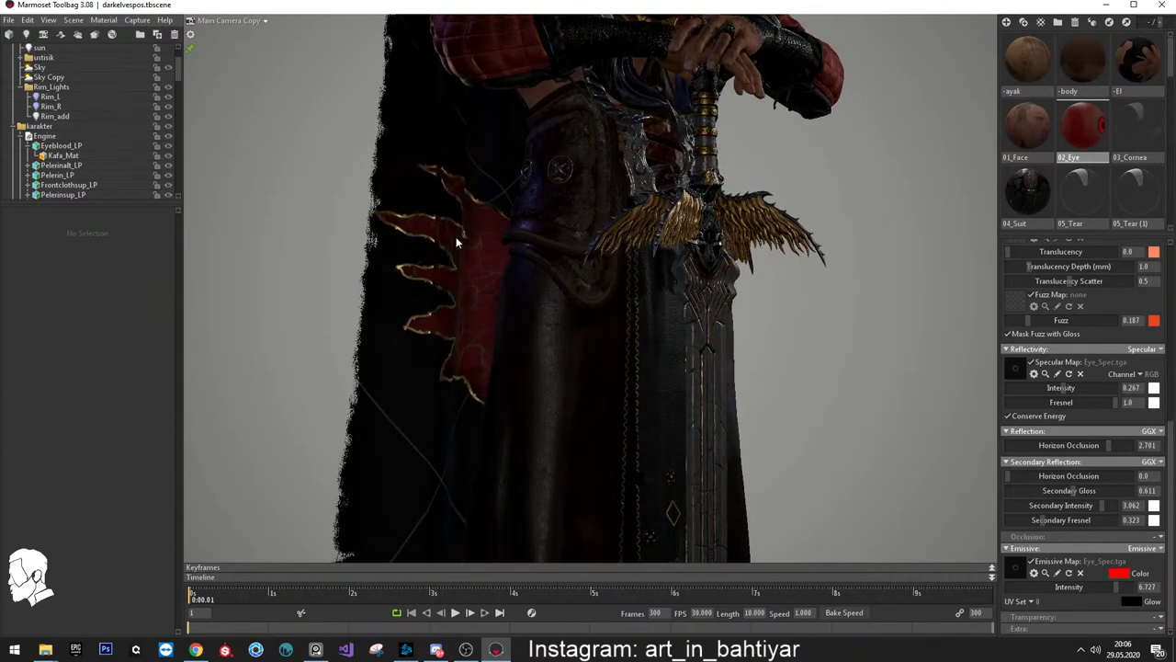
mouse_move(649, 264)
middle_mouse_down()
mouse_move(602, 272)
mouse_move(655, 294)
middle_mouse_up()
scroll(655, 294, "up", 5)
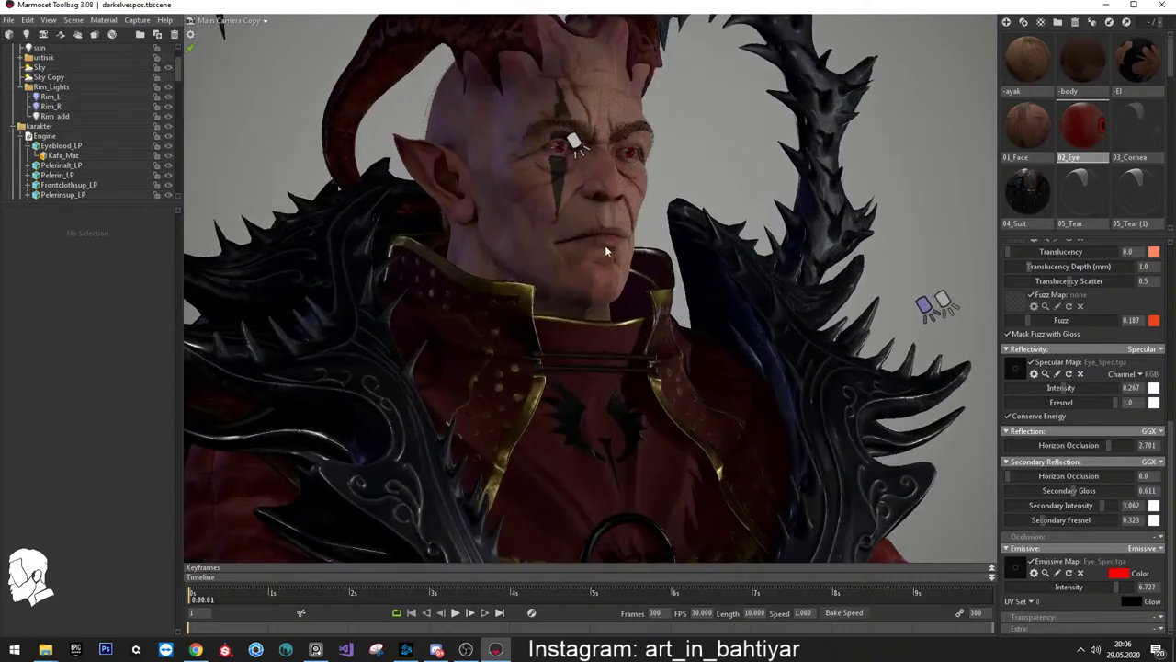
scroll(613, 297, "down", 1)
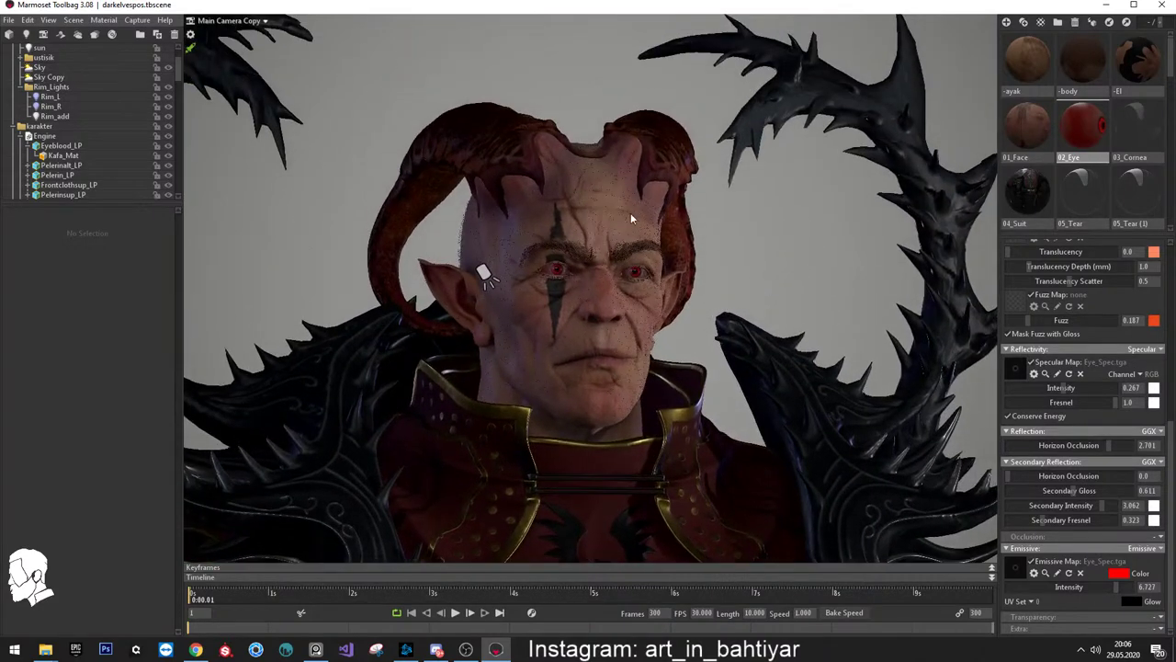
left_click_drag(630, 217, 645, 221)
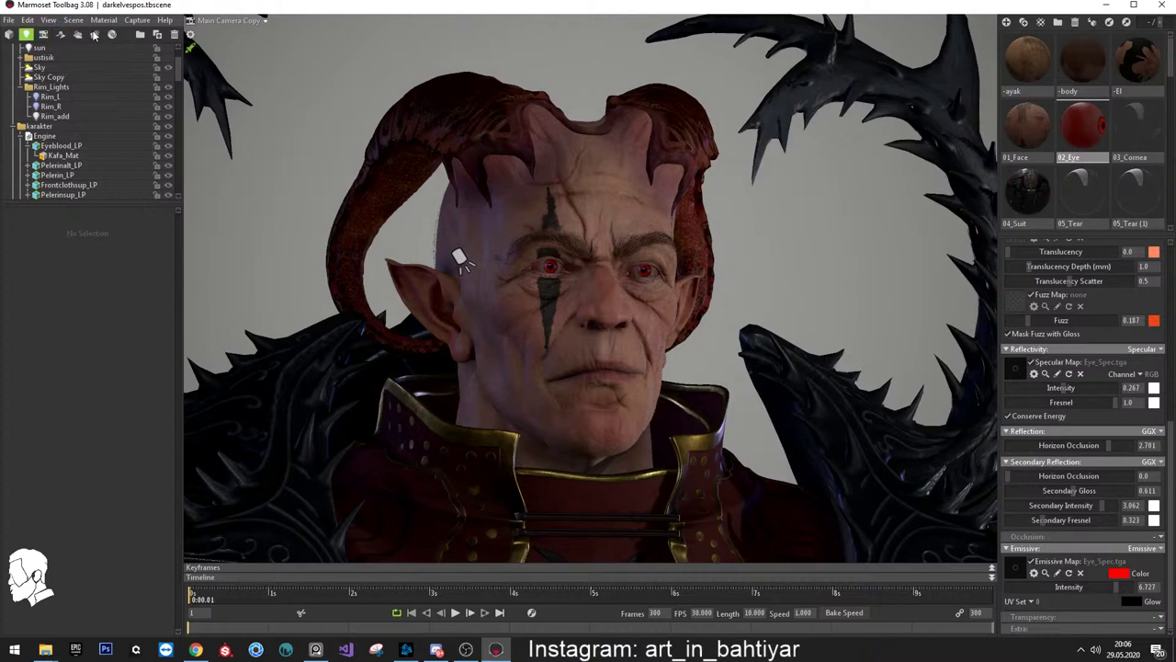
Enable exponential fog with distance 160.3 and light grey colour ededed
left_click(78, 34)
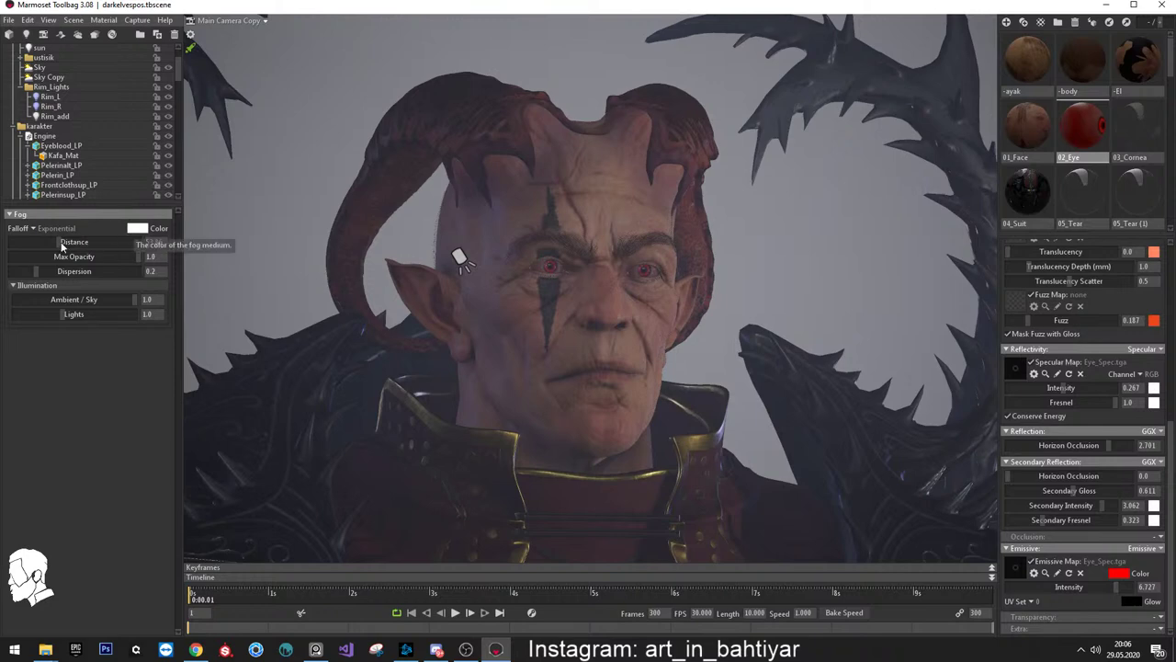
mouse_move(54, 244)
left_mouse_down()
mouse_move(44, 243)
mouse_move(81, 251)
left_mouse_up()
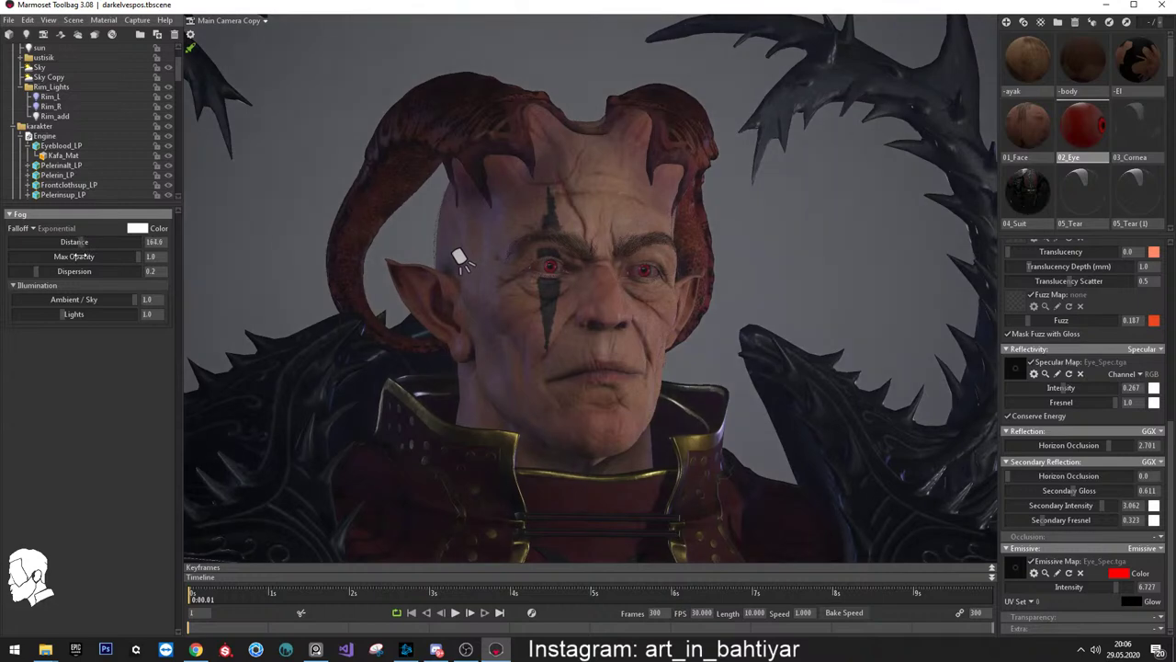
left_click(138, 228)
left_click_drag(207, 506, 169, 488)
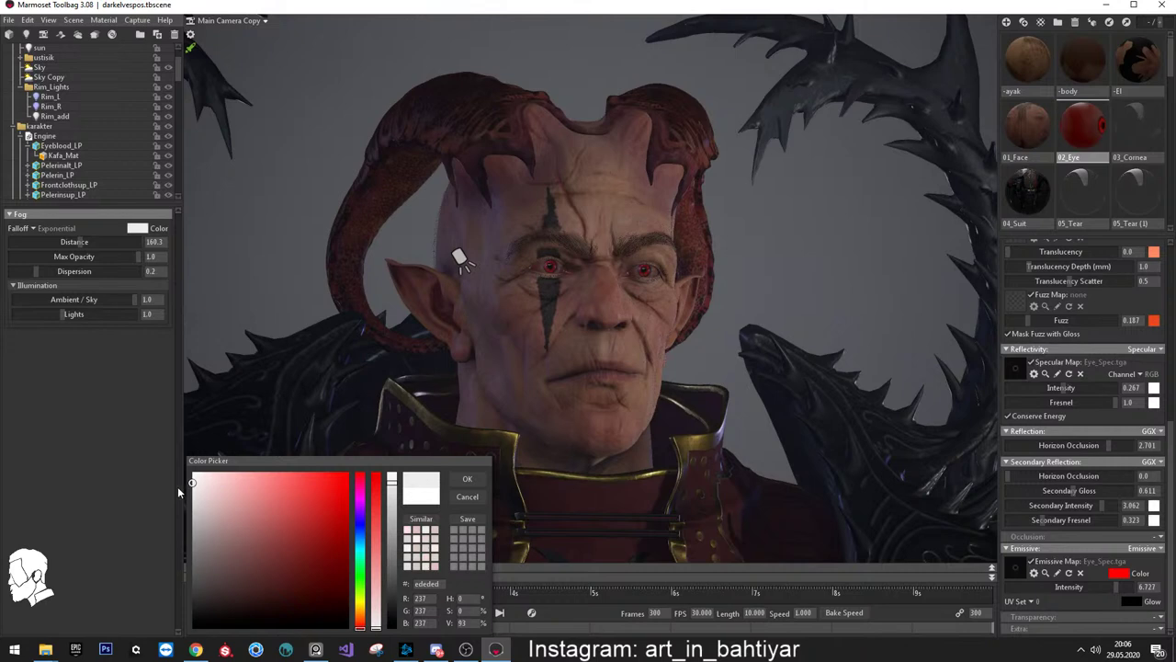
left_click(474, 479)
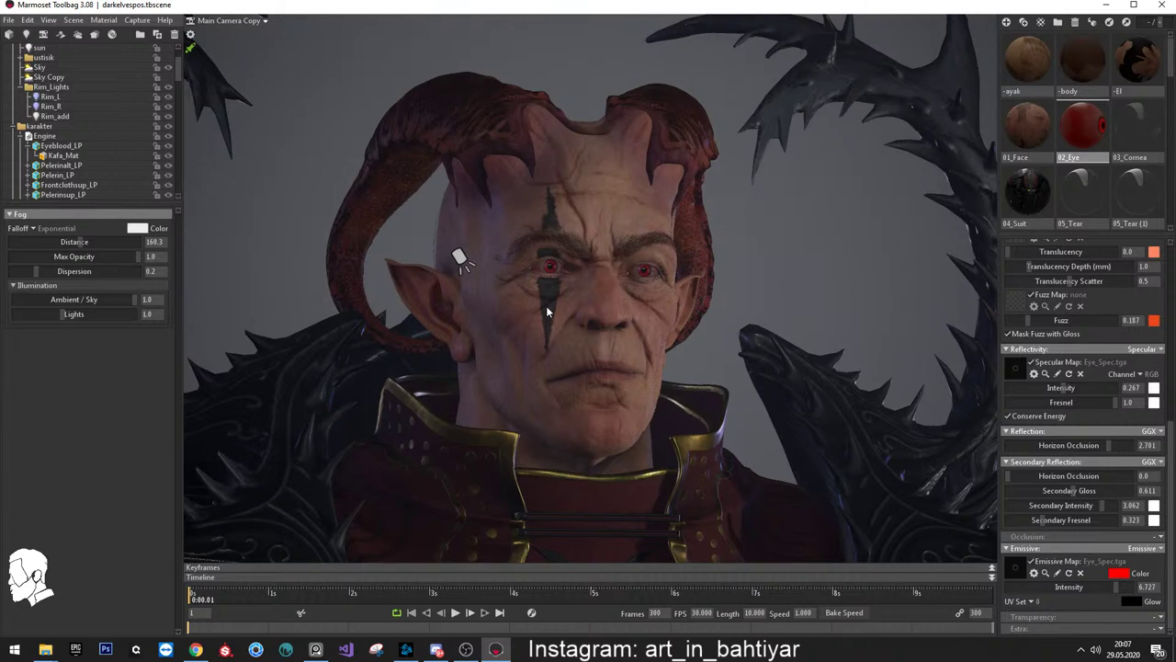
Pull the camera back to the full character and lower fog Max Opacity to 0.324
right_click_drag(736, 238, 669, 107)
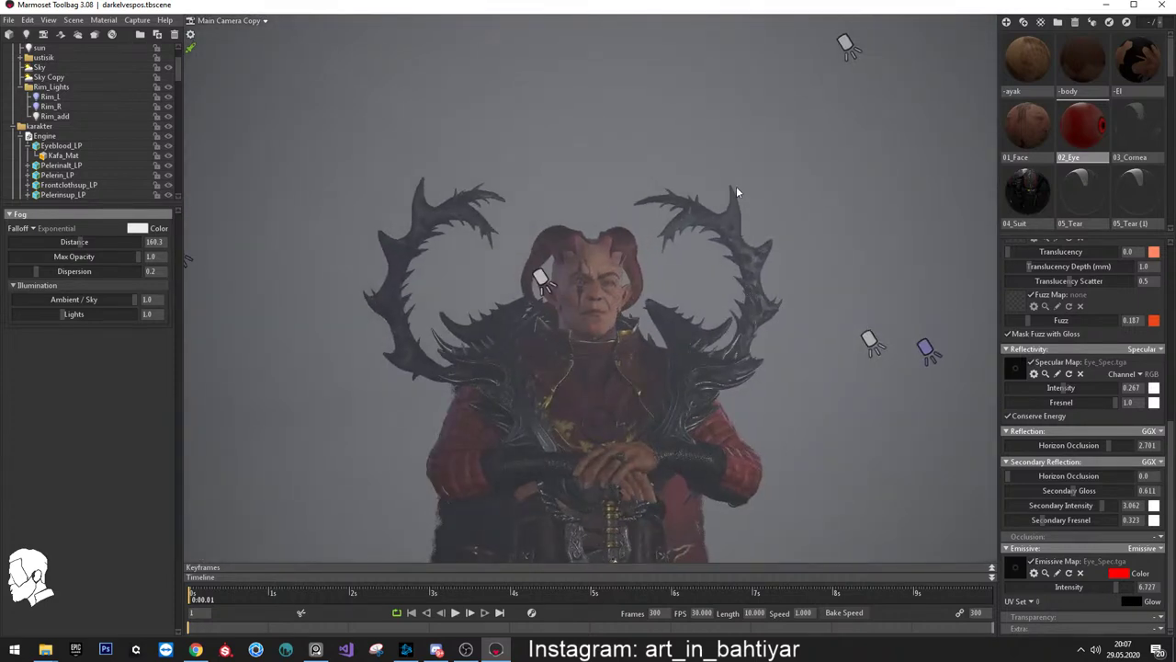
mouse_move(736, 185)
right_mouse_down()
mouse_move(724, 362)
mouse_move(679, 261)
mouse_move(665, 287)
mouse_move(674, 192)
mouse_move(668, 241)
mouse_move(684, 290)
mouse_move(680, 230)
mouse_move(677, 276)
right_mouse_up()
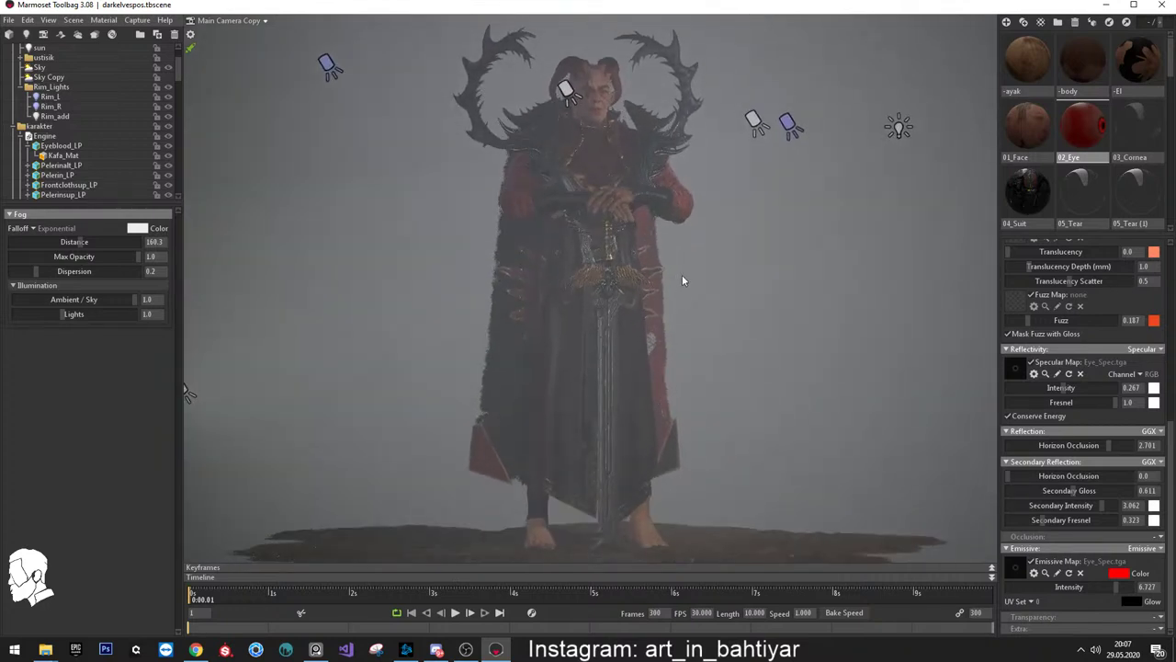
left_click_drag(713, 247, 727, 258)
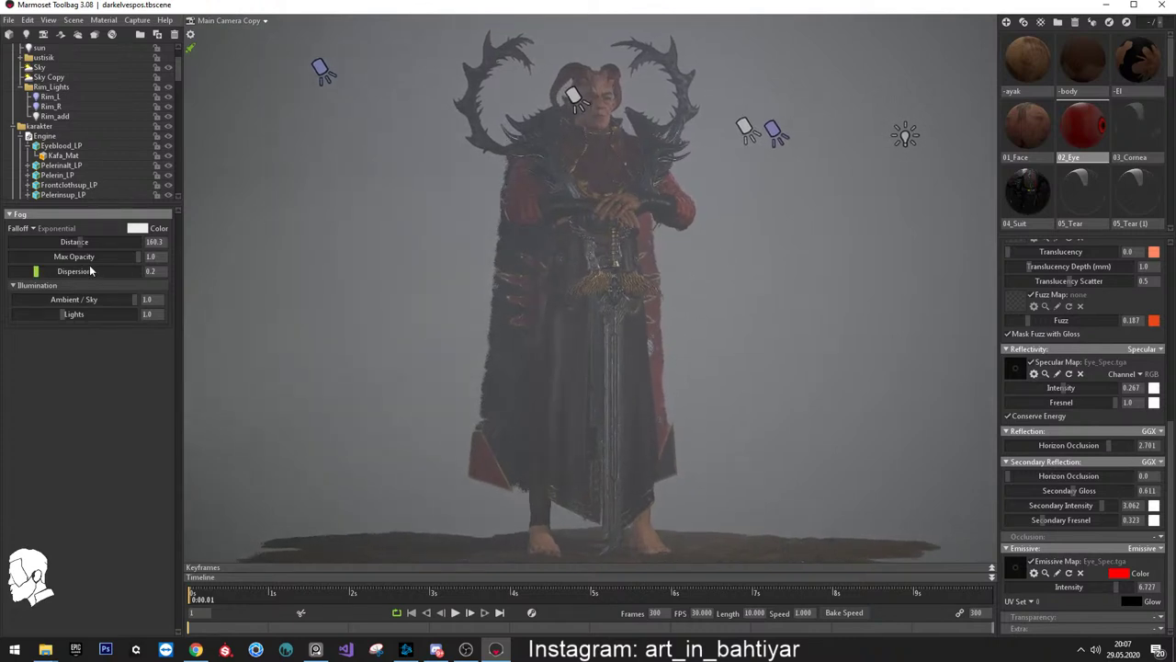
left_click_drag(120, 257, 22, 257)
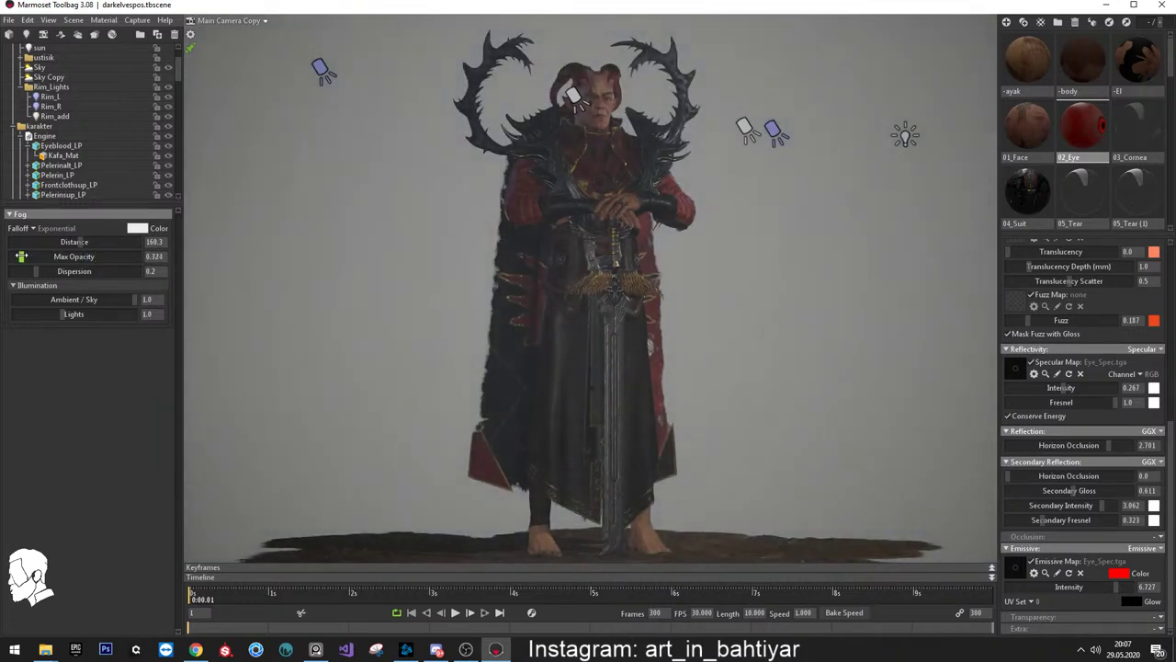
middle_click_drag(737, 163, 743, 276)
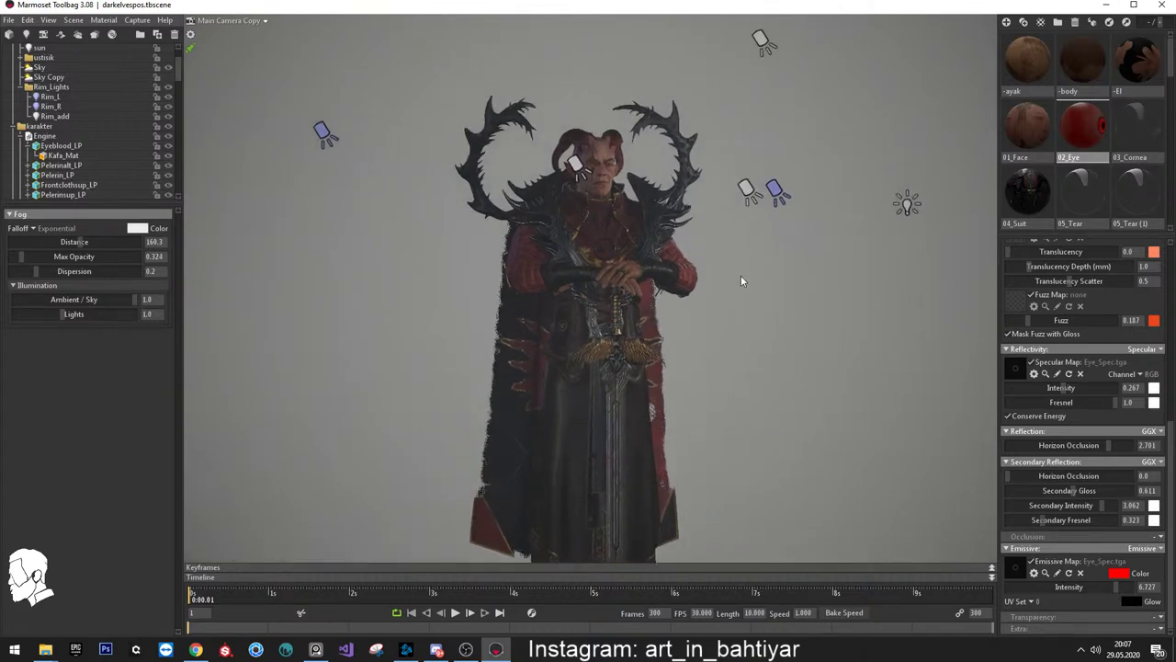
left_click(262, 21)
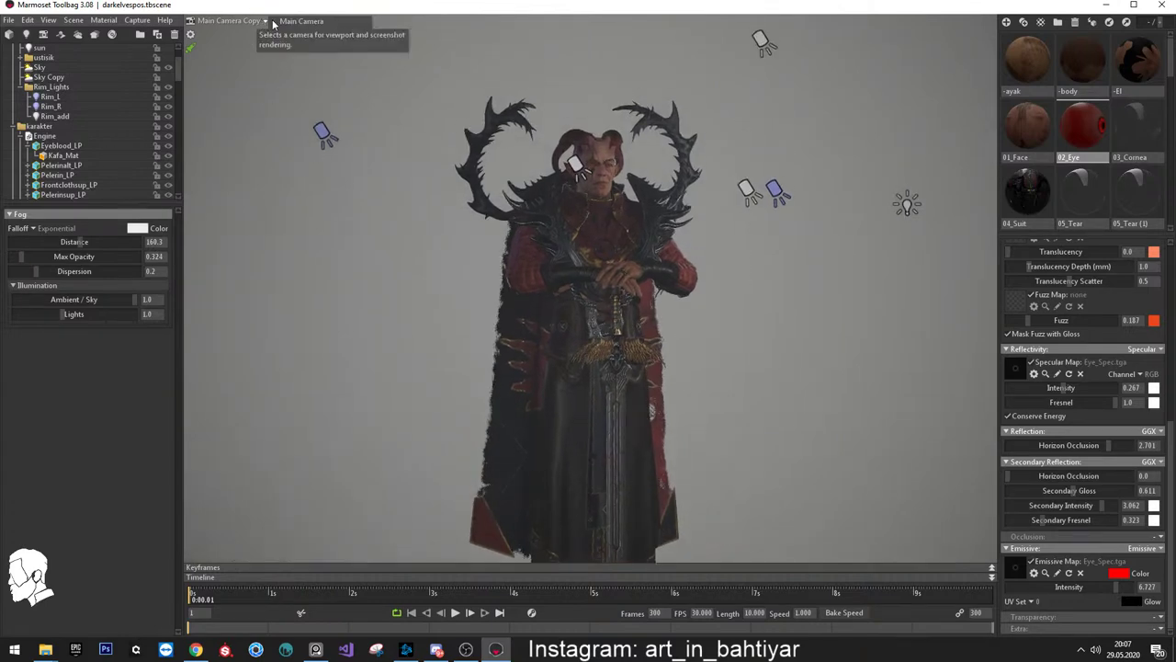
Switch to Main Camera, select the head mesh and use View > Frame Selection on it
left_click(283, 19)
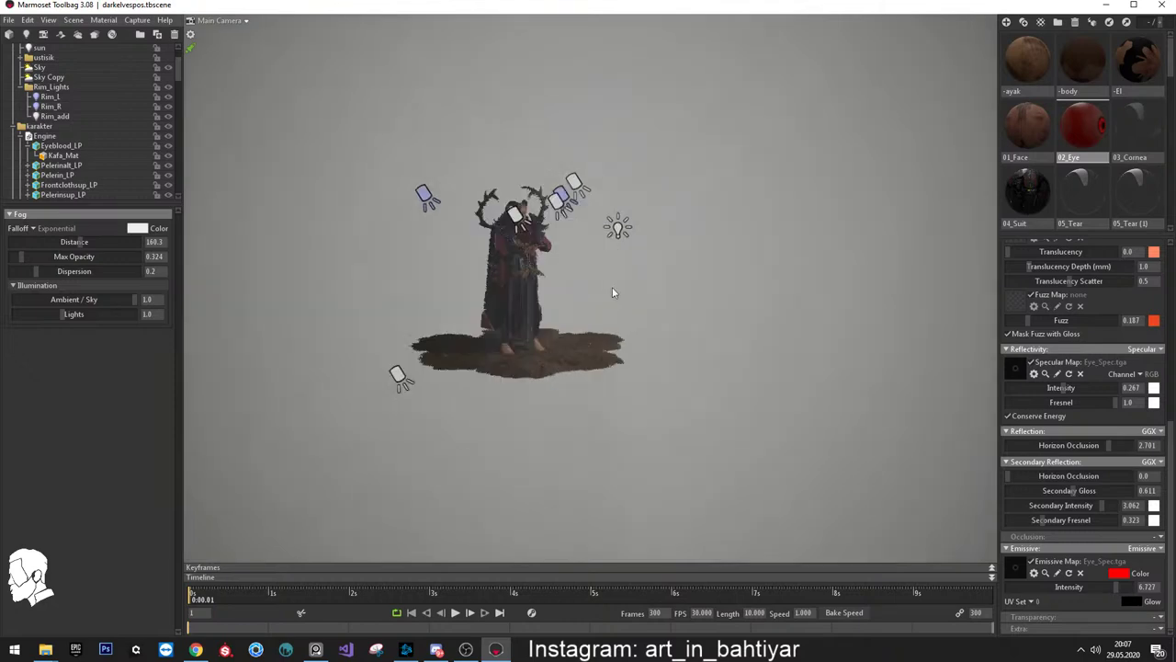
scroll(611, 286, "up", 5)
scroll(376, 224, "up", 3)
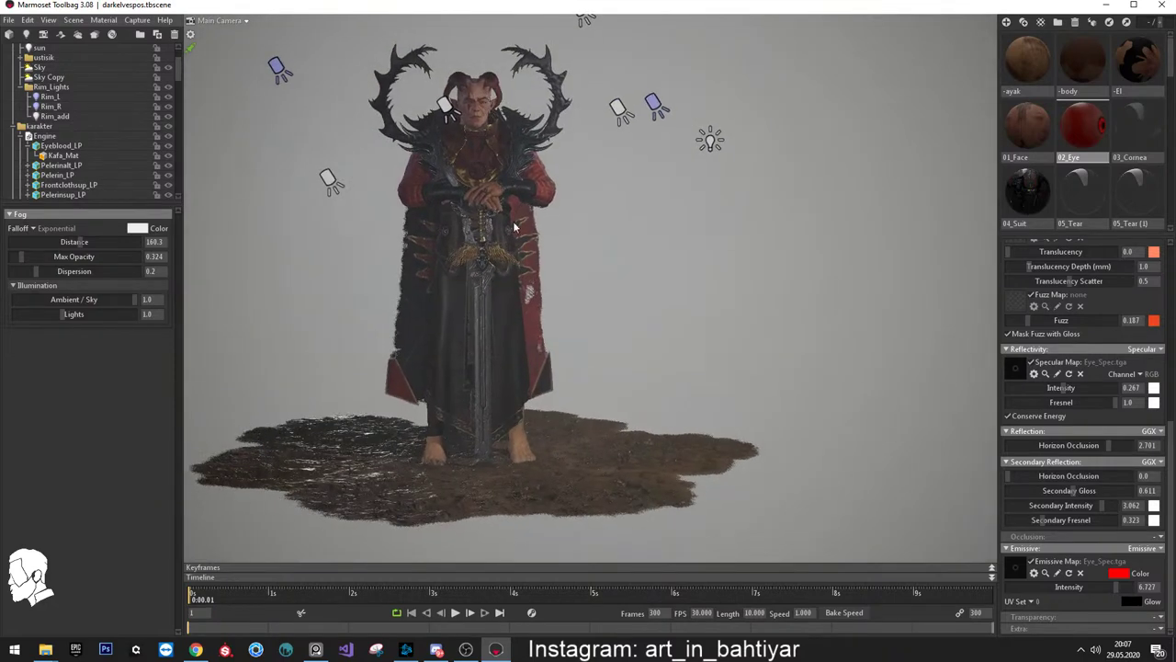
middle_click_drag(386, 222, 602, 211)
scroll(609, 239, "up", 3)
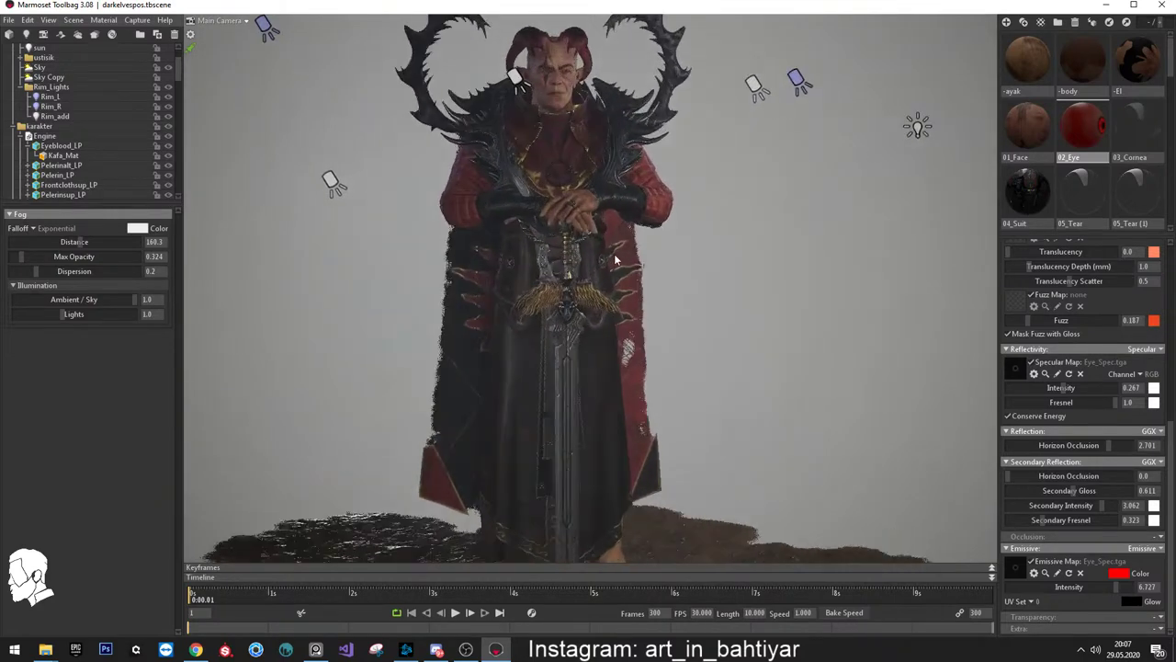
scroll(616, 260, "up", 2)
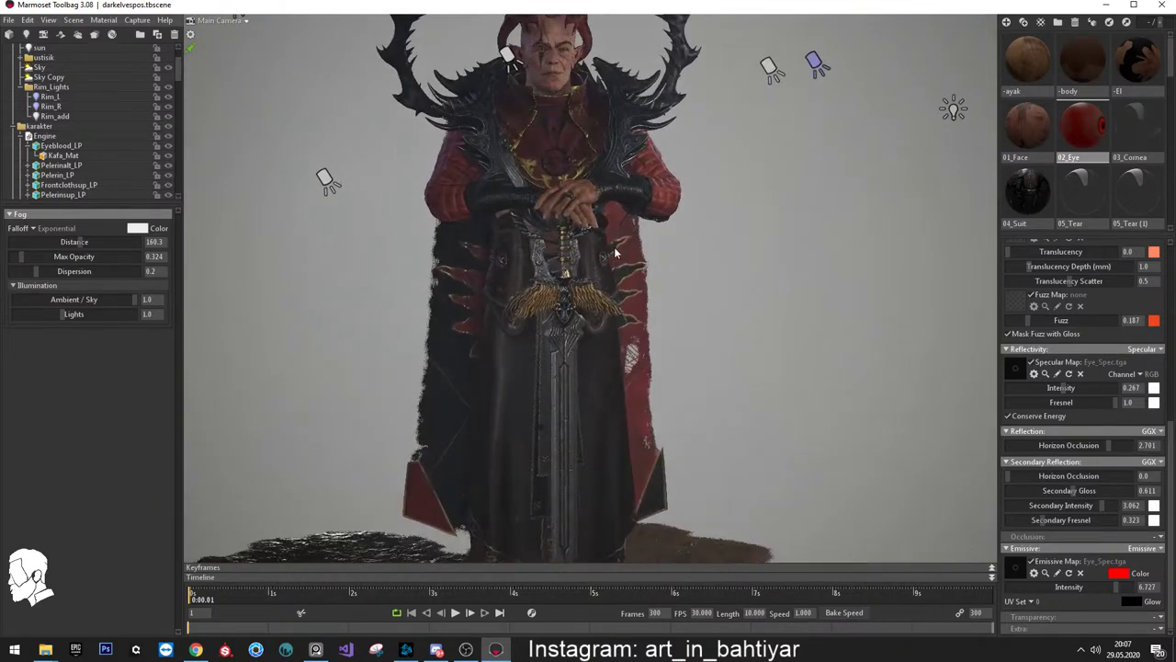
left_click_drag(615, 260, 552, 110)
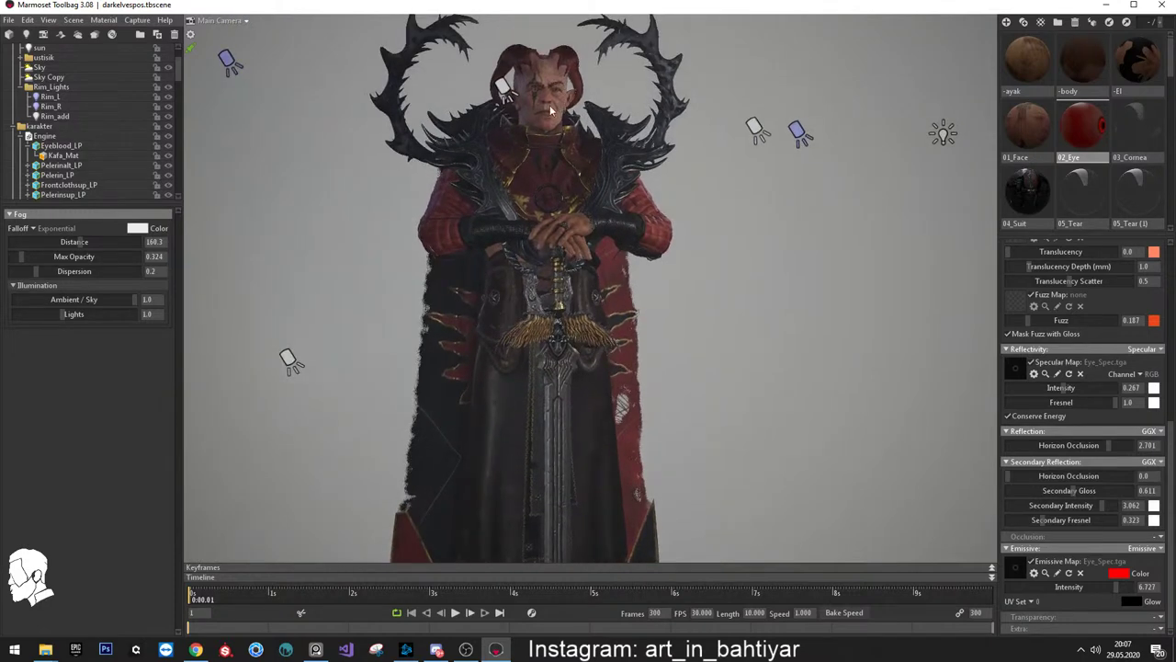
left_click(551, 111)
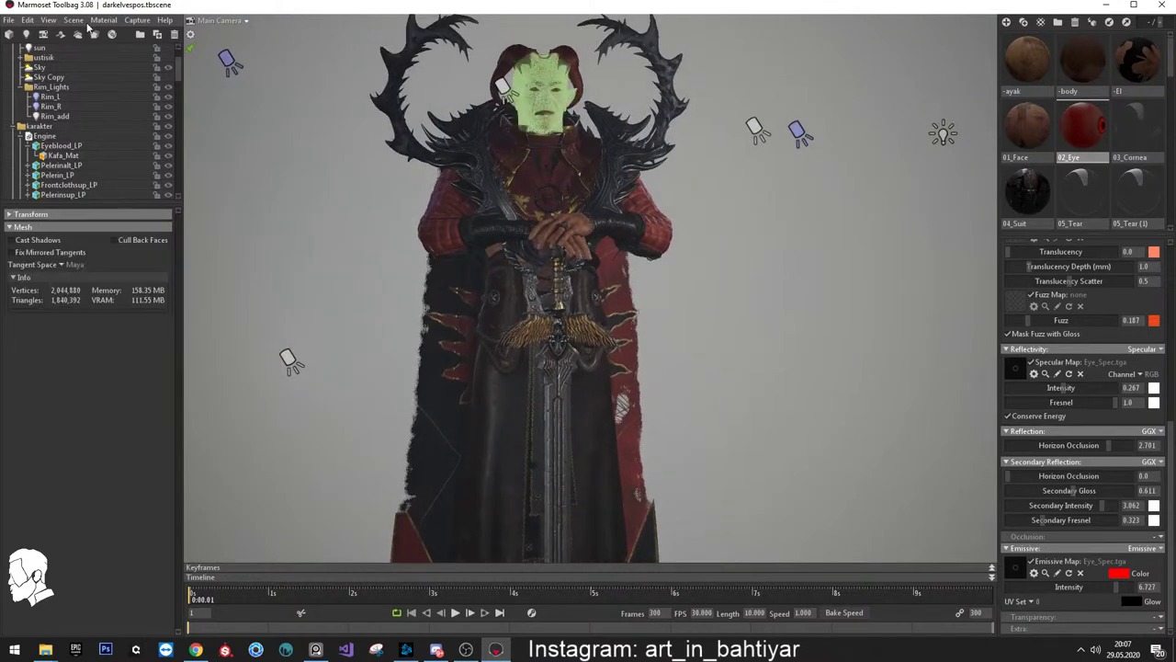
left_click(47, 21)
left_click(82, 69)
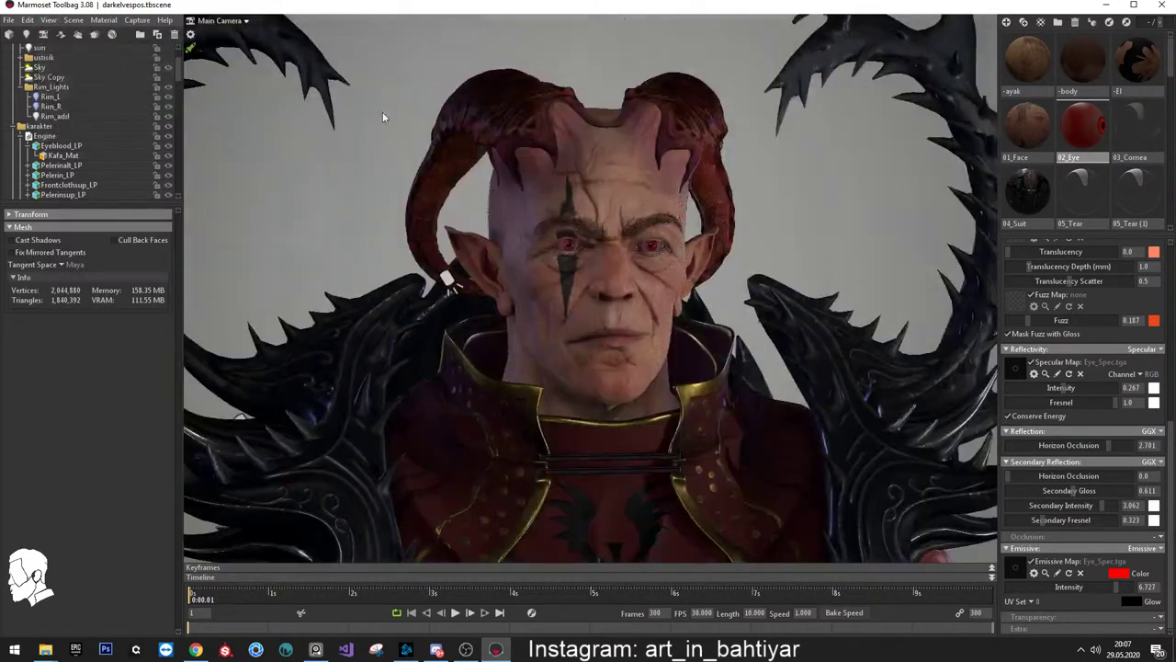
Orbit and tilt the Main Camera over the whole figure down to the feet and ground
scroll(527, 159, "down", 5)
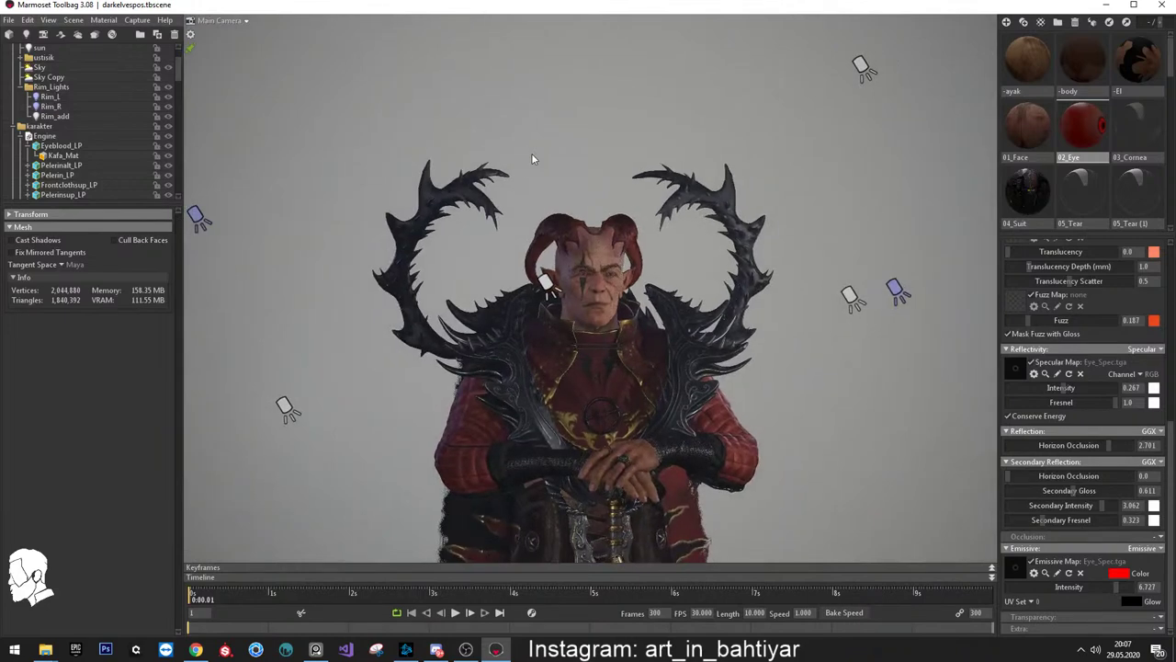
left_click_drag(531, 153, 603, 143)
scroll(605, 119, "up", 2)
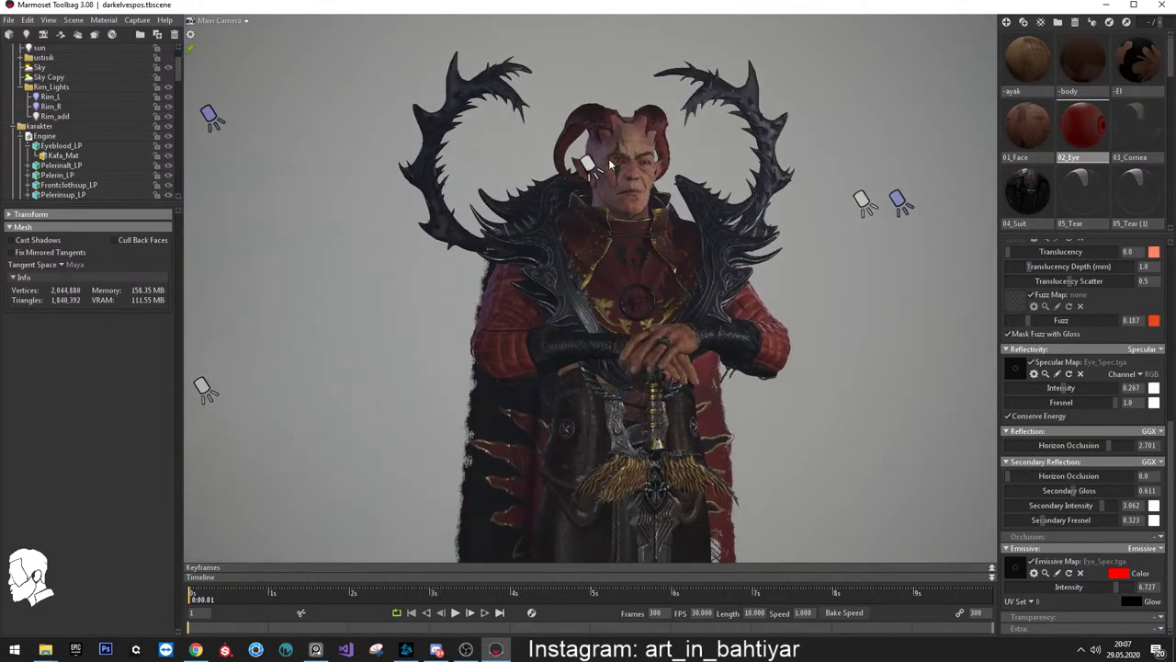
scroll(597, 88, "down", 2)
left_click_drag(593, 74, 577, 56)
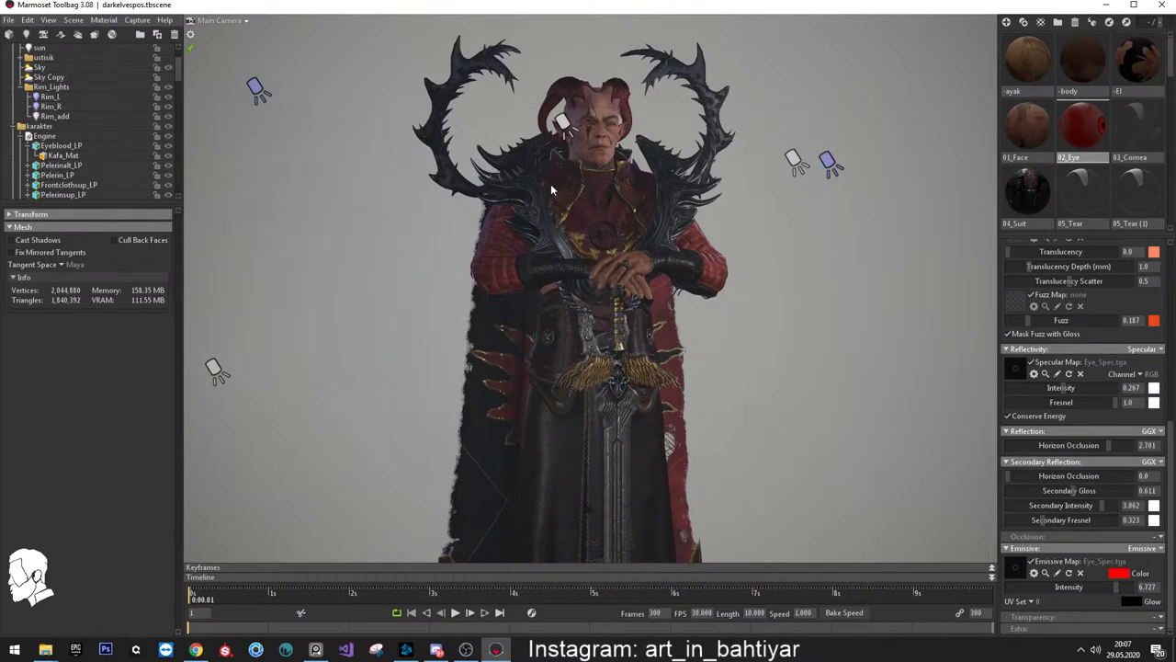
left_click_drag(550, 184, 568, 250)
left_click_drag(595, 343, 663, 186)
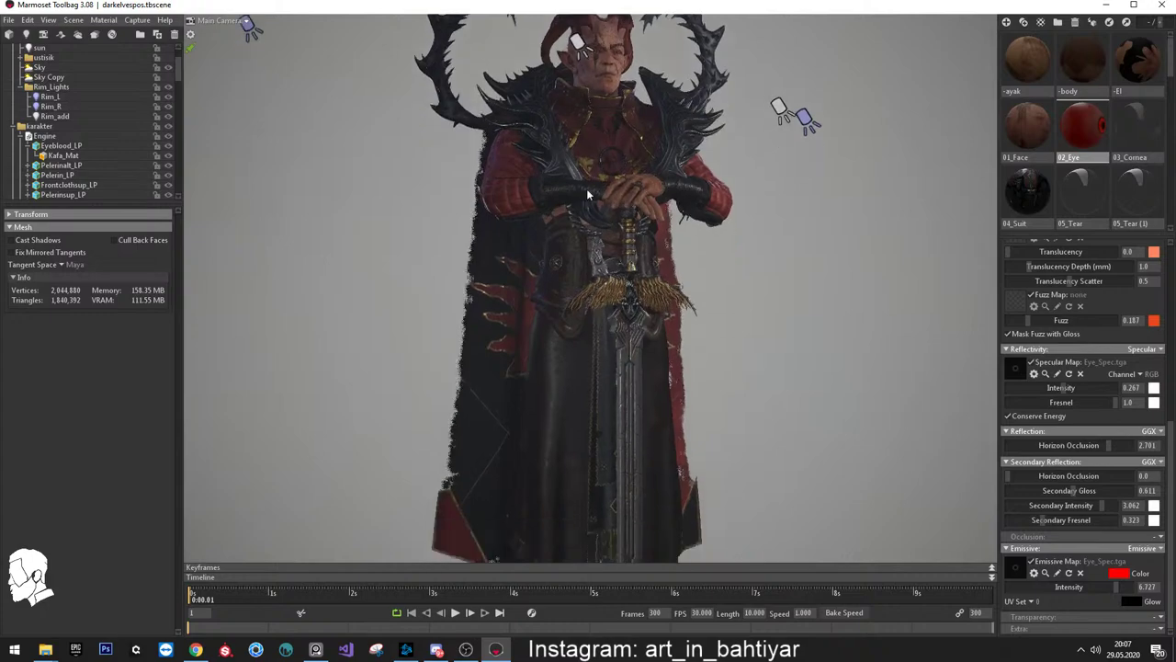
scroll(703, 276, "up", 3)
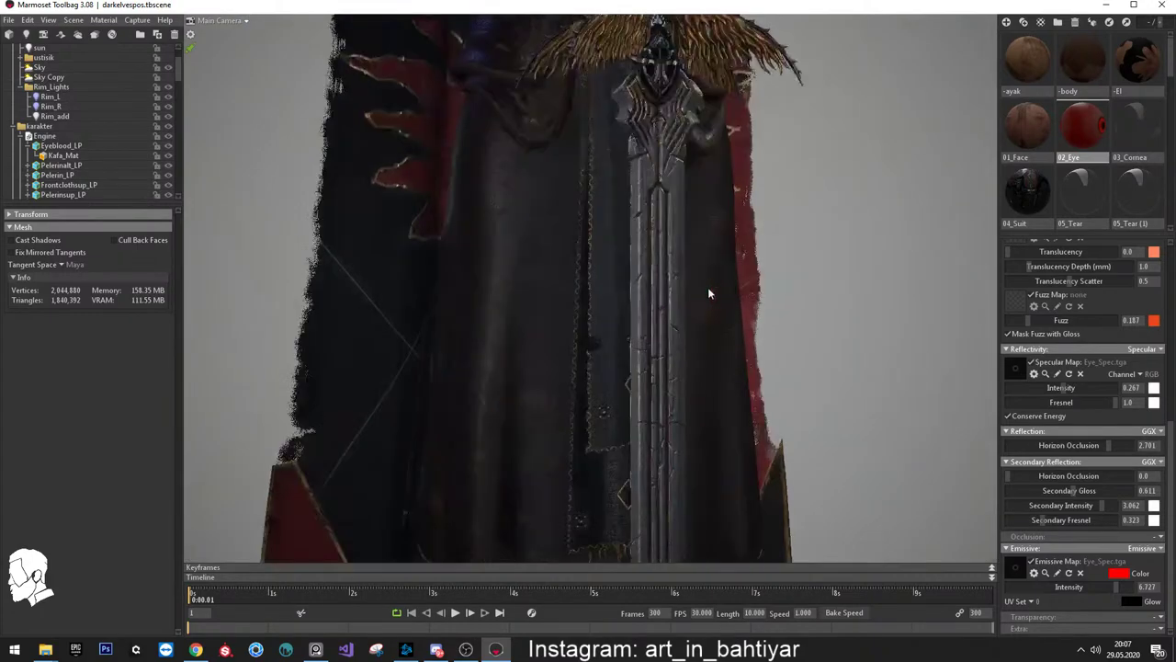
scroll(651, 226, "up", 3)
scroll(643, 147, "up", 2)
scroll(642, 147, "down", 2)
Move up past the sword hilt and zoom in to the demon's horned face and shoulders
mouse_move(641, 147)
left_mouse_down()
mouse_move(548, 272)
mouse_move(528, 99)
left_mouse_up()
scroll(548, 273, "up", 1)
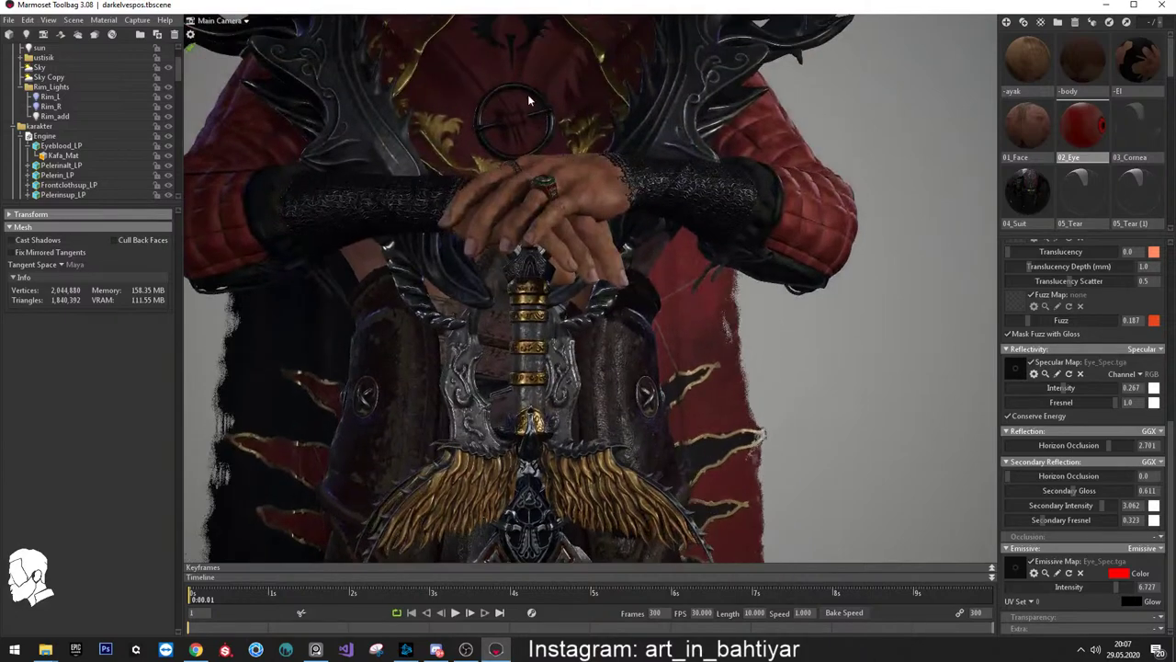
left_click_drag(545, 195, 561, 265)
mouse_move(550, 169)
left_mouse_down()
mouse_move(559, 292)
mouse_move(546, 252)
mouse_move(526, 248)
mouse_move(704, 256)
mouse_move(671, 312)
mouse_move(626, 285)
mouse_move(644, 219)
mouse_move(620, 167)
mouse_move(678, 162)
mouse_move(643, 174)
left_mouse_up()
scroll(580, 226, "up", 2)
scroll(563, 253, "up", 2)
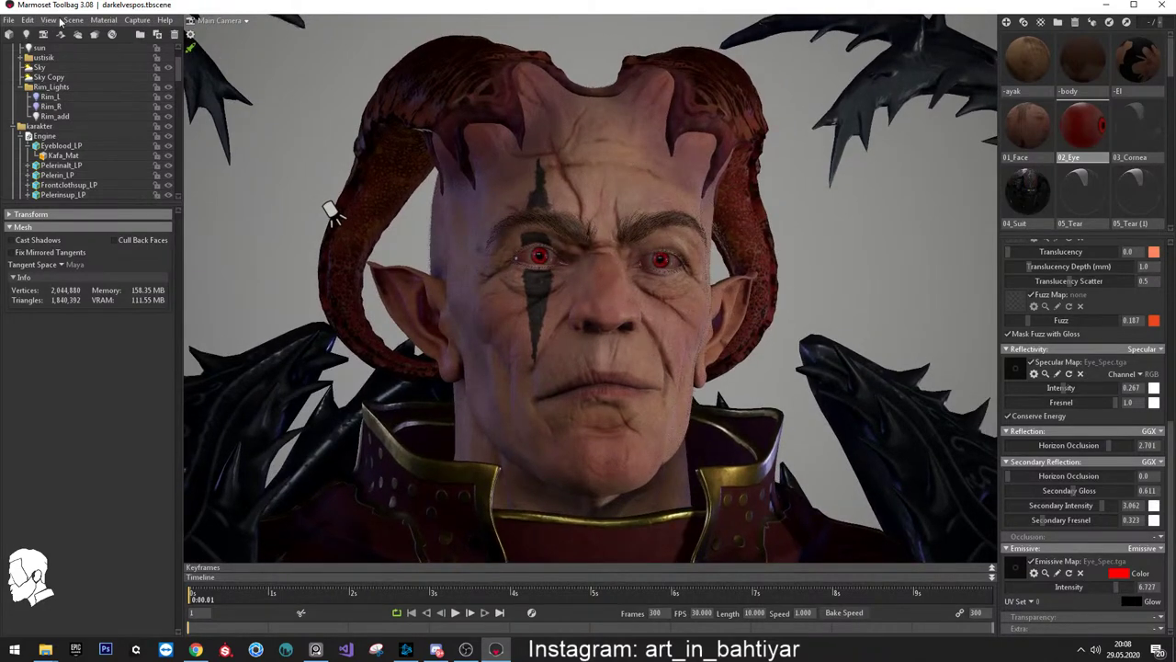
Switch the viewport between full-quality rendering and speedy preview mode
left_click(191, 50)
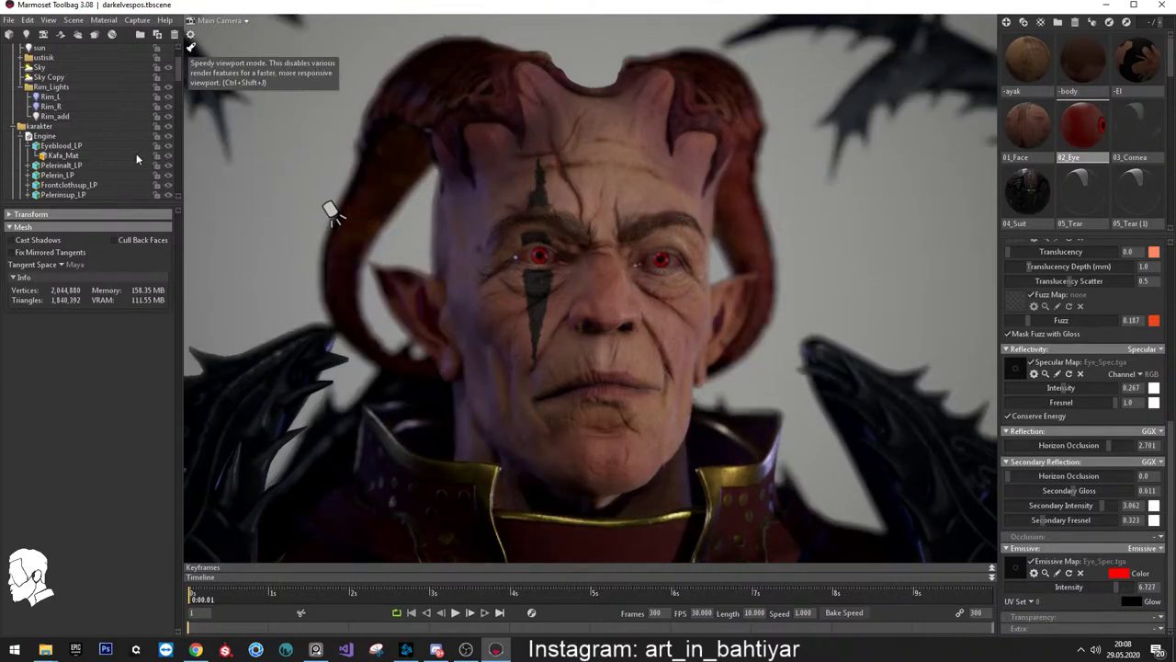
left_click(19, 126)
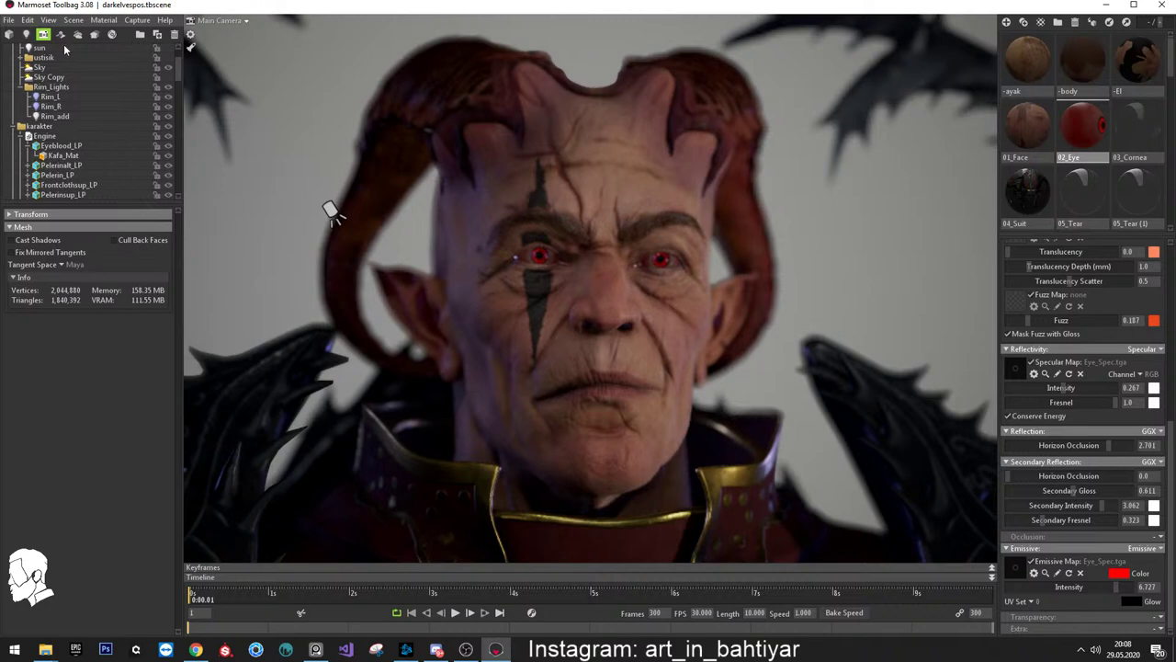
left_click(191, 41)
Select the Main Camera and expand, then collapse, its Flare and Focus lens sections
scroll(97, 184, "up", 2)
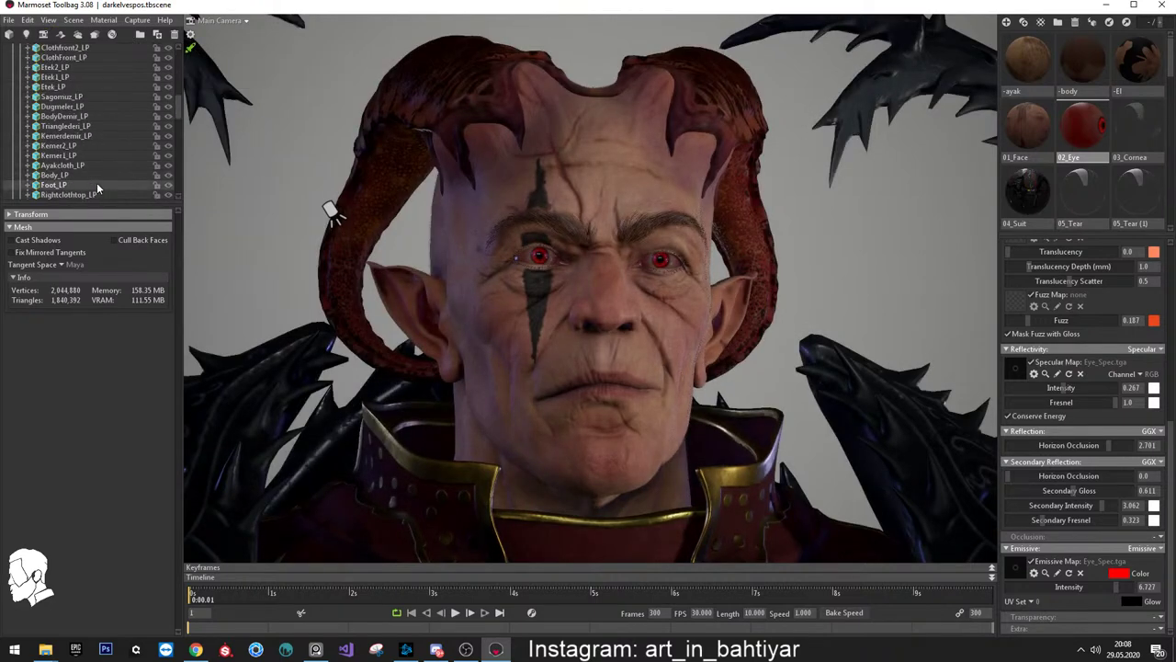
scroll(97, 184, "up", 1)
scroll(96, 183, "up", 1)
left_click(48, 57)
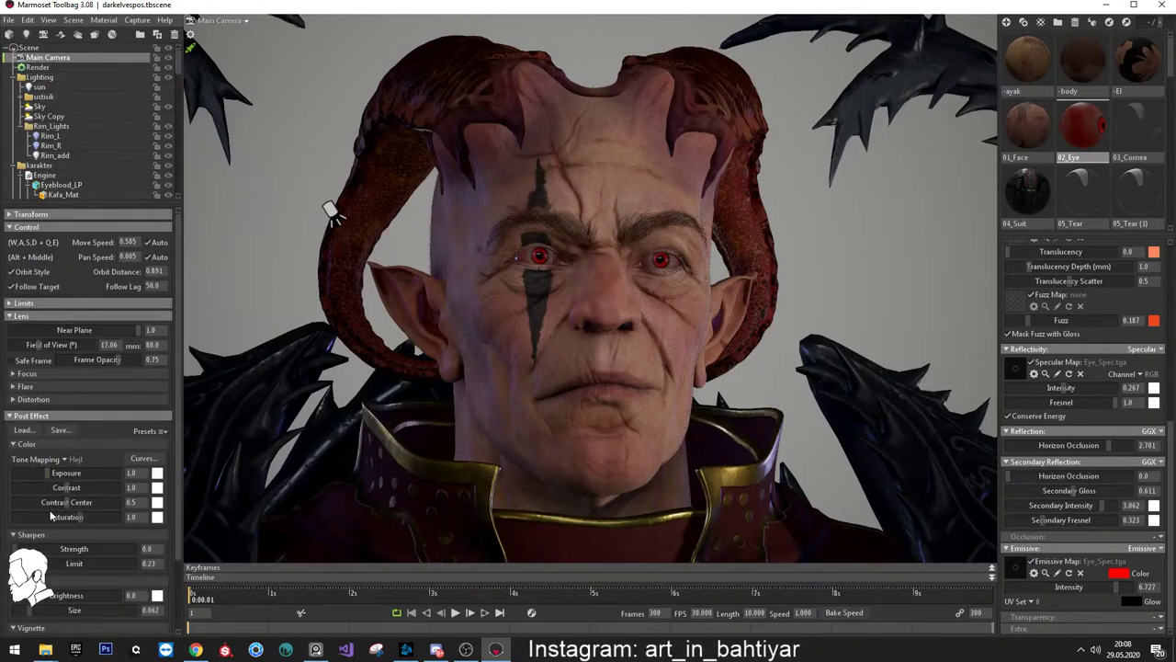
left_click(11, 386)
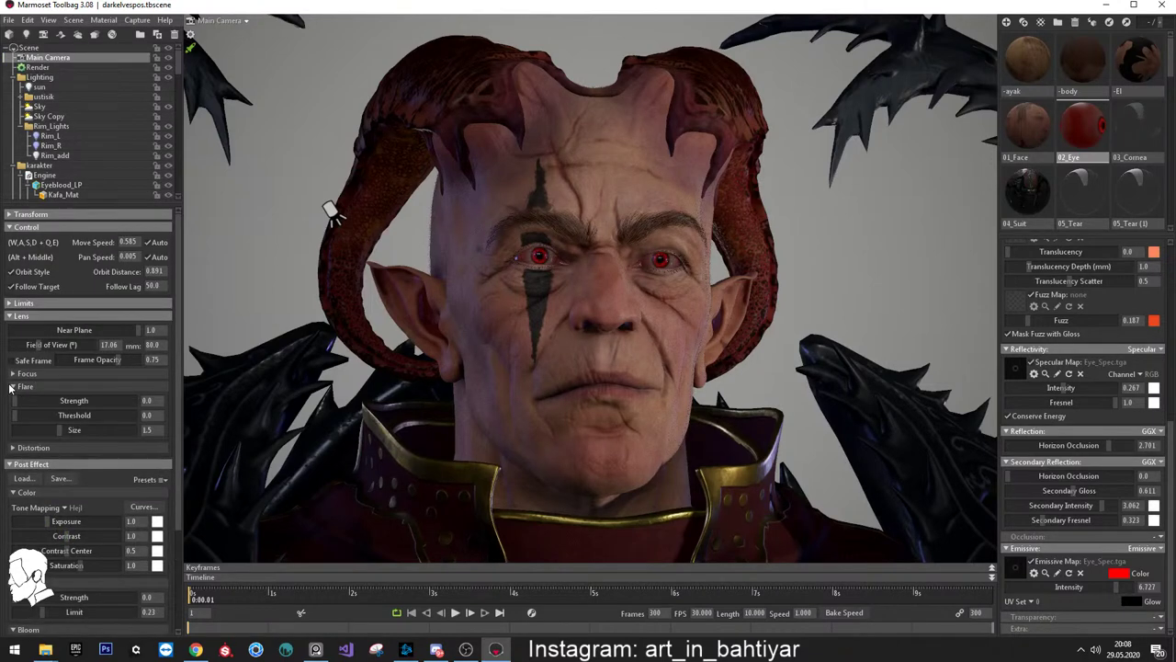
left_click(11, 386)
left_click(12, 375)
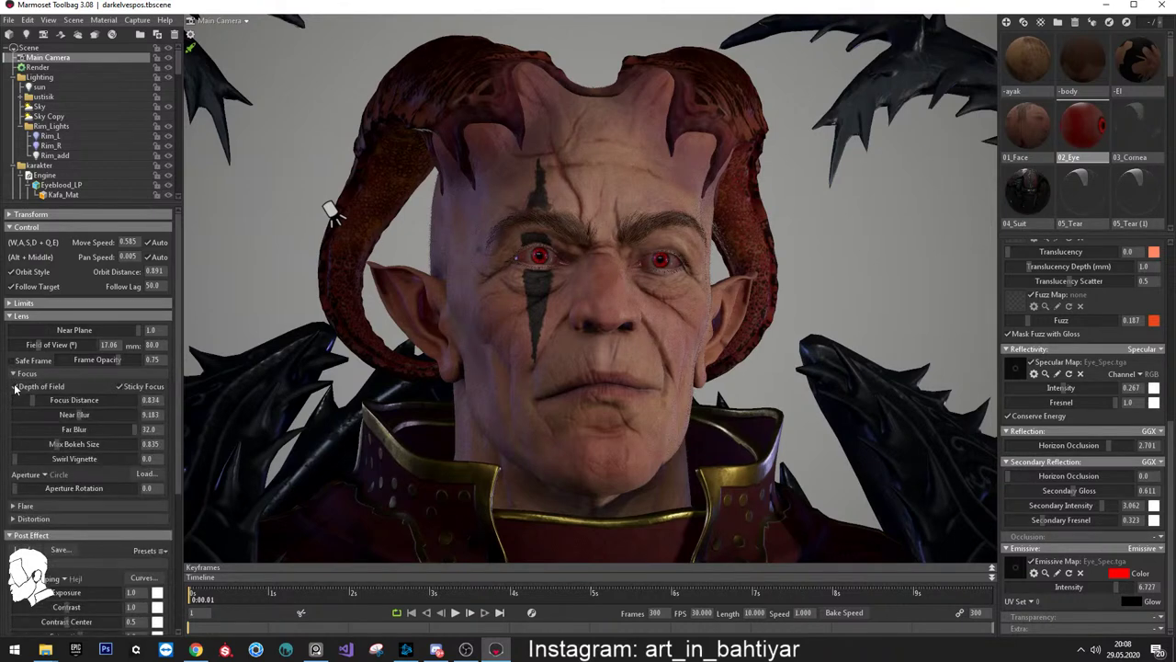
left_click(15, 374)
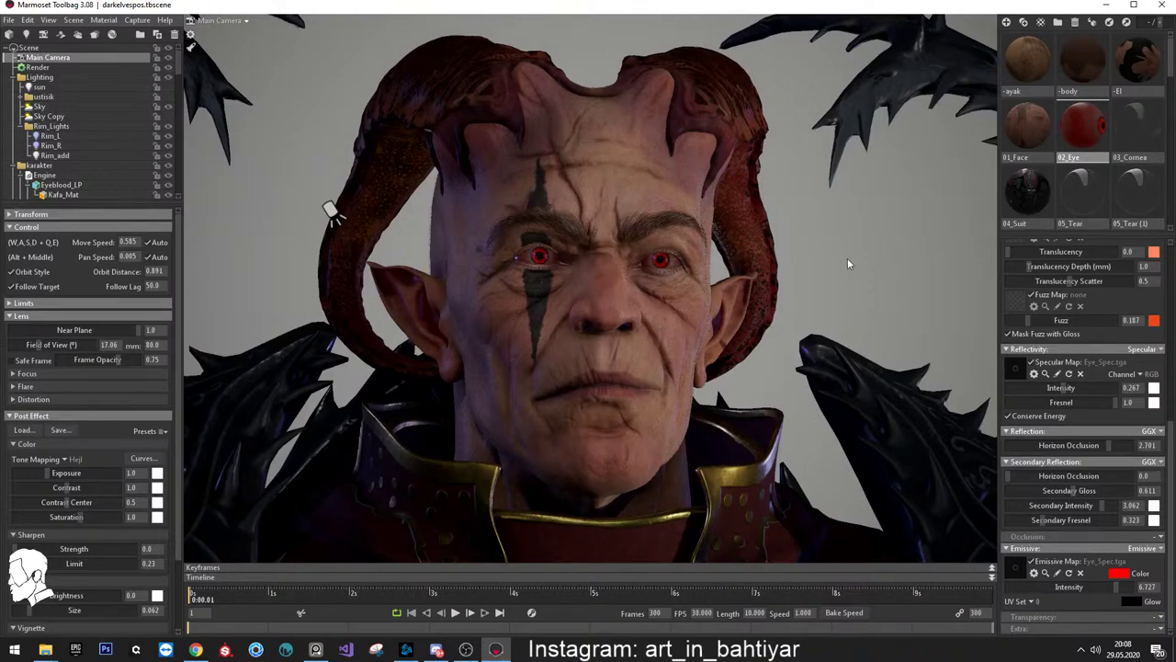
Zoom out and orbit down to a low angle on the demon's feet and sword
scroll(770, 194, "down", 5)
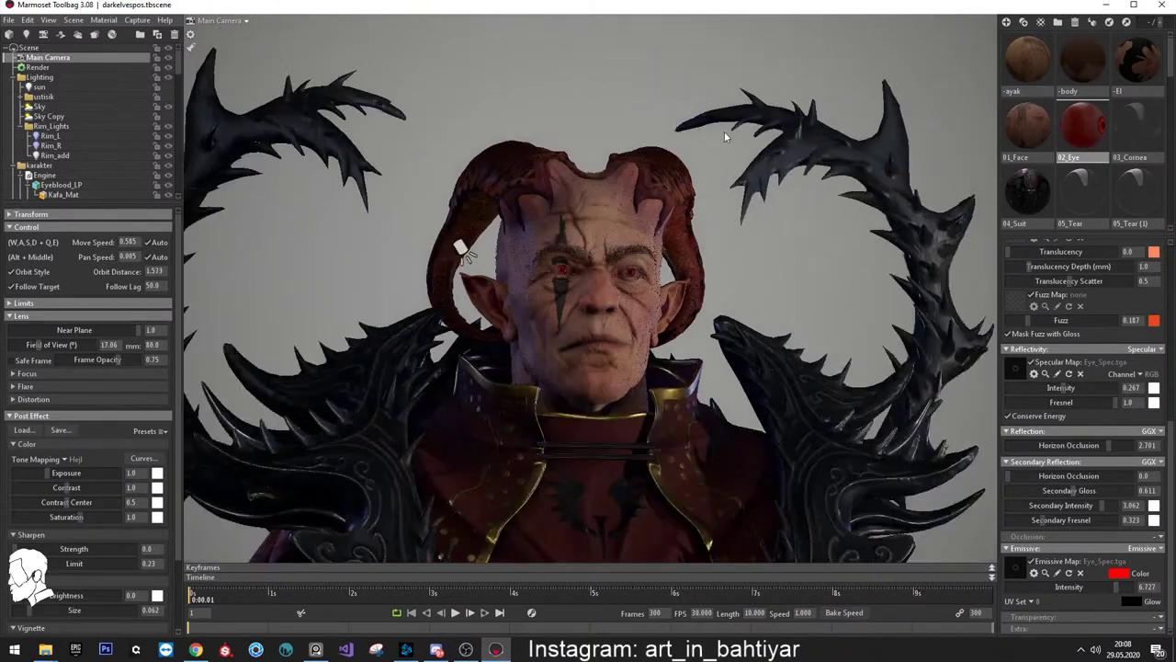
scroll(717, 117, "down", 5)
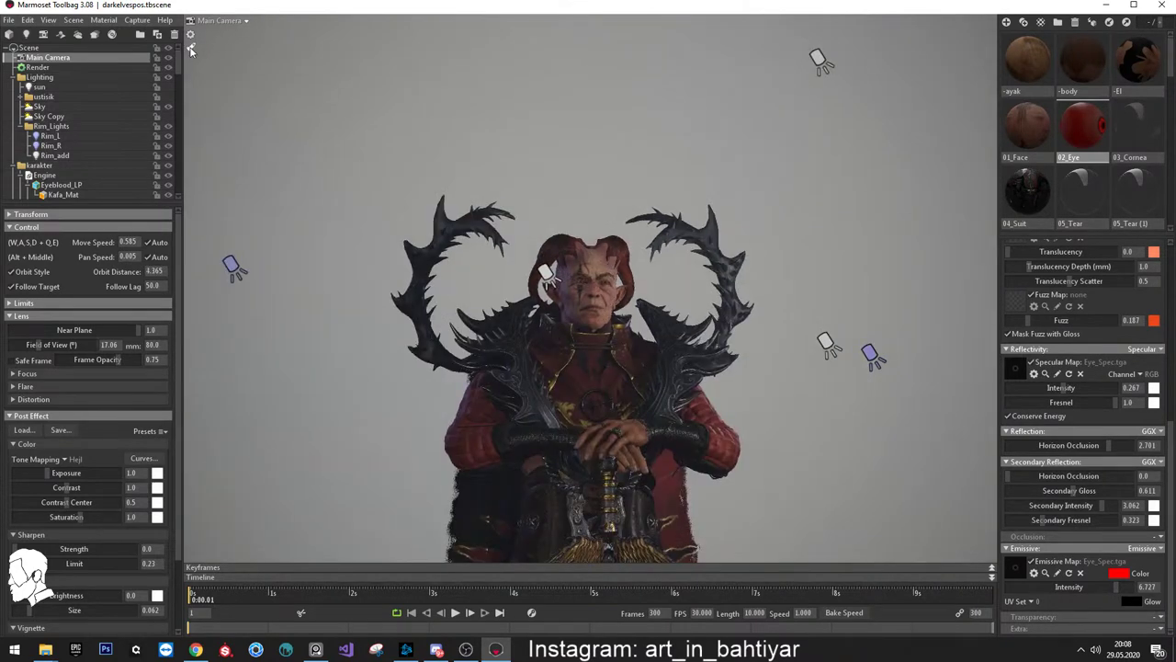
left_click_drag(470, 189, 571, 288)
middle_click_drag(571, 288, 555, 124)
scroll(555, 125, "up", 2)
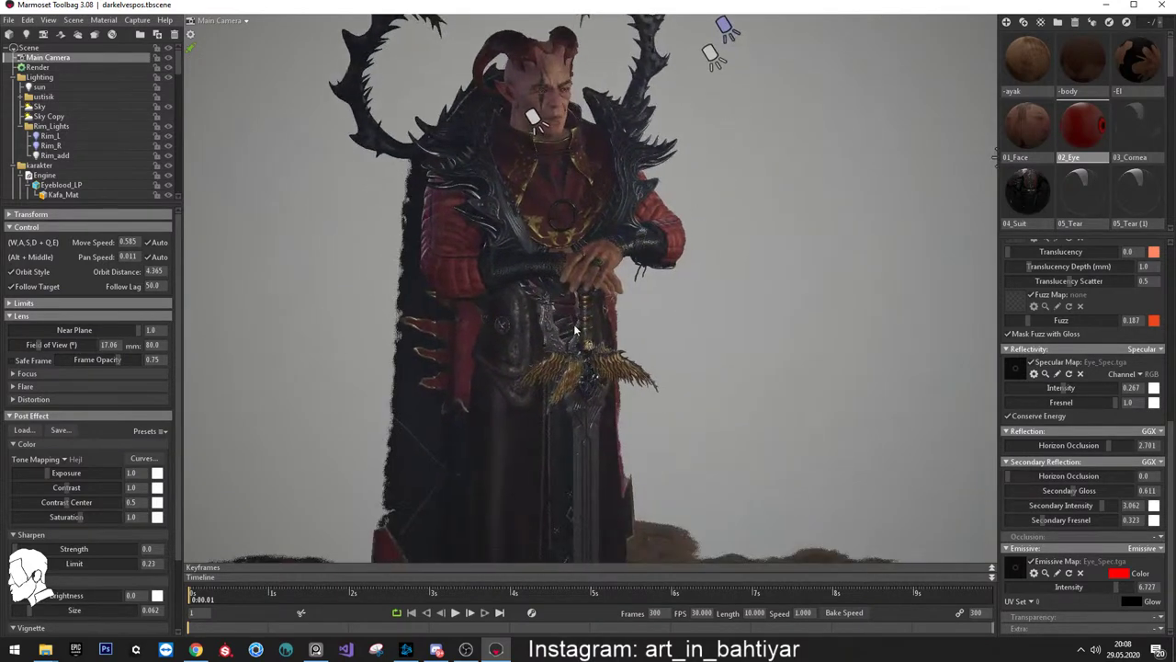
mouse_move(606, 230)
middle_mouse_down()
mouse_move(544, 328)
mouse_move(618, 379)
mouse_move(607, 156)
middle_mouse_up()
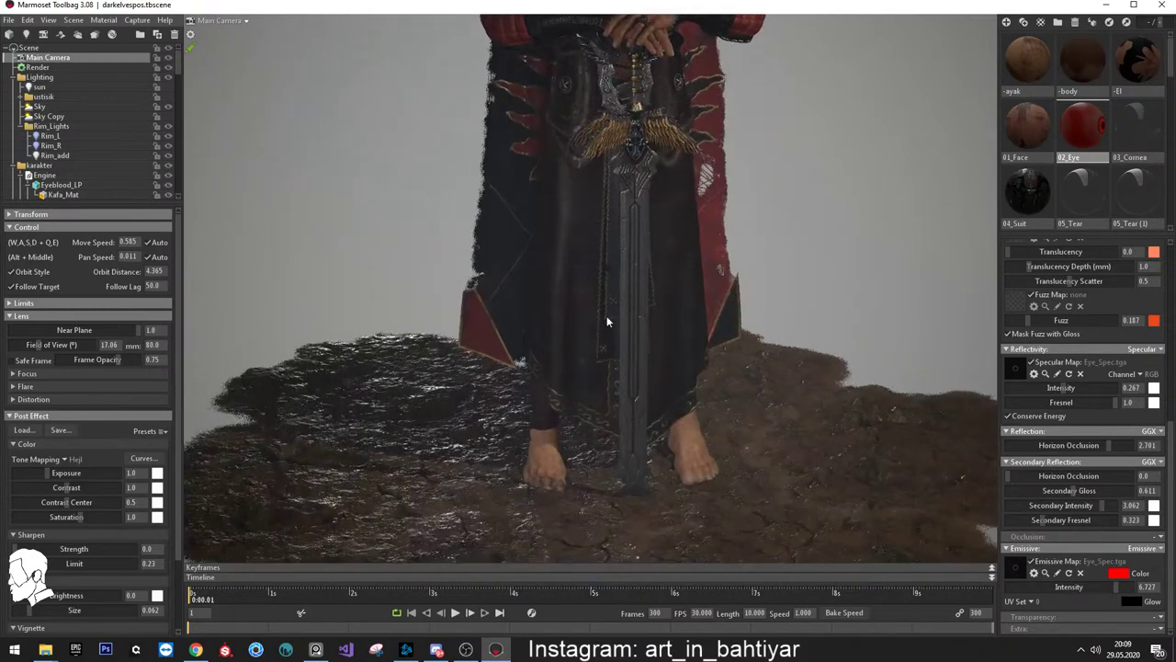
left_click_drag(607, 322, 599, 186)
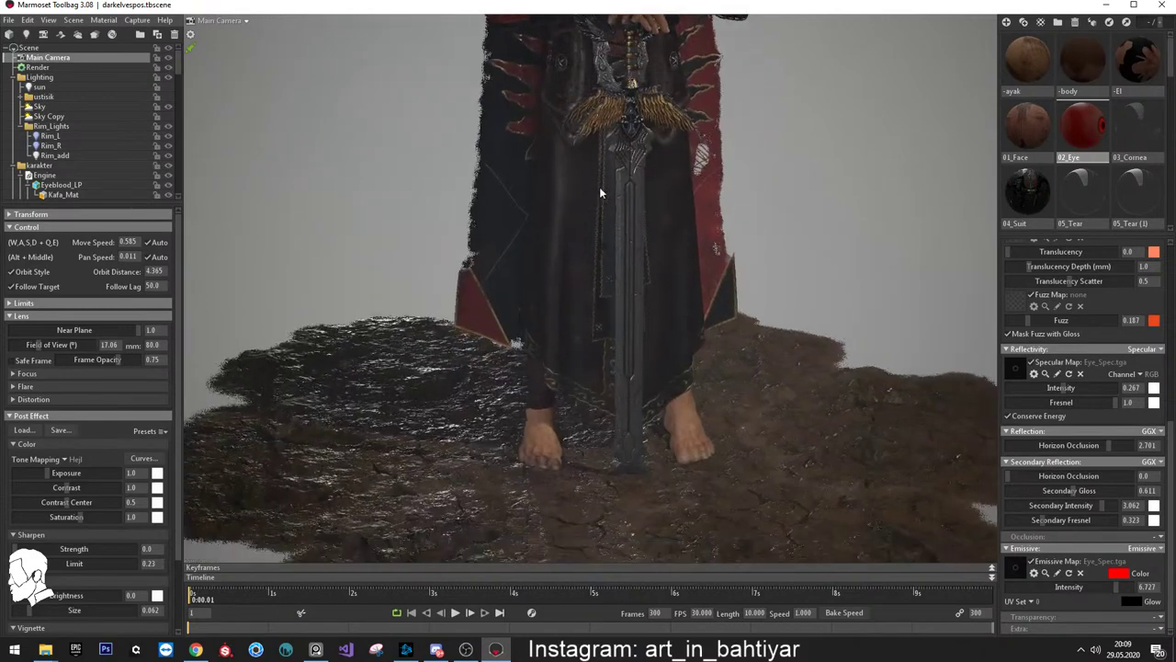
scroll(599, 186, "up", 3)
mouse_move(611, 245)
left_mouse_down()
mouse_move(678, 293)
mouse_move(661, 326)
mouse_move(702, 291)
mouse_move(515, 275)
mouse_move(606, 294)
mouse_move(580, 321)
mouse_move(591, 354)
left_mouse_up()
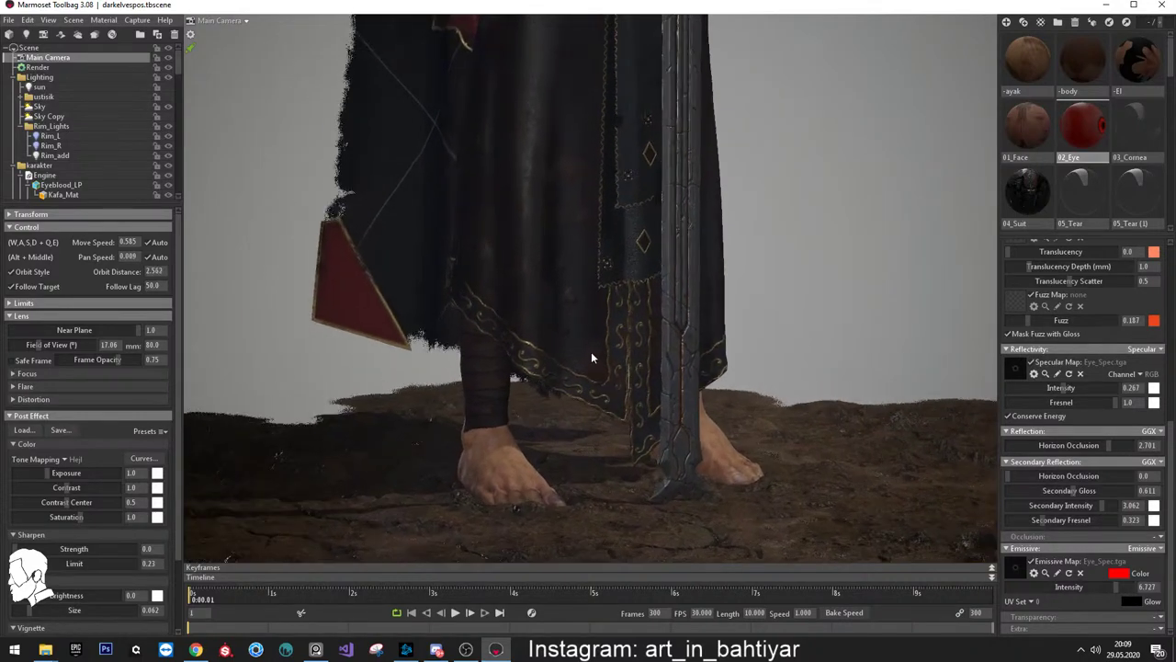
Zoom in to an extreme side close-up of the bare left foot on the rocks
scroll(591, 355, "up", 2)
mouse_move(653, 275)
left_mouse_down()
mouse_move(735, 184)
mouse_move(570, 363)
mouse_move(677, 417)
mouse_move(646, 447)
left_mouse_up()
scroll(615, 404, "up", 3)
scroll(575, 342, "up", 1)
scroll(575, 342, "up", 2)
scroll(677, 417, "up", 1)
scroll(645, 418, "up", 1)
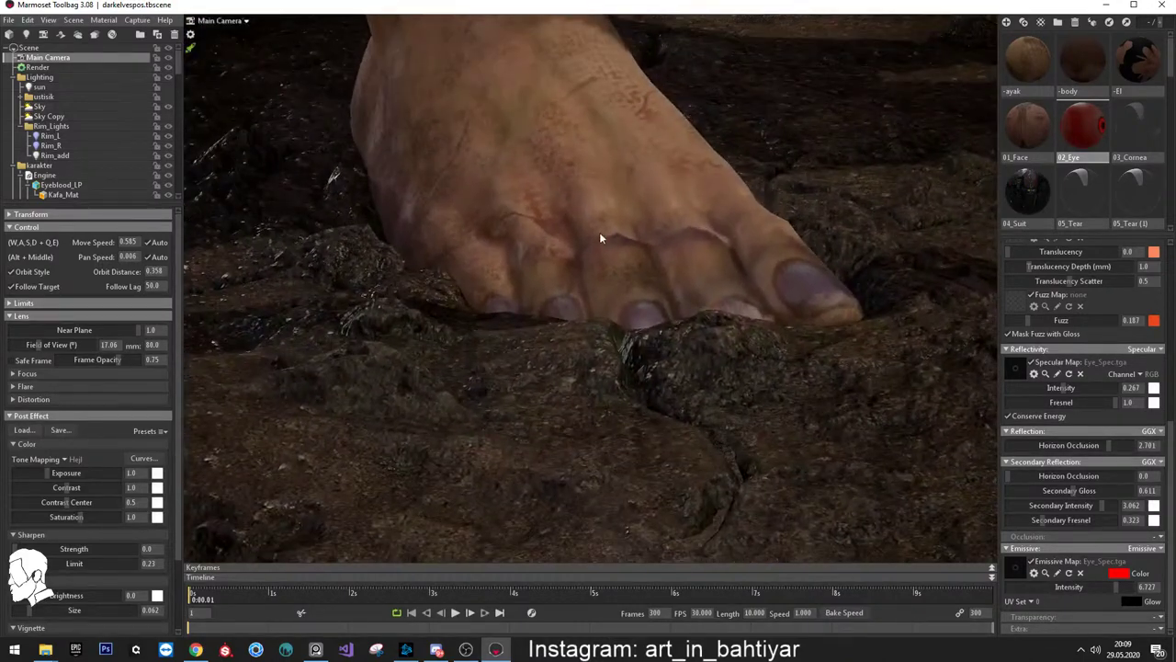
left_click_drag(599, 237, 644, 350)
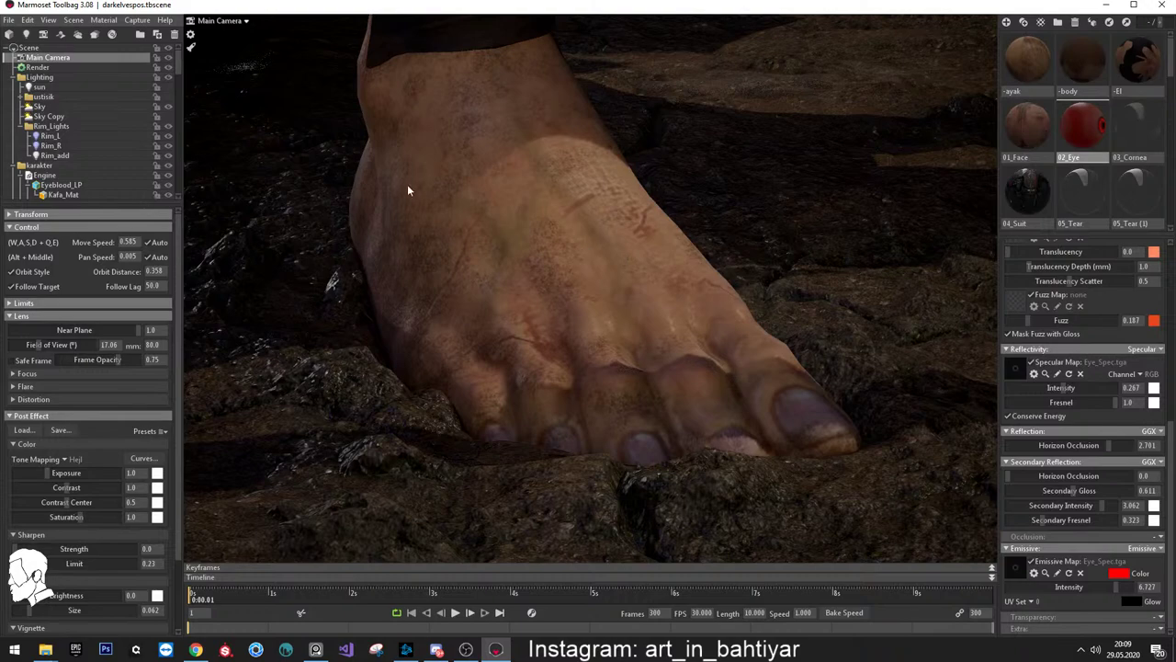
Toggle speedy viewport and frame the camera on the selected foot with View > Frame Selection
left_click(191, 47)
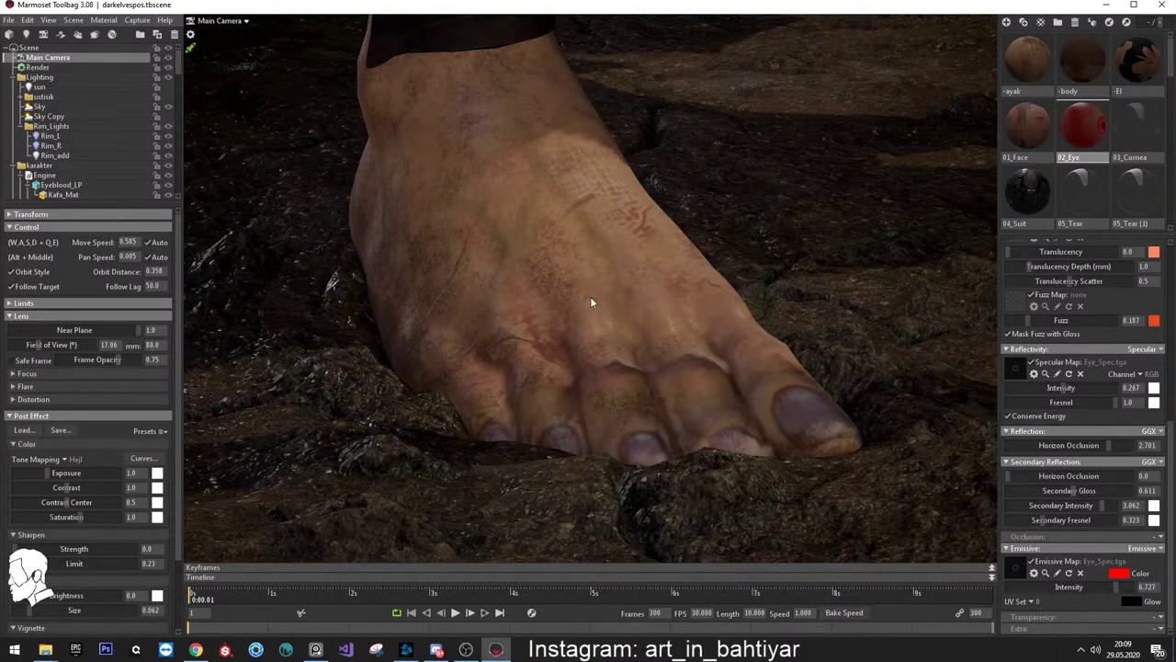
scroll(509, 190, "down", 5)
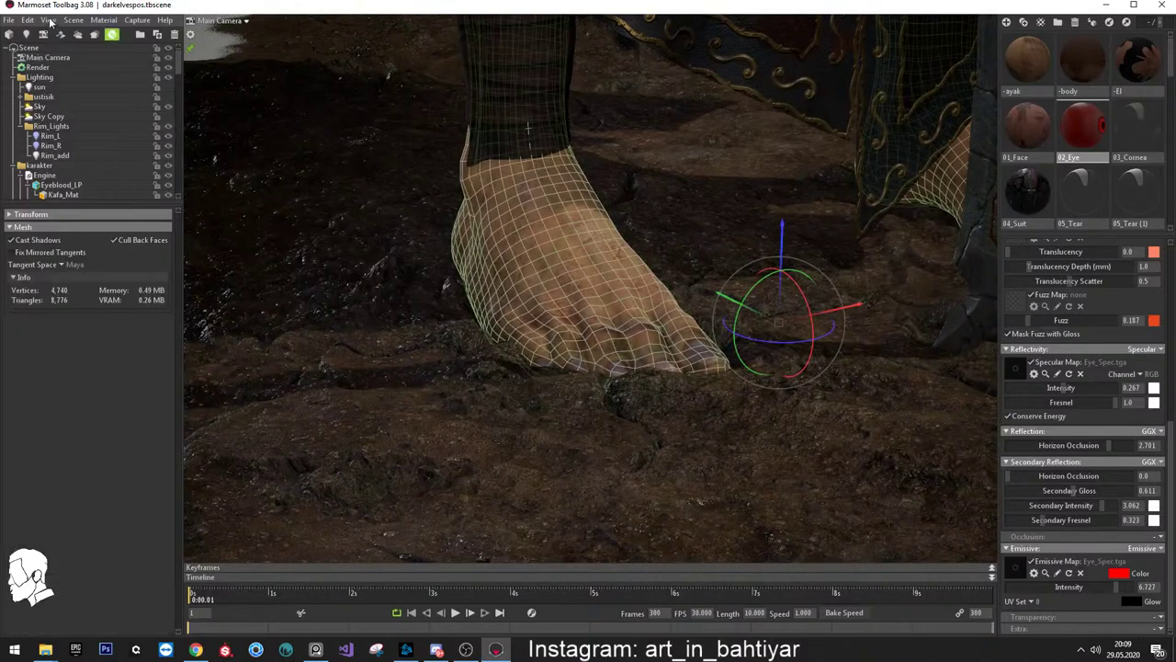
left_click(56, 20)
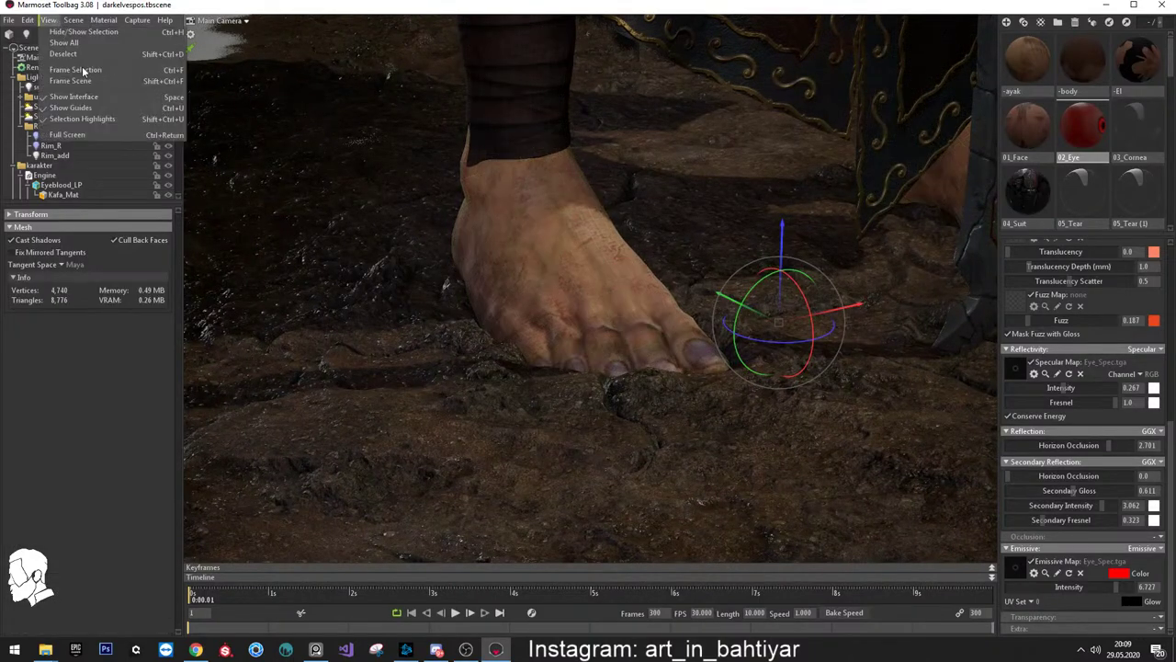
left_click(83, 66)
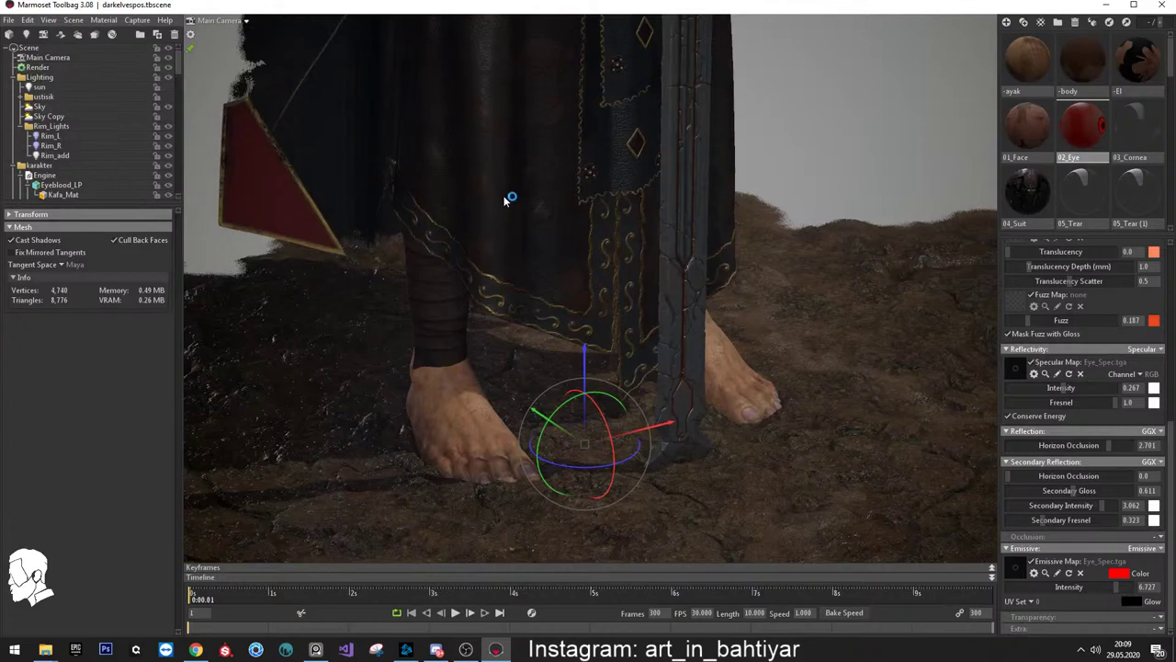
Orbit and zoom far out to look straight down on the character and ground patch
mouse_move(506, 196)
left_mouse_down()
mouse_move(473, 184)
mouse_move(523, 210)
mouse_move(562, 129)
left_mouse_up()
scroll(563, 129, "down", 5)
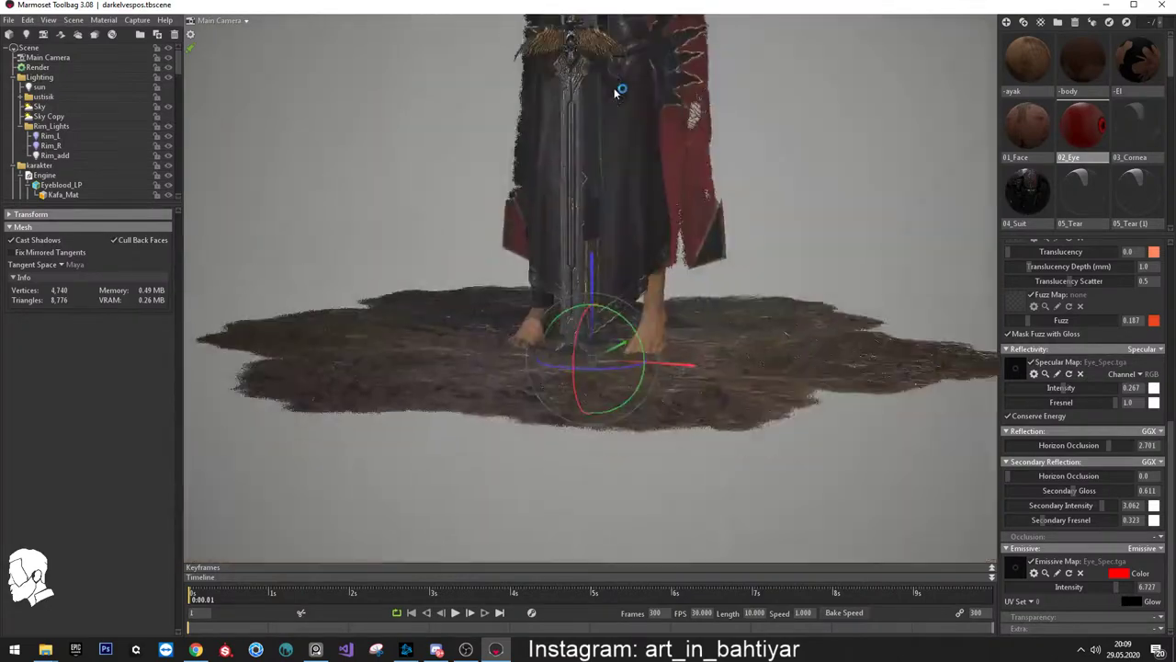
right_click_drag(619, 90, 636, 323)
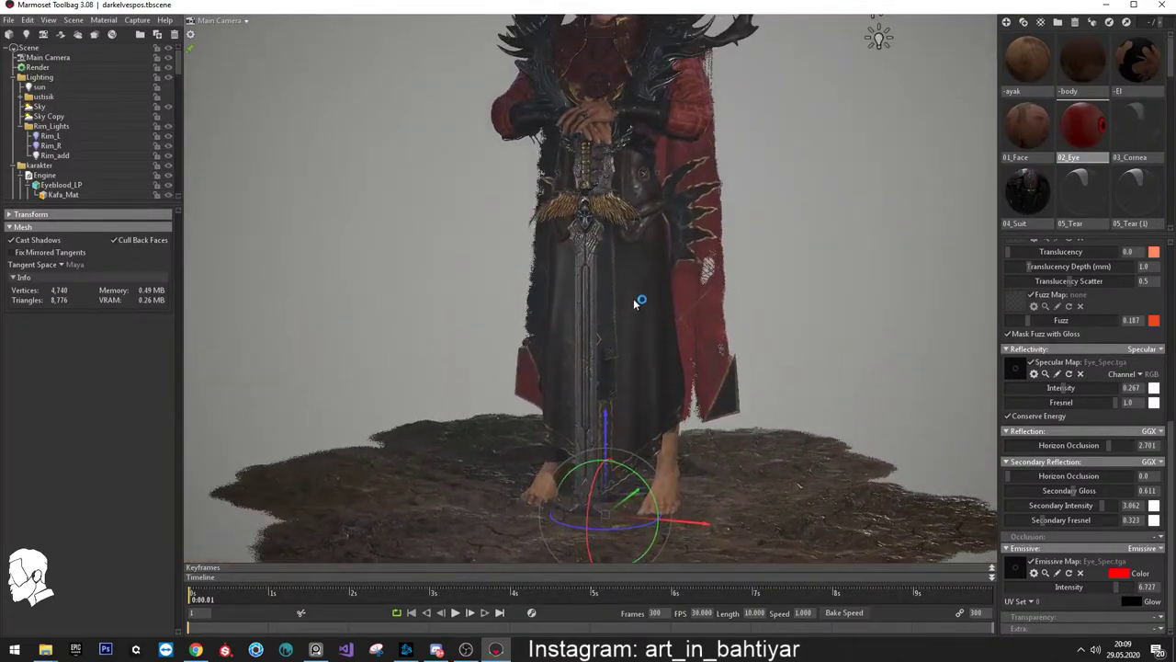
mouse_move(690, 291)
left_mouse_down()
mouse_move(694, 276)
mouse_move(724, 289)
mouse_move(707, 255)
mouse_move(712, 289)
mouse_move(711, 272)
mouse_move(746, 274)
left_mouse_up()
scroll(724, 303, "down", 2)
scroll(710, 284, "down", 2)
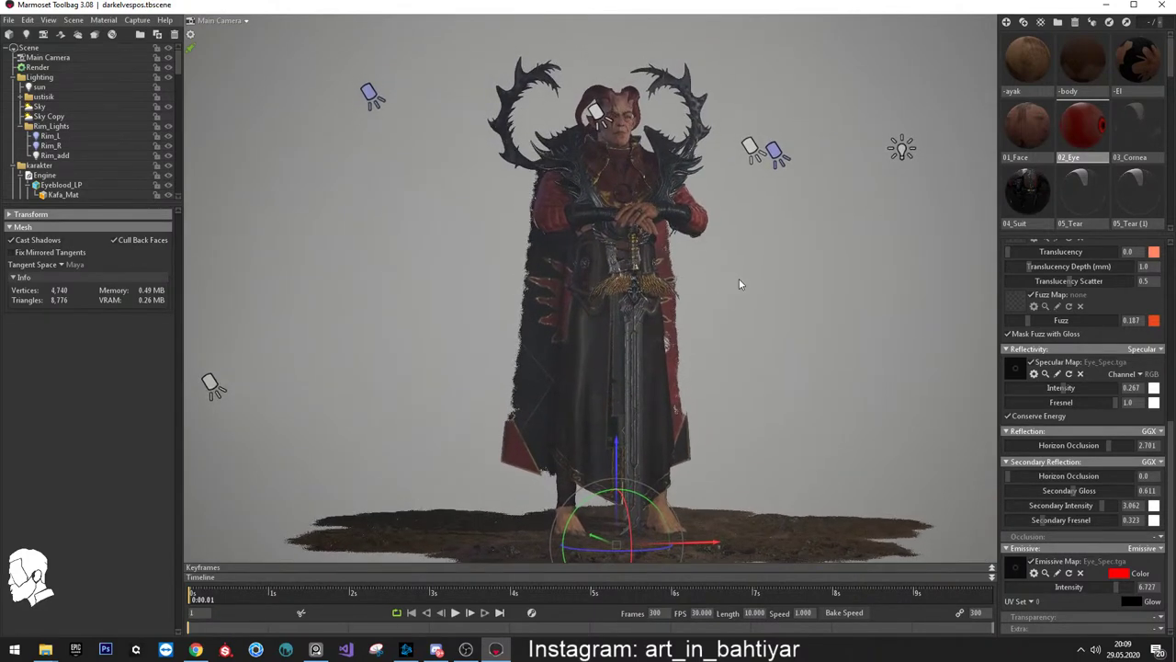
scroll(744, 281, "up", 2)
scroll(750, 285, "up", 1)
scroll(746, 274, "down", 1)
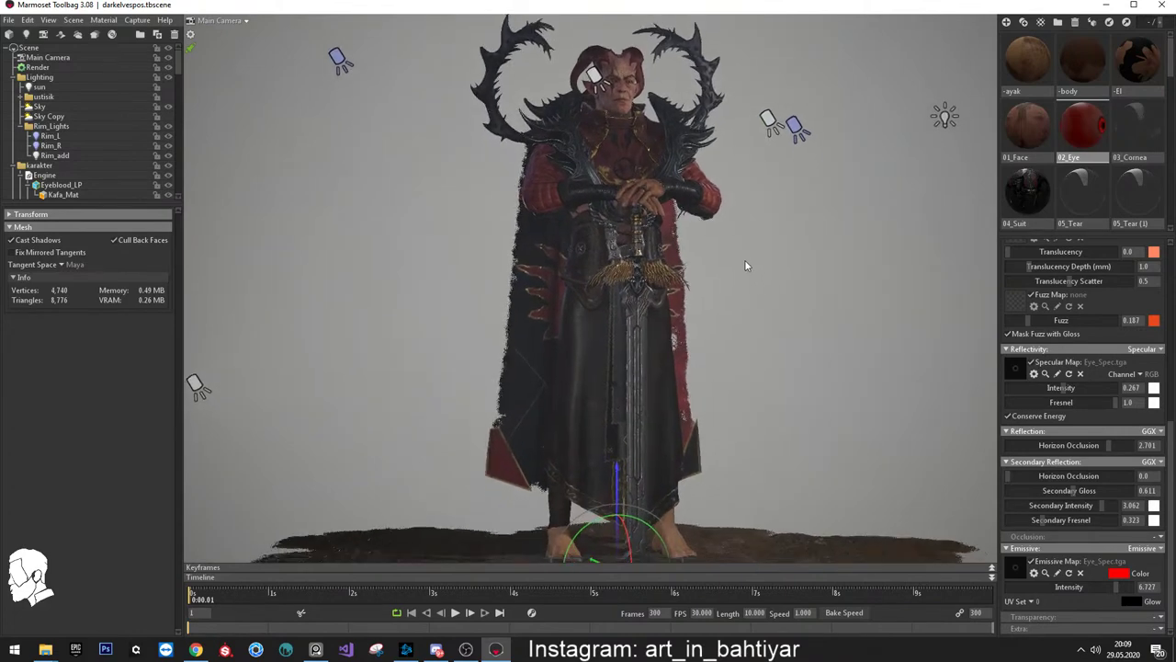
scroll(742, 263, "down", 1)
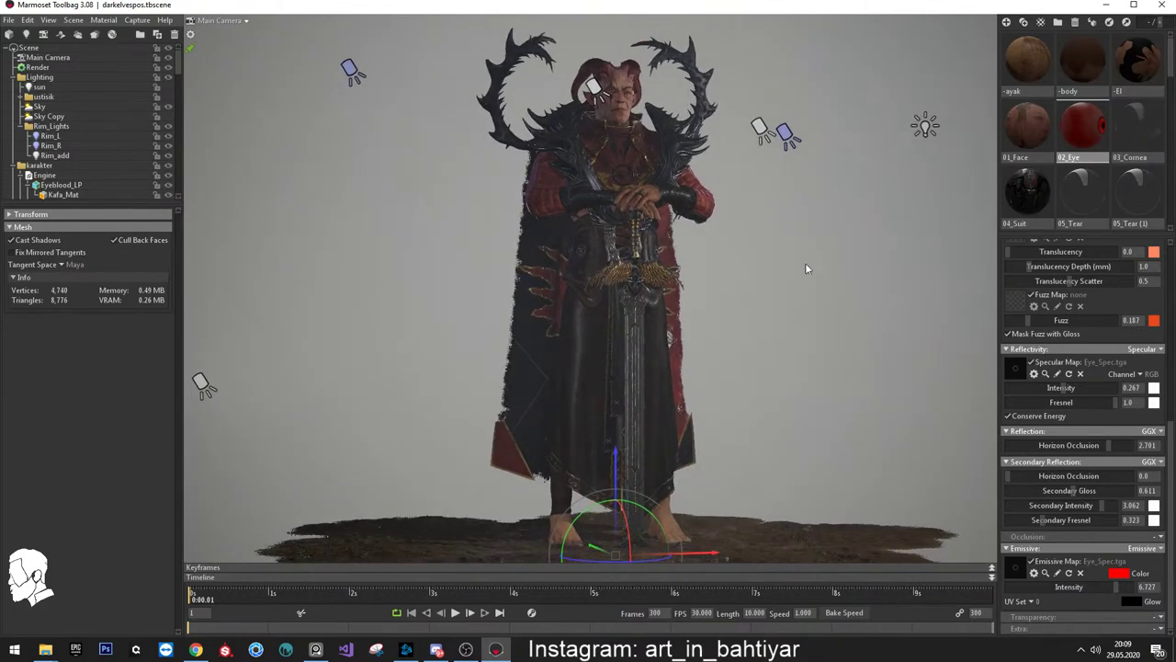
scroll(803, 264, "down", 2)
scroll(770, 223, "down", 1)
mouse_move(789, 304)
left_mouse_down()
mouse_move(913, 338)
mouse_move(813, 369)
mouse_move(820, 392)
mouse_move(770, 299)
left_mouse_up()
scroll(770, 298, "down", 2)
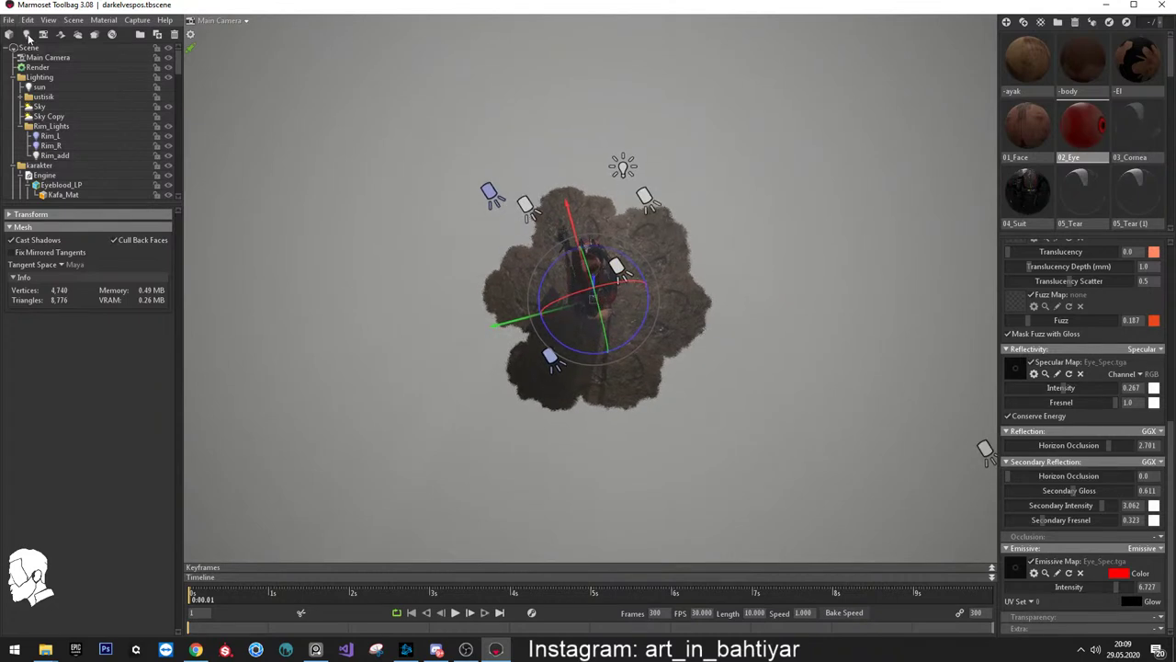
Add a spot light coloured saturated red (e82c2c) and raise its brightness to about 15.8
left_click(26, 34)
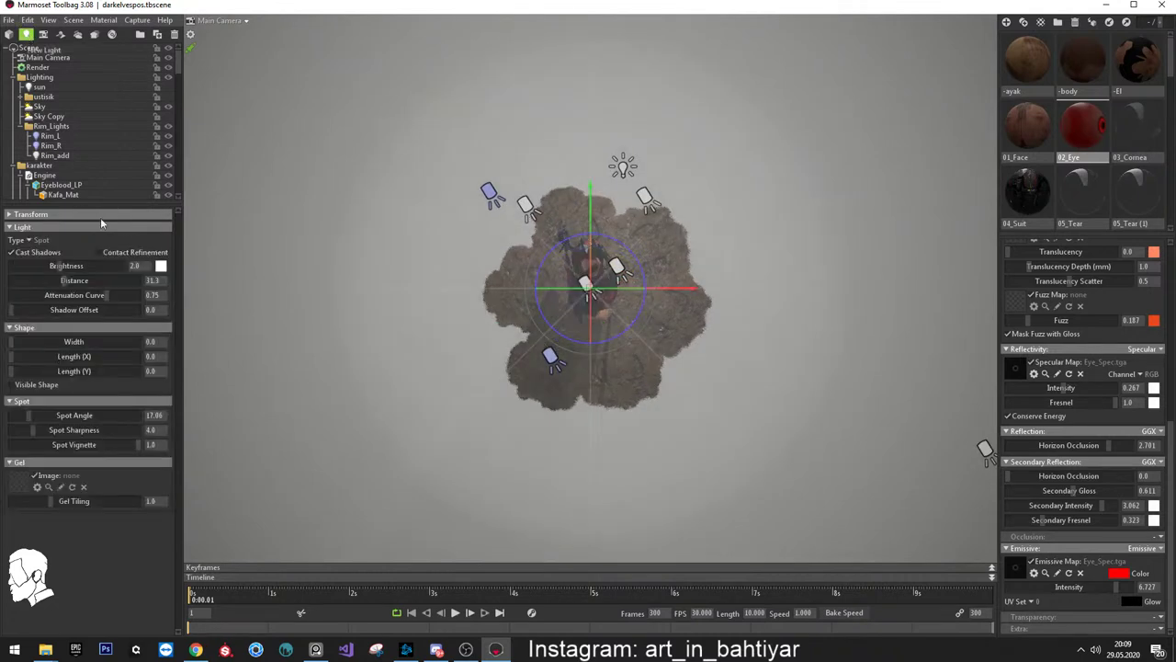
left_click(161, 268)
left_click(296, 500)
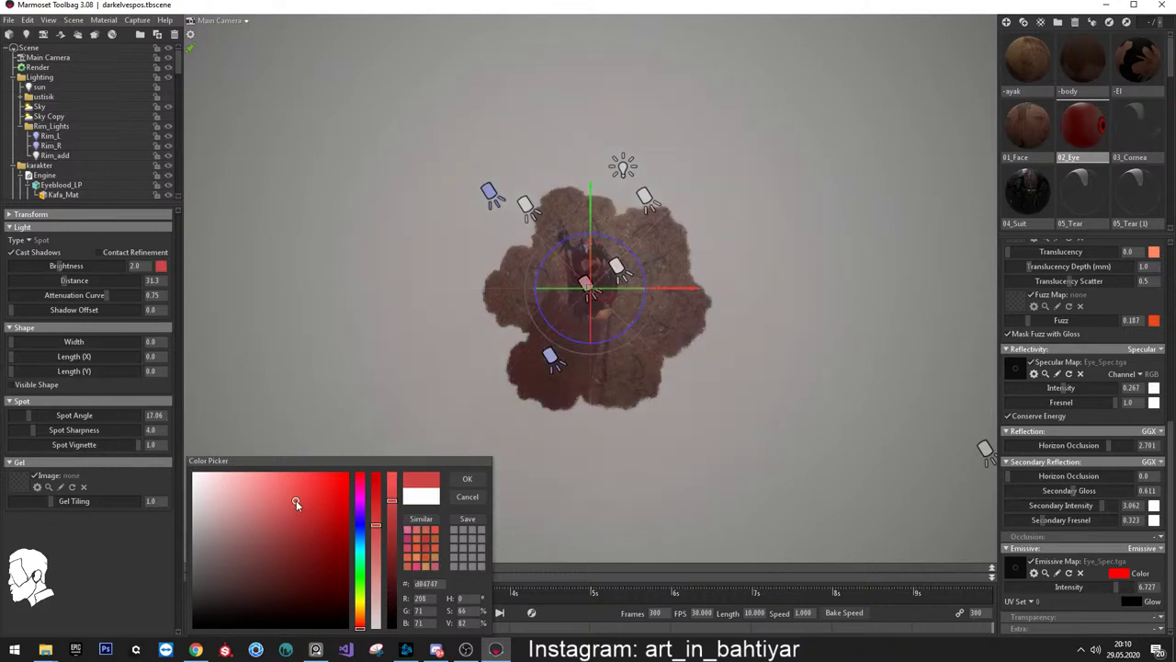
mouse_move(462, 248)
left_mouse_down()
mouse_move(368, 192)
mouse_move(361, 137)
mouse_move(321, 110)
left_mouse_up()
scroll(497, 165, "up", 2)
scroll(523, 215, "up", 3)
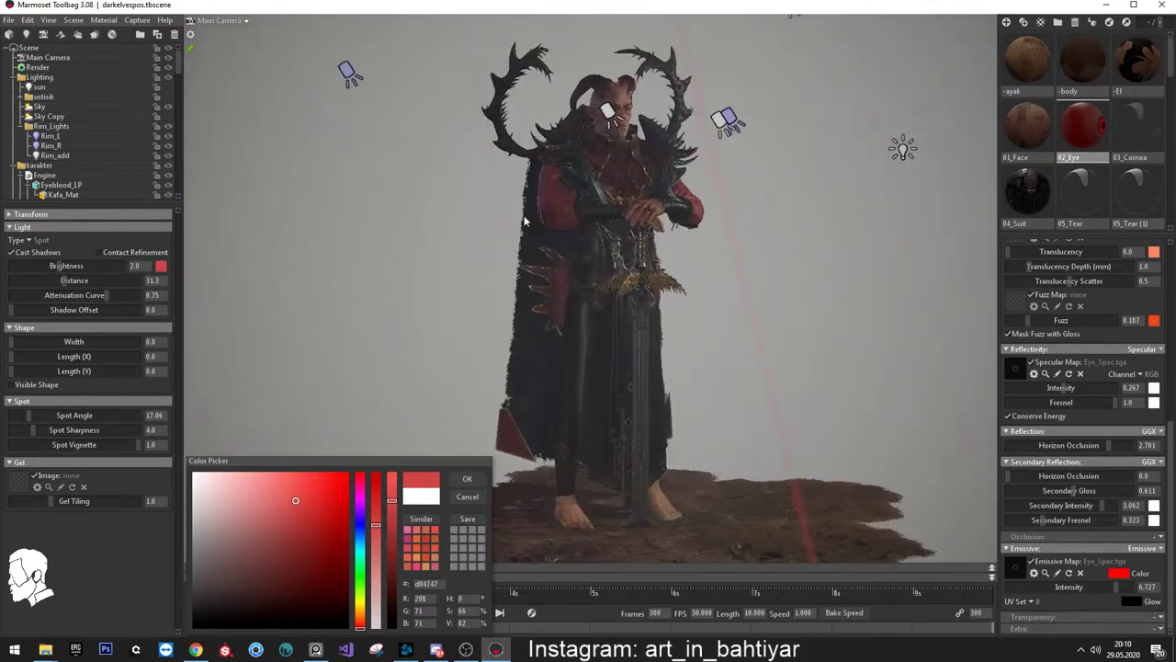
scroll(510, 213, "up", 2)
left_click_drag(512, 213, 531, 198)
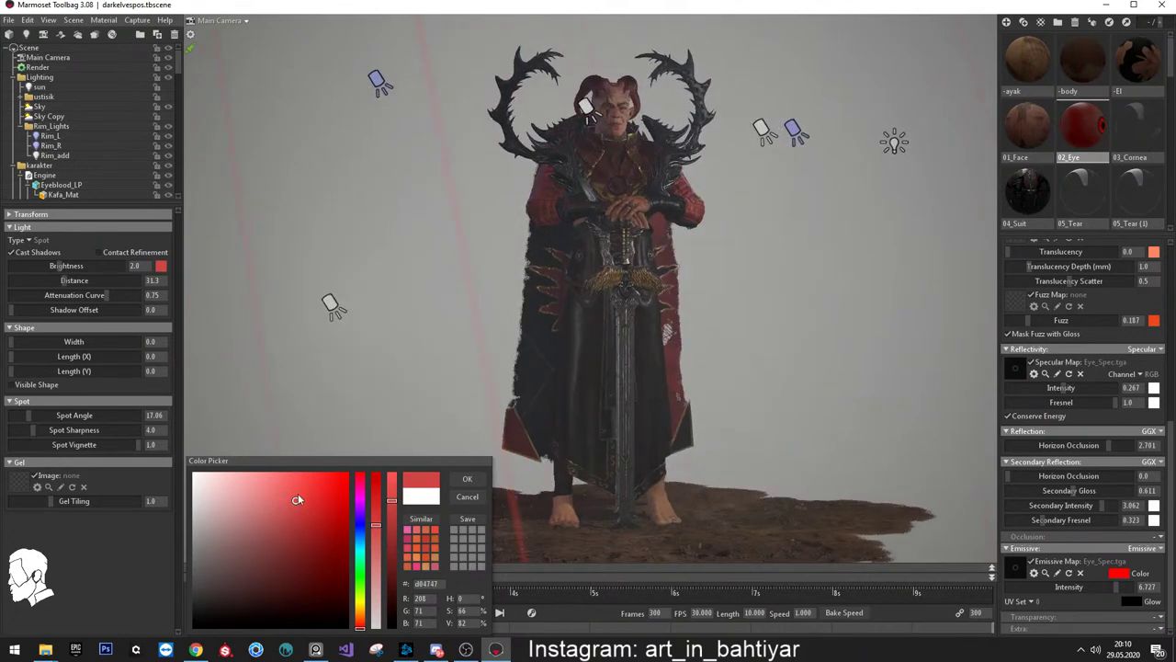
left_click_drag(331, 481, 318, 485)
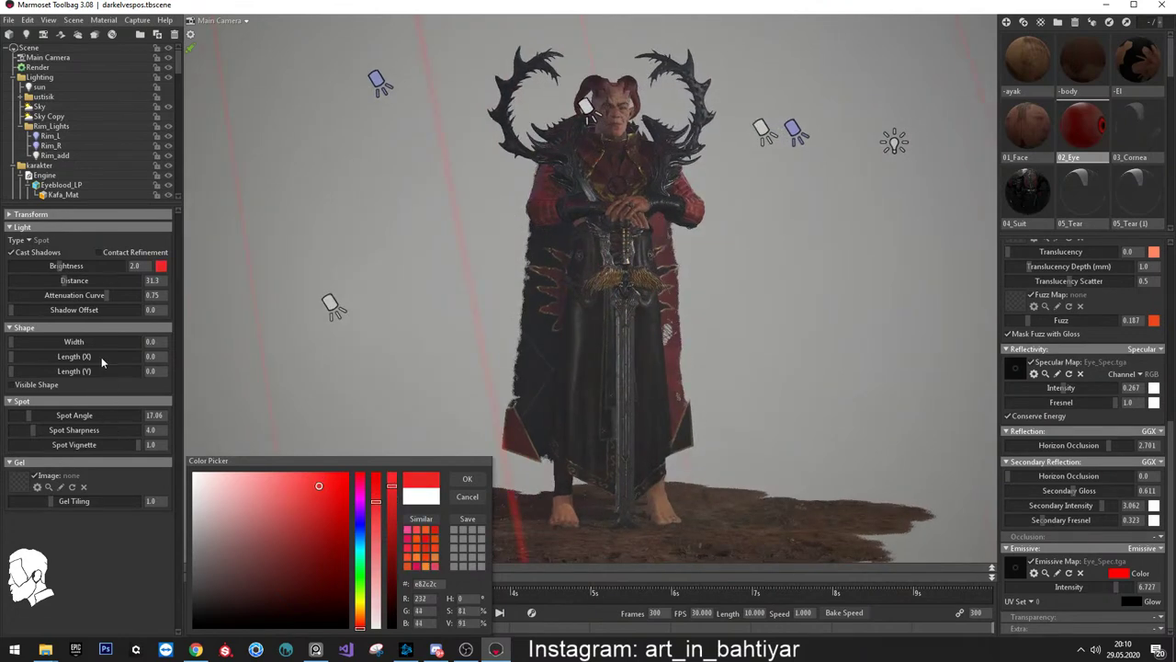
left_click_drag(60, 265, 81, 265)
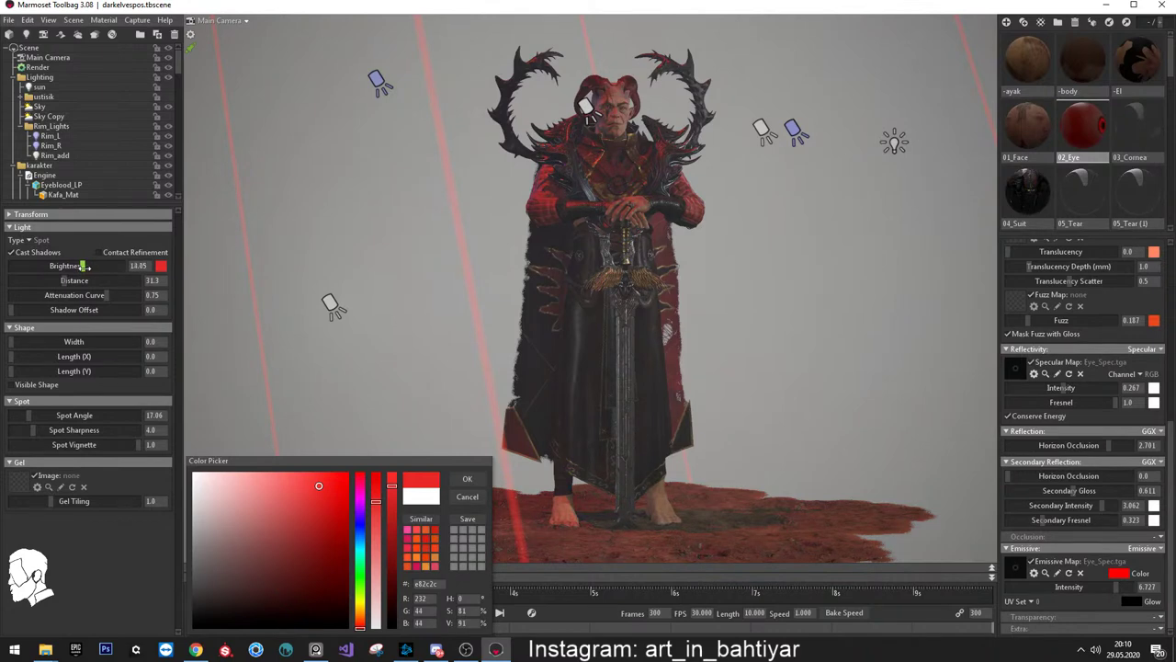
Confirm the red colour and orbit so the light's beam crosses the character
left_click(482, 481)
middle_click_drag(796, 279, 745, 345)
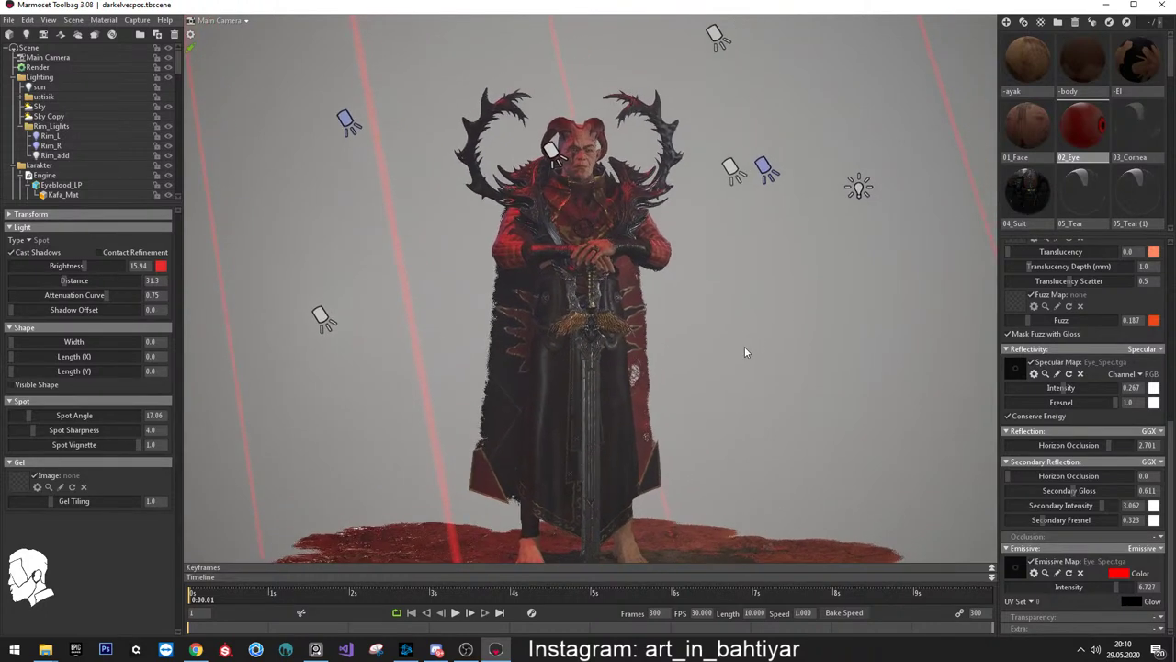
left_click_drag(756, 343, 754, 342)
scroll(634, 241, "down", 5)
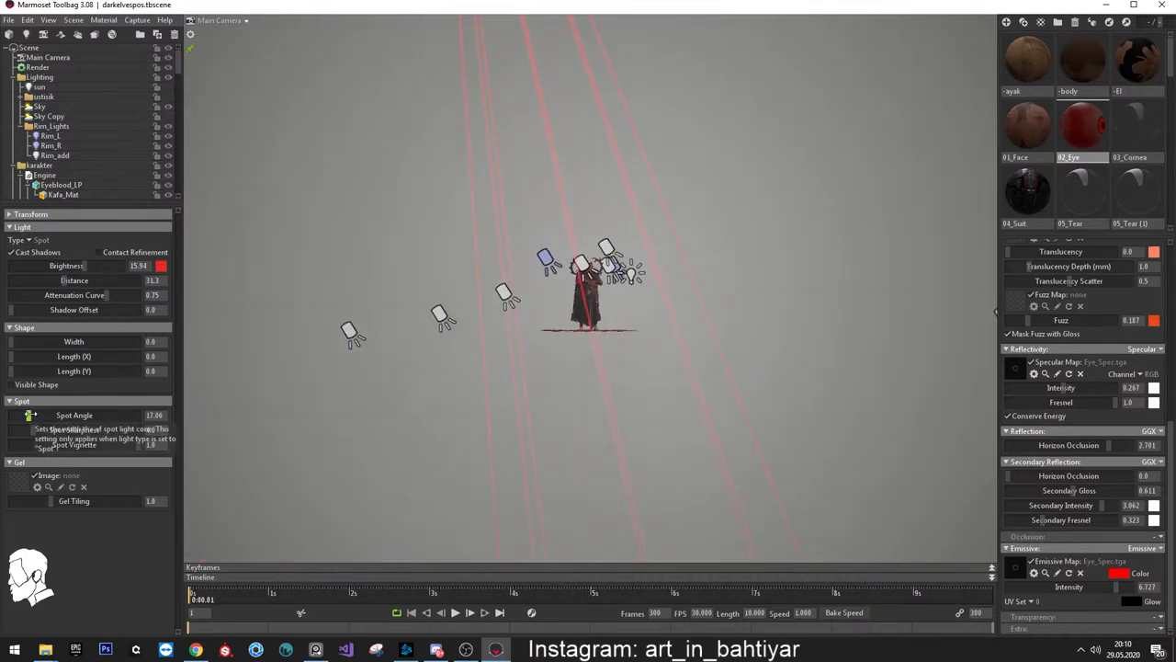
Narrow the spot angle to about 10, set sharpness to 1.0, and shorten the light's distance
left_click_drag(38, 418, 16, 415)
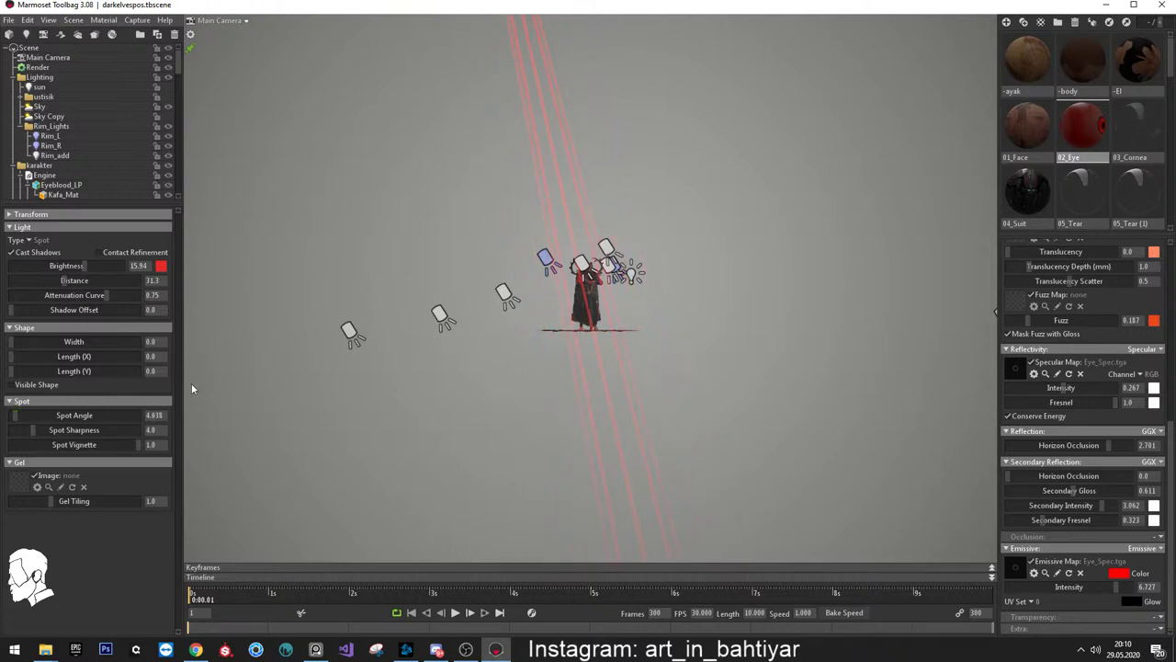
right_click_drag(544, 308, 781, 542)
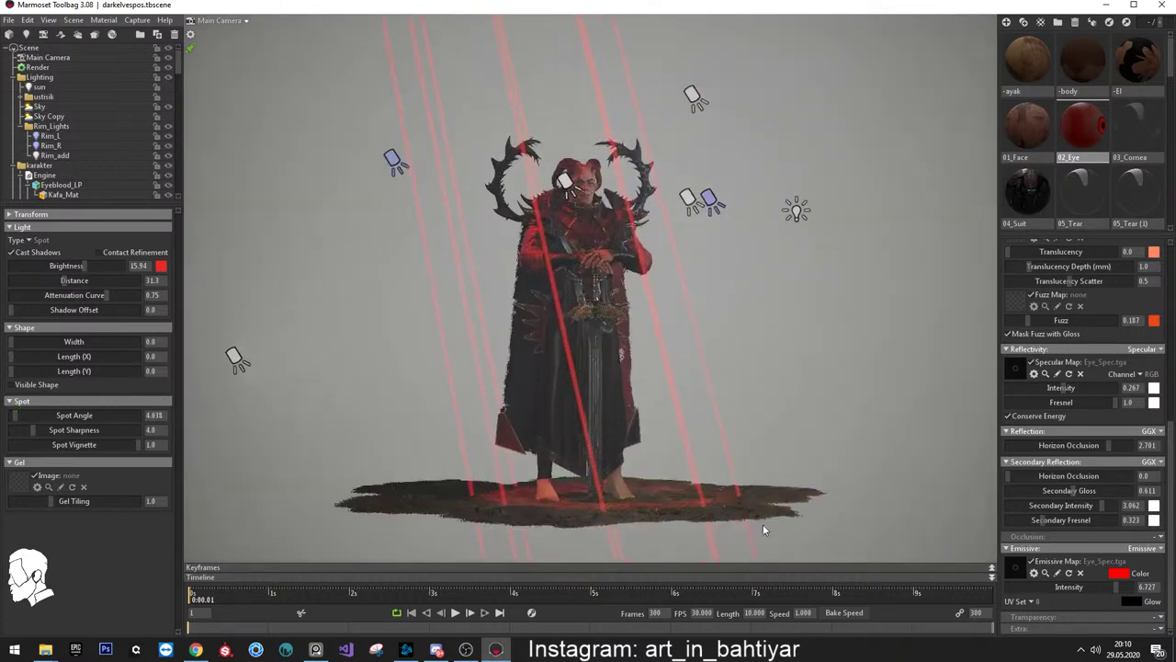
scroll(641, 484, "down", 2)
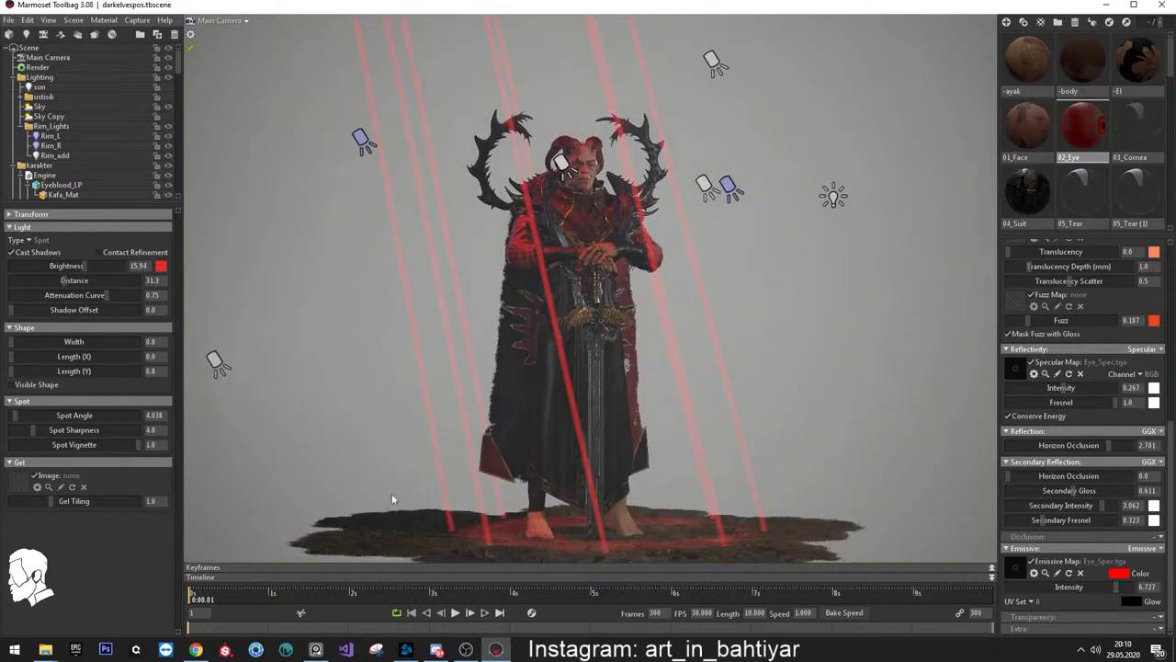
left_click_drag(33, 430, 136, 430)
left_click_drag(3, 425, 4, 418)
left_click_drag(62, 280, 60, 280)
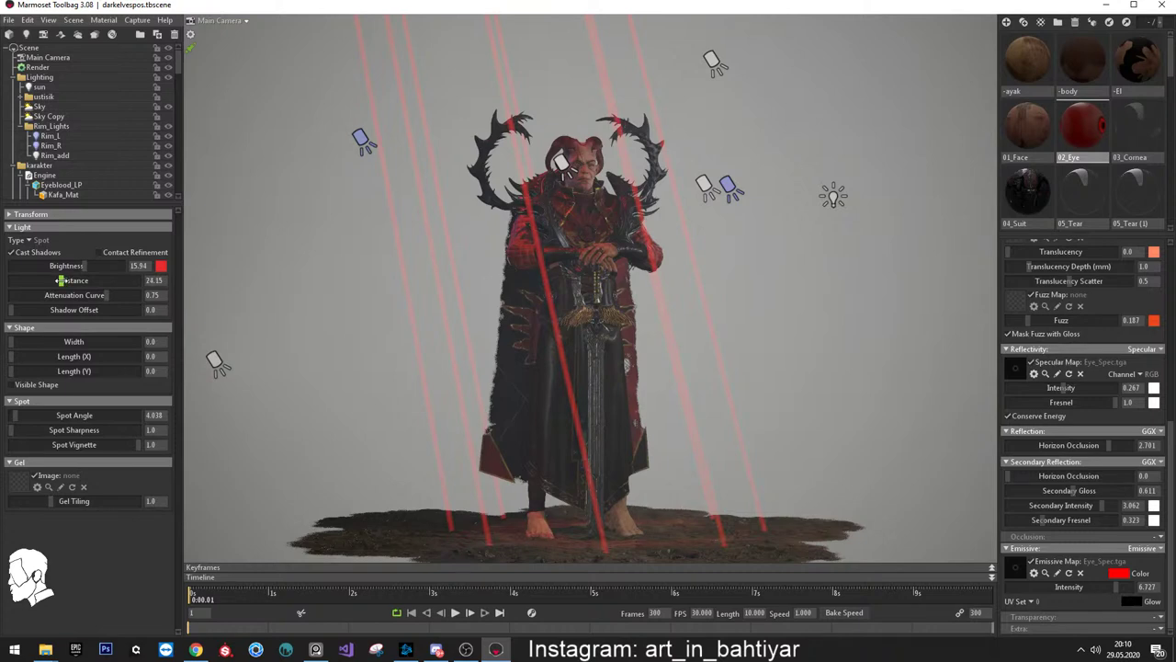
right_click_drag(557, 277, 391, 136)
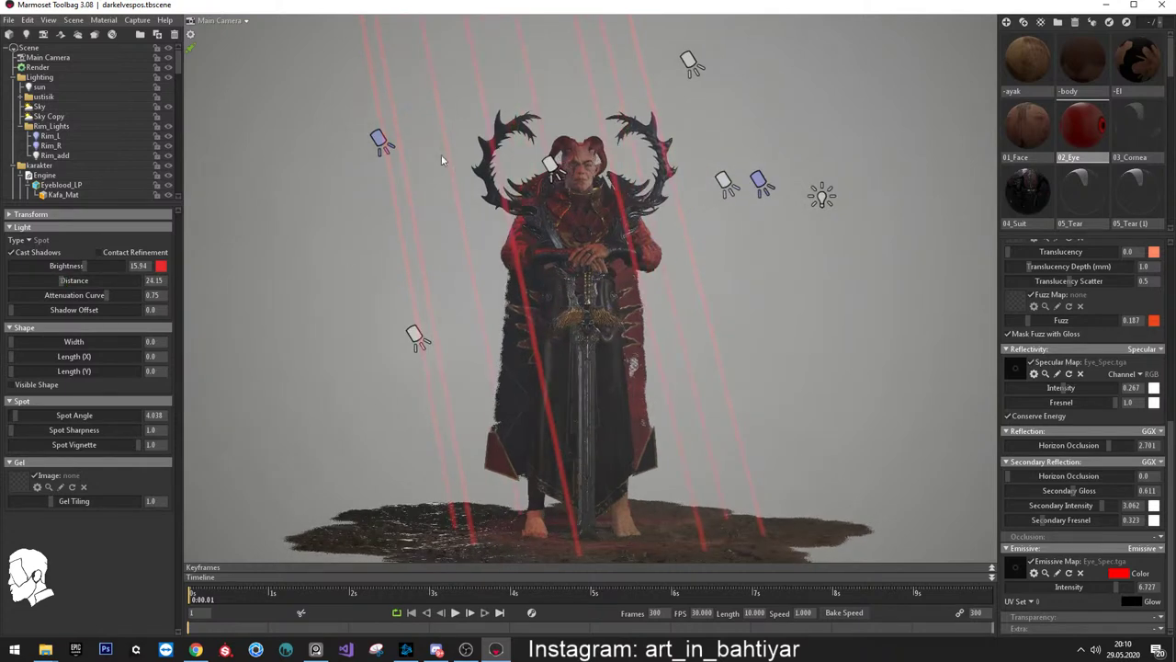
Orbit overhead to the spotlight and nudge it to re-aim the beam
left_click_drag(392, 135, 374, 207)
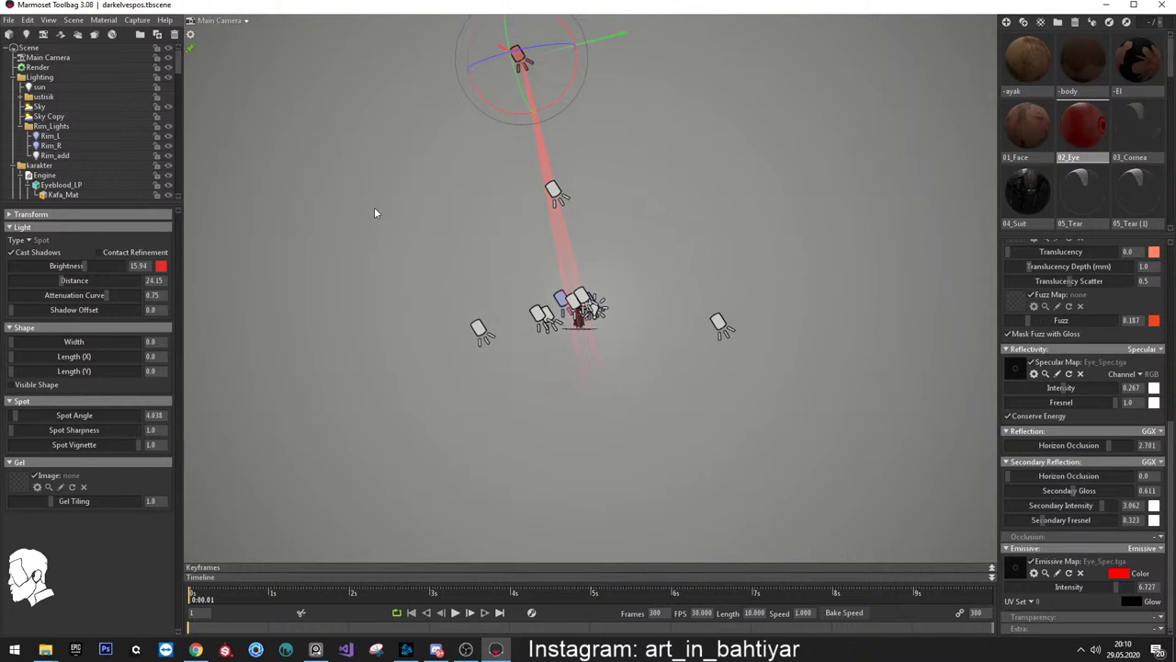
left_click_drag(616, 50, 606, 52)
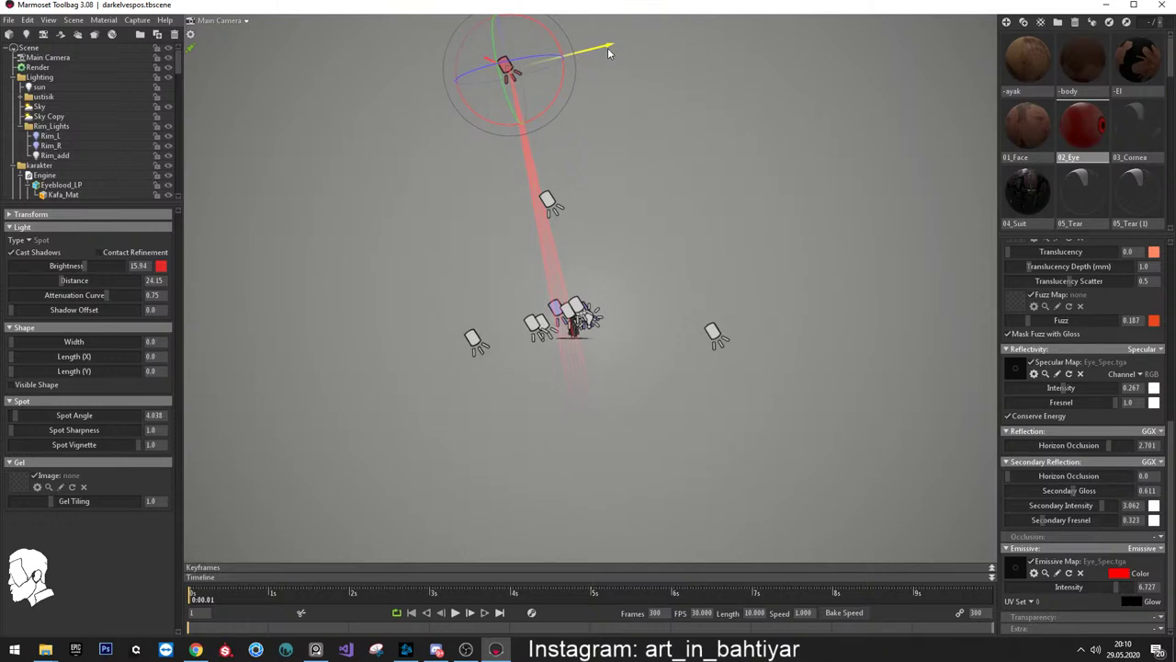
scroll(671, 367, "up", 3)
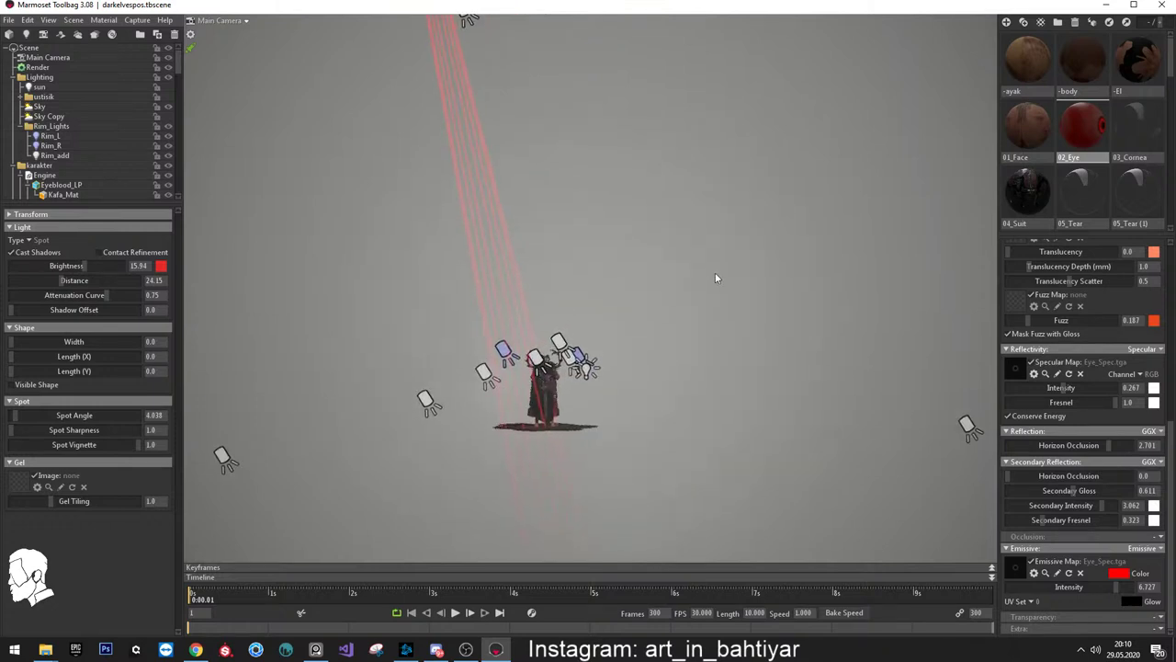
scroll(626, 343, "up", 2)
scroll(643, 368, "up", 2)
scroll(687, 406, "up", 1)
scroll(709, 376, "up", 1)
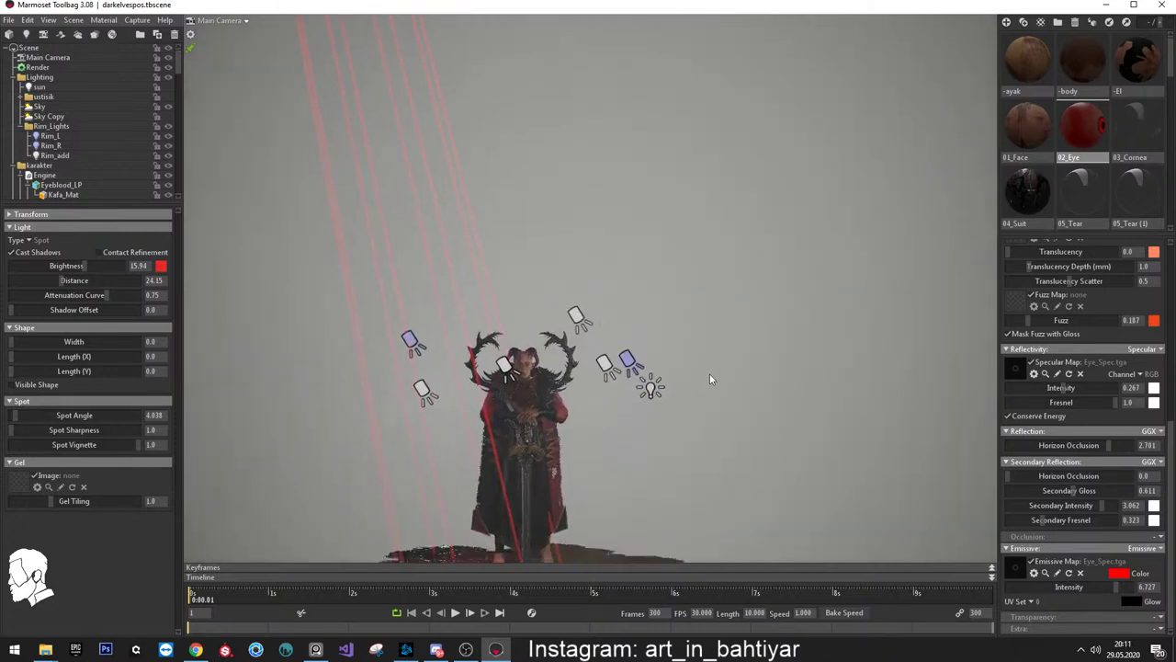
scroll(710, 373, "up", 1)
scroll(643, 313, "down", 1)
scroll(612, 236, "down", 1)
scroll(611, 267, "down", 1)
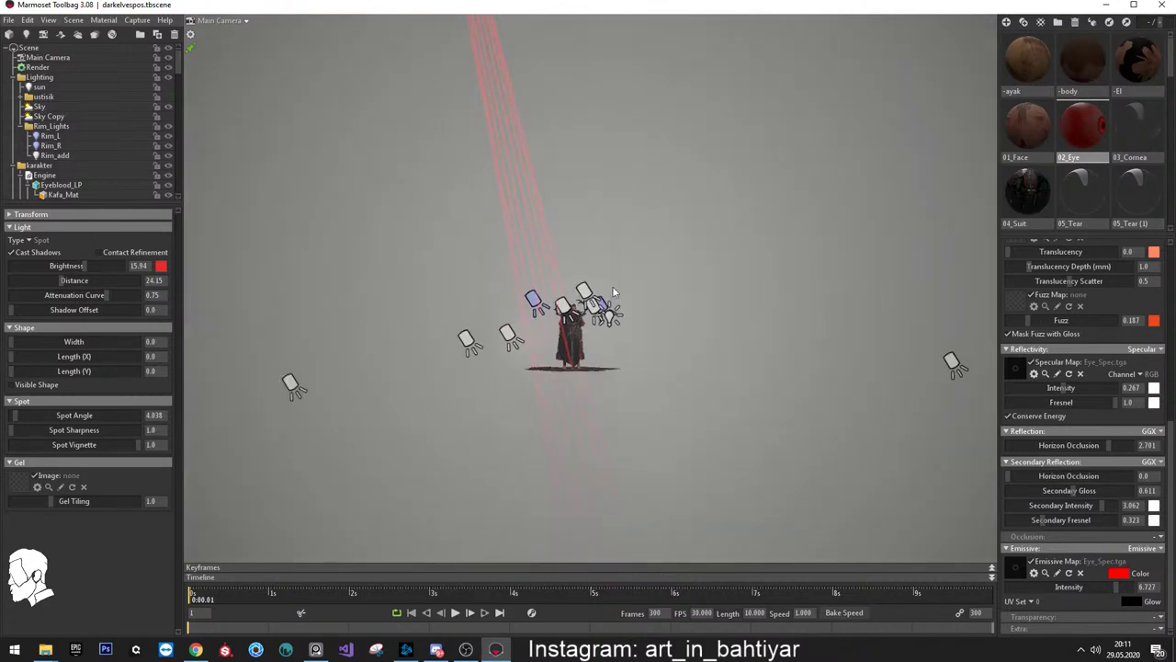
Slide the spotlight sideways so its thin red beam falls onto the demon
middle_click_drag(612, 285, 614, 382)
mouse_move(612, 379)
left_mouse_down()
mouse_move(593, 328)
mouse_move(590, 202)
mouse_move(604, 428)
mouse_move(584, 375)
left_mouse_up()
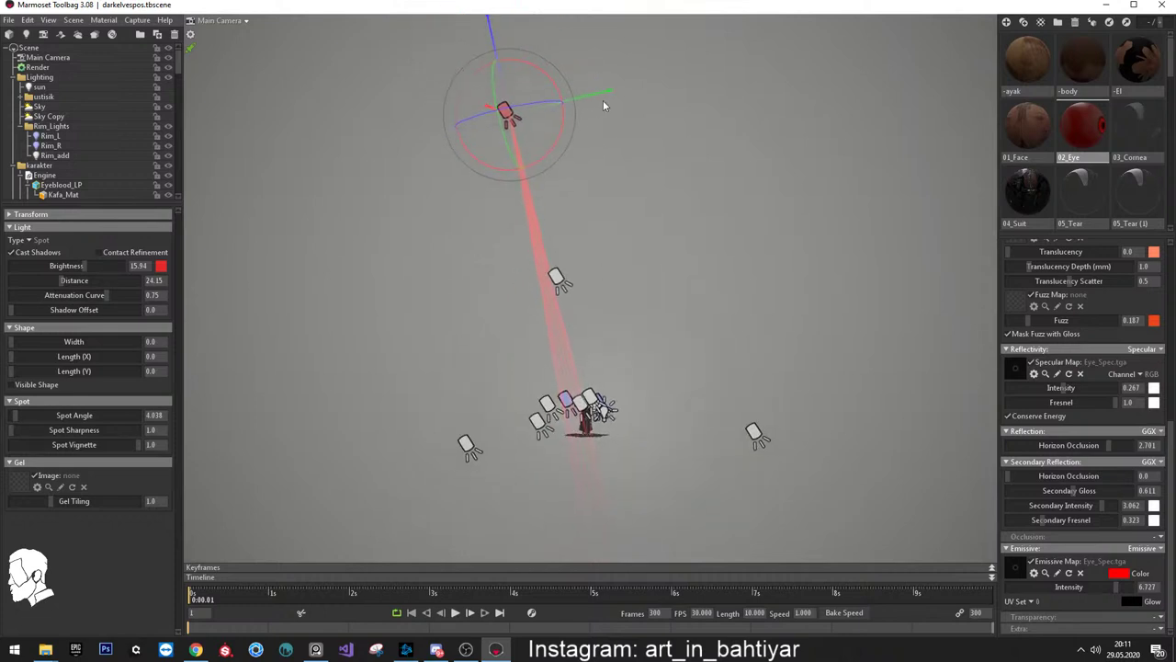
left_click_drag(607, 95, 614, 96)
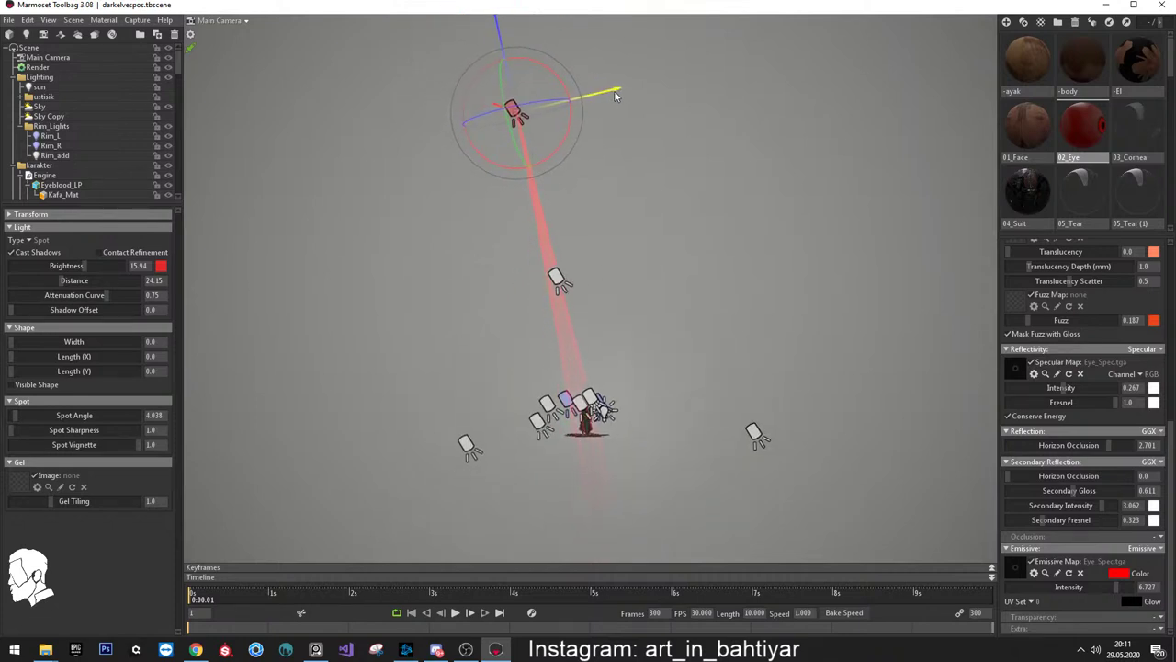
scroll(671, 399, "up", 3)
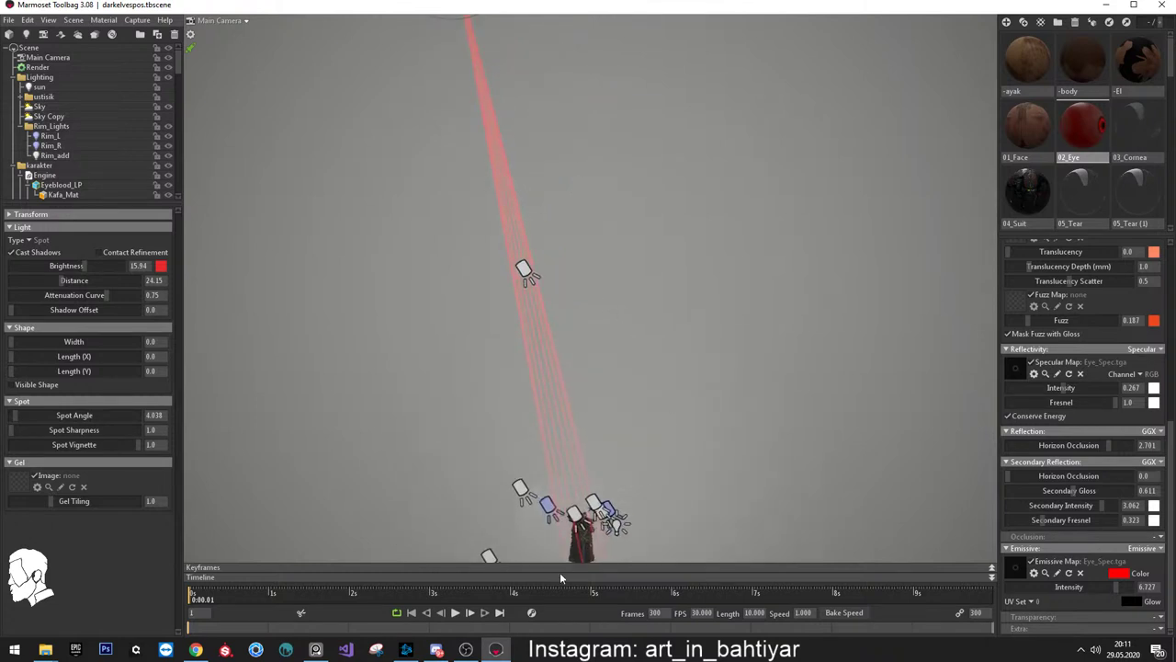
Select the demon mesh, frame it with View > Frame Selected, and level a full-length front view
left_click(582, 549)
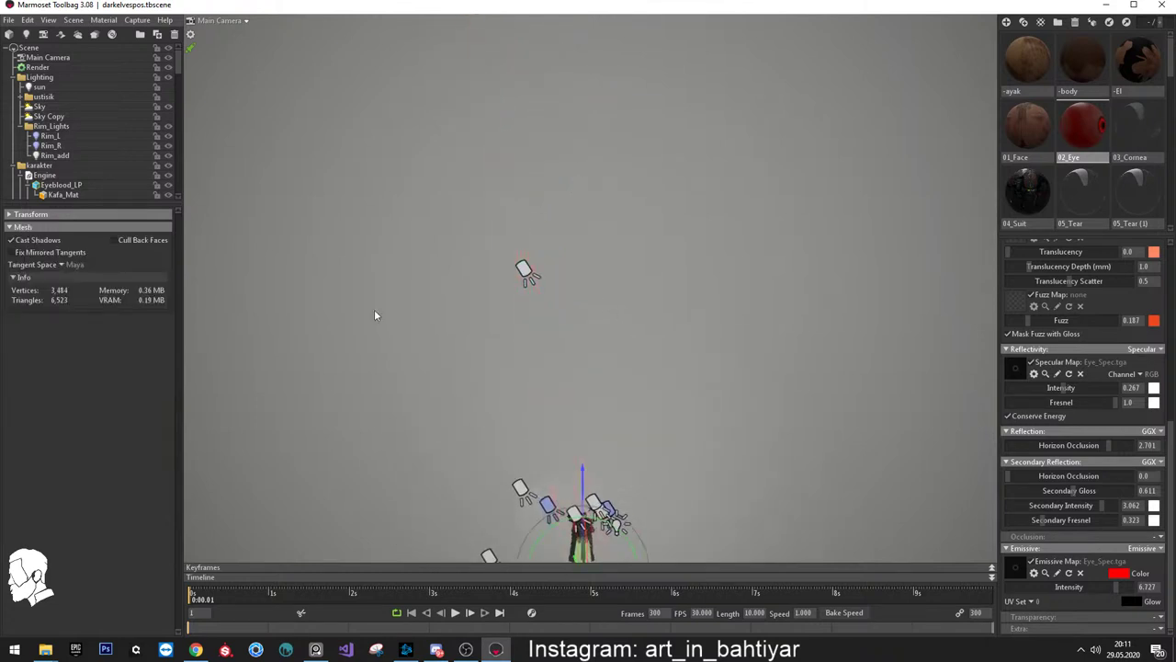
left_click(49, 20)
left_click(74, 72)
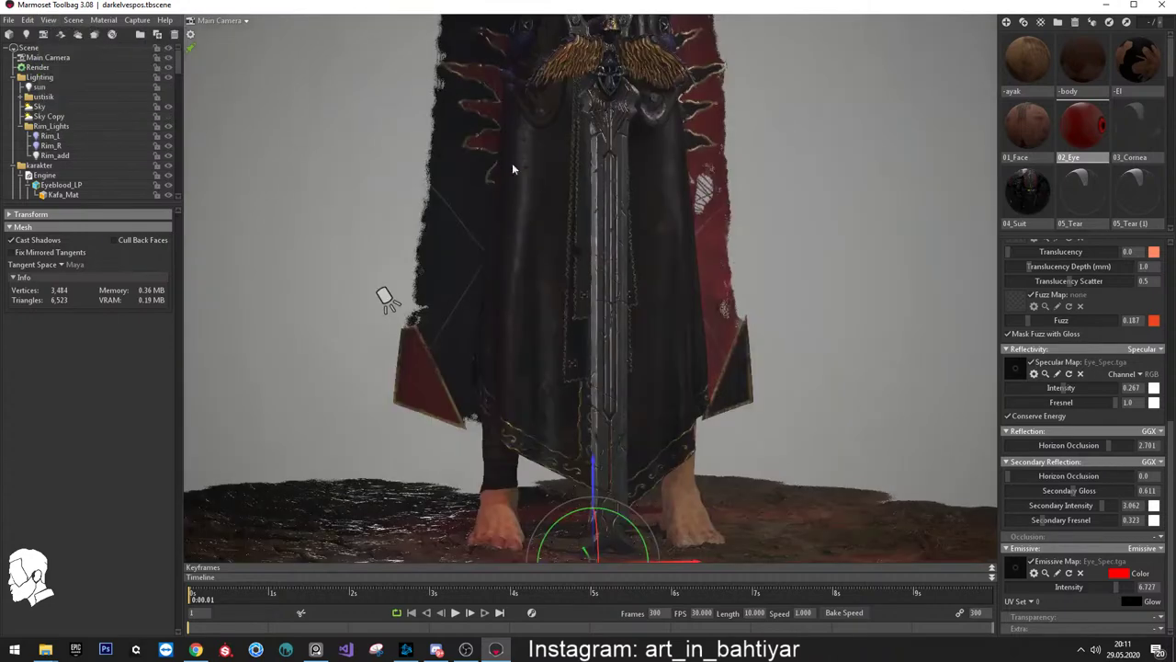
scroll(580, 222, "down", 3)
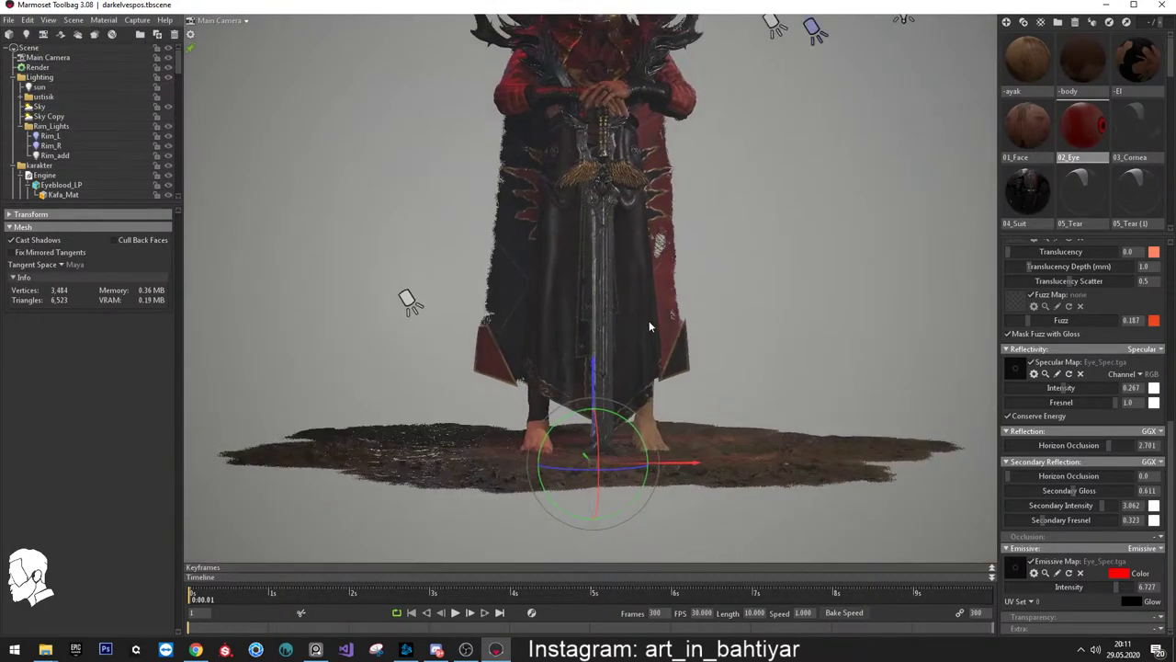
mouse_move(649, 333)
left_mouse_down()
mouse_move(655, 272)
mouse_move(668, 266)
left_mouse_up()
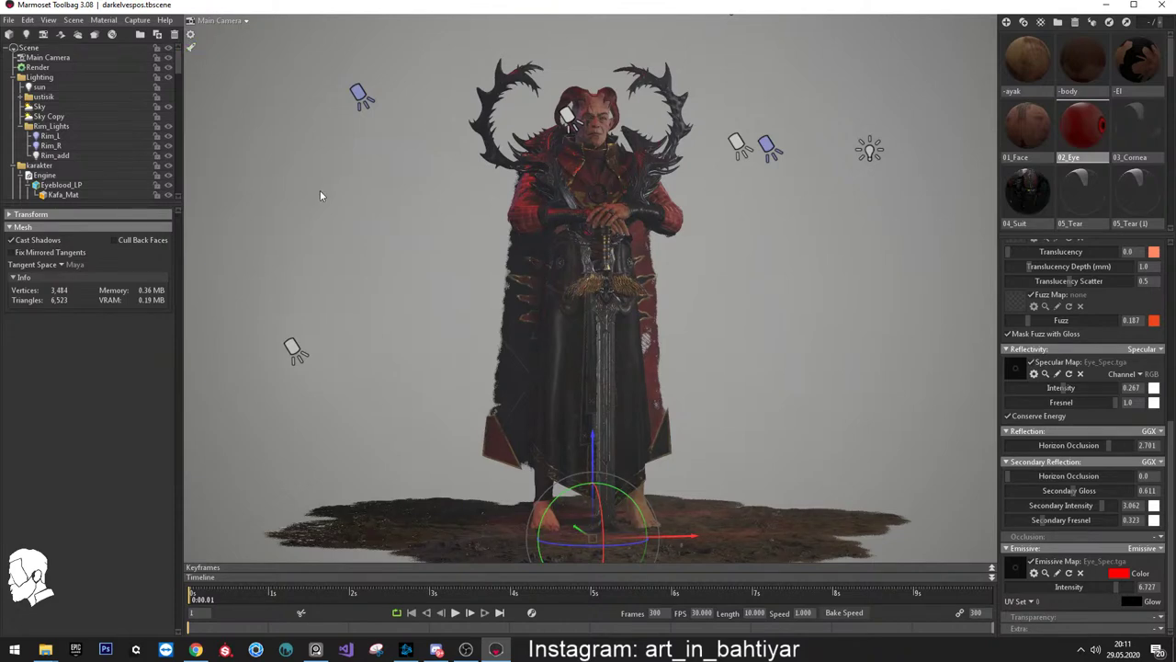
Review the Capture Settings (2560x1440 PNG) and close them without changes
left_click(140, 21)
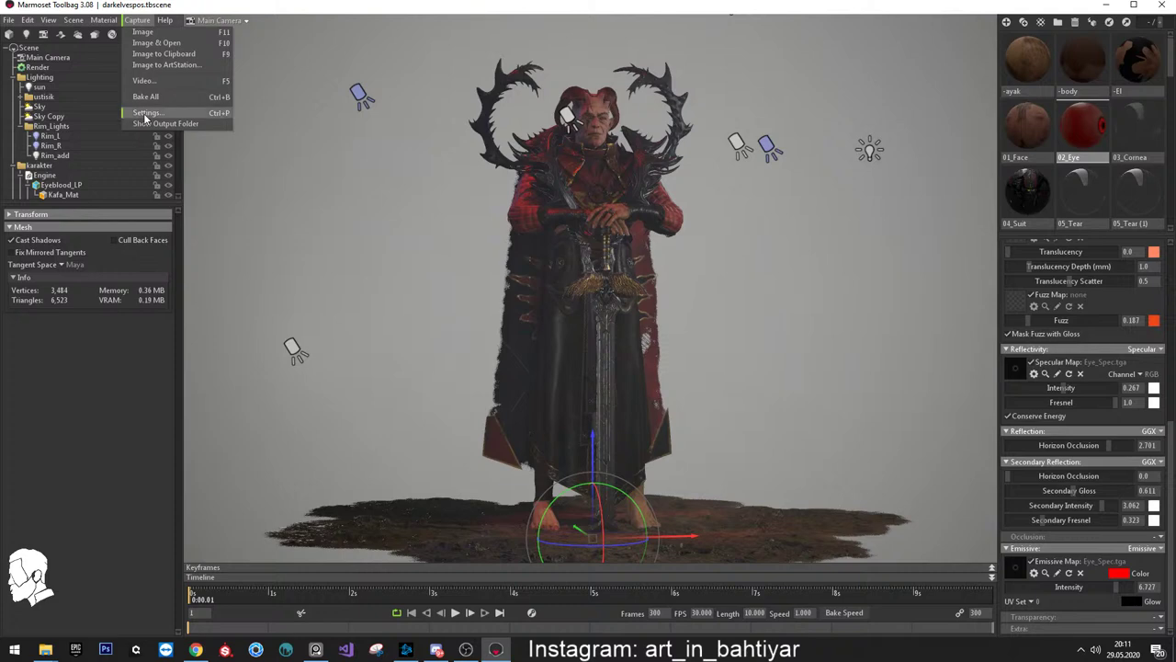
left_click(144, 113)
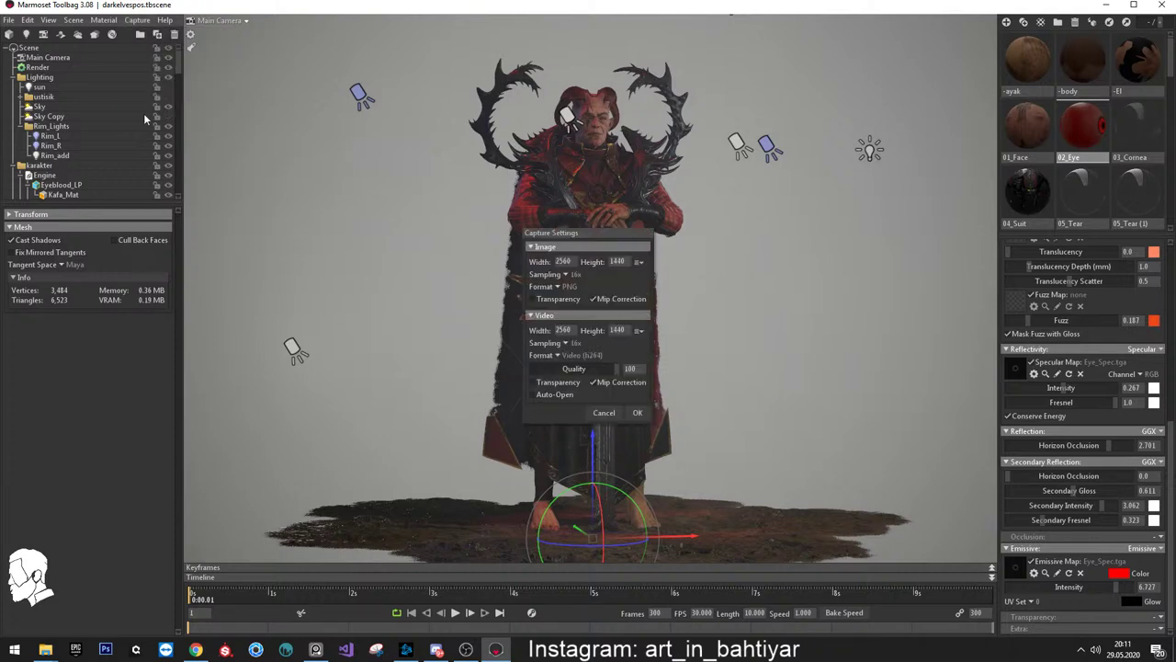
left_click(613, 415)
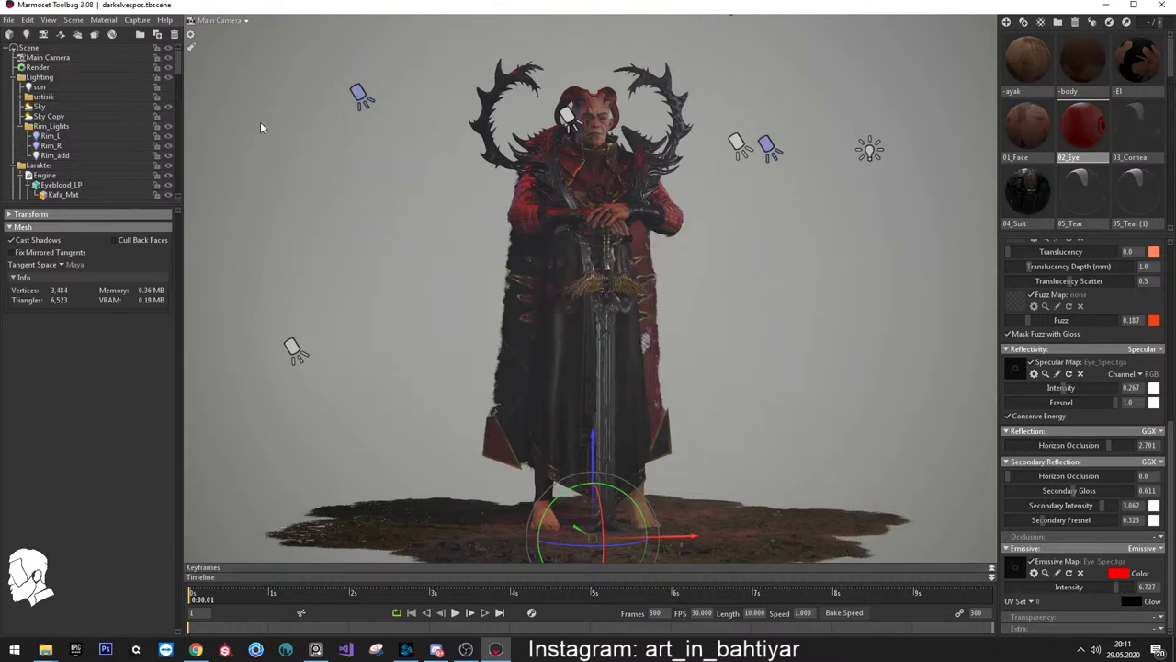
Render the image with Capture > Image & Open, opening screenshot016.png in Photos
left_click(142, 22)
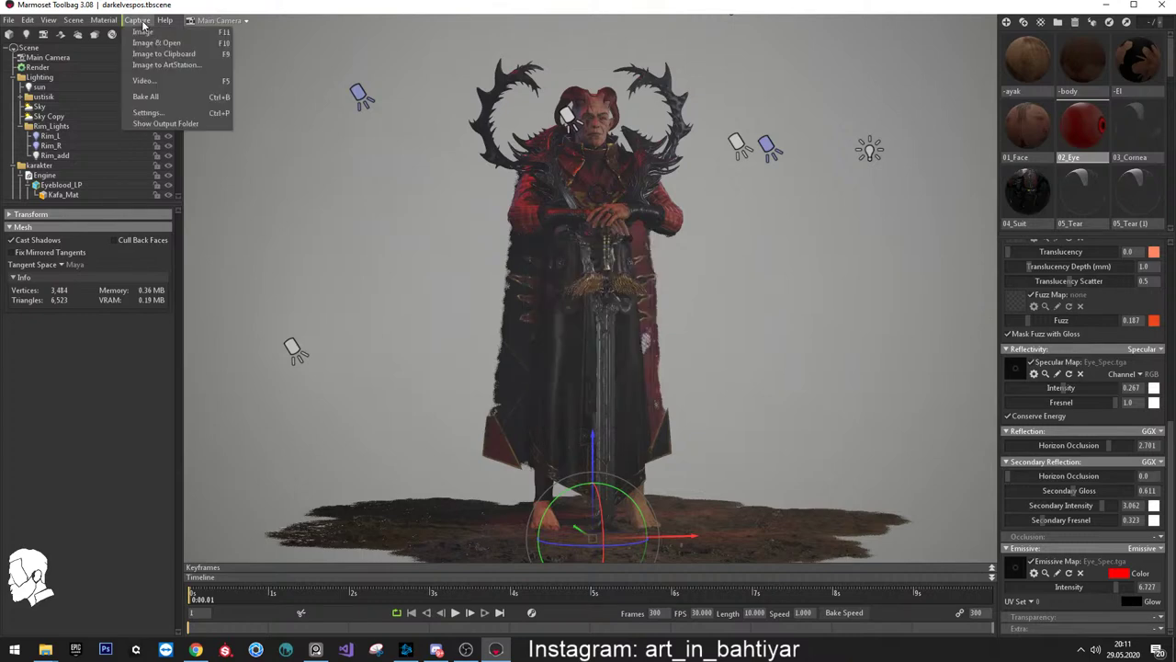
left_click(147, 43)
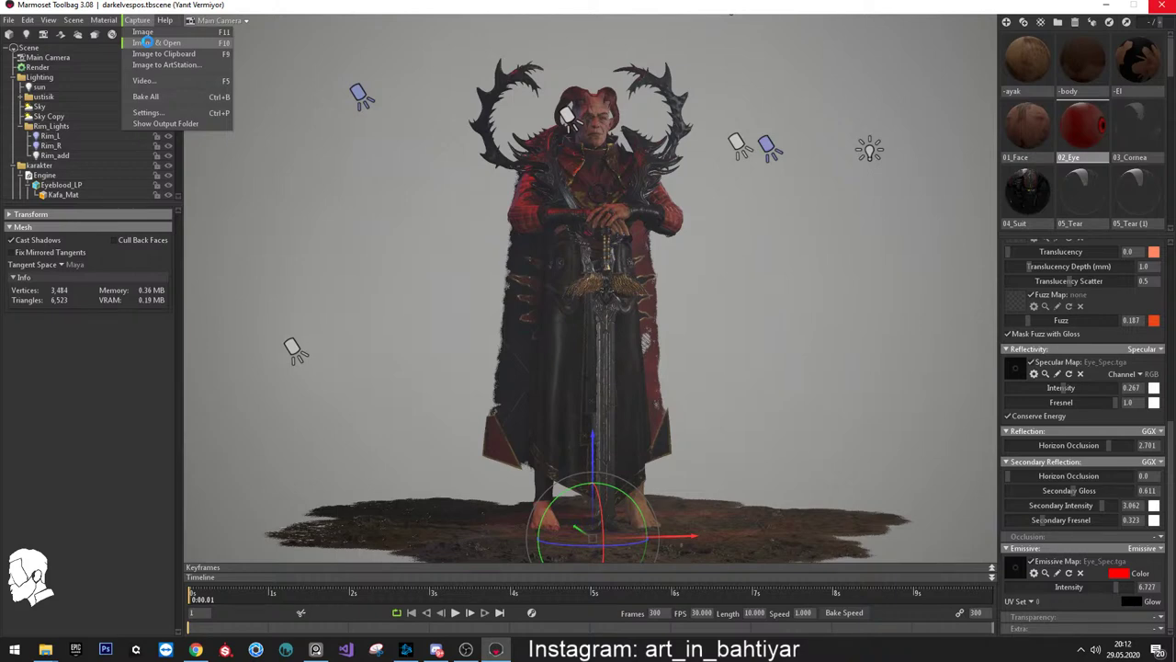
left_click(147, 42)
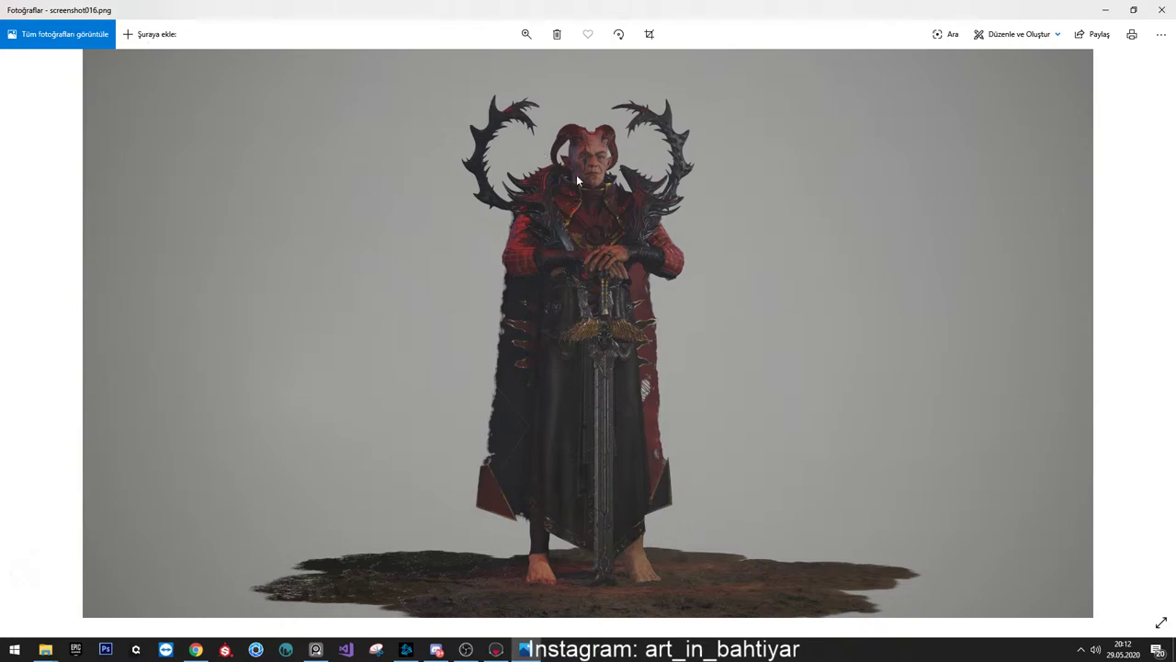
Zoom into screenshot016.png to inspect the head and horns, then close Photos
scroll(576, 174, "up", 2)
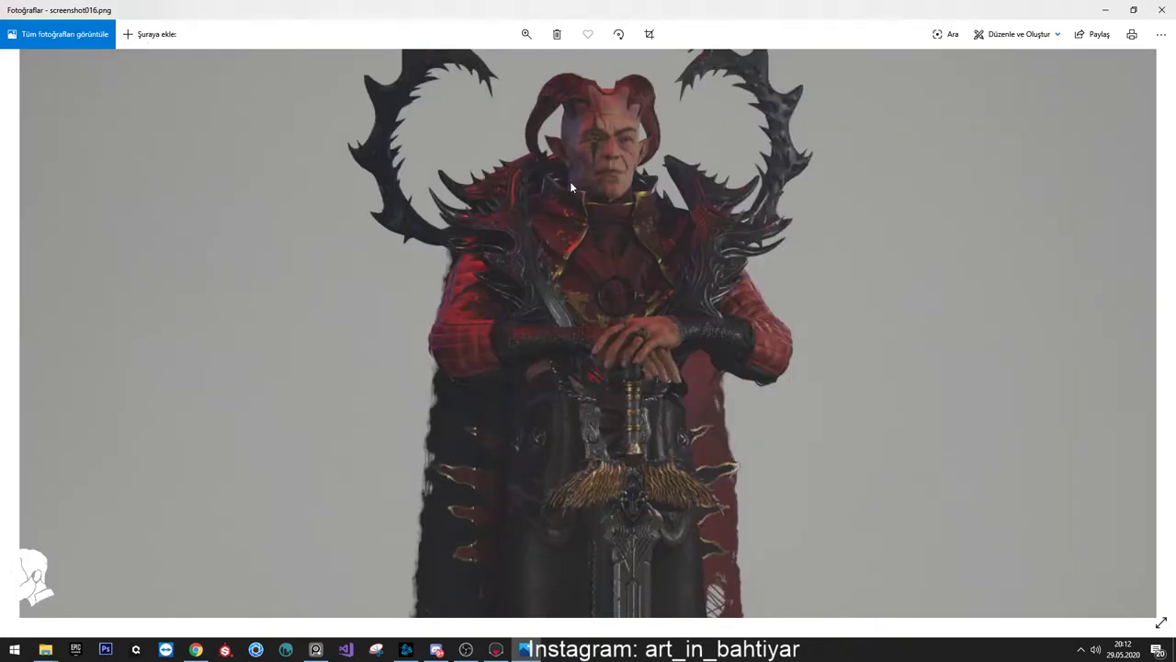
scroll(566, 217, "down", 2)
scroll(566, 217, "up", 2)
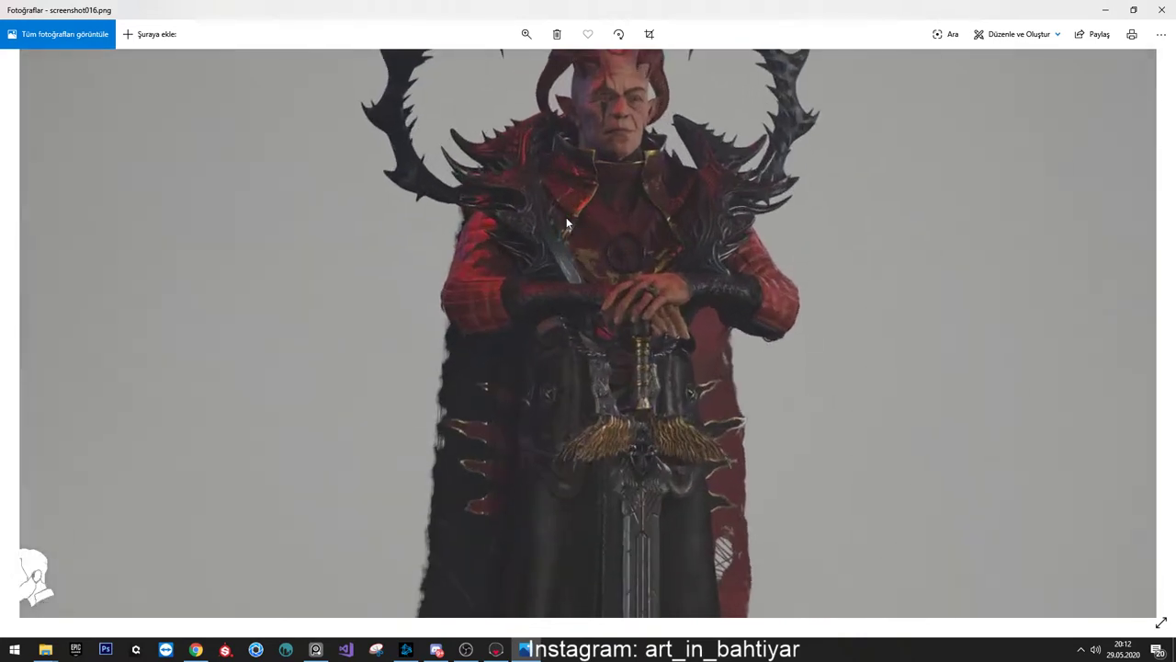
left_click_drag(563, 219, 556, 262)
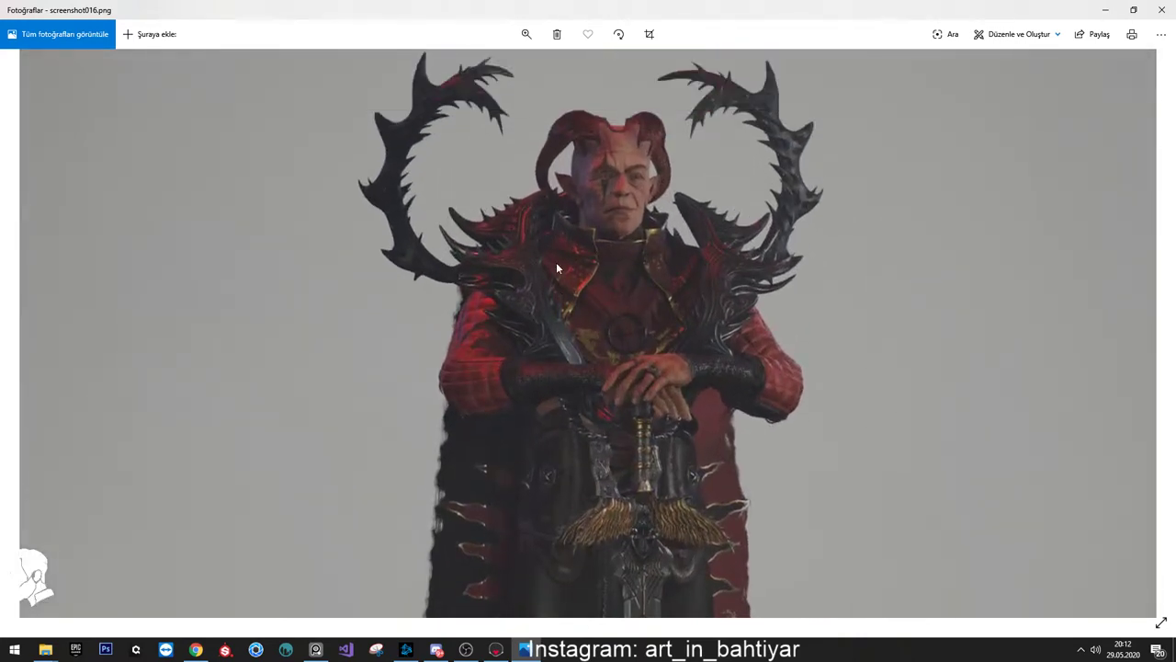
scroll(556, 267, "down", 2)
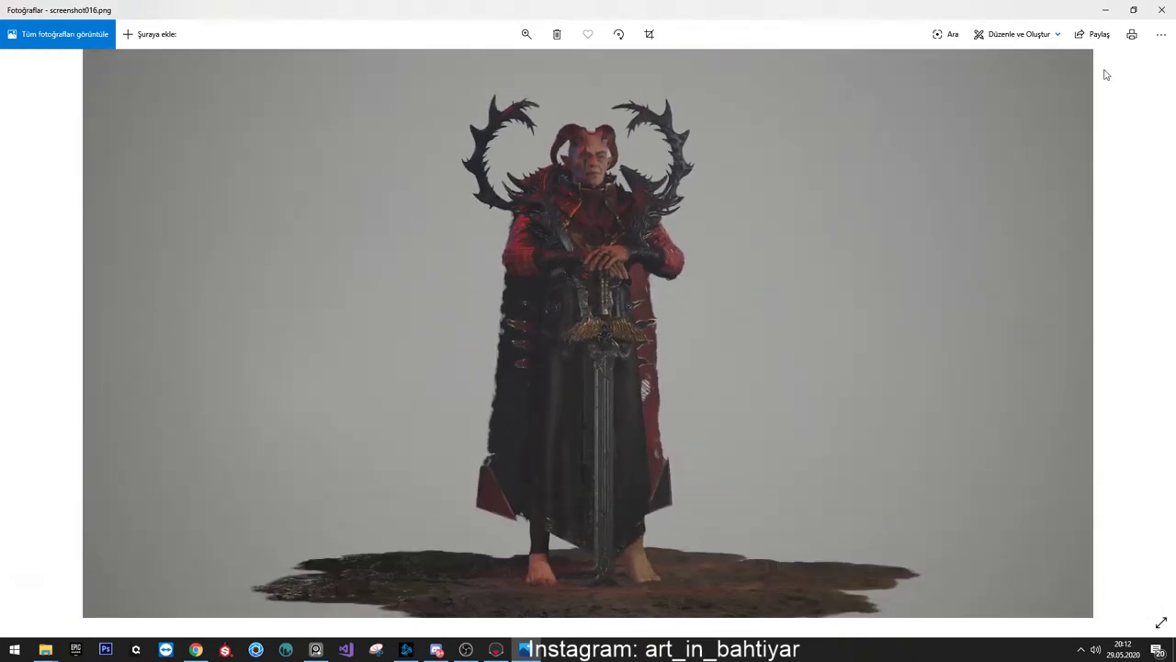
left_click(1161, 9)
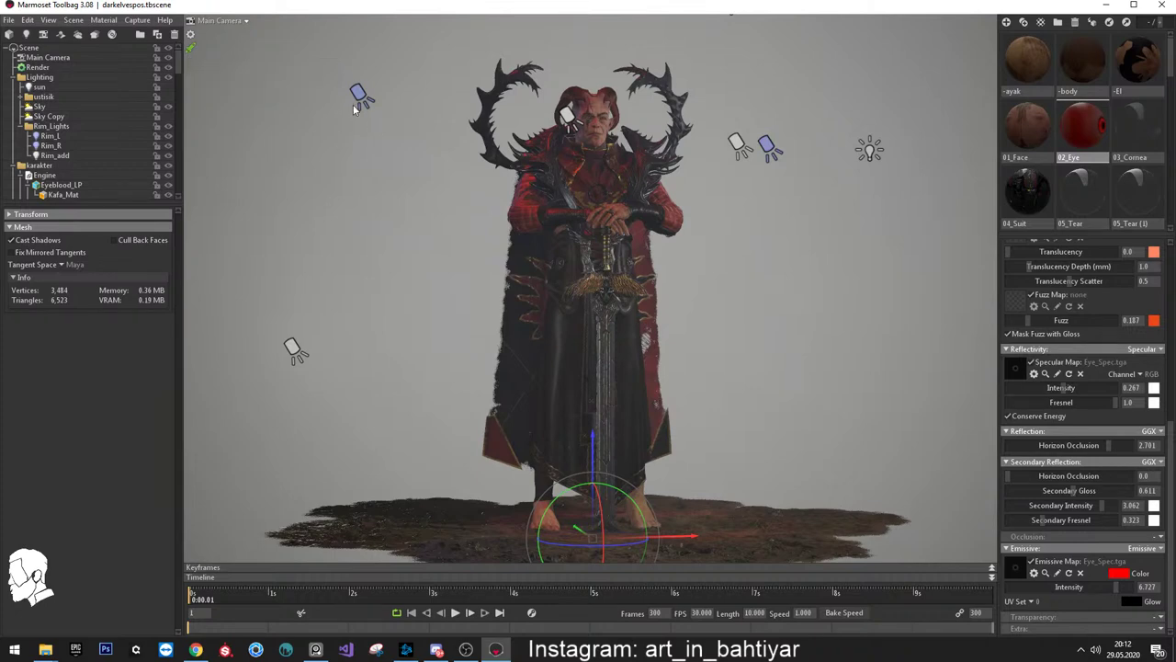
Tilt and dolly the Main Camera in to a waist-up front shot from horns to clasped hands
mouse_move(579, 142)
left_mouse_down()
mouse_move(565, 214)
mouse_move(650, 170)
left_mouse_up()
scroll(634, 181, "up", 3)
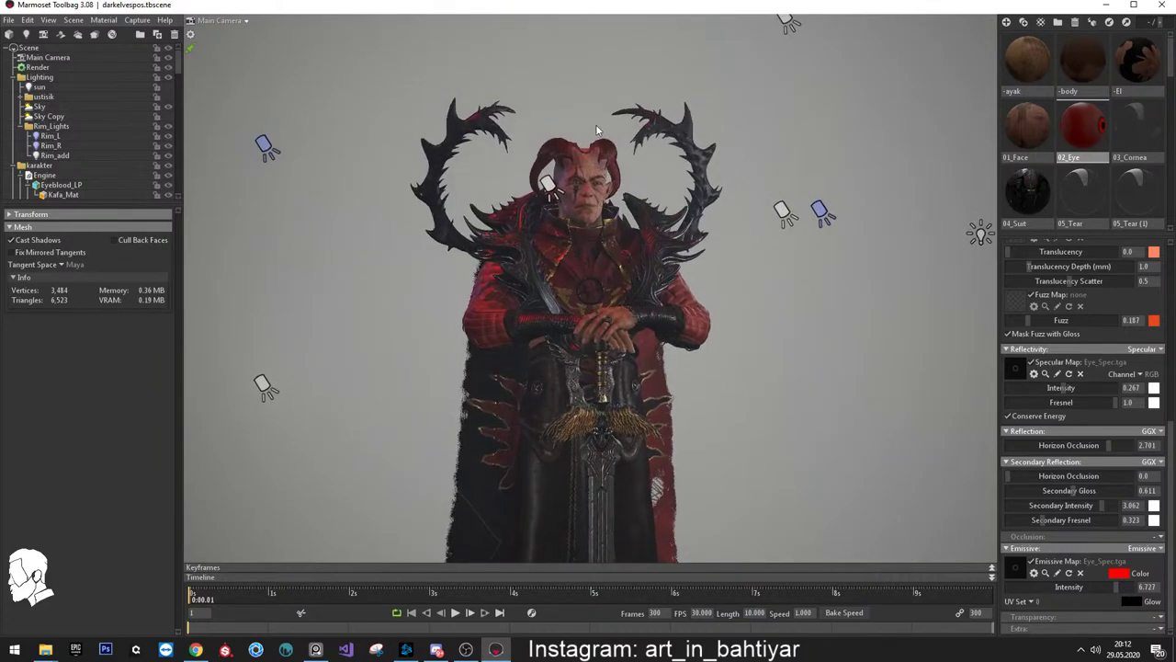
scroll(648, 165, "up", 2)
scroll(649, 162, "up", 3)
scroll(647, 170, "up", 2)
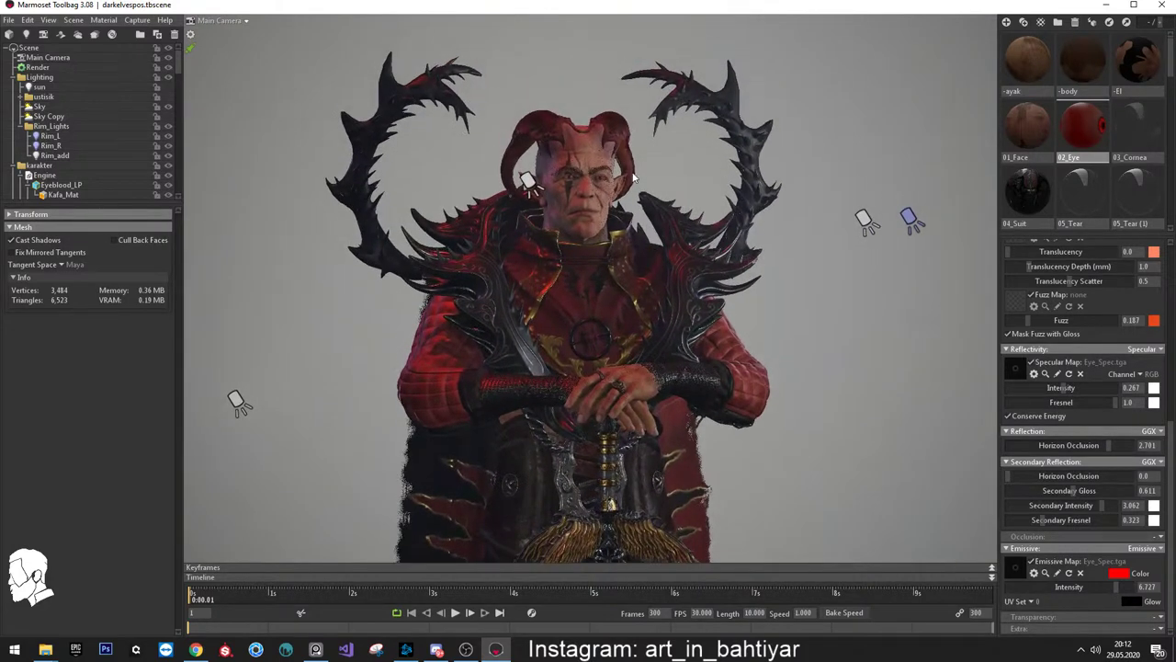
scroll(643, 179, "up", 2)
scroll(641, 185, "up", 2)
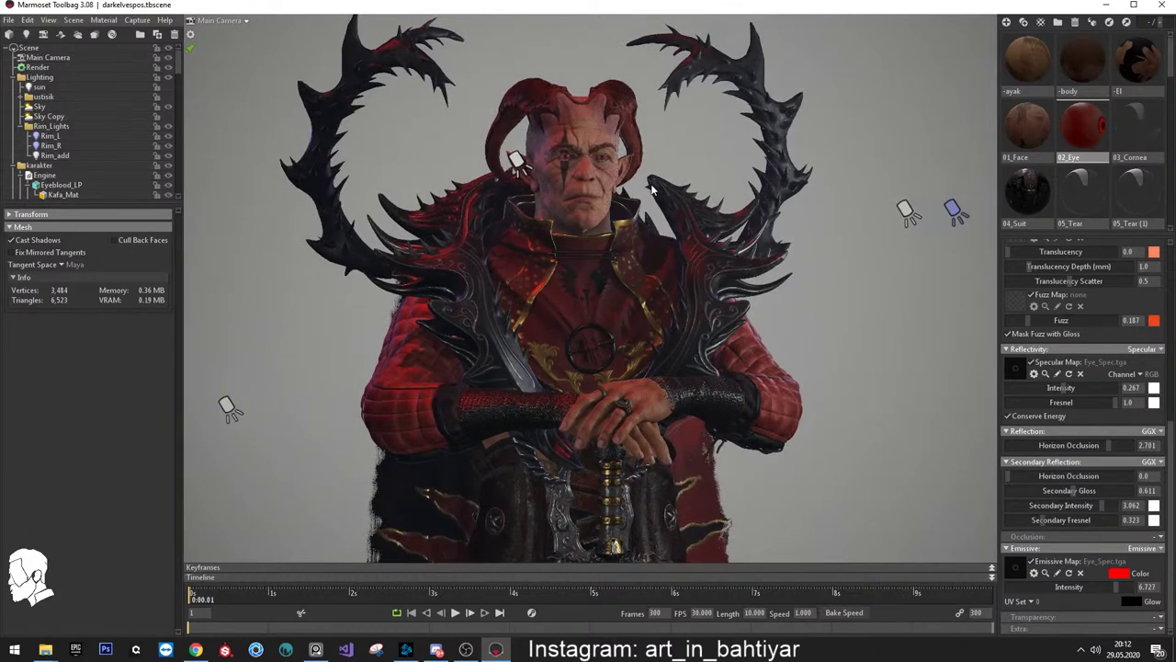
scroll(651, 197, "up", 3)
scroll(657, 225, "down", 2)
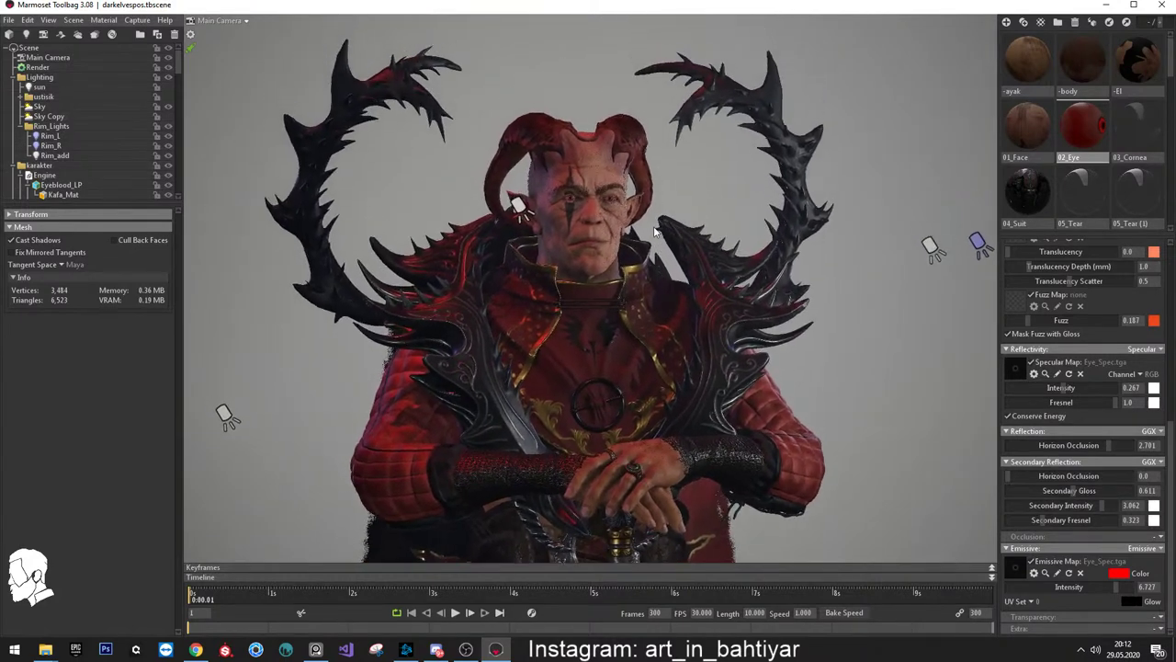
scroll(651, 225, "down", 1)
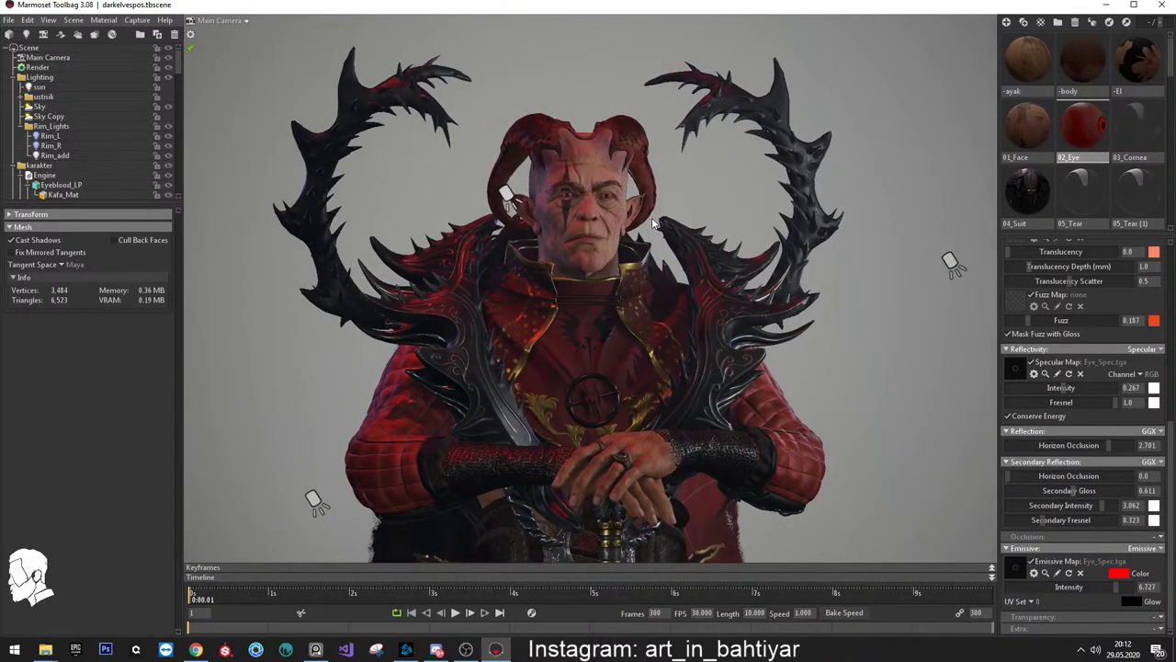
scroll(658, 231, "up", 1)
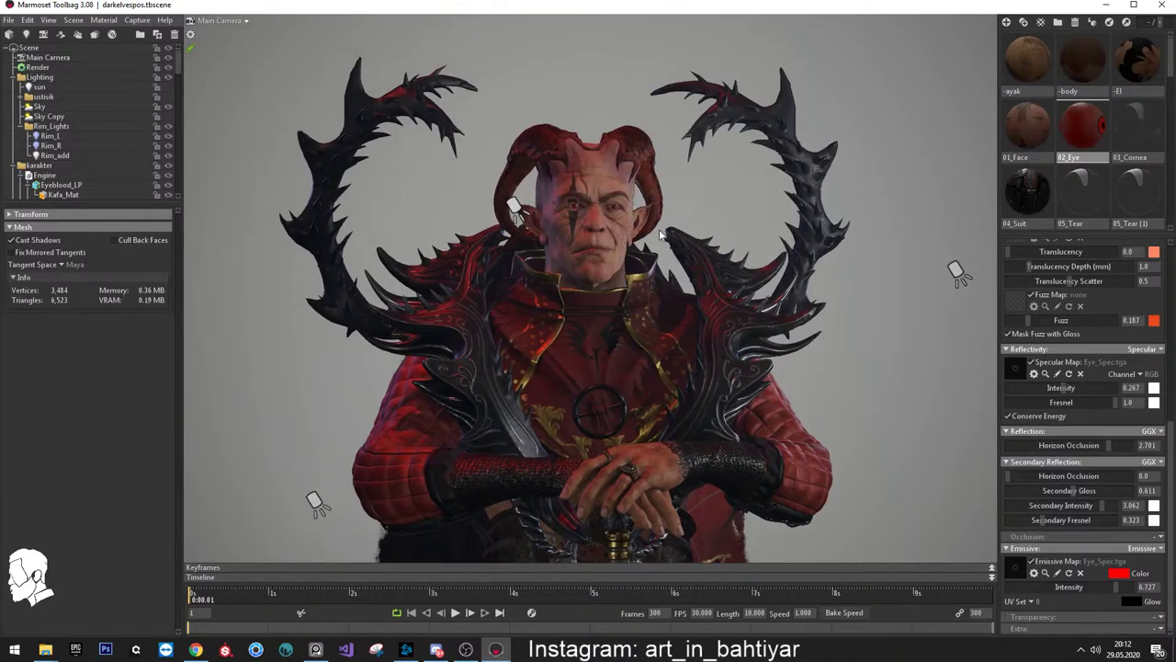
scroll(647, 237, "up", 1)
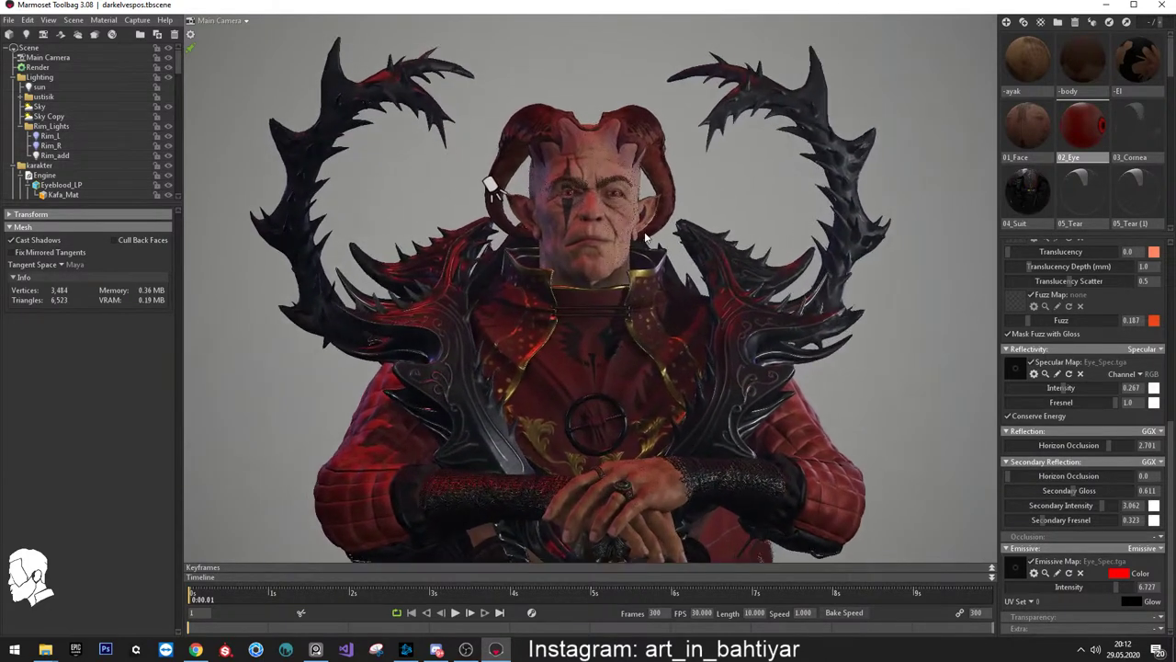
scroll(652, 229, "up", 1)
scroll(658, 224, "up", 1)
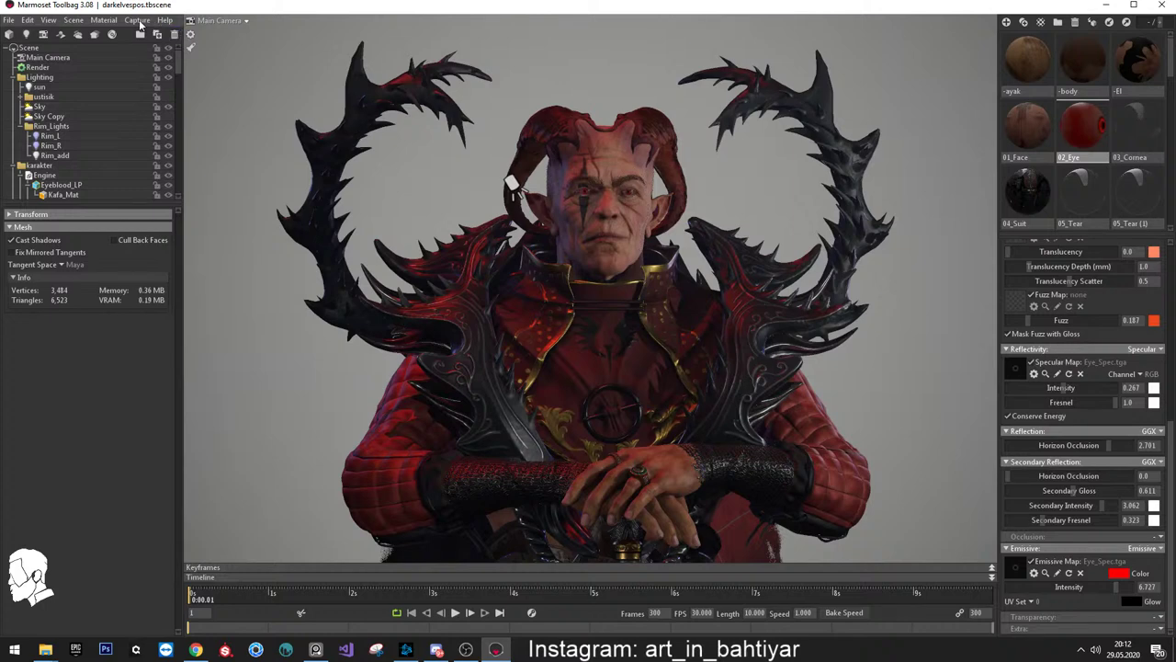
Capture the waist-up framing via Capture > Image & Open, then zoom in on the demon's face in Photos
left_click(139, 22)
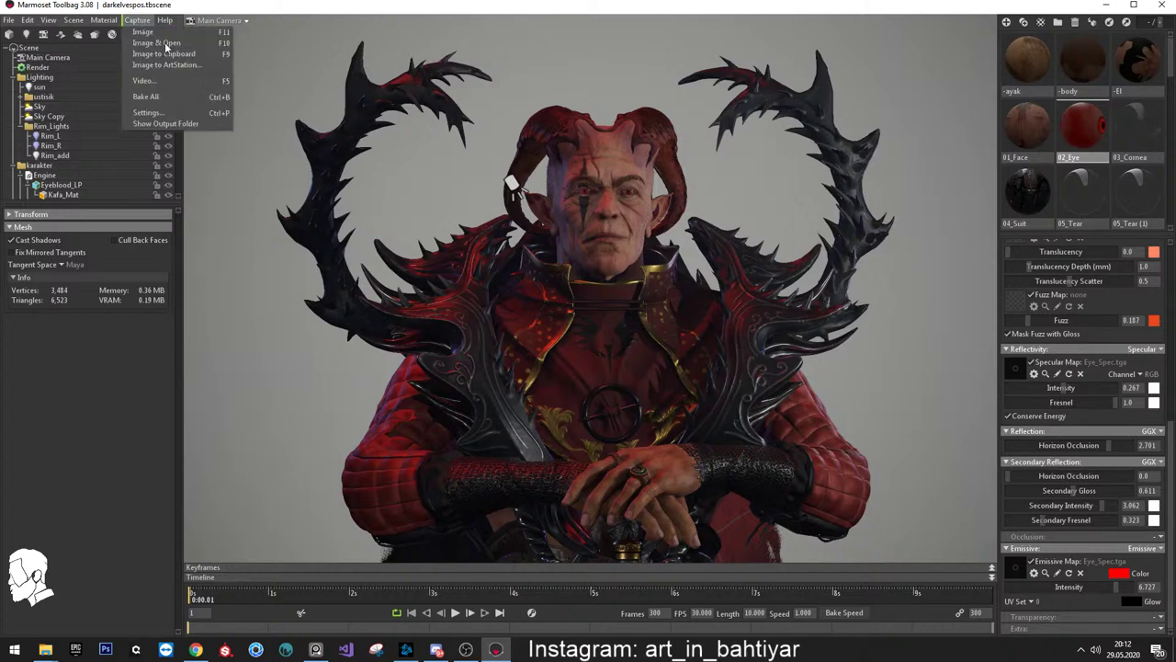
left_click(164, 43)
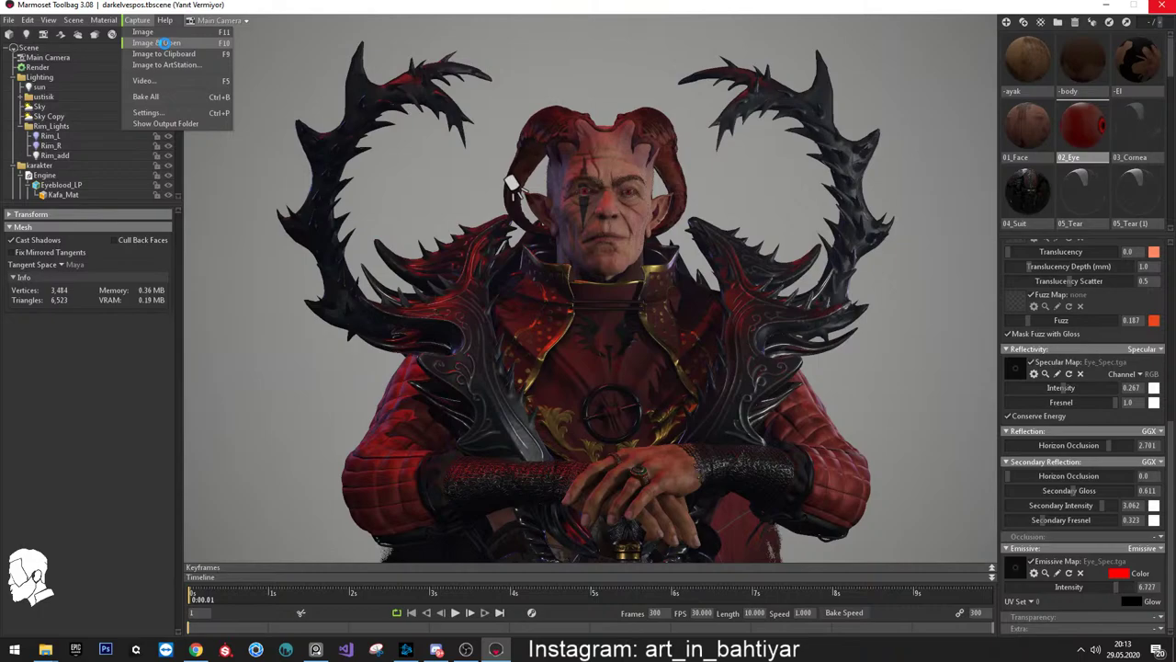
left_click(162, 43)
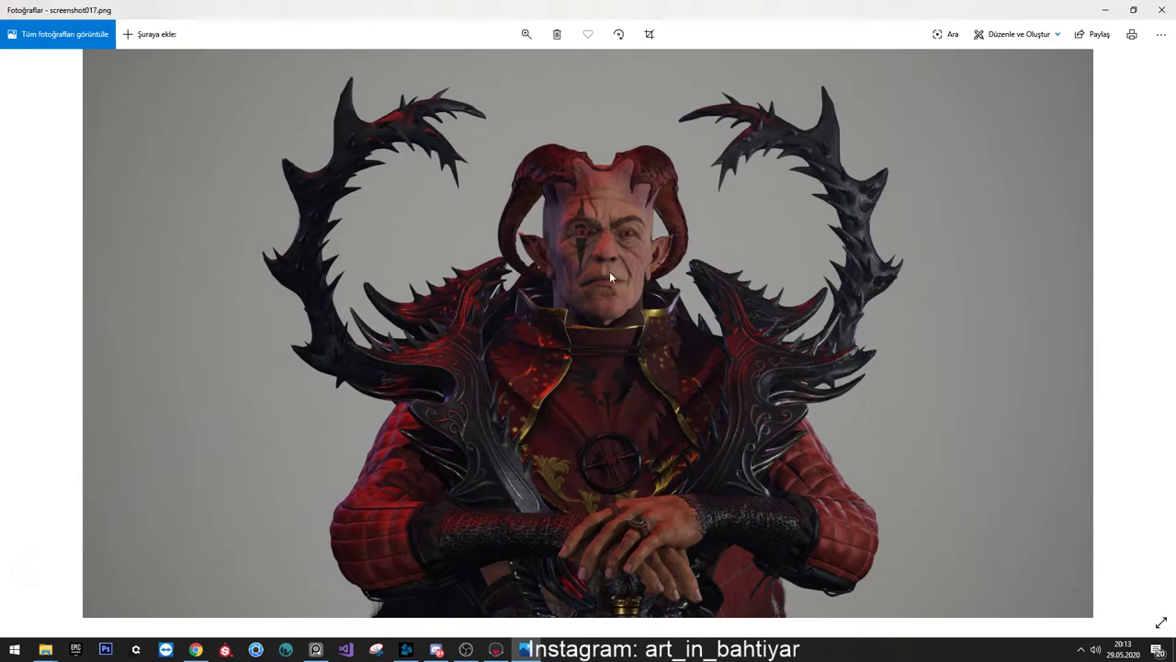
scroll(609, 271, "up", 2)
scroll(581, 221, "down", 2)
scroll(602, 293, "up", 2)
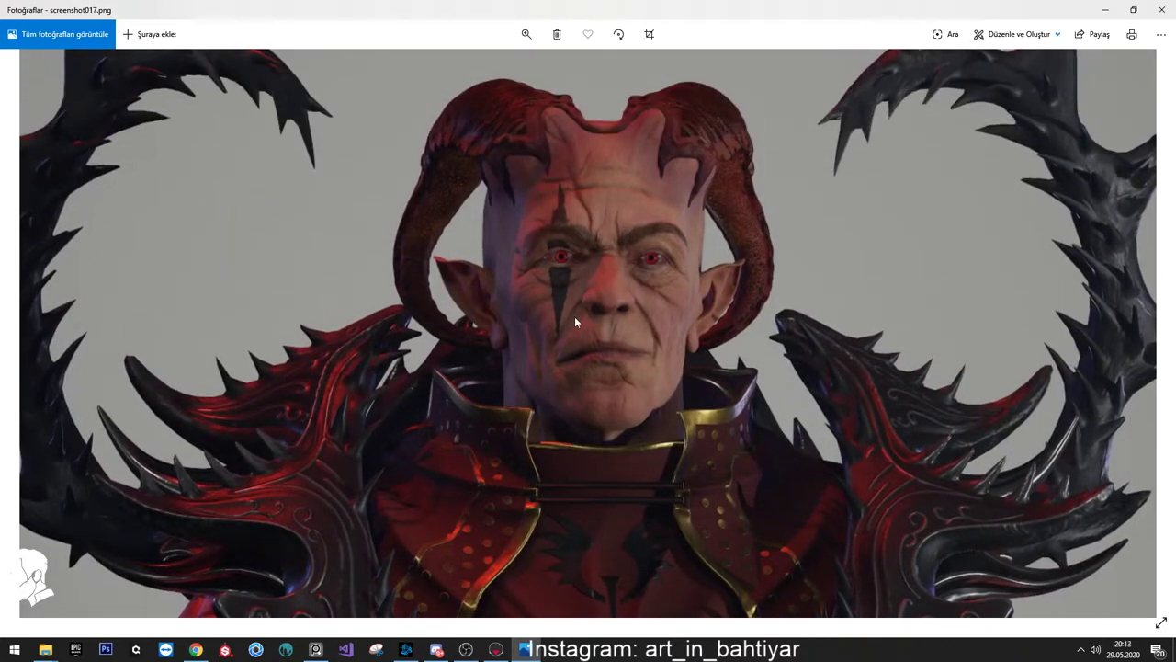
scroll(575, 318, "down", 2)
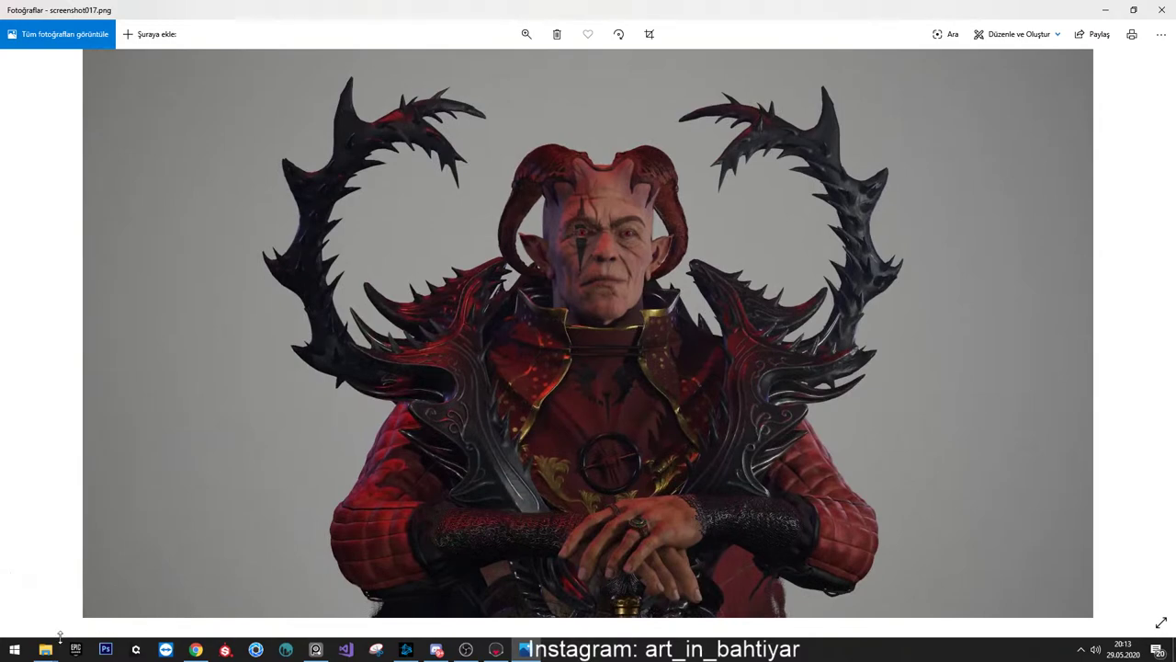
Browse to Zaknefein > render > artstation and open kapak1920.jpg in Photos
mouse_move(45, 649)
left_click(67, 606)
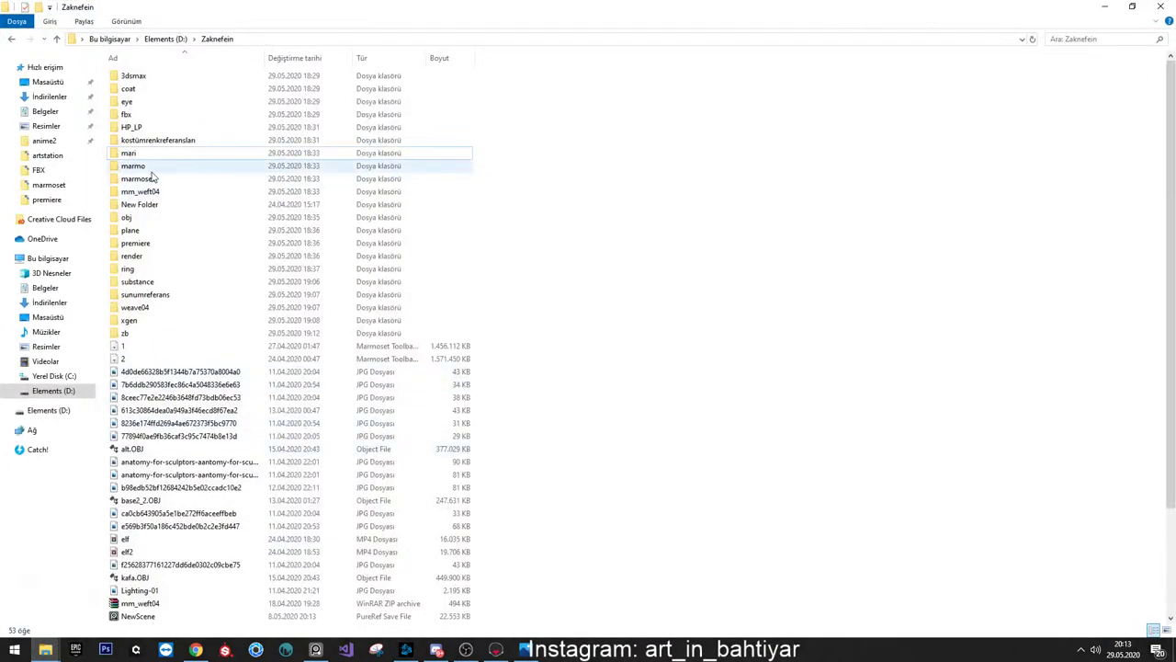
double_click(147, 178)
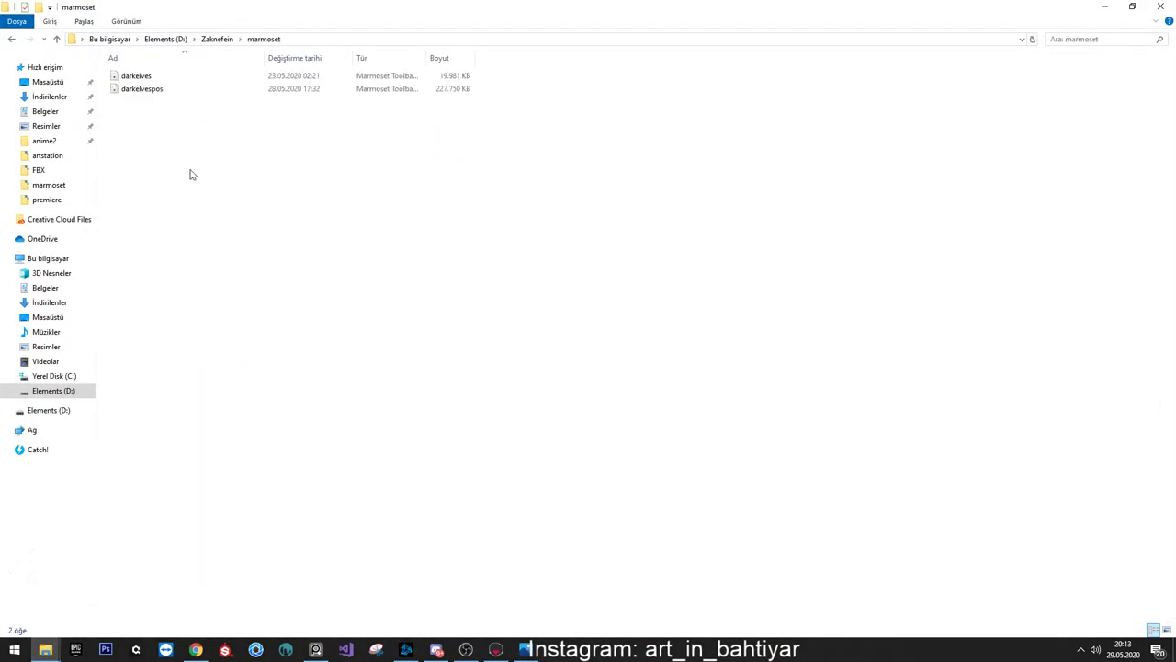
left_click(204, 40)
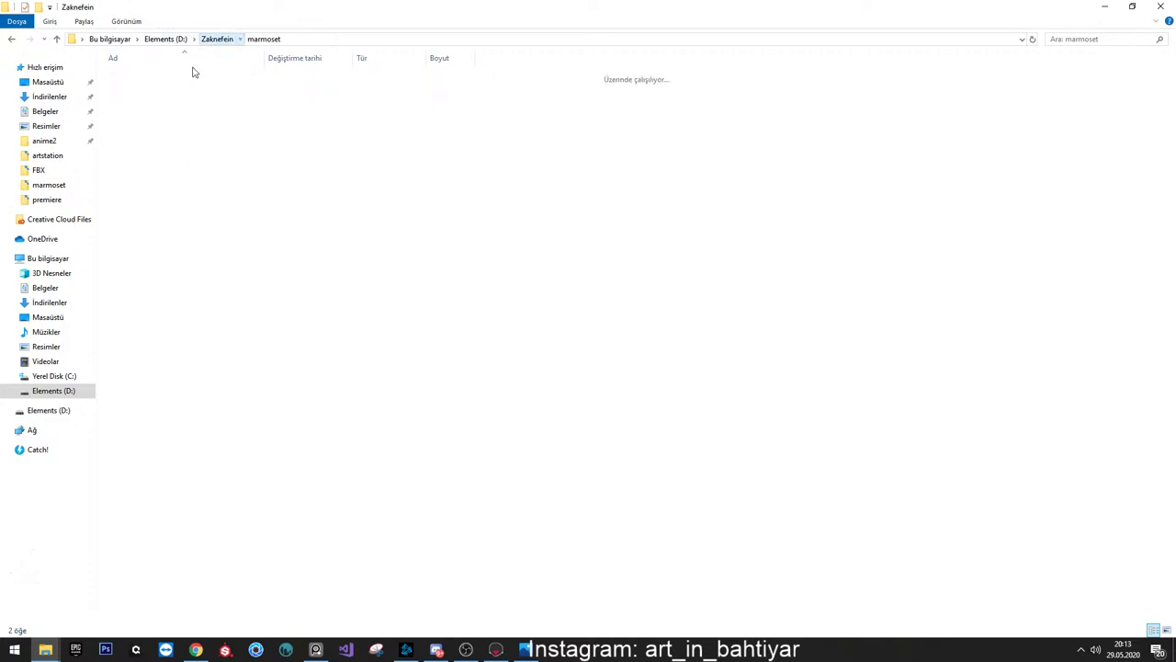
left_click(147, 168)
double_click(156, 257)
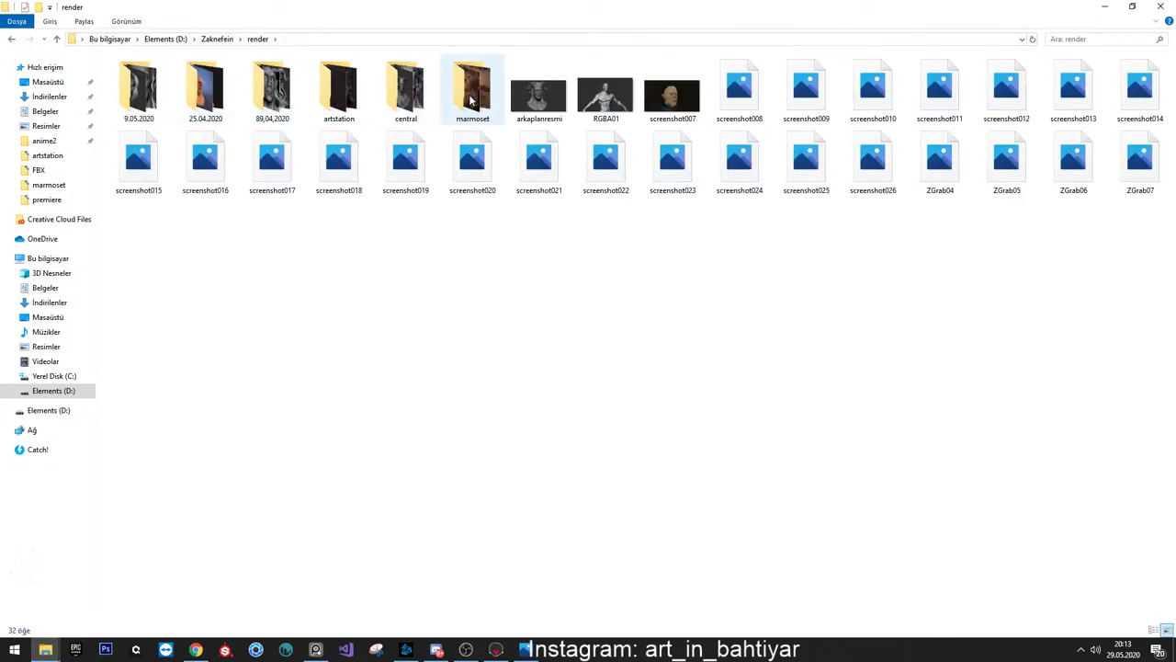
double_click(333, 90)
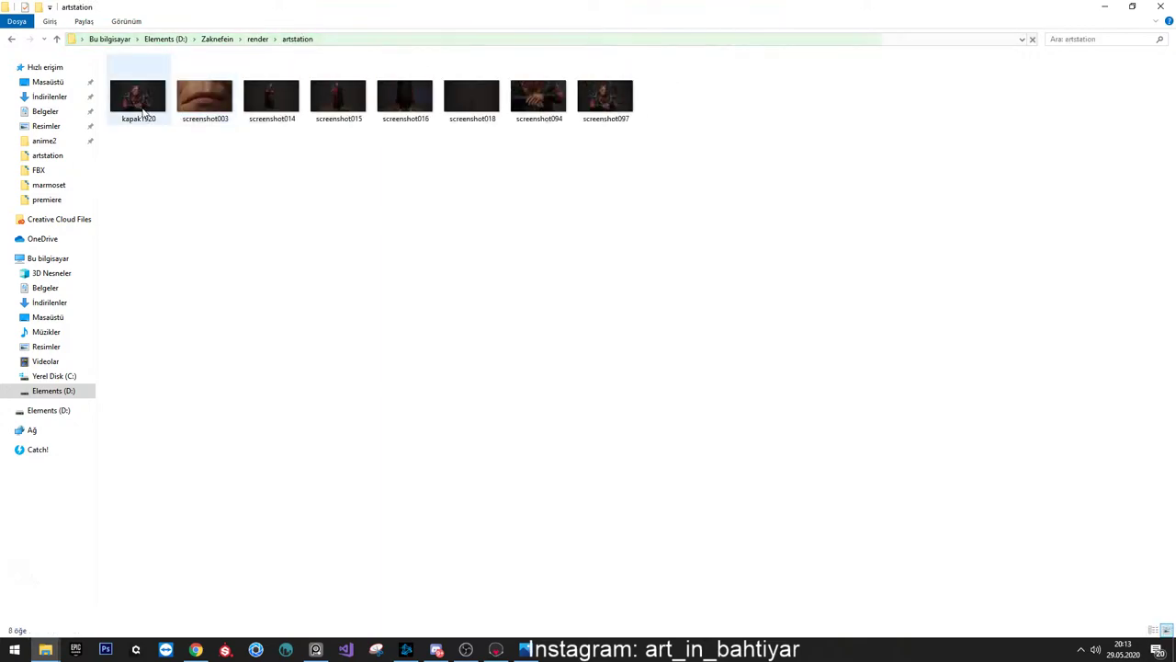
left_click(141, 108)
double_click(142, 106)
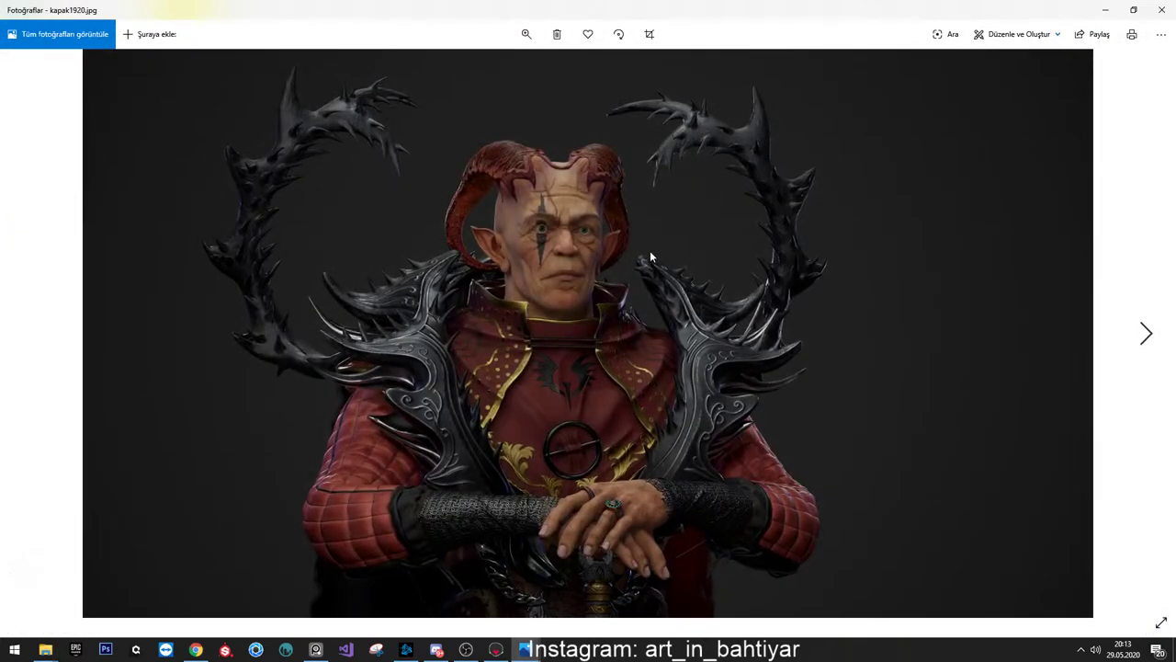
Flip through the earlier renders in the artstation folder one by one
key("Right")
key("Right")
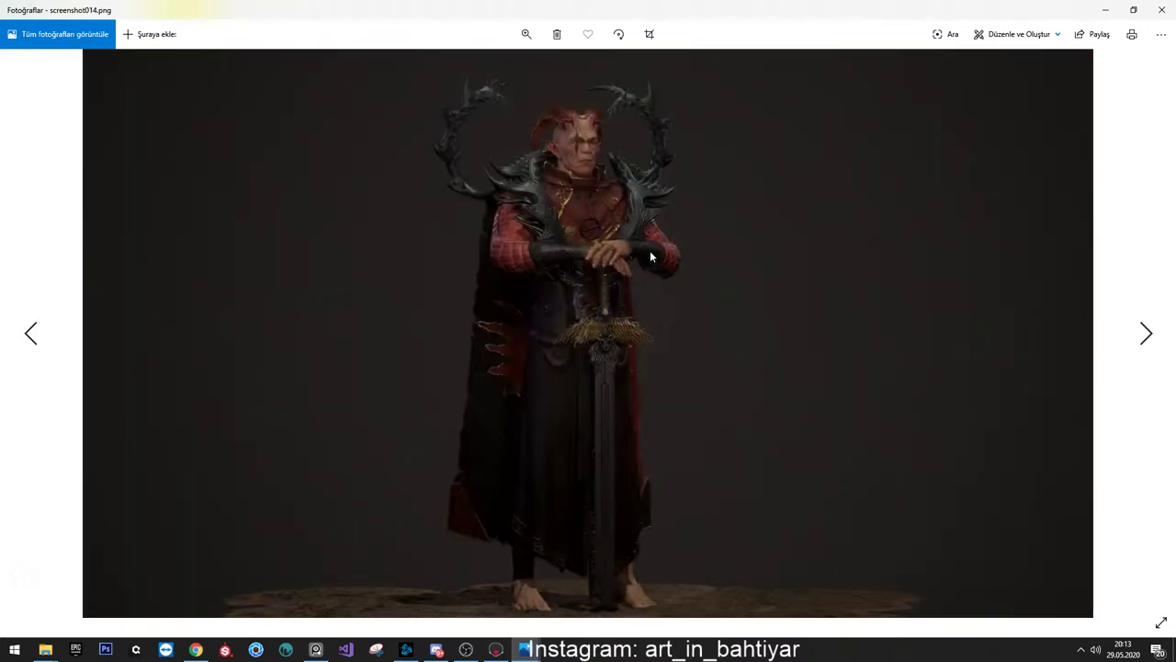
key("Right")
key("Right")
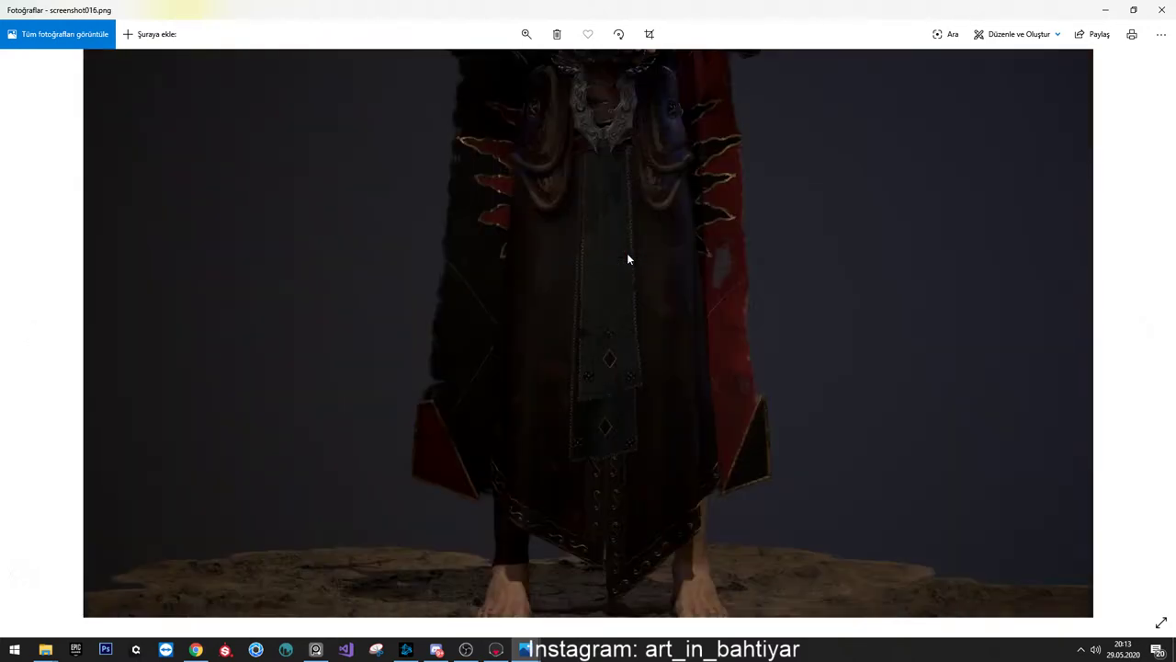
key("Right")
key("Right")
key("Right")
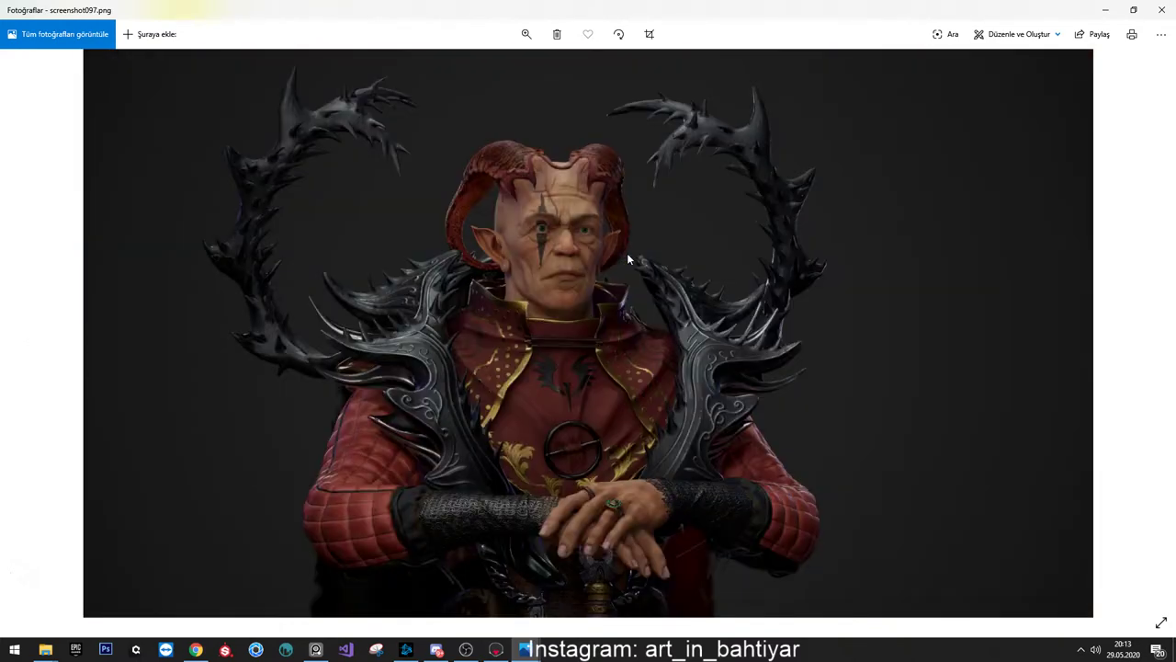
key("Right")
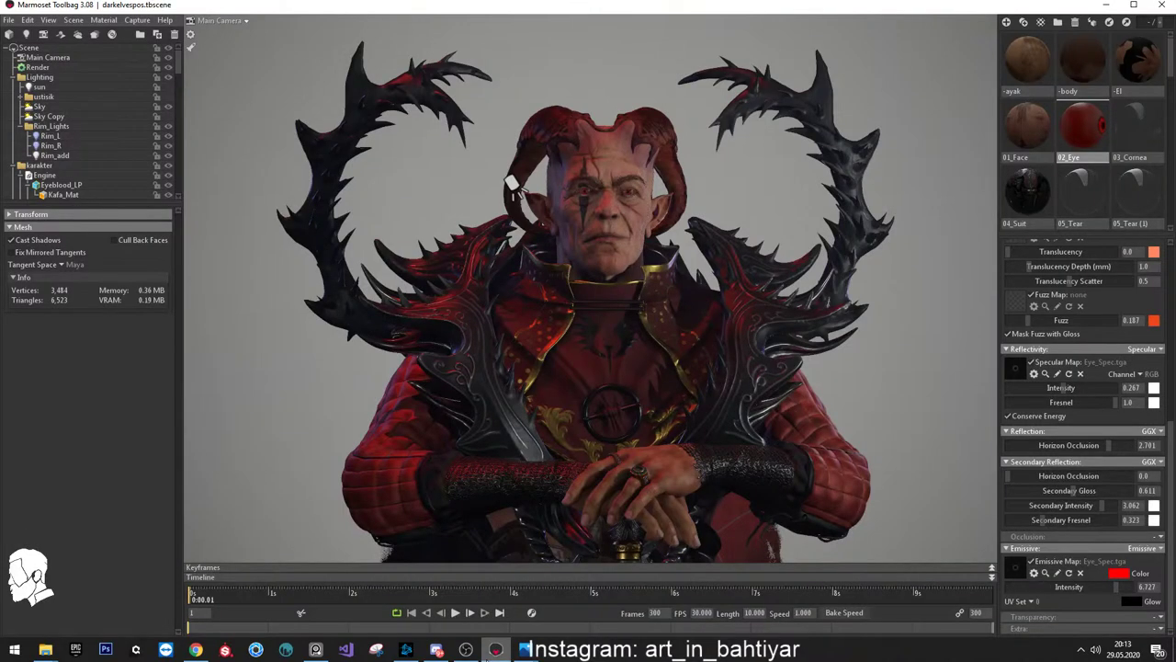
mouse_move(524, 649)
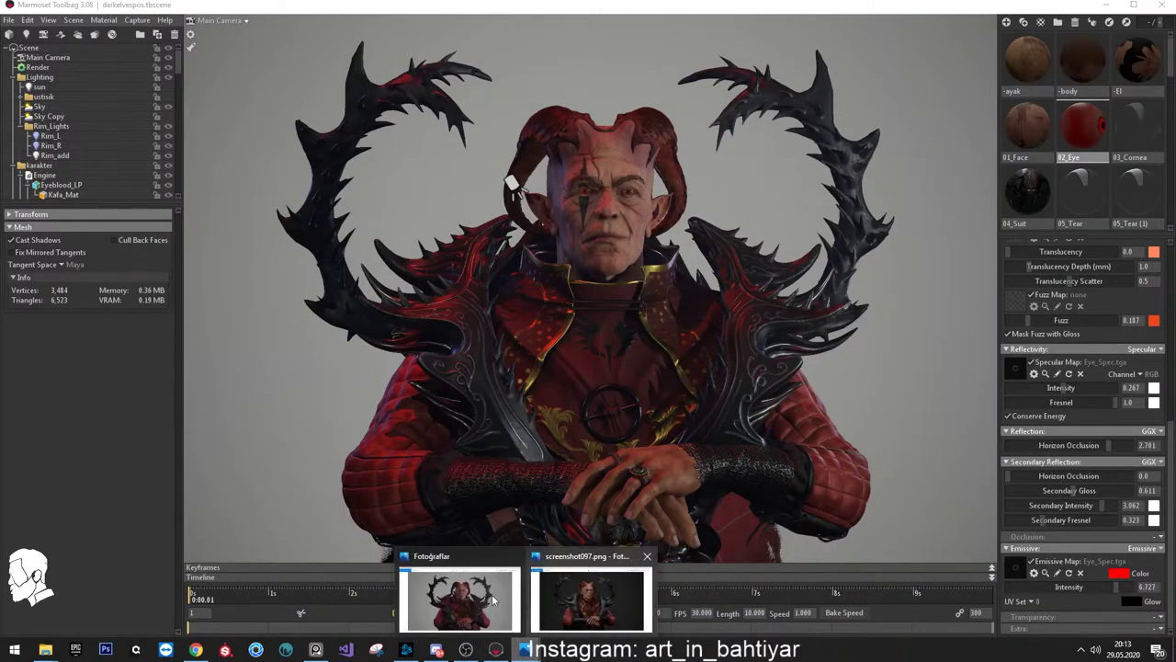
Place screenshot097 beside the new screenshot017 to compare them, then close both viewers
left_click(493, 599)
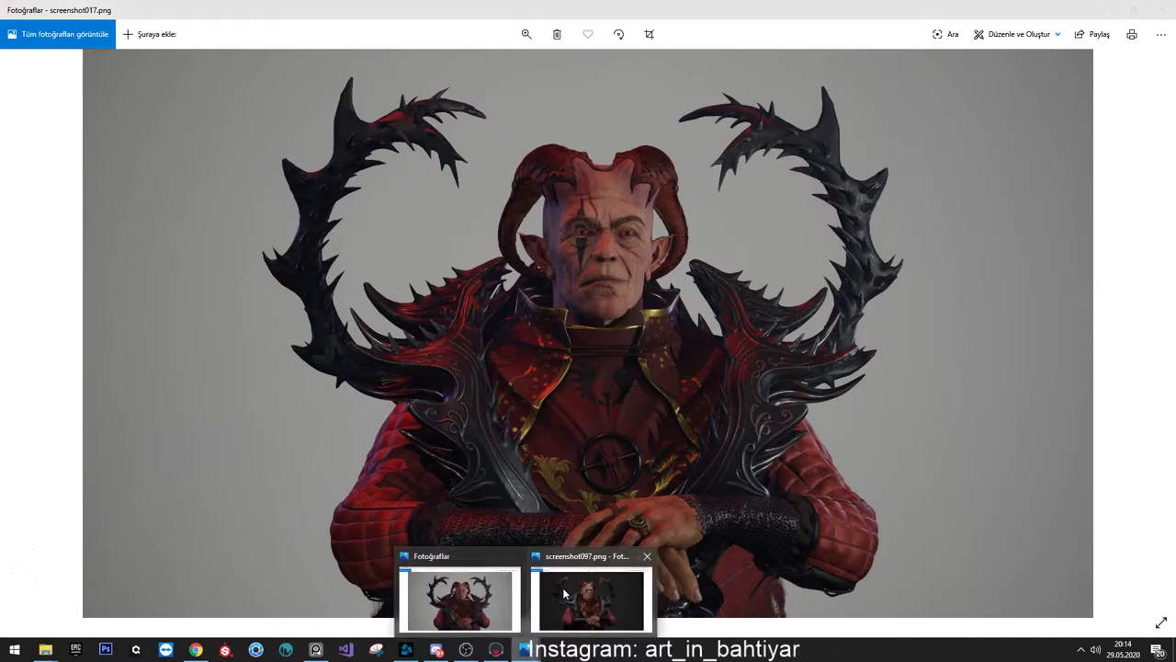
left_click(560, 592)
mouse_move(626, 9)
left_mouse_down()
mouse_move(924, 48)
mouse_move(924, 68)
left_mouse_up()
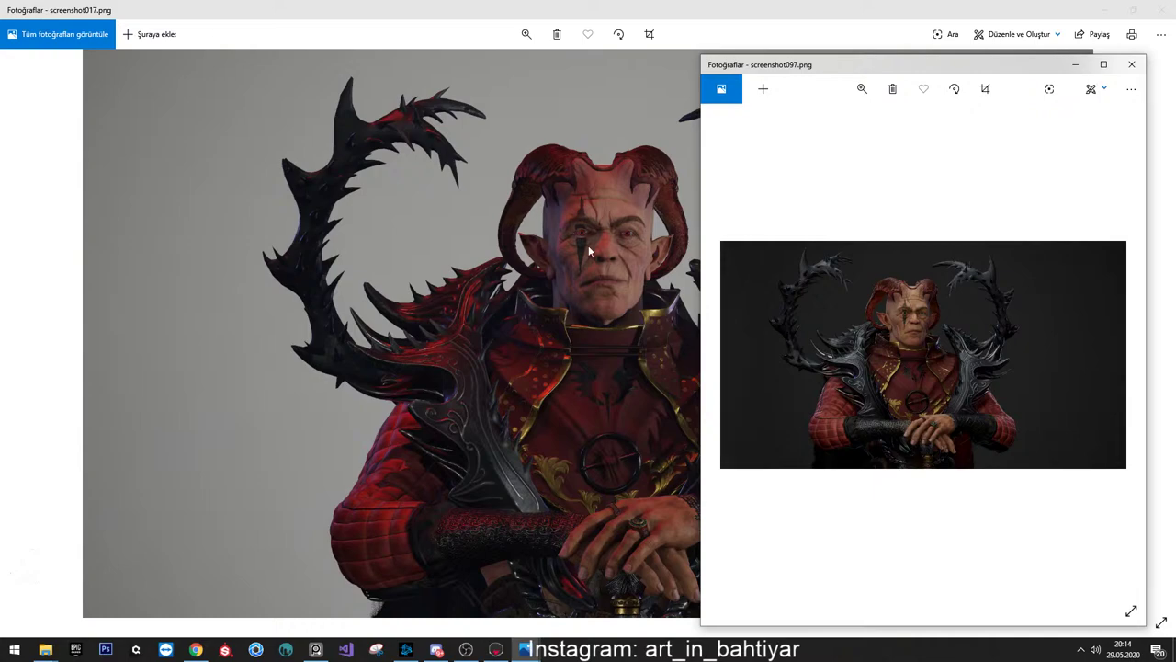
left_click(1131, 65)
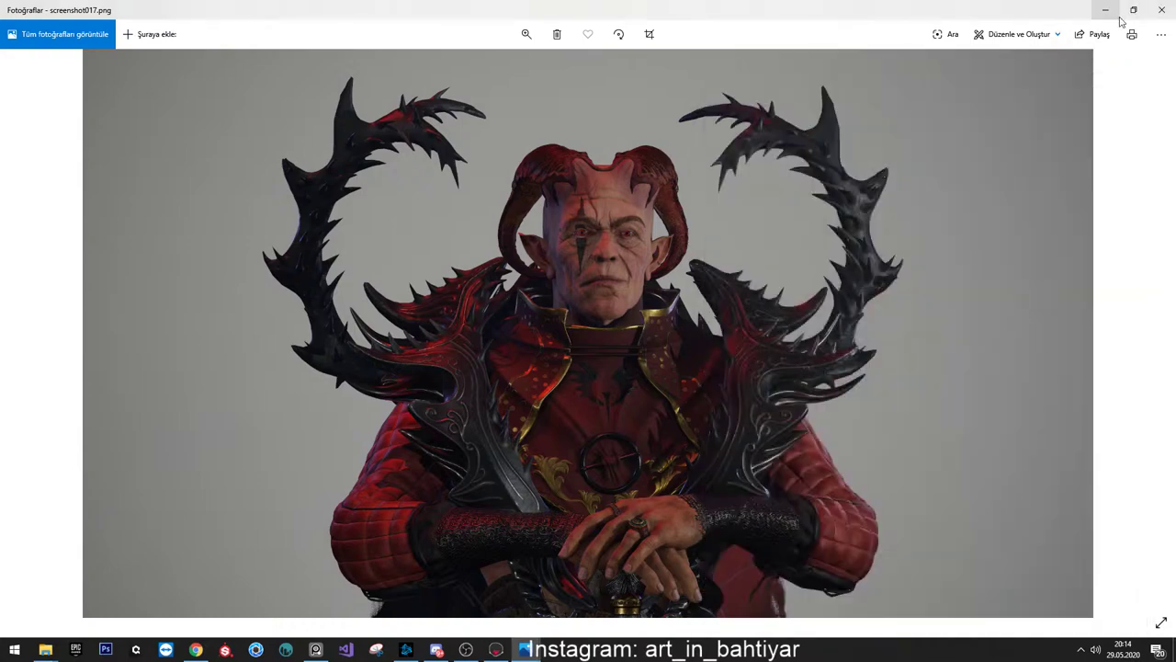
left_click(1162, 10)
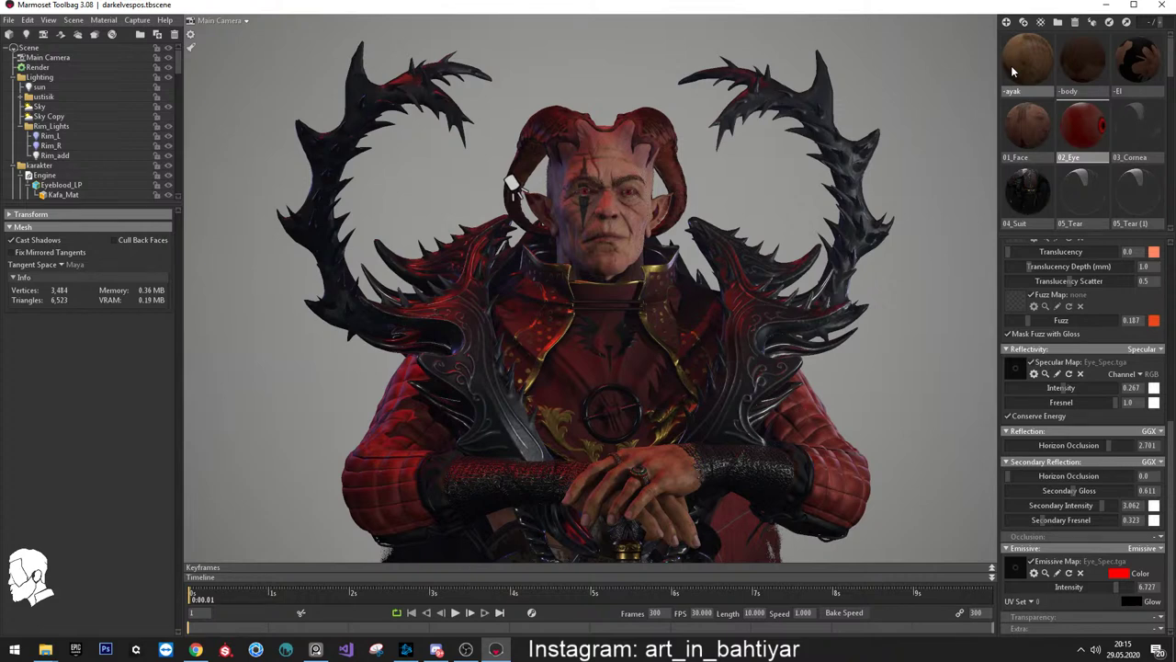
Briefly check OBS and the YouTube browser window, then deselect the mesh in Marmoset
left_click(467, 649)
left_click(467, 648)
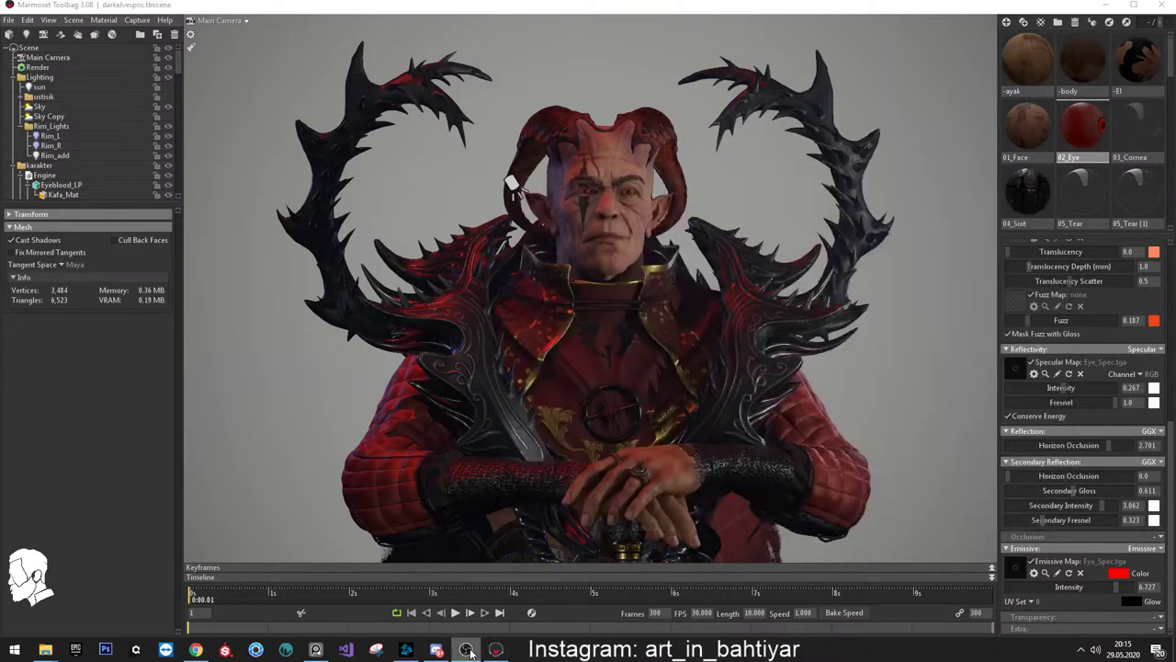
left_click(198, 650)
left_click(197, 649)
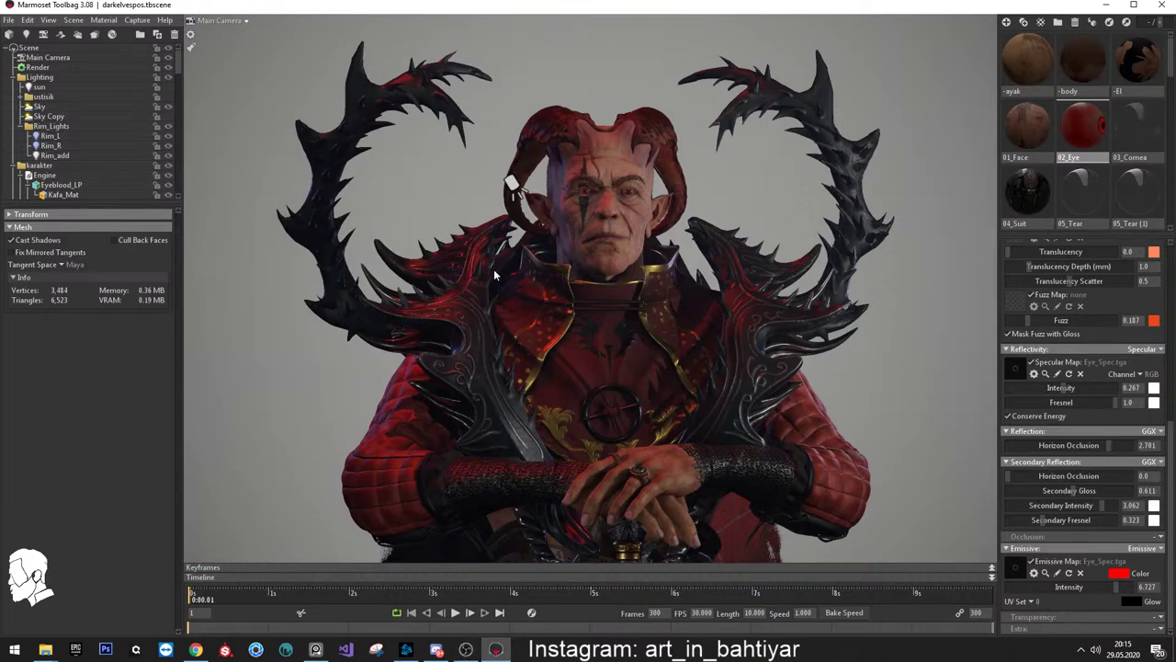
left_click(343, 384)
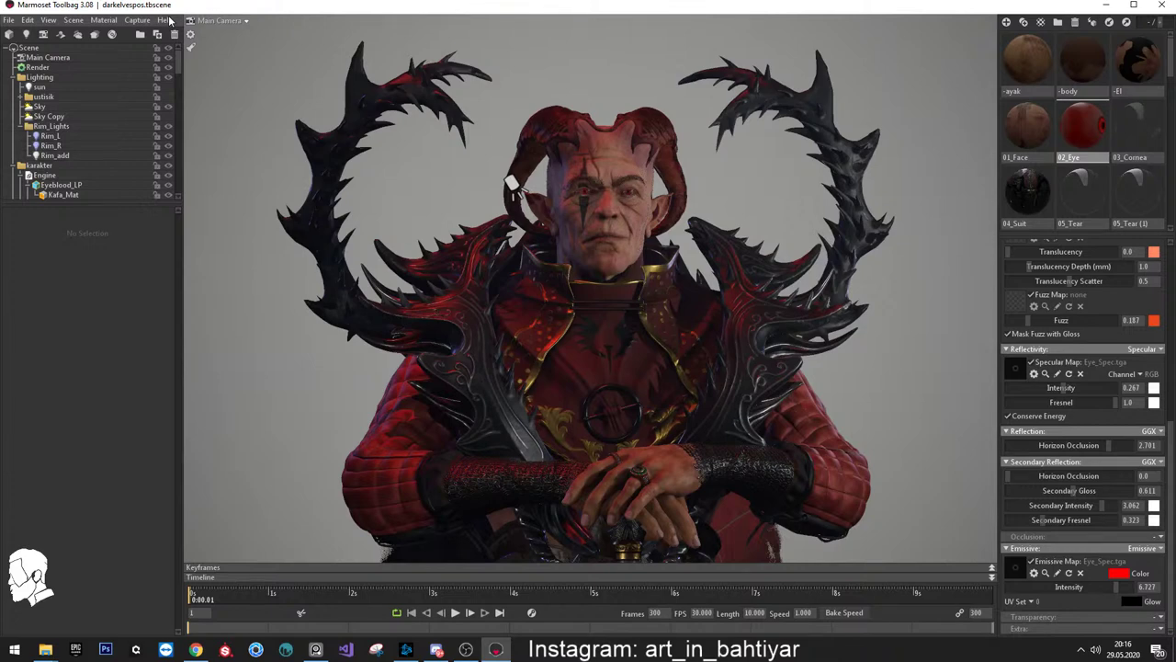
Show the YouTube livestream dashboard, then quit Marmoset Toolbag choosing Hayır to skip saving
left_click(196, 650)
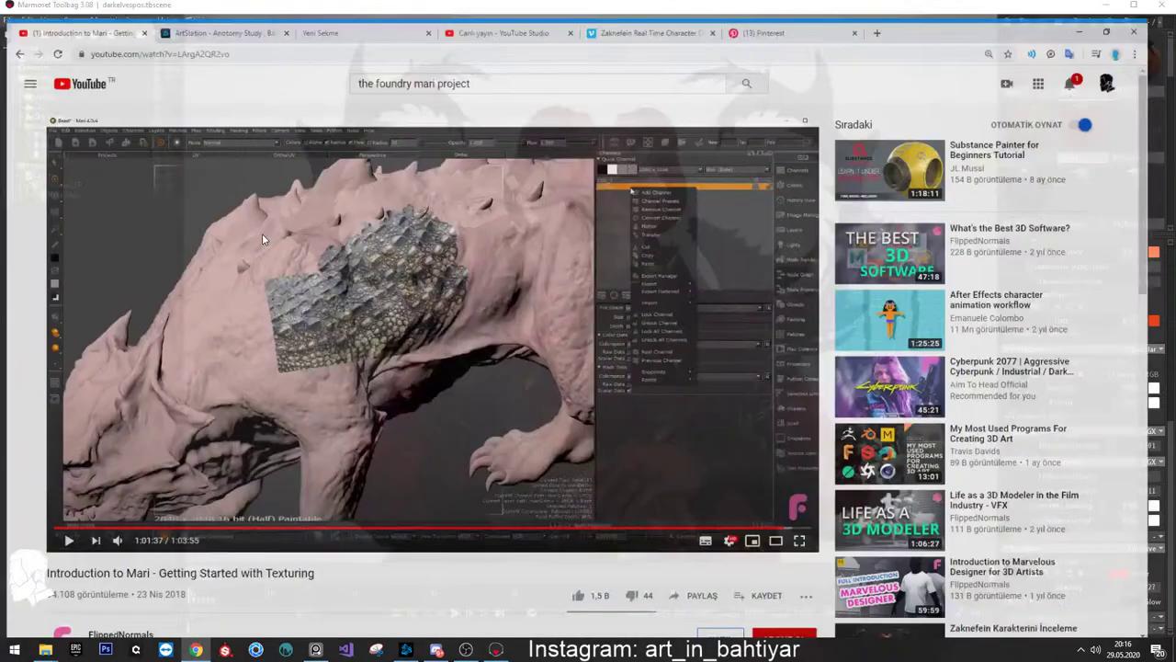
left_click(514, 10)
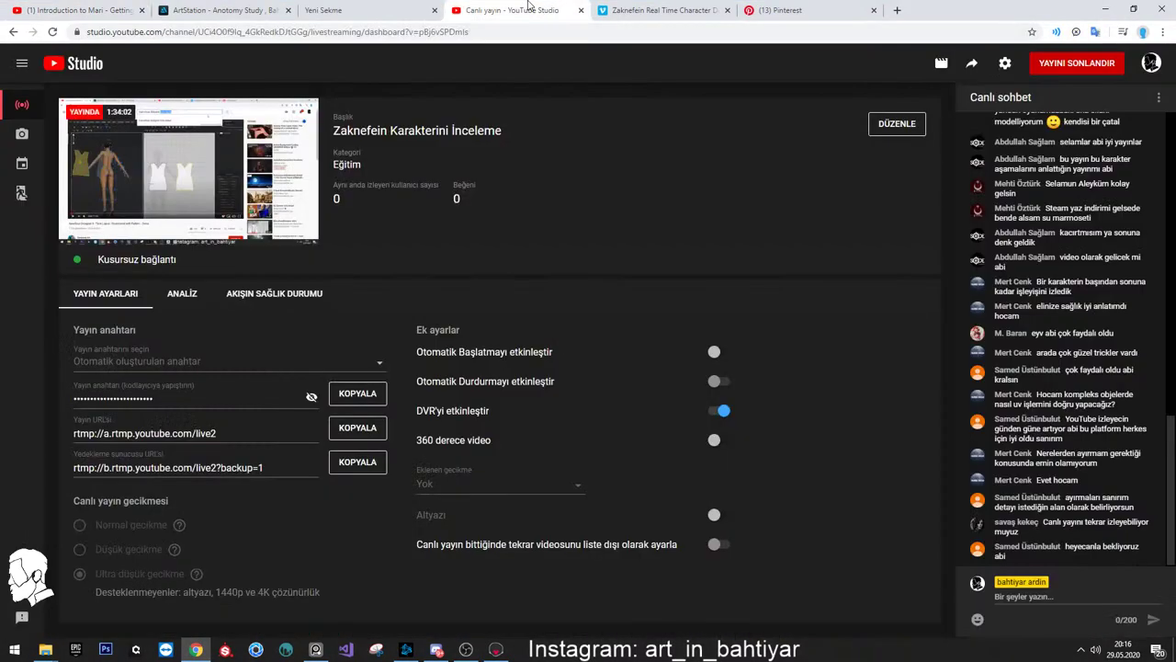
left_click(496, 650)
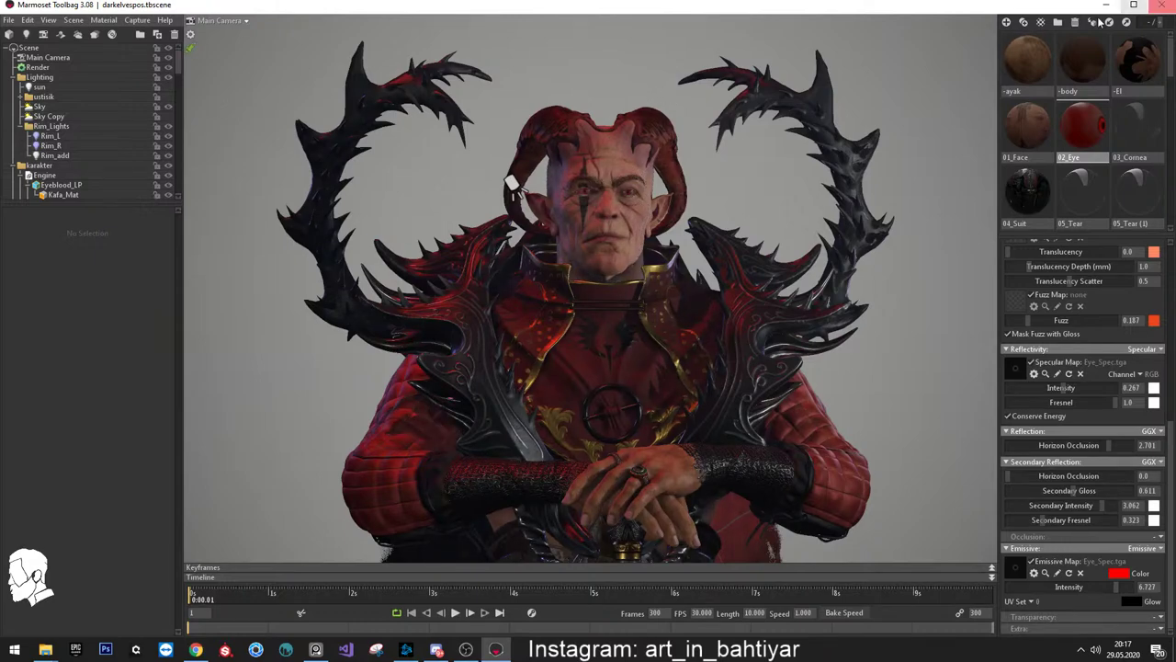
left_click(1160, 5)
left_click(625, 368)
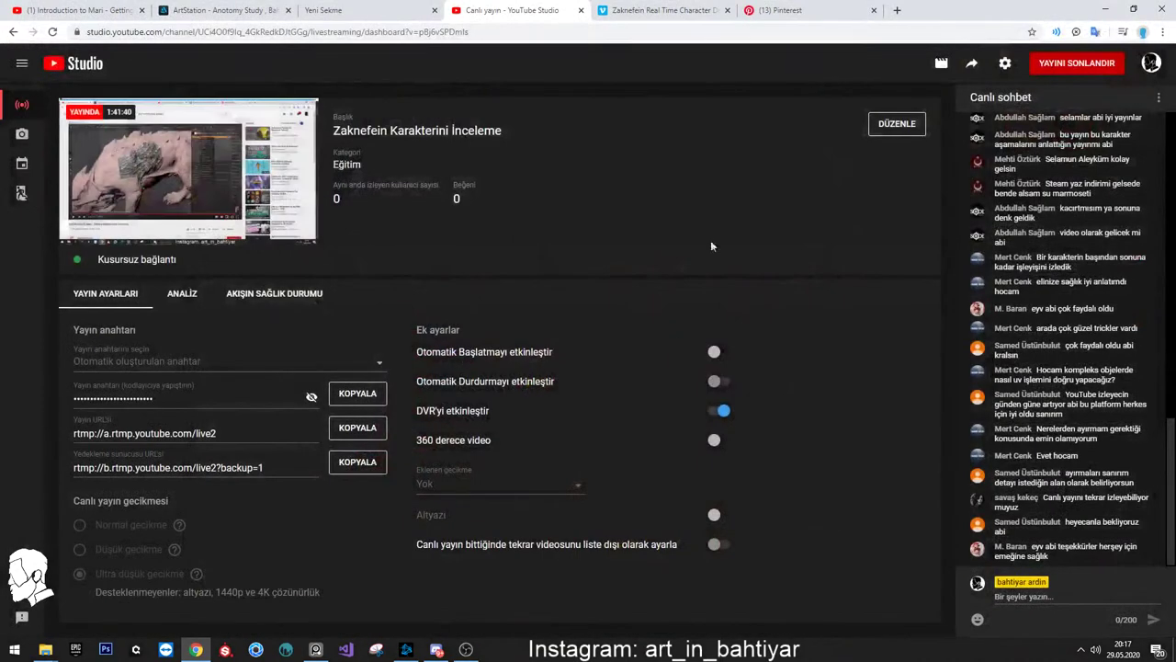